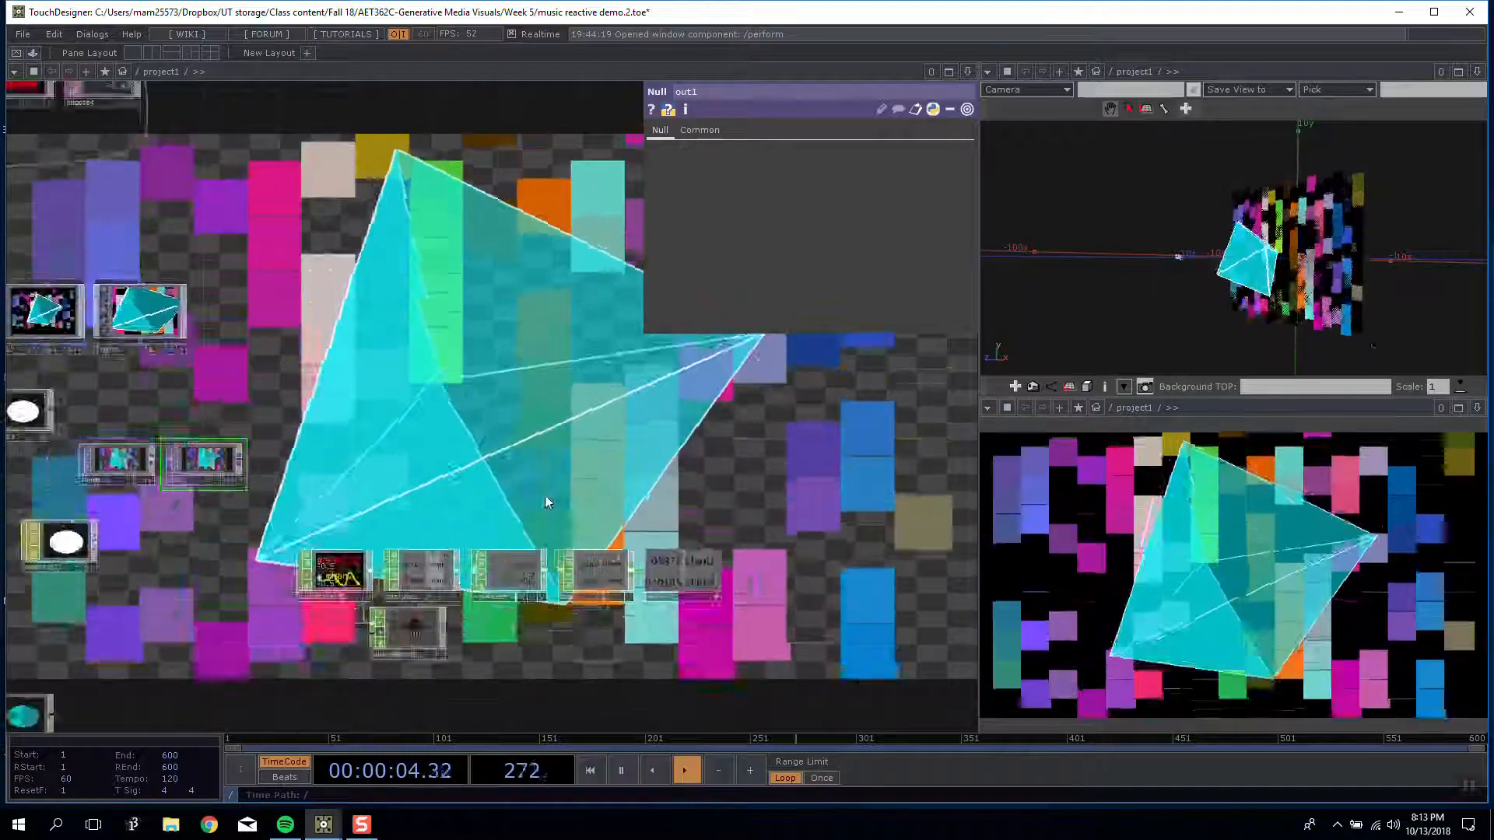
Step: Examine the music reactive demo's rotating pyramid in the 3D view and its operator network, including the audio operators
{"action": "left_click_drag", "start_coordinate": [1374, 240], "coordinate": [1252, 288]}
{"action": "left_click_drag", "start_coordinate": [506, 396], "coordinate": [675, 404]}
{"action": "scroll", "coordinate": [677, 426], "scroll_direction": "up", "scroll_amount": 3}
{"action": "scroll", "coordinate": [677, 427], "scroll_direction": "down", "scroll_amount": 3}
{"action": "scroll", "coordinate": [274, 426], "scroll_direction": "up", "scroll_amount": 3}
{"action": "scroll", "coordinate": [274, 426], "scroll_direction": "down", "scroll_amount": 3}
{"action": "left_click_drag", "start_coordinate": [82, 326], "coordinate": [124, 322]}
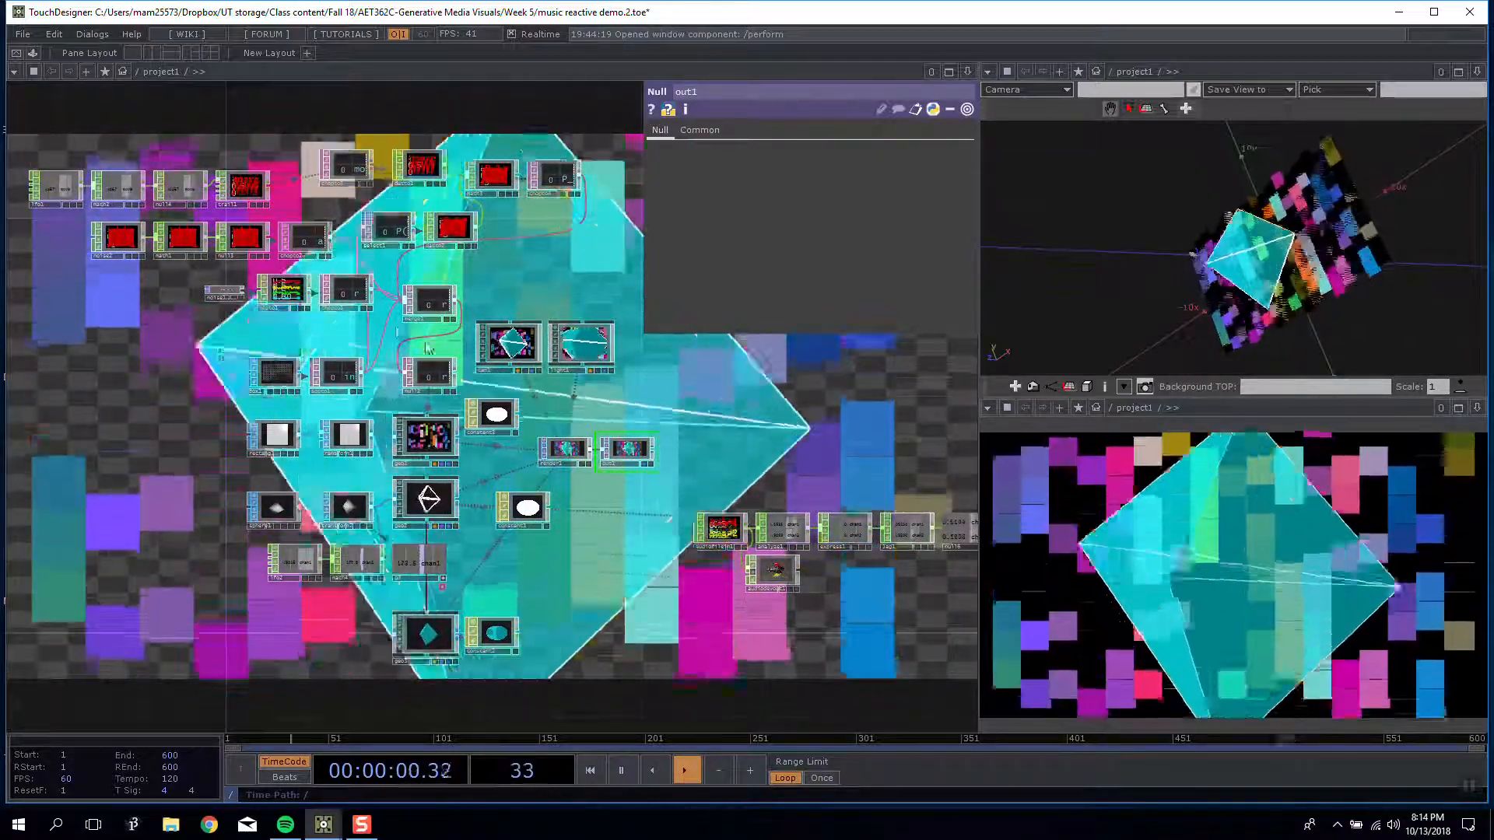
{"action": "left_click_drag", "start_coordinate": [686, 383], "coordinate": [241, 225]}
{"action": "scroll", "coordinate": [261, 284], "scroll_direction": "up", "scroll_amount": 8}
{"action": "scroll", "coordinate": [260, 284], "scroll_direction": "down", "scroll_amount": 3}
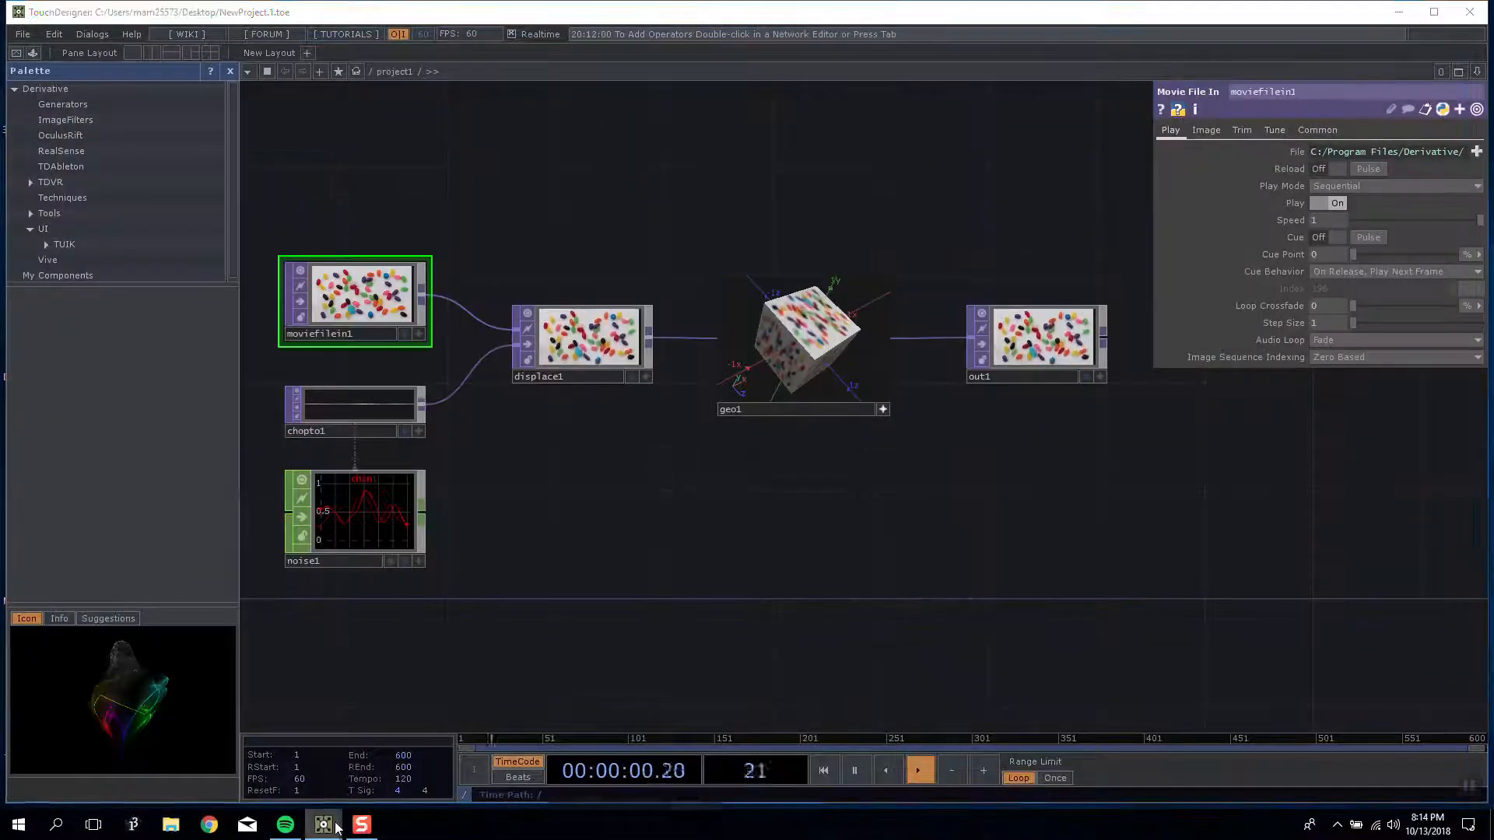
Step: Switch to the 3D geometry example project and orbit its scene to inspect the lit figure and the lights
{"action": "mouse_move", "coordinate": [337, 827]}
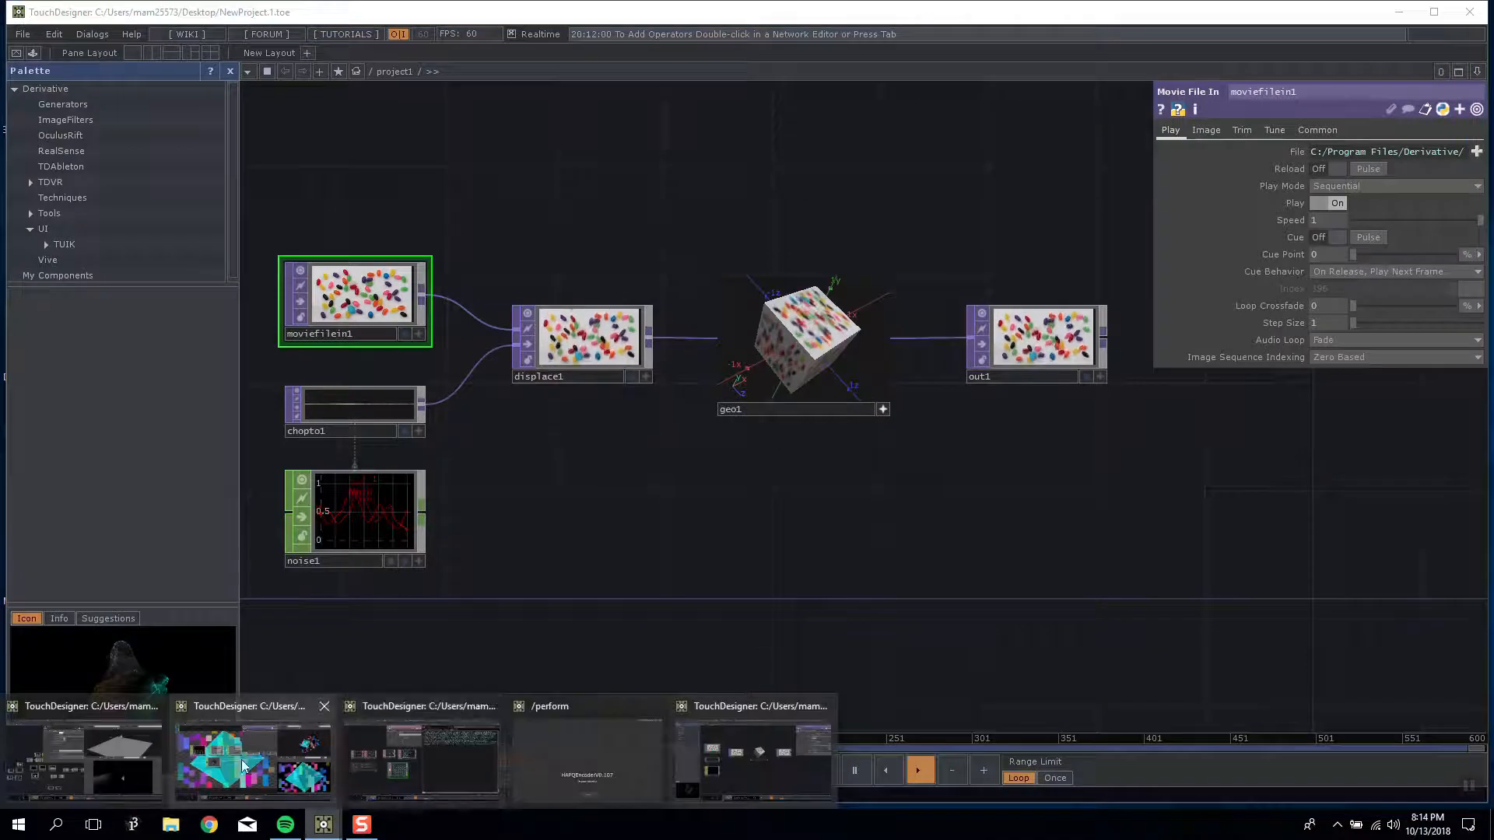
{"action": "left_click", "coordinate": [78, 746]}
{"action": "left_click", "coordinate": [684, 771]}
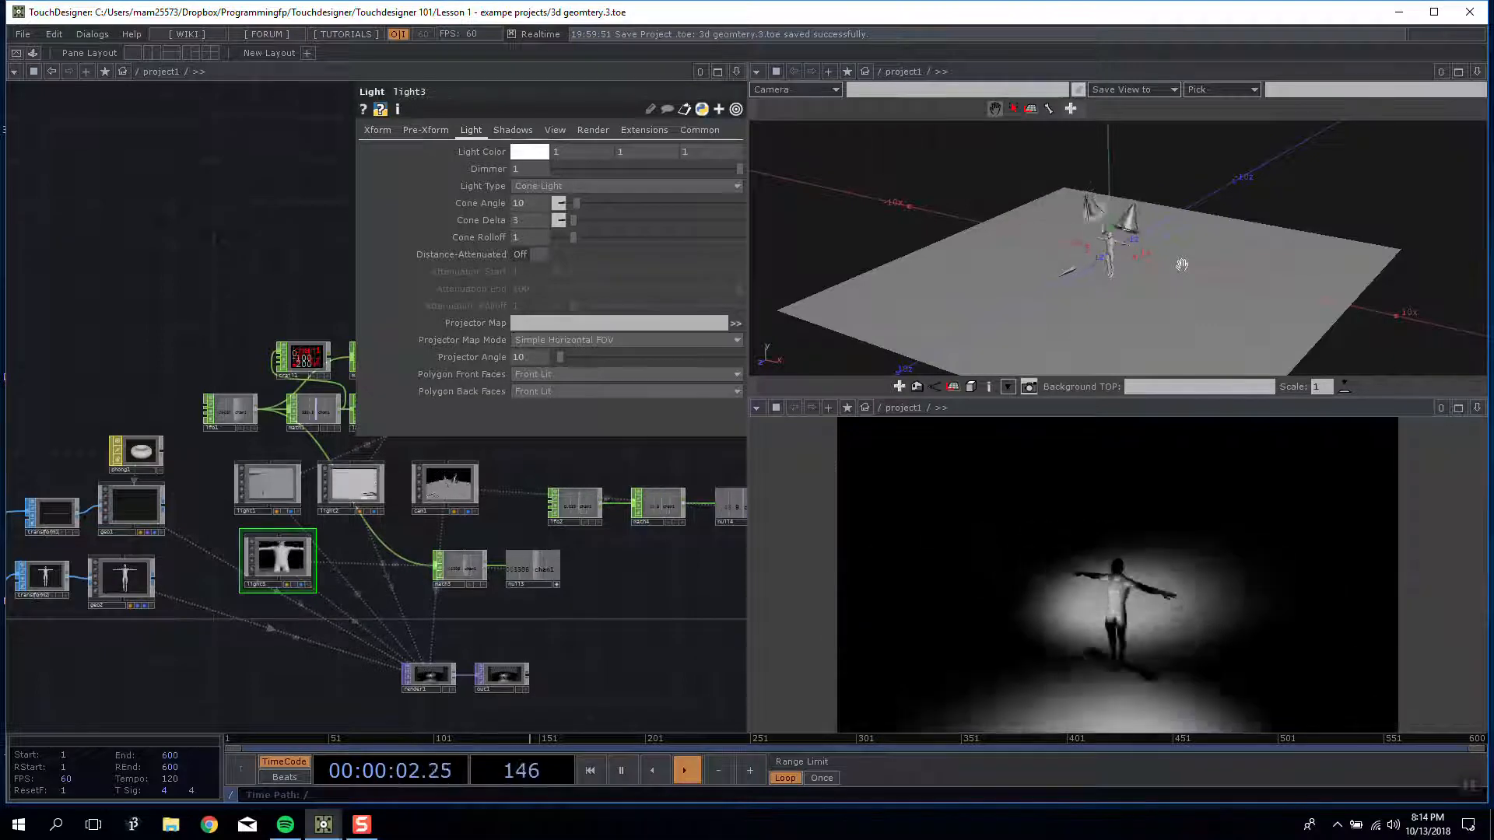
{"action": "left_click_drag", "start_coordinate": [1182, 264], "coordinate": [1123, 265]}
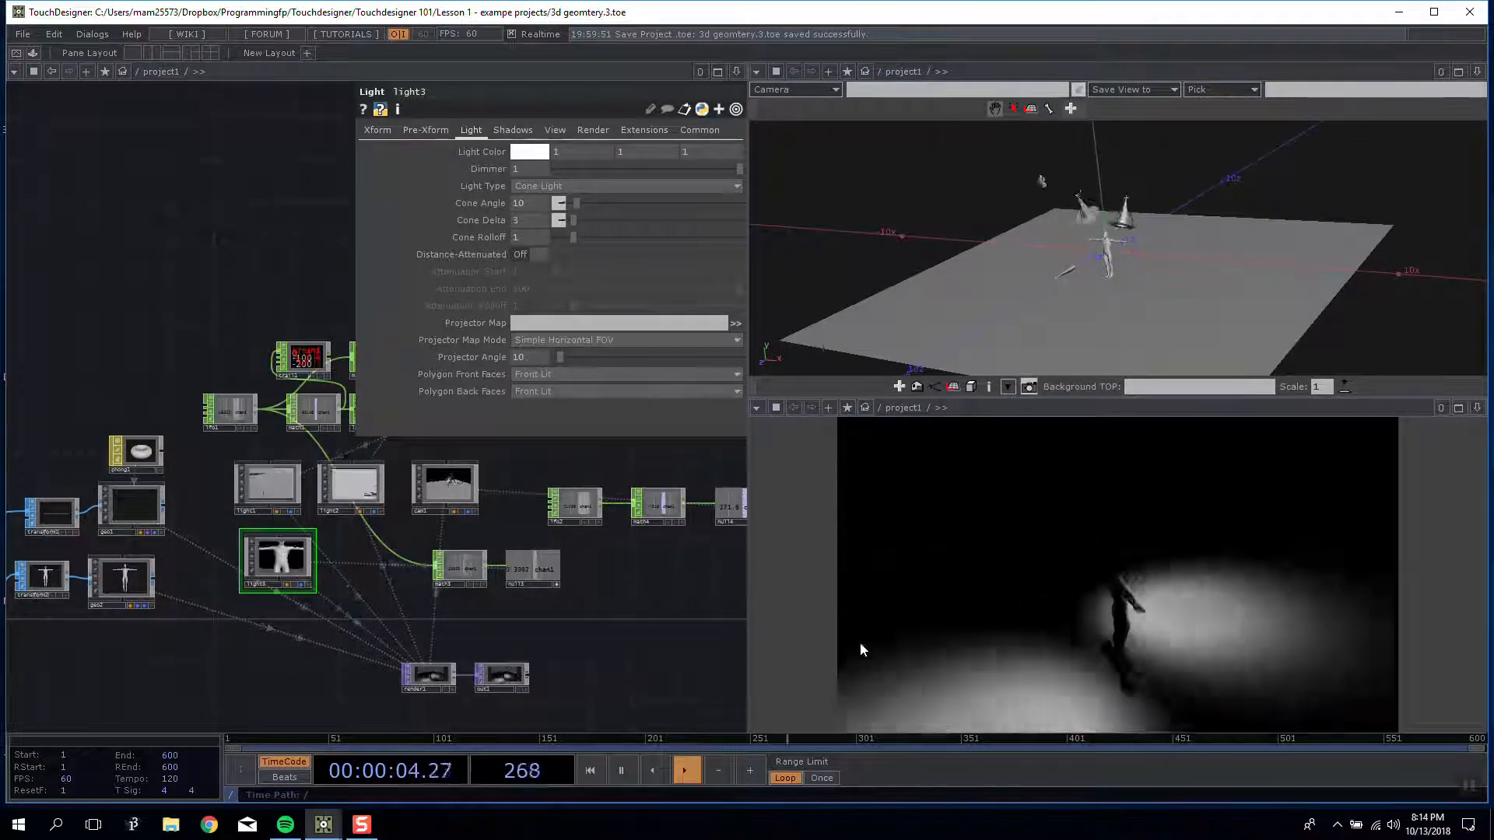
Step: Switch to the Twitter Python project and show the twitter_request script in the textport
{"action": "mouse_move", "coordinate": [324, 825]}
{"action": "left_click", "coordinate": [427, 746]}
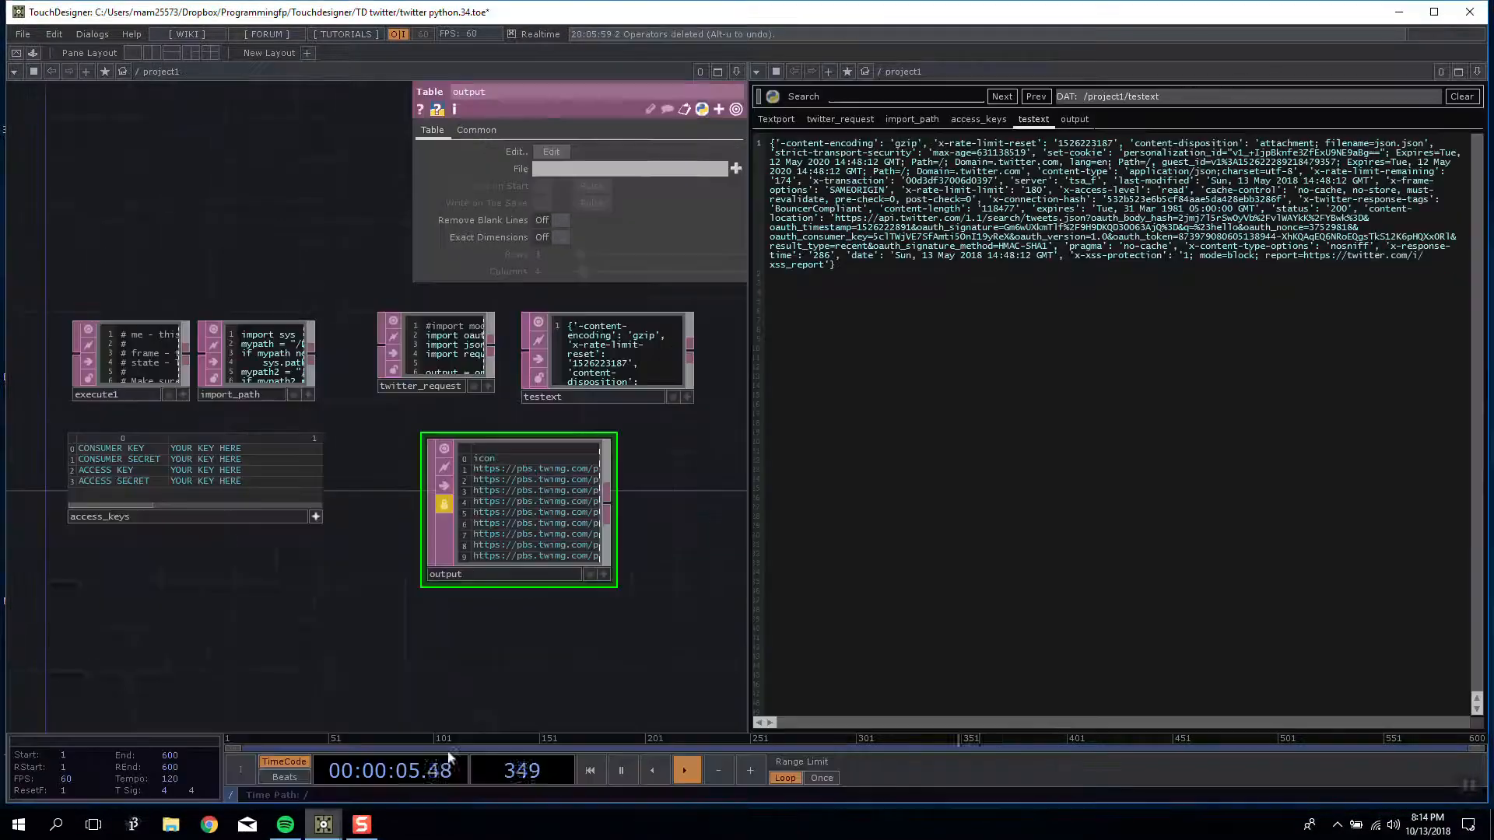
{"action": "scroll", "coordinate": [356, 619], "scroll_direction": "down", "scroll_amount": 2}
{"action": "scroll", "coordinate": [356, 618], "scroll_direction": "up", "scroll_amount": 4}
{"action": "left_click_drag", "start_coordinate": [389, 632], "coordinate": [351, 610]}
{"action": "scroll", "coordinate": [301, 620], "scroll_direction": "down", "scroll_amount": 1}
{"action": "scroll", "coordinate": [352, 610], "scroll_direction": "down", "scroll_amount": 1}
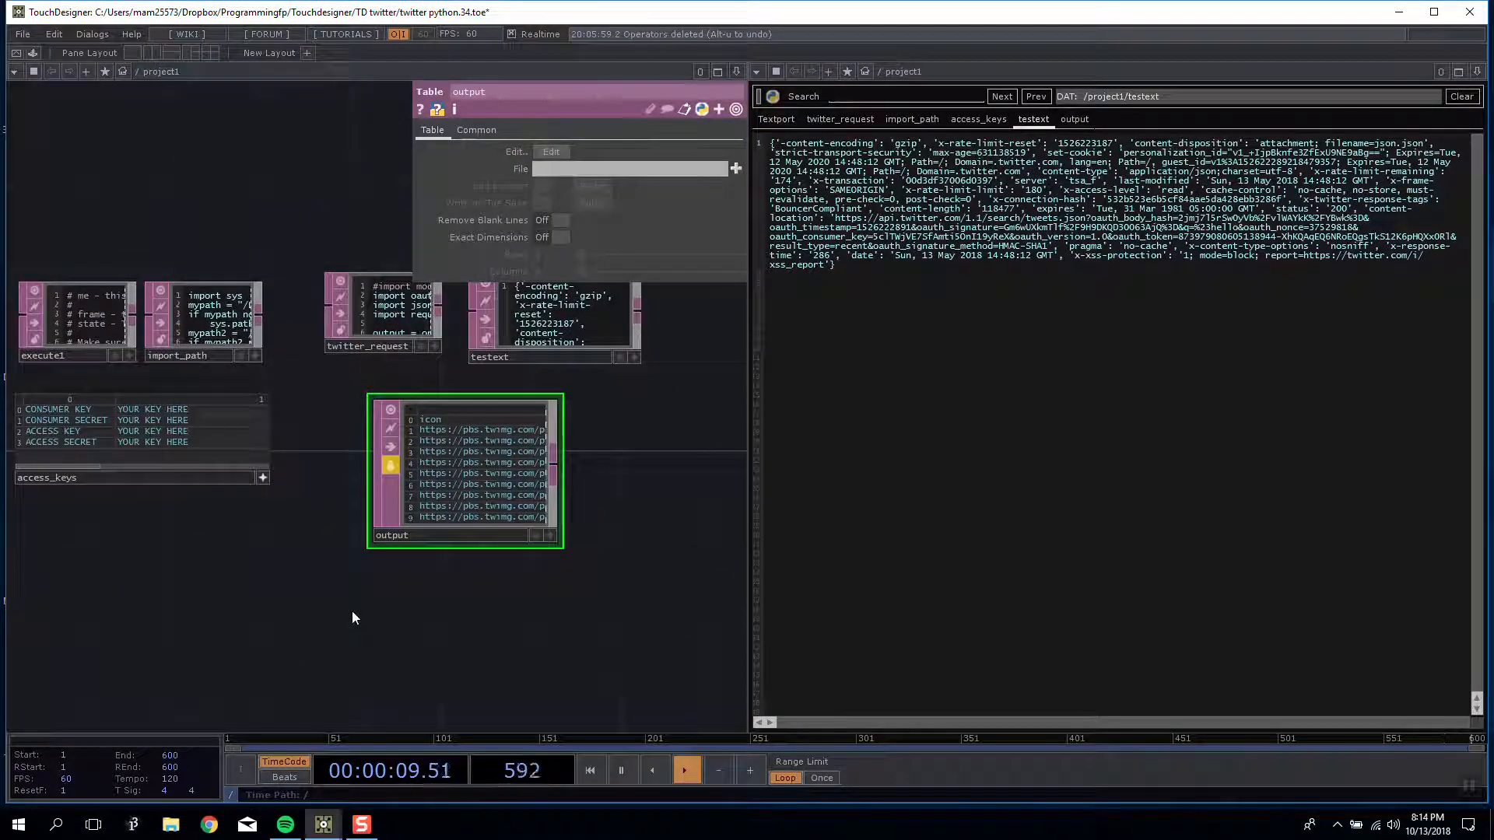
{"action": "left_click_drag", "start_coordinate": [232, 544], "coordinate": [232, 557]}
{"action": "right_click", "coordinate": [388, 329]}
{"action": "left_click", "coordinate": [412, 347]}
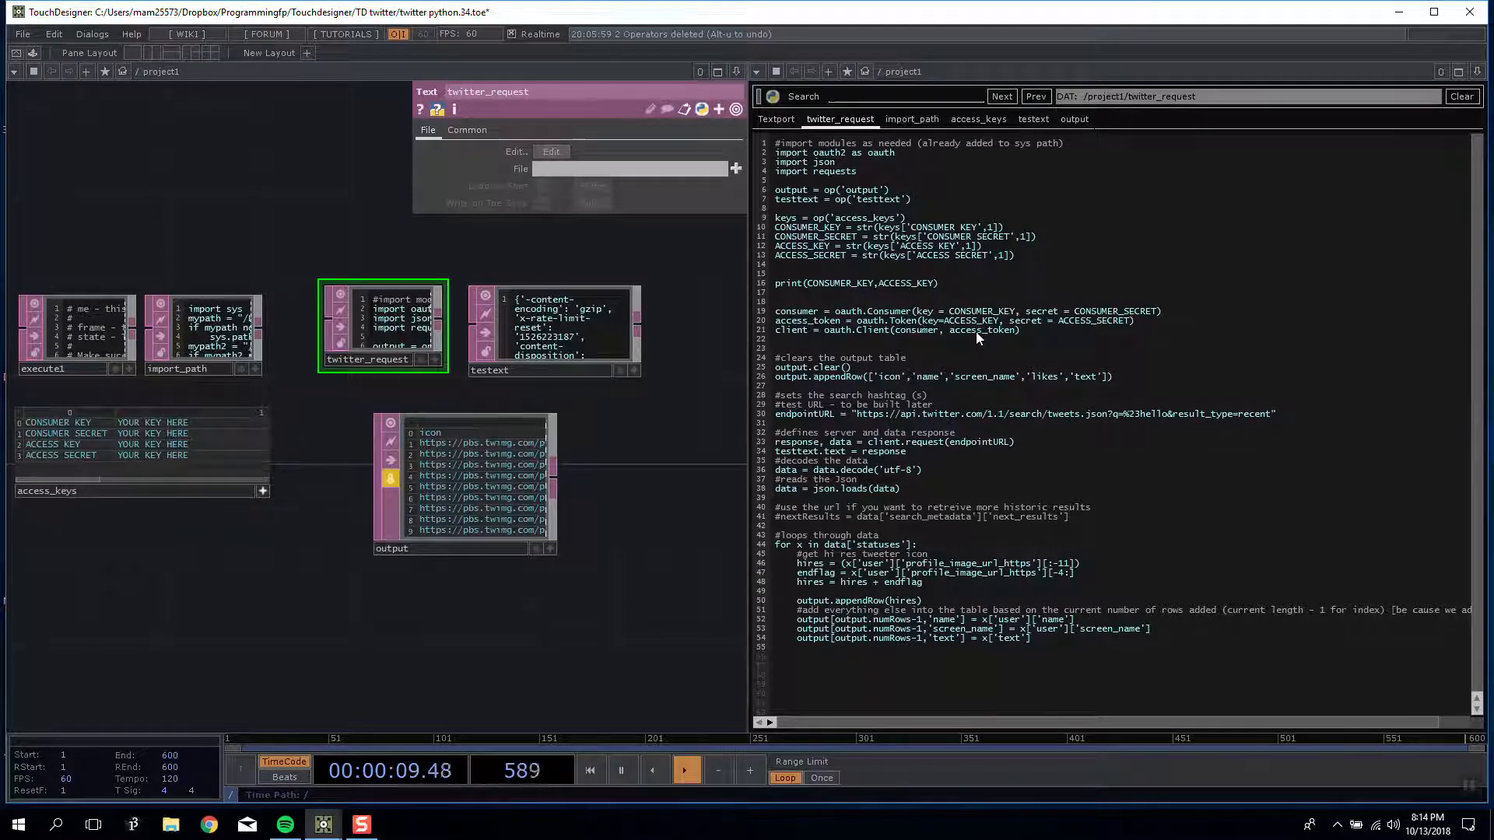
Step: Show the contents of the output table in the textport and look through its columns
{"action": "left_click", "coordinate": [510, 456]}
{"action": "left_click_drag", "start_coordinate": [614, 404], "coordinate": [534, 417]}
{"action": "right_click", "coordinate": [383, 474]}
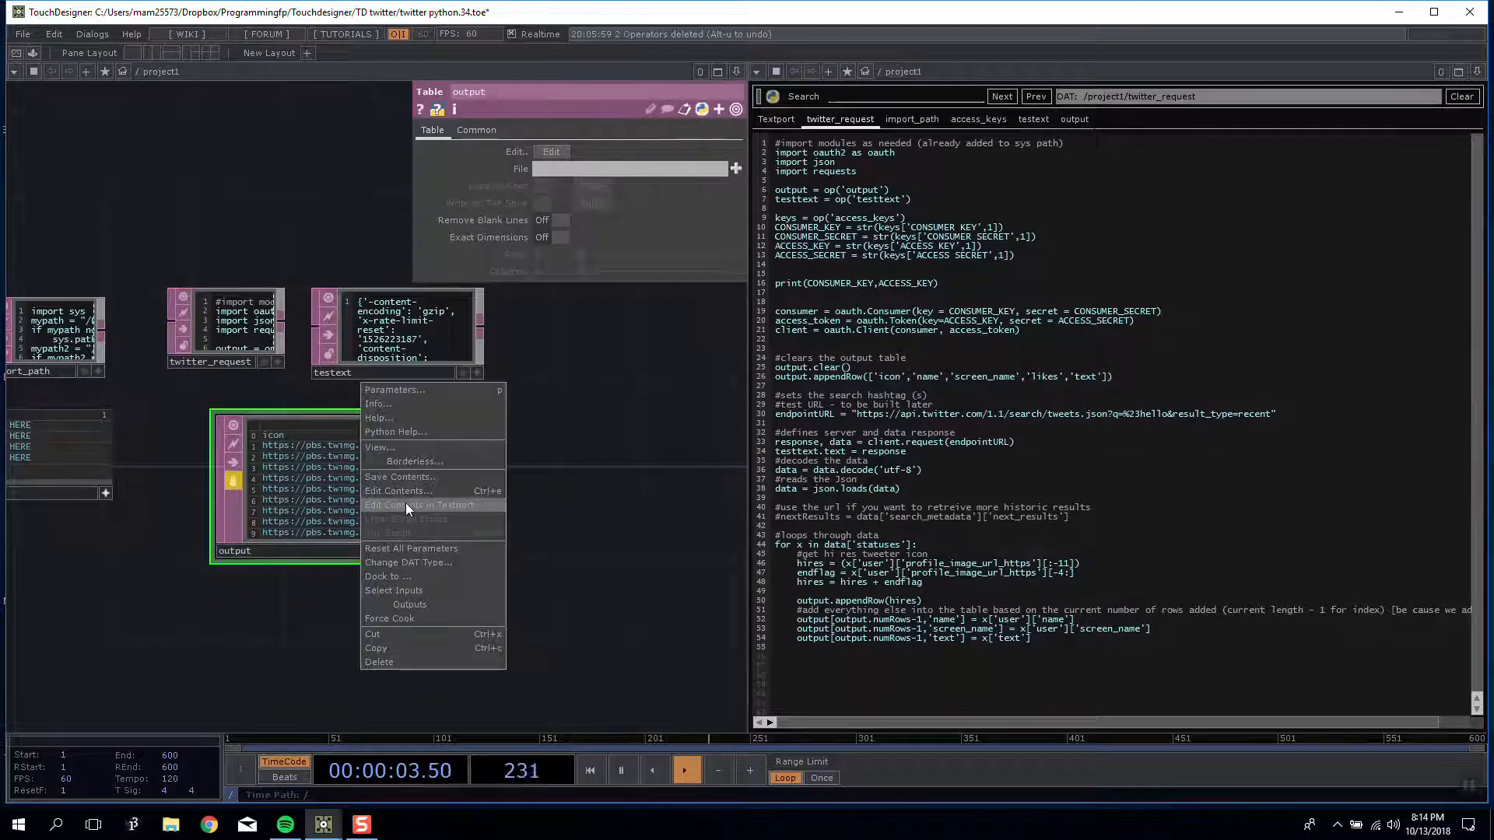
{"action": "left_click", "coordinate": [404, 502]}
{"action": "left_click_drag", "start_coordinate": [845, 722], "coordinate": [759, 669]}
Step: Bring up the HAPQEncoder perform window over the project and begin the encoder to reach its settings
{"action": "left_click", "coordinate": [326, 825]}
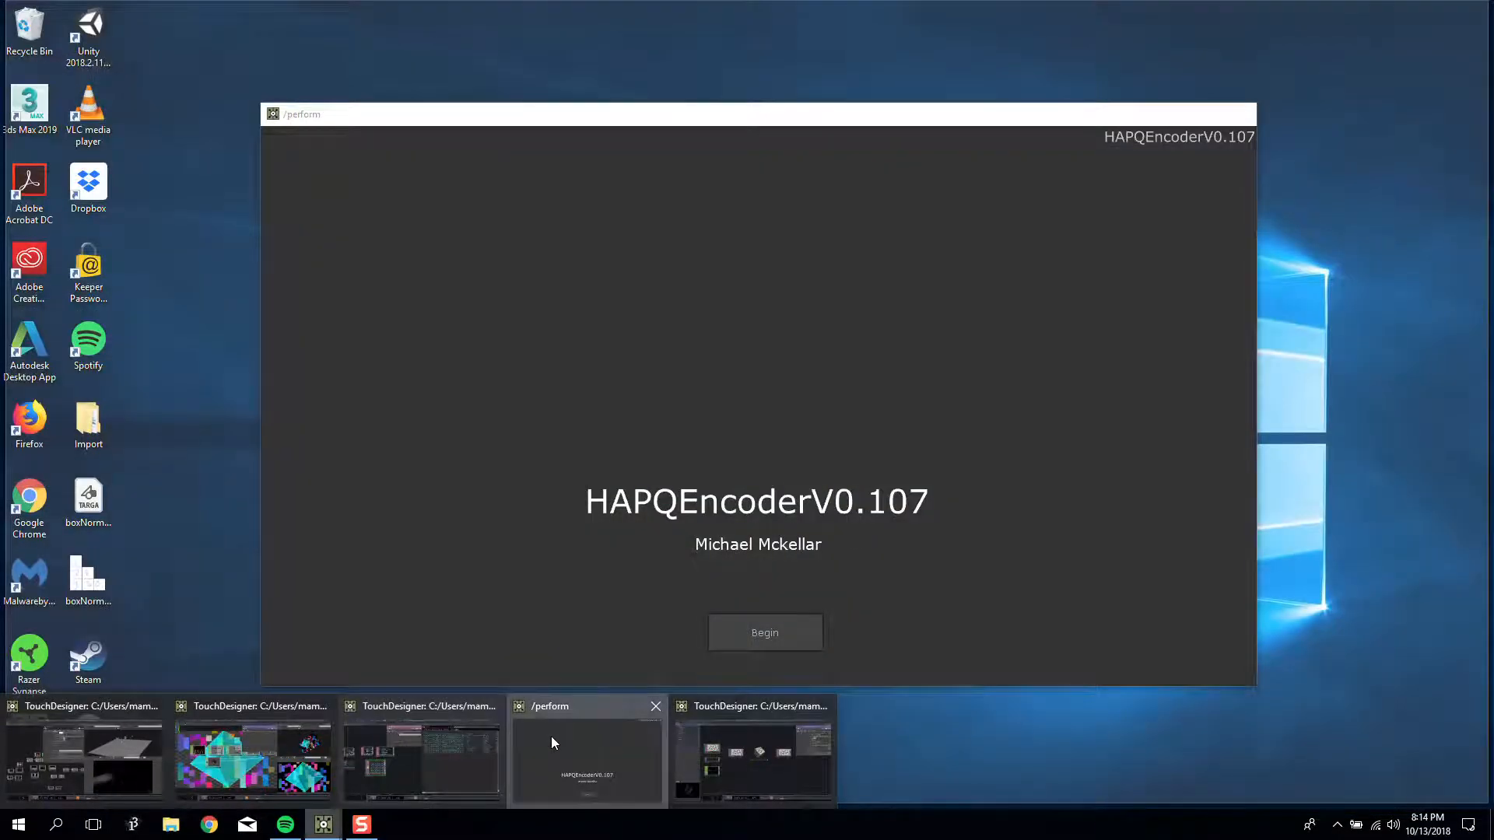
{"action": "left_click", "coordinate": [551, 737]}
{"action": "left_click_drag", "start_coordinate": [683, 123], "coordinate": [649, 106]}
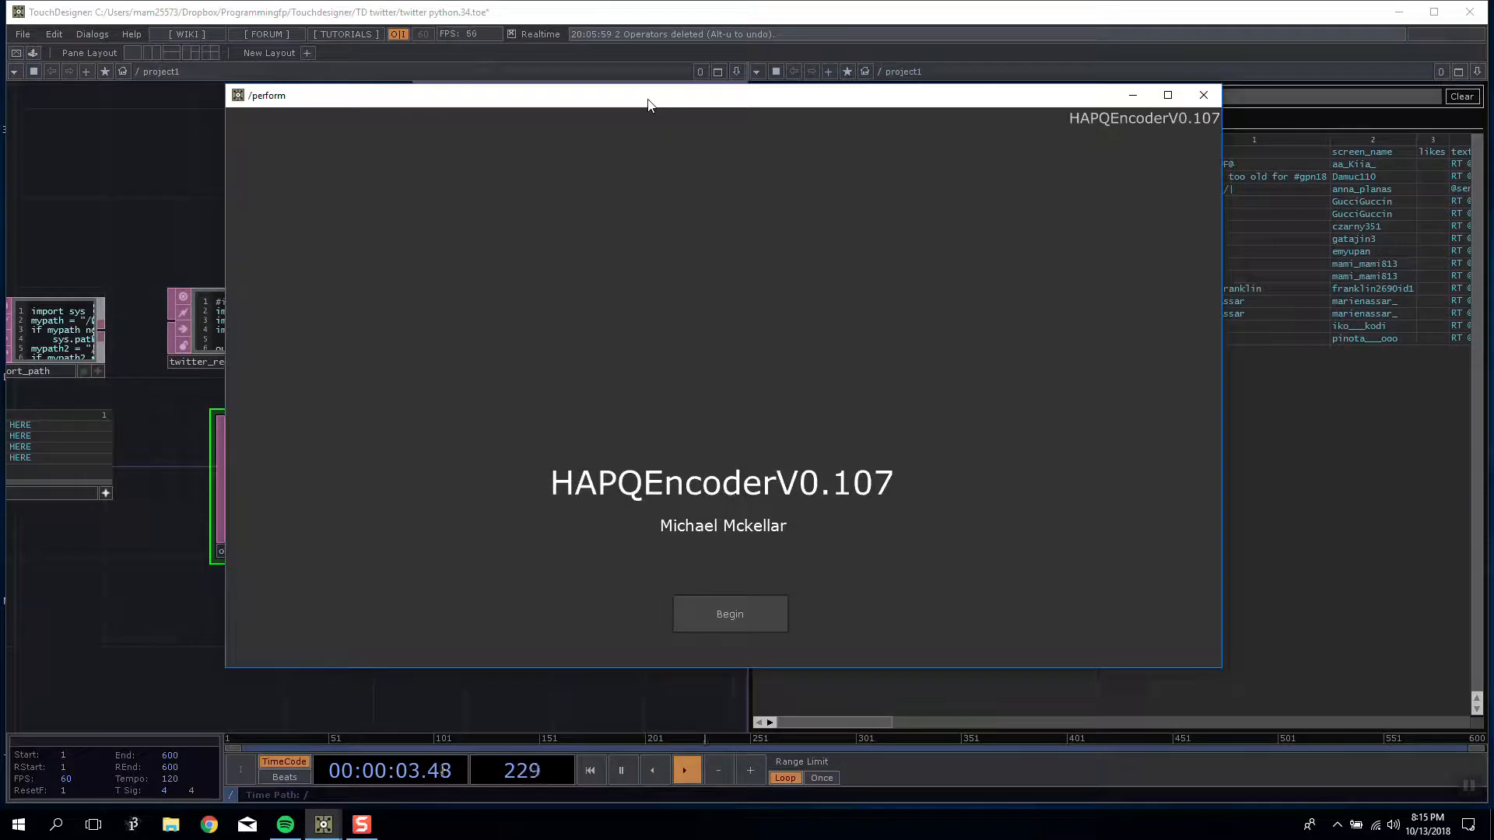
{"action": "left_click", "coordinate": [707, 625]}
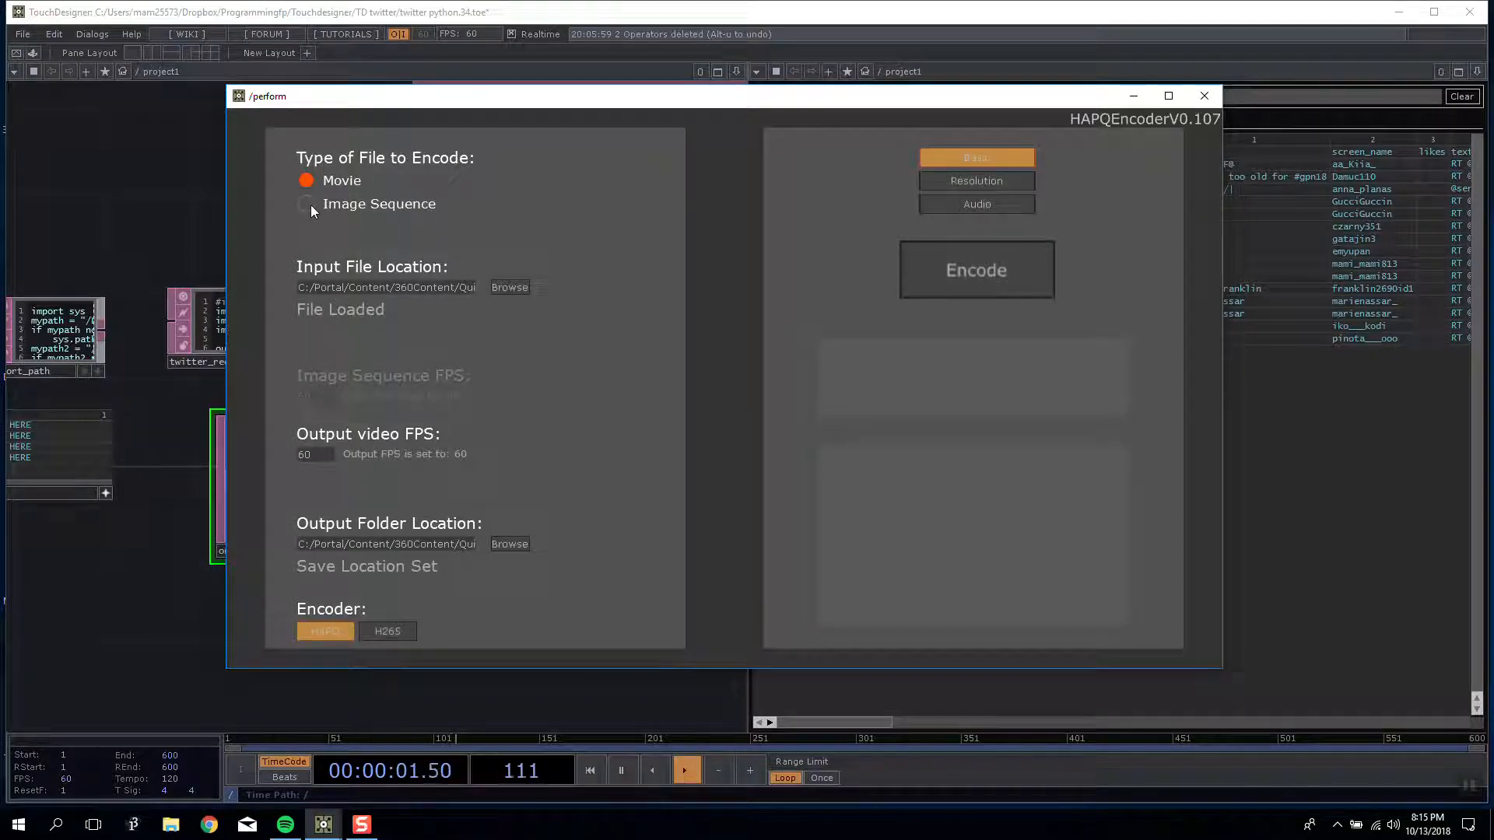
Step: Compare the encoder options and set the encoder to H265
{"action": "left_click", "coordinate": [370, 632]}
{"action": "left_click", "coordinate": [338, 631]}
{"action": "left_click", "coordinate": [381, 629]}
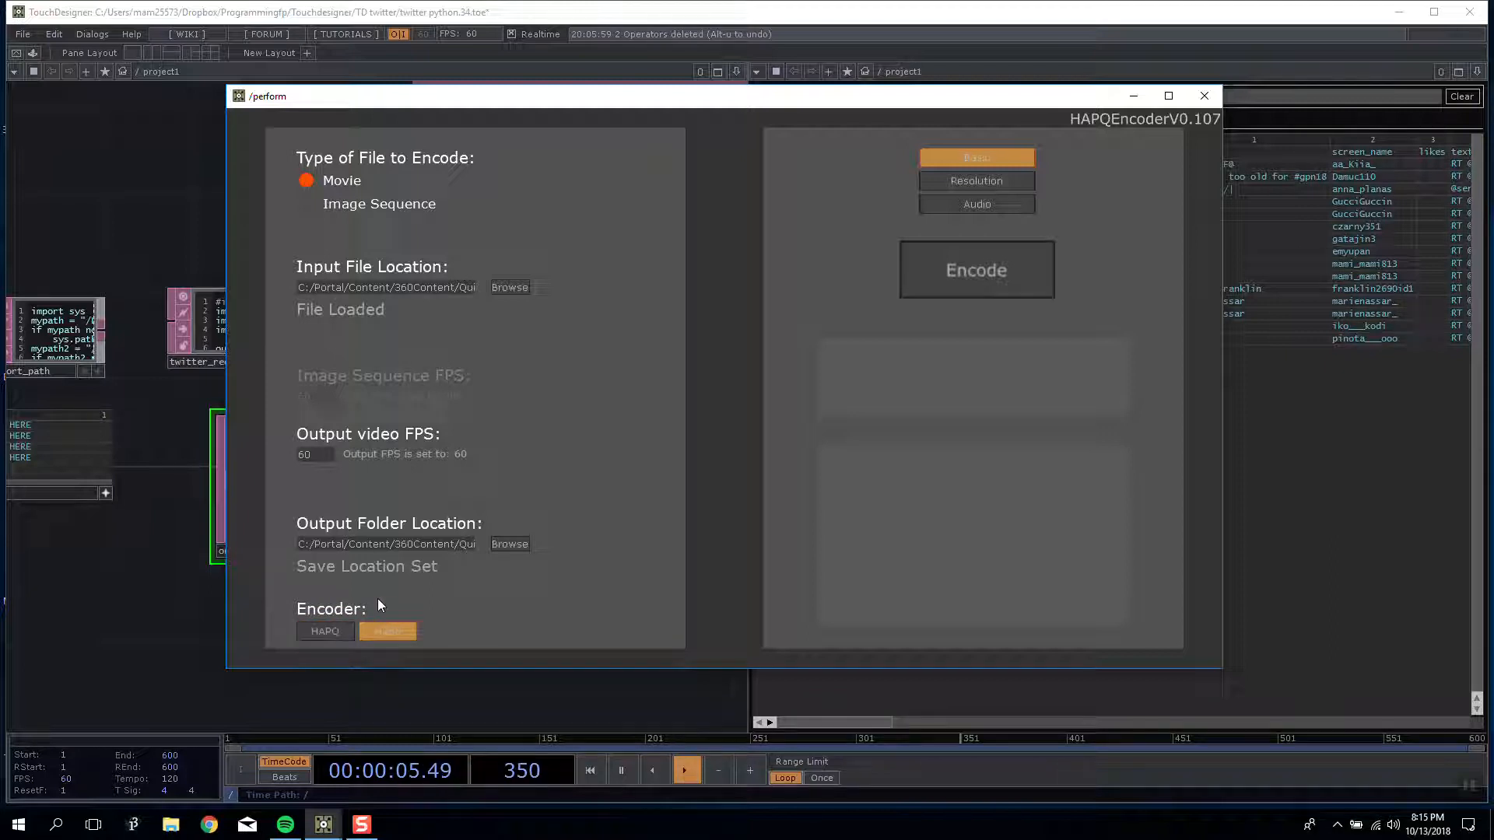
Step: Review the encoder's resolution and audio settings, then return to the basic settings
{"action": "left_click", "coordinate": [985, 180]}
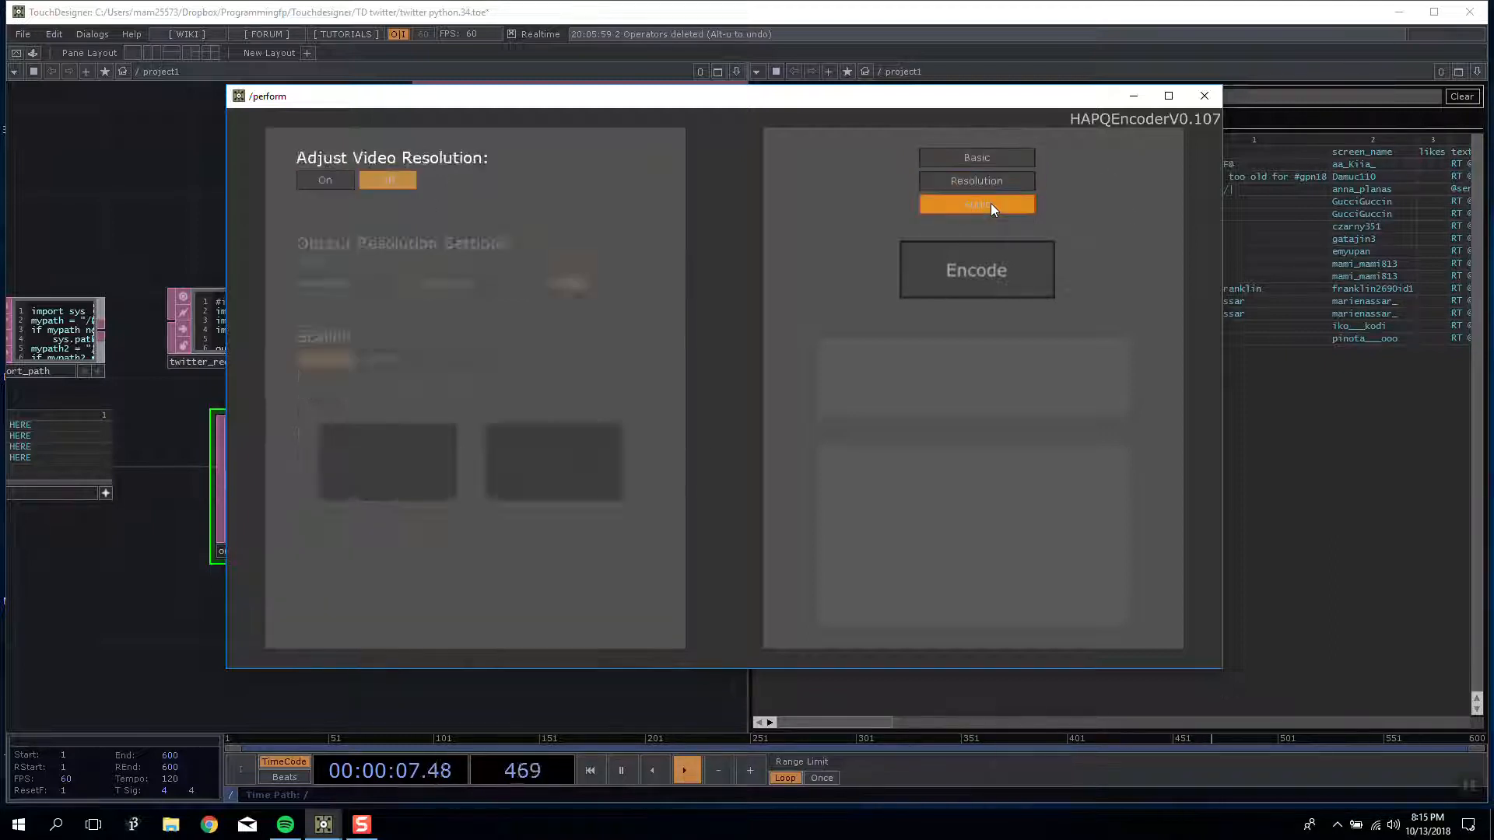
{"action": "left_click", "coordinate": [992, 204]}
{"action": "left_click", "coordinate": [976, 158]}
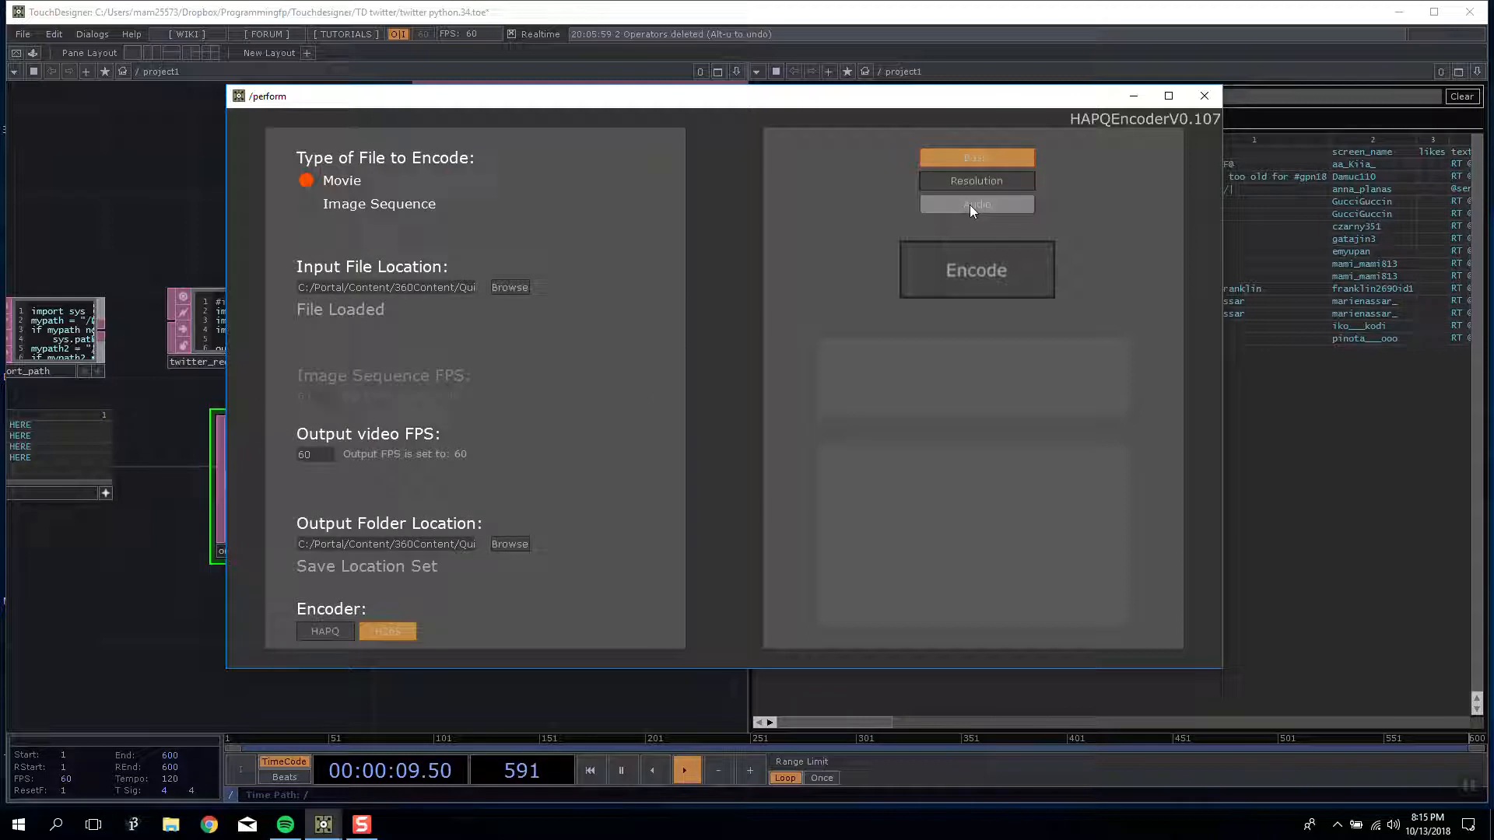
{"action": "left_click", "coordinate": [977, 270]}
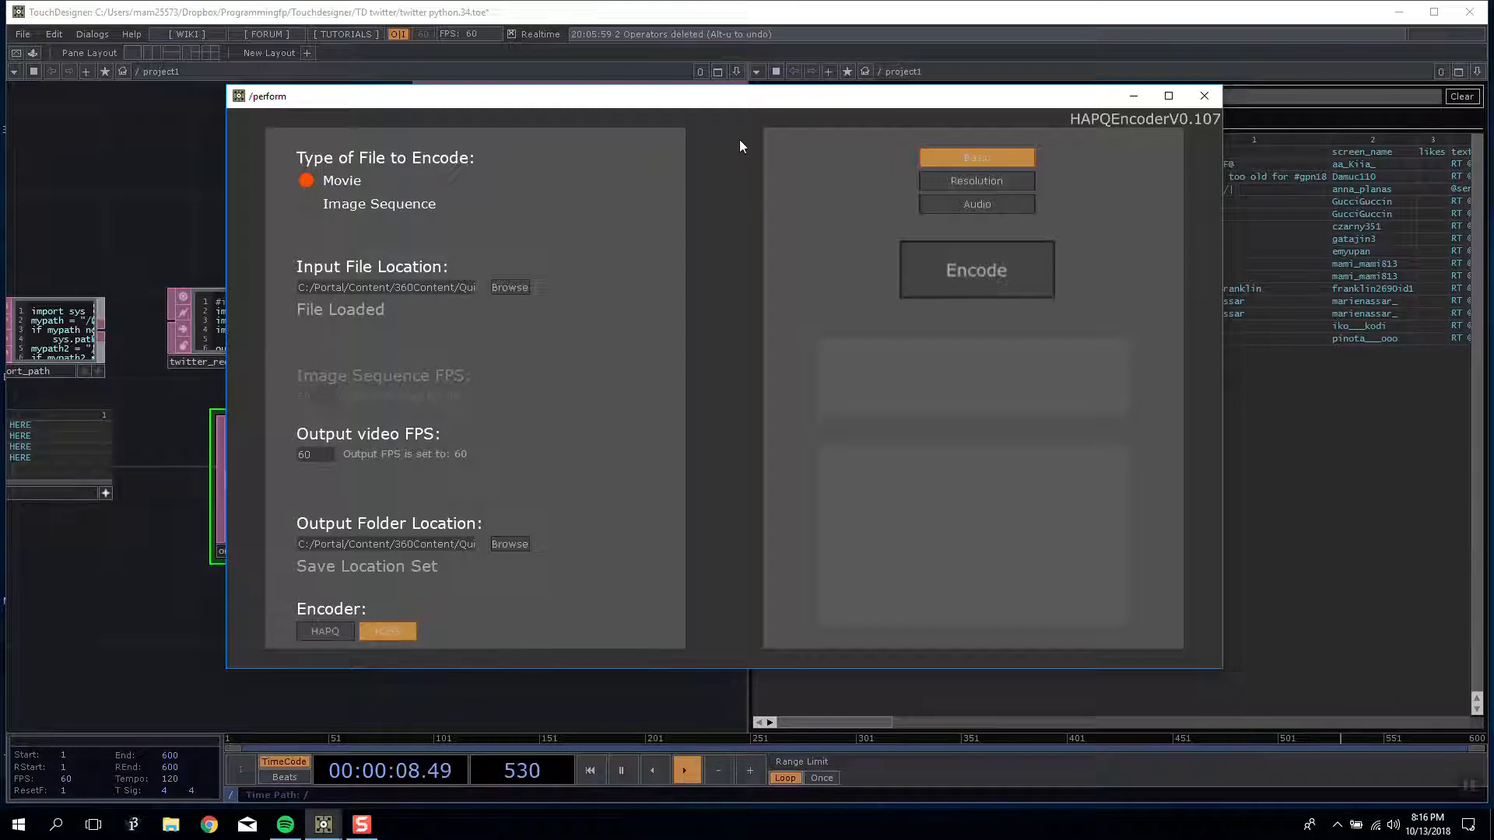
Step: Close the encoder and the open demo projects, quitting the music reactive demo without saving, to leave NewProject open
{"action": "left_click", "coordinate": [1204, 95]}
{"action": "left_click", "coordinate": [1487, 15]}
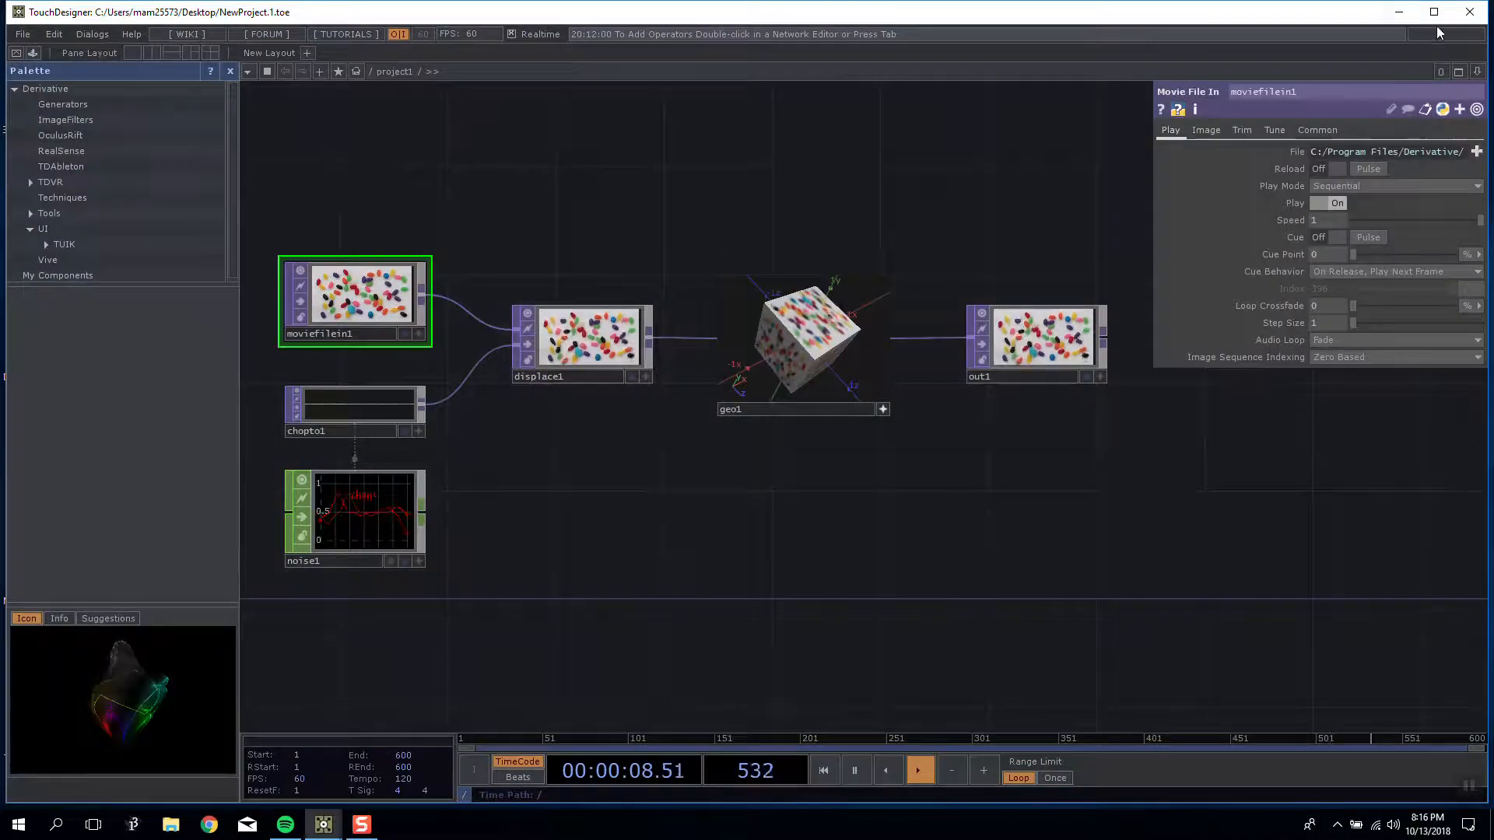
{"action": "mouse_move", "coordinate": [325, 833]}
{"action": "left_click", "coordinate": [312, 709]}
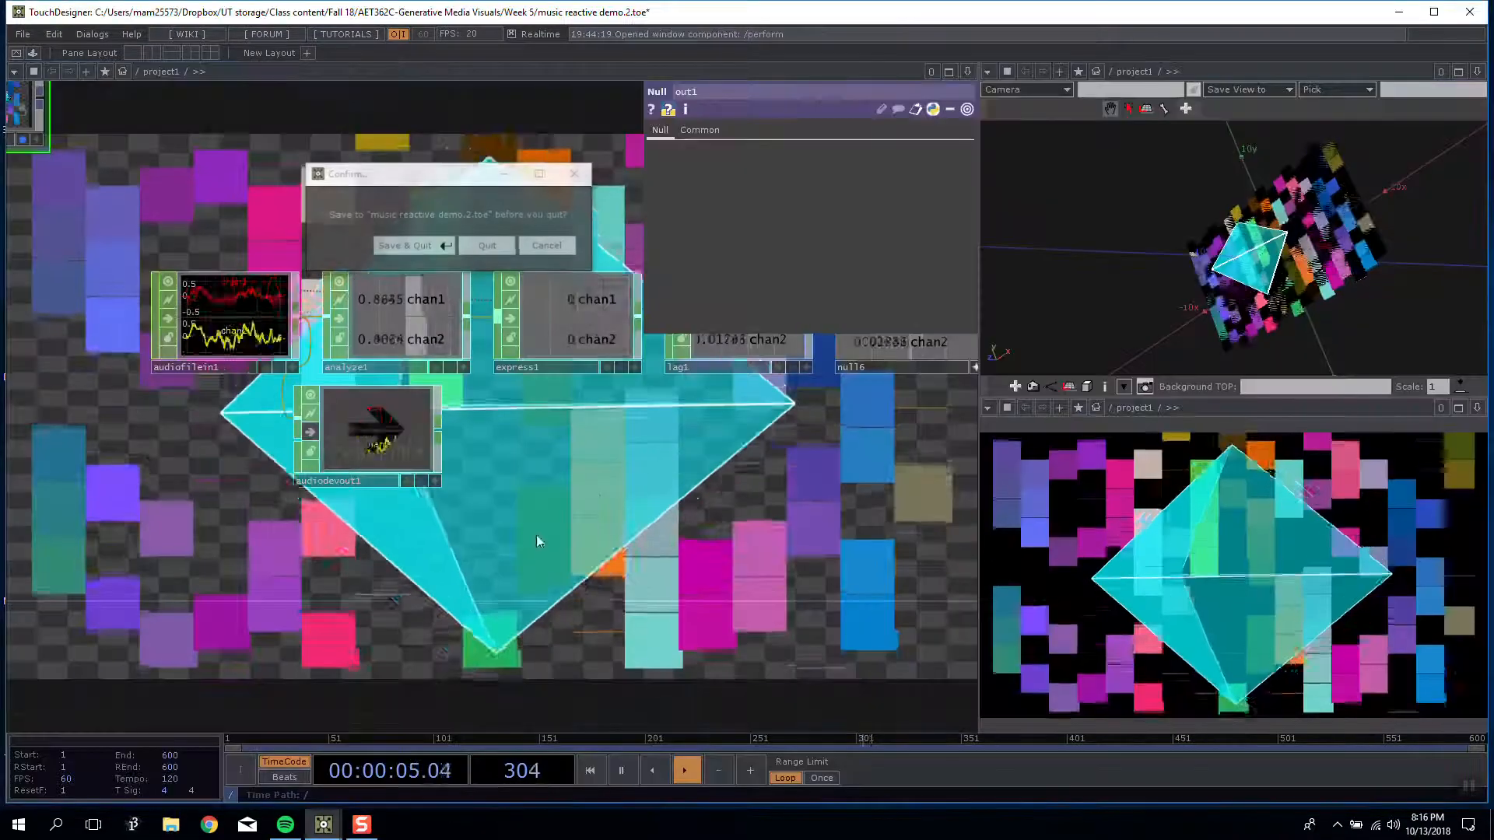
{"action": "left_click", "coordinate": [488, 245]}
{"action": "left_click_drag", "start_coordinate": [416, 132], "coordinate": [450, 162]}
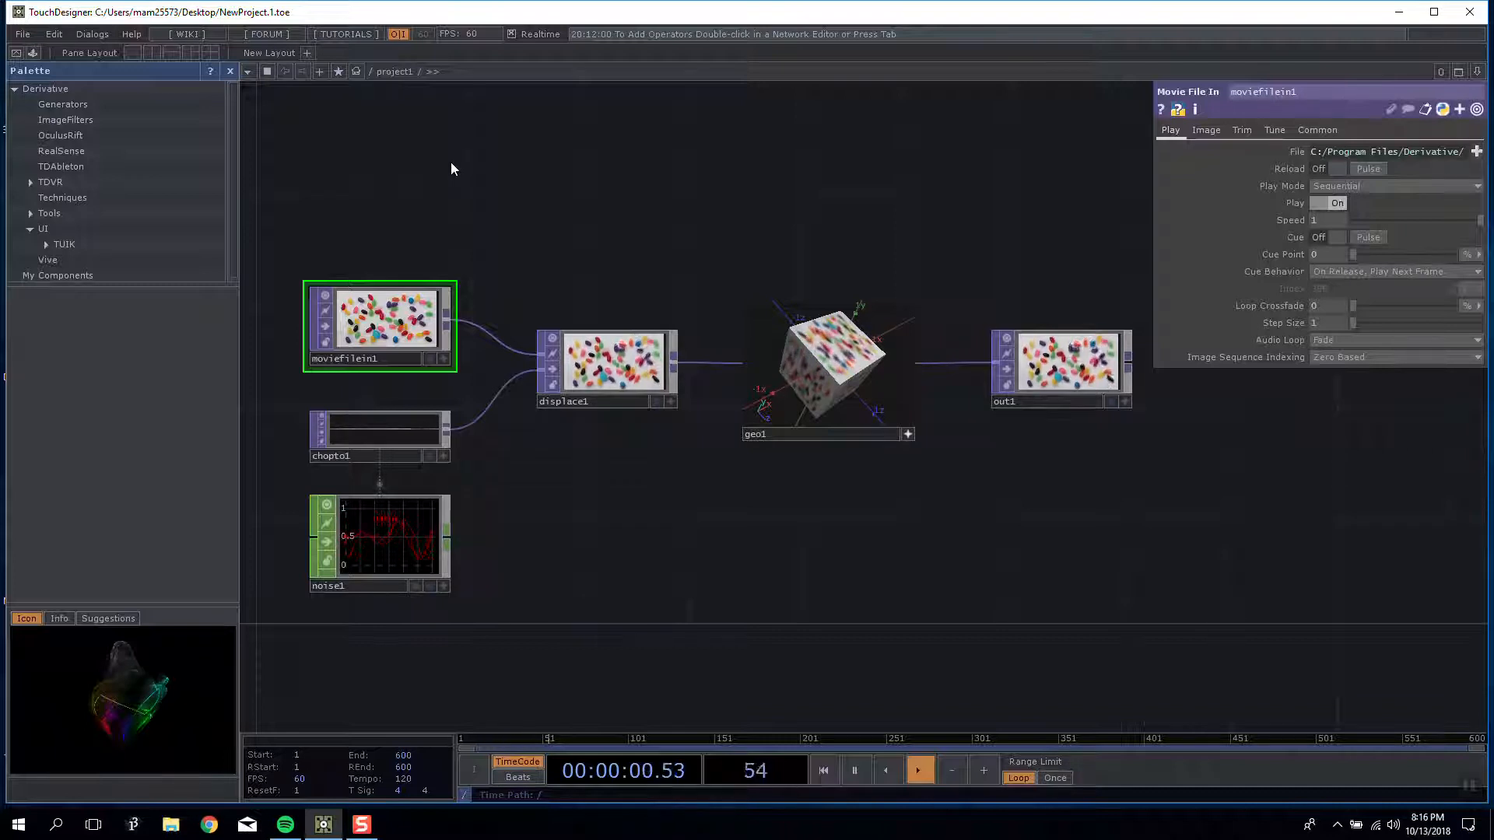
{"action": "mouse_move", "coordinate": [490, 222]}
{"action": "left_mouse_down"}
{"action": "mouse_move", "coordinate": [470, 241]}
{"action": "mouse_move", "coordinate": [514, 250]}
{"action": "mouse_move", "coordinate": [544, 200]}
{"action": "mouse_move", "coordinate": [496, 220]}
{"action": "mouse_move", "coordinate": [531, 208]}
{"action": "mouse_move", "coordinate": [513, 227]}
{"action": "mouse_move", "coordinate": [503, 207]}
{"action": "left_mouse_up"}
{"action": "scroll", "coordinate": [517, 220], "scroll_direction": "down", "scroll_amount": 2}
{"action": "scroll", "coordinate": [496, 220], "scroll_direction": "down", "scroll_amount": 1}
{"action": "scroll", "coordinate": [500, 219], "scroll_direction": "up", "scroll_amount": 3}
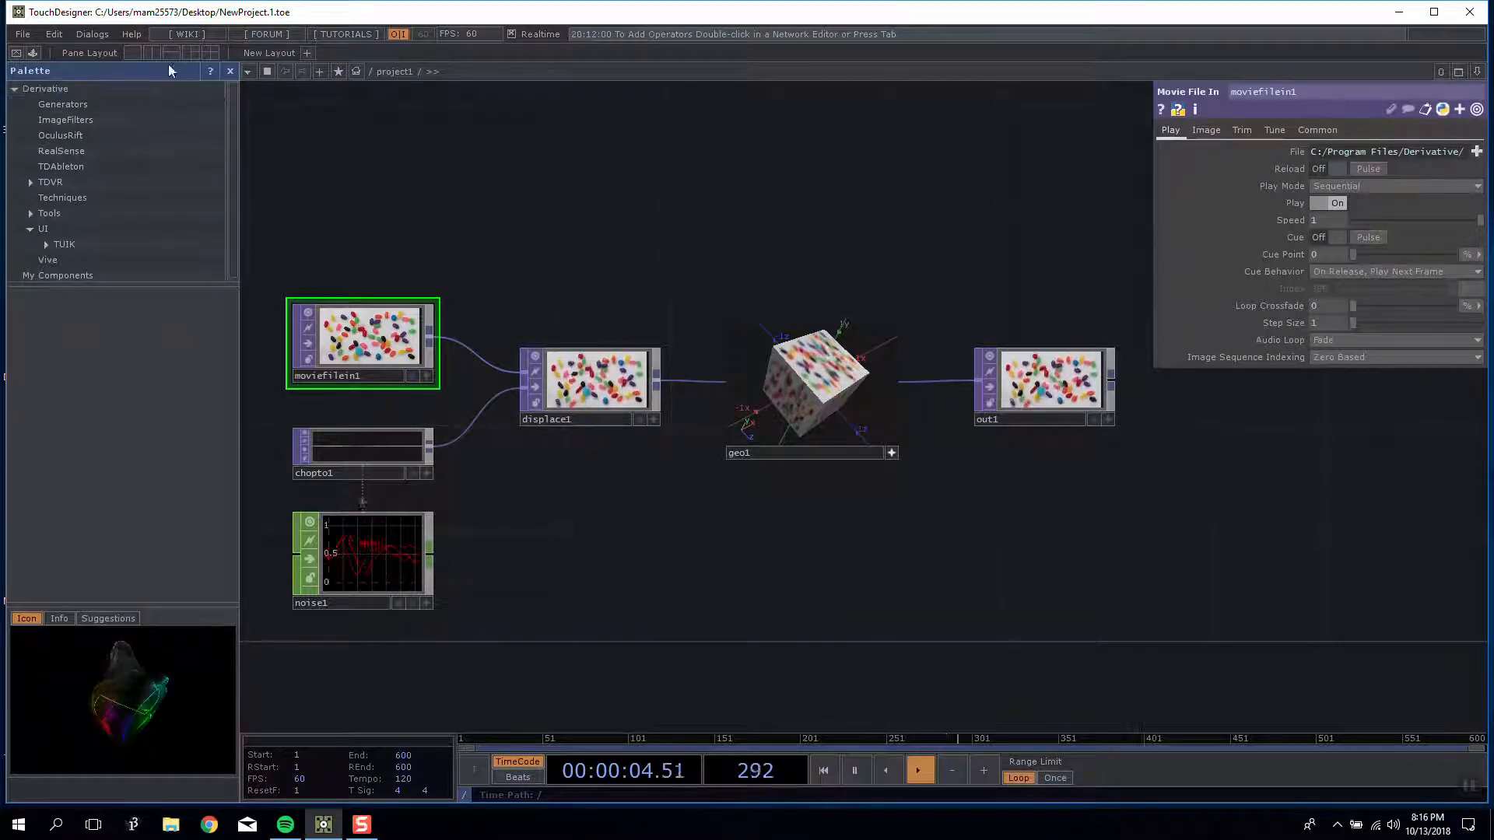
Step: Close the palette browser and maximize the project window to give the network more space
{"action": "left_click", "coordinate": [230, 71]}
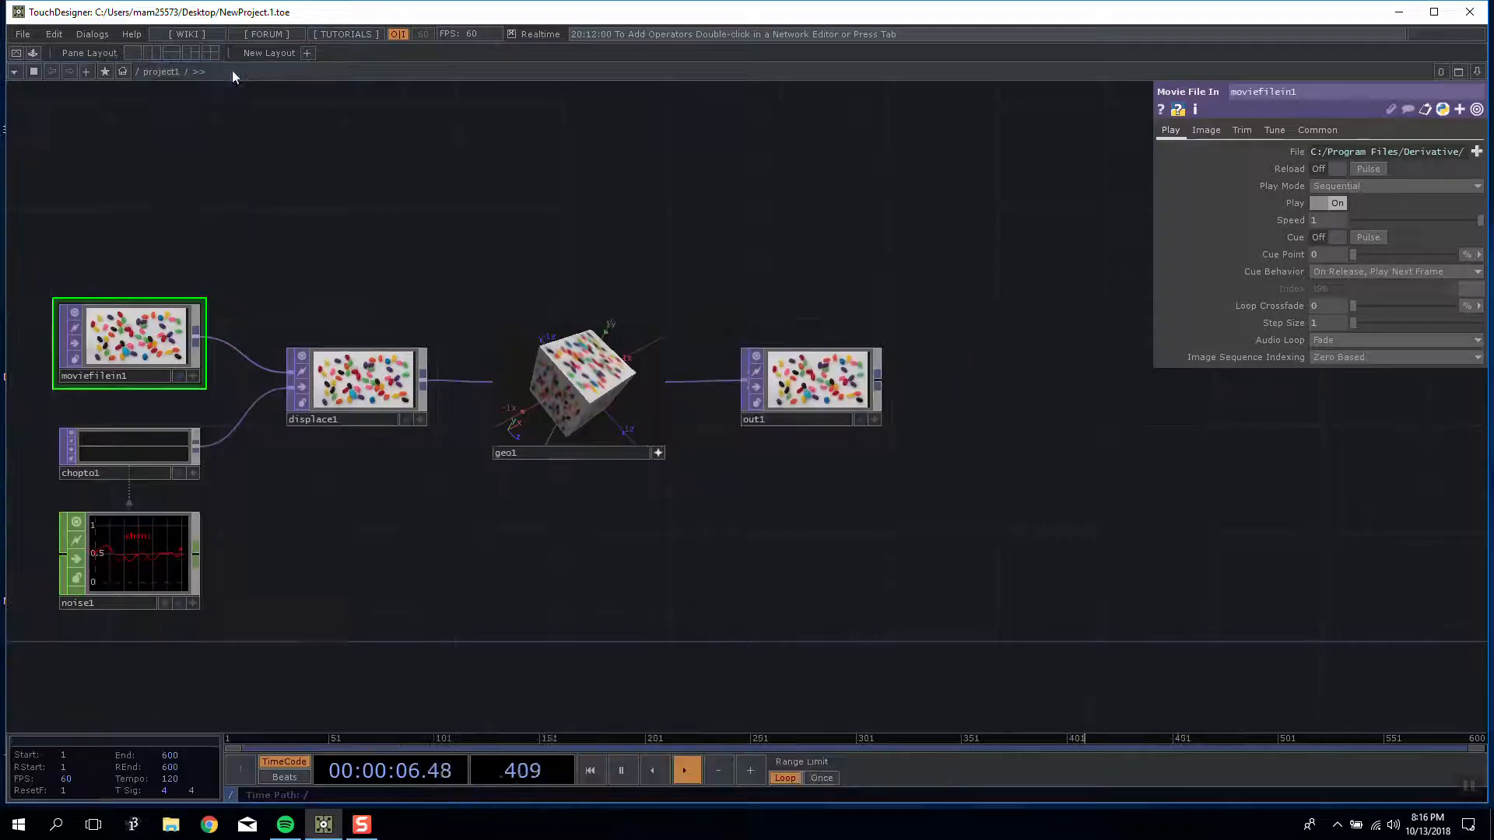
{"action": "left_click_drag", "start_coordinate": [401, 221], "coordinate": [577, 233]}
{"action": "double_click", "coordinate": [497, 13]}
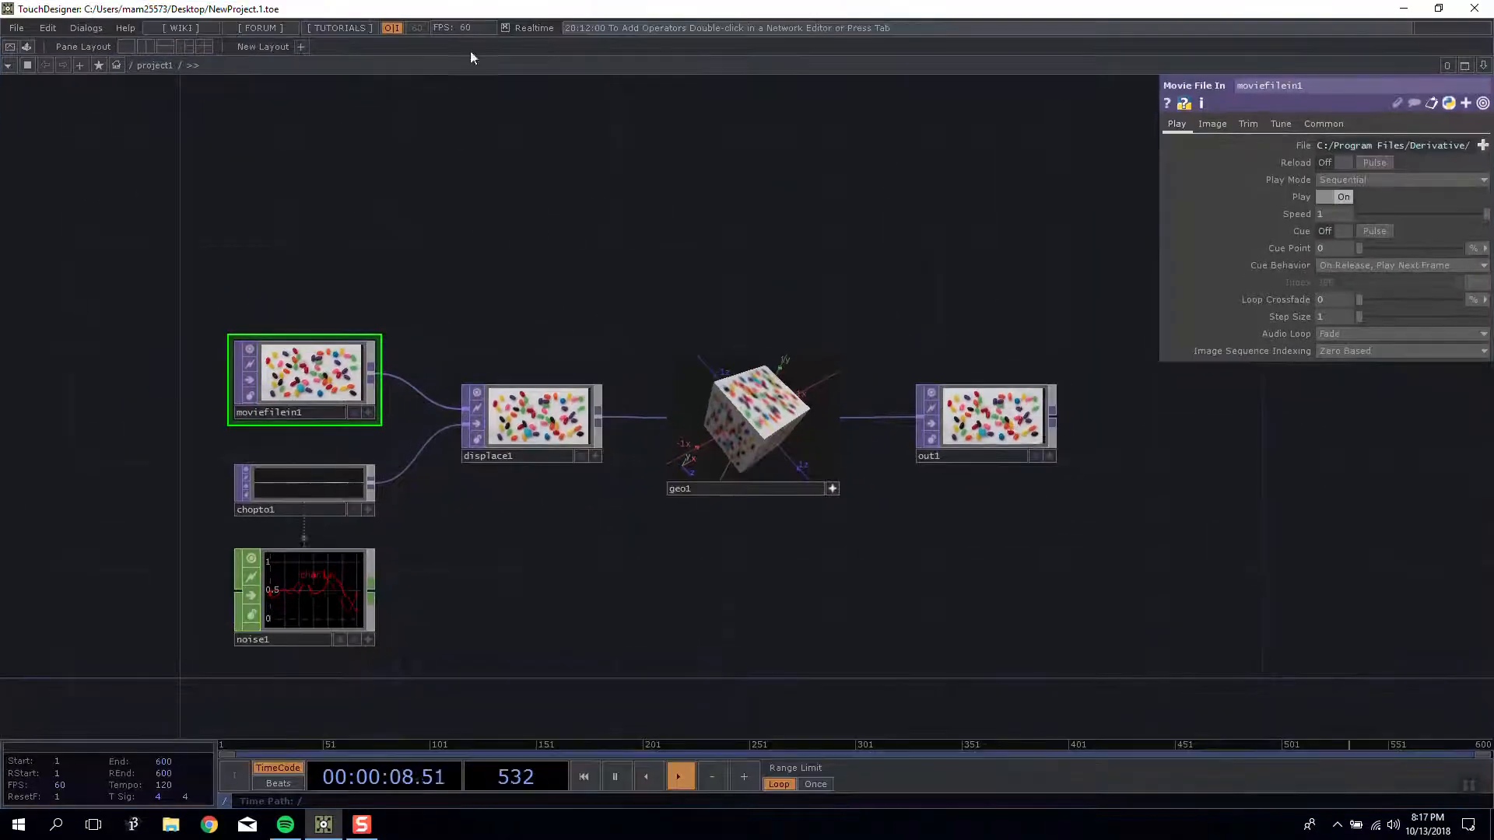
{"action": "left_click_drag", "start_coordinate": [478, 231], "coordinate": [526, 217]}
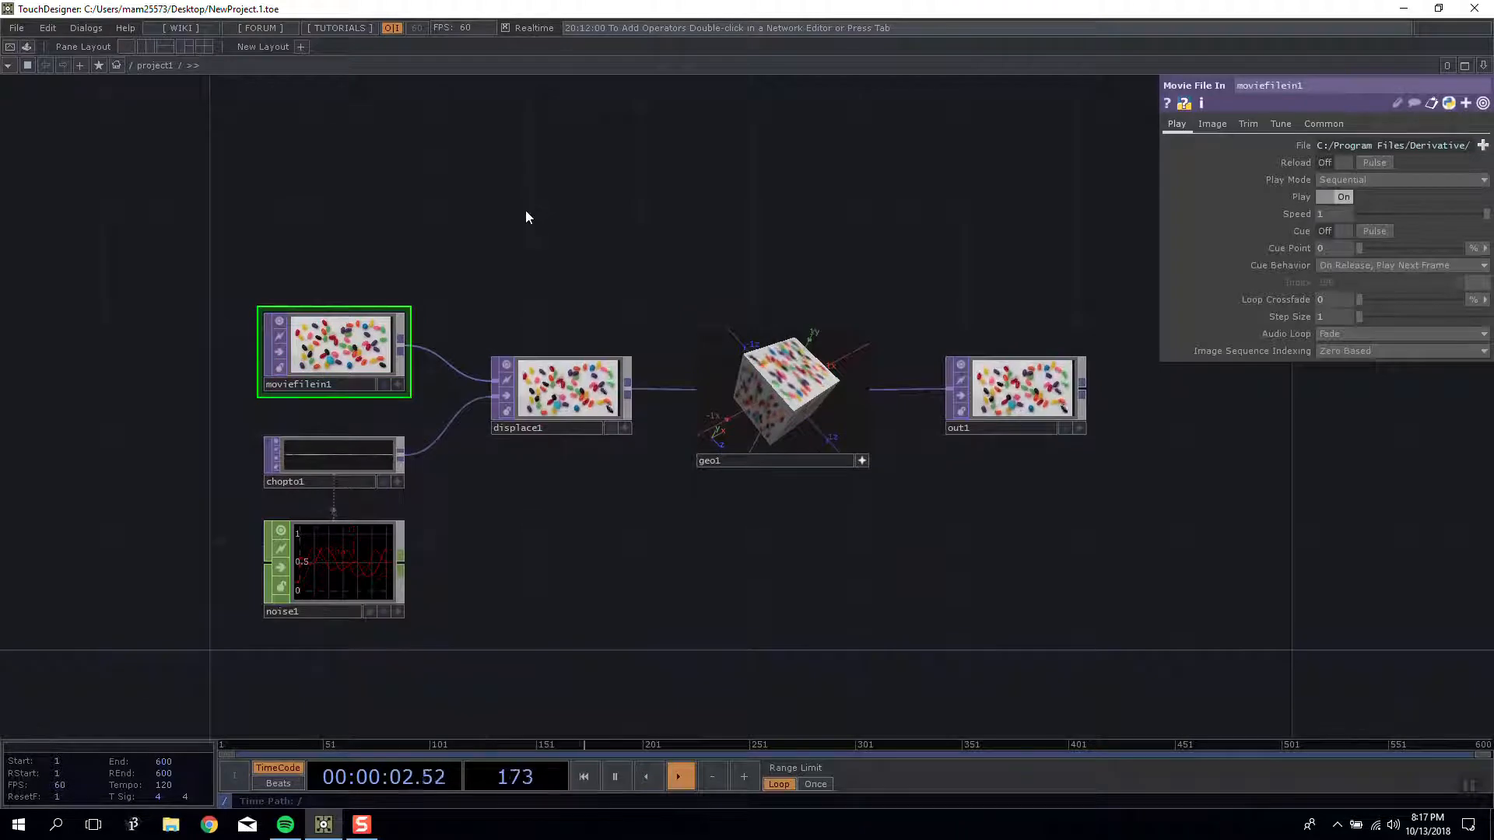
{"action": "left_click", "coordinate": [15, 27]}
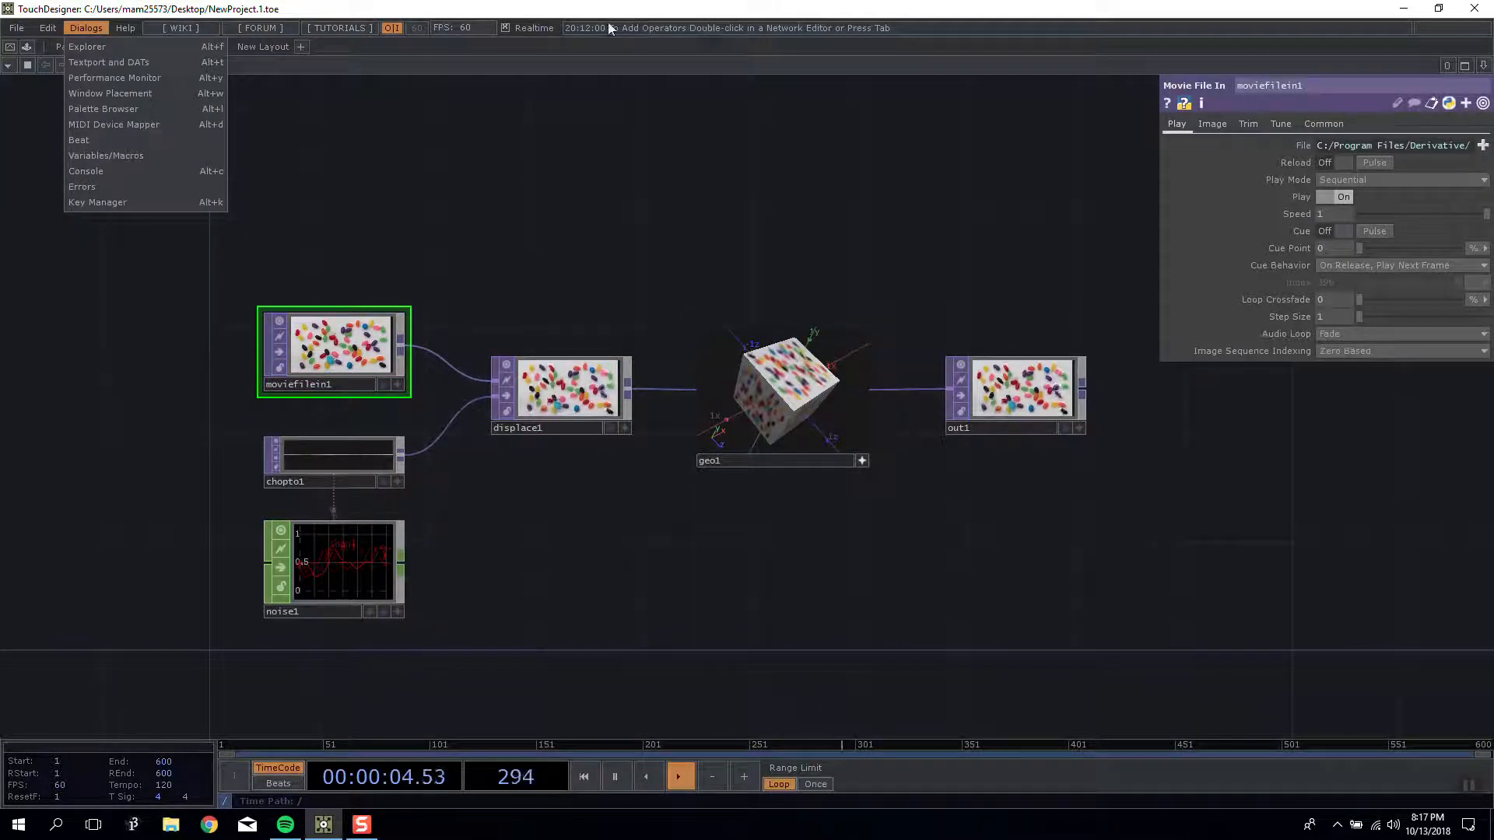
{"action": "left_click", "coordinate": [59, 76]}
{"action": "left_click", "coordinate": [17, 28]}
{"action": "left_click", "coordinate": [17, 28]}
{"action": "left_click", "coordinate": [24, 29]}
{"action": "left_click", "coordinate": [122, 29]}
{"action": "left_click", "coordinate": [16, 28]}
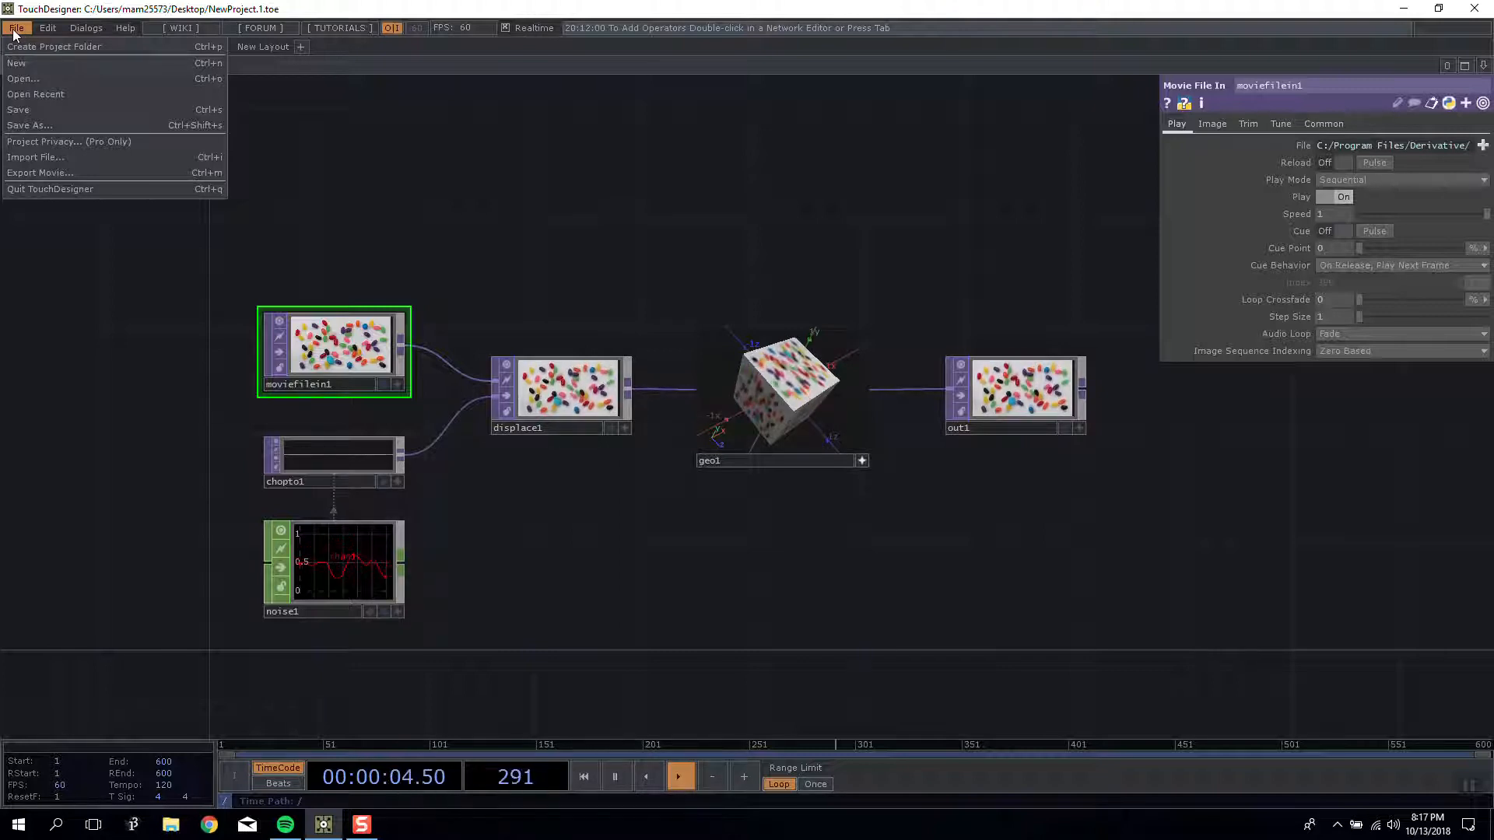
Step: Open the project search dialog and run a basic search for "choptoo"
{"action": "mouse_move", "coordinate": [49, 31]}
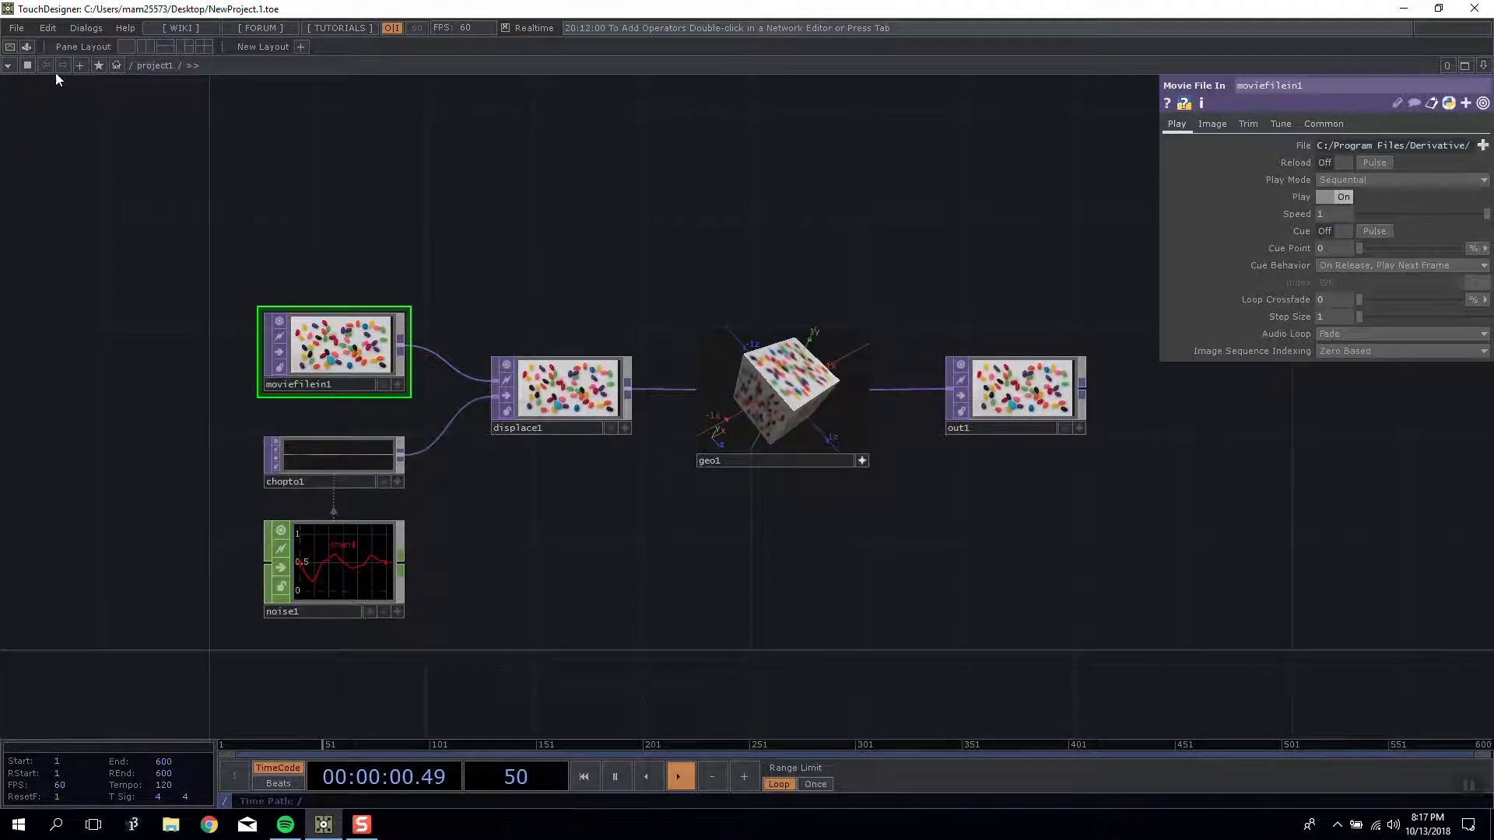
{"action": "left_click", "coordinate": [59, 81]}
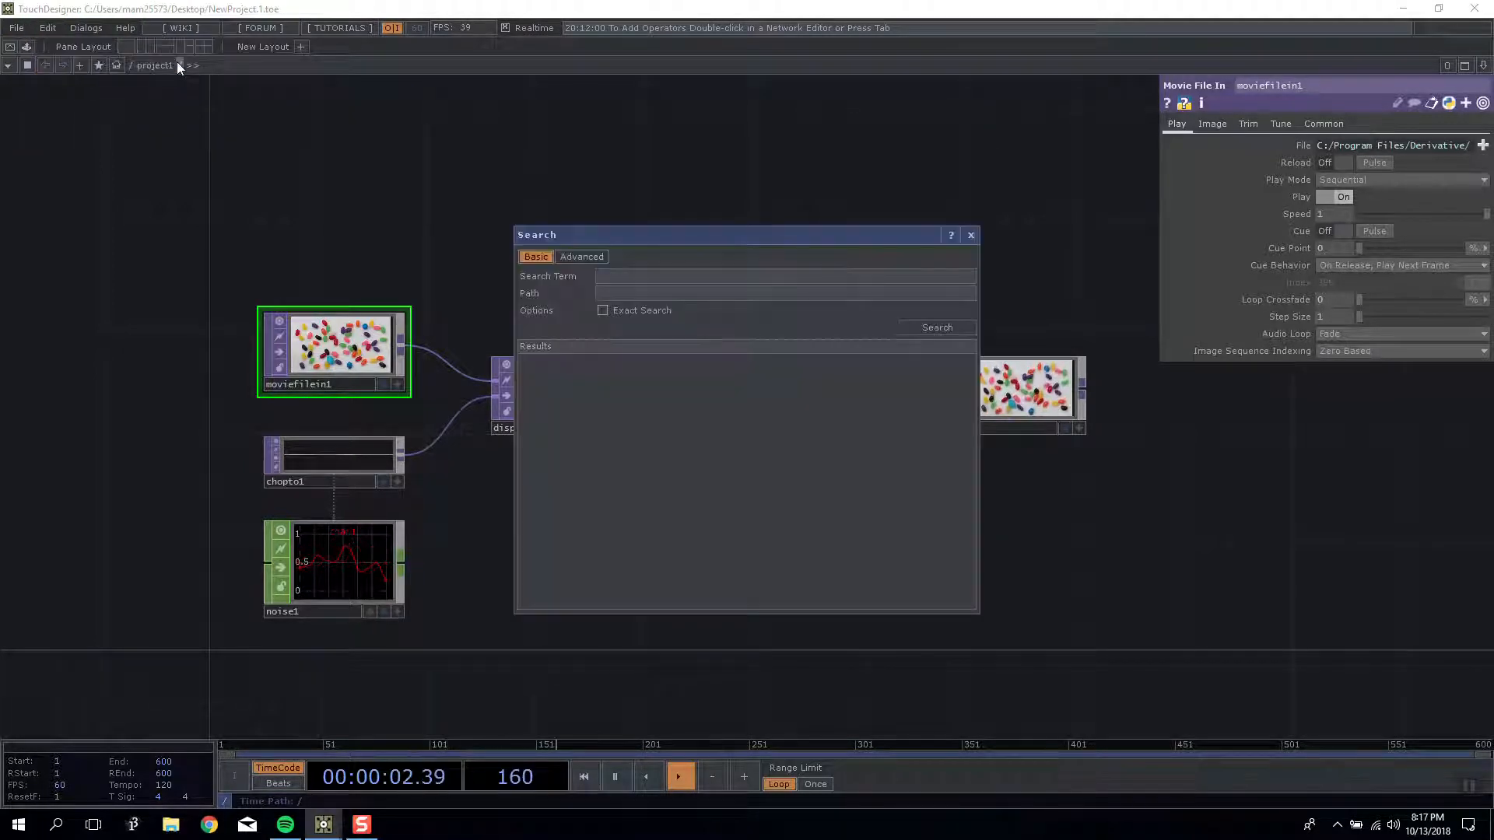
{"action": "left_click", "coordinate": [621, 272]}
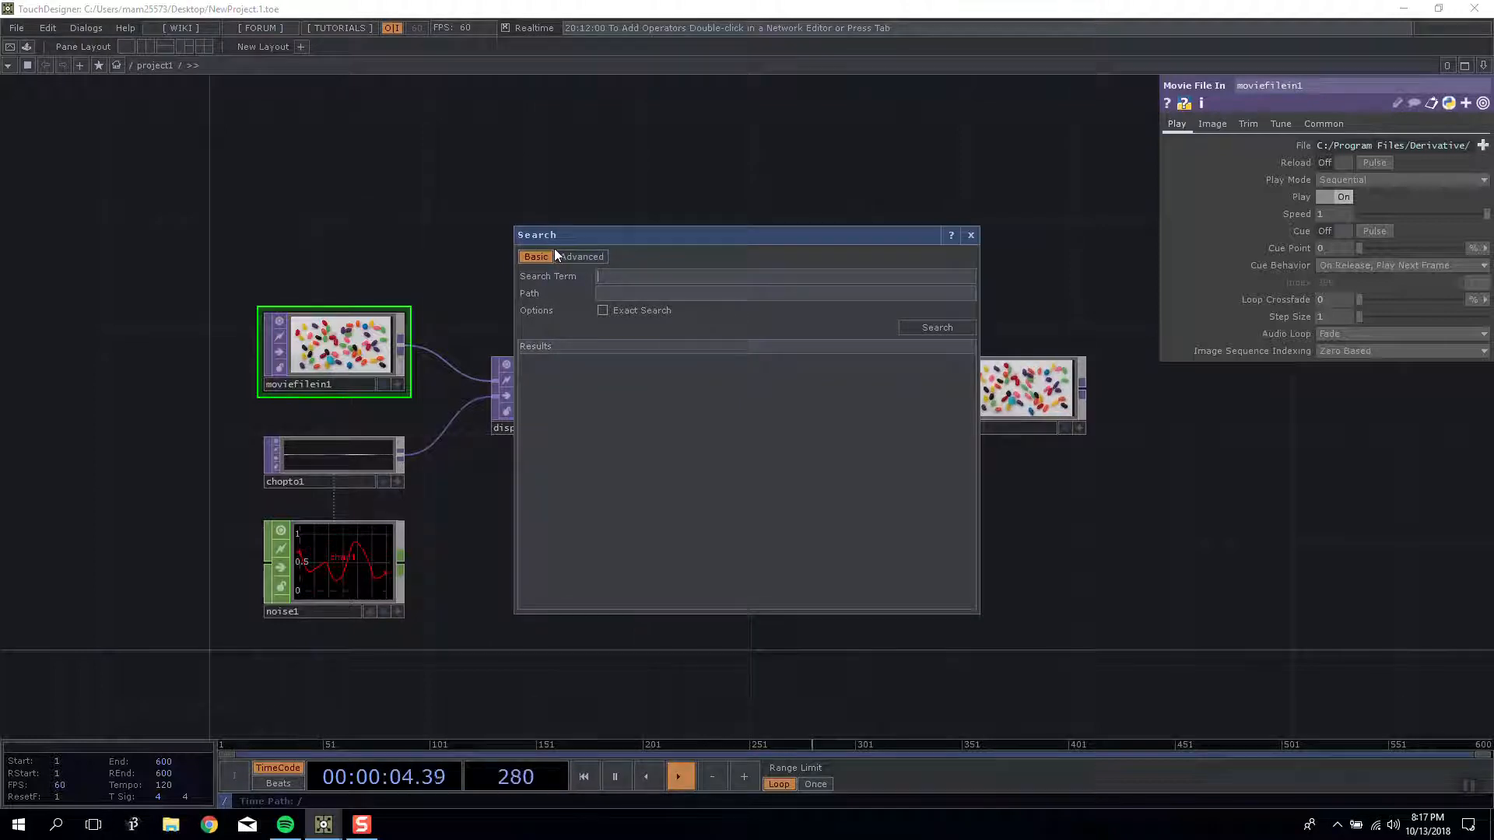
{"action": "type", "text": "choptoo"}
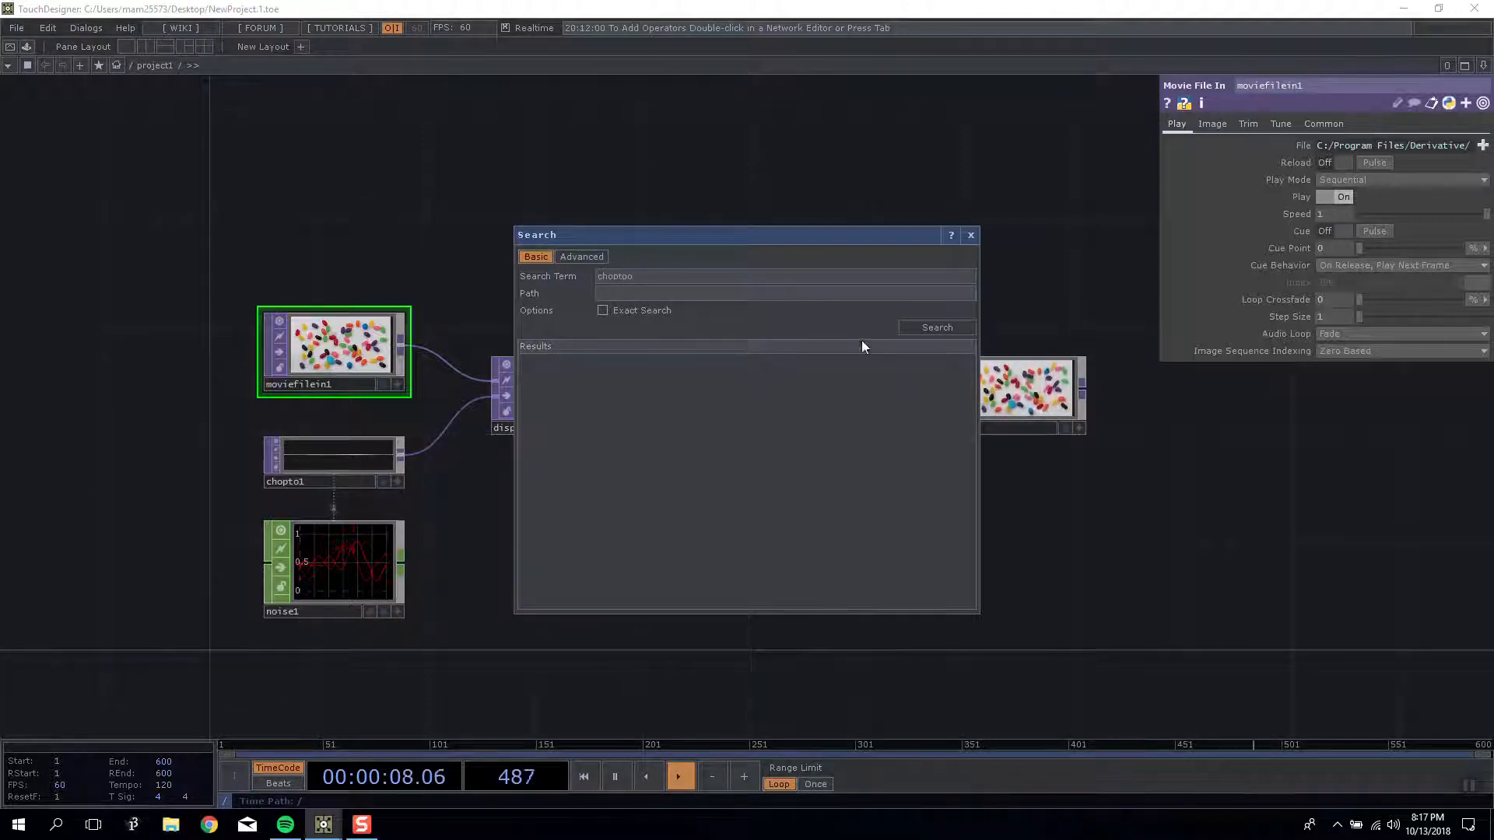
{"action": "left_click", "coordinate": [940, 330]}
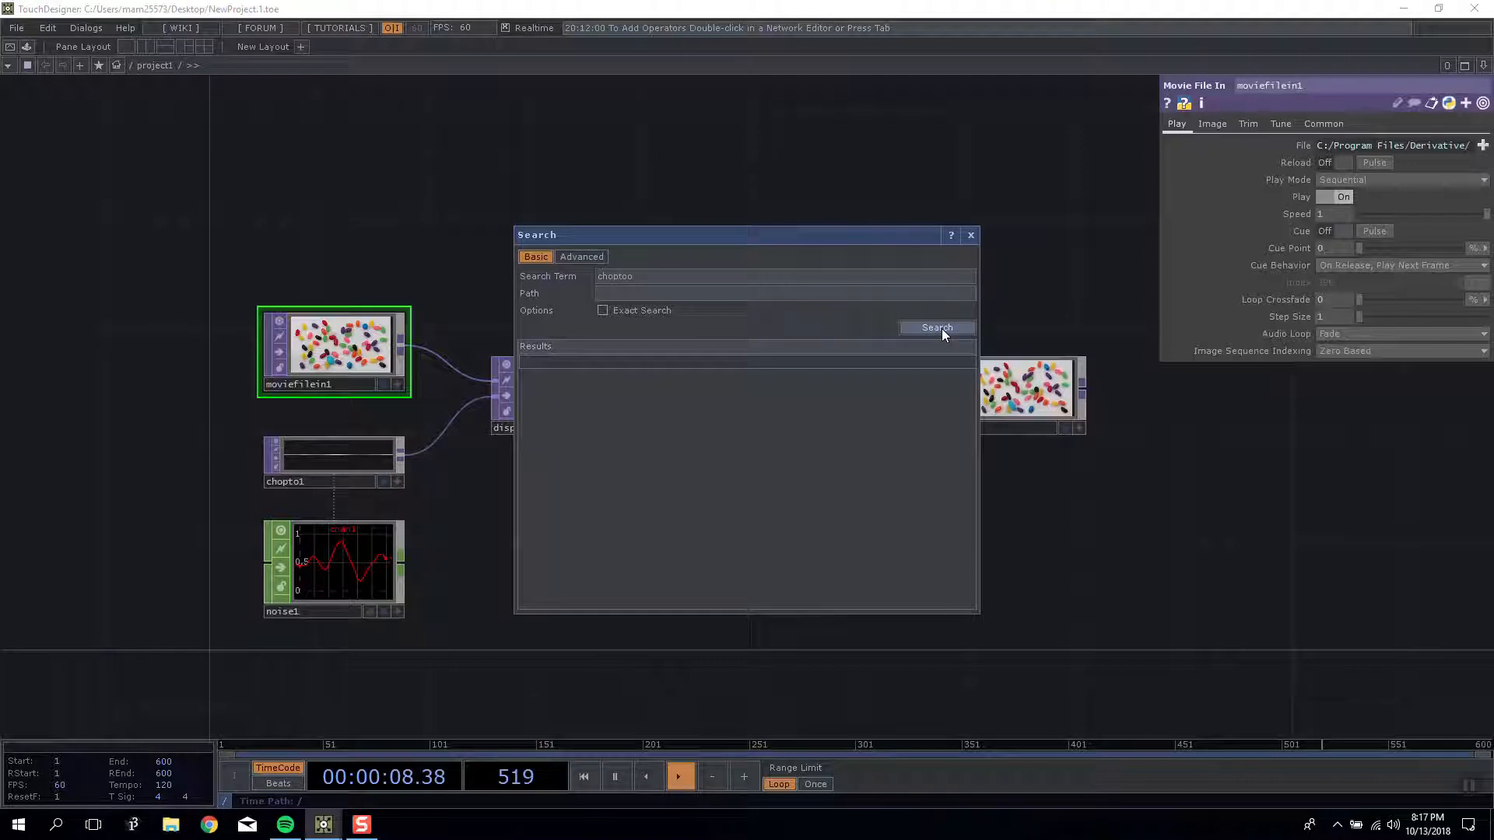
Step: View the advanced search options, return to the basic ones and close the search dialog
{"action": "left_click", "coordinate": [581, 256]}
{"action": "left_click", "coordinate": [546, 257]}
{"action": "left_click", "coordinate": [545, 252]}
{"action": "left_click", "coordinate": [534, 258]}
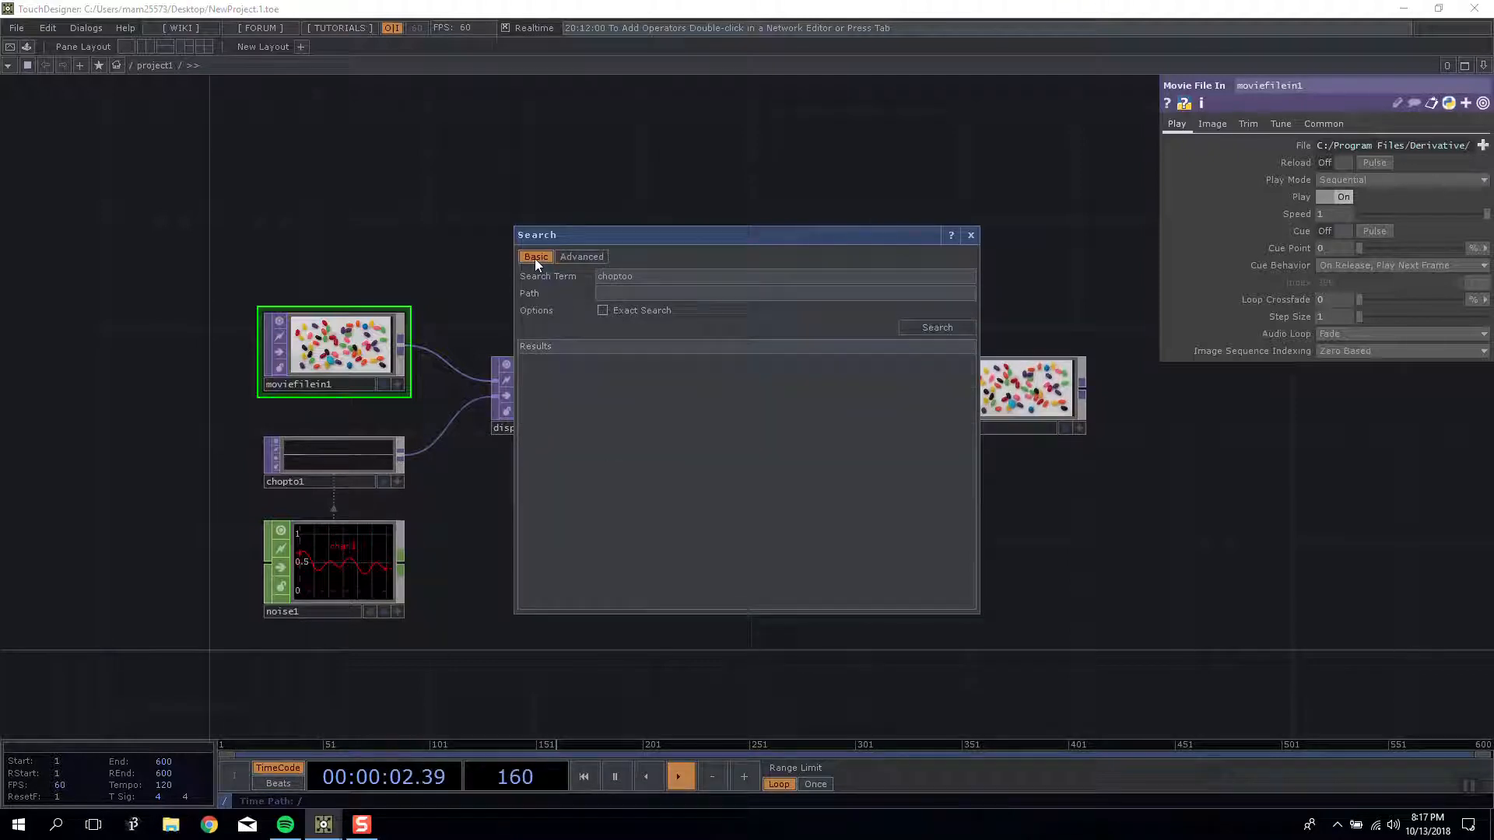
{"action": "left_click", "coordinate": [969, 235]}
Step: Open the preferences and review the General, Network, Geometry, TOPs, CHOPs and DATs settings
{"action": "left_click", "coordinate": [51, 28]}
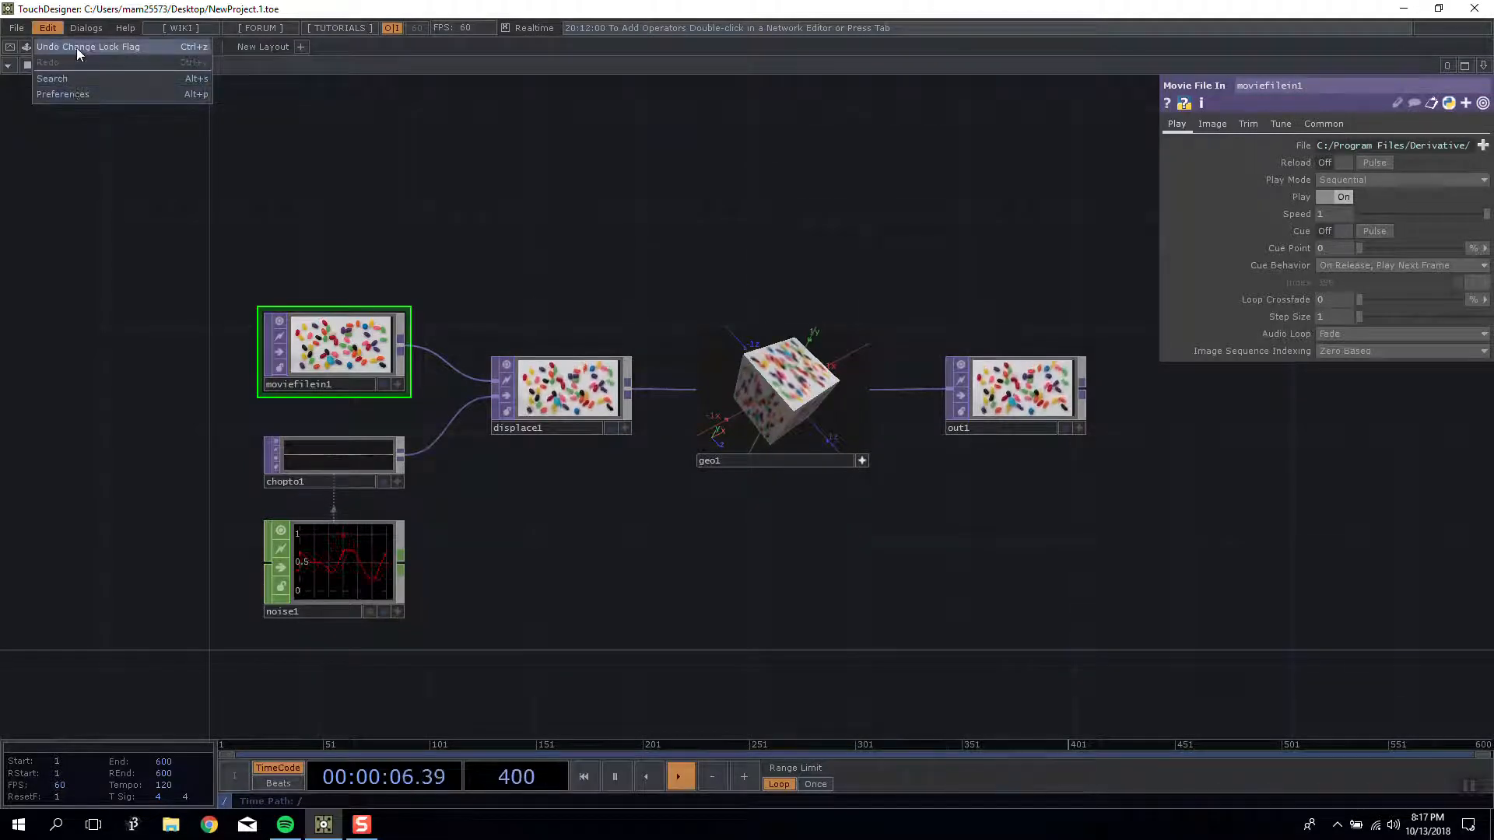
{"action": "key", "text": "Return"}
{"action": "left_click_drag", "start_coordinate": [697, 173], "coordinate": [277, 150]}
{"action": "left_click", "coordinate": [234, 169]}
{"action": "left_click", "coordinate": [285, 169]}
{"action": "left_click", "coordinate": [331, 169]}
{"action": "left_click", "coordinate": [369, 168]}
{"action": "left_click", "coordinate": [410, 168]}
{"action": "left_click", "coordinate": [232, 168]}
{"action": "left_click", "coordinate": [284, 168]}
{"action": "left_click", "coordinate": [331, 169]}
{"action": "left_click", "coordinate": [360, 171]}
{"action": "left_click", "coordinate": [399, 171]}
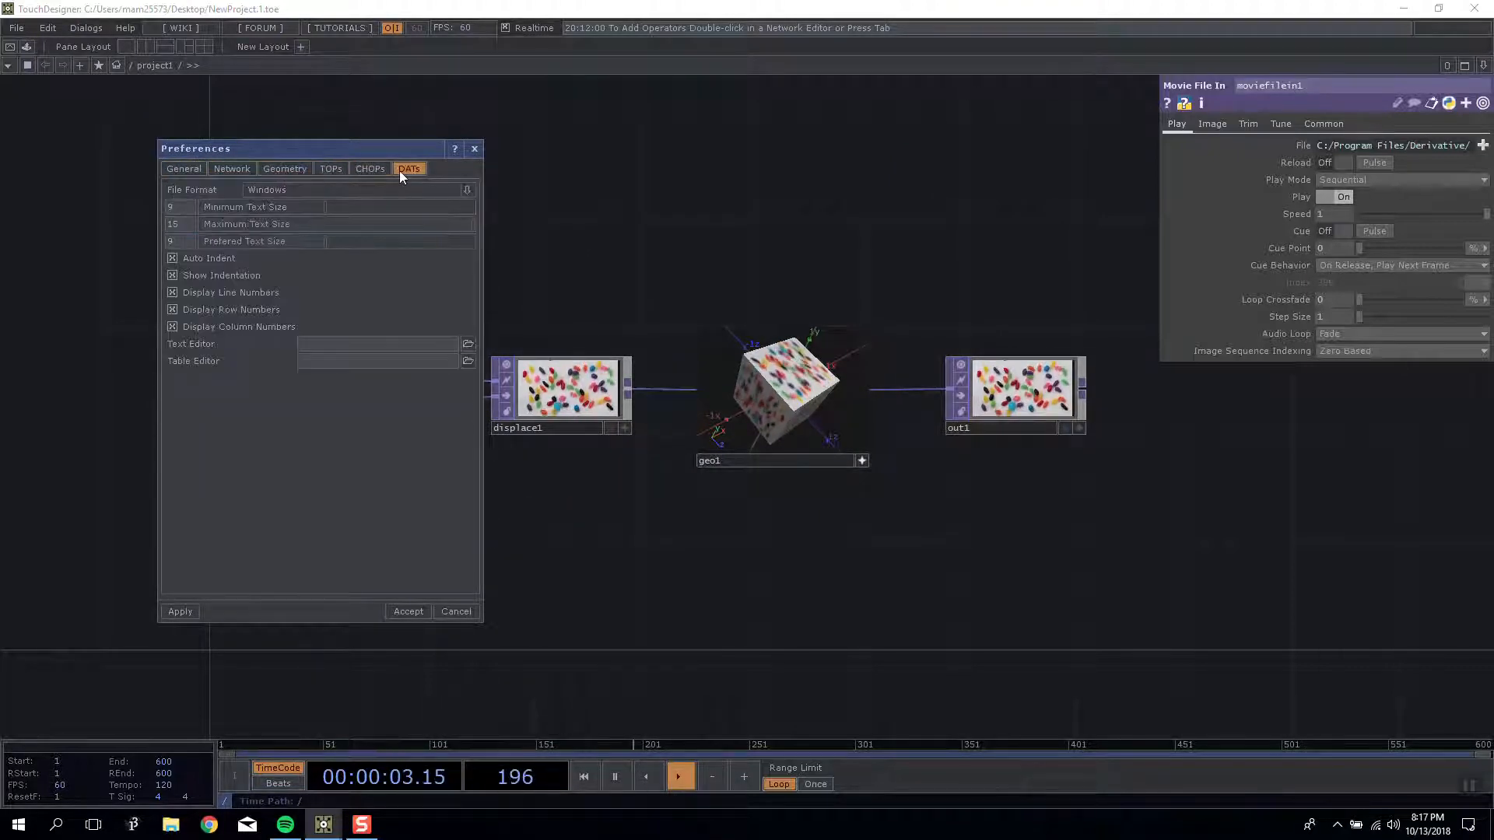
{"action": "left_click", "coordinate": [204, 166]}
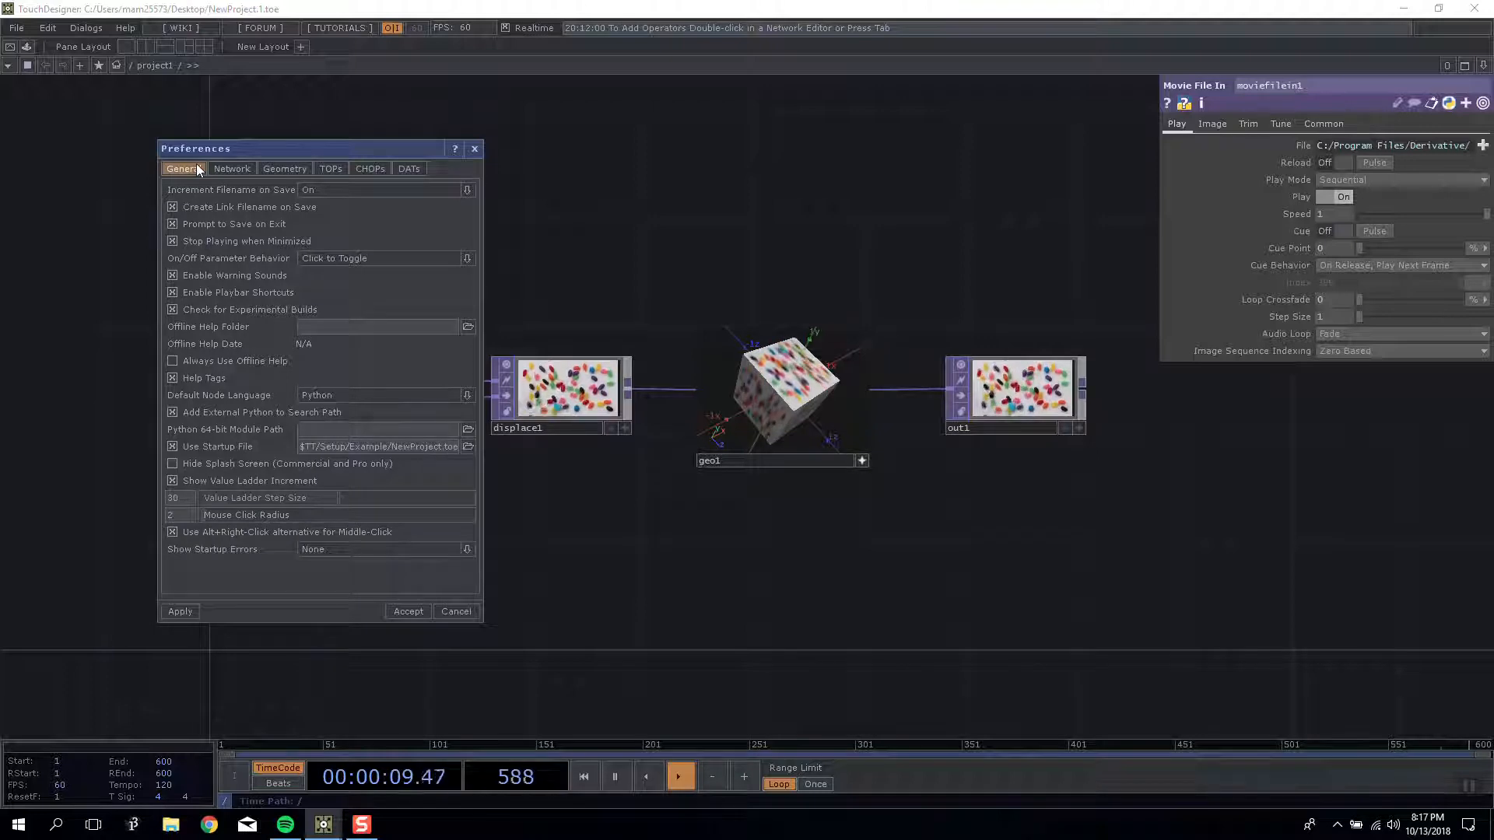
{"action": "left_click", "coordinate": [410, 165]}
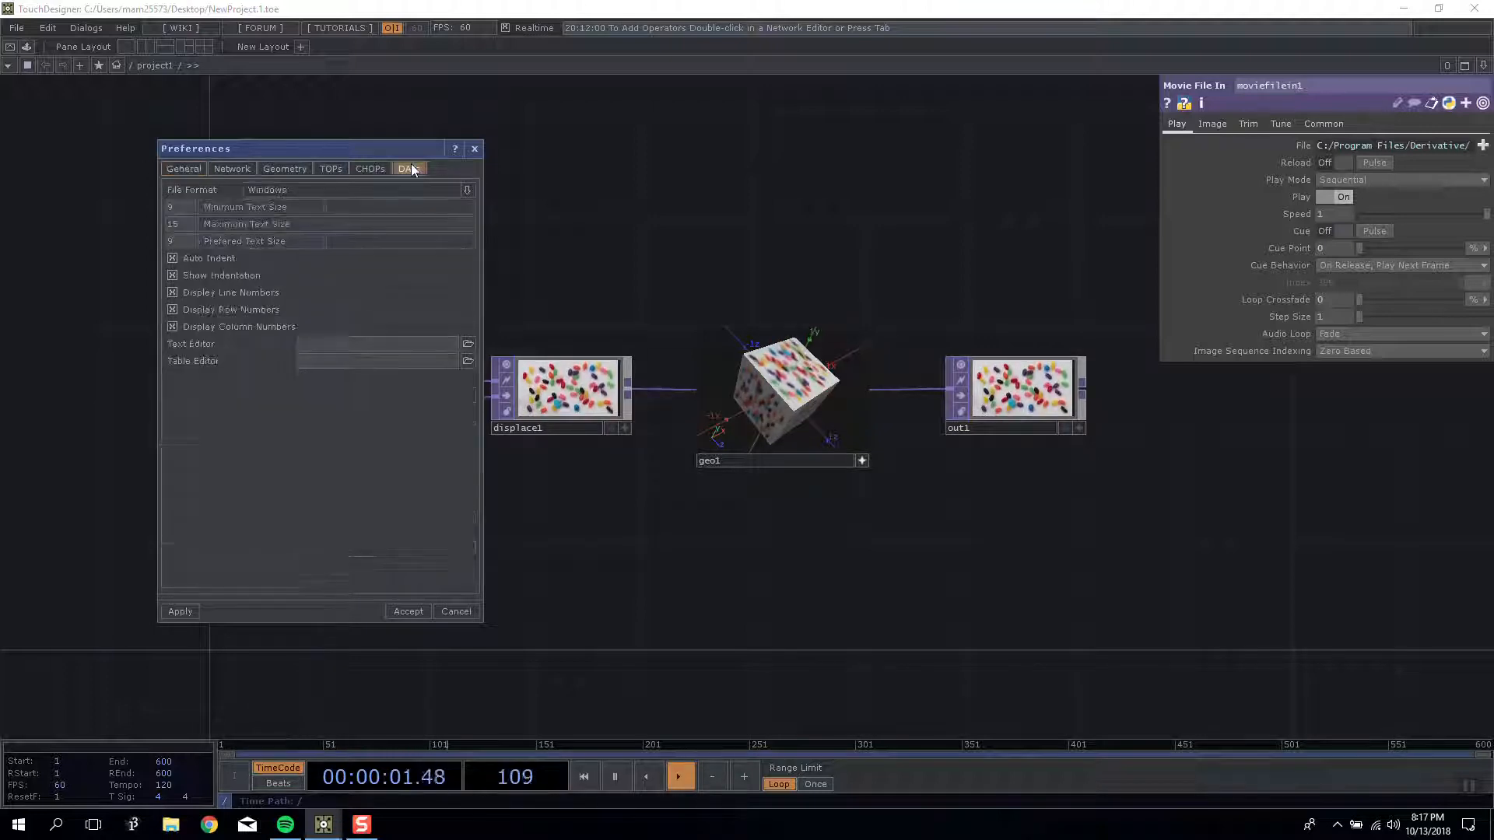
Step: Set the Global Resolution Multiplier in the TOPs preferences to Quarter and accept the change
{"action": "left_click", "coordinate": [246, 167]}
{"action": "left_click", "coordinate": [286, 169]}
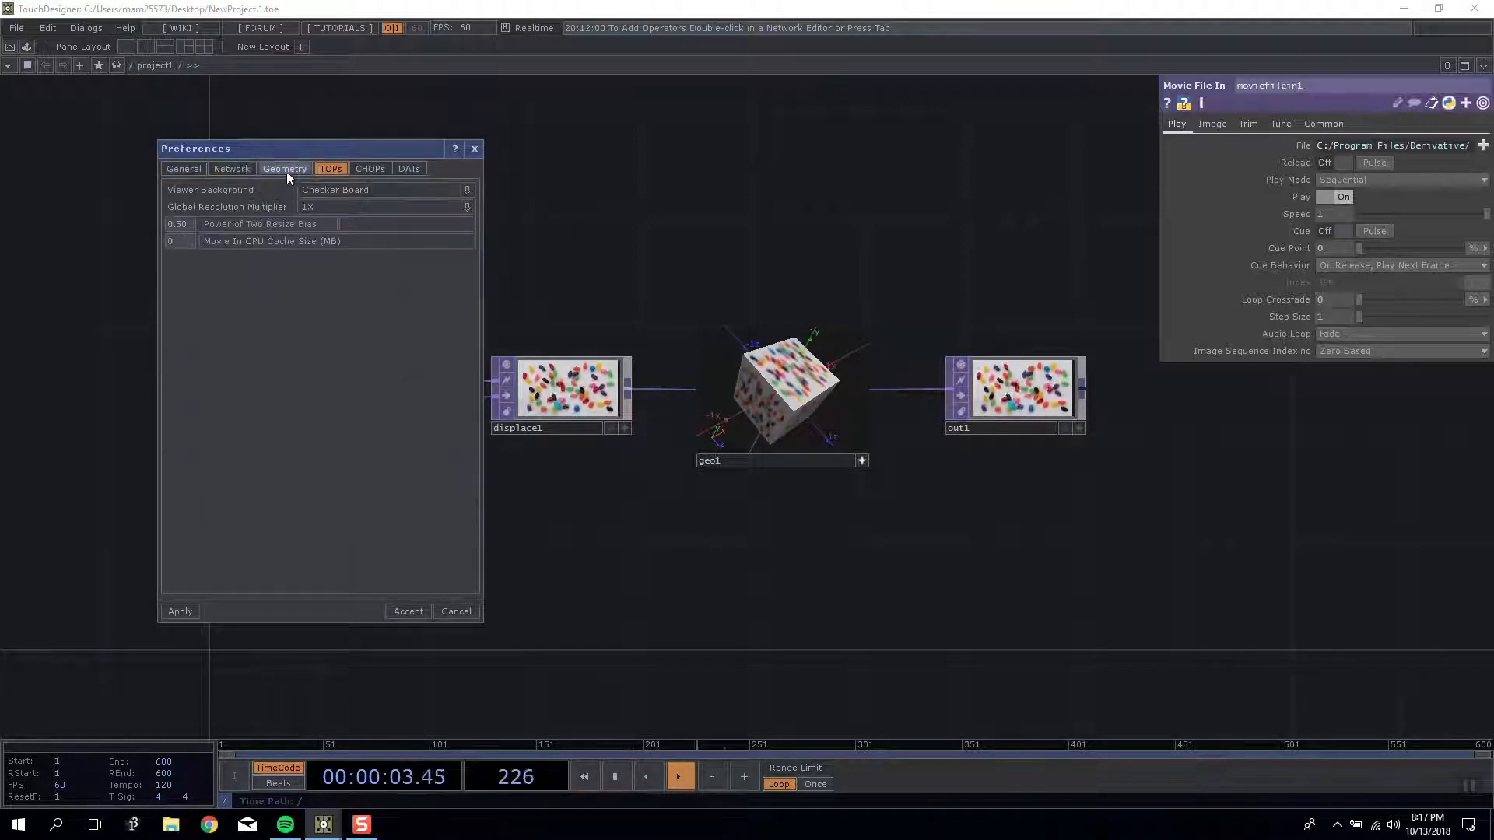
{"action": "left_click", "coordinate": [330, 169]}
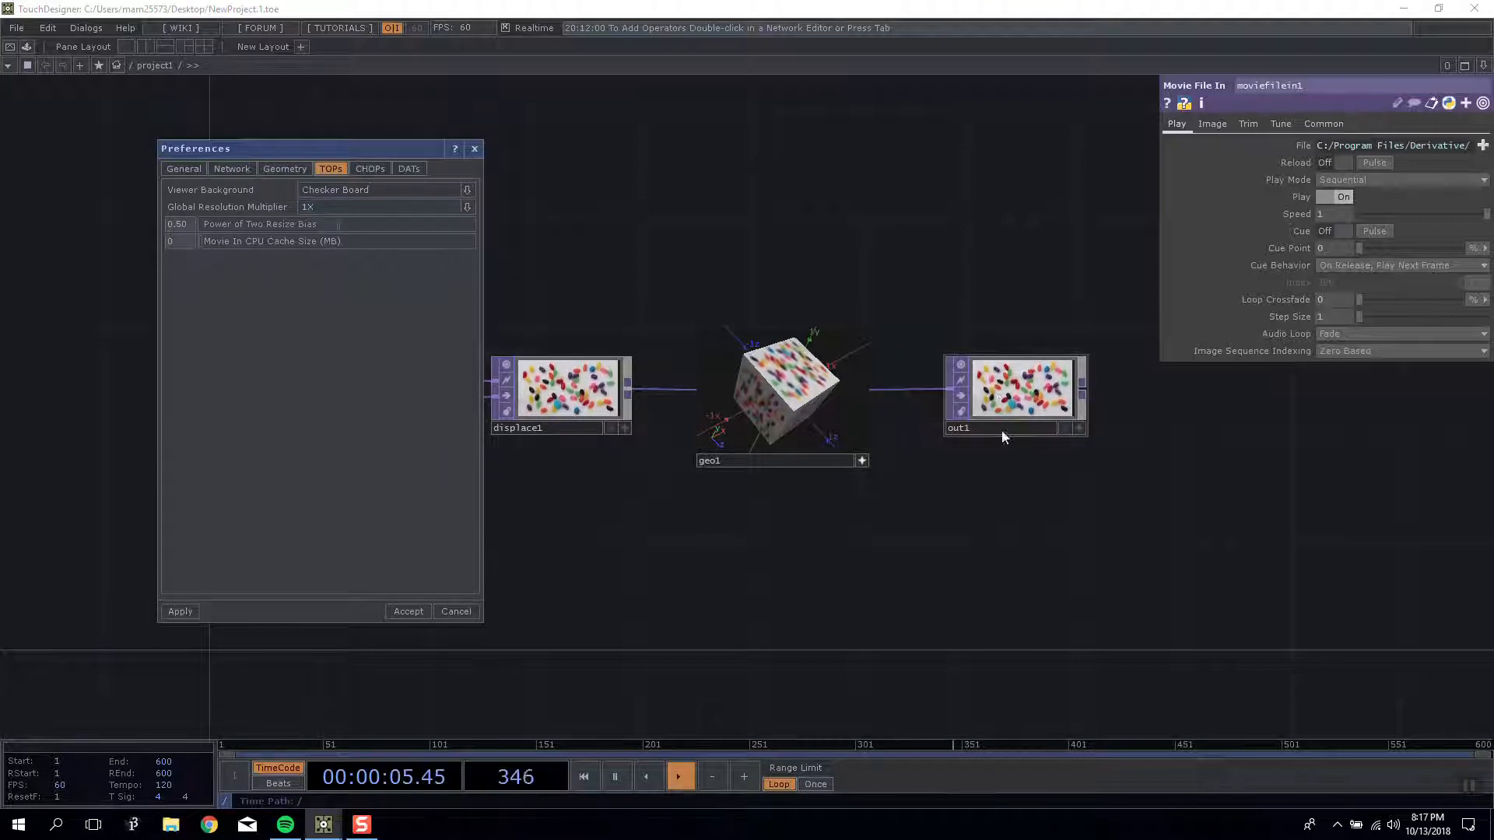
{"action": "left_click", "coordinate": [467, 206]}
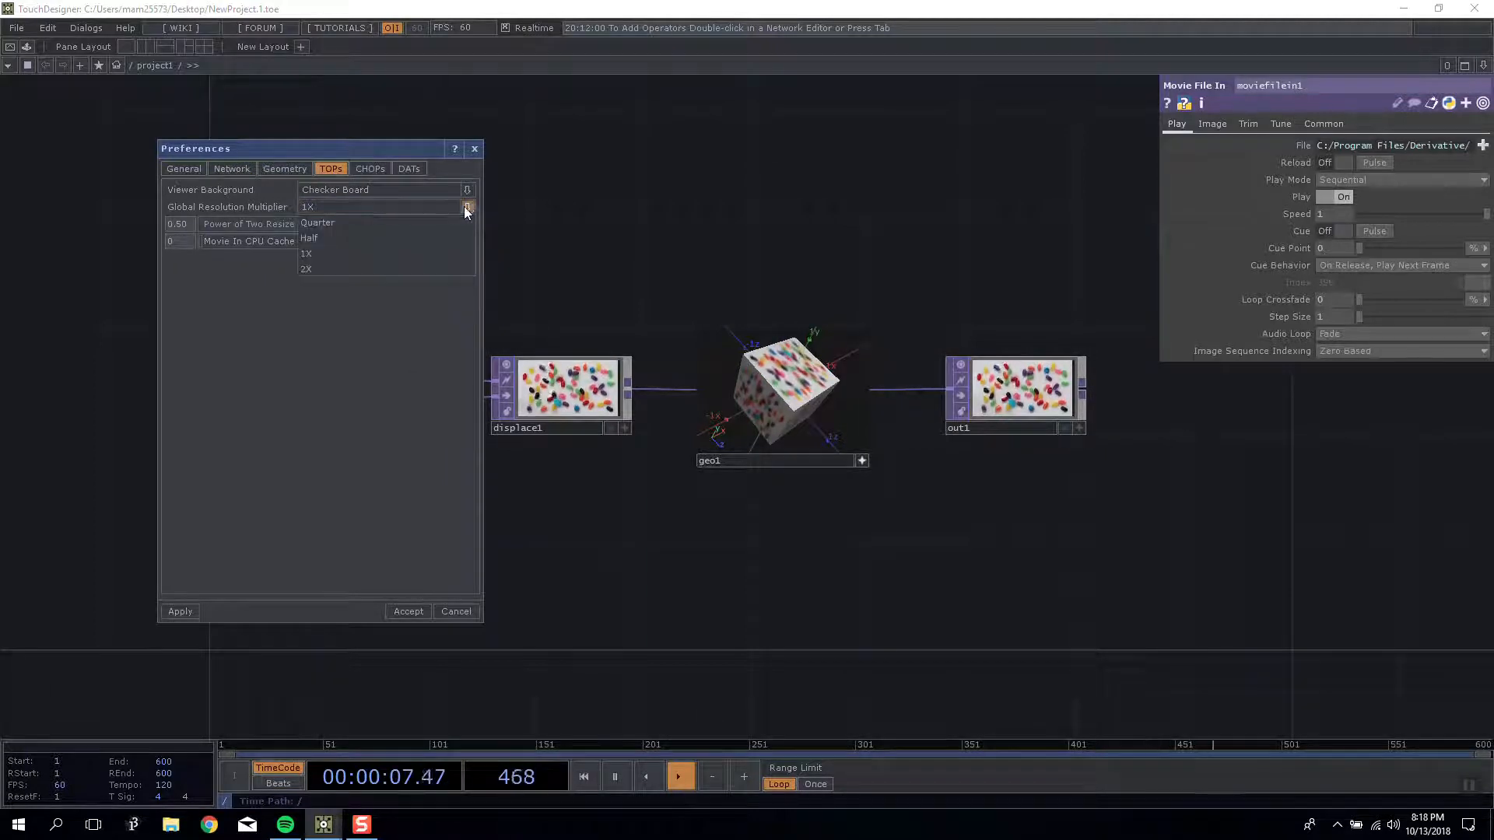
{"action": "left_click", "coordinate": [395, 222]}
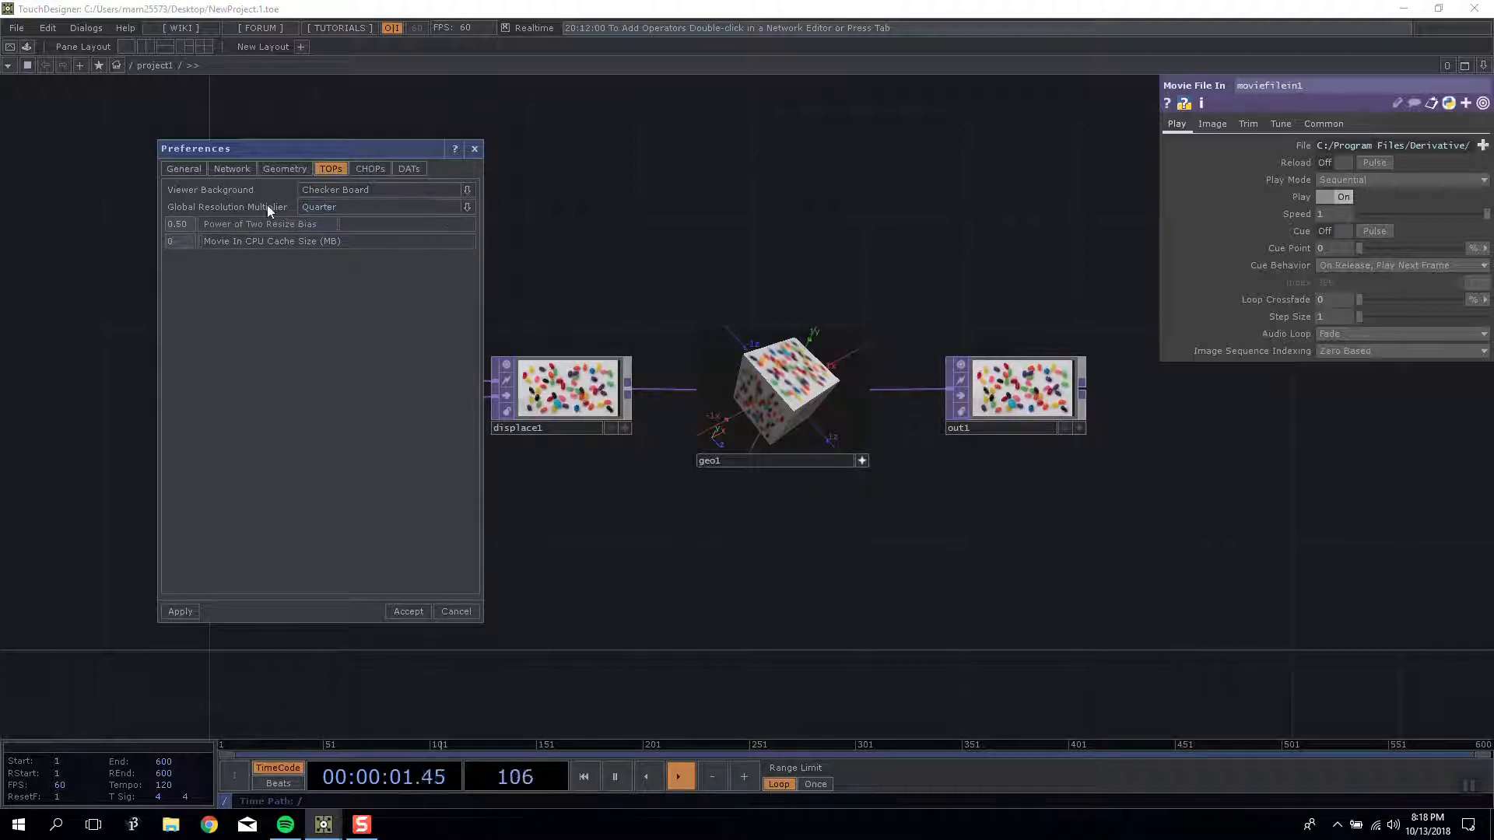
{"action": "left_click", "coordinate": [400, 608]}
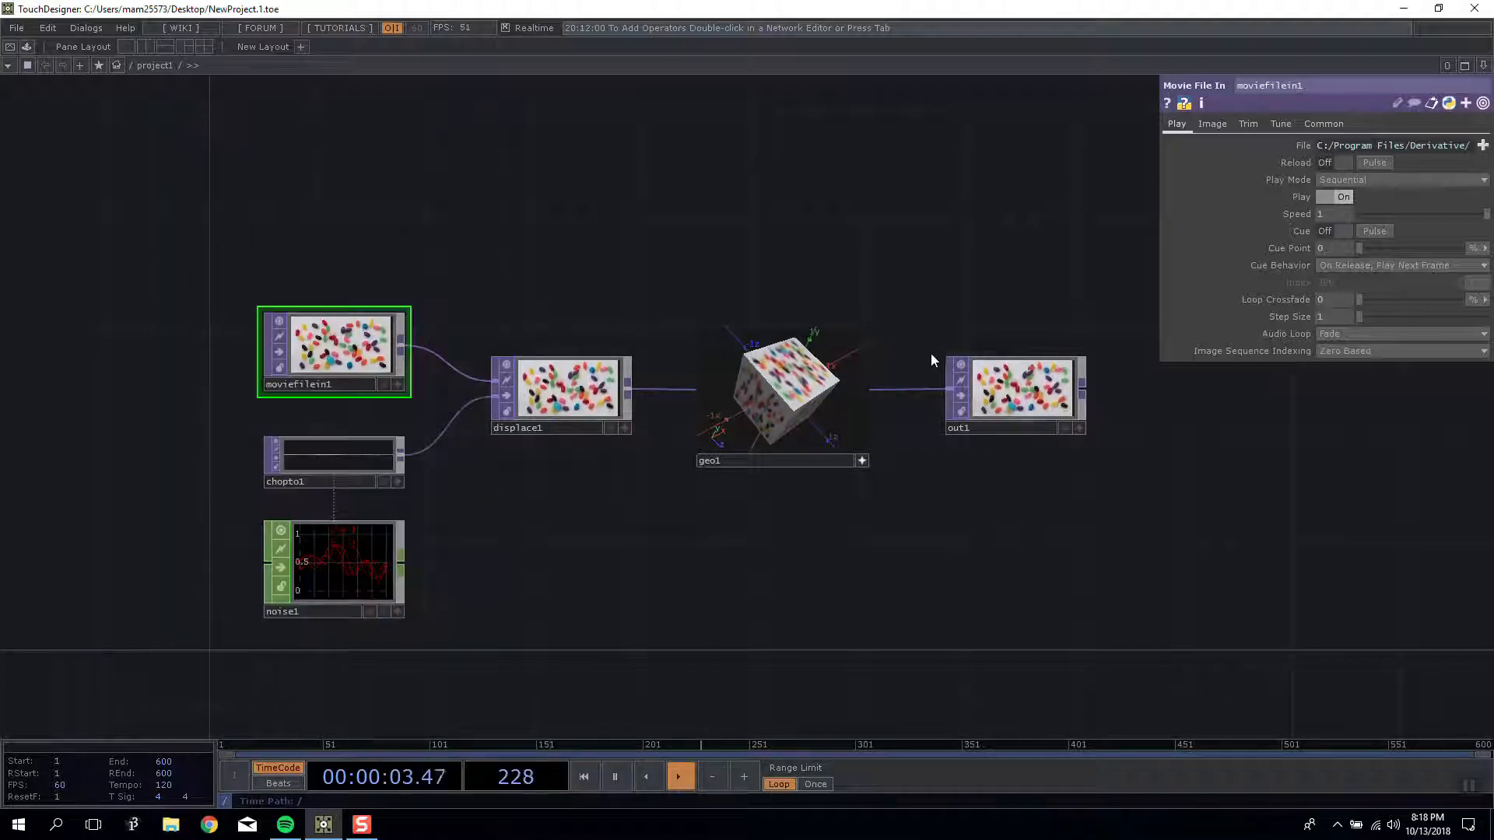
Step: Open the Key Manager for a brief look and close it again
{"action": "left_click", "coordinate": [87, 27]}
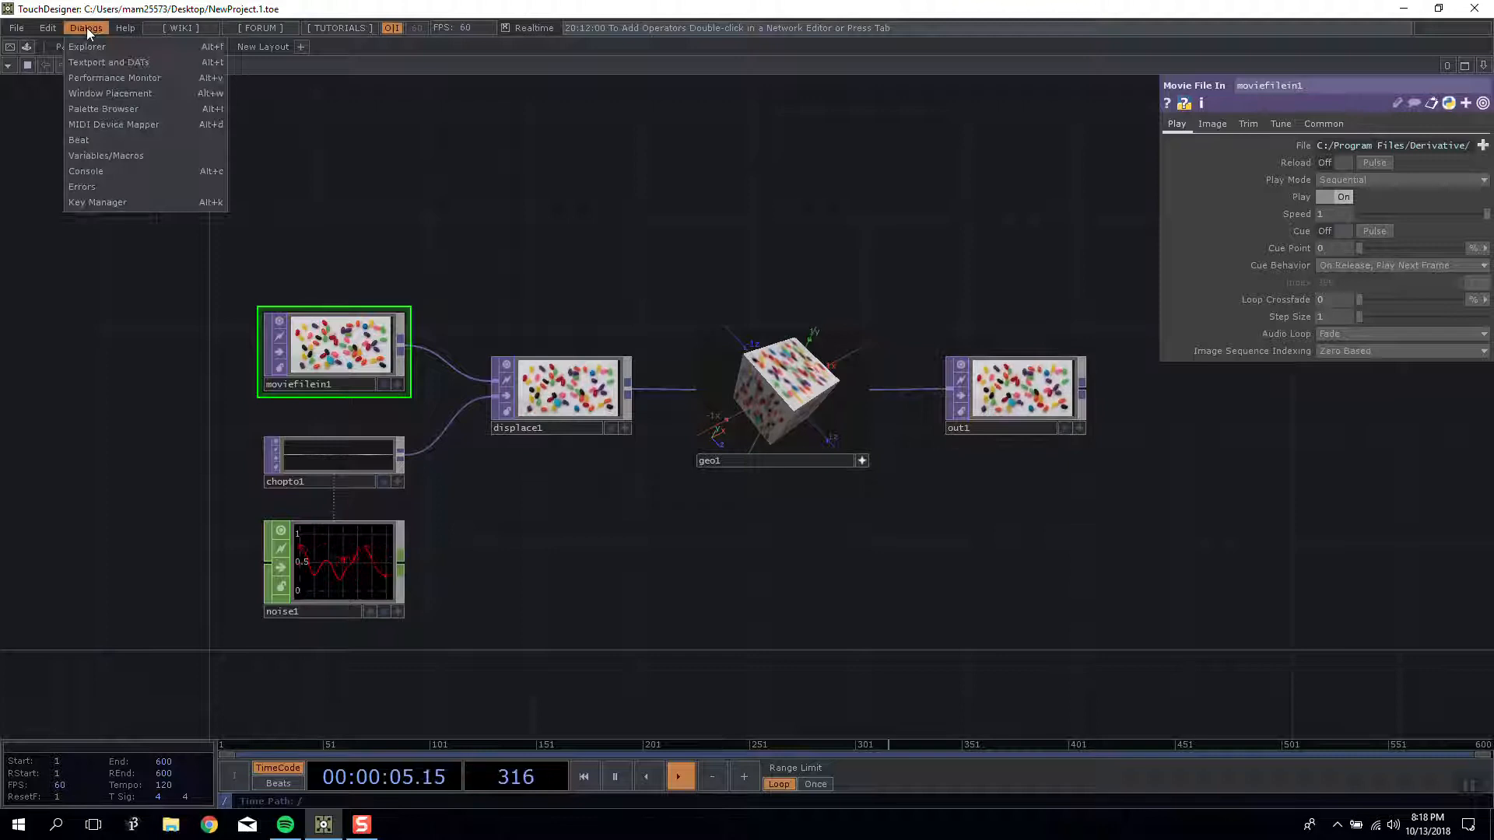
{"action": "left_click", "coordinate": [117, 203]}
{"action": "left_click", "coordinate": [986, 244]}
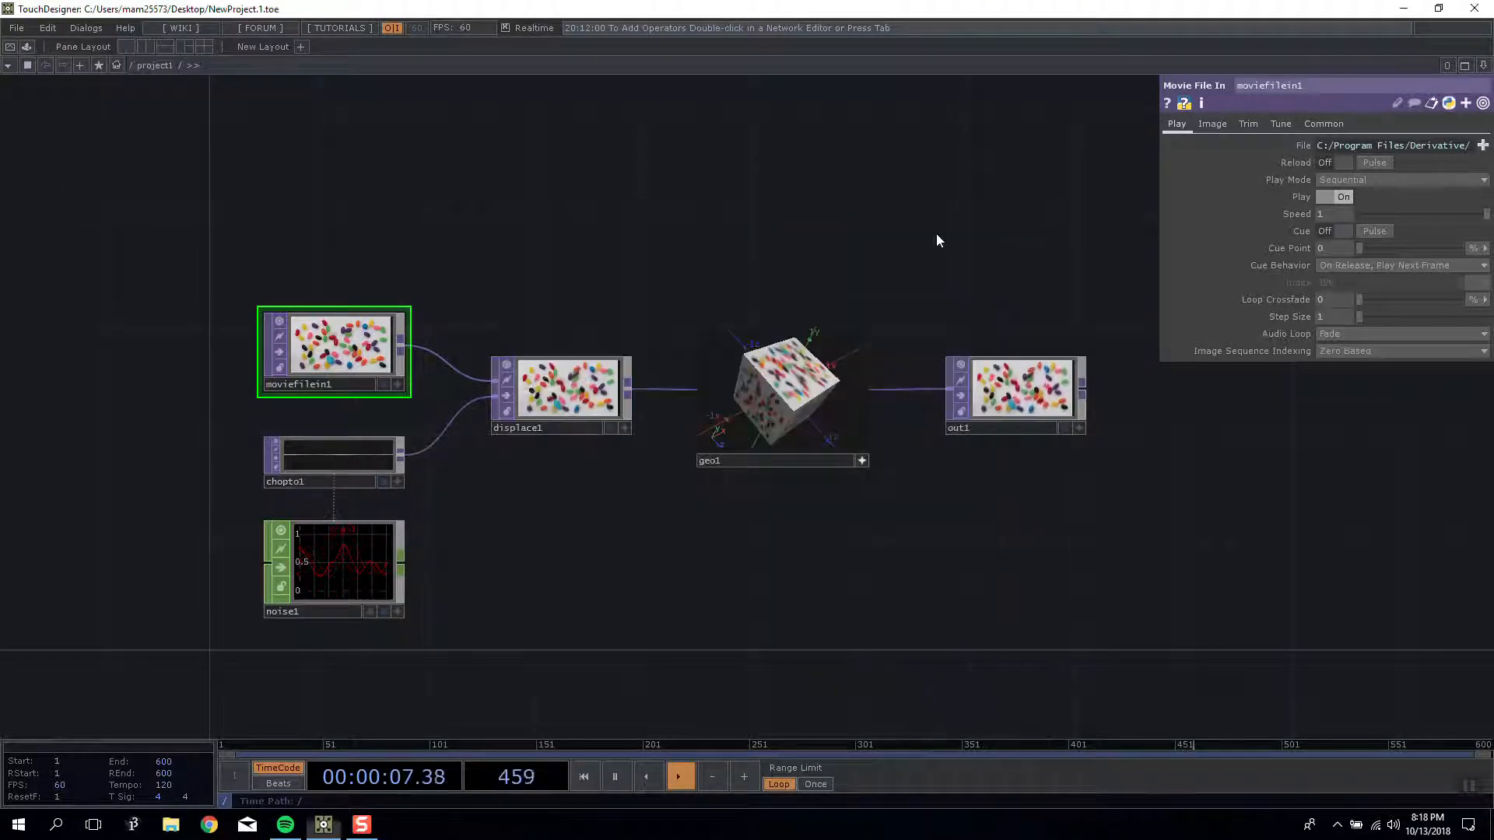
Step: Reopen the preferences, set the TOPs Global Resolution Multiplier to 1X and accept the change
{"action": "left_click", "coordinate": [51, 29]}
{"action": "left_click", "coordinate": [77, 95]}
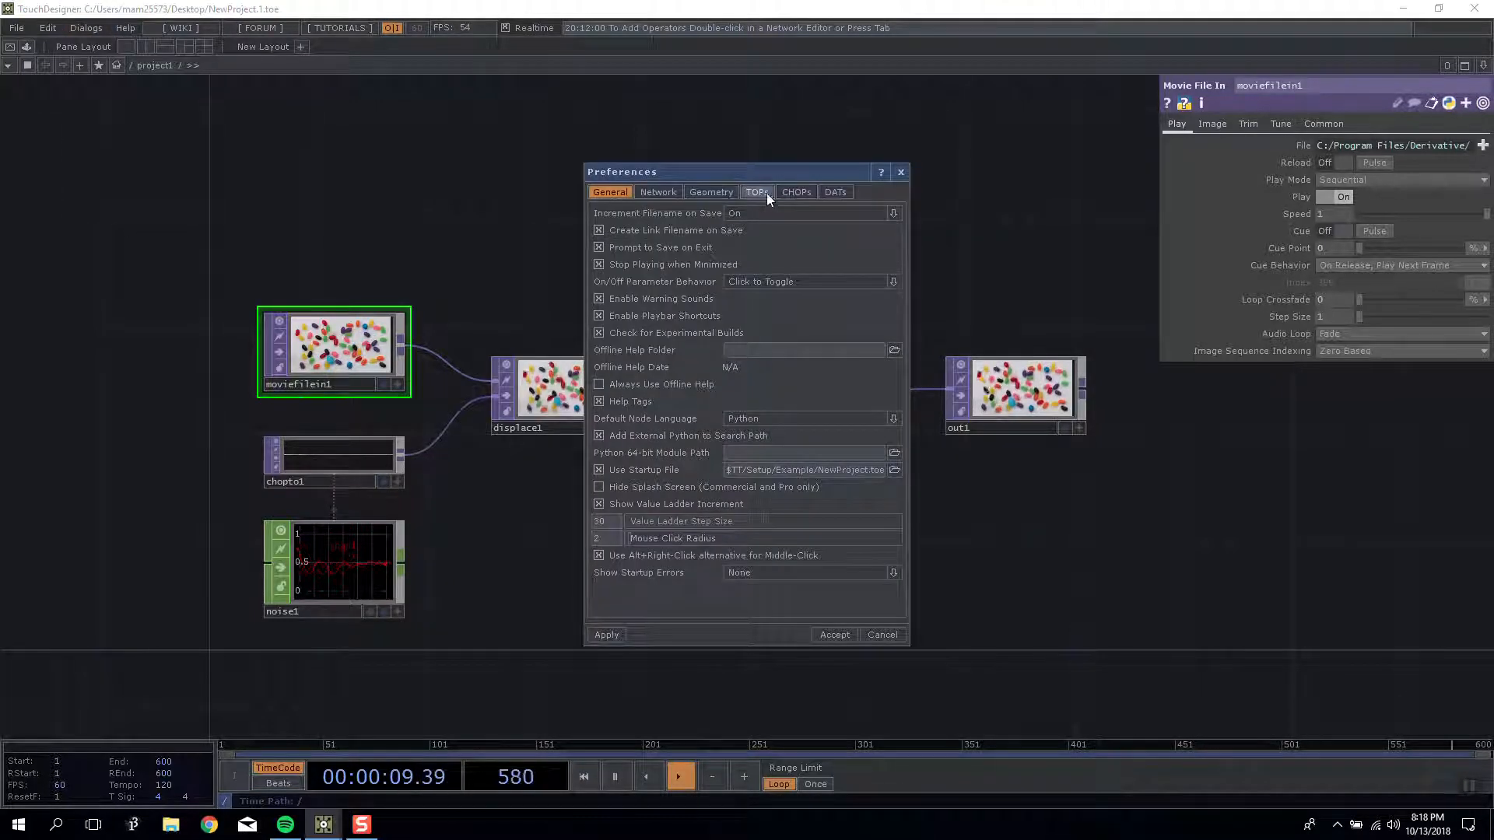
{"action": "left_click", "coordinate": [765, 193]}
{"action": "left_click", "coordinate": [826, 230]}
{"action": "left_click", "coordinate": [764, 277]}
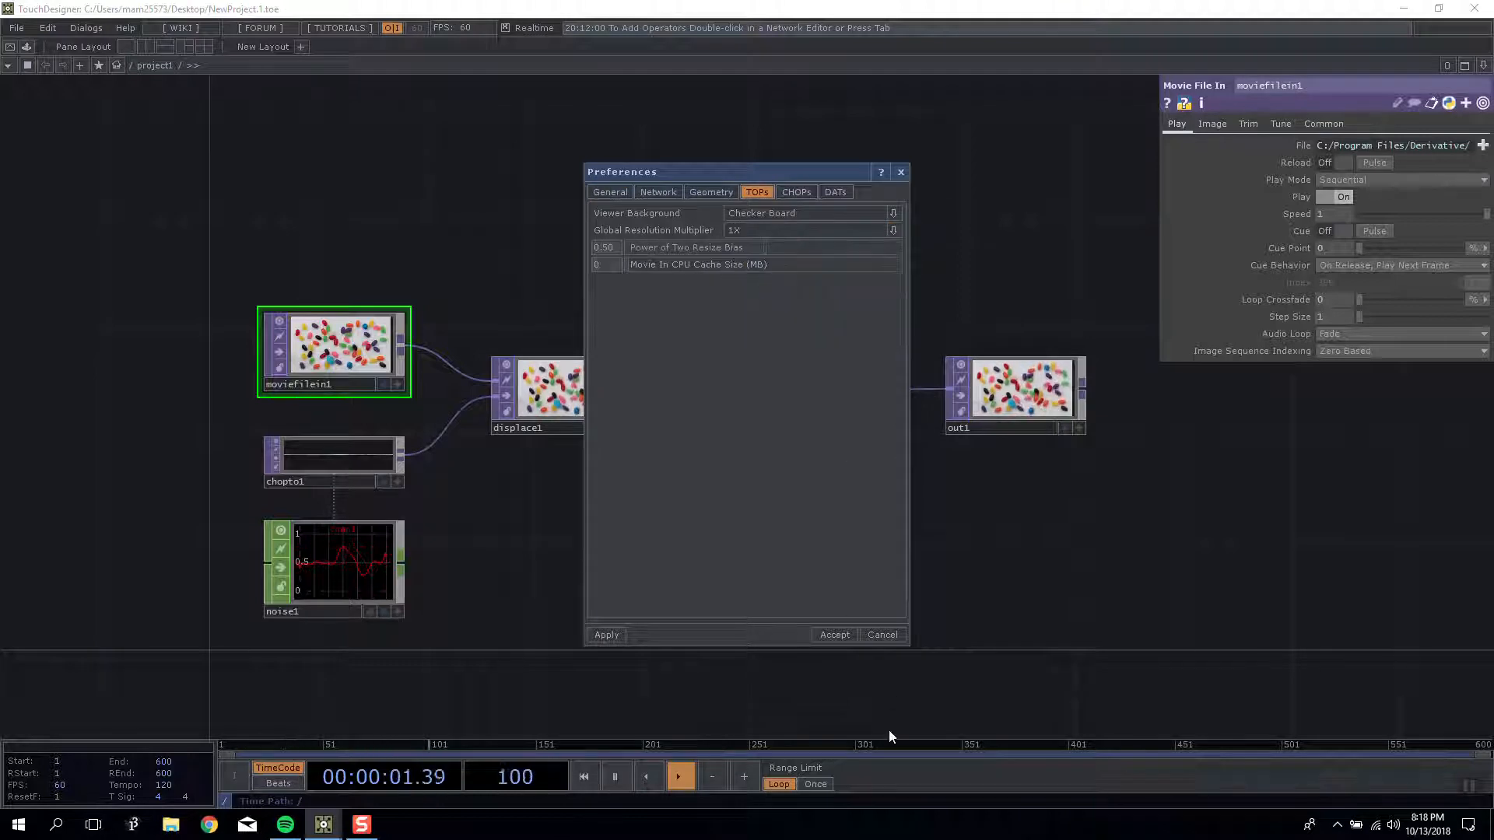
{"action": "left_click", "coordinate": [830, 637]}
Step: Review the available dialogs and the help resources, including tutorials, Operator Snippets, Python help and sample projects
{"action": "left_click", "coordinate": [85, 28]}
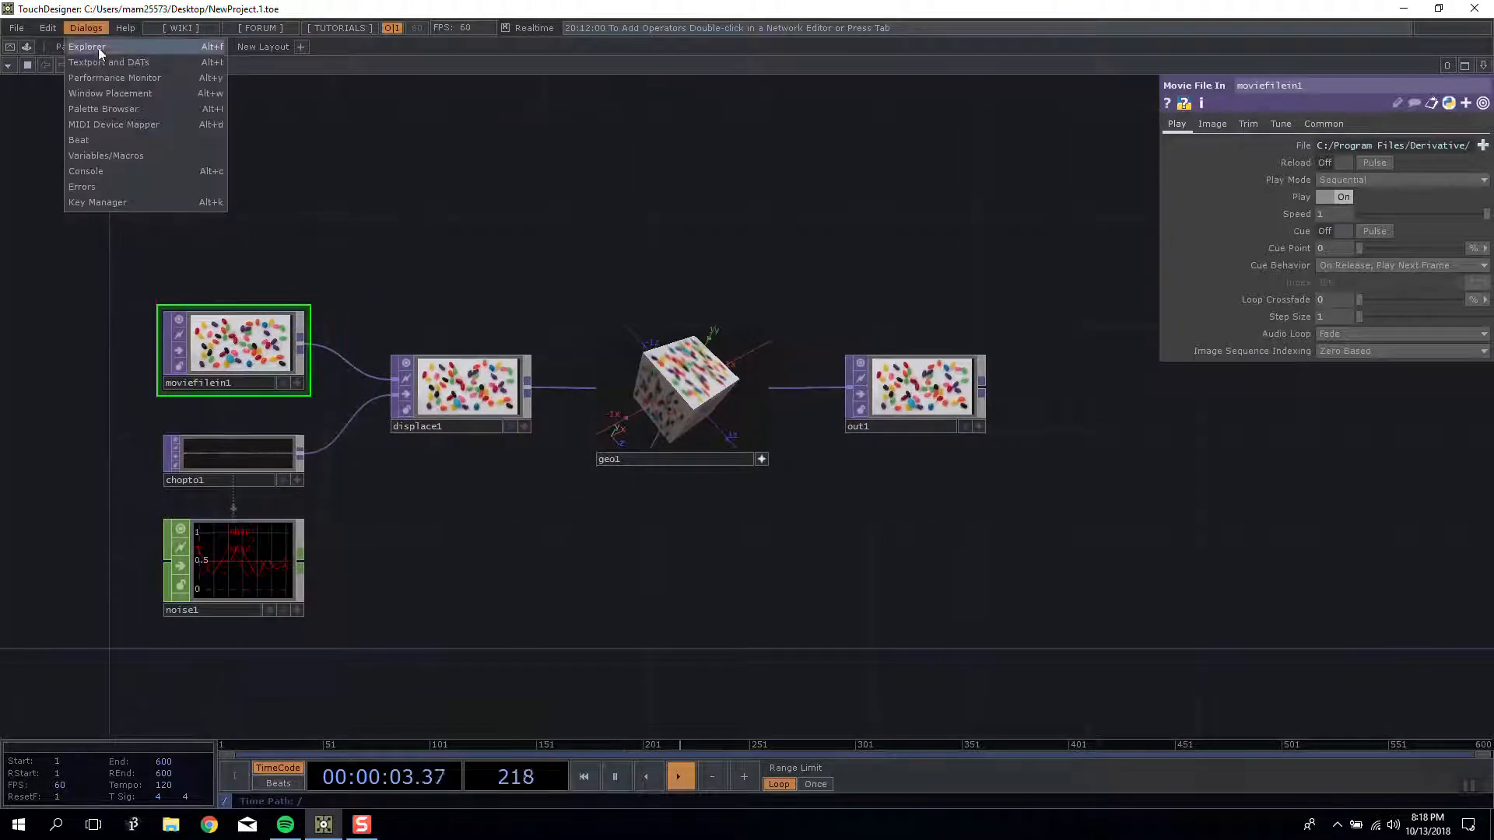
{"action": "left_click", "coordinate": [123, 28]}
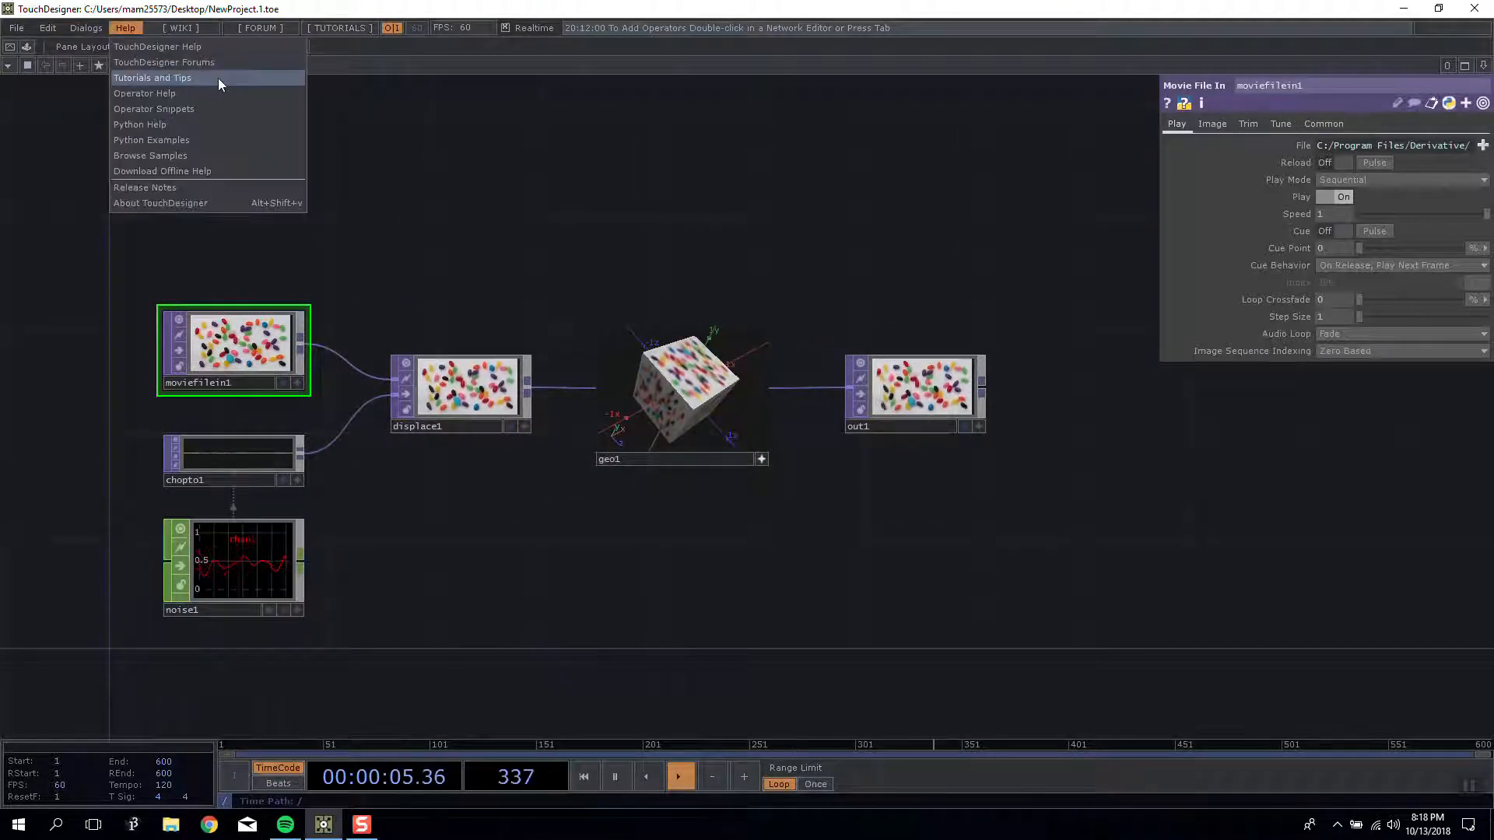
{"action": "left_click", "coordinate": [434, 222]}
{"action": "left_click", "coordinate": [127, 28]}
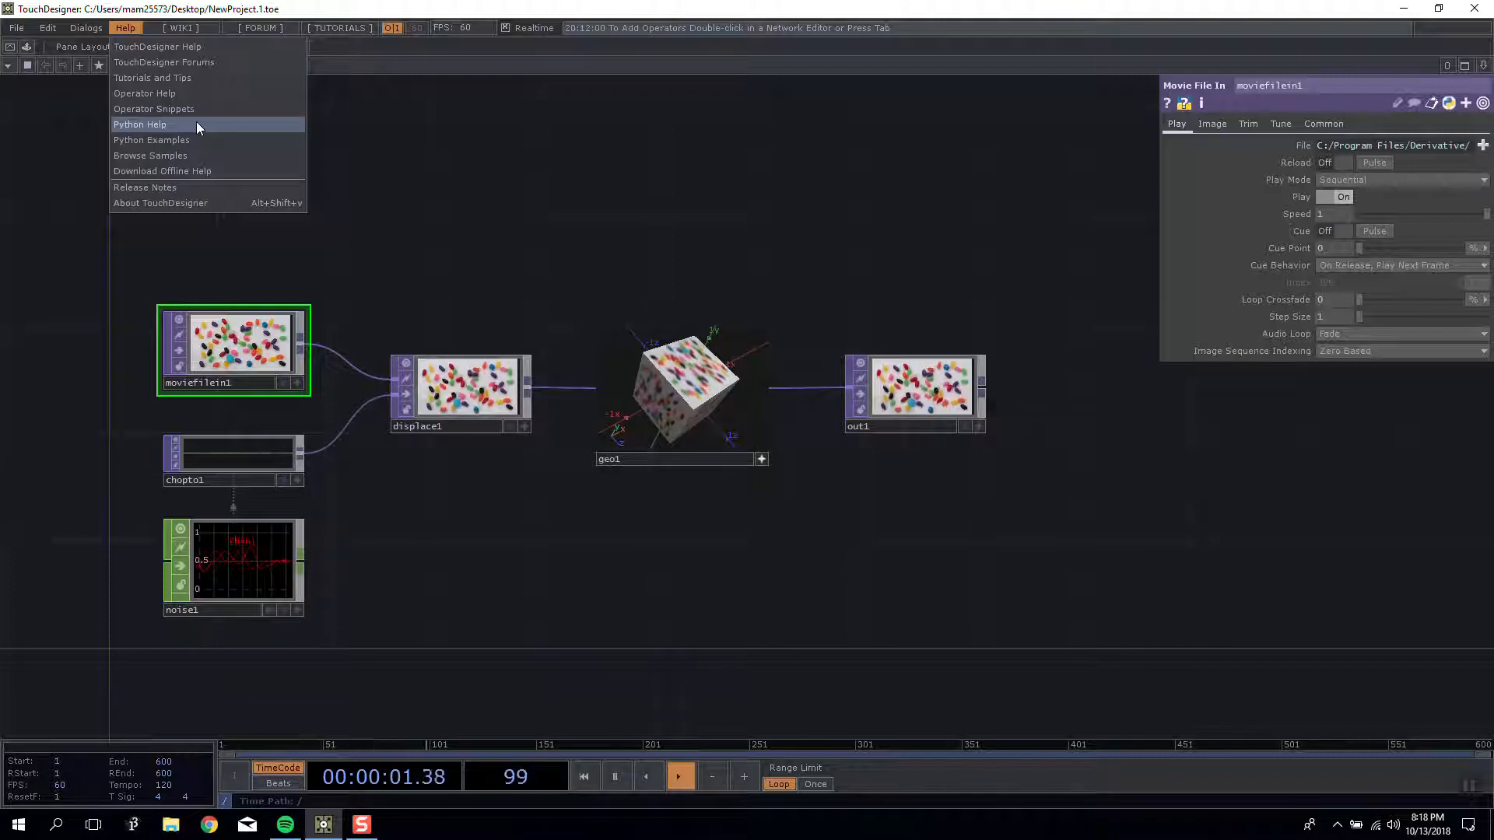
{"action": "left_click", "coordinate": [455, 188]}
{"action": "mouse_move", "coordinate": [453, 188]}
{"action": "left_mouse_down"}
{"action": "mouse_move", "coordinate": [413, 189]}
{"action": "mouse_move", "coordinate": [480, 207]}
{"action": "mouse_move", "coordinate": [467, 210]}
{"action": "left_mouse_up"}
{"action": "left_click", "coordinate": [125, 28]}
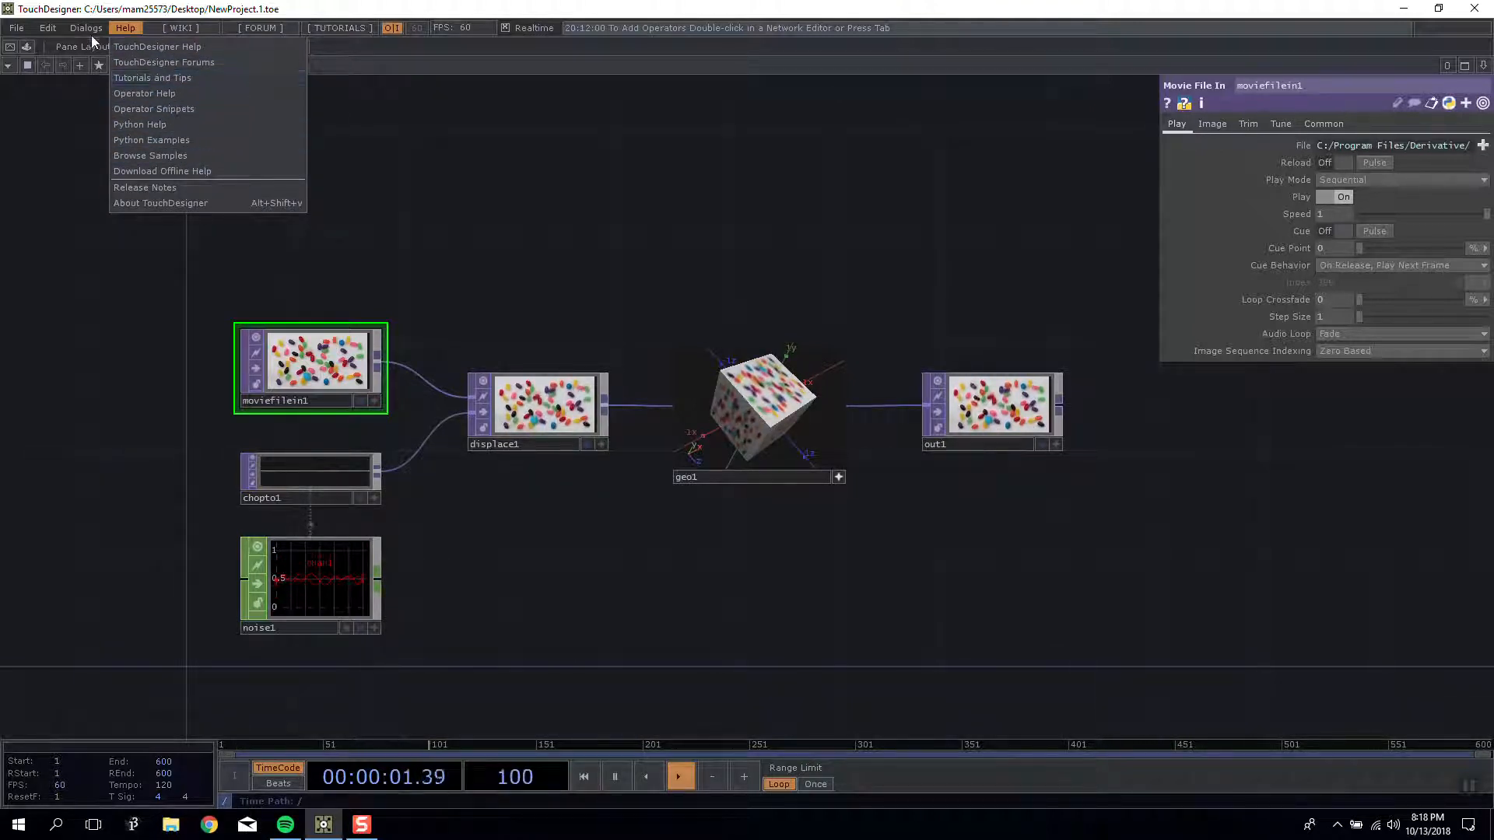
Step: Open the palette browser, move it to the edge of the network editor and close it again
{"action": "left_click", "coordinate": [114, 107]}
{"action": "left_click_drag", "start_coordinate": [676, 81], "coordinate": [123, 82]}
{"action": "mouse_move", "coordinate": [604, 173]}
{"action": "left_mouse_down"}
{"action": "mouse_move", "coordinate": [534, 162]}
{"action": "mouse_move", "coordinate": [626, 188]}
{"action": "left_mouse_up"}
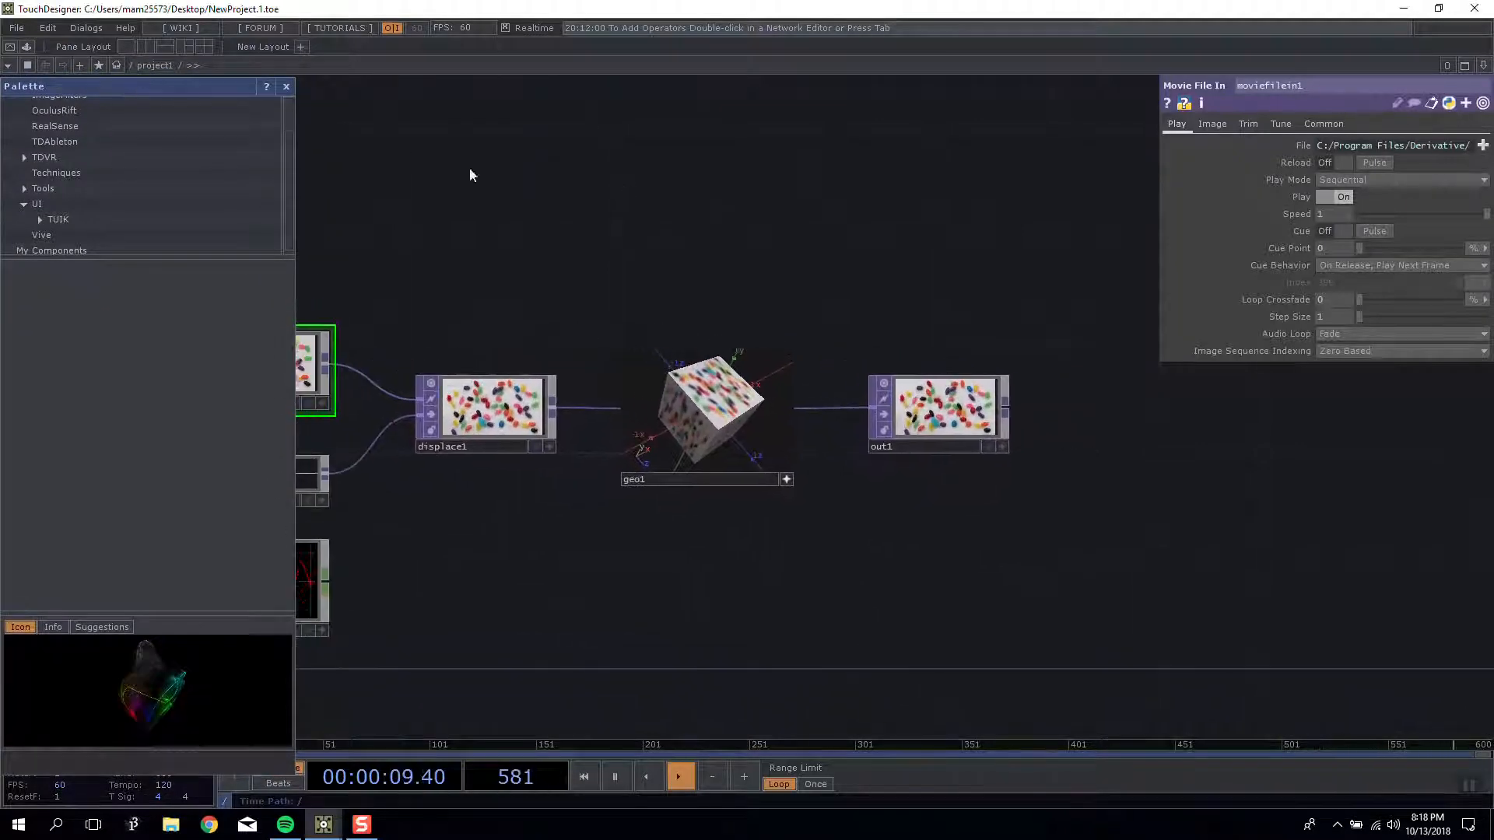
{"action": "left_click", "coordinate": [147, 772]}
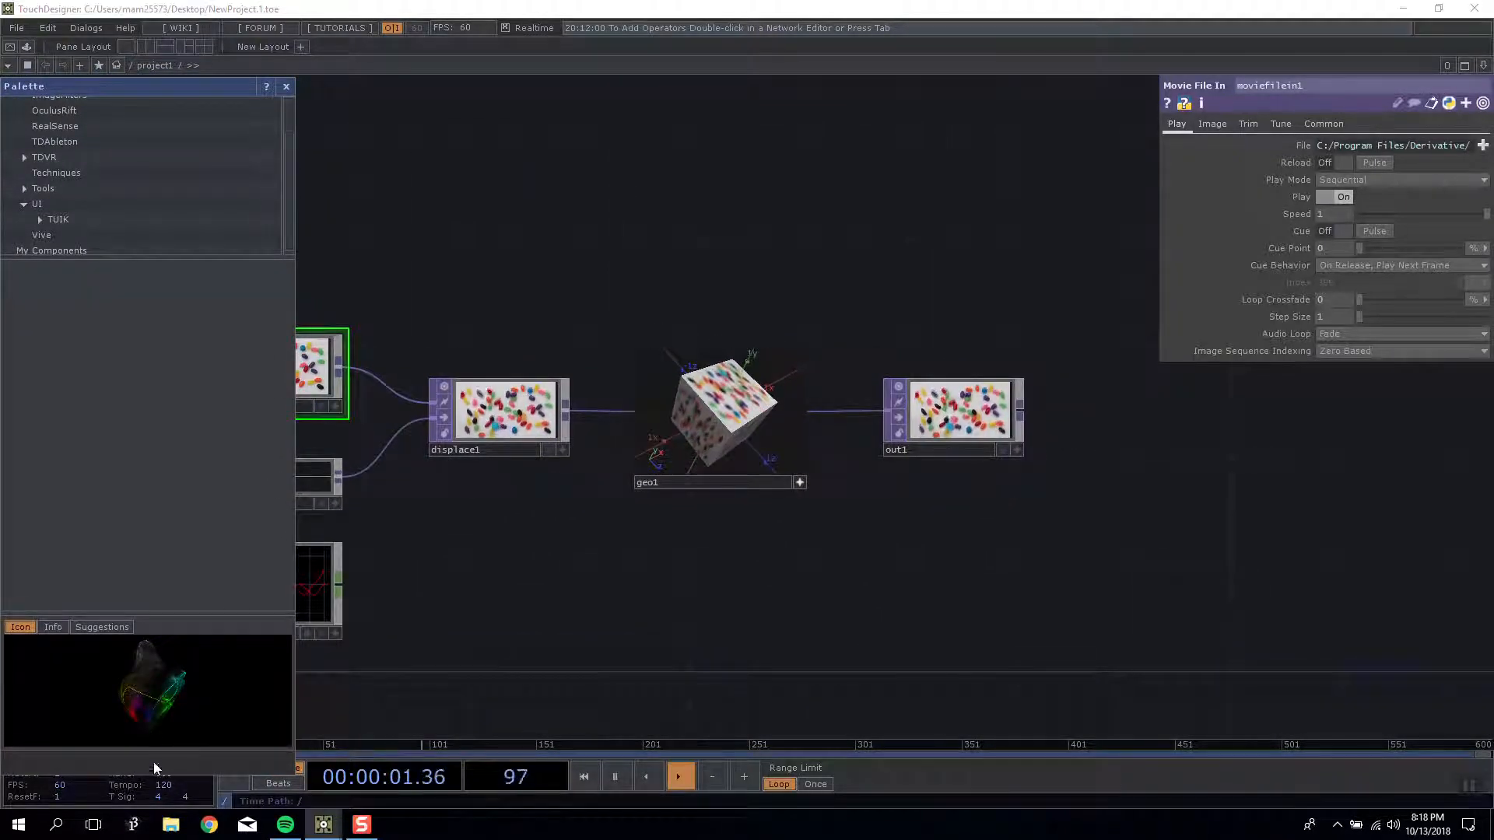
{"action": "left_click", "coordinate": [285, 86]}
{"action": "left_click_drag", "start_coordinate": [292, 115], "coordinate": [201, 118]}
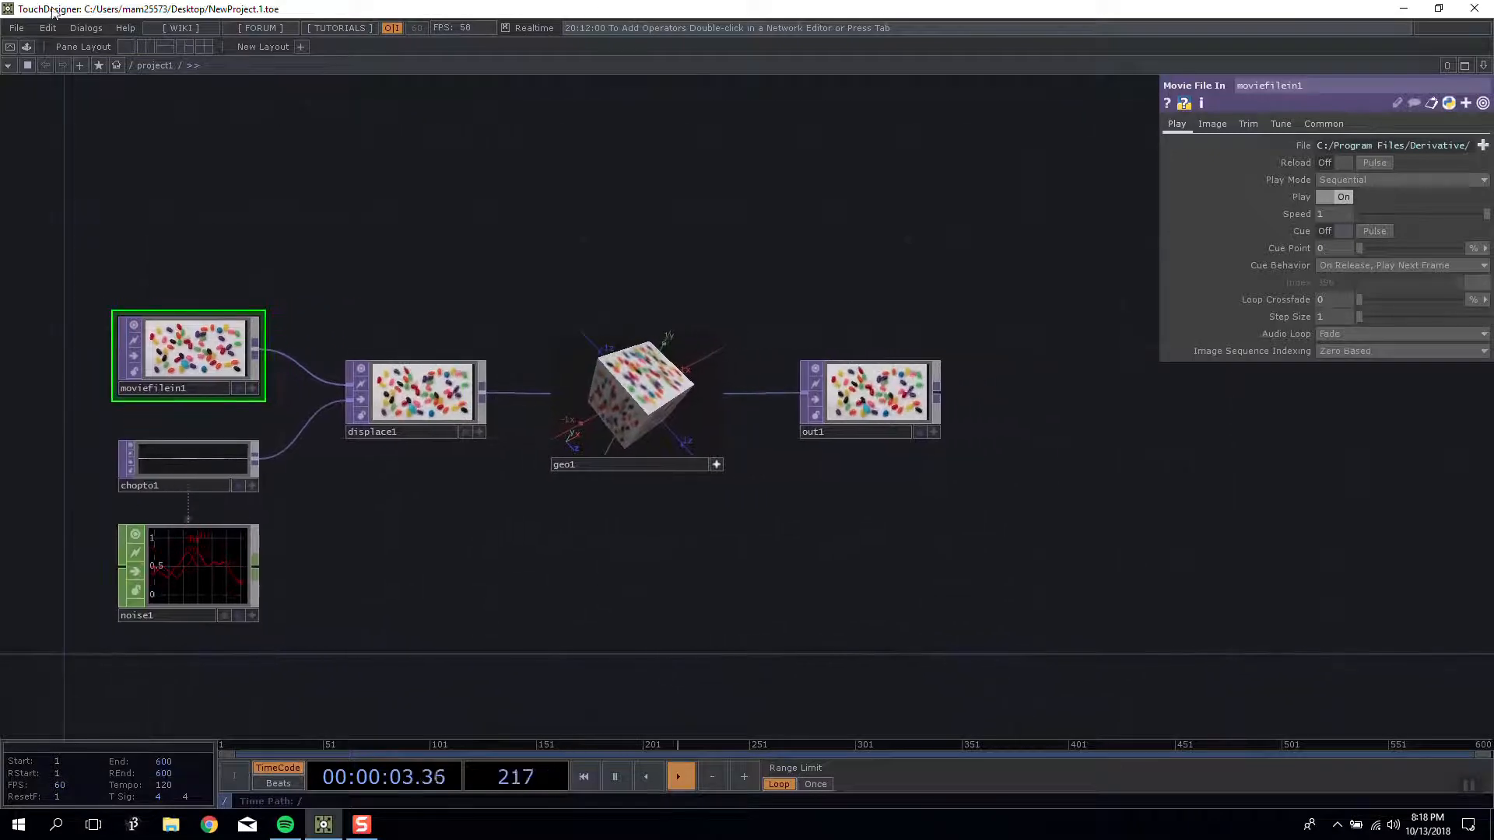
{"action": "left_click", "coordinate": [17, 29]}
{"action": "left_click", "coordinate": [37, 67]}
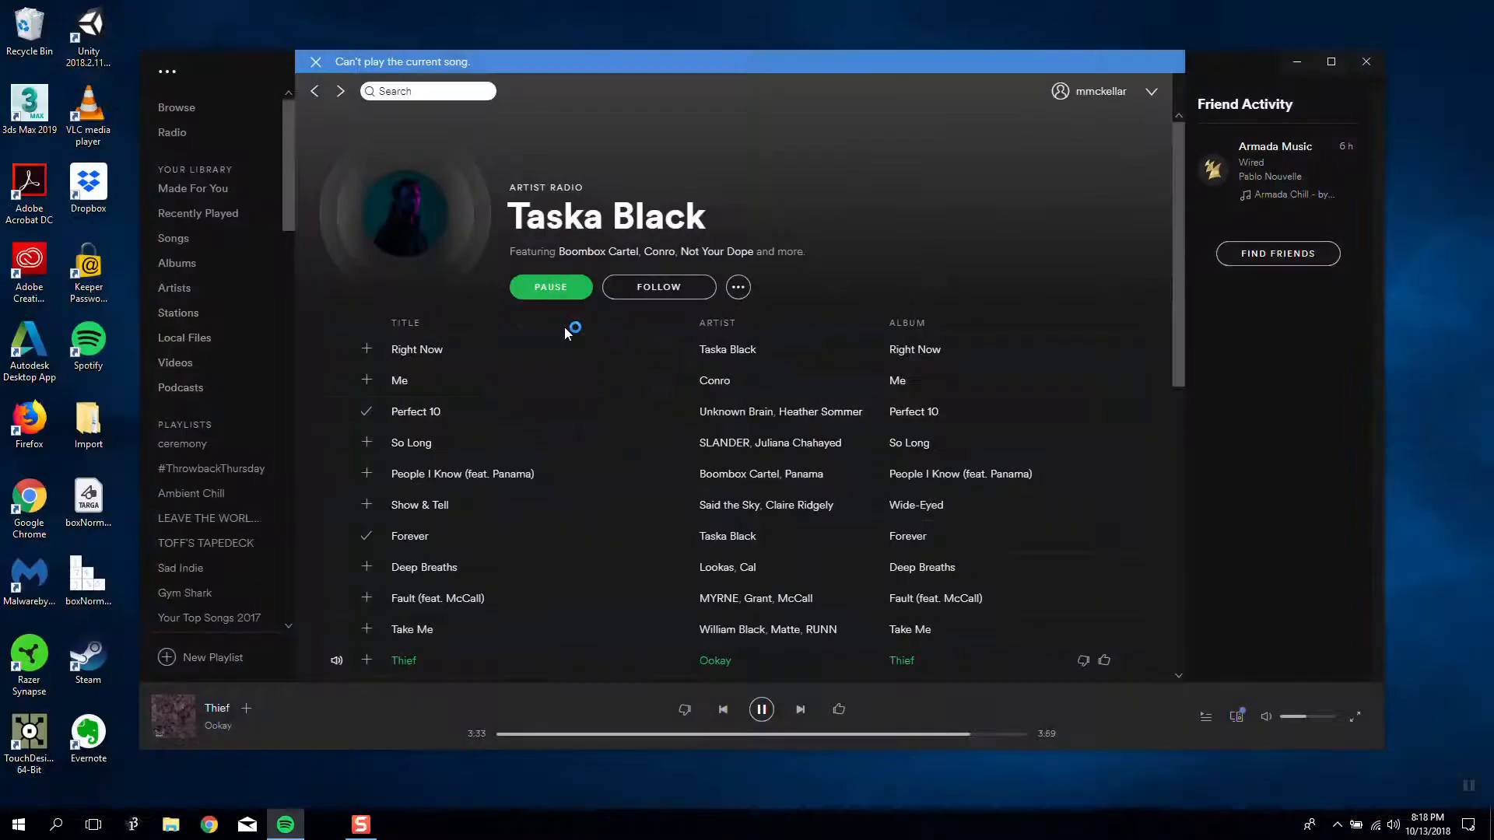
{"action": "left_click", "coordinate": [801, 710]}
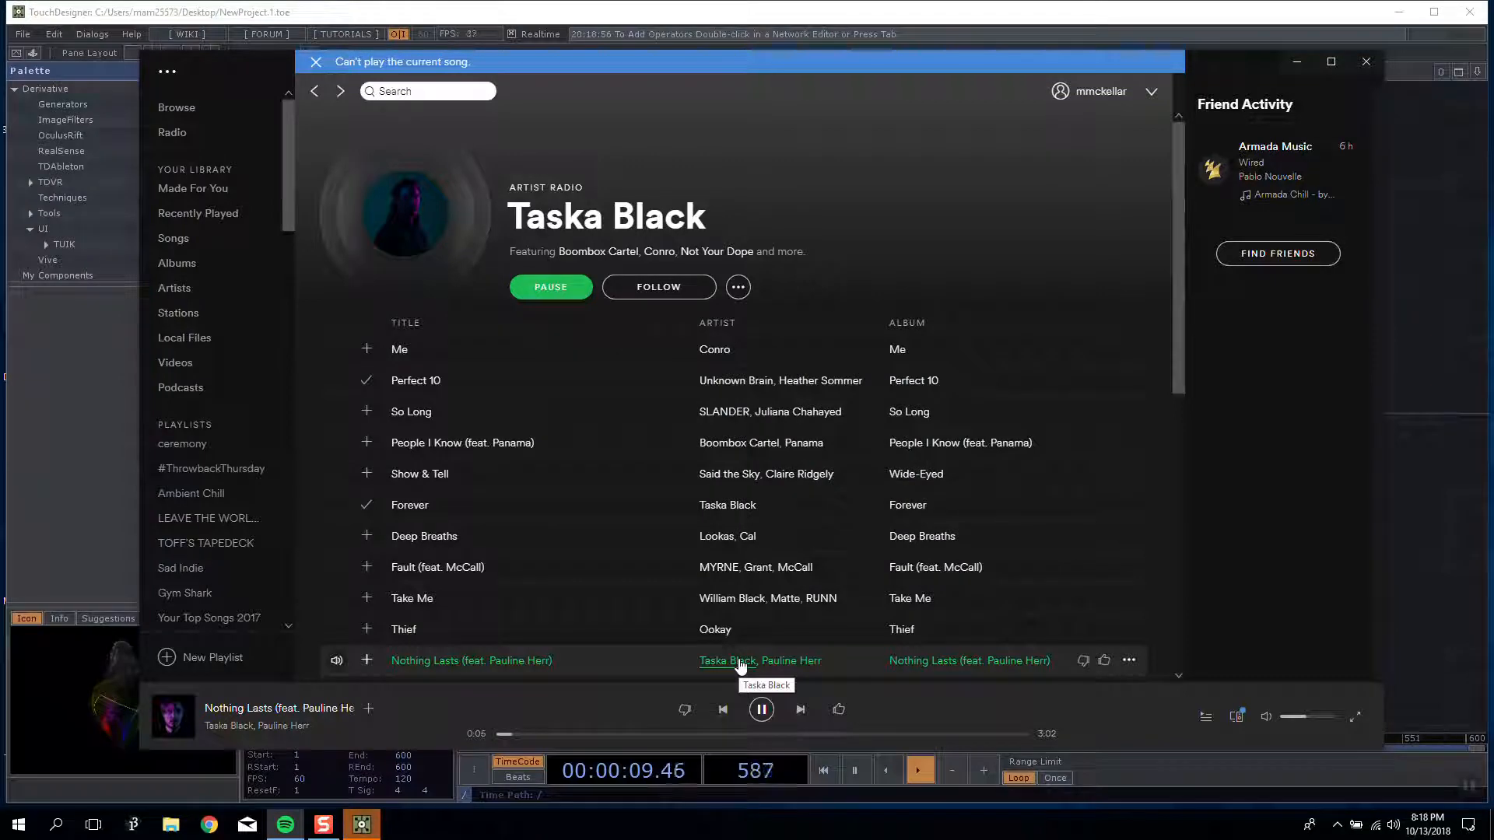
{"action": "left_click", "coordinate": [1366, 62]}
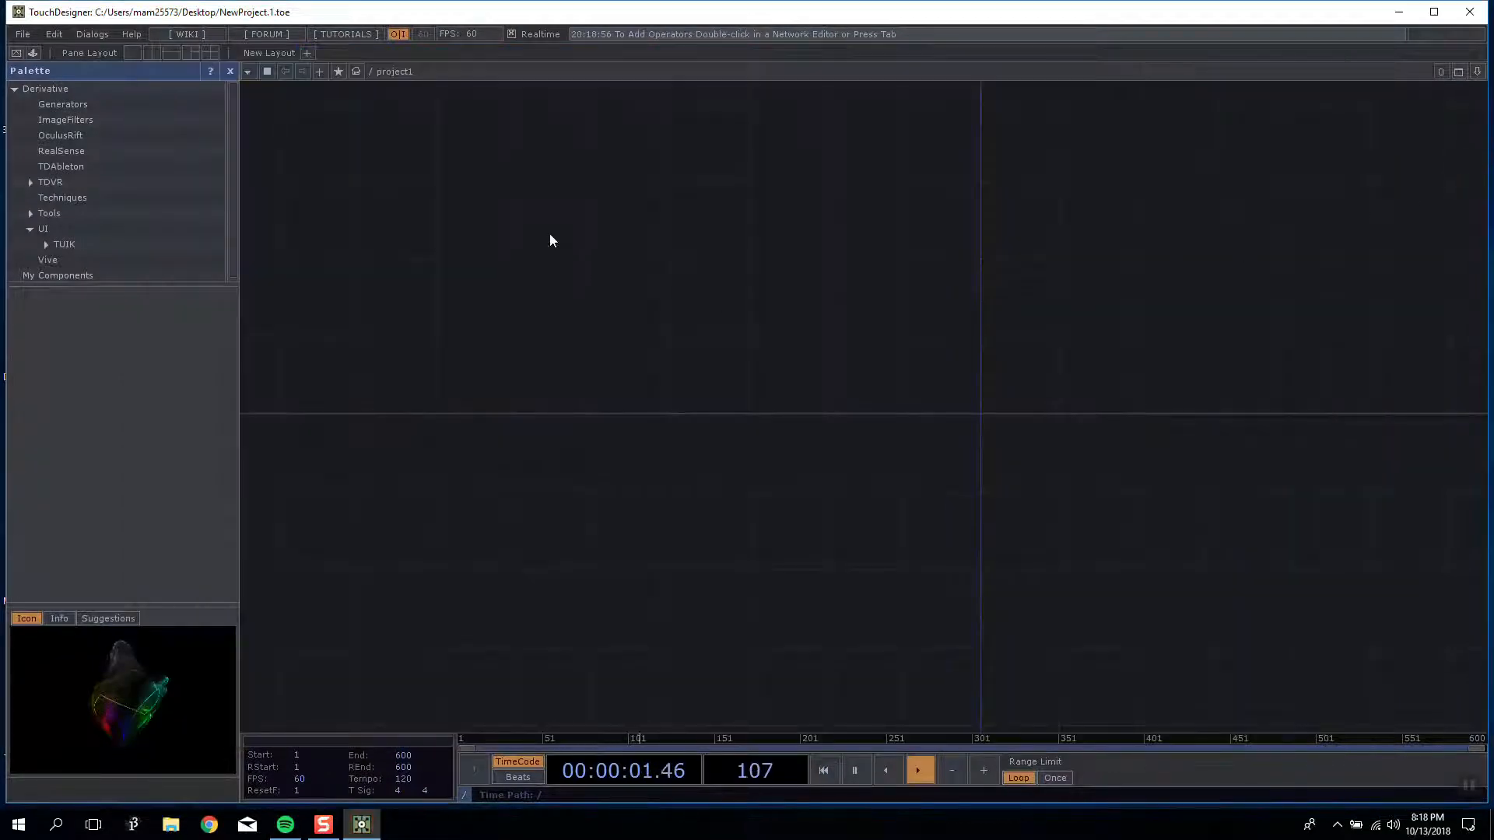
{"action": "left_click", "coordinate": [230, 71]}
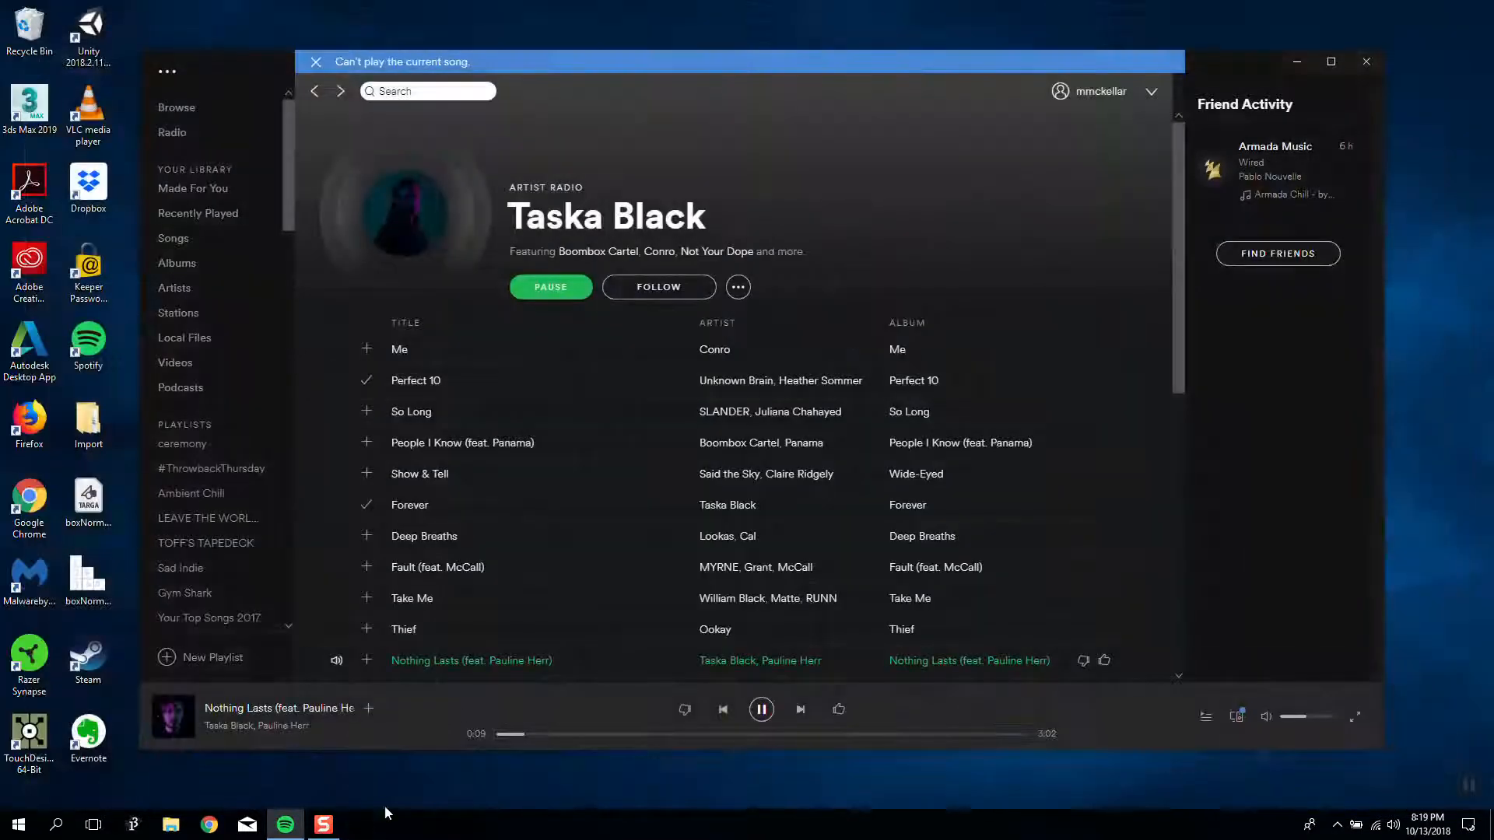
Step: Relaunch TouchDesigner with its default project and close the palette browser to free the network editor
{"action": "double_click", "coordinate": [44, 730]}
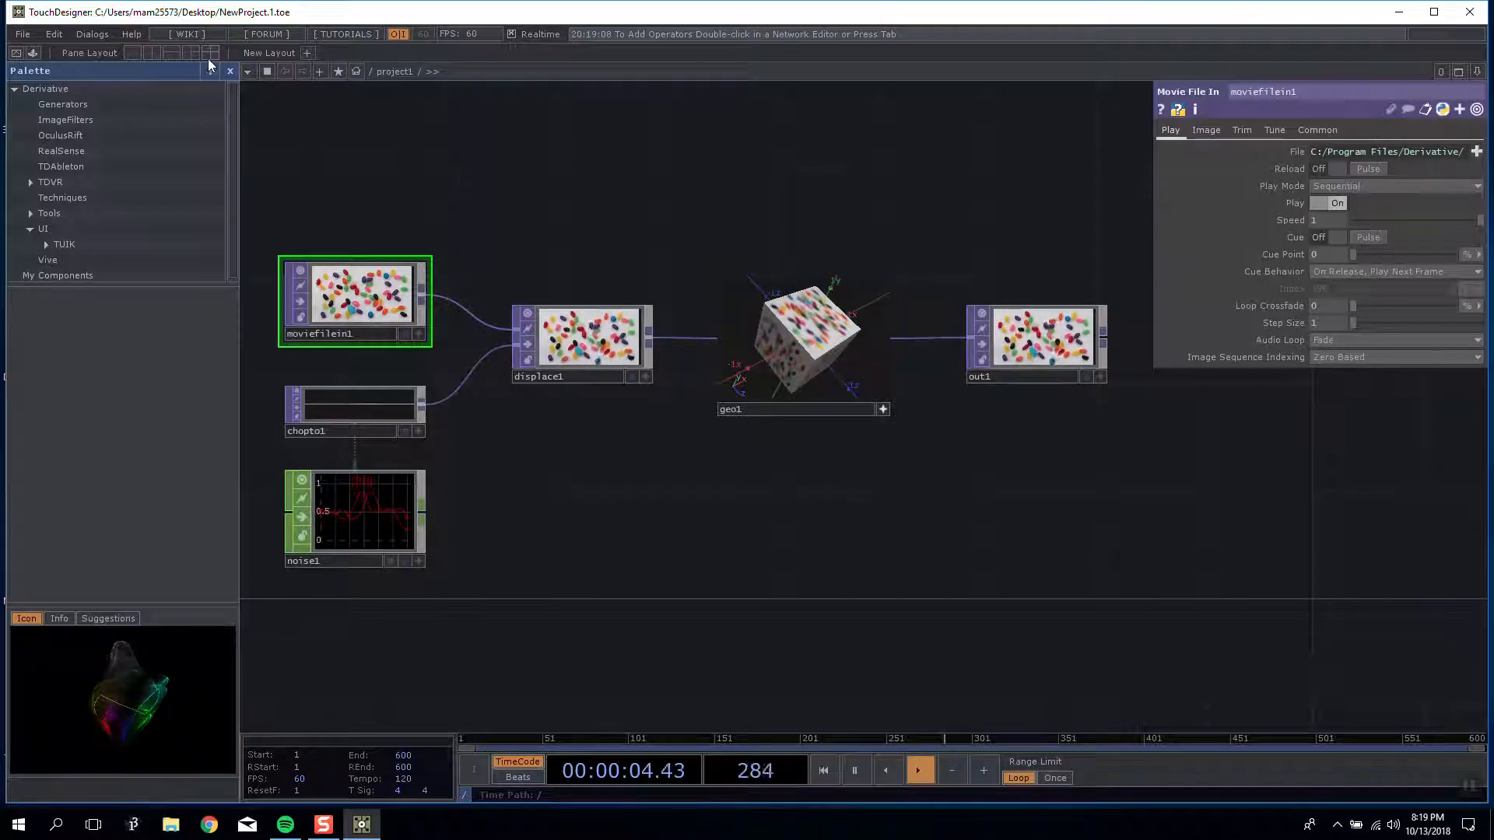
{"action": "left_click", "coordinate": [230, 71]}
{"action": "left_click_drag", "start_coordinate": [116, 173], "coordinate": [907, 569]}
{"action": "right_click_drag", "start_coordinate": [908, 567], "coordinate": [951, 555]}
{"action": "left_click", "coordinate": [951, 556]}
{"action": "left_click_drag", "start_coordinate": [951, 511], "coordinate": [977, 517]}
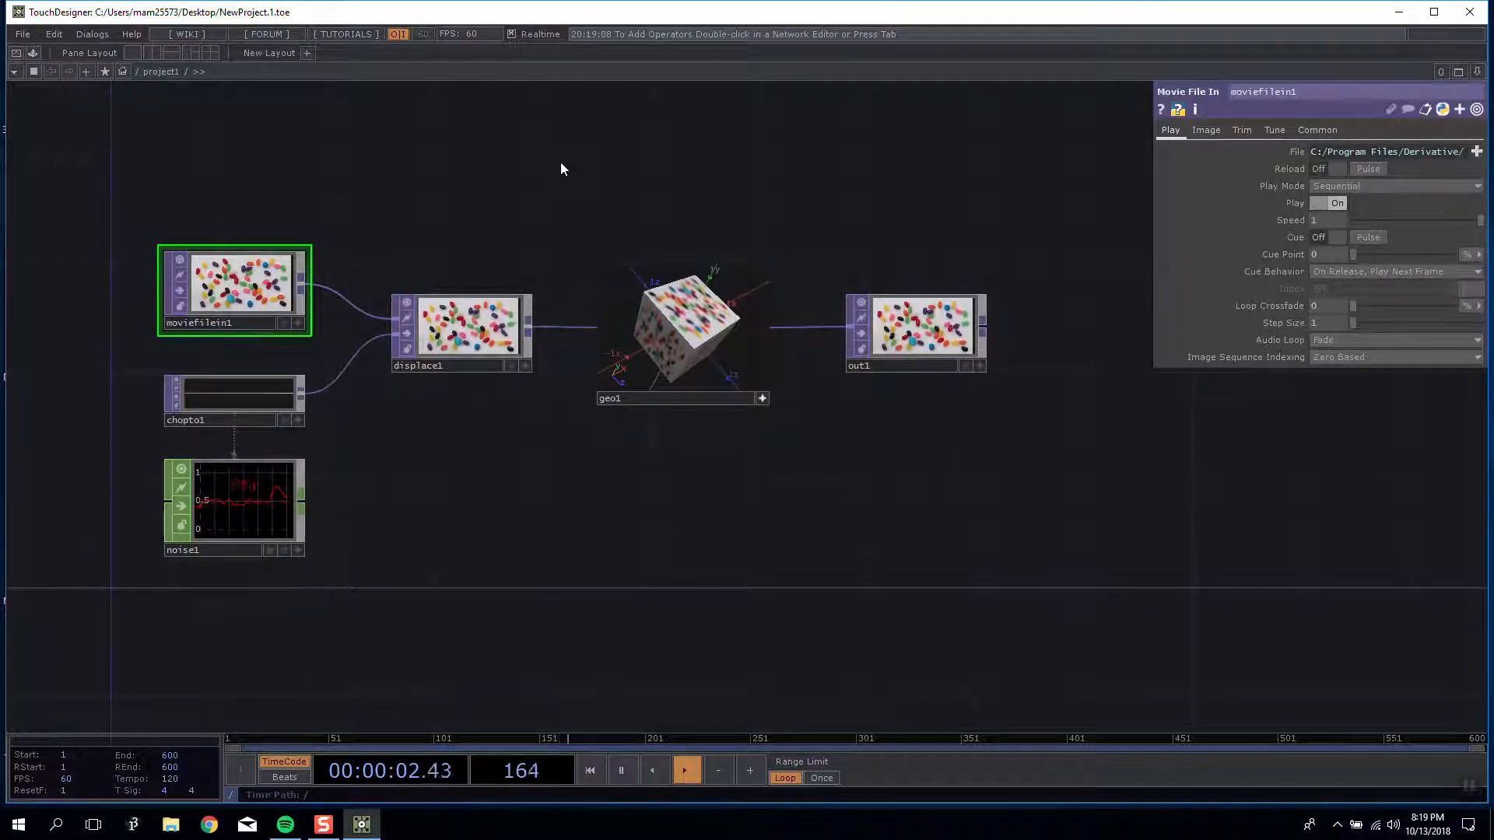
Step: Deactivate geo1's viewer and space geo1 and out1 farther along the chain from displace1
{"action": "left_click", "coordinate": [893, 327]}
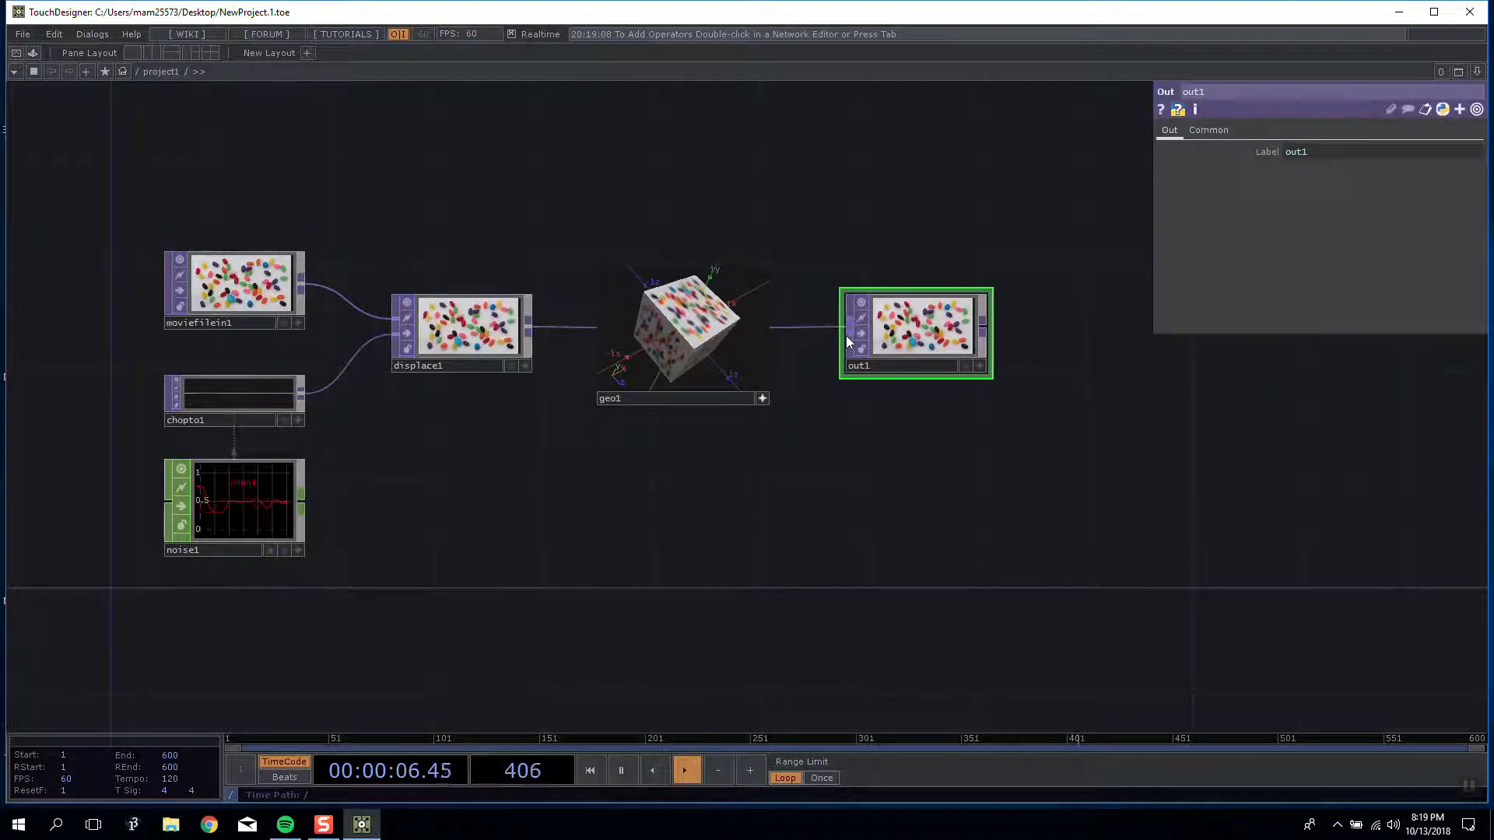
{"action": "left_click_drag", "start_coordinate": [878, 325], "coordinate": [953, 325]}
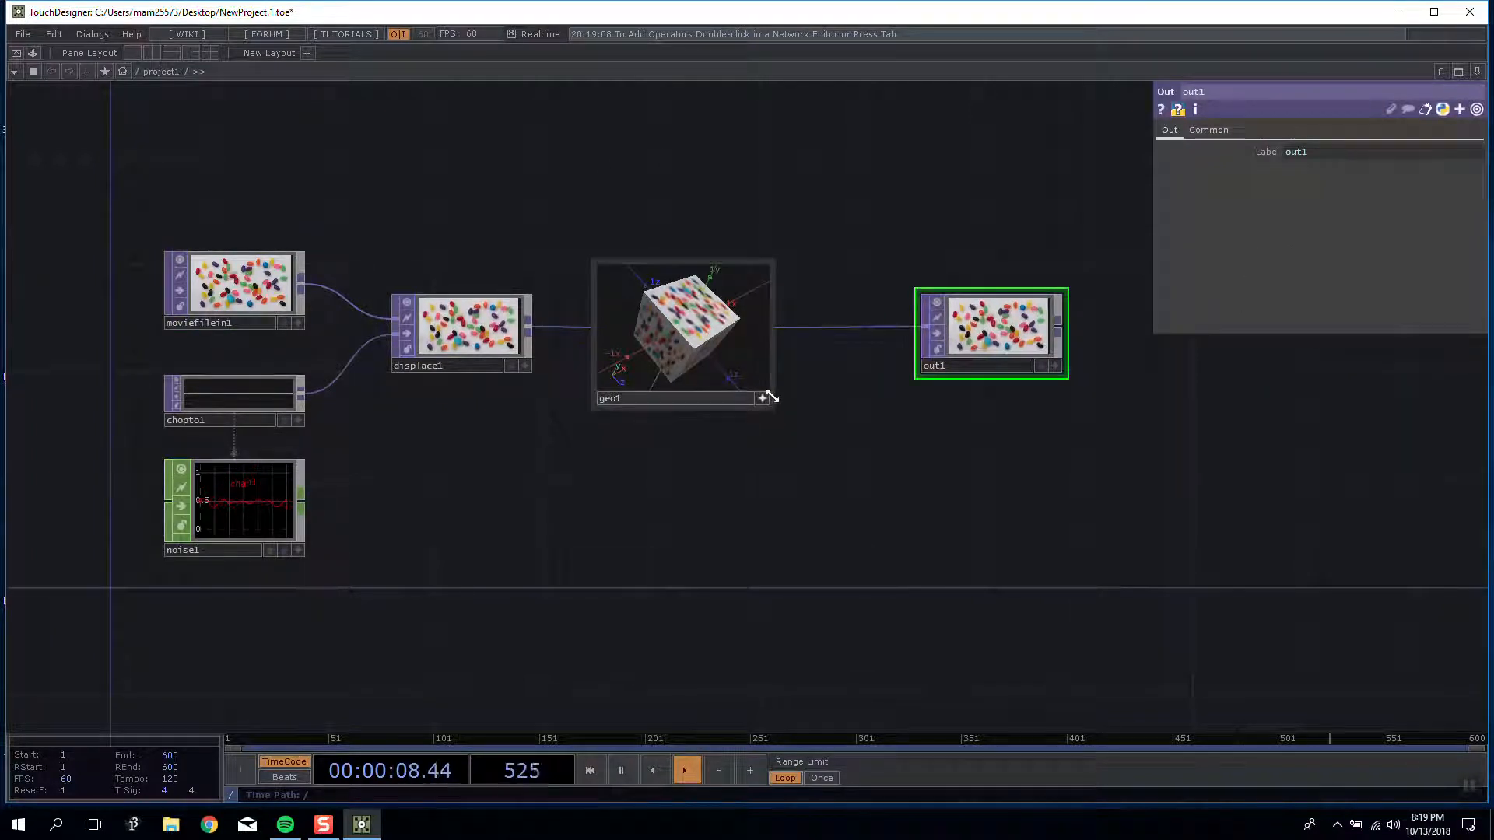
{"action": "left_click_drag", "start_coordinate": [717, 347], "coordinate": [749, 336]}
{"action": "left_click_drag", "start_coordinate": [786, 465], "coordinate": [618, 466]}
{"action": "left_click_drag", "start_coordinate": [769, 339], "coordinate": [796, 339]}
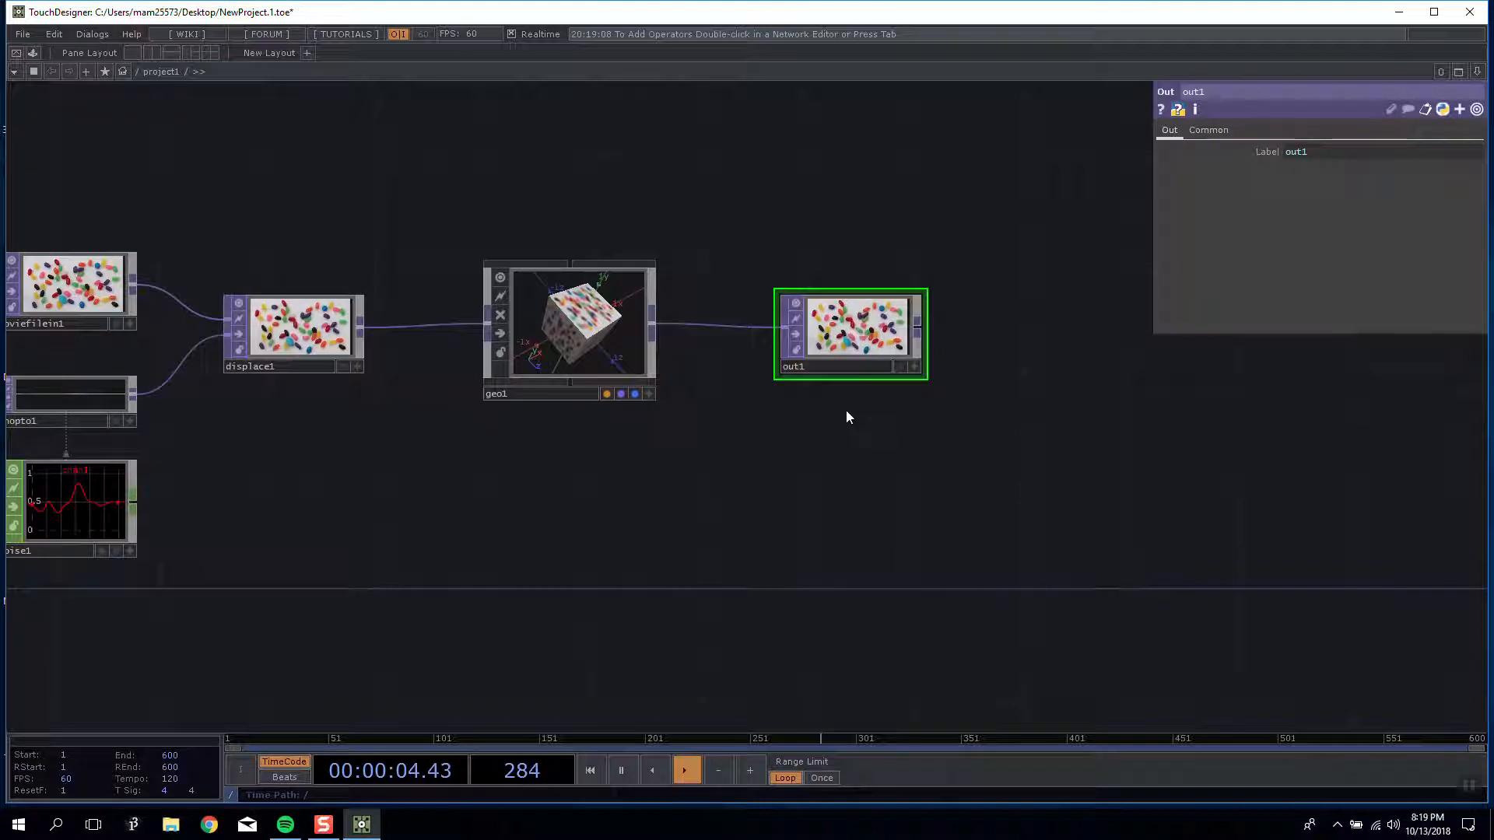
{"action": "left_click_drag", "start_coordinate": [856, 320], "coordinate": [829, 320]}
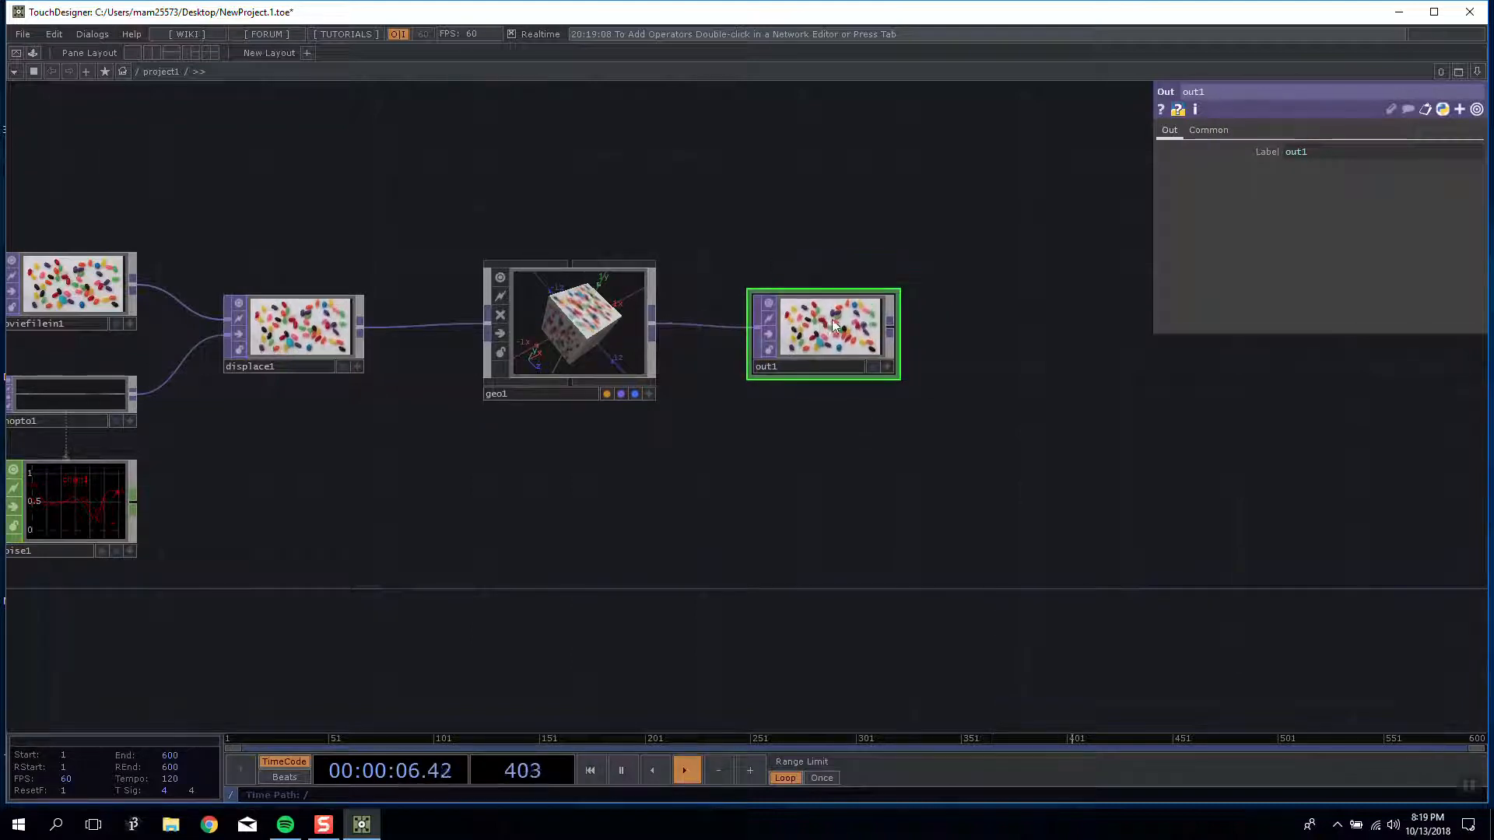
Step: Examine the whole network from moviefilein1, chopto1 and noise1 through displace1 and geo1 to out1 at different zoom levels
{"action": "left_click_drag", "start_coordinate": [476, 228], "coordinate": [567, 227]}
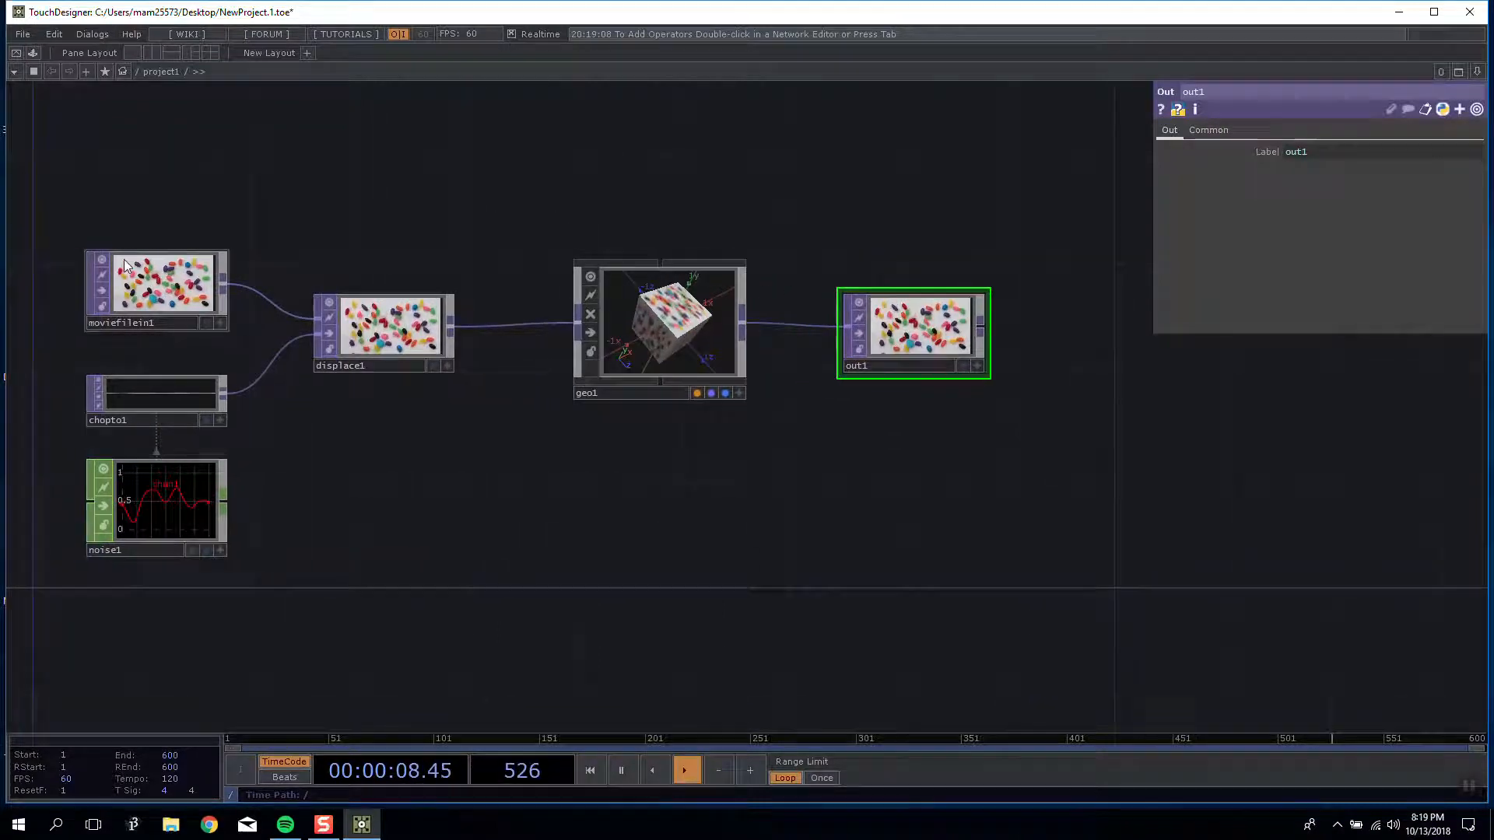
{"action": "left_click_drag", "start_coordinate": [504, 473], "coordinate": [561, 492]}
{"action": "left_click_drag", "start_coordinate": [763, 451], "coordinate": [745, 320]}
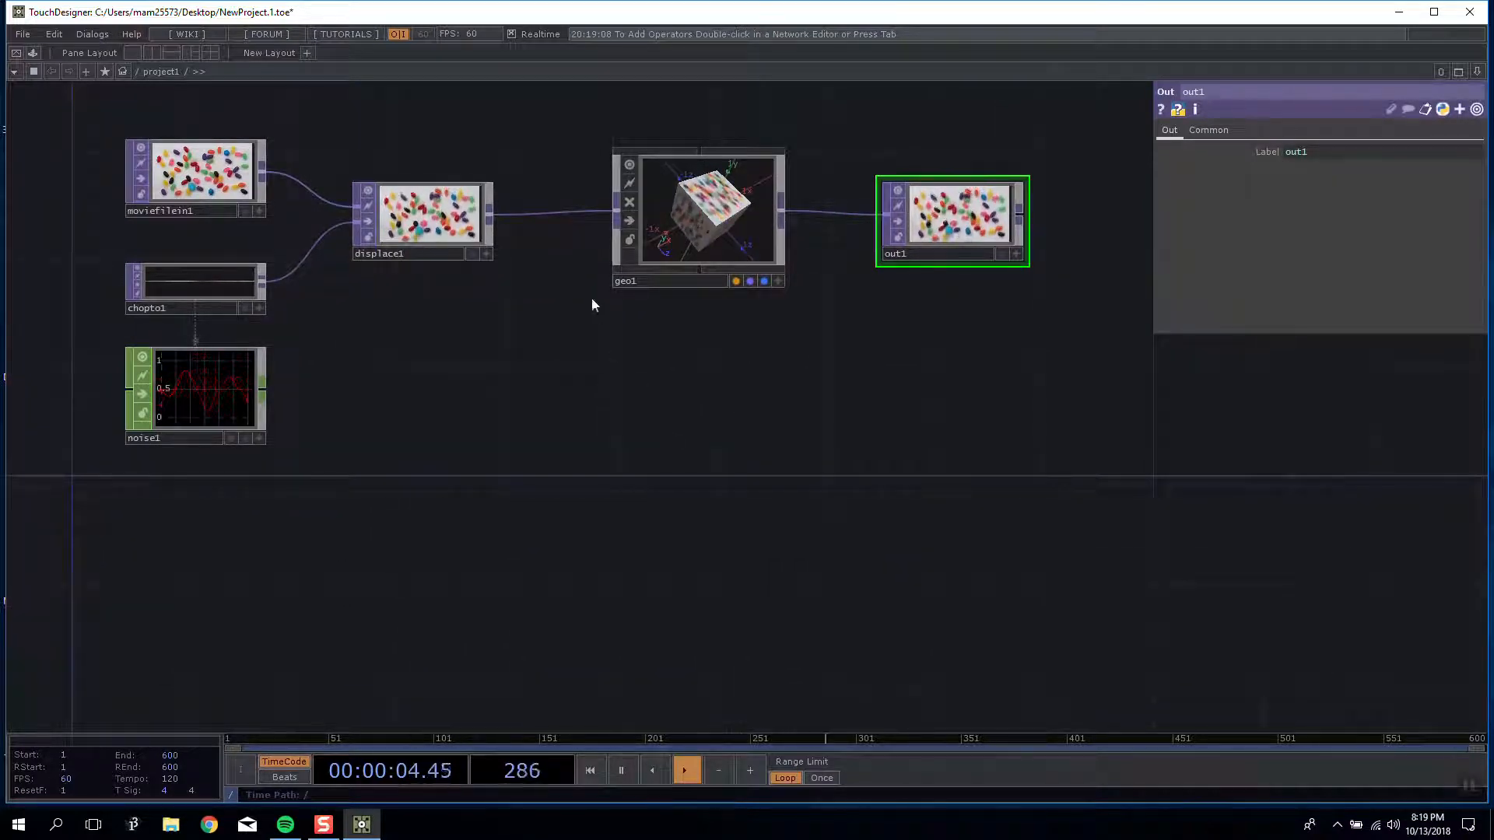
{"action": "left_click_drag", "start_coordinate": [1097, 234], "coordinate": [1122, 268]}
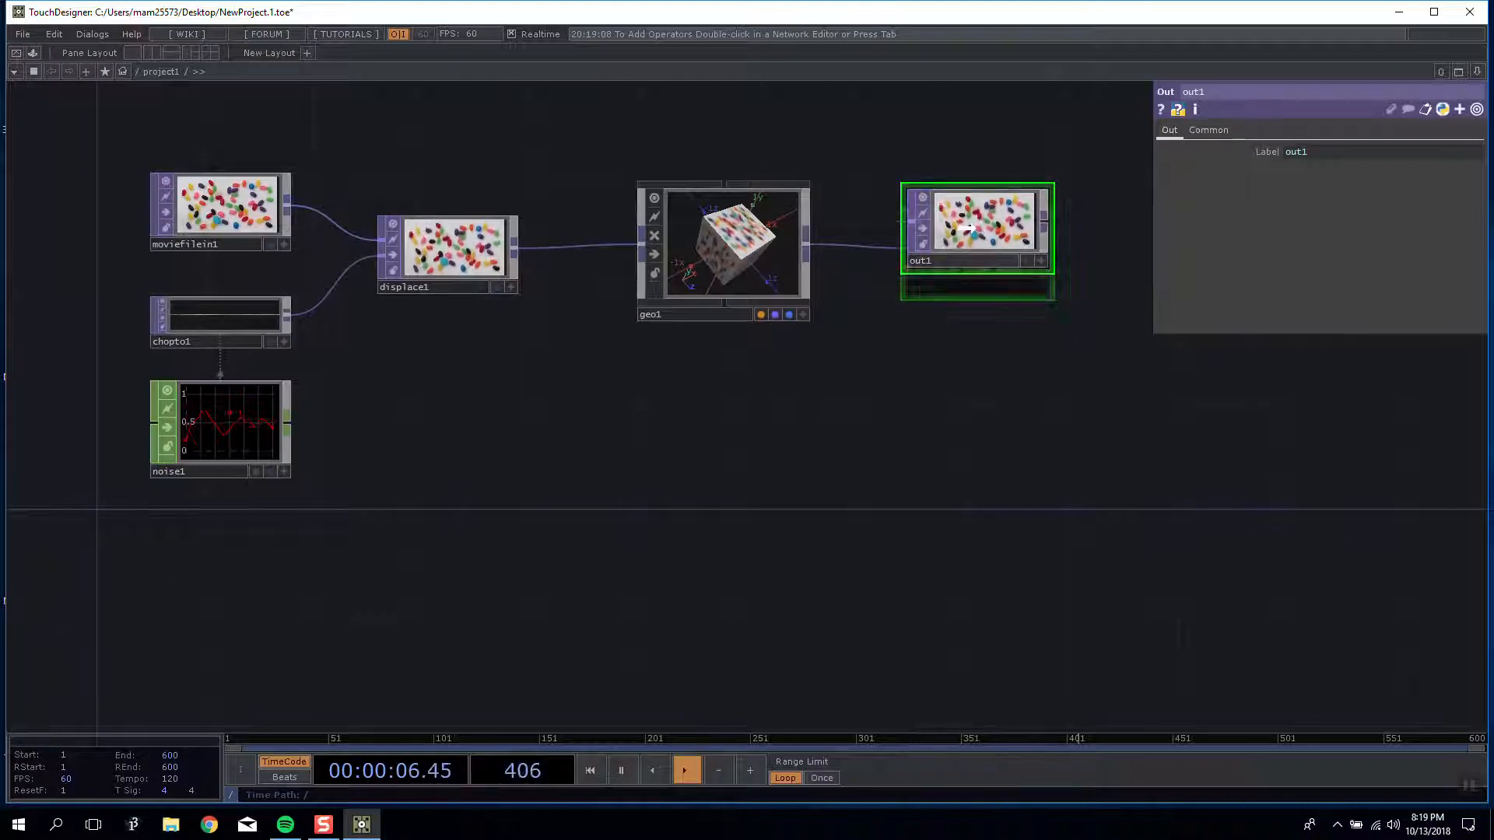
{"action": "left_click_drag", "start_coordinate": [934, 365], "coordinate": [851, 366]}
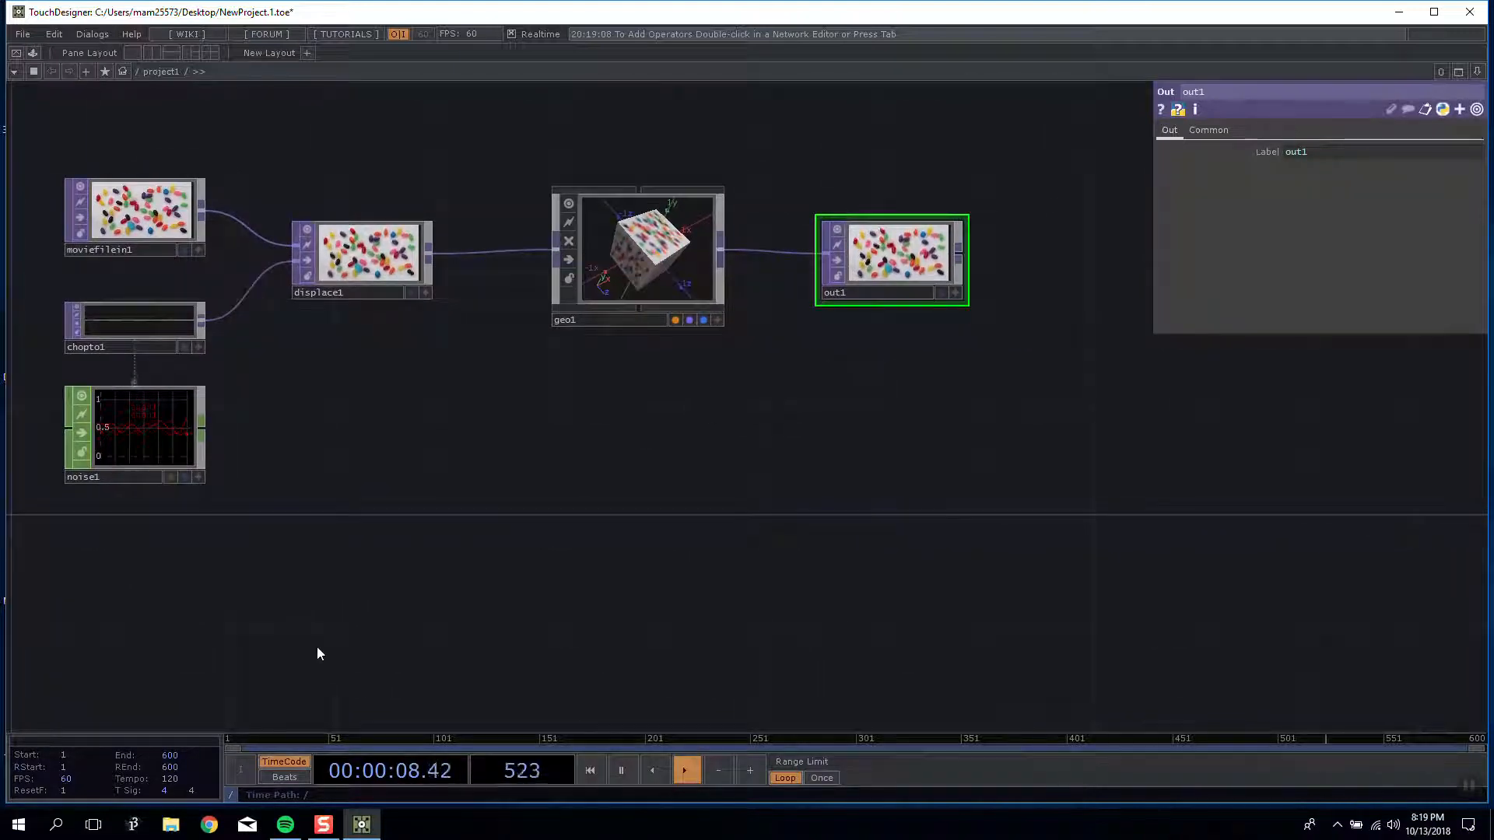
{"action": "left_click_drag", "start_coordinate": [351, 579], "coordinate": [435, 578]}
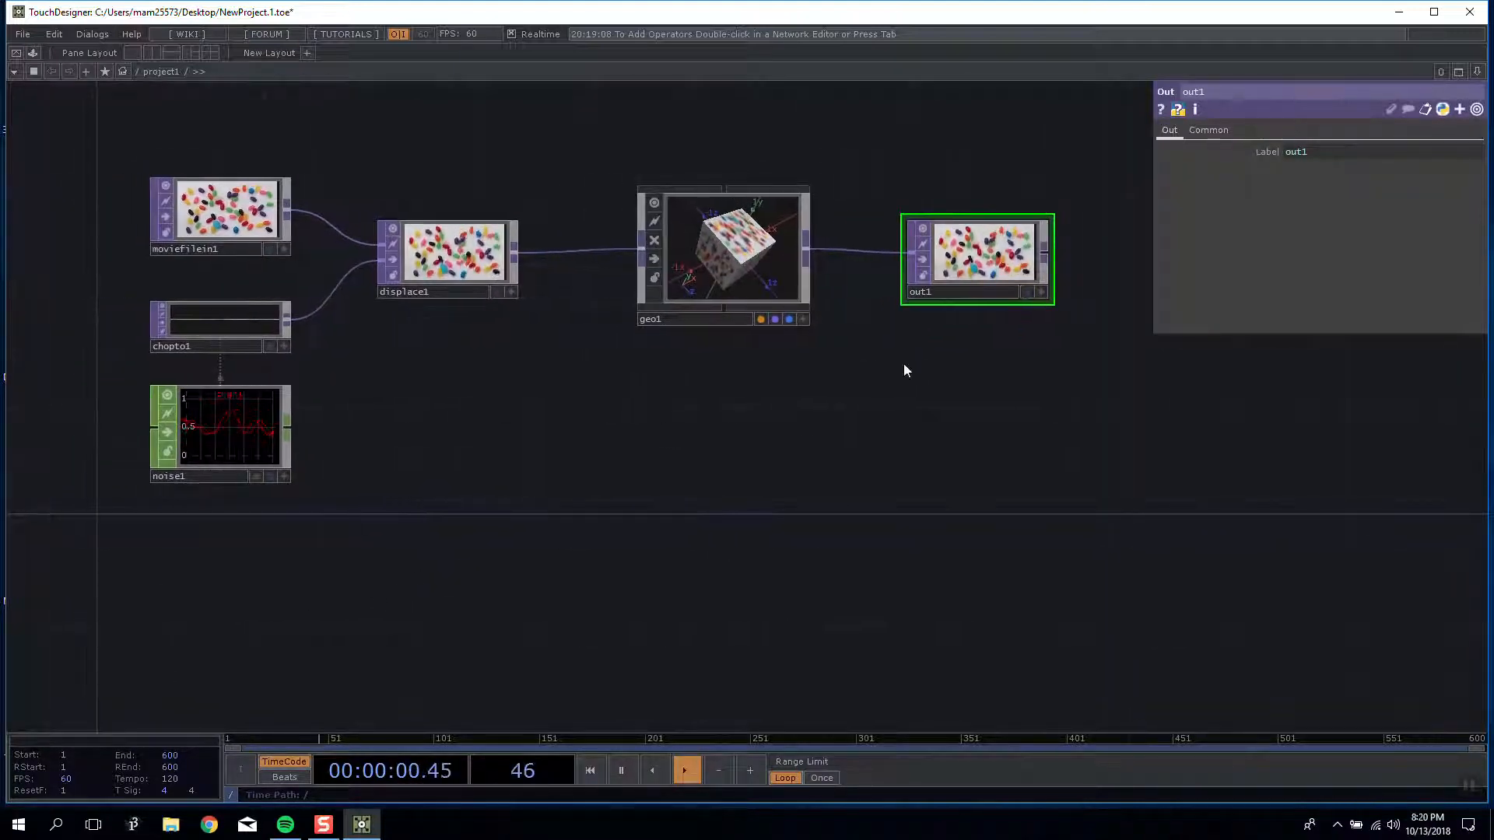
{"action": "scroll", "coordinate": [773, 447], "scroll_direction": "down", "scroll_amount": 4}
{"action": "scroll", "coordinate": [623, 501], "scroll_direction": "up", "scroll_amount": 2}
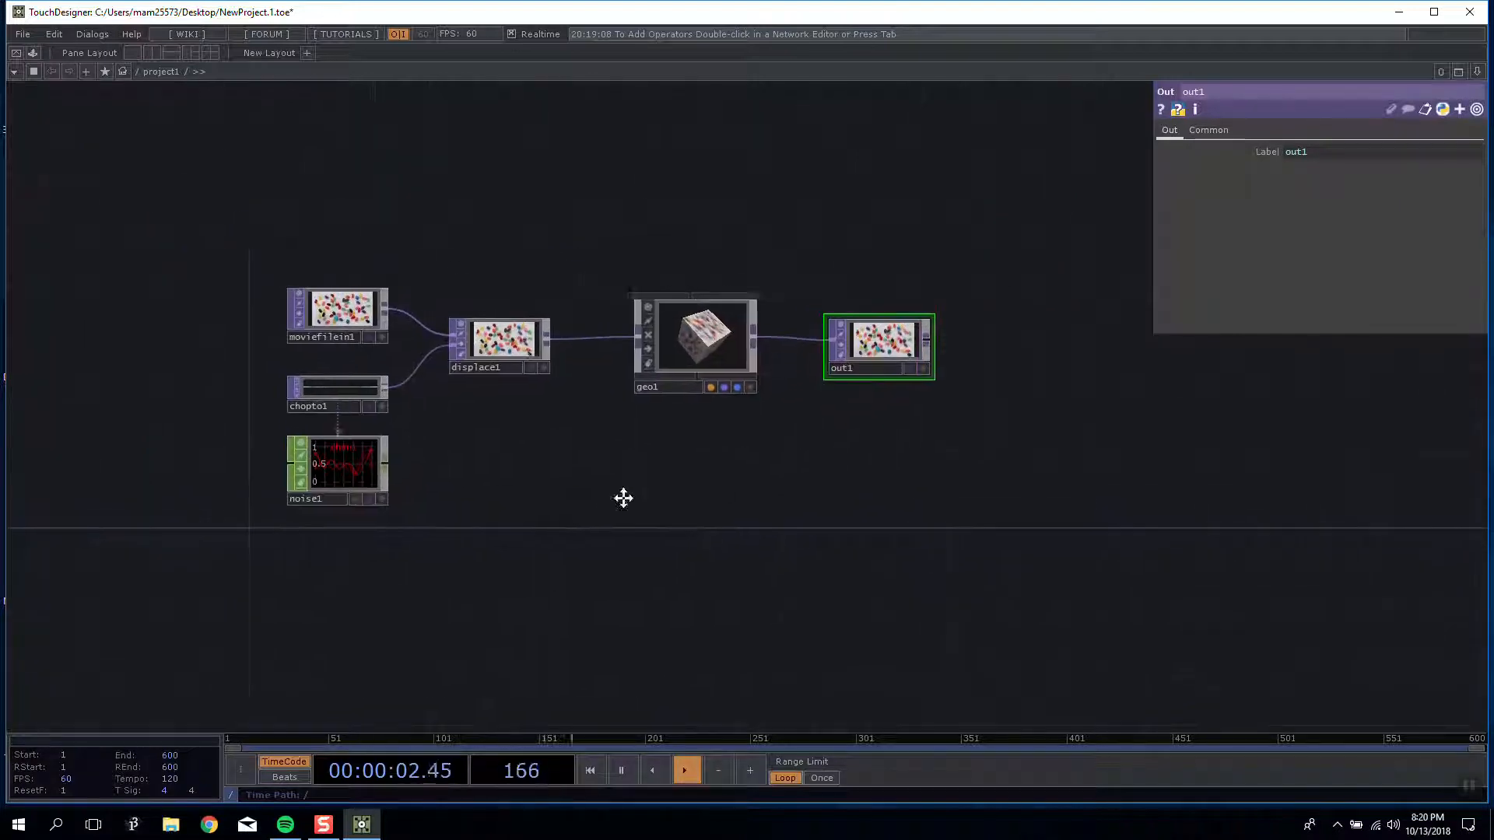
{"action": "left_click_drag", "start_coordinate": [592, 469], "coordinate": [544, 507]}
{"action": "scroll", "coordinate": [578, 463], "scroll_direction": "up", "scroll_amount": 3}
{"action": "scroll", "coordinate": [578, 456], "scroll_direction": "down", "scroll_amount": 2}
{"action": "scroll", "coordinate": [528, 485], "scroll_direction": "up", "scroll_amount": 2}
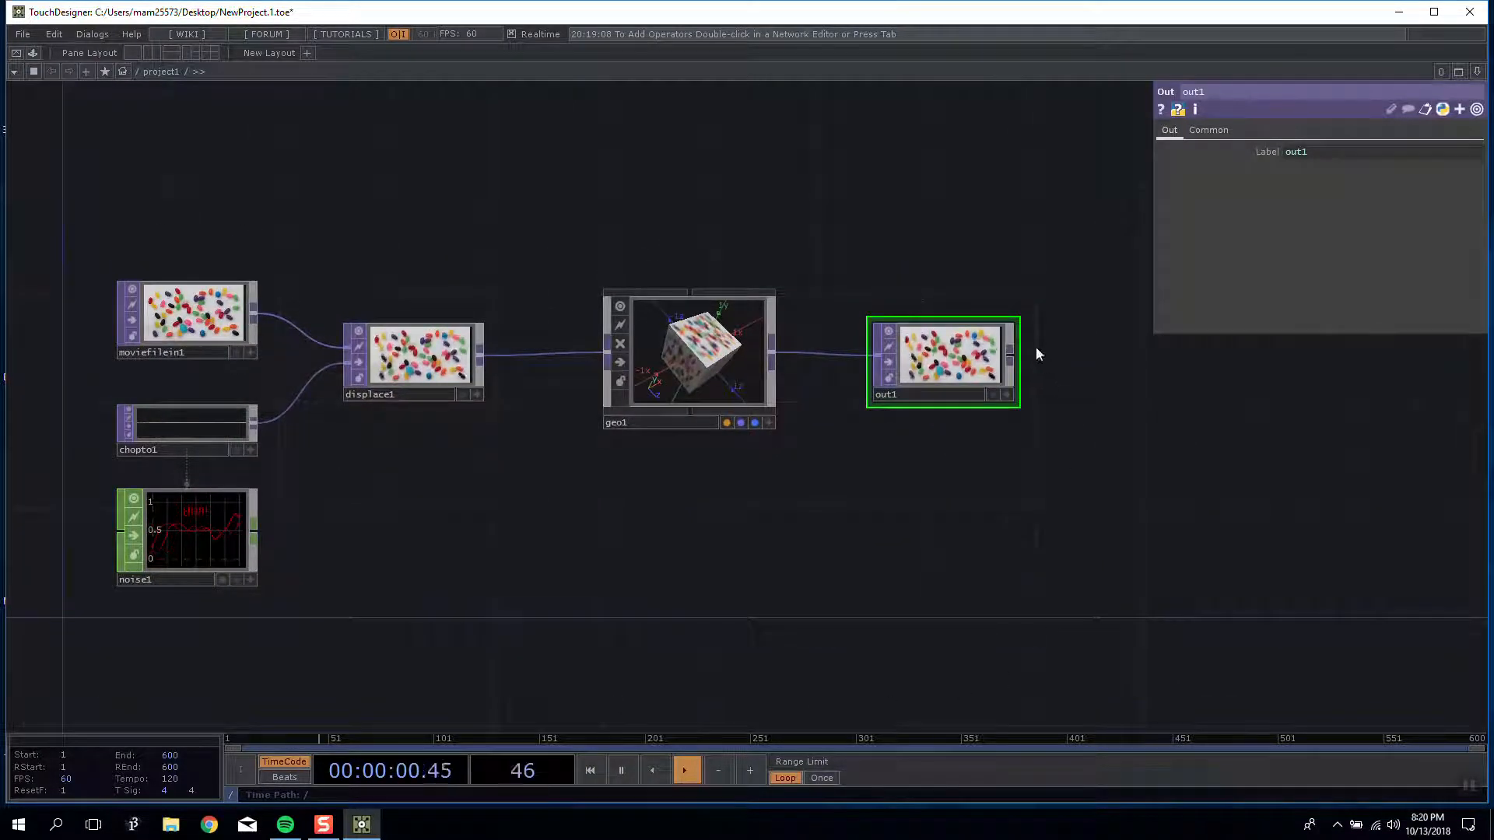
{"action": "left_click_drag", "start_coordinate": [88, 198], "coordinate": [100, 171]}
{"action": "right_click_drag", "start_coordinate": [84, 170], "coordinate": [1020, 532]}
{"action": "left_click", "coordinate": [997, 537]}
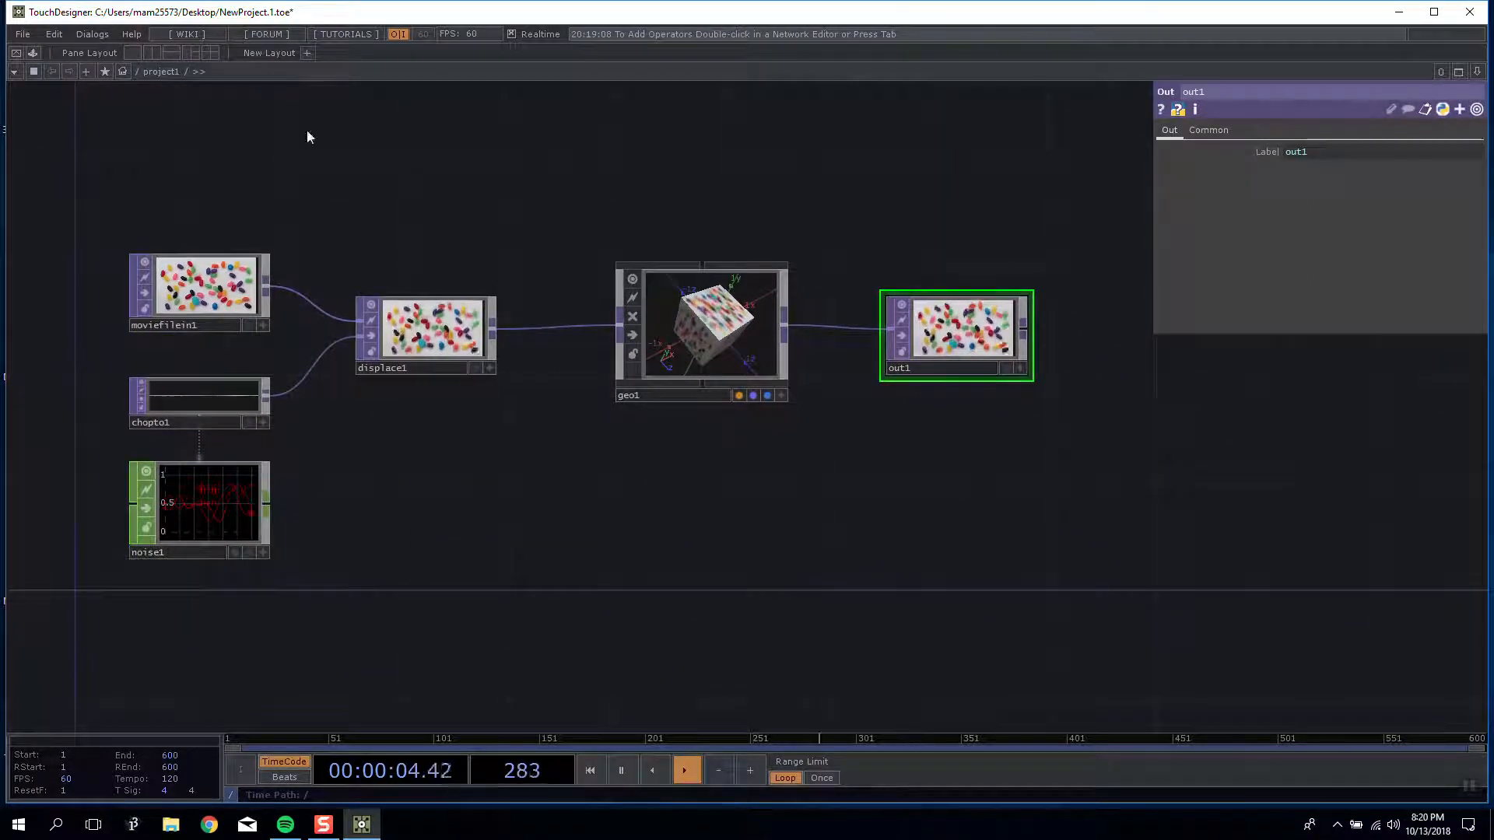
{"action": "left_click", "coordinate": [204, 289]}
{"action": "left_click", "coordinate": [1024, 297]}
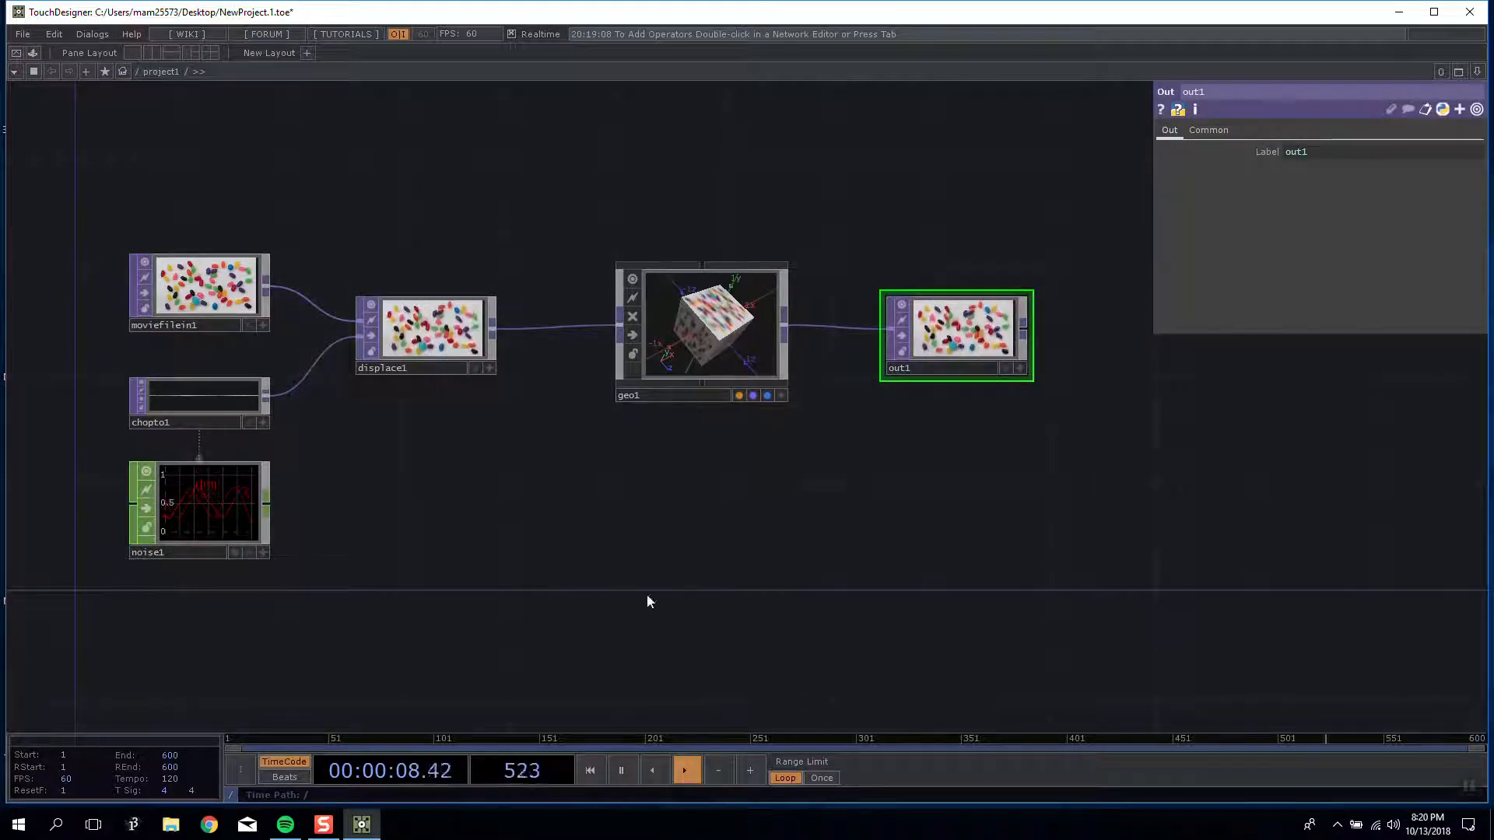
Step: Move out1 farther along the chain from geo1
{"action": "left_click_drag", "start_coordinate": [1081, 434], "coordinate": [1021, 472]}
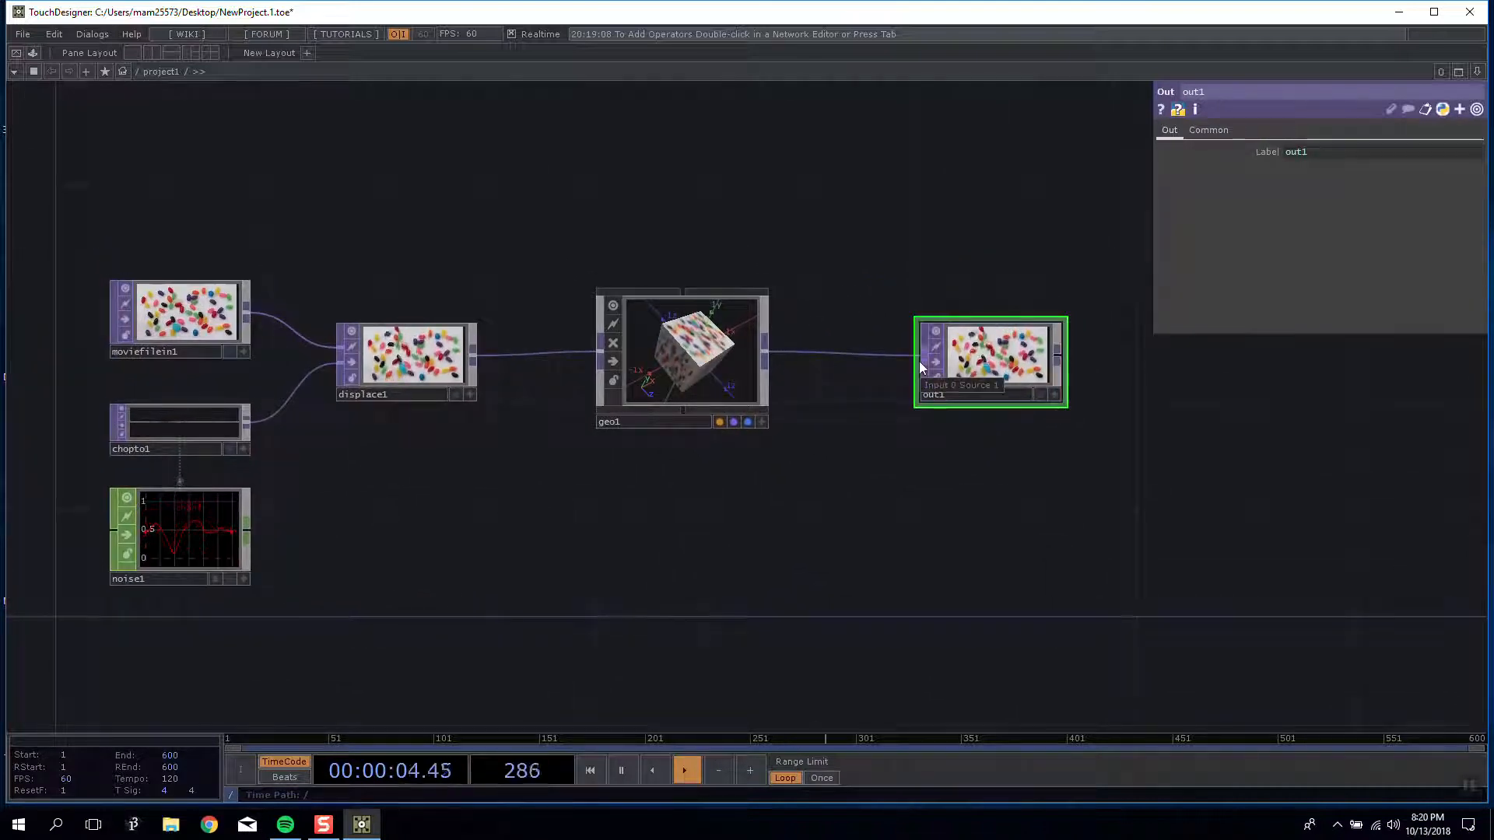
{"action": "left_click_drag", "start_coordinate": [1026, 369], "coordinate": [1053, 369]}
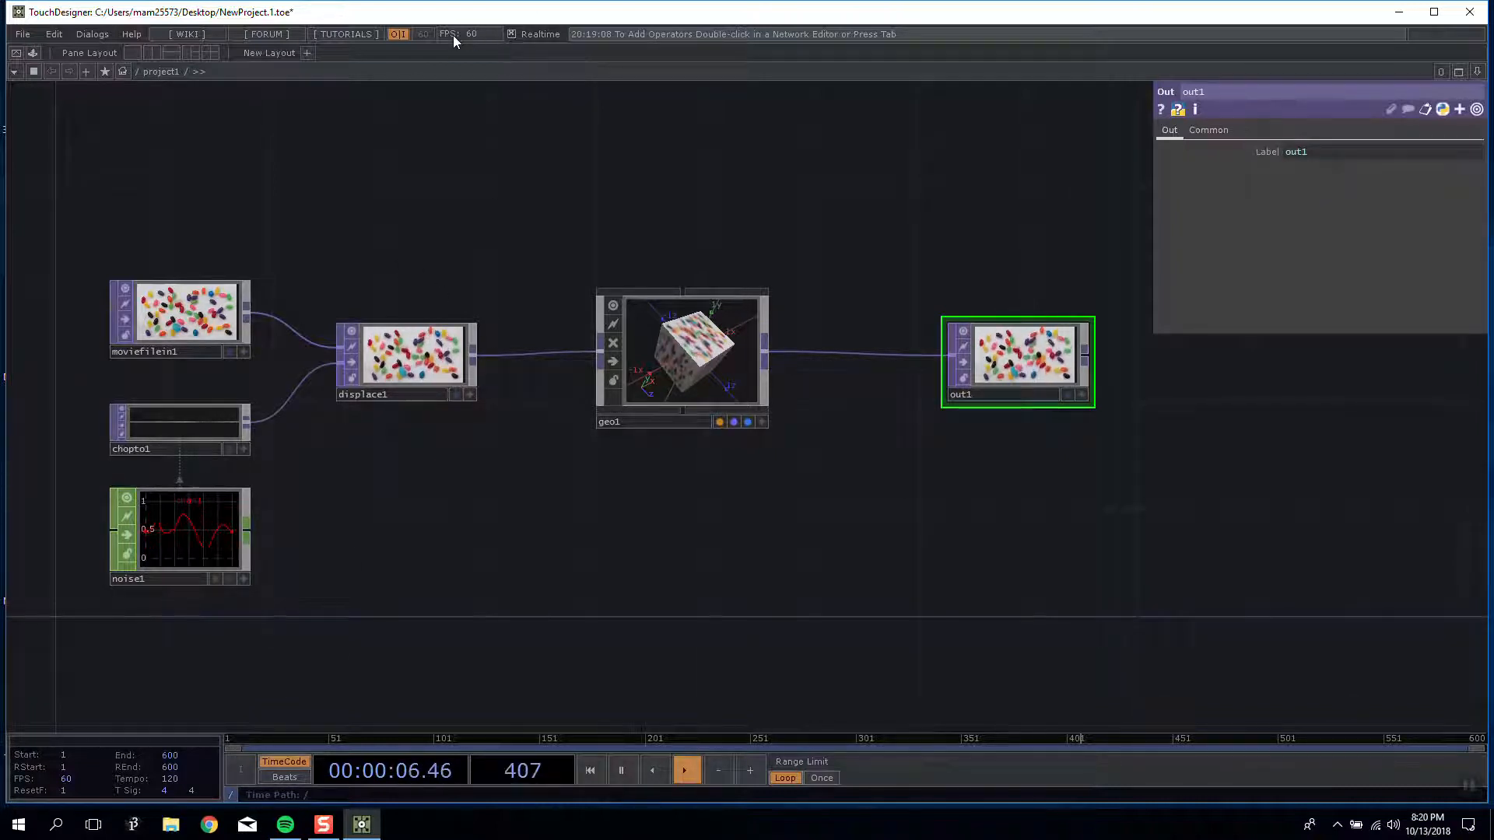
Step: Turn Realtime playback off to see frame-by-frame behaviour and switch it back on
{"action": "left_click", "coordinate": [512, 35]}
{"action": "left_click", "coordinate": [512, 35]}
{"action": "left_click_drag", "start_coordinate": [529, 159], "coordinate": [530, 150]}
{"action": "left_click", "coordinate": [511, 32]}
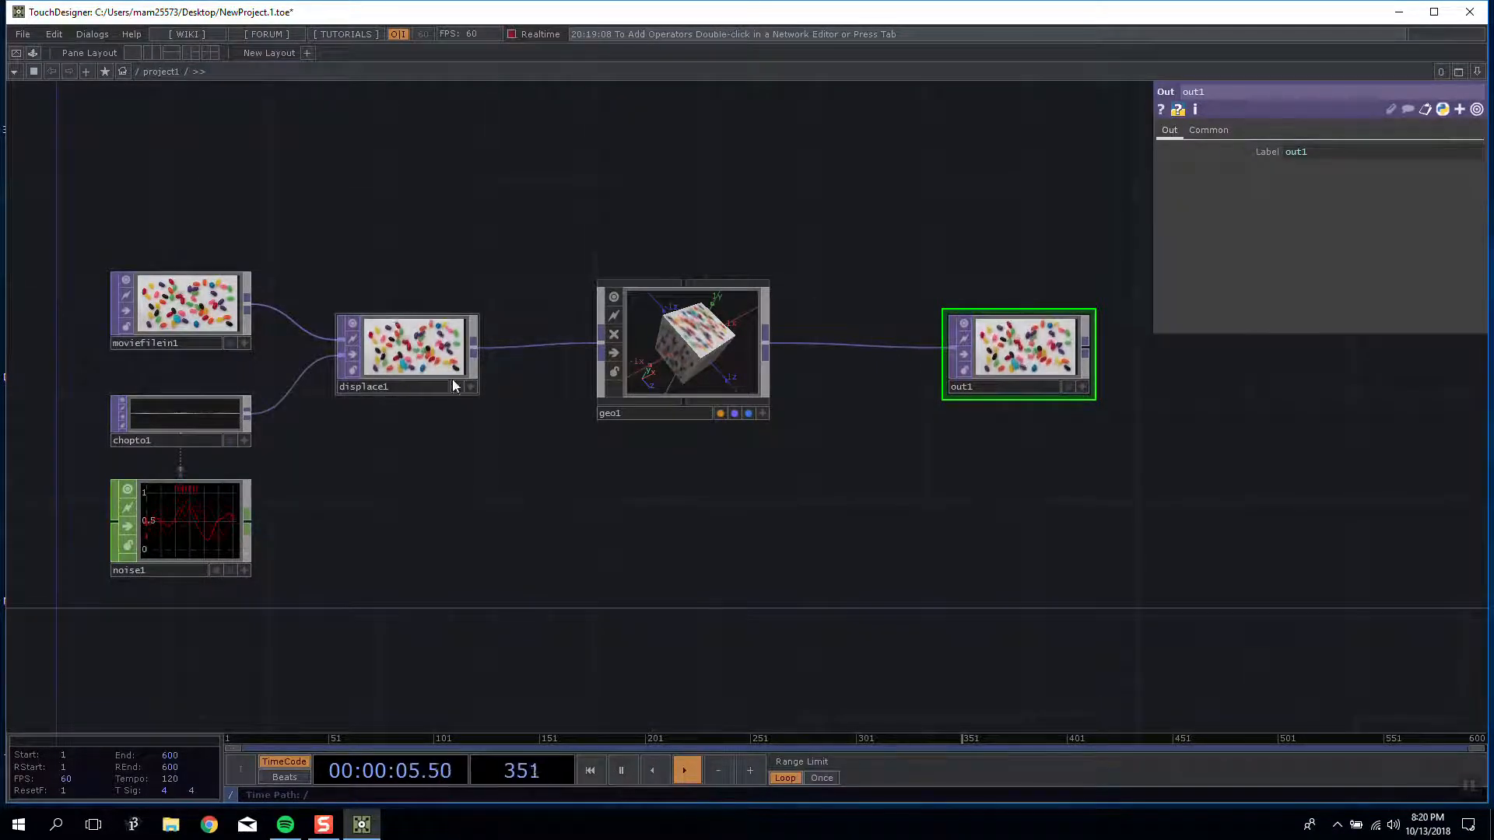
{"action": "left_click", "coordinate": [512, 34]}
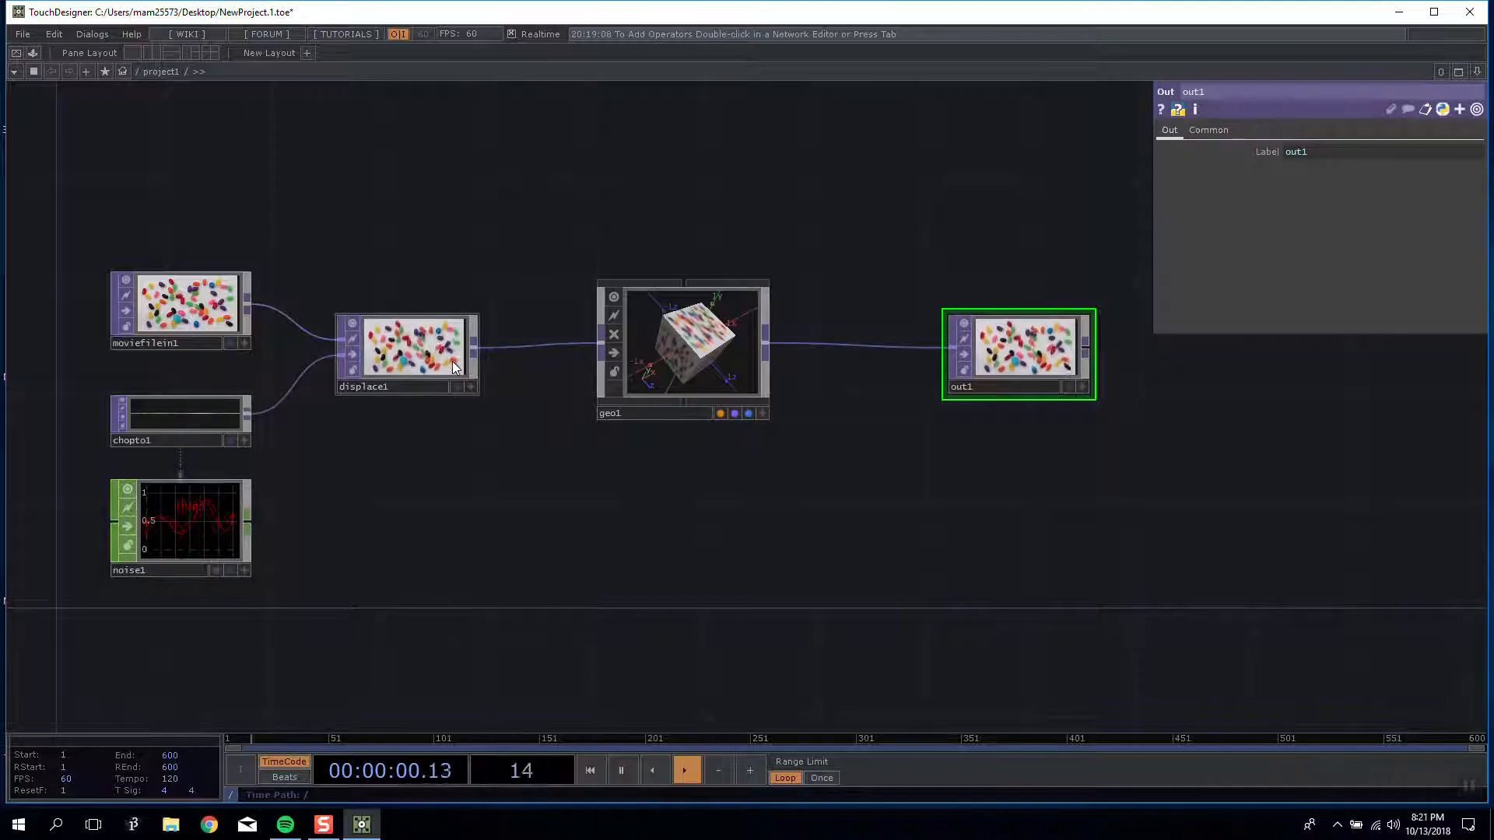
{"action": "mouse_move", "coordinate": [470, 245]}
{"action": "left_mouse_down"}
{"action": "mouse_move", "coordinate": [481, 274]}
{"action": "mouse_move", "coordinate": [489, 236]}
{"action": "mouse_move", "coordinate": [477, 256]}
{"action": "mouse_move", "coordinate": [491, 259]}
{"action": "left_mouse_up"}
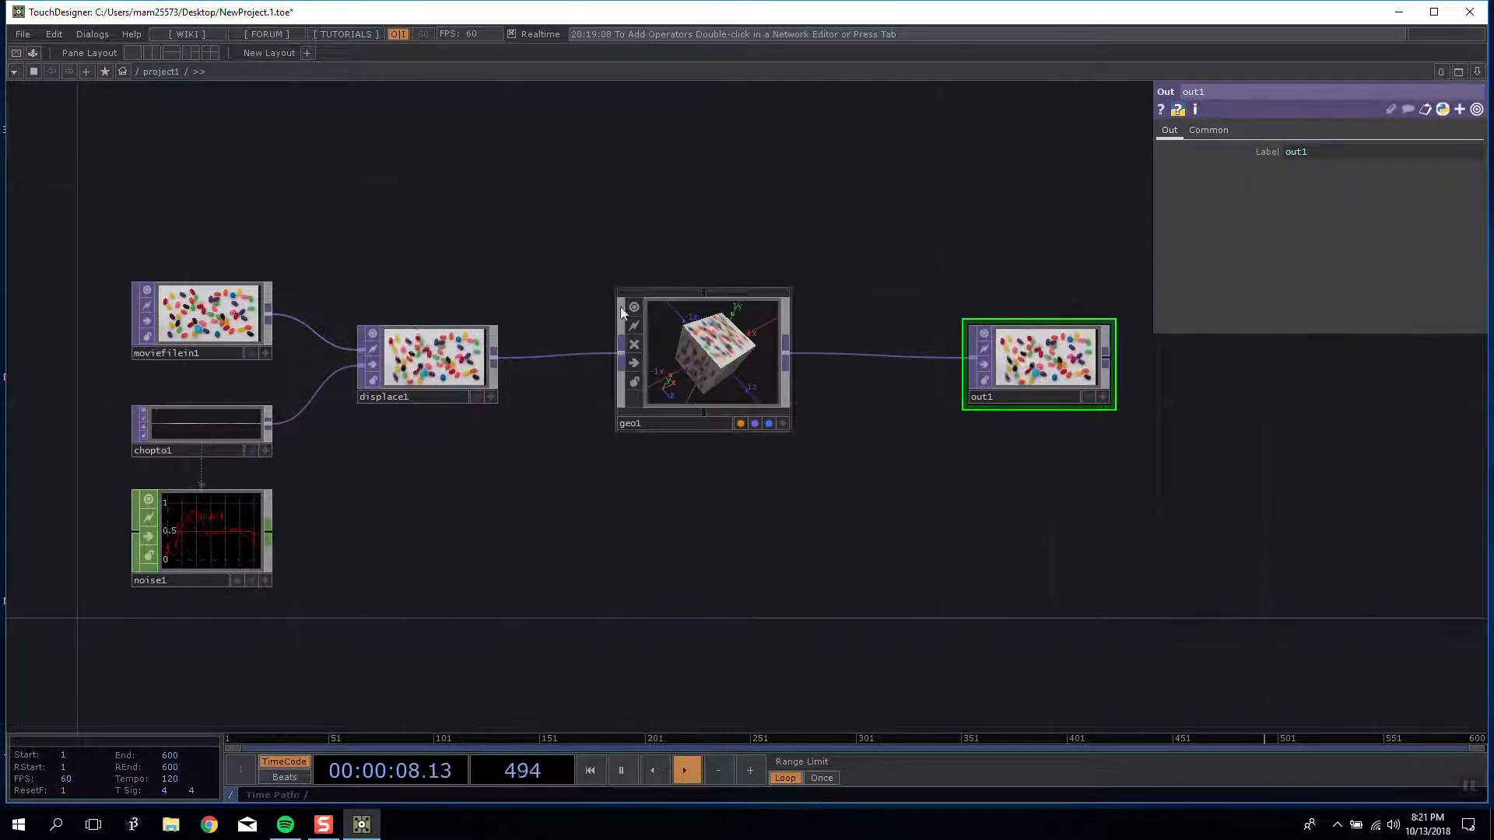
Step: Open the Performance Monitor, check its list of monitoring options and analyze a frame
{"action": "left_click", "coordinate": [92, 34]}
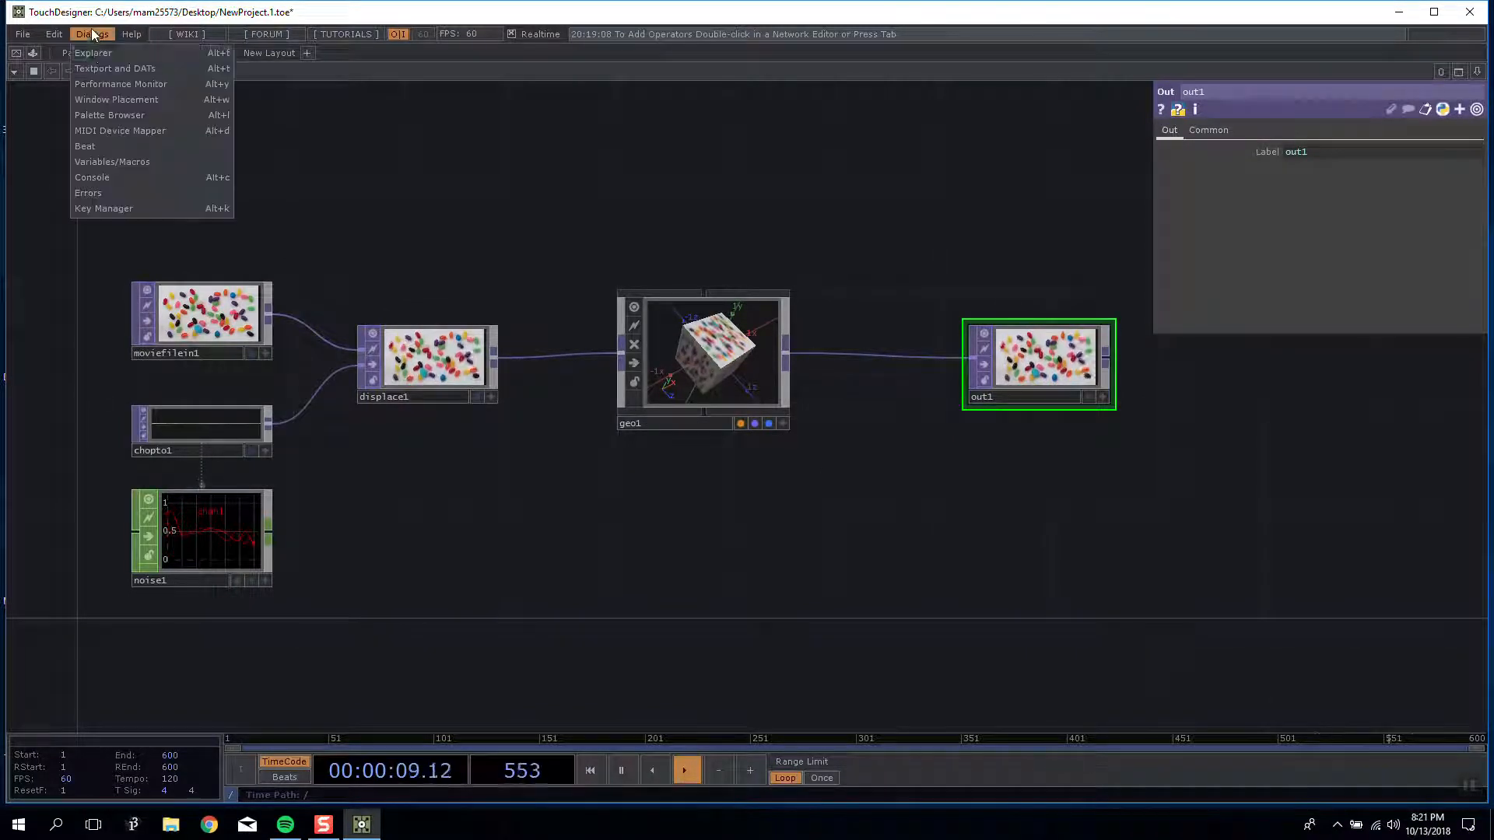
{"action": "left_click", "coordinate": [115, 83]}
{"action": "left_click_drag", "start_coordinate": [441, 108], "coordinate": [346, 86]}
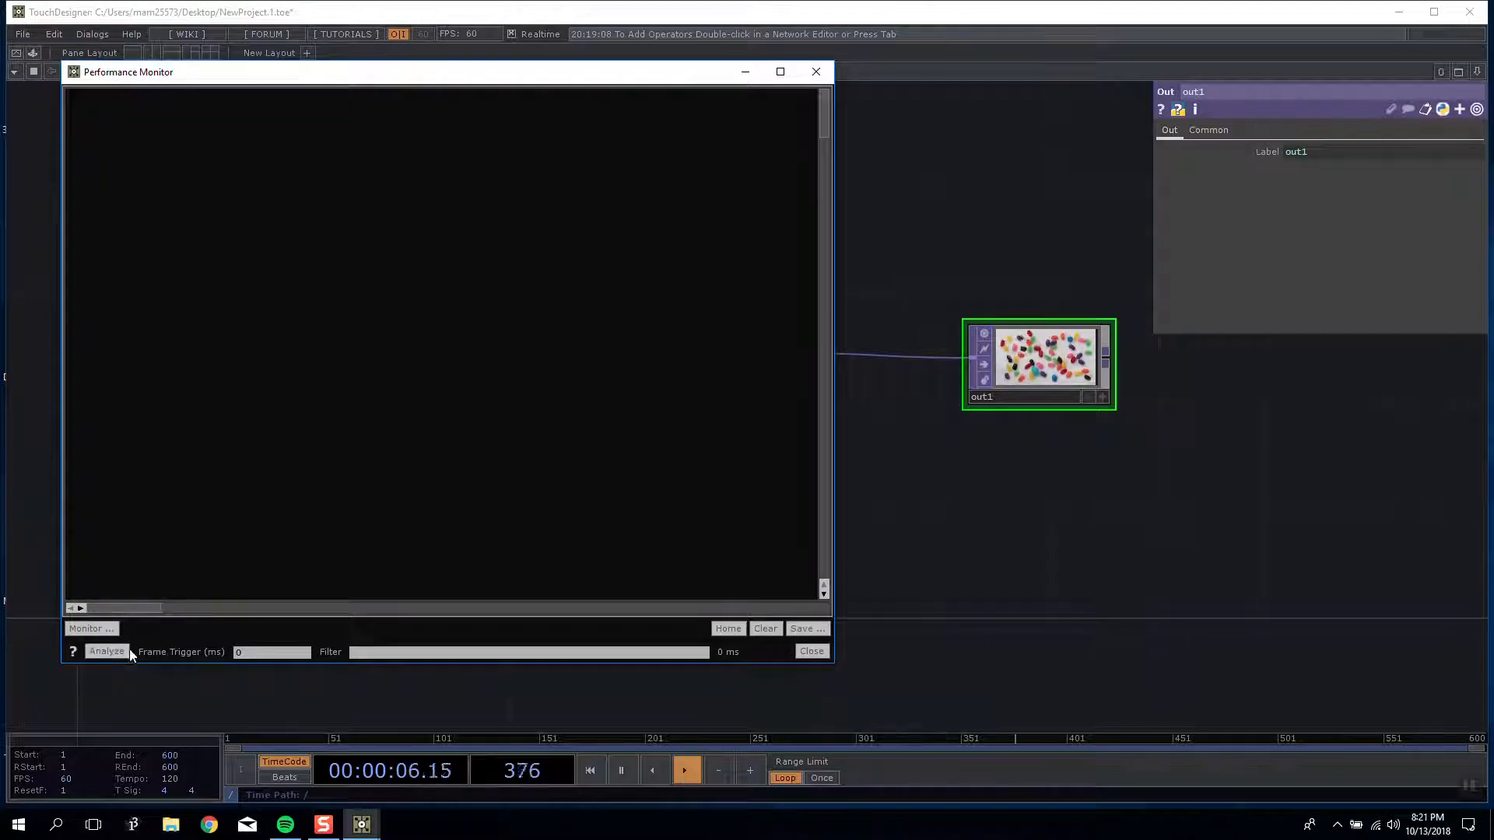
{"action": "left_click", "coordinate": [89, 629]}
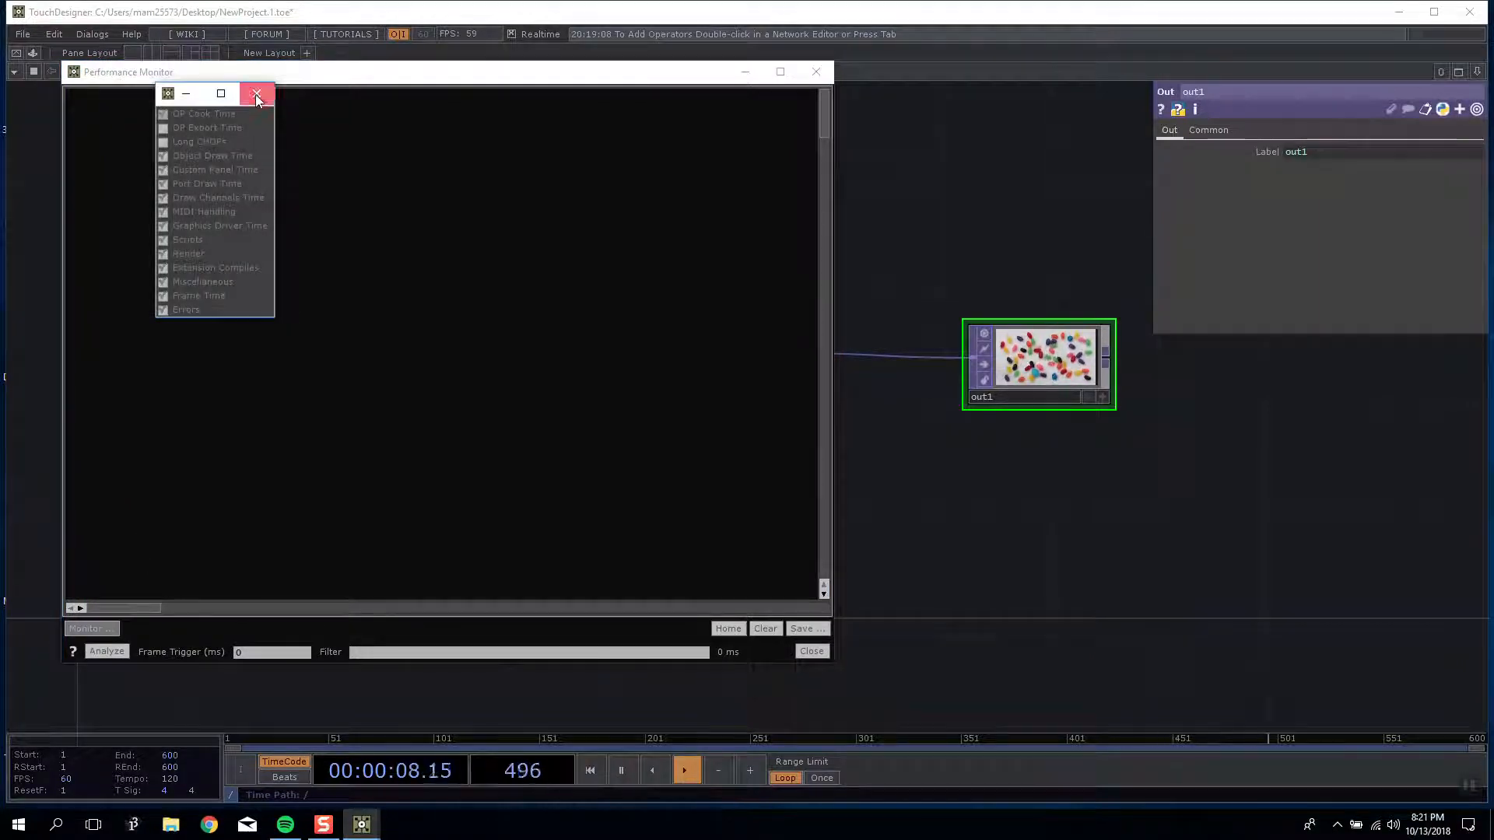
{"action": "left_click", "coordinate": [256, 95]}
{"action": "left_click", "coordinate": [104, 652]}
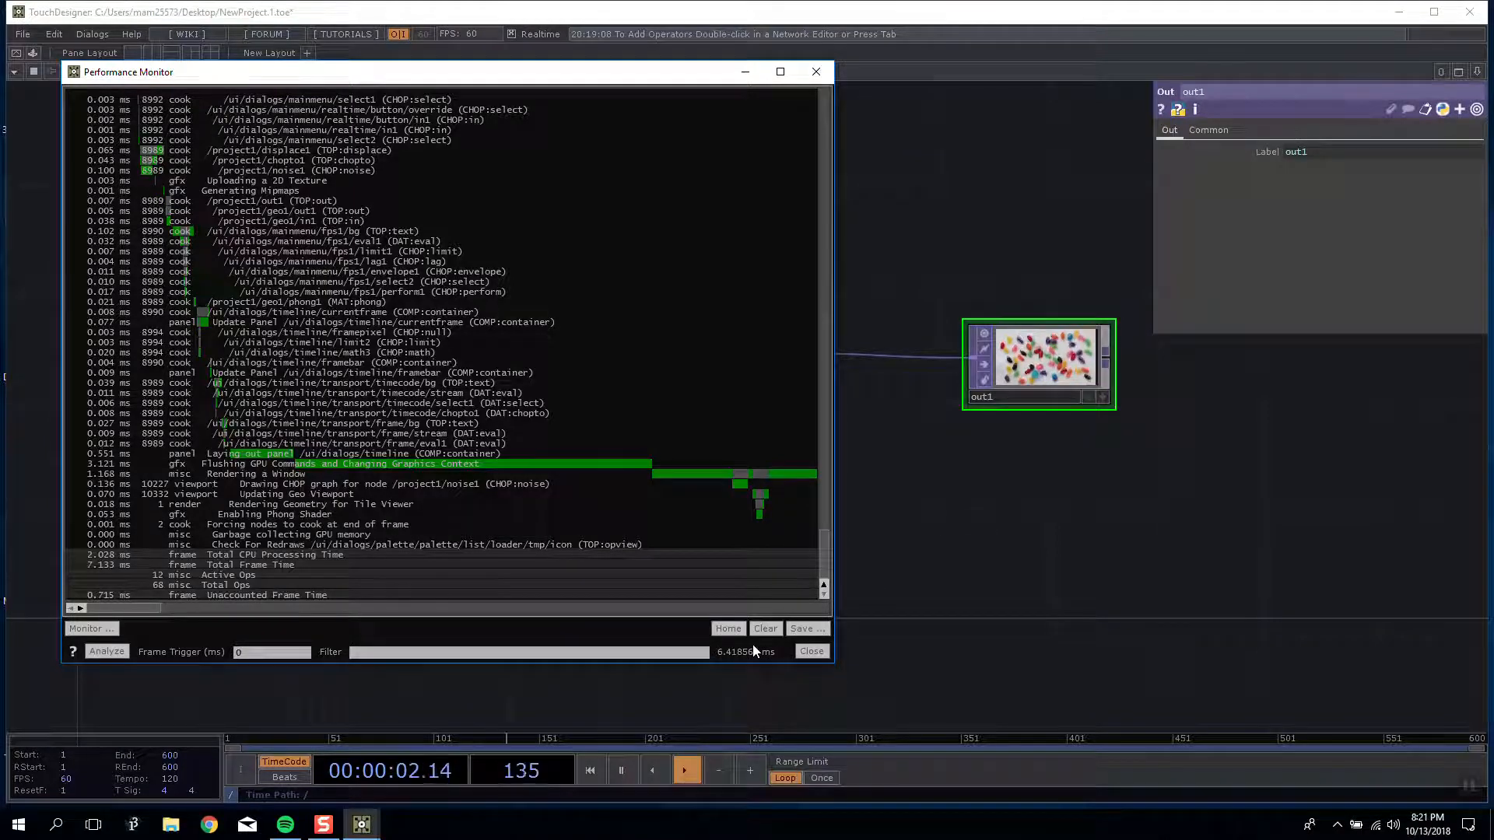
Step: Review the per-operator cook times in the Performance Monitor, close it and return to the network
{"action": "scroll", "coordinate": [740, 380], "scroll_direction": "up", "scroll_amount": 2}
{"action": "scroll", "coordinate": [542, 426], "scroll_direction": "down", "scroll_amount": 2}
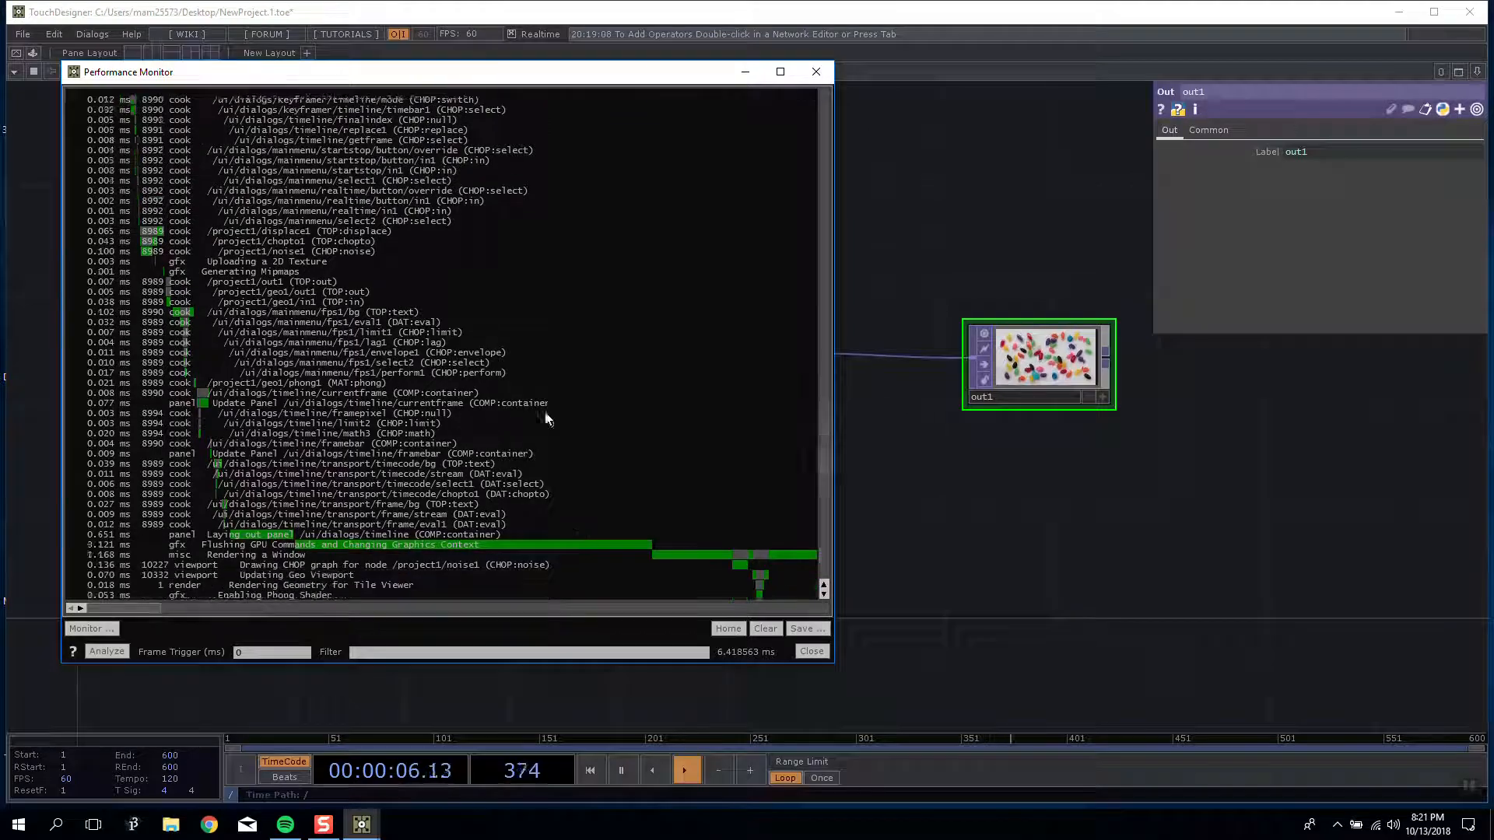
{"action": "left_click_drag", "start_coordinate": [491, 76], "coordinate": [764, 523]}
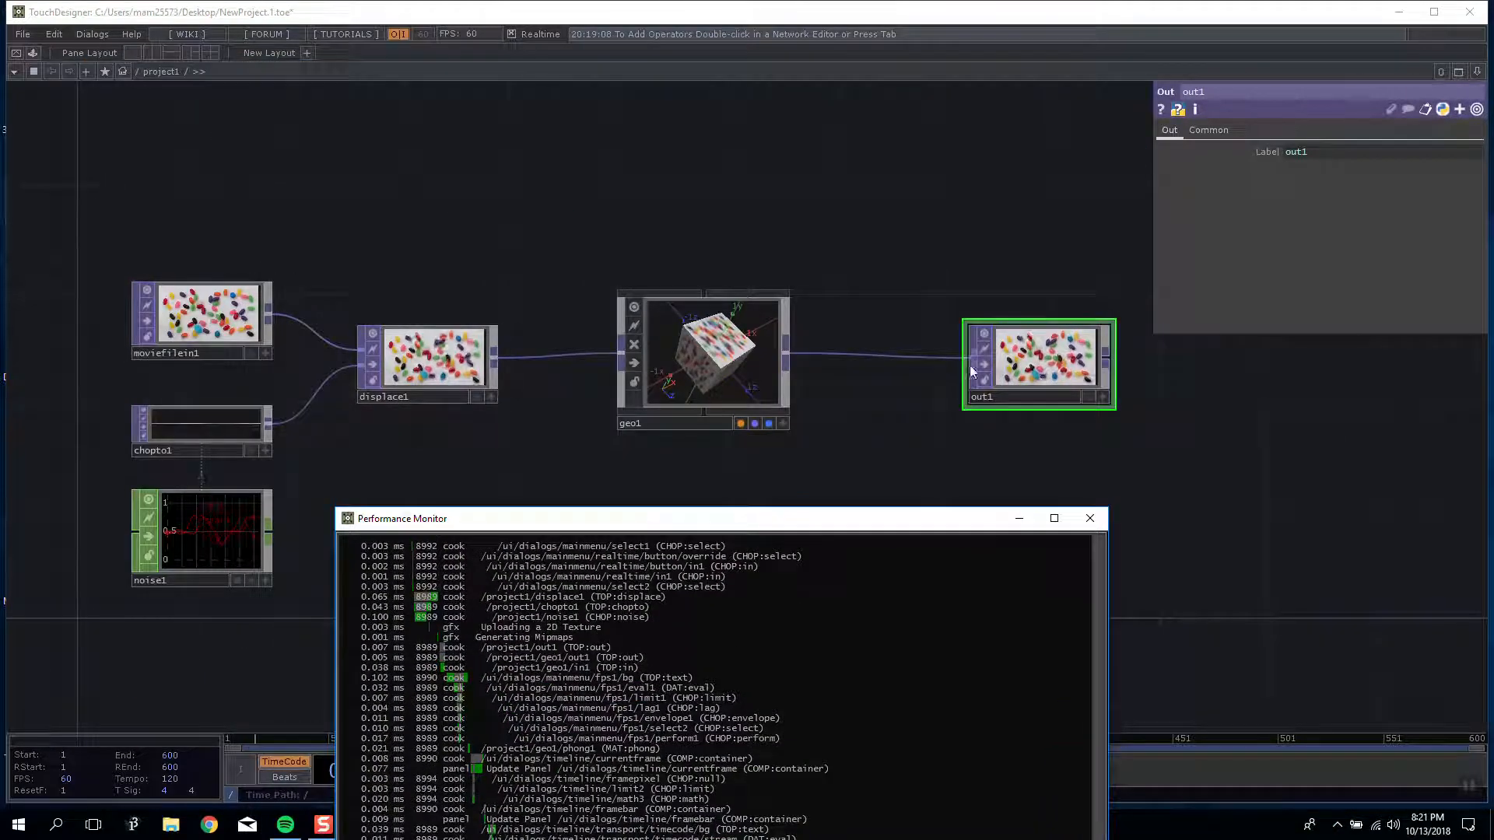
{"action": "left_click_drag", "start_coordinate": [698, 525], "coordinate": [600, 127]}
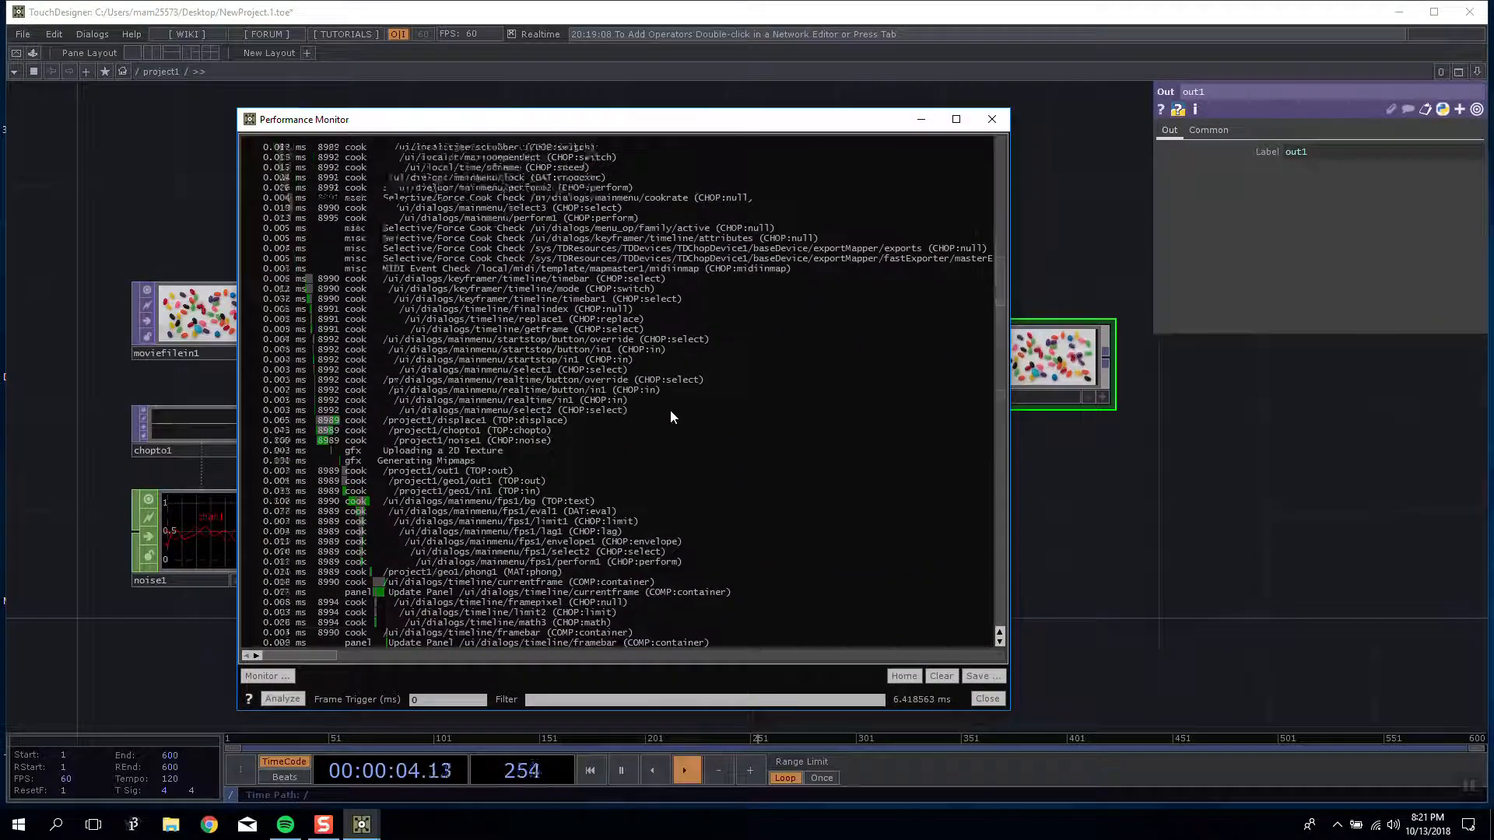
{"action": "scroll", "coordinate": [674, 418], "scroll_direction": "up", "scroll_amount": 4}
{"action": "scroll", "coordinate": [684, 363], "scroll_direction": "down", "scroll_amount": 10}
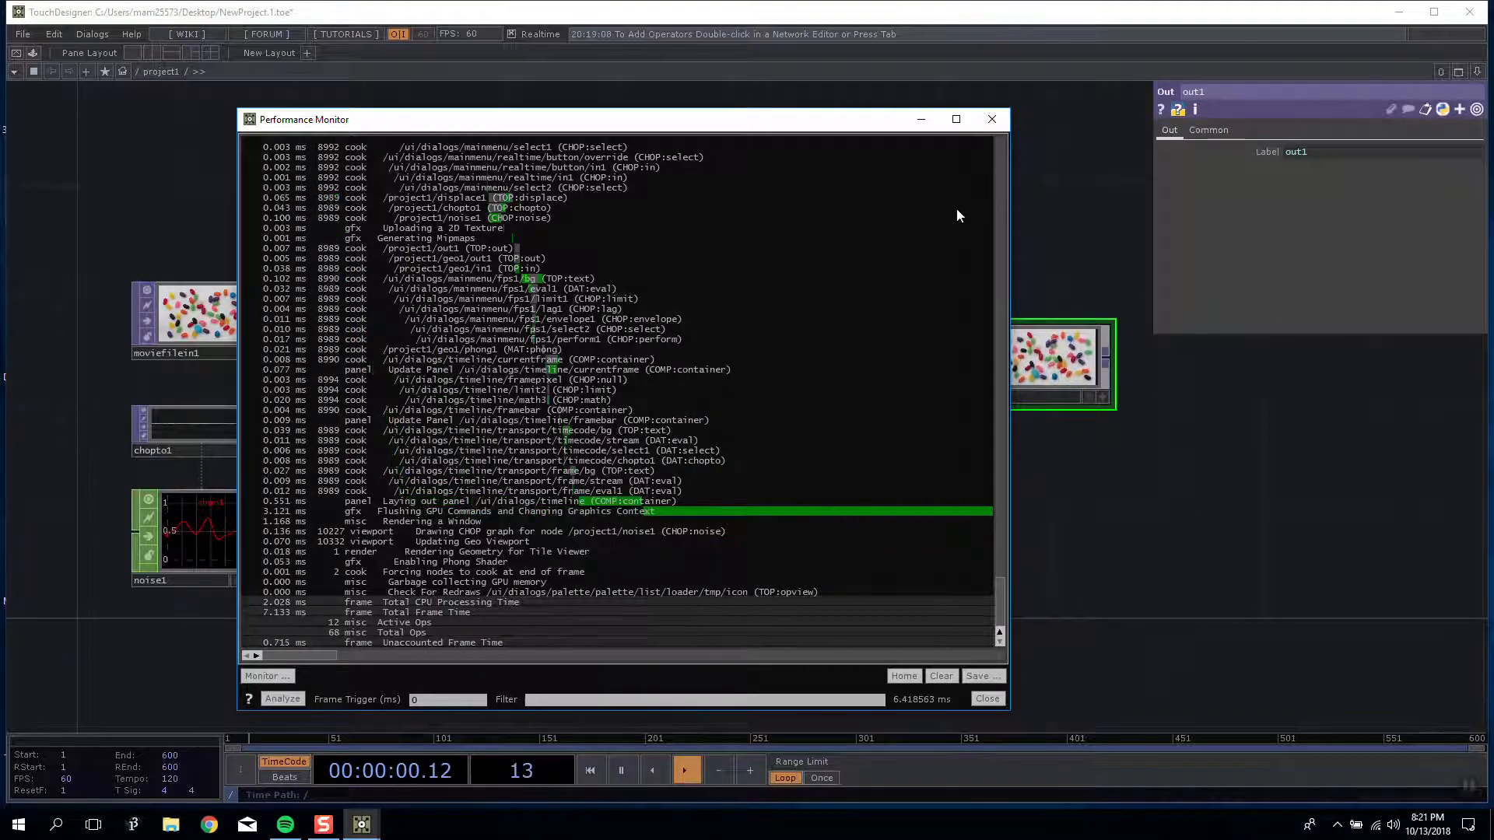
{"action": "left_click", "coordinate": [1002, 128]}
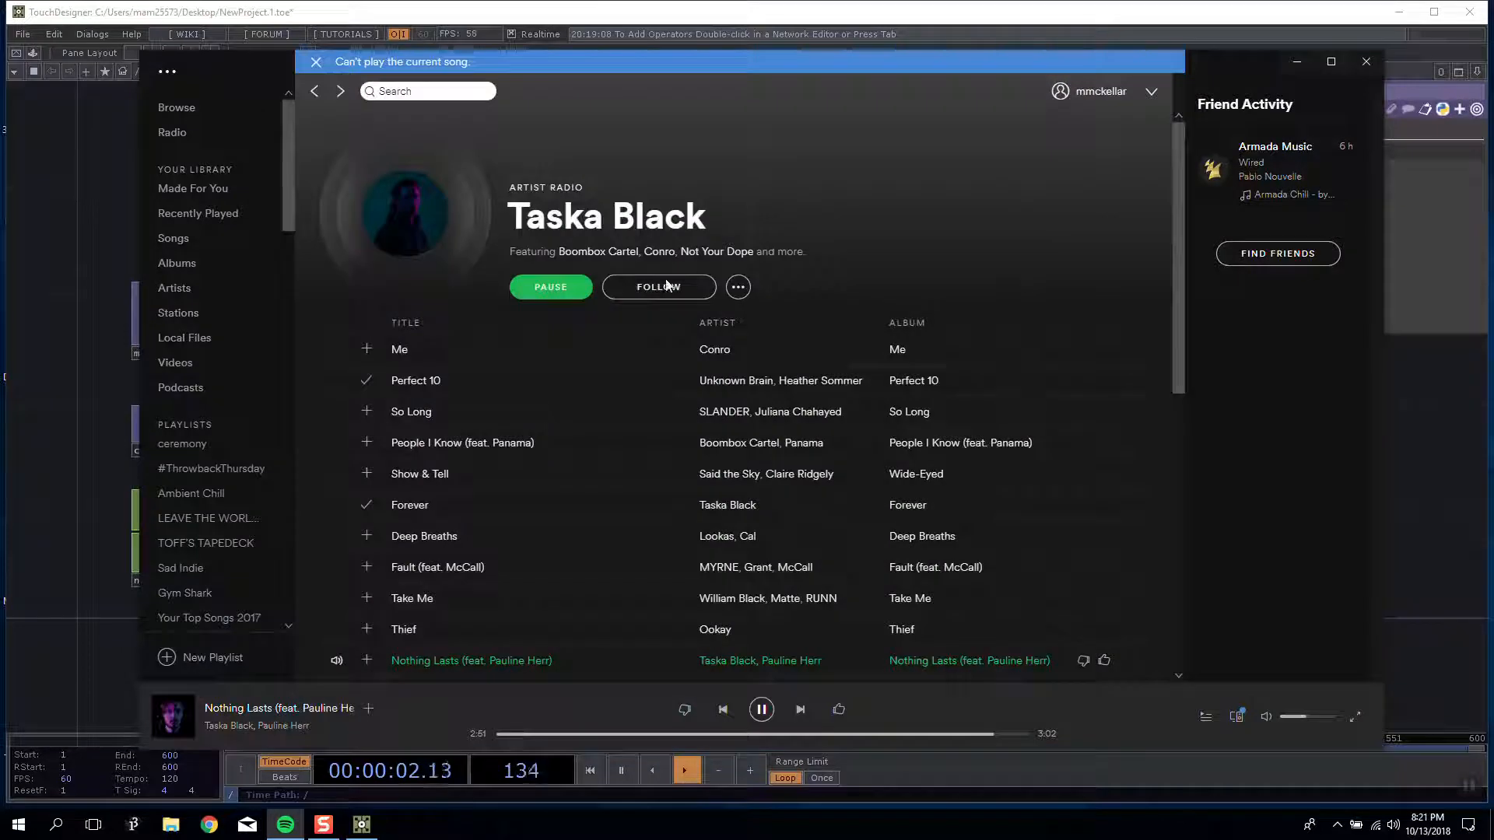
{"action": "left_click", "coordinate": [1476, 440]}
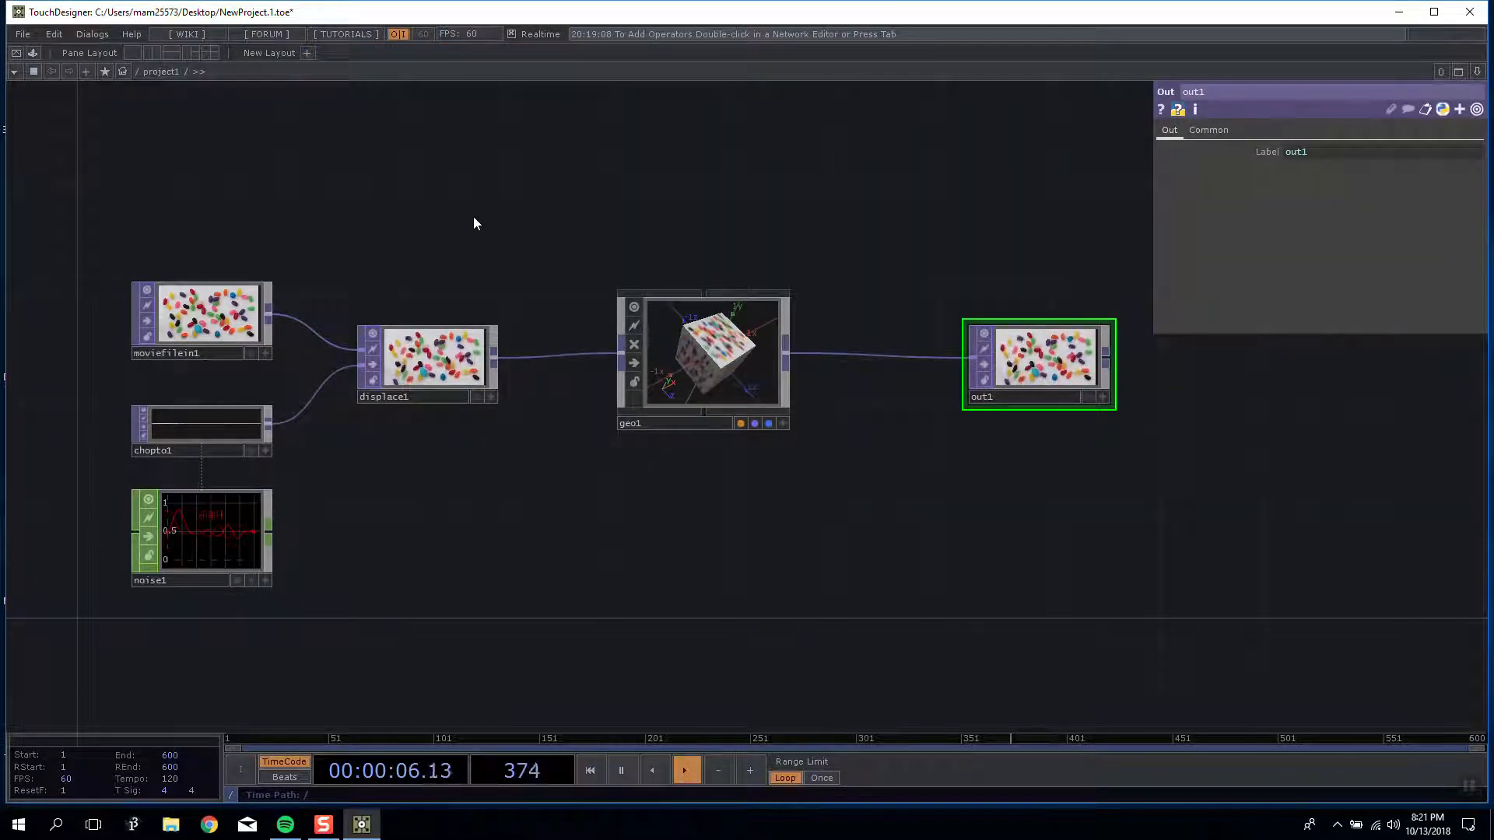
Step: Move out1 closer to geo1 in the network
{"action": "mouse_move", "coordinate": [1048, 335]}
{"action": "left_mouse_down"}
{"action": "mouse_move", "coordinate": [1021, 287]}
{"action": "mouse_move", "coordinate": [1021, 334]}
{"action": "left_mouse_up"}
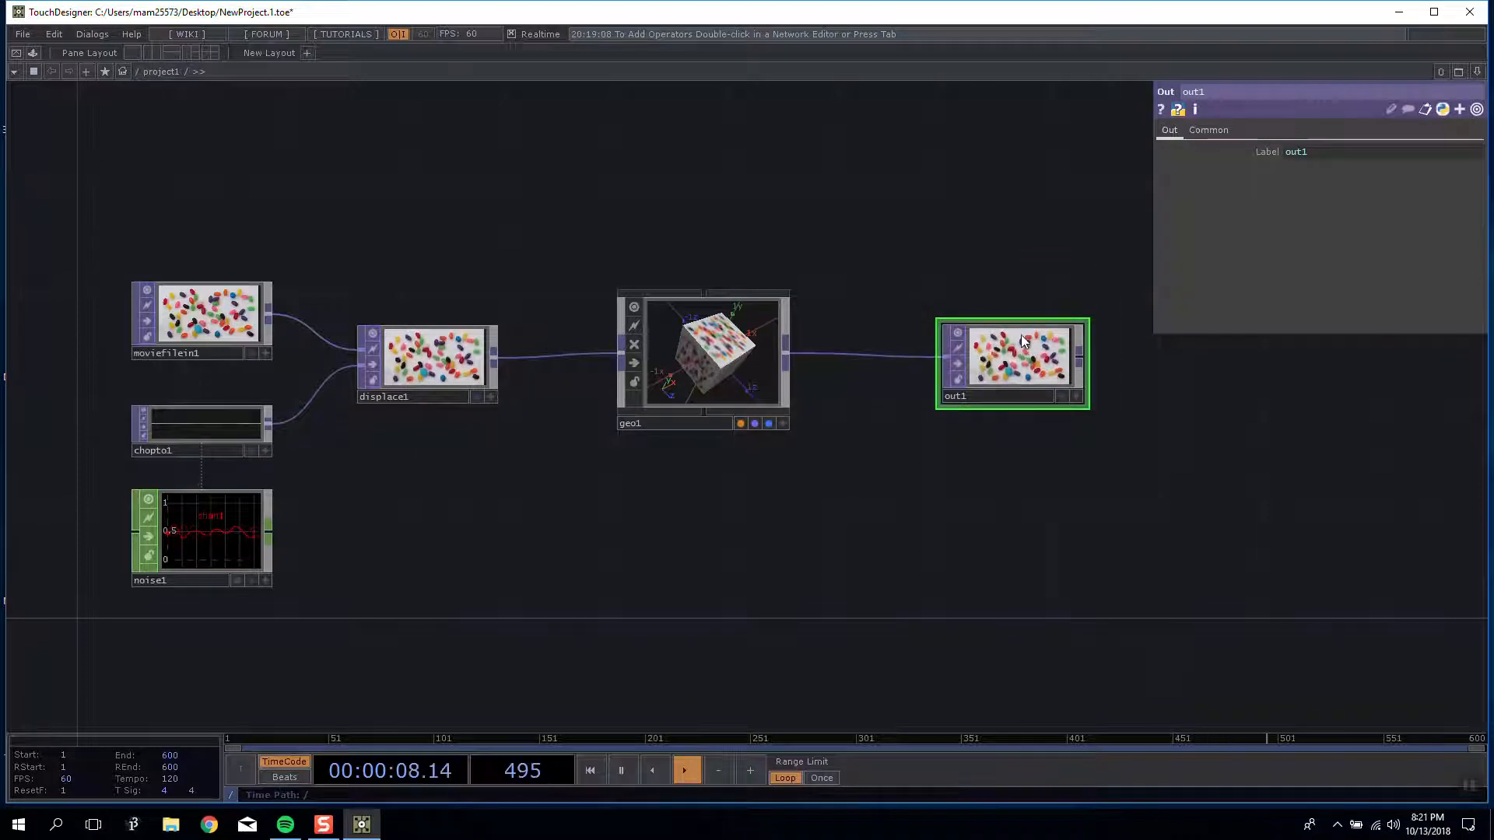
{"action": "left_click_drag", "start_coordinate": [906, 227], "coordinate": [757, 248]}
{"action": "right_click_drag", "start_coordinate": [760, 267], "coordinate": [1002, 458]}
{"action": "left_click_drag", "start_coordinate": [841, 293], "coordinate": [1033, 290]}
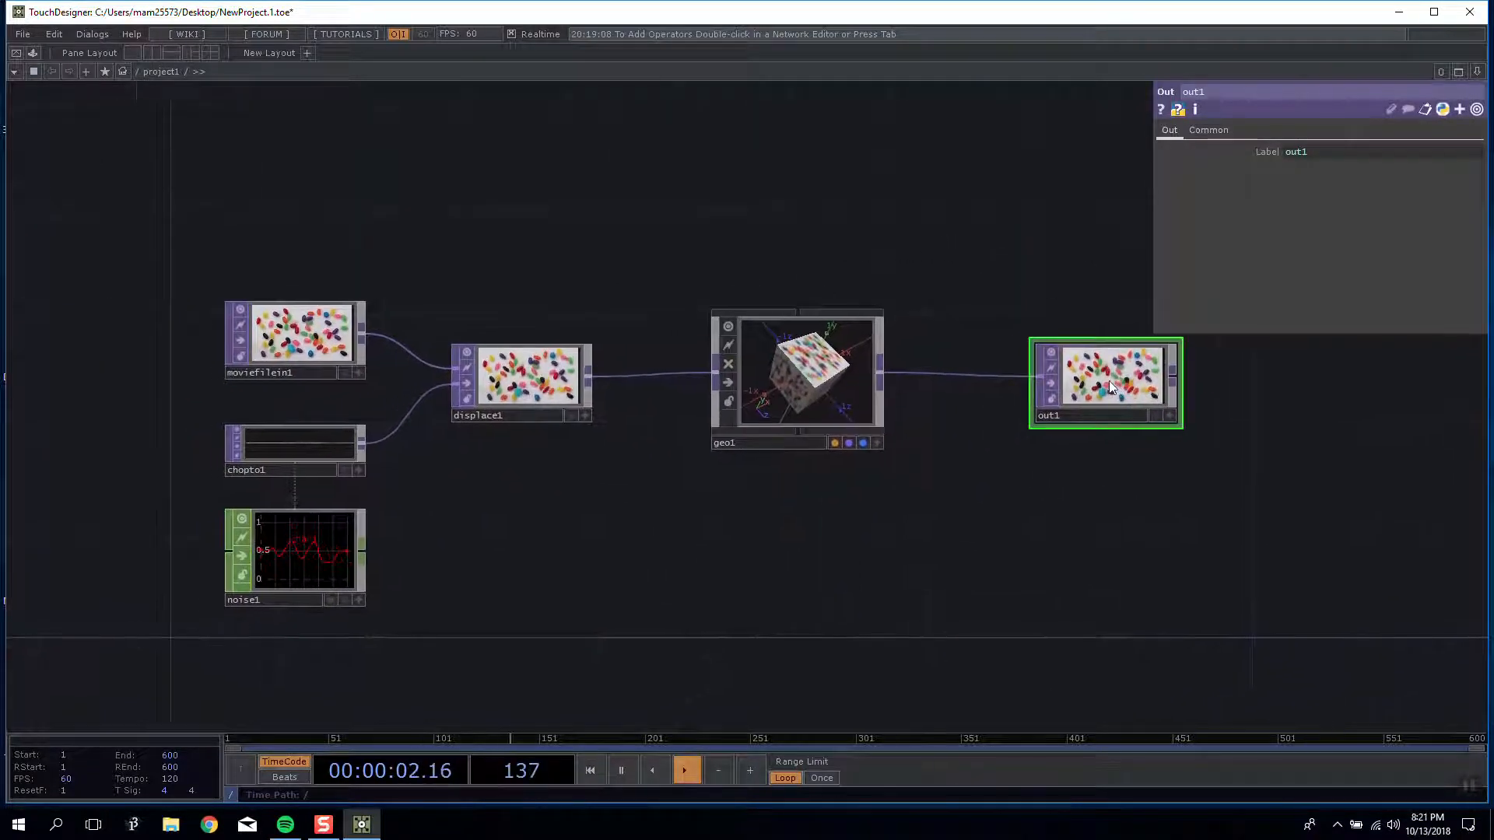
{"action": "left_click_drag", "start_coordinate": [1111, 381], "coordinate": [1056, 381]}
{"action": "left_click_drag", "start_coordinate": [911, 261], "coordinate": [900, 258]}
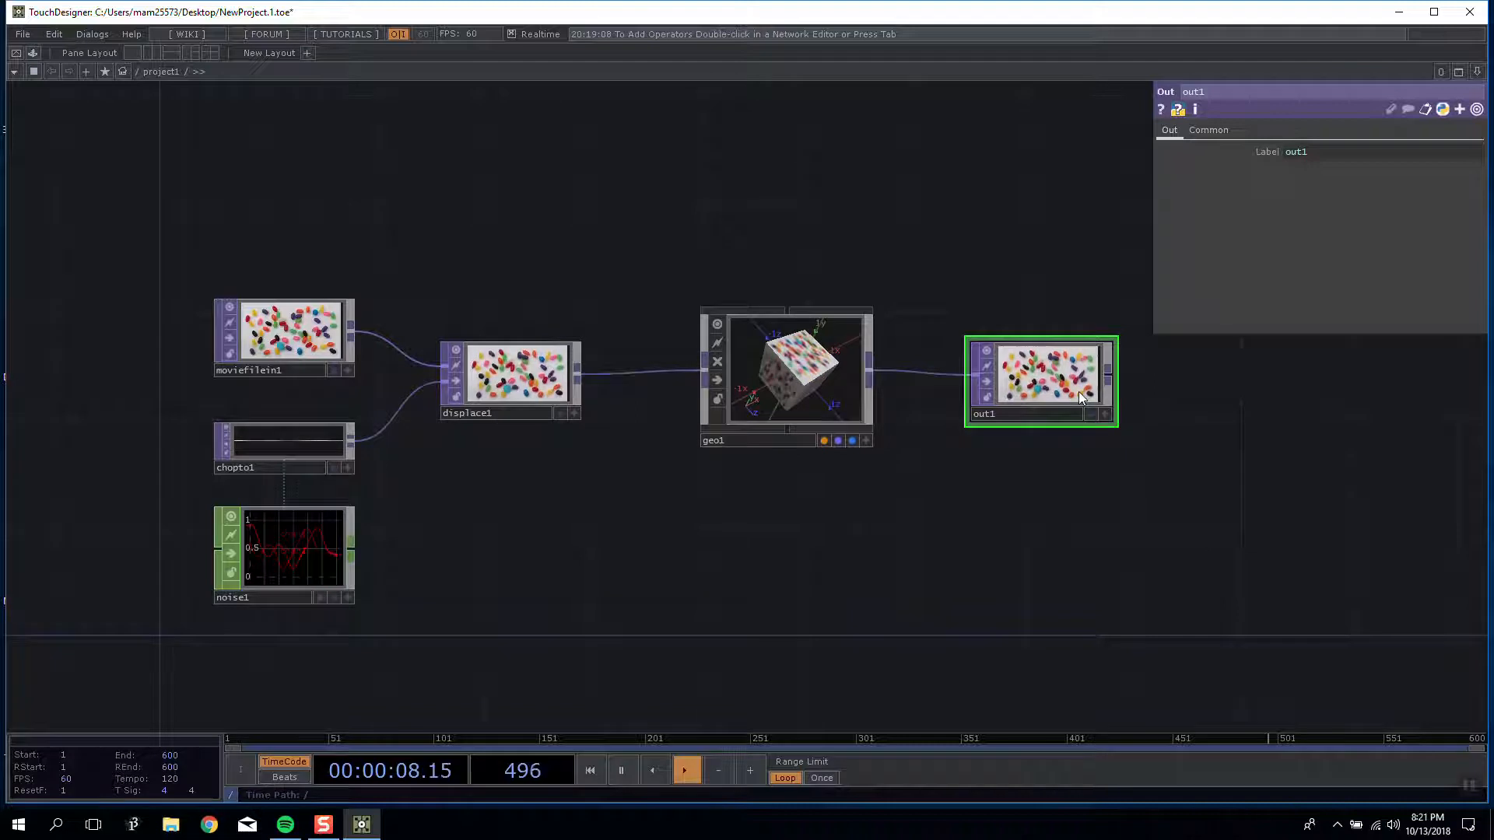
{"action": "left_click_drag", "start_coordinate": [1039, 325], "coordinate": [974, 305]}
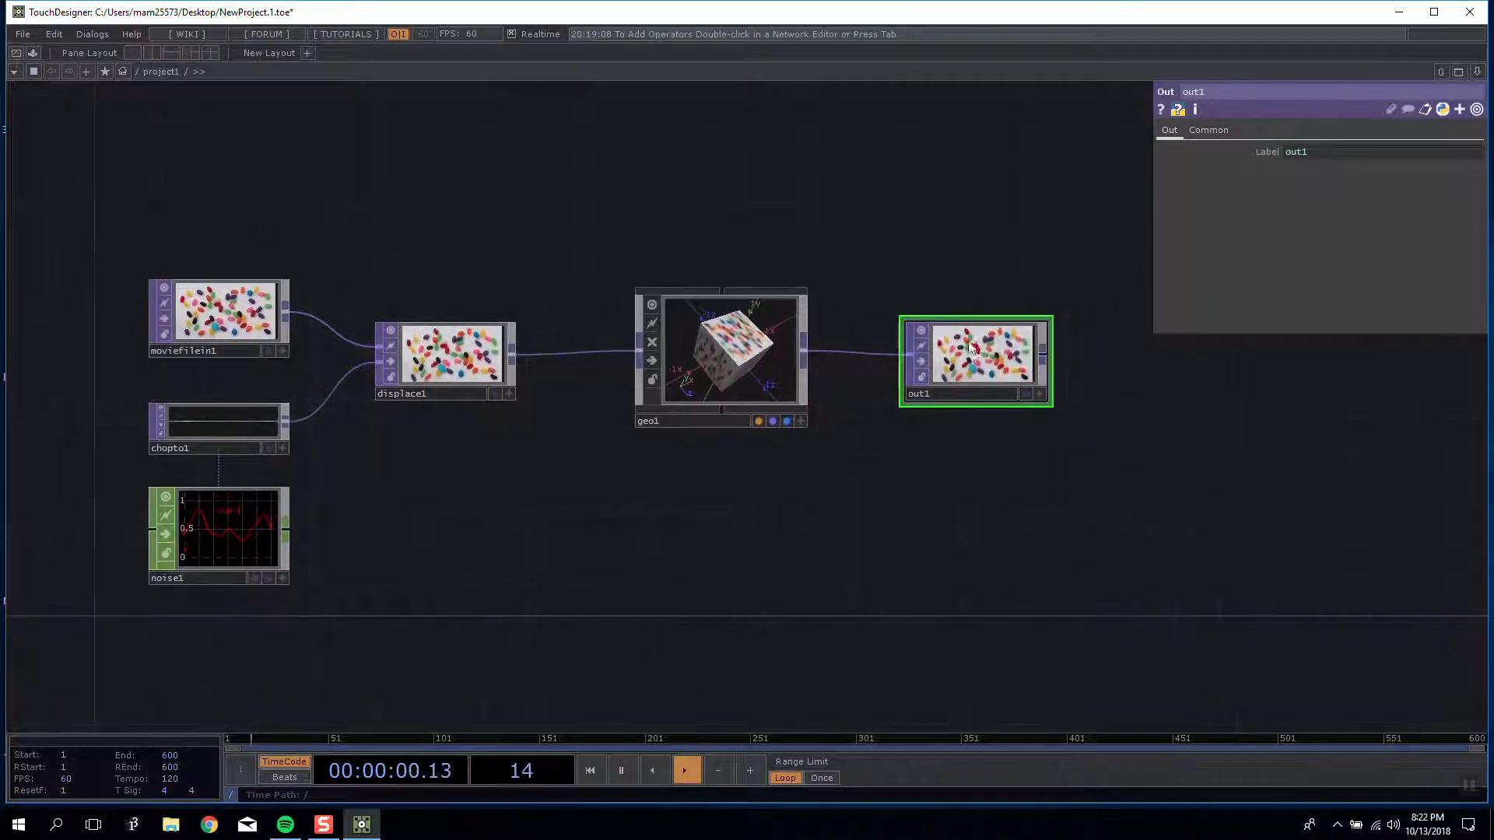
Step: Inspect the parameters of geo1, displace1, moviefilein1 and chopto1 in turn, following the chain backwards
{"action": "left_click", "coordinate": [747, 339]}
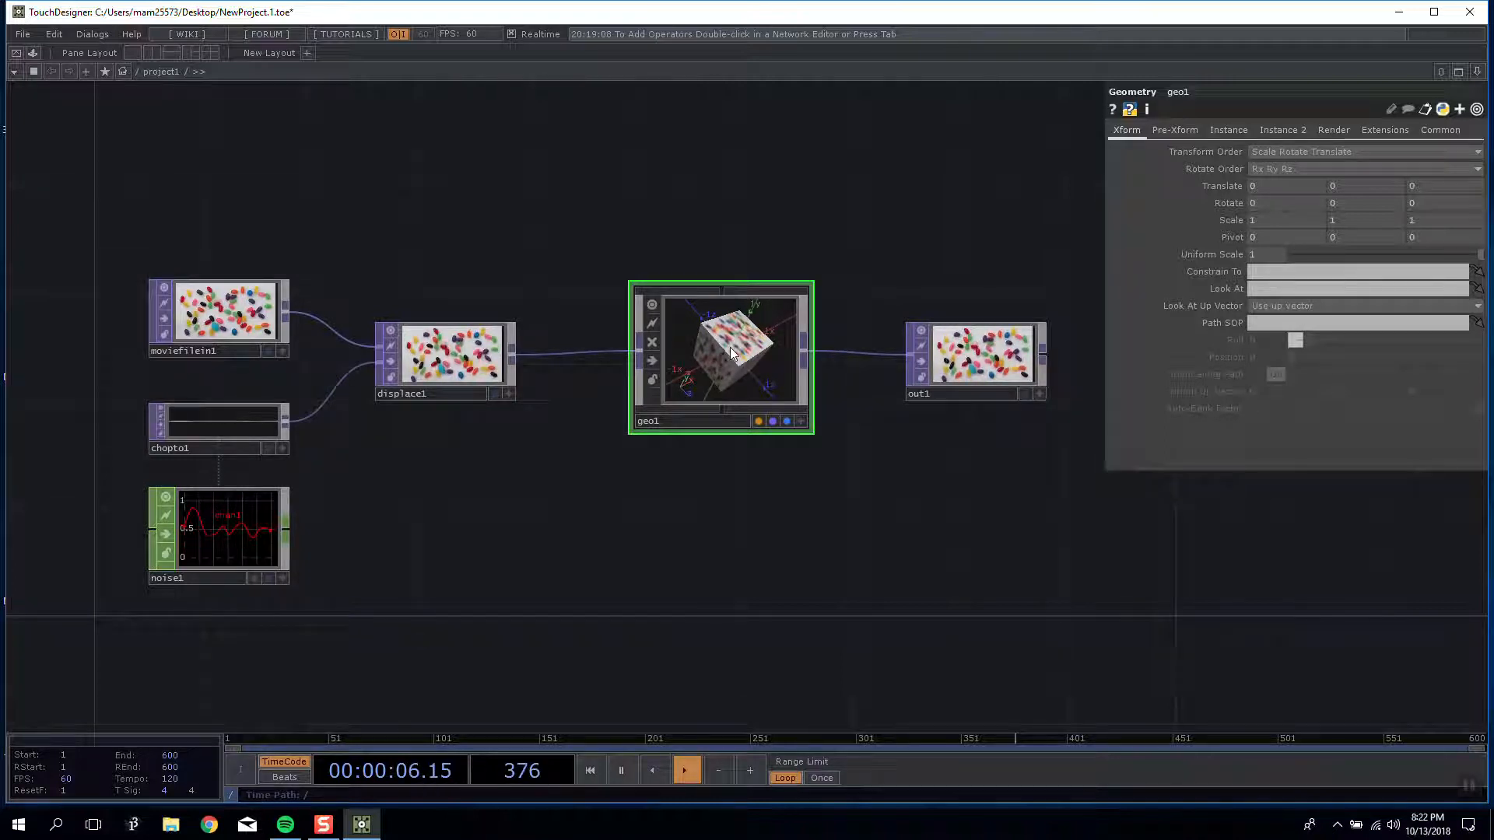
{"action": "left_click", "coordinate": [446, 348]}
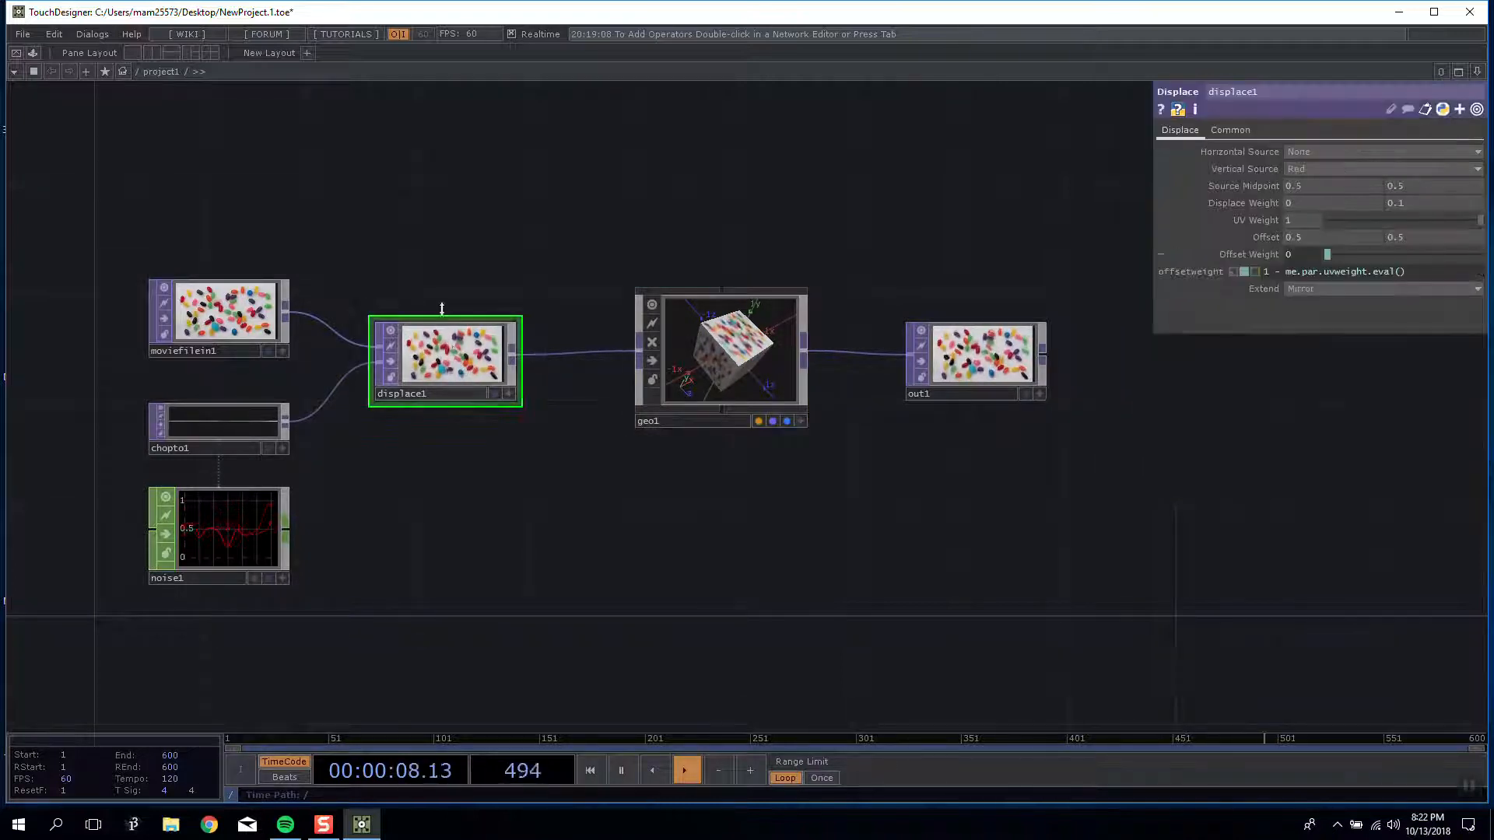
{"action": "middle_click_drag", "start_coordinate": [446, 348], "coordinate": [599, 367]}
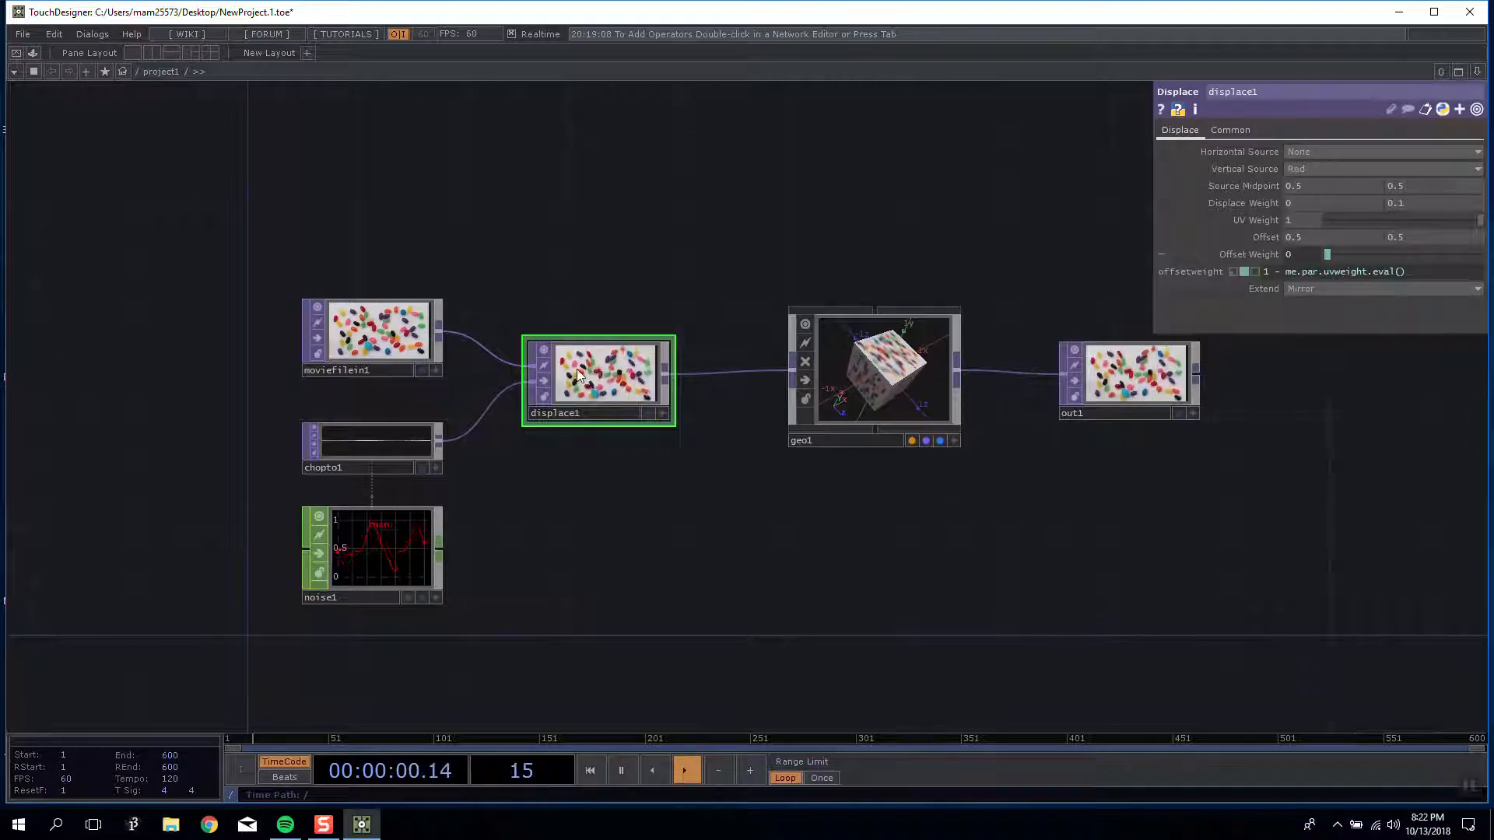
{"action": "left_click", "coordinate": [399, 321]}
{"action": "left_click", "coordinate": [377, 446]}
Step: Look more closely at the source nodes and show the parameters of noise1
{"action": "middle_click_drag", "start_coordinate": [534, 502], "coordinate": [535, 499]}
{"action": "left_click_drag", "start_coordinate": [535, 499], "coordinate": [536, 449]}
{"action": "scroll", "coordinate": [350, 408], "scroll_direction": "up", "scroll_amount": 5}
{"action": "scroll", "coordinate": [350, 408], "scroll_direction": "down", "scroll_amount": 3}
{"action": "left_click_drag", "start_coordinate": [640, 469], "coordinate": [583, 406]}
{"action": "left_click", "coordinate": [386, 486]}
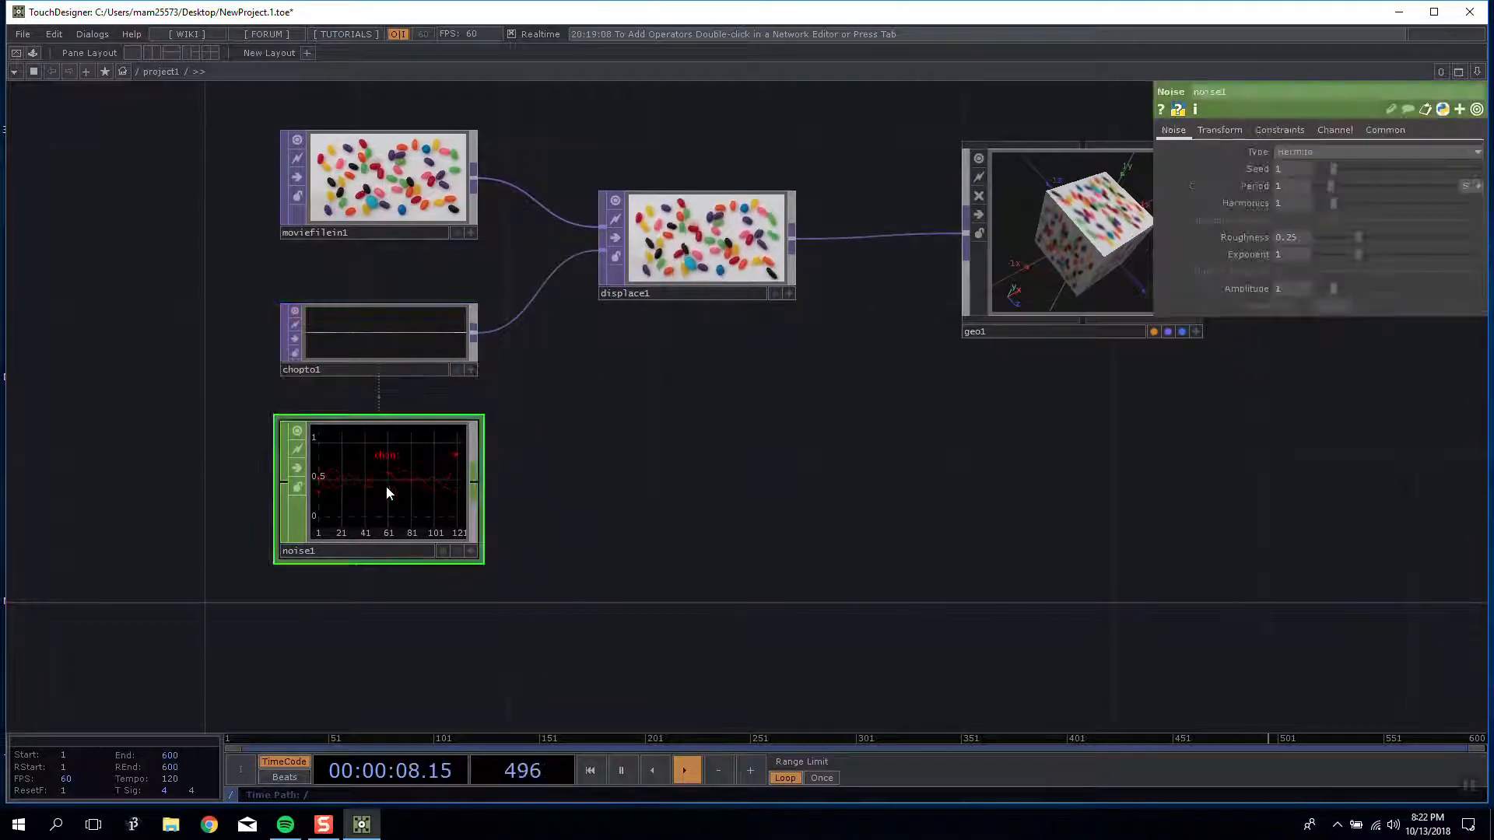
{"action": "left_click_drag", "start_coordinate": [680, 444], "coordinate": [524, 445]}
{"action": "scroll", "coordinate": [524, 445], "scroll_direction": "down", "scroll_amount": 2}
{"action": "left_click_drag", "start_coordinate": [663, 444], "coordinate": [607, 451]}
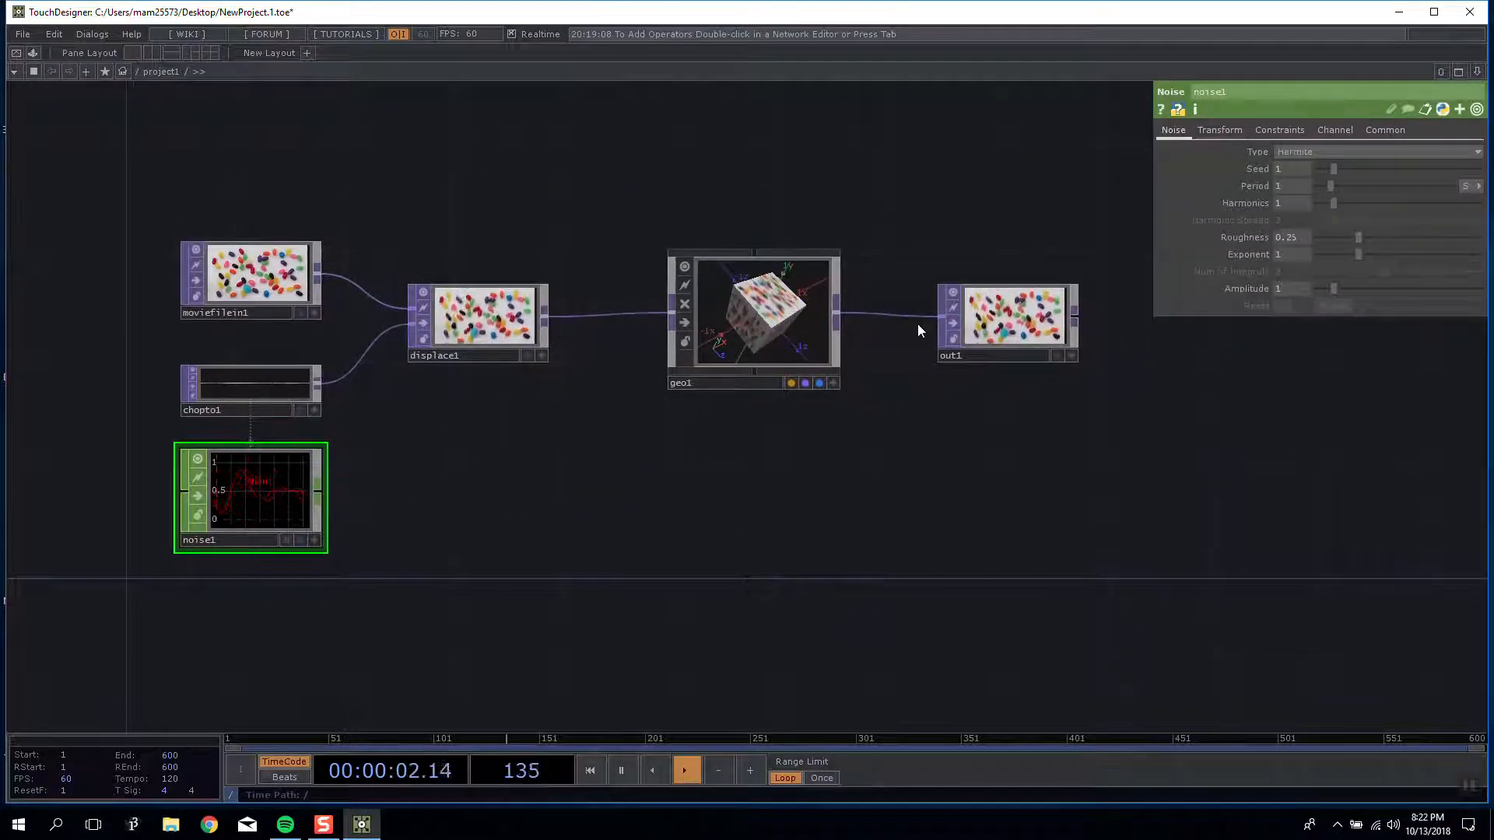
Step: Shift out1 slightly away from geo1 and select it to show its parameters
{"action": "left_click_drag", "start_coordinate": [1018, 328], "coordinate": [1045, 327]}
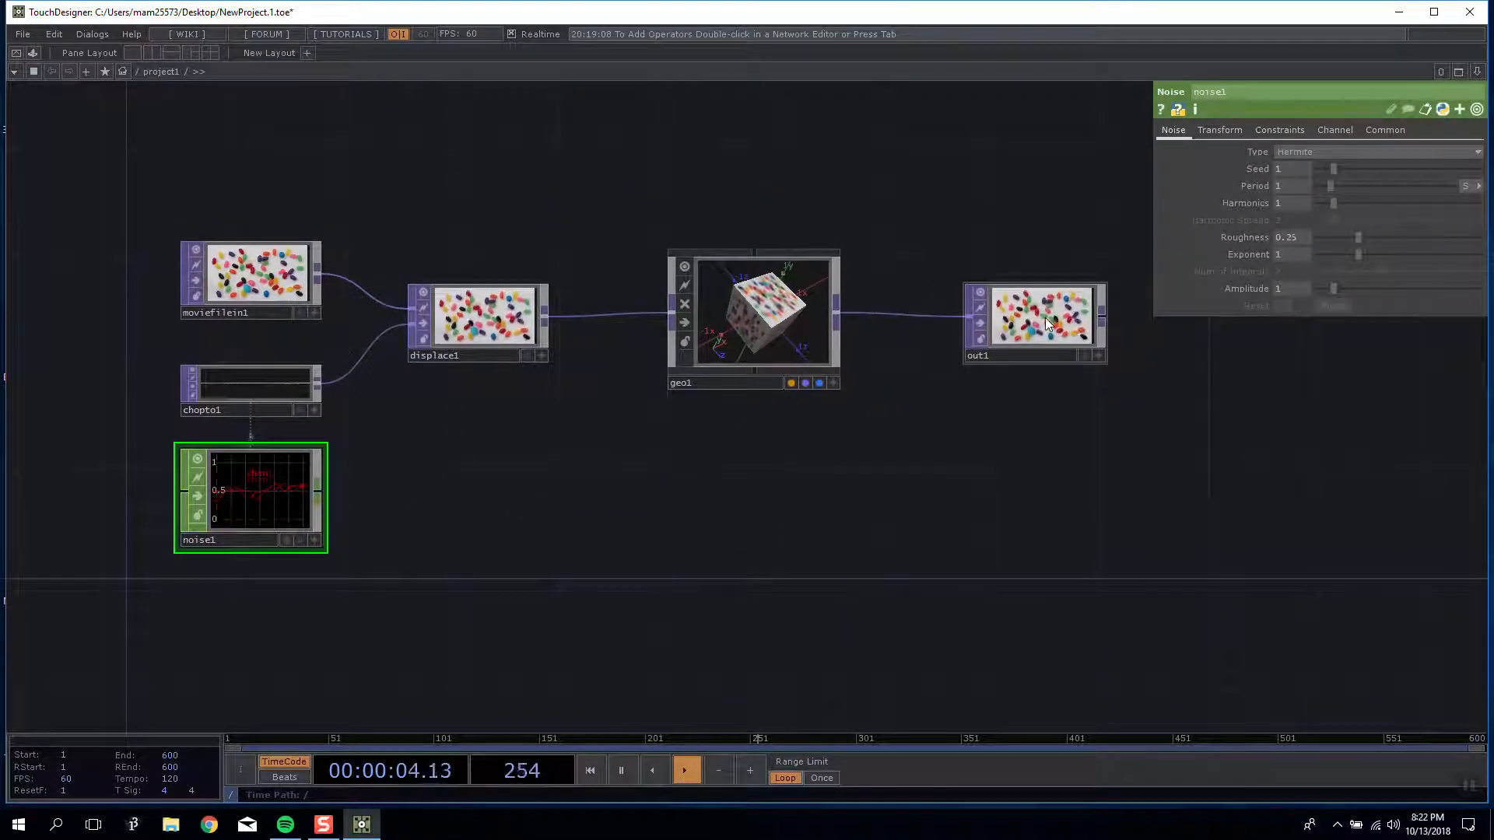
{"action": "left_click", "coordinate": [1073, 324]}
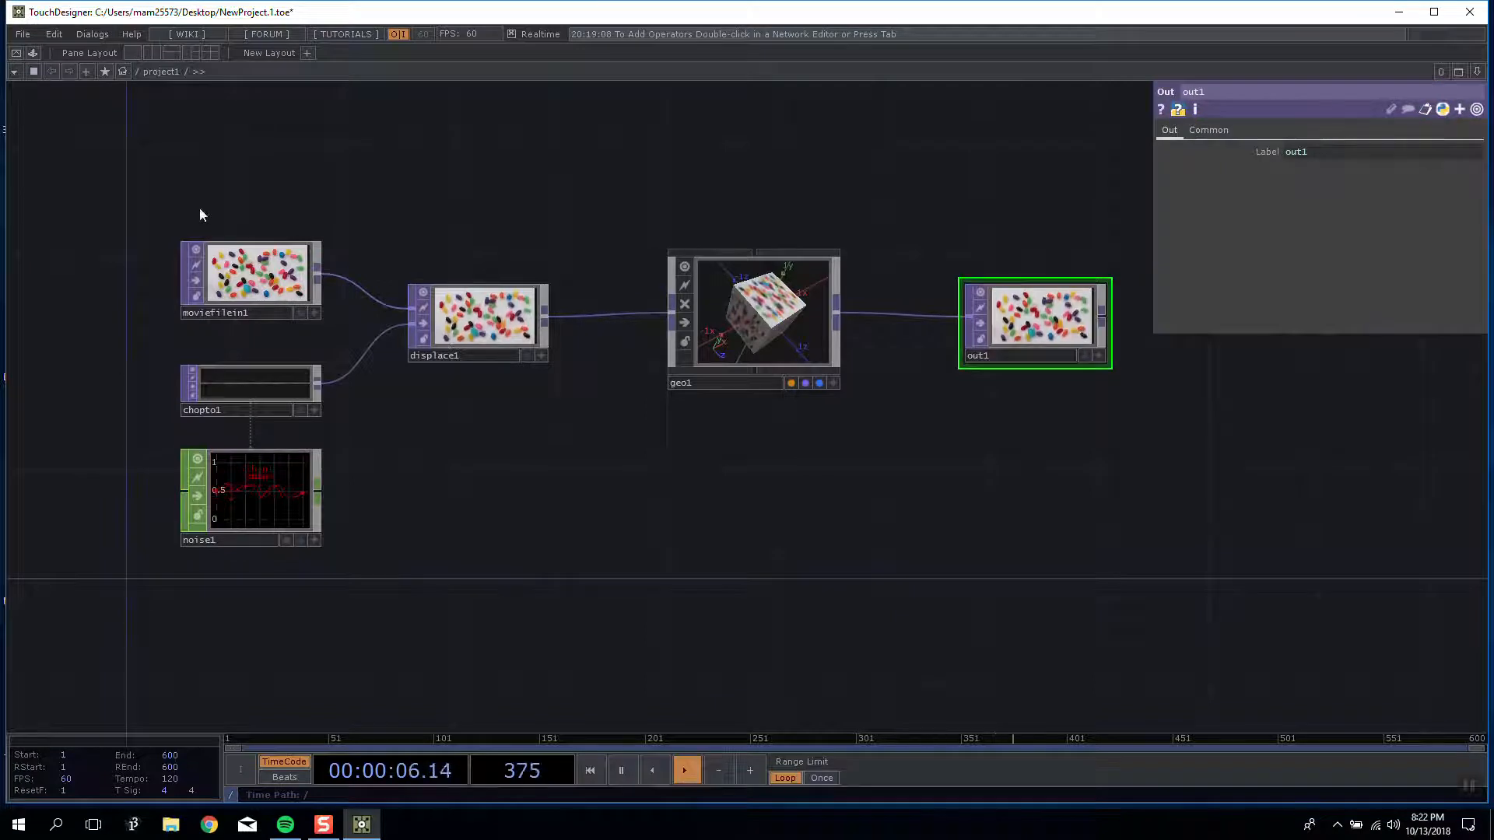
Step: Add a second Movie File In TOP below displace1, next to noise1
{"action": "double_click", "coordinate": [399, 461]}
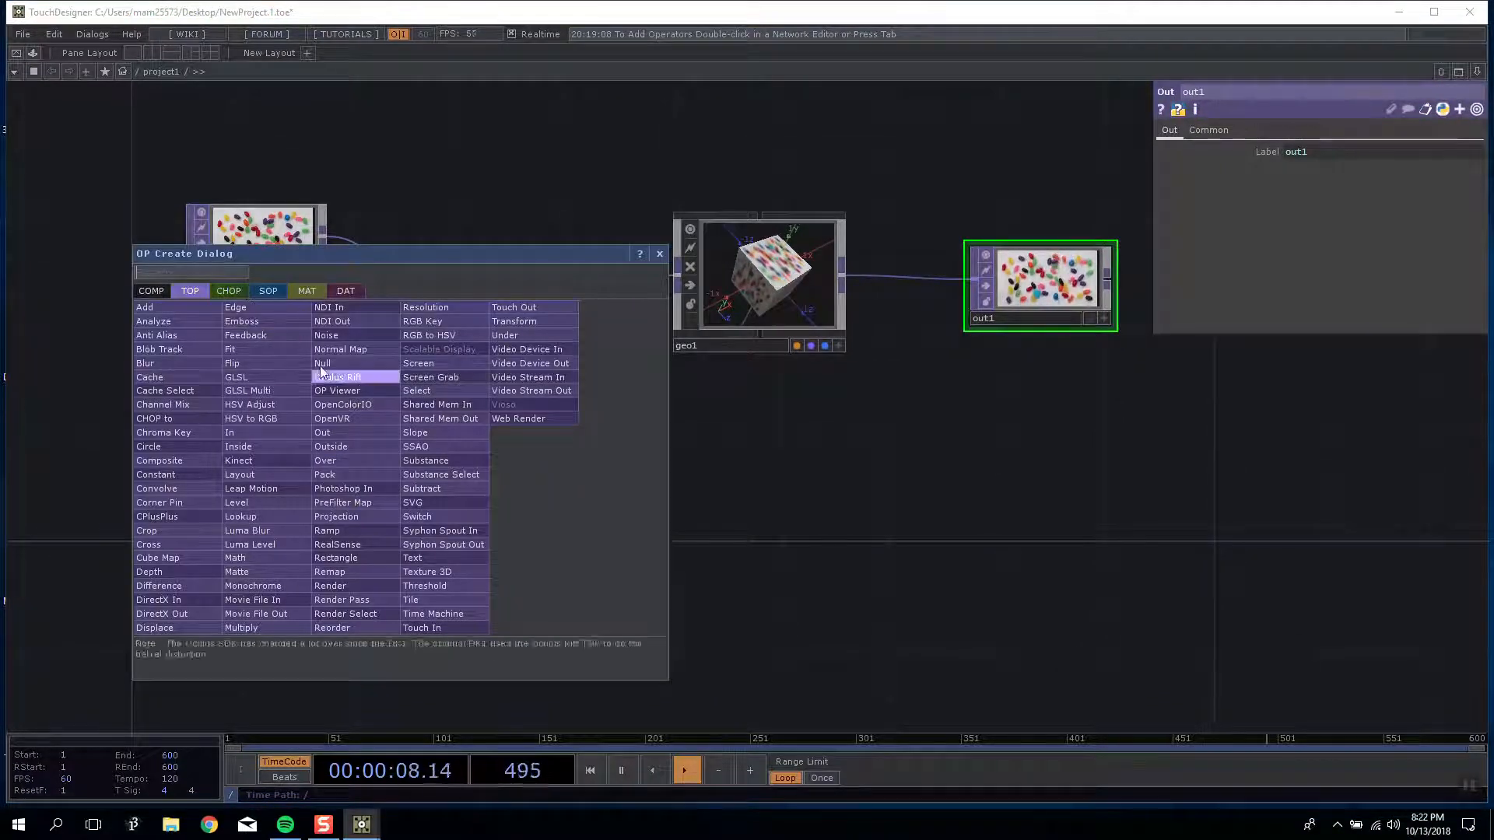
{"action": "left_click", "coordinate": [269, 600]}
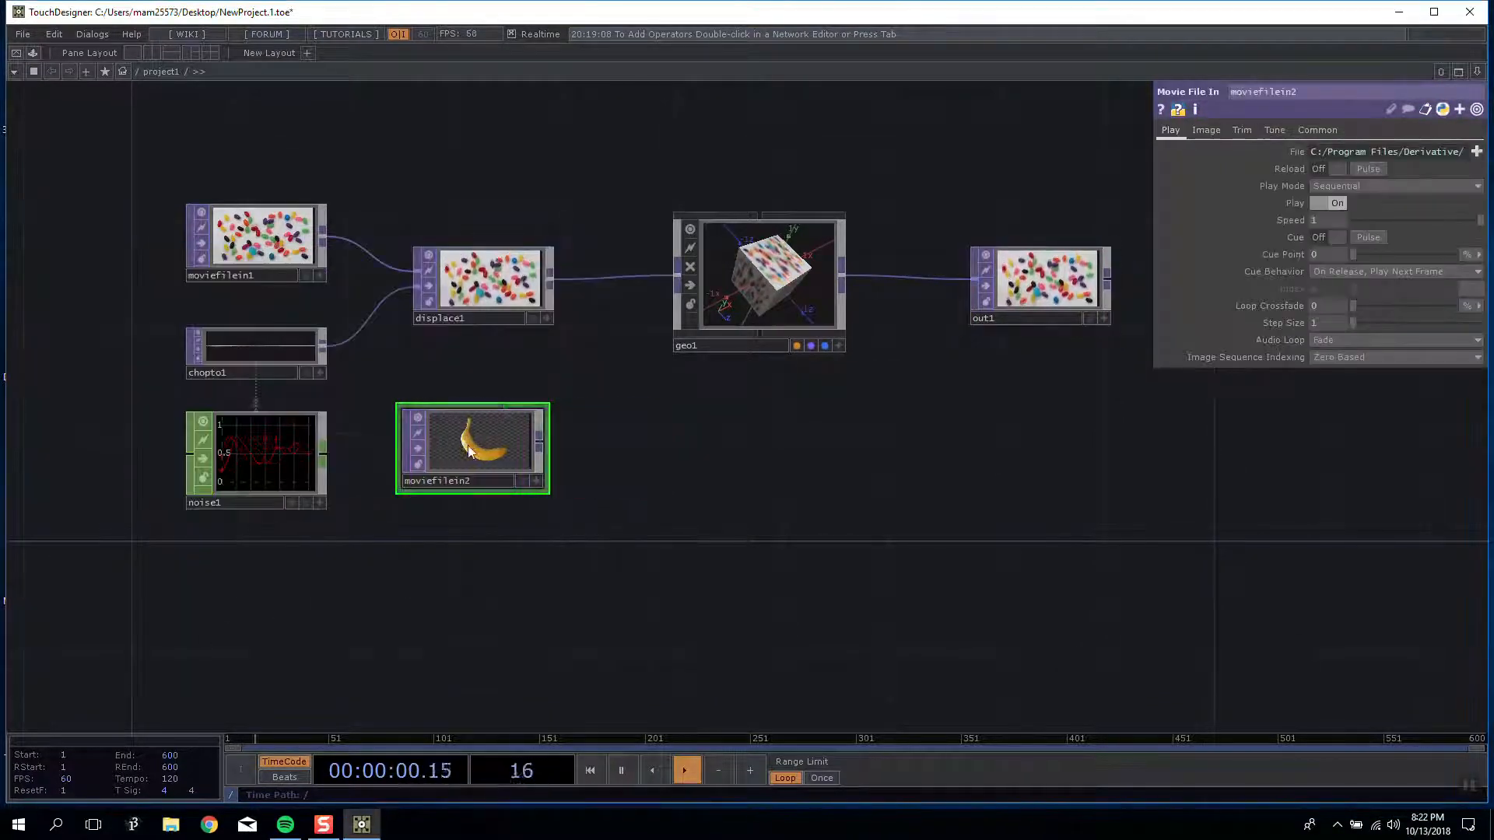
{"action": "left_click", "coordinate": [398, 434]}
{"action": "left_click_drag", "start_coordinate": [984, 329], "coordinate": [763, 352]}
{"action": "left_click_drag", "start_coordinate": [675, 455], "coordinate": [1066, 434]}
{"action": "left_click_drag", "start_coordinate": [661, 496], "coordinate": [662, 468]}
{"action": "left_click_drag", "start_coordinate": [730, 427], "coordinate": [537, 458]}
{"action": "left_click_drag", "start_coordinate": [447, 465], "coordinate": [478, 498]}
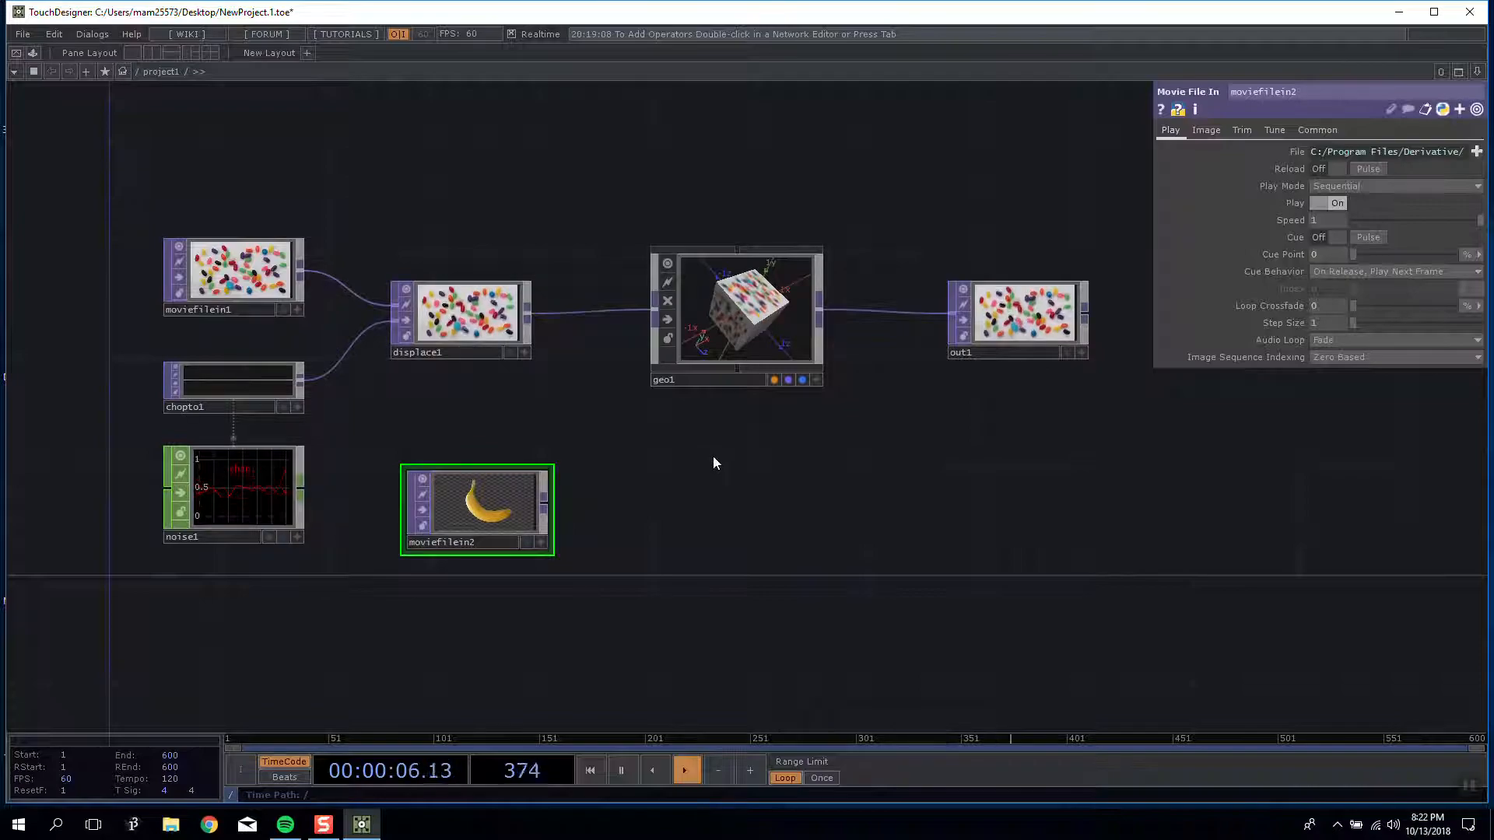
Step: Enter perform mode and exit back to the network editor
{"action": "key", "text": "F1"}
{"action": "key", "text": "Escape"}
Step: Reposition the moviefilein2 node near noise1 and delete it from the network
{"action": "left_click_drag", "start_coordinate": [666, 470], "coordinate": [504, 496]}
{"action": "left_click_drag", "start_coordinate": [403, 498], "coordinate": [375, 497]}
{"action": "left_click_drag", "start_coordinate": [451, 437], "coordinate": [537, 436]}
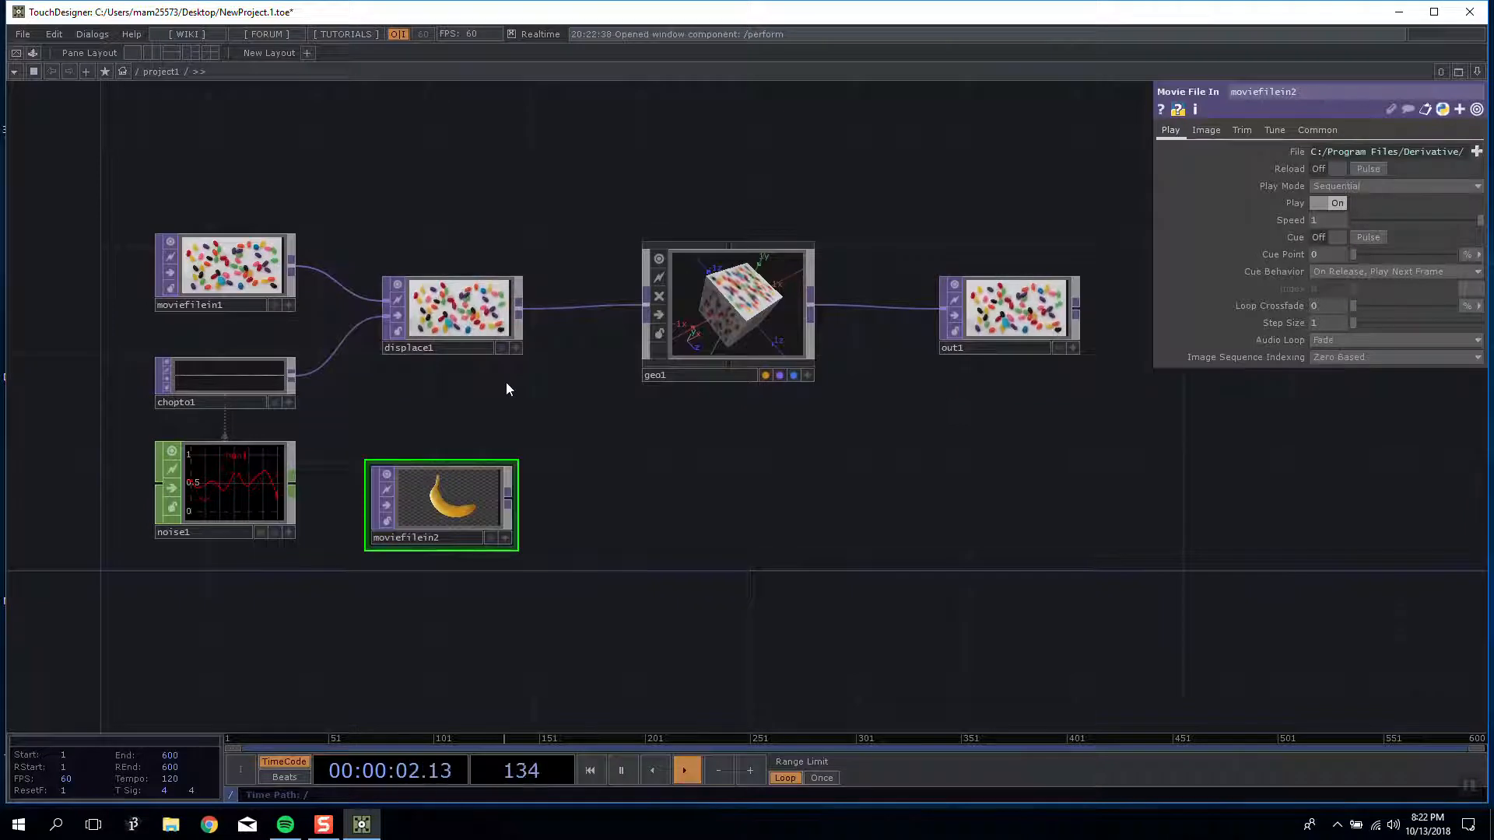
{"action": "mouse_move", "coordinate": [428, 534]}
{"action": "left_mouse_down"}
{"action": "mouse_move", "coordinate": [428, 480]}
{"action": "mouse_move", "coordinate": [422, 552]}
{"action": "left_mouse_up"}
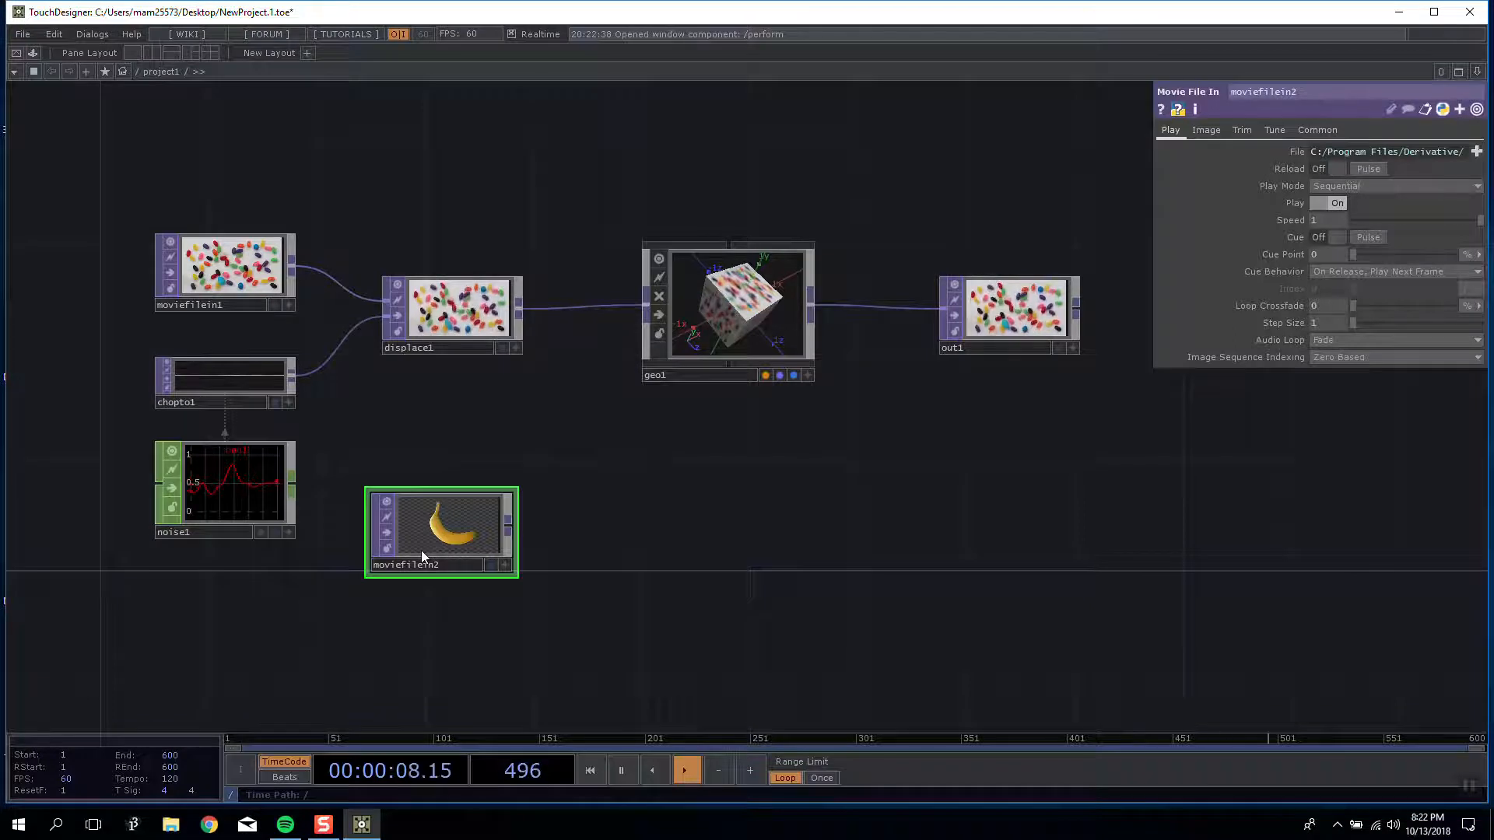
{"action": "key", "text": "Delete"}
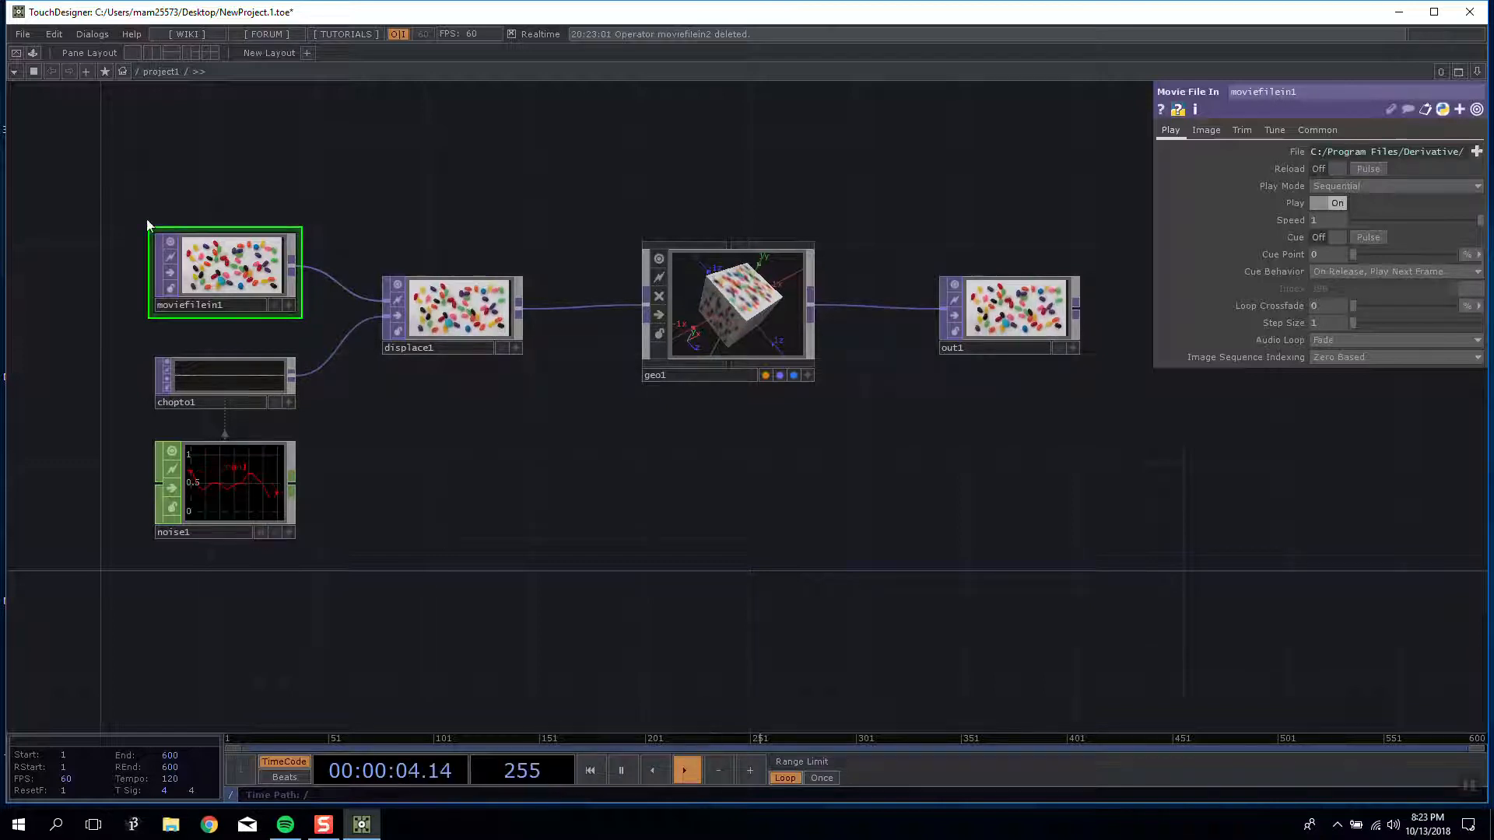
Step: Draw selection boxes around the whole chain from moviefilein1 to out1 without changing any node
{"action": "left_click_drag", "start_coordinate": [150, 195], "coordinate": [931, 479]}
{"action": "right_click_drag", "start_coordinate": [931, 478], "coordinate": [1040, 557]}
{"action": "left_click", "coordinate": [1040, 558]}
{"action": "left_click_drag", "start_coordinate": [936, 536], "coordinate": [909, 513]}
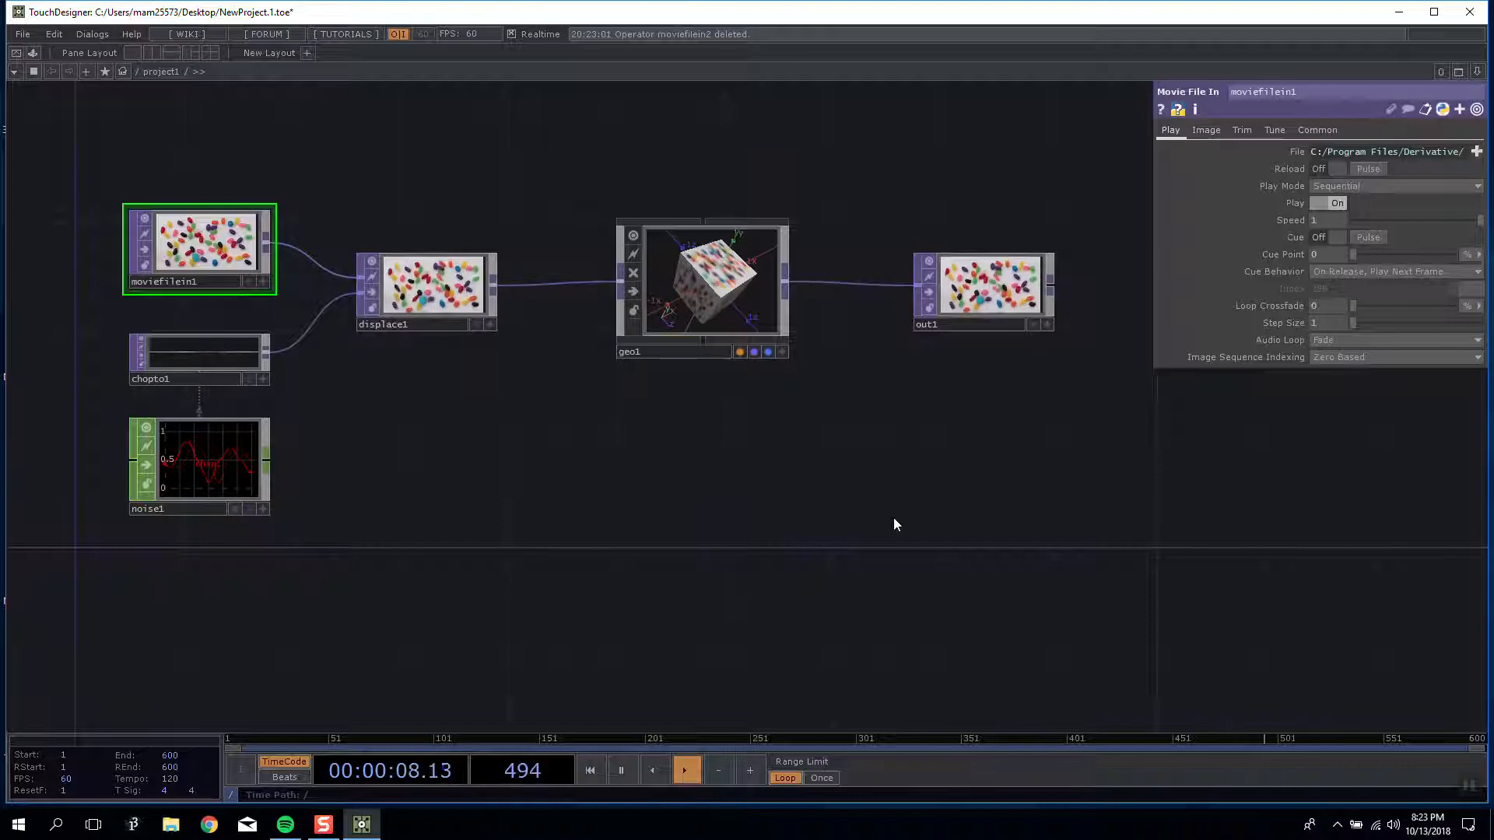
{"action": "right_click_drag", "start_coordinate": [156, 173], "coordinate": [984, 517]}
{"action": "left_click", "coordinate": [984, 517]}
Step: Zoom out of project1 to the root level, view its container and return inside its network
{"action": "scroll", "coordinate": [984, 513], "scroll_direction": "down", "scroll_amount": 5}
{"action": "left_click_drag", "start_coordinate": [984, 514], "coordinate": [763, 512]}
{"action": "scroll", "coordinate": [762, 513], "scroll_direction": "down", "scroll_amount": 5}
{"action": "scroll", "coordinate": [735, 510], "scroll_direction": "up", "scroll_amount": 10}
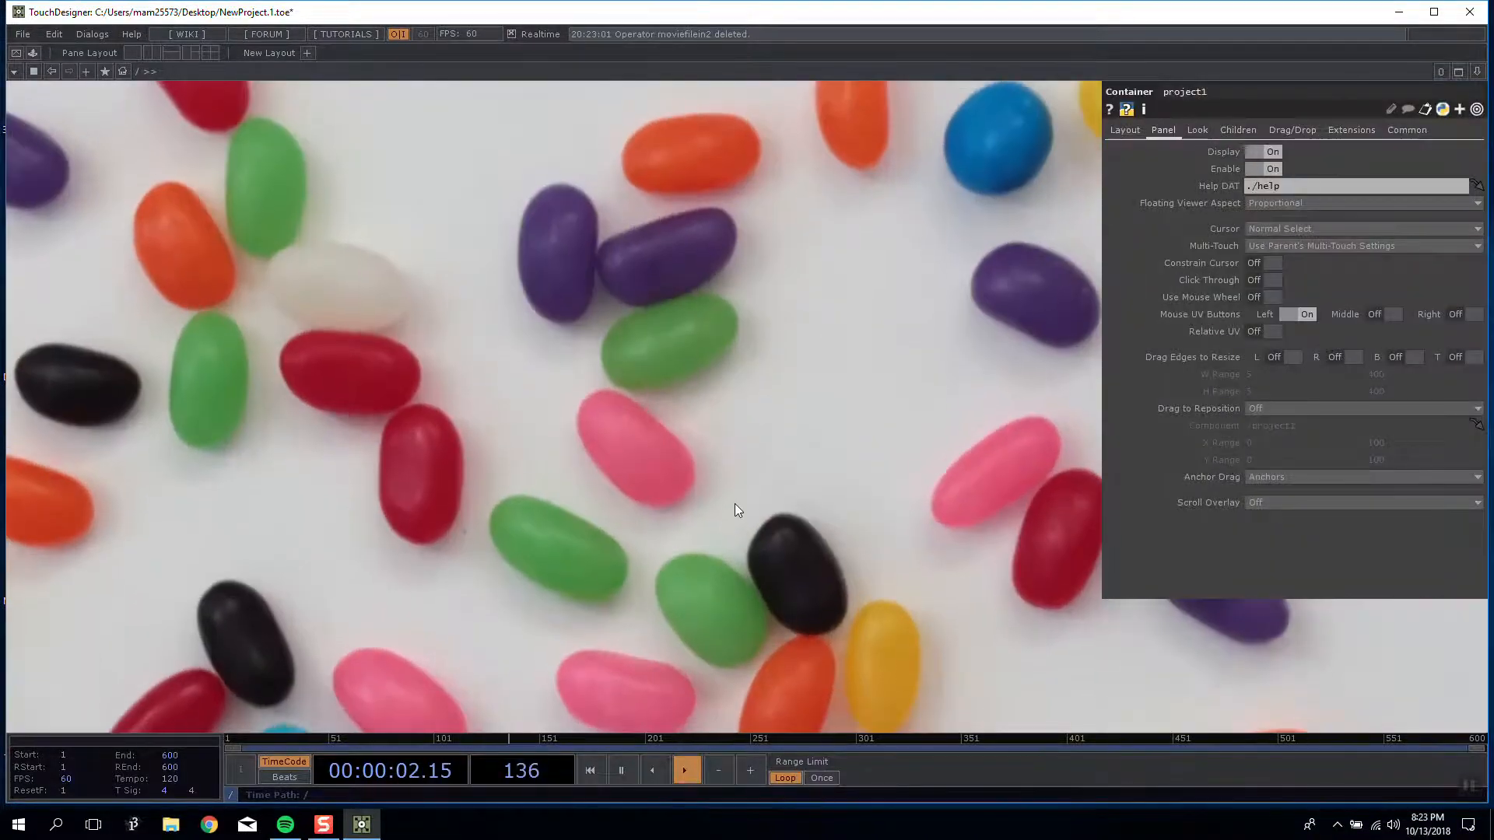
{"action": "scroll", "coordinate": [623, 533], "scroll_direction": "down", "scroll_amount": 5}
{"action": "key", "text": "p"}
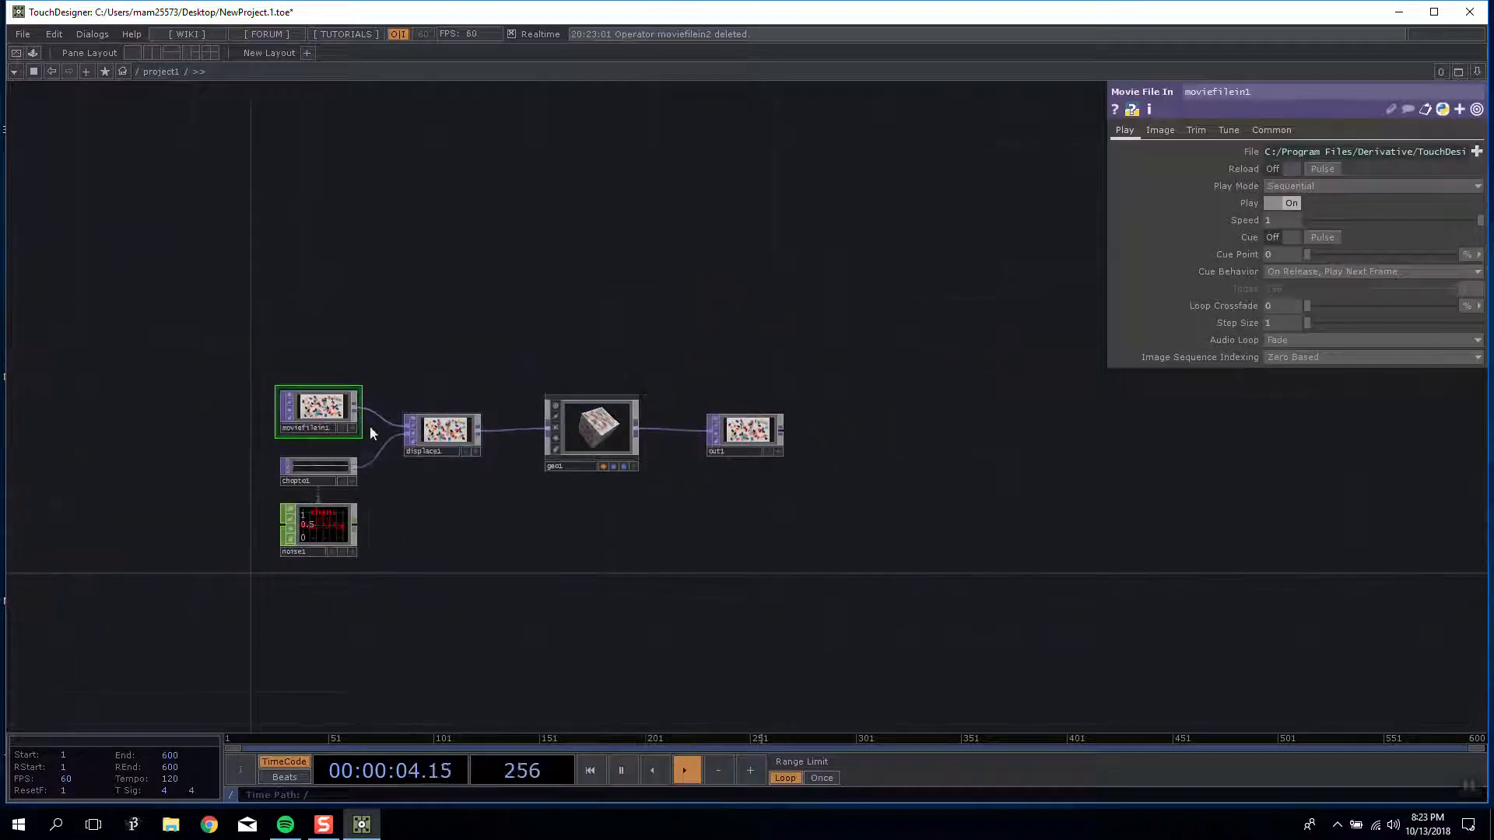
{"action": "scroll", "coordinate": [377, 334], "scroll_direction": "up", "scroll_amount": 5}
{"action": "left_click_drag", "start_coordinate": [476, 192], "coordinate": [446, 256]}
{"action": "left_click_drag", "start_coordinate": [342, 347], "coordinate": [342, 428]}
{"action": "left_click_drag", "start_coordinate": [330, 344], "coordinate": [330, 282]}
{"action": "left_click_drag", "start_coordinate": [348, 381], "coordinate": [348, 259]}
{"action": "left_click_drag", "start_coordinate": [562, 232], "coordinate": [416, 252]}
{"action": "scroll", "coordinate": [430, 240], "scroll_direction": "down", "scroll_amount": 5}
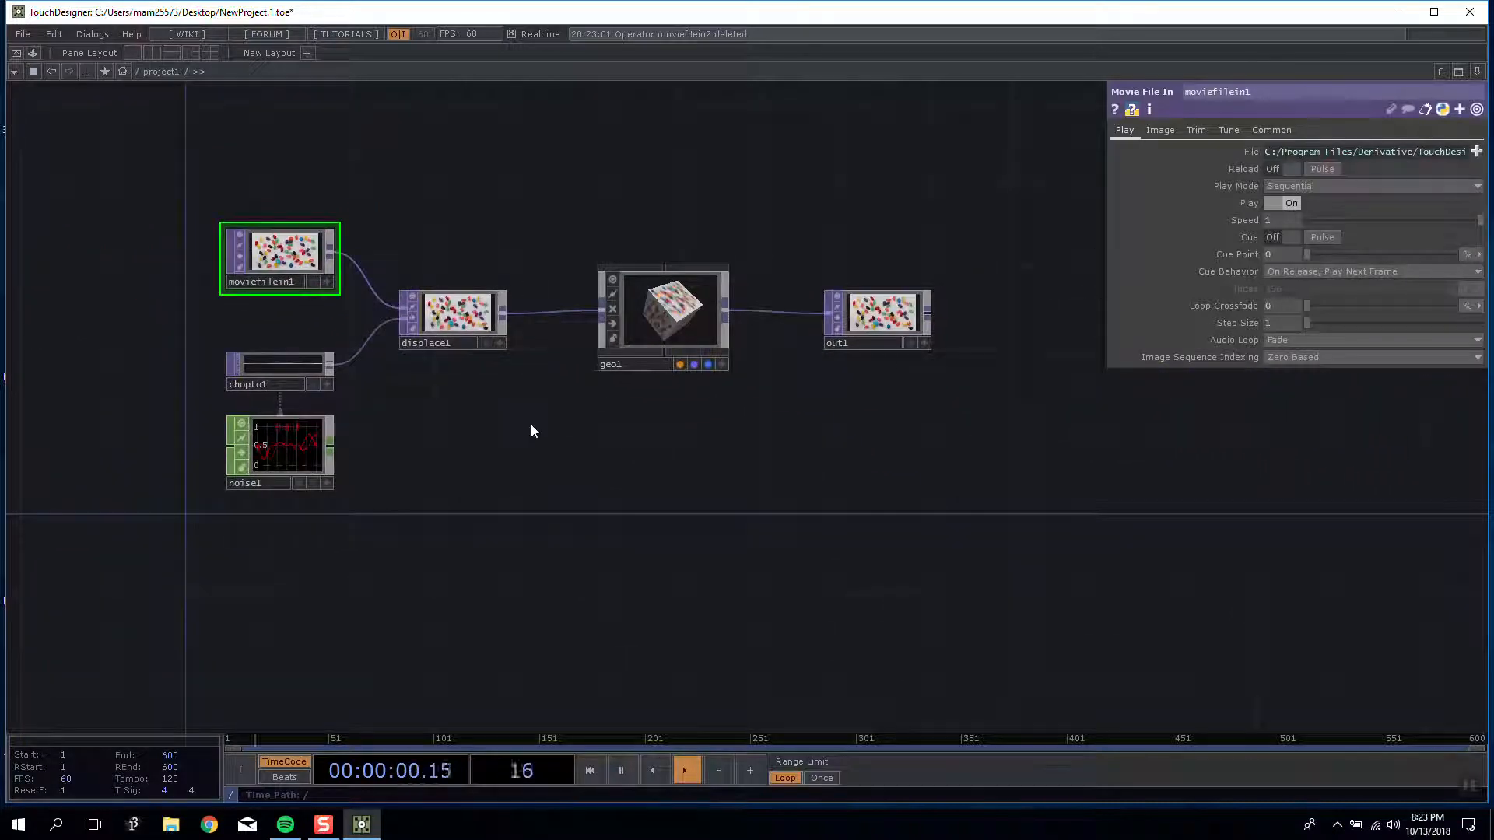
Step: Show the COMP family in the OP Create Dialog and place a Camera component below the displace1 and geo1 nodes
{"action": "key", "text": "Tab"}
{"action": "left_click_drag", "start_coordinate": [420, 232], "coordinate": [577, 203]}
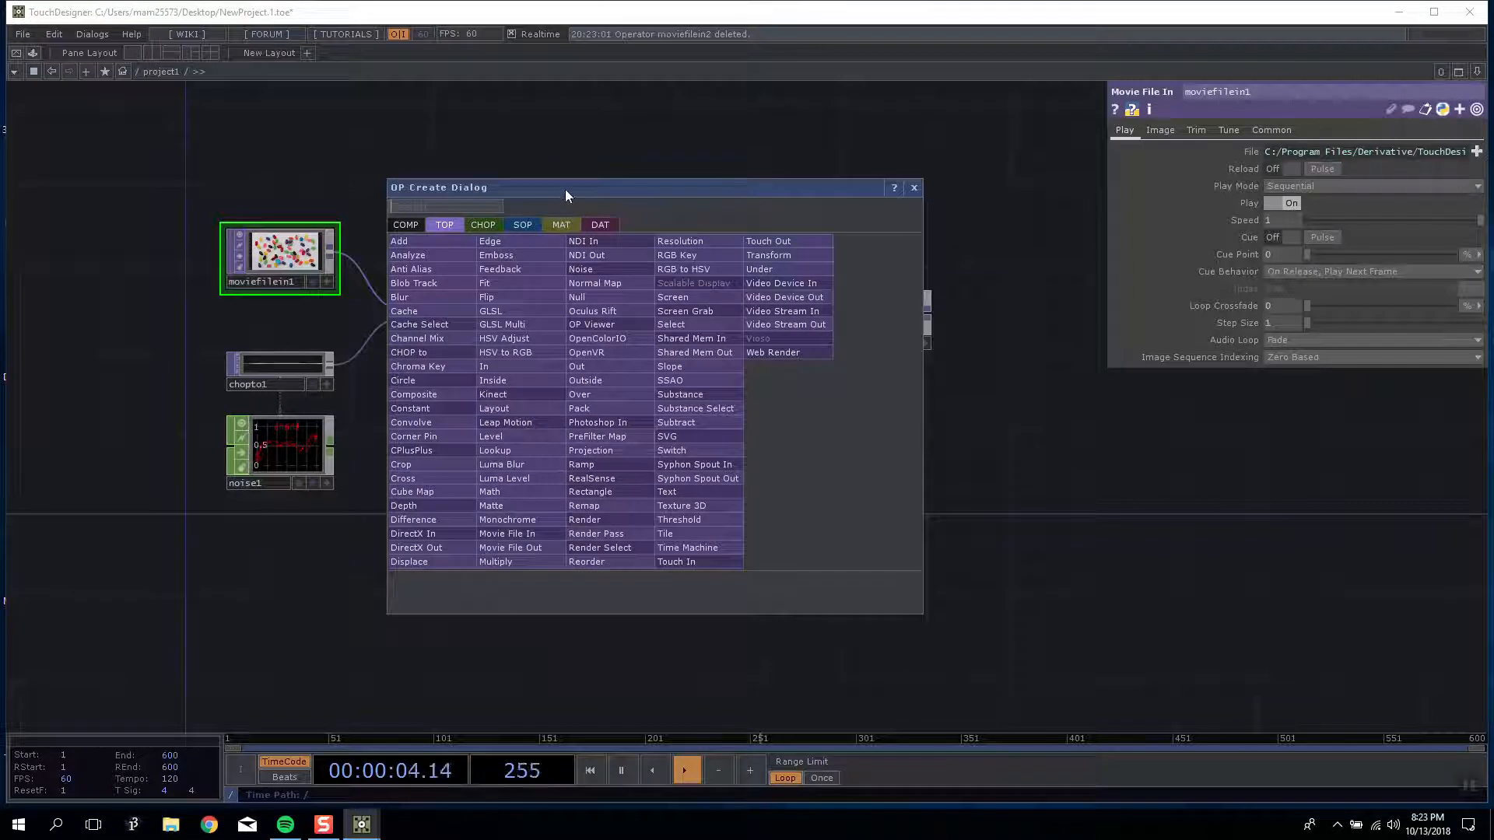
{"action": "left_click", "coordinate": [407, 231]}
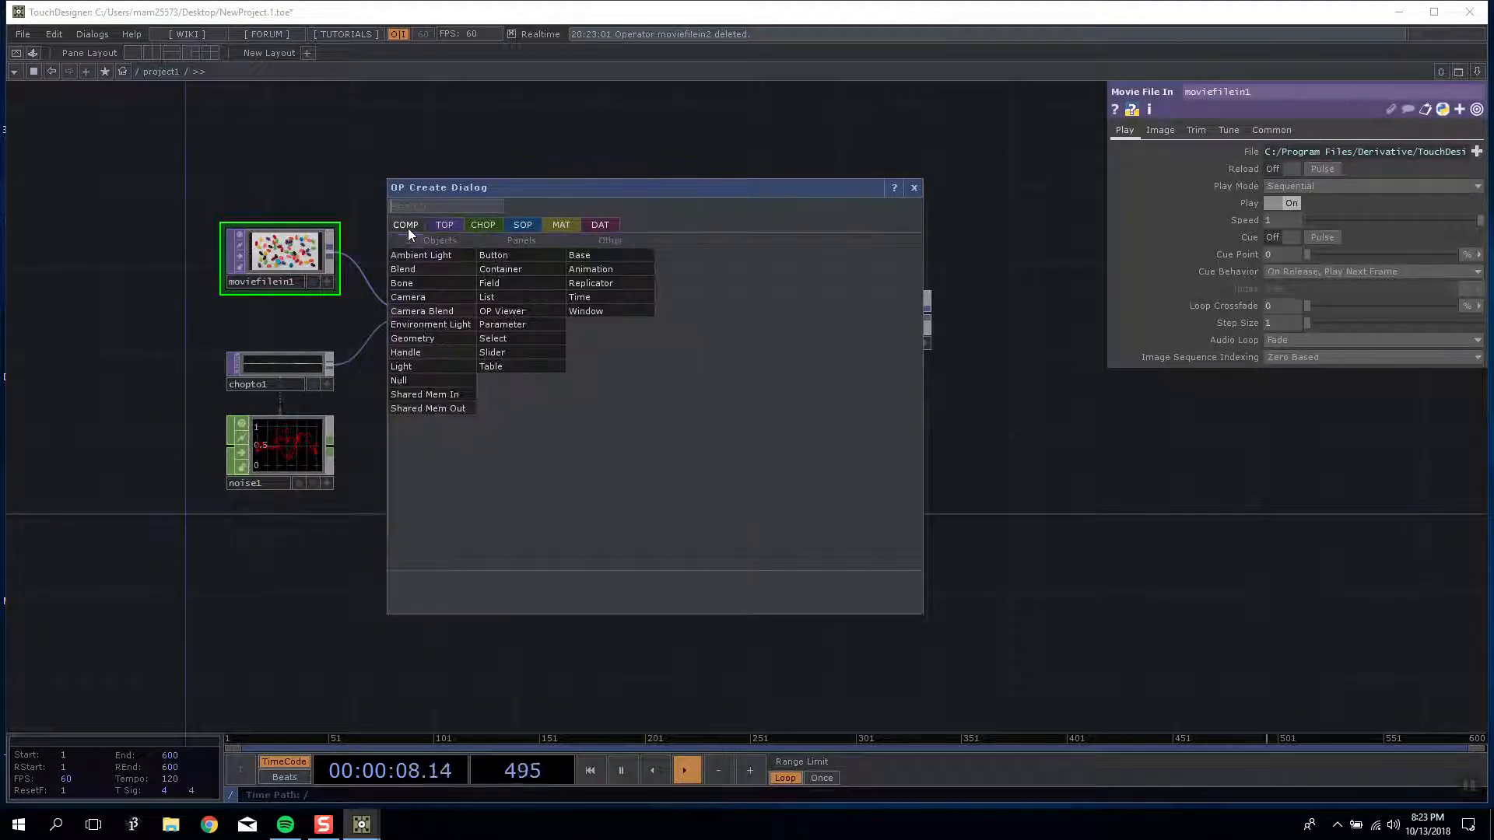
{"action": "left_click_drag", "start_coordinate": [472, 192], "coordinate": [869, 190]}
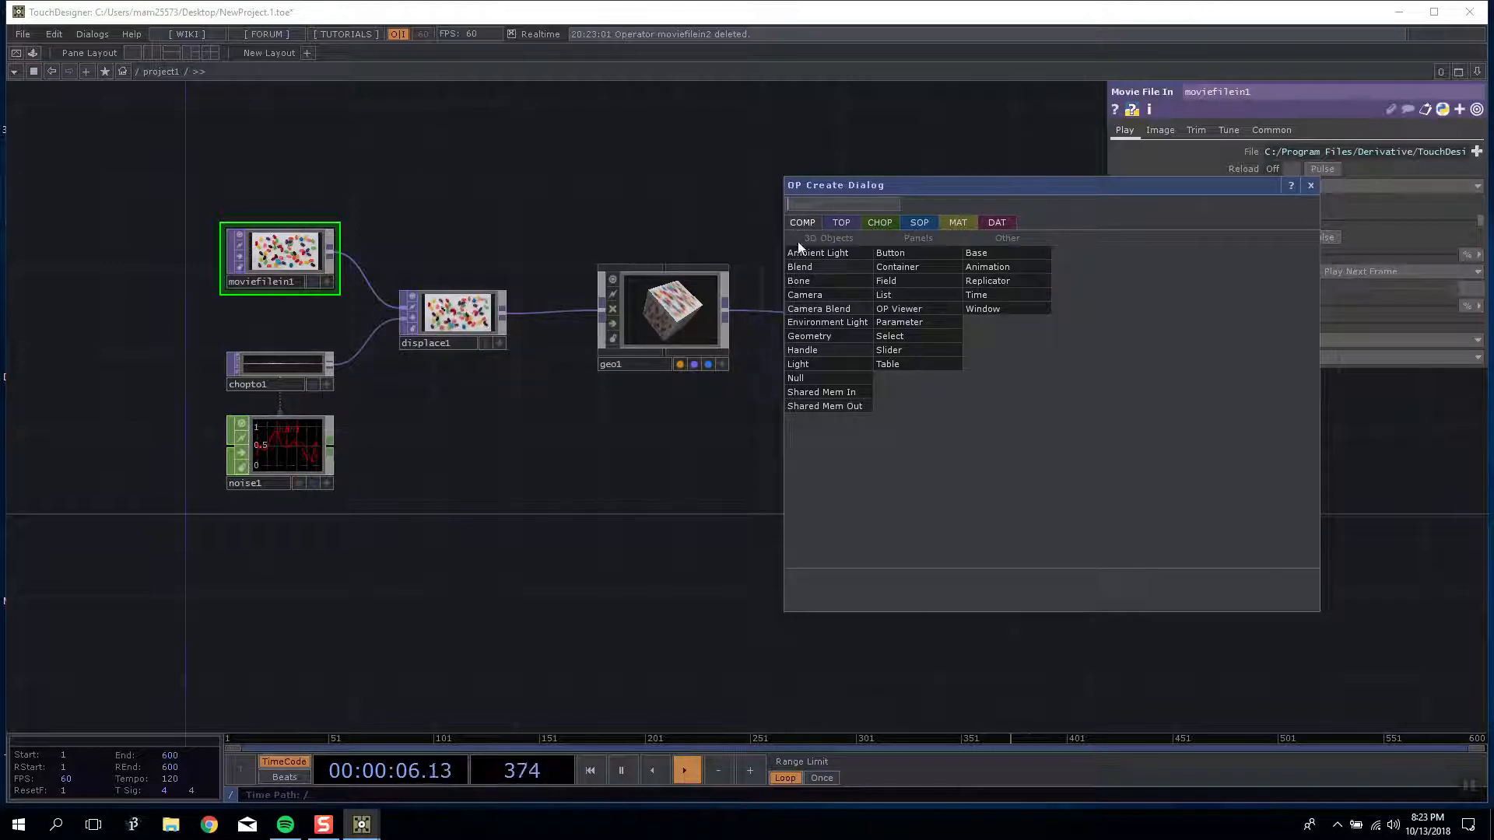
{"action": "left_click", "coordinate": [817, 296]}
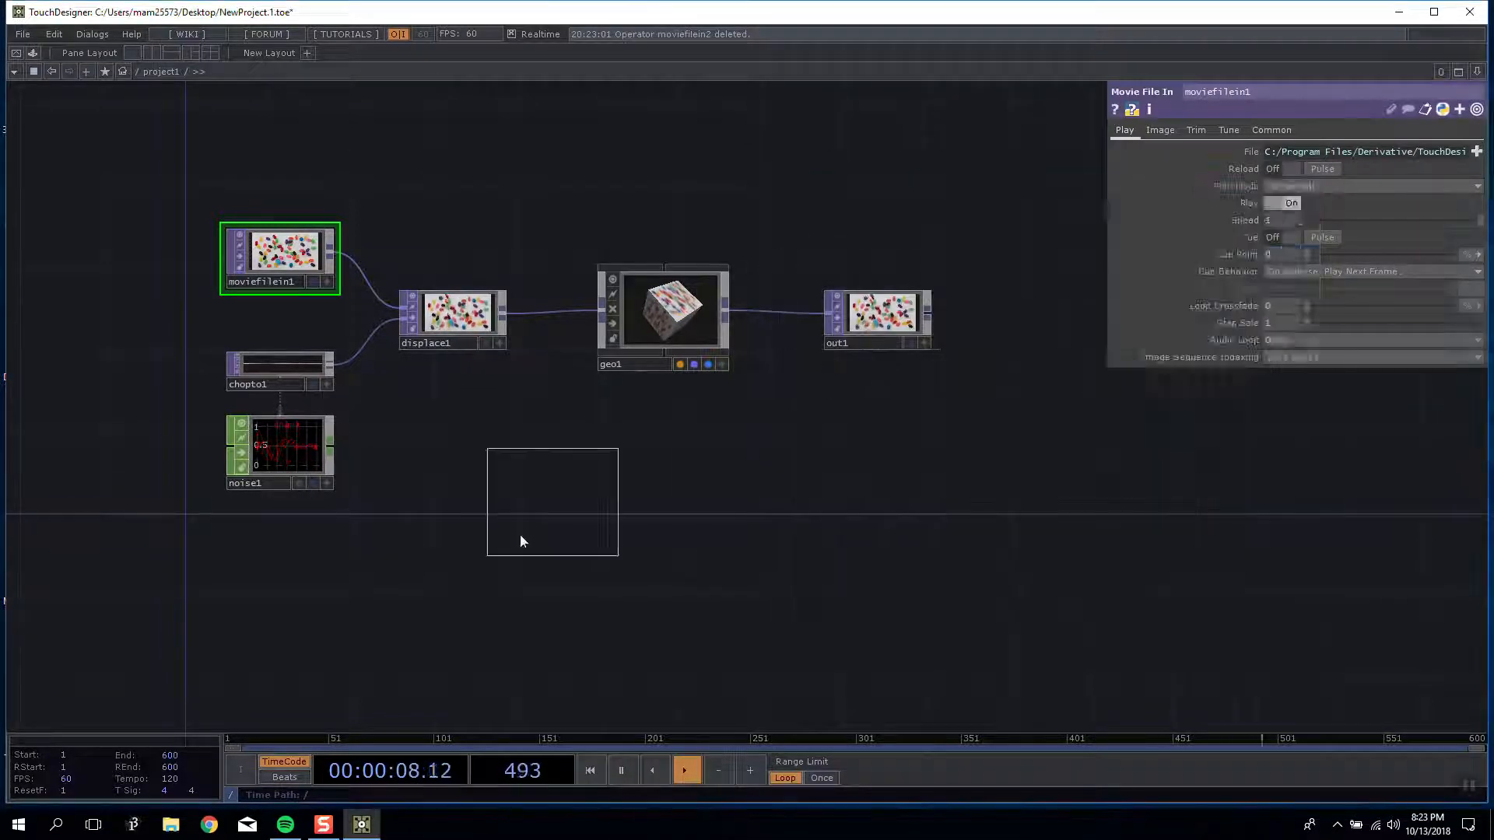
{"action": "left_click", "coordinate": [516, 537]}
Step: Look inside the Camera component's network, return to project1 and delete the component
{"action": "scroll", "coordinate": [513, 538], "scroll_direction": "up", "scroll_amount": 5}
{"action": "scroll", "coordinate": [514, 537], "scroll_direction": "up", "scroll_amount": 3}
{"action": "scroll", "coordinate": [494, 446], "scroll_direction": "down", "scroll_amount": 4}
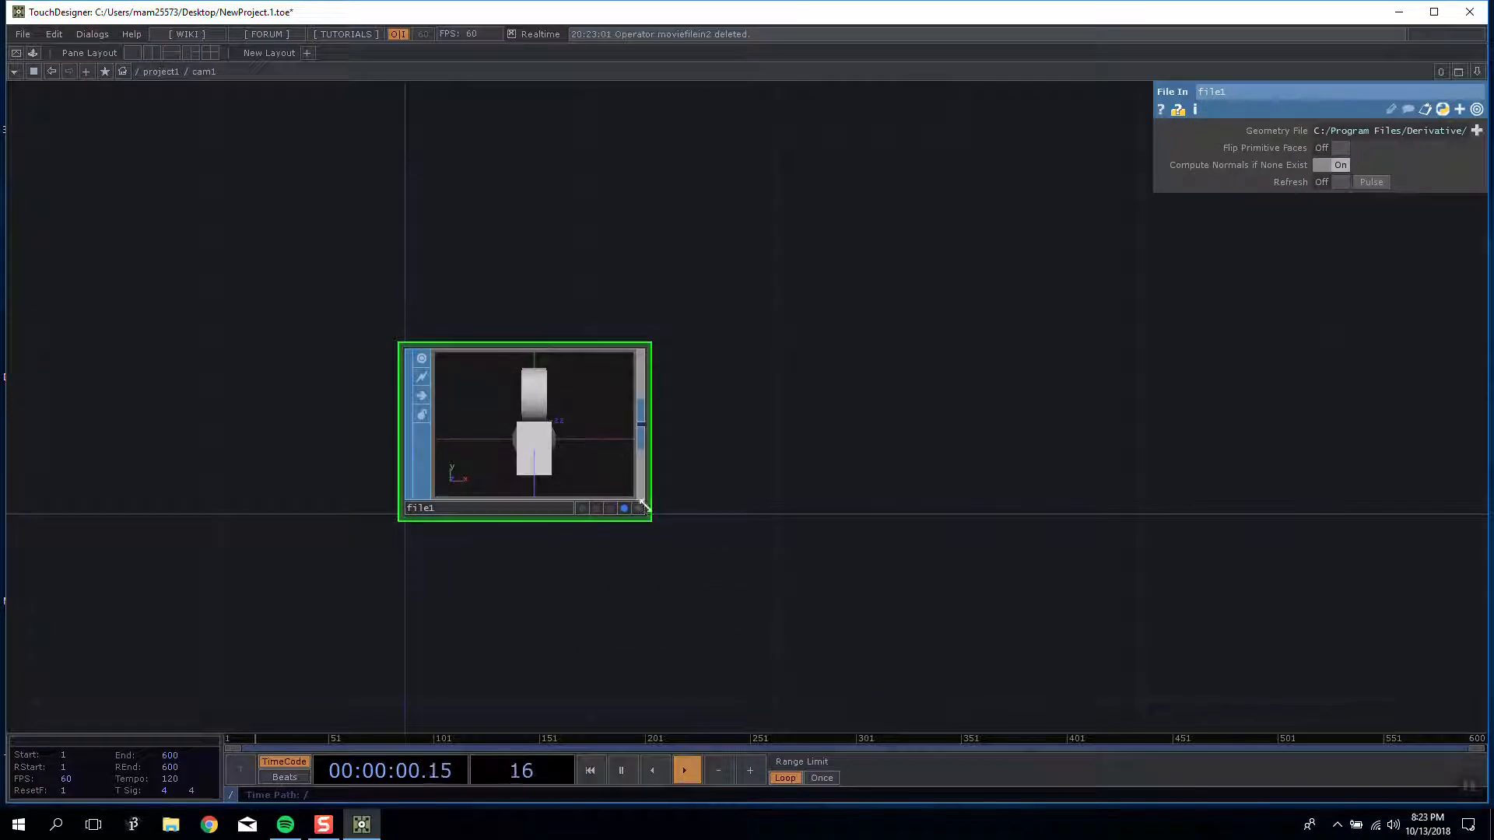
{"action": "scroll", "coordinate": [549, 449], "scroll_direction": "down", "scroll_amount": 3}
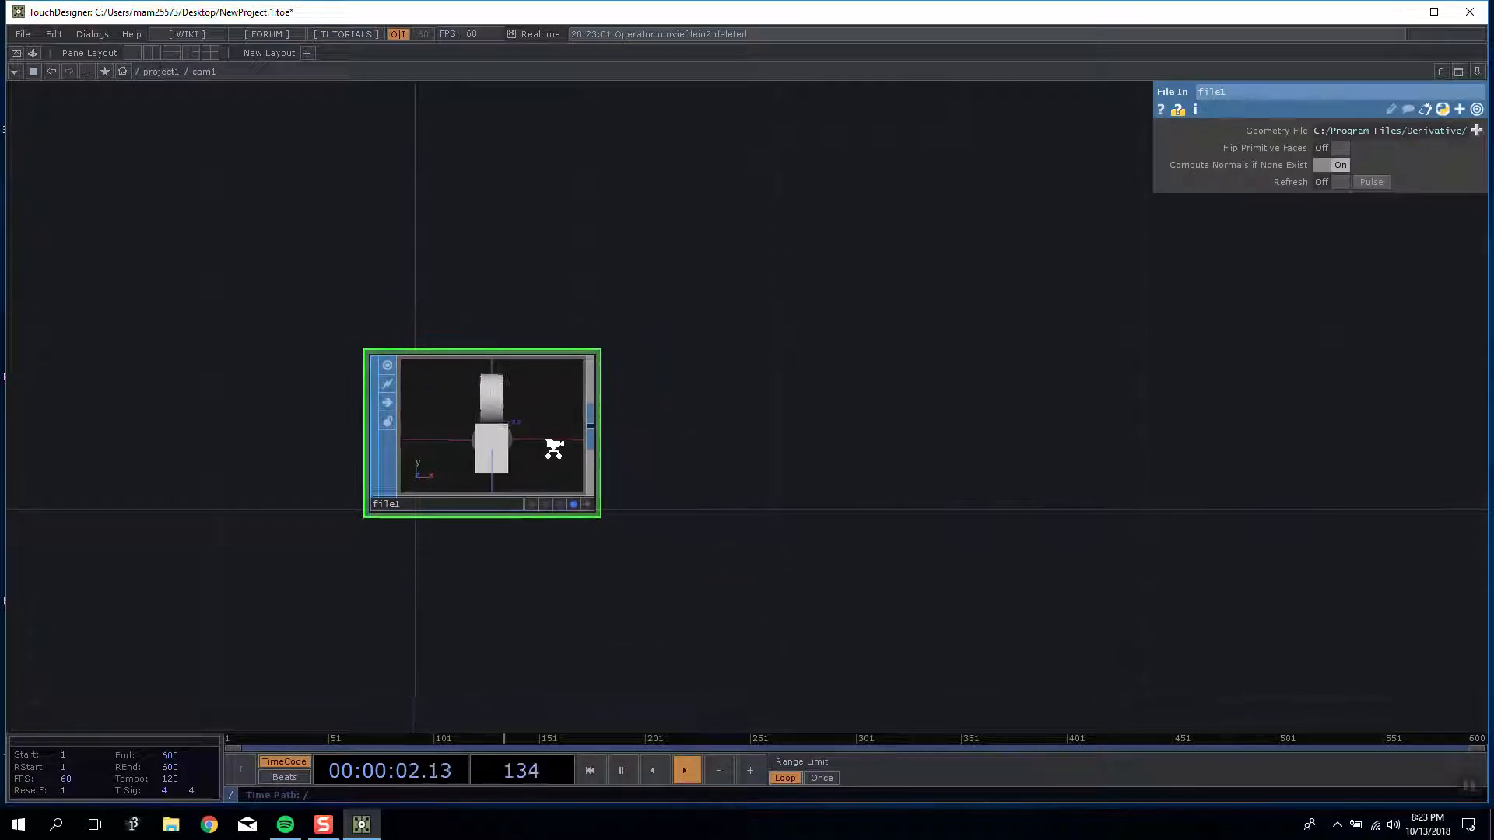
{"action": "scroll", "coordinate": [397, 440], "scroll_direction": "down", "scroll_amount": 5}
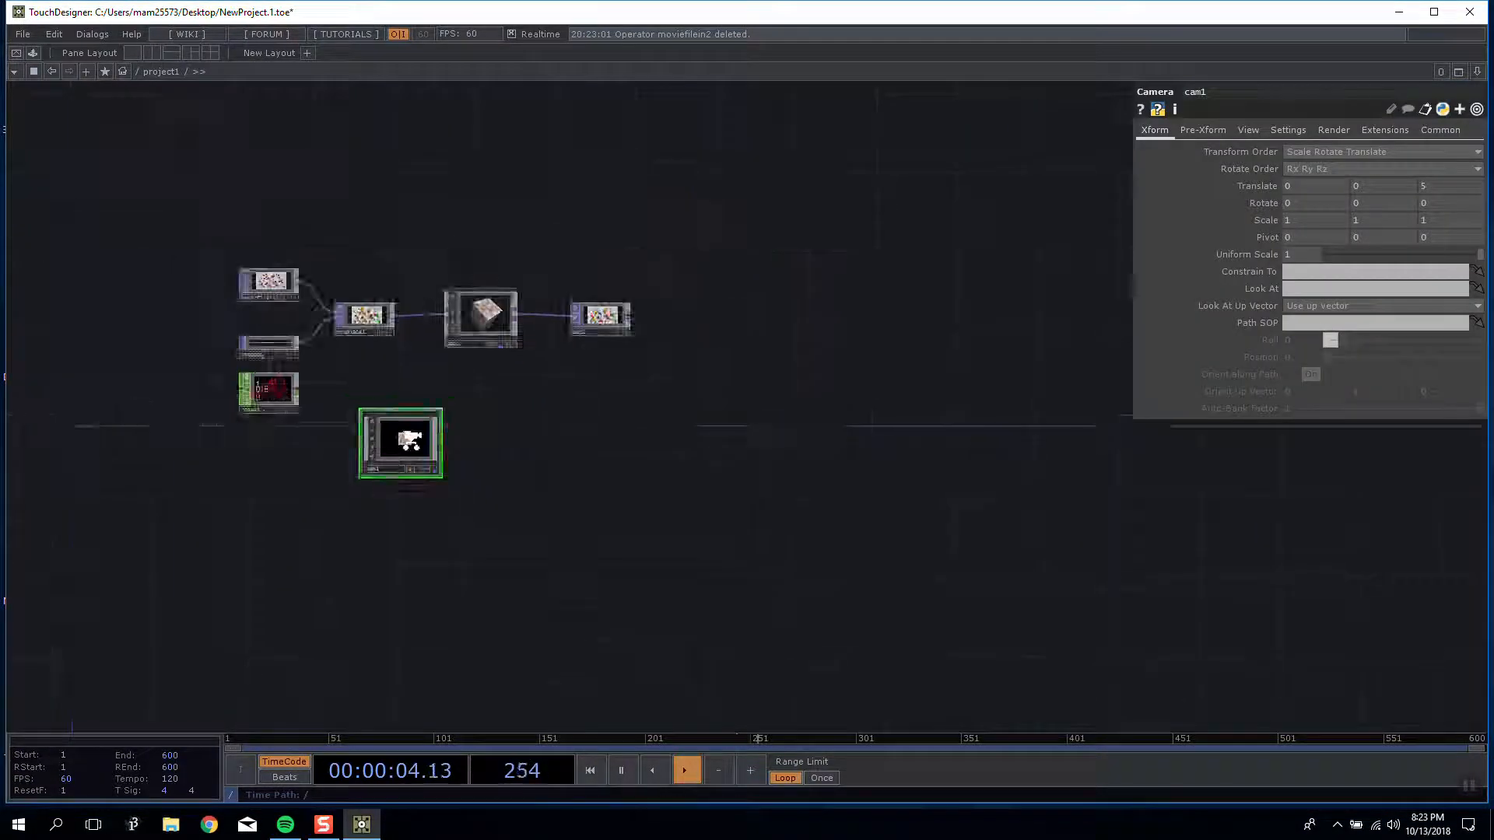
{"action": "scroll", "coordinate": [401, 440], "scroll_direction": "up", "scroll_amount": 2}
{"action": "key", "text": "Delete"}
Step: Place a Button component below geo1 and look inside its network
{"action": "key", "text": "Tab"}
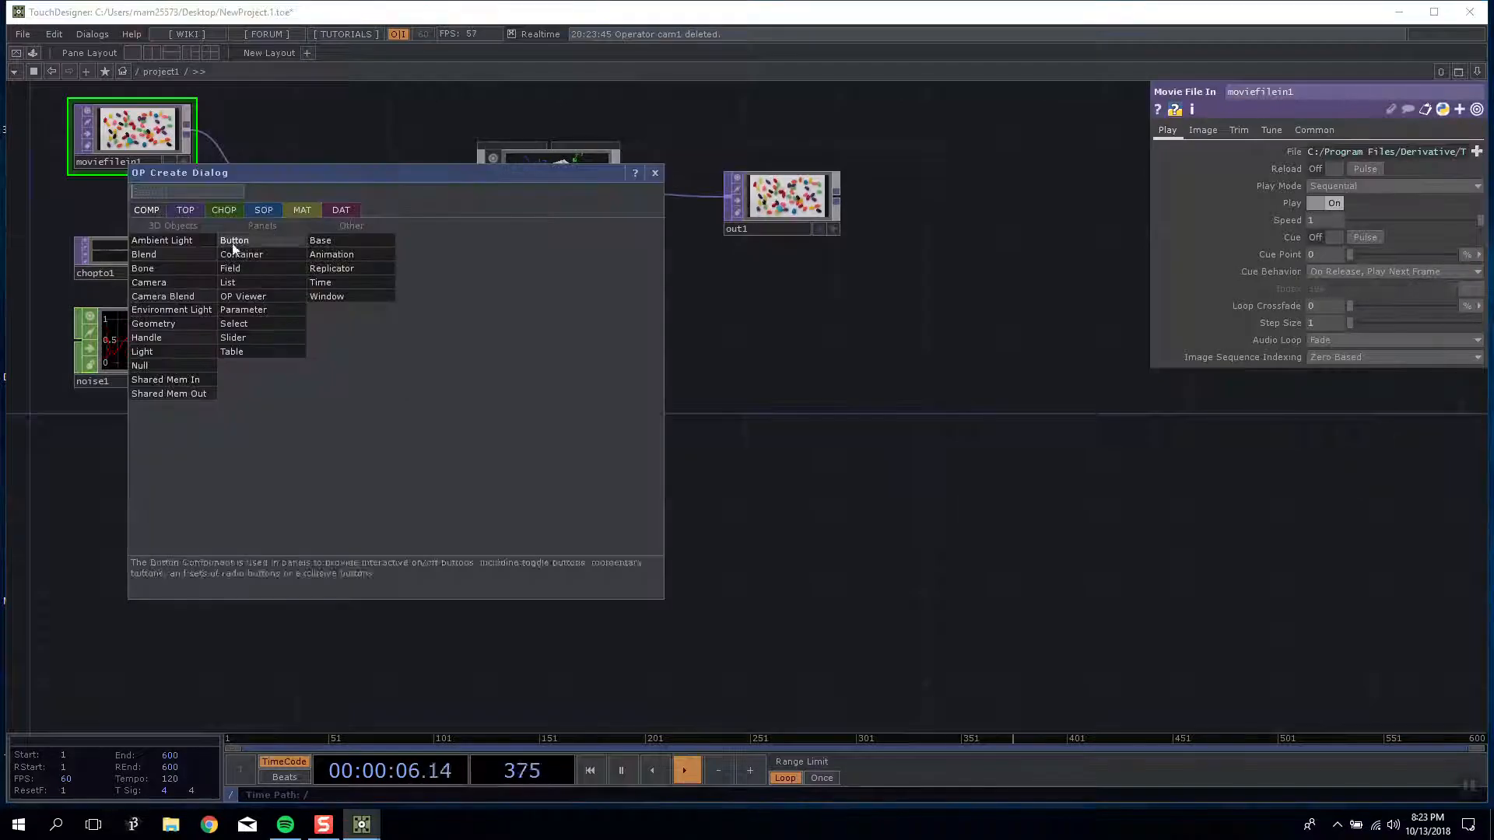
{"action": "left_click", "coordinate": [258, 241]}
{"action": "left_click", "coordinate": [414, 373]}
{"action": "scroll", "coordinate": [414, 373], "scroll_direction": "up", "scroll_amount": 3}
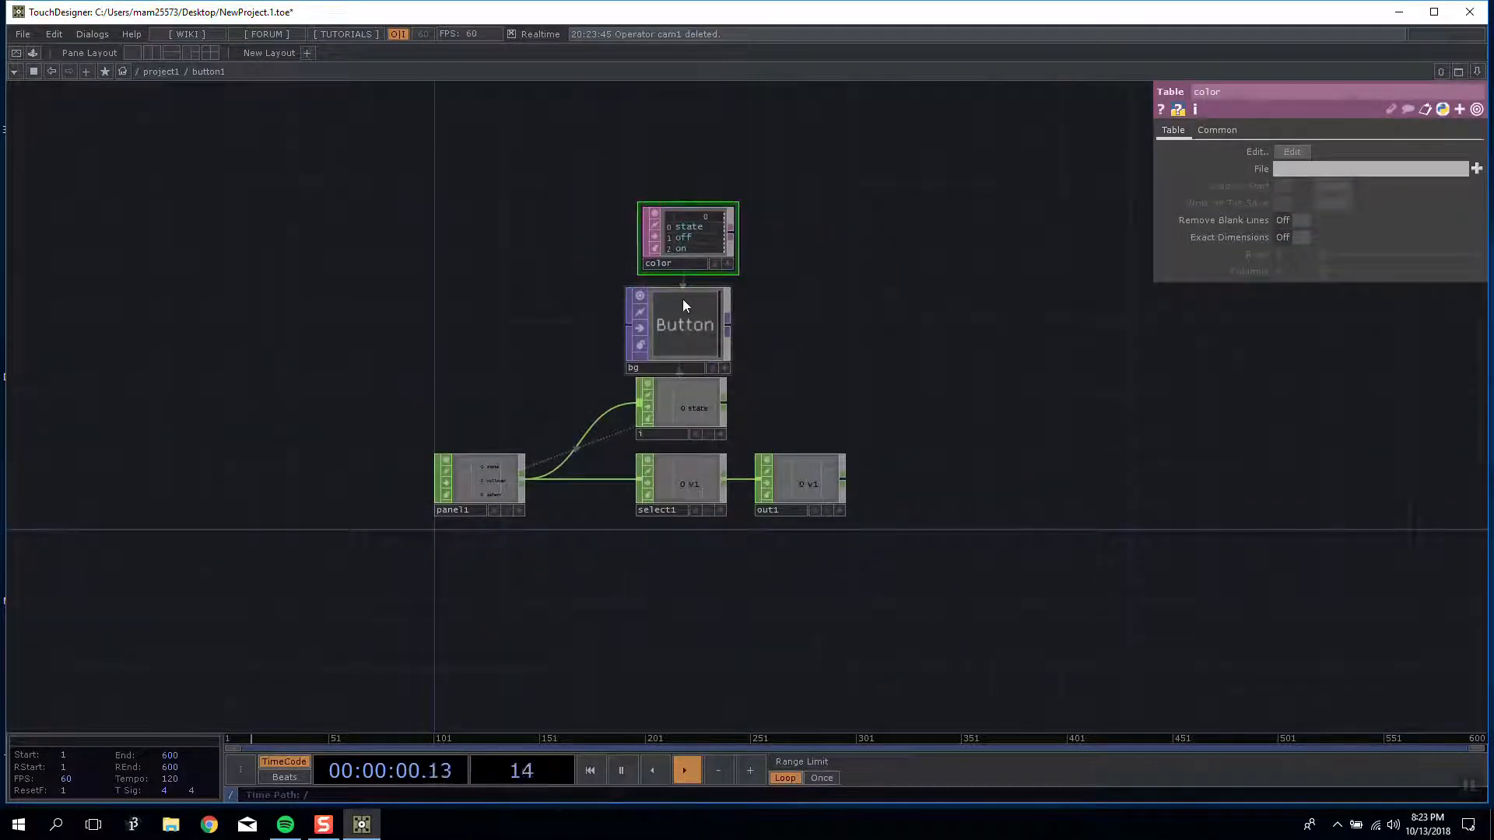
{"action": "scroll", "coordinate": [685, 304], "scroll_direction": "down", "scroll_amount": 5}
Step: Try out the Button component in project1 and delete it
{"action": "left_click", "coordinate": [746, 363]}
{"action": "left_click", "coordinate": [746, 362]}
{"action": "left_click_drag", "start_coordinate": [746, 362], "coordinate": [463, 383]}
{"action": "left_click", "coordinate": [570, 517]}
{"action": "right_click_drag", "start_coordinate": [652, 540], "coordinate": [355, 336]}
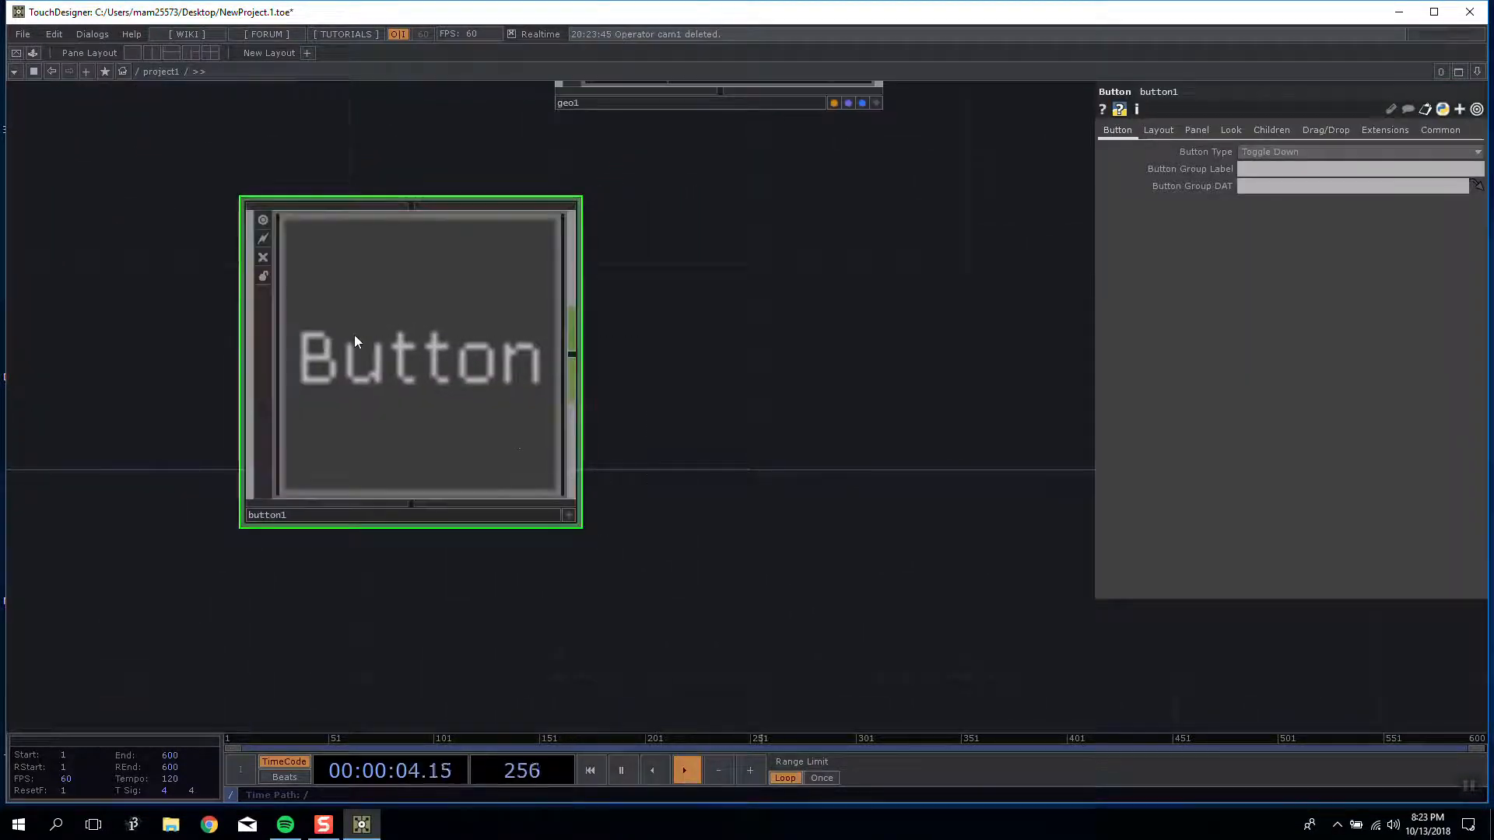
{"action": "key", "text": "Delete"}
Step: Show the COMP operator list in the OP Create Dialog again and close it without adding a node
{"action": "key", "text": "Tab"}
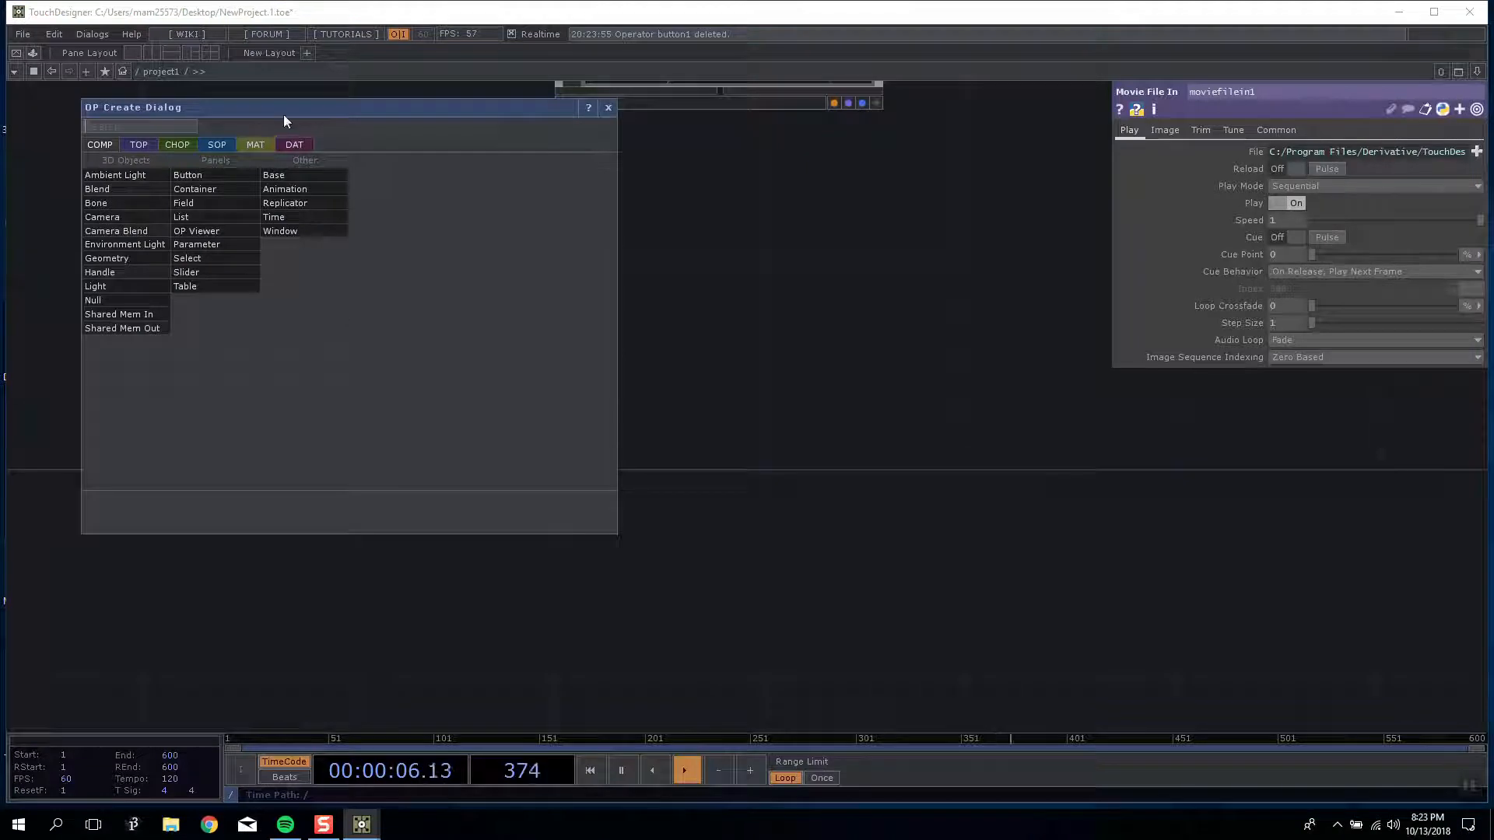
{"action": "left_click_drag", "start_coordinate": [287, 109], "coordinate": [439, 170]}
{"action": "left_click", "coordinate": [851, 297]}
{"action": "scroll", "coordinate": [851, 297], "scroll_direction": "down", "scroll_amount": 5}
{"action": "left_click_drag", "start_coordinate": [753, 299], "coordinate": [451, 316]}
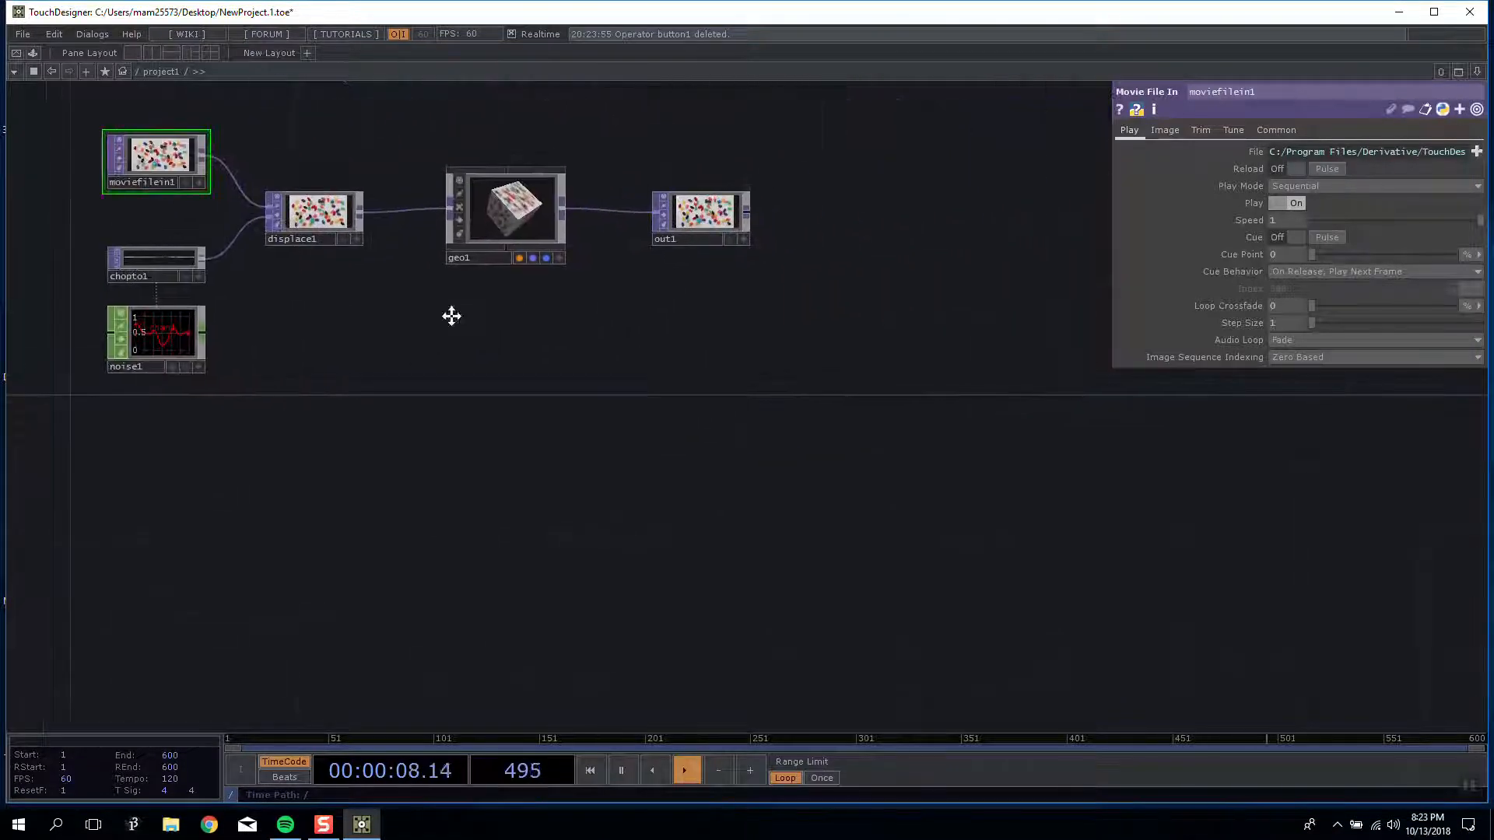
{"action": "scroll", "coordinate": [467, 327], "scroll_direction": "up", "scroll_amount": 5}
{"action": "left_click_drag", "start_coordinate": [668, 447], "coordinate": [713, 471]}
{"action": "scroll", "coordinate": [716, 467], "scroll_direction": "down", "scroll_amount": 5}
{"action": "left_click_drag", "start_coordinate": [689, 421], "coordinate": [597, 376]}
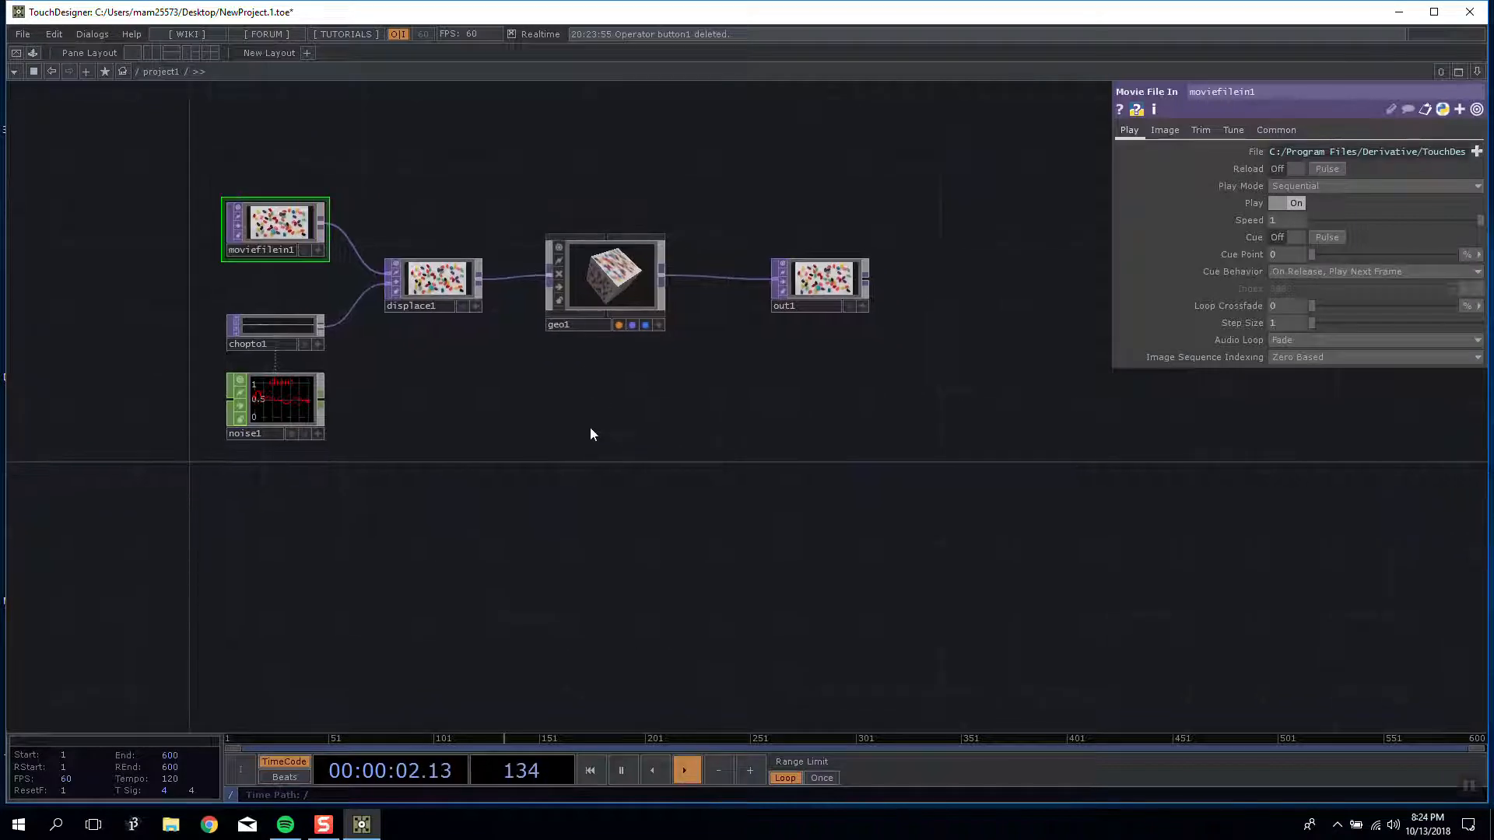
{"action": "left_click_drag", "start_coordinate": [590, 427], "coordinate": [589, 374]}
Step: Examine the TOP family in the OP Create Dialog alongside the network's TOP nodes, and close the dialog
{"action": "key", "text": "Tab"}
{"action": "left_click", "coordinate": [251, 261]}
{"action": "left_click_drag", "start_coordinate": [330, 223], "coordinate": [973, 259]}
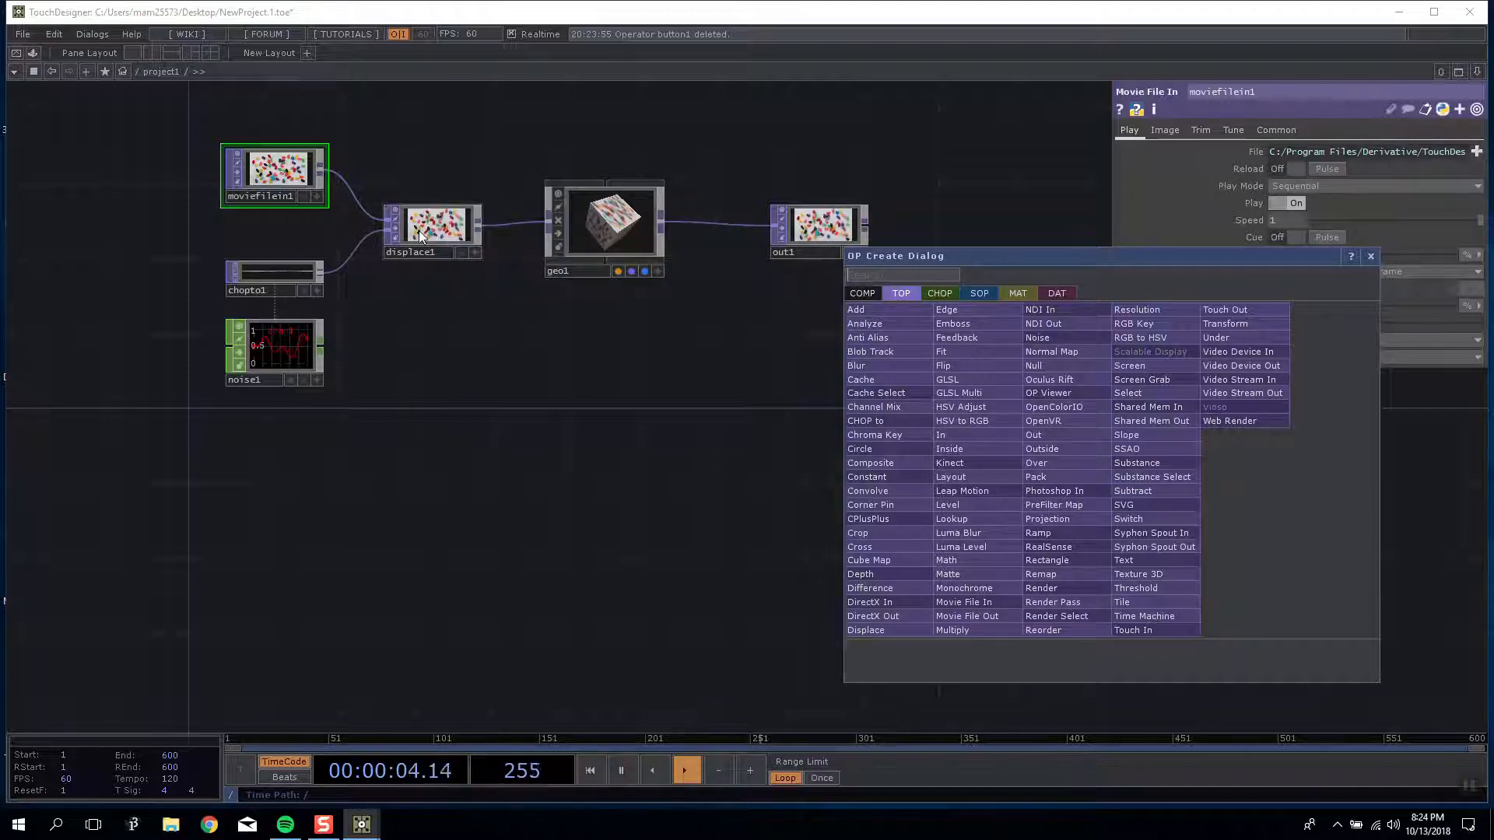
{"action": "scroll", "coordinate": [260, 168], "scroll_direction": "up", "scroll_amount": 5}
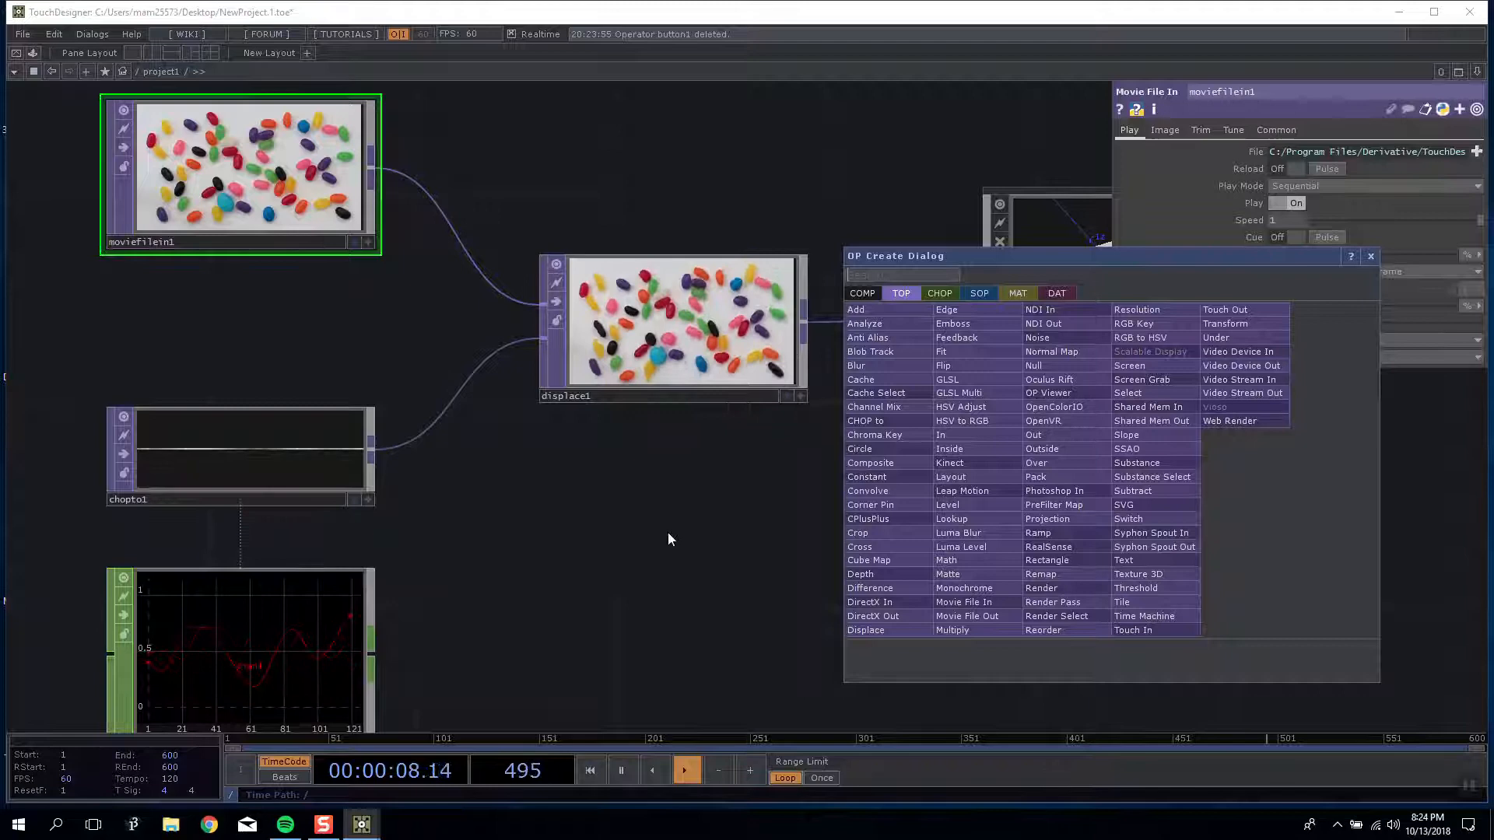
{"action": "left_click", "coordinate": [706, 470]}
Step: Place a Circle TOP in the empty area below displace1
{"action": "left_click_drag", "start_coordinate": [771, 428], "coordinate": [585, 465]}
{"action": "key", "text": "Tab"}
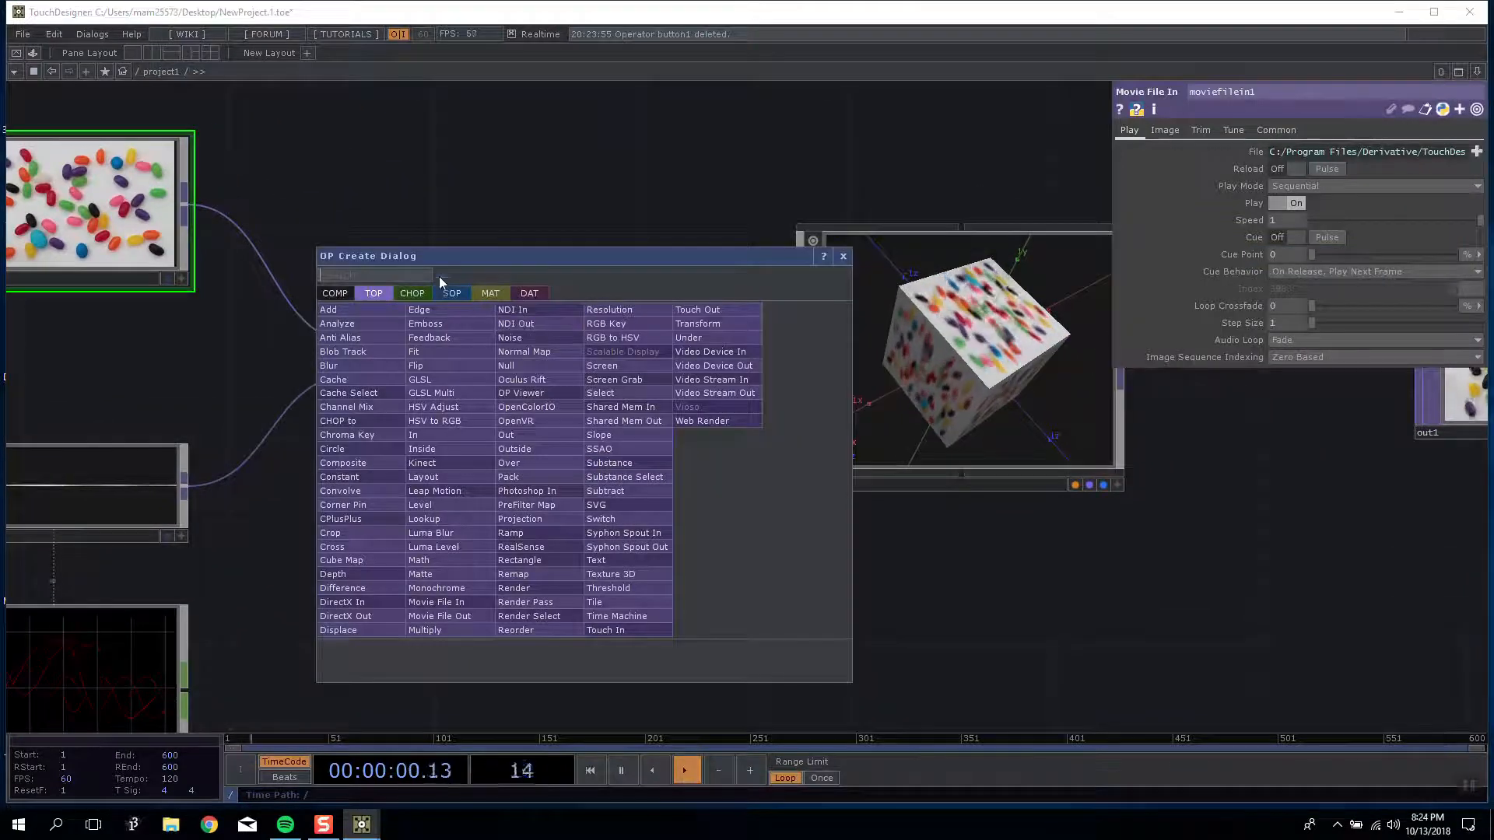
{"action": "left_click_drag", "start_coordinate": [439, 277], "coordinate": [773, 282]}
{"action": "left_click", "coordinate": [705, 443]}
{"action": "left_click", "coordinate": [466, 639]}
Step: Append a Transform TOP to the circle's output and set its scale to 1.2
{"action": "left_click_drag", "start_coordinate": [713, 625], "coordinate": [579, 394]}
{"action": "left_click_drag", "start_coordinate": [424, 389], "coordinate": [425, 437]}
{"action": "right_click", "coordinate": [464, 450]}
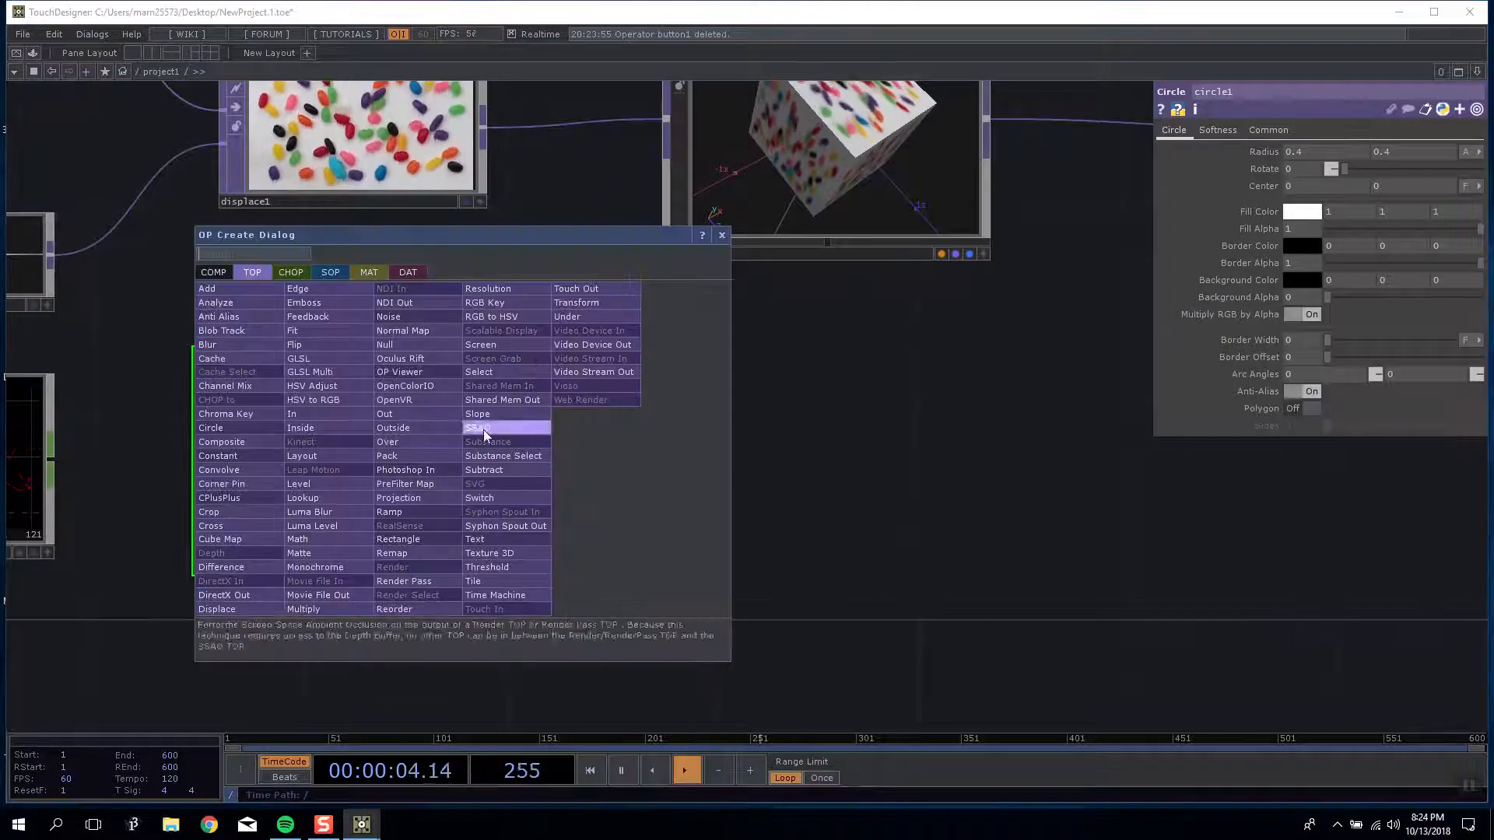
{"action": "left_click", "coordinate": [587, 303]}
{"action": "left_click", "coordinate": [640, 462]}
{"action": "left_click_drag", "start_coordinate": [1275, 204], "coordinate": [1315, 182]}
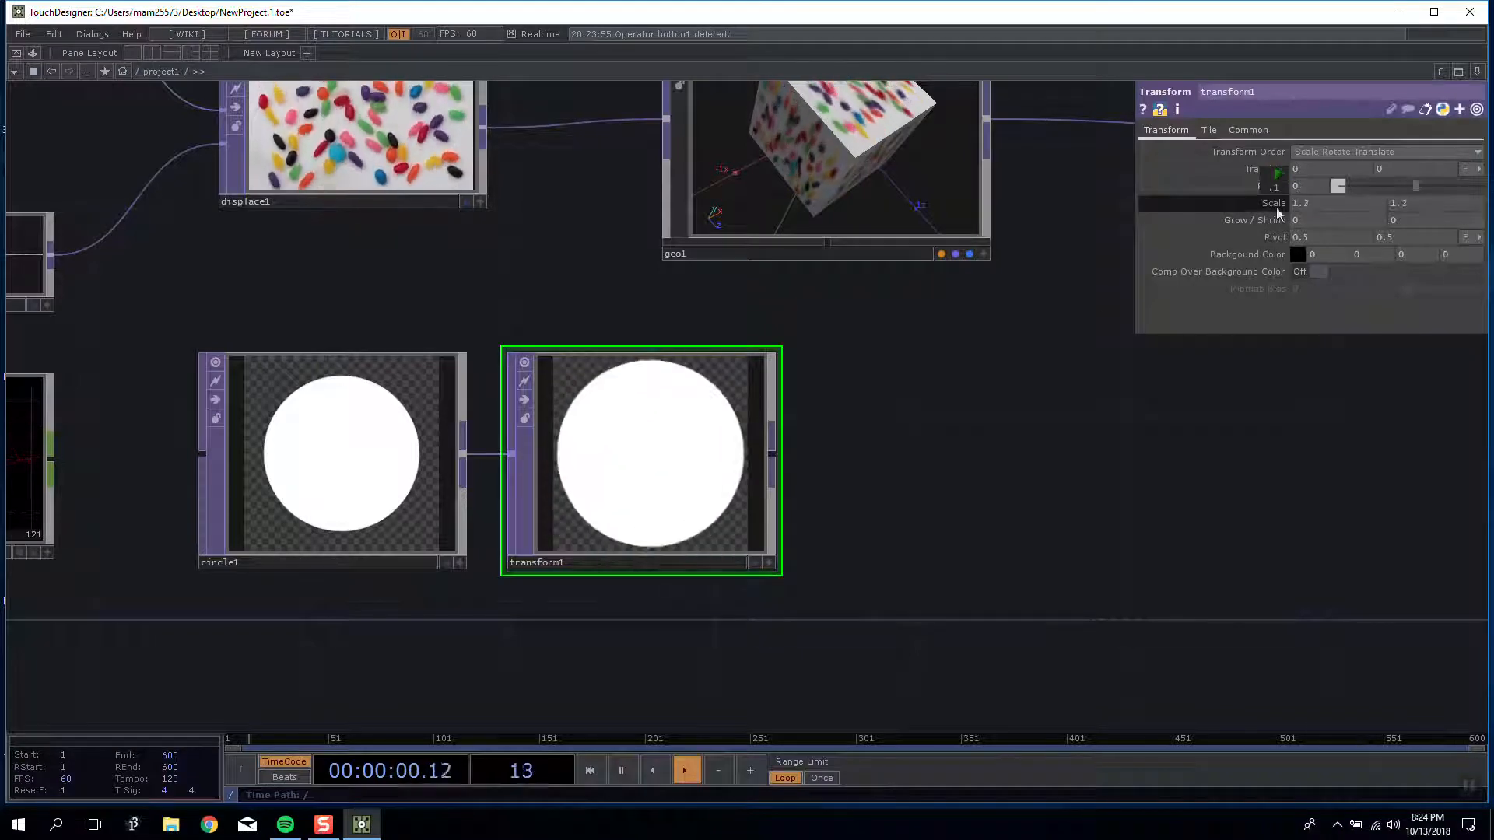
Step: Select the Circle and Transform TOPs together and delete them
{"action": "left_click_drag", "start_coordinate": [819, 548], "coordinate": [269, 329]}
{"action": "key", "text": "Delete"}
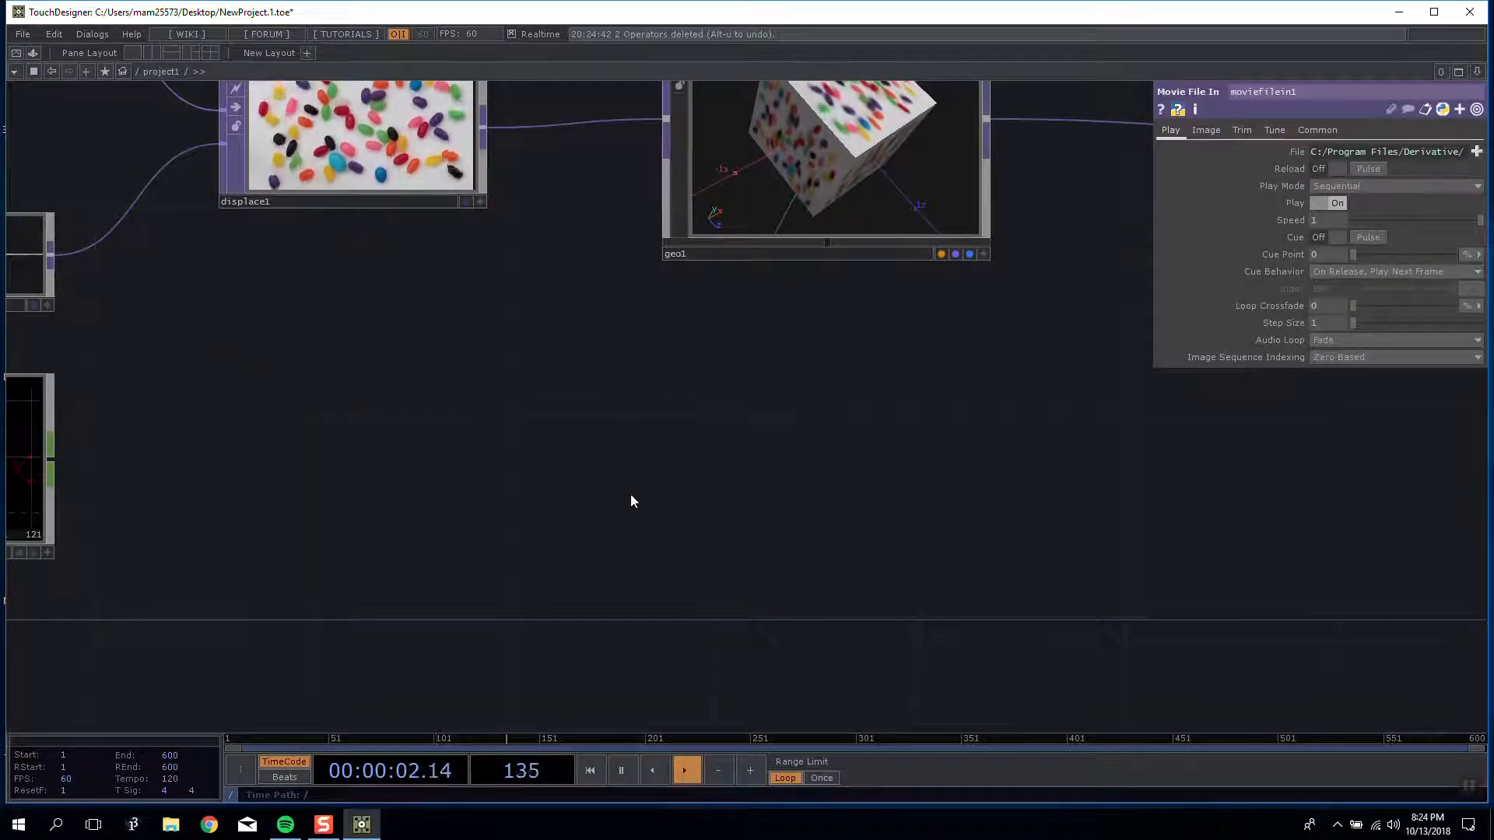
{"action": "key", "text": "h"}
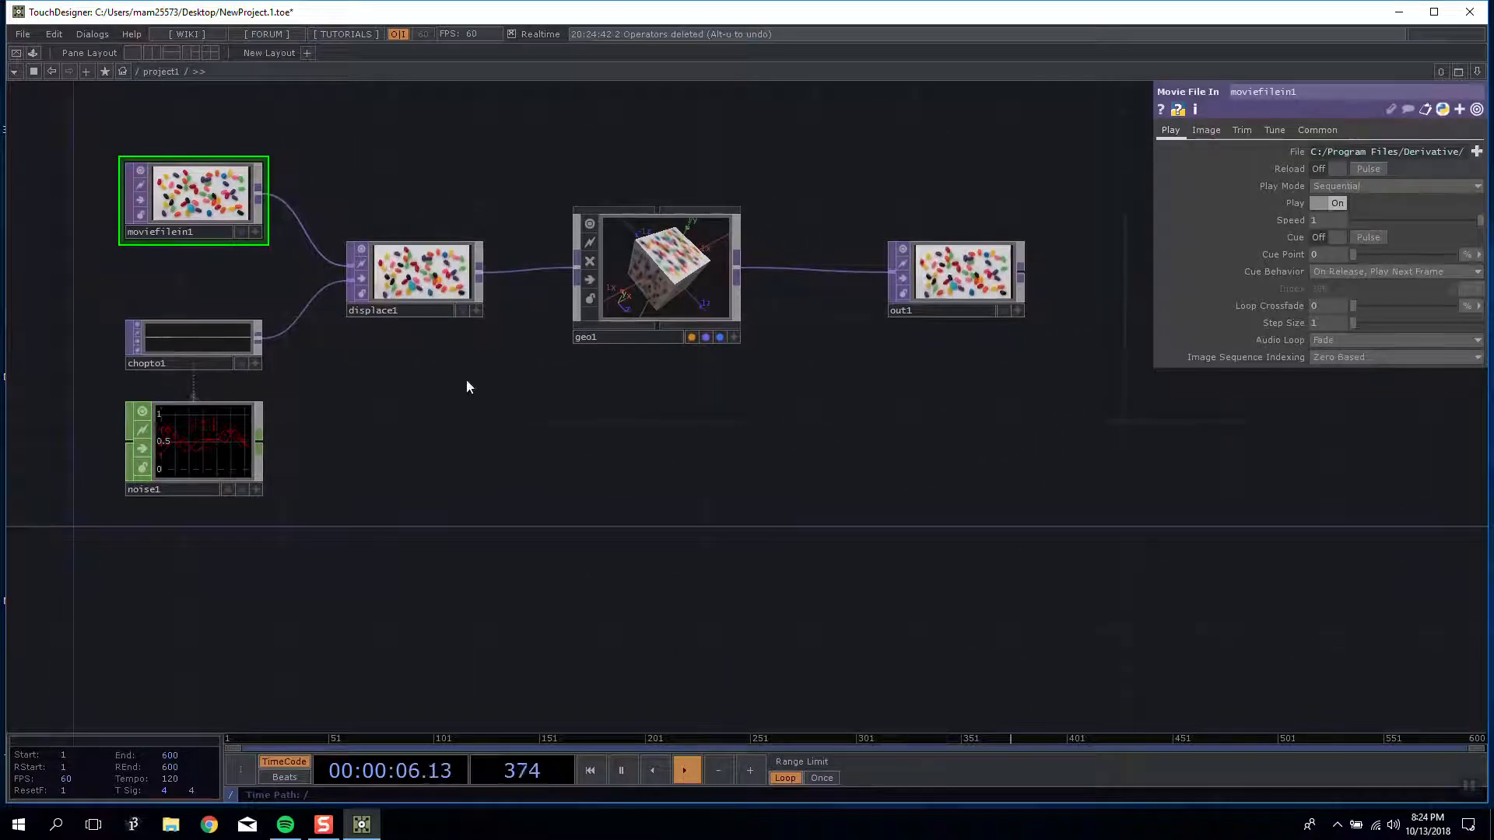
Step: Select the noise1 CHOP to examine its waveform and parameters
{"action": "scroll", "coordinate": [467, 387], "scroll_direction": "up", "scroll_amount": 5}
{"action": "scroll", "coordinate": [490, 459], "scroll_direction": "down", "scroll_amount": 3}
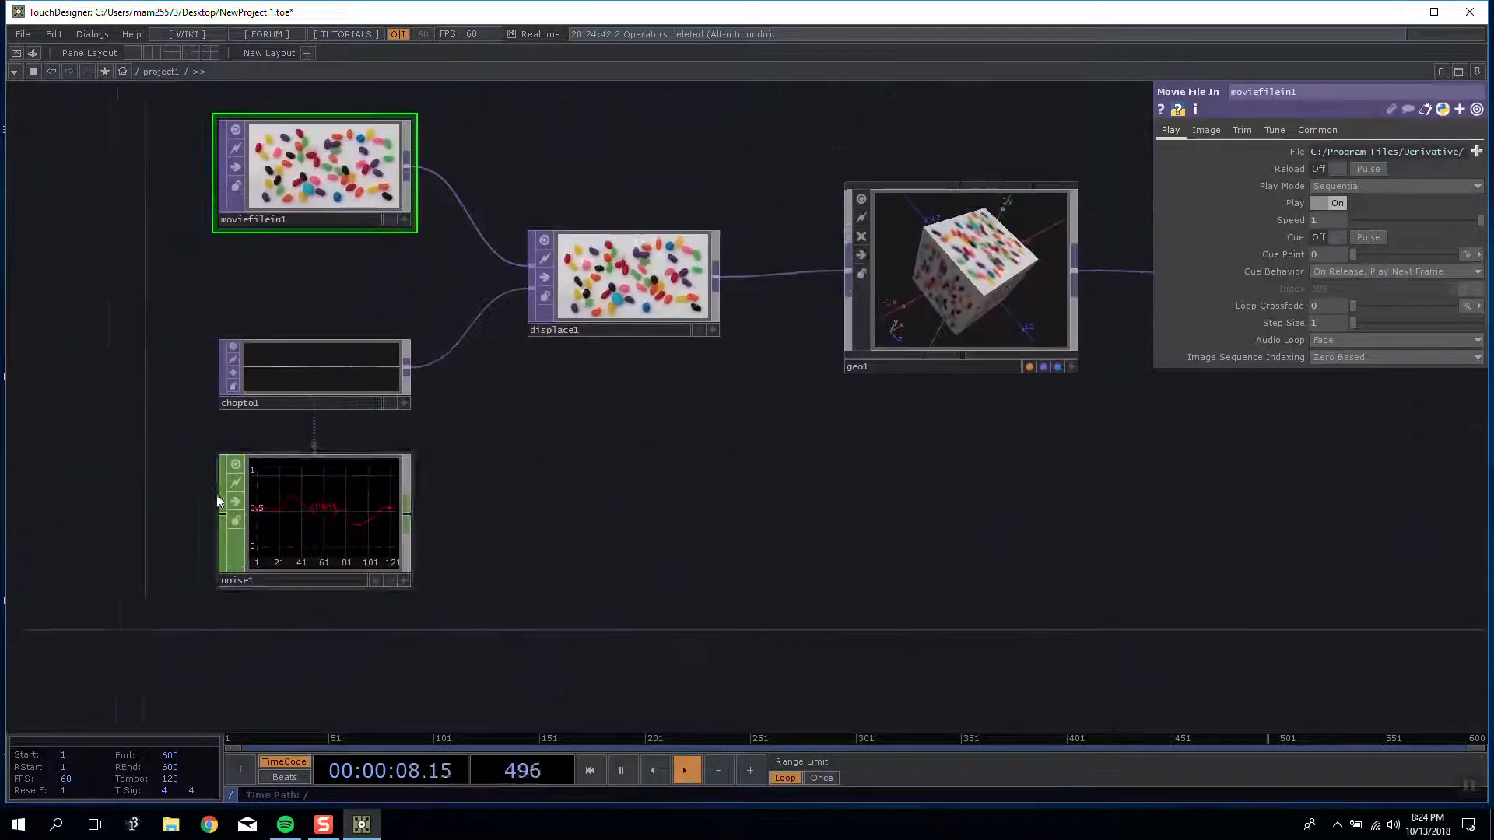
{"action": "scroll", "coordinate": [330, 483], "scroll_direction": "up", "scroll_amount": 5}
{"action": "left_click", "coordinate": [352, 514]}
{"action": "left_click_drag", "start_coordinate": [701, 462], "coordinate": [644, 418]}
{"action": "scroll", "coordinate": [700, 475], "scroll_direction": "down", "scroll_amount": 2}
{"action": "left_click_drag", "start_coordinate": [739, 506], "coordinate": [500, 427]}
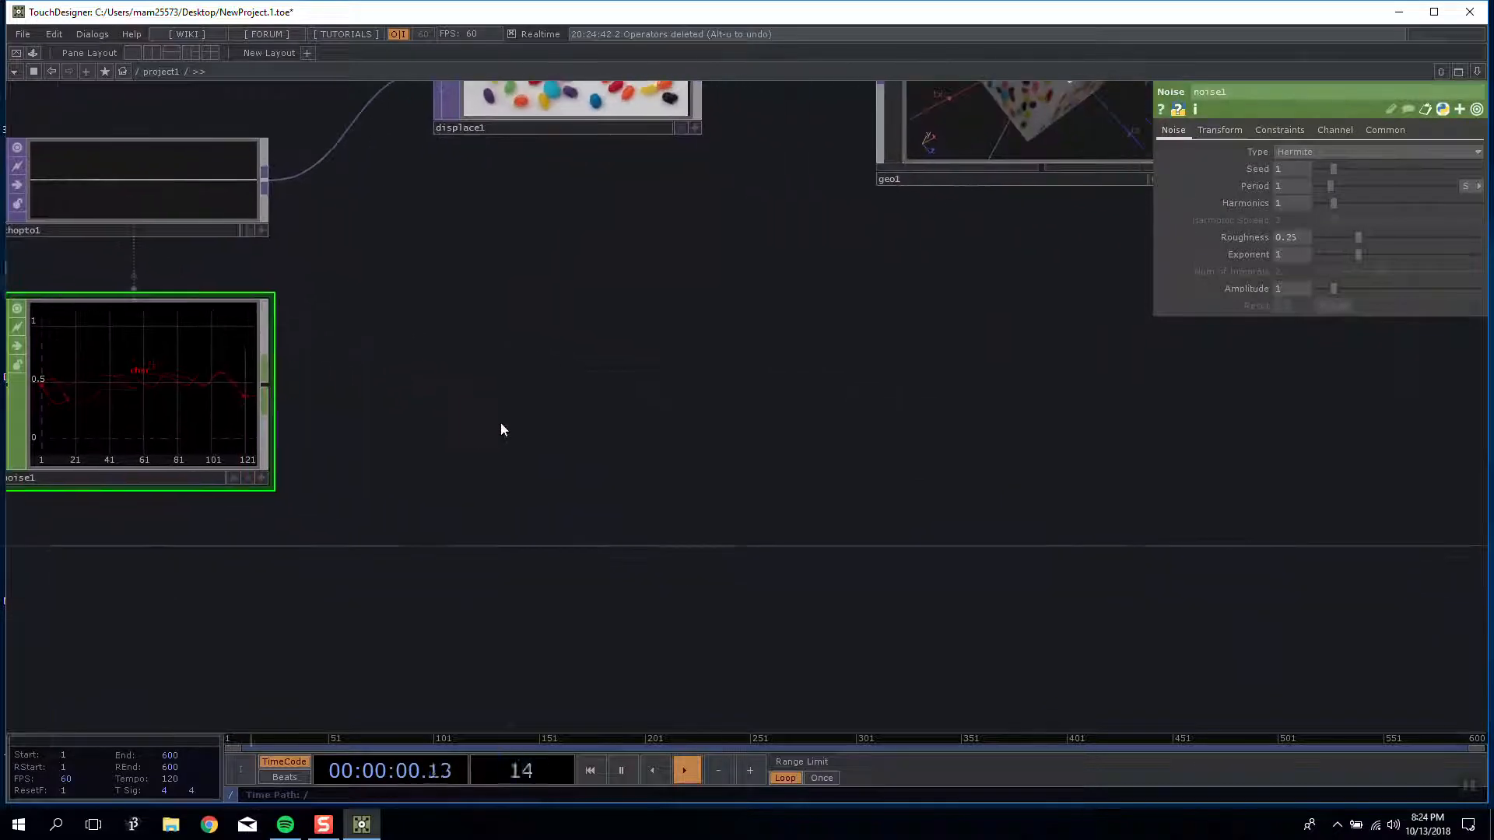
Step: Place a Constant CHOP from the CHOP family beside noise1, view its parameters and delete it
{"action": "key", "text": "Tab"}
{"action": "left_click", "coordinate": [342, 250]}
{"action": "left_click_drag", "start_coordinate": [511, 221], "coordinate": [814, 302]}
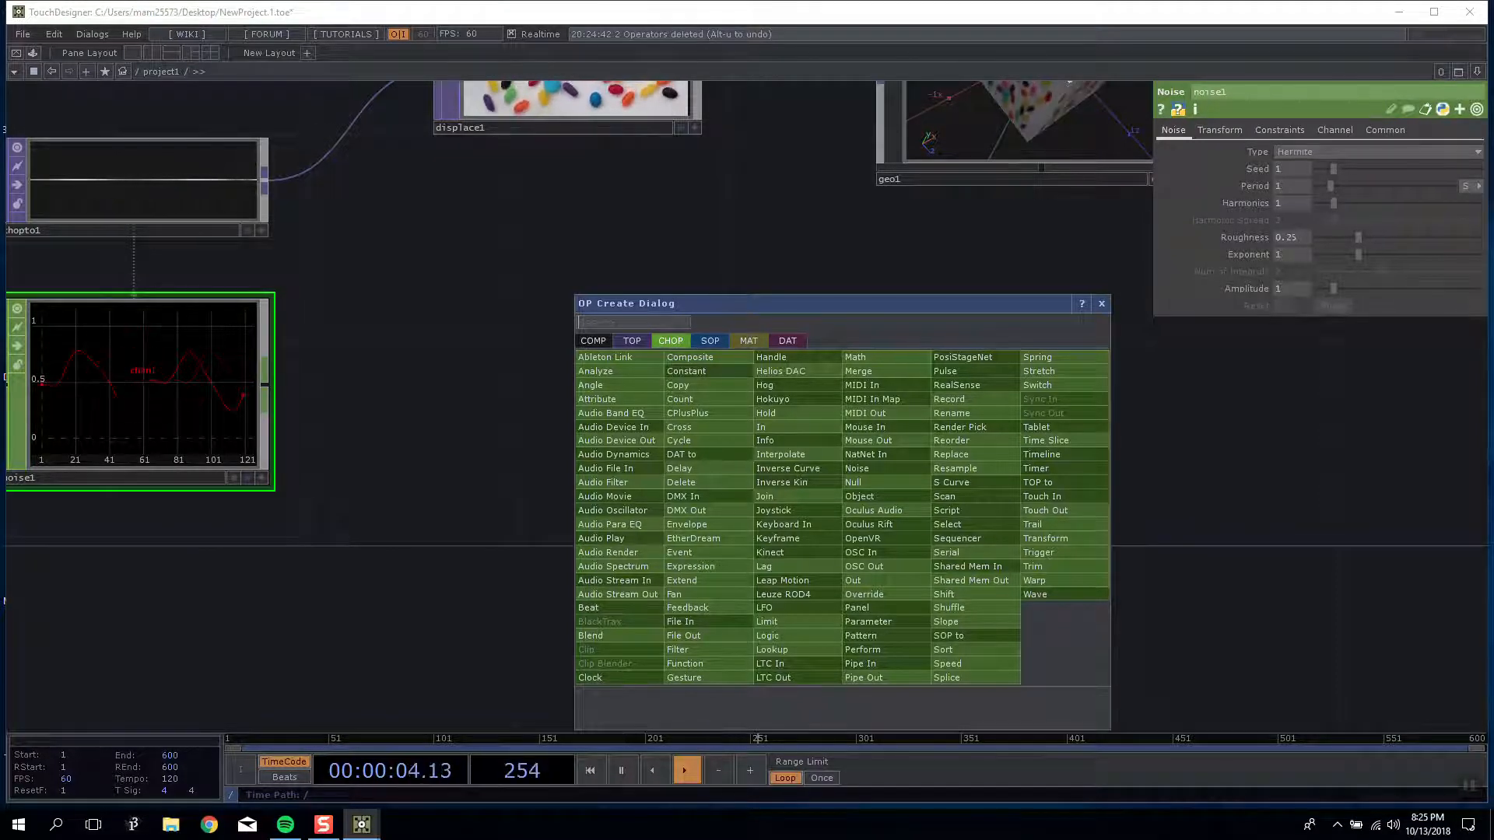
{"action": "left_click_drag", "start_coordinate": [814, 303], "coordinate": [1144, 259]}
{"action": "left_click", "coordinate": [1064, 333]}
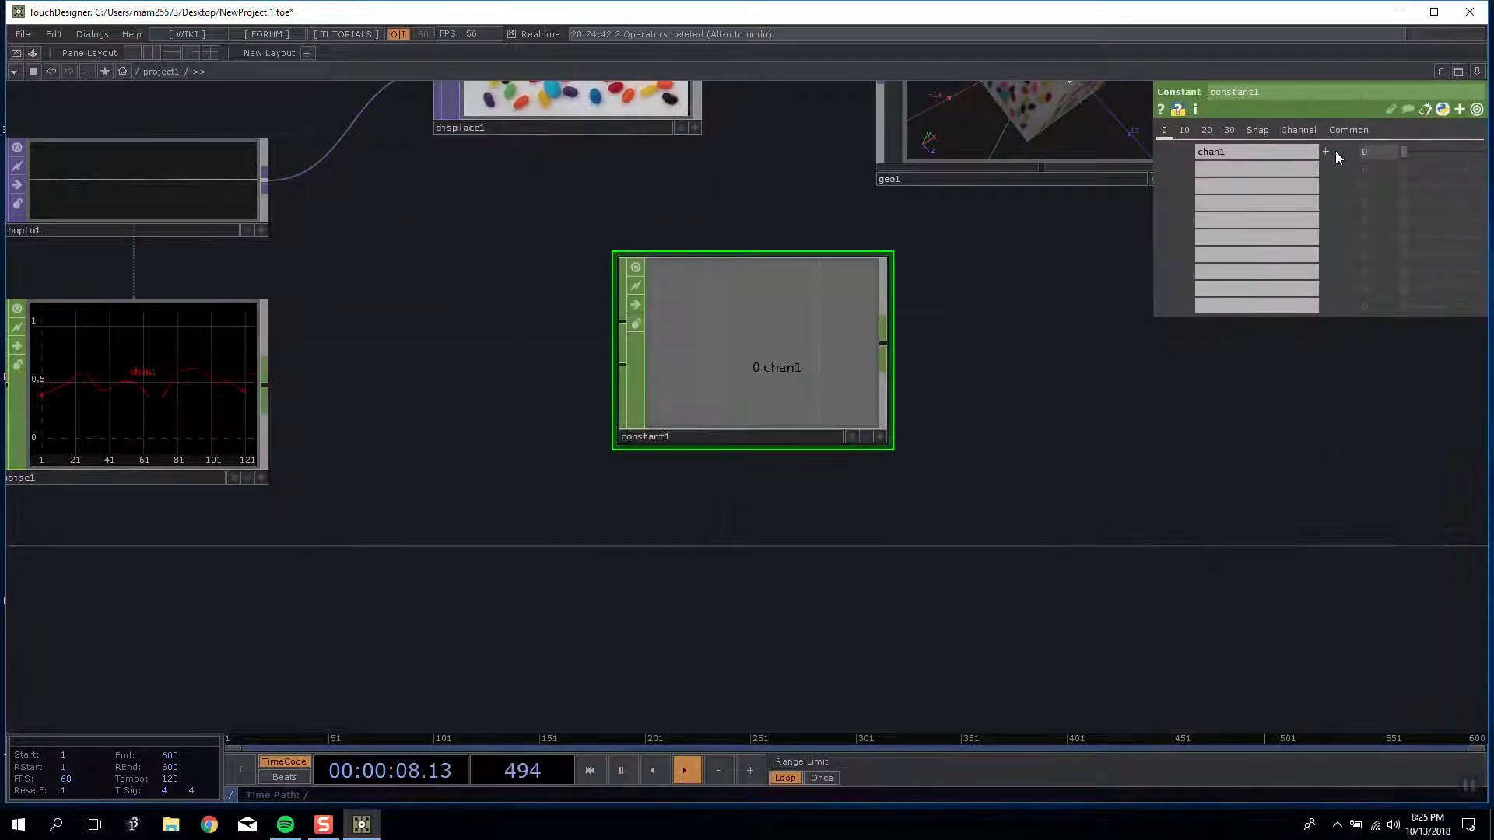
{"action": "left_click_drag", "start_coordinate": [1384, 130], "coordinate": [1358, 130]}
{"action": "key", "text": "Delete"}
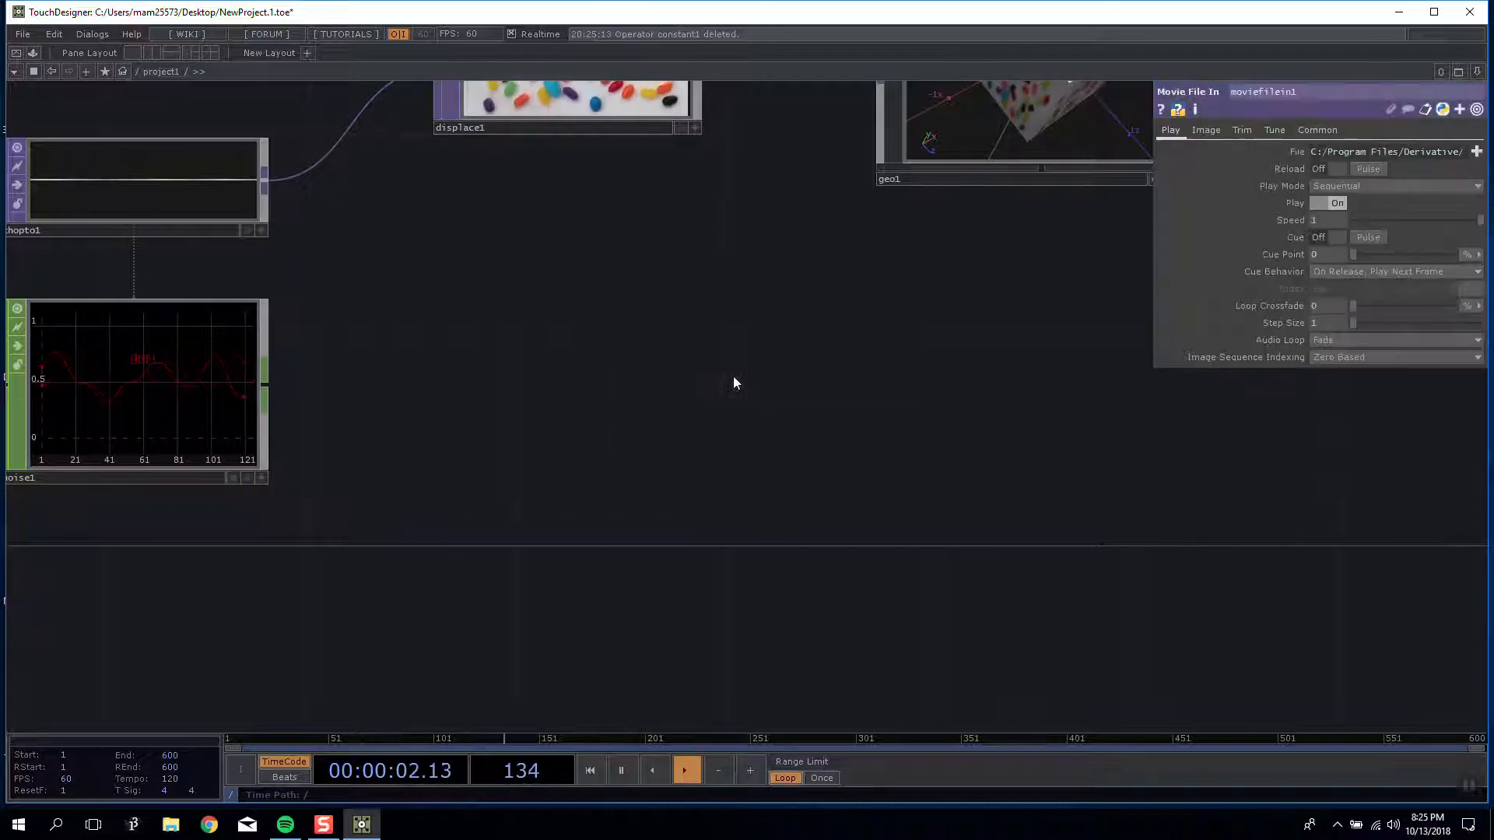
Step: Place an Audio Device In CHOP beside noise1, below displace1
{"action": "key", "text": "Tab"}
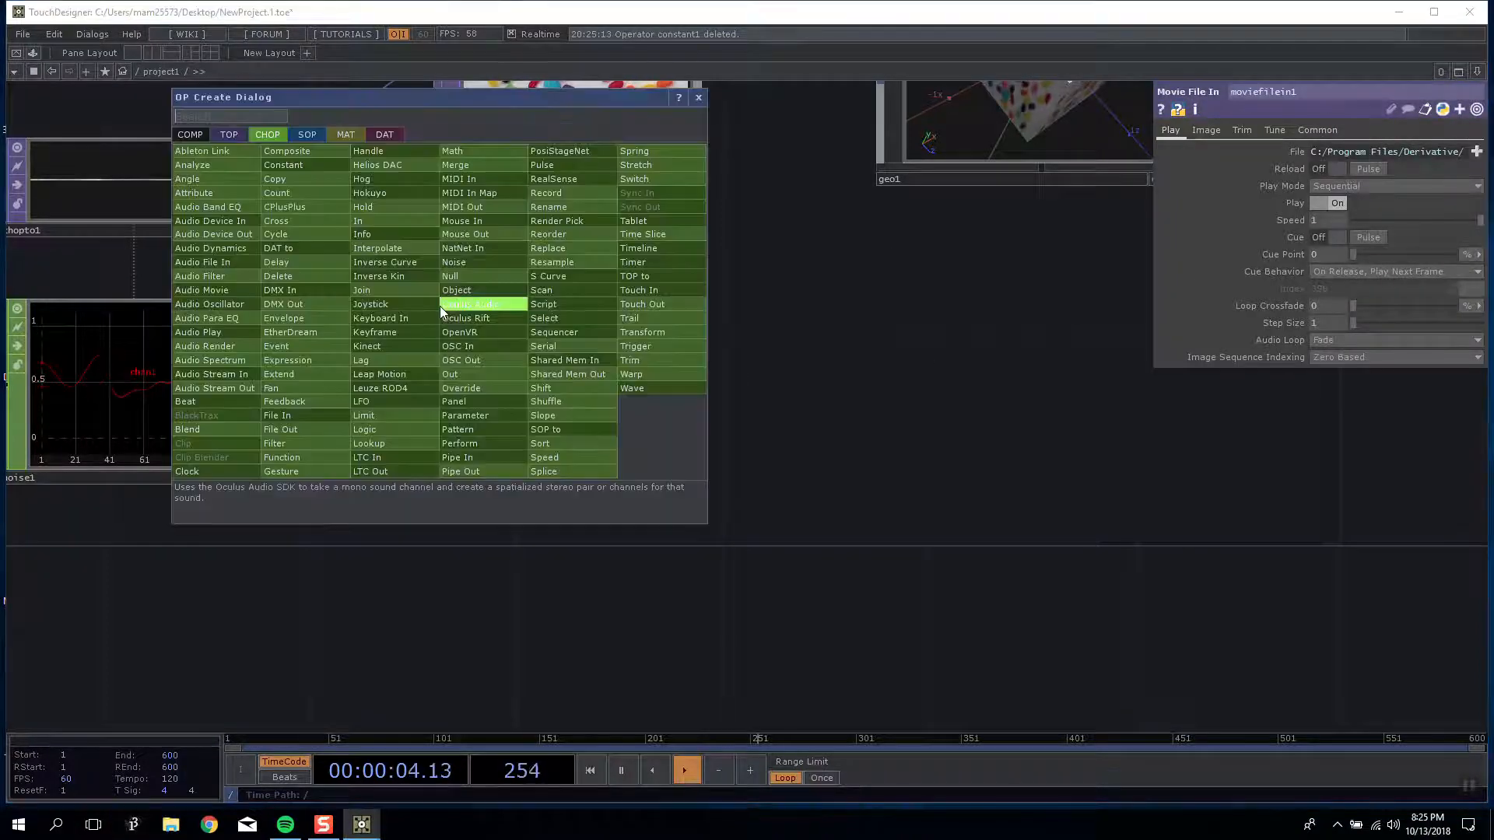
{"action": "left_click", "coordinate": [227, 209]}
{"action": "left_click", "coordinate": [545, 354]}
{"action": "key", "text": "Tab"}
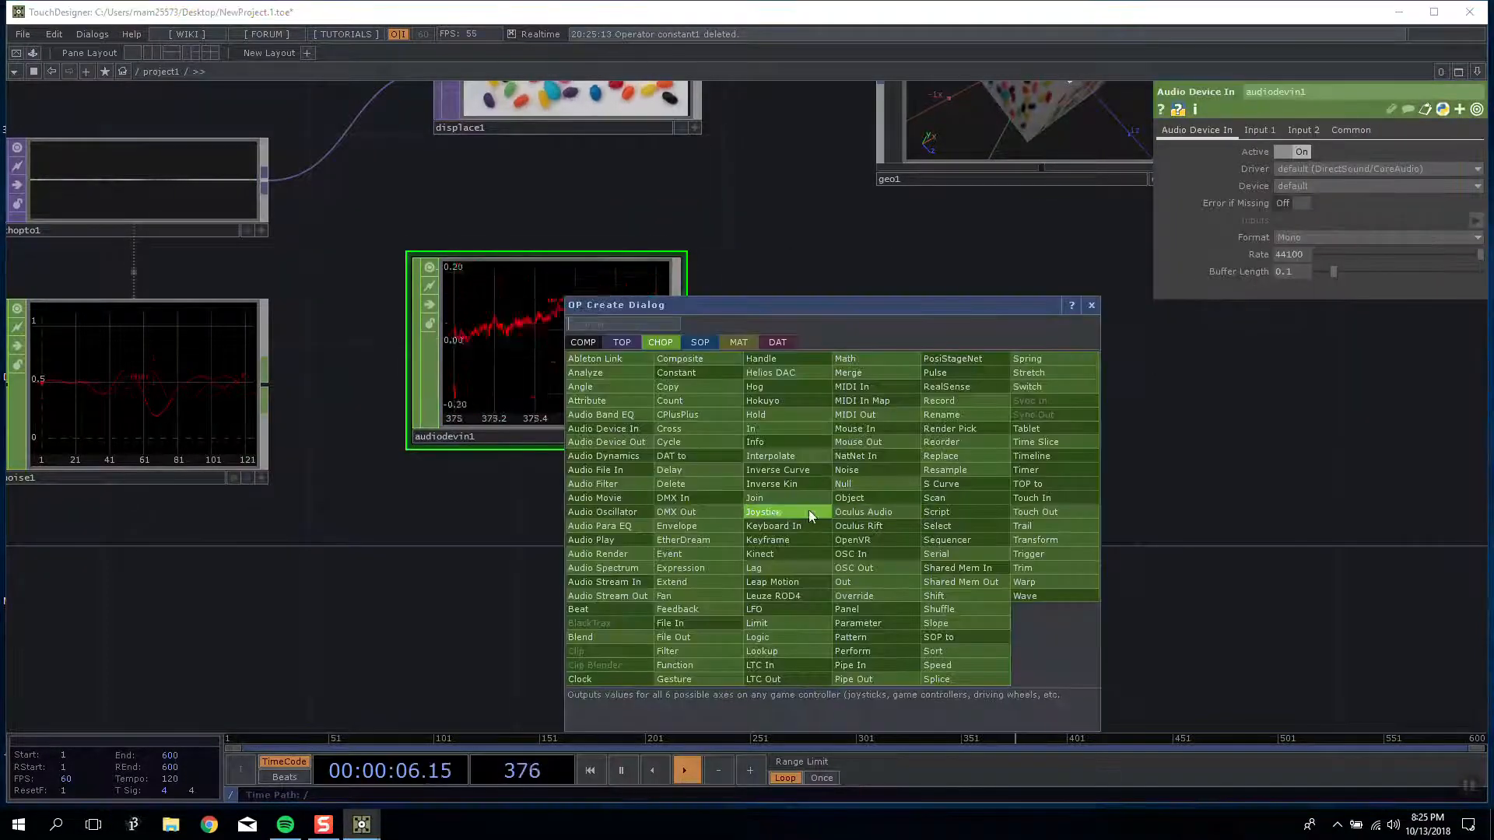
{"action": "left_click", "coordinate": [617, 398]}
{"action": "left_click", "coordinate": [887, 410]}
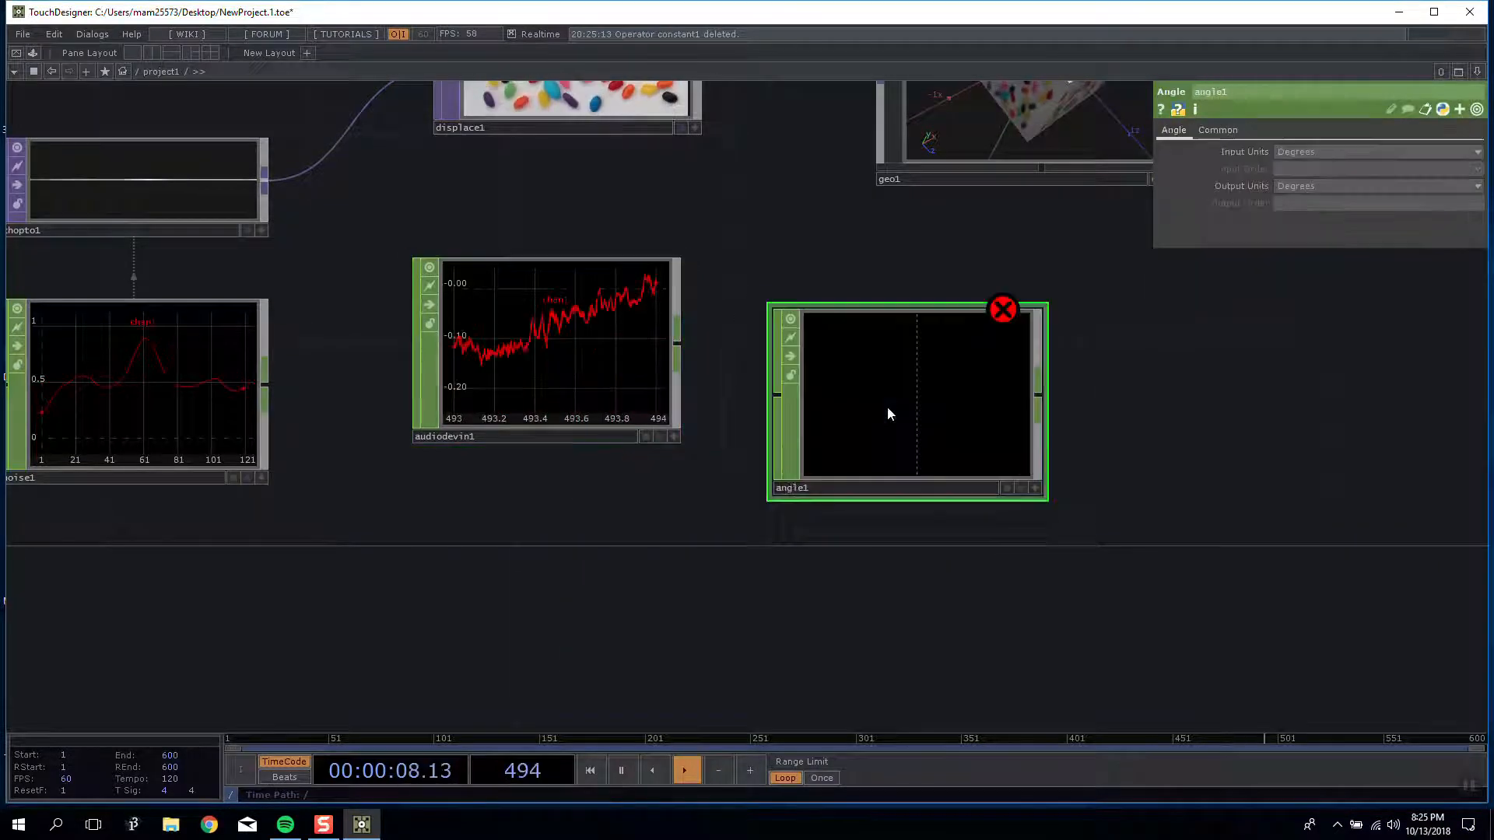
{"action": "key", "text": "Delete"}
{"action": "key", "text": "Tab"}
{"action": "left_click", "coordinate": [887, 409]}
{"action": "left_click", "coordinate": [951, 436]}
{"action": "key", "text": "Delete"}
{"action": "key", "text": "Tab"}
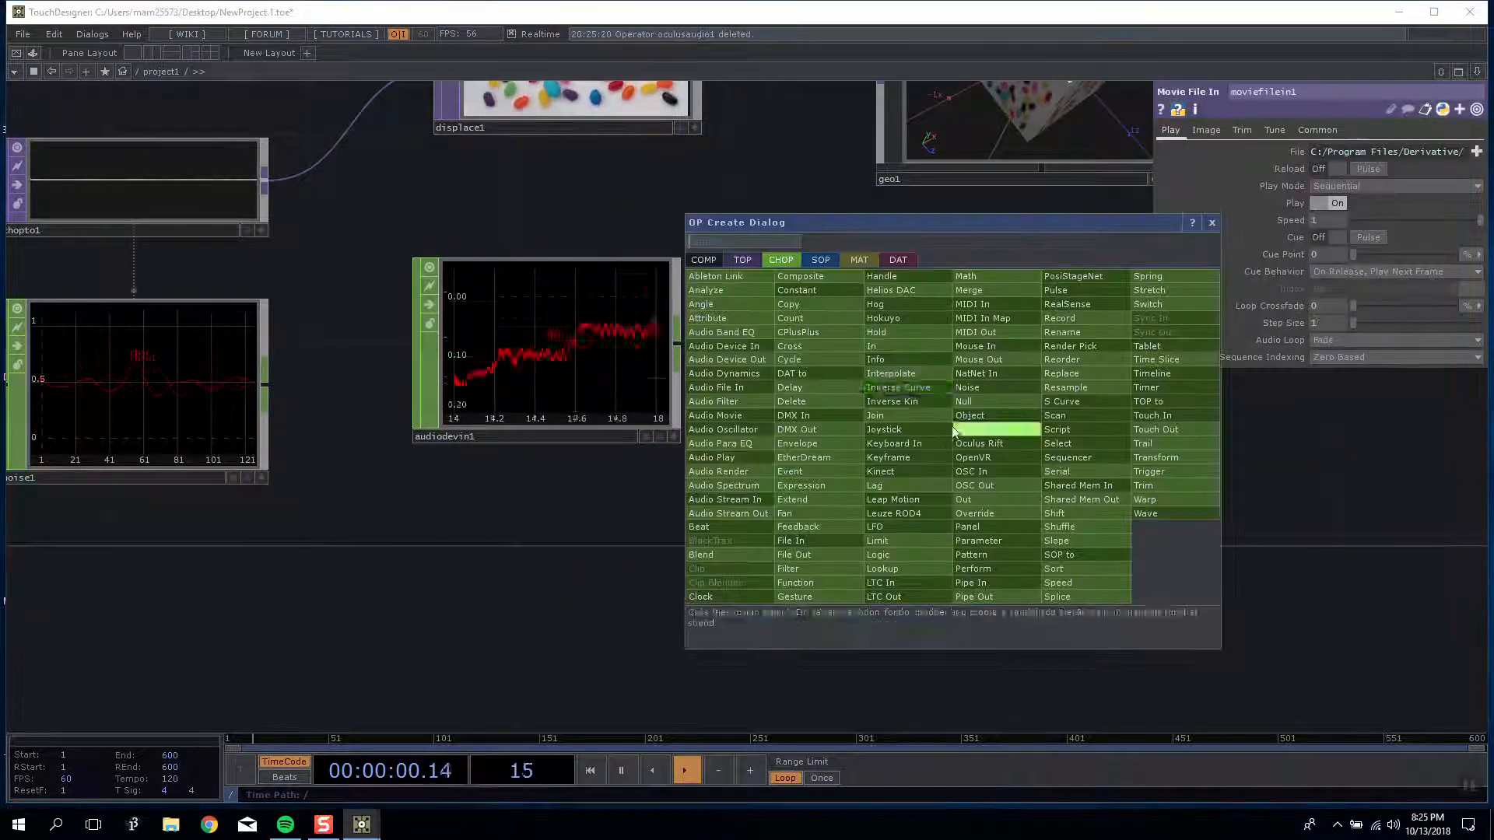
{"action": "left_click", "coordinate": [725, 302]}
{"action": "left_click", "coordinate": [893, 372]}
{"action": "key", "text": "Delete"}
Step: Place an Analyze CHOP beside audiodevin1 and wire audiodevin1's output into it
{"action": "key", "text": "Tab"}
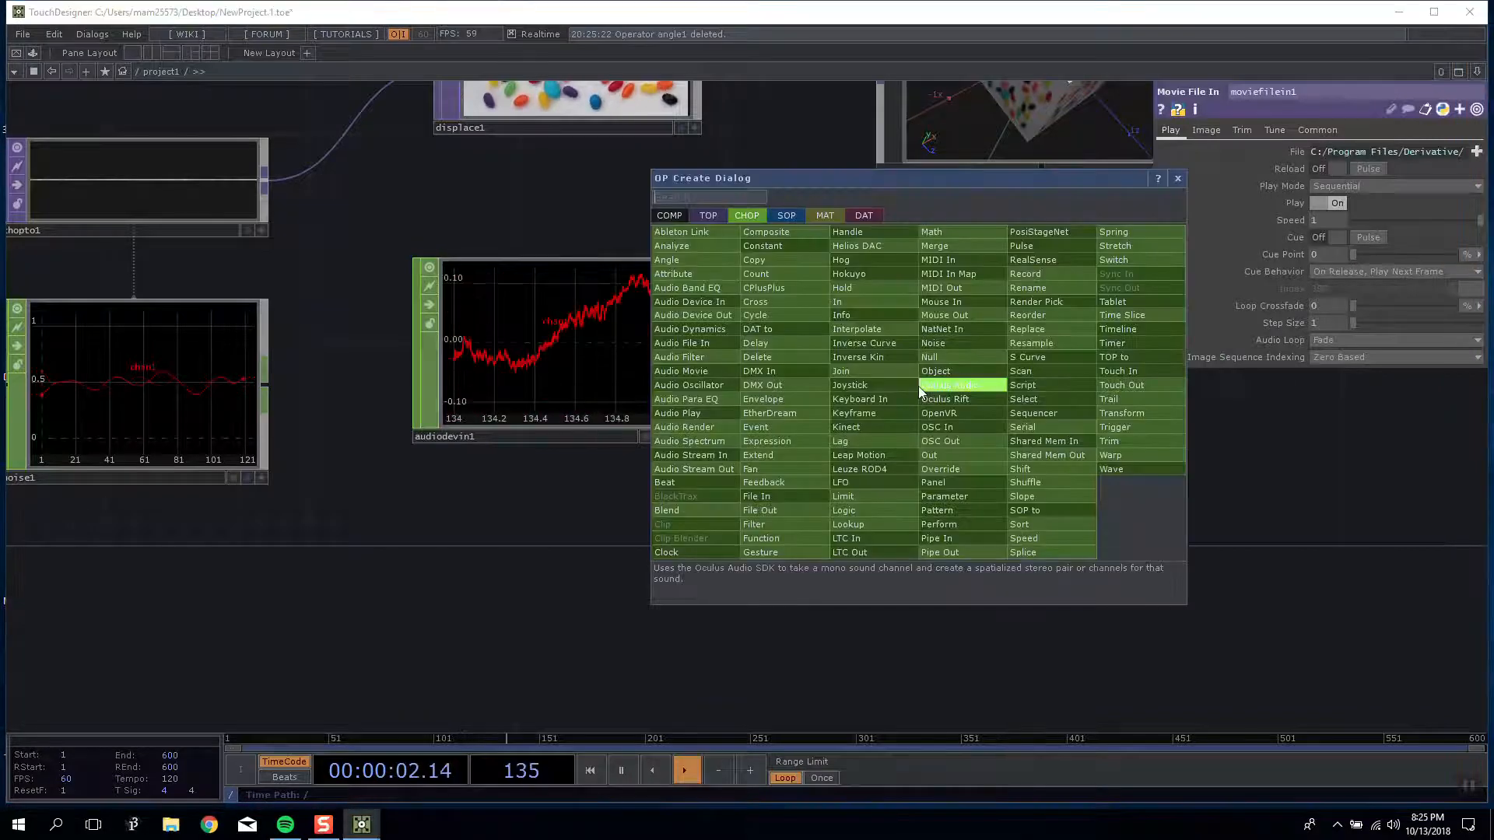
{"action": "left_click", "coordinate": [709, 258]}
{"action": "left_click", "coordinate": [908, 350]}
{"action": "left_click_drag", "start_coordinate": [677, 345], "coordinate": [778, 355]}
{"action": "left_click_drag", "start_coordinate": [1159, 411], "coordinate": [950, 418]}
Step: Try adding an Audio Device Out CHOP below the Analyze CHOP with audiodevin1 wired into it, and undo the addition
{"action": "key", "text": "Tab"}
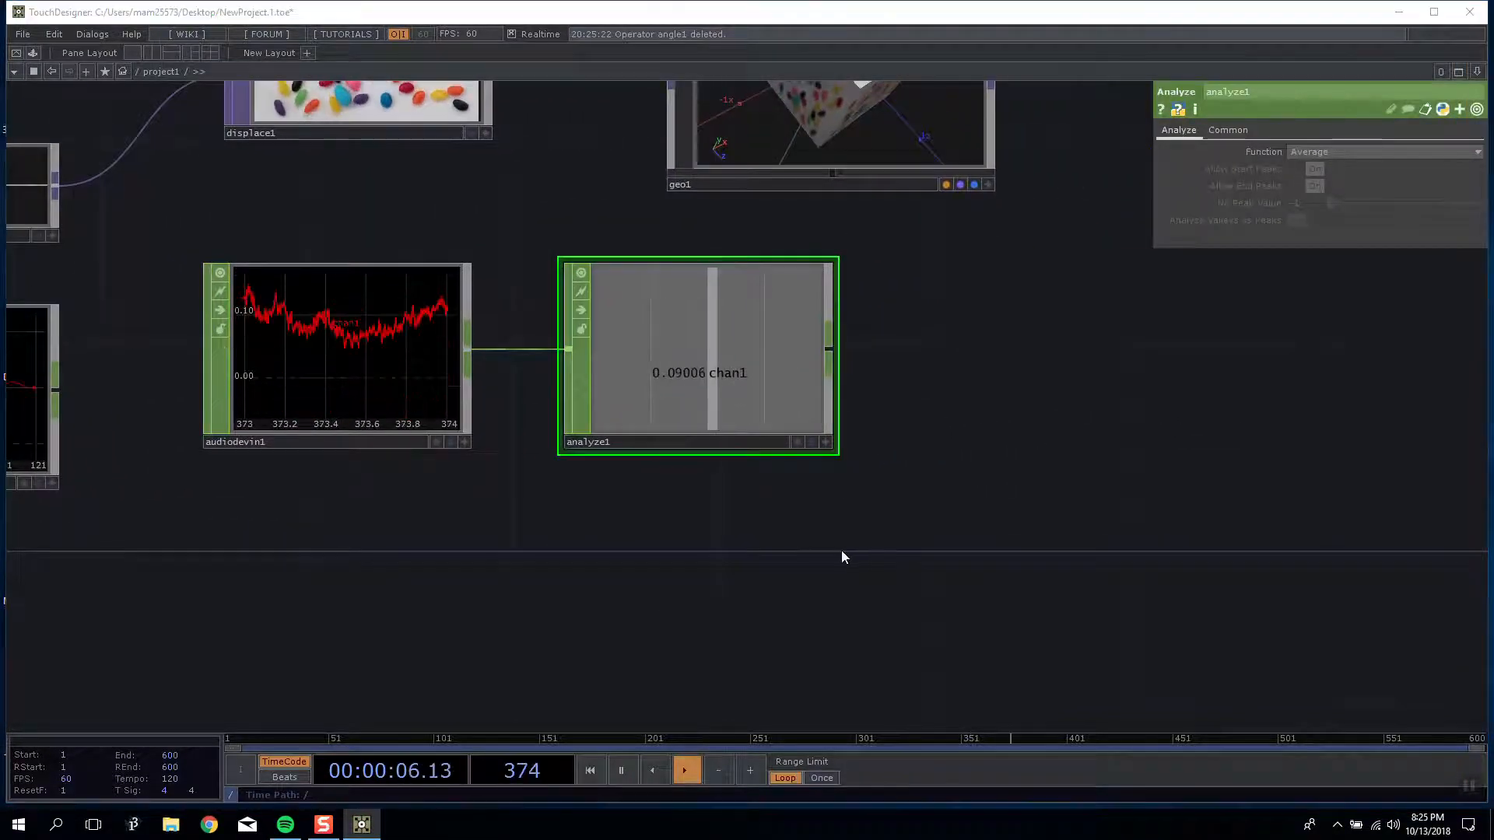
{"action": "left_click", "coordinate": [615, 478]}
{"action": "left_click", "coordinate": [630, 566]}
{"action": "left_click_drag", "start_coordinate": [469, 350], "coordinate": [513, 574]}
{"action": "key", "text": "ctrl+z"}
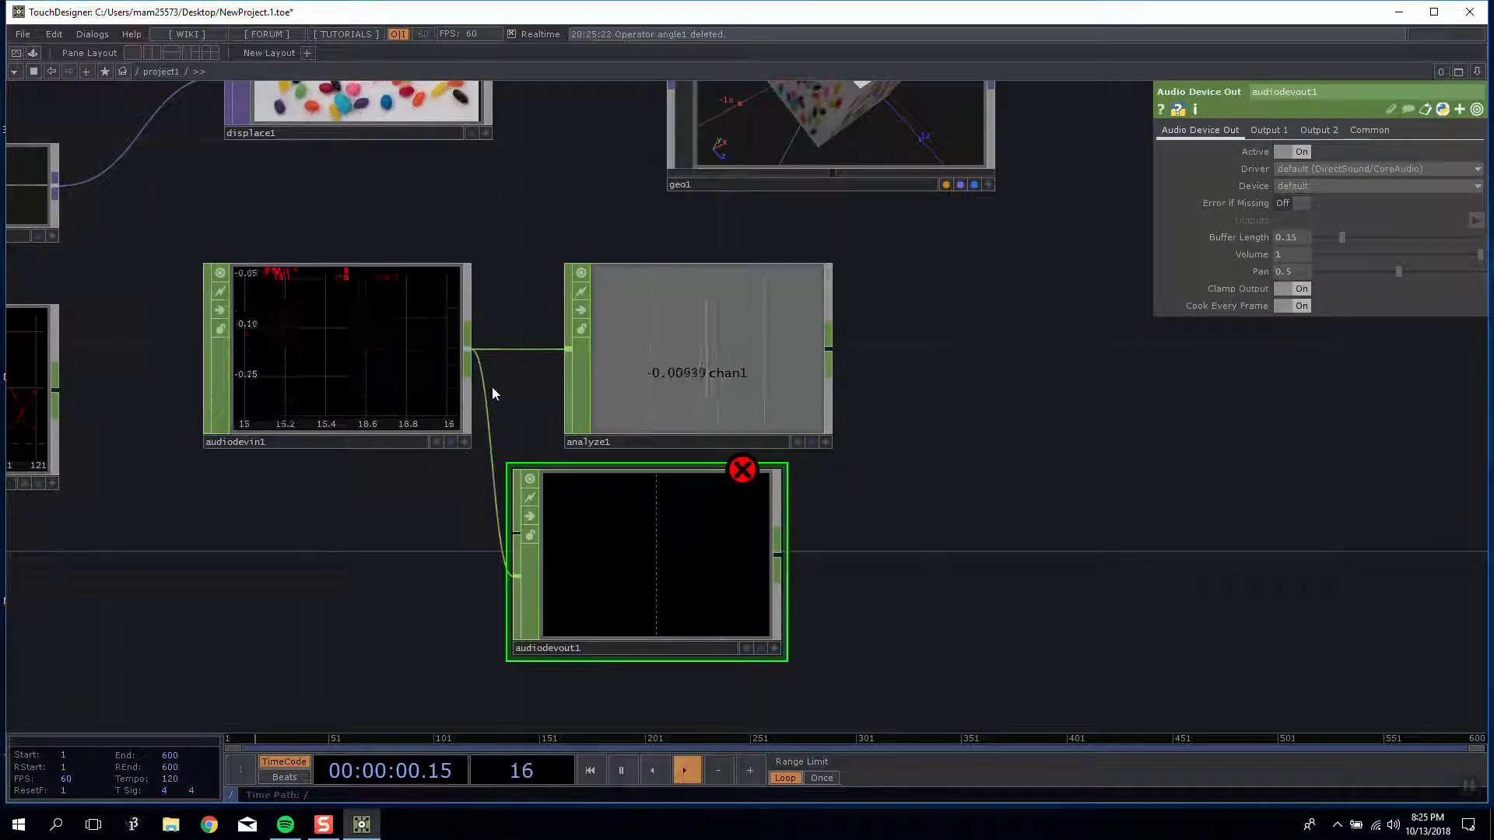
{"action": "key", "text": "ctrl+z"}
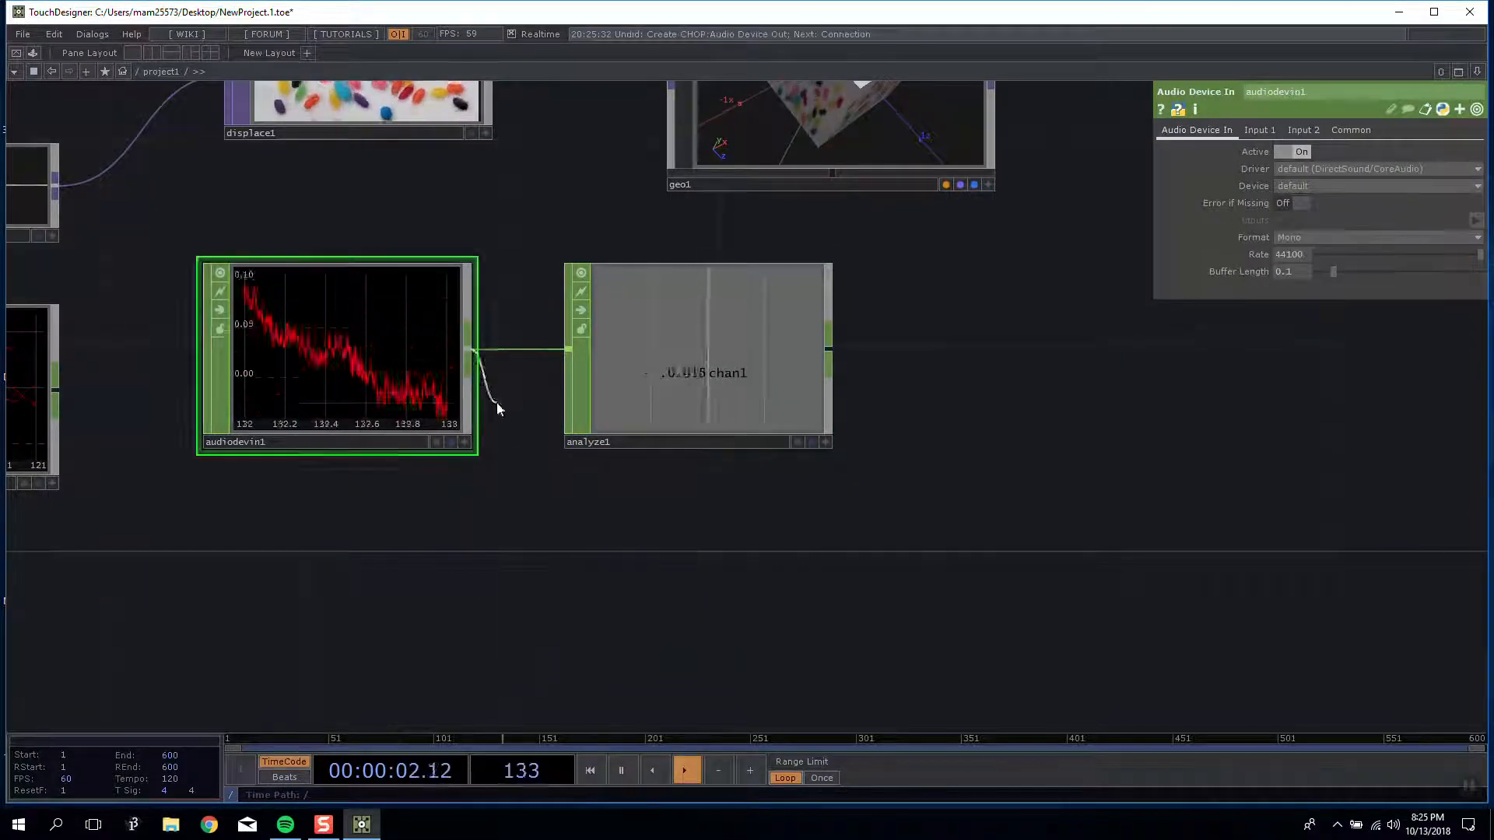
Step: Try an Audio Device Out CHOP below audiodevin1, wire audiodevin1's output into it, and delete it
{"action": "double_click", "coordinate": [508, 470]}
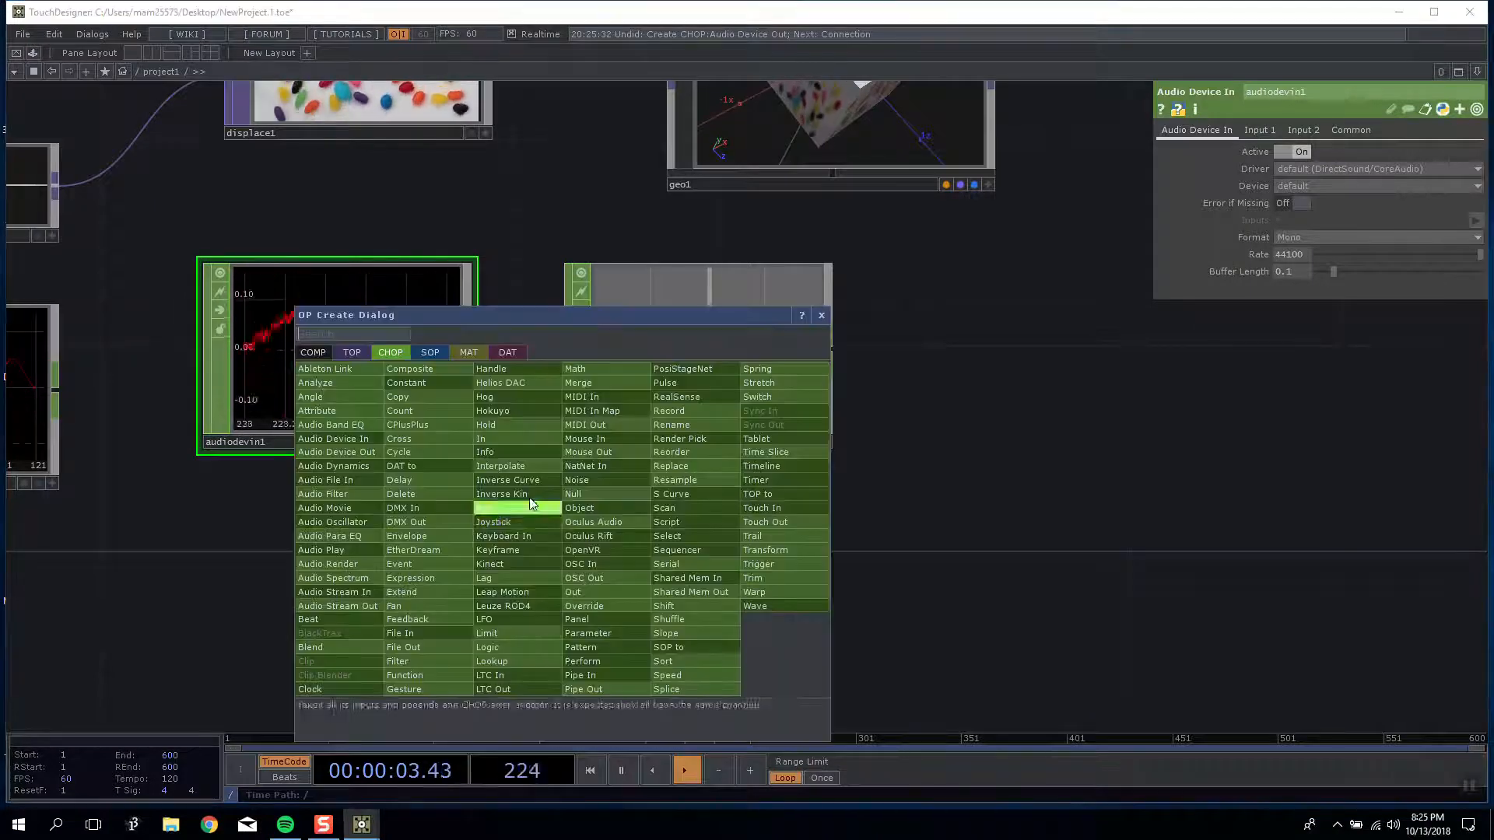
{"action": "left_click", "coordinate": [367, 456]}
{"action": "left_click_drag", "start_coordinate": [467, 350], "coordinate": [515, 534]}
{"action": "left_click_drag", "start_coordinate": [832, 569], "coordinate": [884, 571]}
{"action": "key", "text": "Delete"}
{"action": "left_click_drag", "start_coordinate": [1010, 526], "coordinate": [847, 553]}
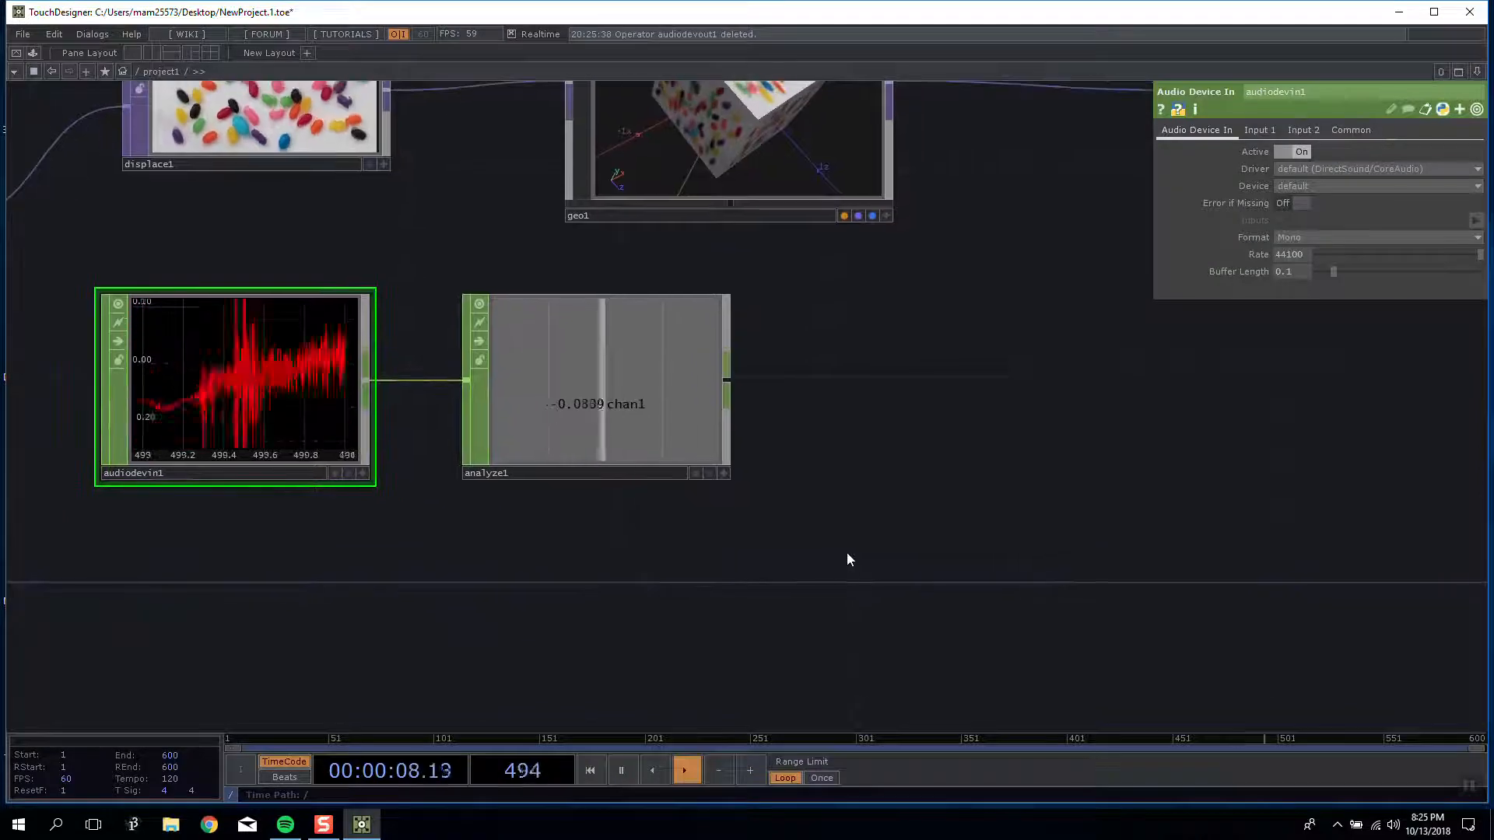
Step: Delete the audiodevin1 and analyze1 operators together and bring the remaining network into view
{"action": "right_click_drag", "start_coordinate": [960, 533], "coordinate": [213, 353]}
{"action": "key", "text": "Delete"}
{"action": "key", "text": "h"}
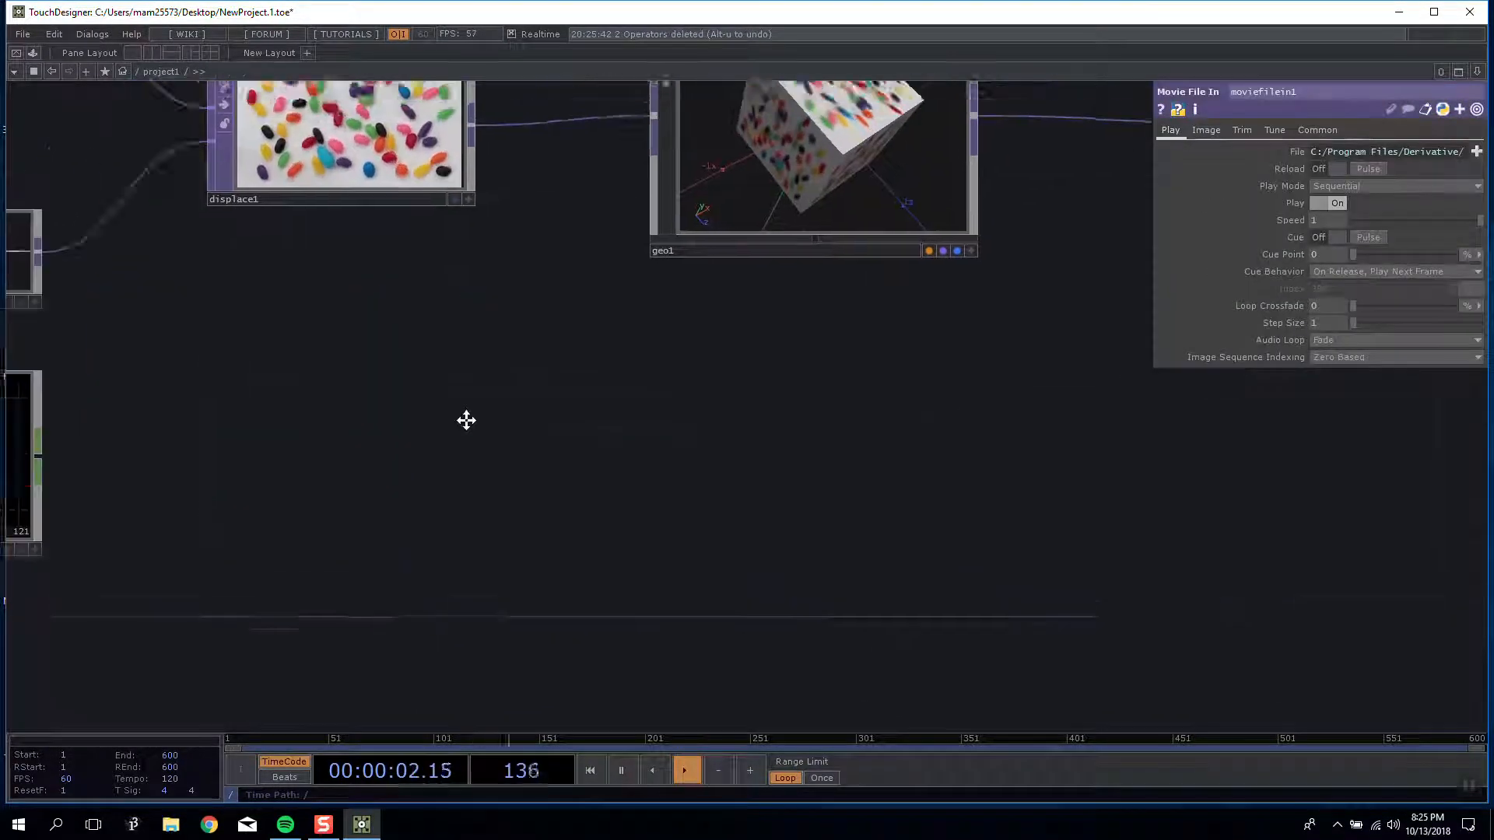
Step: Examine the SOP and MAT operator families in the operator creation list
{"action": "key", "text": "Tab"}
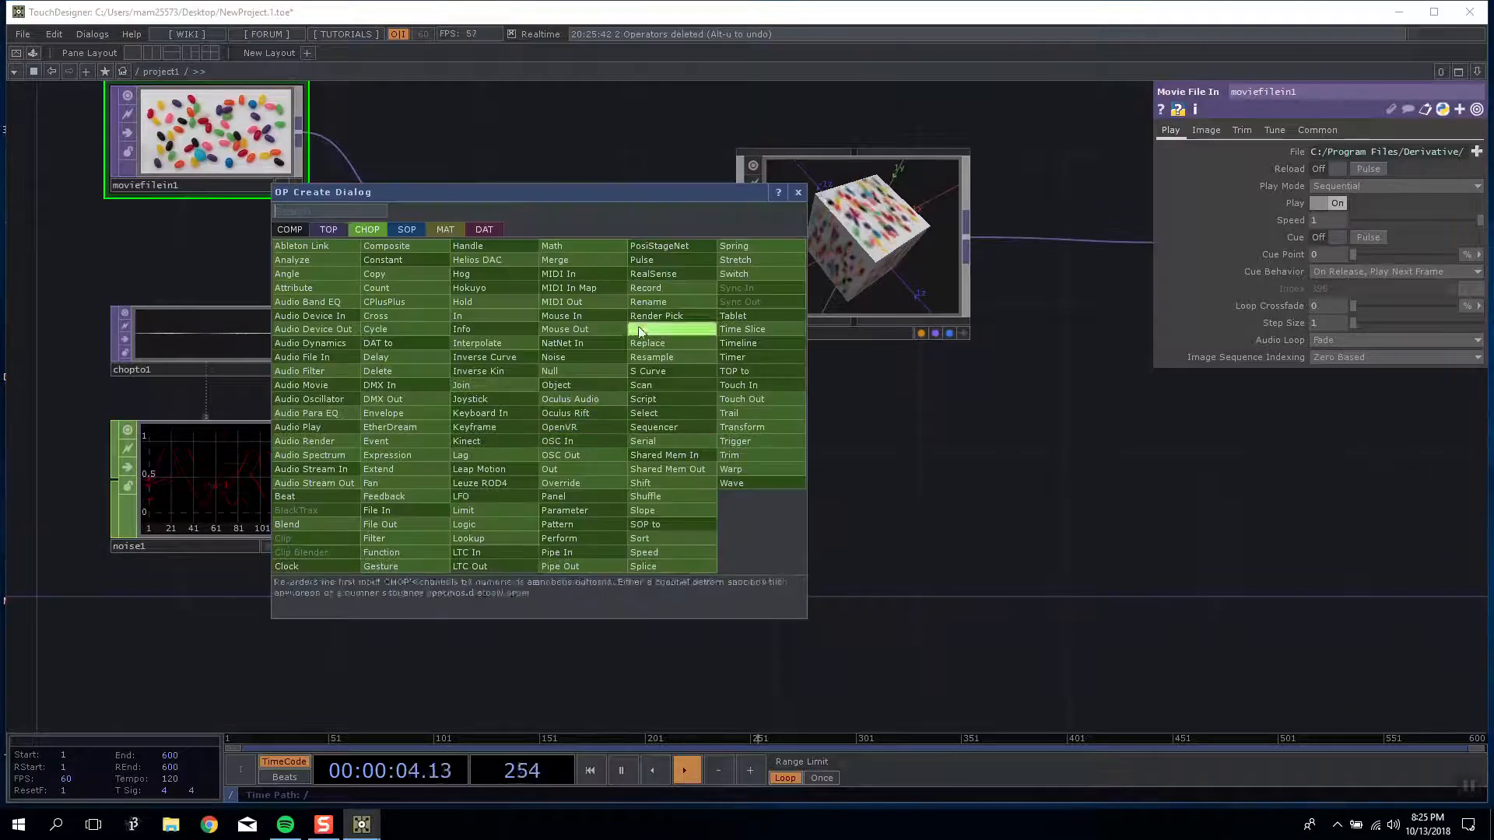
{"action": "left_click_drag", "start_coordinate": [922, 436], "coordinate": [559, 415]}
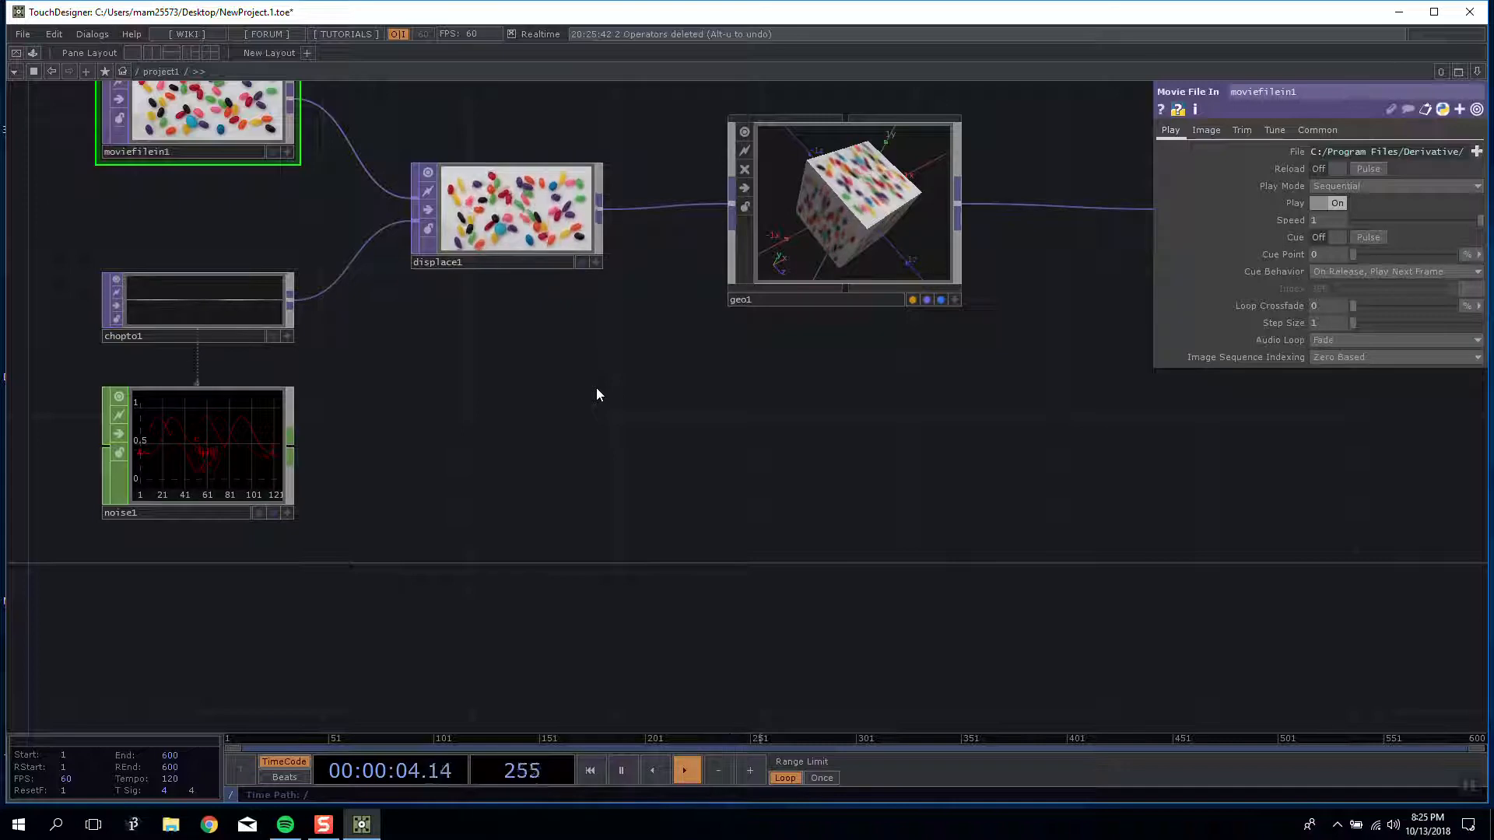
{"action": "left_click_drag", "start_coordinate": [605, 471], "coordinate": [640, 524]}
{"action": "scroll", "coordinate": [654, 511], "scroll_direction": "down", "scroll_amount": 3}
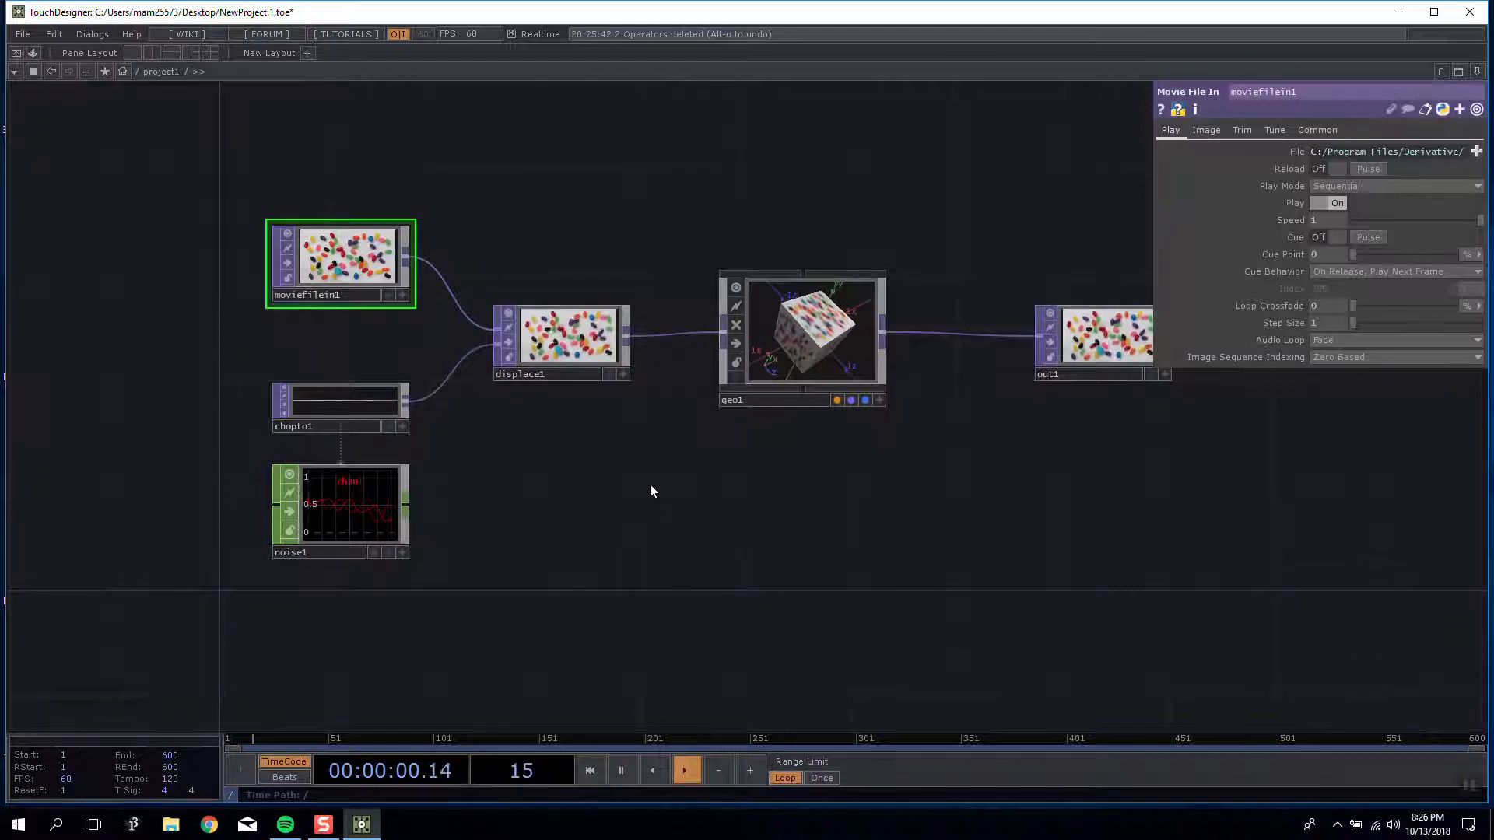
{"action": "left_click_drag", "start_coordinate": [650, 481], "coordinate": [436, 376]}
{"action": "key", "text": "Tab"}
{"action": "left_click", "coordinate": [431, 285]}
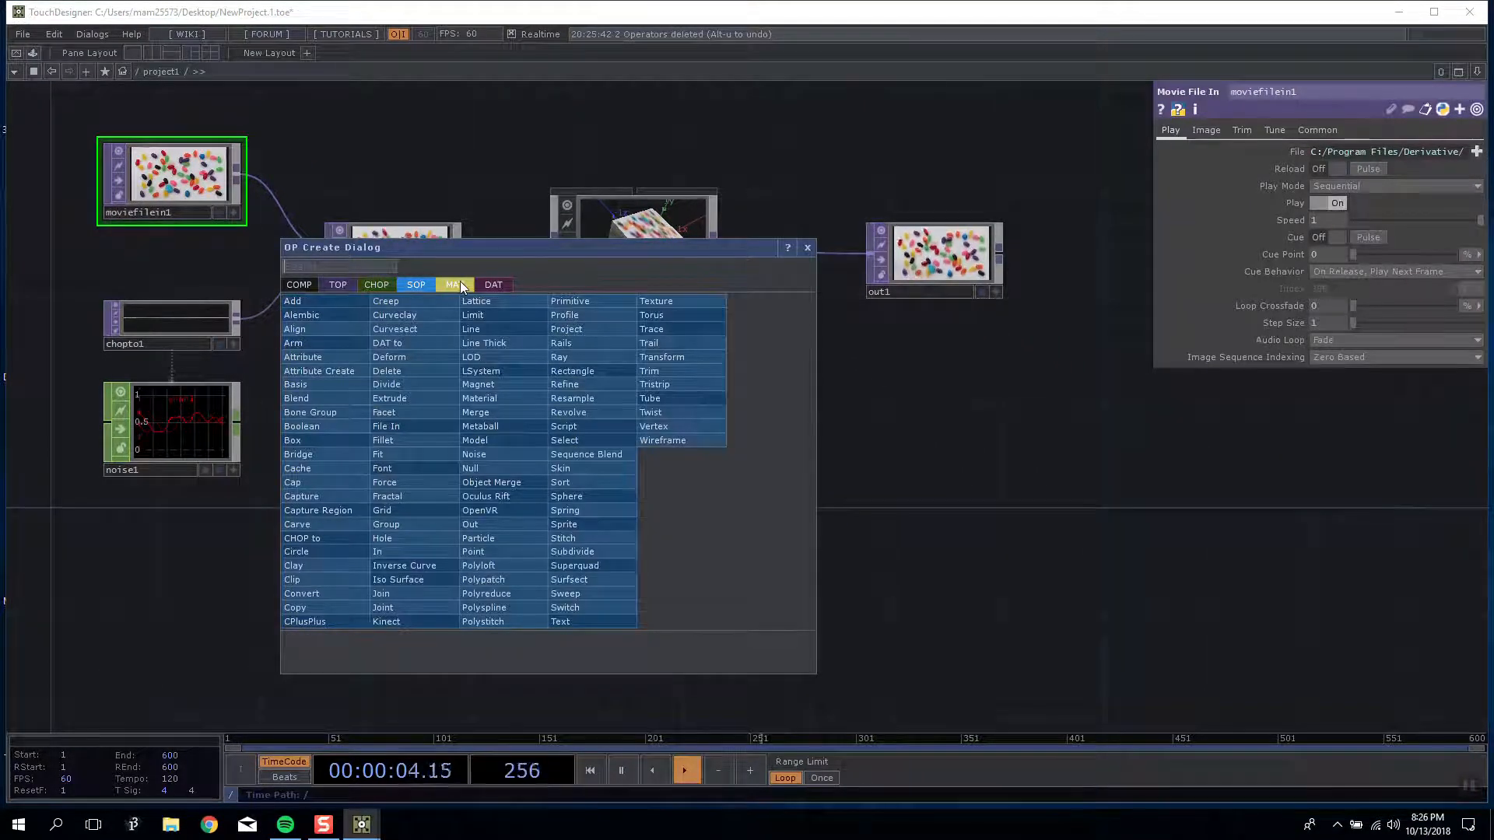
{"action": "left_click", "coordinate": [456, 284]}
{"action": "left_click", "coordinate": [418, 284]}
{"action": "left_click", "coordinate": [450, 288]}
{"action": "left_click", "coordinate": [426, 286]}
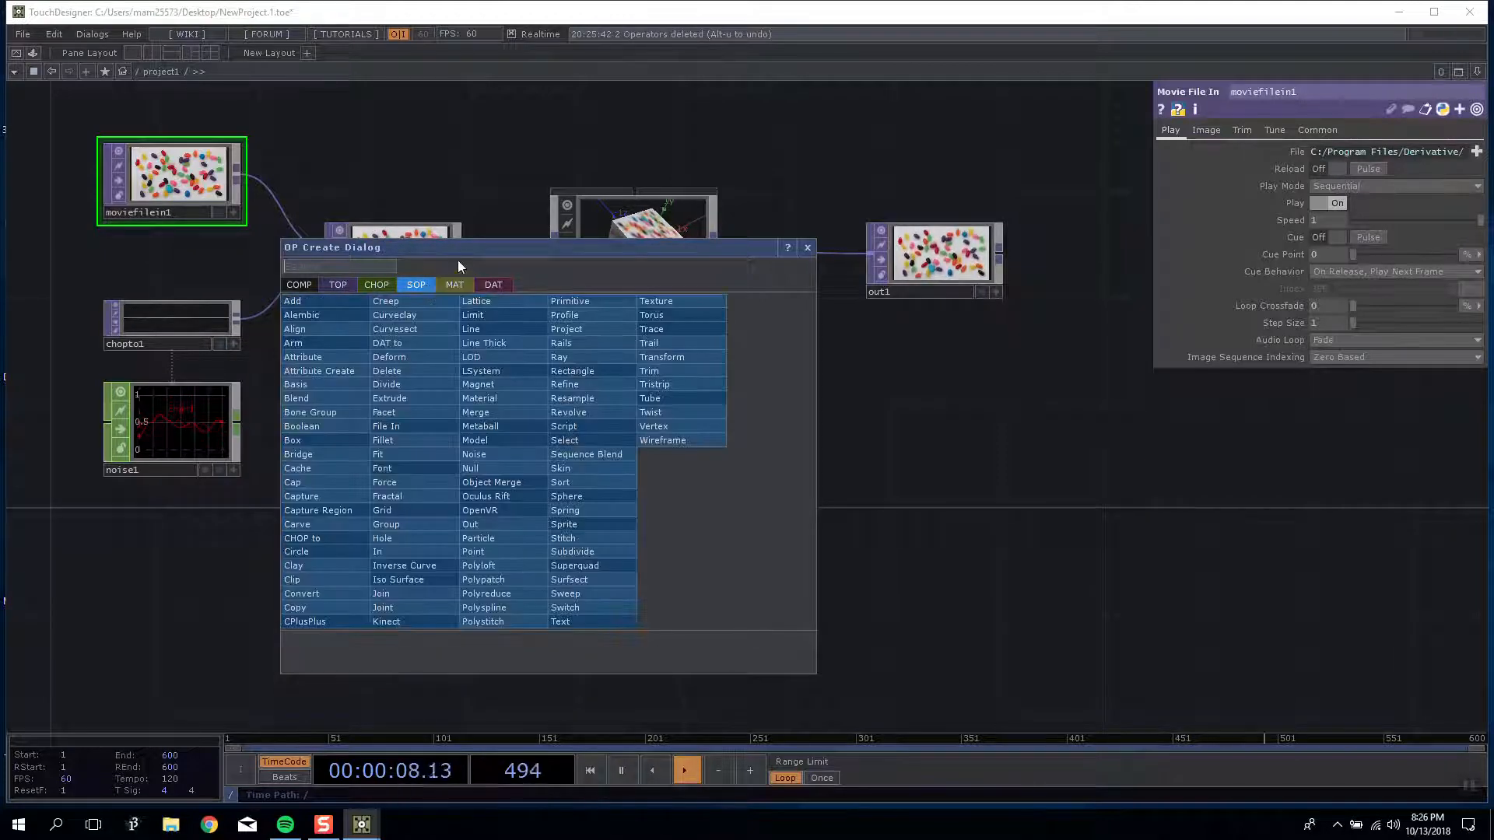
{"action": "left_click", "coordinate": [484, 233]}
{"action": "key", "text": "Tab"}
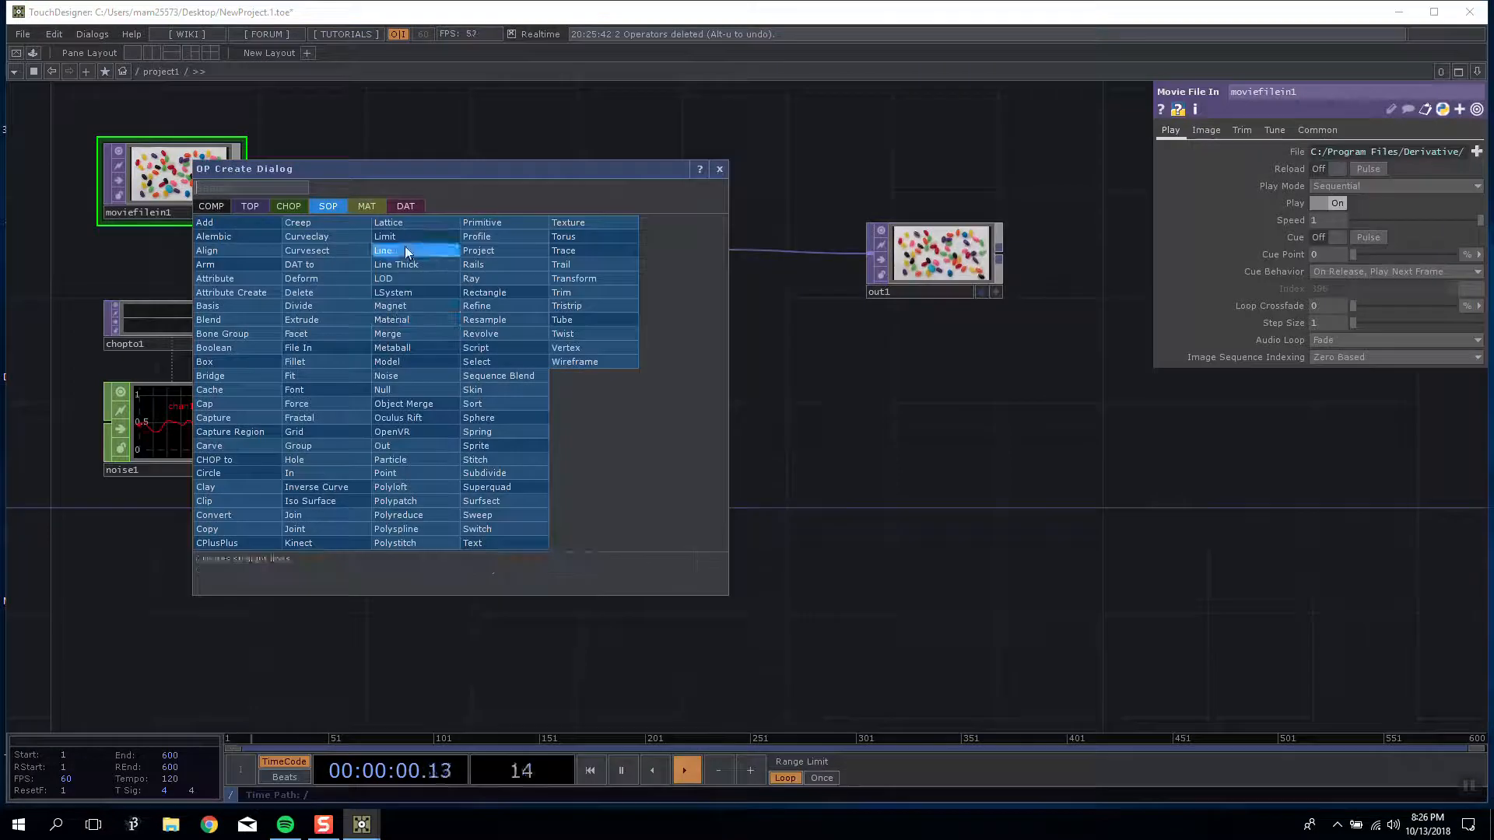
{"action": "left_click_drag", "start_coordinate": [396, 169], "coordinate": [1113, 185]}
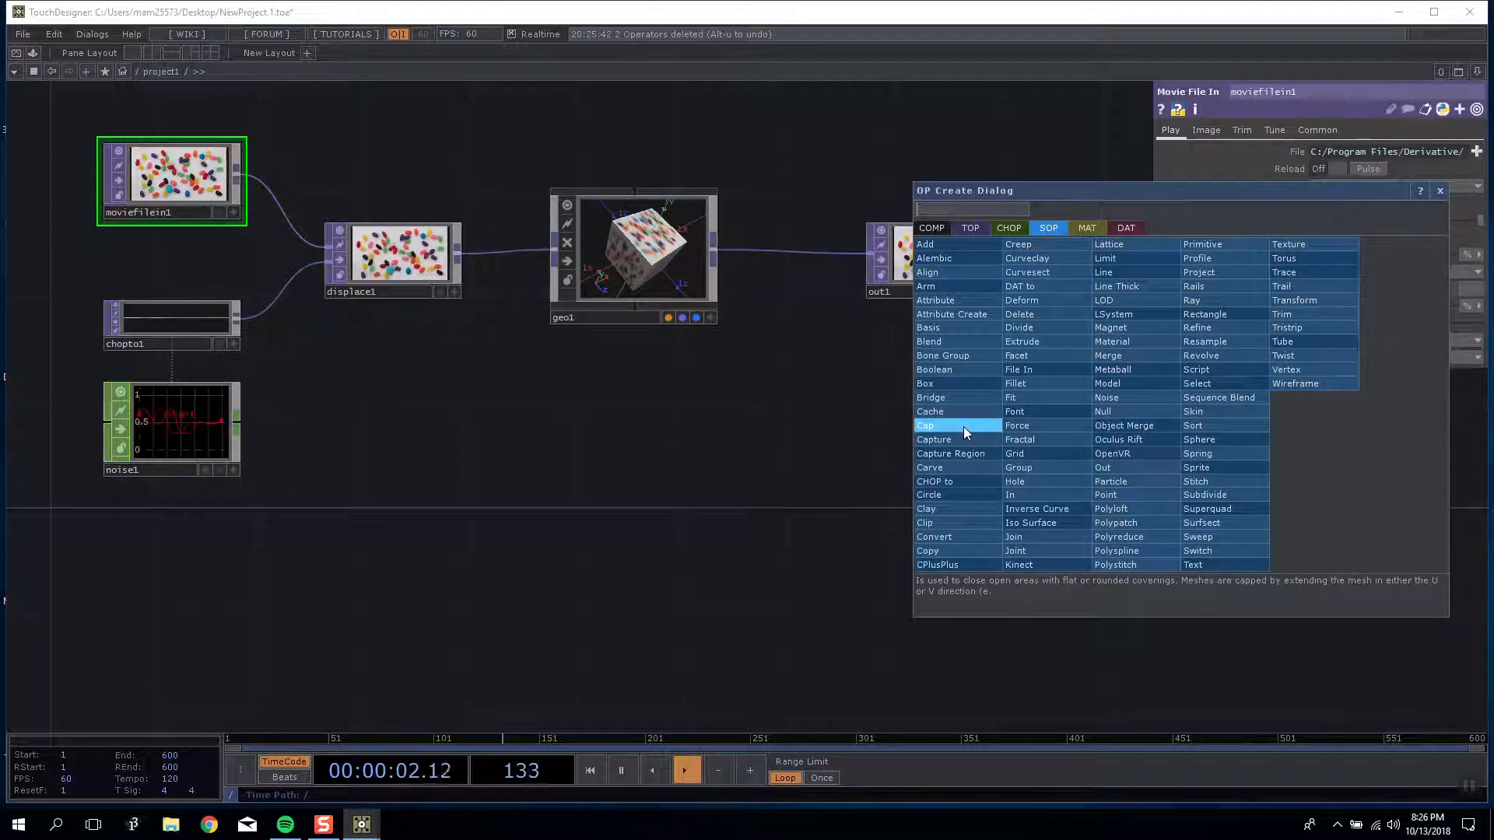
Step: Place a Circle SOP below geo1 and orbit the circle in its active viewer
{"action": "left_click", "coordinate": [970, 495]}
{"action": "left_click", "coordinate": [498, 436]}
{"action": "scroll", "coordinate": [498, 435], "scroll_direction": "up", "scroll_amount": 5}
{"action": "scroll", "coordinate": [545, 473], "scroll_direction": "down", "scroll_amount": 2}
{"action": "left_click", "coordinate": [660, 567]}
{"action": "scroll", "coordinate": [577, 472], "scroll_direction": "down", "scroll_amount": 2}
{"action": "left_click_drag", "start_coordinate": [581, 503], "coordinate": [567, 470]}
Step: Place a Box SOP beside circle1 and orbit the box in its active viewer
{"action": "key", "text": "Tab"}
{"action": "left_click", "coordinate": [736, 486]}
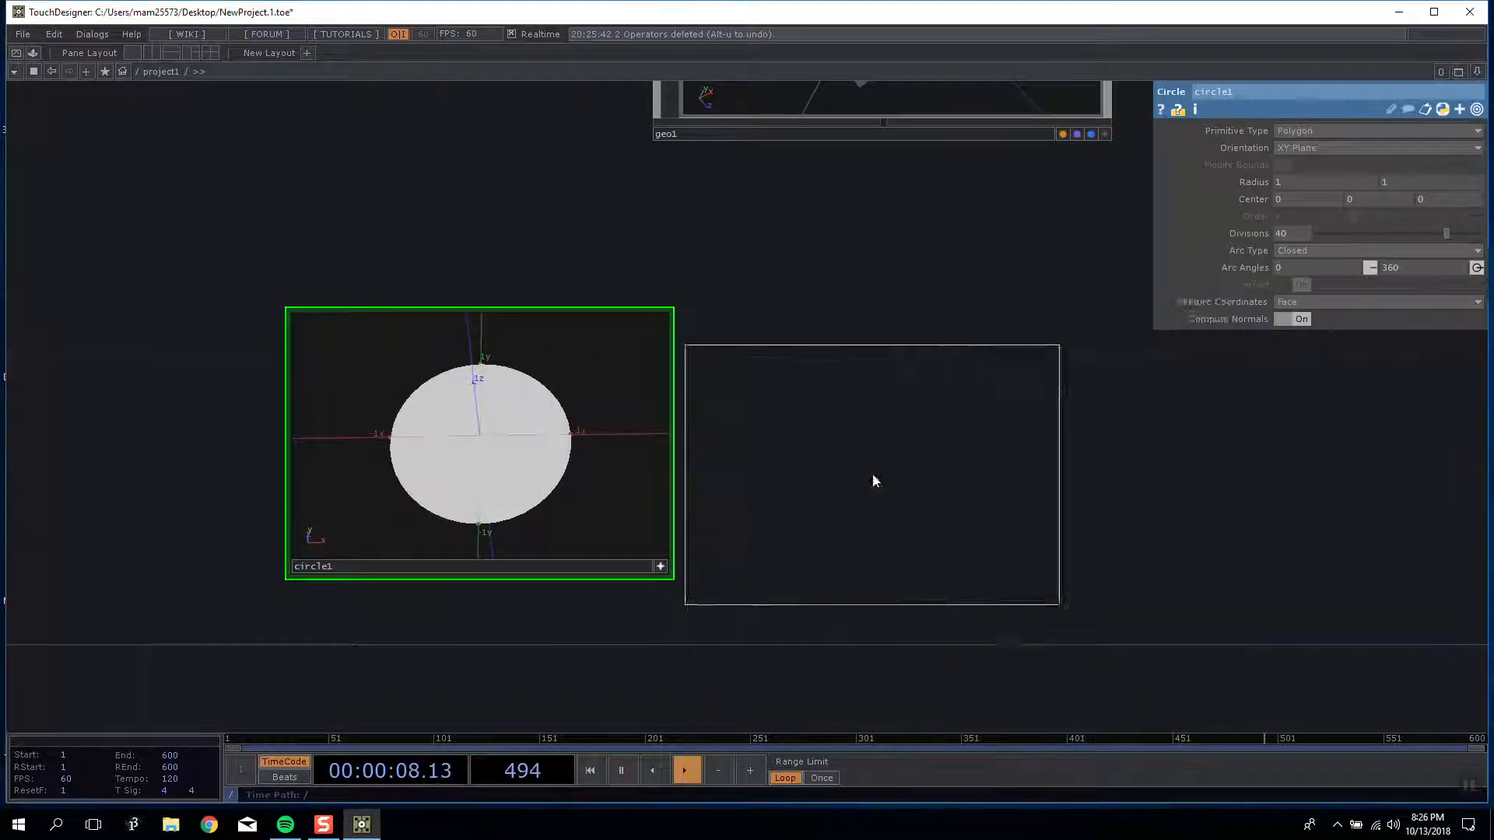
{"action": "left_click", "coordinate": [872, 474]}
{"action": "left_click", "coordinate": [1022, 567]}
{"action": "left_click_drag", "start_coordinate": [968, 509], "coordinate": [956, 480]}
{"action": "left_click", "coordinate": [1021, 565]}
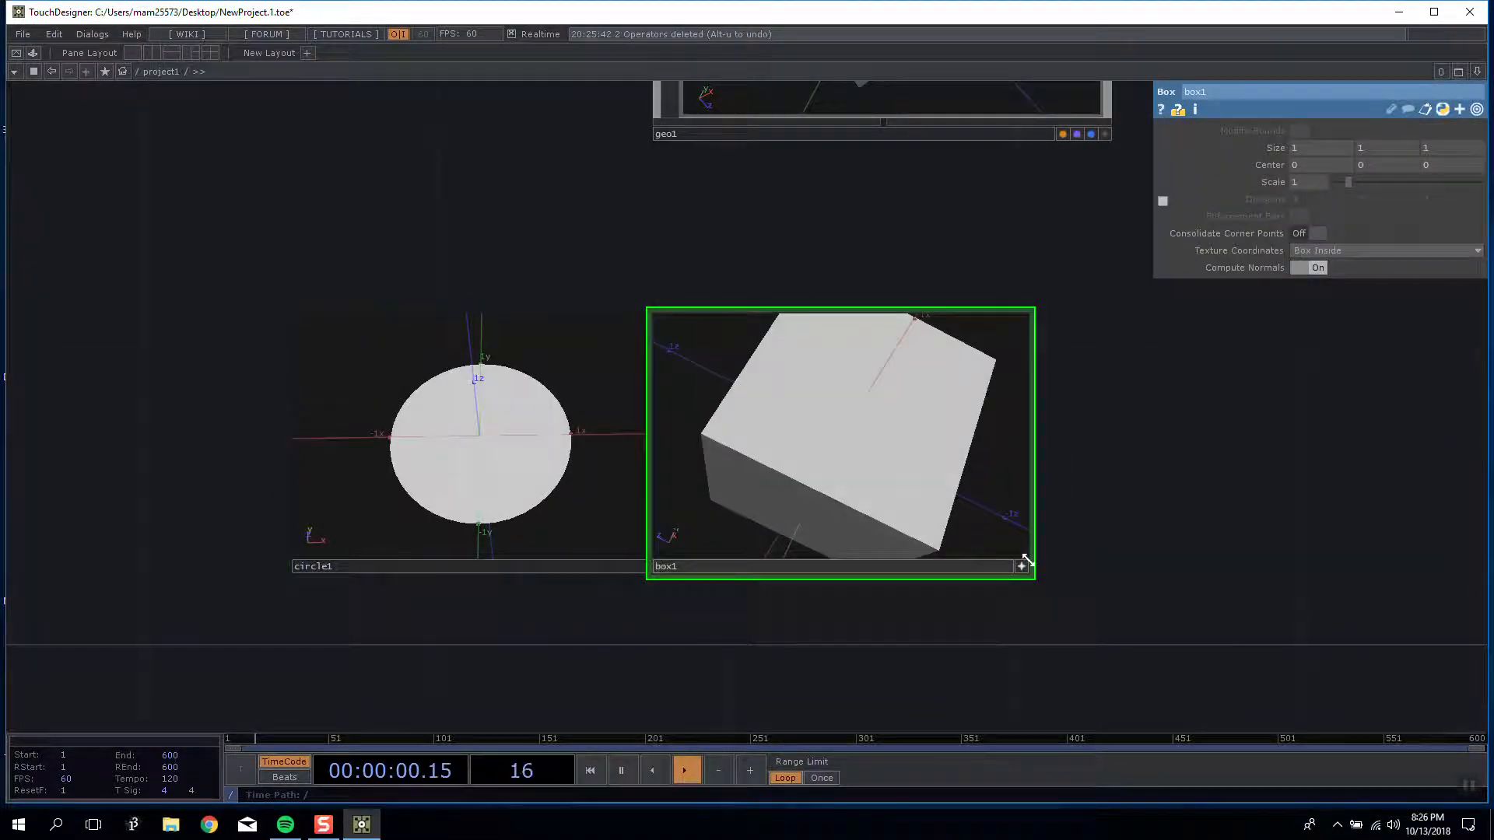
Step: Append a Transform SOP to box1 and set its Rotate values to -43.9 on all three axes
{"action": "key", "text": "Tab"}
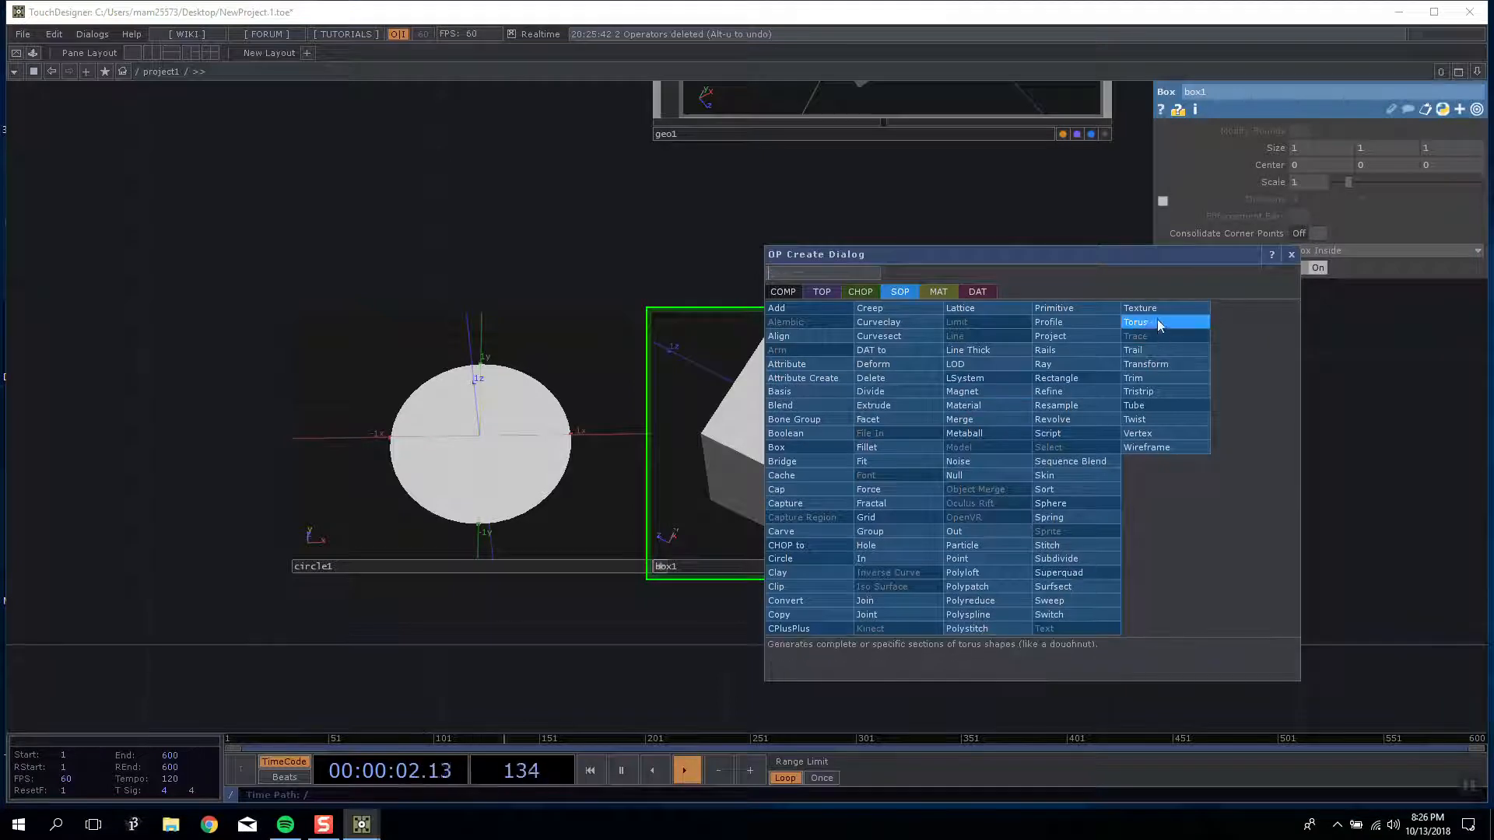
{"action": "left_click", "coordinate": [1170, 362]}
{"action": "left_click", "coordinate": [1277, 456]}
{"action": "left_click_drag", "start_coordinate": [1472, 314], "coordinate": [1002, 277]}
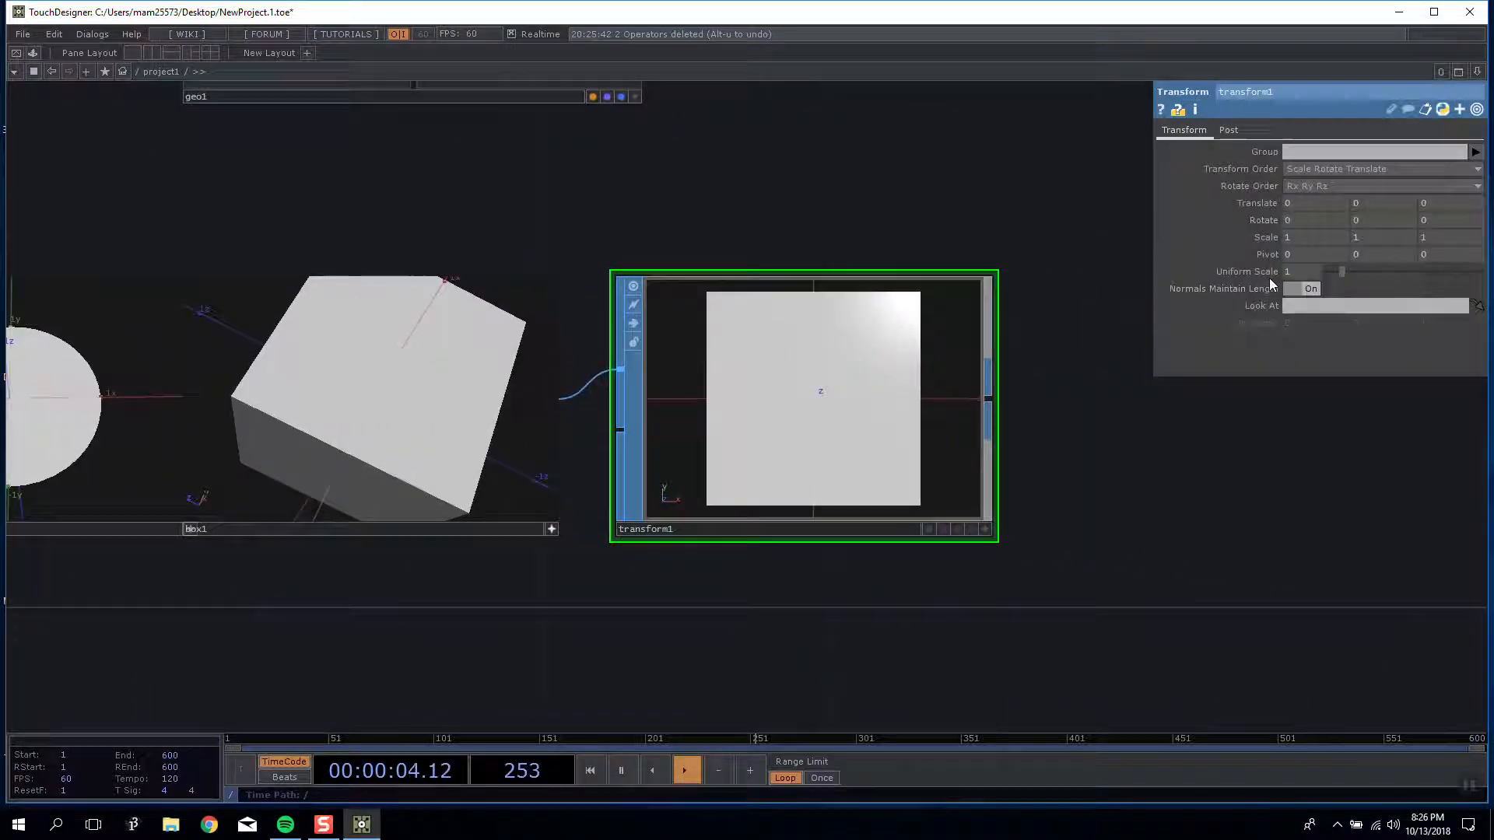
{"action": "middle_click_drag", "start_coordinate": [1249, 222], "coordinate": [1214, 190]}
Step: Place a Constant MAT below out1 and move transform1 down beneath box1
{"action": "scroll", "coordinate": [1112, 549], "scroll_direction": "down", "scroll_amount": 5}
{"action": "left_click_drag", "start_coordinate": [1158, 533], "coordinate": [843, 496]}
{"action": "double_click", "coordinate": [638, 696]}
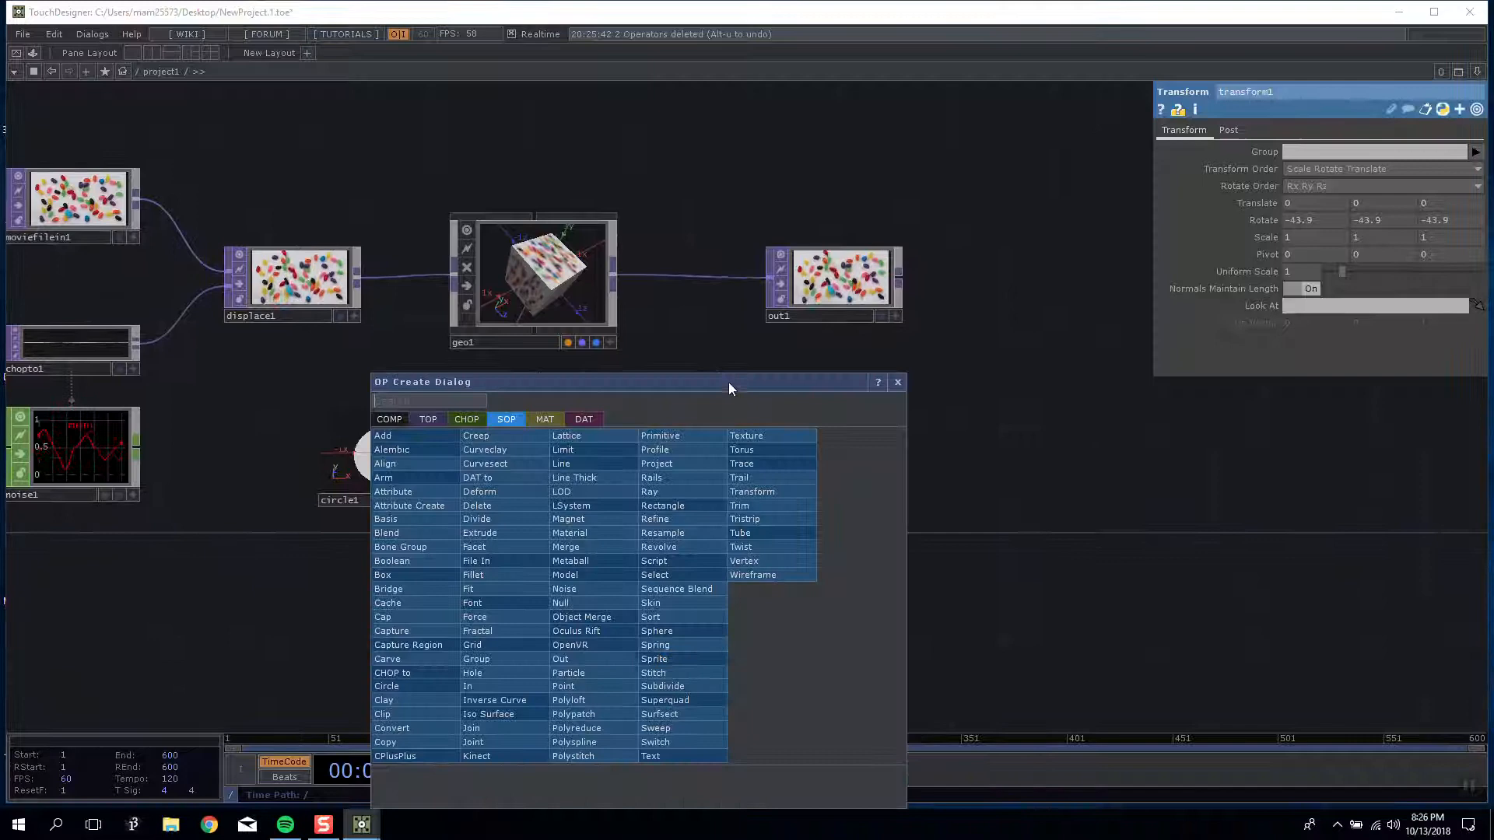
{"action": "left_click", "coordinate": [919, 540]}
{"action": "left_click_drag", "start_coordinate": [675, 634], "coordinate": [675, 548]}
{"action": "double_click", "coordinate": [675, 548]}
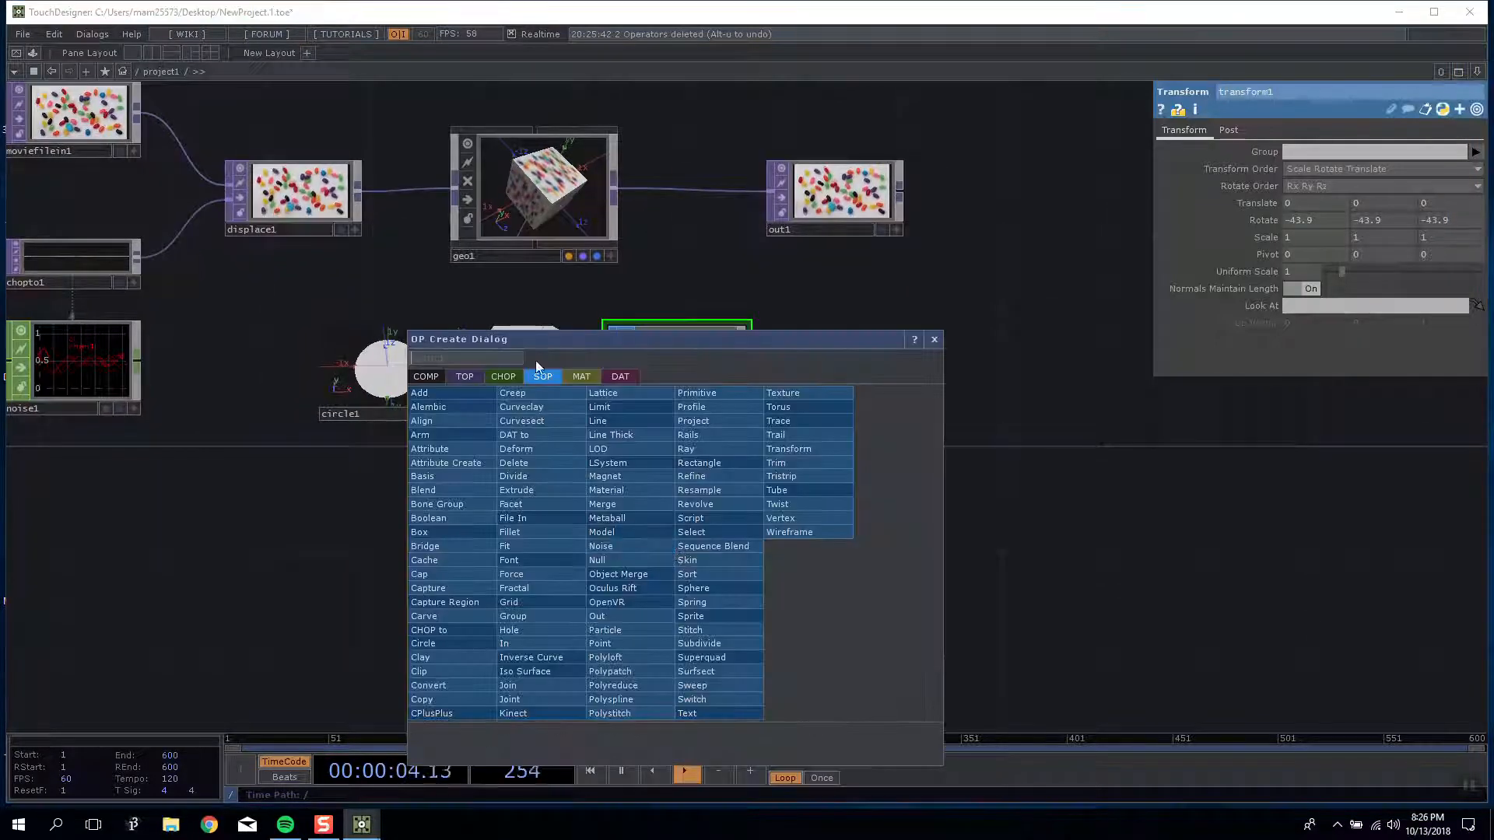
{"action": "left_click", "coordinate": [585, 377]}
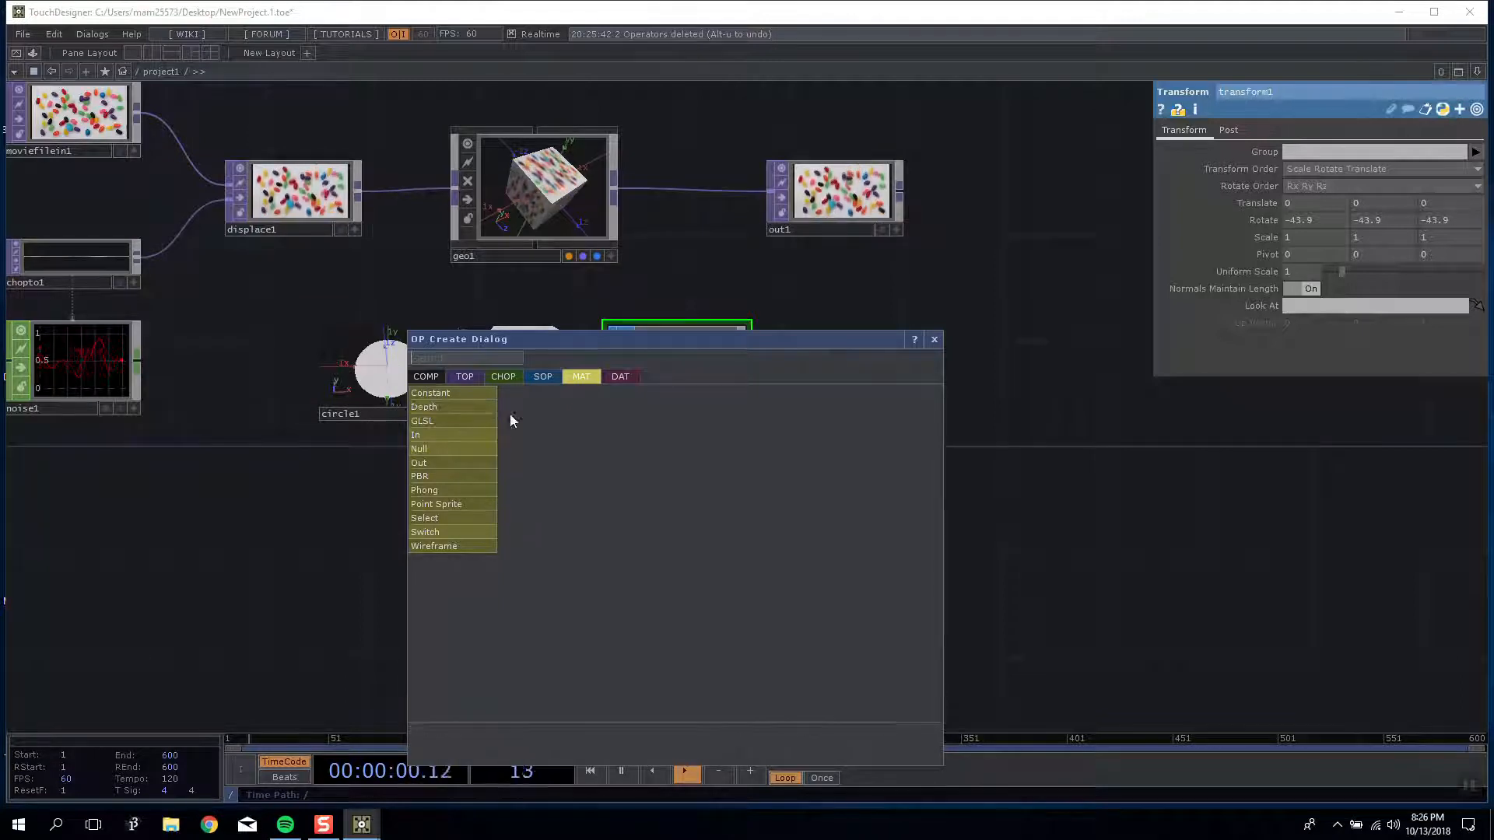
{"action": "left_click", "coordinate": [430, 393]}
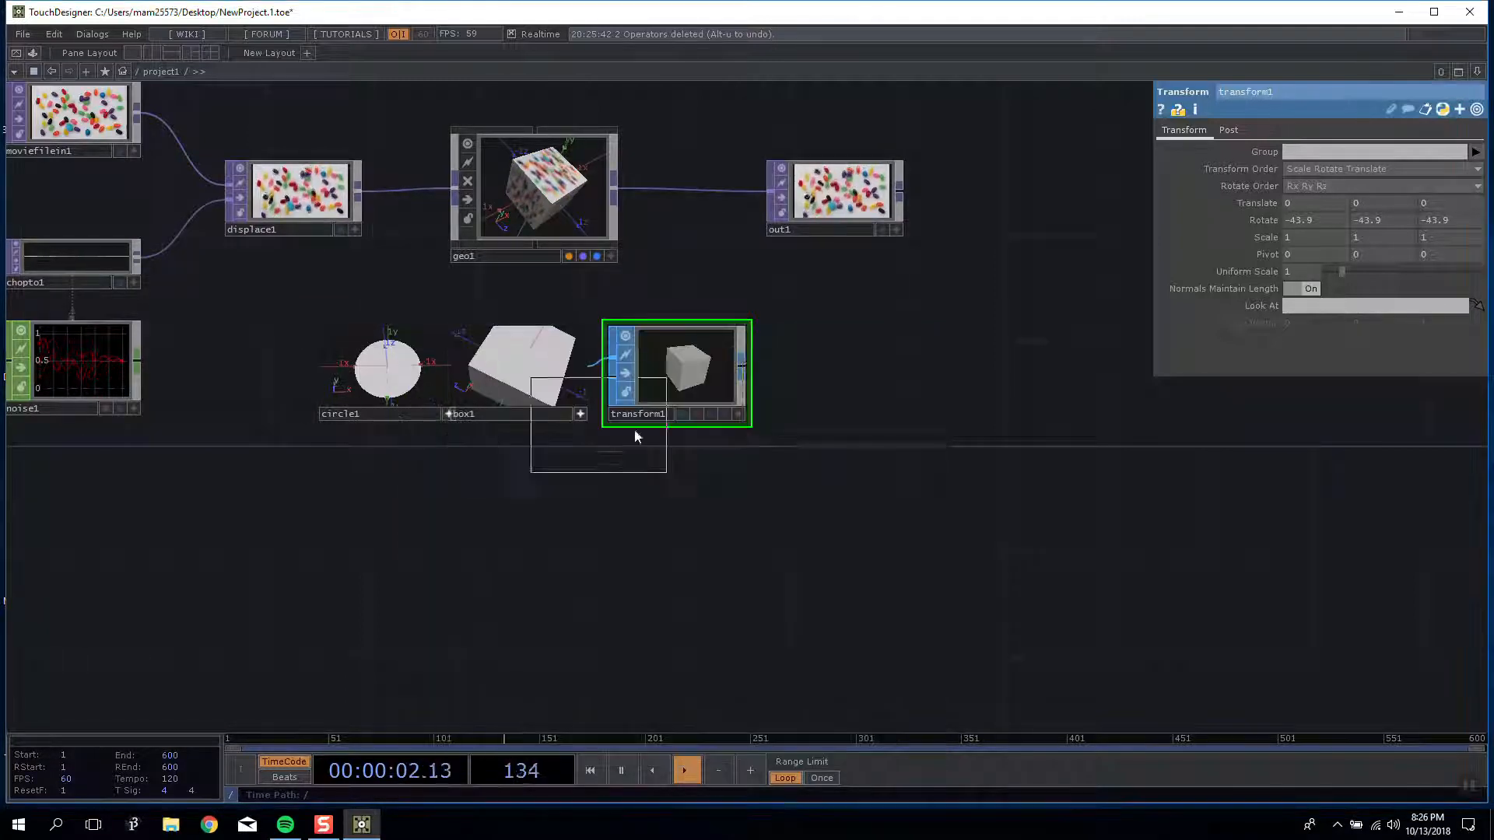
{"action": "left_click", "coordinate": [895, 373]}
{"action": "left_click_drag", "start_coordinate": [724, 381], "coordinate": [698, 513]}
Step: Try appending a Texture SOP to transform1 below the Constant MAT, and delete it
{"action": "right_click", "coordinate": [716, 498]}
{"action": "left_click", "coordinate": [847, 361]}
{"action": "left_click", "coordinate": [859, 498]}
{"action": "mouse_move", "coordinate": [872, 377]}
{"action": "left_mouse_down"}
{"action": "mouse_move", "coordinate": [873, 534]}
{"action": "mouse_move", "coordinate": [877, 388]}
{"action": "left_mouse_up"}
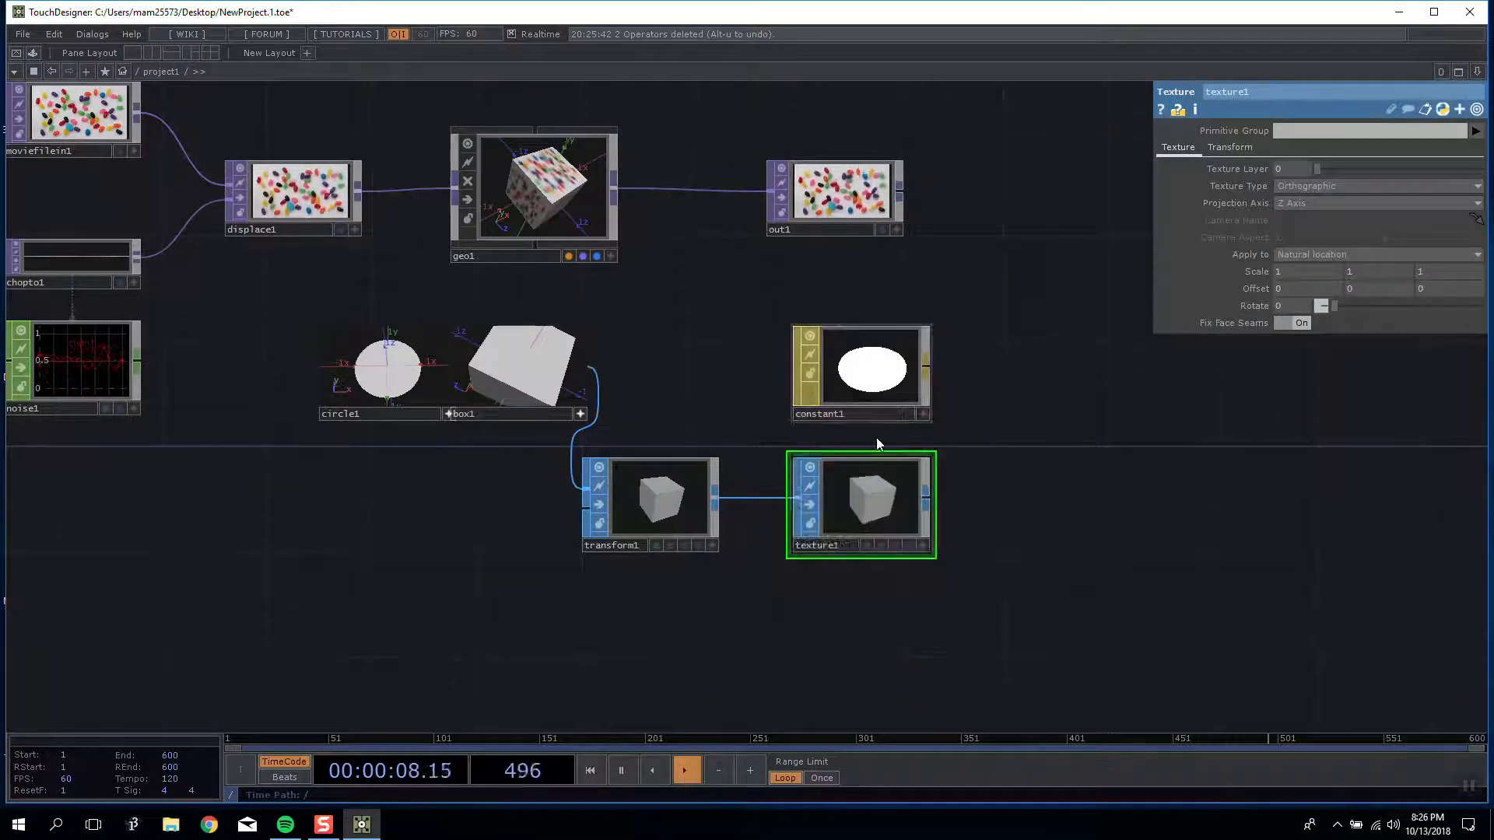
{"action": "key", "text": "Delete"}
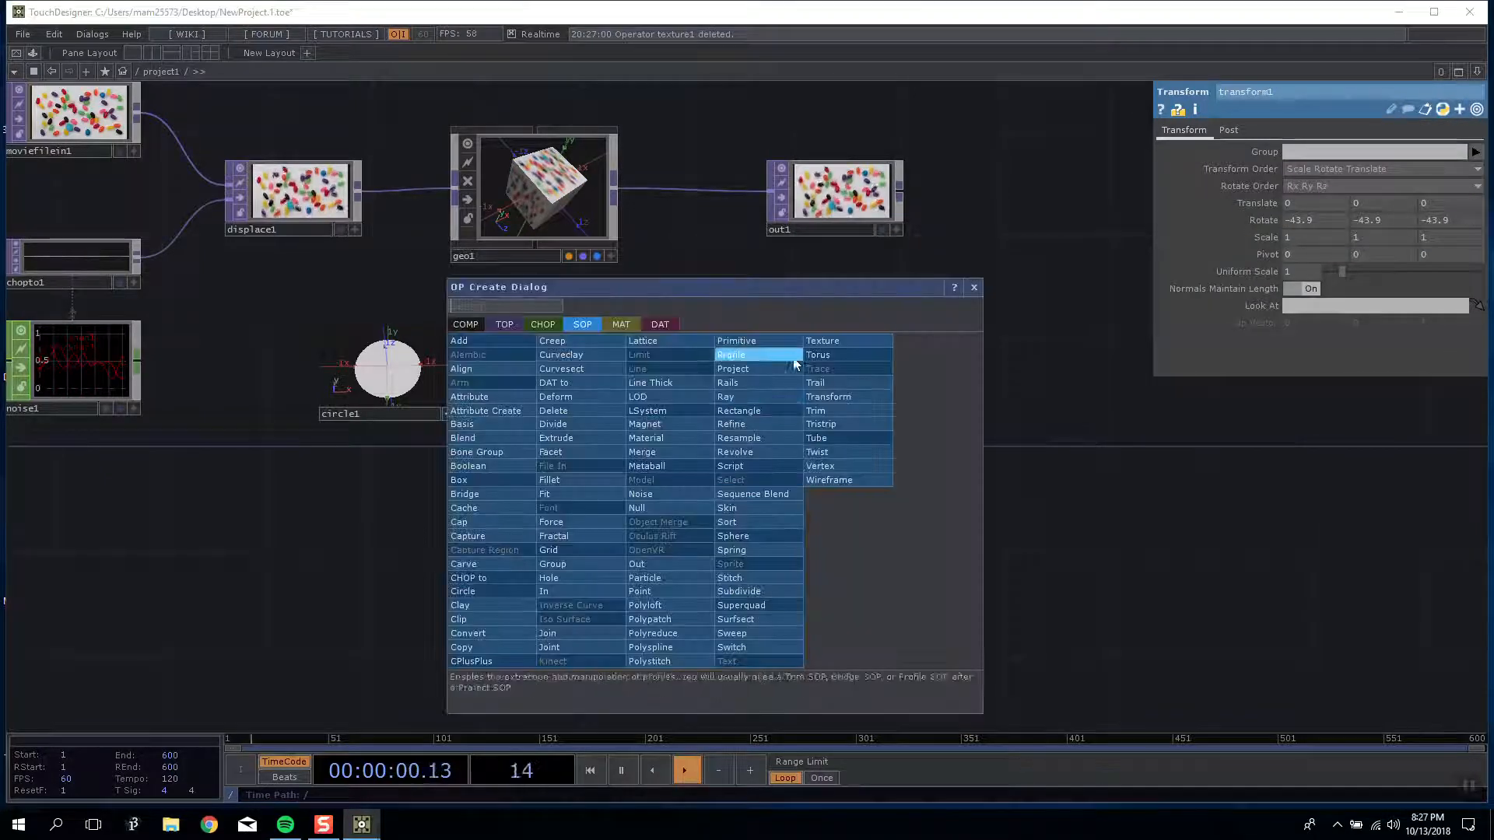
Step: Append a Material SOP to transform1 beneath constant1 and assign constant1 as its material
{"action": "left_click", "coordinate": [662, 440]}
{"action": "left_click", "coordinate": [860, 471]}
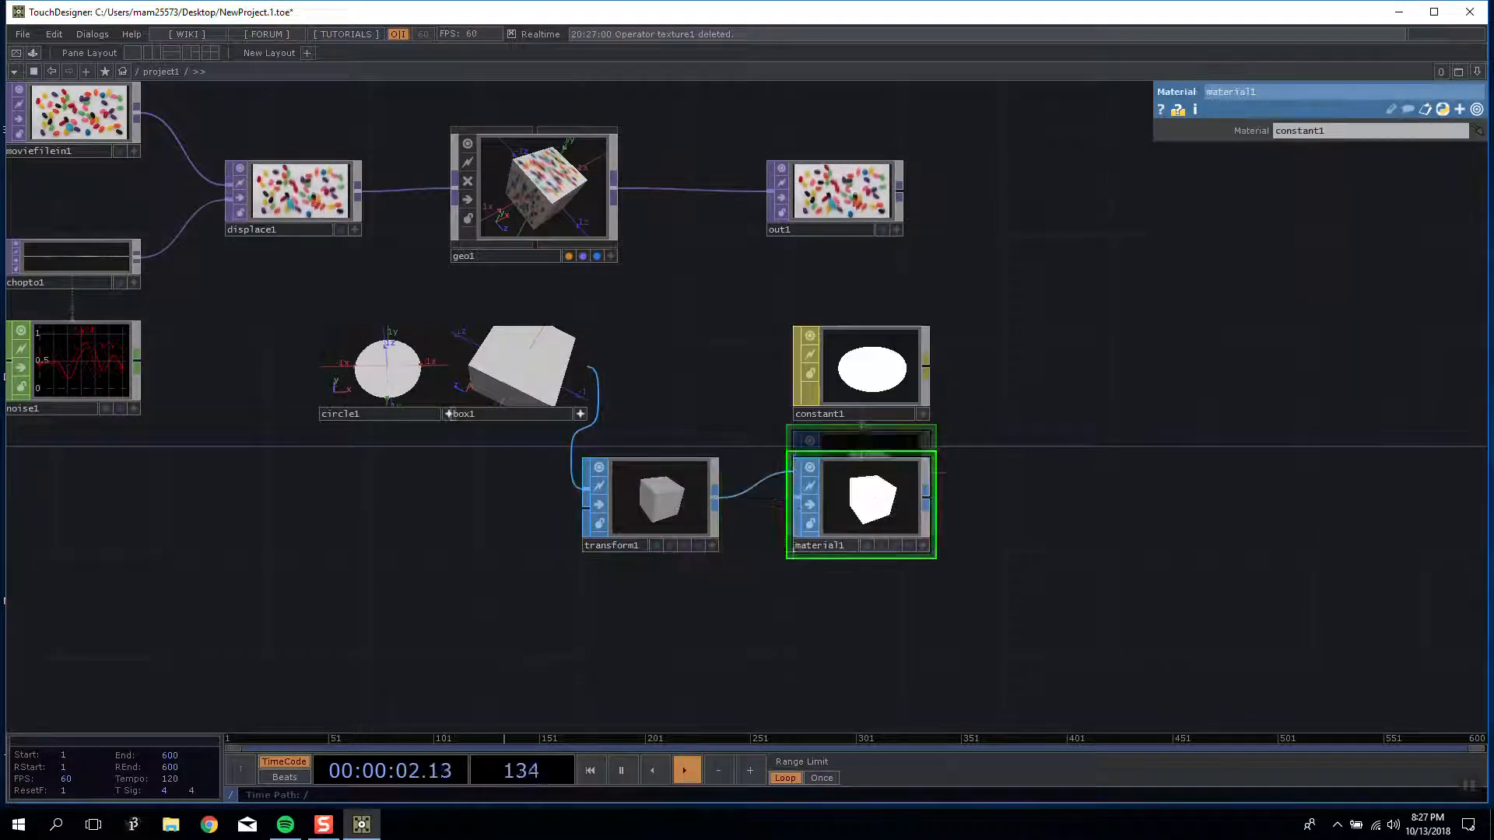
{"action": "left_click_drag", "start_coordinate": [174, 146], "coordinate": [227, 165]}
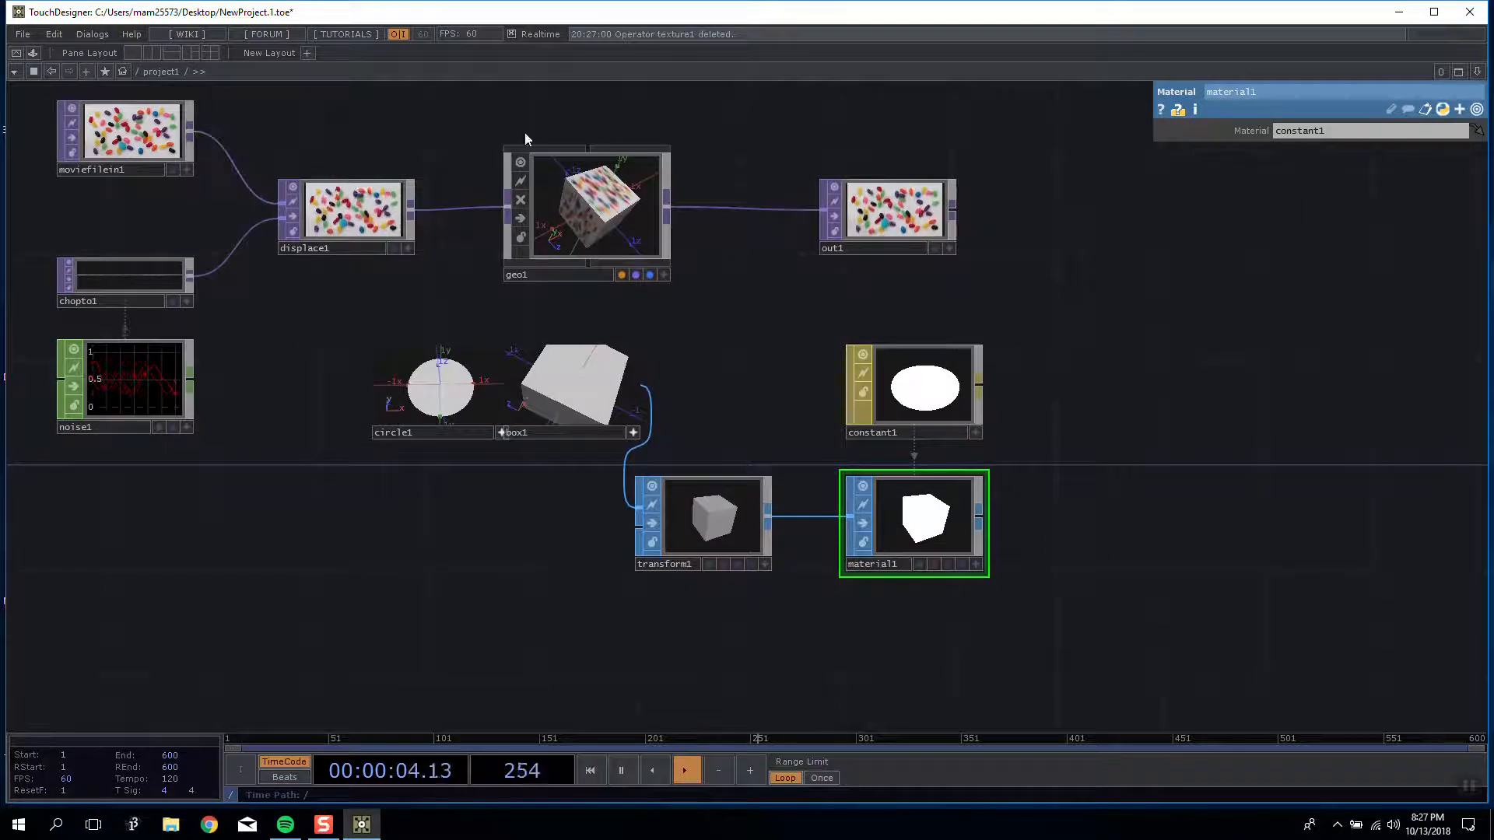
Step: Assign out1 to the Constant MAT as its Color Map
{"action": "left_click_drag", "start_coordinate": [877, 209], "coordinate": [890, 383]}
{"action": "left_click_drag", "start_coordinate": [1035, 420], "coordinate": [691, 314]}
{"action": "left_click_drag", "start_coordinate": [634, 175], "coordinate": [660, 175]}
{"action": "left_click", "coordinate": [662, 350]}
Step: Activate material1's viewer, orbit the textured box to inspect its faces, and deactivate the viewer
{"action": "left_click", "coordinate": [721, 527]}
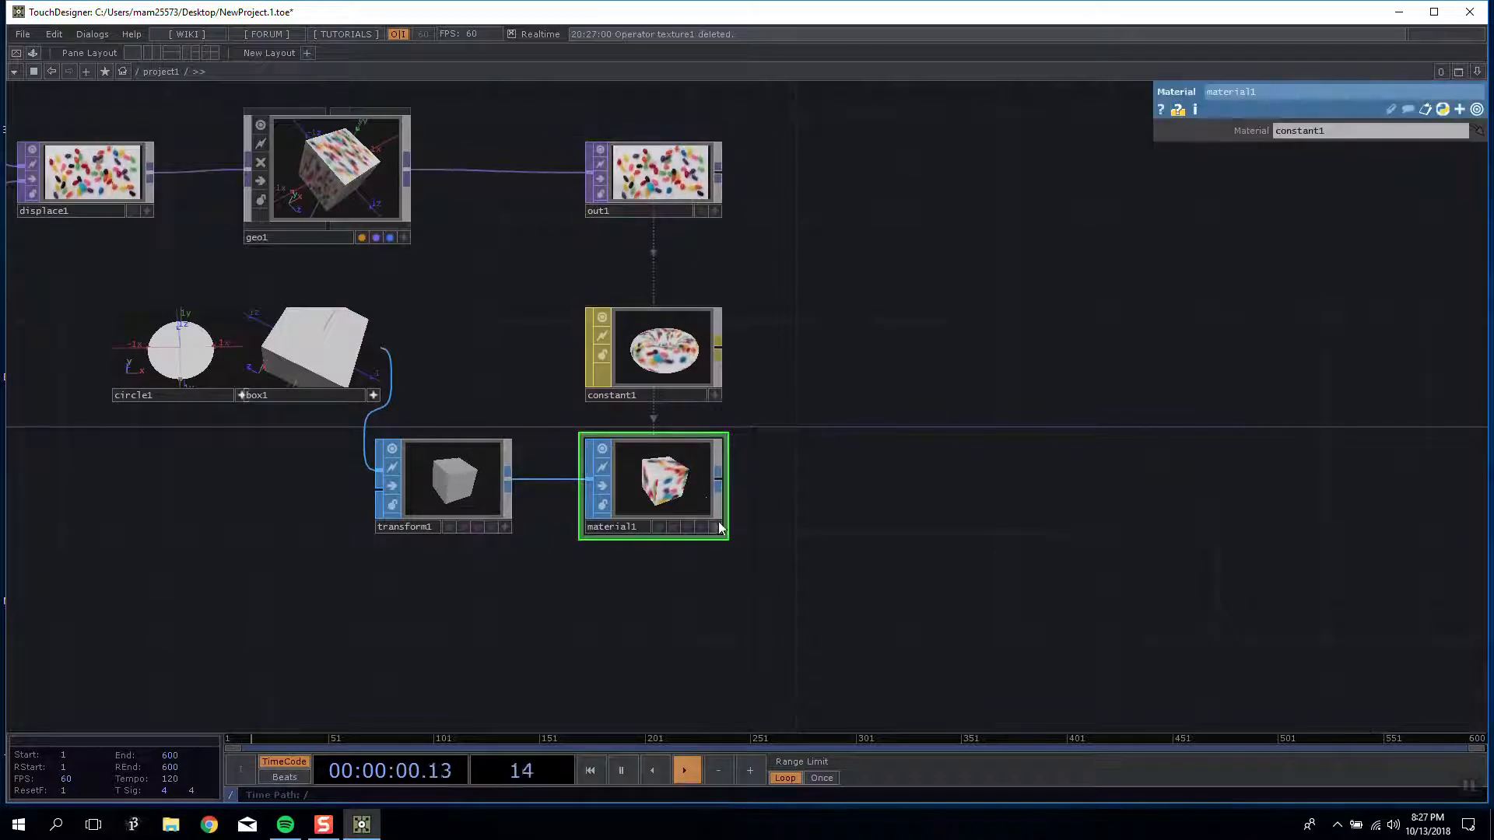
{"action": "left_click", "coordinate": [714, 527]}
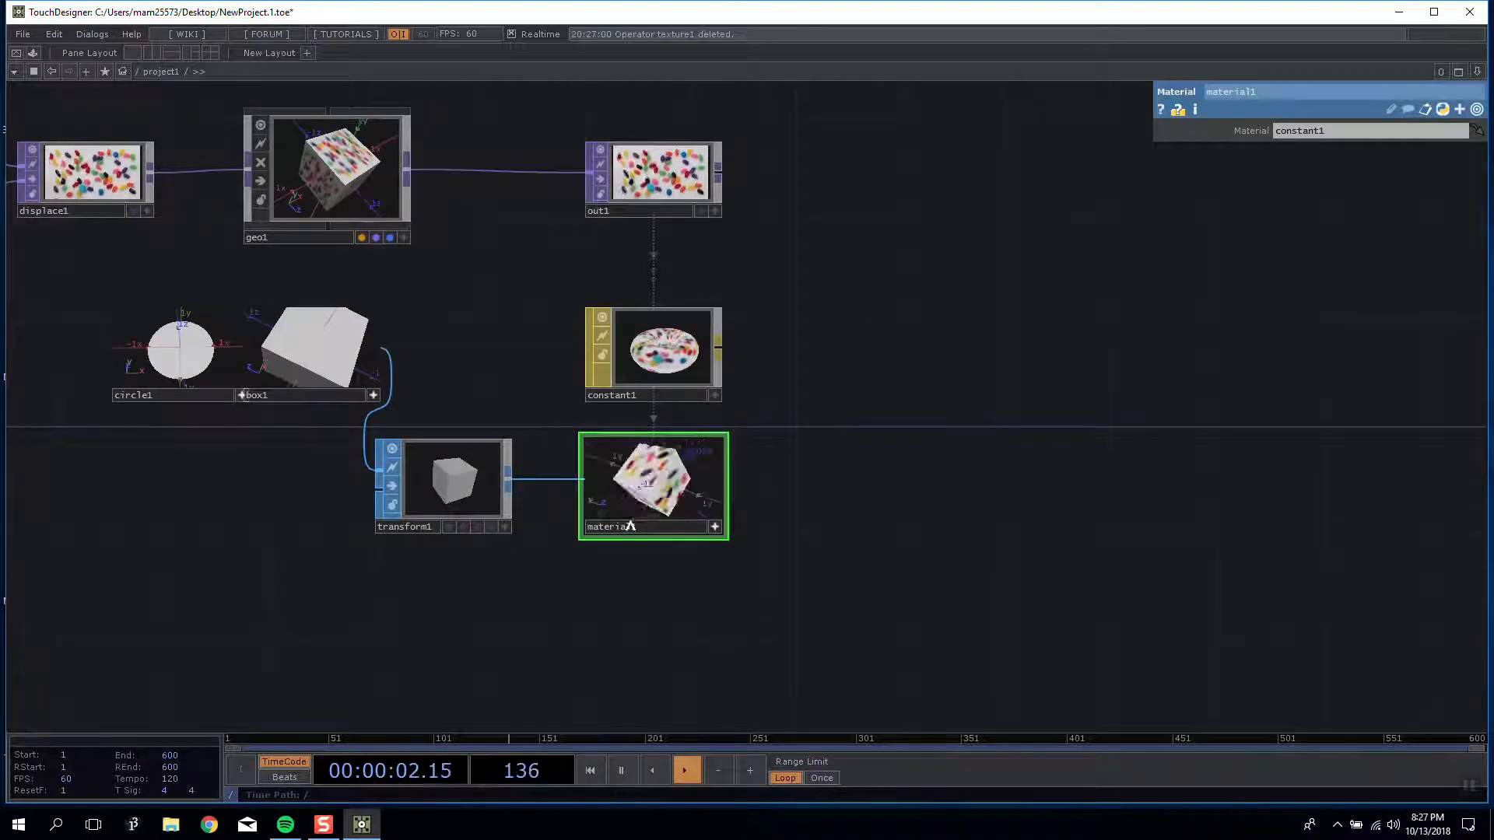
{"action": "left_click_drag", "start_coordinate": [655, 458], "coordinate": [676, 476]}
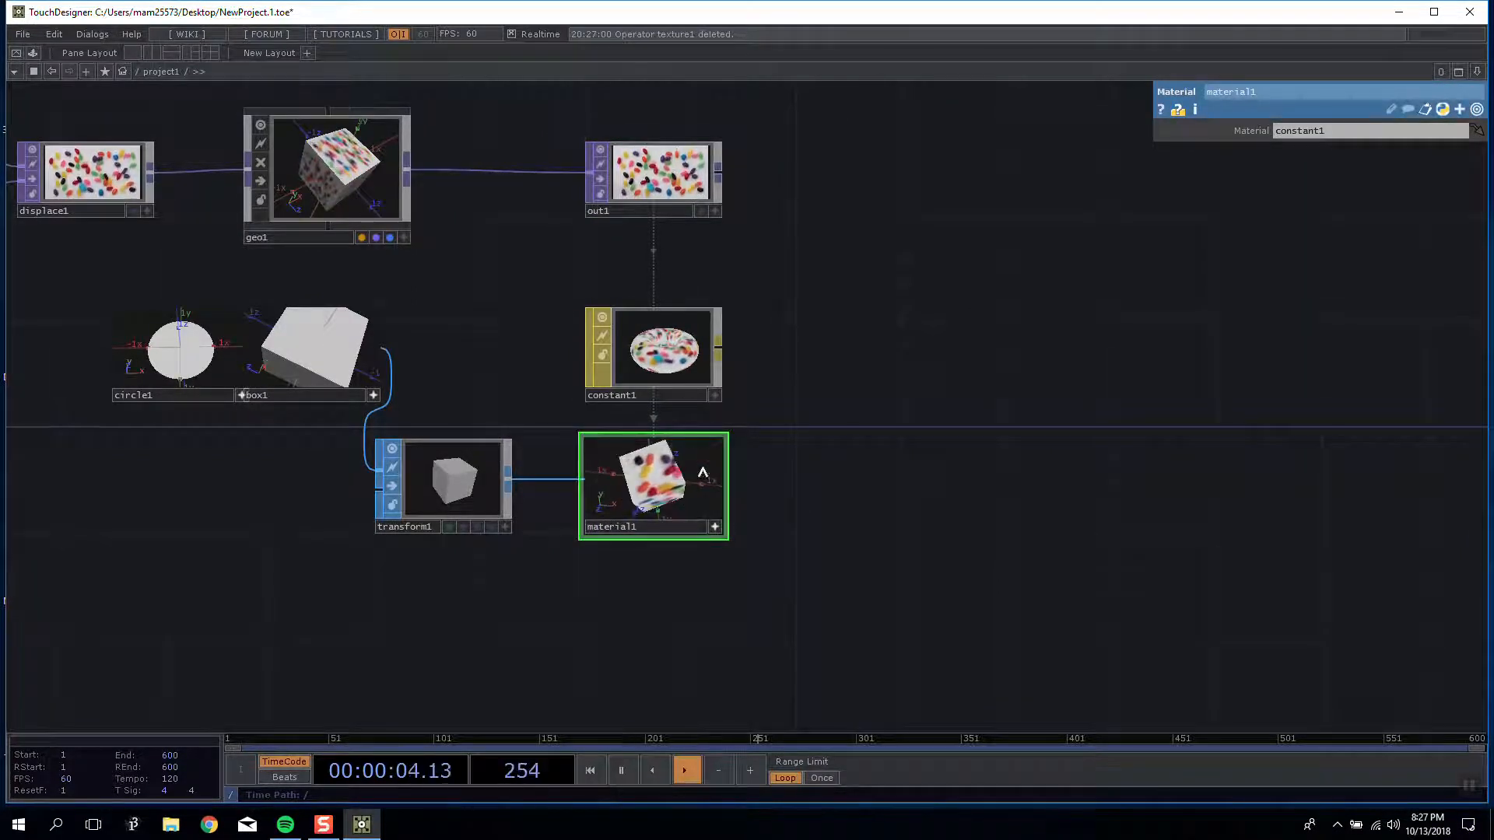
{"action": "left_click", "coordinate": [715, 527]}
Step: Move constant1 up so it sits just beneath out1, leaving more space above material1
{"action": "left_click_drag", "start_coordinate": [760, 380], "coordinate": [776, 420]}
{"action": "scroll", "coordinate": [844, 404], "scroll_direction": "down", "scroll_amount": 3}
{"action": "scroll", "coordinate": [844, 406], "scroll_direction": "up", "scroll_amount": 3}
{"action": "right_click_drag", "start_coordinate": [386, 453], "coordinate": [180, 420]}
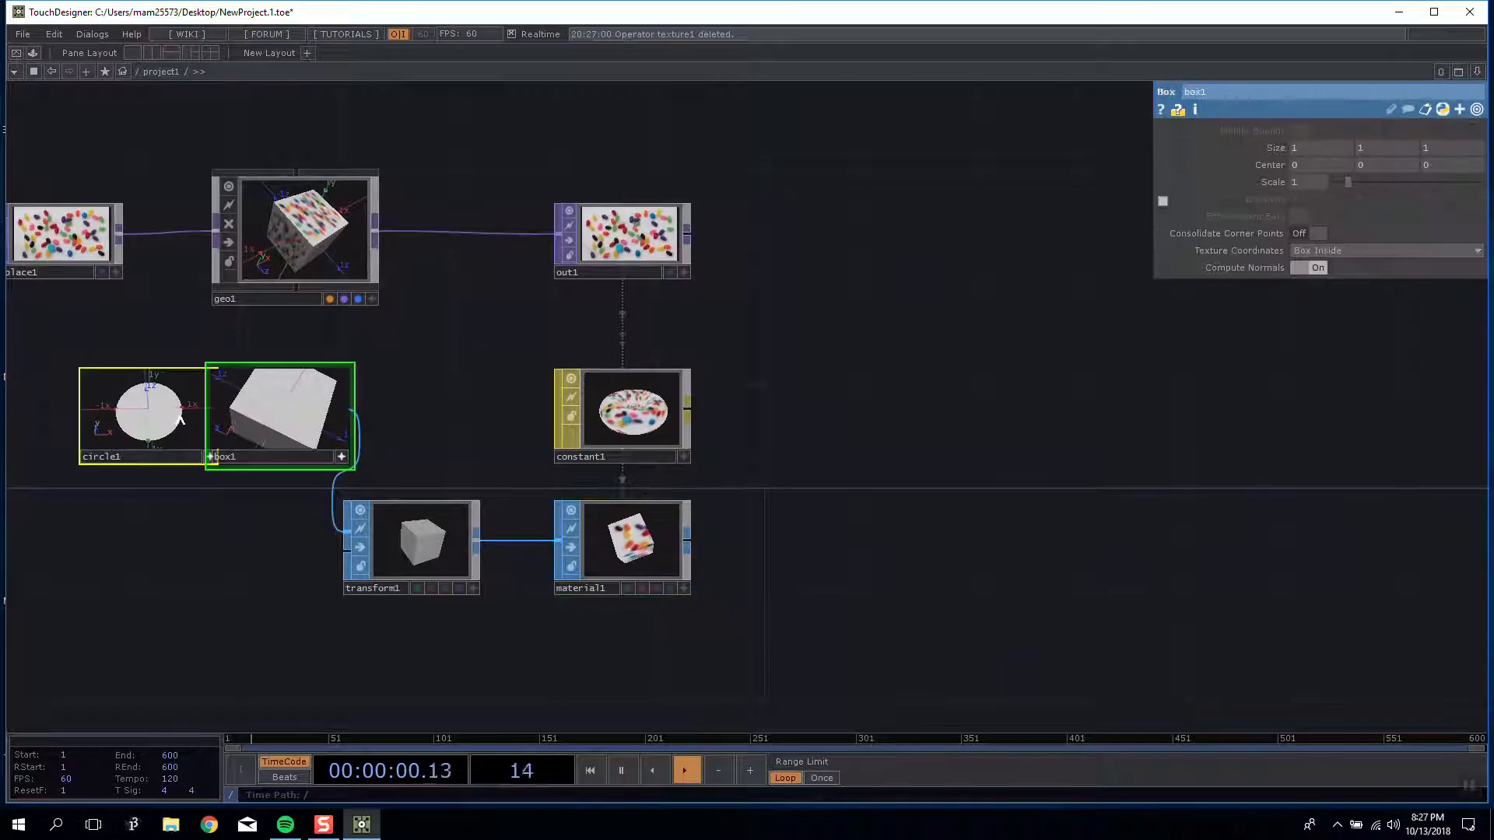
{"action": "left_click_drag", "start_coordinate": [558, 413], "coordinate": [558, 361]}
{"action": "left_click_drag", "start_coordinate": [692, 444], "coordinate": [618, 432]}
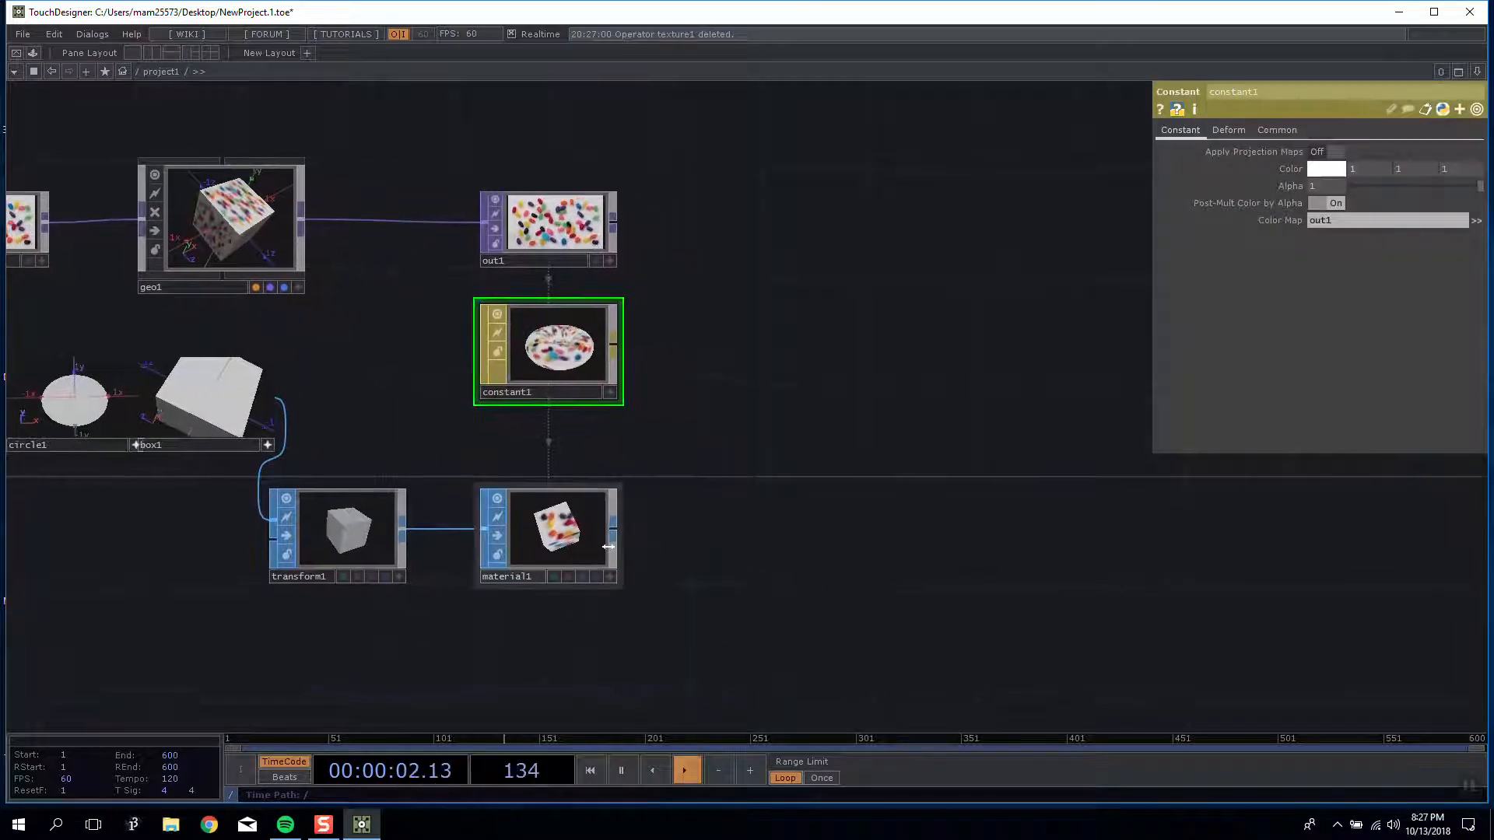
Step: Place a CHOP to DAT directly below noise1 and feed noise1 into it as its CHOP
{"action": "double_click", "coordinate": [735, 537]}
{"action": "left_click", "coordinate": [680, 367]}
{"action": "left_click", "coordinate": [722, 305]}
{"action": "double_click", "coordinate": [765, 507]}
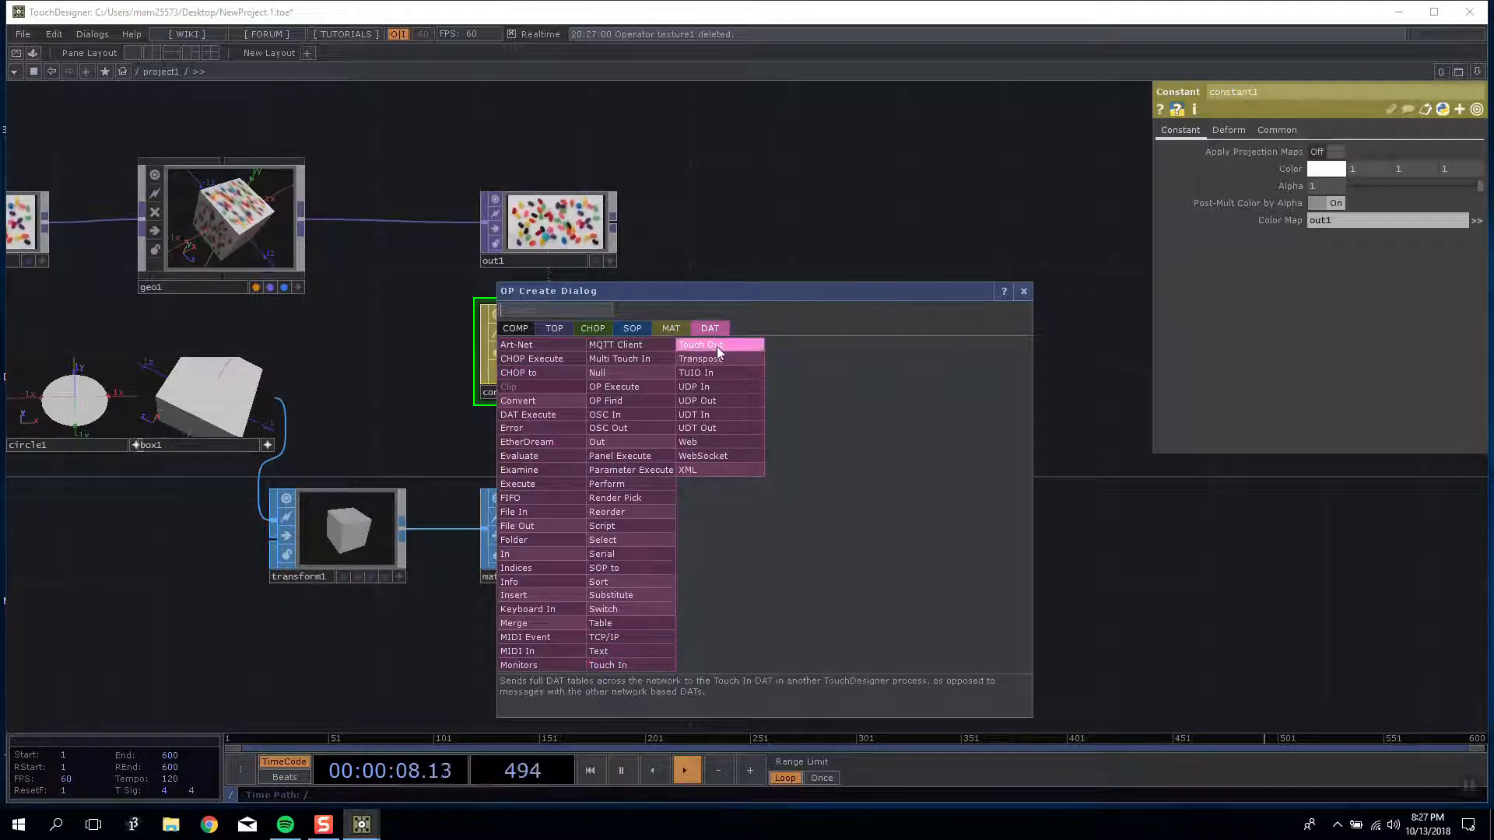
{"action": "left_click", "coordinate": [565, 367]}
{"action": "left_click", "coordinate": [174, 562]}
{"action": "left_click_drag", "start_coordinate": [364, 461], "coordinate": [890, 429]}
{"action": "left_click_drag", "start_coordinate": [671, 527], "coordinate": [169, 474]}
{"action": "left_click_drag", "start_coordinate": [302, 366], "coordinate": [344, 519]}
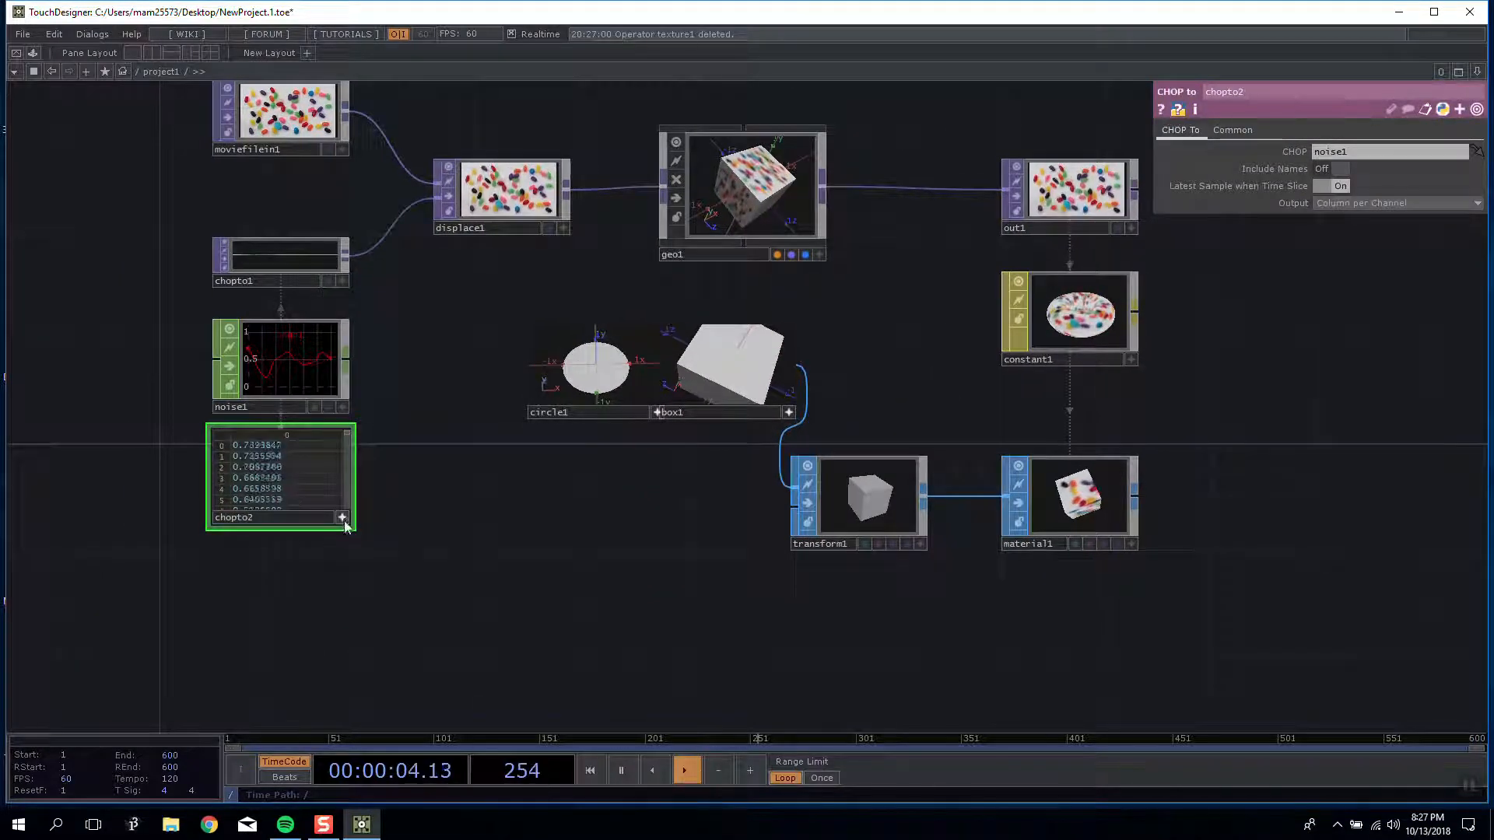
Step: Compare noise1's waveform and parameters with the sample table in chopto2
{"action": "scroll", "coordinate": [295, 486], "scroll_direction": "up", "scroll_amount": 6}
{"action": "scroll", "coordinate": [299, 485], "scroll_direction": "down", "scroll_amount": 6}
{"action": "left_click", "coordinate": [308, 283]}
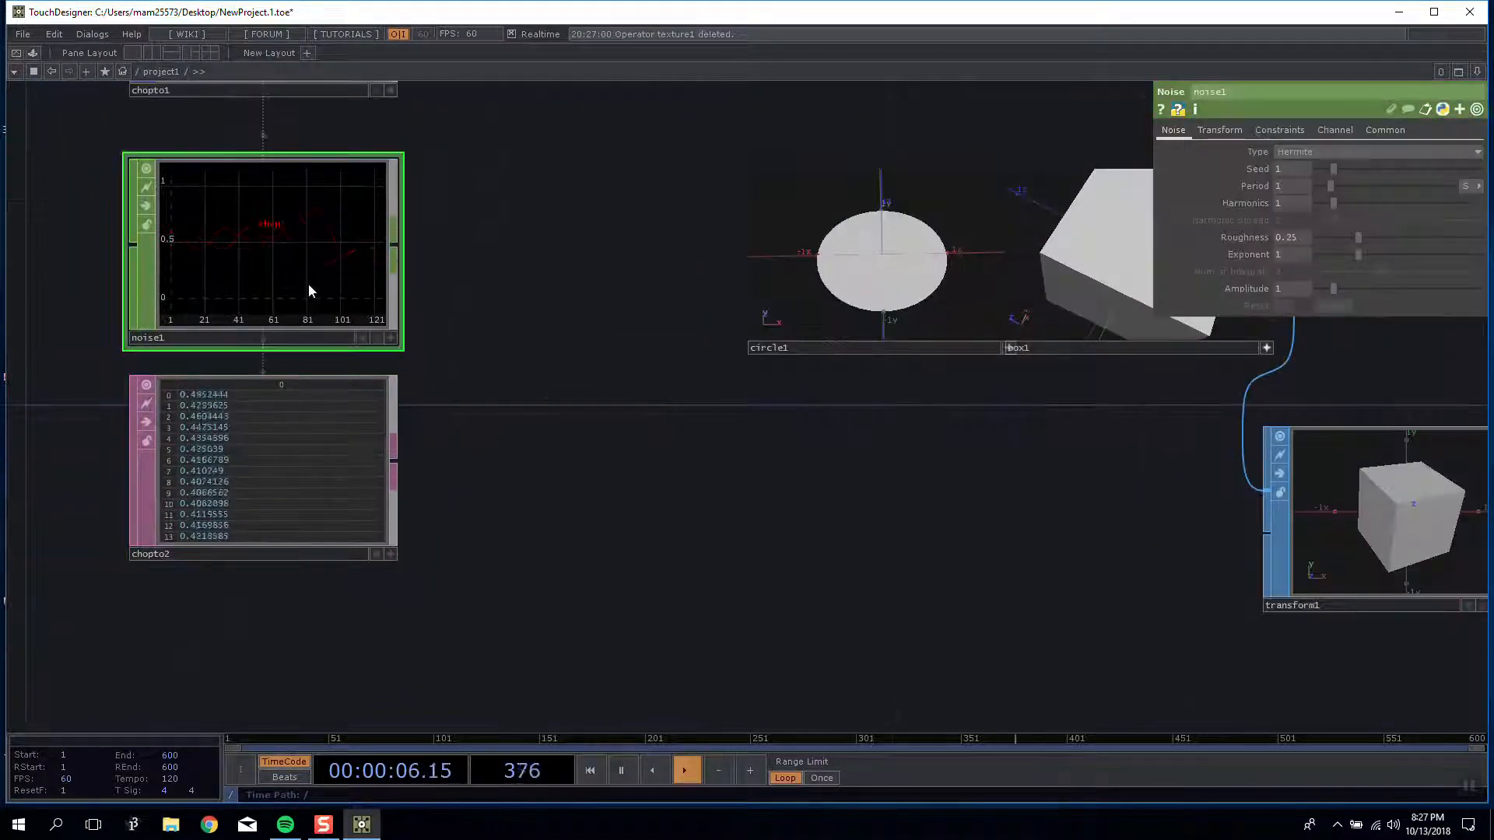
{"action": "left_click", "coordinate": [294, 510]}
{"action": "left_click", "coordinate": [273, 269]}
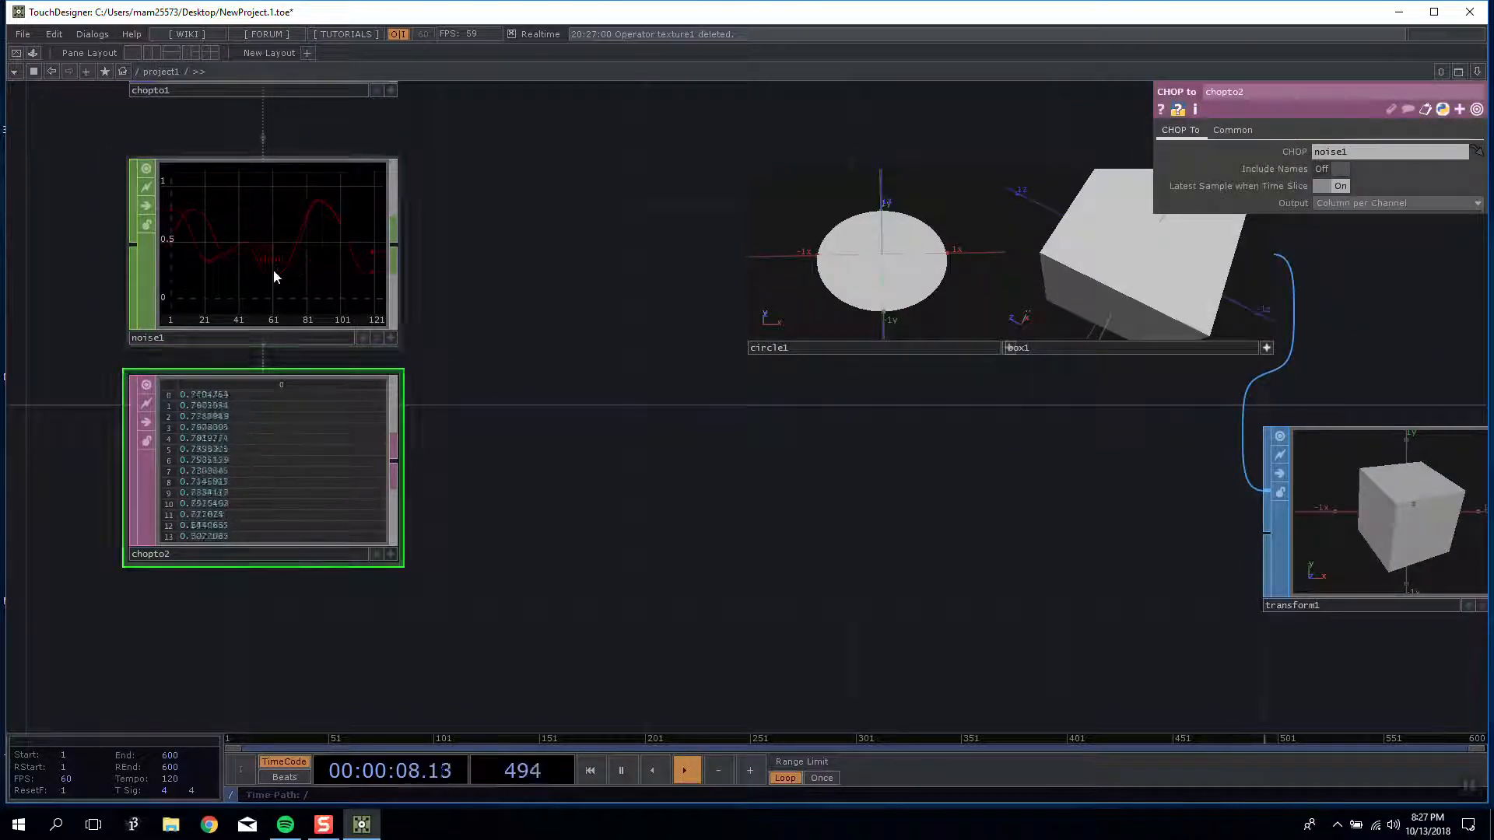
Step: Enlarge the chopto2 node and scroll its sample table to the last row and back to the first
{"action": "left_click_drag", "start_coordinate": [394, 559], "coordinate": [506, 712]}
{"action": "right_click", "coordinate": [432, 537]}
{"action": "left_click", "coordinate": [643, 533]}
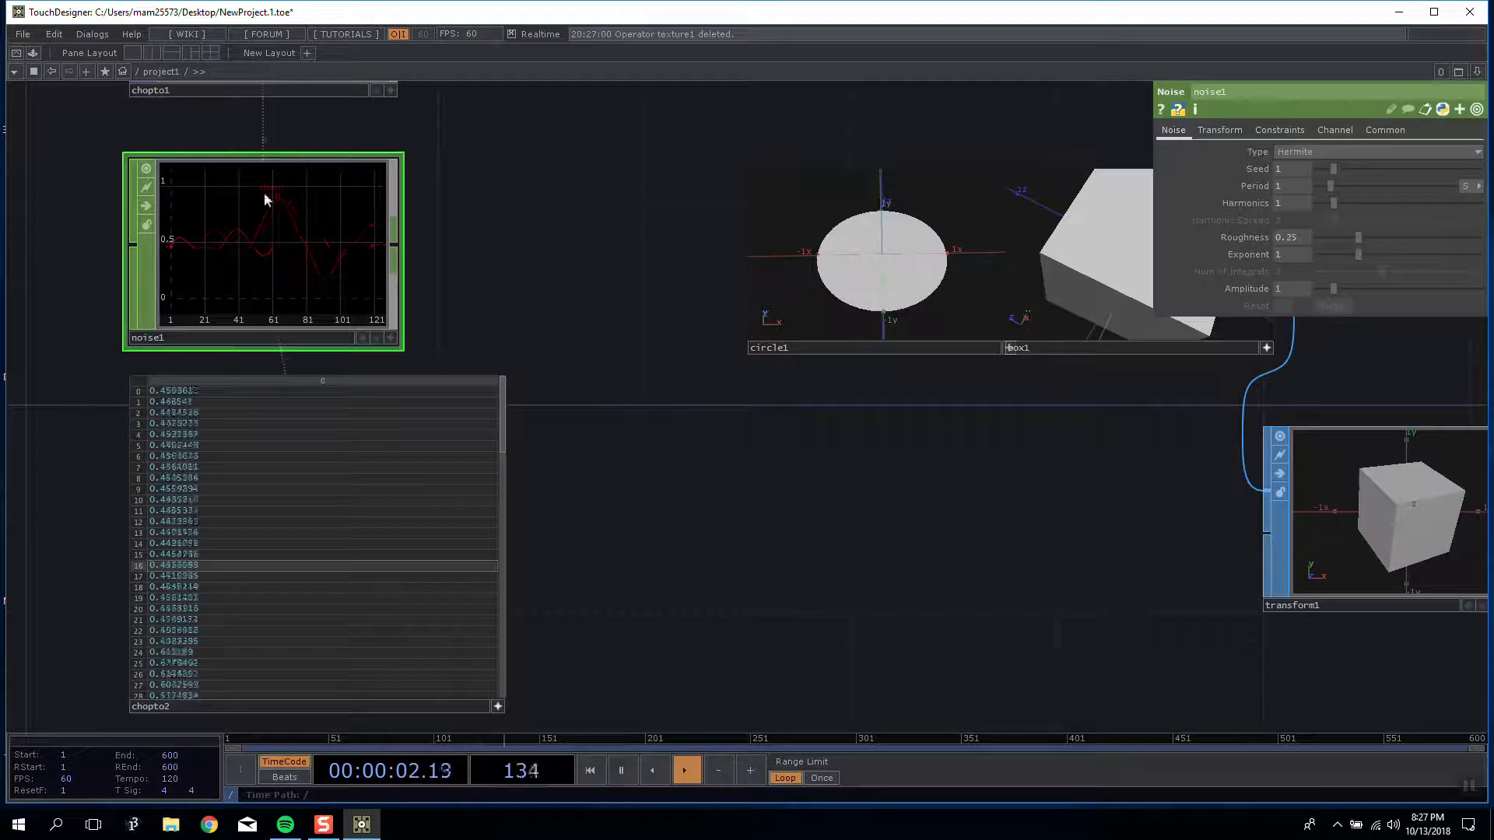
{"action": "scroll", "coordinate": [424, 697], "scroll_direction": "down", "scroll_amount": 10}
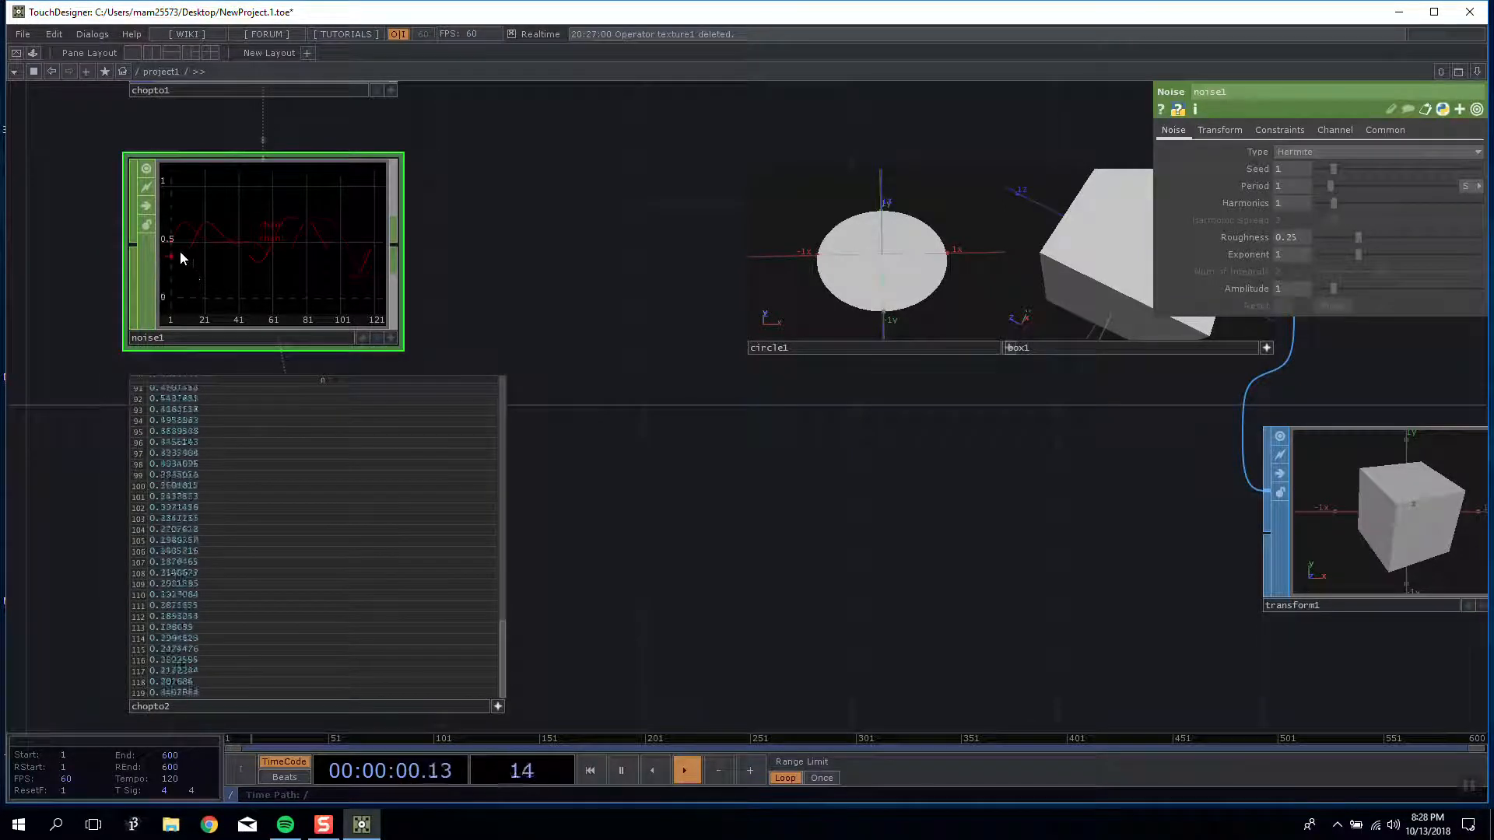
{"action": "left_click_drag", "start_coordinate": [500, 684], "coordinate": [517, 385]}
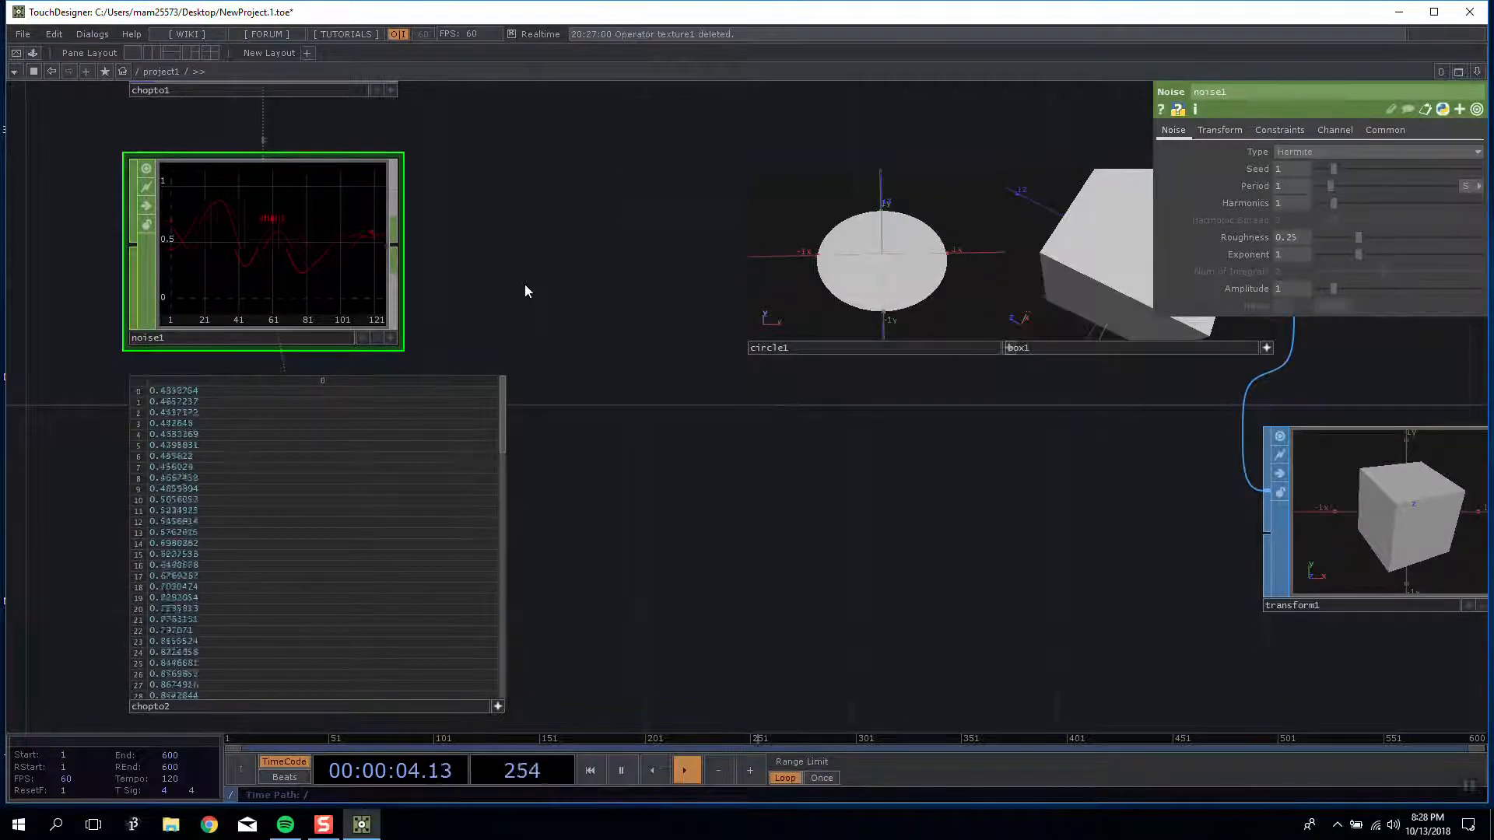
{"action": "left_click_drag", "start_coordinate": [524, 291], "coordinate": [524, 330]}
{"action": "scroll", "coordinate": [526, 343], "scroll_direction": "down", "scroll_amount": 5}
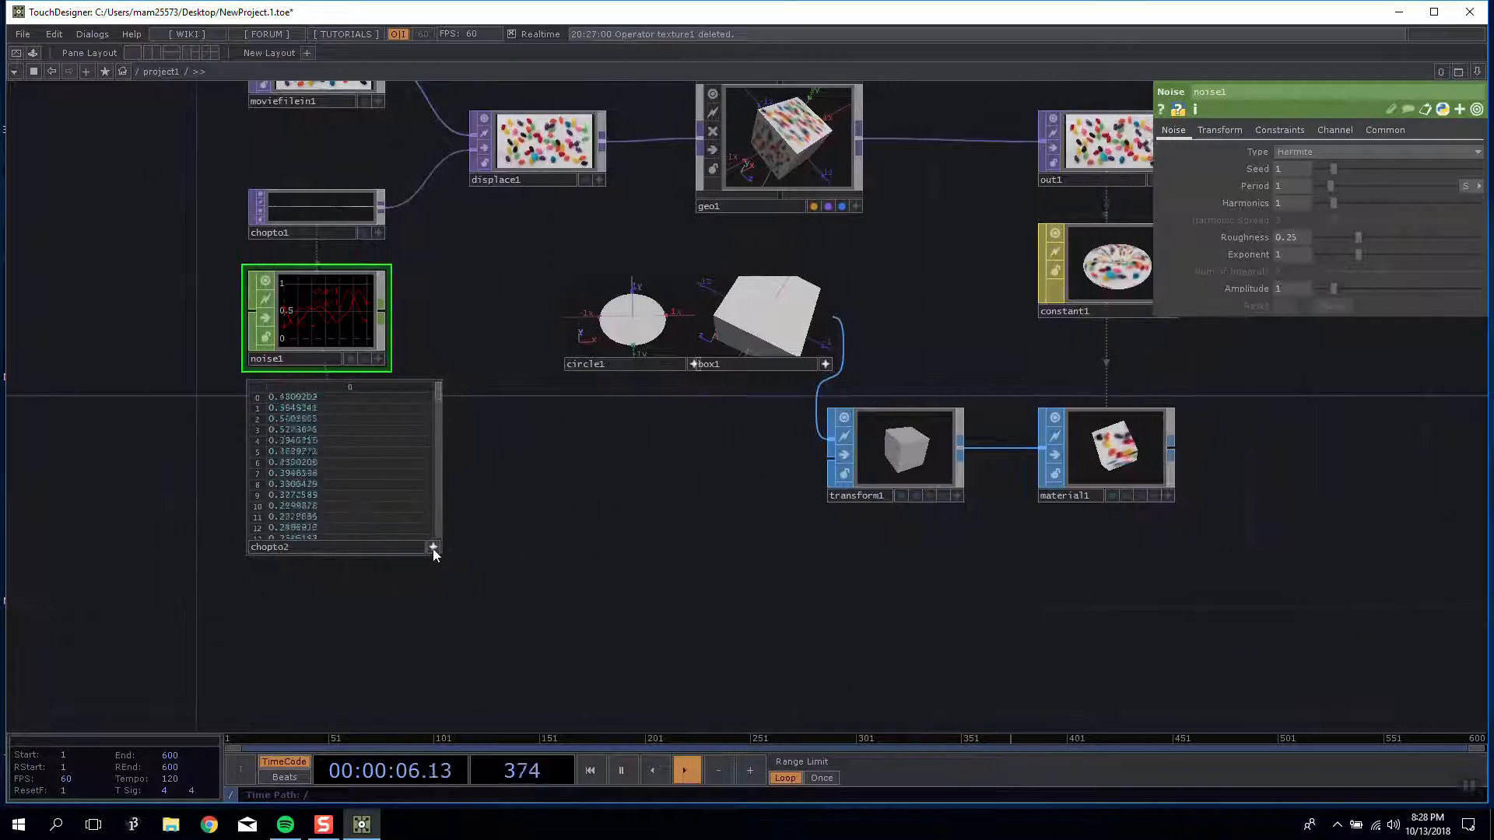
Step: Look through the DAT operators in the OP Create Dialog and close it without adding a node
{"action": "key", "text": "Tab"}
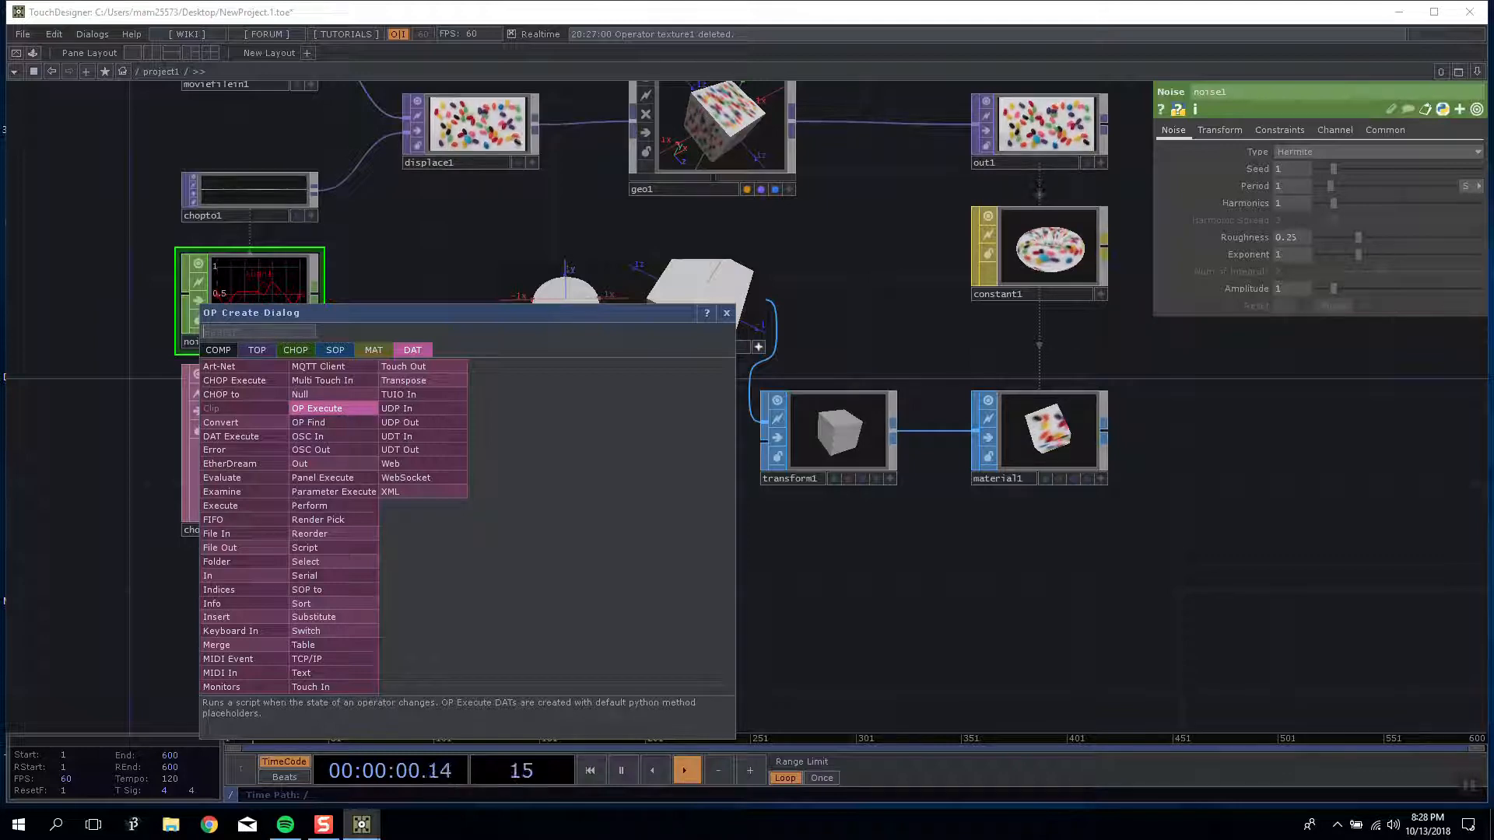
{"action": "left_click_drag", "start_coordinate": [459, 309], "coordinate": [974, 219]}
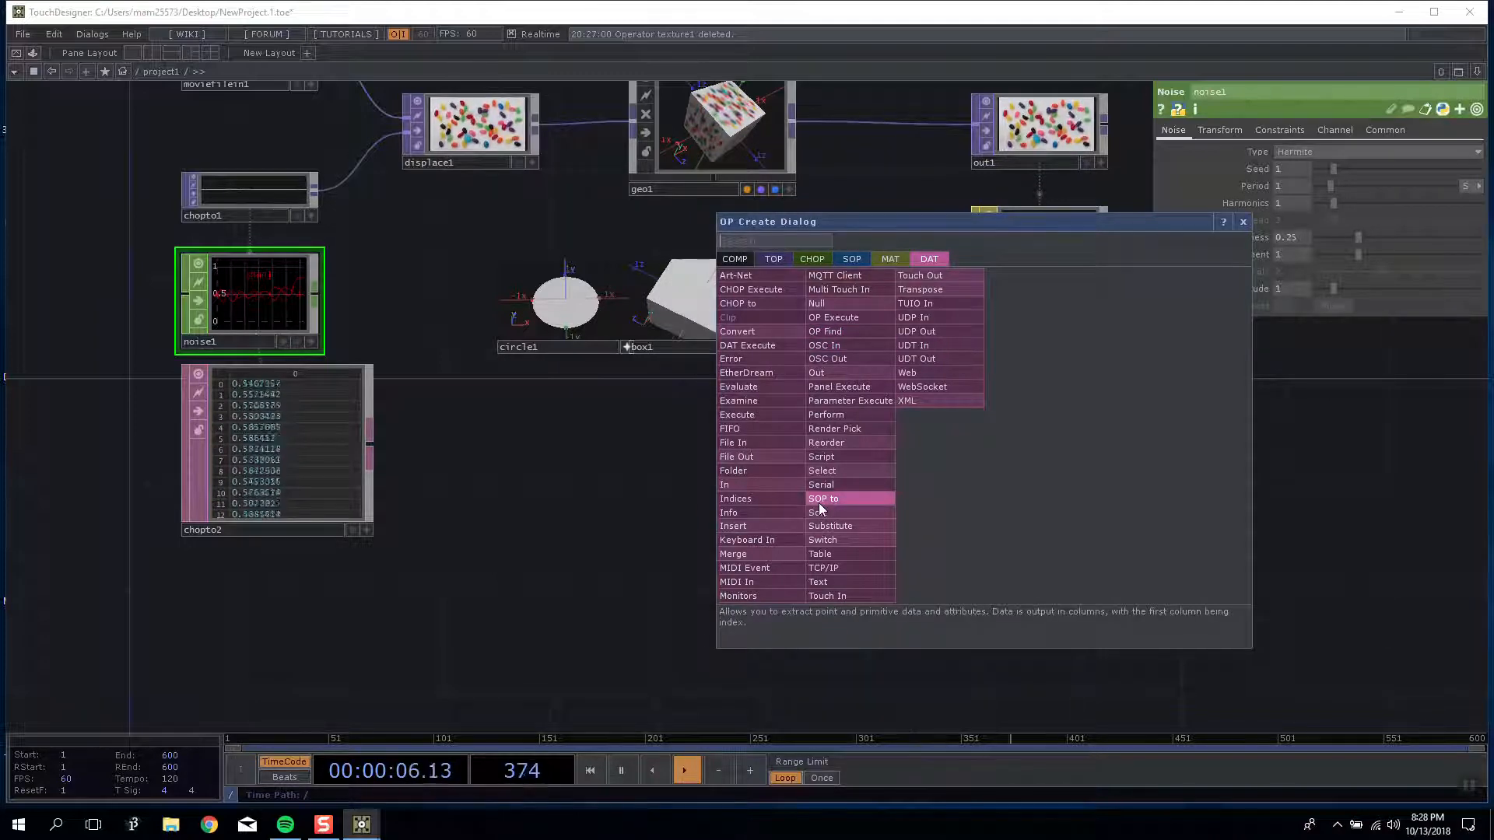
{"action": "left_click", "coordinate": [663, 420]}
Step: Deactivate the circle1 and box1 viewers and line both nodes up in a row between chopto2 and transform1
{"action": "scroll", "coordinate": [405, 494], "scroll_direction": "down", "scroll_amount": 5}
{"action": "left_click_drag", "start_coordinate": [663, 420], "coordinate": [503, 457]}
{"action": "scroll", "coordinate": [426, 488], "scroll_direction": "up", "scroll_amount": 4}
{"action": "scroll", "coordinate": [420, 484], "scroll_direction": "down", "scroll_amount": 1}
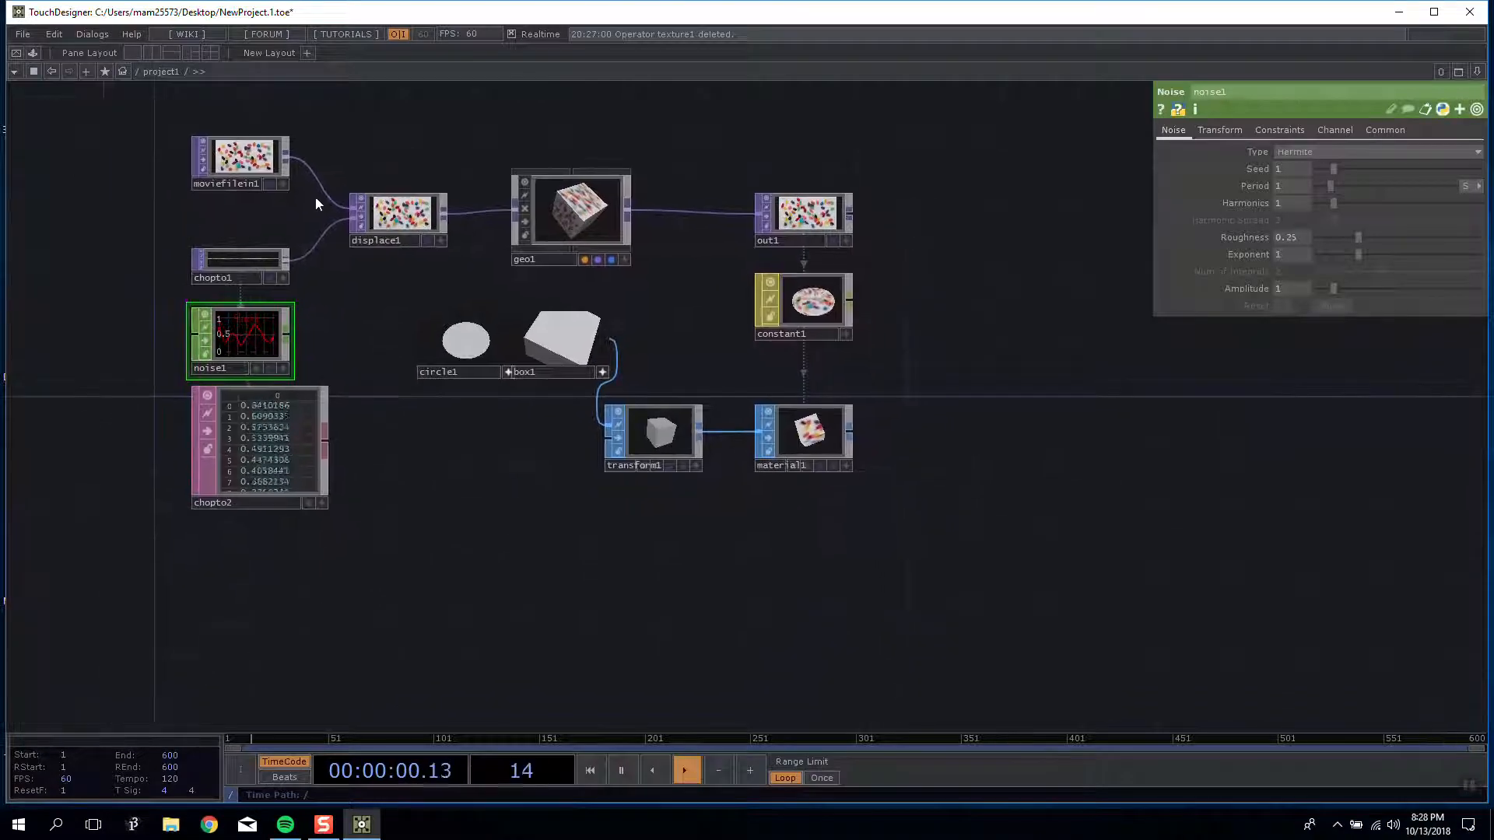
{"action": "right_click_drag", "start_coordinate": [849, 469], "coordinate": [854, 473]}
{"action": "left_click_drag", "start_coordinate": [814, 437], "coordinate": [870, 467]}
{"action": "left_click", "coordinate": [1029, 440]}
{"action": "left_click_drag", "start_coordinate": [650, 405], "coordinate": [383, 445]}
{"action": "right_click_drag", "start_coordinate": [382, 449], "coordinate": [268, 407]}
{"action": "left_click_drag", "start_coordinate": [259, 432], "coordinate": [240, 476]}
{"action": "left_click", "coordinate": [263, 468]}
{"action": "left_click_drag", "start_coordinate": [295, 415], "coordinate": [477, 439]}
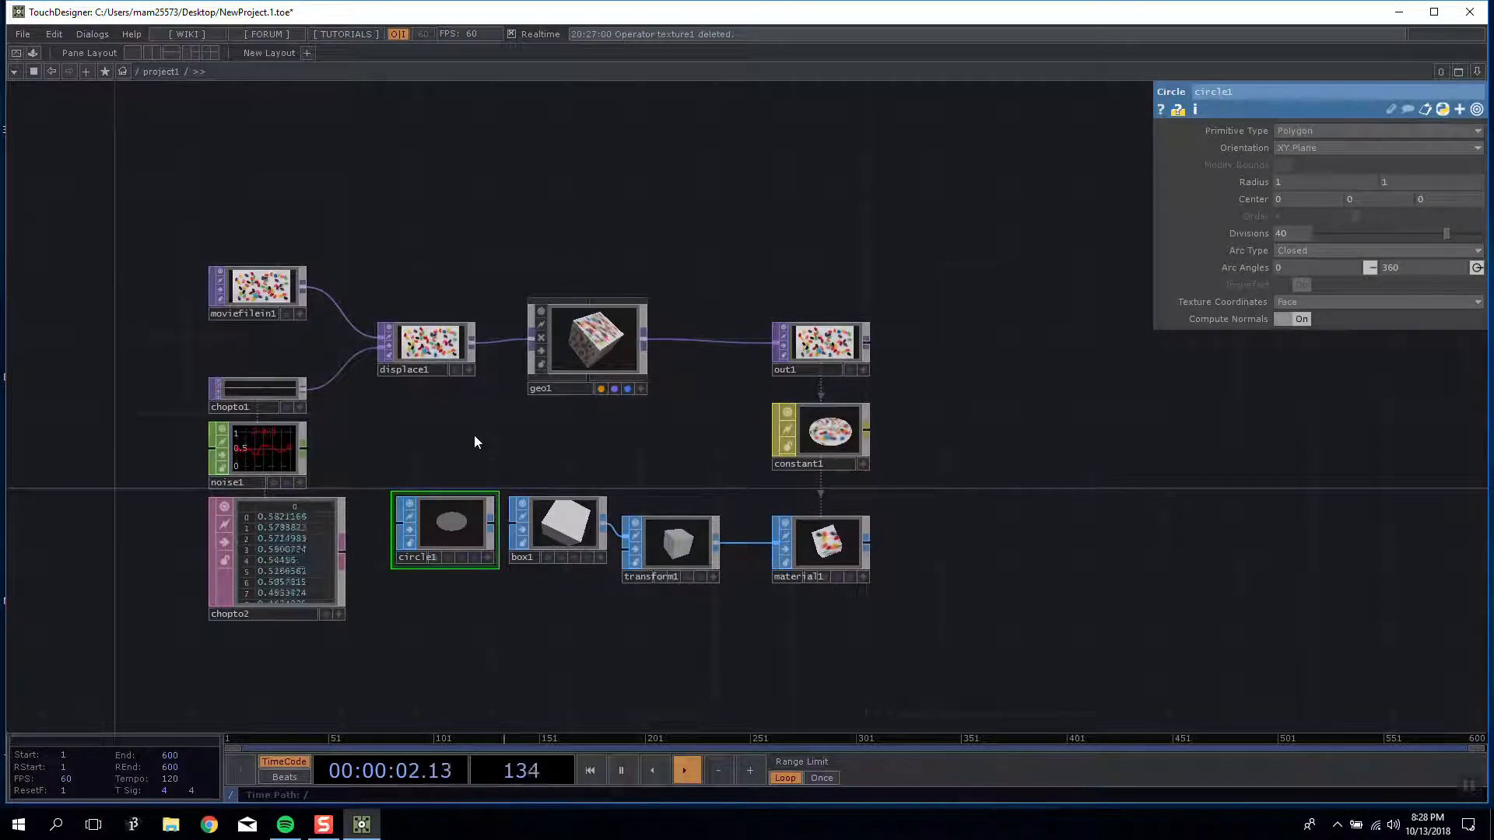
Step: Select moviefilein1, look over the whole project1 network, and go up to the root level
{"action": "left_click_drag", "start_coordinate": [572, 184], "coordinate": [389, 188]}
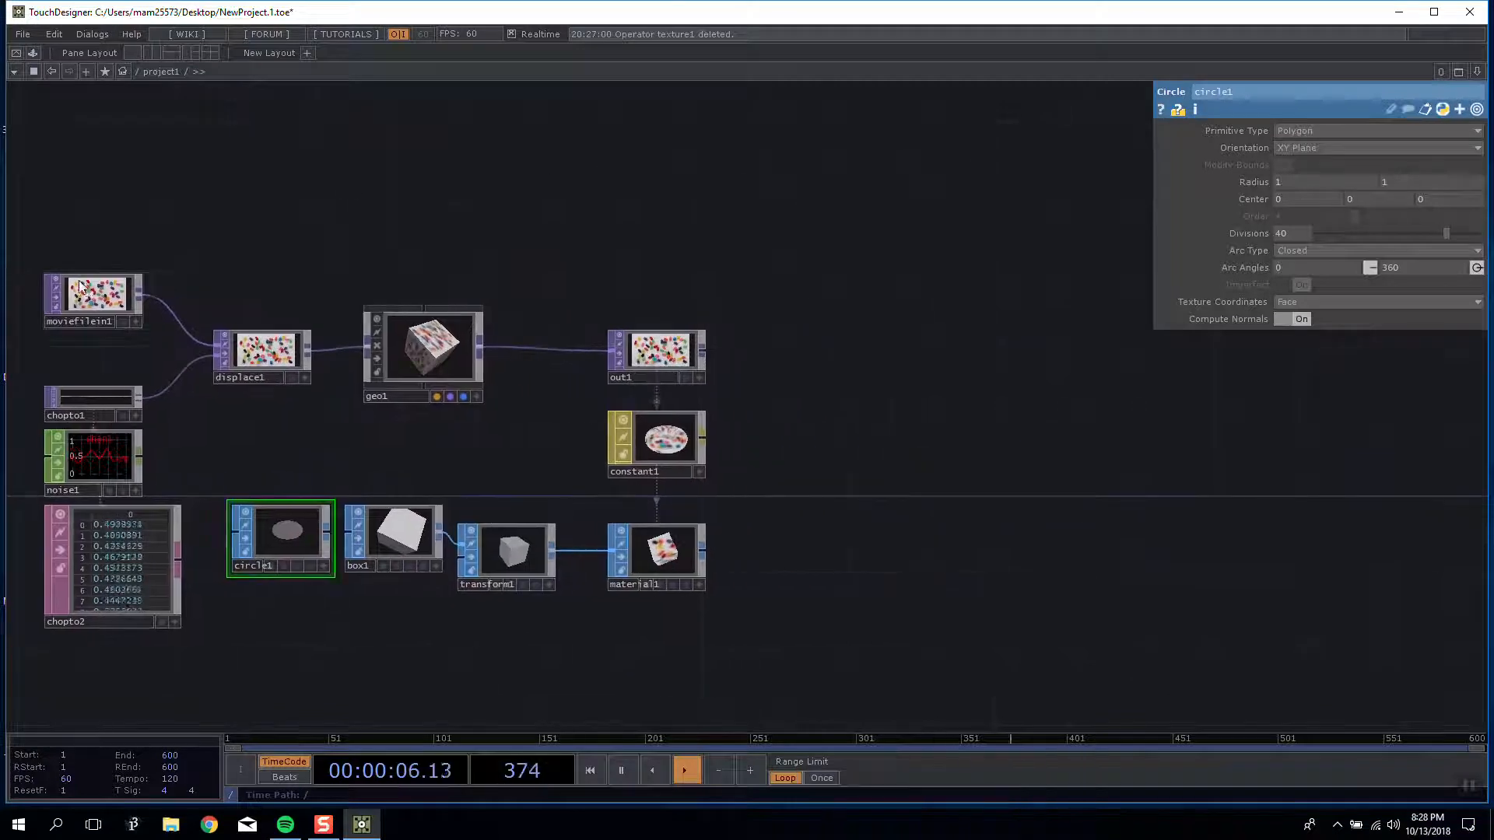
{"action": "left_click", "coordinate": [109, 309]}
{"action": "left_click_drag", "start_coordinate": [646, 226], "coordinate": [700, 245]}
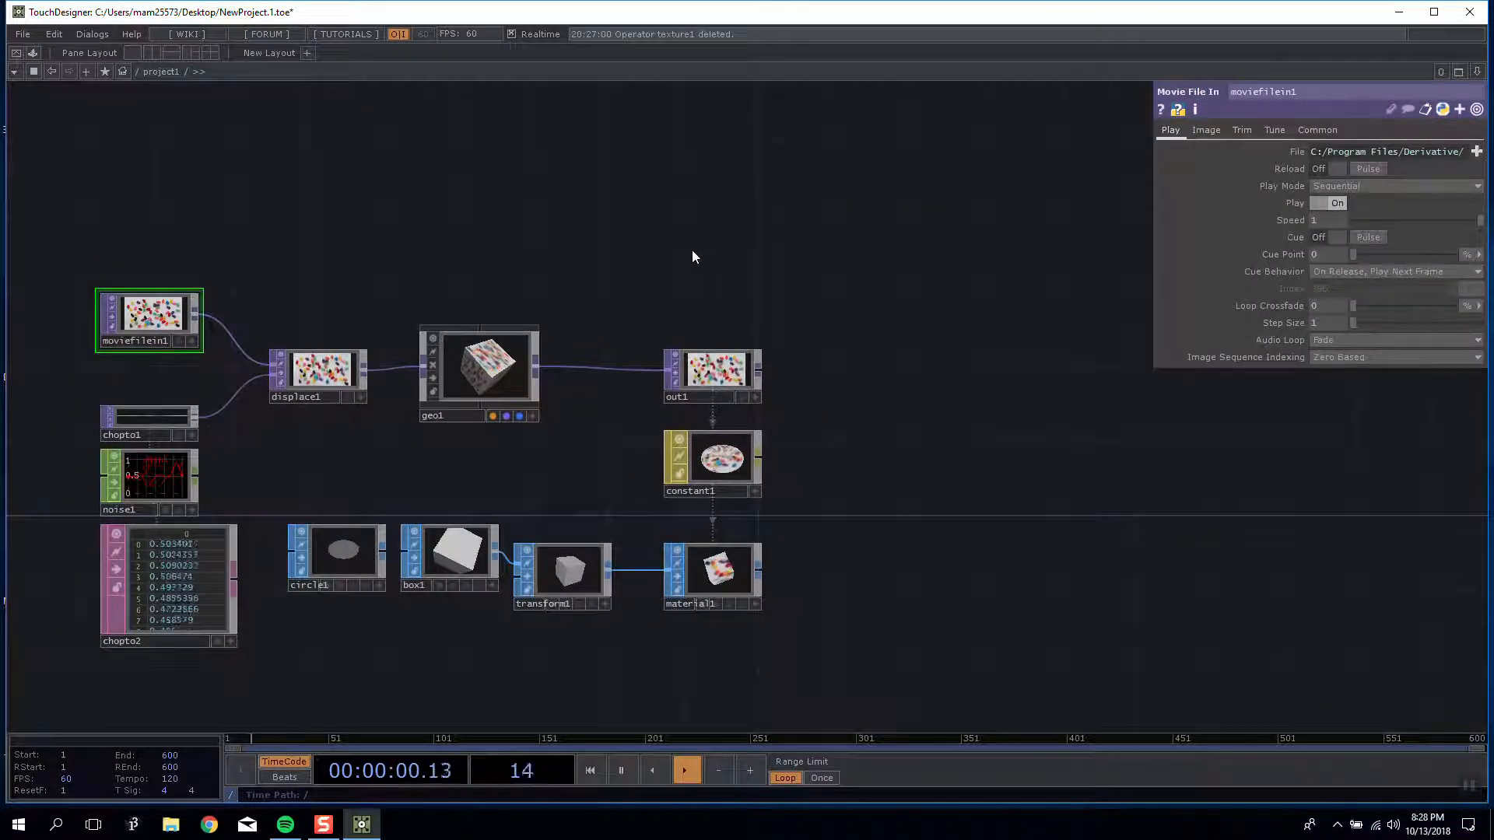
{"action": "left_click_drag", "start_coordinate": [672, 241], "coordinate": [632, 195]}
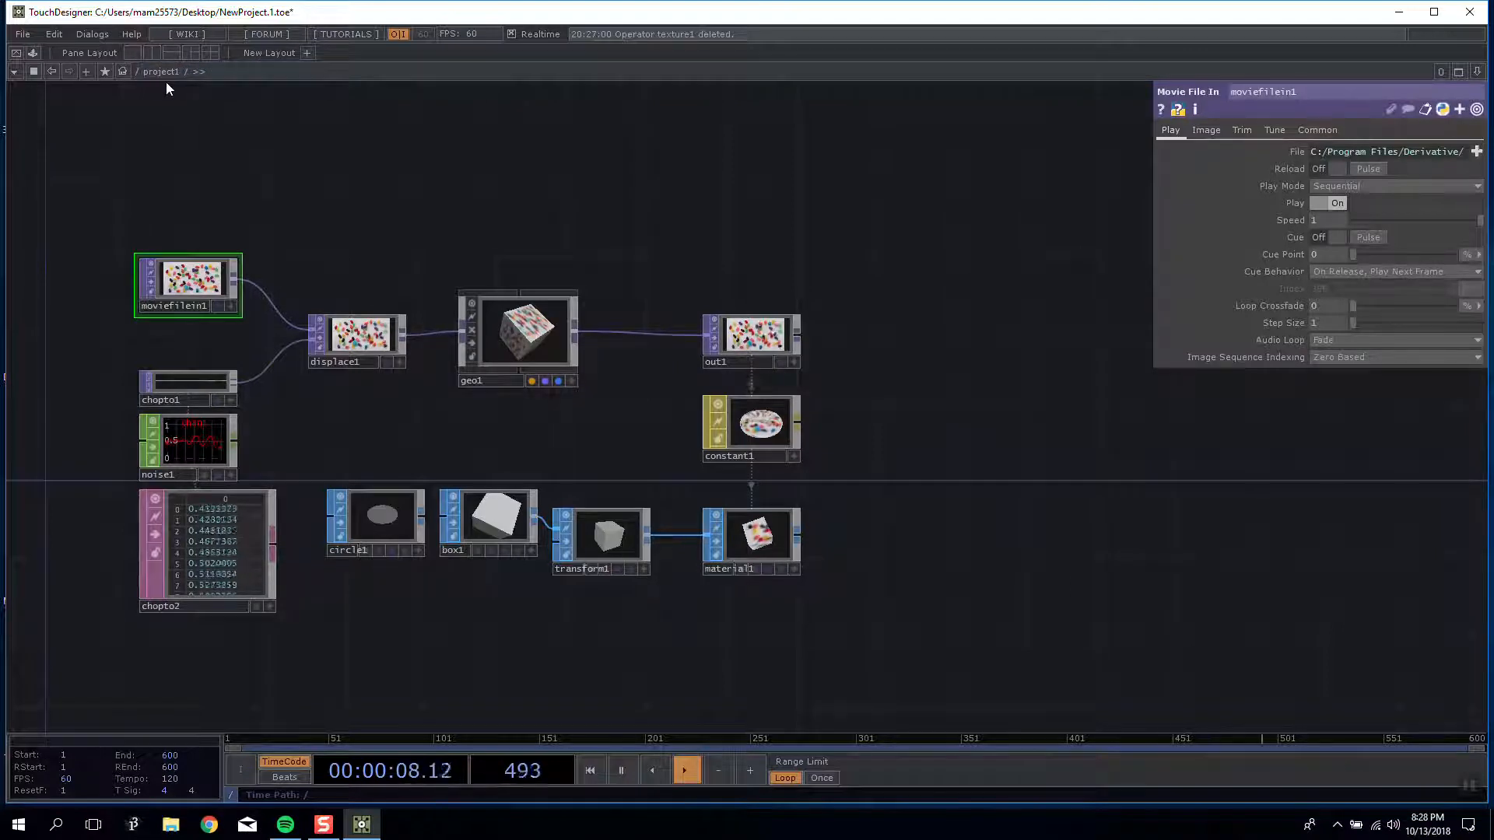
{"action": "scroll", "coordinate": [294, 167], "scroll_direction": "down", "scroll_amount": 5}
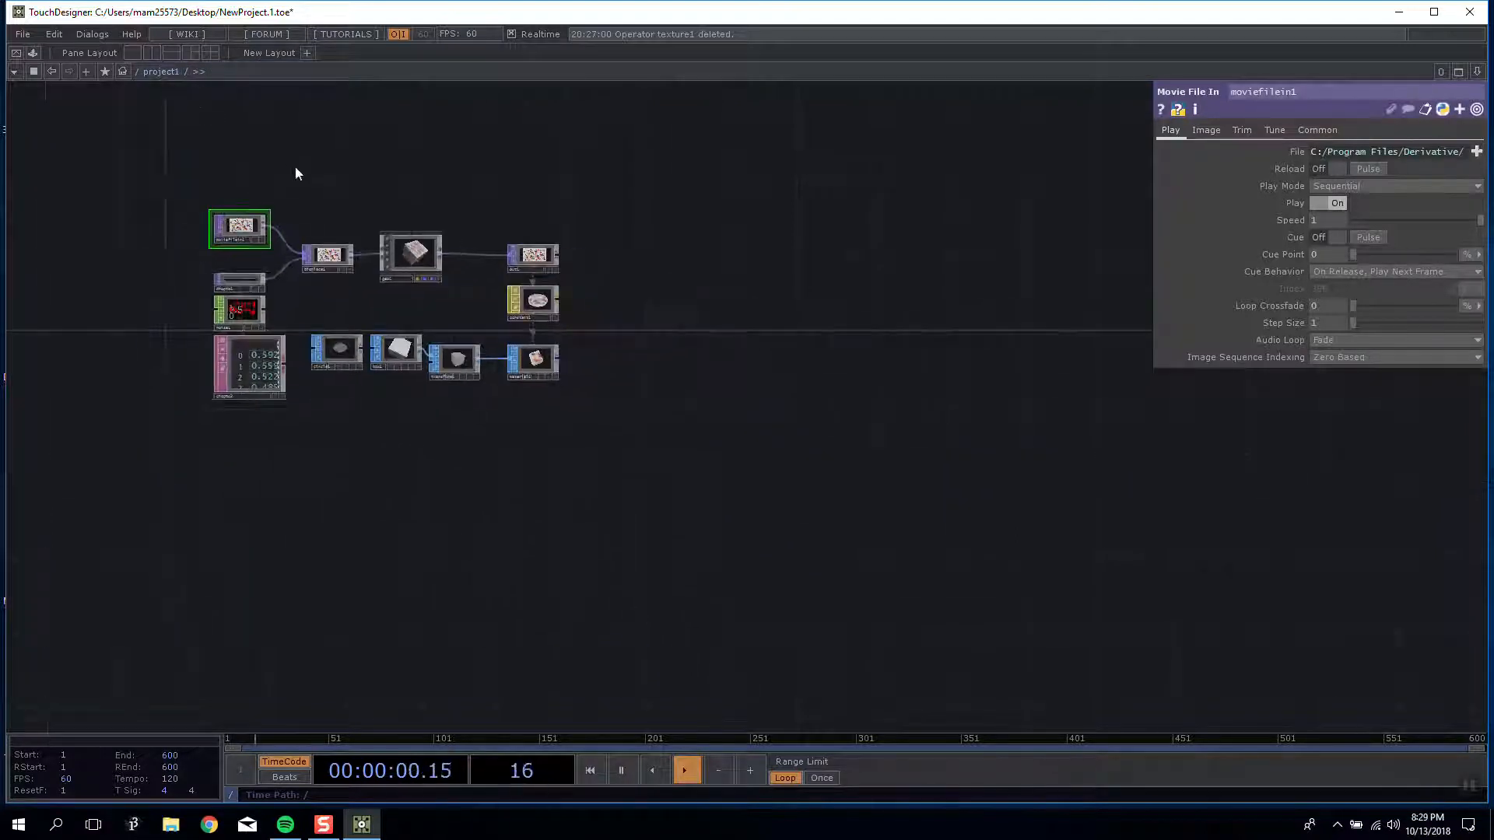
{"action": "left_click_drag", "start_coordinate": [514, 514], "coordinate": [557, 562]}
{"action": "scroll", "coordinate": [537, 490], "scroll_direction": "down", "scroll_amount": 3}
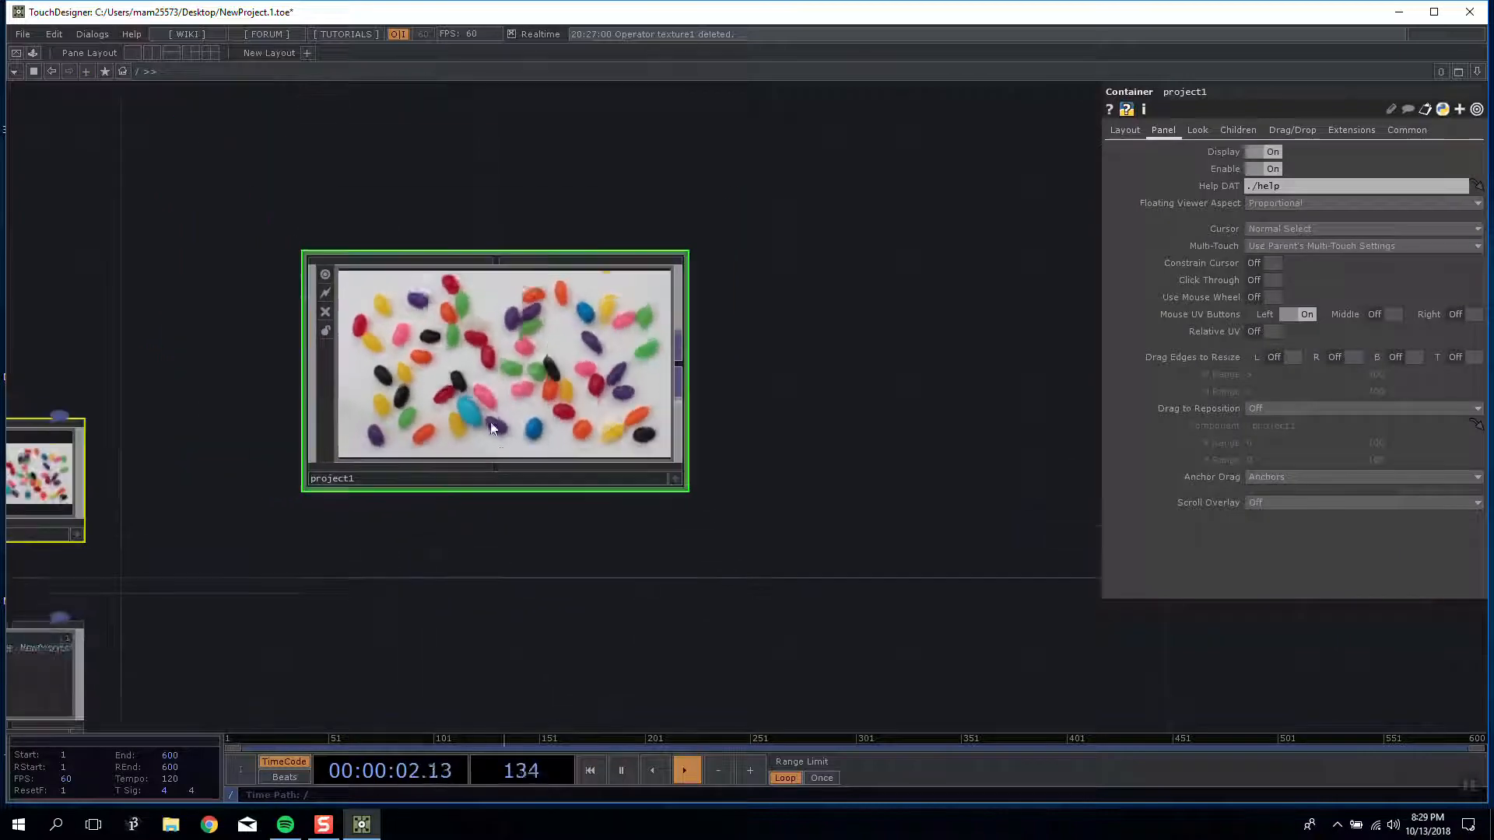
Step: Examine the project1 container's output preview and its Panel parameters at the root level
{"action": "left_click_drag", "start_coordinate": [484, 412], "coordinate": [597, 289]}
{"action": "left_click_drag", "start_coordinate": [506, 269], "coordinate": [579, 268]}
{"action": "left_click_drag", "start_coordinate": [545, 420], "coordinate": [566, 426]}
{"action": "left_click_drag", "start_coordinate": [583, 342], "coordinate": [511, 366]}
{"action": "left_click_drag", "start_coordinate": [513, 443], "coordinate": [551, 404]}
{"action": "left_click_drag", "start_coordinate": [879, 315], "coordinate": [743, 370]}
{"action": "left_click_drag", "start_coordinate": [584, 300], "coordinate": [701, 252]}
{"action": "left_click_drag", "start_coordinate": [704, 435], "coordinate": [572, 426]}
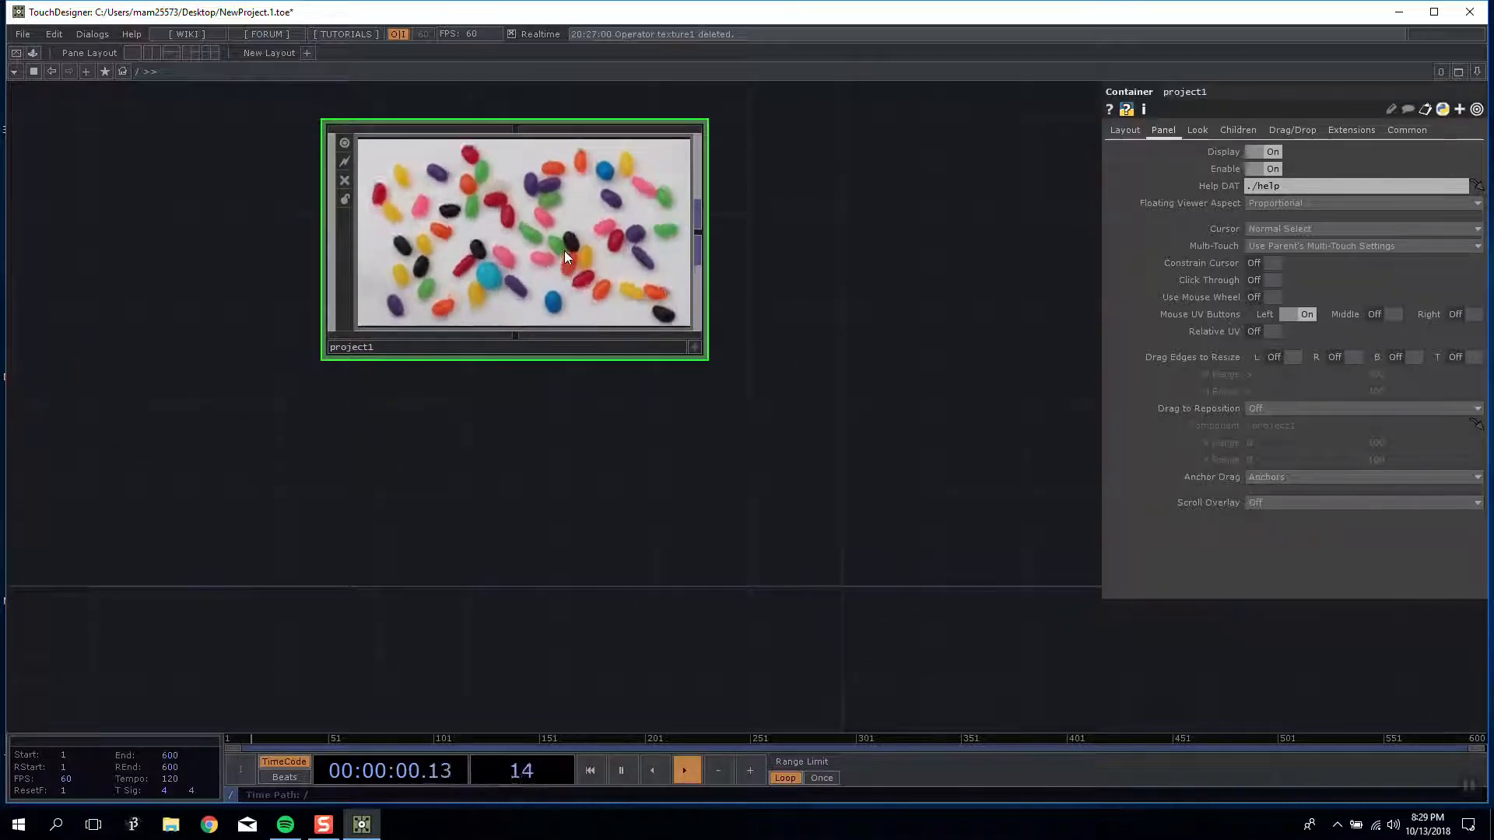
Step: Go back inside project1 and delete chopto2, circle1, box1, transform1, material1 and constant1 together
{"action": "scroll", "coordinate": [550, 199], "scroll_direction": "up", "scroll_amount": 5}
{"action": "scroll", "coordinate": [544, 202], "scroll_direction": "up", "scroll_amount": 2}
{"action": "right_click_drag", "start_coordinate": [1140, 655], "coordinate": [259, 381]}
{"action": "key", "text": "Delete"}
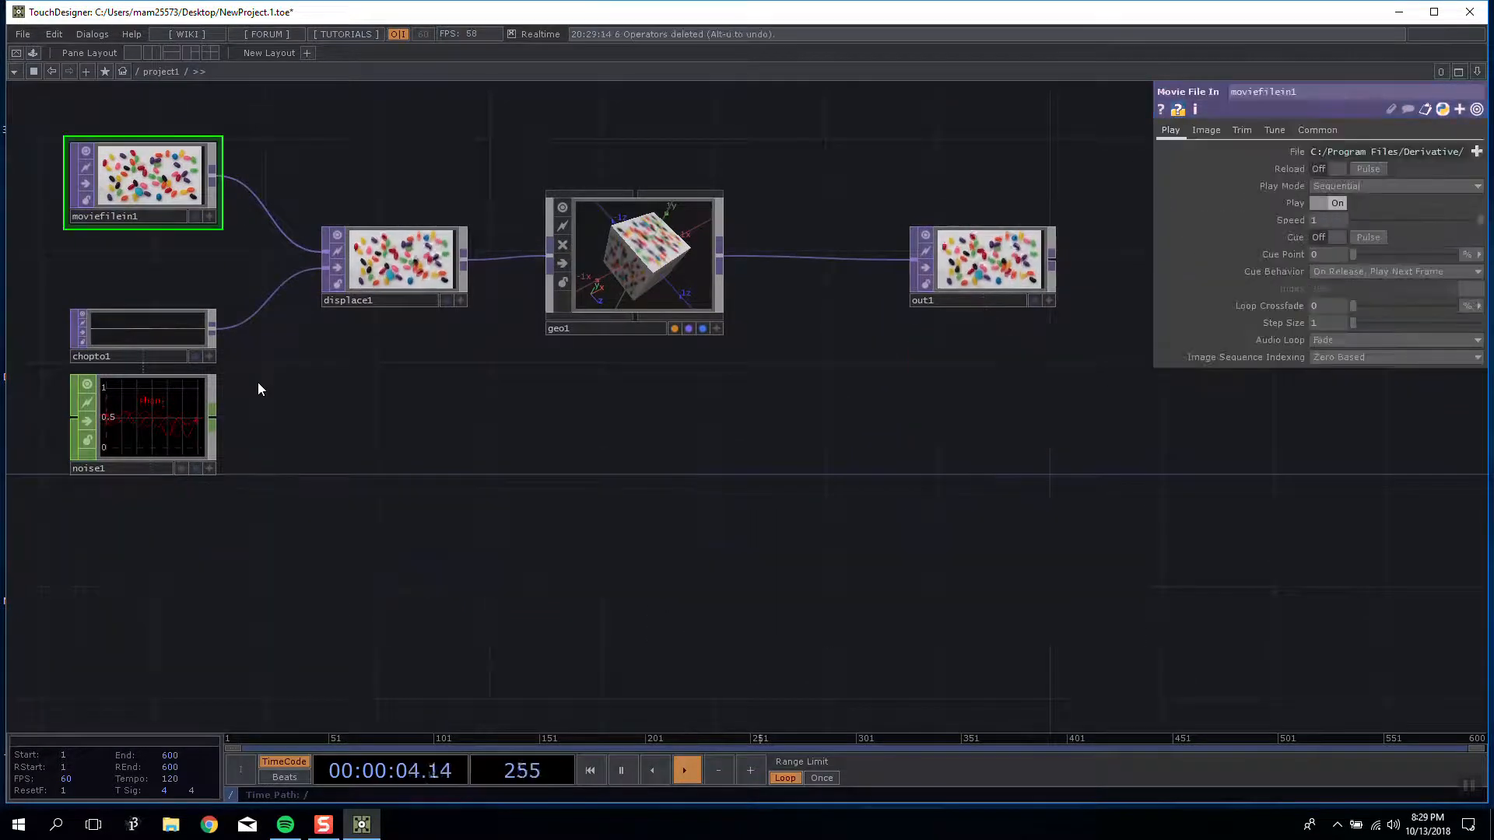
Step: Return to the root level and inspect the project1 container's preview after the node cleanup
{"action": "scroll", "coordinate": [707, 460], "scroll_direction": "down", "scroll_amount": 5}
{"action": "left_click_drag", "start_coordinate": [705, 461], "coordinate": [549, 449]}
{"action": "scroll", "coordinate": [536, 480], "scroll_direction": "up", "scroll_amount": 3}
{"action": "scroll", "coordinate": [538, 479], "scroll_direction": "down", "scroll_amount": 2}
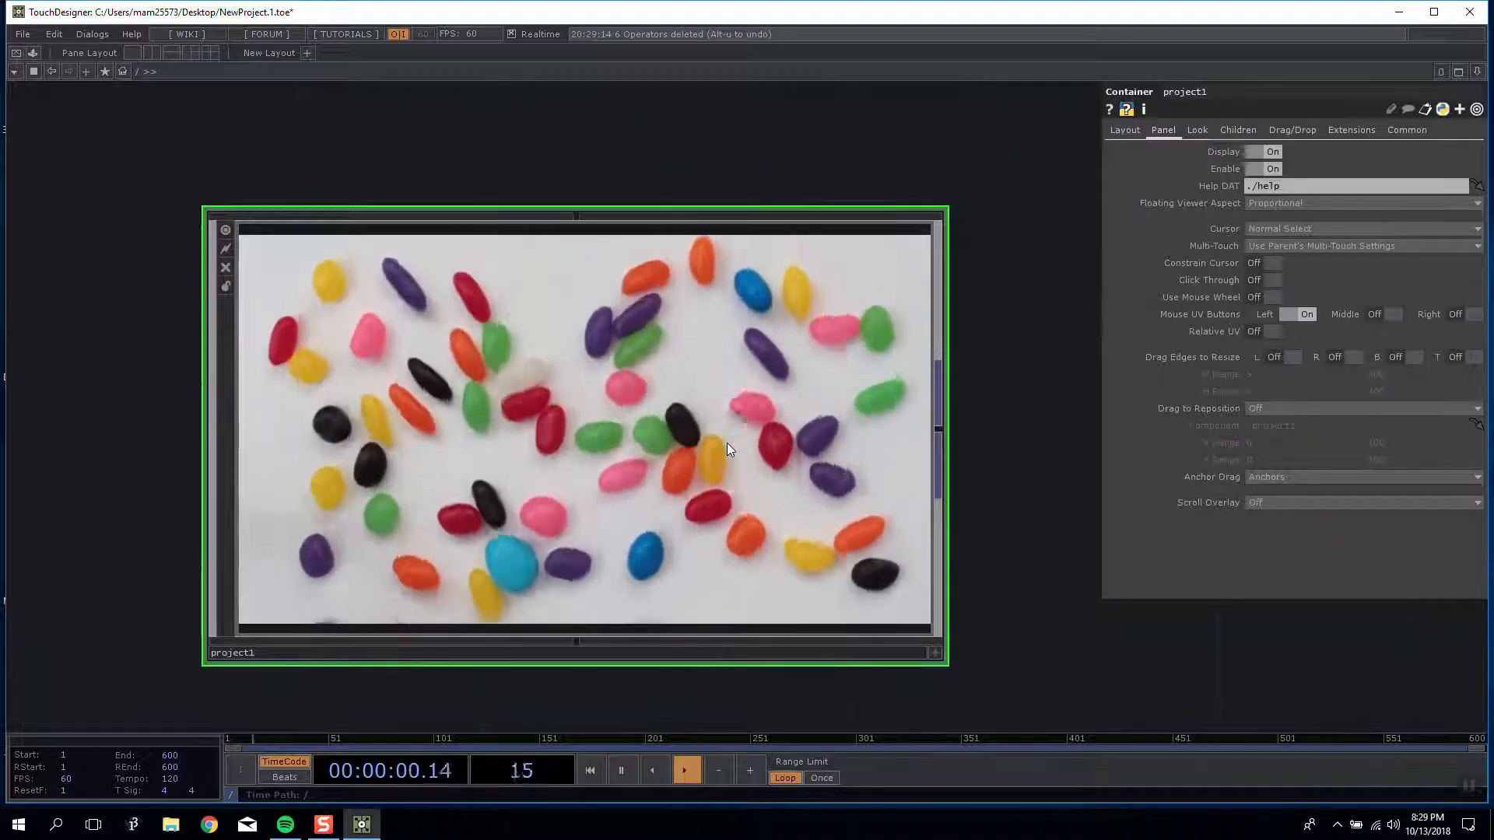
{"action": "scroll", "coordinate": [730, 347], "scroll_direction": "down", "scroll_amount": 4}
{"action": "scroll", "coordinate": [730, 346], "scroll_direction": "up", "scroll_amount": 4}
{"action": "scroll", "coordinate": [731, 232], "scroll_direction": "down", "scroll_amount": 4}
{"action": "left_click_drag", "start_coordinate": [730, 182], "coordinate": [597, 181]}
{"action": "scroll", "coordinate": [598, 181], "scroll_direction": "down", "scroll_amount": 1}
{"action": "scroll", "coordinate": [596, 181], "scroll_direction": "up", "scroll_amount": 1}
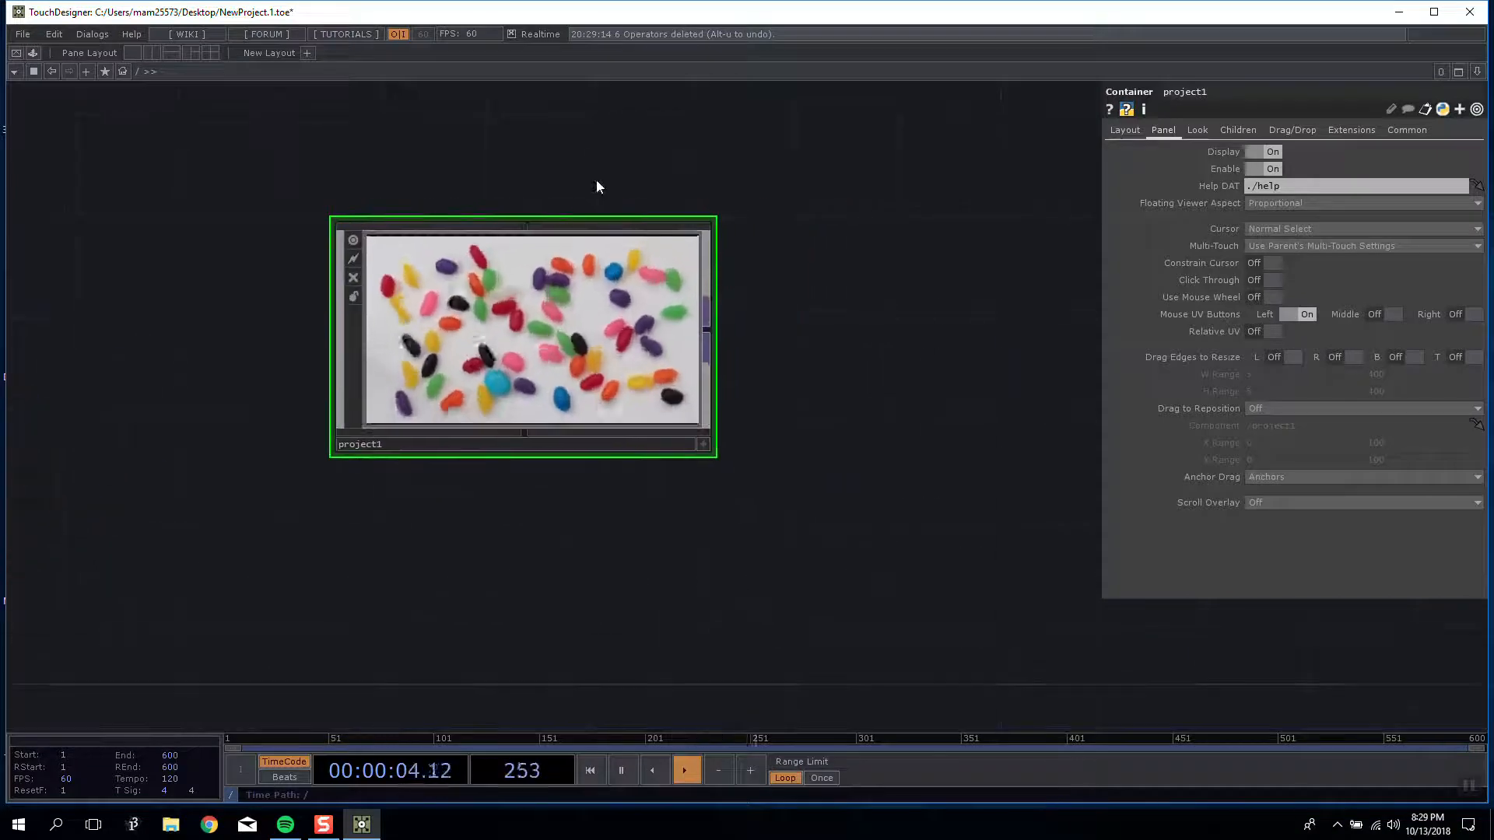
{"action": "left_click_drag", "start_coordinate": [509, 250], "coordinate": [462, 227]}
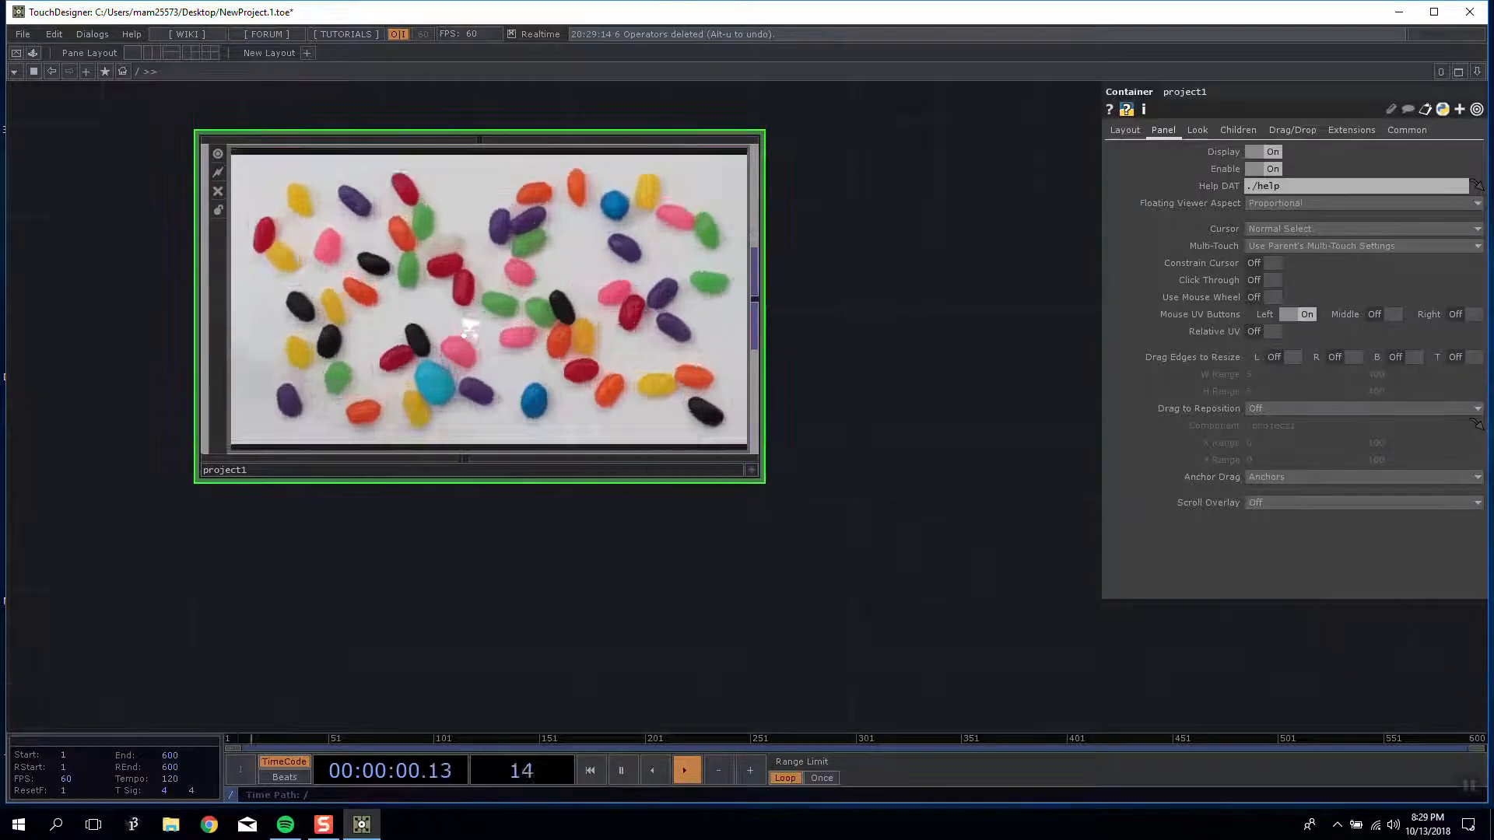
Step: Add a Container COMP below geo1 in the project1 network and go inside it
{"action": "key", "text": "i"}
{"action": "key", "text": "Tab"}
{"action": "left_click", "coordinate": [232, 398]}
{"action": "left_click", "coordinate": [336, 428]}
{"action": "left_click", "coordinate": [502, 518]}
{"action": "key", "text": "i"}
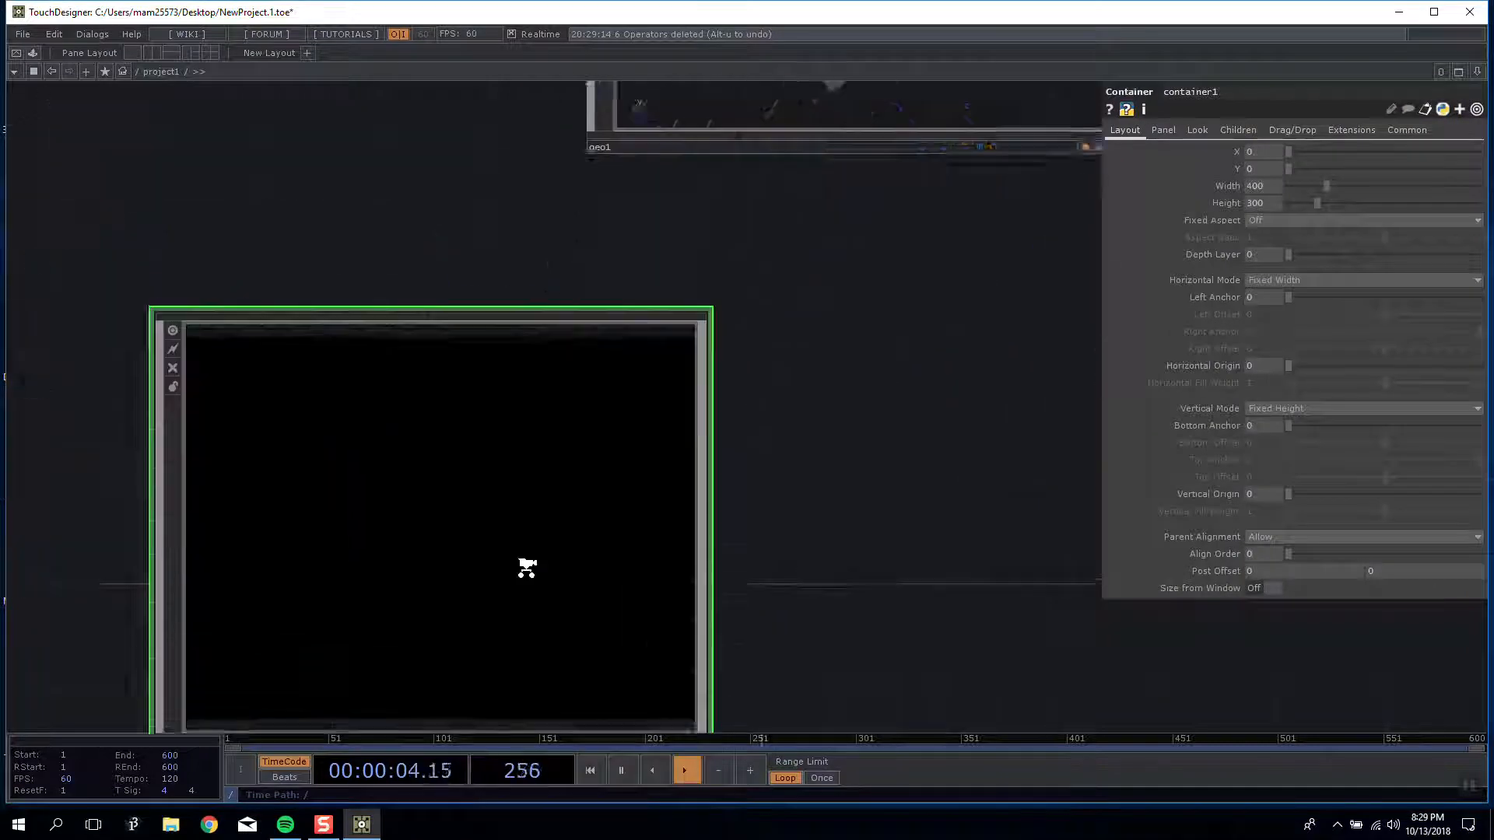
{"action": "key", "text": "Tab"}
{"action": "key", "text": "Tab"}
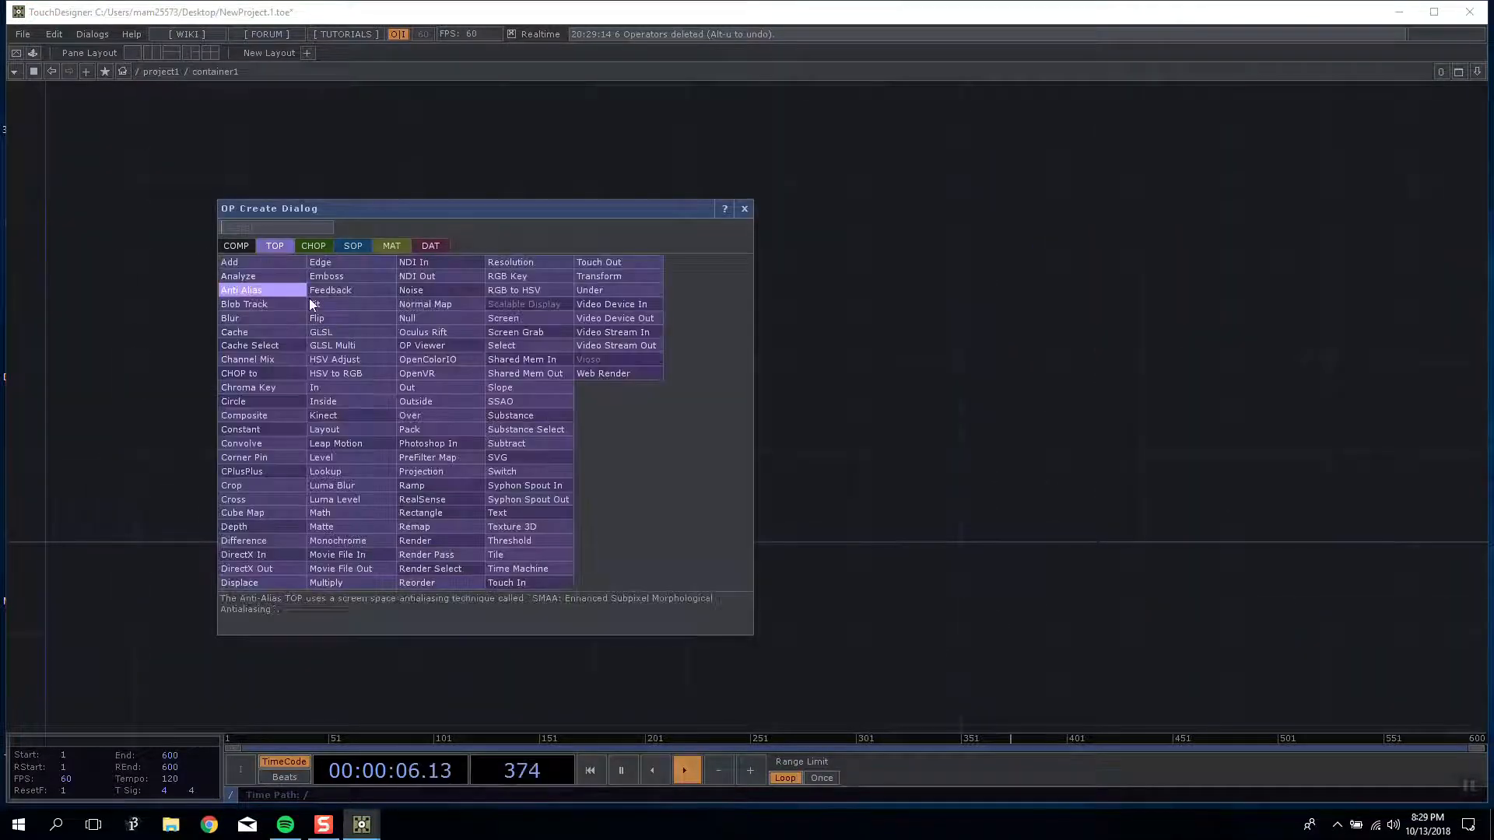
{"action": "left_click", "coordinate": [349, 544]}
{"action": "left_click", "coordinate": [354, 442]}
{"action": "key", "text": "Delete"}
Step: Place a Movie File In TOP inside container1 and go back up to project1
{"action": "key", "text": "Tab"}
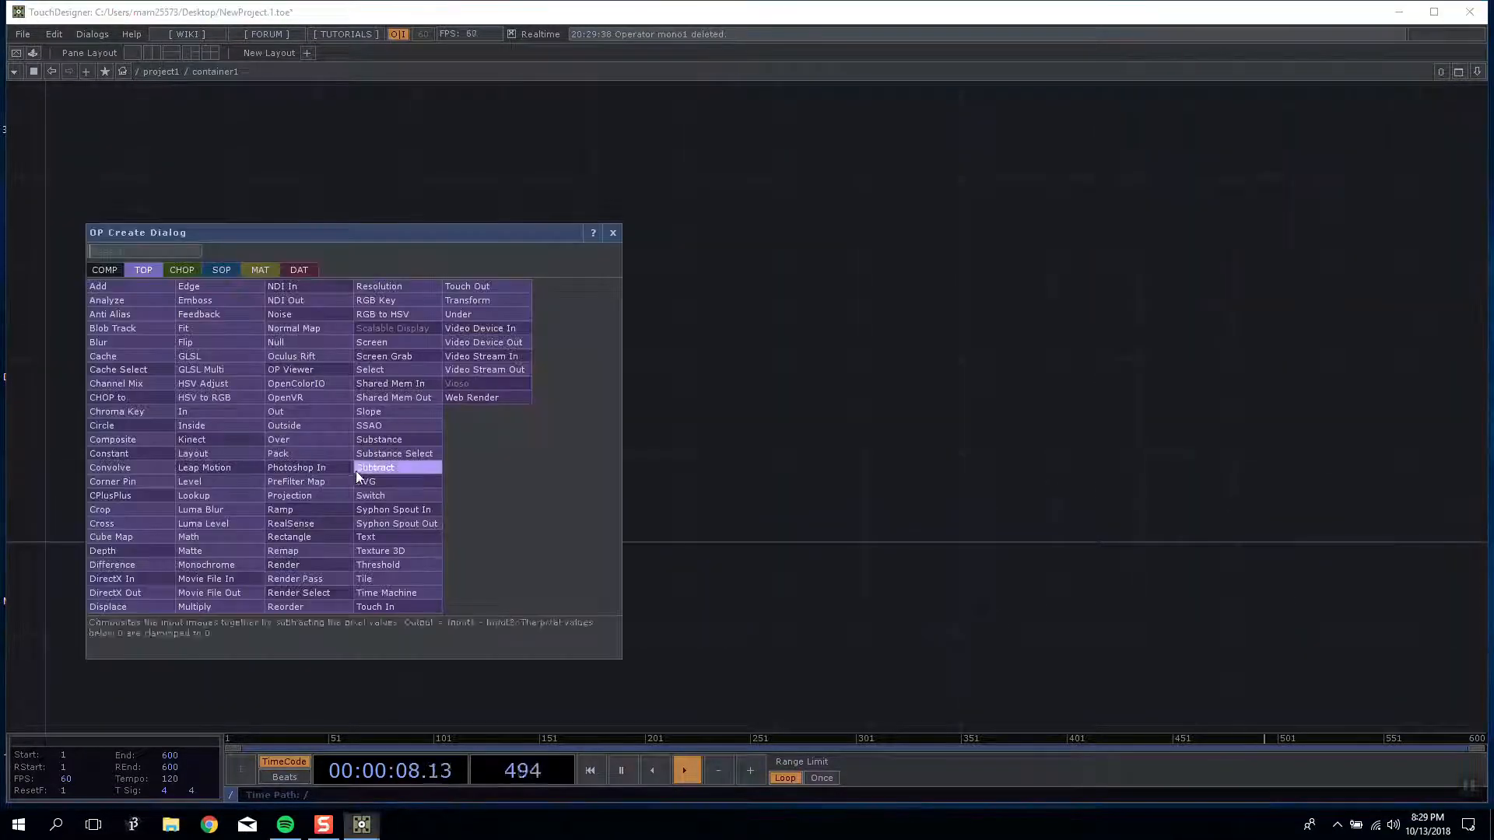
{"action": "left_click", "coordinate": [241, 579]}
{"action": "left_click", "coordinate": [319, 490]}
{"action": "key", "text": "u"}
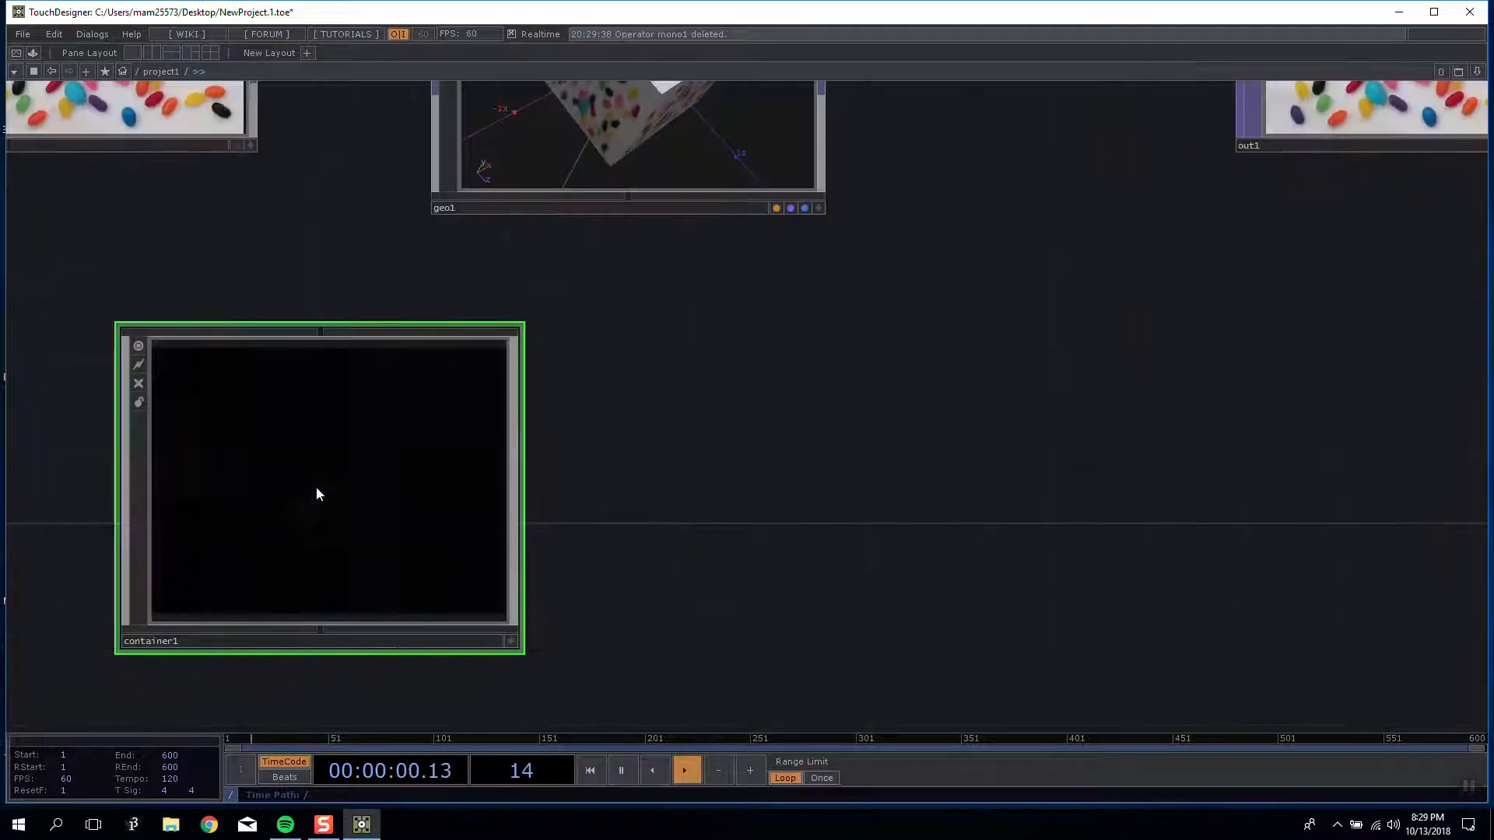
Step: Set container1's Background TOP to ./moviefilein1 in its Look parameters
{"action": "left_click", "coordinate": [1197, 131]}
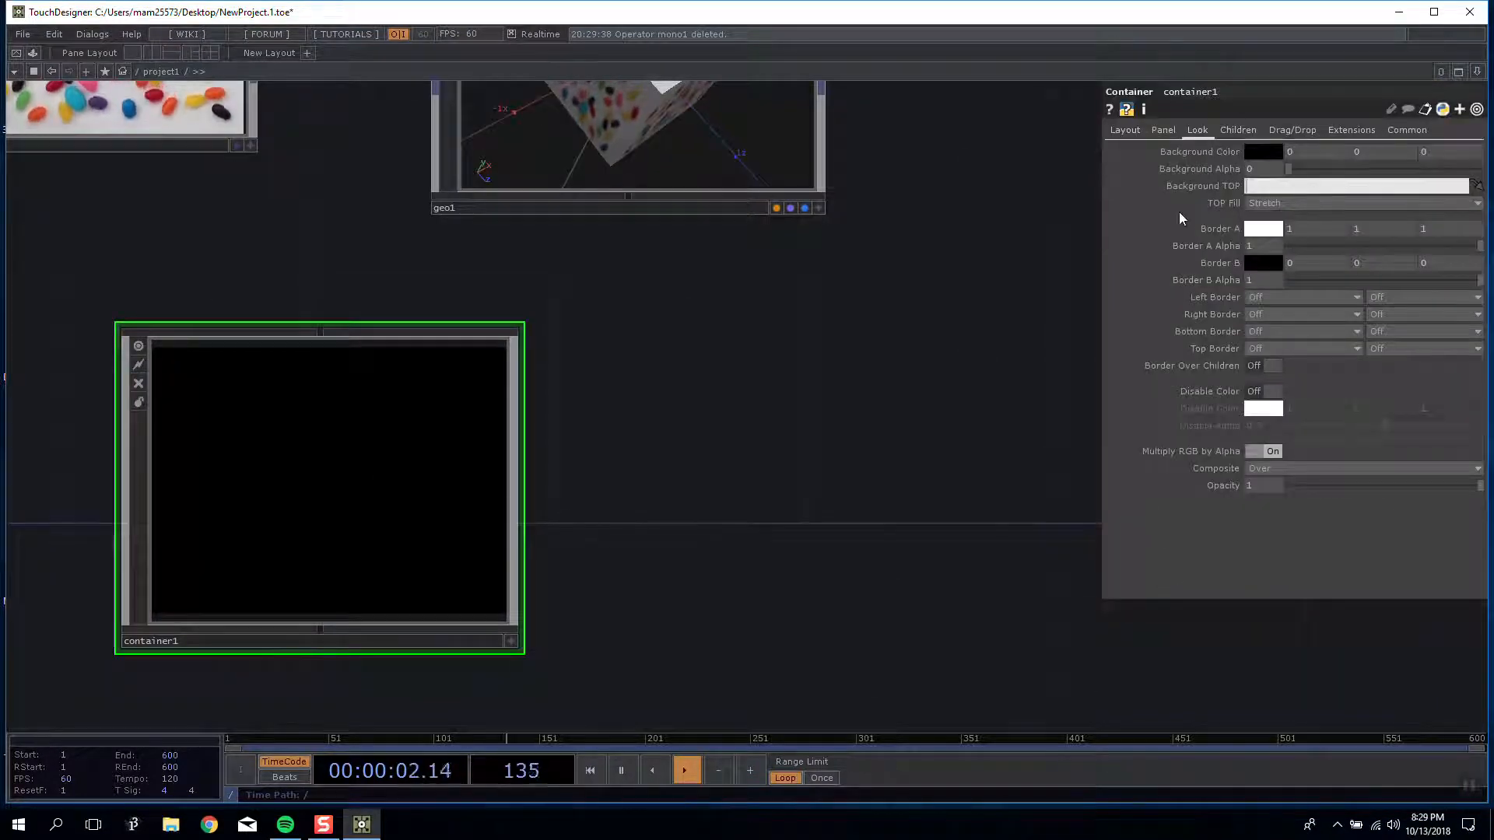
{"action": "type", "text": "./moviefile"}
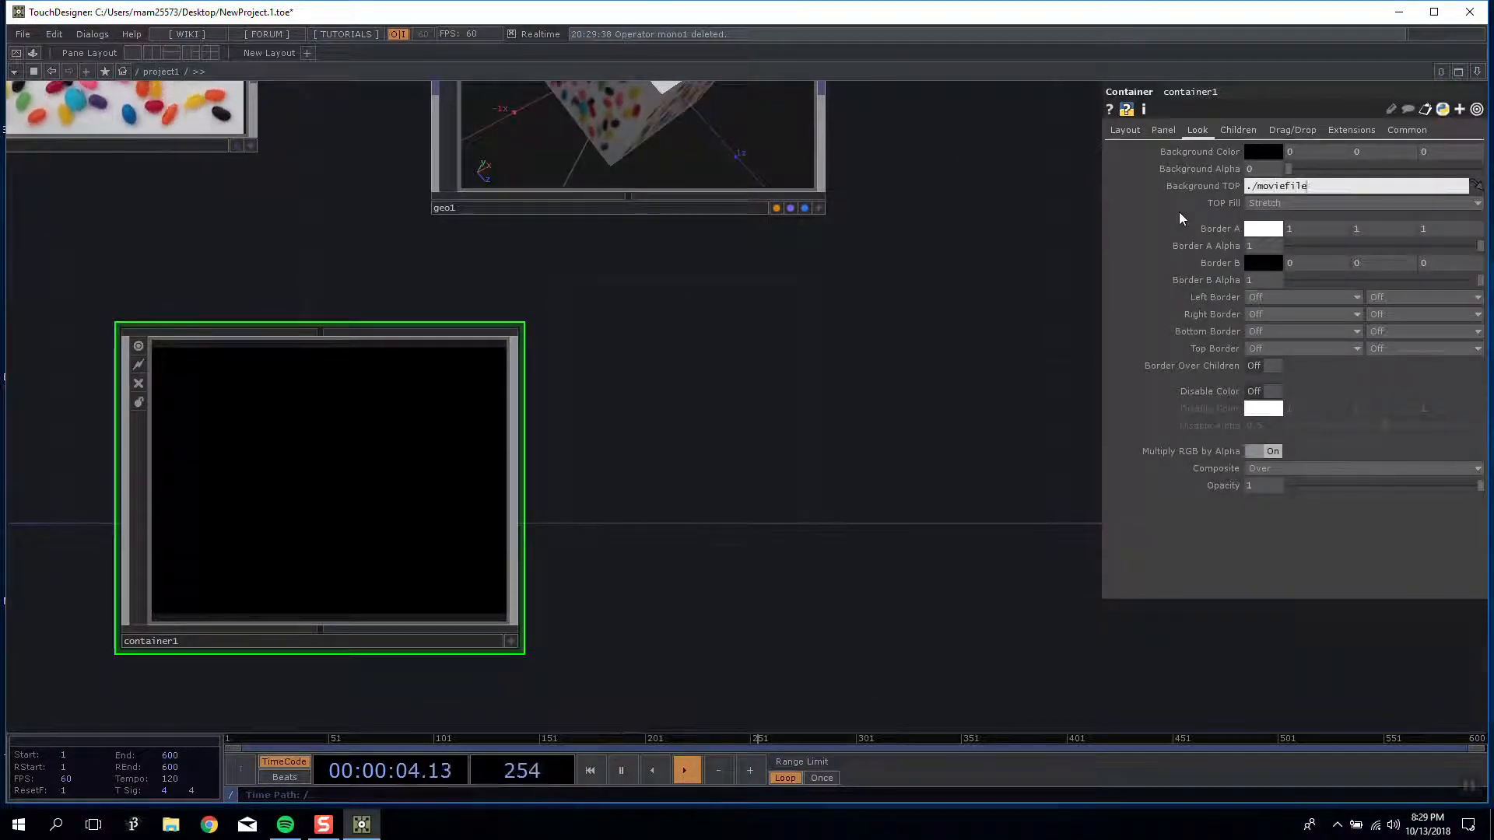
{"action": "type", "text": "in1"}
{"action": "key", "text": "Return"}
{"action": "scroll", "coordinate": [515, 440], "scroll_direction": "down", "scroll_amount": 10}
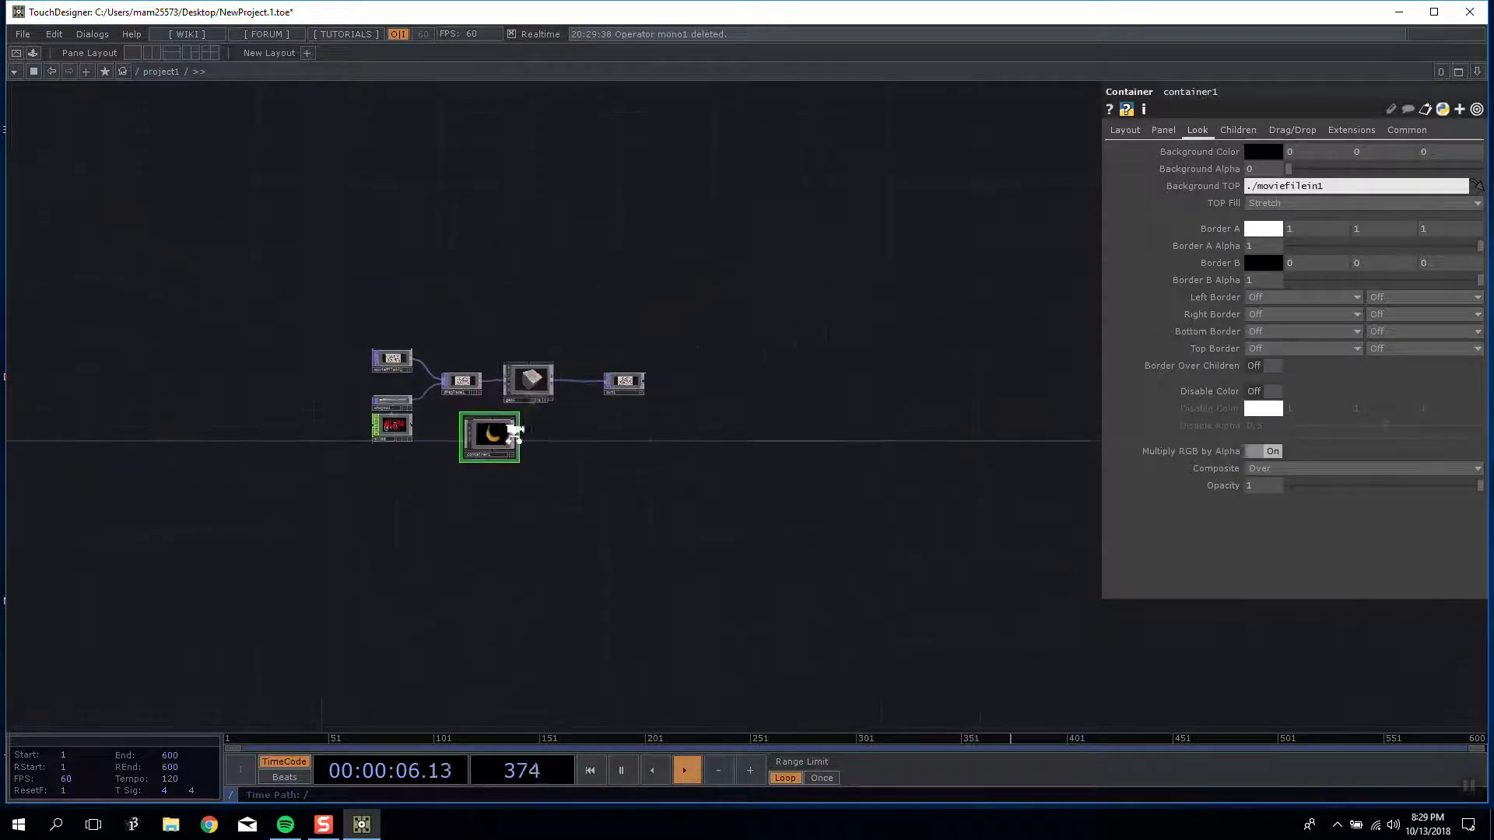
{"action": "scroll", "coordinate": [514, 434], "scroll_direction": "down", "scroll_amount": 12}
{"action": "scroll", "coordinate": [514, 434], "scroll_direction": "up", "scroll_amount": 15}
{"action": "key", "text": "p"}
{"action": "scroll", "coordinate": [764, 503], "scroll_direction": "down", "scroll_amount": 4}
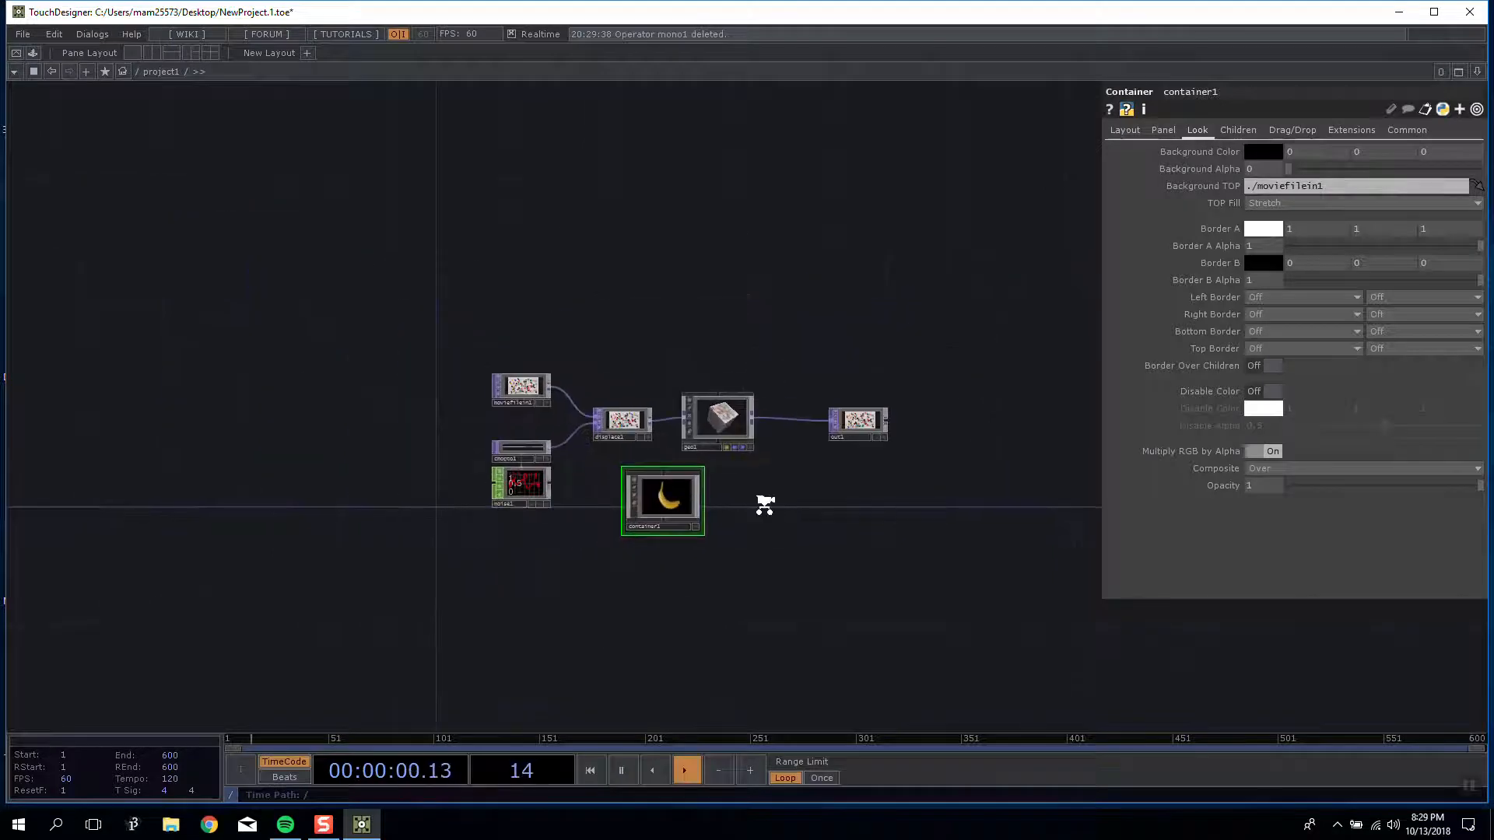
{"action": "scroll", "coordinate": [764, 504], "scroll_direction": "up", "scroll_amount": 5}
Step: Open the recent HAPQEncoderV0 project in a second TouchDesigner window and leave its full-window perform mode
{"action": "right_click", "coordinate": [361, 825]}
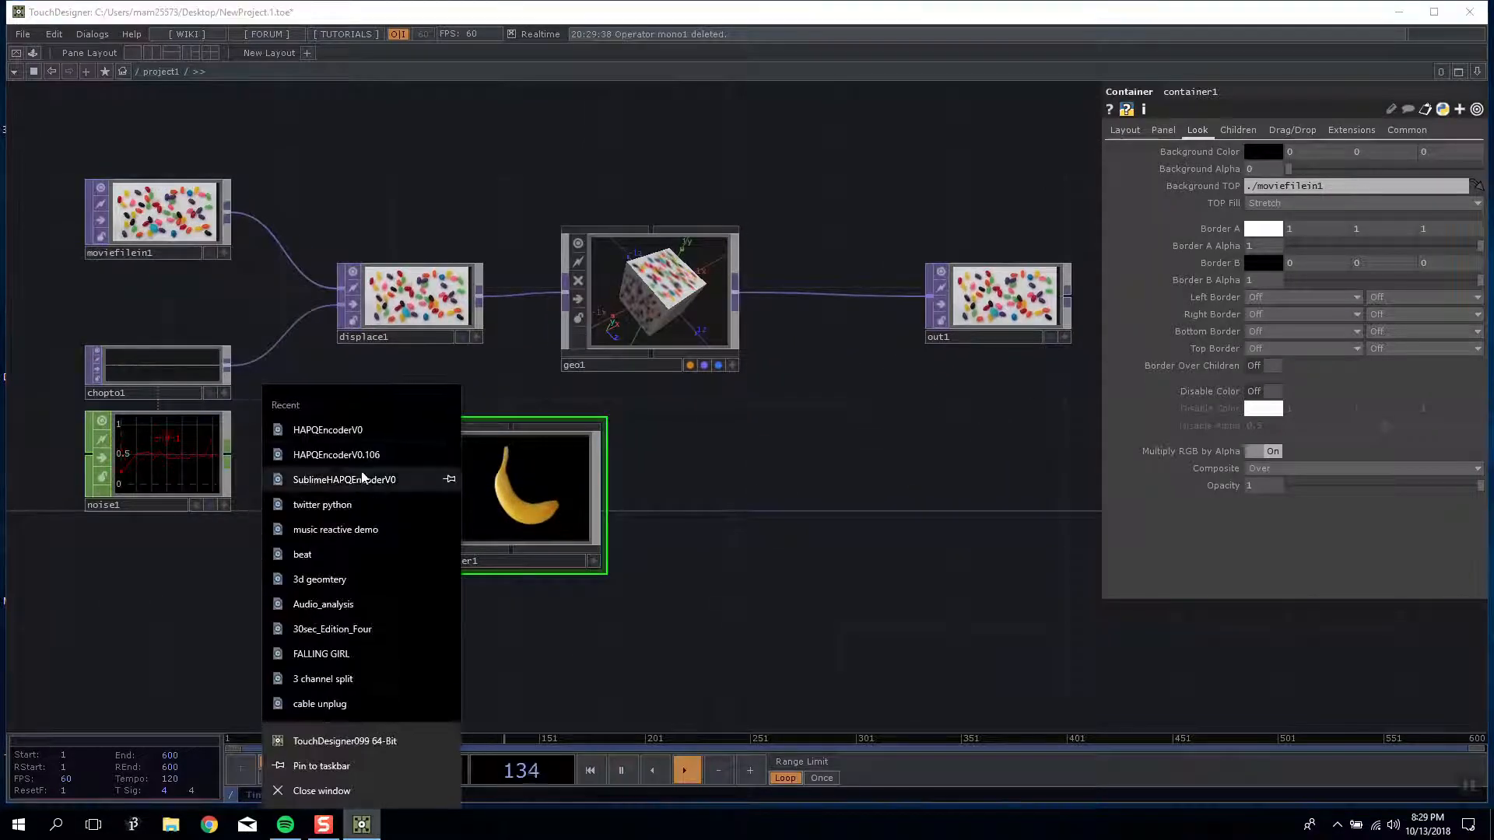
{"action": "left_click", "coordinate": [327, 430]}
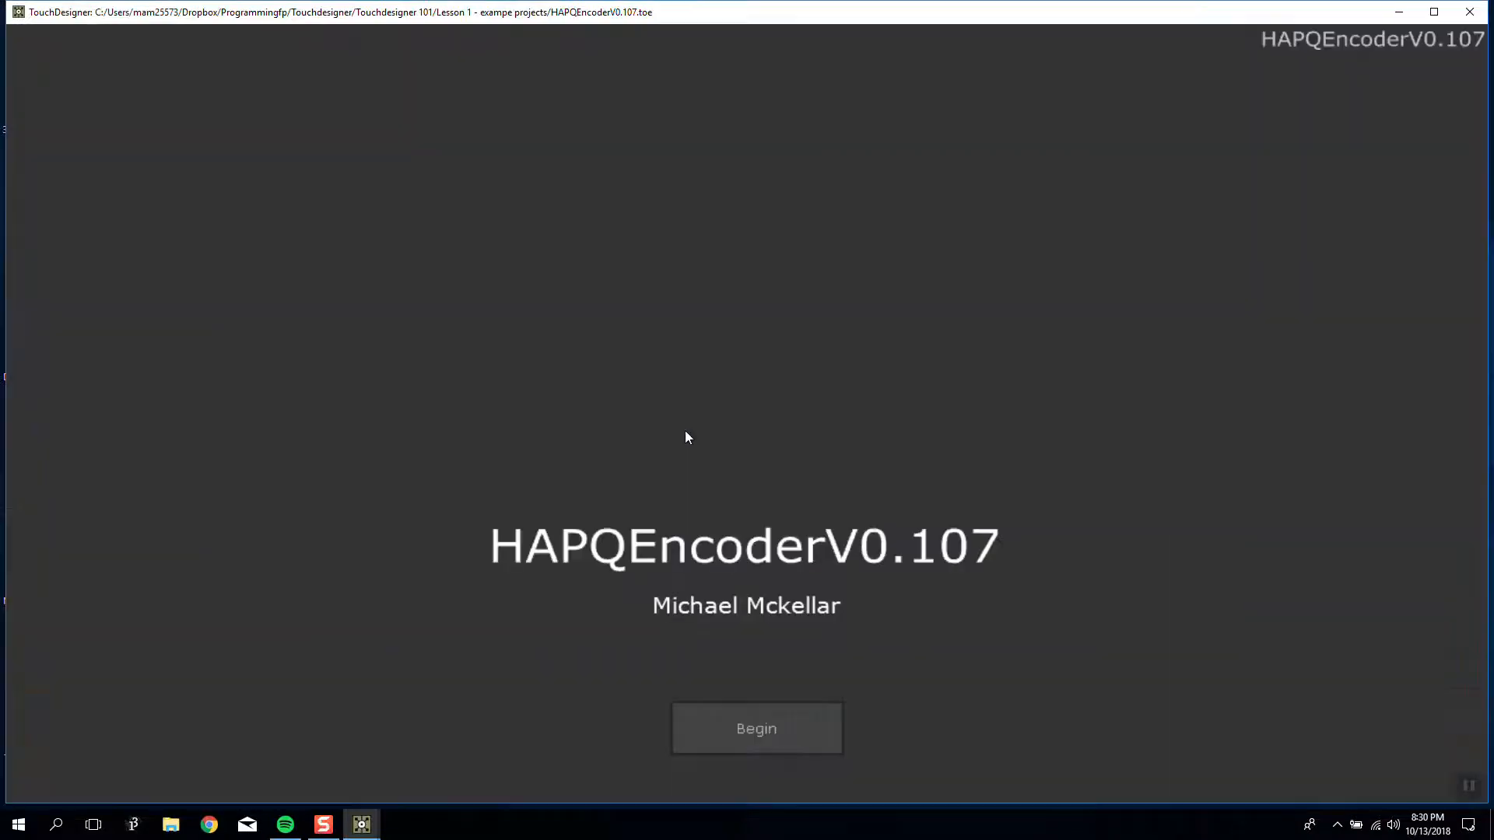
{"action": "key", "text": "Escape"}
Step: Explore the encoder project's nested networks, going through the basic container into Left_hand_panel and its inner components
{"action": "scroll", "coordinate": [664, 395], "scroll_direction": "down", "scroll_amount": 5}
{"action": "left_click_drag", "start_coordinate": [476, 400], "coordinate": [296, 404]}
{"action": "scroll", "coordinate": [296, 408], "scroll_direction": "down", "scroll_amount": 5}
{"action": "scroll", "coordinate": [529, 603], "scroll_direction": "down", "scroll_amount": 4}
{"action": "left_click_drag", "start_coordinate": [553, 603], "coordinate": [369, 477]}
{"action": "scroll", "coordinate": [256, 486], "scroll_direction": "up", "scroll_amount": 7}
{"action": "scroll", "coordinate": [266, 518], "scroll_direction": "up", "scroll_amount": 4}
{"action": "left_click_drag", "start_coordinate": [436, 549], "coordinate": [502, 476]}
{"action": "scroll", "coordinate": [144, 380], "scroll_direction": "up", "scroll_amount": 9}
{"action": "scroll", "coordinate": [251, 424], "scroll_direction": "up", "scroll_amount": 3}
{"action": "left_click_drag", "start_coordinate": [247, 420], "coordinate": [185, 483]}
{"action": "scroll", "coordinate": [149, 395], "scroll_direction": "up", "scroll_amount": 10}
{"action": "scroll", "coordinate": [177, 458], "scroll_direction": "down", "scroll_amount": 10}
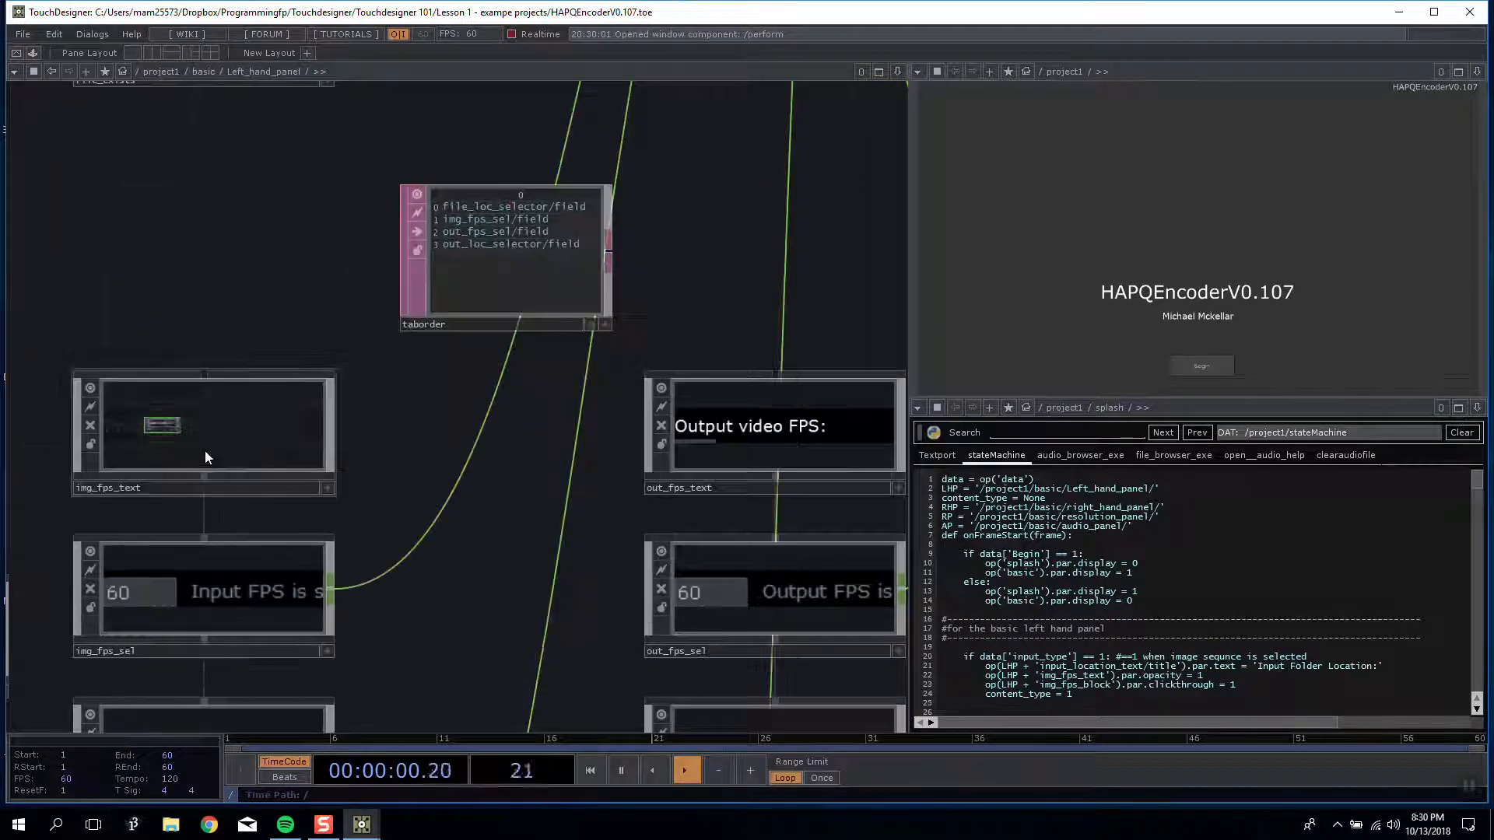
Step: Back out of Left_hand_panel through basic to the encoder's project1 level and return to the NewProject window
{"action": "scroll", "coordinate": [224, 415], "scroll_direction": "down", "scroll_amount": 5}
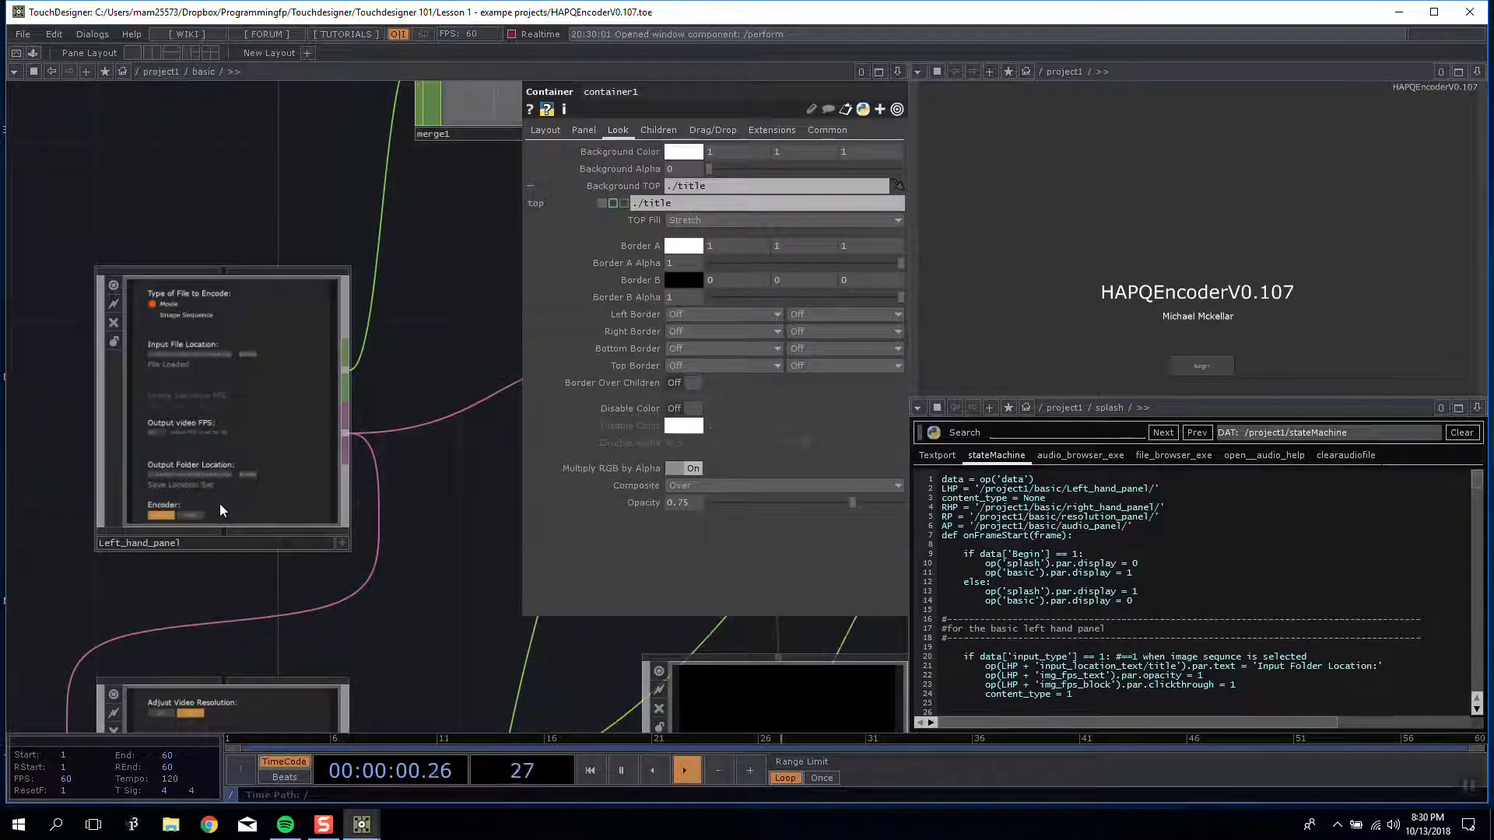
{"action": "scroll", "coordinate": [282, 499], "scroll_direction": "down", "scroll_amount": 5}
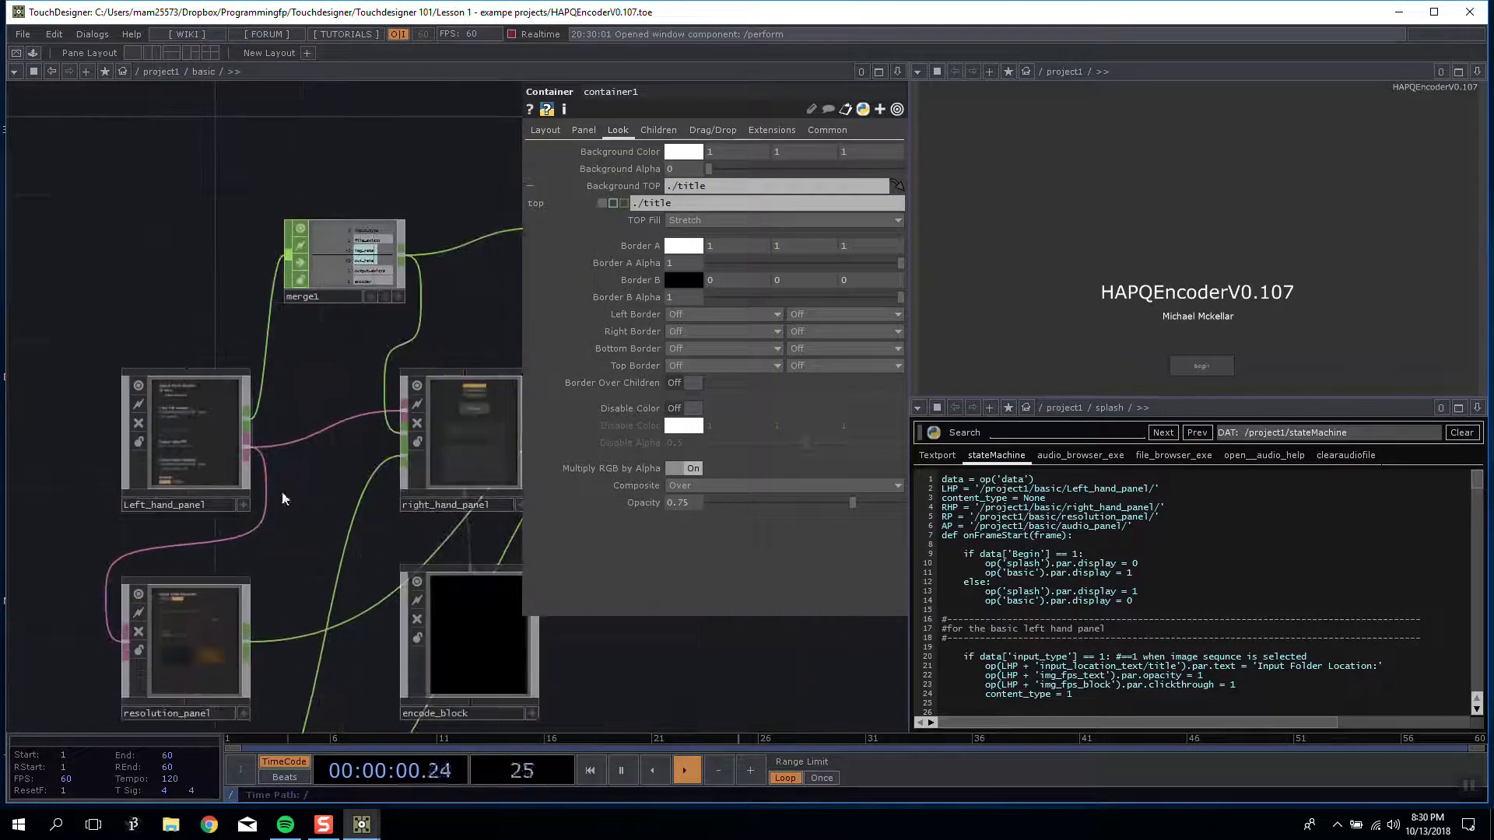
{"action": "scroll", "coordinate": [283, 499], "scroll_direction": "down", "scroll_amount": 10}
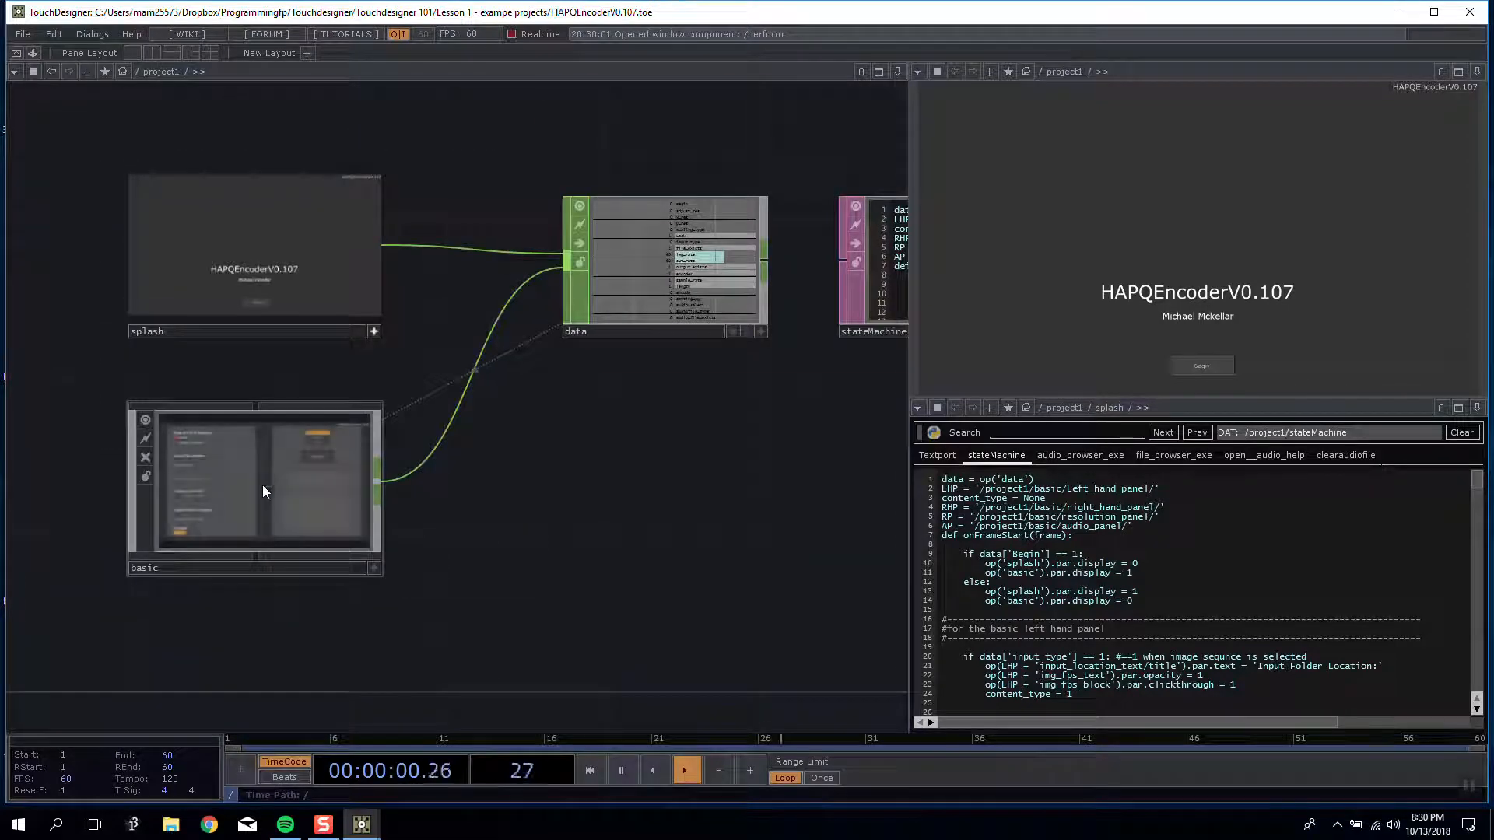
{"action": "scroll", "coordinate": [263, 484], "scroll_direction": "down", "scroll_amount": 5}
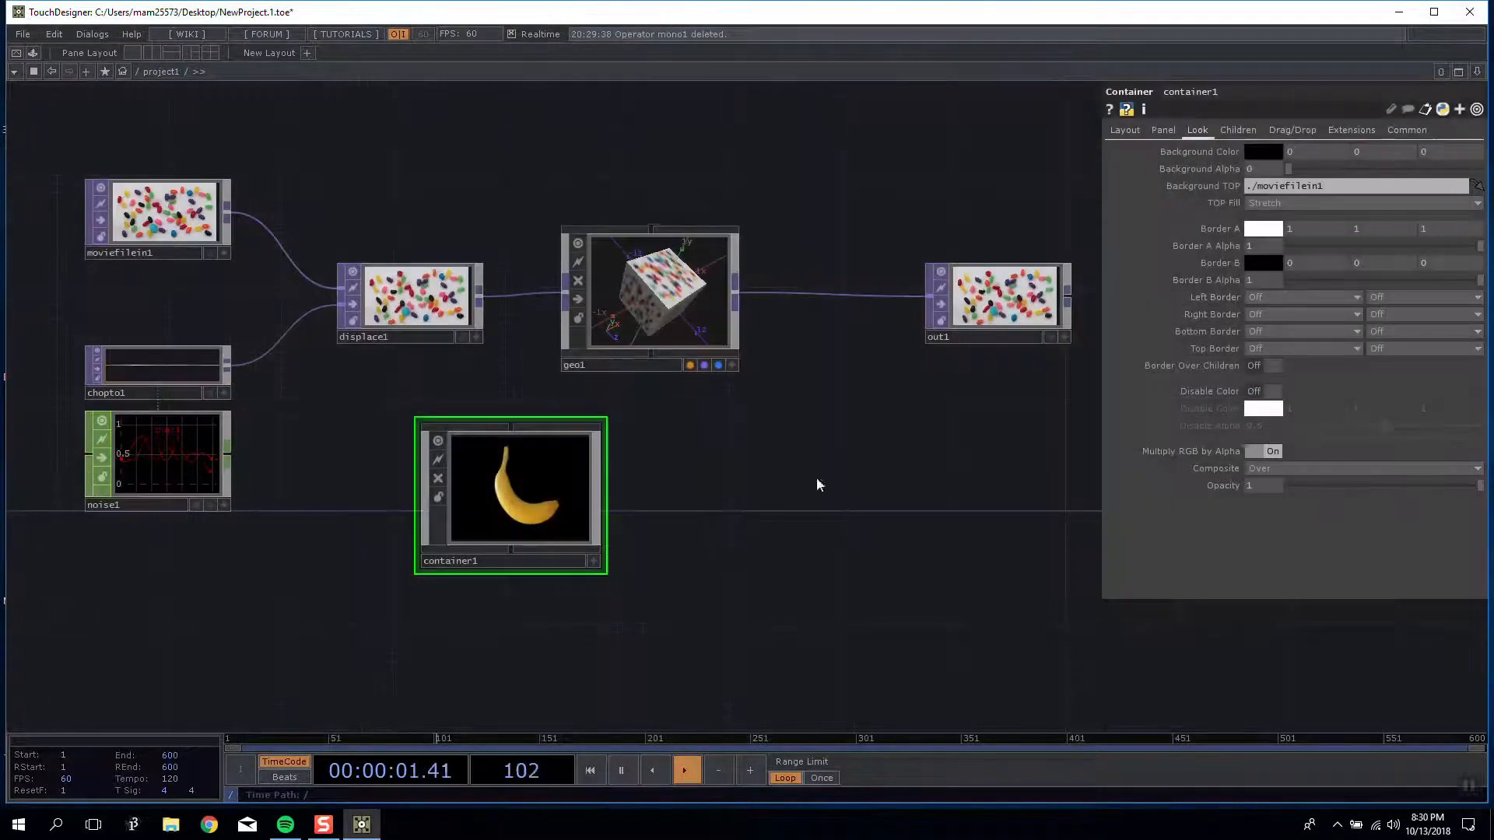
Step: Delete container1 from the project1 network
{"action": "left_click_drag", "start_coordinate": [815, 478], "coordinate": [678, 455]}
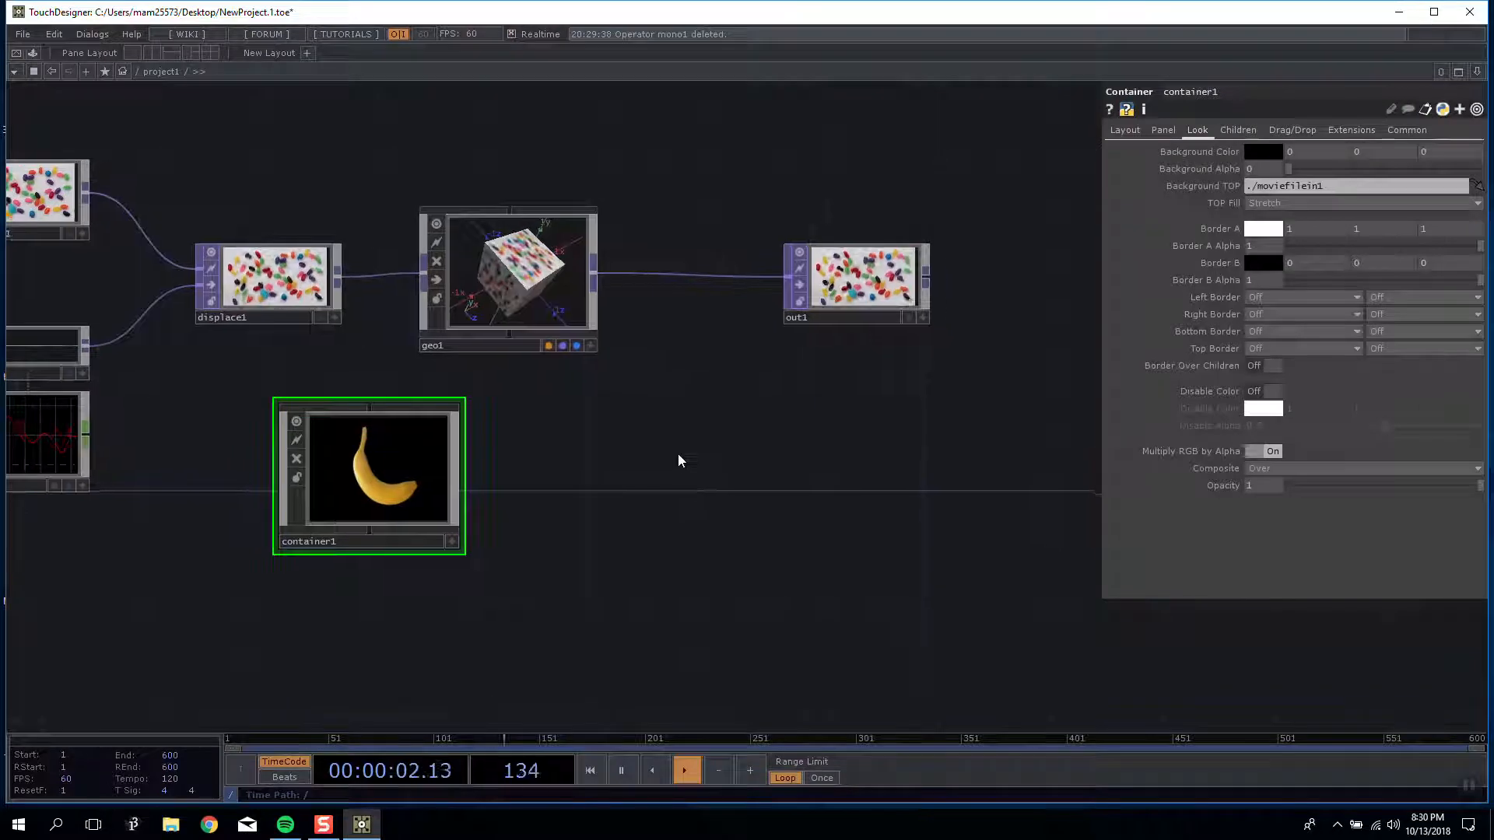
{"action": "scroll", "coordinate": [679, 454], "scroll_direction": "down", "scroll_amount": 3}
{"action": "key", "text": "Delete"}
{"action": "scroll", "coordinate": [549, 456], "scroll_direction": "up", "scroll_amount": 5}
{"action": "scroll", "coordinate": [432, 337], "scroll_direction": "down", "scroll_amount": 4}
{"action": "left_click_drag", "start_coordinate": [479, 380], "coordinate": [568, 445]}
{"action": "left_click_drag", "start_coordinate": [517, 230], "coordinate": [586, 310]}
{"action": "left_click_drag", "start_coordinate": [578, 247], "coordinate": [521, 203]}
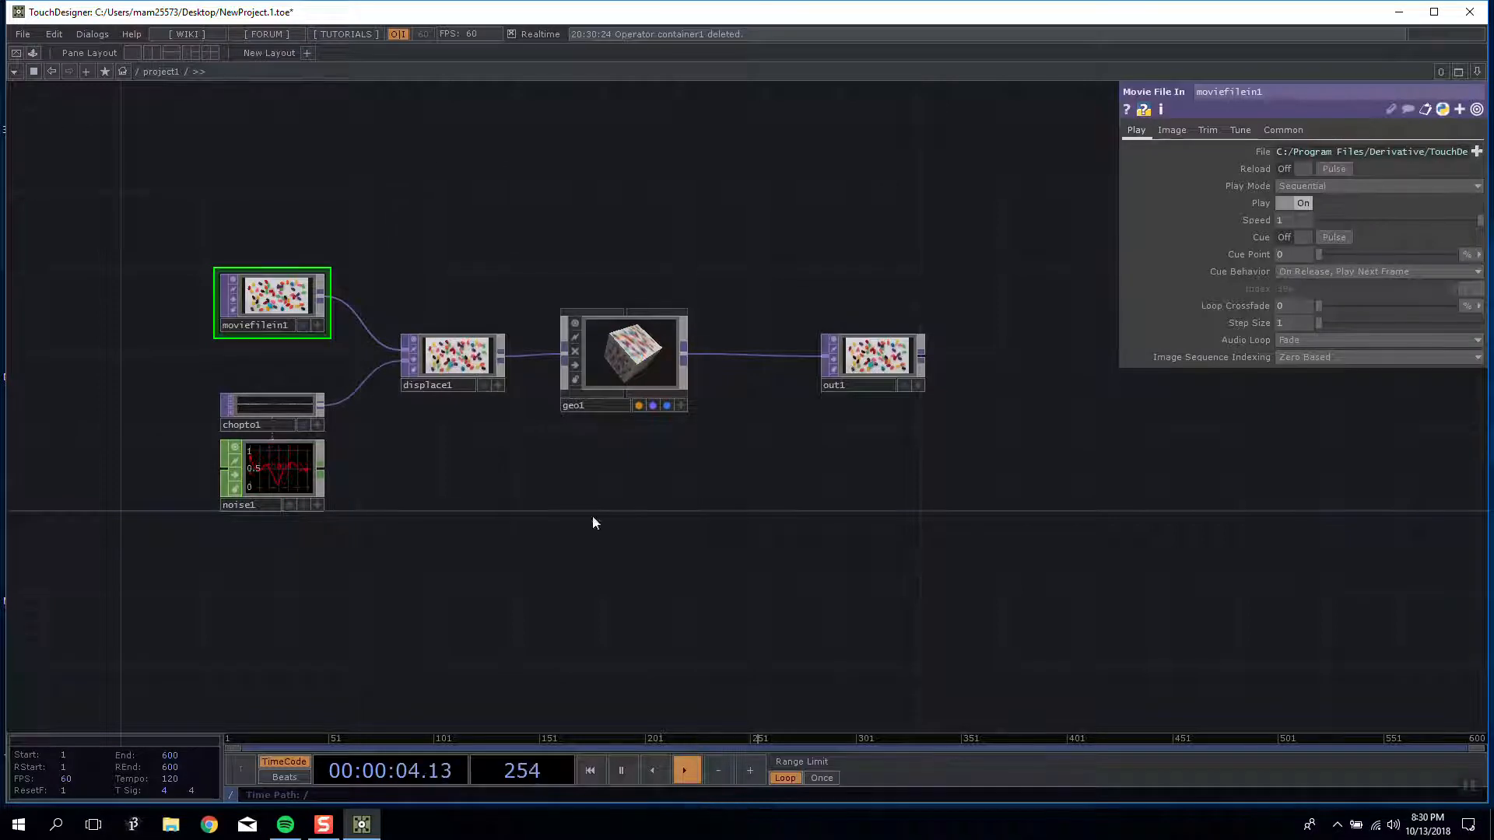
{"action": "mouse_move", "coordinate": [564, 568]}
{"action": "left_mouse_down"}
{"action": "mouse_move", "coordinate": [560, 516]}
{"action": "mouse_move", "coordinate": [582, 564]}
{"action": "left_mouse_up"}
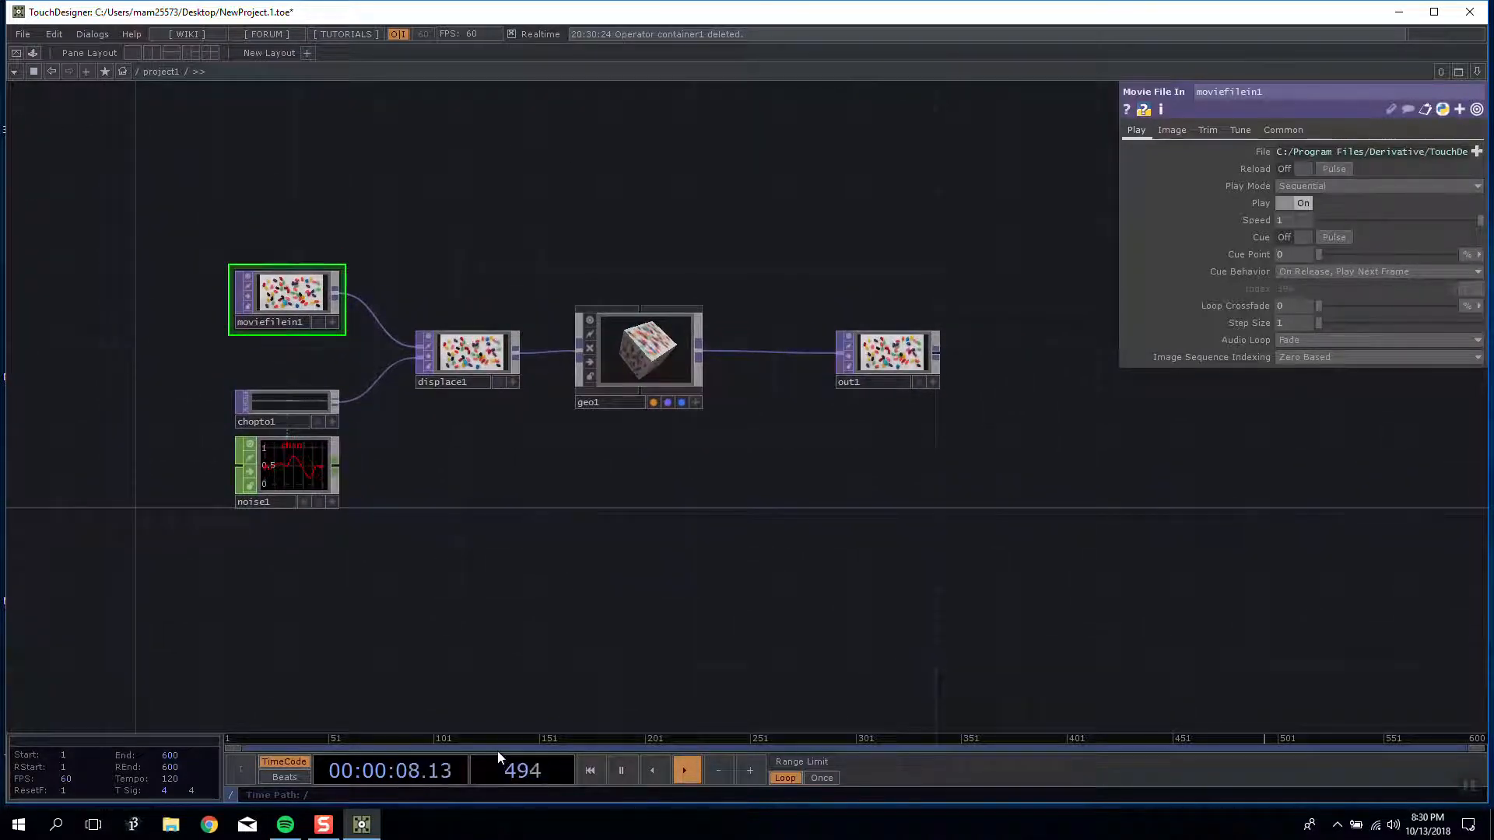
{"action": "left_click_drag", "start_coordinate": [757, 590], "coordinate": [700, 528]}
{"action": "left_click_drag", "start_coordinate": [537, 485], "coordinate": [584, 555]}
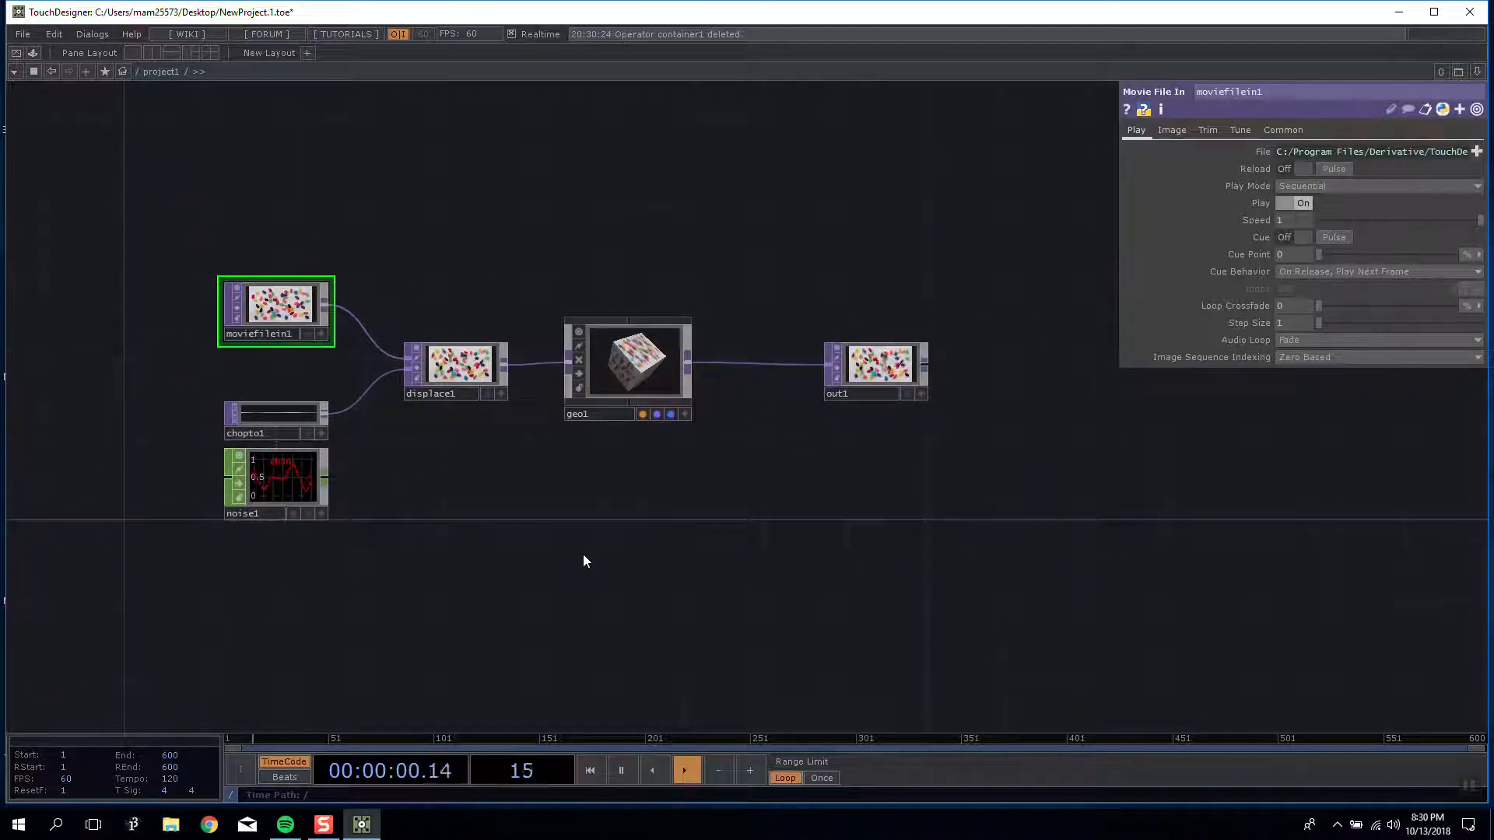
{"action": "left_click_drag", "start_coordinate": [554, 503], "coordinate": [530, 477]}
Step: Go up to the root level and view the project1 container's output preview close up
{"action": "scroll", "coordinate": [560, 530], "scroll_direction": "down", "scroll_amount": 4}
{"action": "scroll", "coordinate": [560, 534], "scroll_direction": "down", "scroll_amount": 3}
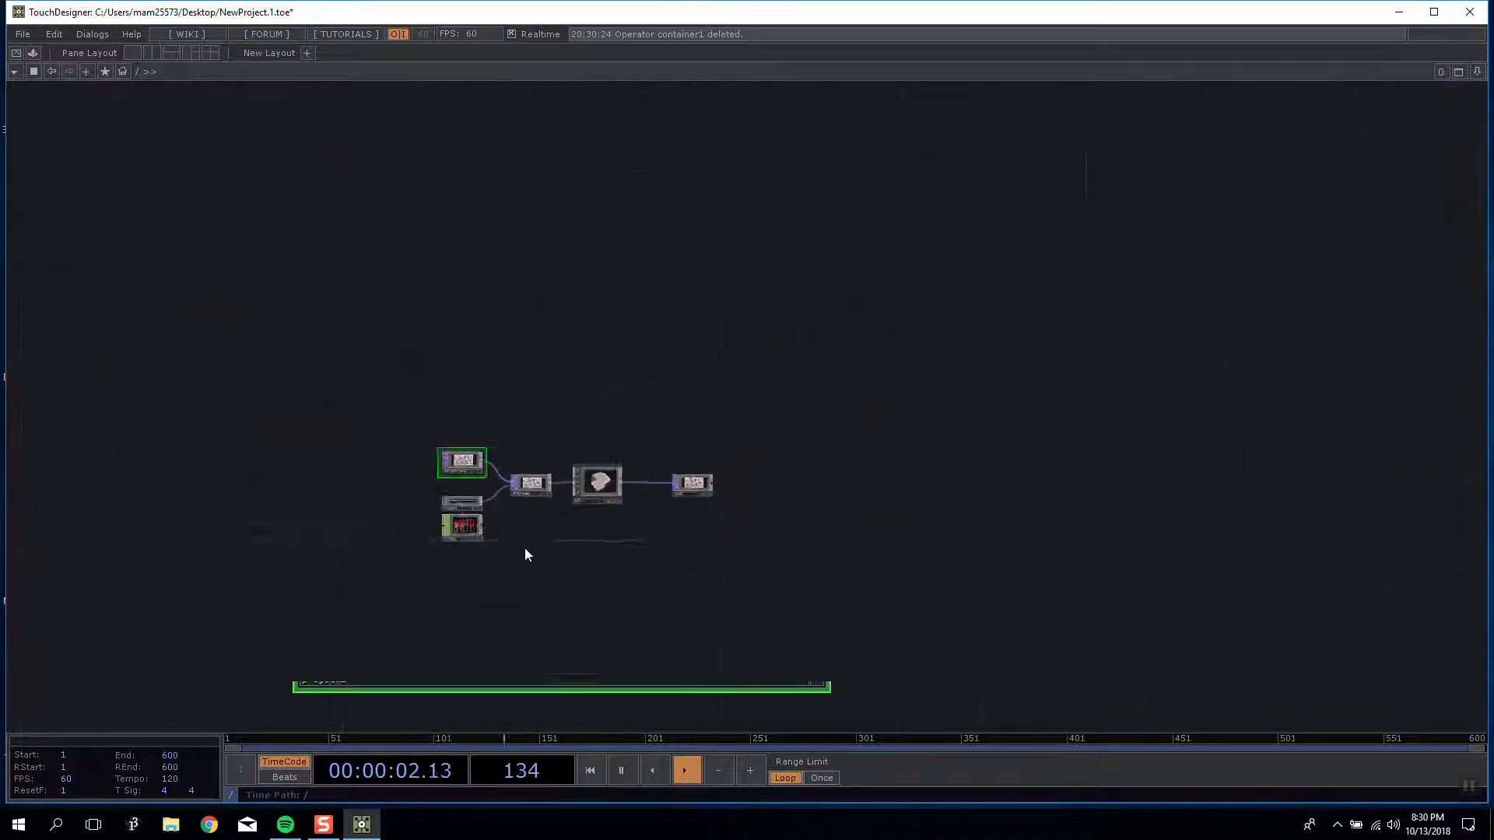
{"action": "scroll", "coordinate": [524, 393], "scroll_direction": "up", "scroll_amount": 6}
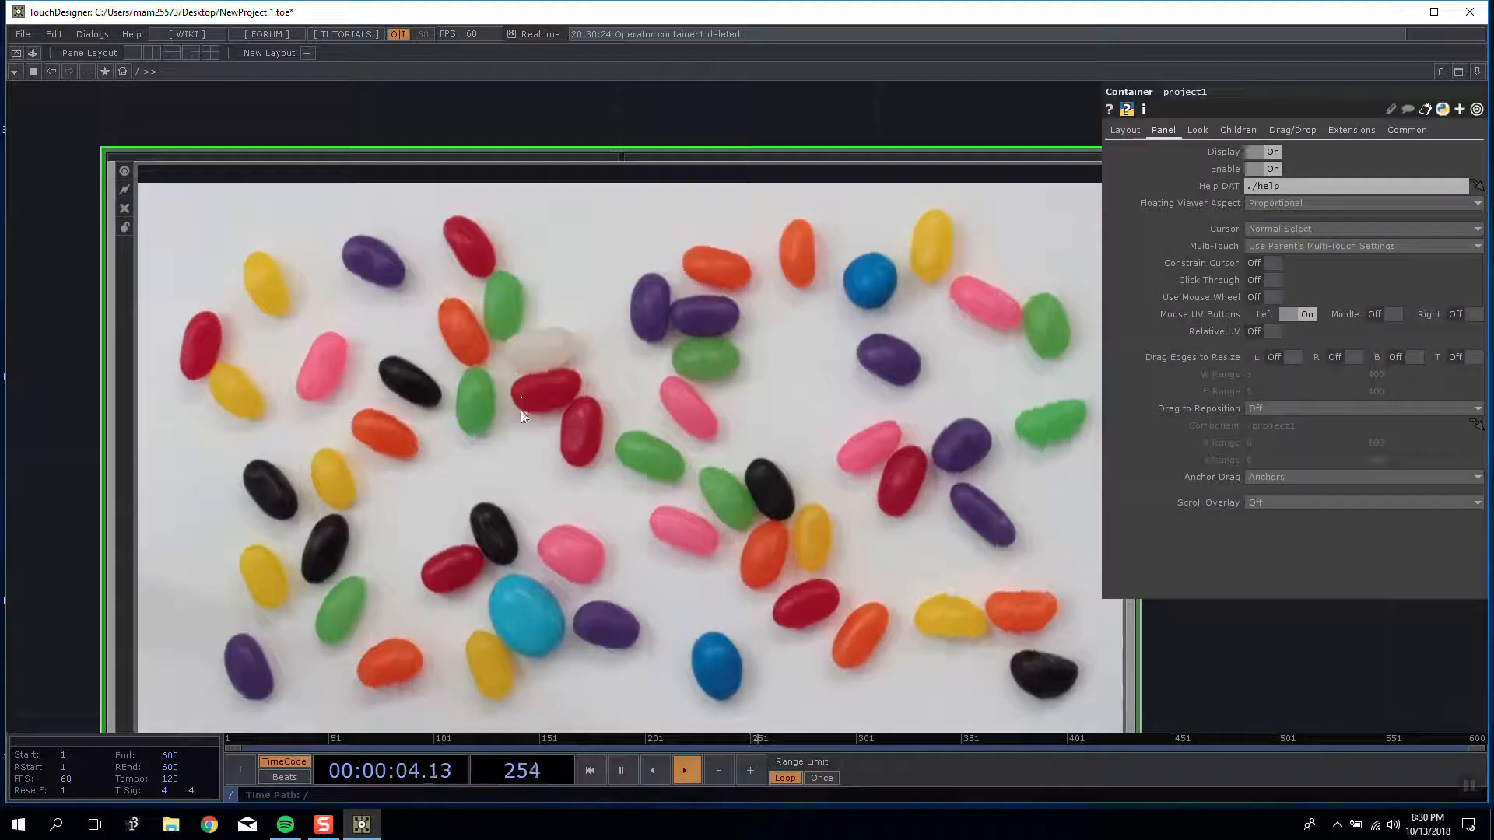
Step: Enter project1 and place a new Container COMP in empty space below the node chain
{"action": "left_click_drag", "start_coordinate": [376, 513], "coordinate": [498, 426]}
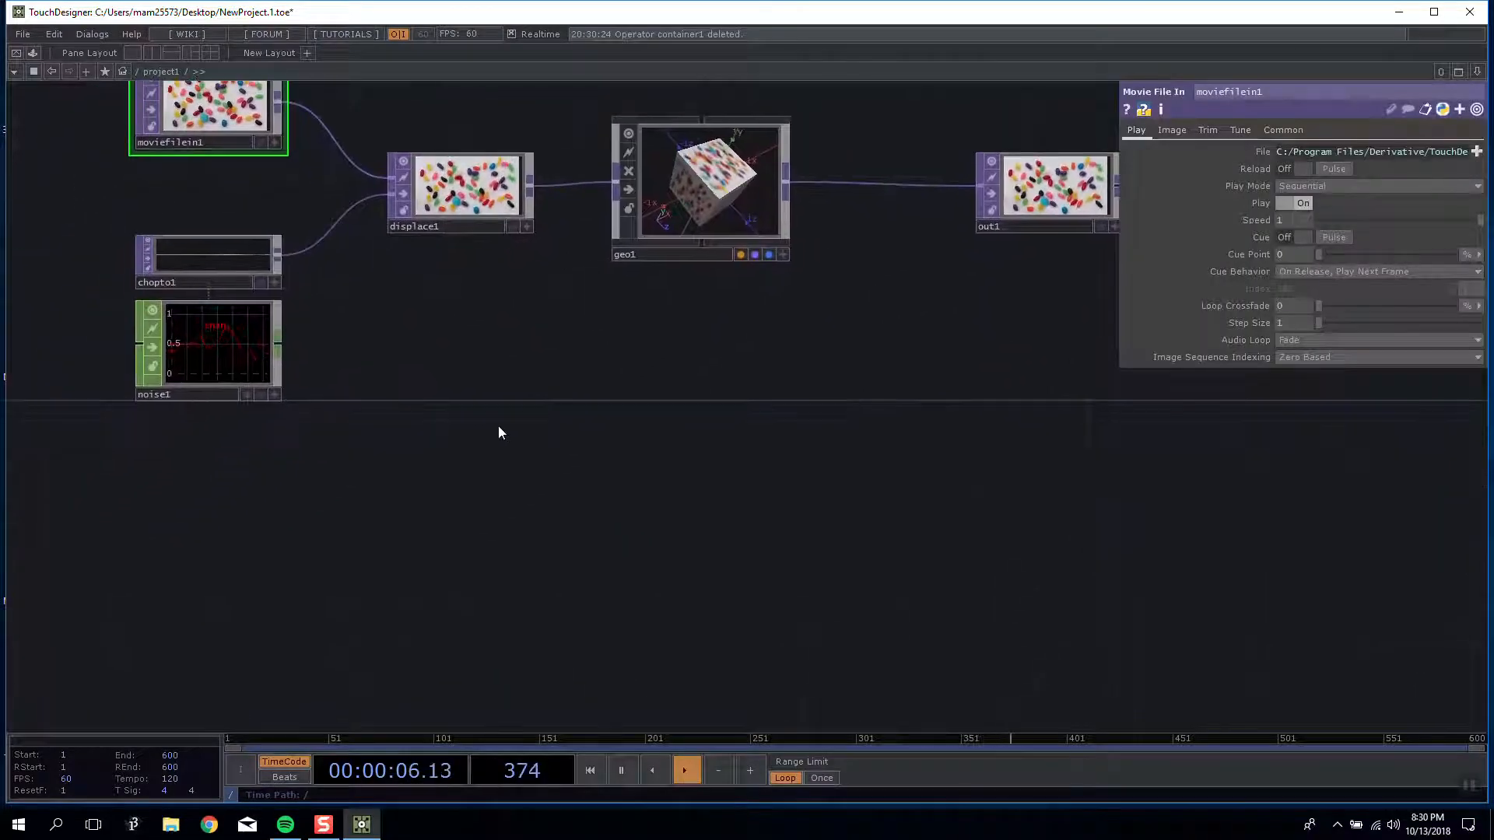
{"action": "key", "text": "Tab"}
{"action": "left_click", "coordinate": [249, 255]}
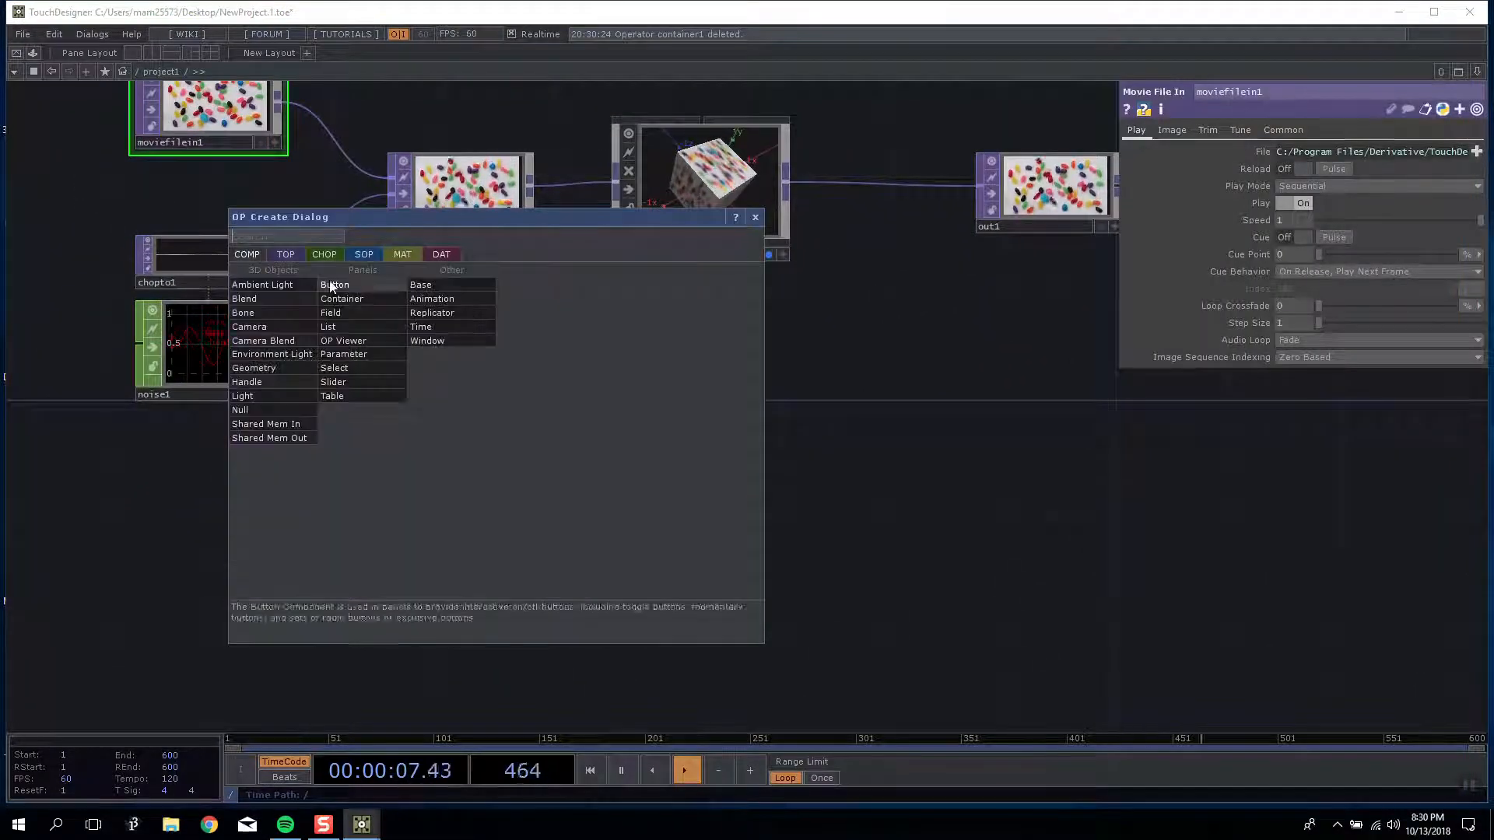
{"action": "left_click", "coordinate": [367, 298]}
{"action": "left_click", "coordinate": [553, 493]}
Step: Go inside container1 and add a Movie File In TOP to its empty network
{"action": "scroll", "coordinate": [548, 492], "scroll_direction": "up", "scroll_amount": 6}
{"action": "key", "text": "Tab"}
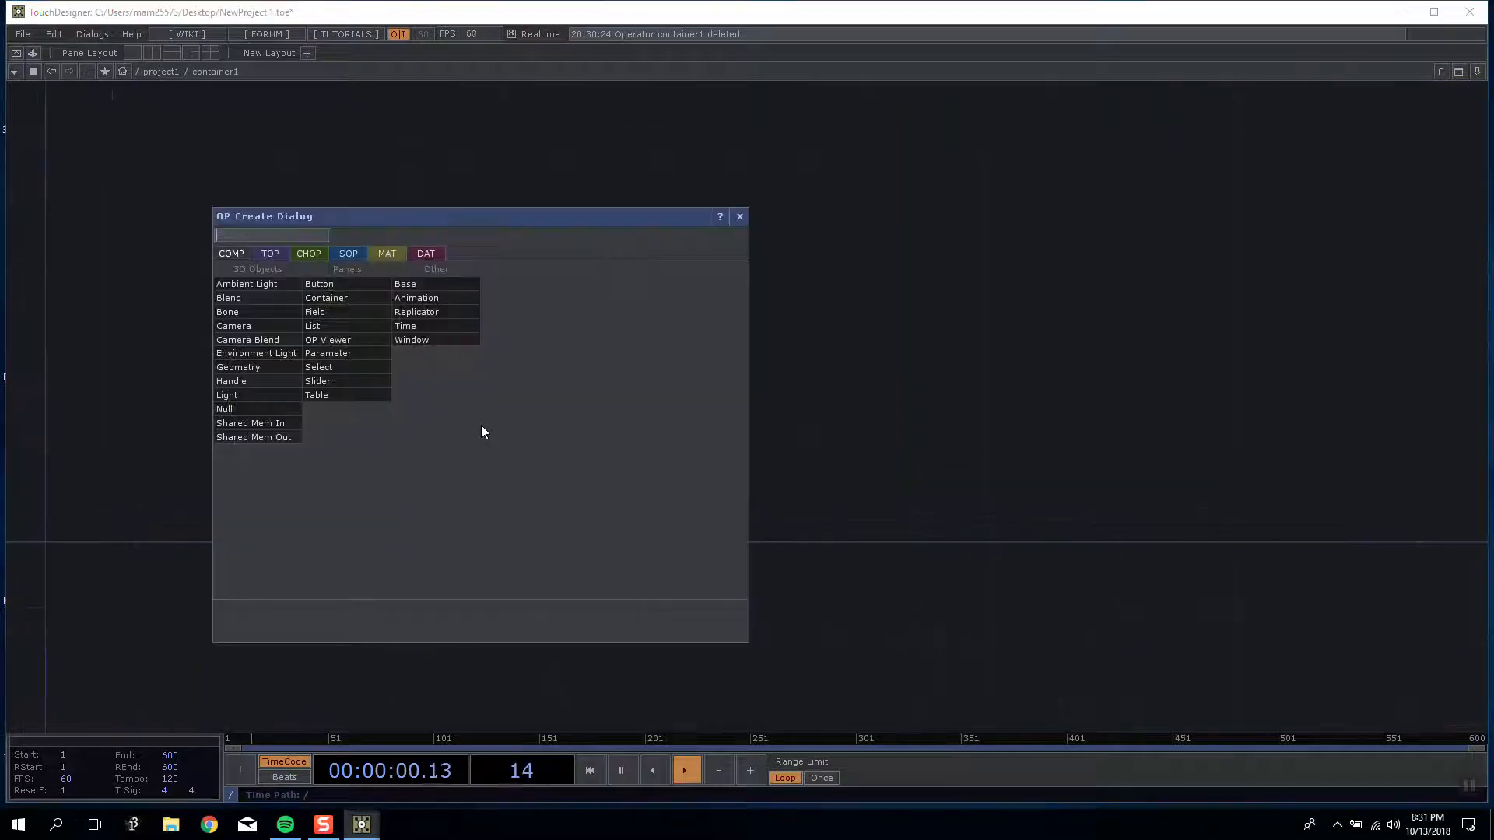
{"action": "left_click", "coordinate": [272, 253]}
{"action": "left_click", "coordinate": [364, 557]}
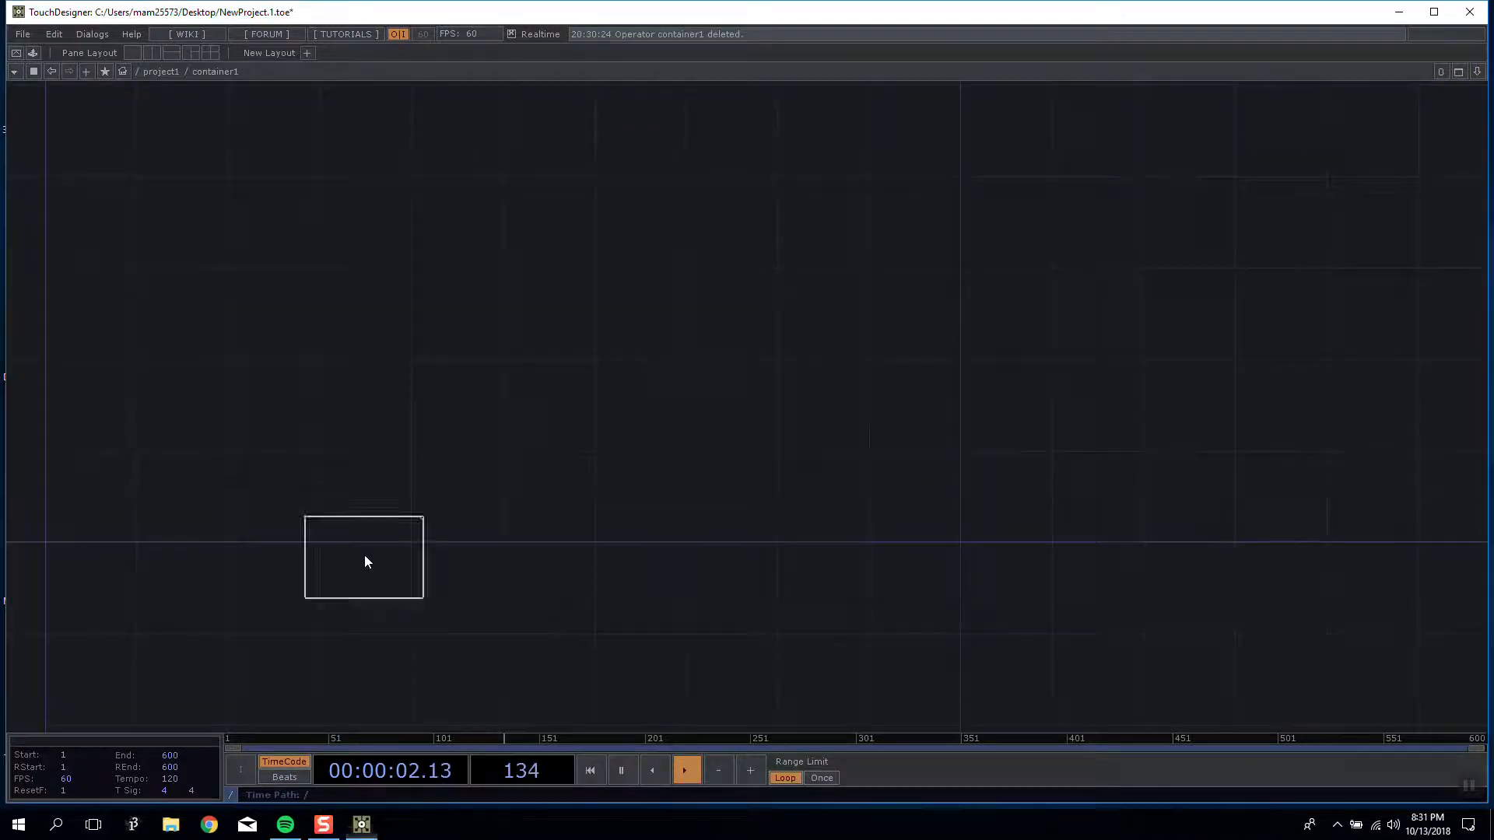
{"action": "left_click", "coordinate": [401, 395]}
Step: Load the Count movie from the Samples/Map folder into moviefilein1
{"action": "left_click", "coordinate": [1173, 131]}
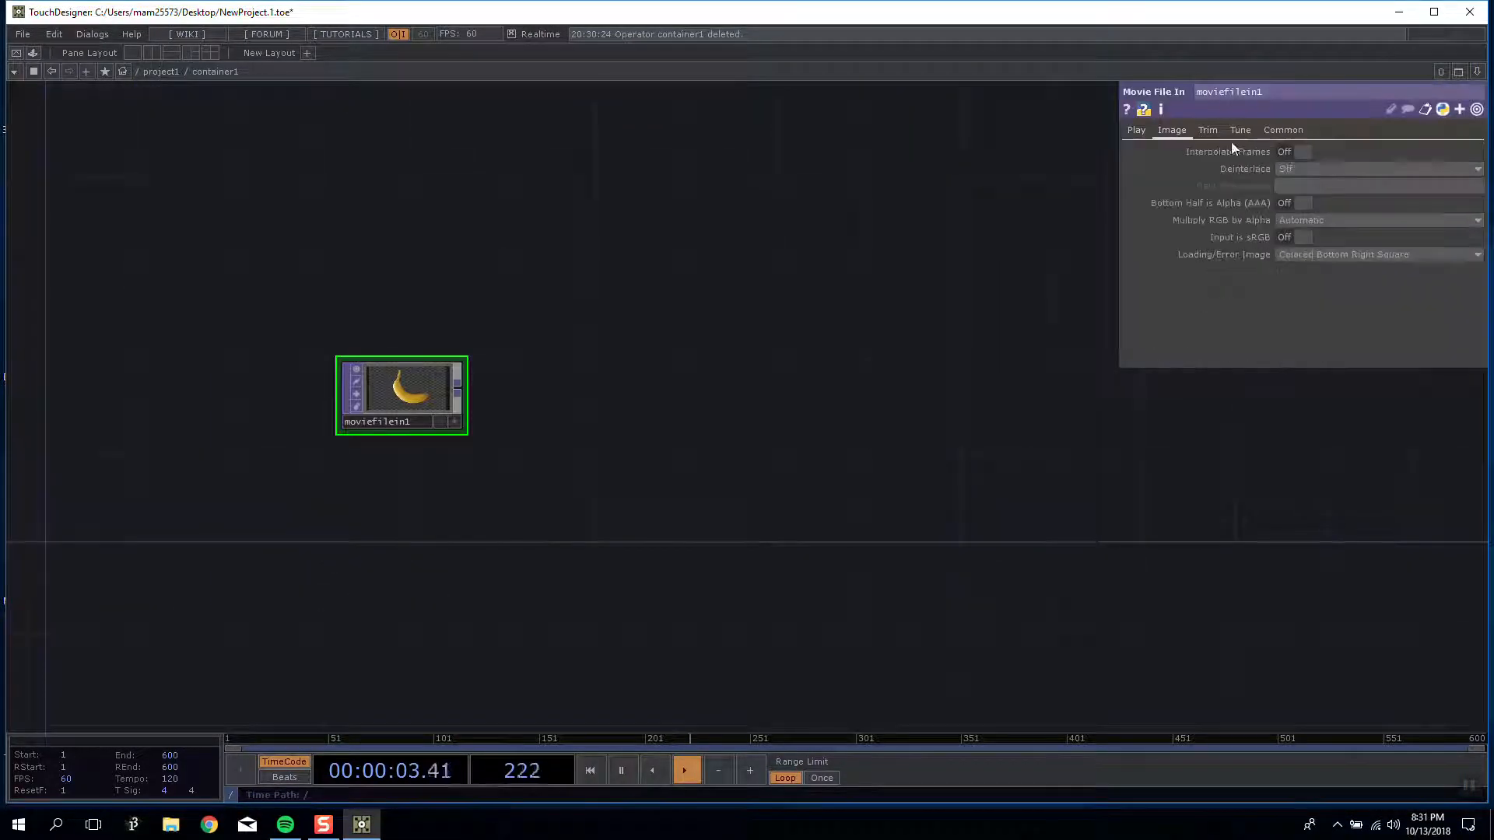
{"action": "left_click", "coordinate": [1136, 131]}
{"action": "left_click", "coordinate": [1473, 151]}
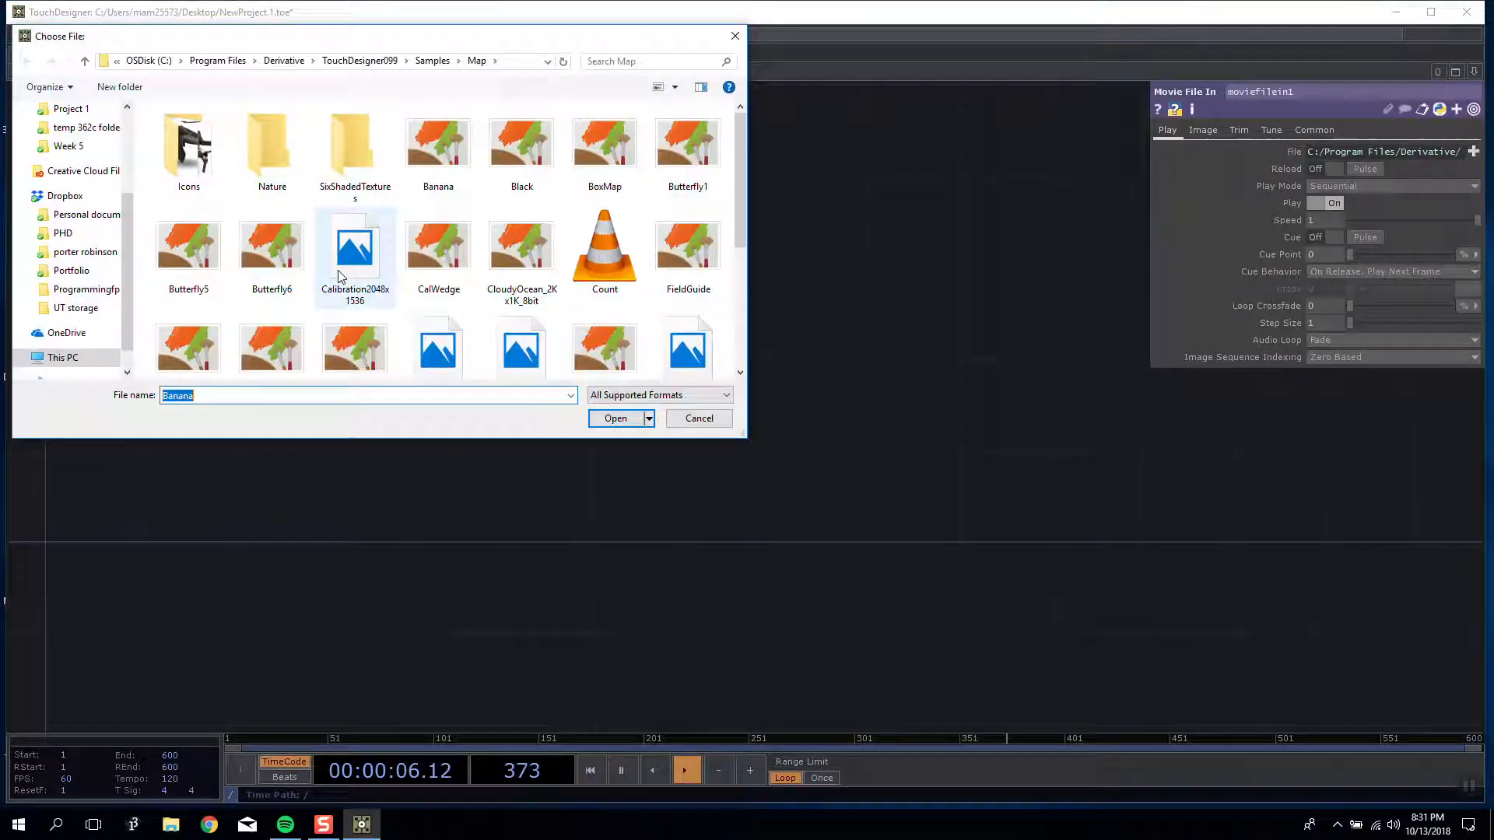
{"action": "scroll", "coordinate": [340, 264], "scroll_direction": "down", "scroll_amount": 5}
{"action": "scroll", "coordinate": [432, 156], "scroll_direction": "up", "scroll_amount": 3}
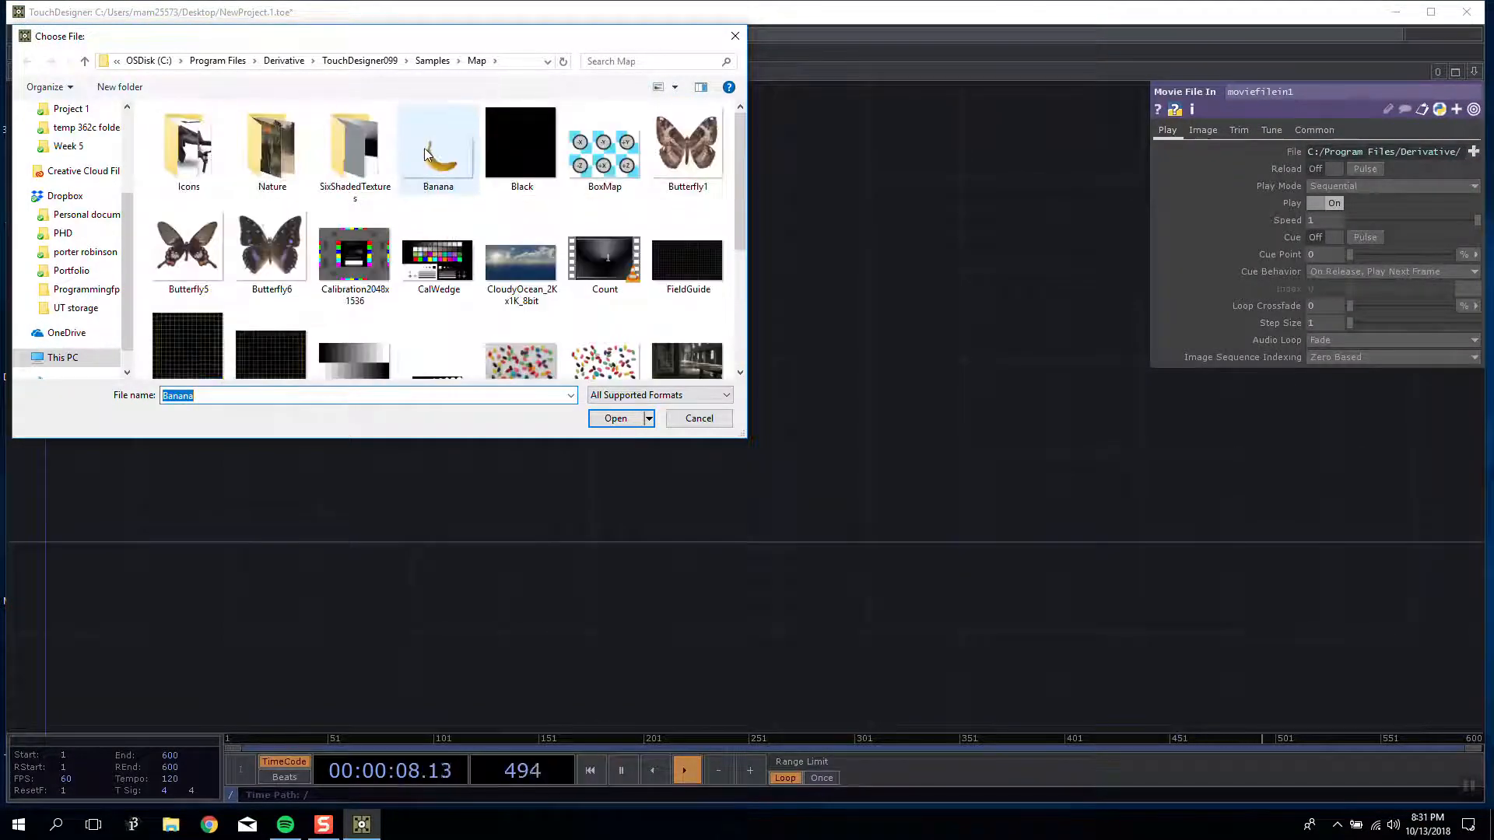
{"action": "scroll", "coordinate": [585, 220], "scroll_direction": "down", "scroll_amount": 1}
{"action": "left_click", "coordinate": [585, 219]}
{"action": "double_click", "coordinate": [586, 214]}
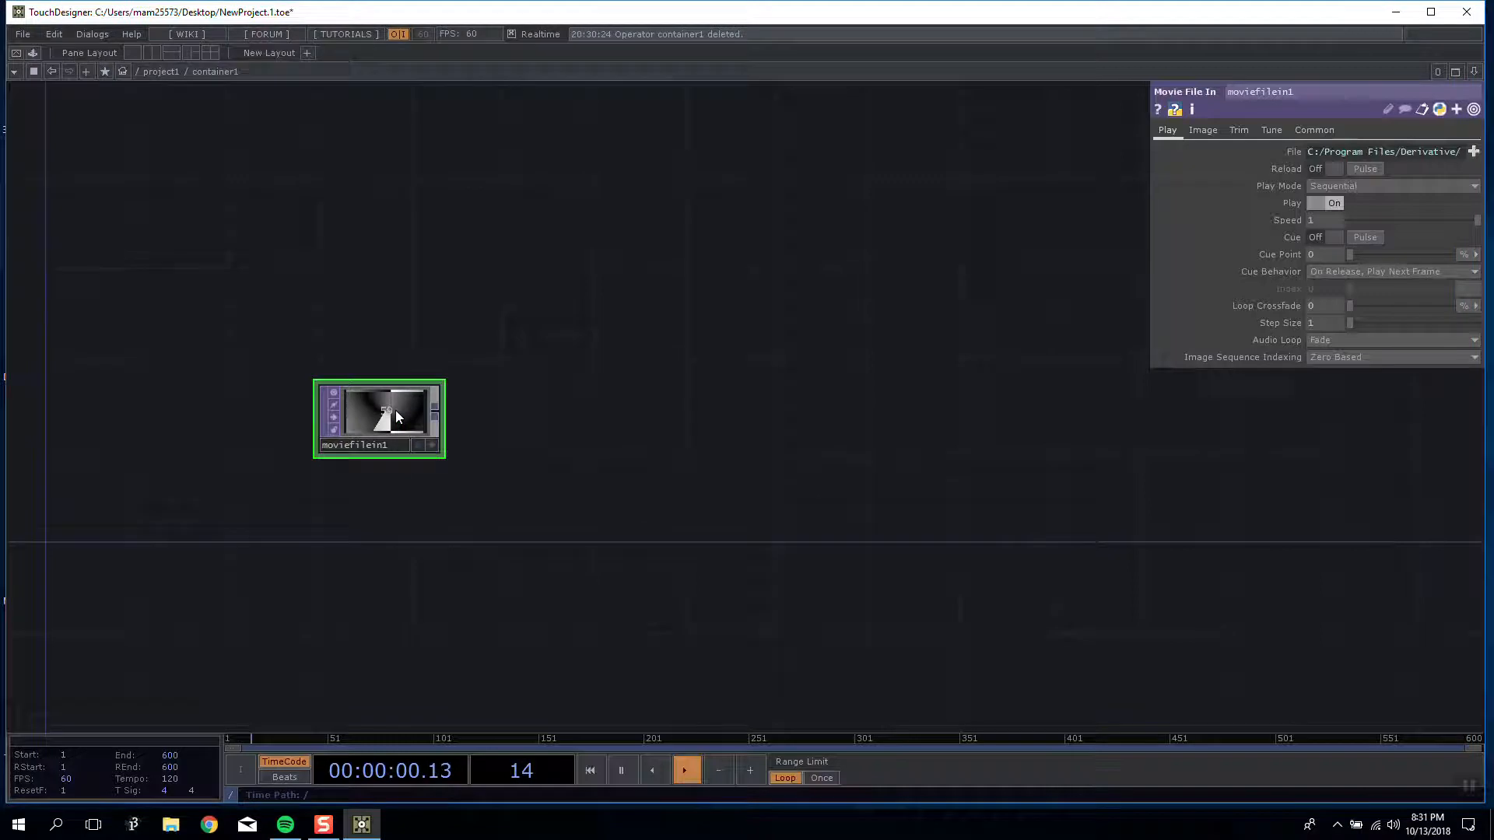
Step: Add an Out TOP fed by moviefilein1
{"action": "key", "text": "Tab"}
{"action": "left_click", "coordinate": [399, 384]}
{"action": "left_click", "coordinate": [551, 395]}
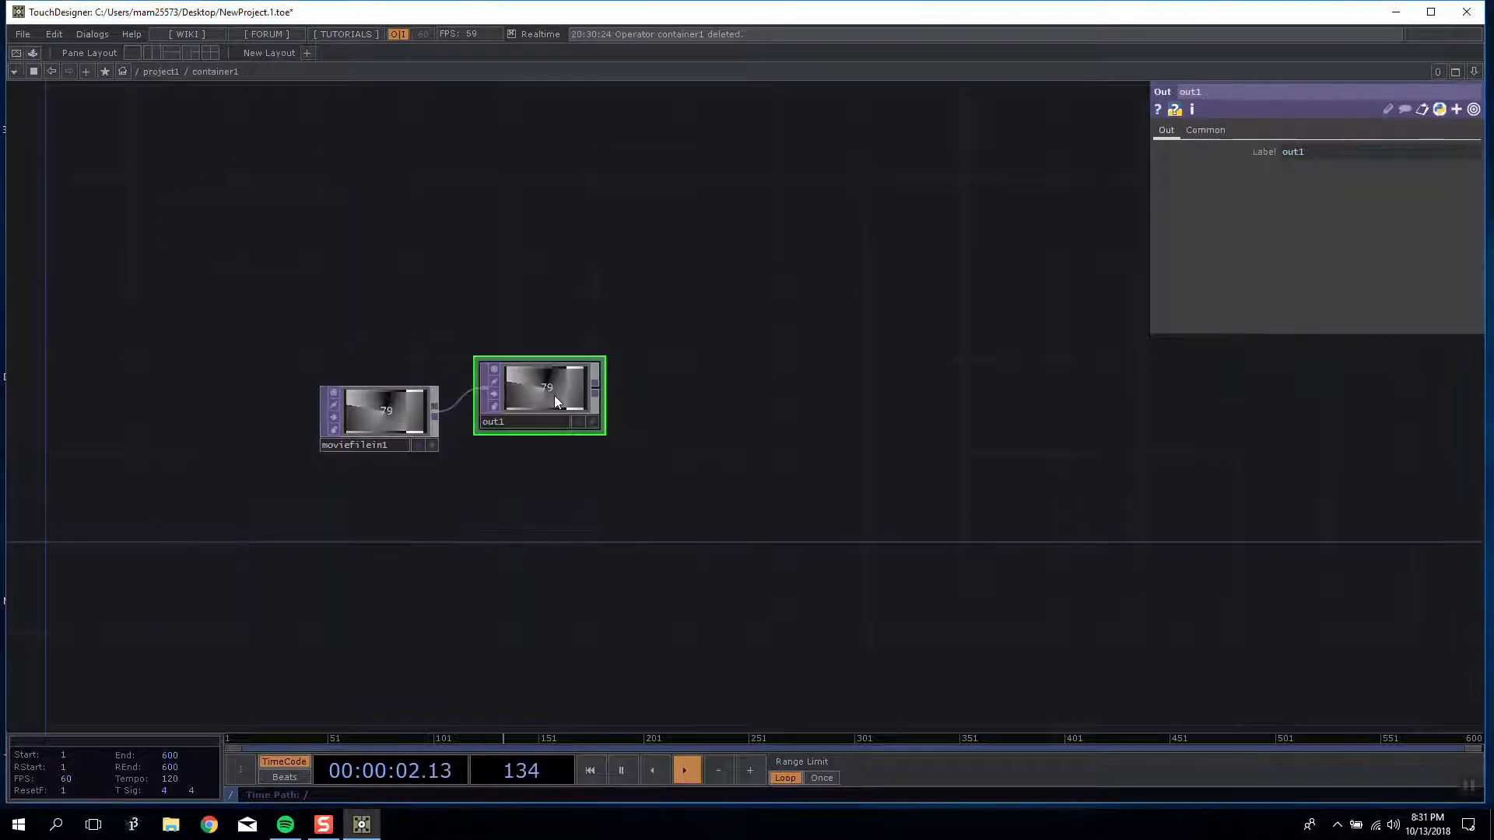
Step: Return to project1 and set container1's Background TOP to ./out1
{"action": "scroll", "coordinate": [552, 396], "scroll_direction": "down", "scroll_amount": 8}
{"action": "key", "text": "p"}
{"action": "left_click", "coordinate": [1203, 137]}
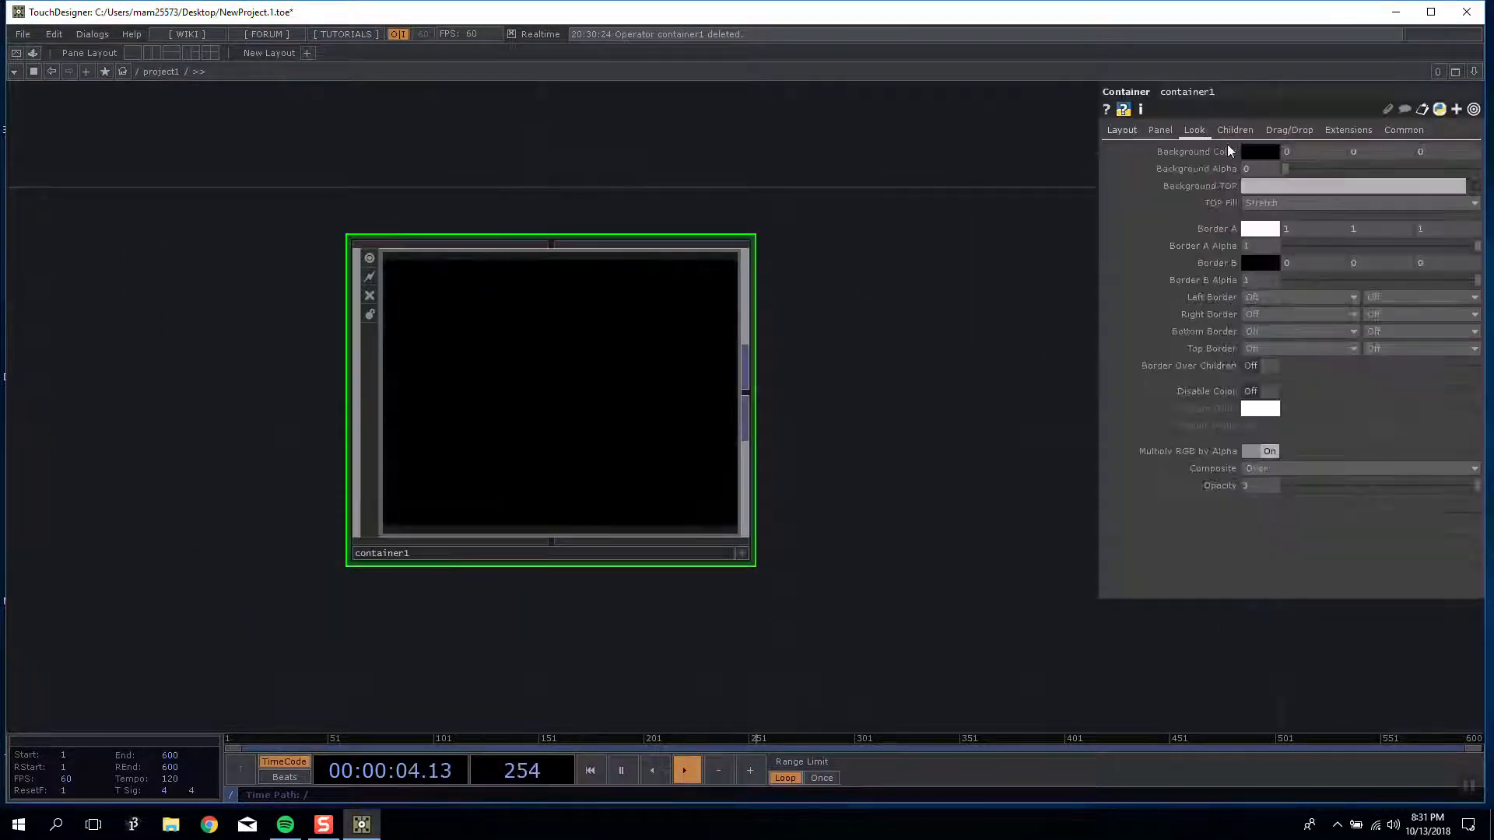
{"action": "type", "text": "./out"}
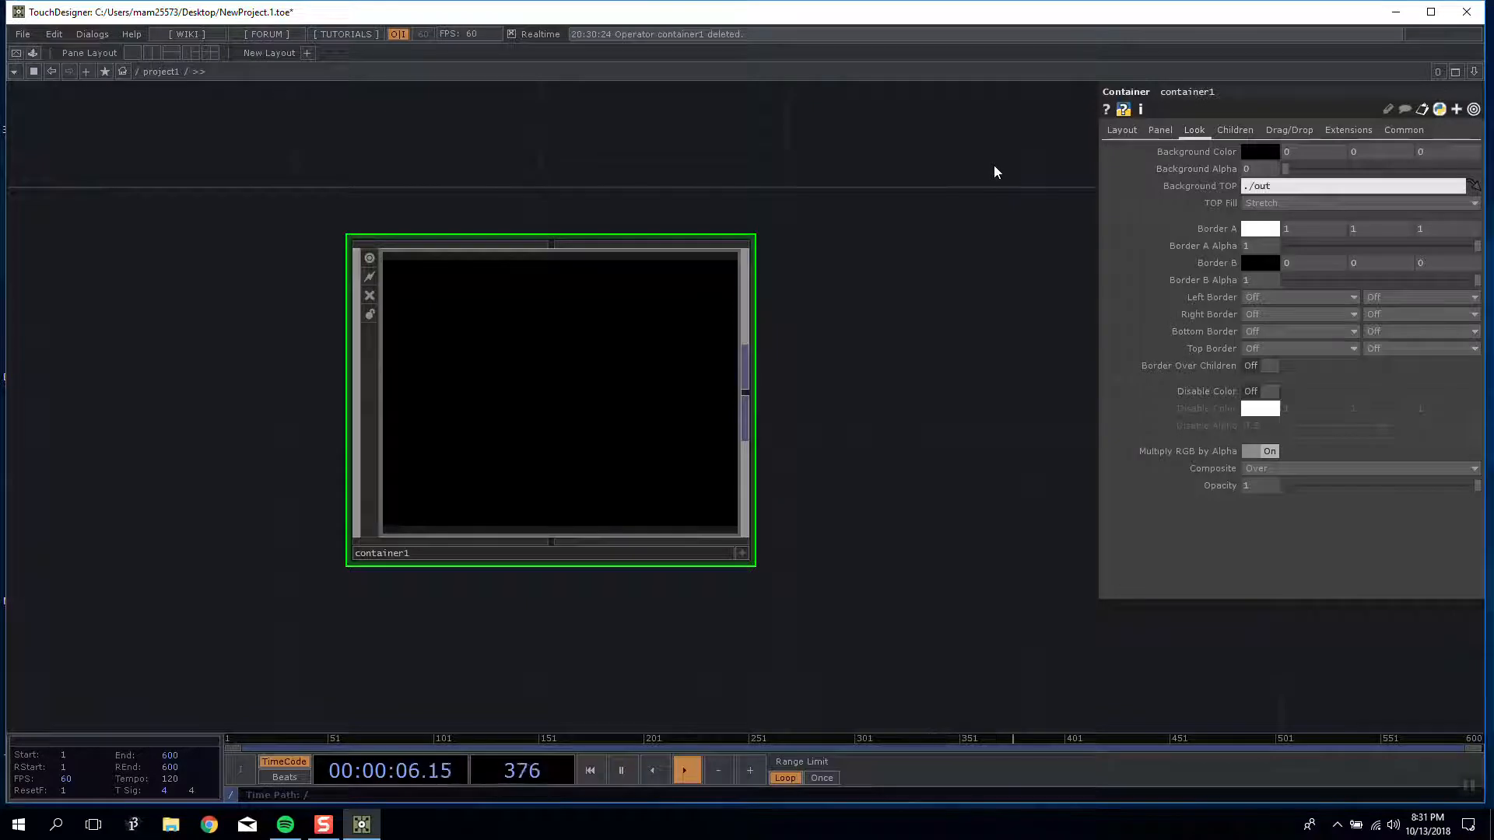
{"action": "type", "text": "1"}
Step: Add component time to container1
{"action": "scroll", "coordinate": [989, 272], "scroll_direction": "down", "scroll_amount": 8}
{"action": "left_click_drag", "start_coordinate": [854, 328], "coordinate": [684, 403]}
{"action": "scroll", "coordinate": [679, 497], "scroll_direction": "up", "scroll_amount": 3}
{"action": "right_click", "coordinate": [684, 403]}
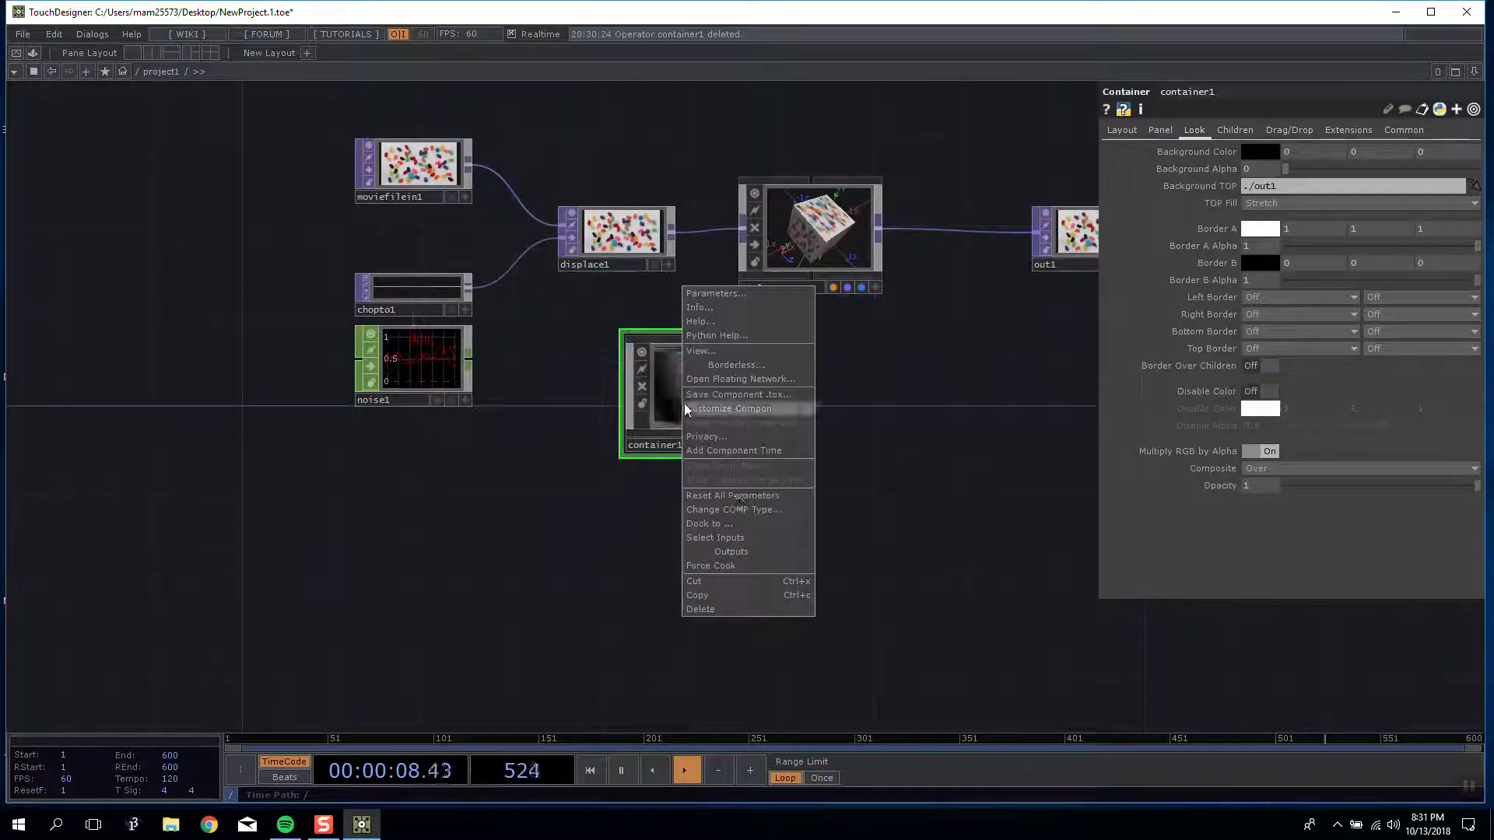
{"action": "left_click", "coordinate": [733, 448]}
Step: Go through container1 into its local base and inspect the time component's parameters
{"action": "left_click_drag", "start_coordinate": [770, 413], "coordinate": [559, 459]}
{"action": "double_click", "coordinate": [773, 423]}
{"action": "left_click", "coordinate": [428, 546]}
{"action": "scroll", "coordinate": [500, 457], "scroll_direction": "up", "scroll_amount": 8}
{"action": "left_click", "coordinate": [193, 534]}
{"action": "scroll", "coordinate": [212, 531], "scroll_direction": "up", "scroll_amount": 8}
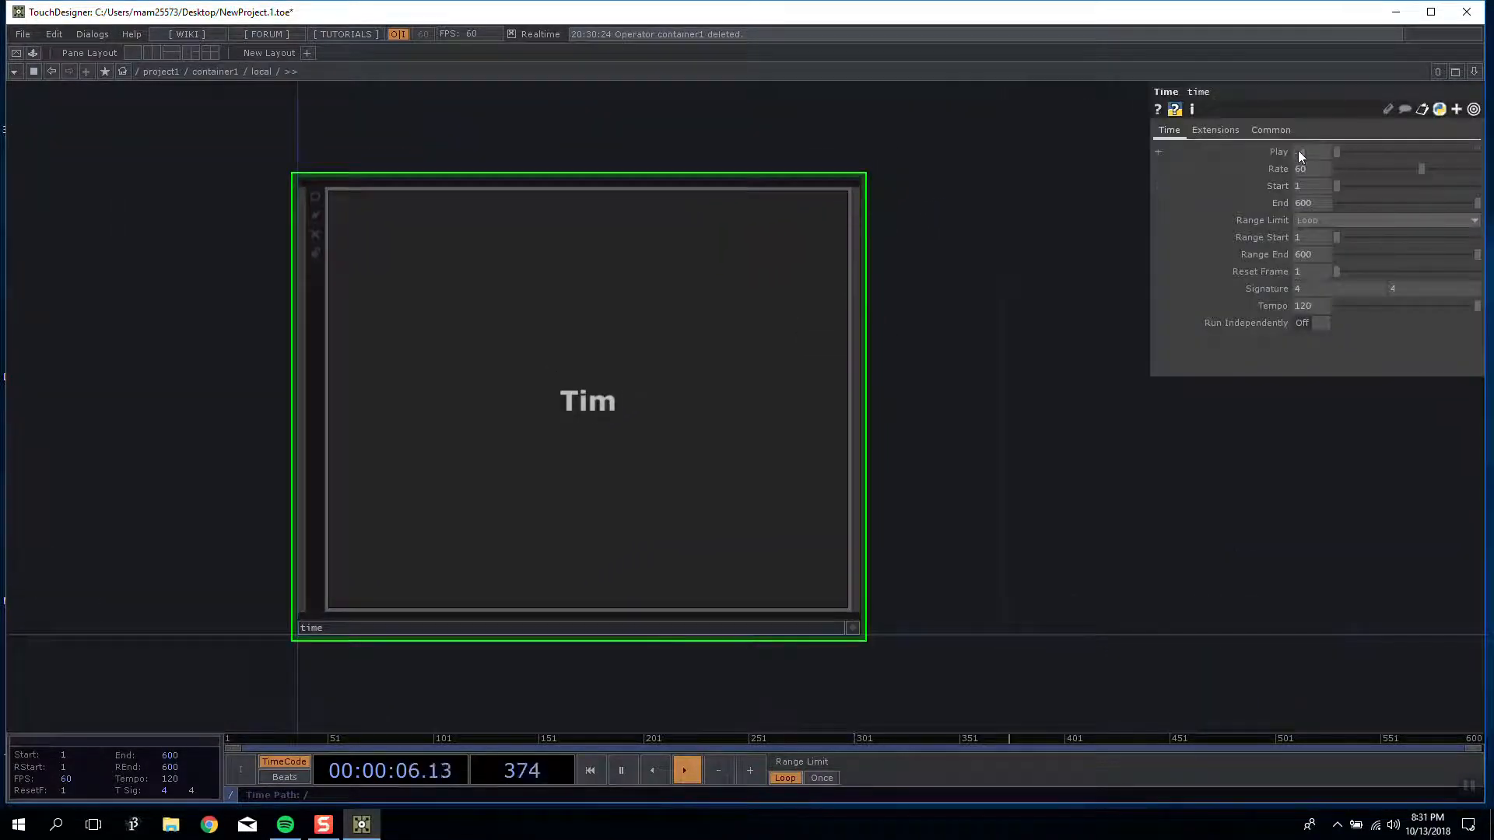
Step: Back out to container1's network and line up moviefilein1 and out1 side by side above local
{"action": "scroll", "coordinate": [986, 411], "scroll_direction": "down", "scroll_amount": 10}
{"action": "middle_click_drag", "start_coordinate": [692, 428], "coordinate": [654, 440]}
{"action": "left_click_drag", "start_coordinate": [654, 441], "coordinate": [472, 541]}
{"action": "left_click_drag", "start_coordinate": [638, 354], "coordinate": [378, 378]}
{"action": "left_click_drag", "start_coordinate": [778, 336], "coordinate": [474, 381]}
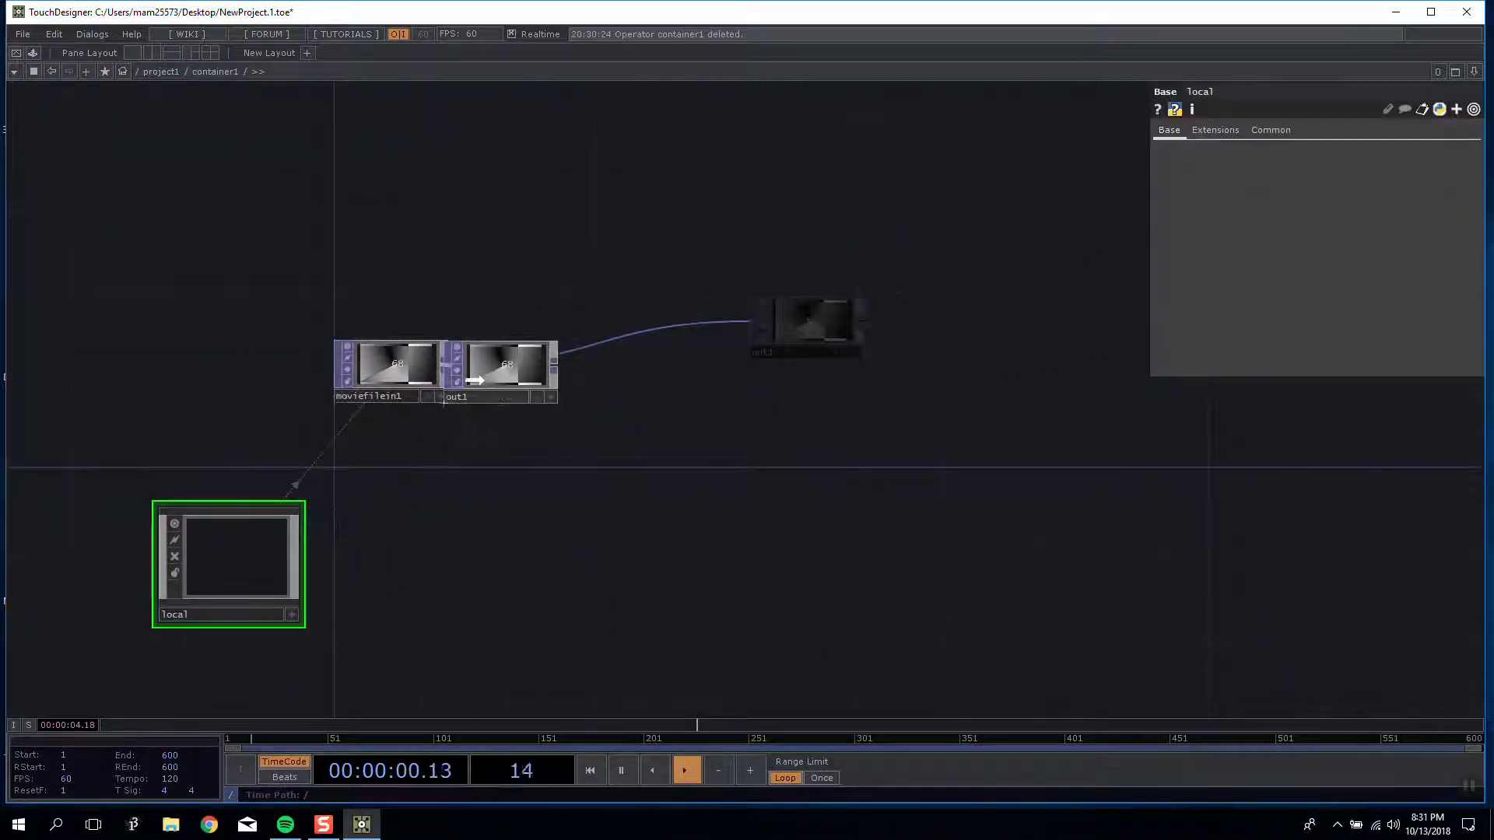
Step: Return to project1 and pause the main timeline to compare noise1 with container1's playback
{"action": "scroll", "coordinate": [541, 371], "scroll_direction": "down", "scroll_amount": 6}
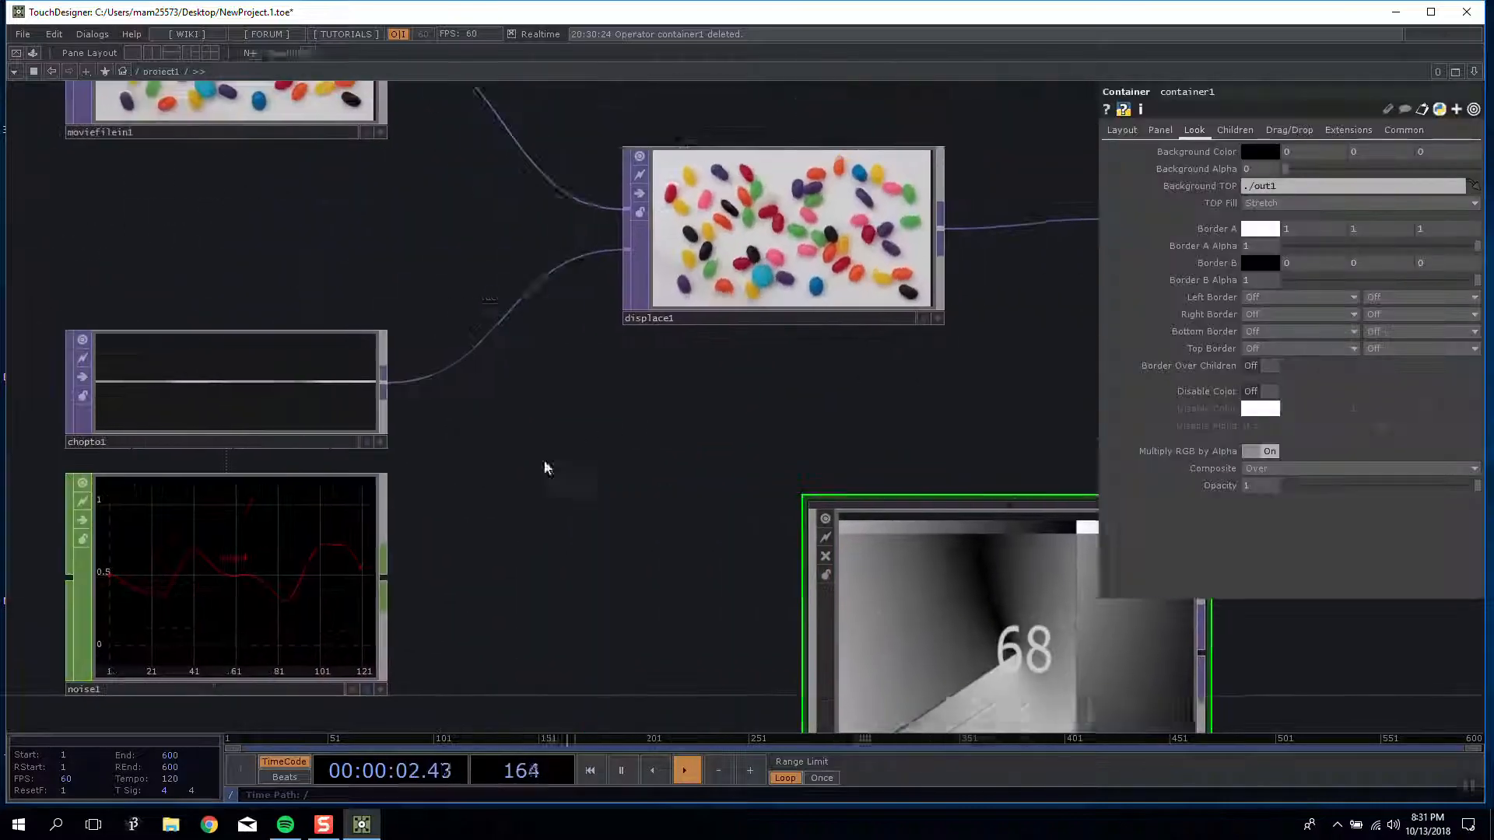
{"action": "scroll", "coordinate": [544, 460], "scroll_direction": "down", "scroll_amount": 8}
{"action": "left_click", "coordinate": [621, 771]}
{"action": "scroll", "coordinate": [347, 534], "scroll_direction": "up", "scroll_amount": 5}
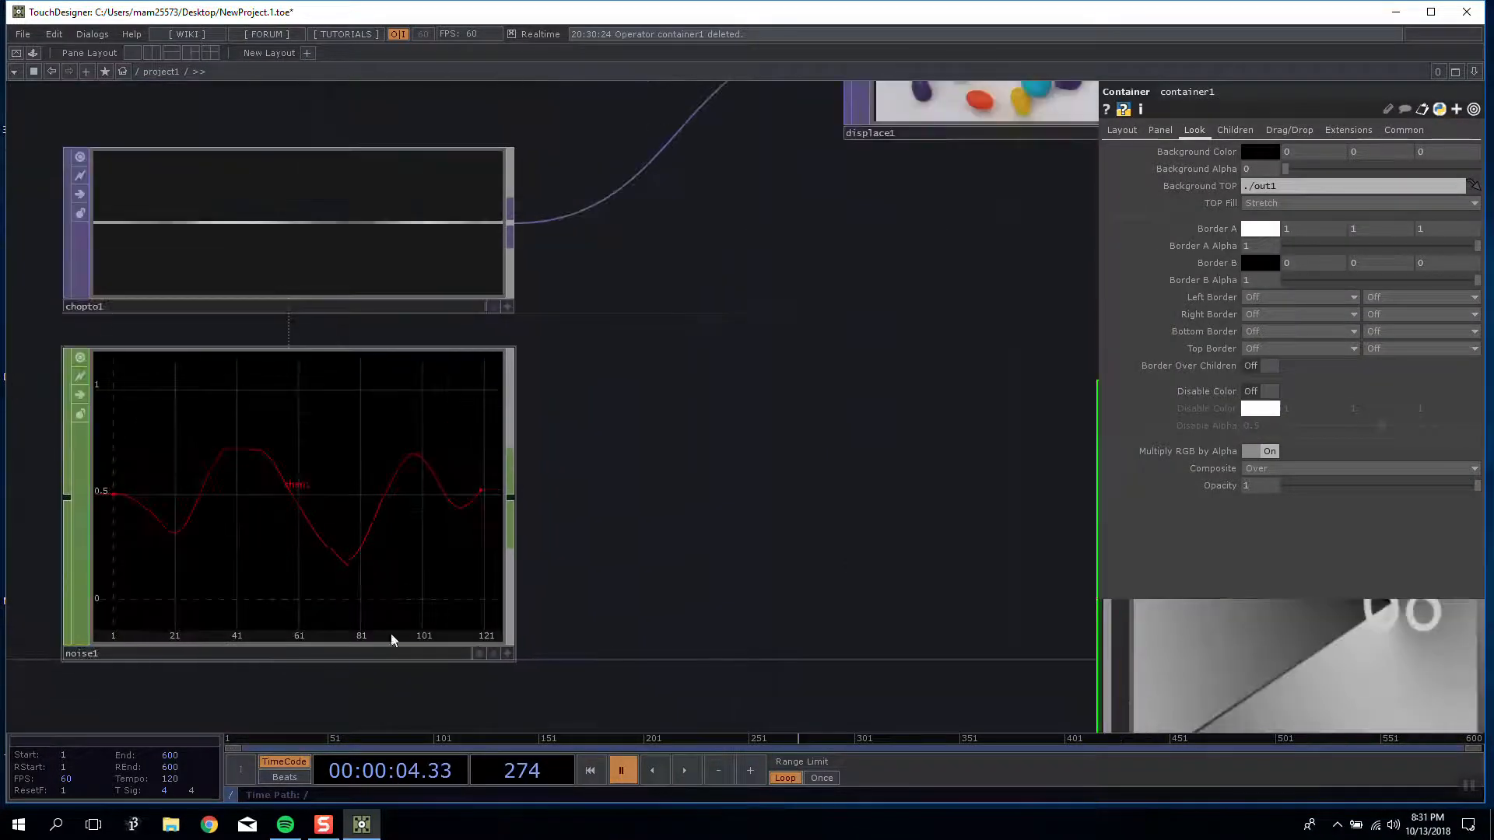
{"action": "scroll", "coordinate": [353, 447], "scroll_direction": "down", "scroll_amount": 5}
{"action": "left_click_drag", "start_coordinate": [700, 484], "coordinate": [294, 496]}
{"action": "left_click_drag", "start_coordinate": [682, 509], "coordinate": [781, 569]}
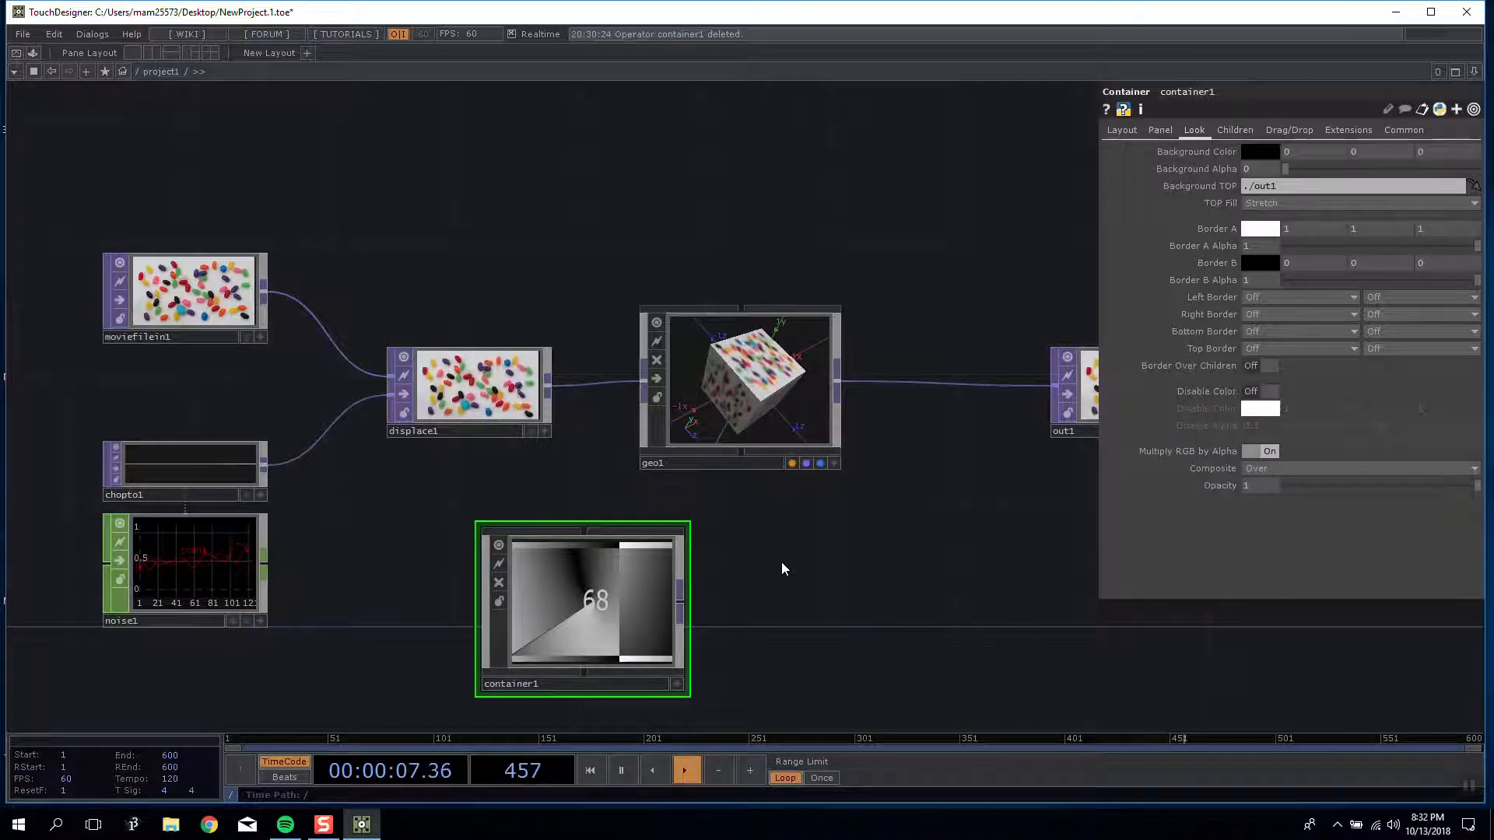
{"action": "scroll", "coordinate": [828, 420], "scroll_direction": "down", "scroll_amount": 5}
{"action": "left_click_drag", "start_coordinate": [843, 482], "coordinate": [694, 441]}
{"action": "scroll", "coordinate": [707, 438], "scroll_direction": "up", "scroll_amount": 5}
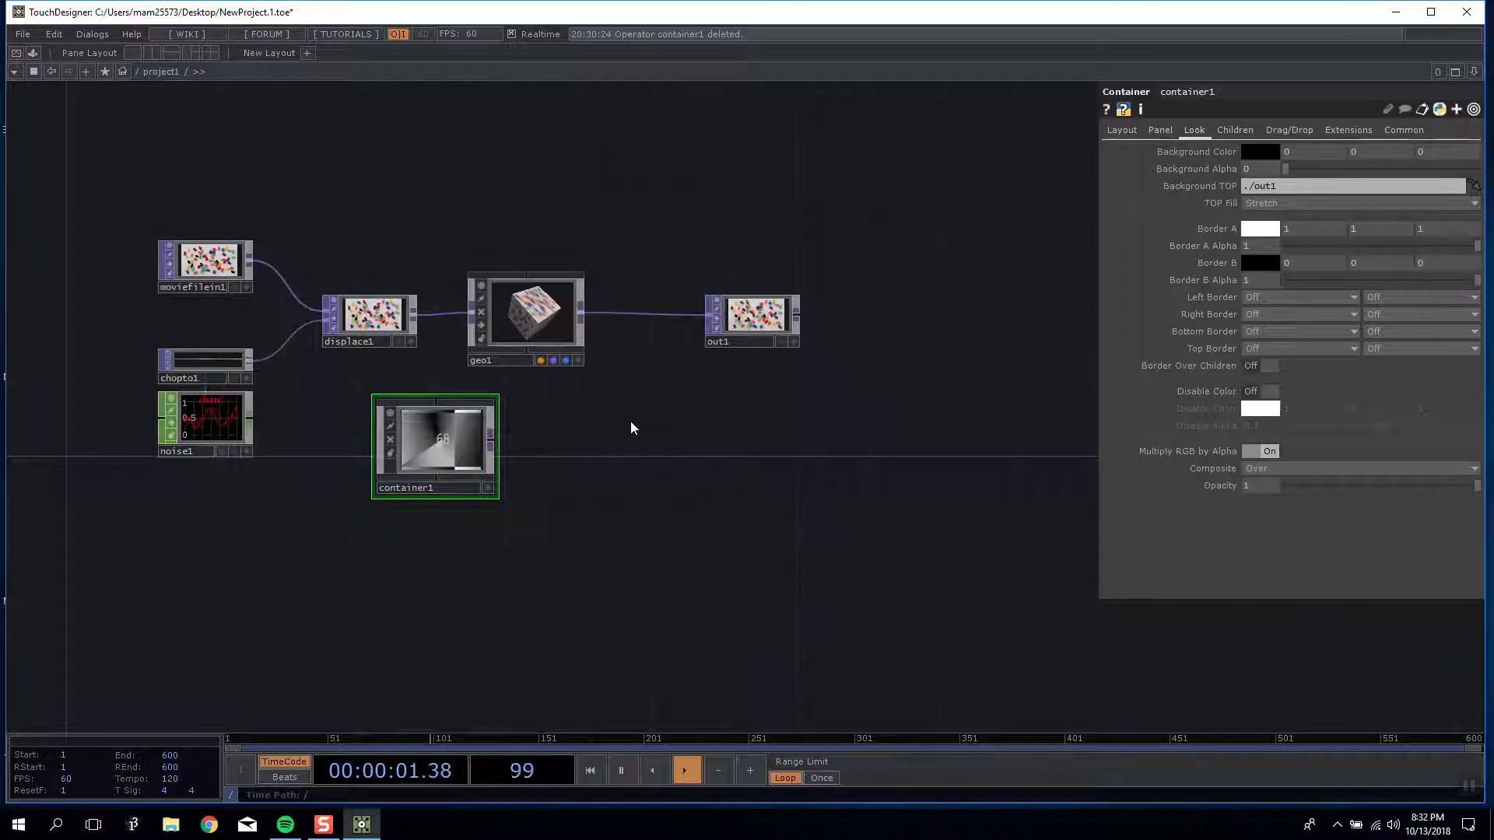
{"action": "left_click_drag", "start_coordinate": [616, 438], "coordinate": [602, 228]}
{"action": "scroll", "coordinate": [602, 228], "scroll_direction": "down", "scroll_amount": 3}
{"action": "scroll", "coordinate": [527, 260], "scroll_direction": "up", "scroll_amount": 3}
{"action": "left_click_drag", "start_coordinate": [717, 527], "coordinate": [846, 521]}
{"action": "left_click_drag", "start_coordinate": [554, 242], "coordinate": [458, 241]}
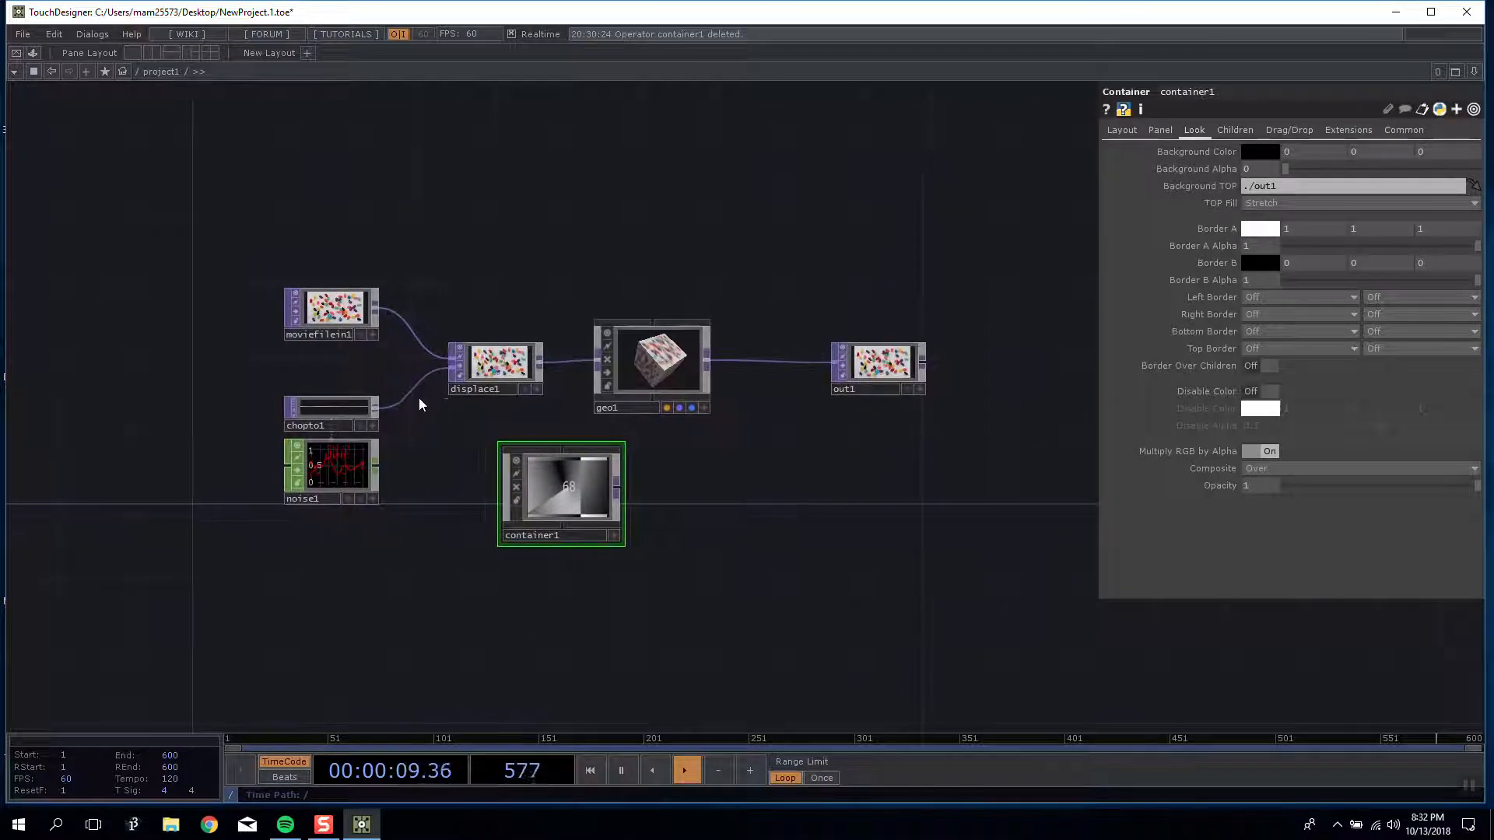
{"action": "scroll", "coordinate": [444, 267], "scroll_direction": "up", "scroll_amount": 2}
{"action": "scroll", "coordinate": [477, 267], "scroll_direction": "down", "scroll_amount": 1}
{"action": "scroll", "coordinate": [394, 260], "scroll_direction": "down", "scroll_amount": 2}
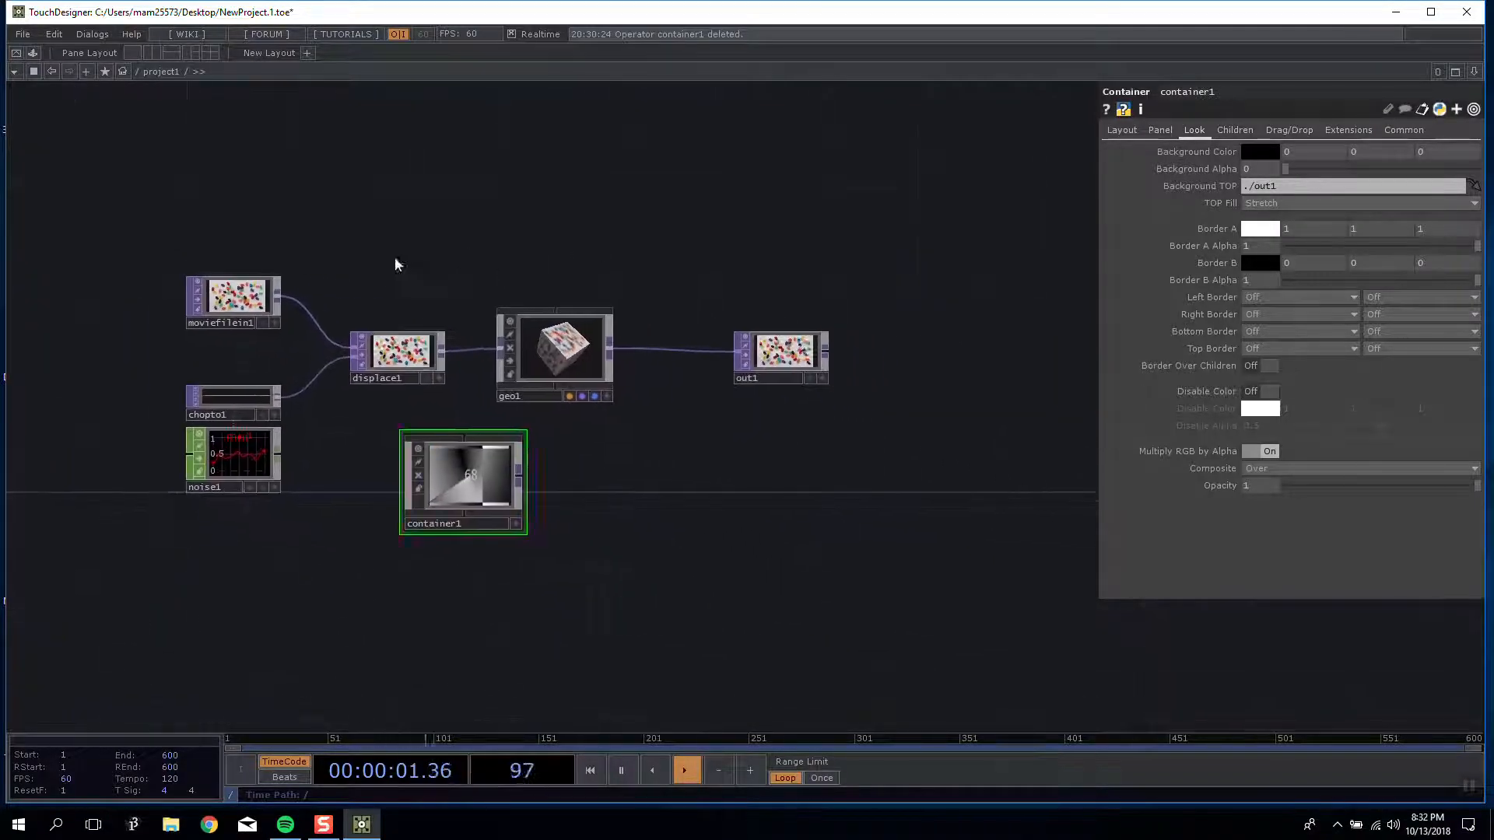
Step: Move container1 lower, away from the main chain, shift geo1 slightly toward out1, and select all nodes of the upper chain
{"action": "scroll", "coordinate": [394, 260], "scroll_direction": "up", "scroll_amount": 3}
{"action": "left_click_drag", "start_coordinate": [506, 606], "coordinate": [481, 706]}
{"action": "left_click_drag", "start_coordinate": [624, 618], "coordinate": [629, 508]}
{"action": "left_click_drag", "start_coordinate": [498, 576], "coordinate": [448, 577]}
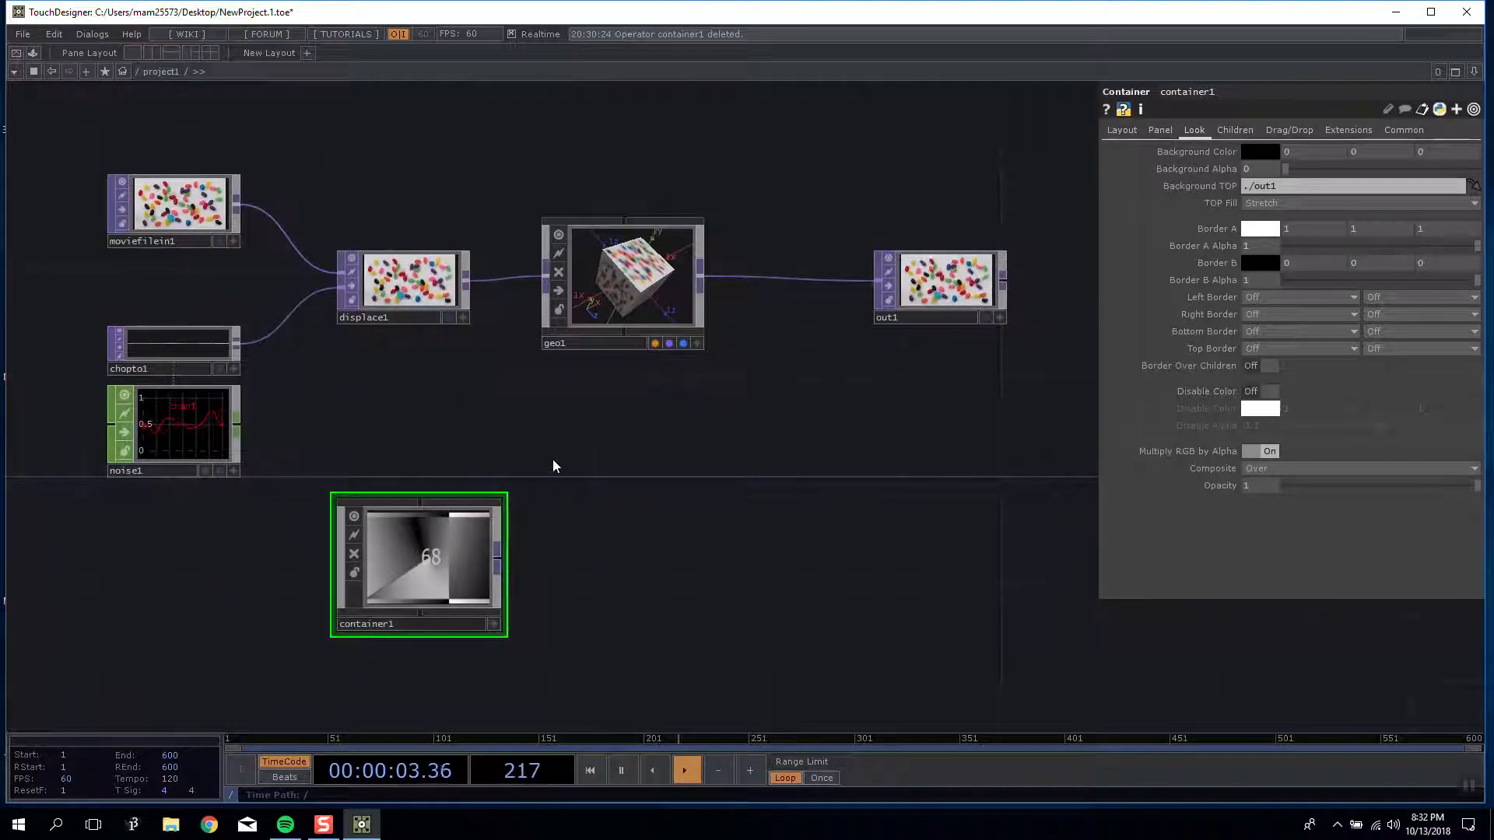
{"action": "left_click_drag", "start_coordinate": [657, 347], "coordinate": [683, 347]}
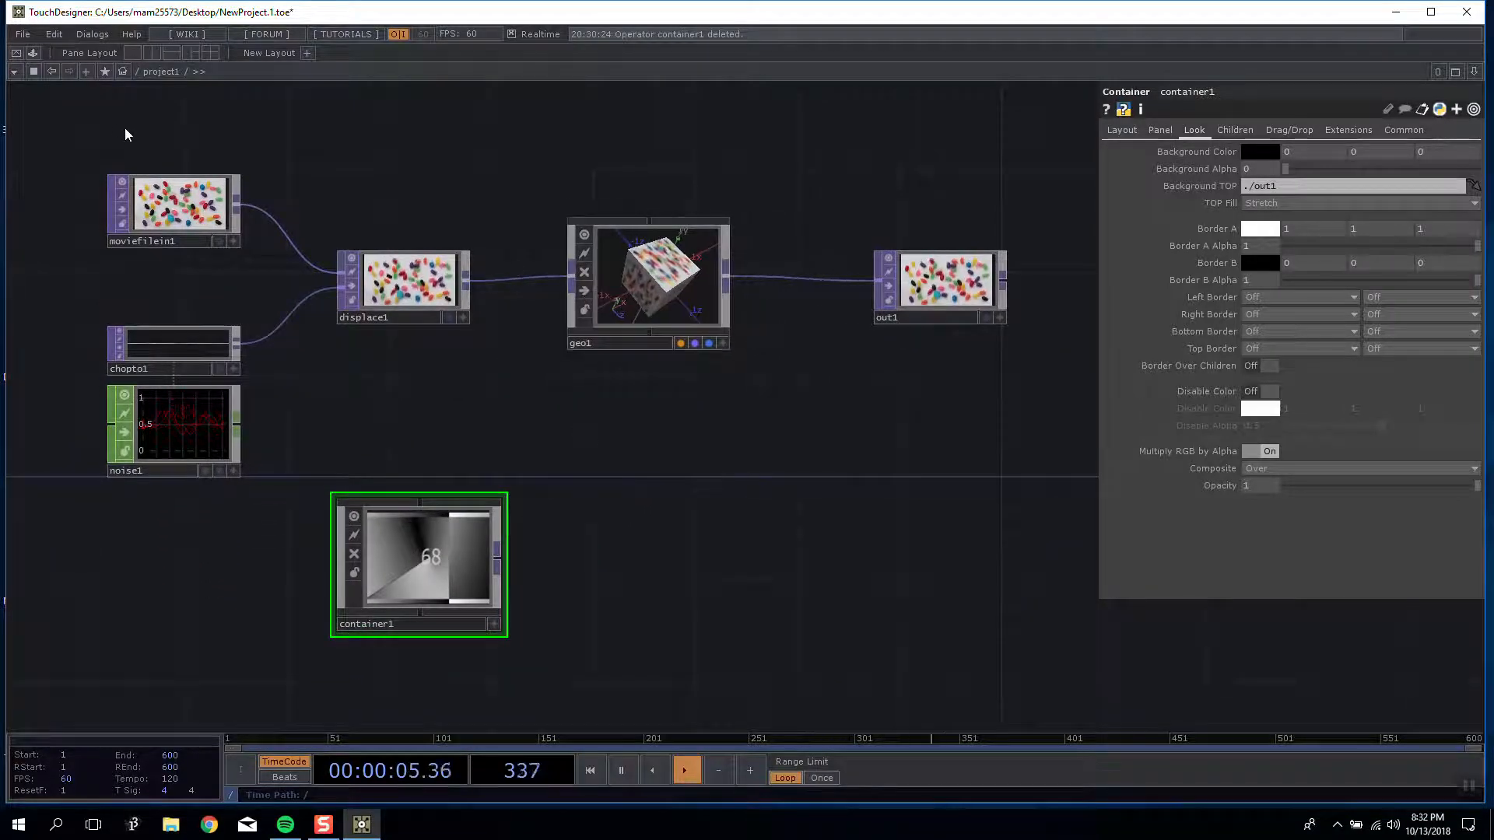
{"action": "left_click_drag", "start_coordinate": [770, 392], "coordinate": [991, 438]}
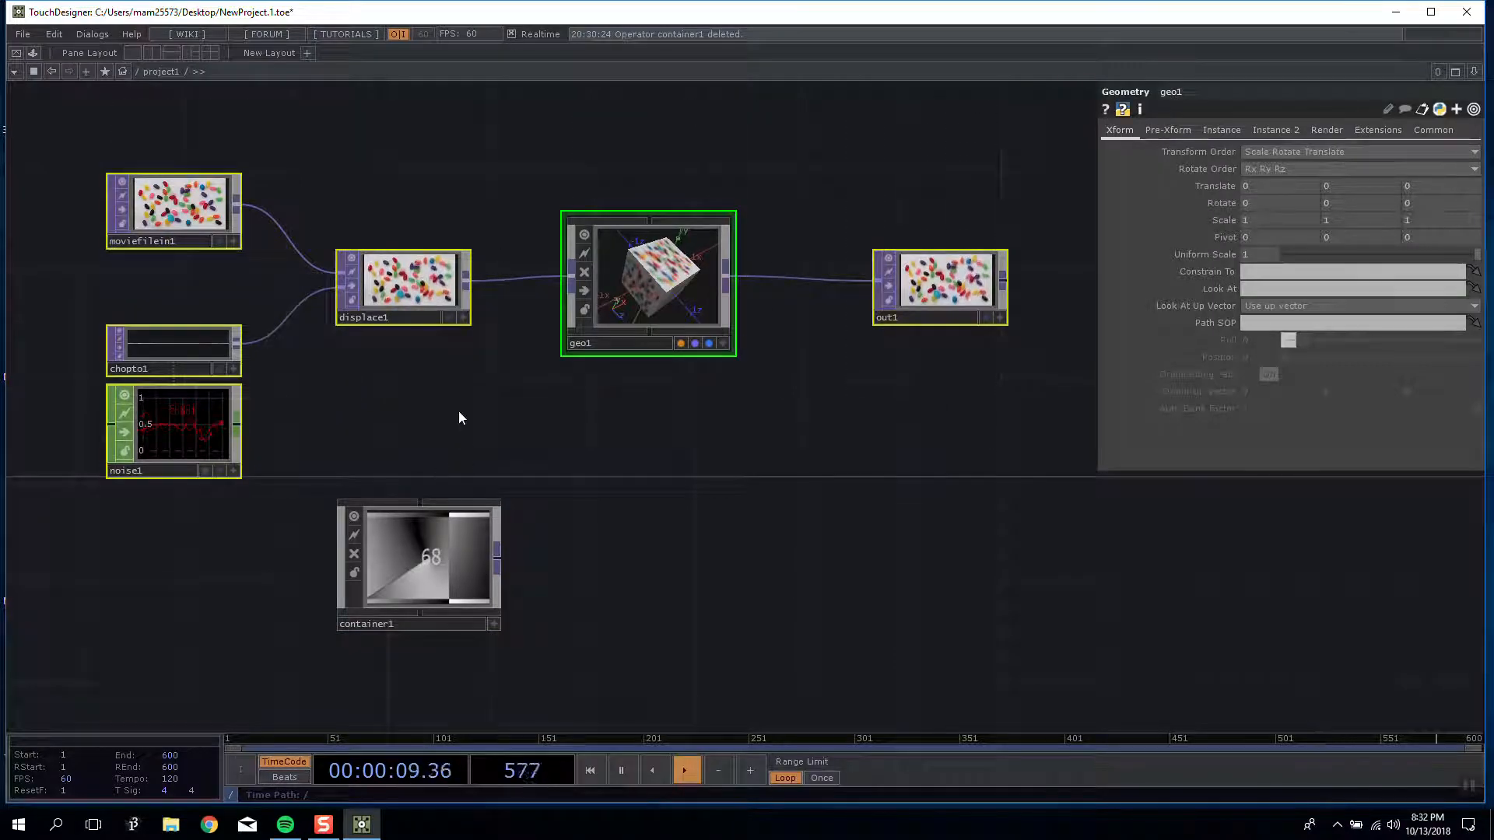
Step: Examine the time component inside container1's local base again and return to the project1 network
{"action": "scroll", "coordinate": [433, 545], "scroll_direction": "up", "scroll_amount": 5}
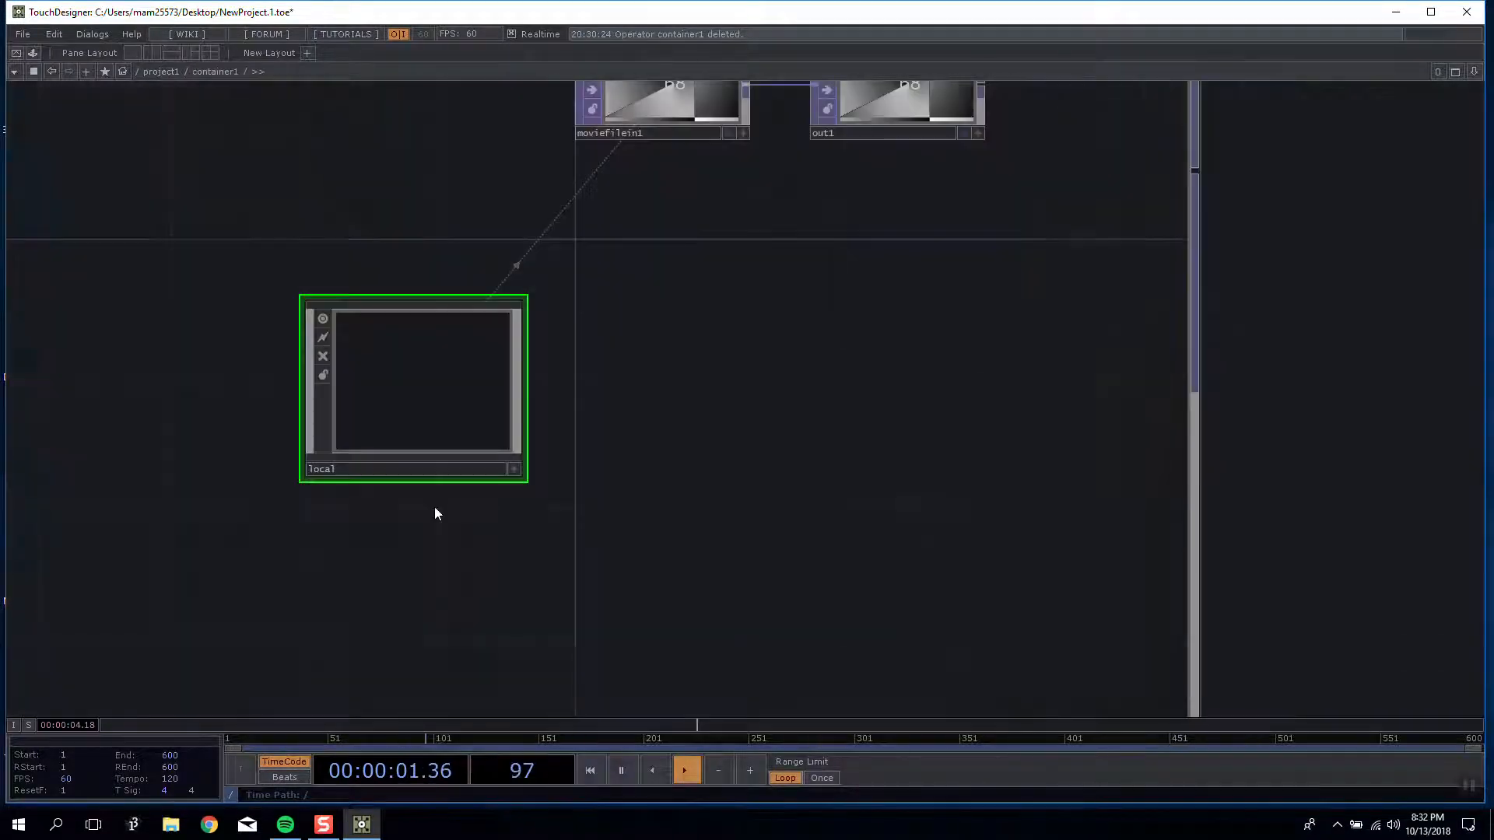
{"action": "scroll", "coordinate": [286, 572], "scroll_direction": "up", "scroll_amount": 5}
{"action": "key", "text": "p"}
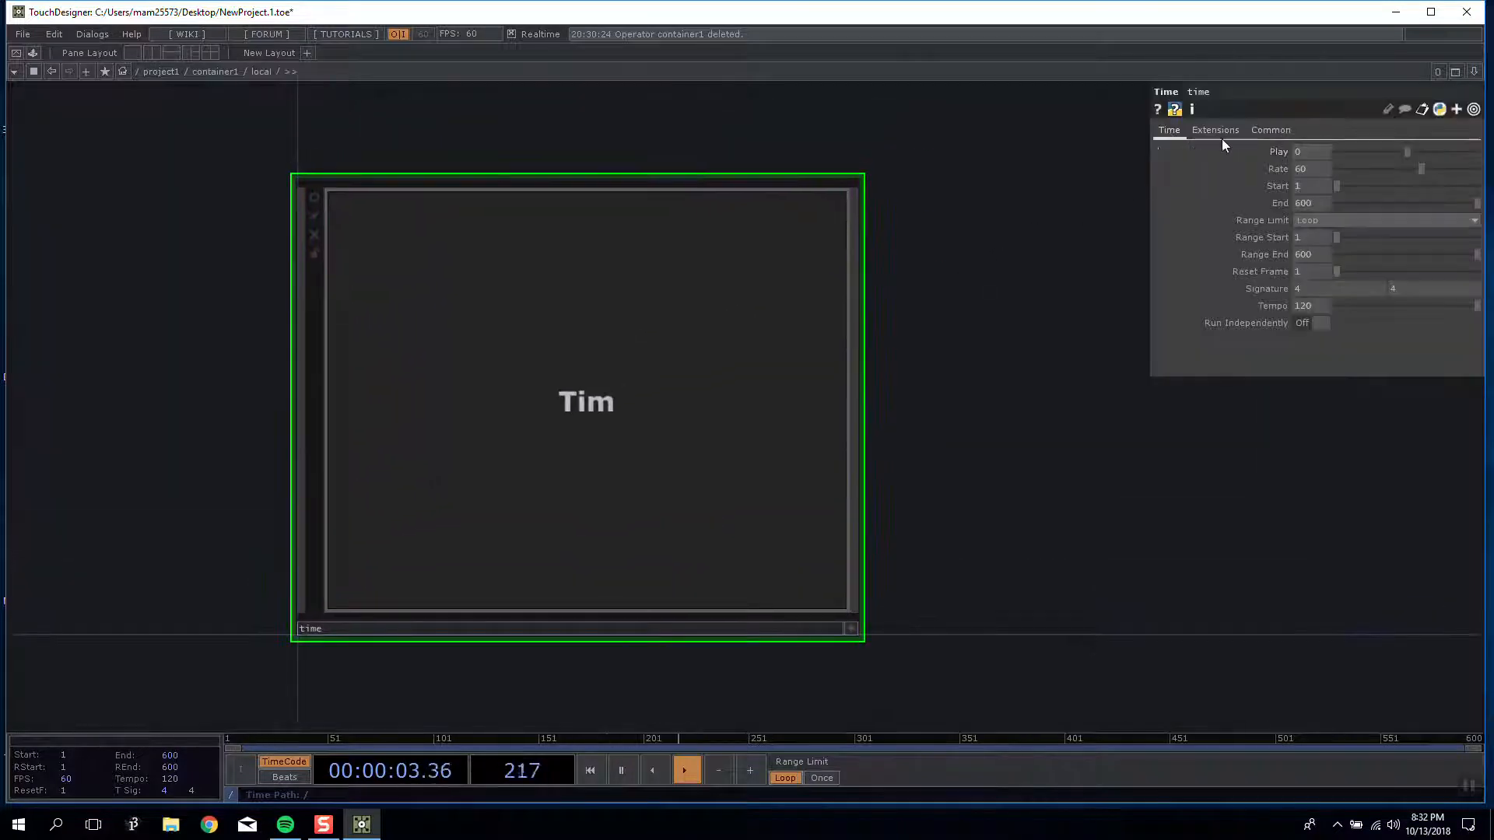
{"action": "scroll", "coordinate": [967, 504], "scroll_direction": "down", "scroll_amount": 10}
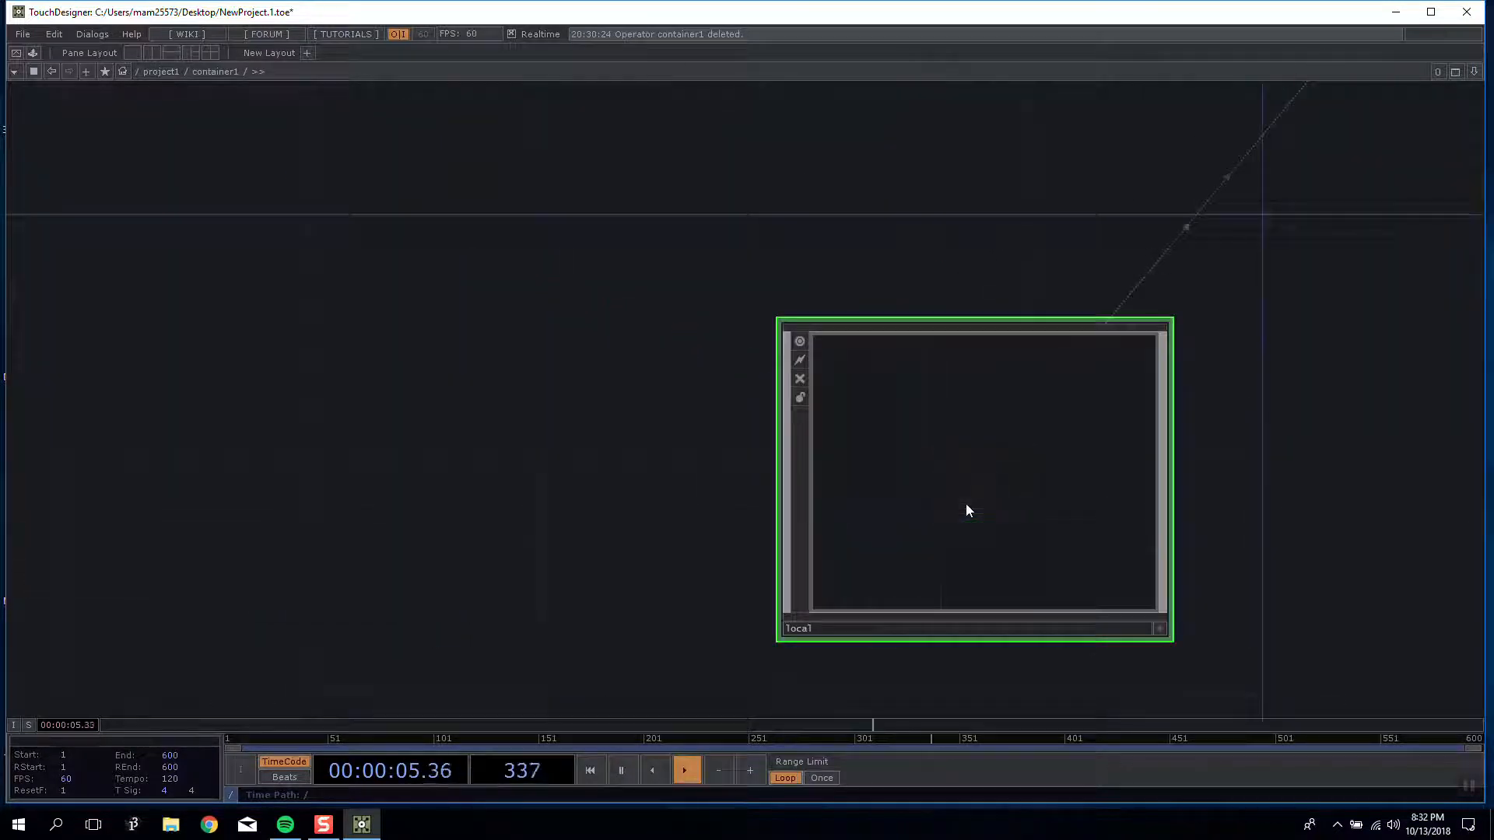
{"action": "scroll", "coordinate": [699, 443], "scroll_direction": "down", "scroll_amount": 3}
{"action": "left_click_drag", "start_coordinate": [670, 514], "coordinate": [410, 591]}
{"action": "left_click_drag", "start_coordinate": [514, 437], "coordinate": [147, 562]}
{"action": "left_click", "coordinate": [362, 601]}
{"action": "scroll", "coordinate": [436, 576], "scroll_direction": "down", "scroll_amount": 5}
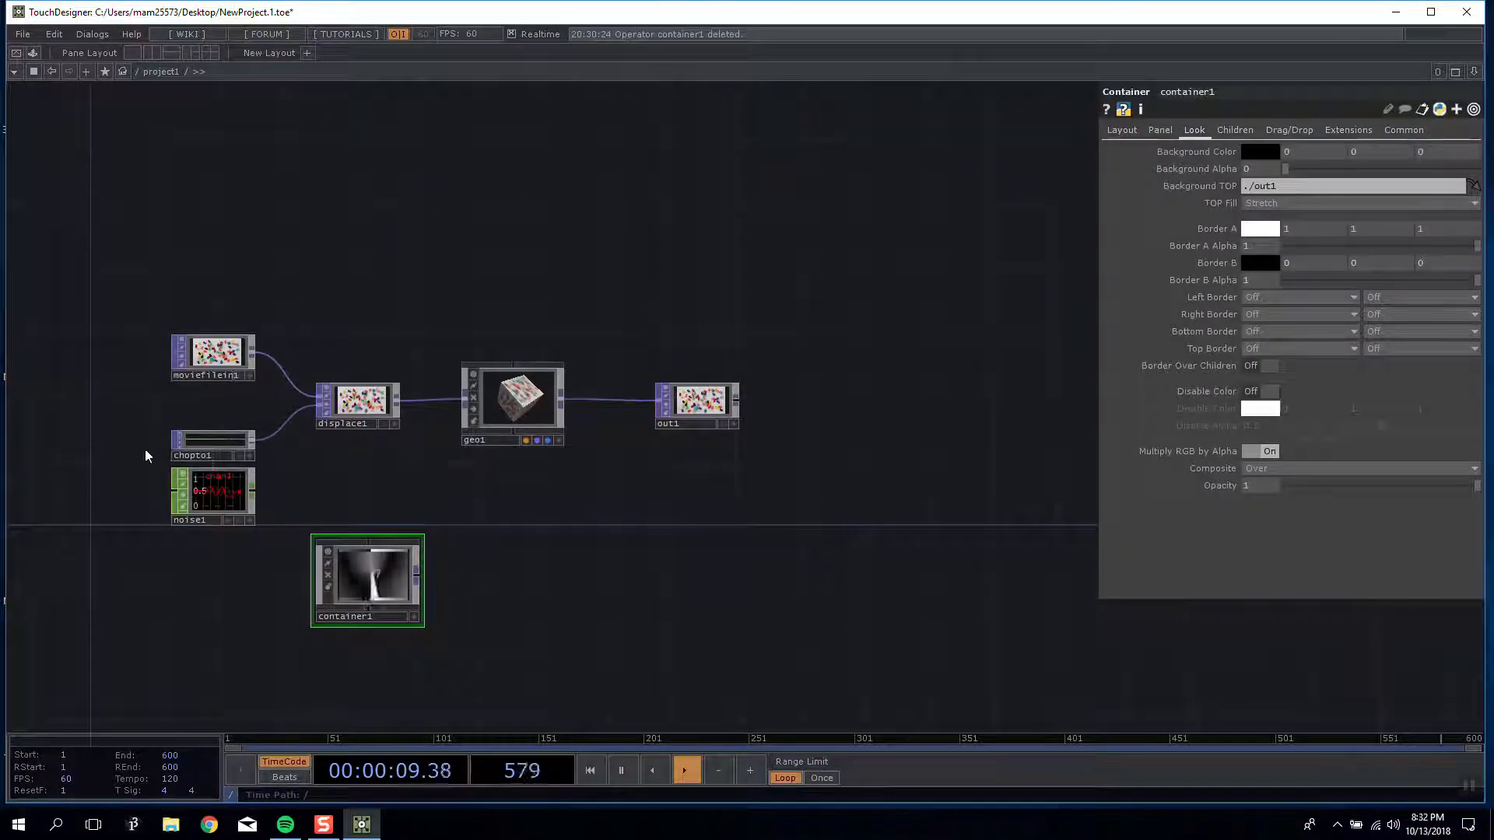
{"action": "scroll", "coordinate": [457, 493], "scroll_direction": "up", "scroll_amount": 5}
{"action": "scroll", "coordinate": [527, 433], "scroll_direction": "down", "scroll_amount": 4}
{"action": "scroll", "coordinate": [532, 441], "scroll_direction": "up", "scroll_amount": 4}
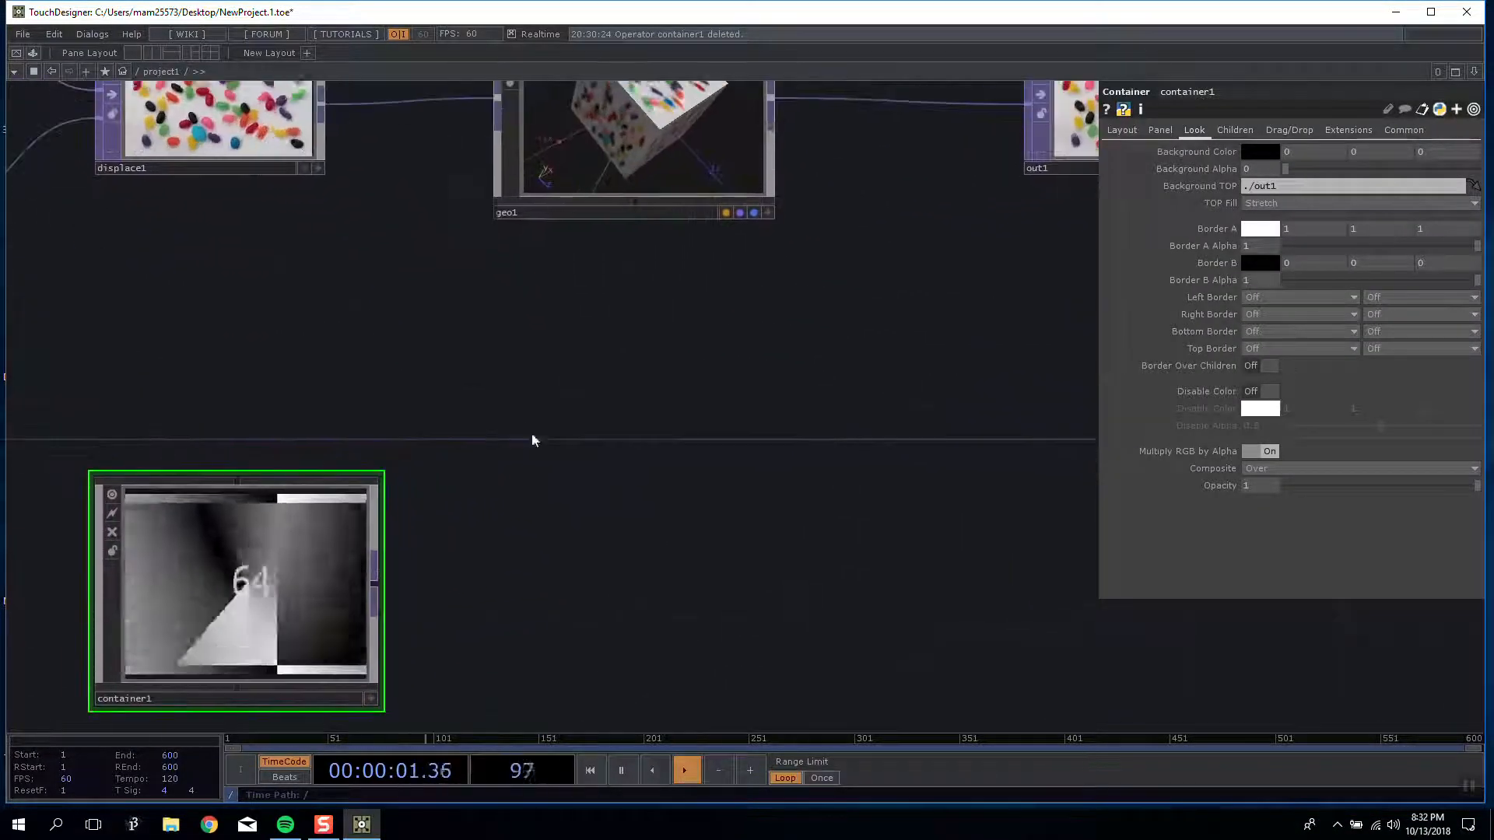
{"action": "left_click_drag", "start_coordinate": [532, 435], "coordinate": [558, 415]}
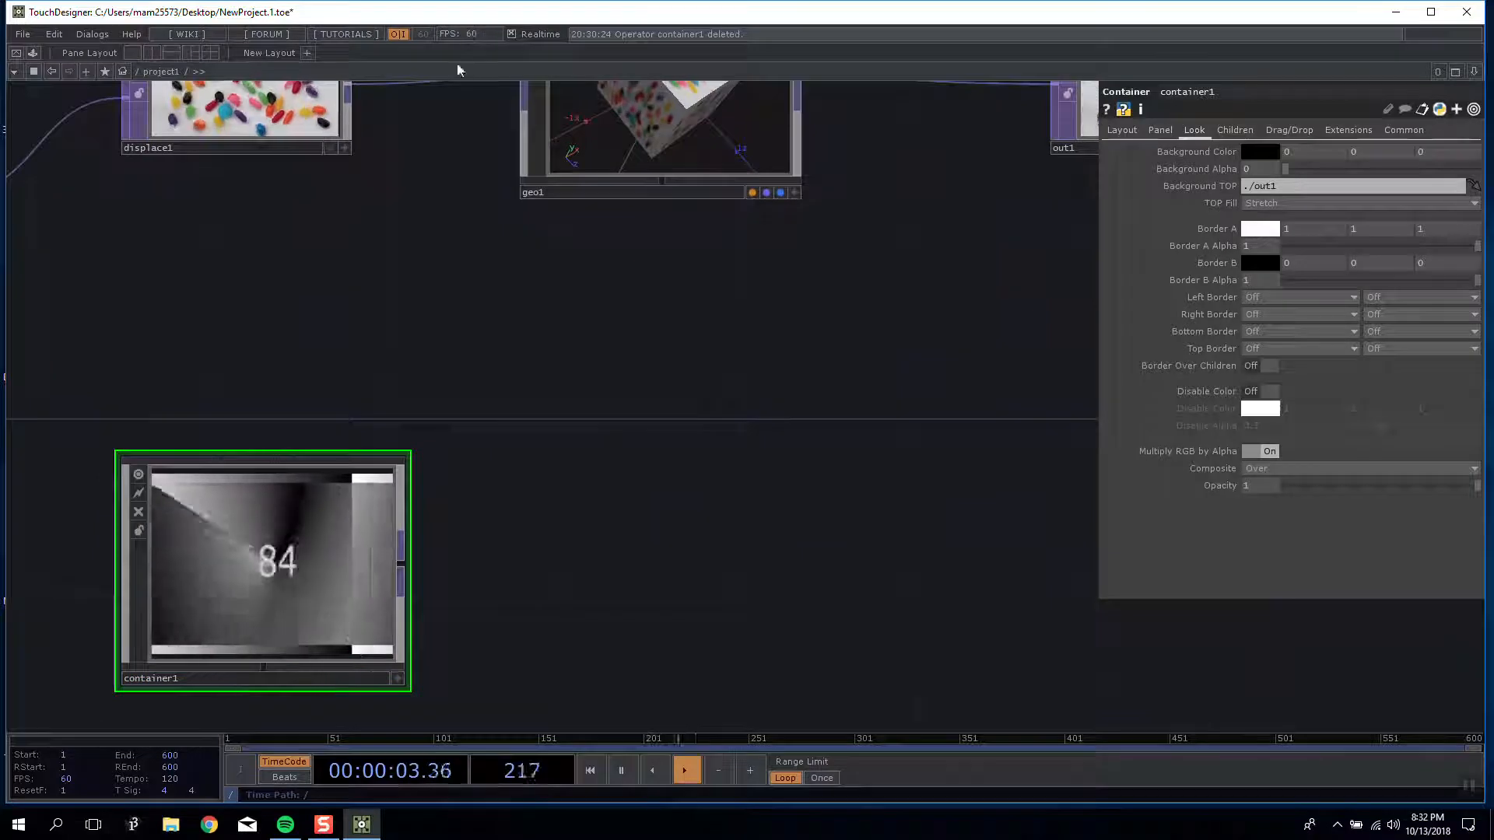
{"action": "scroll", "coordinate": [610, 451], "scroll_direction": "down", "scroll_amount": 4}
{"action": "mouse_move", "coordinate": [594, 425]}
{"action": "left_mouse_down"}
{"action": "mouse_move", "coordinate": [604, 397]}
{"action": "mouse_move", "coordinate": [602, 426]}
{"action": "left_mouse_up"}
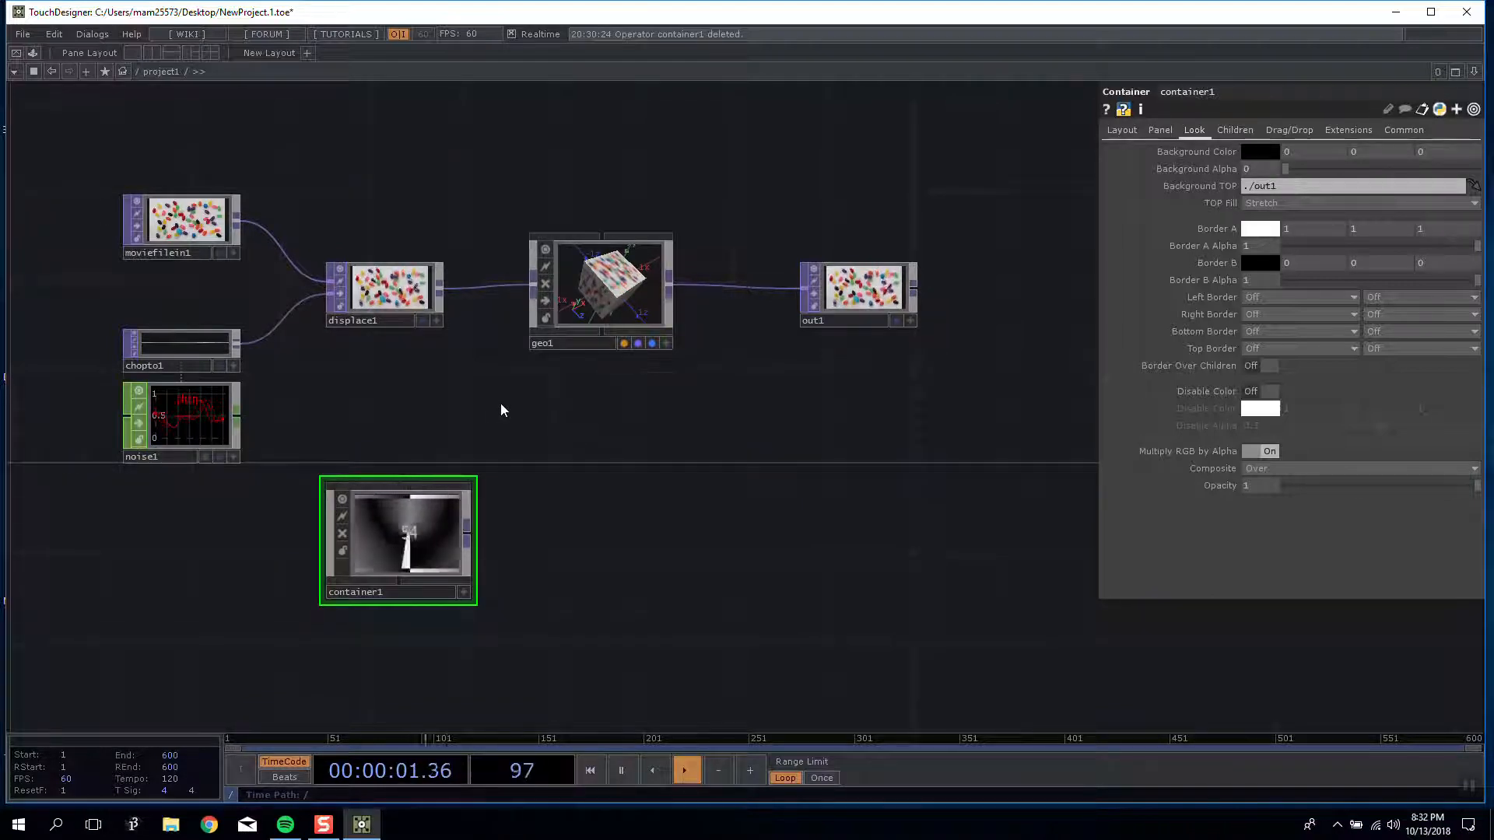
Step: Go up to the root level, view project1's combined output, and open it in perform mode
{"action": "scroll", "coordinate": [483, 403], "scroll_direction": "down", "scroll_amount": 8}
{"action": "left_click_drag", "start_coordinate": [371, 627], "coordinate": [541, 642]}
{"action": "scroll", "coordinate": [517, 452], "scroll_direction": "down", "scroll_amount": 1}
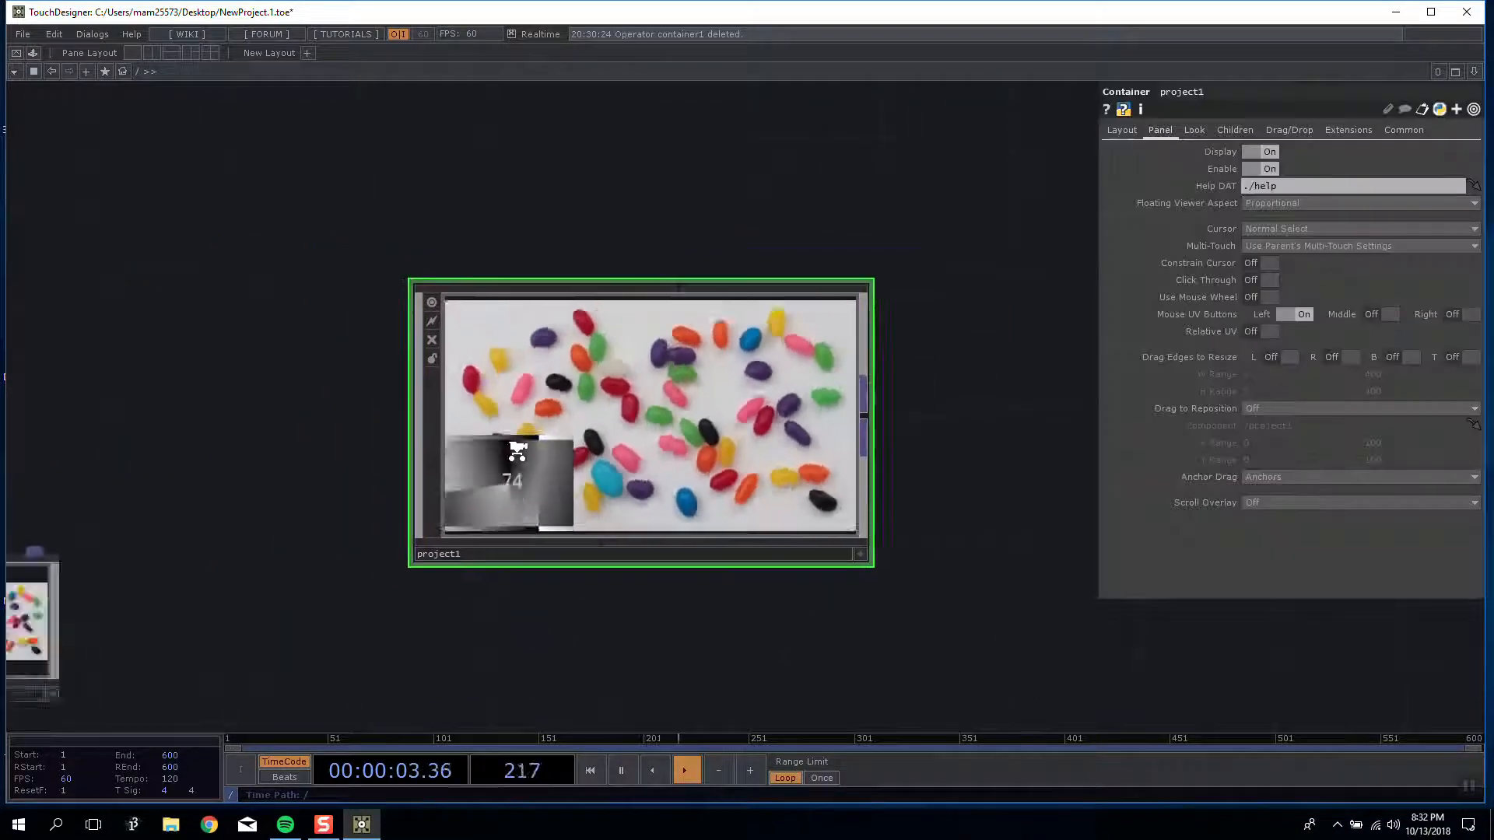
{"action": "scroll", "coordinate": [518, 451], "scroll_direction": "up", "scroll_amount": 5}
{"action": "key", "text": "F1"}
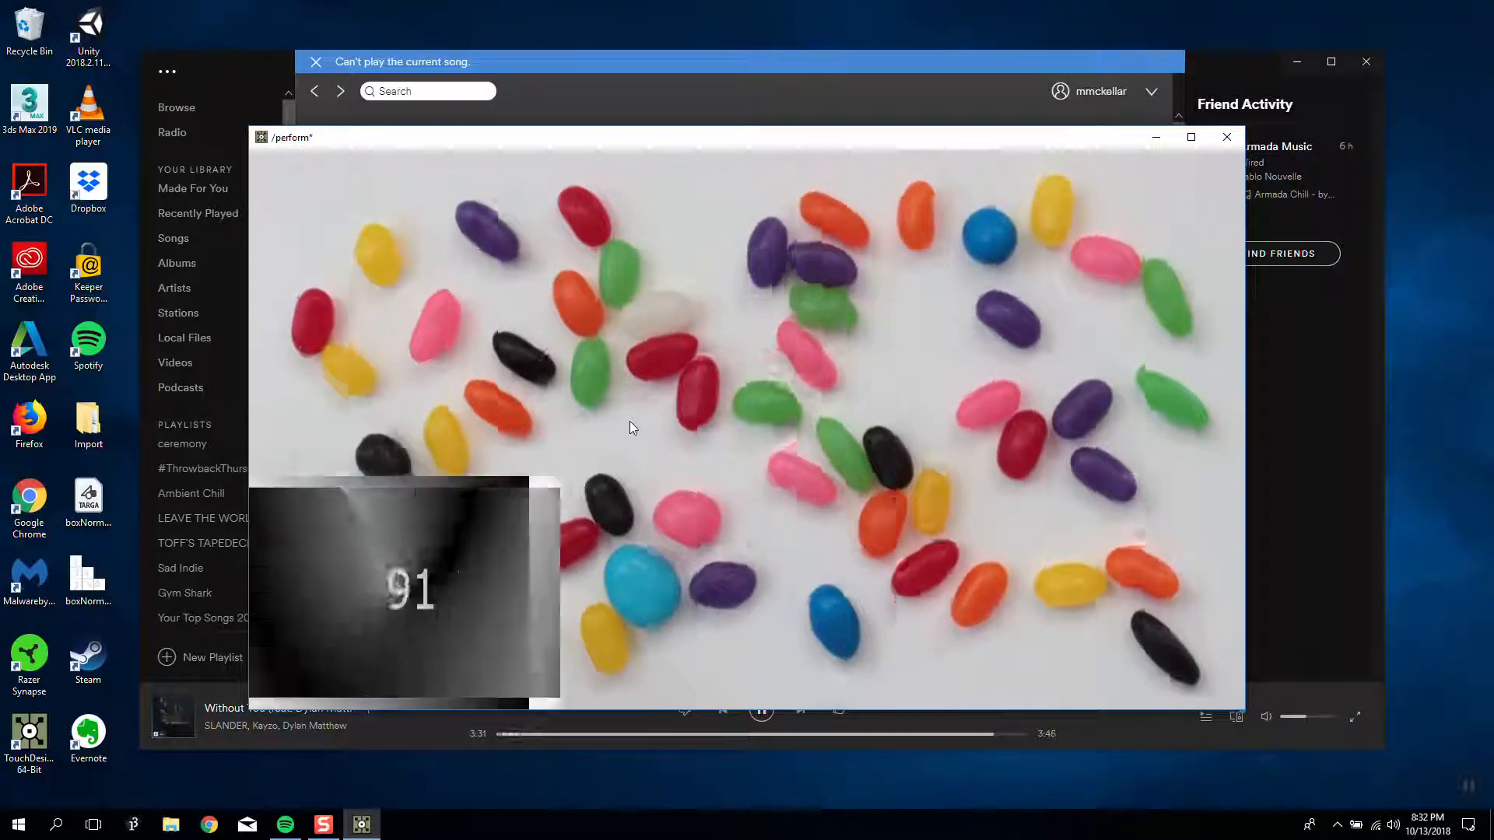
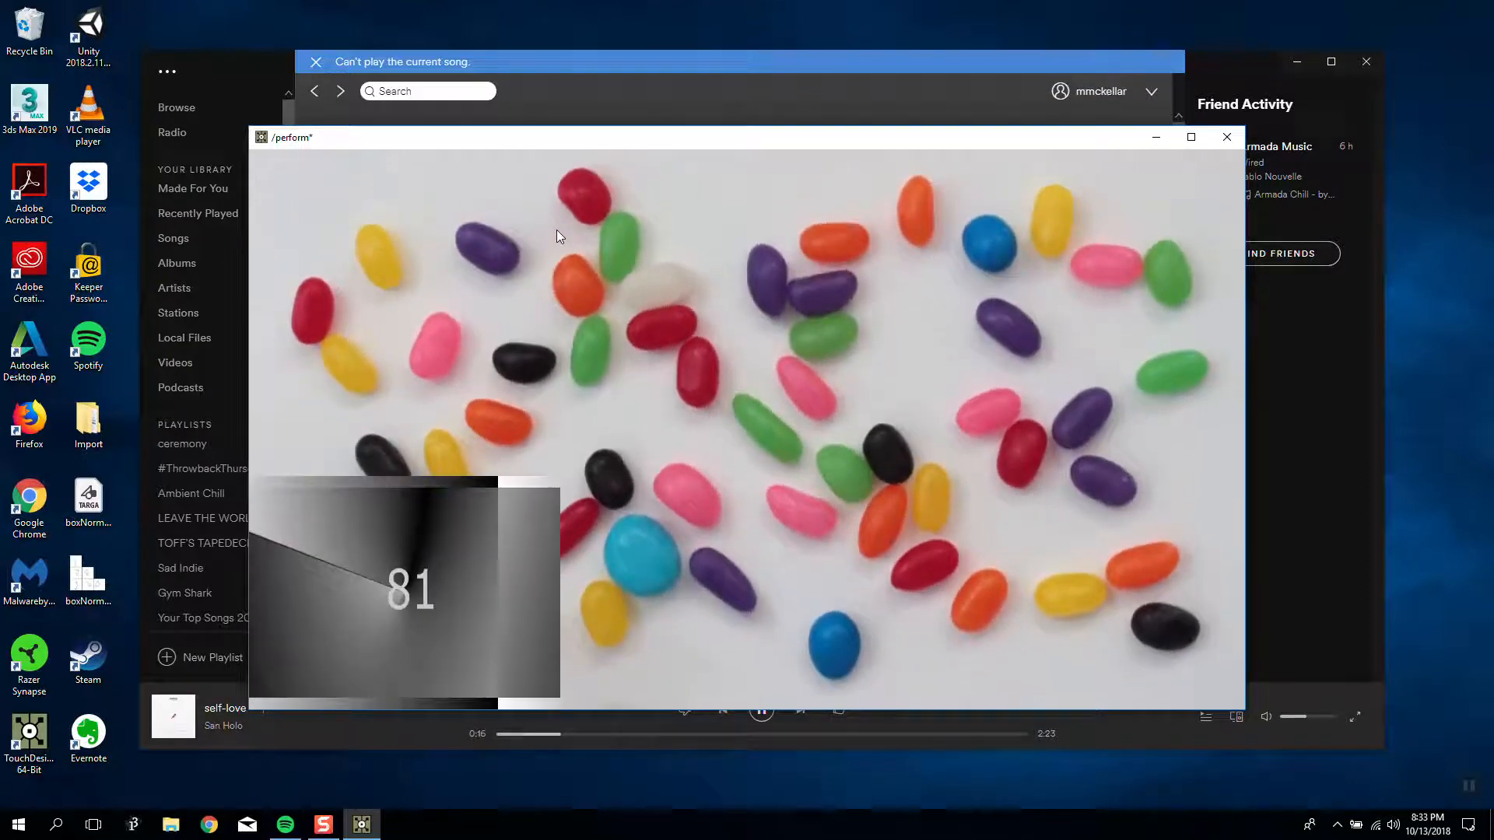
Step: Leave perform mode for the project1 network and display the project's output filling the main window
{"action": "key", "text": "Escape"}
{"action": "mouse_move", "coordinate": [815, 567]}
{"action": "left_mouse_down"}
{"action": "mouse_move", "coordinate": [849, 611]}
{"action": "mouse_move", "coordinate": [823, 554]}
{"action": "left_mouse_up"}
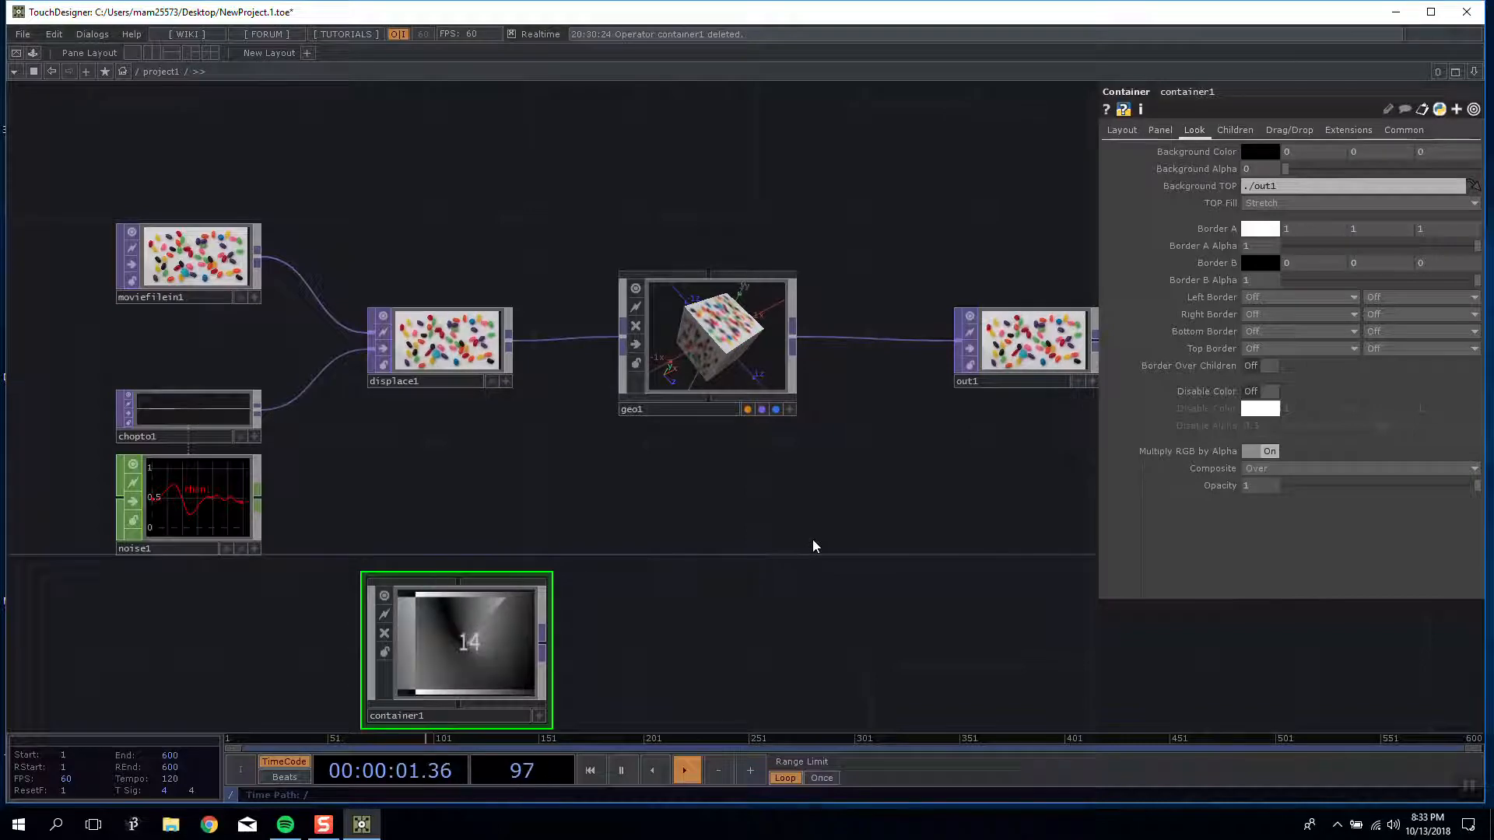
{"action": "key", "text": "F1"}
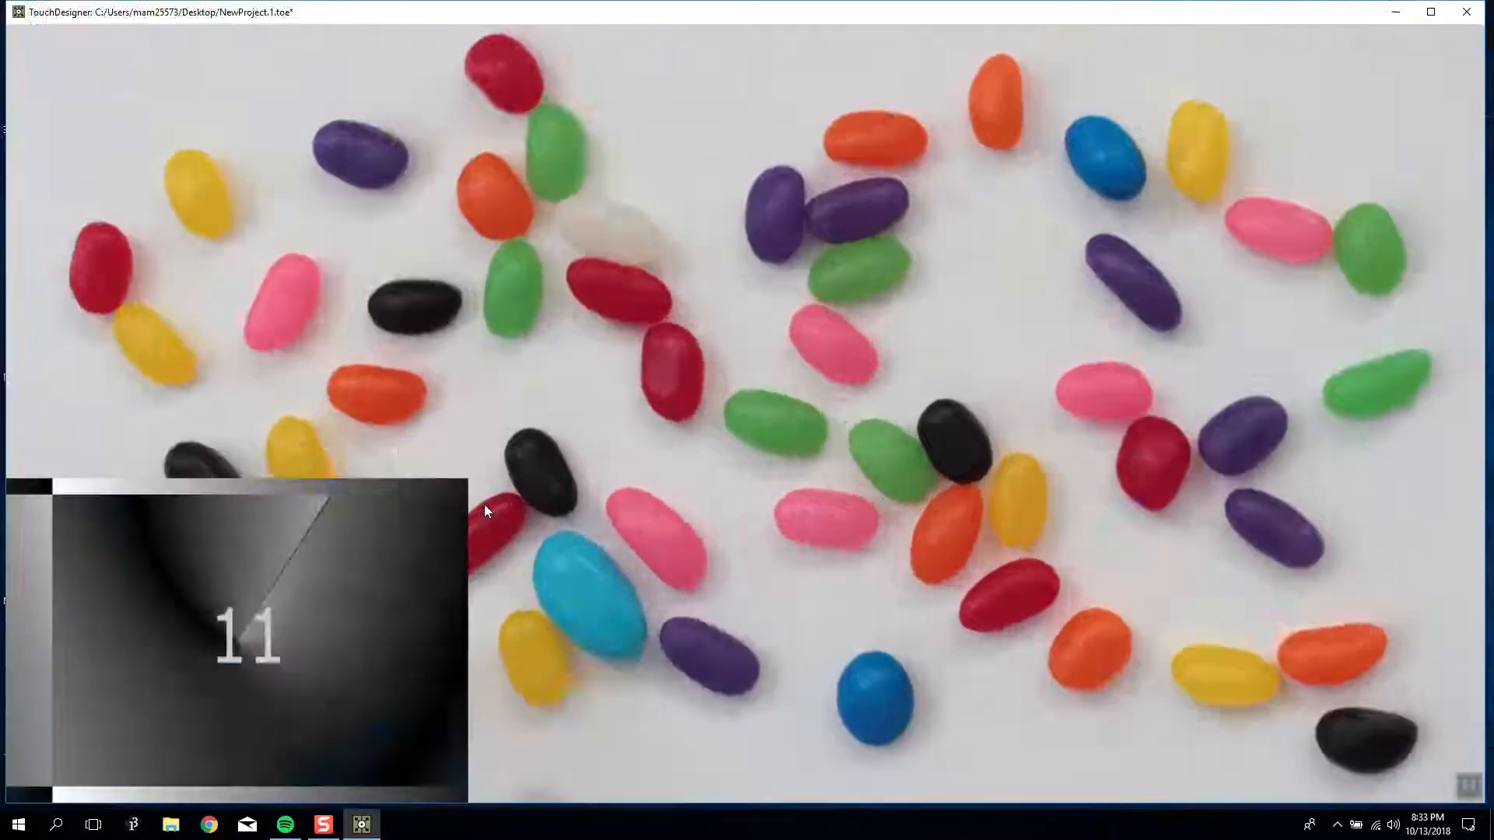
Step: Leave the full-window output, go up to the root level and assign project1 as the Operator parameter of the perform window component
{"action": "scroll", "coordinate": [484, 504], "scroll_direction": "down", "scroll_amount": 10}
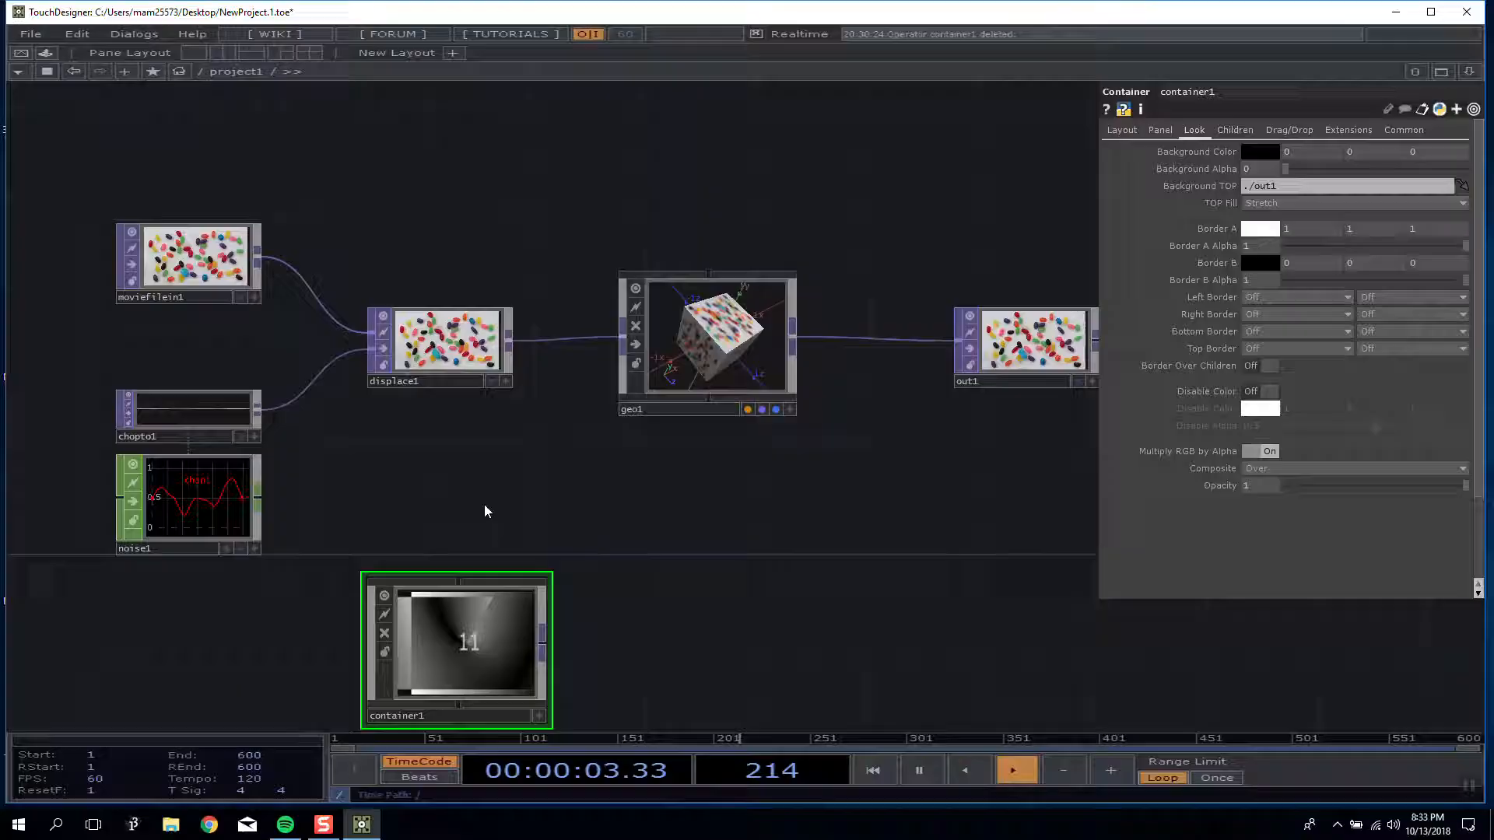
{"action": "left_click_drag", "start_coordinate": [296, 675], "coordinate": [764, 522]}
{"action": "left_click_drag", "start_coordinate": [225, 570], "coordinate": [496, 370]}
{"action": "left_click_drag", "start_coordinate": [922, 370], "coordinate": [478, 371]}
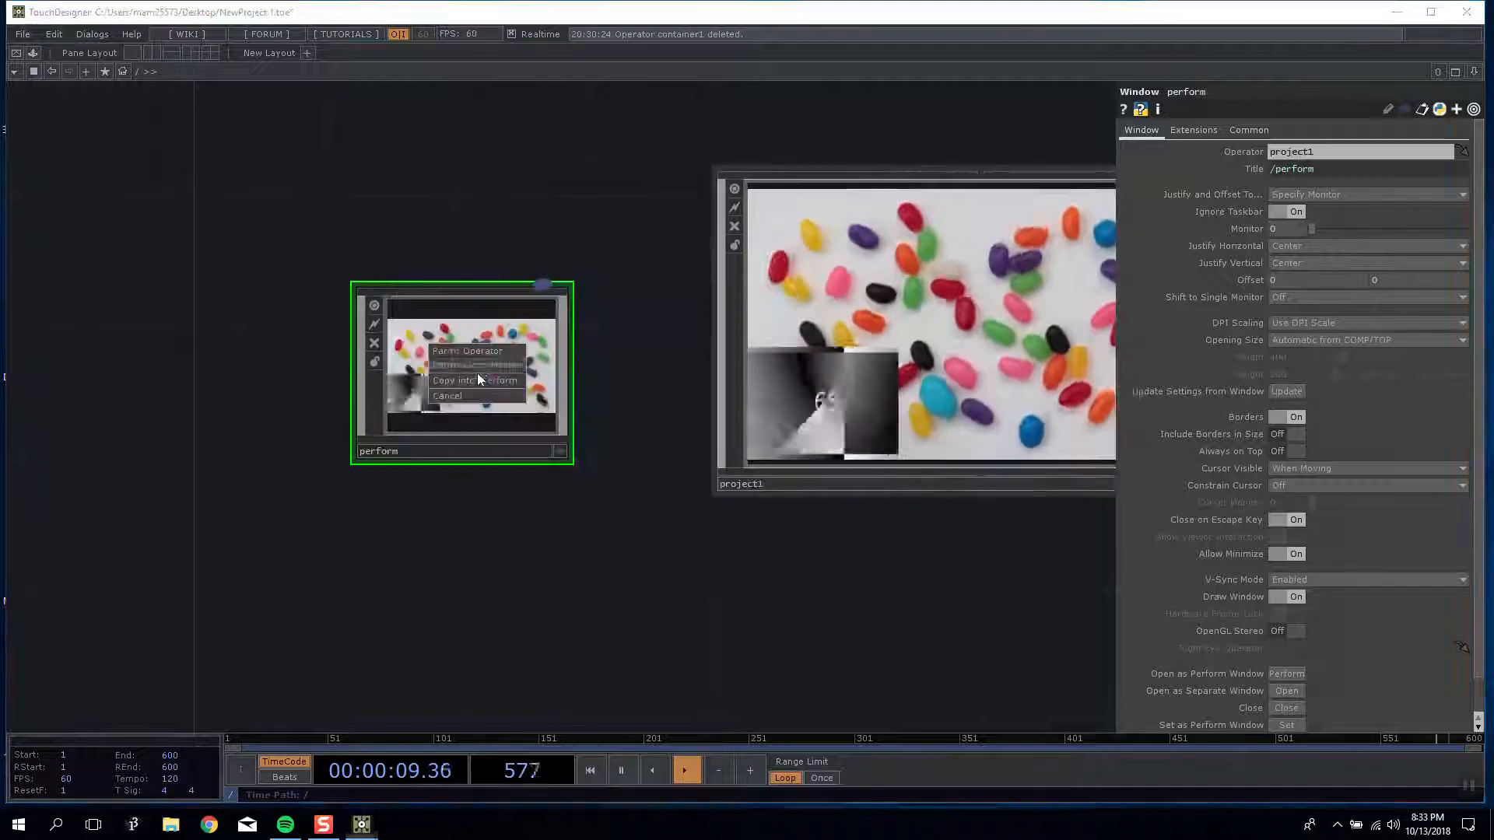
{"action": "left_click", "coordinate": [493, 349]}
Step: Select the project1 container at the root level and enter its network
{"action": "left_click_drag", "start_coordinate": [601, 542], "coordinate": [311, 549]}
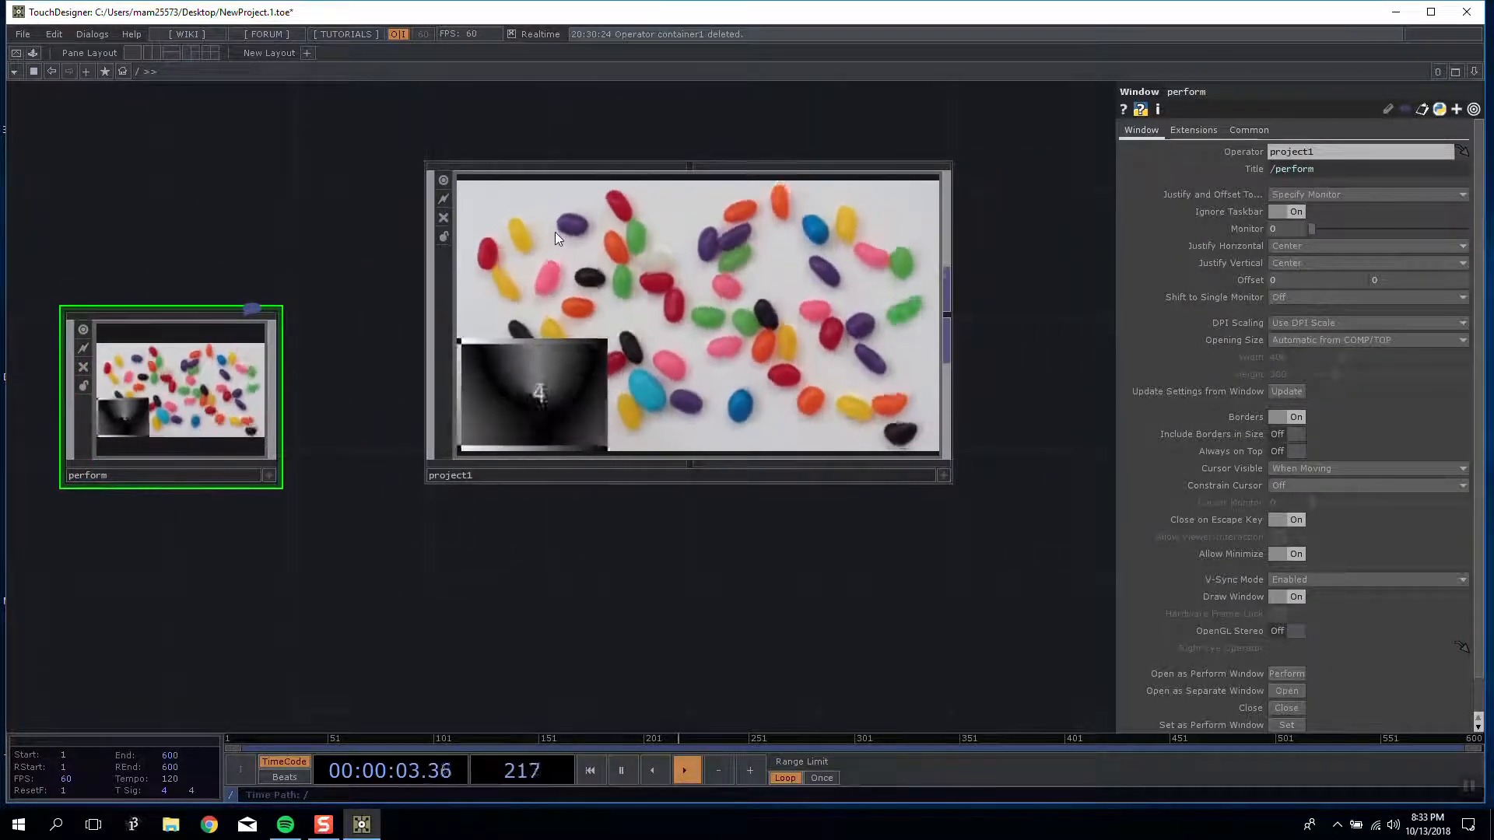
{"action": "left_click", "coordinate": [929, 353]}
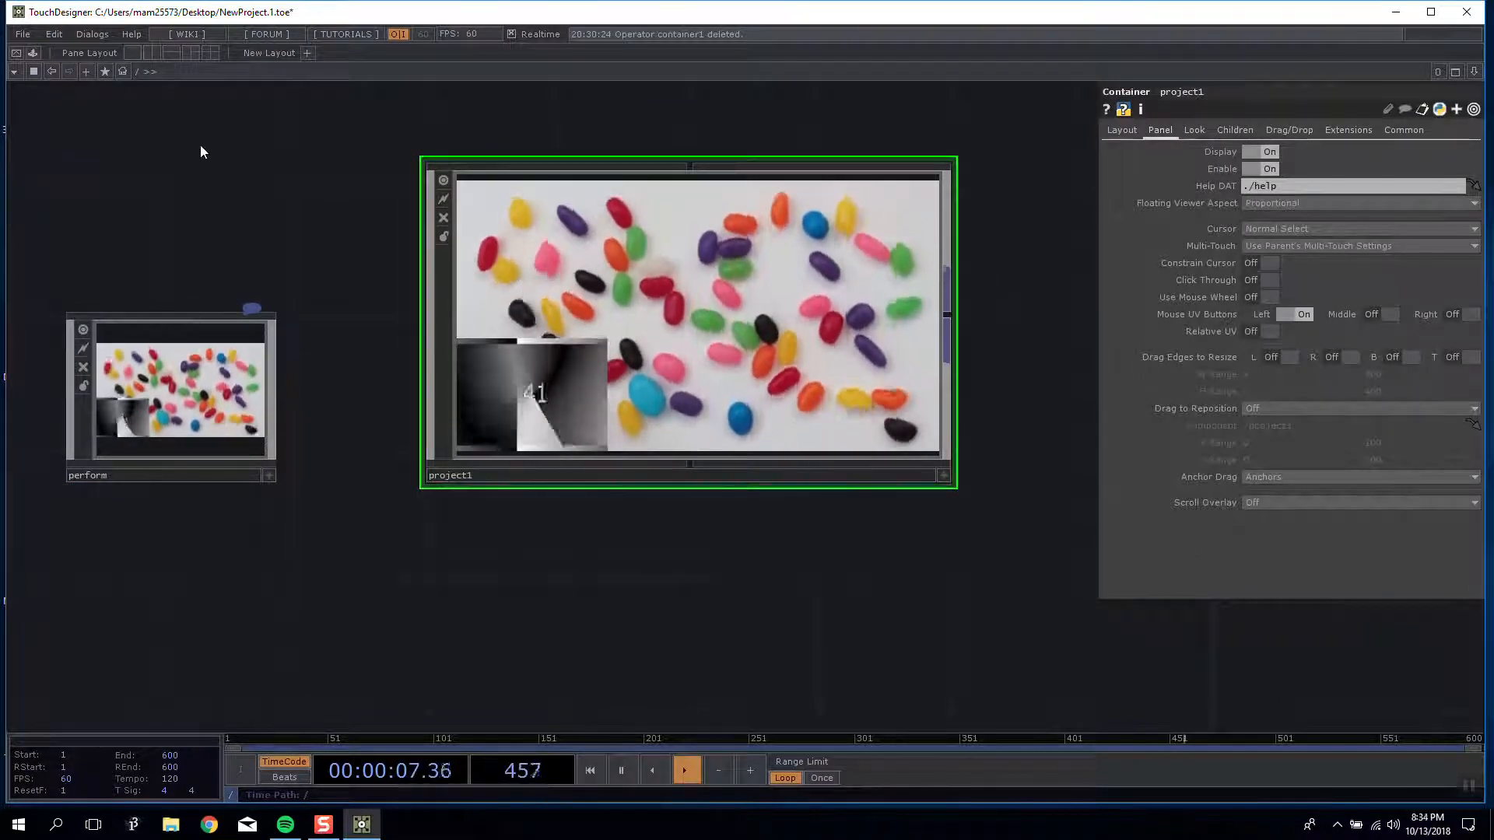
{"action": "scroll", "coordinate": [639, 309], "scroll_direction": "up", "scroll_amount": 5}
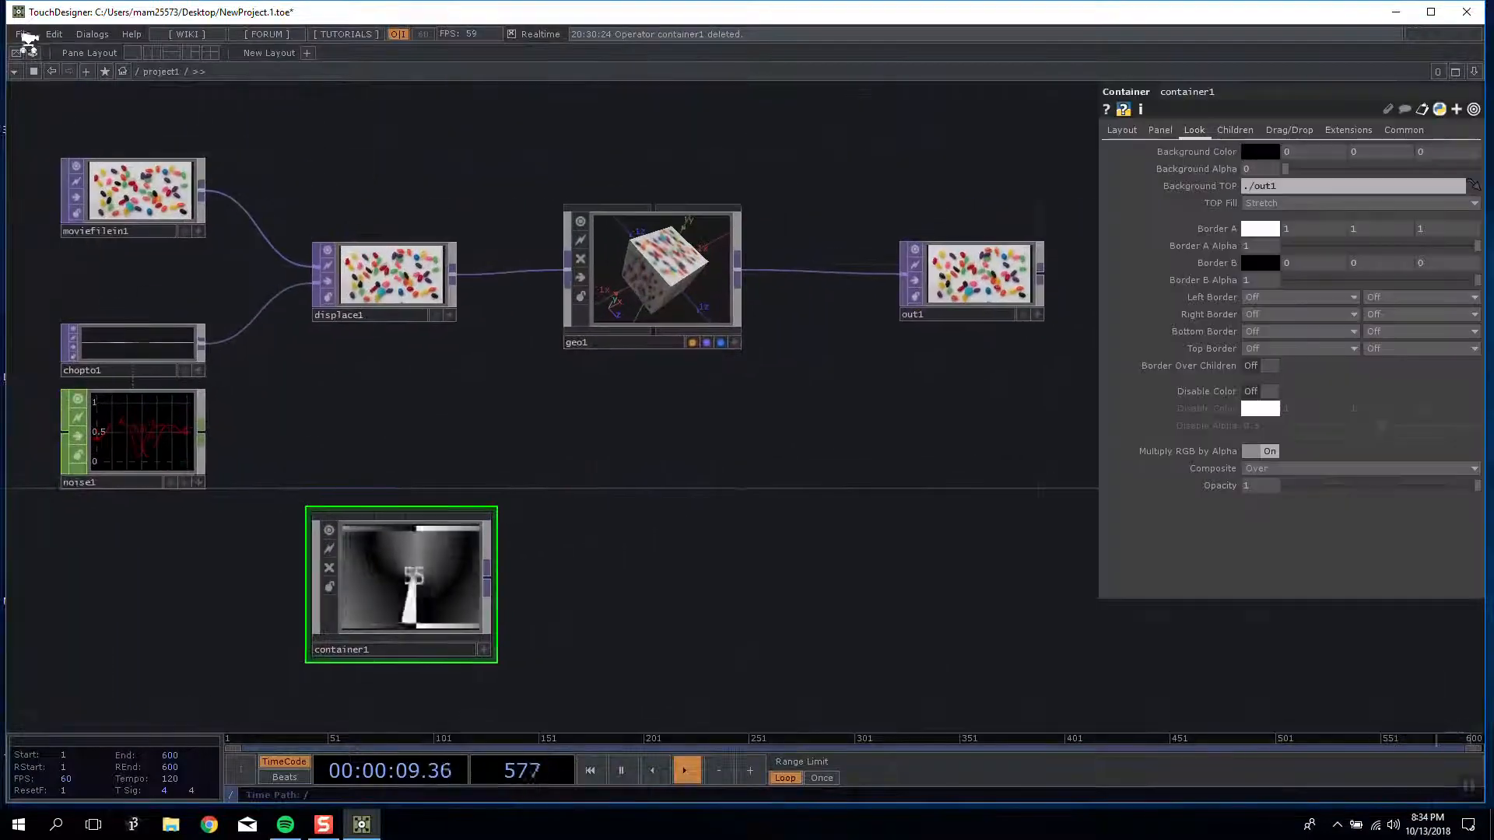
Step: Start a new project without saving NewProject.1.toe and close the Palette in the fresh project1 network
{"action": "left_click", "coordinate": [24, 36]}
{"action": "left_click", "coordinate": [47, 67]}
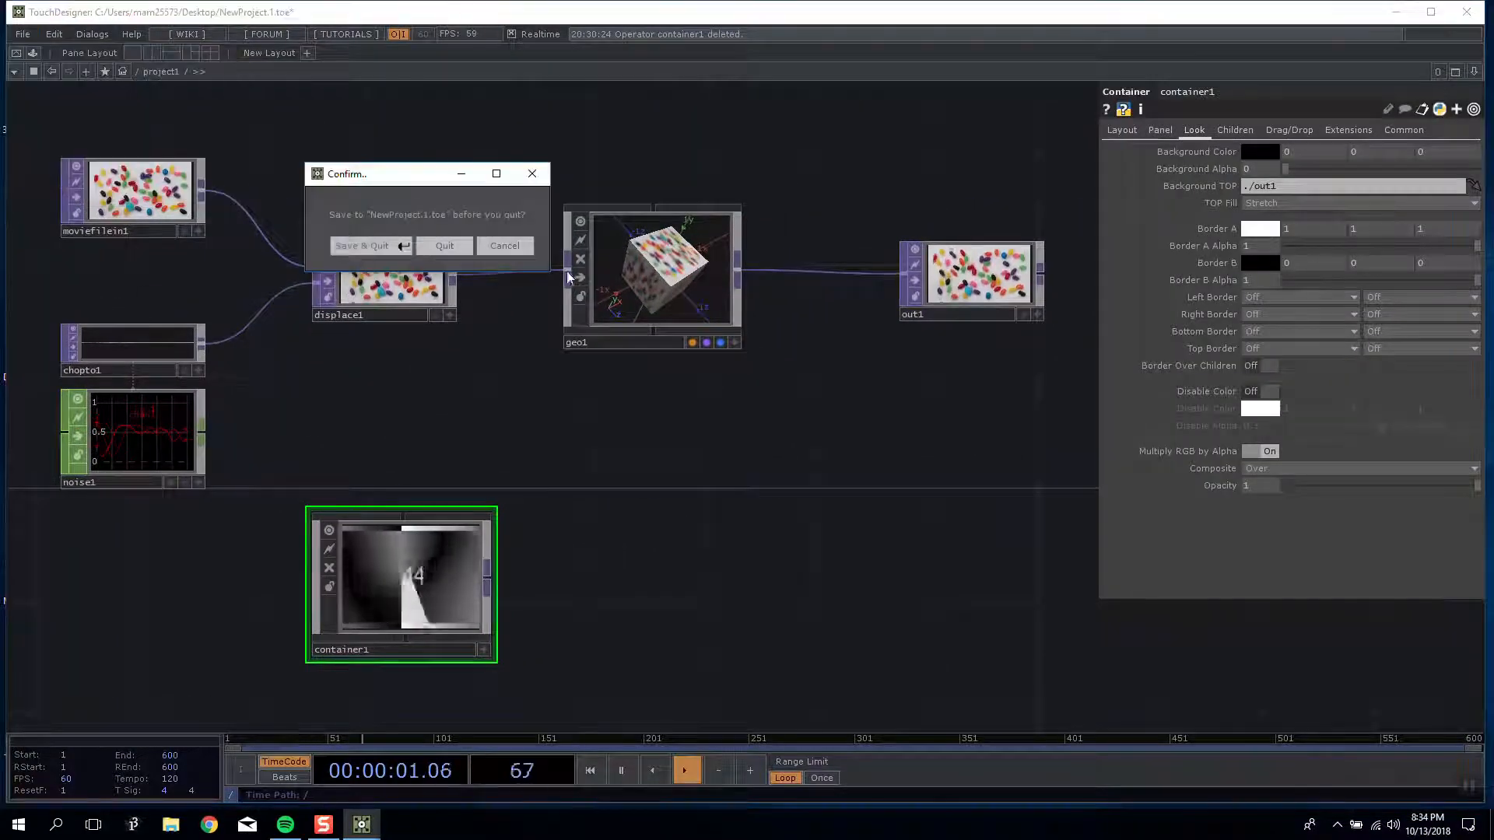
{"action": "left_click", "coordinate": [437, 242]}
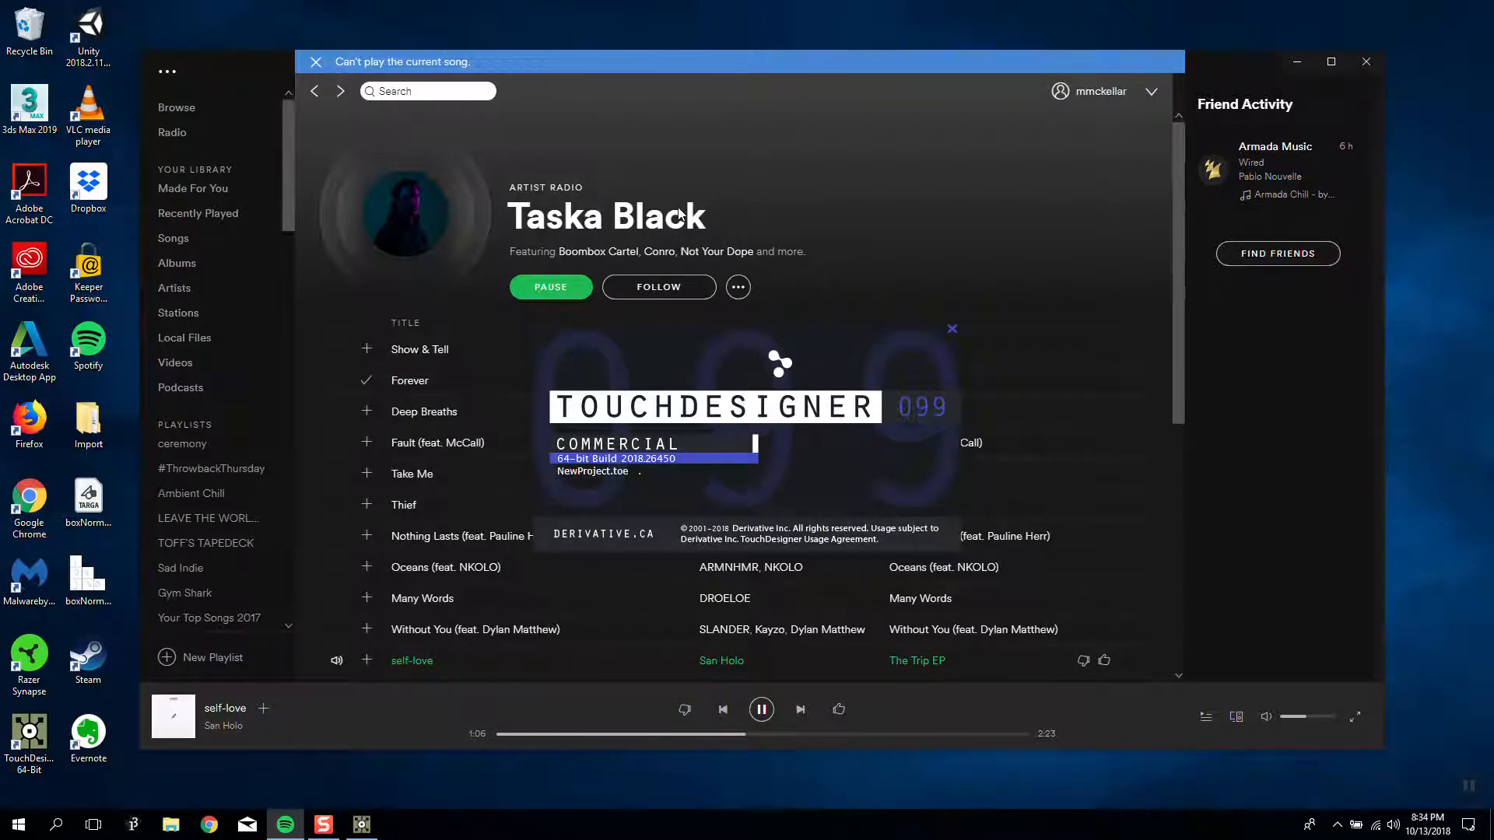
{"action": "left_click", "coordinate": [1400, 243]}
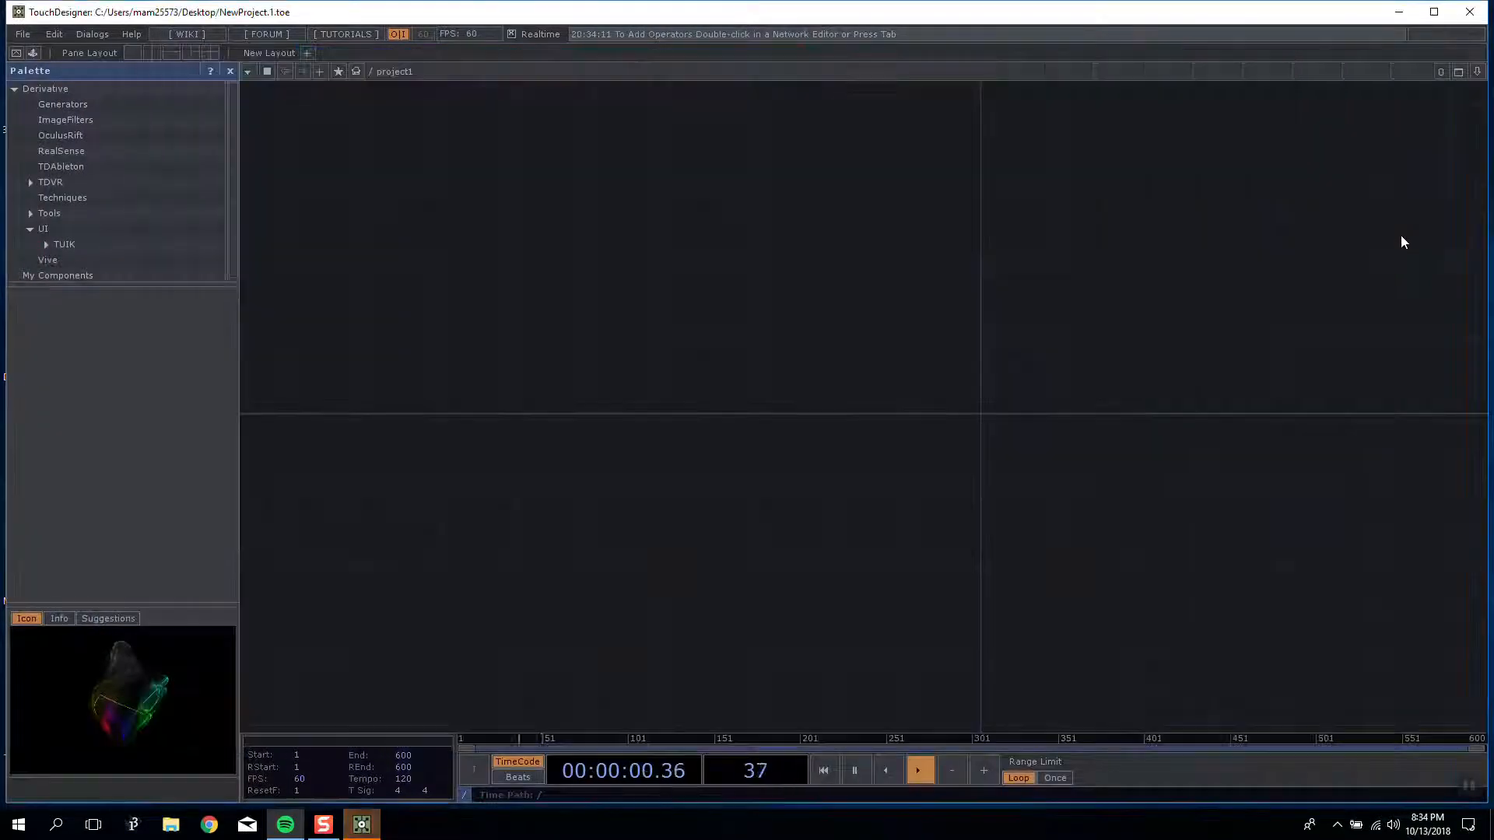
{"action": "left_click", "coordinate": [236, 74]}
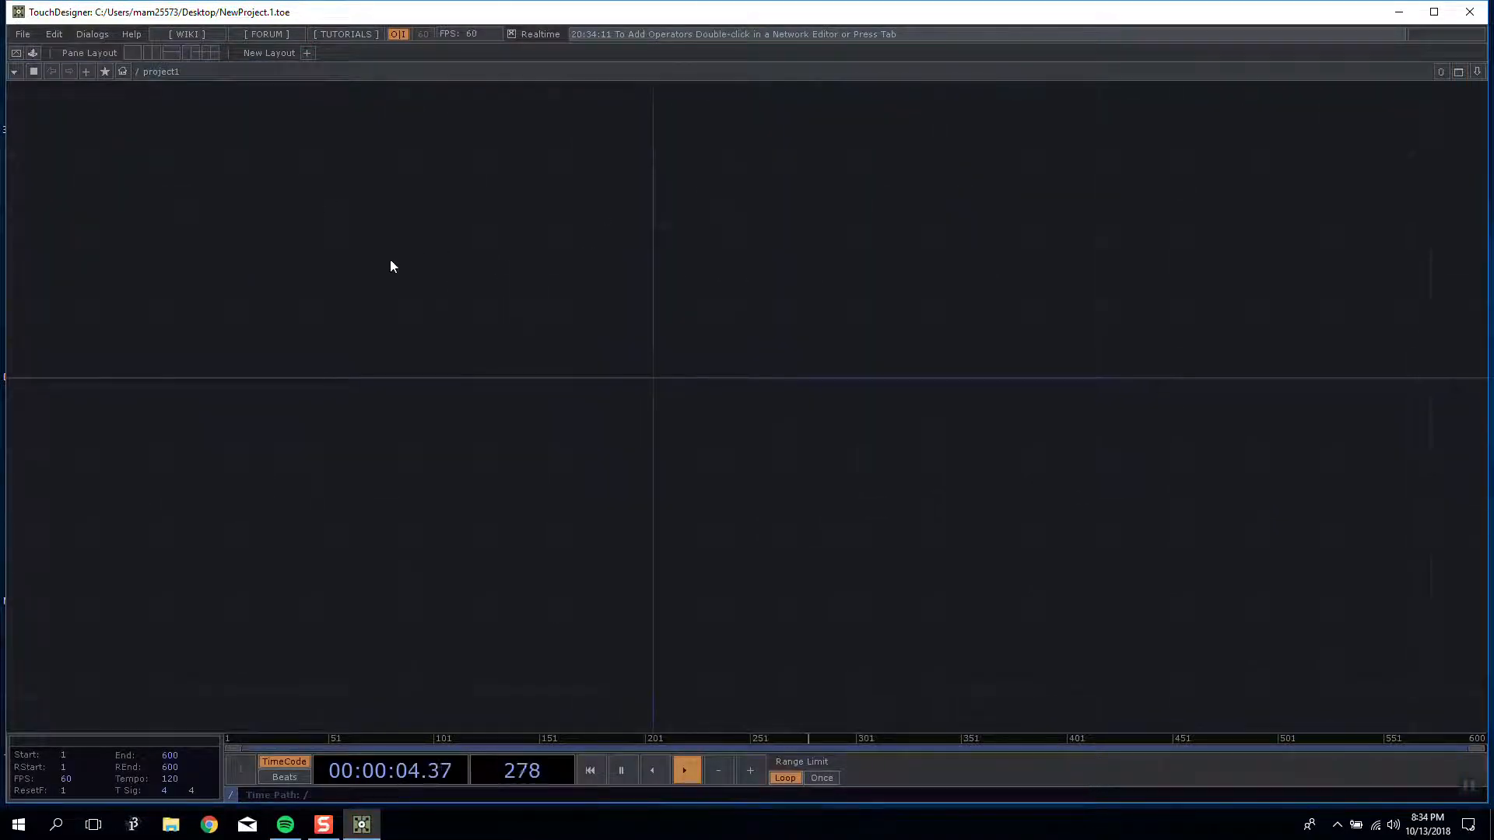
{"action": "key", "text": "Tab"}
{"action": "left_click_drag", "start_coordinate": [322, 68], "coordinate": [492, 86]}
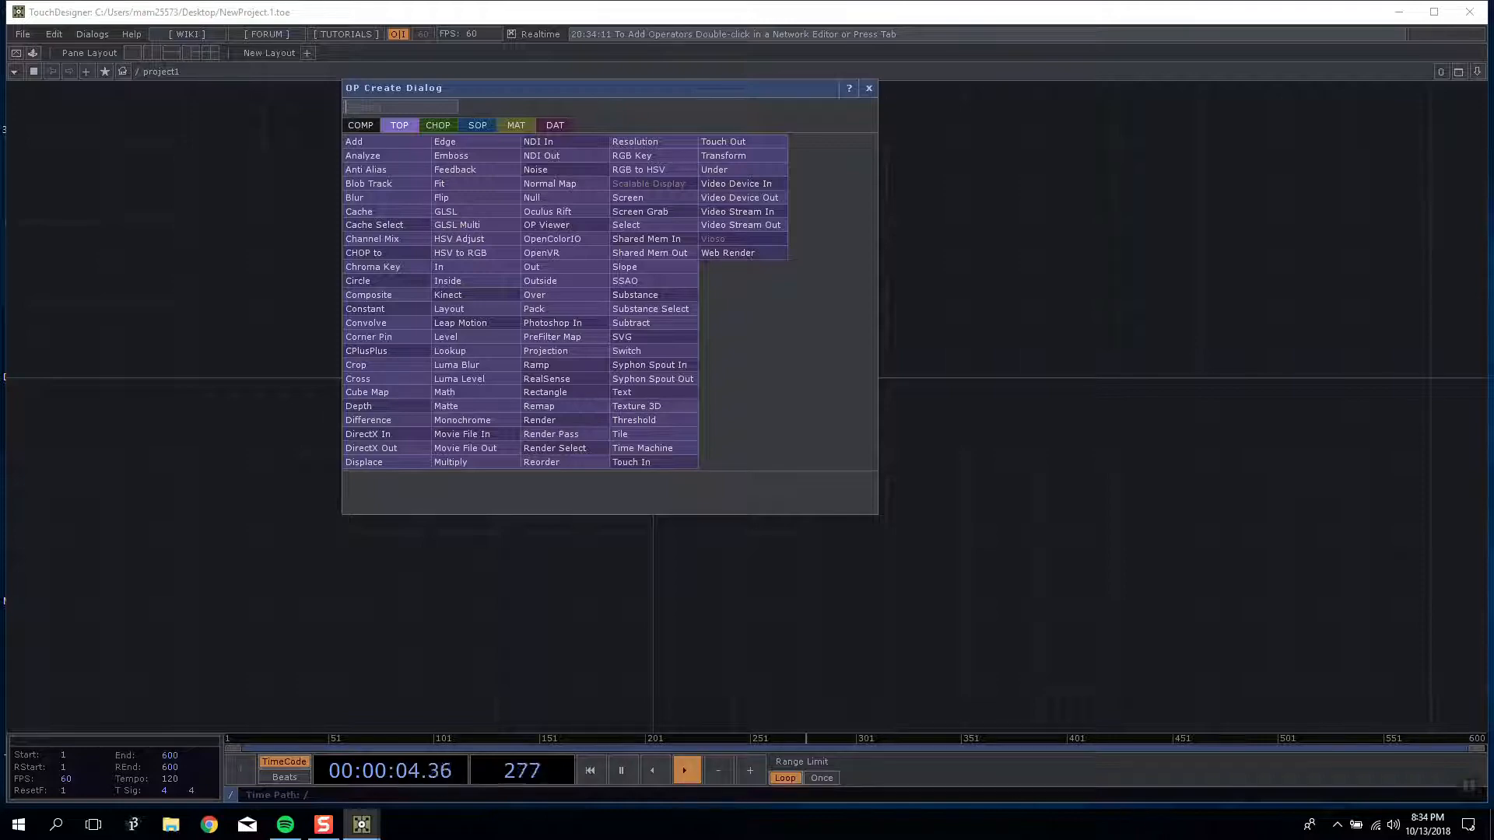
{"action": "left_click_drag", "start_coordinate": [492, 87], "coordinate": [844, 164]}
{"action": "left_click", "coordinate": [608, 153]}
{"action": "double_click", "coordinate": [634, 544]}
{"action": "left_click", "coordinate": [931, 294]}
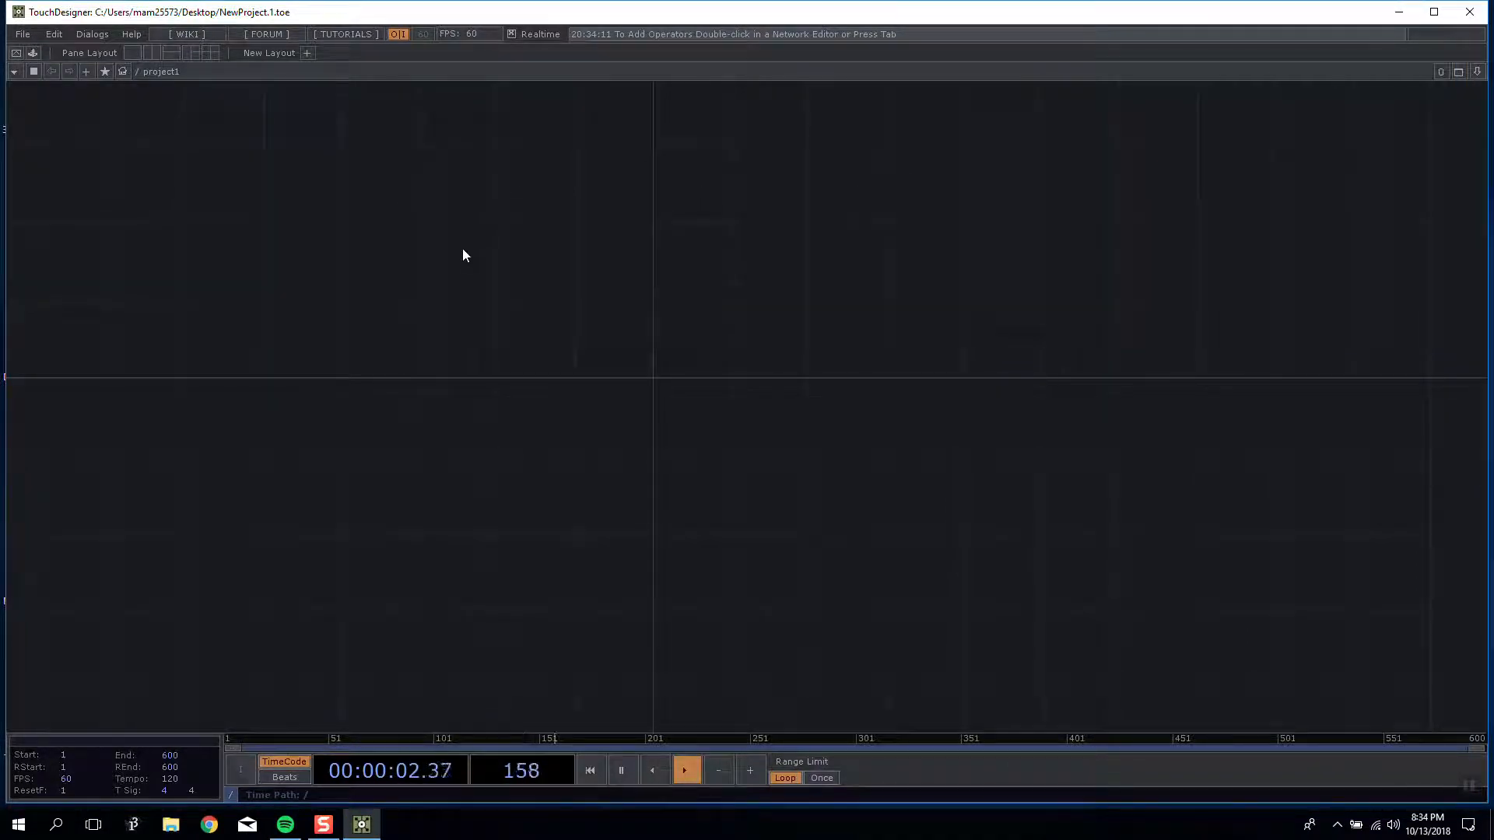
Step: Look at the COMP and TOP operator families and add a Circle TOP to the project1 network
{"action": "double_click", "coordinate": [508, 219]}
{"action": "left_click_drag", "start_coordinate": [432, 8], "coordinate": [537, 128]}
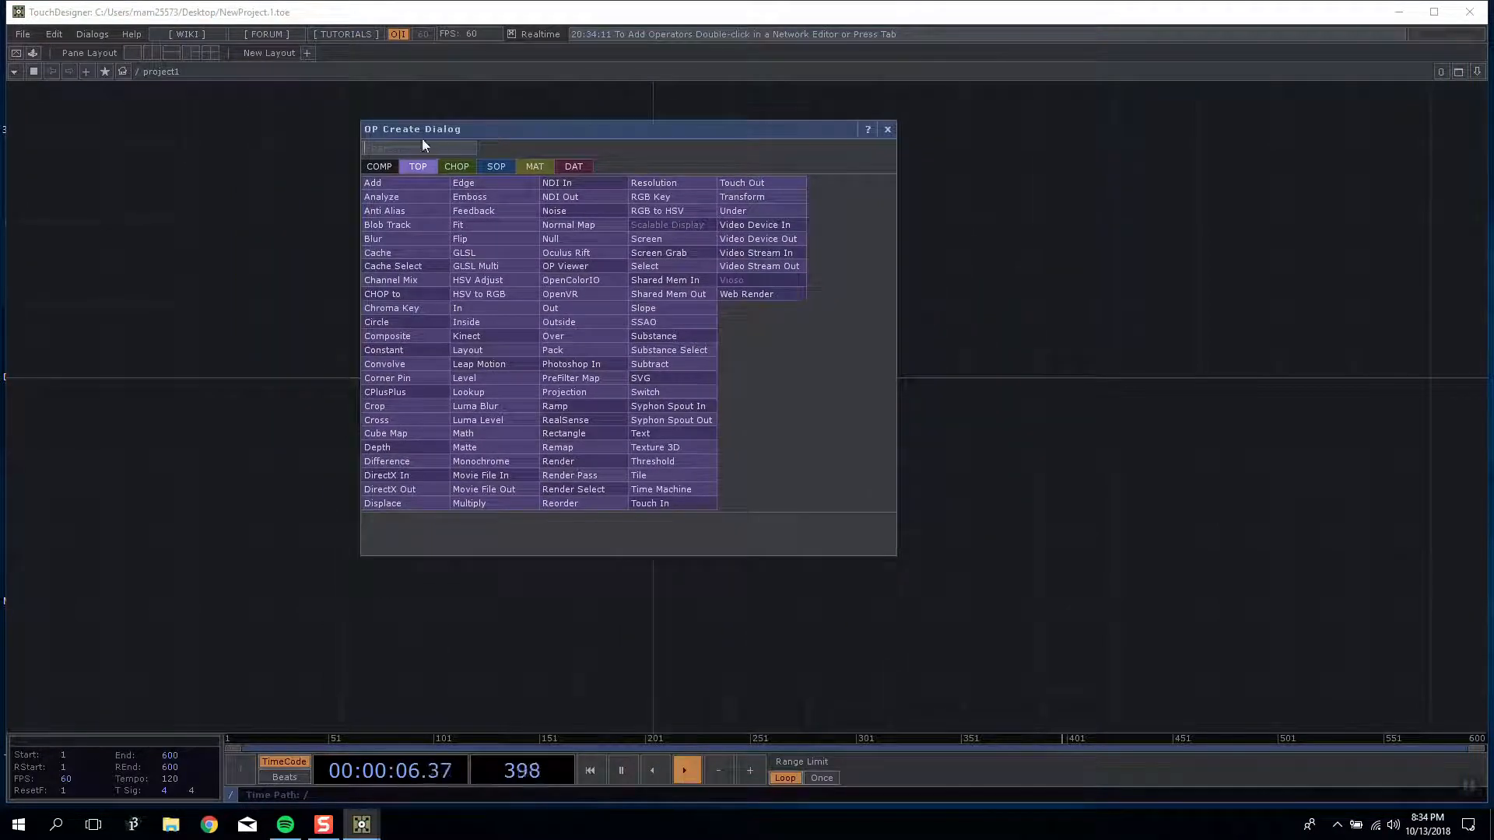
{"action": "left_click", "coordinate": [386, 166]}
{"action": "left_click", "coordinate": [420, 165]}
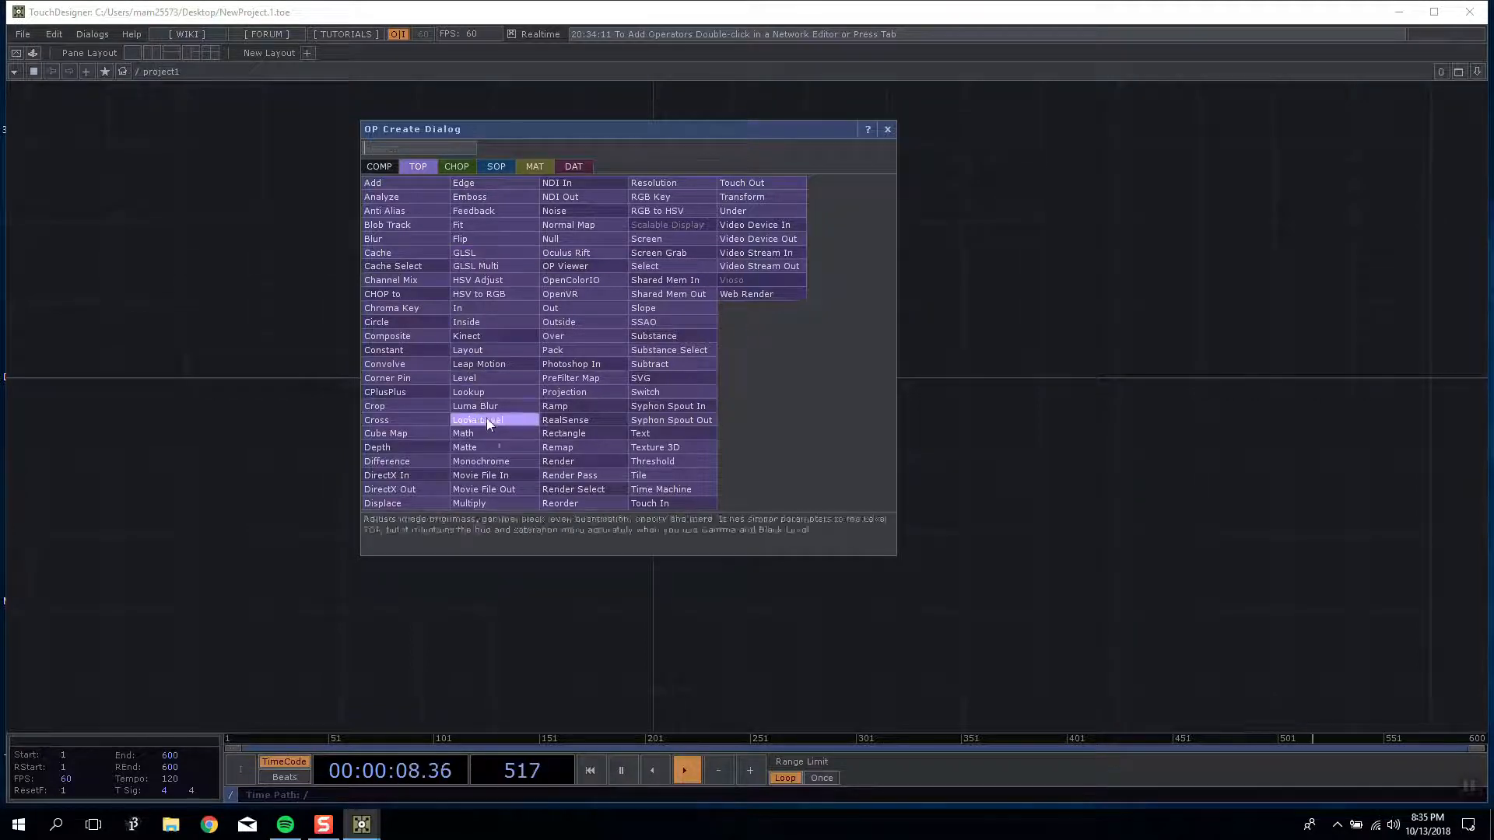
{"action": "left_click", "coordinate": [384, 322]}
{"action": "left_click", "coordinate": [327, 273]}
{"action": "scroll", "coordinate": [428, 373], "scroll_direction": "up", "scroll_amount": 3}
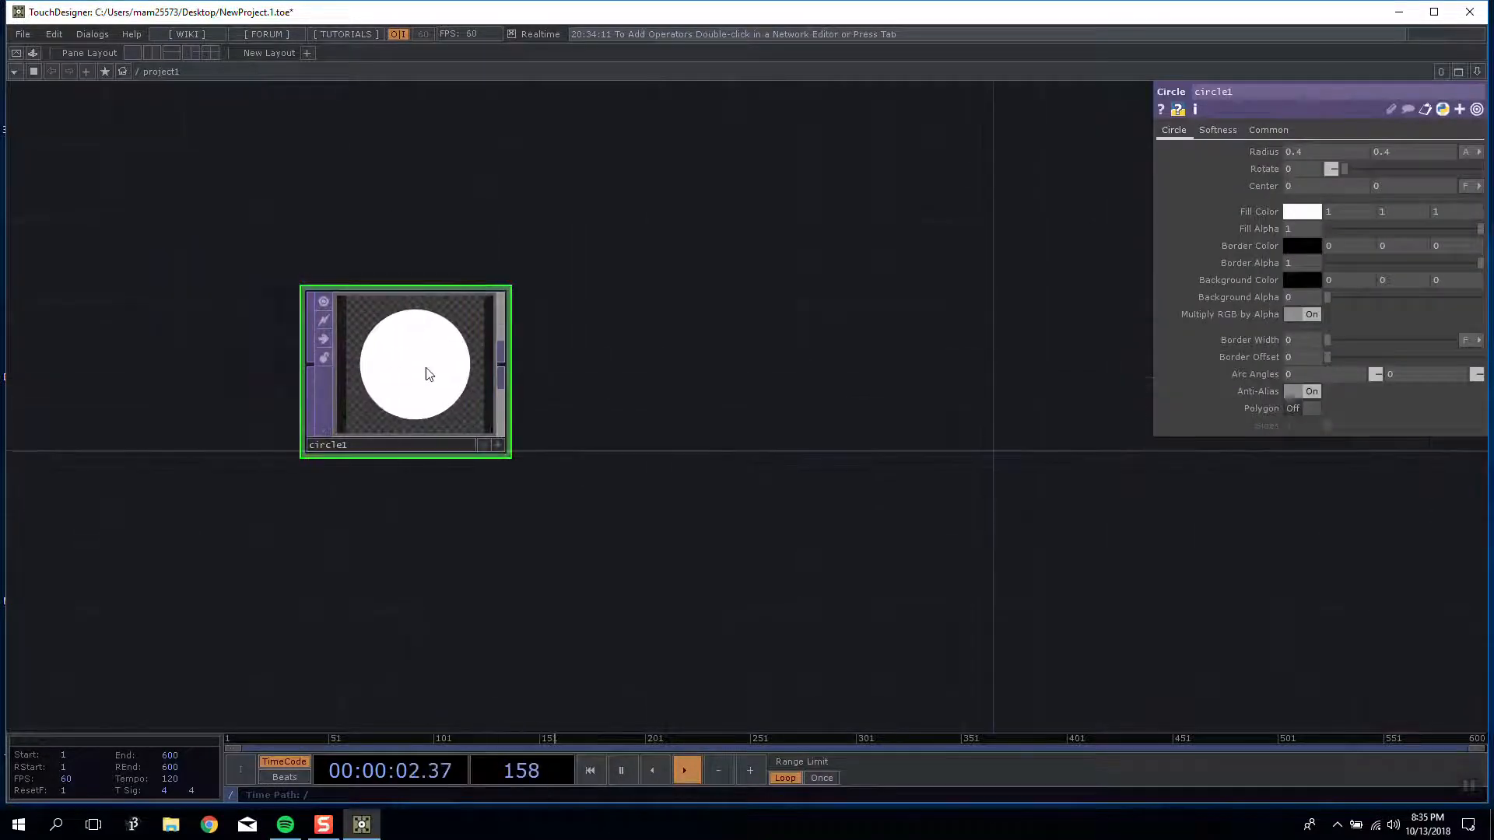
Step: Add a Movie File In TOP below circle1
{"action": "double_click", "coordinate": [328, 434]}
{"action": "left_click", "coordinate": [236, 502]}
{"action": "left_click", "coordinate": [261, 446]}
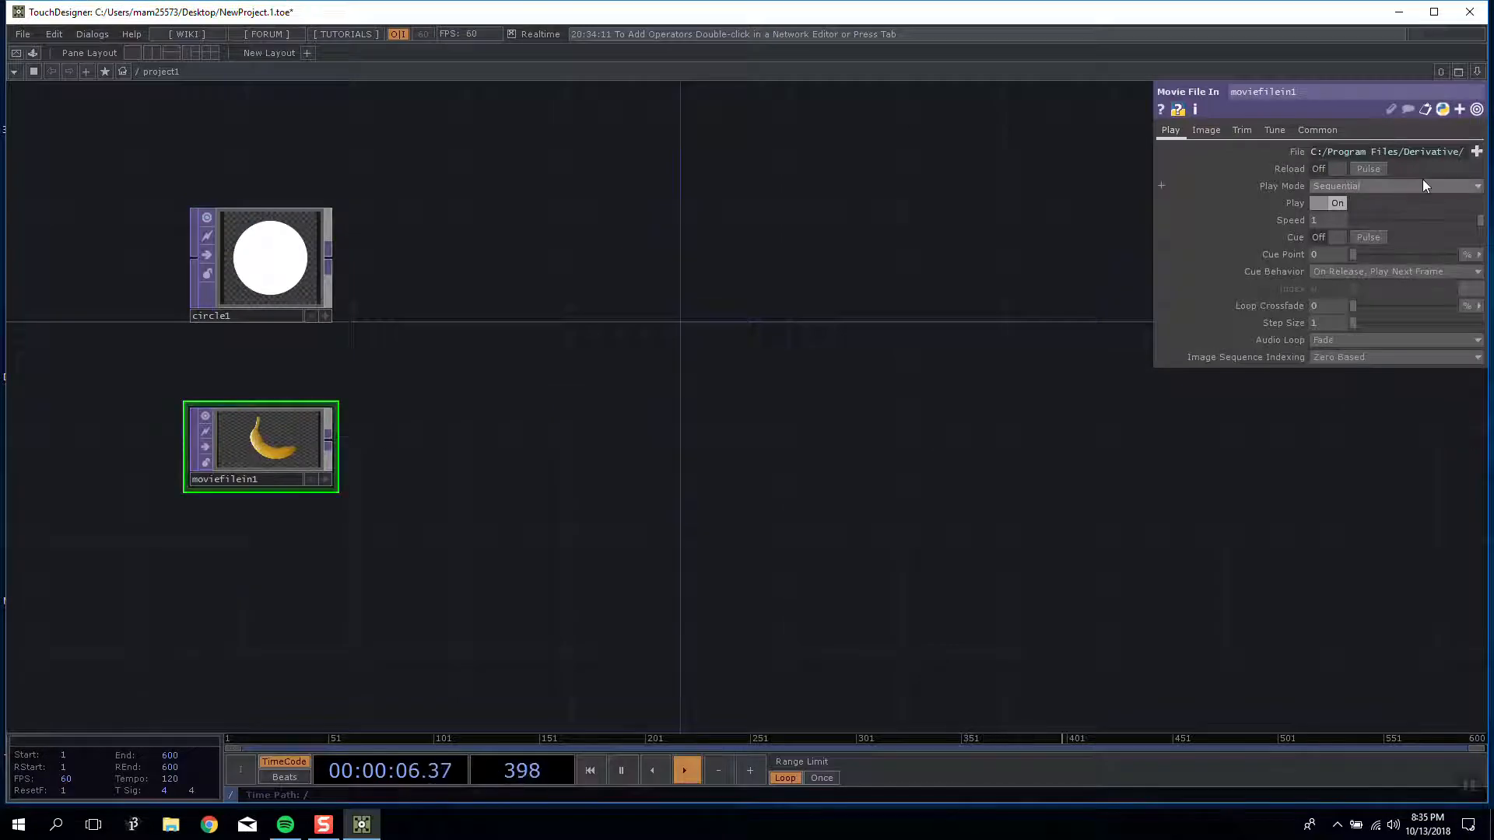
Step: Load the stormy cloud image from the TouchDesigner Samples/Map folder into moviefilein1
{"action": "left_click", "coordinate": [1476, 153]}
{"action": "left_click_drag", "start_coordinate": [400, 42], "coordinate": [845, 119]}
{"action": "left_click", "coordinate": [966, 333]}
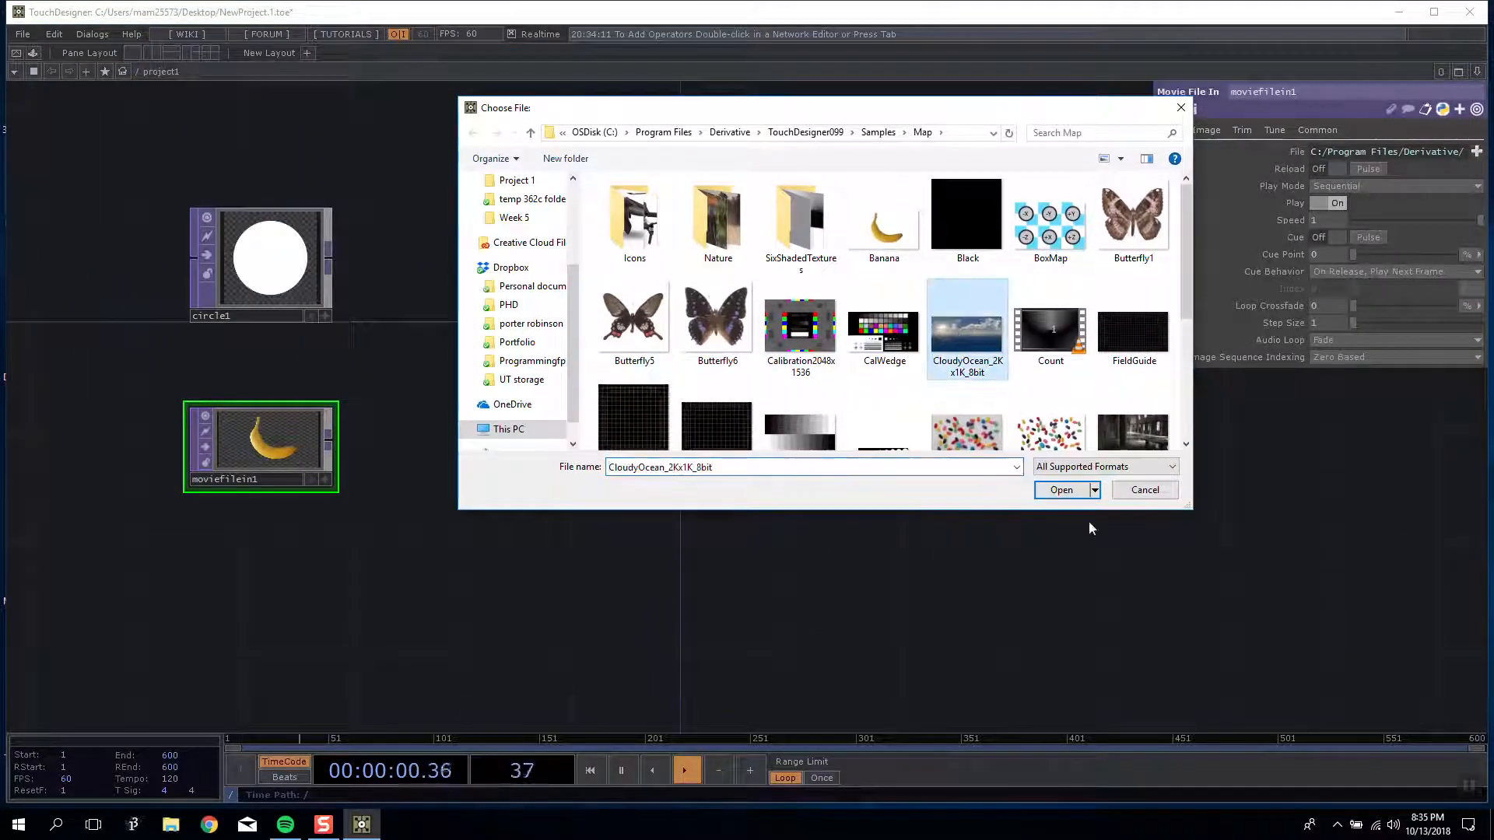
{"action": "scroll", "coordinate": [1034, 296], "scroll_direction": "down", "scroll_amount": 3}
{"action": "left_click", "coordinate": [717, 330]}
{"action": "left_click", "coordinate": [1063, 490]}
Step: Reposition moviefilein1 so that it lines up directly beneath circle1
{"action": "left_click_drag", "start_coordinate": [560, 353], "coordinate": [573, 429]}
{"action": "left_click_drag", "start_coordinate": [267, 340], "coordinate": [240, 341]}
{"action": "left_click_drag", "start_coordinate": [652, 303], "coordinate": [906, 240]}
{"action": "mouse_move", "coordinate": [516, 294]}
{"action": "left_mouse_down"}
{"action": "mouse_move", "coordinate": [593, 294]}
{"action": "mouse_move", "coordinate": [510, 294]}
{"action": "left_mouse_up"}
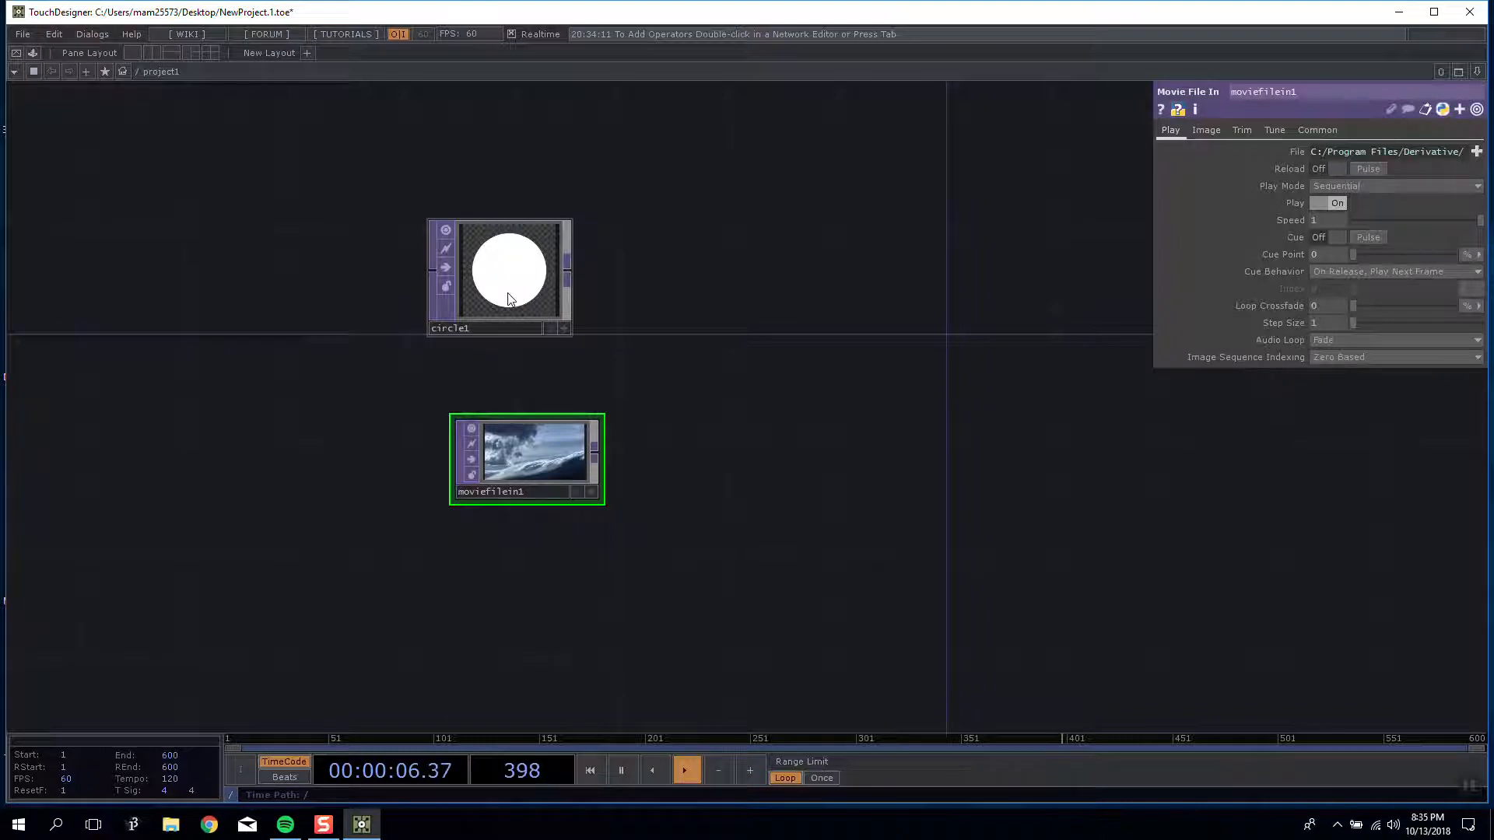
{"action": "scroll", "coordinate": [651, 318], "scroll_direction": "up", "scroll_amount": 5}
{"action": "scroll", "coordinate": [607, 334], "scroll_direction": "down", "scroll_amount": 3}
{"action": "scroll", "coordinate": [493, 366], "scroll_direction": "up", "scroll_amount": 4}
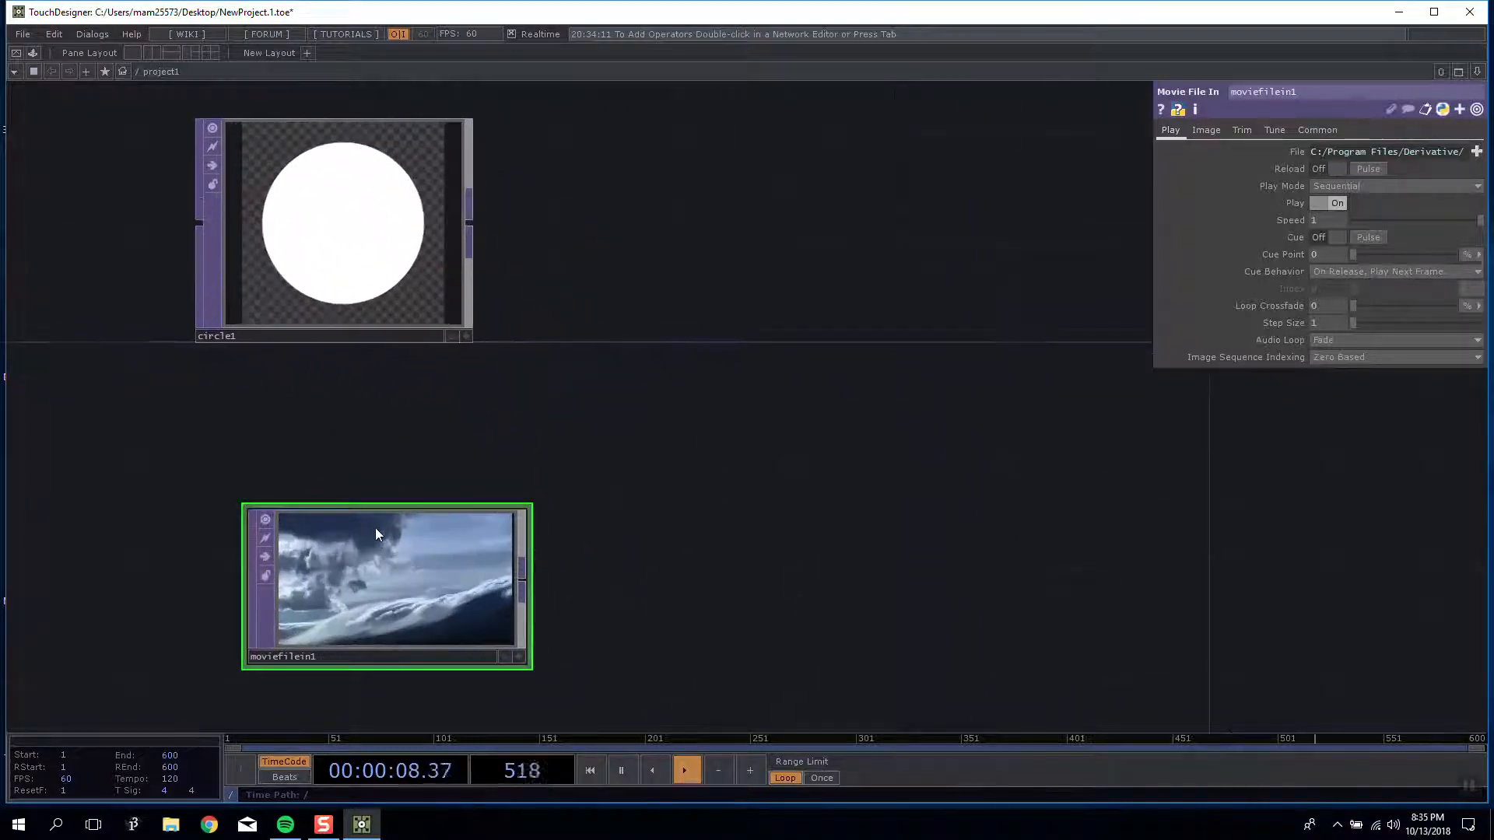
{"action": "scroll", "coordinate": [701, 312], "scroll_direction": "down", "scroll_amount": 4}
{"action": "left_click_drag", "start_coordinate": [767, 337], "coordinate": [674, 324]}
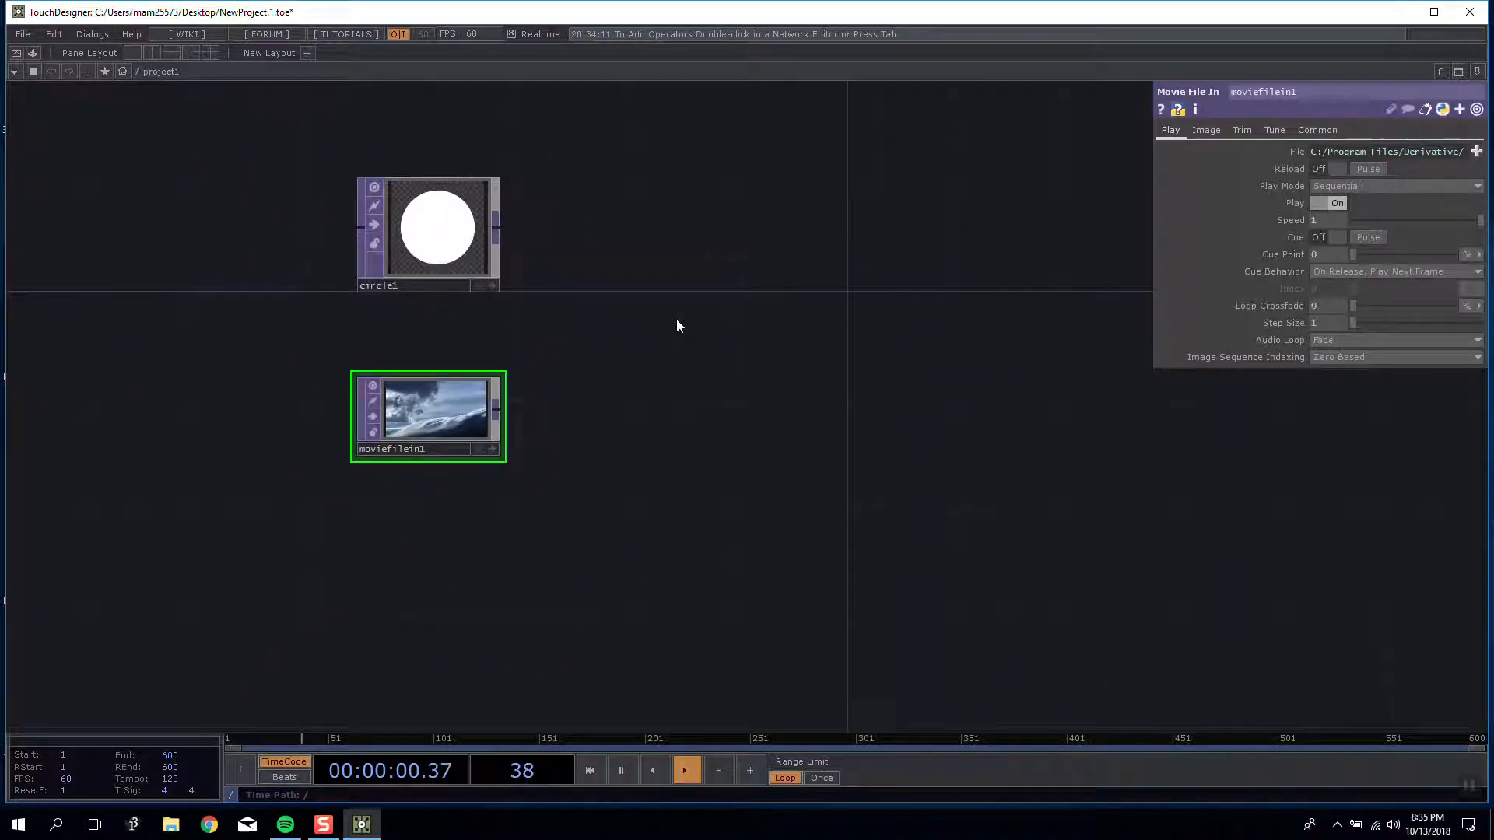
{"action": "scroll", "coordinate": [675, 320], "scroll_direction": "up", "scroll_amount": 4}
{"action": "scroll", "coordinate": [646, 306], "scroll_direction": "down", "scroll_amount": 3}
{"action": "left_click_drag", "start_coordinate": [554, 285], "coordinate": [625, 331]}
Step: Select circle1 and toggle its parameter window off and on twice
{"action": "left_click", "coordinate": [467, 229]}
{"action": "left_click_drag", "start_coordinate": [650, 184], "coordinate": [705, 233]}
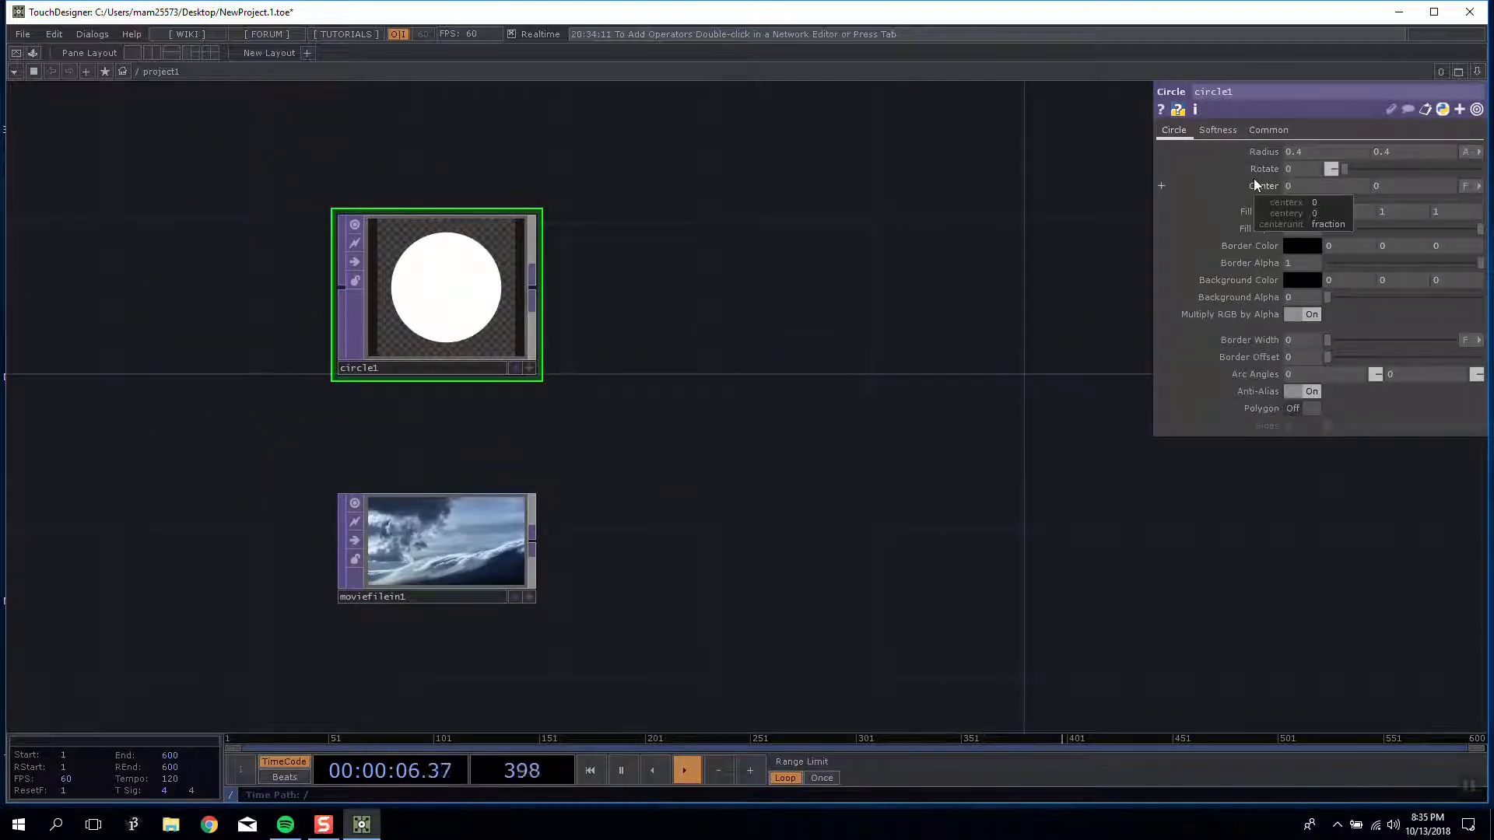
{"action": "key", "text": "p"}
{"action": "key", "text": "p"}
{"action": "key", "text": "p"}
{"action": "key", "text": "p"}
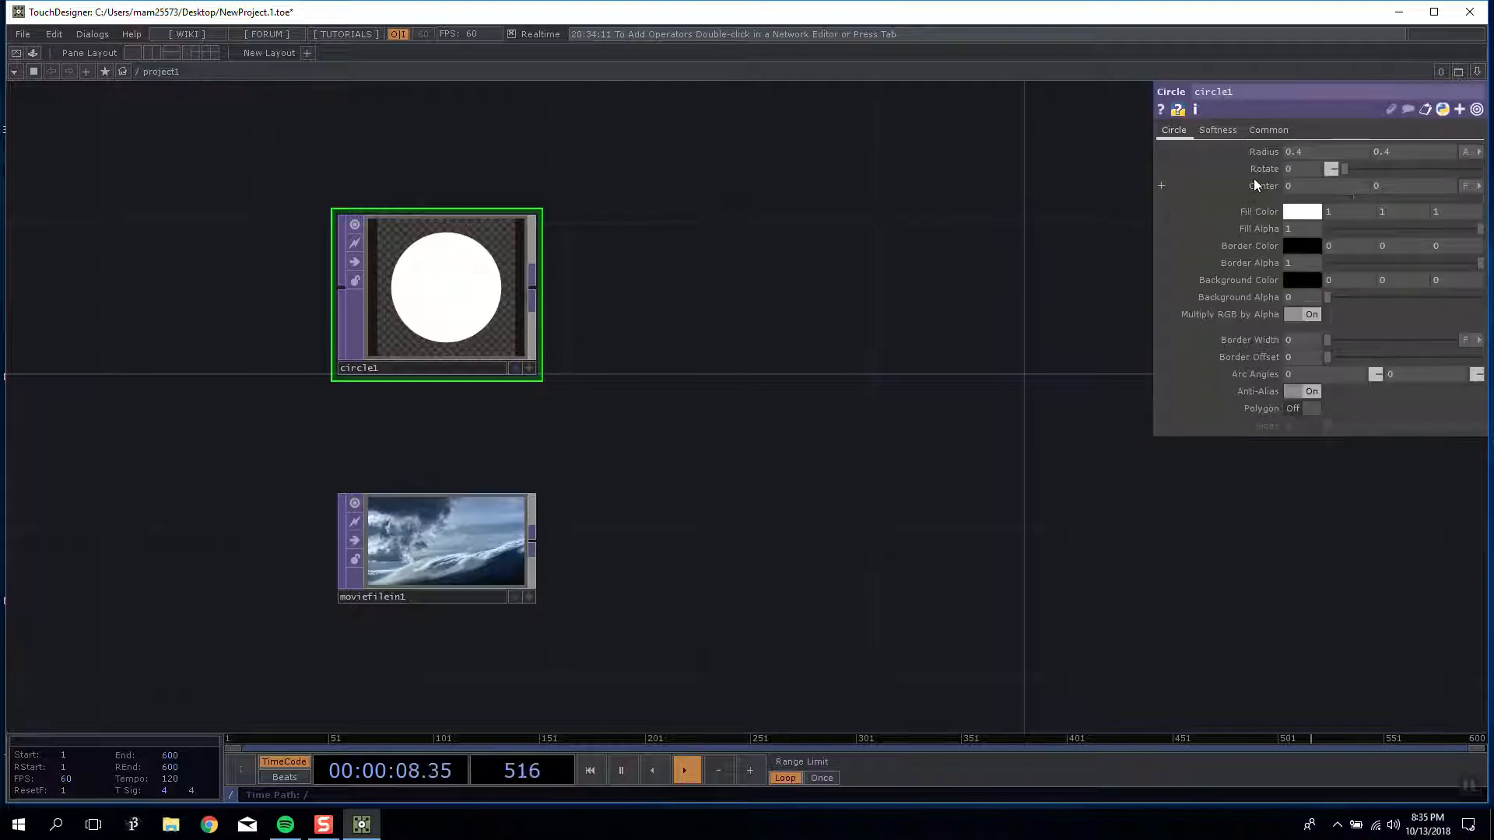
Step: Try out the value adjustments of circle1's Radius, Rotate and Center parameters
{"action": "left_click_drag", "start_coordinate": [834, 203], "coordinate": [904, 241]}
{"action": "scroll", "coordinate": [537, 319], "scroll_direction": "up", "scroll_amount": 5}
{"action": "scroll", "coordinate": [537, 319], "scroll_direction": "down", "scroll_amount": 3}
{"action": "left_click_drag", "start_coordinate": [818, 324], "coordinate": [751, 354]}
{"action": "scroll", "coordinate": [509, 385], "scroll_direction": "up", "scroll_amount": 5}
{"action": "scroll", "coordinate": [510, 385], "scroll_direction": "down", "scroll_amount": 5}
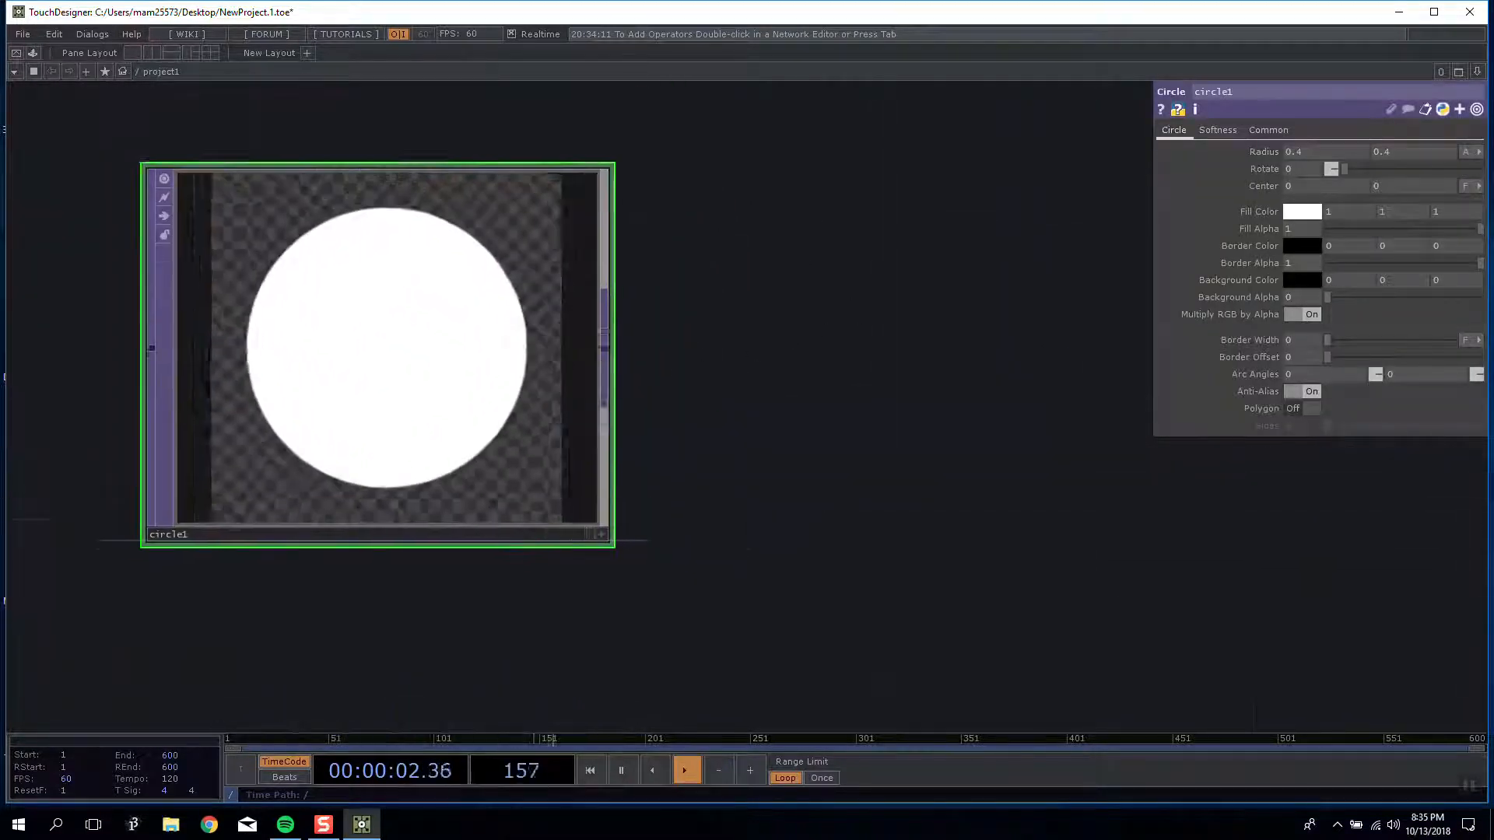
{"action": "mouse_move", "coordinate": [1304, 153]}
{"action": "left_mouse_down"}
{"action": "mouse_move", "coordinate": [1329, 147]}
{"action": "mouse_move", "coordinate": [1292, 147]}
{"action": "mouse_move", "coordinate": [1308, 148]}
{"action": "left_mouse_up"}
{"action": "left_click_drag", "start_coordinate": [1446, 169], "coordinate": [1194, 166]}
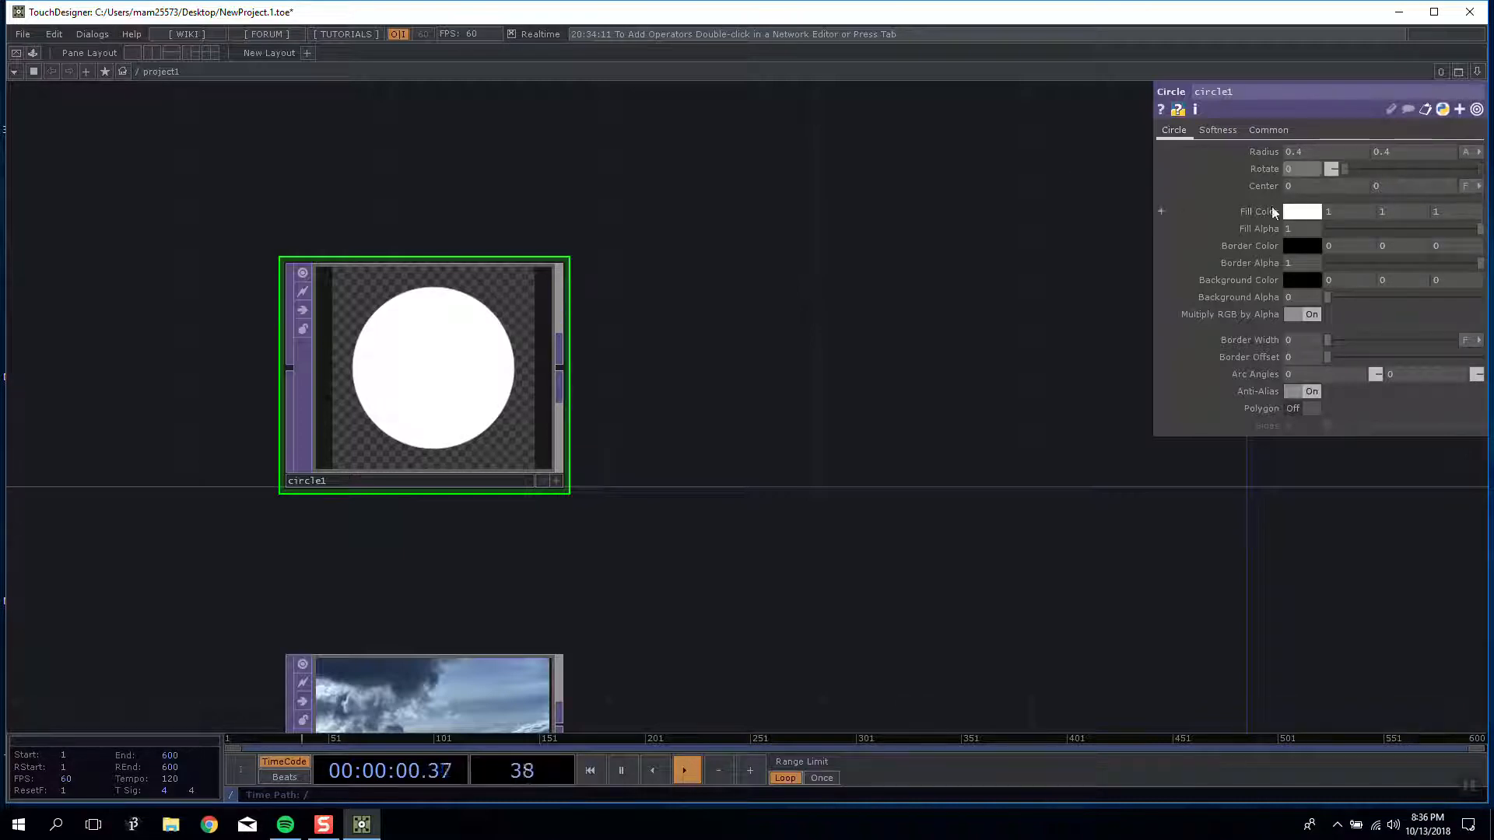
{"action": "middle_click_drag", "start_coordinate": [1312, 185], "coordinate": [1273, 170]}
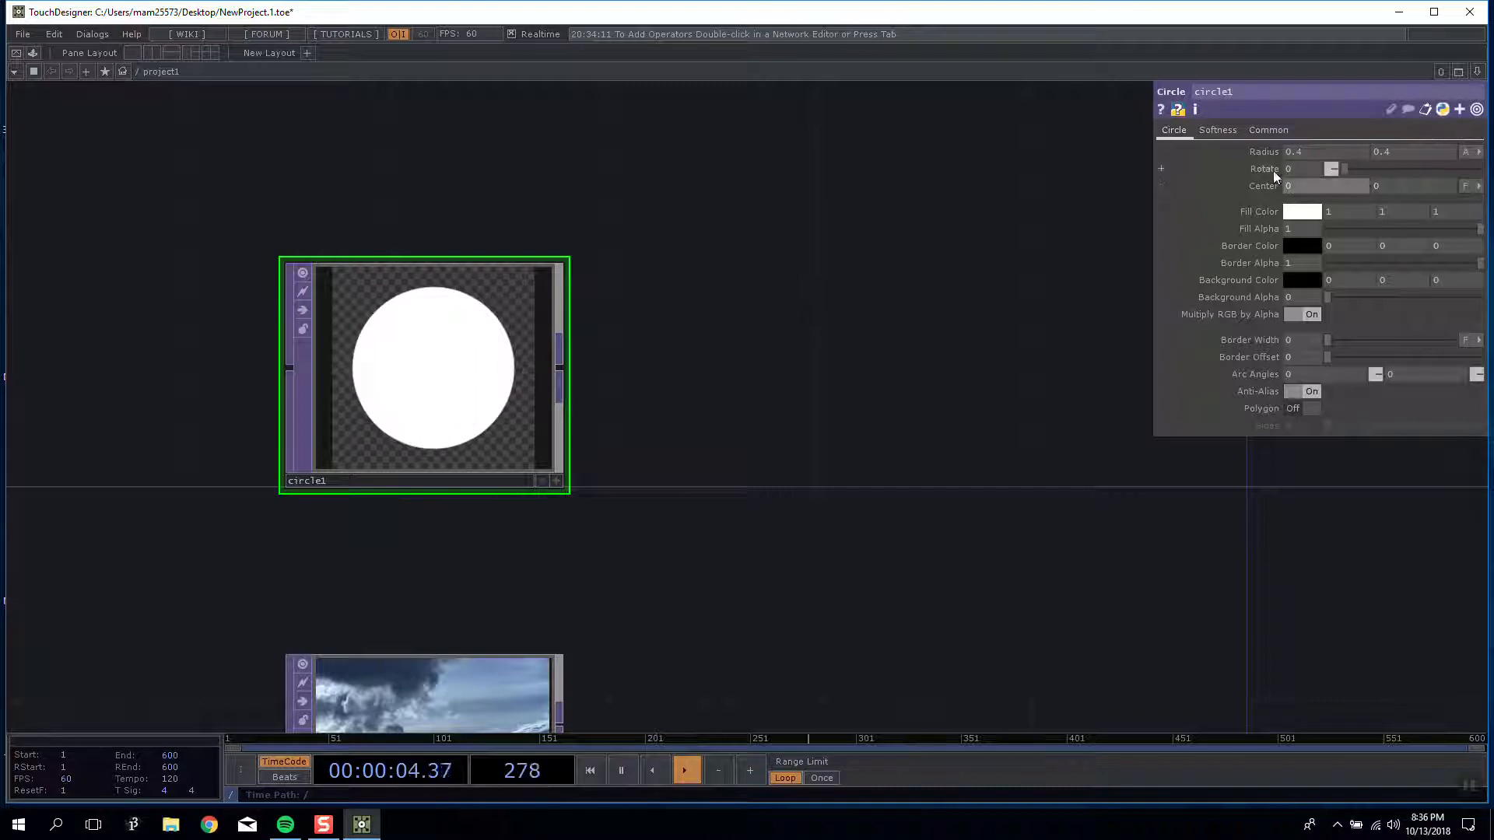
Step: Set circle1's Softness to 0.2 and Softness Offset to 0.431, try the Linear and Hybrid Cubic softness types, and choose Half Cosine
{"action": "left_click", "coordinate": [1217, 130]}
{"action": "left_click_drag", "start_coordinate": [1327, 152], "coordinate": [1407, 173]}
{"action": "left_click", "coordinate": [1334, 186]}
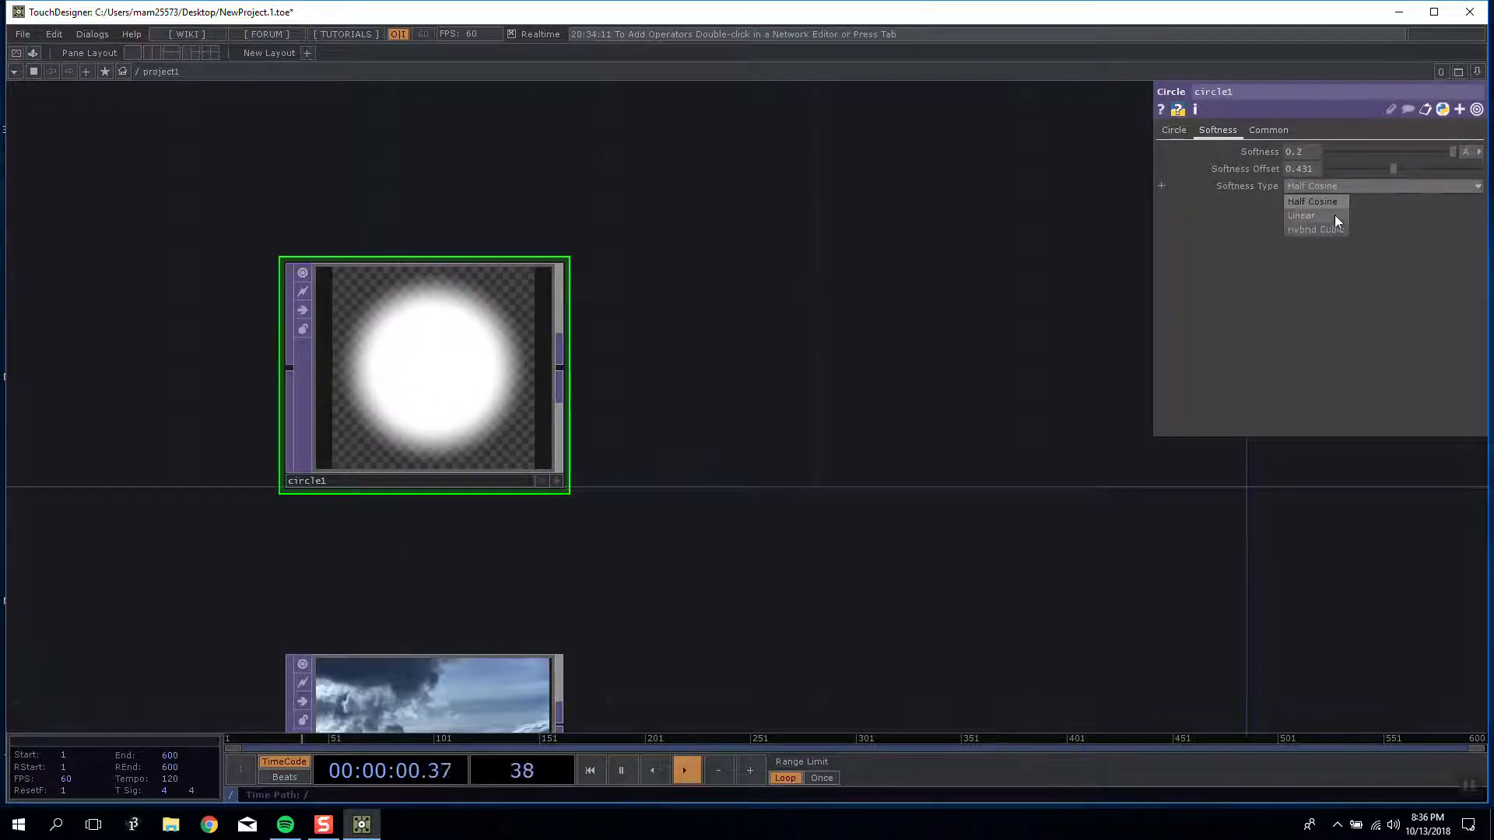
{"action": "left_click", "coordinate": [1334, 215]}
{"action": "left_click", "coordinate": [1325, 187]}
{"action": "left_click", "coordinate": [1317, 229]}
{"action": "left_click", "coordinate": [1305, 185]}
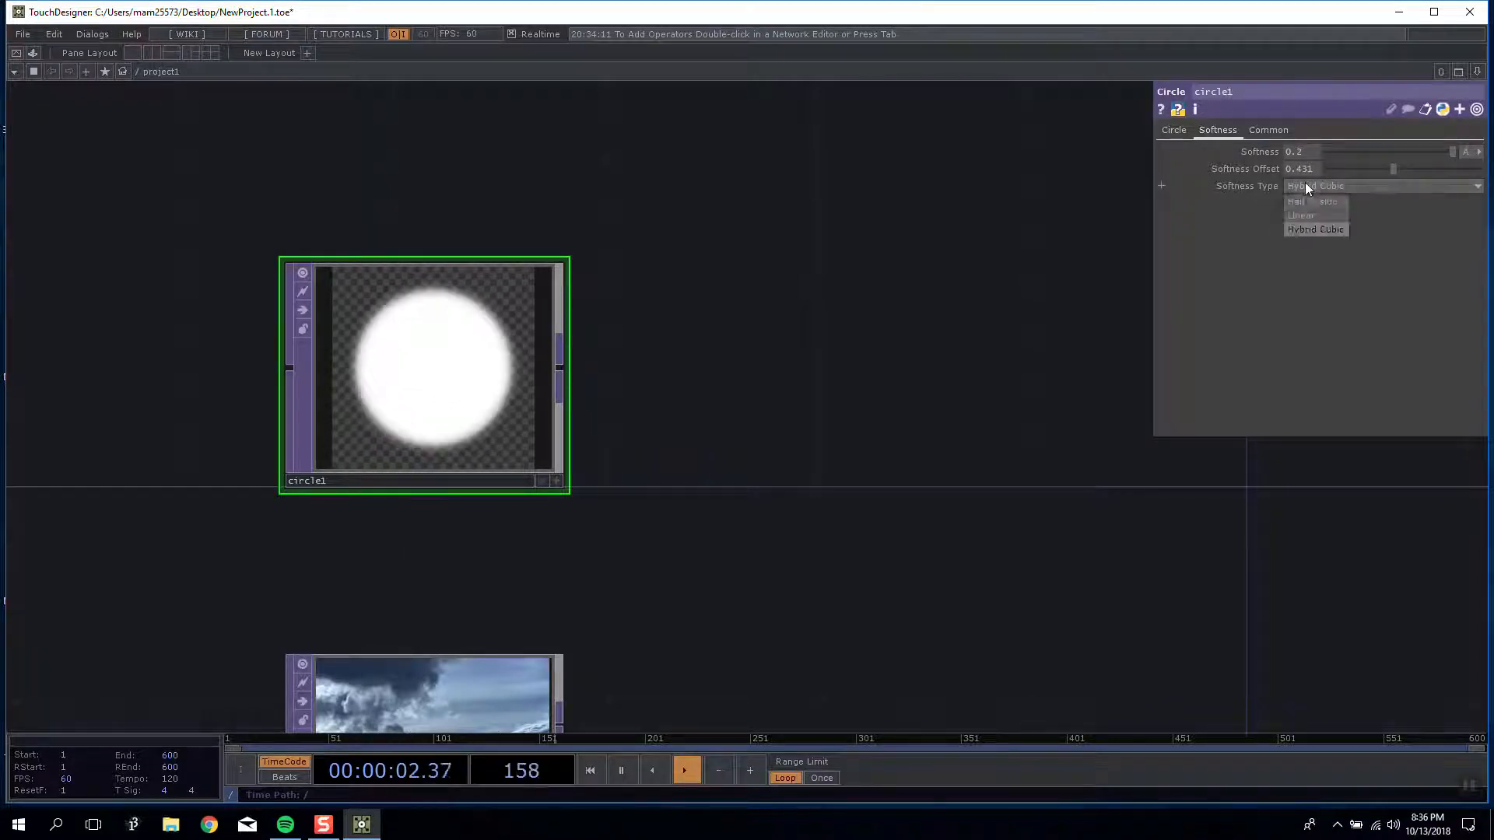
{"action": "left_click", "coordinate": [1301, 199]}
Step: Compare the Common parameters of circle1 and moviefilein1
{"action": "left_click", "coordinate": [1268, 131]}
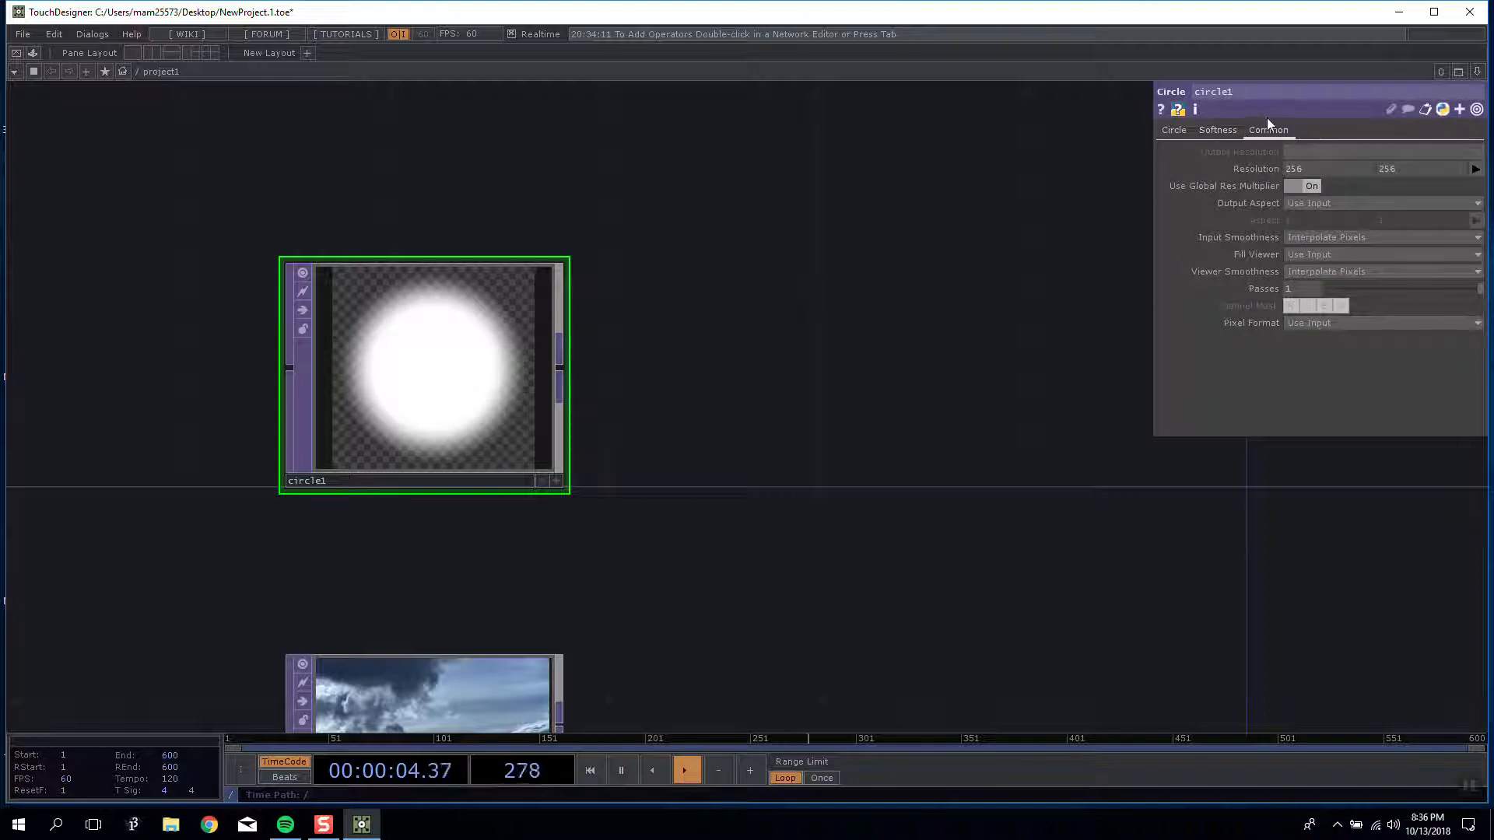
{"action": "left_click", "coordinate": [432, 693]}
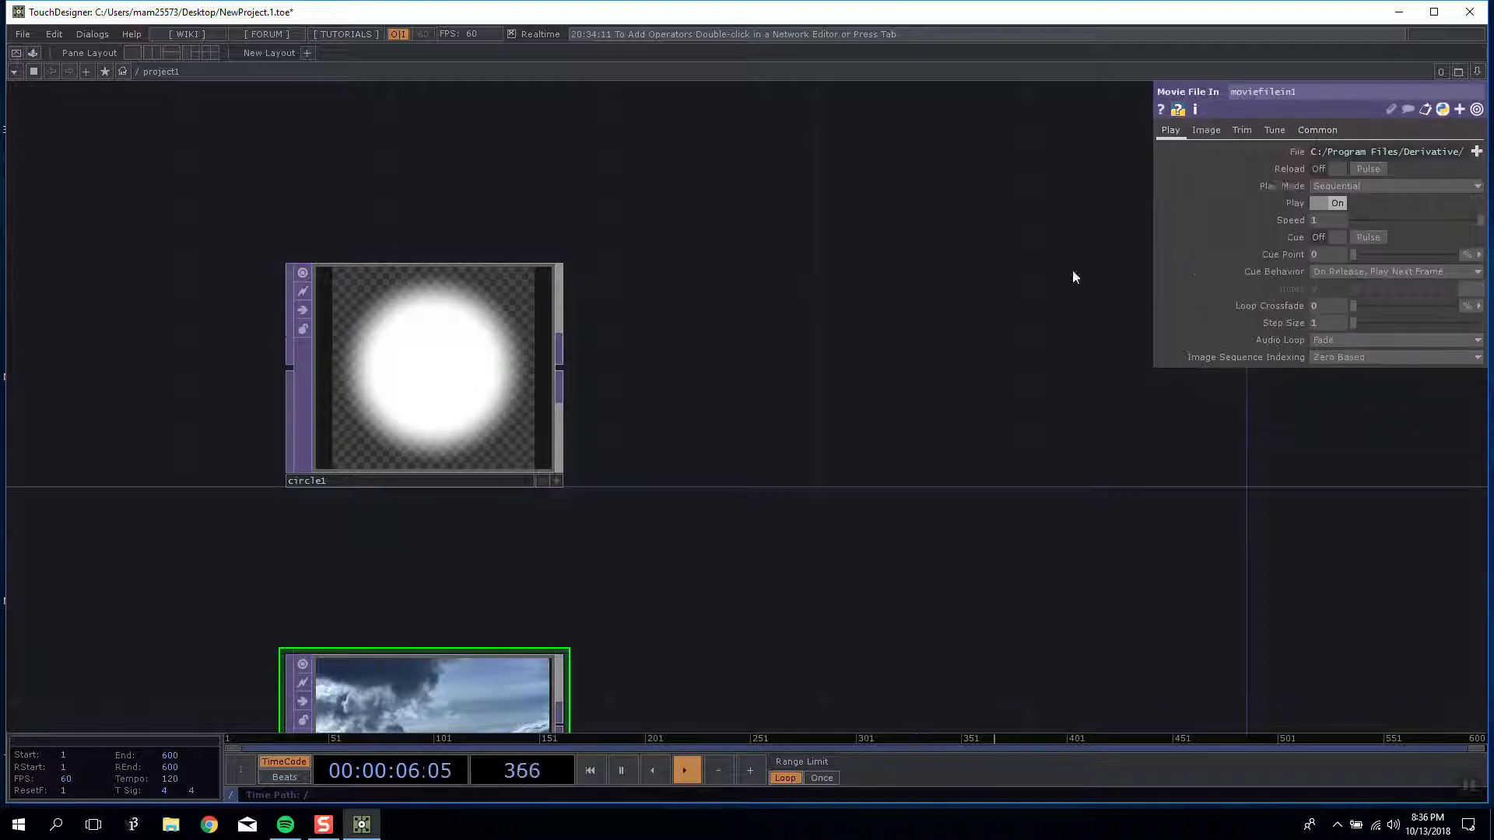
{"action": "left_click", "coordinate": [1308, 133]}
Step: Add an OpenColorIO TOP beside circle1, view its Common parameters, and delete it
{"action": "double_click", "coordinate": [844, 409]}
{"action": "left_click", "coordinate": [730, 298]}
{"action": "left_click", "coordinate": [780, 304]}
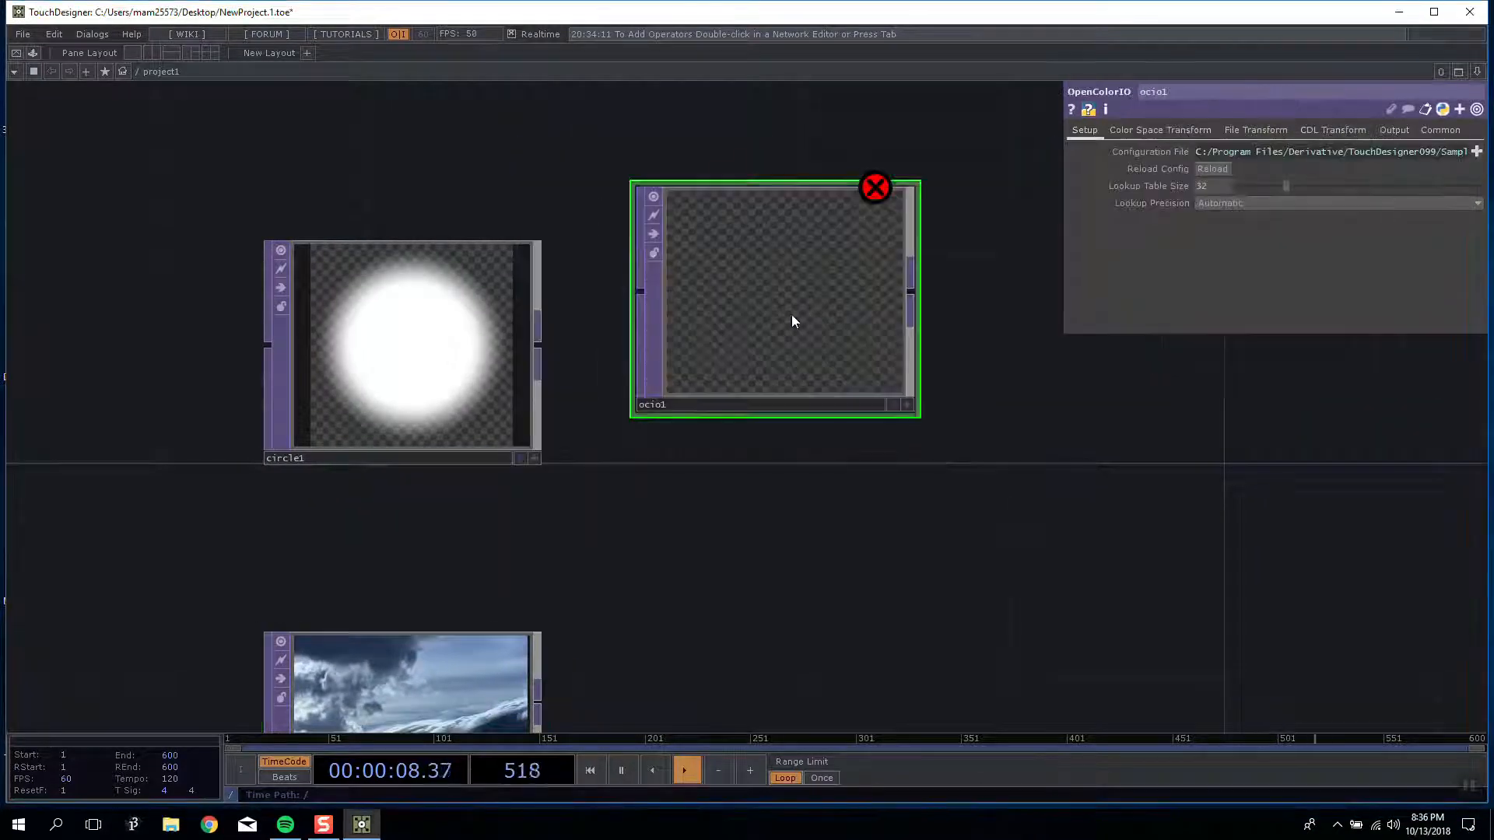
{"action": "left_click", "coordinate": [1440, 130]}
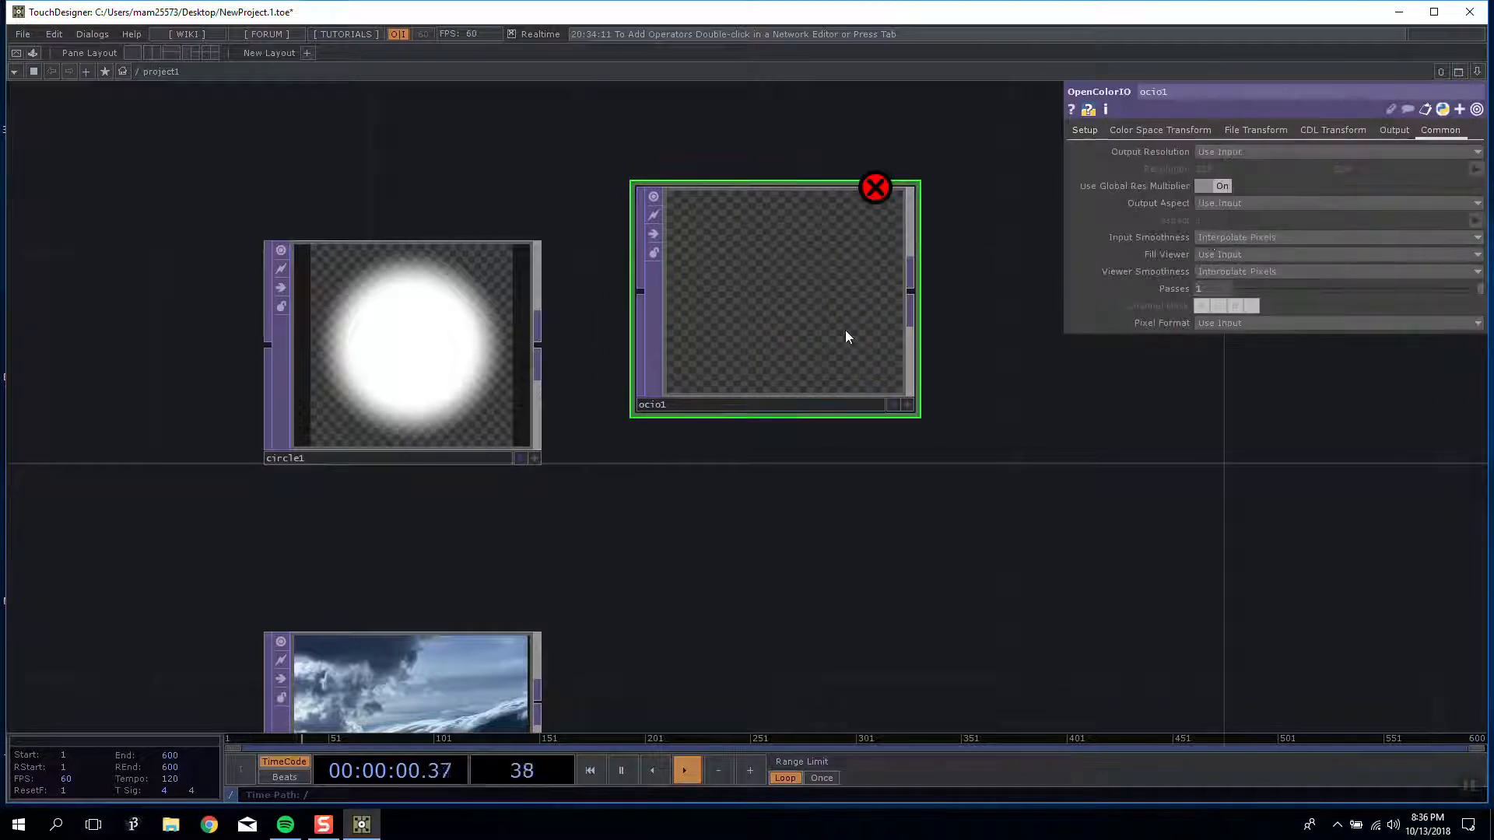
{"action": "key", "text": "Delete"}
Step: Set circle1's output resolution to 1920 by 1080
{"action": "left_click", "coordinate": [394, 357]}
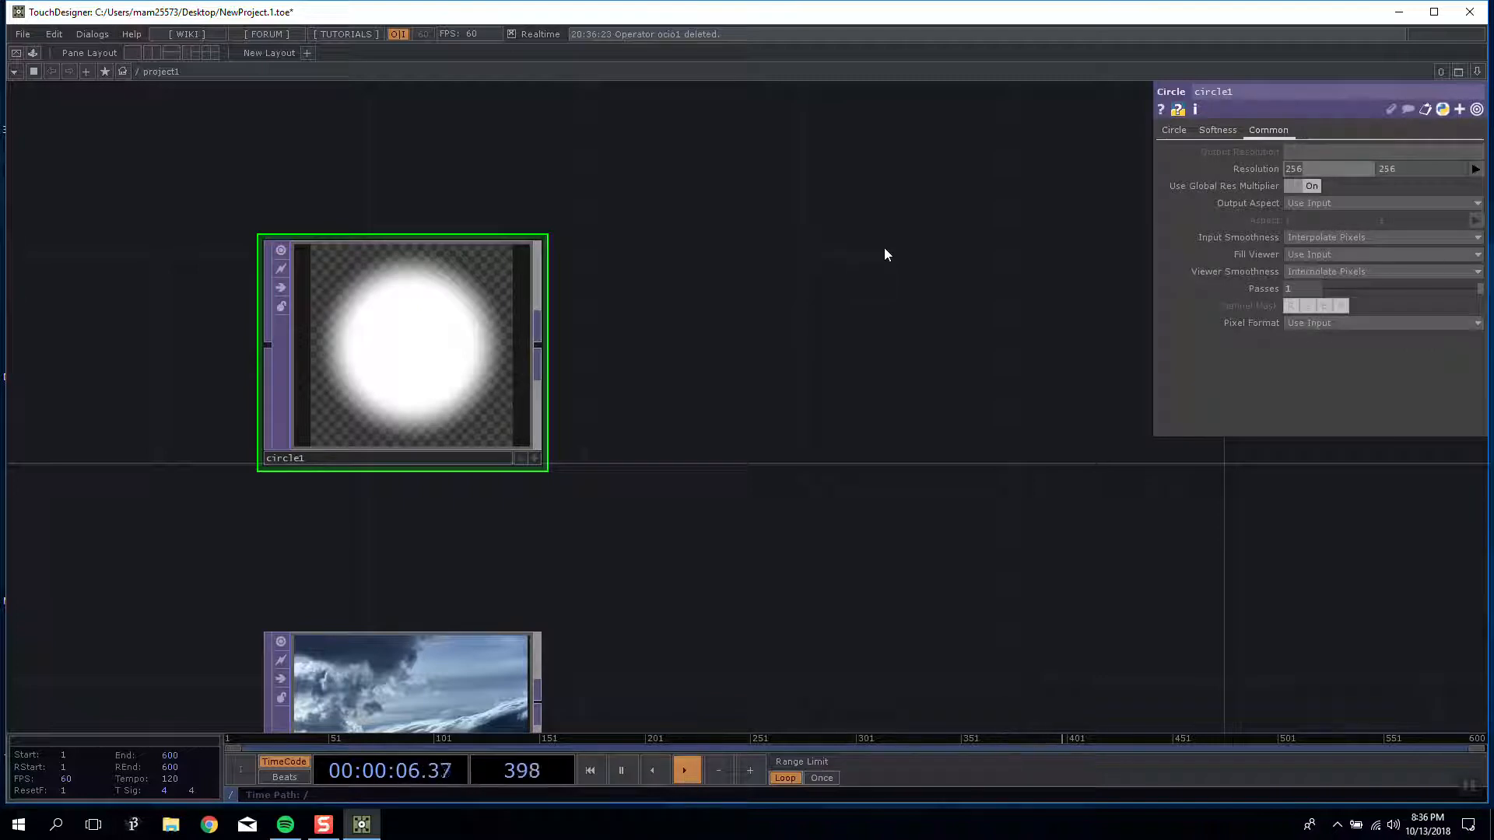
{"action": "left_click_drag", "start_coordinate": [770, 319], "coordinate": [902, 319]}
{"action": "scroll", "coordinate": [514, 364], "scroll_direction": "up", "scroll_amount": 6}
{"action": "scroll", "coordinate": [514, 364], "scroll_direction": "down", "scroll_amount": 3}
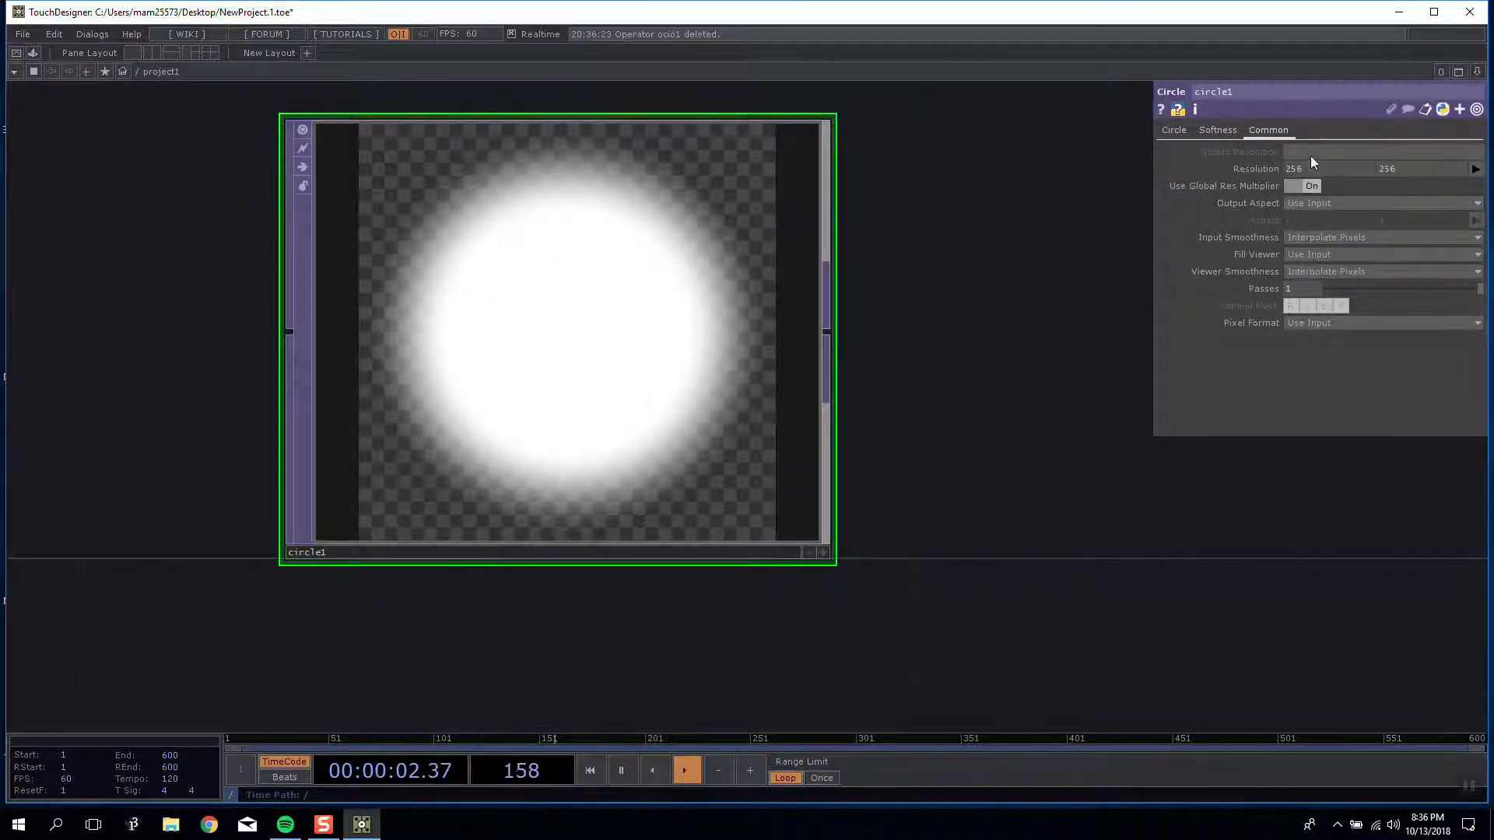
{"action": "left_click_drag", "start_coordinate": [993, 278], "coordinate": [922, 305]}
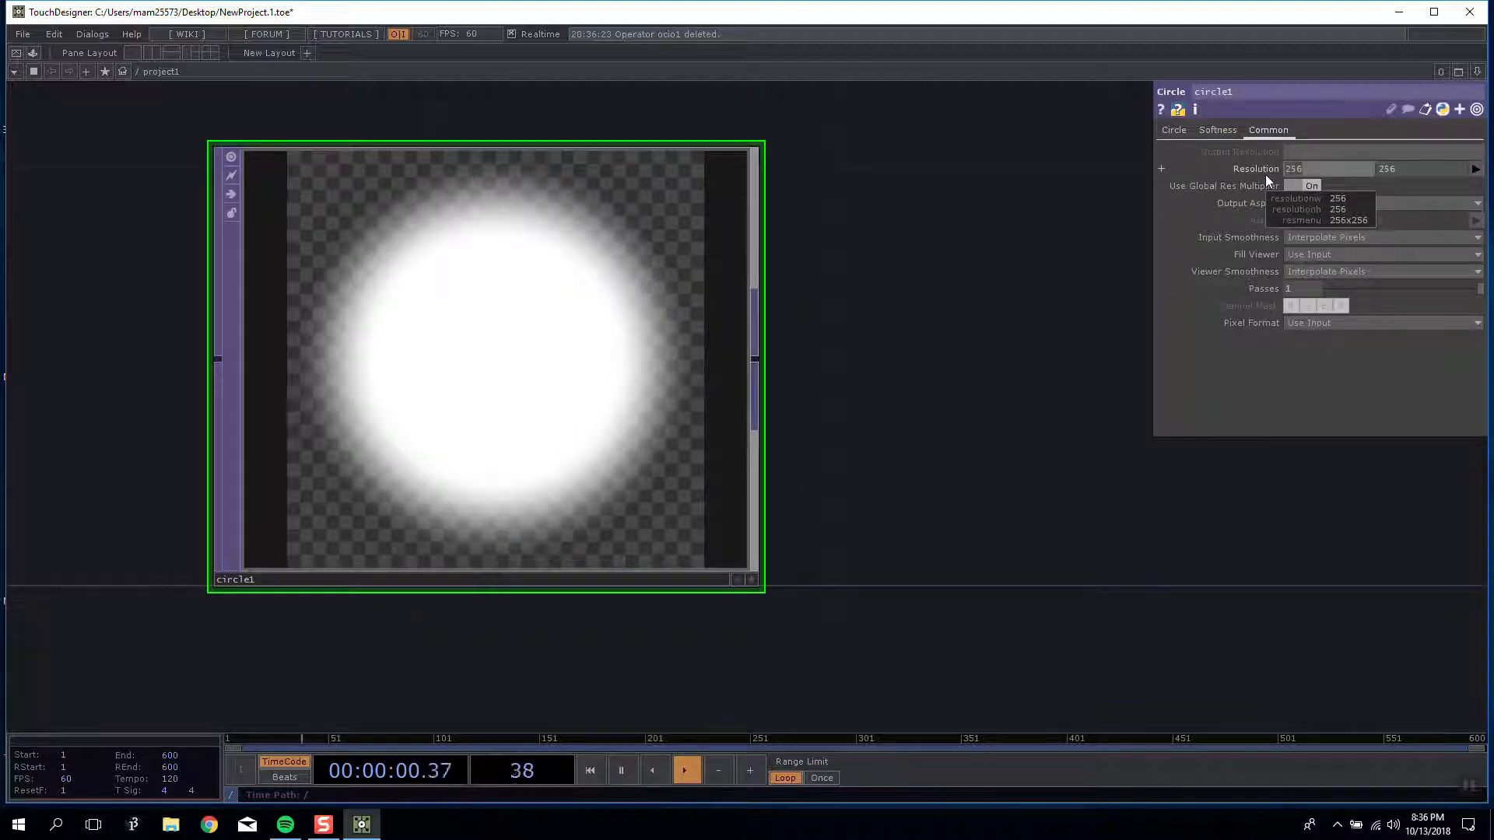
{"action": "type", "text": "20"}
{"action": "key", "text": "Tab"}
{"action": "type", "text": "1080"}
{"action": "key", "text": "Return"}
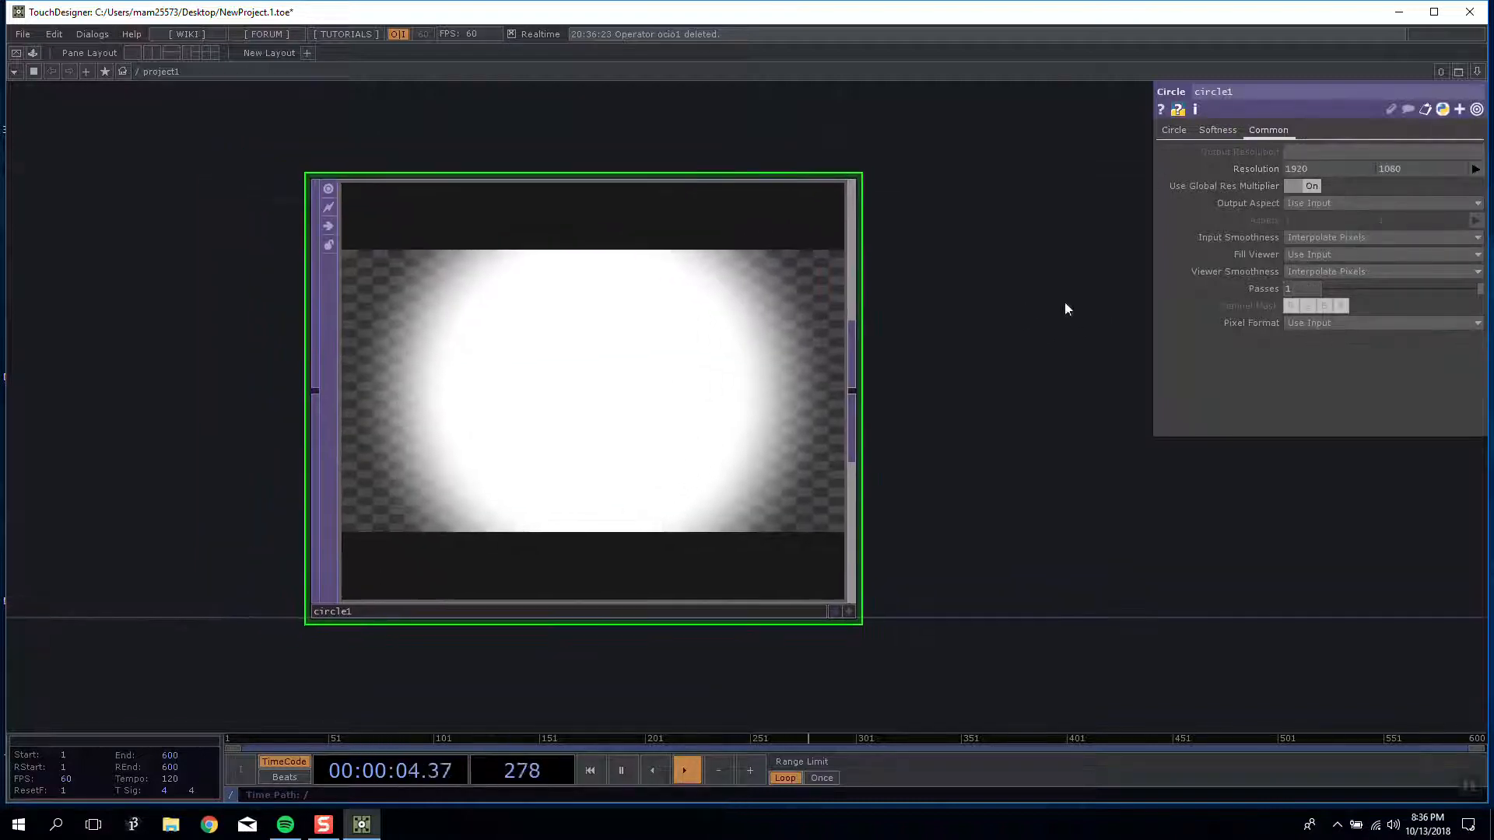
Step: Look through circle1's Output Aspect options and pick Use Input
{"action": "left_click", "coordinate": [1371, 203]}
{"action": "left_click", "coordinate": [1314, 222]}
{"action": "left_click", "coordinate": [1311, 206]}
{"action": "left_click", "coordinate": [1306, 220]}
{"action": "left_click_drag", "start_coordinate": [1084, 253], "coordinate": [1046, 260]}
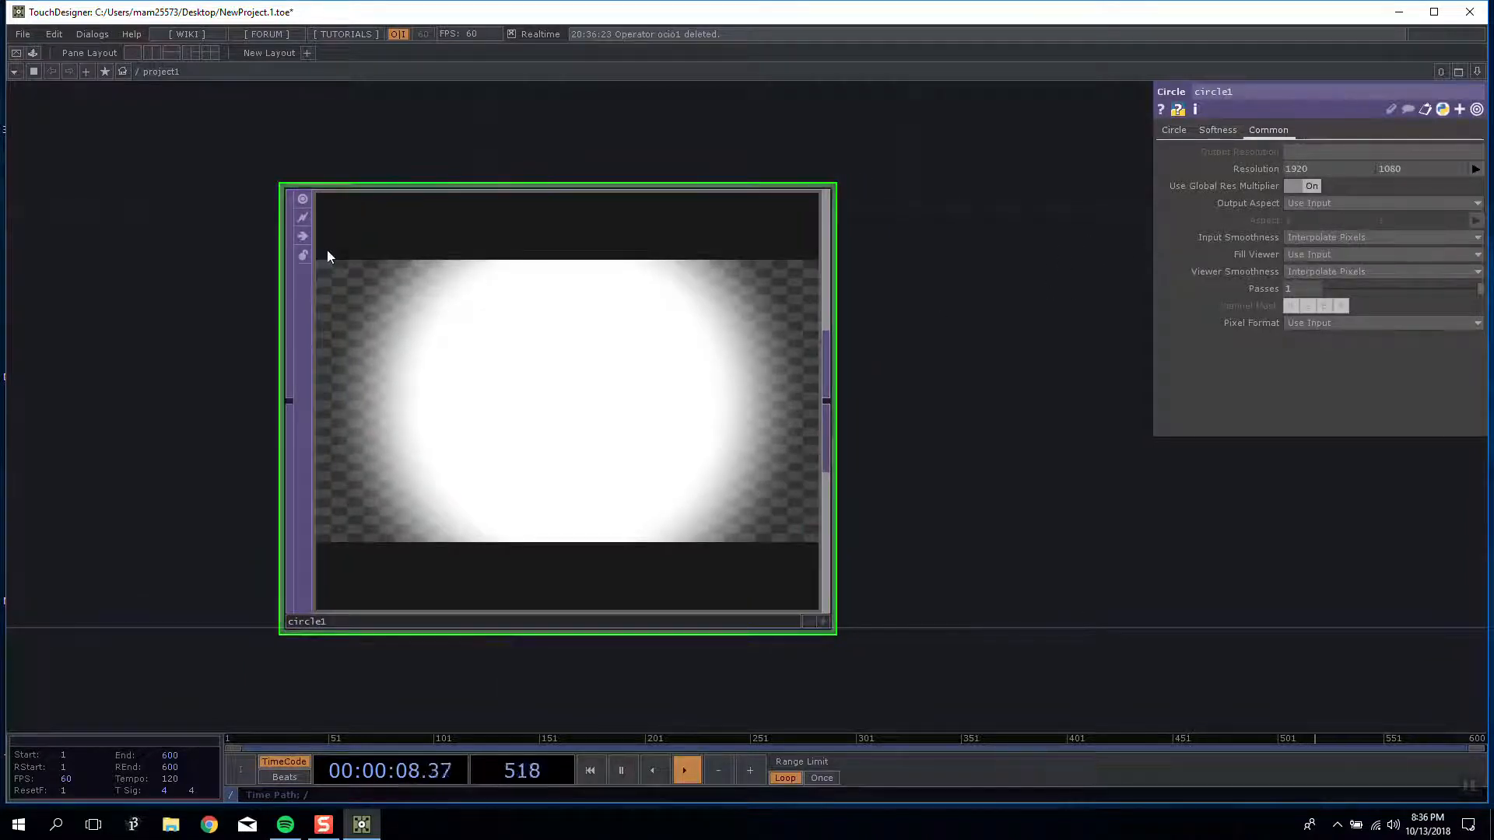
Step: Resize circle1's node to a smaller widescreen shape that fits its image
{"action": "left_click_drag", "start_coordinate": [829, 626], "coordinate": [712, 568]}
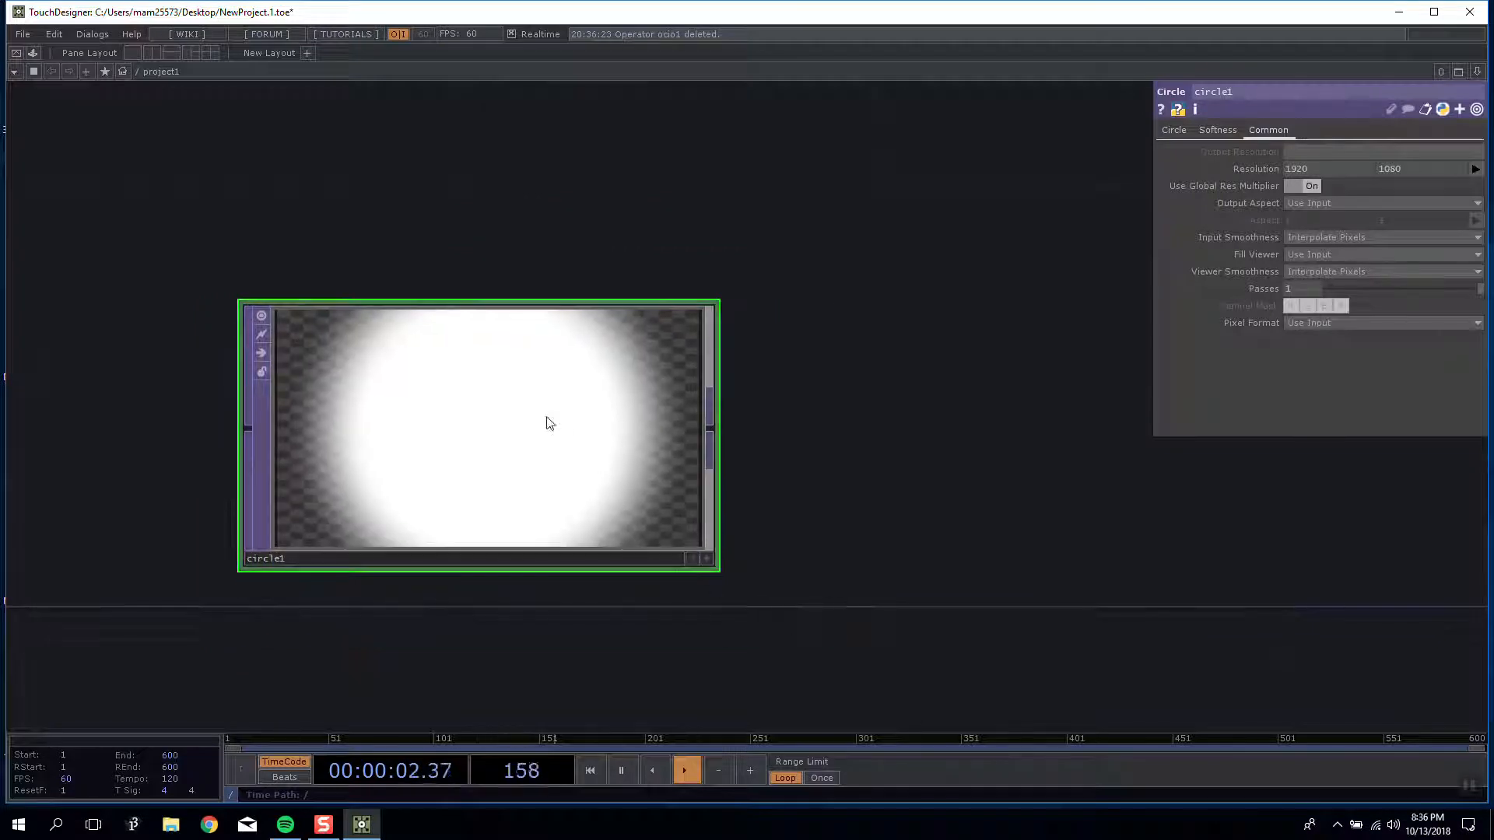
{"action": "left_click_drag", "start_coordinate": [1003, 92], "coordinate": [1070, 117]}
{"action": "left_click_drag", "start_coordinate": [945, 295], "coordinate": [1004, 187]}
{"action": "left_click_drag", "start_coordinate": [891, 274], "coordinate": [845, 397]}
{"action": "left_click_drag", "start_coordinate": [661, 292], "coordinate": [657, 243]}
Step: Compare the operator info of circle1 and moviefilein1, including size, aspect, pixel format and GPU memory
{"action": "middle_click", "coordinate": [616, 360]}
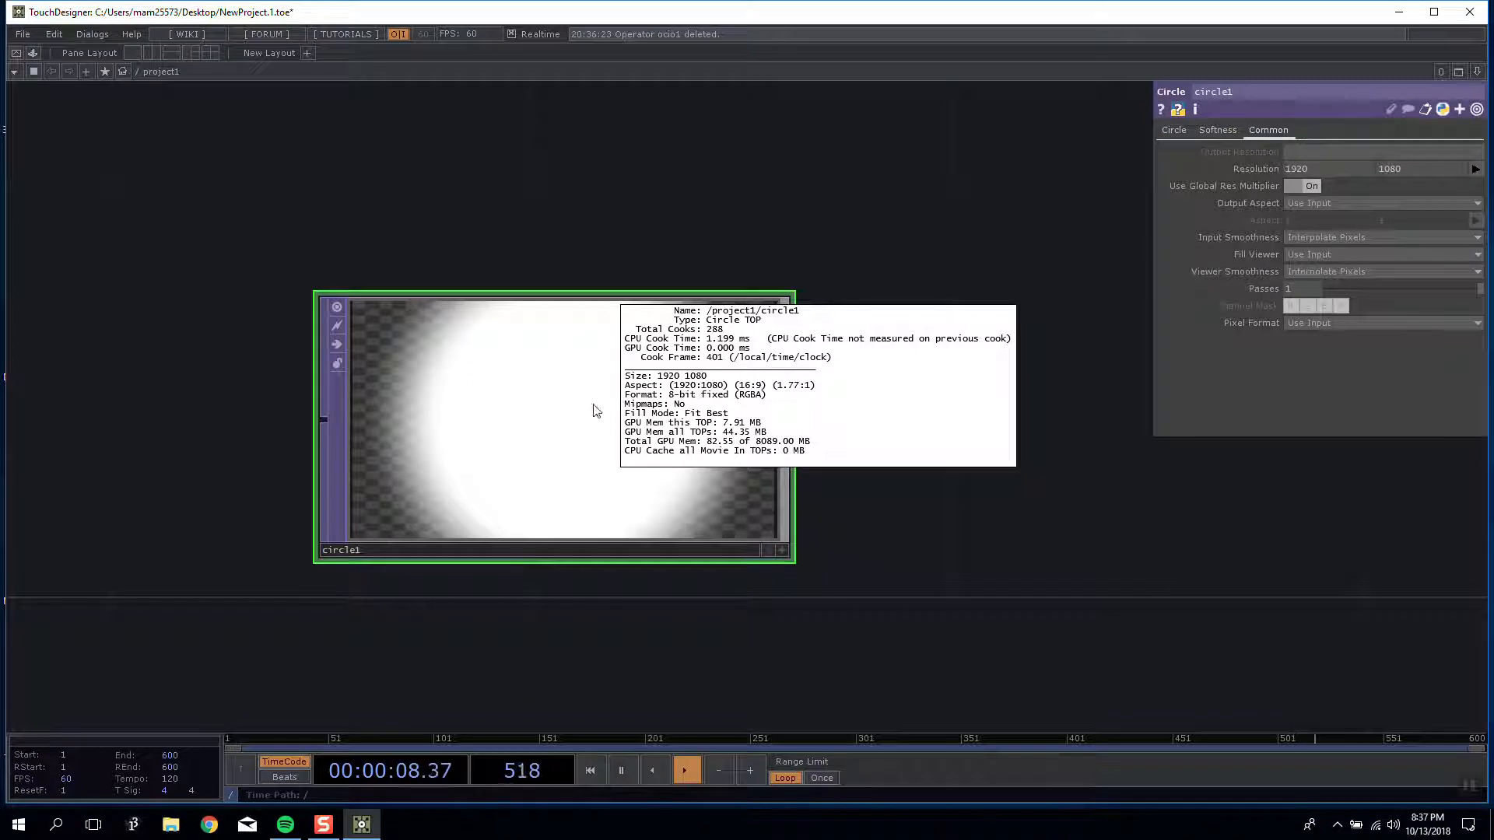
{"action": "left_click_drag", "start_coordinate": [963, 519], "coordinate": [811, 512]}
{"action": "scroll", "coordinate": [782, 492], "scroll_direction": "down", "scroll_amount": 2}
{"action": "left_click_drag", "start_coordinate": [744, 463], "coordinate": [701, 454]}
{"action": "scroll", "coordinate": [739, 440], "scroll_direction": "down", "scroll_amount": 2}
{"action": "left_click_drag", "start_coordinate": [810, 434], "coordinate": [893, 378]}
{"action": "scroll", "coordinate": [634, 363], "scroll_direction": "up", "scroll_amount": 5}
{"action": "scroll", "coordinate": [632, 366], "scroll_direction": "down", "scroll_amount": 1}
{"action": "left_click_drag", "start_coordinate": [1002, 407], "coordinate": [790, 267]}
{"action": "scroll", "coordinate": [621, 395], "scroll_direction": "down", "scroll_amount": 2}
{"action": "left_click", "coordinate": [1173, 130]}
{"action": "left_click_drag", "start_coordinate": [498, 288], "coordinate": [574, 320]}
{"action": "left_click_drag", "start_coordinate": [455, 647], "coordinate": [551, 490]}
{"action": "left_click_drag", "start_coordinate": [1009, 253], "coordinate": [1041, 217]}
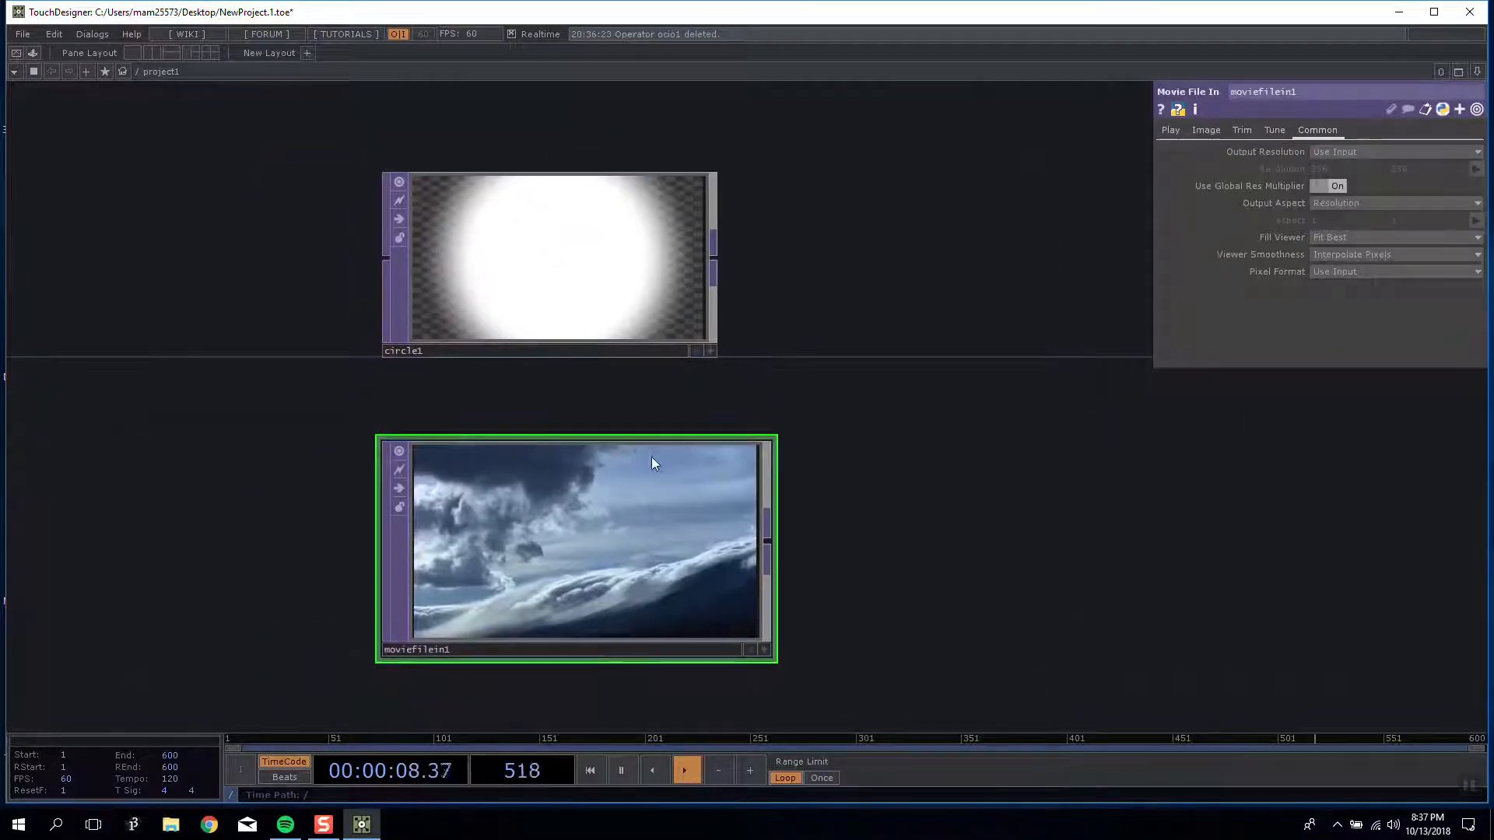
{"action": "middle_click", "coordinate": [619, 529]}
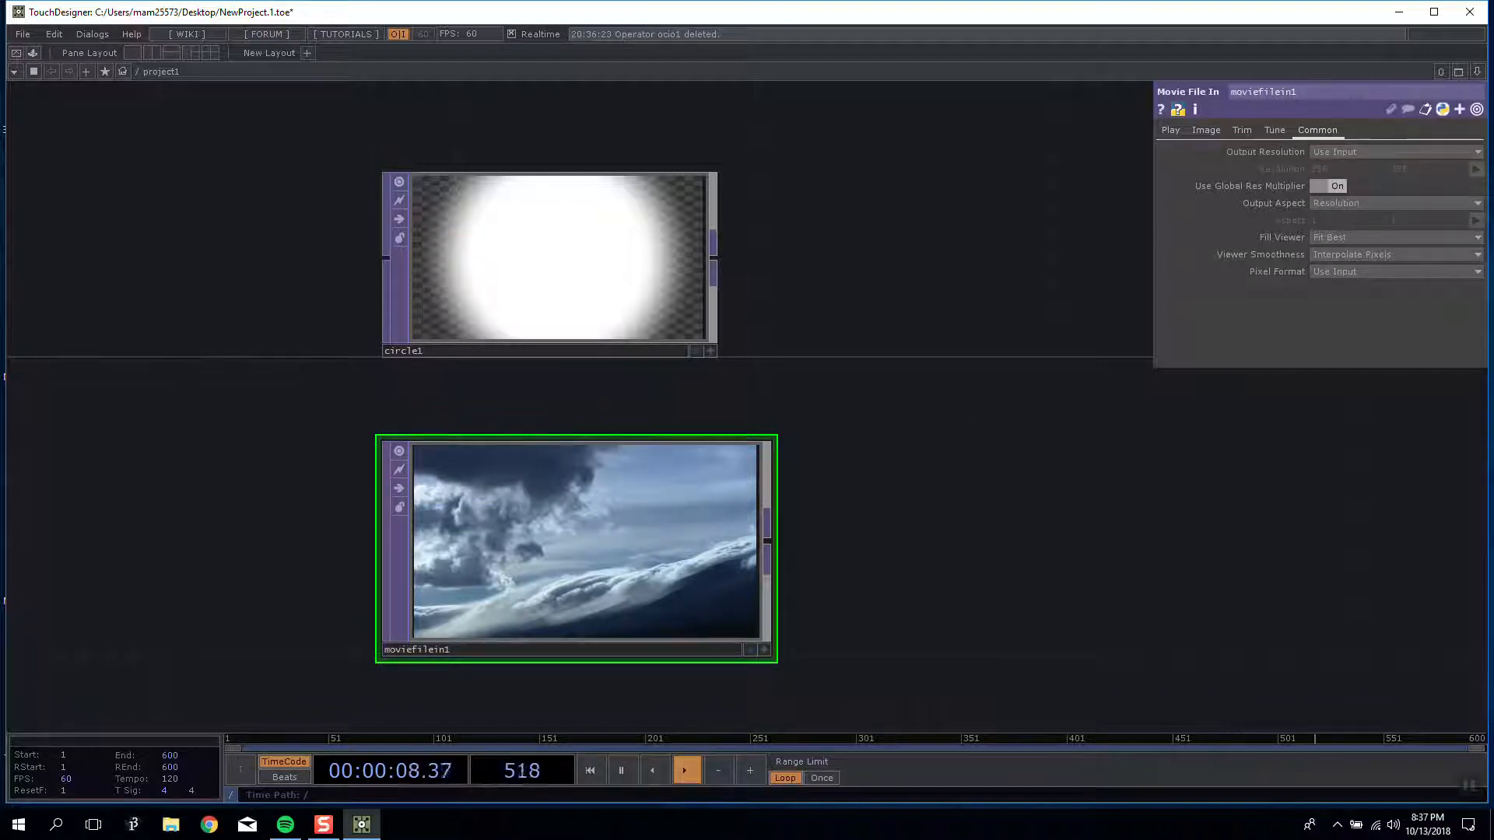
{"action": "scroll", "coordinate": [629, 590], "scroll_direction": "up", "scroll_amount": 5}
{"action": "scroll", "coordinate": [625, 599], "scroll_direction": "down", "scroll_amount": 7}
{"action": "scroll", "coordinate": [808, 554], "scroll_direction": "up", "scroll_amount": 1}
{"action": "left_click_drag", "start_coordinate": [808, 554], "coordinate": [524, 468]}
{"action": "scroll", "coordinate": [525, 468], "scroll_direction": "up", "scroll_amount": 2}
{"action": "left_click_drag", "start_coordinate": [607, 441], "coordinate": [505, 448]}
{"action": "scroll", "coordinate": [506, 447], "scroll_direction": "down", "scroll_amount": 2}
{"action": "left_click_drag", "start_coordinate": [537, 300], "coordinate": [661, 325]}
{"action": "scroll", "coordinate": [662, 324], "scroll_direction": "down", "scroll_amount": 4}
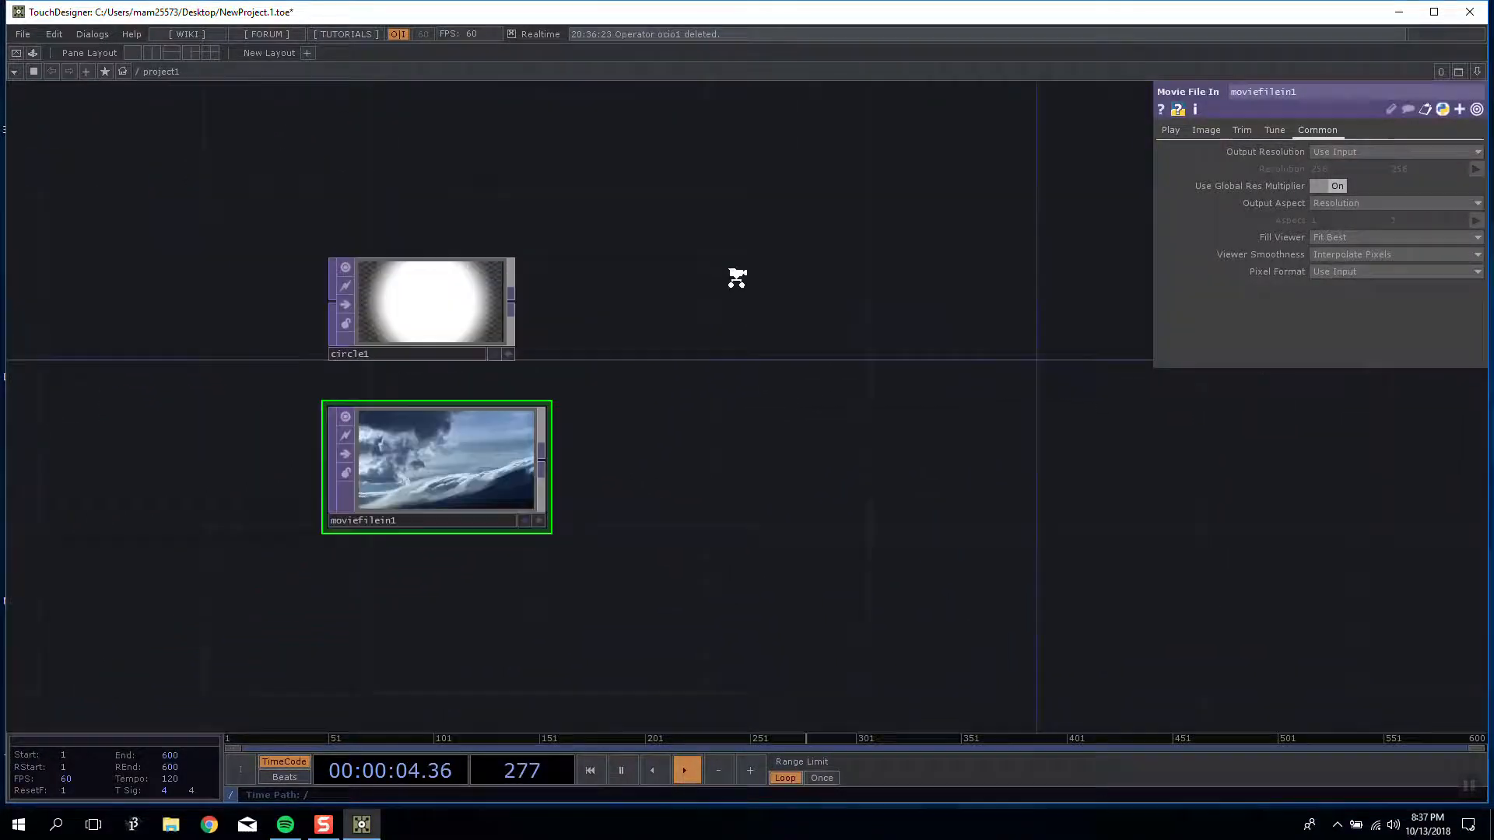
{"action": "scroll", "coordinate": [745, 266], "scroll_direction": "up", "scroll_amount": 4}
{"action": "left_click_drag", "start_coordinate": [553, 303], "coordinate": [703, 253]}
{"action": "key", "text": "Tab"}
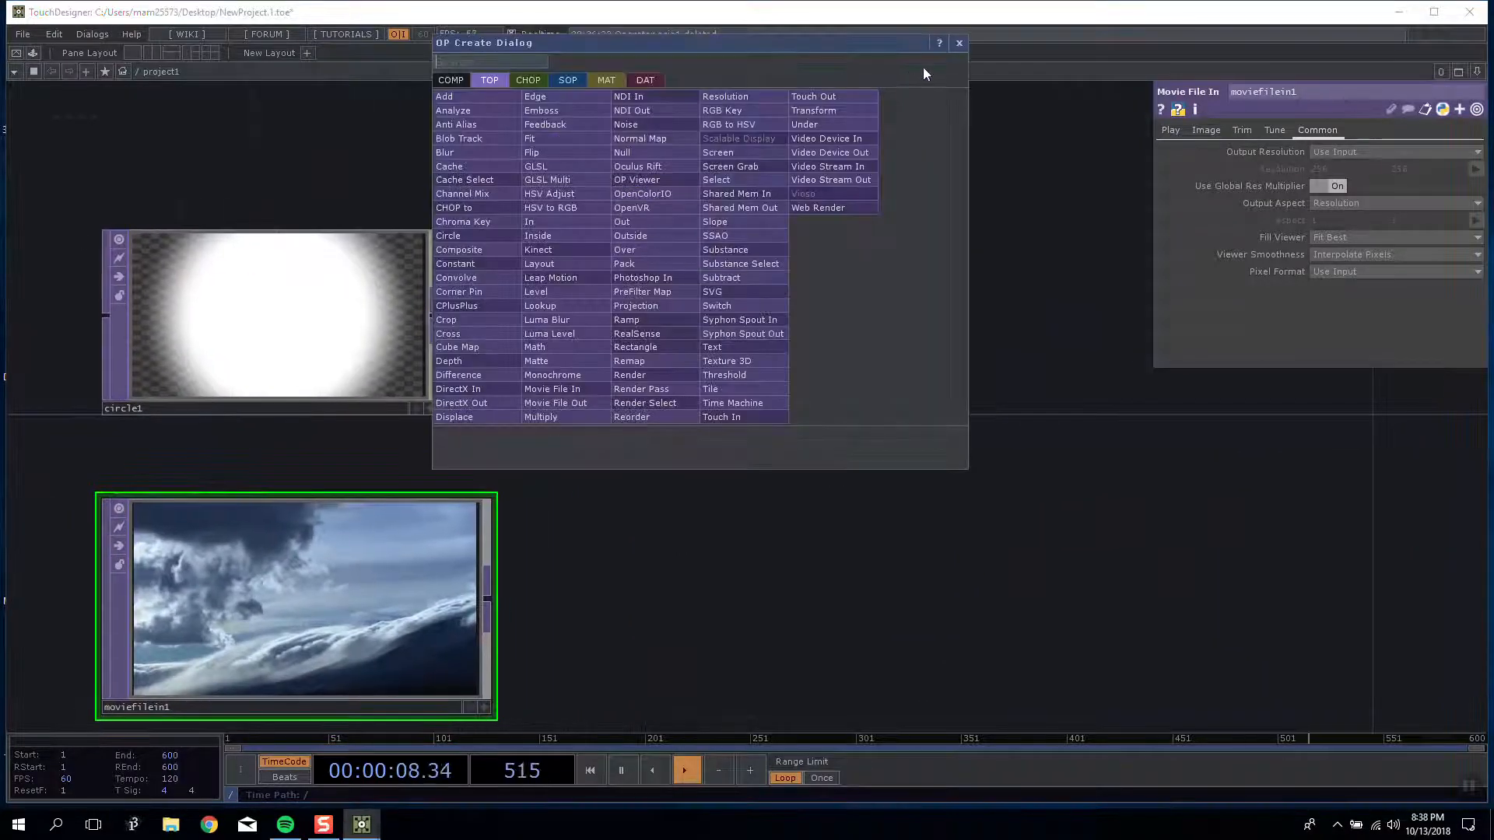
{"action": "left_click", "coordinate": [953, 44]}
{"action": "key", "text": "Tab"}
{"action": "left_click", "coordinate": [285, 159]}
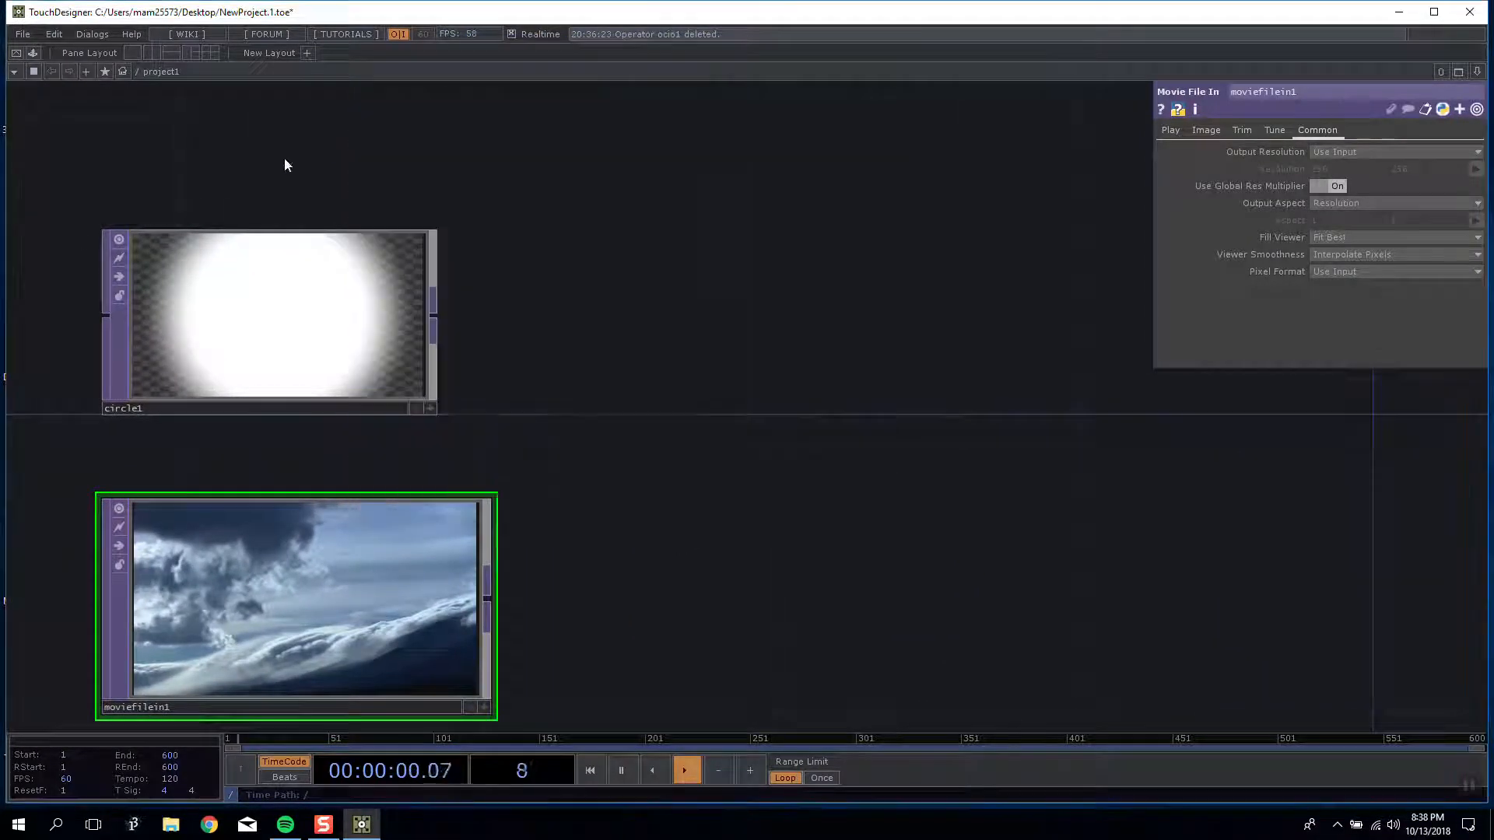
{"action": "right_click", "coordinate": [458, 316]}
{"action": "left_click_drag", "start_coordinate": [851, 343], "coordinate": [757, 336]}
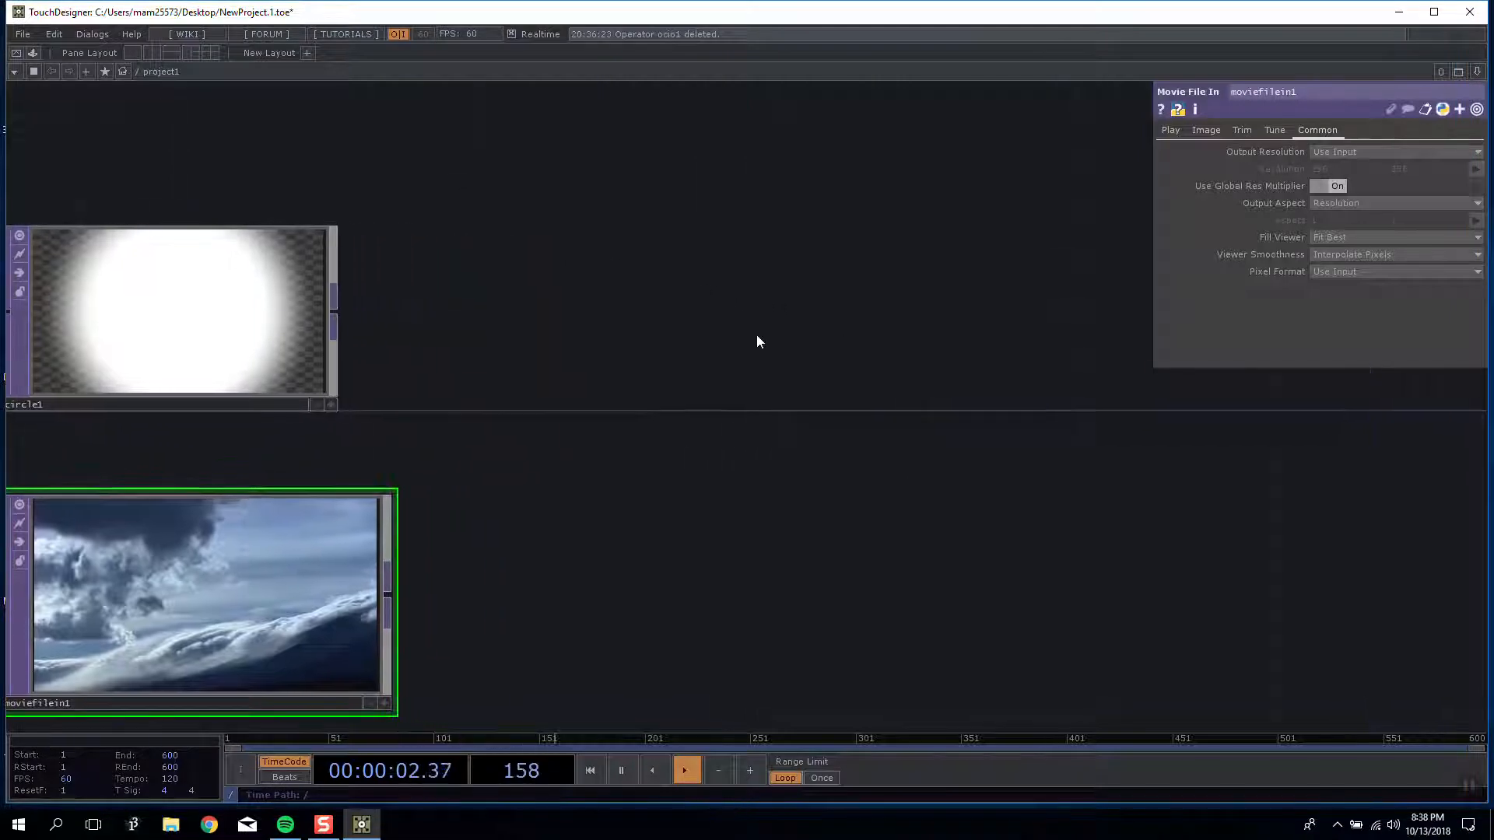
Step: Add a Constant TOP to the network beside circle1 and delete it
{"action": "left_click", "coordinate": [333, 311]}
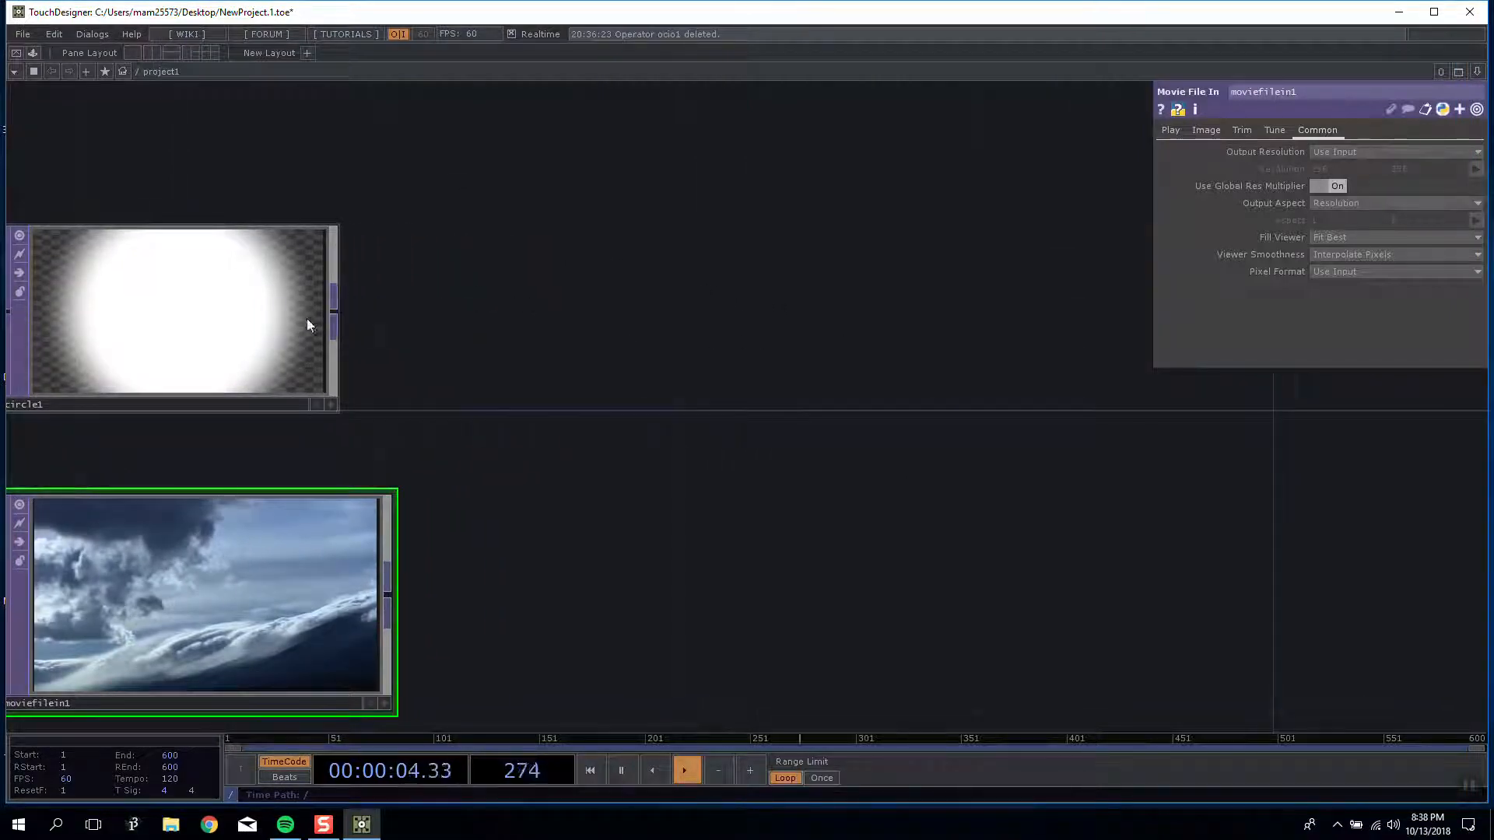
{"action": "left_click", "coordinate": [660, 279]}
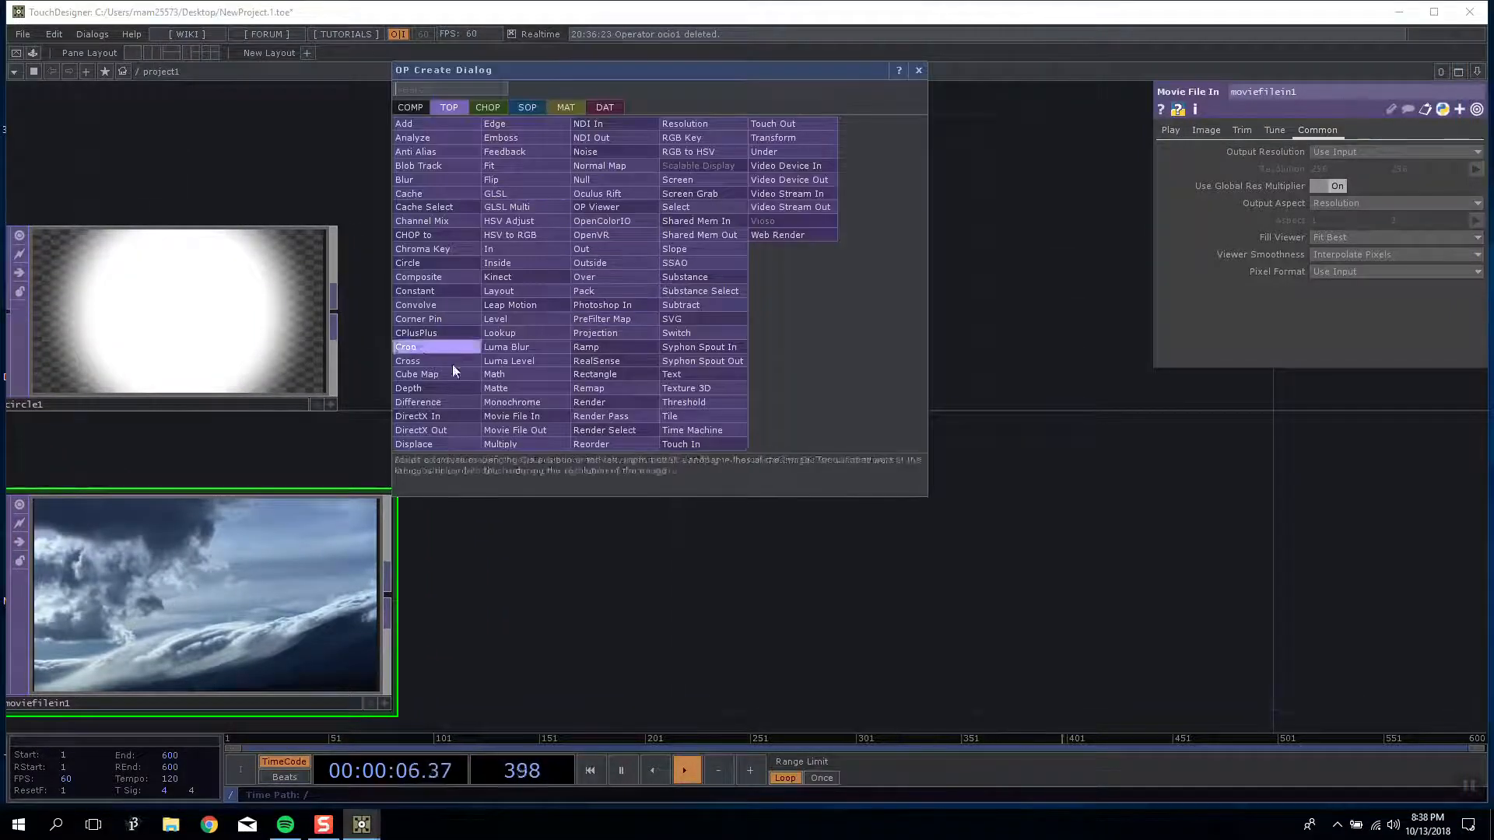
{"action": "left_click", "coordinate": [438, 294]}
{"action": "left_click", "coordinate": [985, 364]}
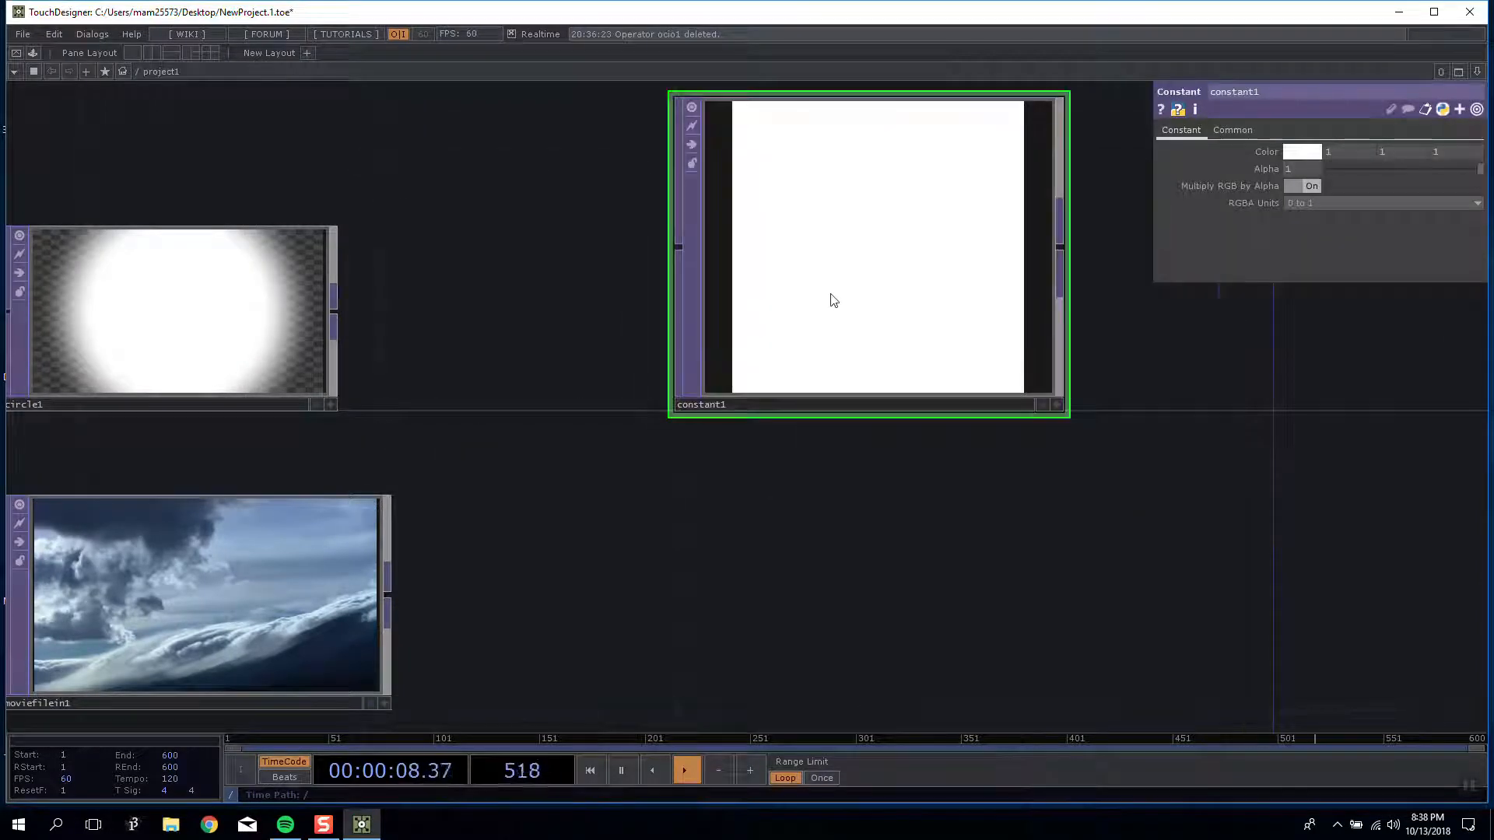
{"action": "key", "text": "Delete"}
Step: Add a Leap Motion TOP in the empty area beside the two TOPs and delete it
{"action": "key", "text": "Tab"}
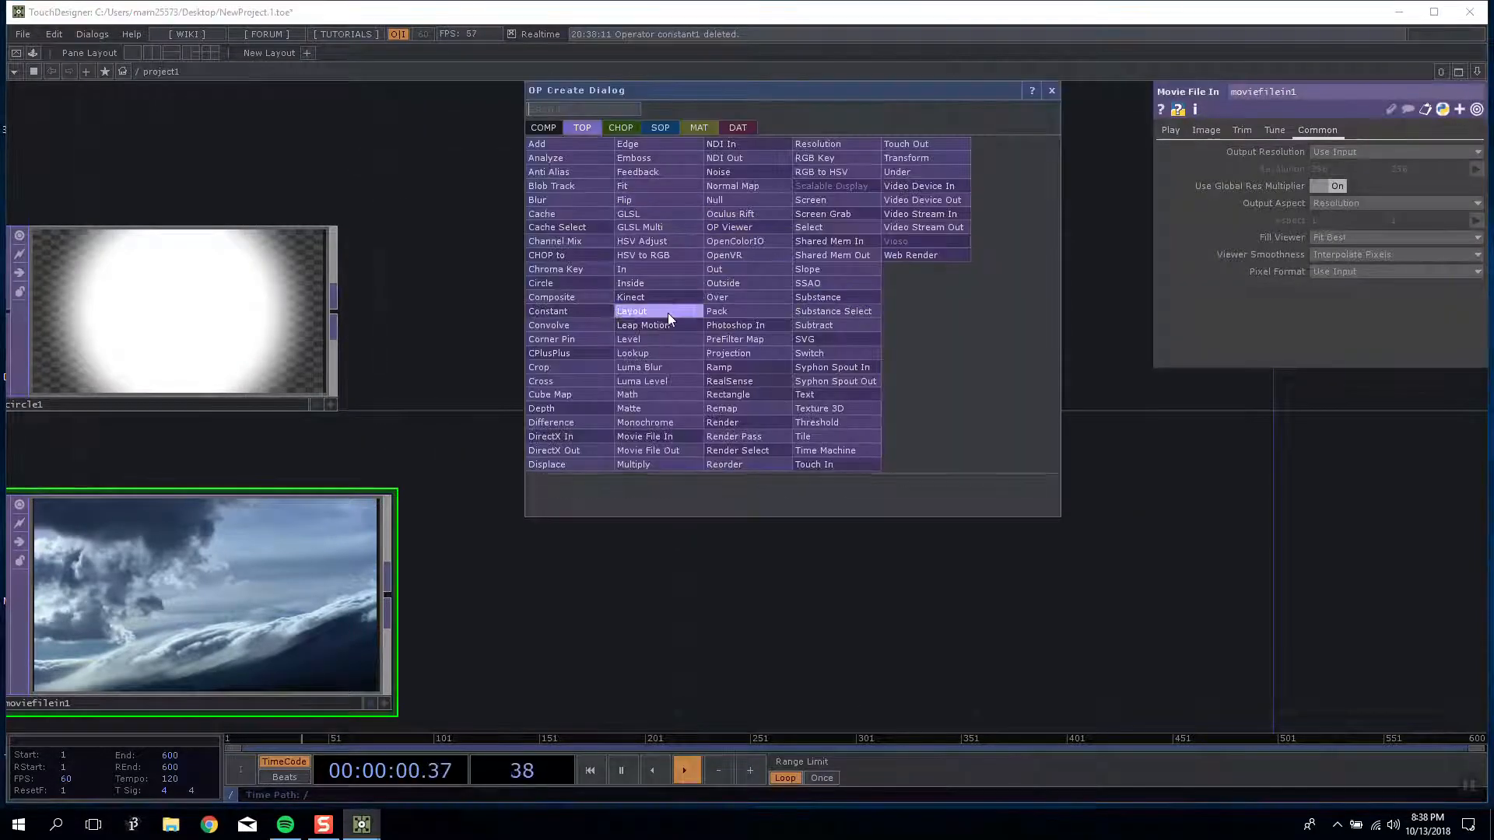
{"action": "left_click", "coordinate": [666, 333]}
{"action": "left_click", "coordinate": [720, 496]}
{"action": "left_click_drag", "start_coordinate": [730, 306], "coordinate": [717, 213]}
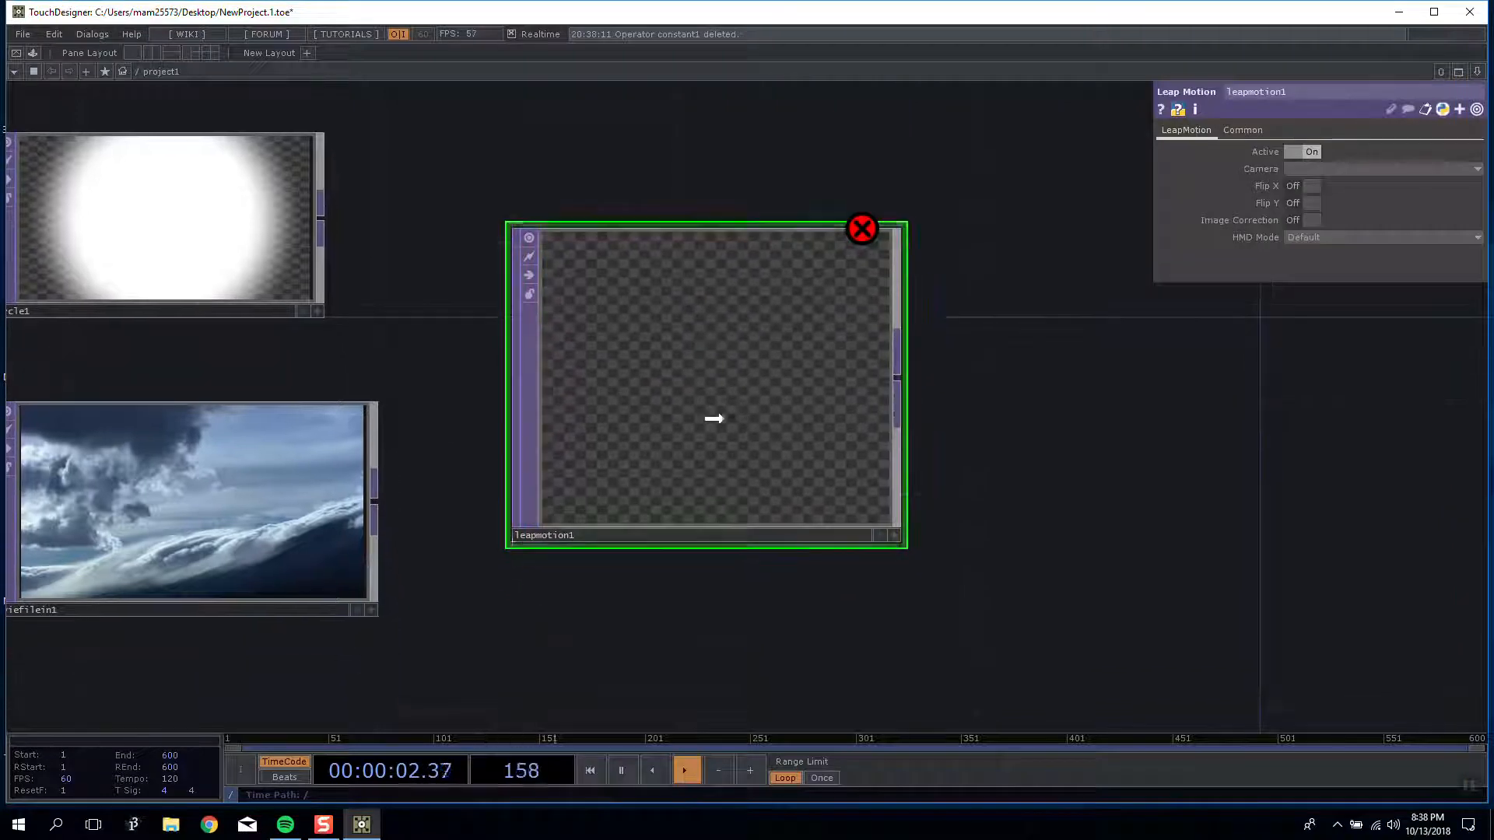
{"action": "left_click_drag", "start_coordinate": [711, 419], "coordinate": [713, 495]}
{"action": "key", "text": "Delete"}
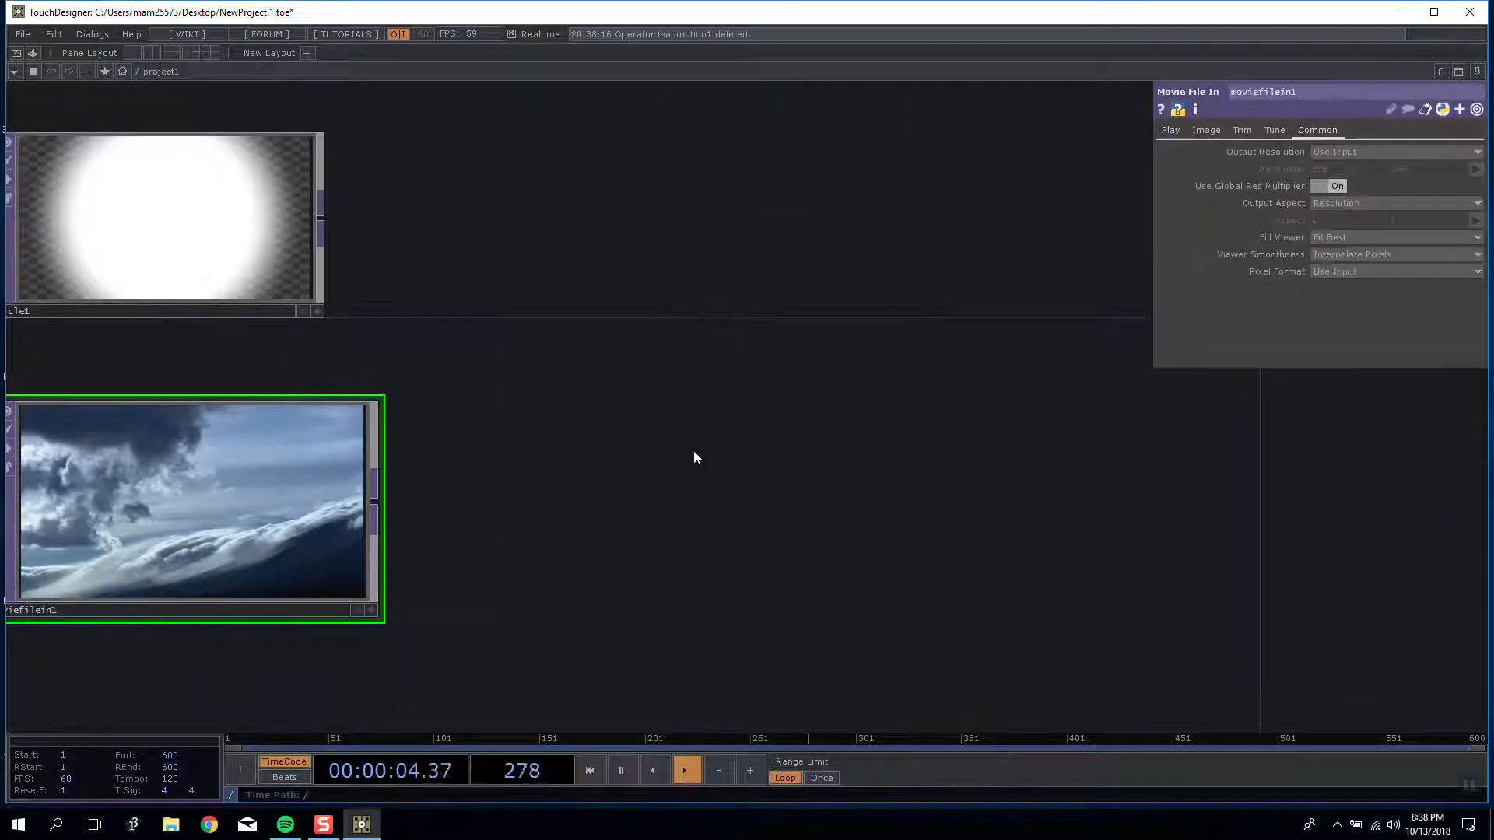
Step: Add a Level TOP beside moviefilein1
{"action": "key", "text": "Tab"}
{"action": "left_click", "coordinate": [562, 493]}
{"action": "left_click", "coordinate": [865, 529]}
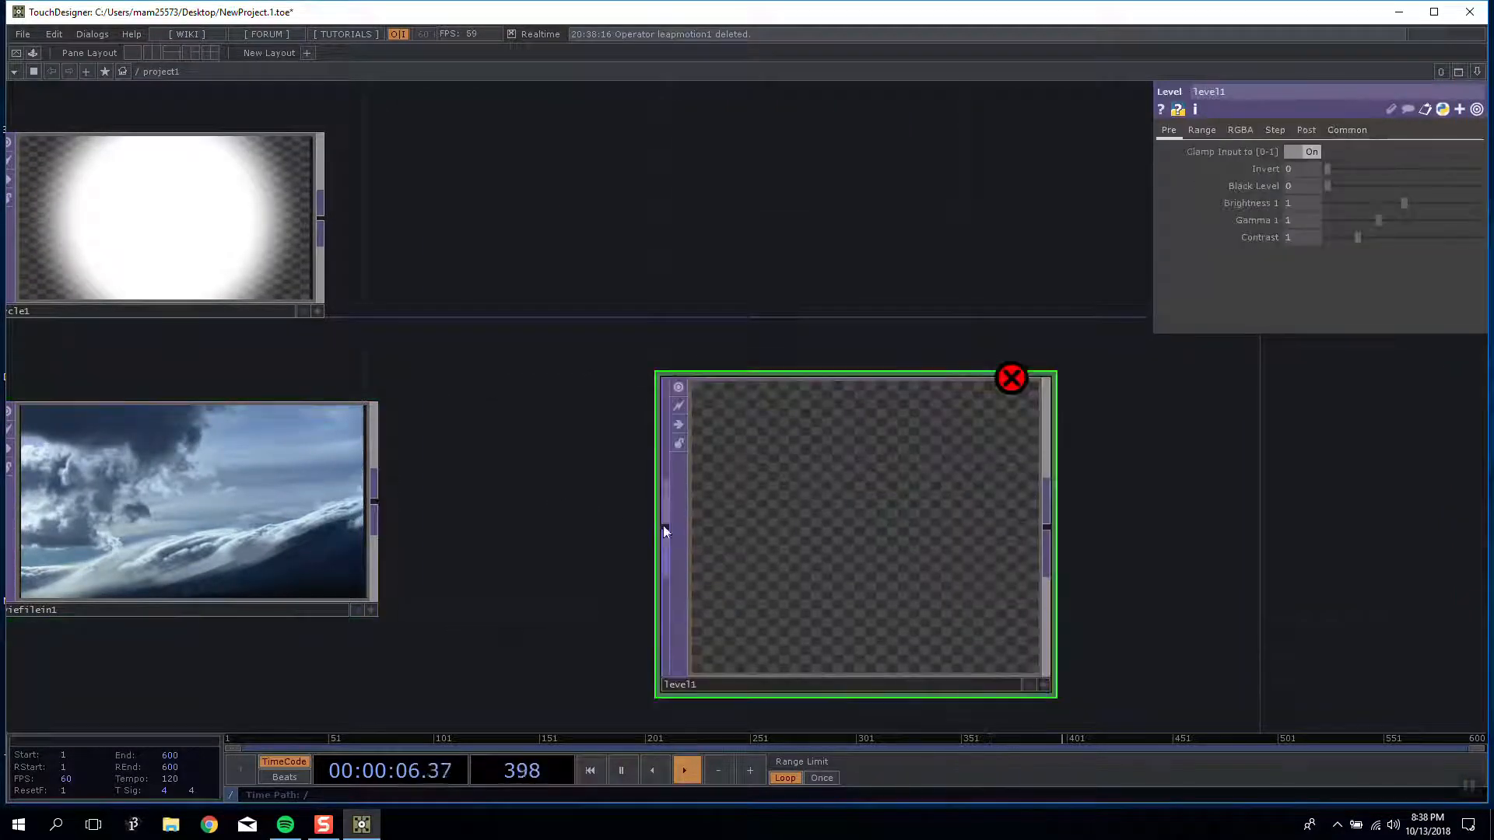
Step: Wire the movie file's output into level1's input and move level1 closer to the movie node
{"action": "left_click_drag", "start_coordinate": [724, 534], "coordinate": [705, 492]}
{"action": "left_click_drag", "start_coordinate": [373, 506], "coordinate": [603, 459]}
{"action": "left_click_drag", "start_coordinate": [757, 434], "coordinate": [673, 487]}
{"action": "left_click_drag", "start_coordinate": [641, 262], "coordinate": [640, 217]}
{"action": "left_click_drag", "start_coordinate": [703, 467], "coordinate": [627, 467]}
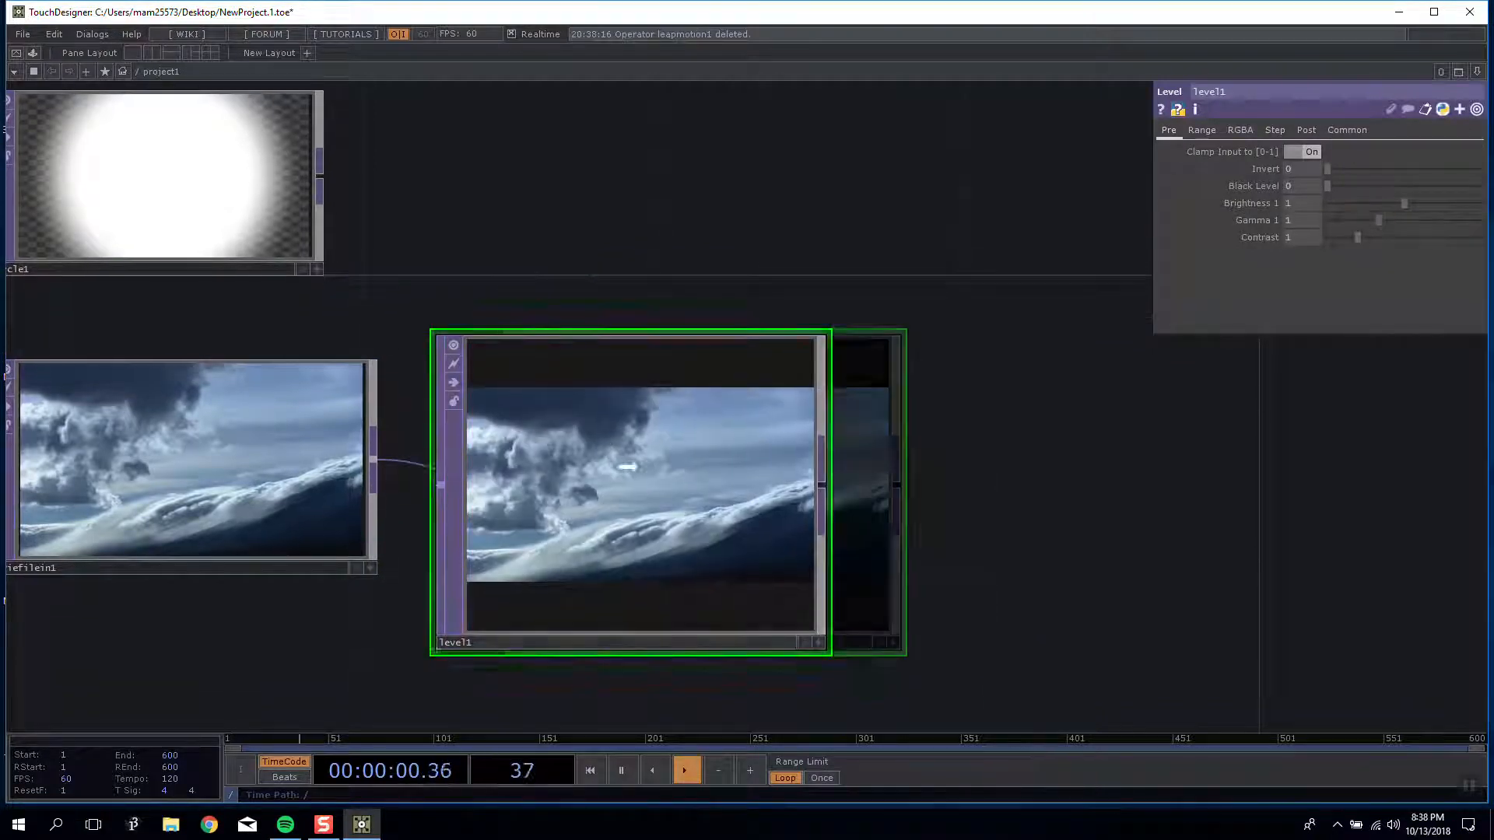
Step: Look over level1's node information and its Range, Step, Common and Pre parameter pages
{"action": "left_click_drag", "start_coordinate": [534, 301], "coordinate": [665, 245]}
{"action": "mouse_move", "coordinate": [754, 384]}
{"action": "left_mouse_down"}
{"action": "mouse_move", "coordinate": [736, 404]}
{"action": "mouse_move", "coordinate": [760, 396]}
{"action": "left_mouse_up"}
{"action": "middle_click", "coordinate": [760, 395]}
{"action": "left_click_drag", "start_coordinate": [1057, 361], "coordinate": [909, 354]}
{"action": "left_click", "coordinate": [1200, 131]}
{"action": "left_click", "coordinate": [1276, 130]}
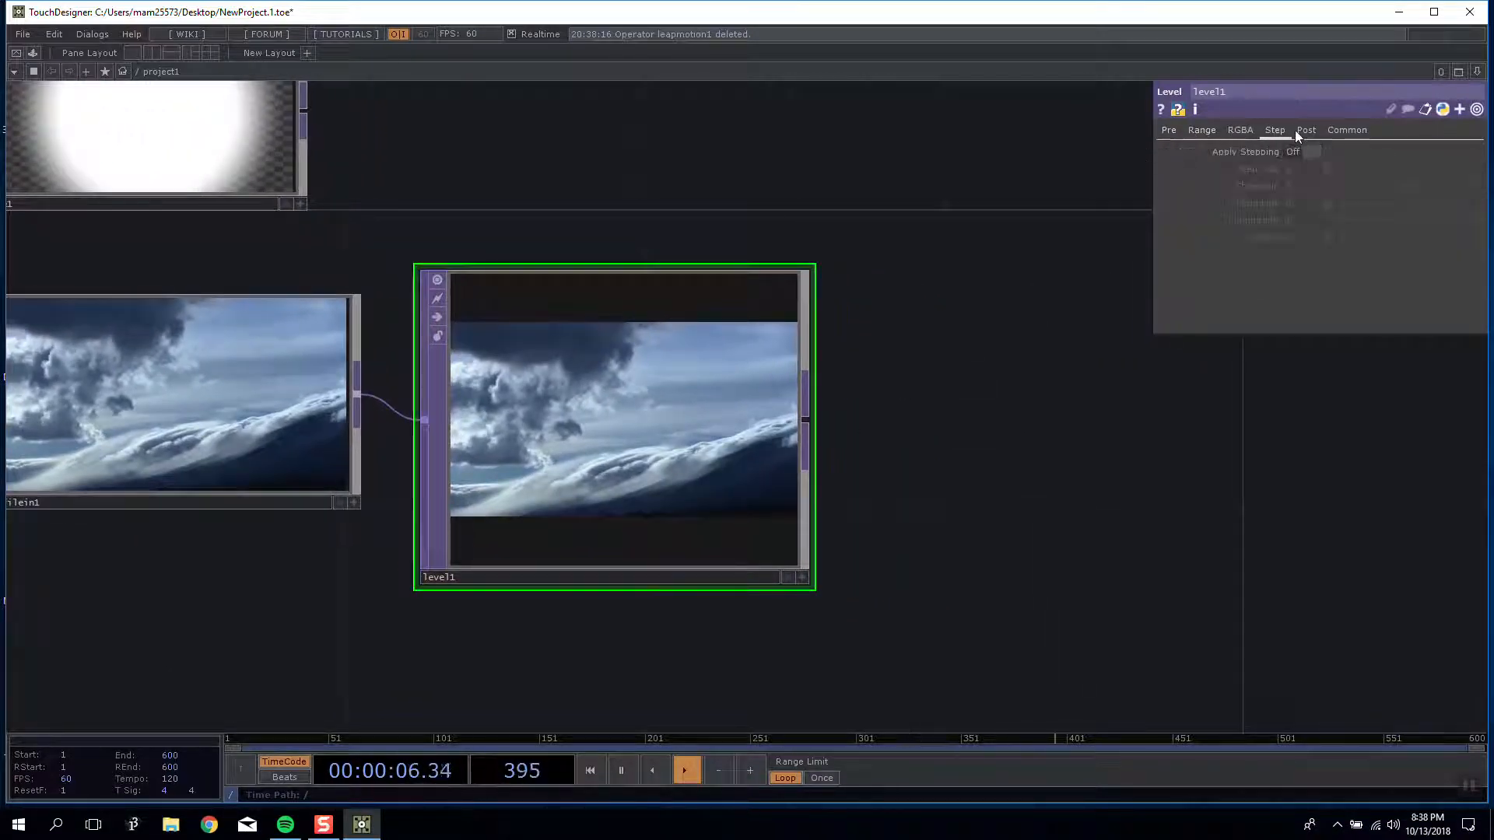
{"action": "left_click", "coordinate": [1345, 130]}
{"action": "left_click", "coordinate": [1189, 132]}
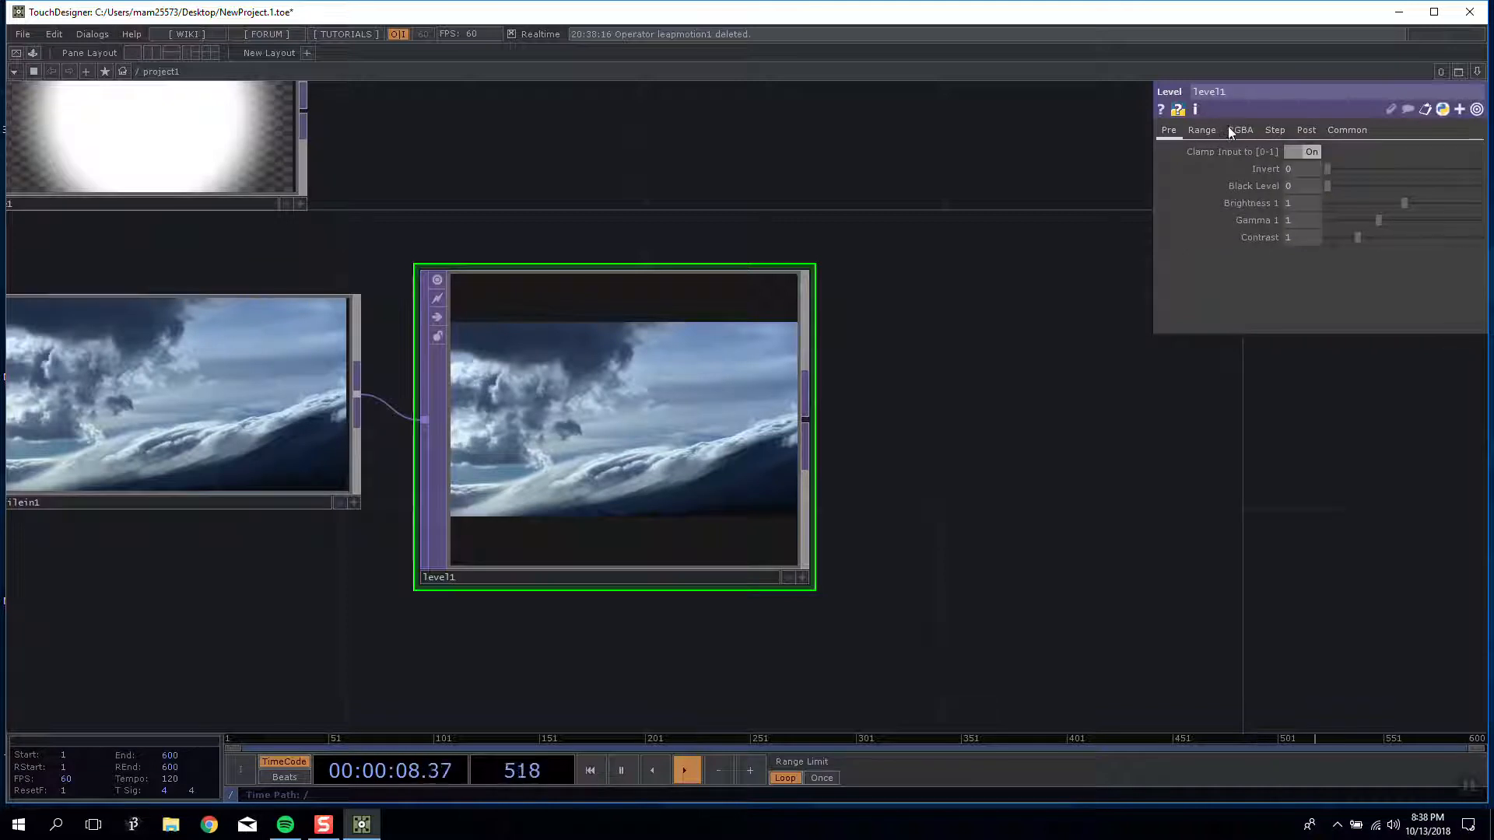
Step: Isolate the blue channel in level1 by setting High R and High G to 0 and High B to 1
{"action": "left_click", "coordinate": [1238, 130]}
{"action": "left_click_drag", "start_coordinate": [1344, 166], "coordinate": [1285, 204]}
{"action": "left_click_drag", "start_coordinate": [636, 419], "coordinate": [656, 434]}
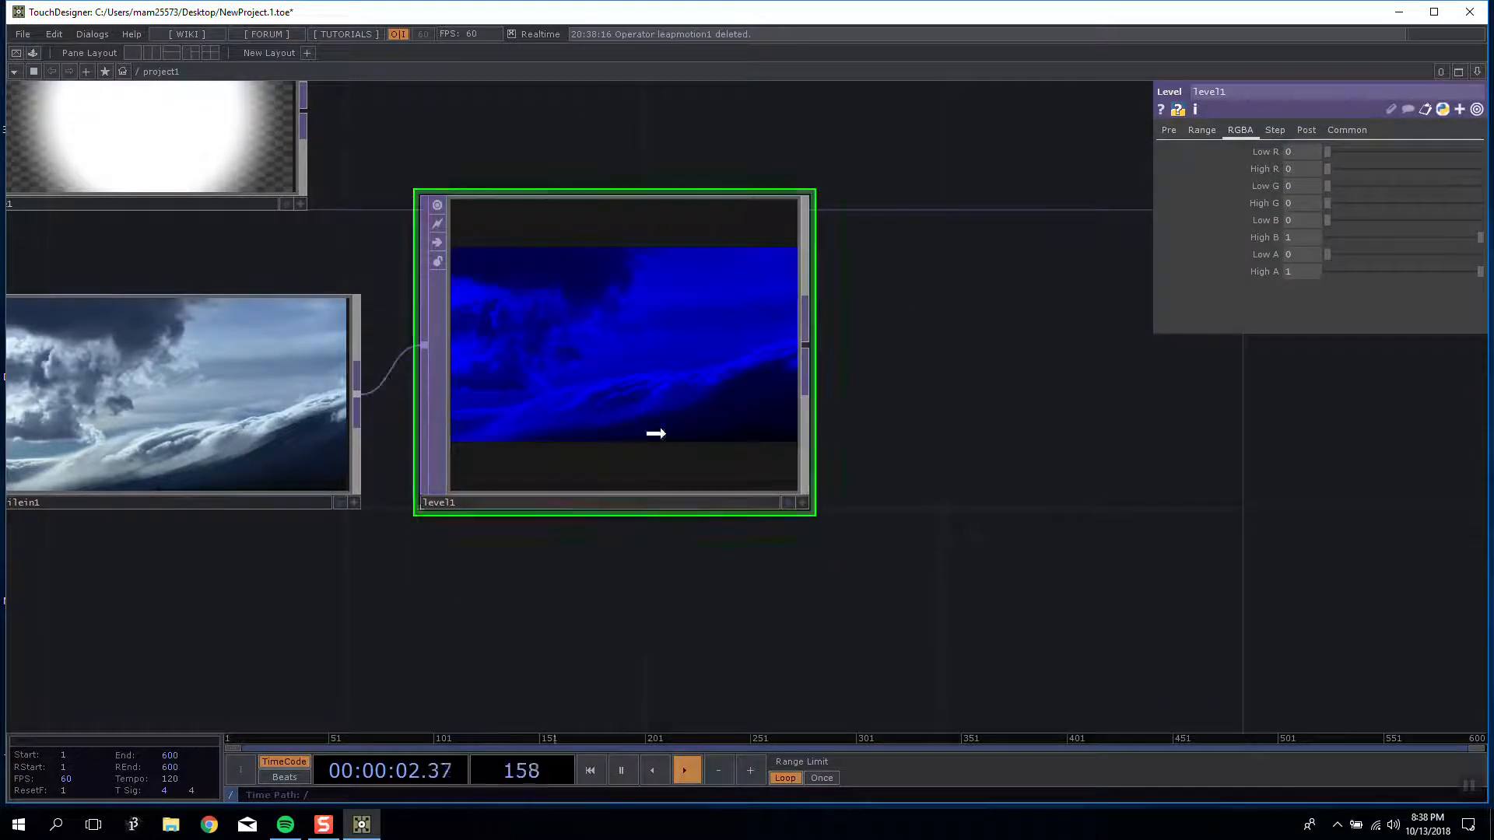
{"action": "left_click", "coordinate": [1344, 239]}
{"action": "left_click_drag", "start_coordinate": [1343, 240], "coordinate": [1485, 238]}
{"action": "left_click_drag", "start_coordinate": [651, 175], "coordinate": [704, 297]}
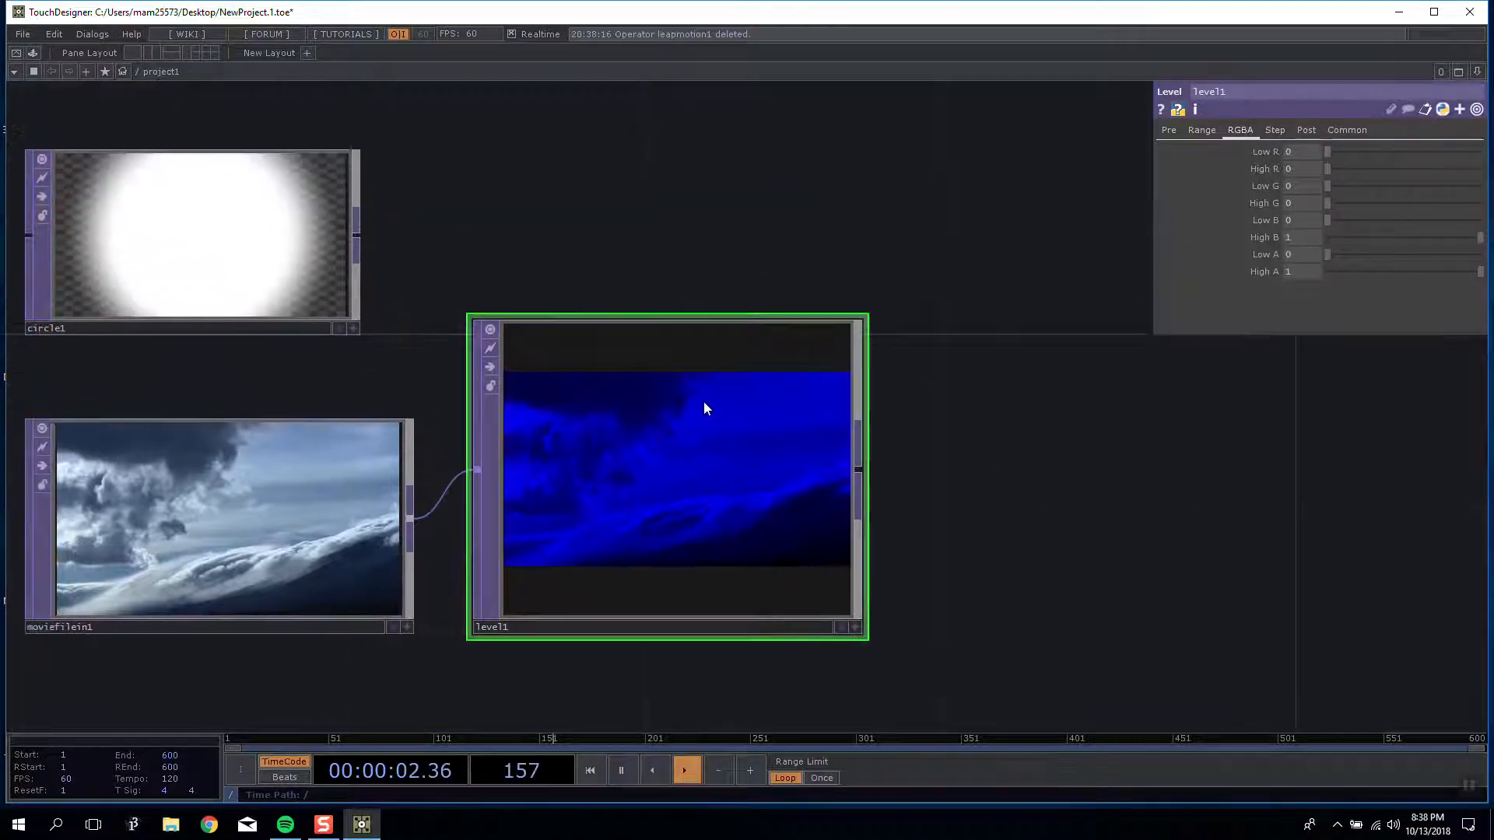
{"action": "left_click_drag", "start_coordinate": [705, 375], "coordinate": [717, 445]}
Step: Inspect and compare the node information of moviefilein1 and level1, including size, format and GPU memory
{"action": "left_click_drag", "start_coordinate": [765, 377], "coordinate": [699, 296]}
{"action": "mouse_move", "coordinate": [692, 325]}
{"action": "left_mouse_down"}
{"action": "mouse_move", "coordinate": [708, 327]}
{"action": "mouse_move", "coordinate": [695, 328]}
{"action": "left_mouse_up"}
{"action": "left_click_drag", "start_coordinate": [363, 383], "coordinate": [562, 347]}
{"action": "left_click", "coordinate": [475, 379]}
{"action": "middle_click", "coordinate": [804, 424]}
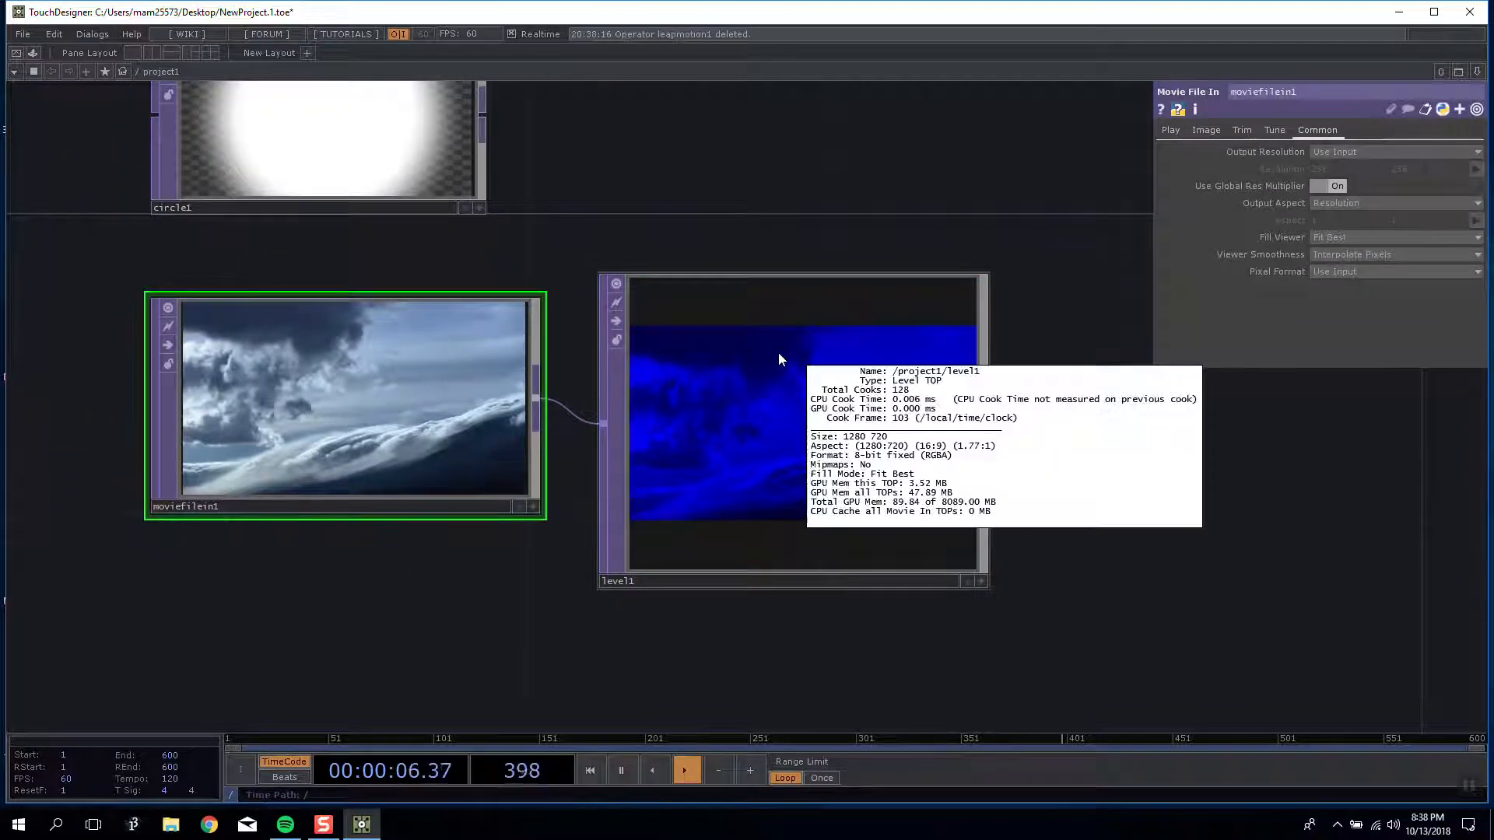
{"action": "left_click", "coordinate": [810, 361]}
{"action": "middle_click", "coordinate": [810, 361]}
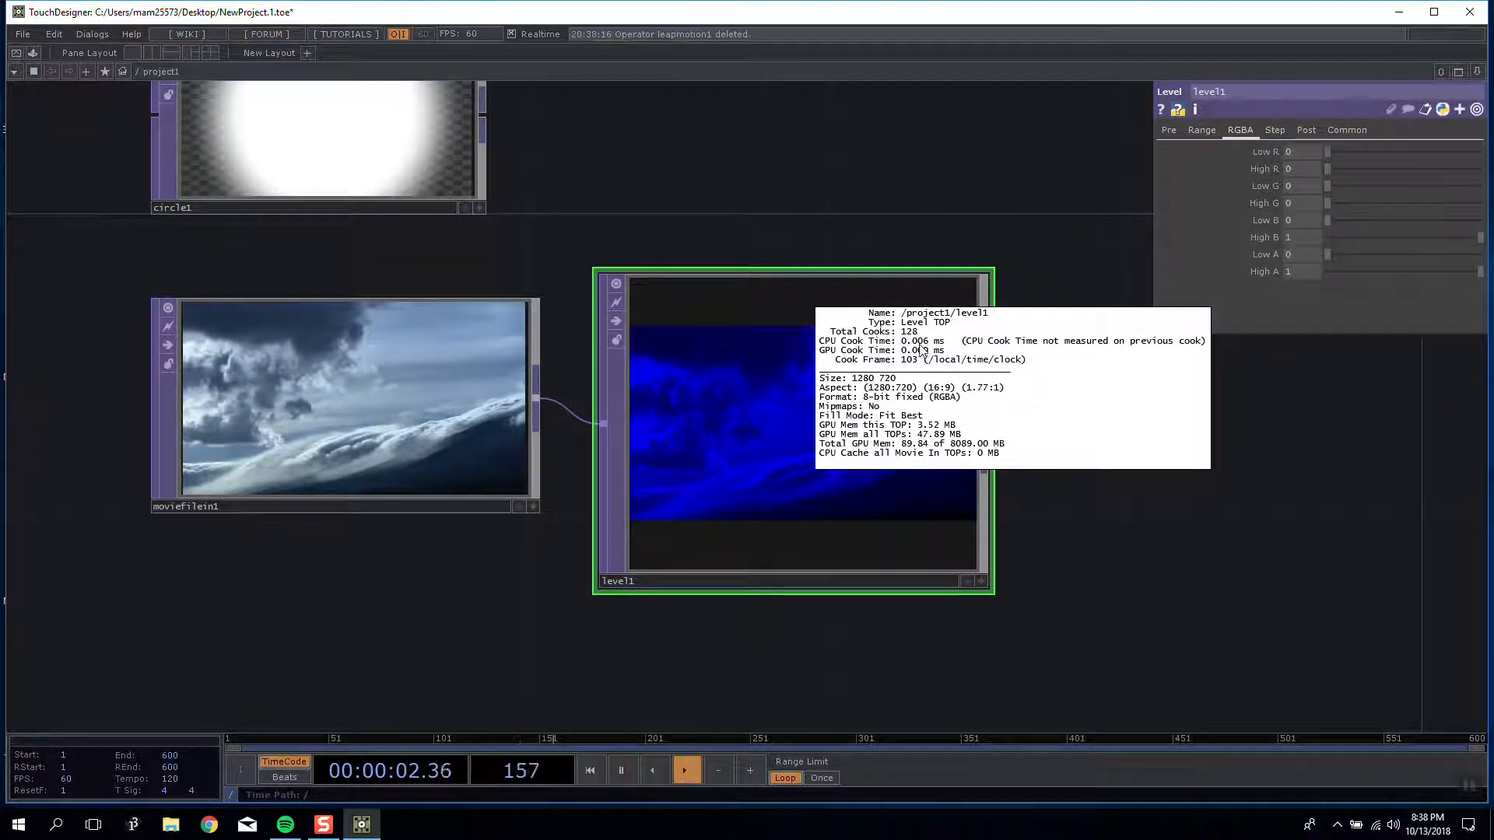
{"action": "left_click_drag", "start_coordinate": [884, 186], "coordinate": [744, 242]}
{"action": "left_click", "coordinate": [217, 452]}
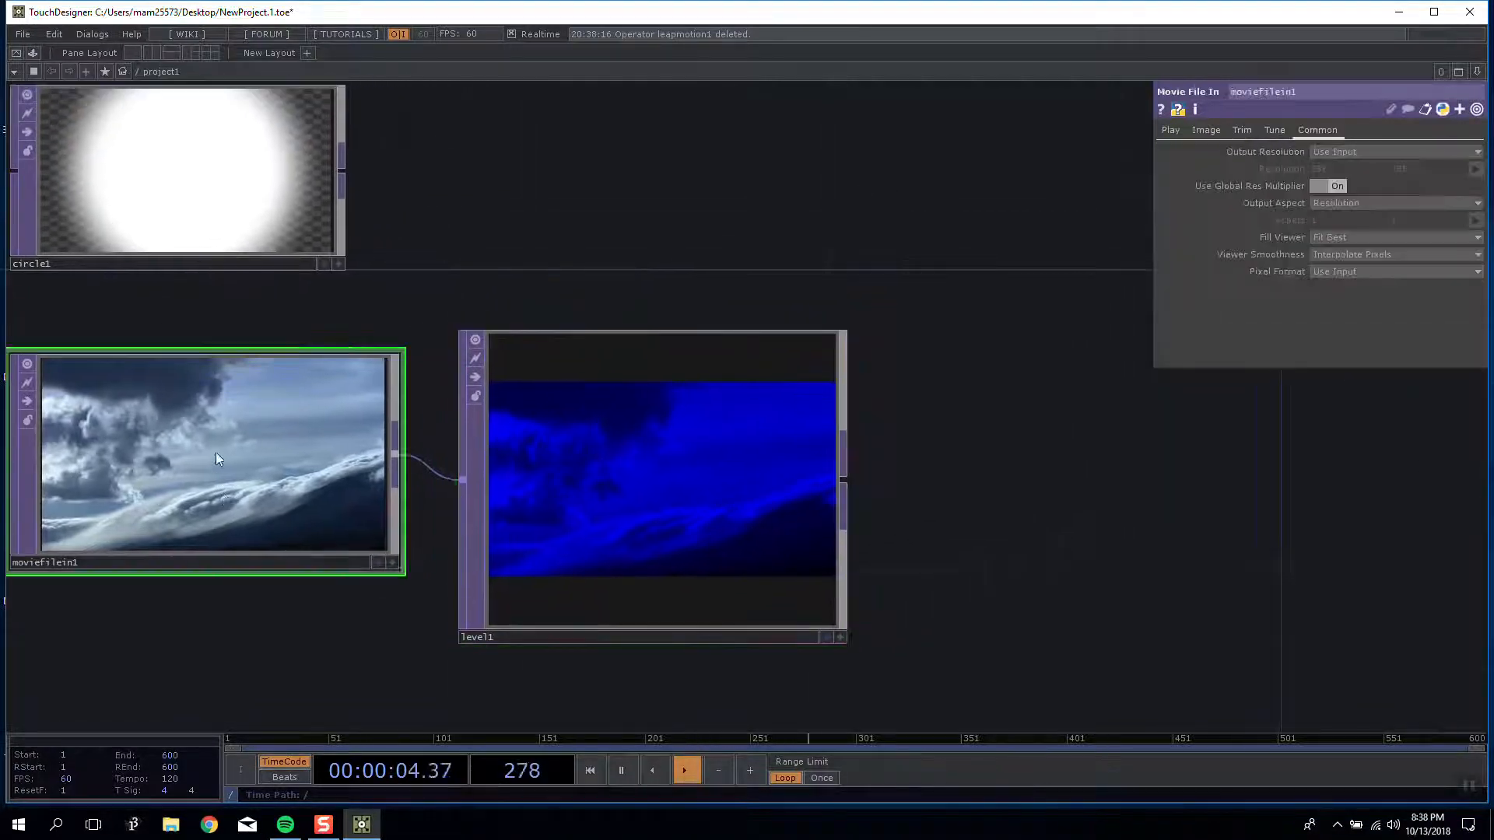
{"action": "middle_click", "coordinate": [216, 451]}
{"action": "middle_click", "coordinate": [687, 359]}
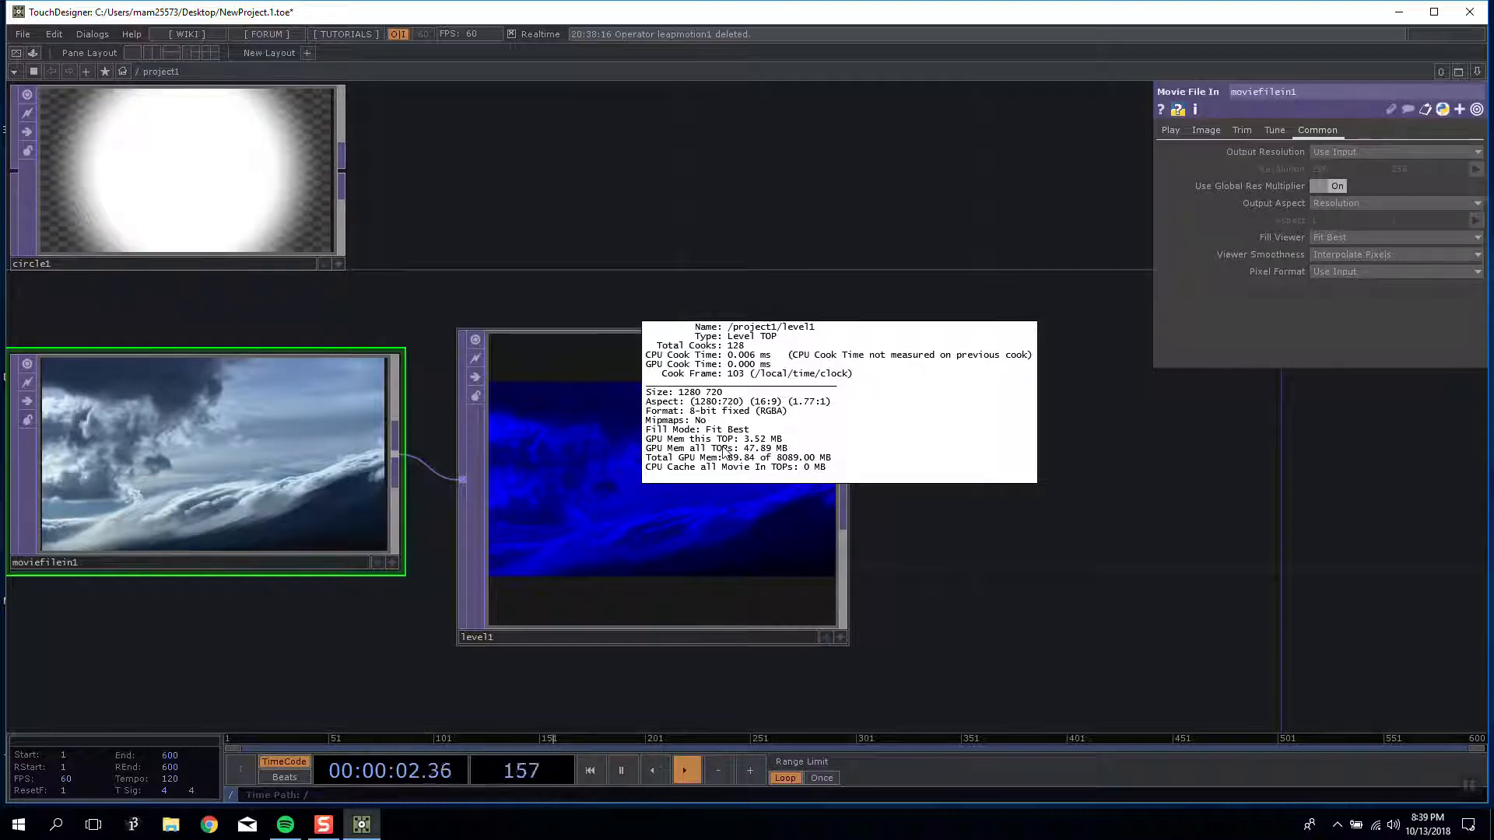
{"action": "left_click_drag", "start_coordinate": [622, 240], "coordinate": [633, 306]}
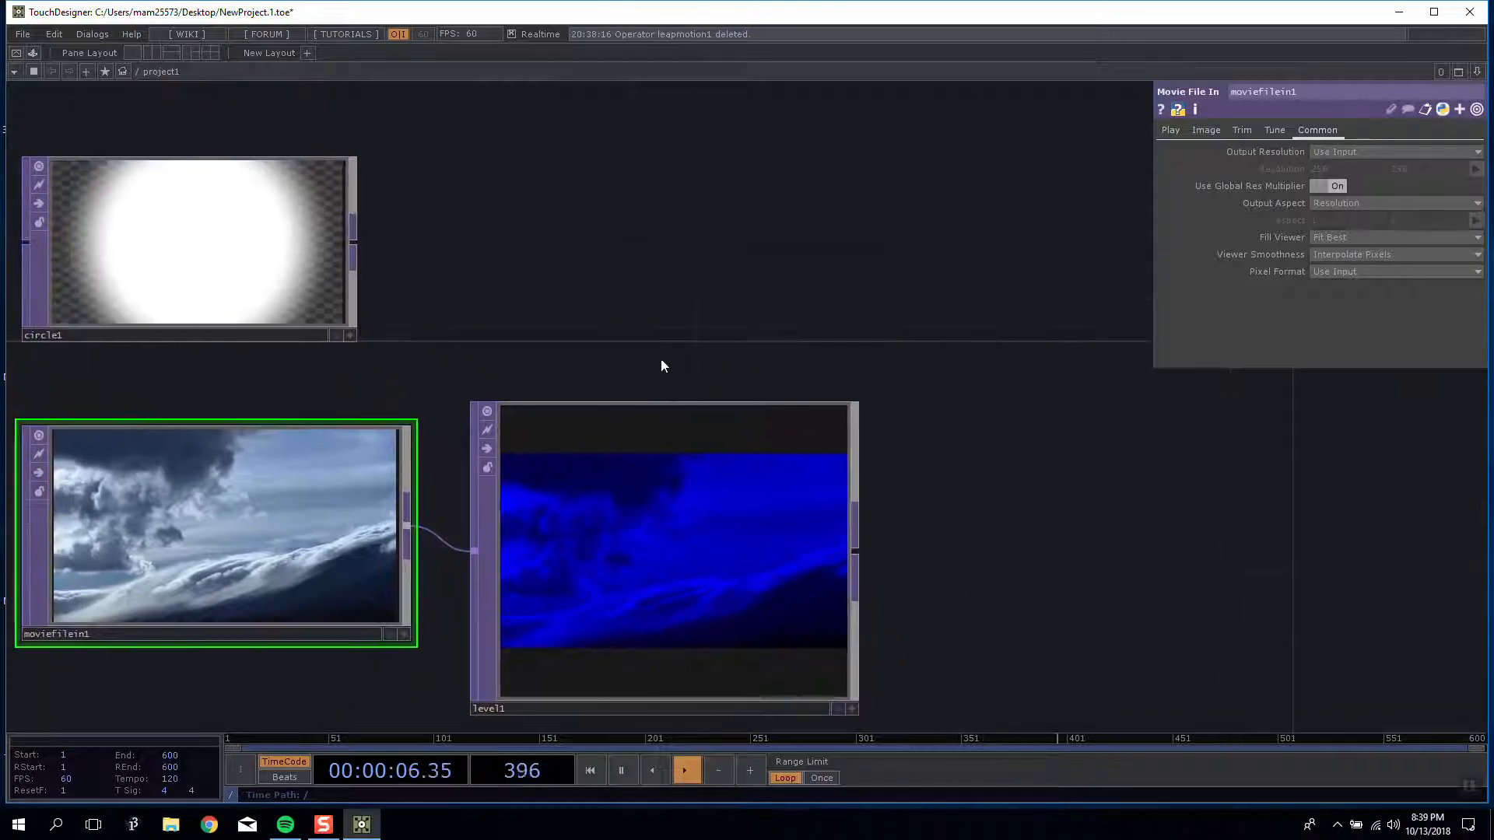
{"action": "left_click_drag", "start_coordinate": [784, 315], "coordinate": [551, 262]}
{"action": "key", "text": "Tab"}
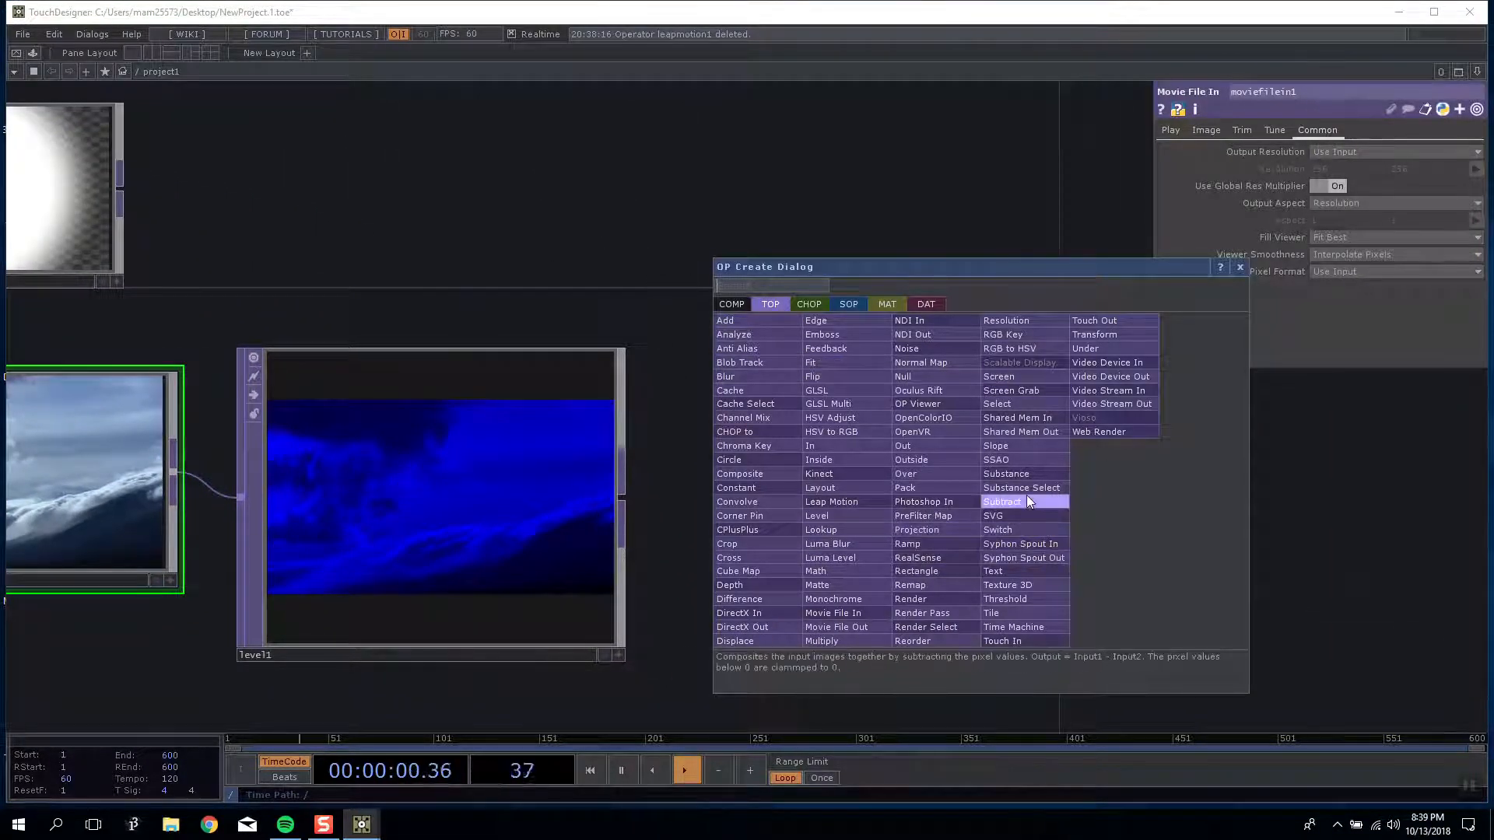
{"action": "left_click", "coordinate": [569, 196]}
{"action": "left_click_drag", "start_coordinate": [551, 208], "coordinate": [415, 163]}
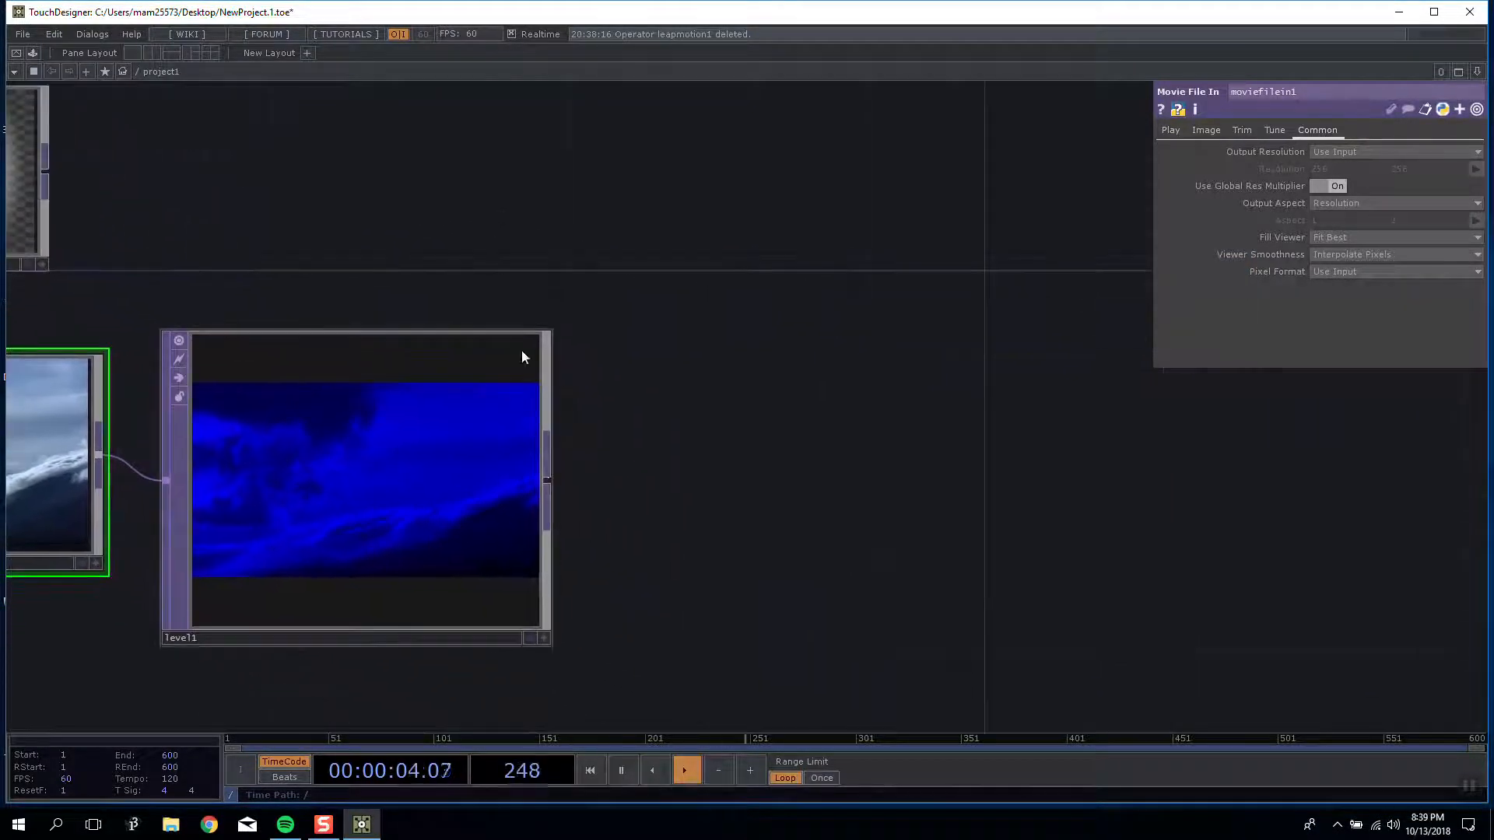
Step: Add an Analyze TOP connected to level1's output and place it beside level1
{"action": "right_click", "coordinate": [546, 461]}
{"action": "left_click_drag", "start_coordinate": [541, 246], "coordinate": [930, 221]}
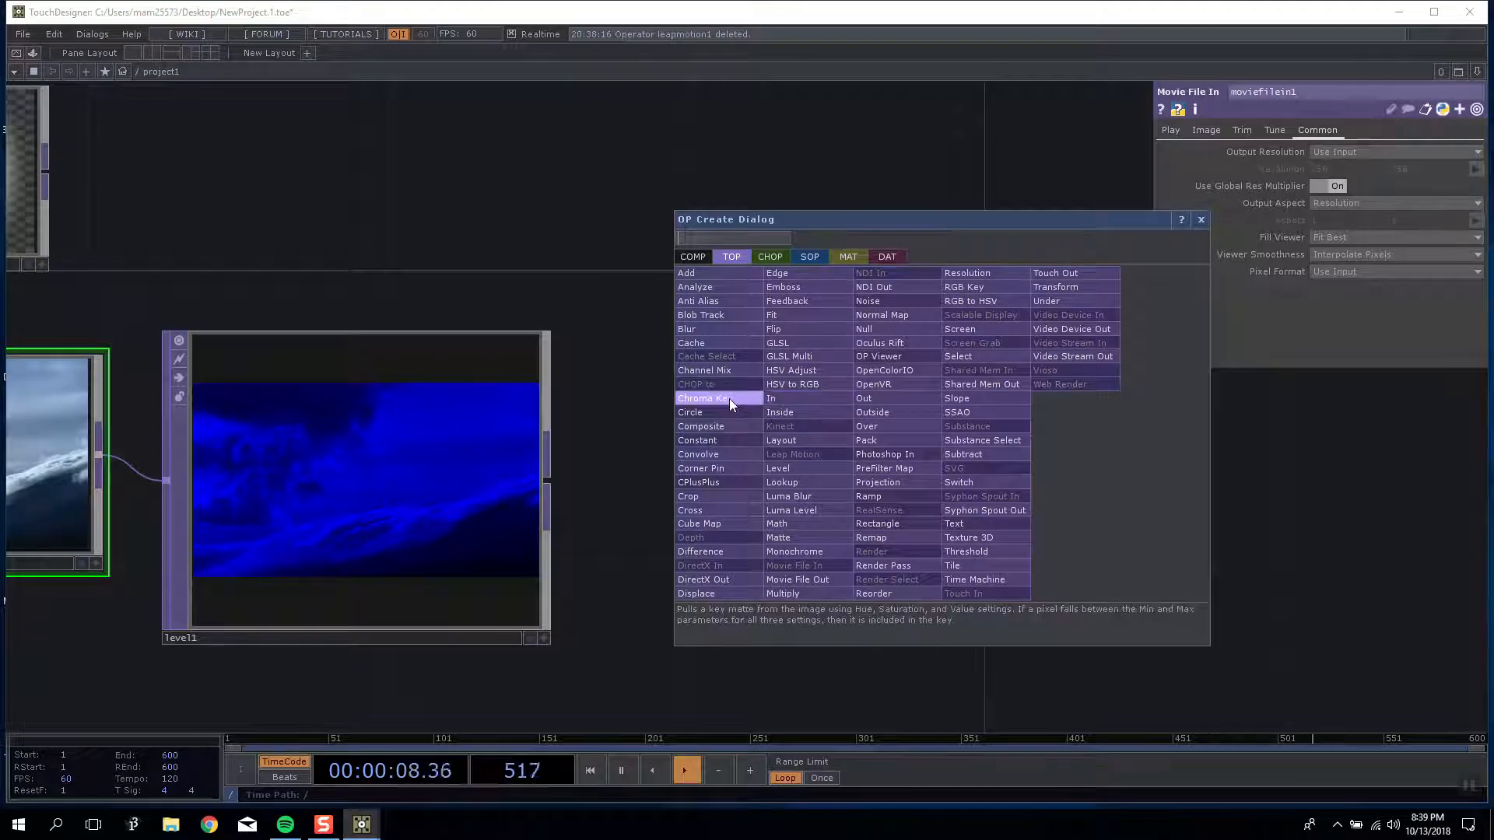
{"action": "left_click", "coordinate": [730, 287]}
{"action": "left_click", "coordinate": [813, 409]}
{"action": "left_click_drag", "start_coordinate": [856, 199], "coordinate": [932, 179]}
Step: Try different Operation and Select options on the Analyze node, including Minimum with Red, finishing on the Average operation
{"action": "left_click", "coordinate": [1320, 152]}
{"action": "left_click", "coordinate": [1311, 183]}
{"action": "left_click_drag", "start_coordinate": [822, 258], "coordinate": [692, 331]}
{"action": "left_click", "coordinate": [1316, 195]}
{"action": "left_click", "coordinate": [1314, 153]}
{"action": "left_click", "coordinate": [1313, 168]}
{"action": "left_click", "coordinate": [1311, 153]}
{"action": "left_click", "coordinate": [1309, 181]}
{"action": "left_click", "coordinate": [1316, 169]}
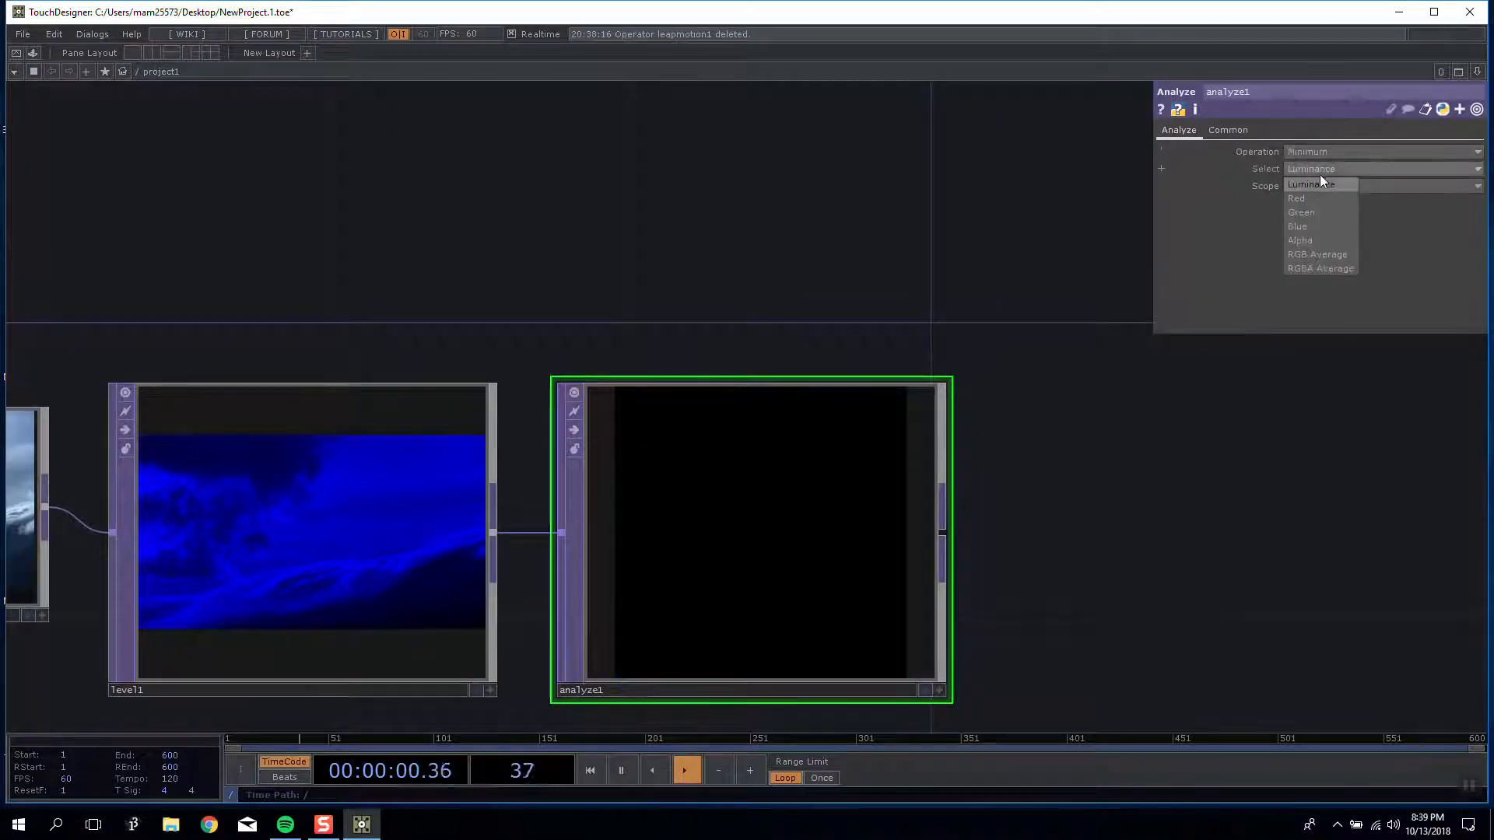
{"action": "left_click", "coordinate": [1315, 198]}
{"action": "left_click", "coordinate": [1313, 168]}
{"action": "left_click", "coordinate": [1299, 184]}
{"action": "left_click", "coordinate": [1302, 153]}
{"action": "left_click", "coordinate": [1312, 169]}
{"action": "left_click_drag", "start_coordinate": [725, 286], "coordinate": [764, 320]}
{"action": "scroll", "coordinate": [810, 320], "scroll_direction": "down", "scroll_amount": 3}
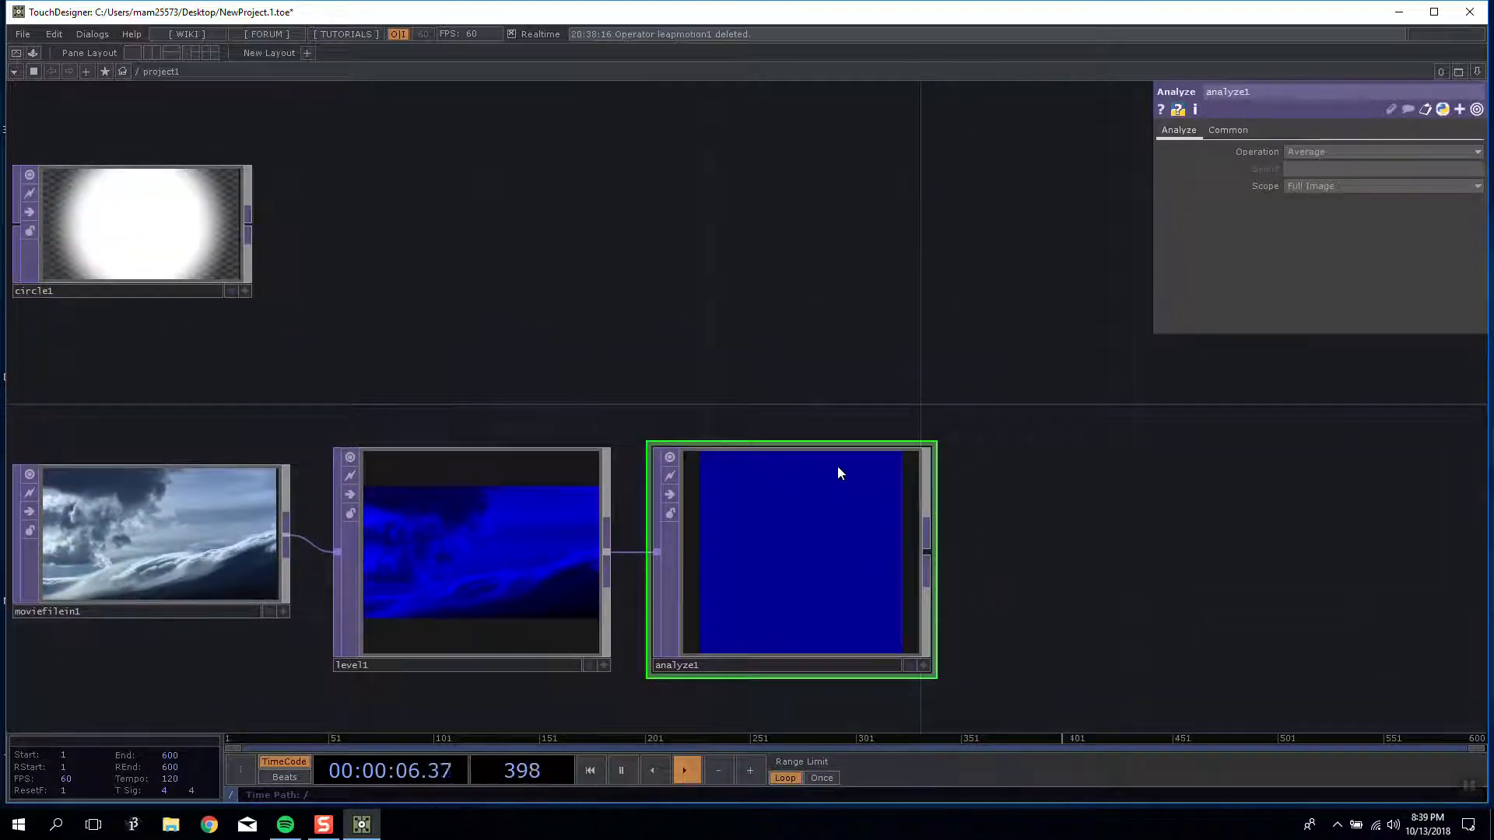
Step: Delete the Analyze node from the network
{"action": "key", "text": "Delete"}
{"action": "left_click_drag", "start_coordinate": [531, 394], "coordinate": [621, 341]}
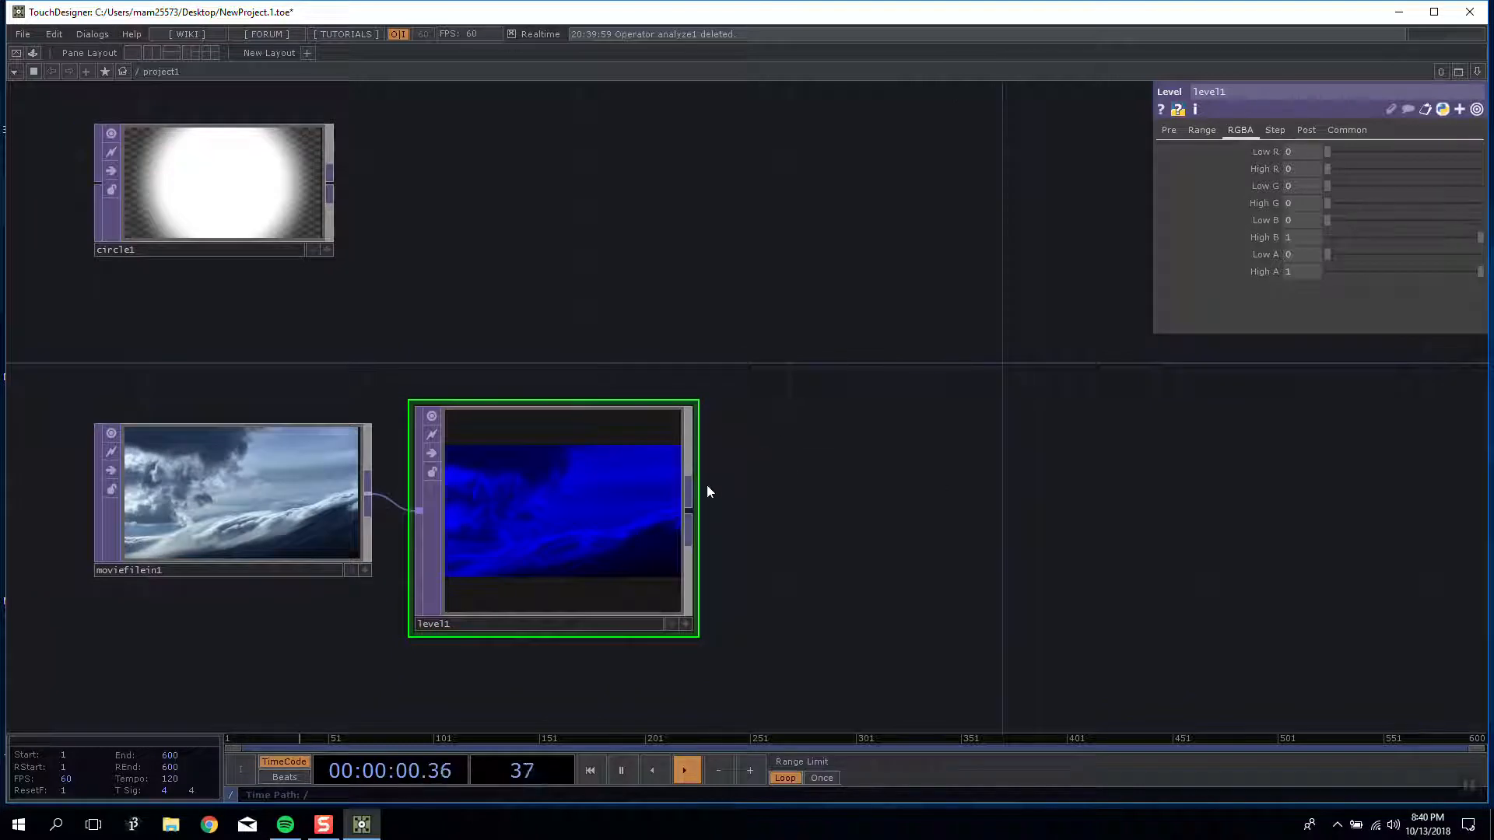
{"action": "left_click_drag", "start_coordinate": [711, 290], "coordinate": [754, 328]}
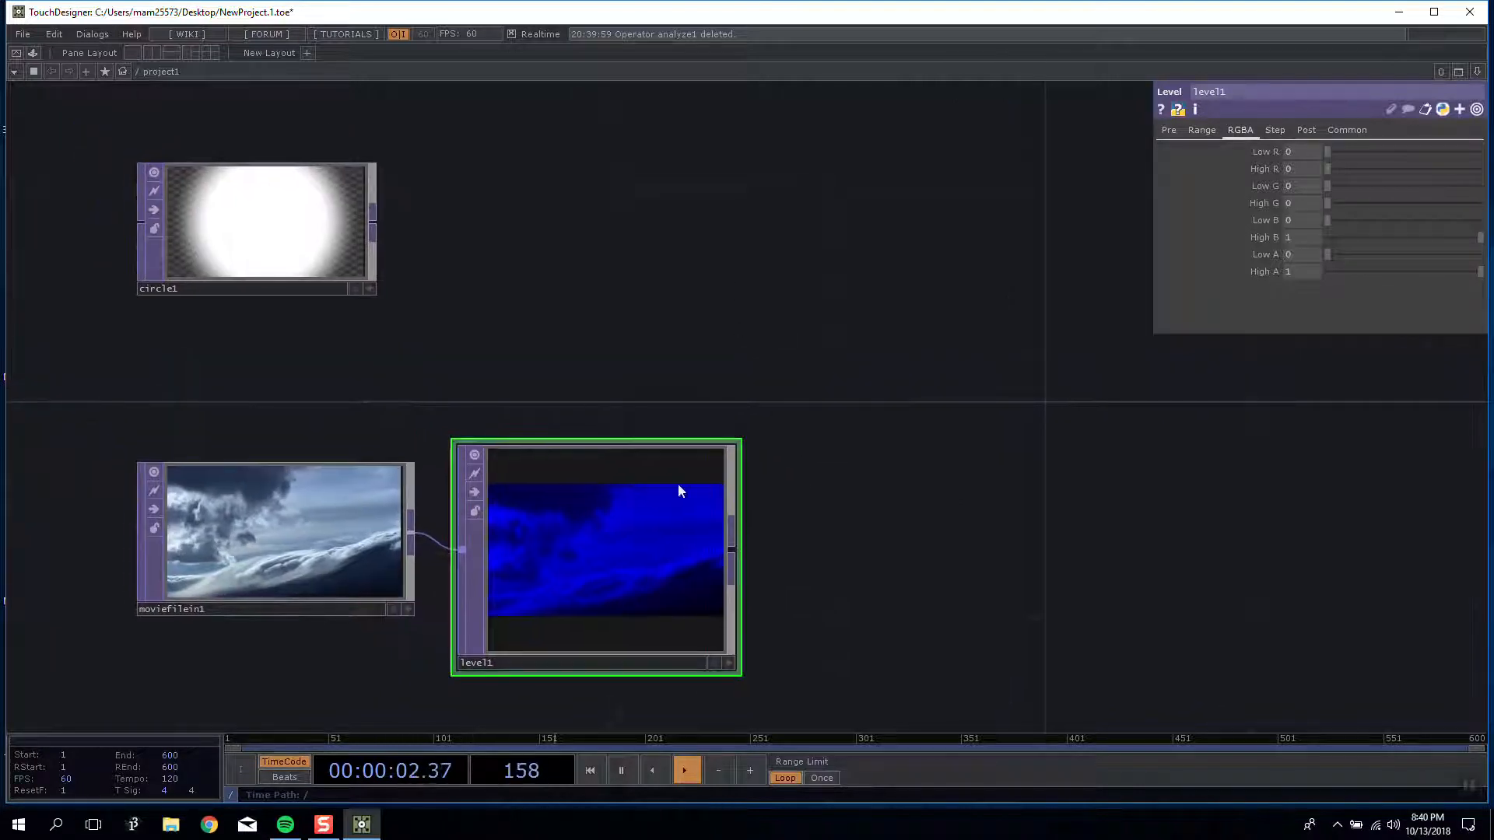
{"action": "mouse_move", "coordinate": [347, 231]}
{"action": "left_mouse_down"}
{"action": "mouse_move", "coordinate": [561, 338]}
{"action": "mouse_move", "coordinate": [337, 239]}
{"action": "mouse_move", "coordinate": [334, 252]}
{"action": "mouse_move", "coordinate": [342, 235]}
{"action": "left_mouse_up"}
{"action": "left_click_drag", "start_coordinate": [727, 394], "coordinate": [631, 353]}
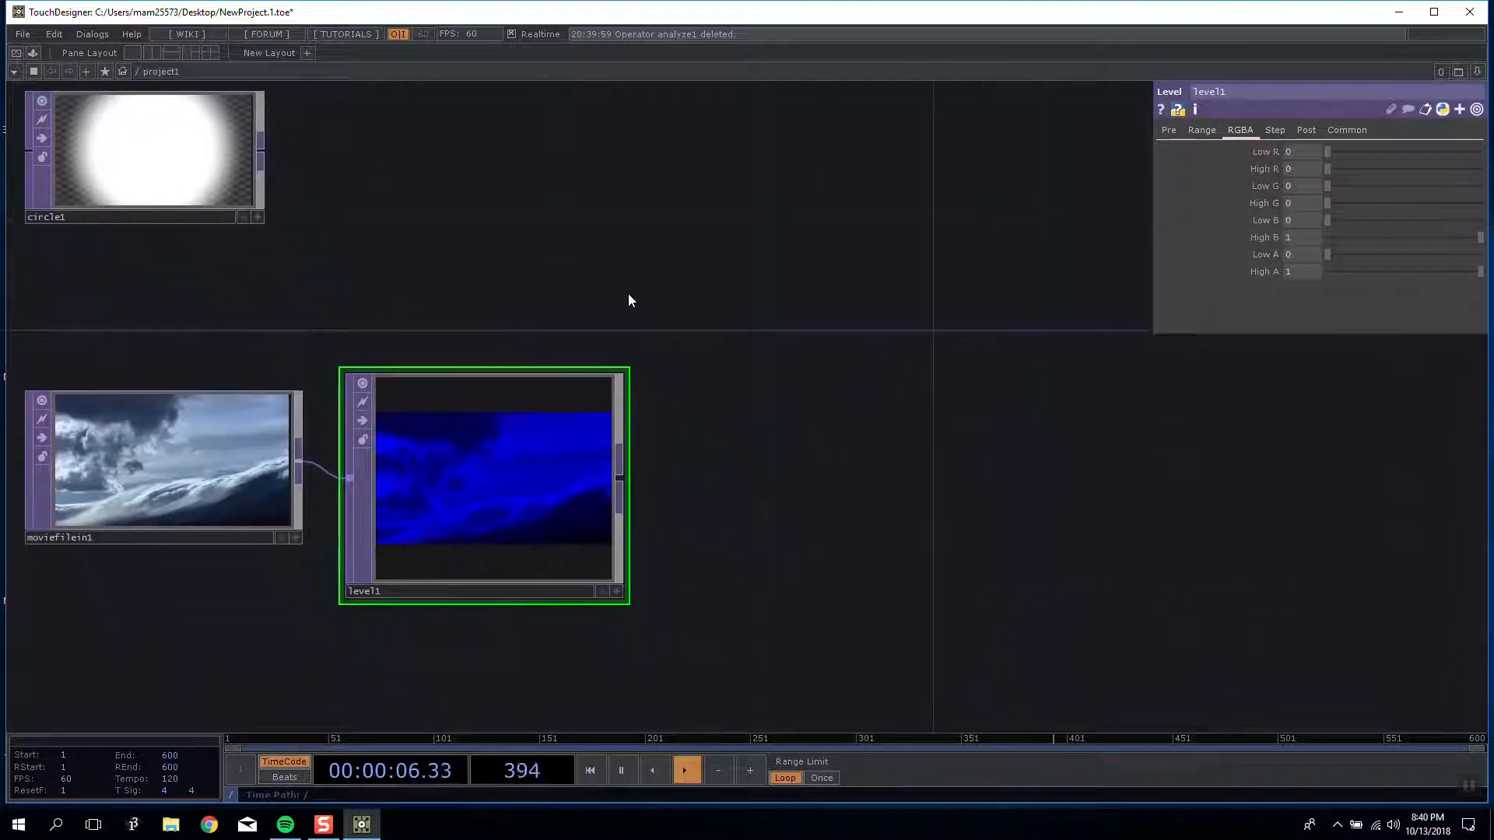
Step: Add a Composite TOP fed by level1 and connect circle1 as its second input
{"action": "right_click", "coordinate": [617, 479]}
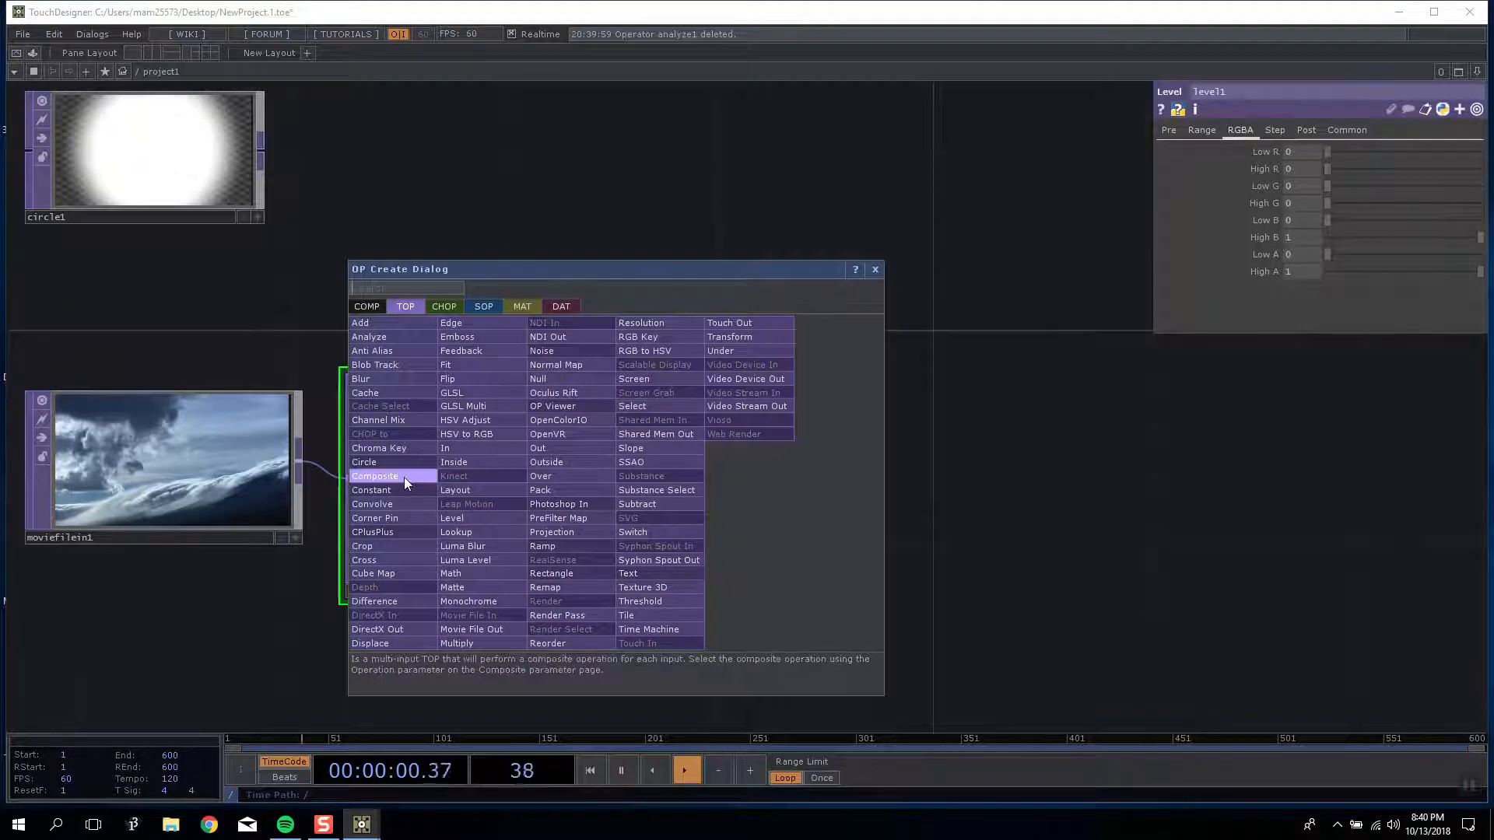
{"action": "left_click", "coordinate": [404, 476]}
{"action": "left_click", "coordinate": [793, 250]}
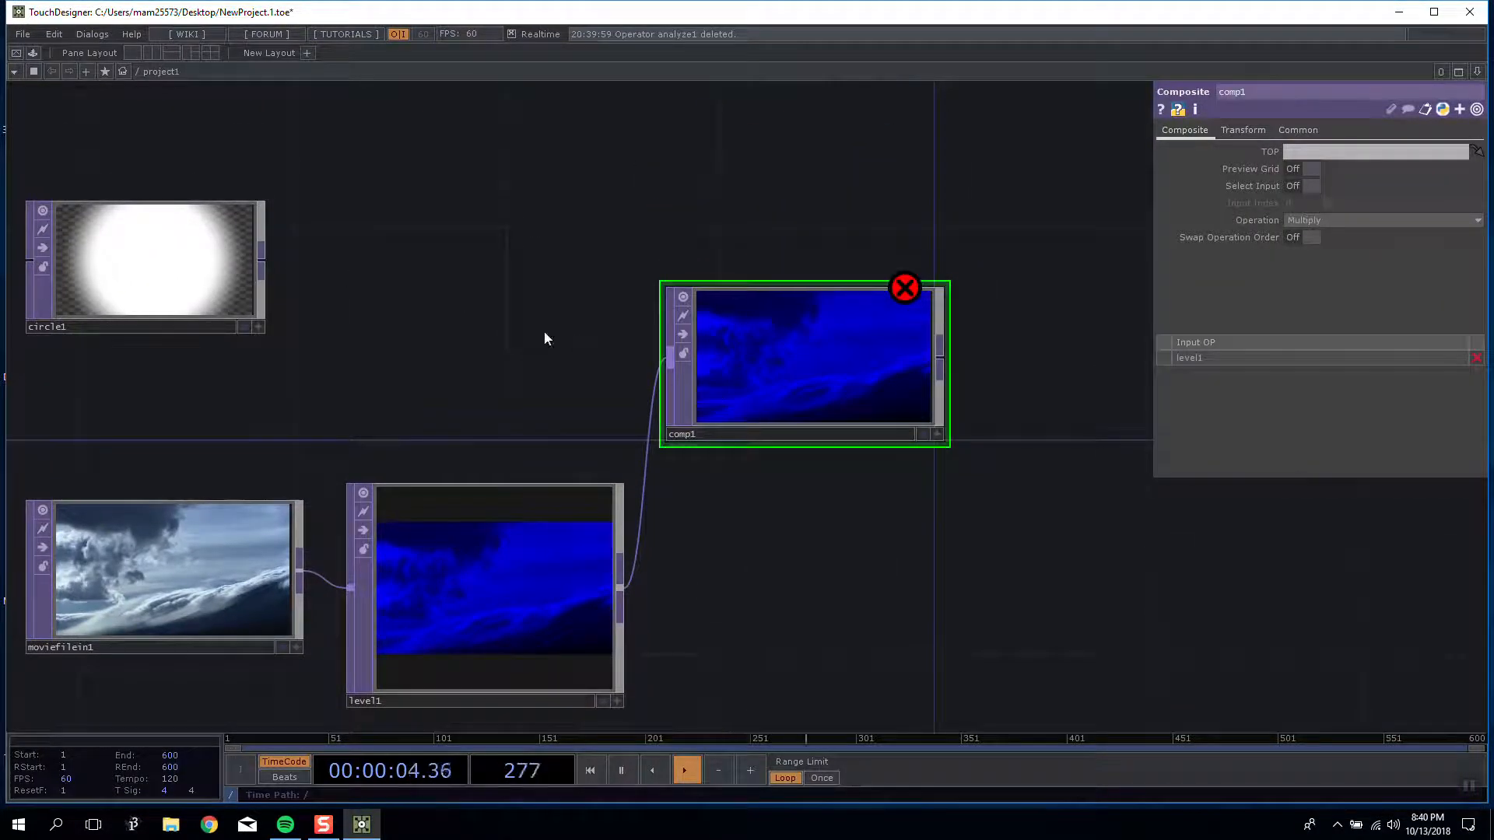
{"action": "left_click", "coordinate": [263, 260]}
{"action": "left_click", "coordinate": [674, 330]}
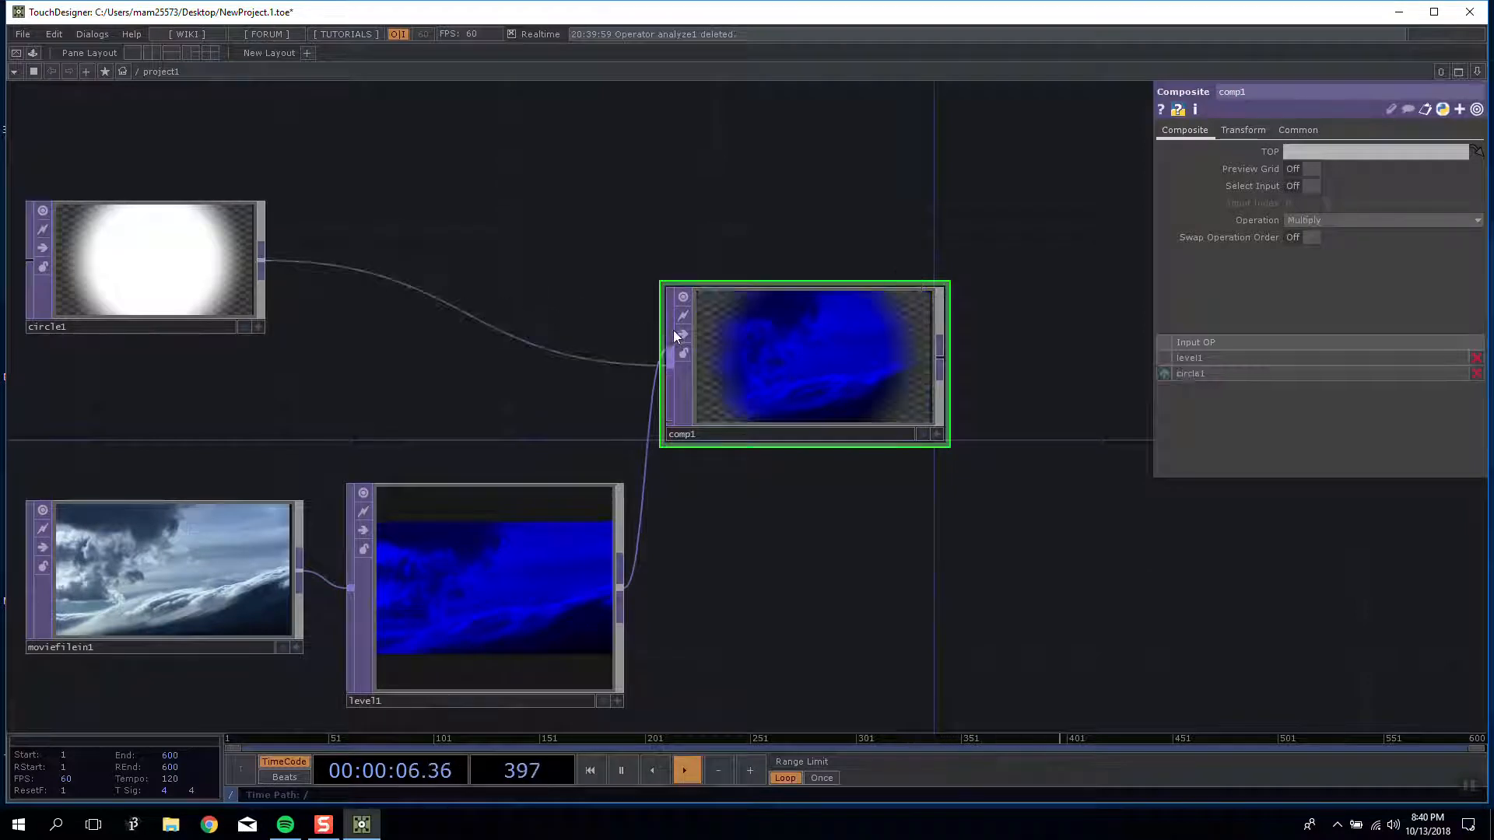
Step: Move circle1 closer to comp1 so that it sits above level1, keeping the Multiply operation
{"action": "left_click_drag", "start_coordinate": [717, 236], "coordinate": [689, 224]}
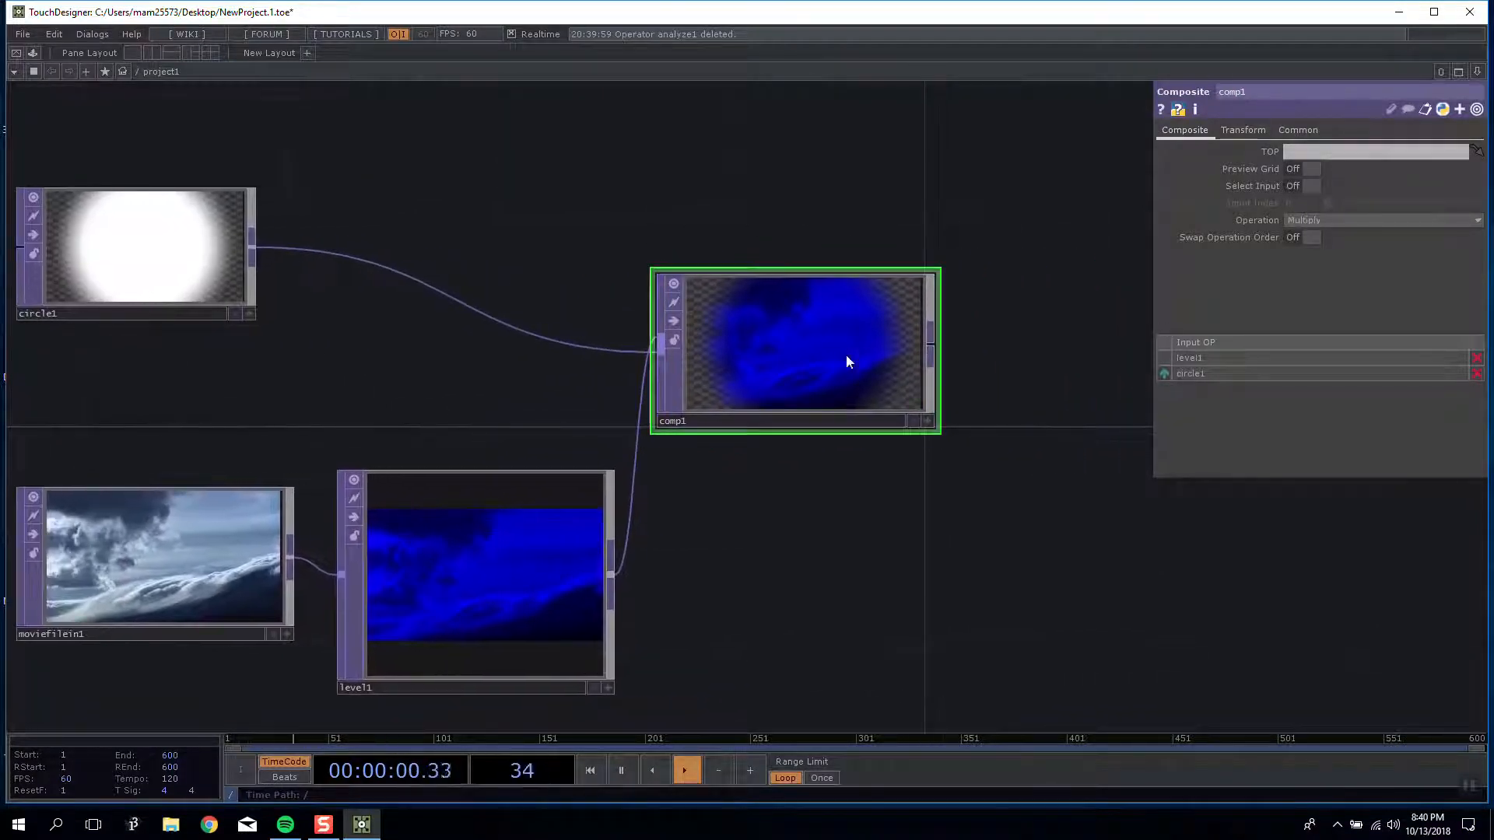
{"action": "left_click", "coordinate": [1291, 220]}
{"action": "left_click_drag", "start_coordinate": [466, 226], "coordinate": [565, 279]}
{"action": "left_click_drag", "start_coordinate": [108, 341], "coordinate": [279, 363]}
{"action": "left_click_drag", "start_coordinate": [145, 375], "coordinate": [386, 342]}
{"action": "mouse_move", "coordinate": [488, 346]}
{"action": "left_mouse_down"}
{"action": "mouse_move", "coordinate": [649, 345]}
{"action": "mouse_move", "coordinate": [490, 341]}
{"action": "left_mouse_up"}
{"action": "left_click_drag", "start_coordinate": [644, 334], "coordinate": [532, 336]}
{"action": "left_click_drag", "start_coordinate": [404, 335], "coordinate": [511, 335]}
{"action": "left_click_drag", "start_coordinate": [588, 391], "coordinate": [453, 409]}
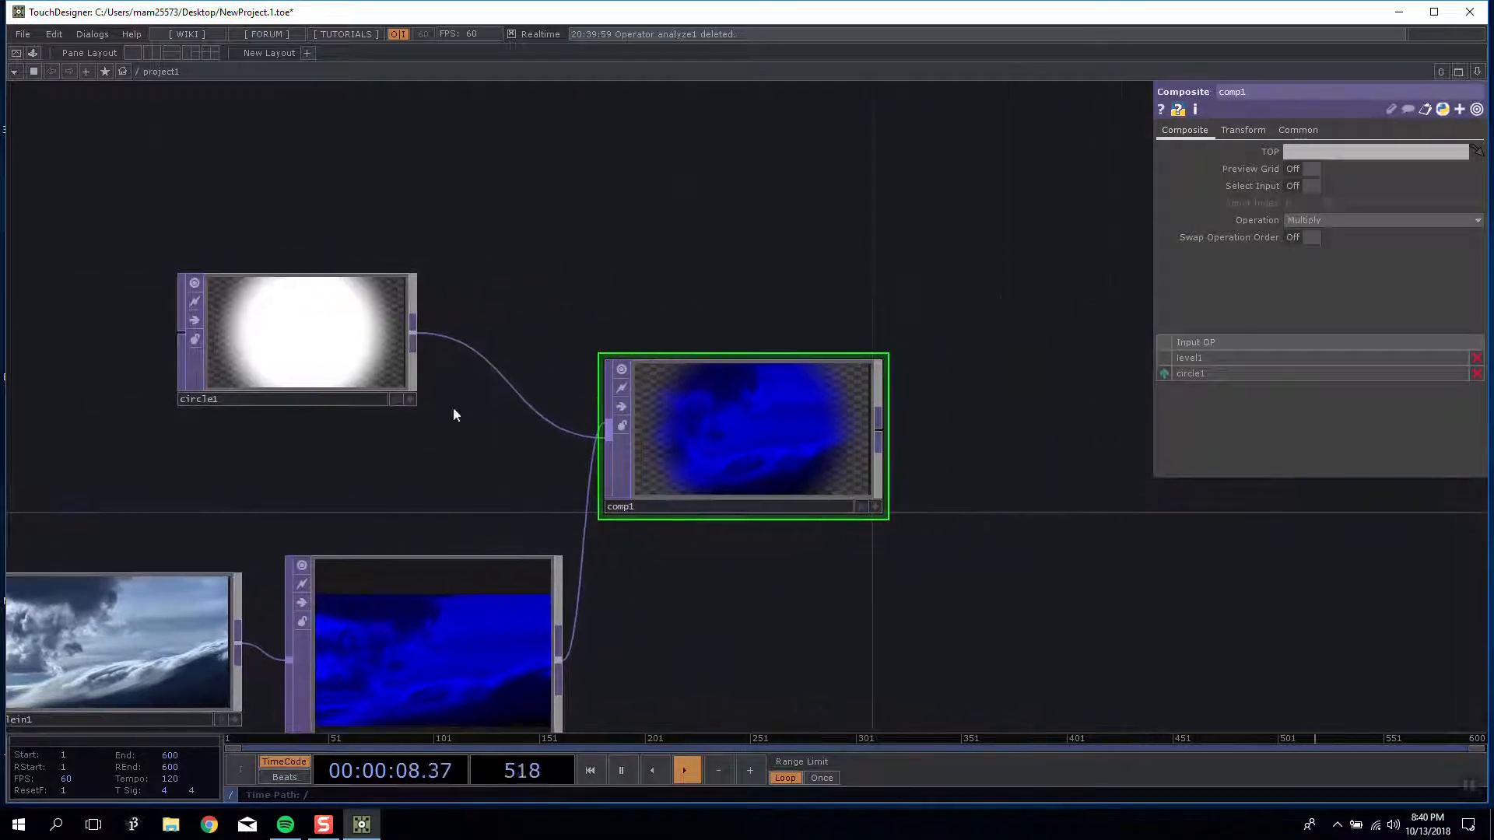
{"action": "left_click_drag", "start_coordinate": [798, 277], "coordinate": [854, 221]}
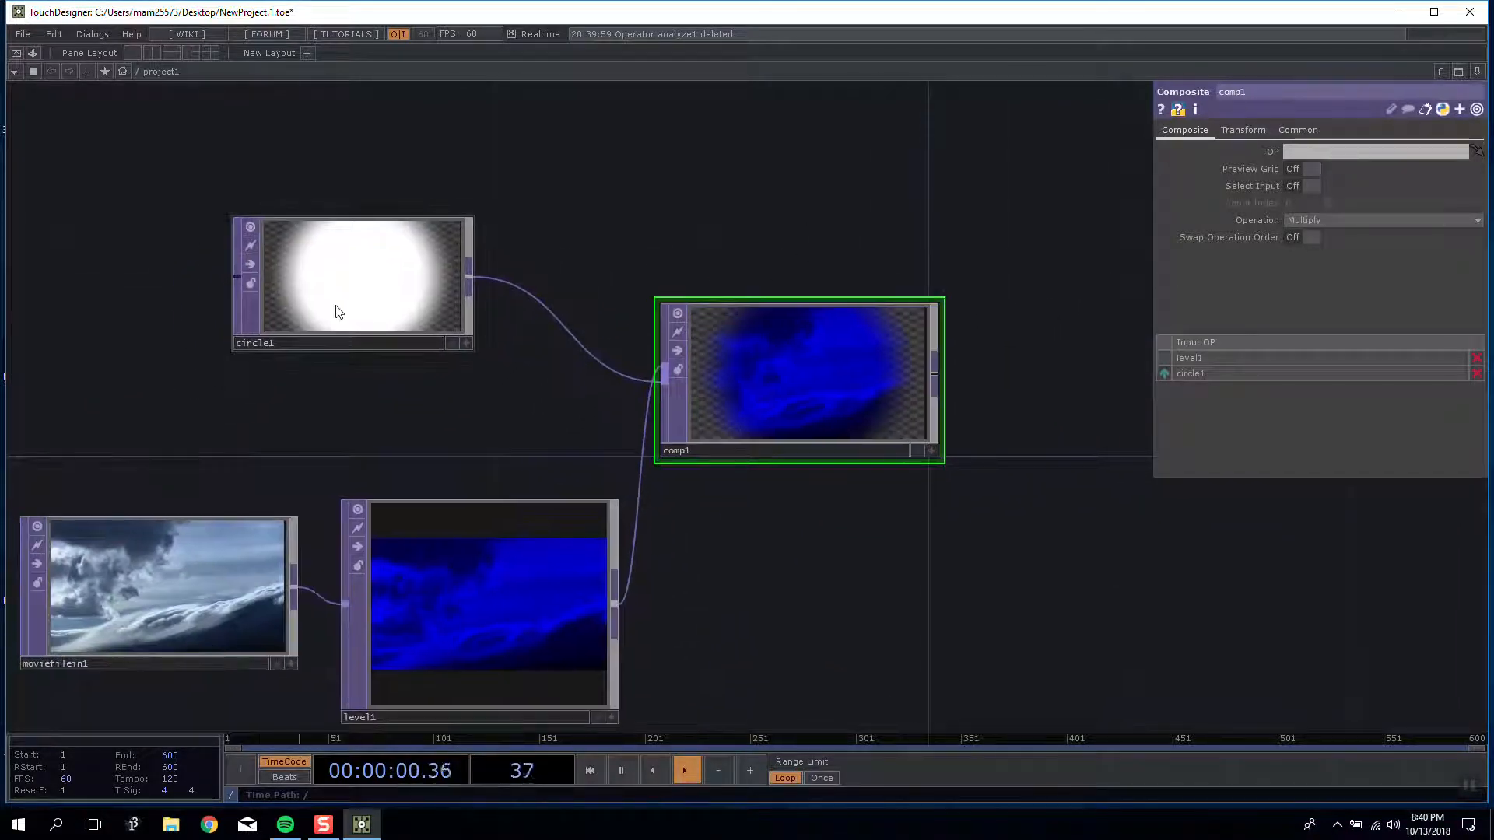
Step: Examine comp1's composited image up close, along with the order of its two input wires and its input list
{"action": "scroll", "coordinate": [335, 306], "scroll_direction": "up", "scroll_amount": 4}
{"action": "scroll", "coordinate": [336, 305], "scroll_direction": "down", "scroll_amount": 1}
{"action": "left_click_drag", "start_coordinate": [900, 160], "coordinate": [782, 172]}
{"action": "scroll", "coordinate": [424, 320], "scroll_direction": "down", "scroll_amount": 2}
{"action": "left_click_drag", "start_coordinate": [532, 279], "coordinate": [377, 223]}
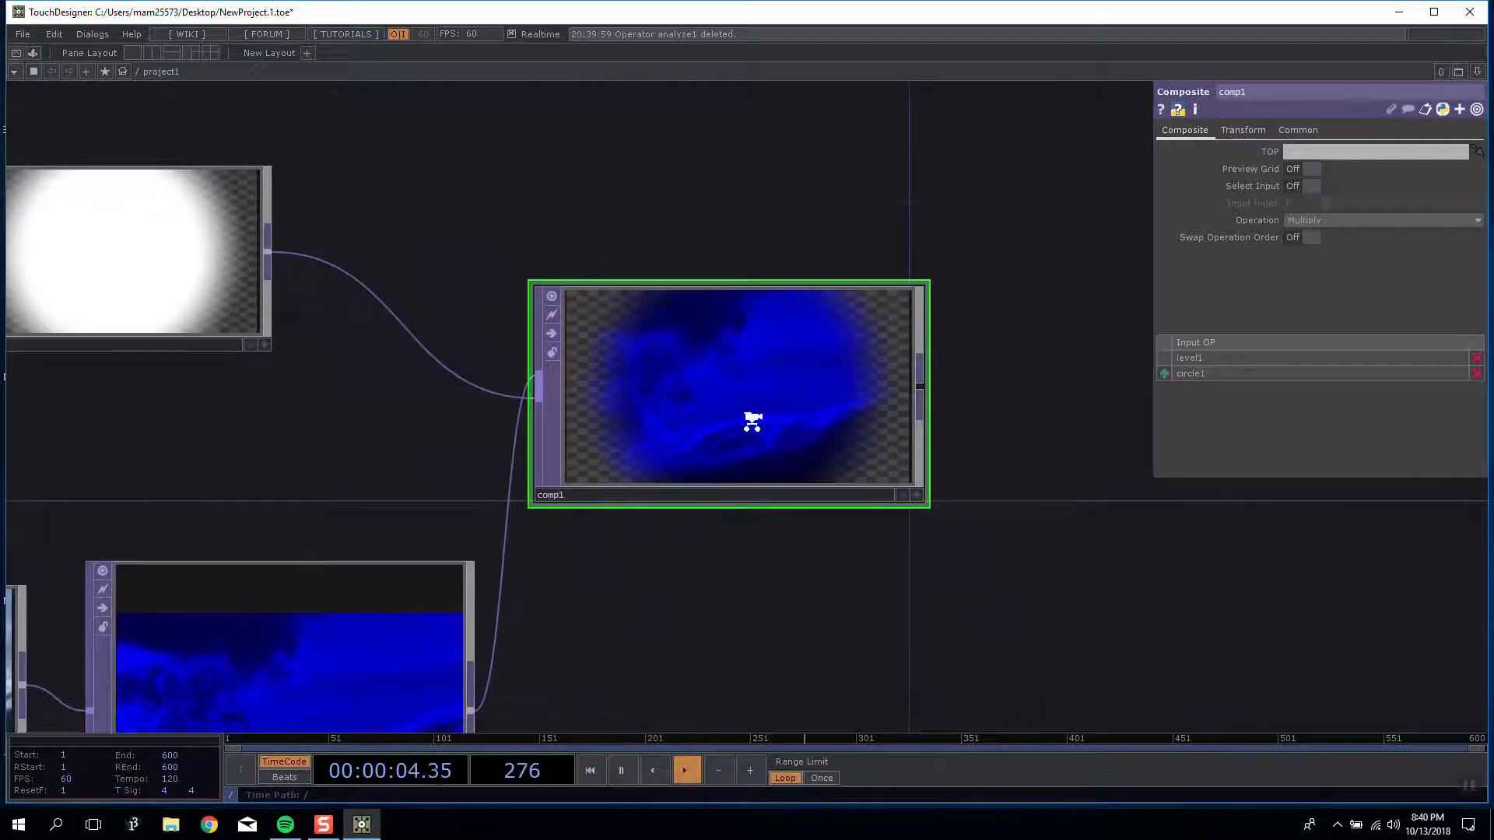
{"action": "scroll", "coordinate": [750, 417], "scroll_direction": "up", "scroll_amount": 3}
{"action": "scroll", "coordinate": [750, 418], "scroll_direction": "down", "scroll_amount": 1}
{"action": "left_click_drag", "start_coordinate": [1021, 672], "coordinate": [986, 676]}
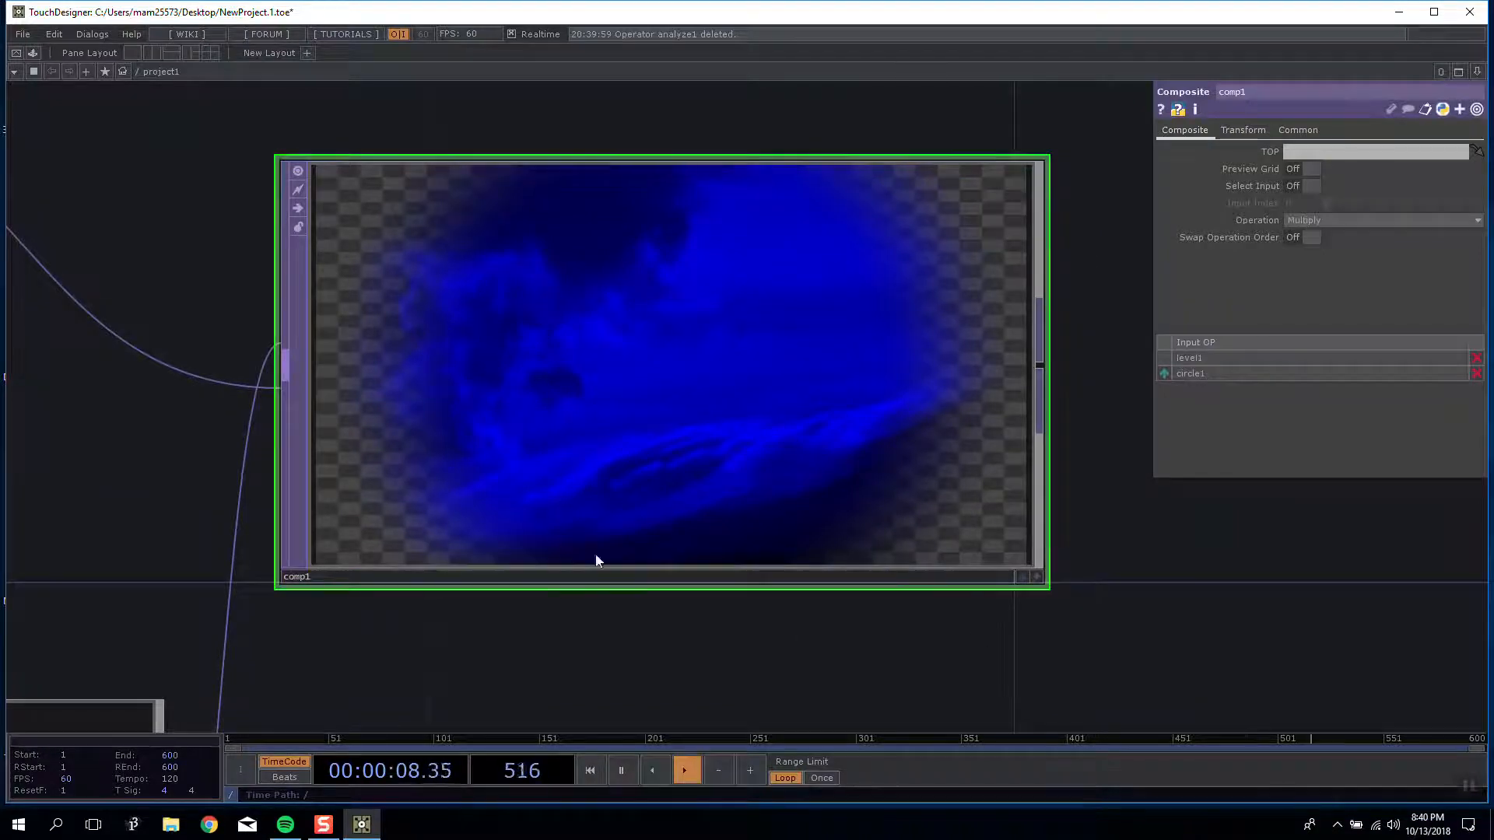
{"action": "scroll", "coordinate": [768, 537], "scroll_direction": "down", "scroll_amount": 4}
{"action": "scroll", "coordinate": [768, 524], "scroll_direction": "up", "scroll_amount": 3}
{"action": "scroll", "coordinate": [731, 418], "scroll_direction": "up", "scroll_amount": 3}
{"action": "scroll", "coordinate": [598, 601], "scroll_direction": "down", "scroll_amount": 3}
{"action": "scroll", "coordinate": [658, 391], "scroll_direction": "up", "scroll_amount": 3}
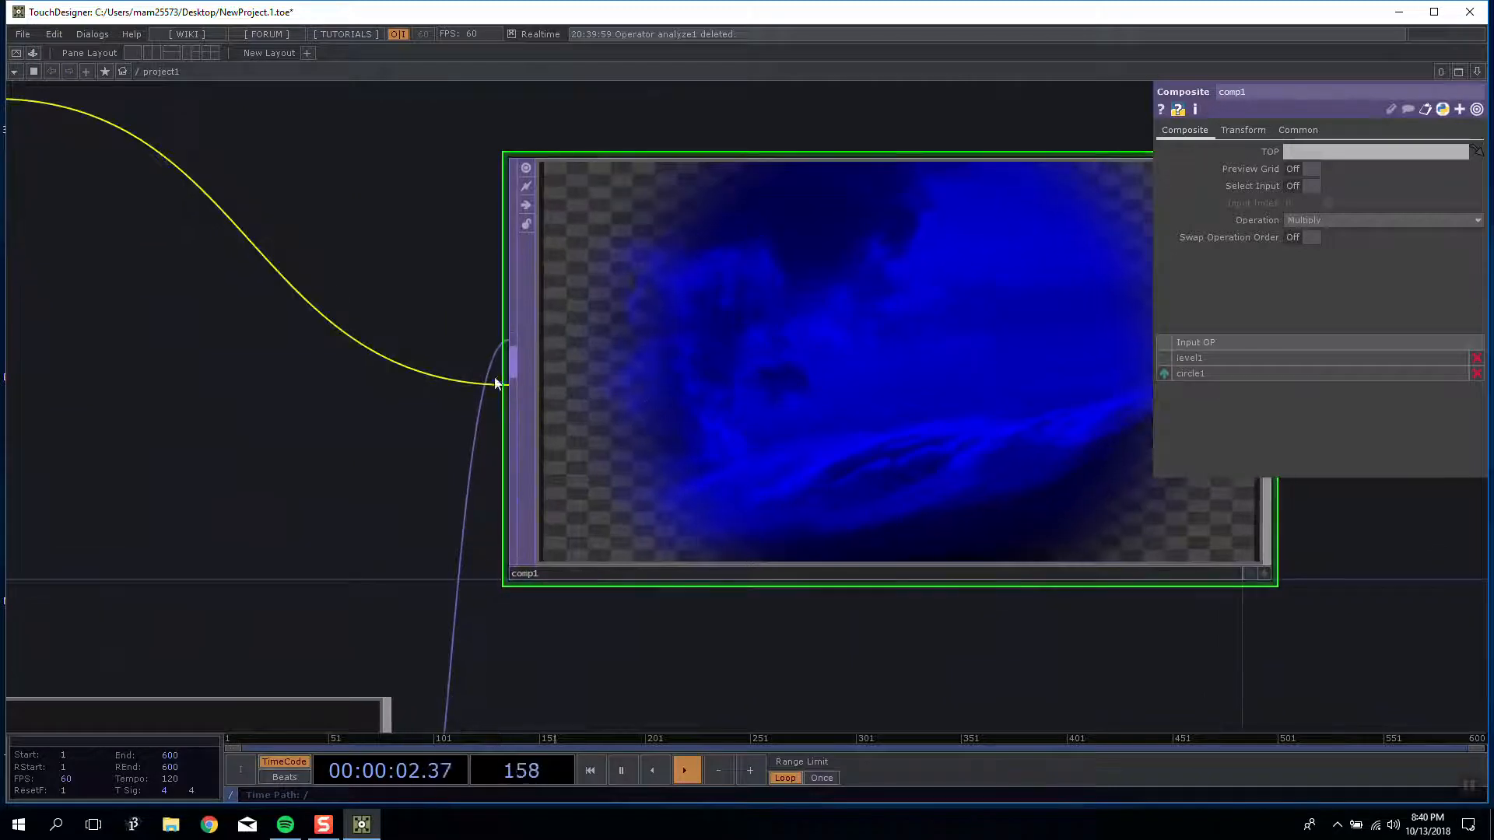
{"action": "scroll", "coordinate": [495, 383], "scroll_direction": "up", "scroll_amount": 3}
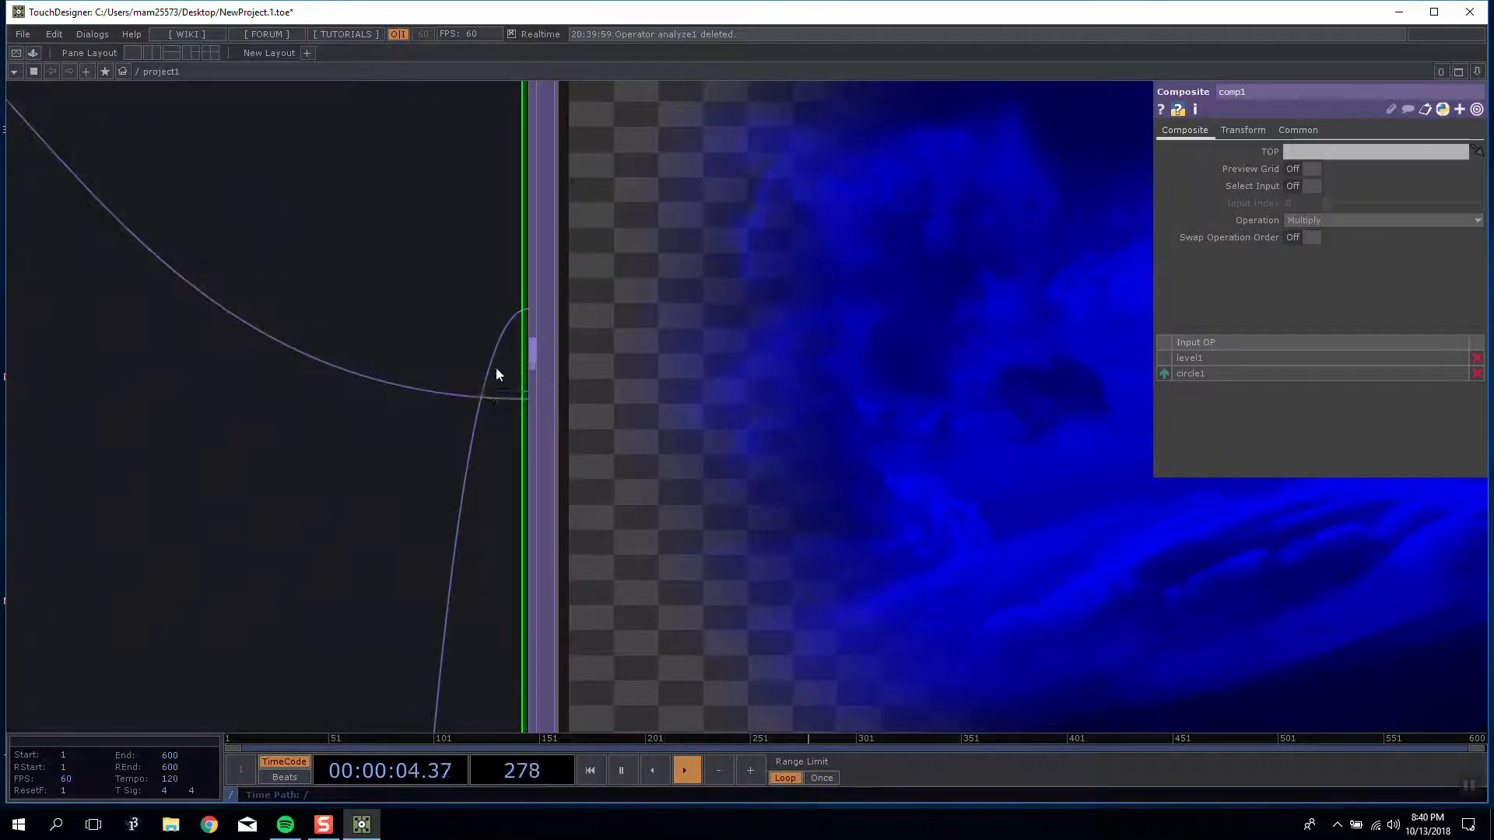
{"action": "scroll", "coordinate": [495, 360], "scroll_direction": "down", "scroll_amount": 3}
{"action": "scroll", "coordinate": [493, 343], "scroll_direction": "up", "scroll_amount": 1}
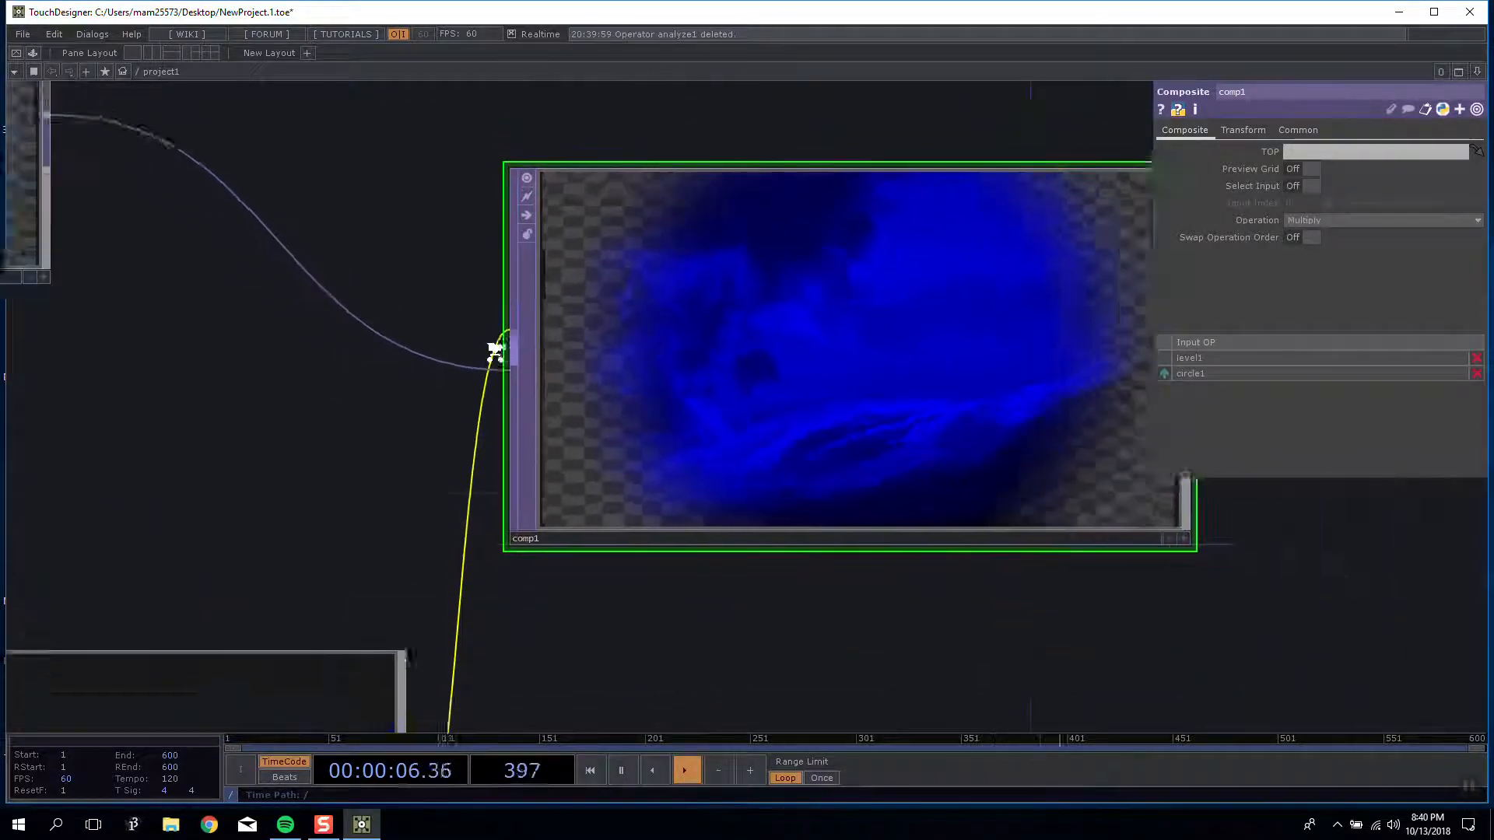
{"action": "scroll", "coordinate": [493, 343], "scroll_direction": "down", "scroll_amount": 1}
{"action": "scroll", "coordinate": [586, 362], "scroll_direction": "up", "scroll_amount": 1}
{"action": "scroll", "coordinate": [586, 363], "scroll_direction": "up", "scroll_amount": 1}
{"action": "scroll", "coordinate": [717, 357], "scroll_direction": "down", "scroll_amount": 2}
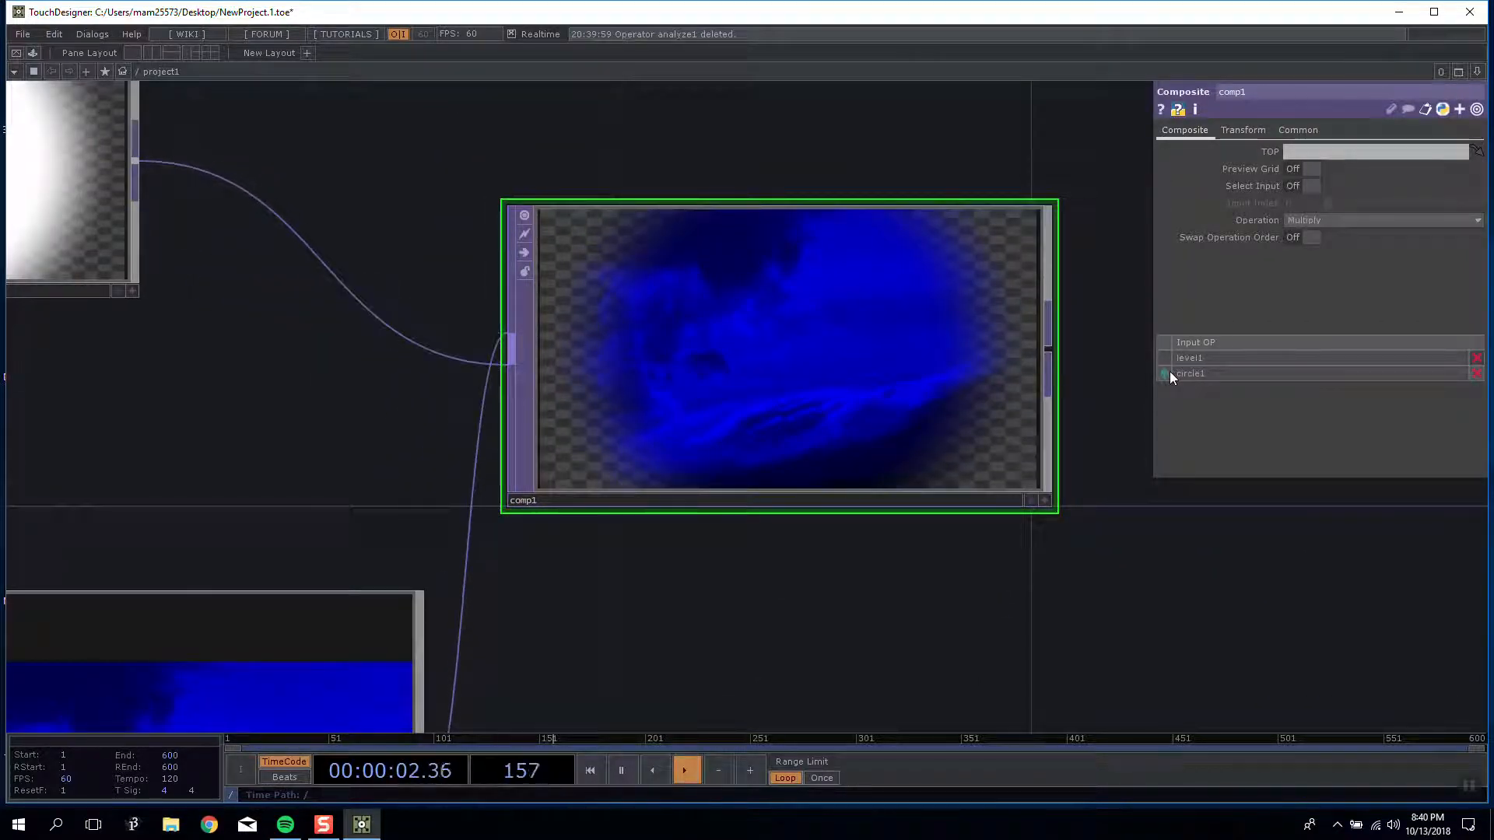
{"action": "left_click_drag", "start_coordinate": [1174, 371], "coordinate": [1173, 370]}
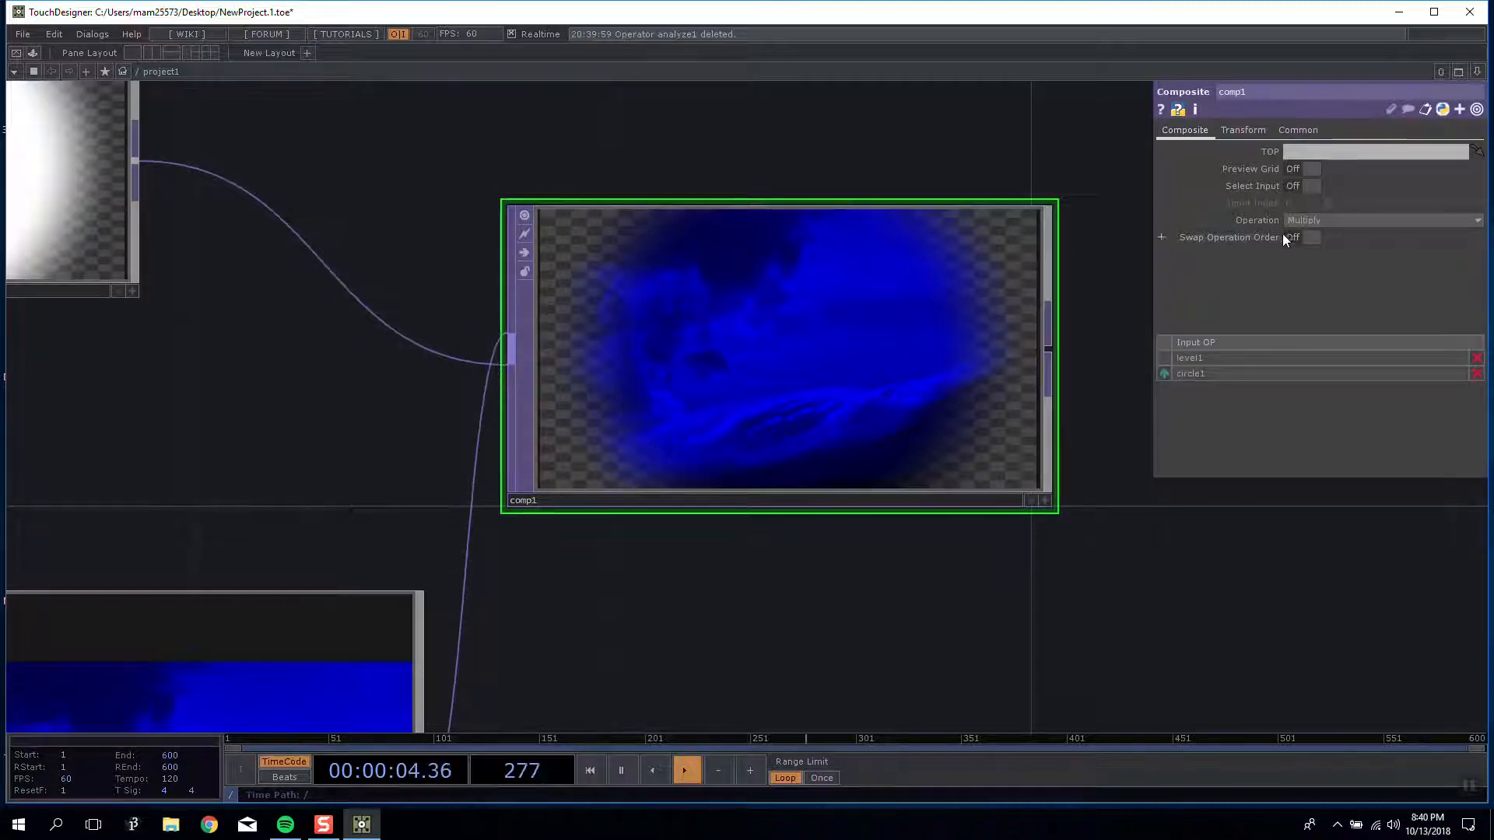
Step: Try the Add operation on comp1 and set its Operation to Atop
{"action": "left_click", "coordinate": [1292, 223]}
{"action": "left_click", "coordinate": [1297, 237]}
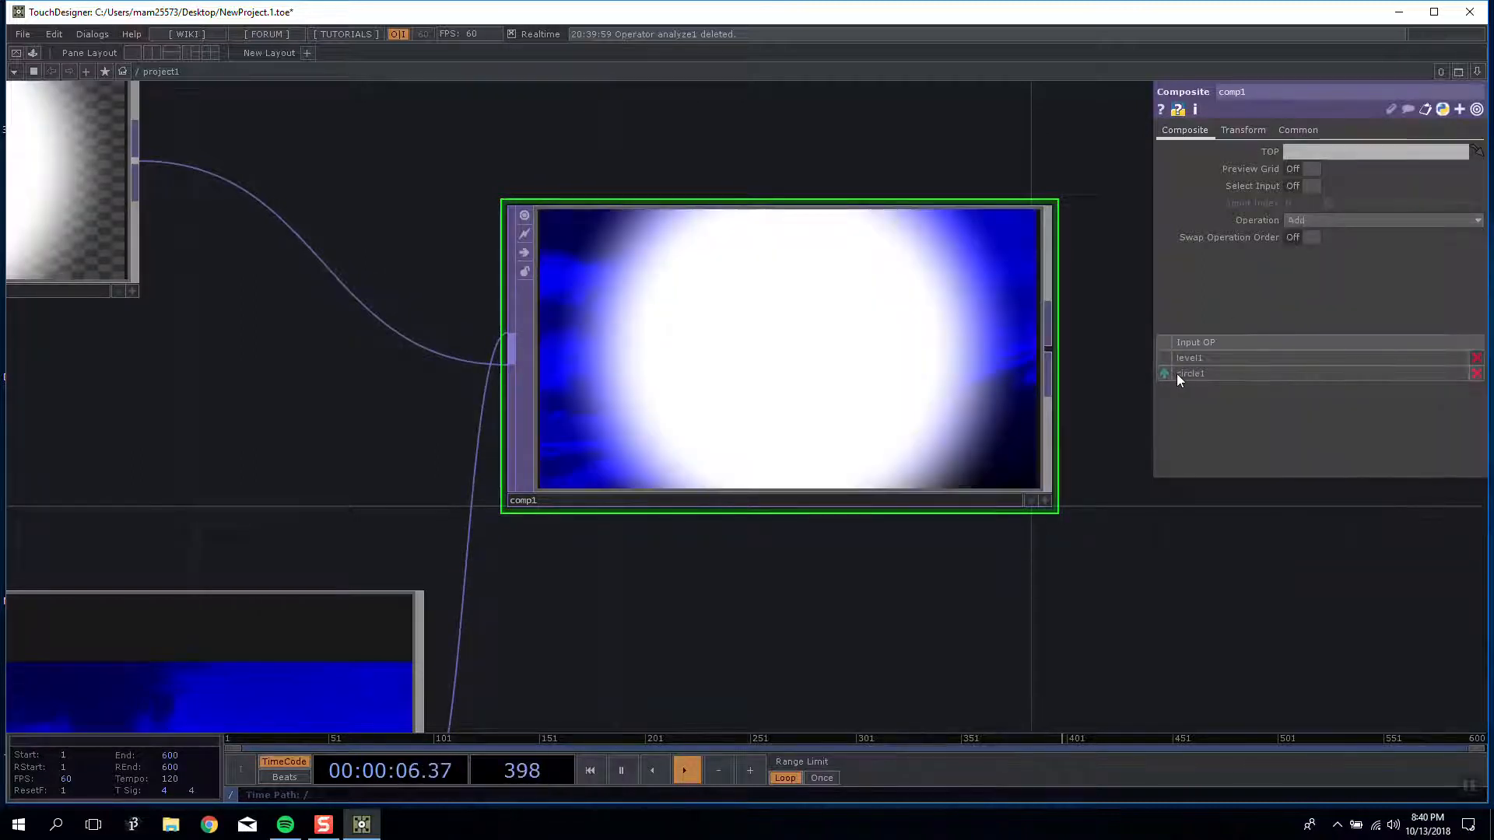
{"action": "left_click", "coordinate": [1332, 220]}
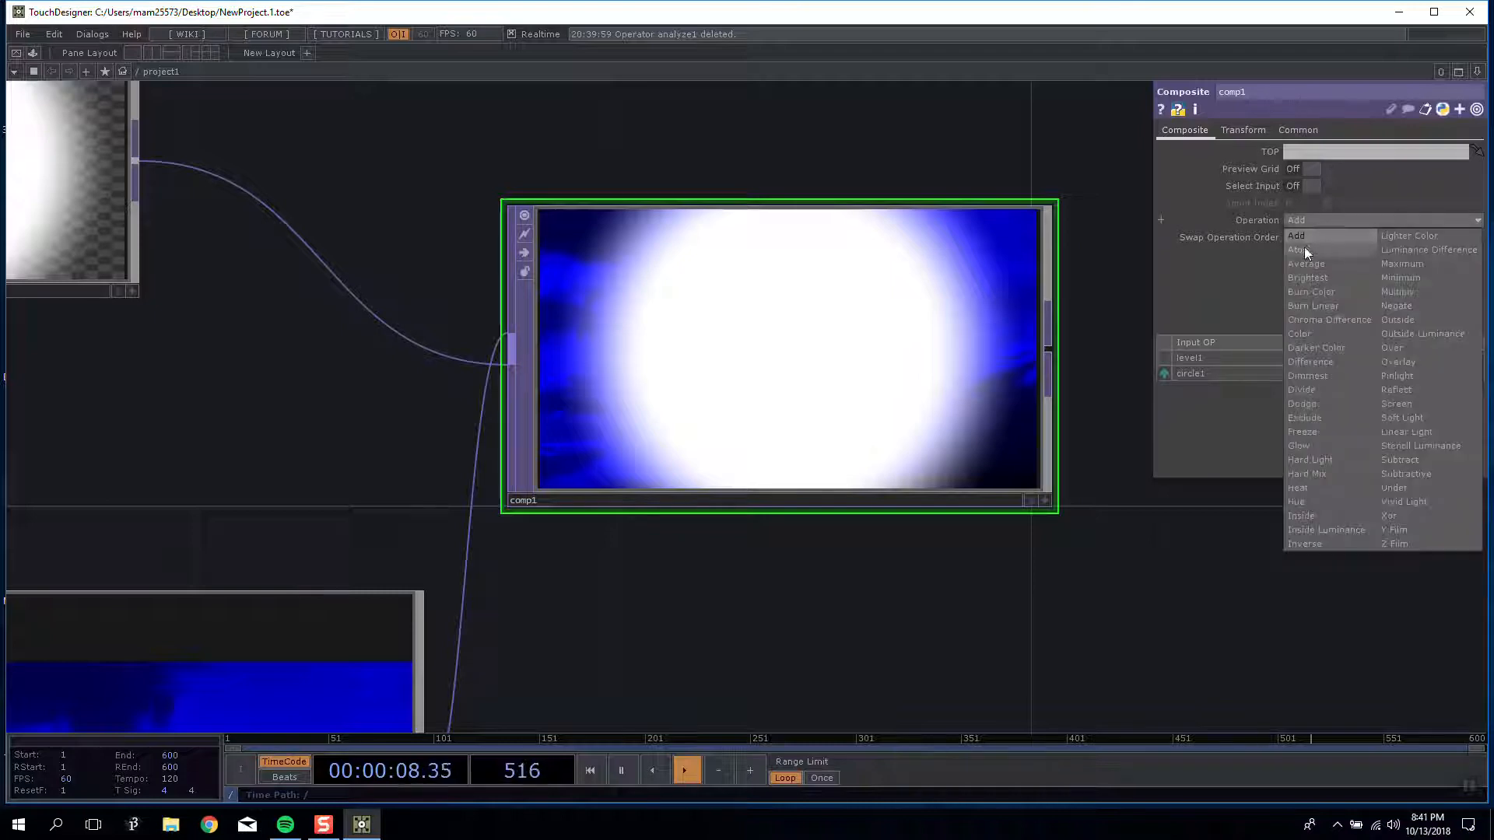
{"action": "left_click", "coordinate": [1305, 247]}
Step: Swap the order of comp1's level1 and circle1 inputs repeatedly to compare the results, ending with level1 first
{"action": "left_click", "coordinate": [1164, 373]}
{"action": "left_click", "coordinate": [1163, 373]}
{"action": "left_click", "coordinate": [1164, 374]}
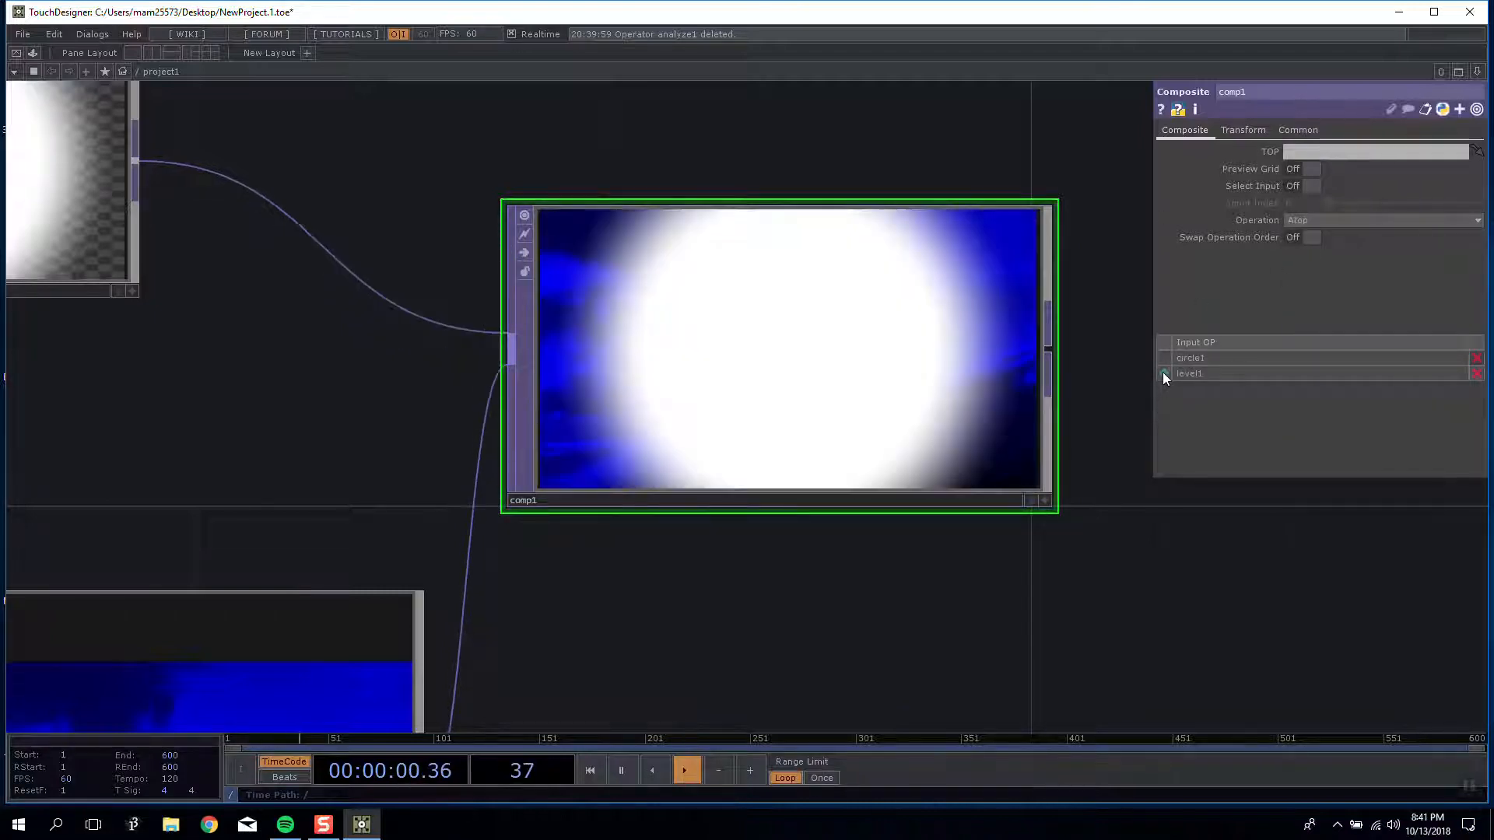
{"action": "left_click", "coordinate": [1164, 374]}
{"action": "left_click", "coordinate": [1165, 373]}
{"action": "left_click", "coordinate": [1164, 373]}
{"action": "left_click", "coordinate": [1164, 374]}
{"action": "left_click", "coordinate": [1165, 373]}
{"action": "left_click", "coordinate": [1164, 373]}
{"action": "left_click", "coordinate": [1164, 374]}
{"action": "left_click", "coordinate": [1164, 373]}
{"action": "left_click", "coordinate": [1165, 373]}
{"action": "left_click", "coordinate": [1165, 373]}
{"action": "left_click", "coordinate": [1164, 374]}
{"action": "left_click", "coordinate": [1165, 373]}
{"action": "left_click", "coordinate": [1165, 373]}
{"action": "left_click", "coordinate": [1165, 374]}
{"action": "left_click", "coordinate": [1165, 373]}
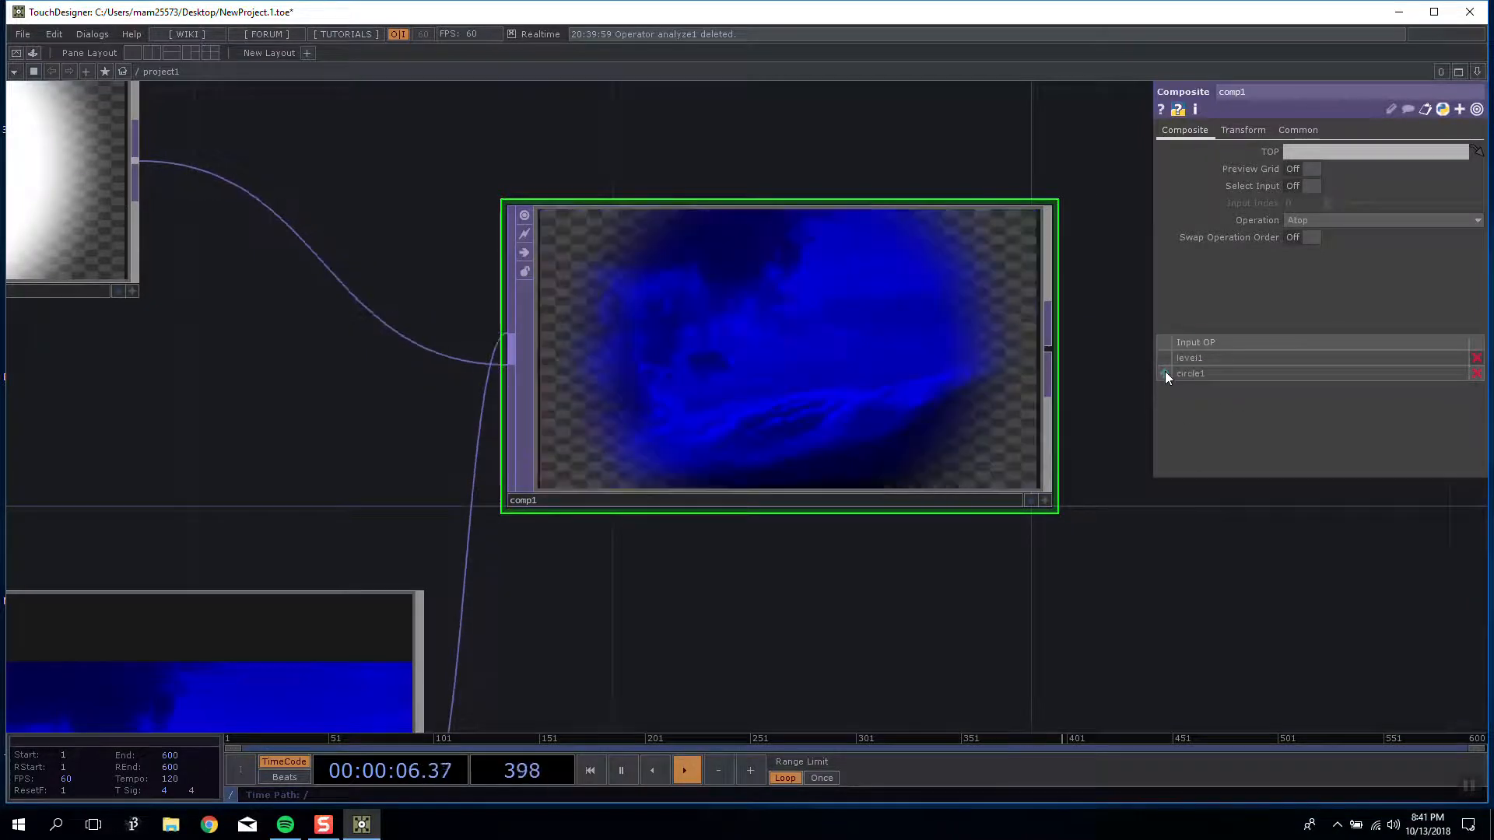
Step: Swap comp1's two inputs and swap them back, and look through the available Operation options
{"action": "left_click", "coordinate": [1163, 373]}
{"action": "left_click", "coordinate": [1165, 374]}
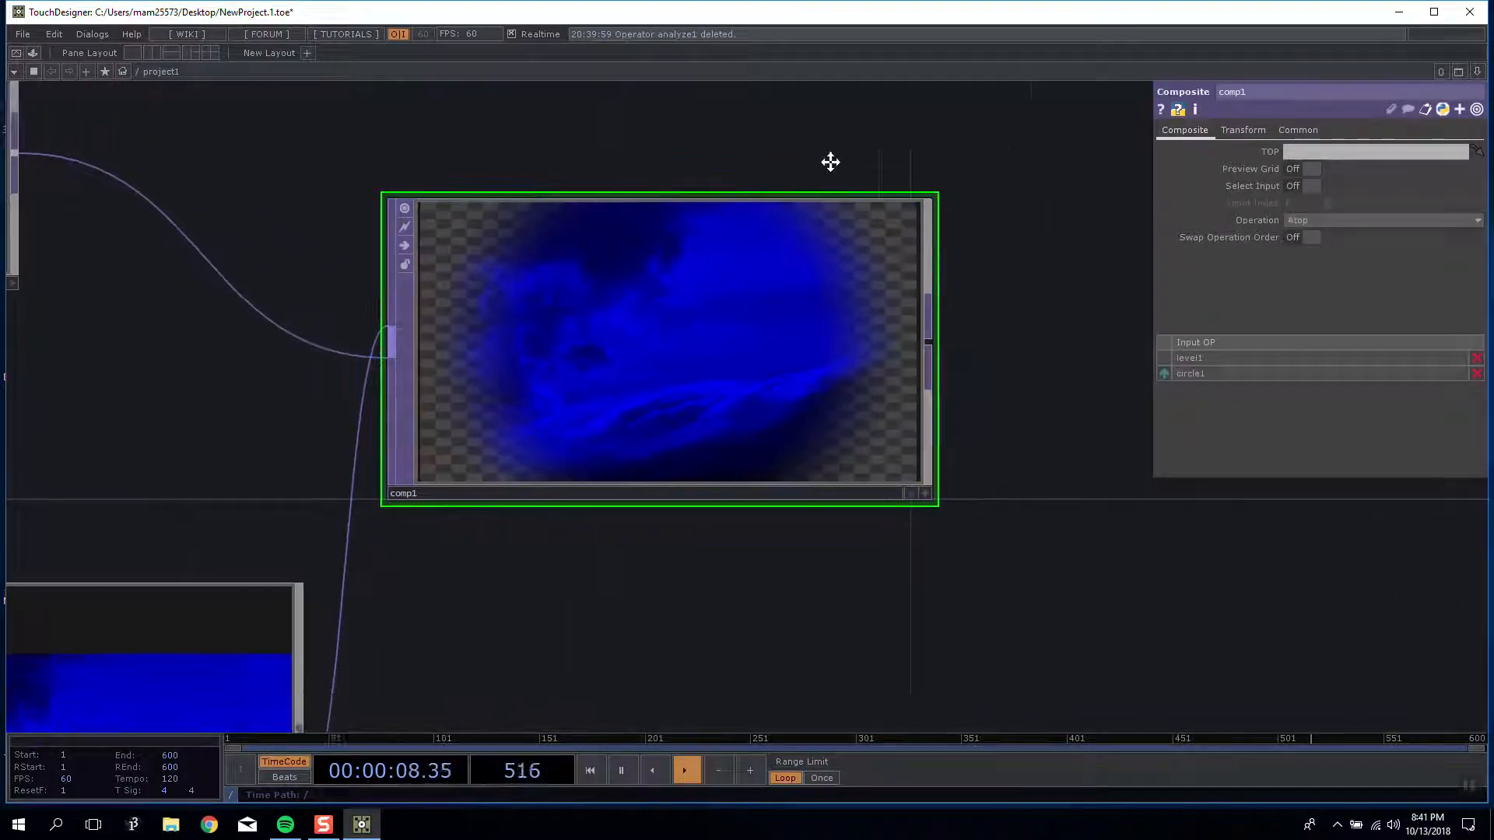
{"action": "left_click", "coordinate": [1345, 223]}
{"action": "left_click_drag", "start_coordinate": [942, 240], "coordinate": [1053, 337]}
{"action": "left_click_drag", "start_coordinate": [963, 287], "coordinate": [784, 208]}
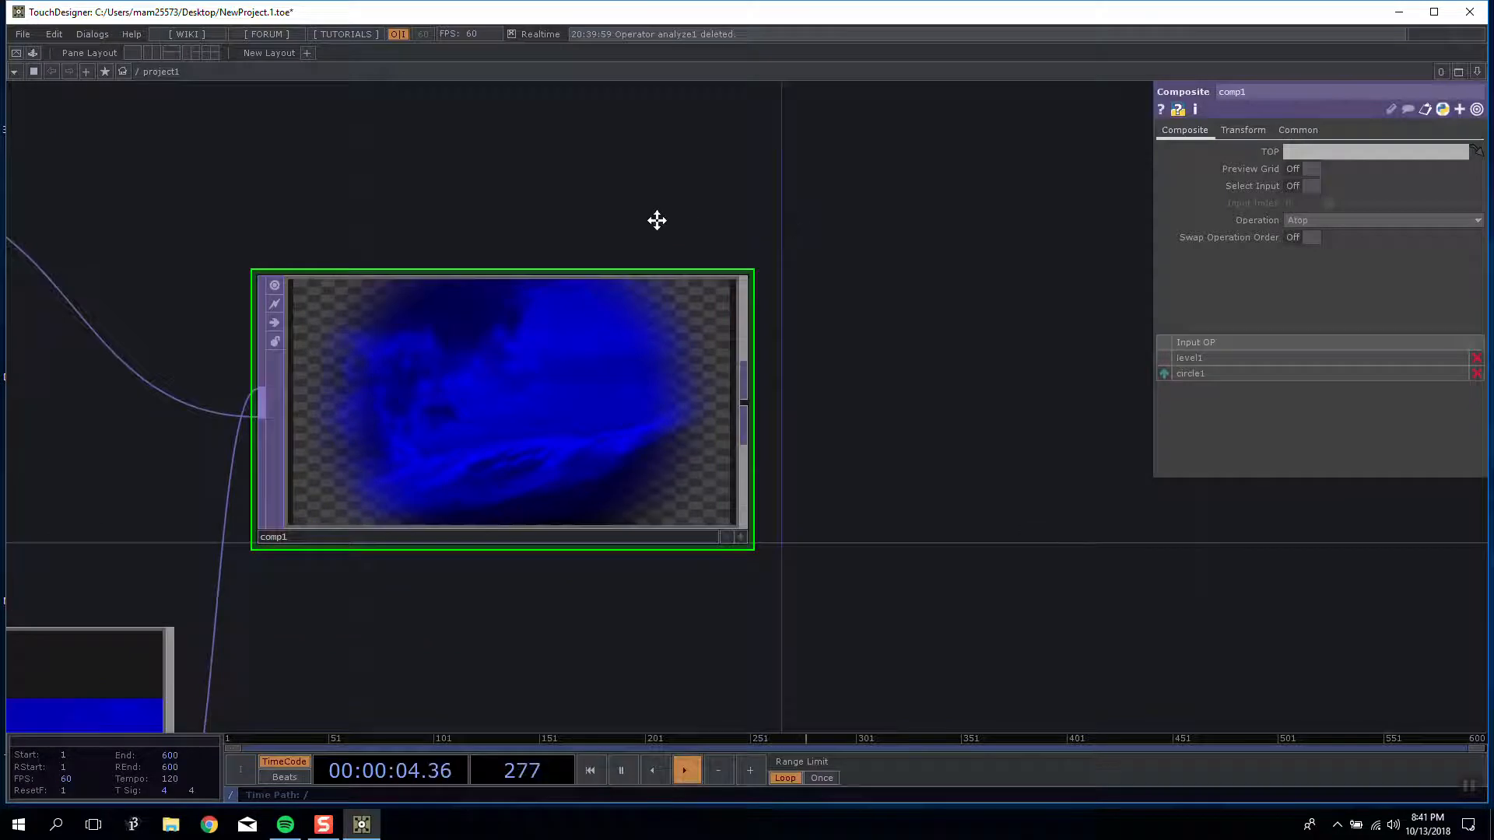
{"action": "left_click_drag", "start_coordinate": [657, 221], "coordinate": [745, 291]}
{"action": "double_click", "coordinate": [709, 224]}
{"action": "left_click", "coordinate": [1090, 292]}
{"action": "left_click", "coordinate": [1404, 218]}
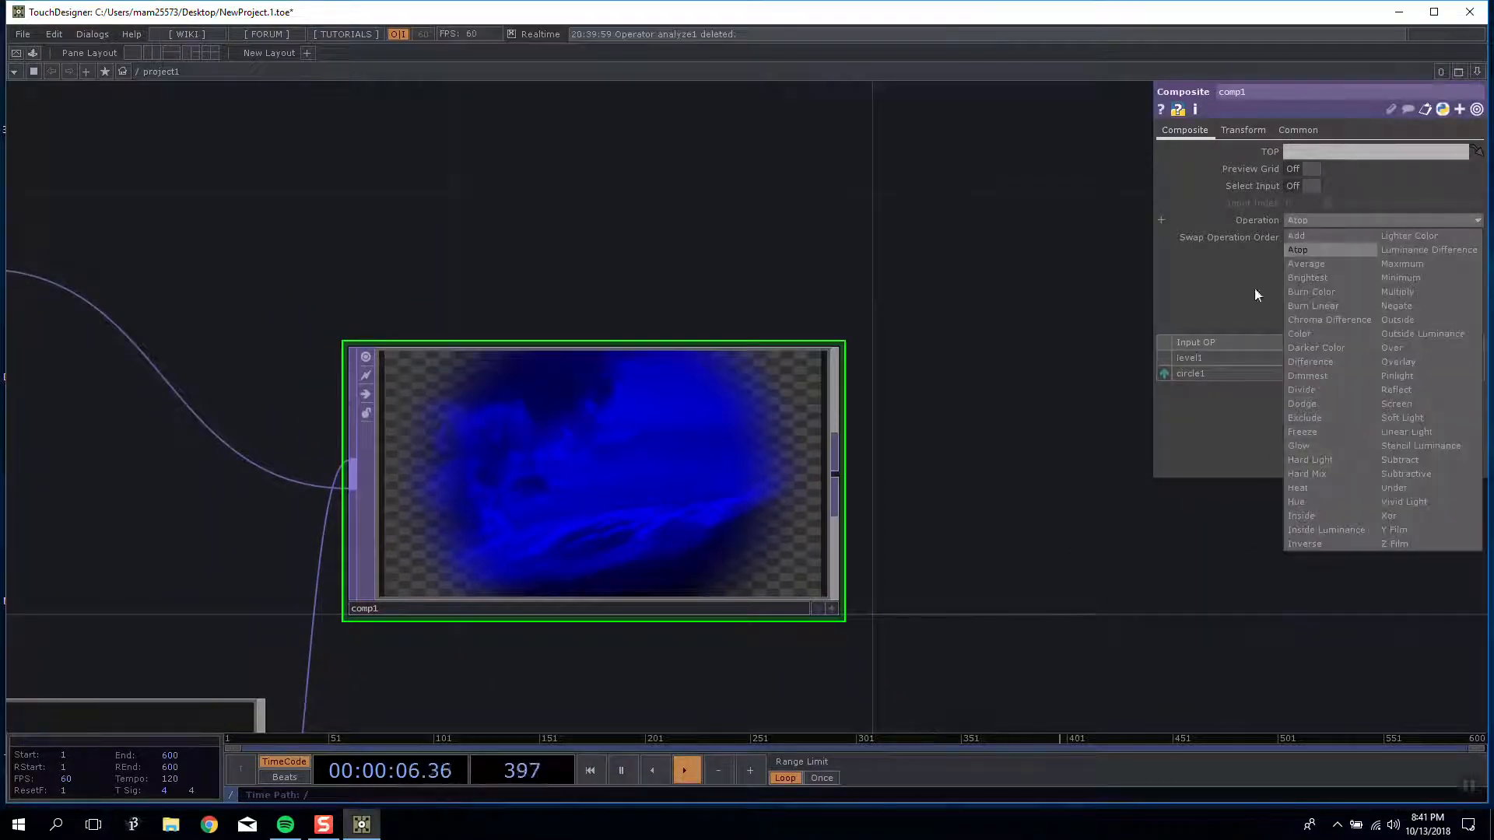
{"action": "left_click_drag", "start_coordinate": [720, 330], "coordinate": [612, 270]}
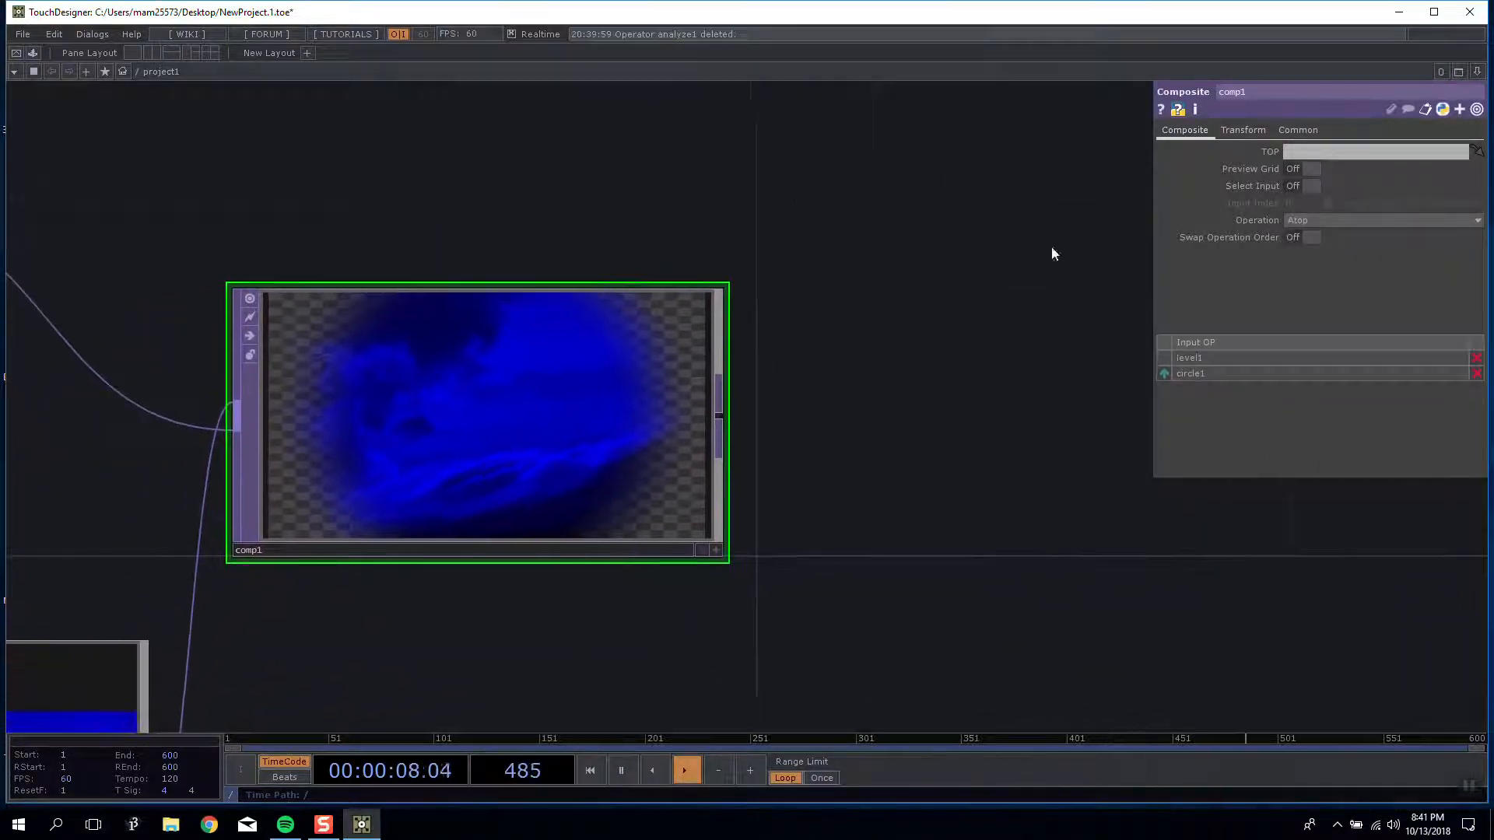
Step: Turn on comp1's Preview Grid and examine the tiles of the different composite operations up close
{"action": "left_click", "coordinate": [1309, 169]}
{"action": "left_click_drag", "start_coordinate": [804, 245], "coordinate": [671, 294]}
{"action": "left_click_drag", "start_coordinate": [810, 197], "coordinate": [934, 144]}
{"action": "scroll", "coordinate": [567, 350], "scroll_direction": "up", "scroll_amount": 4}
{"action": "scroll", "coordinate": [568, 350], "scroll_direction": "down", "scroll_amount": 1}
{"action": "scroll", "coordinate": [624, 344], "scroll_direction": "down", "scroll_amount": 2}
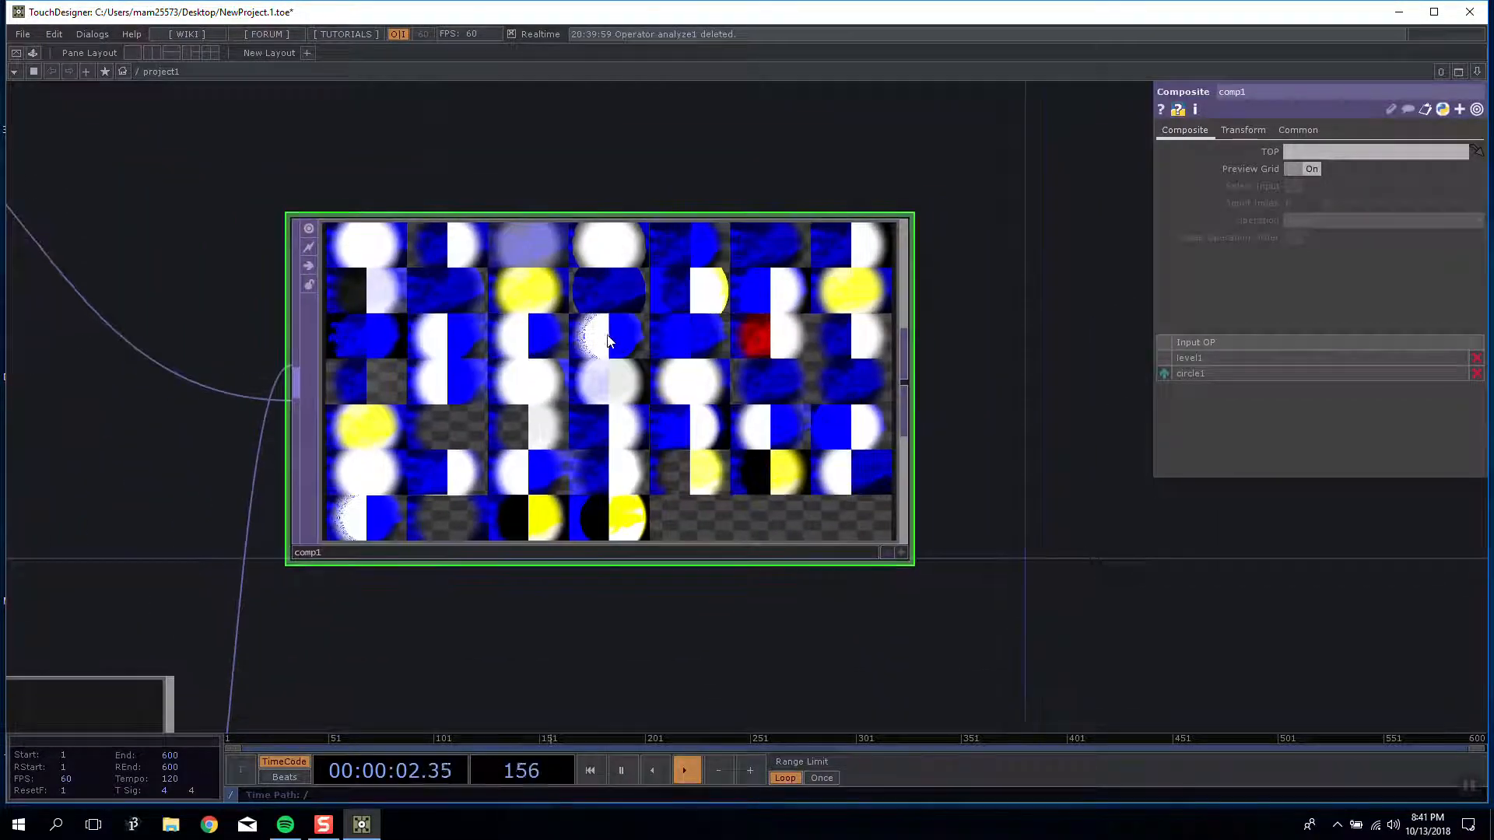
{"action": "scroll", "coordinate": [624, 344], "scroll_direction": "up", "scroll_amount": 5}
{"action": "scroll", "coordinate": [614, 338], "scroll_direction": "down", "scroll_amount": 4}
{"action": "scroll", "coordinate": [576, 348], "scroll_direction": "up", "scroll_amount": 6}
{"action": "scroll", "coordinate": [536, 359], "scroll_direction": "down", "scroll_amount": 5}
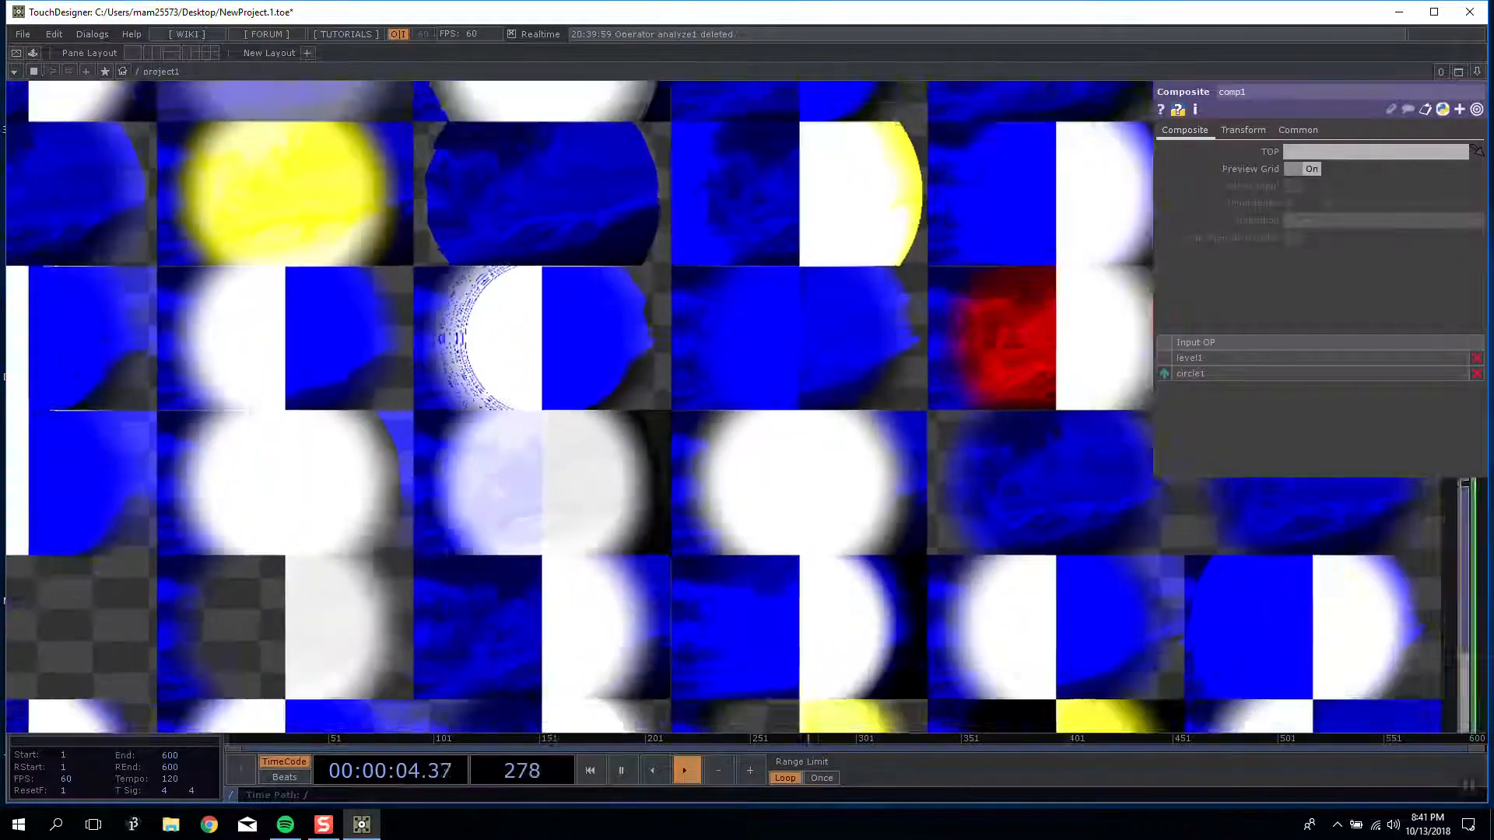
{"action": "scroll", "coordinate": [227, 235], "scroll_direction": "up", "scroll_amount": 4}
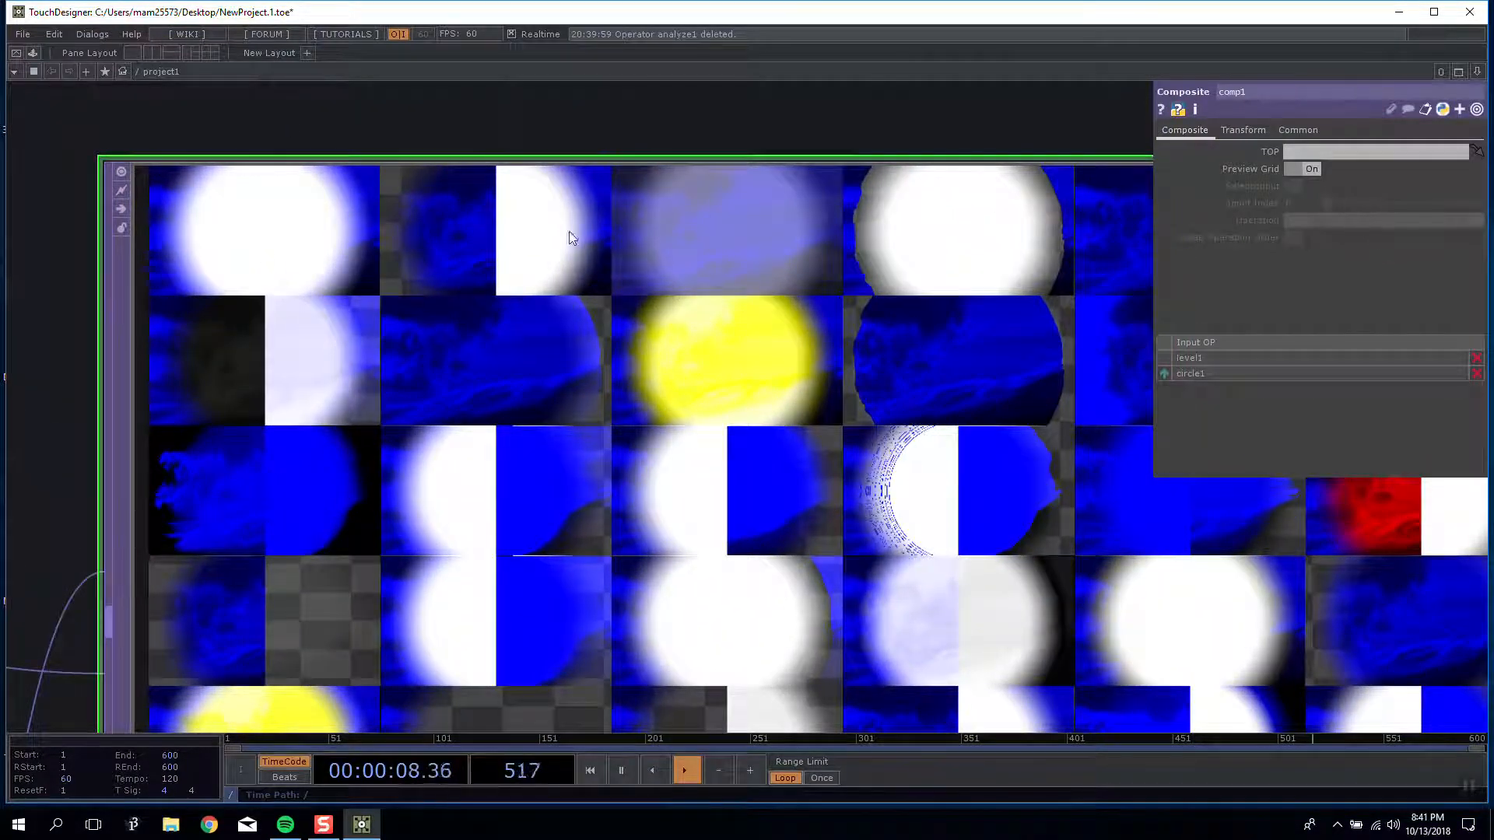
{"action": "scroll", "coordinate": [590, 236], "scroll_direction": "down", "scroll_amount": 3}
{"action": "scroll", "coordinate": [515, 274], "scroll_direction": "up", "scroll_amount": 2}
{"action": "scroll", "coordinate": [343, 310], "scroll_direction": "down", "scroll_amount": 1}
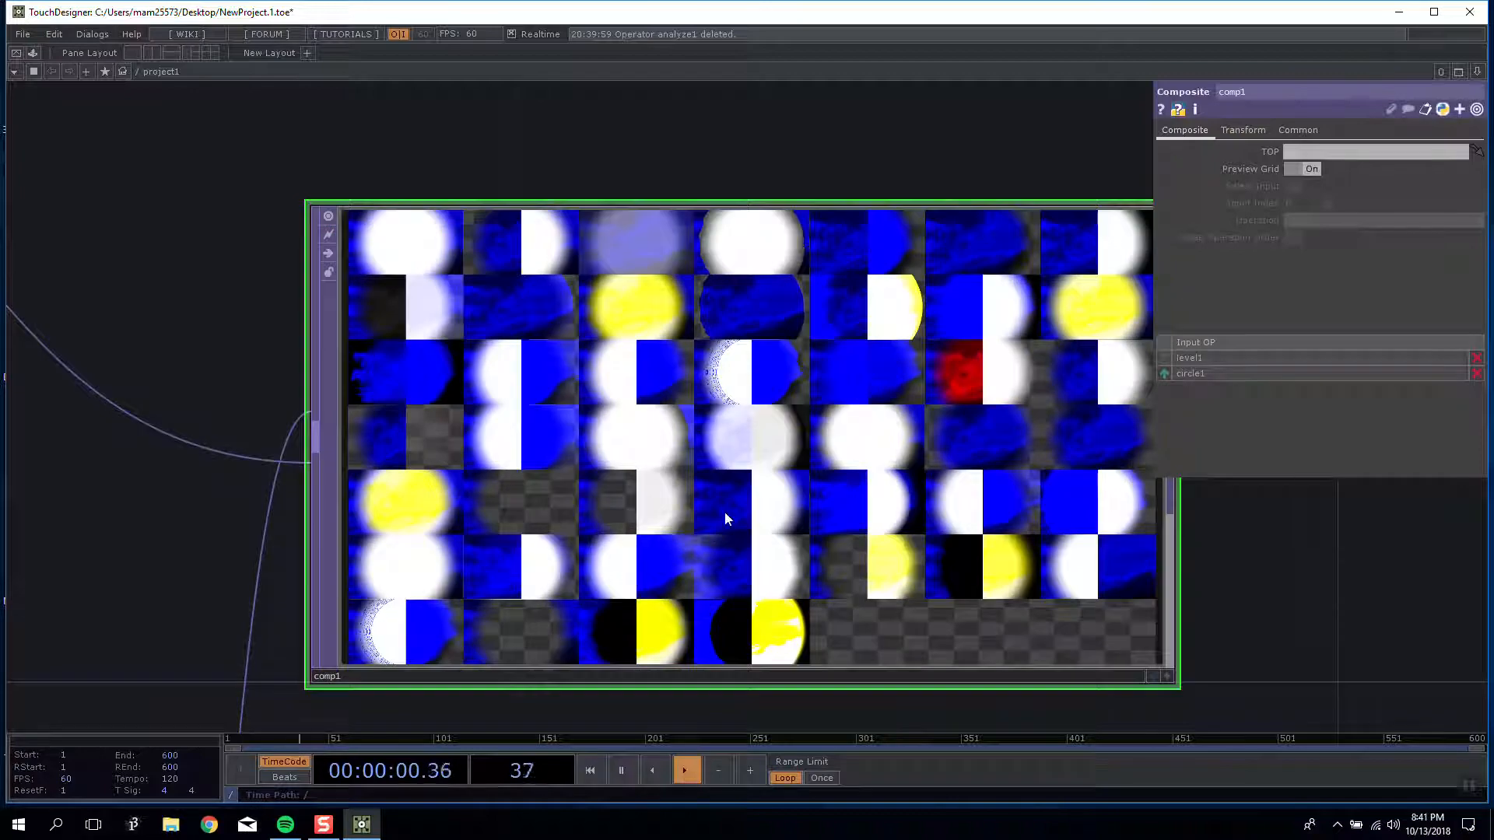
{"action": "scroll", "coordinate": [366, 250], "scroll_direction": "up", "scroll_amount": 3}
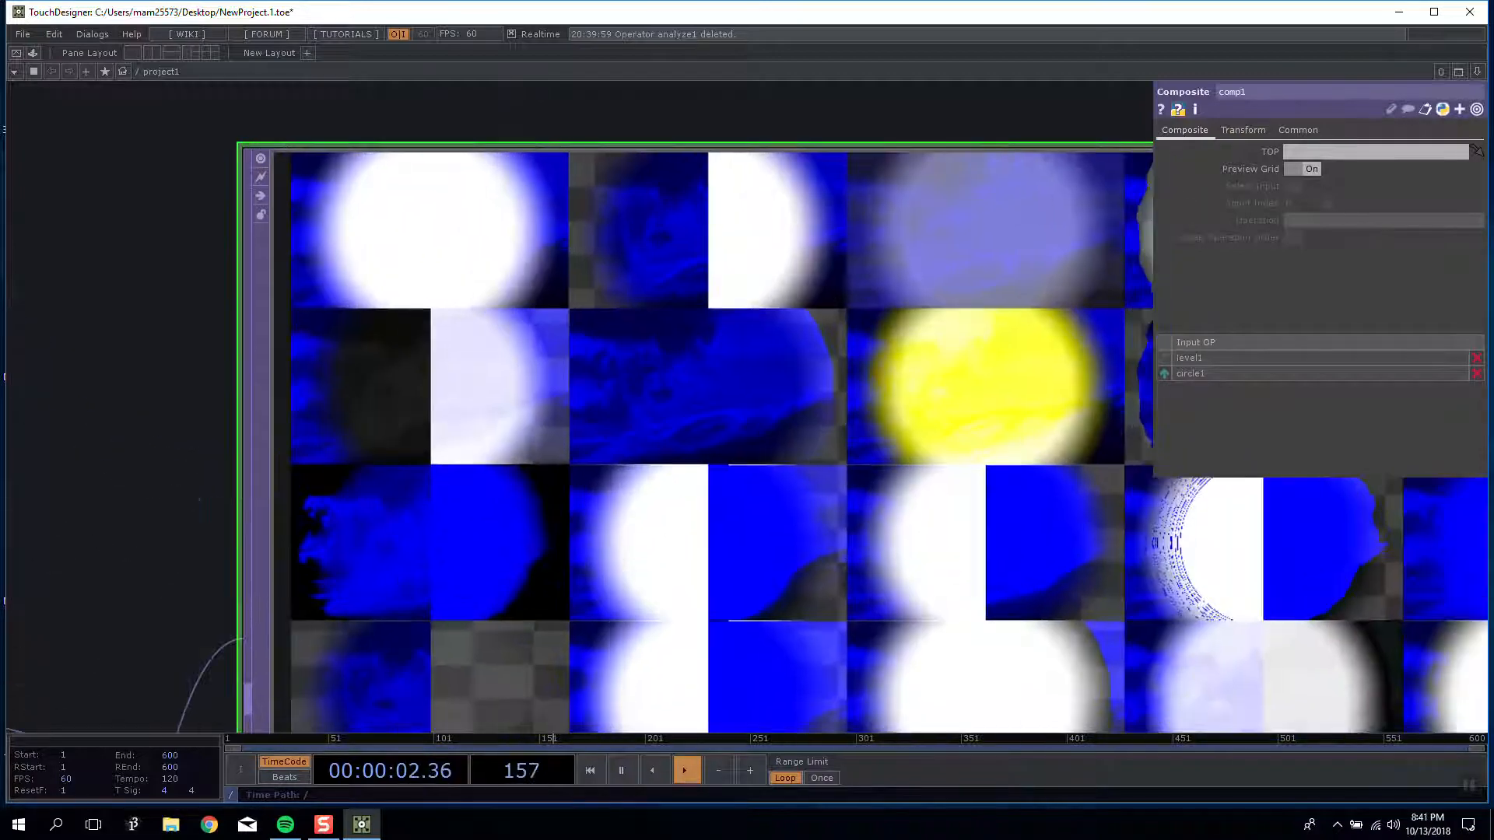
{"action": "scroll", "coordinate": [230, 208], "scroll_direction": "down", "scroll_amount": 3}
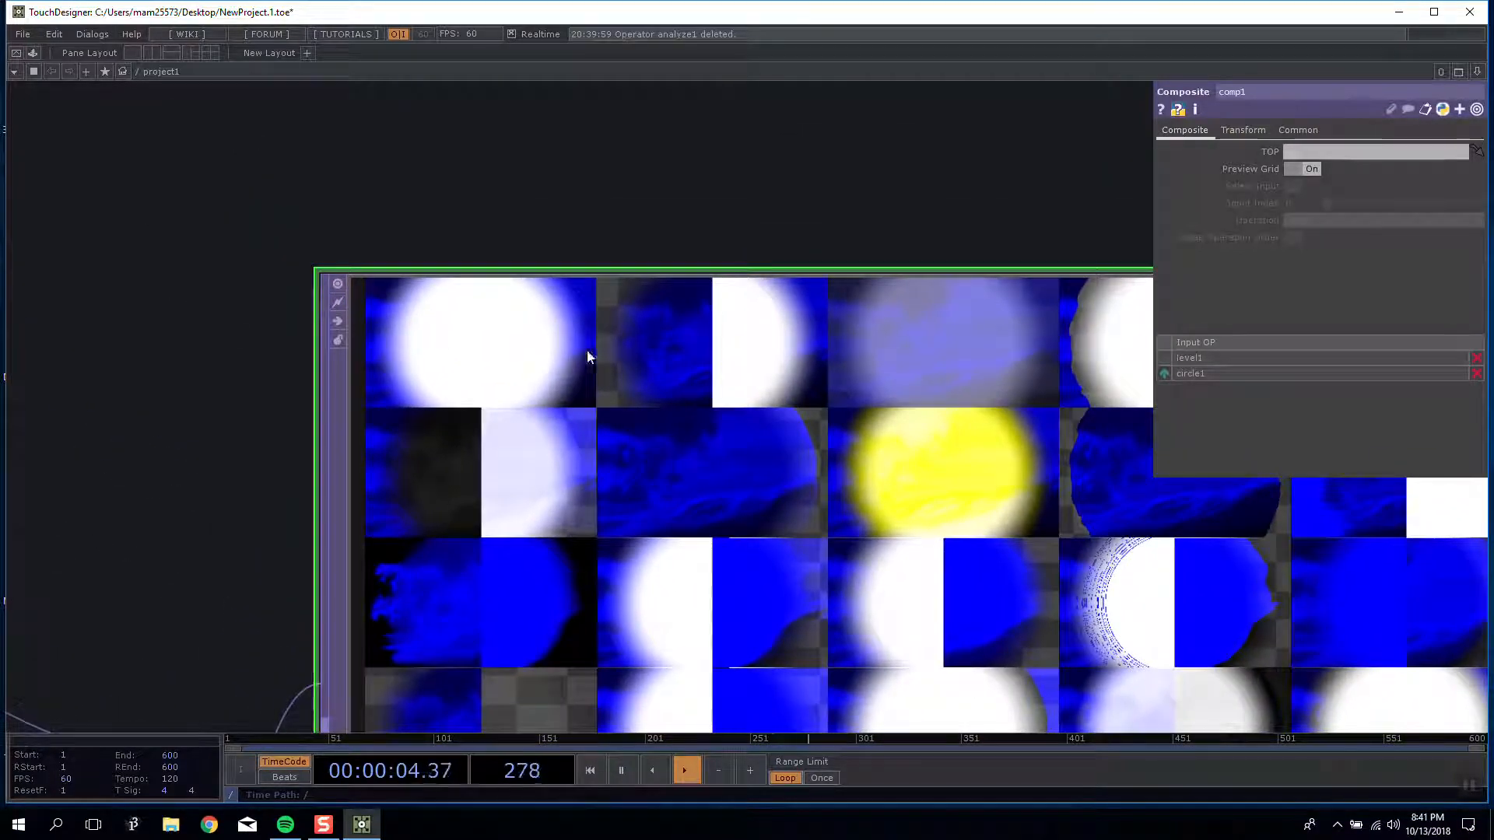
Step: Turn off comp1's Preview Grid and try the Atop and Add operations
{"action": "left_click", "coordinate": [1300, 169]}
{"action": "left_click", "coordinate": [1303, 221]}
{"action": "left_click", "coordinate": [1310, 246]}
{"action": "left_click", "coordinate": [1309, 222]}
{"action": "left_click", "coordinate": [1296, 236]}
{"action": "left_click_drag", "start_coordinate": [813, 225], "coordinate": [708, 161]}
{"action": "scroll", "coordinate": [707, 160], "scroll_direction": "down", "scroll_amount": 5}
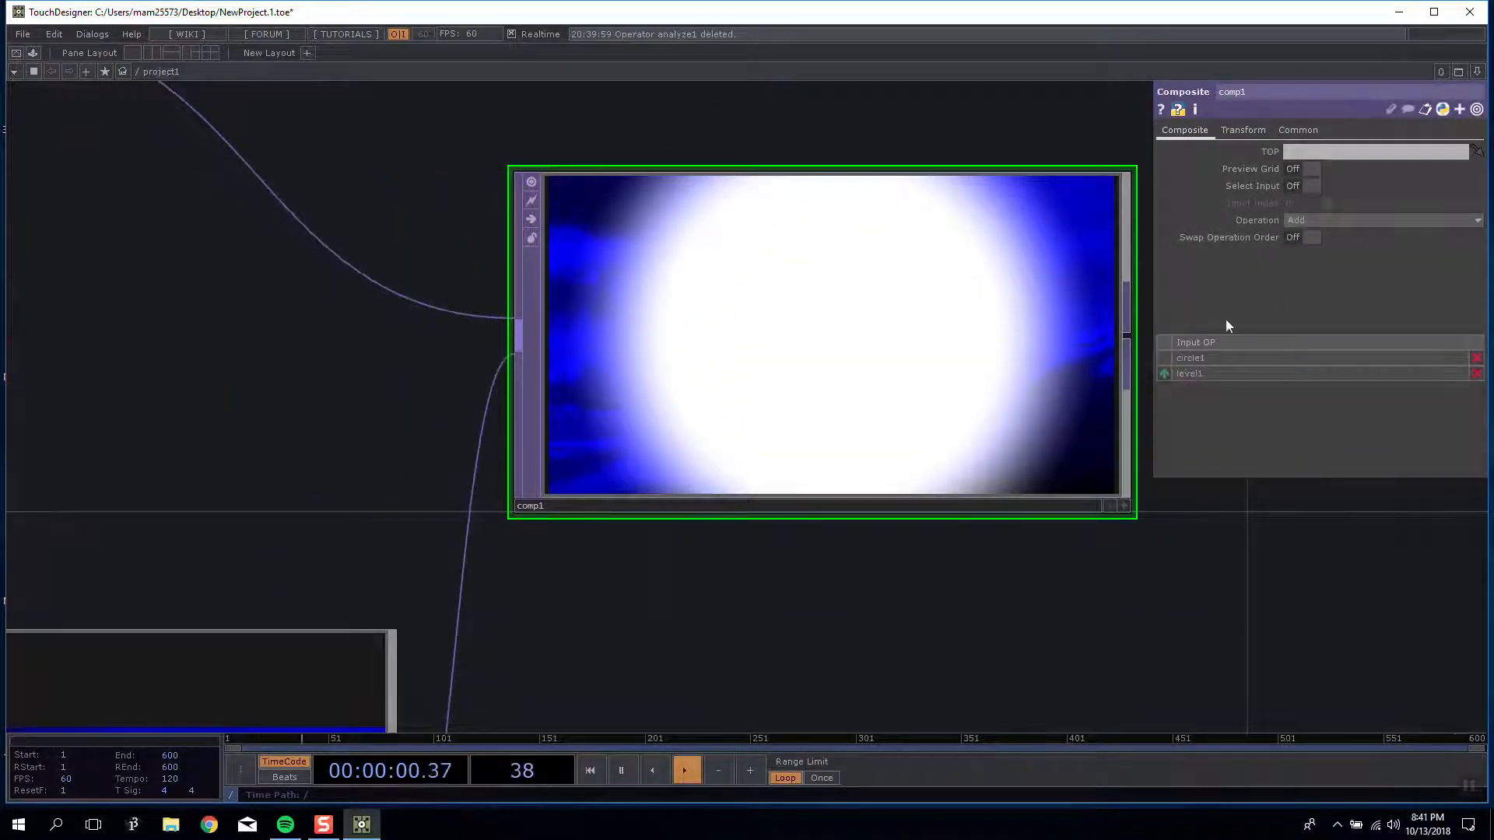
Step: Turn comp1's Preview Grid on again and compare the first tiles with the single Add result
{"action": "left_click", "coordinate": [1300, 169]}
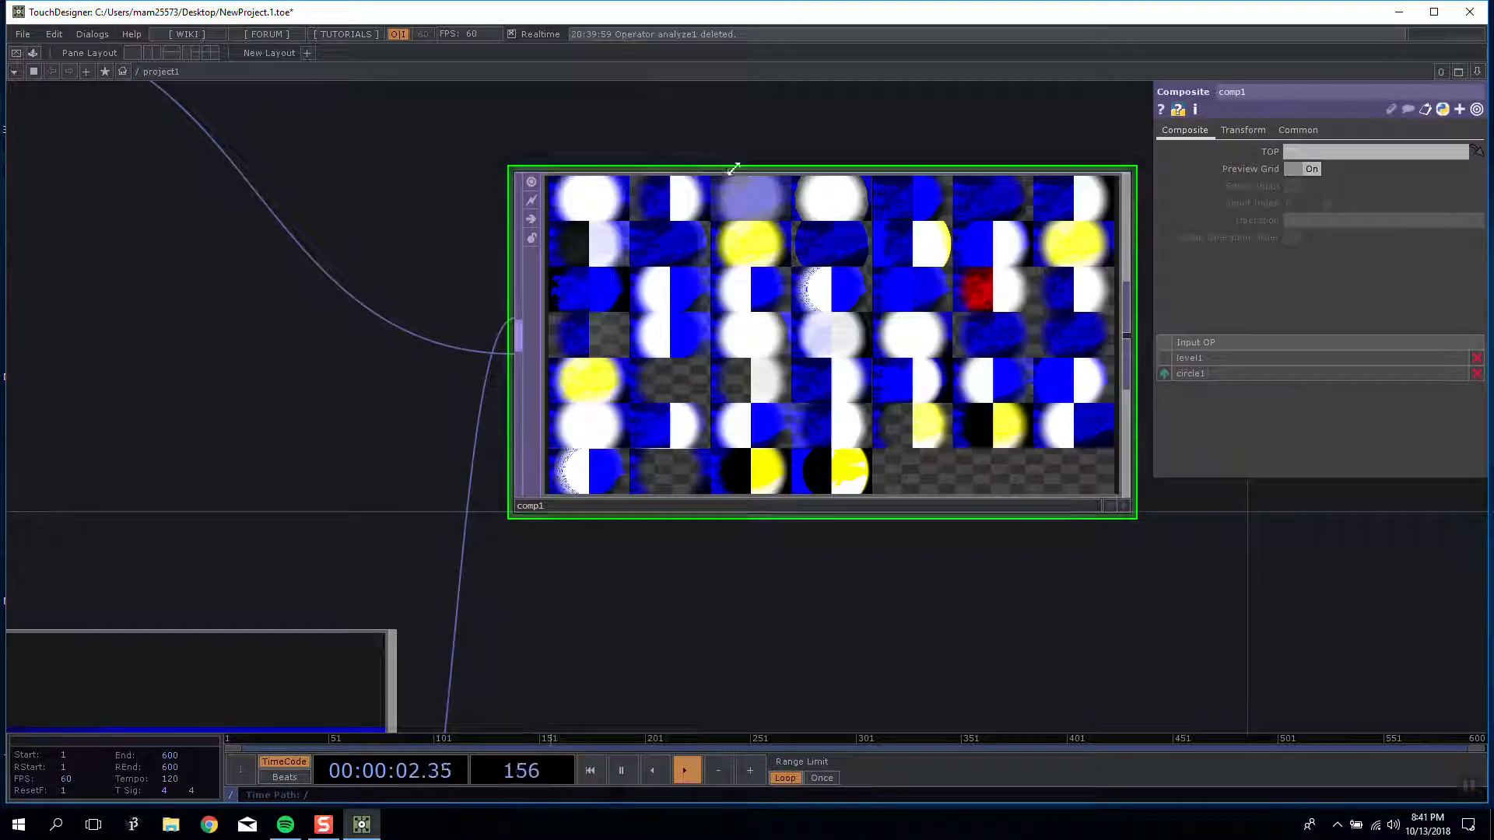
{"action": "scroll", "coordinate": [441, 176], "scroll_direction": "up", "scroll_amount": 5}
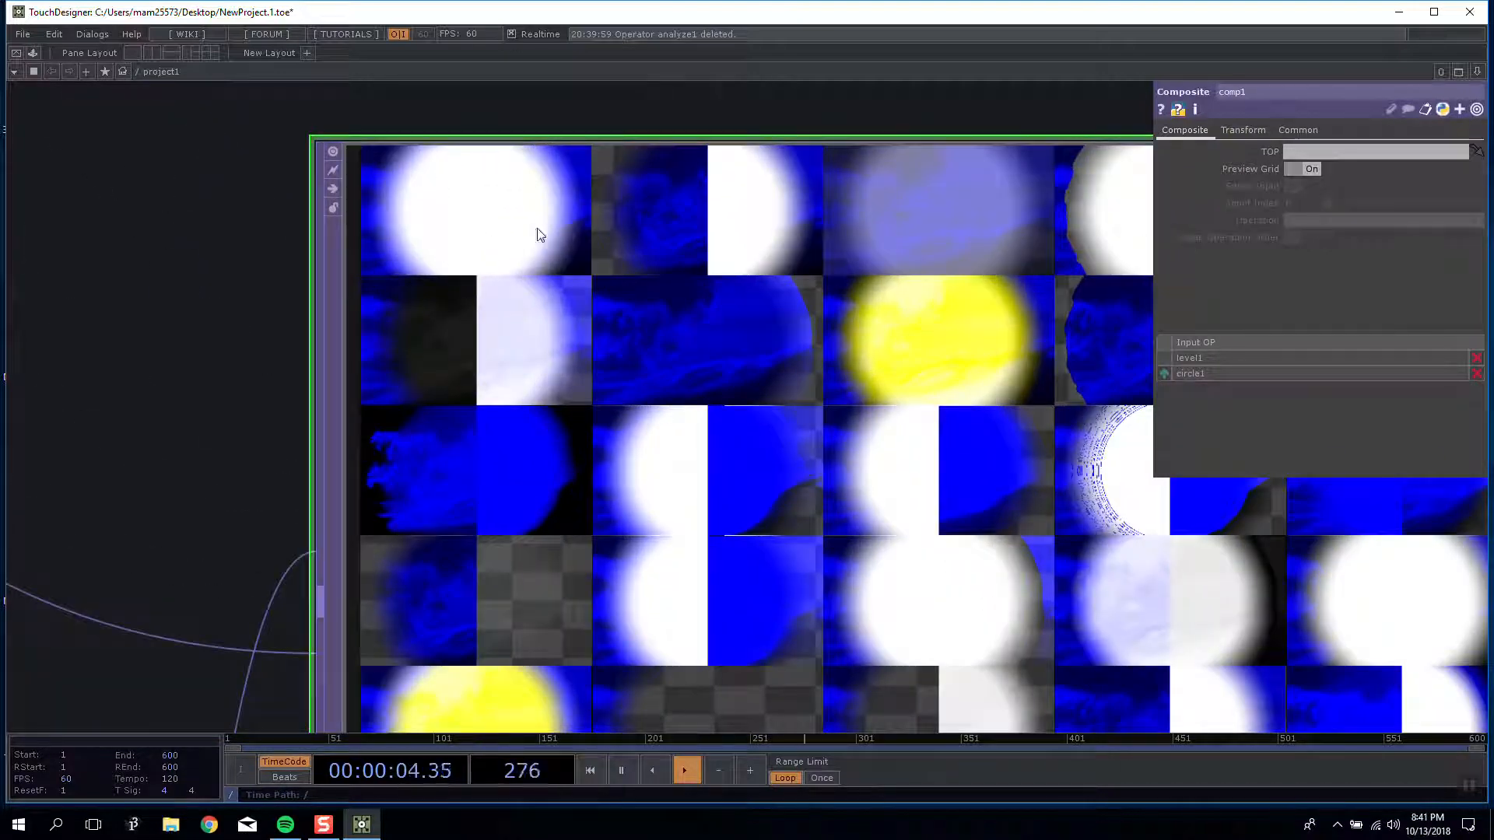
{"action": "left_click_drag", "start_coordinate": [689, 192], "coordinate": [569, 198]}
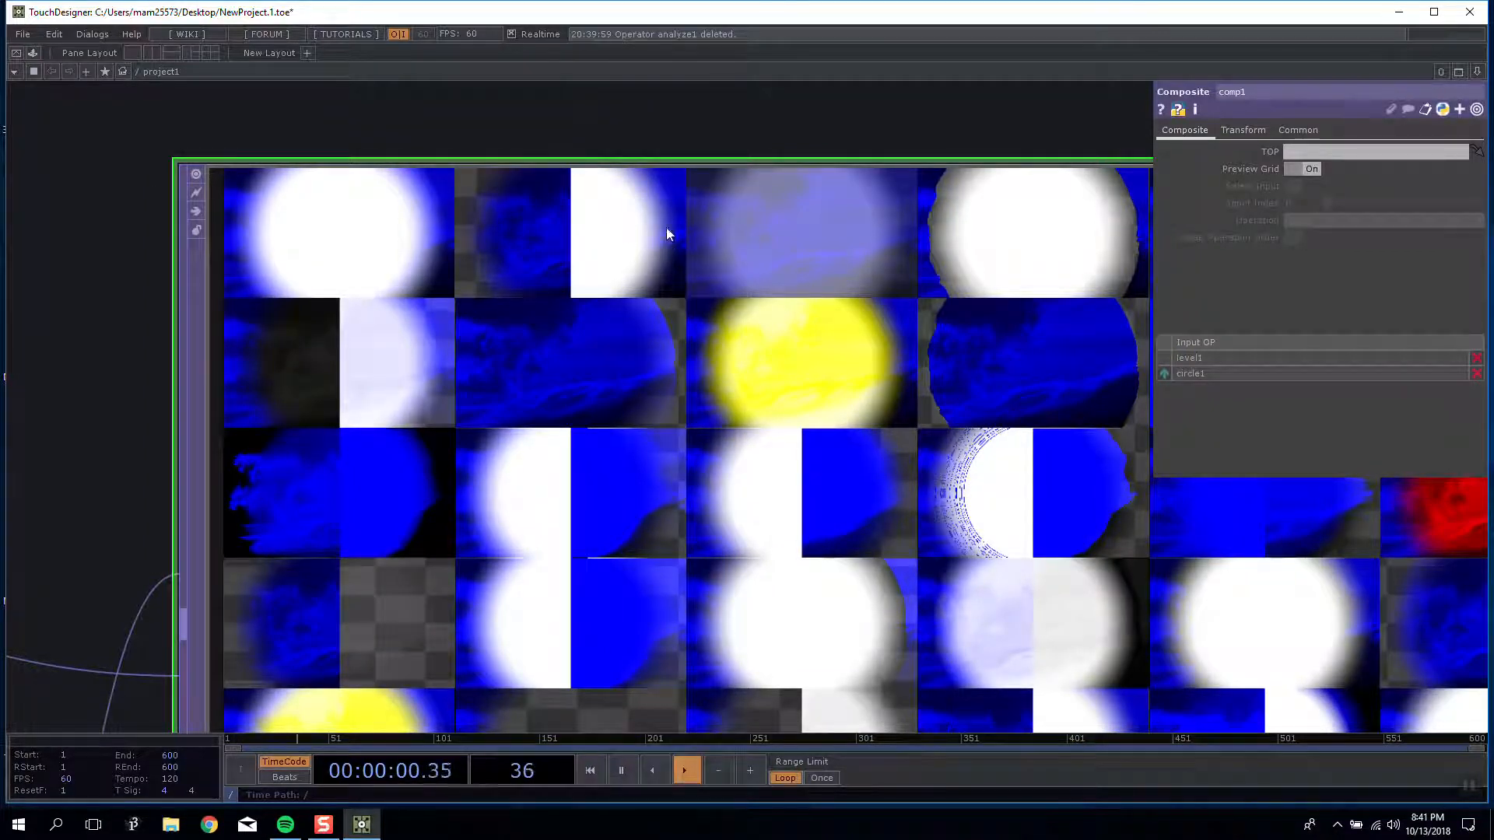
{"action": "left_click_drag", "start_coordinate": [716, 130], "coordinate": [661, 128]}
{"action": "scroll", "coordinate": [658, 127], "scroll_direction": "down", "scroll_amount": 6}
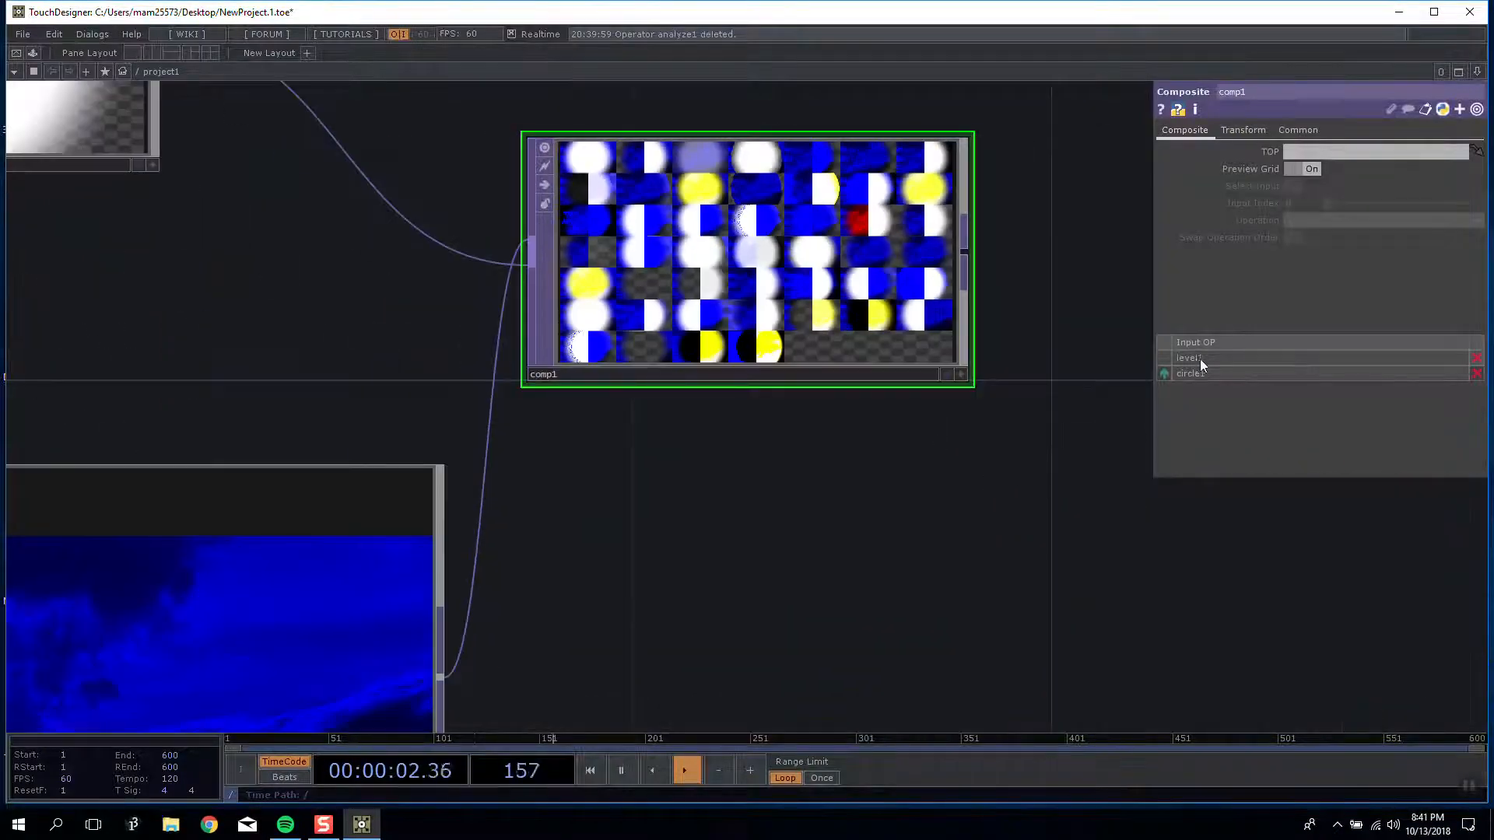
Step: Swap comp1's inputs so circle1 comes first and turn off the Preview Grid
{"action": "left_click", "coordinate": [1163, 374]}
{"action": "left_click", "coordinate": [1312, 169]}
{"action": "scroll", "coordinate": [867, 475], "scroll_direction": "down", "scroll_amount": 1}
{"action": "left_click_drag", "start_coordinate": [868, 474], "coordinate": [651, 552]}
{"action": "scroll", "coordinate": [405, 291], "scroll_direction": "up", "scroll_amount": 3}
{"action": "scroll", "coordinate": [455, 278], "scroll_direction": "down", "scroll_amount": 3}
{"action": "left_click_drag", "start_coordinate": [922, 484], "coordinate": [1117, 375]}
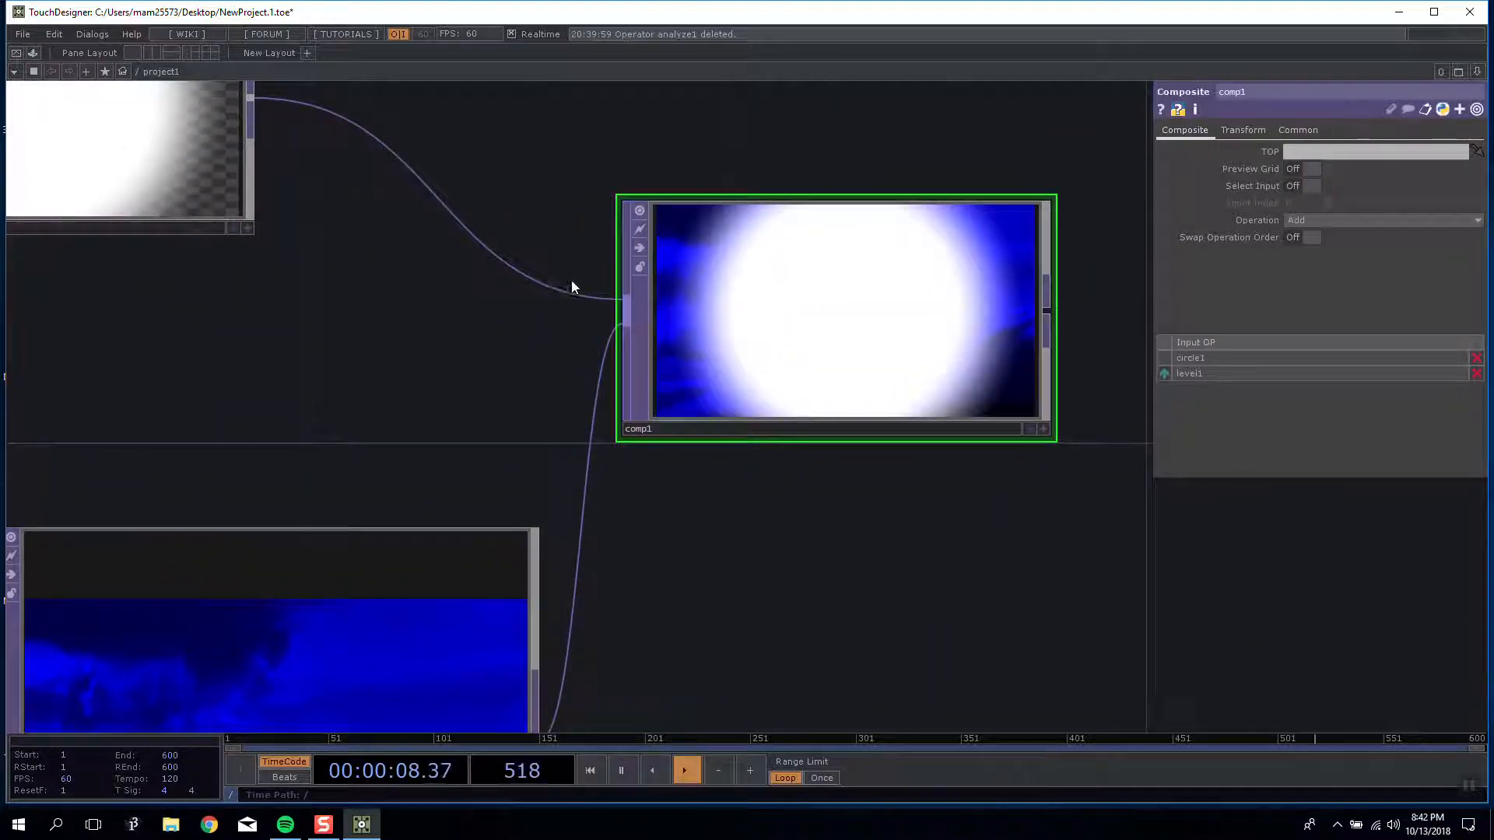
Step: Put level1 back as comp1's first input and examine the wires running from circle1 and level1 into comp1
{"action": "scroll", "coordinate": [571, 287], "scroll_direction": "up", "scroll_amount": 2}
{"action": "left_click_drag", "start_coordinate": [587, 305], "coordinate": [585, 347]}
{"action": "scroll", "coordinate": [591, 351], "scroll_direction": "down", "scroll_amount": 3}
{"action": "left_click_drag", "start_coordinate": [1001, 541], "coordinate": [555, 468]}
{"action": "left_click_drag", "start_coordinate": [913, 517], "coordinate": [996, 480]}
{"action": "scroll", "coordinate": [996, 480], "scroll_direction": "down", "scroll_amount": 3}
{"action": "scroll", "coordinate": [884, 433], "scroll_direction": "up", "scroll_amount": 2}
{"action": "left_click_drag", "start_coordinate": [886, 542], "coordinate": [854, 500]}
{"action": "scroll", "coordinate": [812, 537], "scroll_direction": "down", "scroll_amount": 2}
{"action": "scroll", "coordinate": [863, 559], "scroll_direction": "down", "scroll_amount": 3}
{"action": "scroll", "coordinate": [760, 551], "scroll_direction": "up", "scroll_amount": 3}
{"action": "left_click_drag", "start_coordinate": [760, 551], "coordinate": [957, 484]}
{"action": "scroll", "coordinate": [914, 510], "scroll_direction": "down", "scroll_amount": 3}
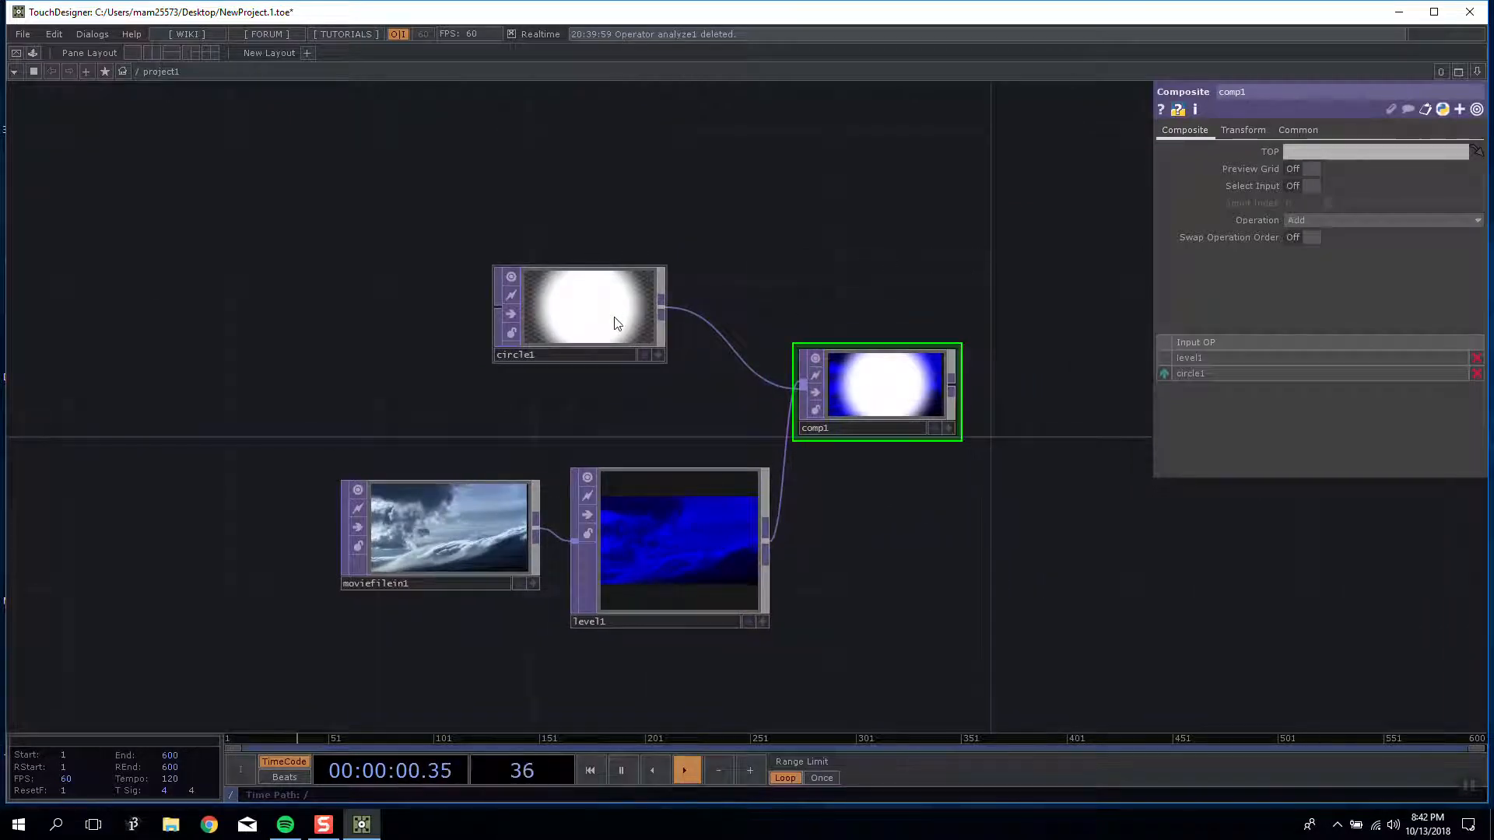
Step: Spread out the network by moving circle1 further from comp1 and shifting comp1 away from level1
{"action": "left_click_drag", "start_coordinate": [494, 363], "coordinate": [418, 364]}
{"action": "left_click_drag", "start_coordinate": [510, 310], "coordinate": [472, 310]}
{"action": "left_click_drag", "start_coordinate": [704, 371], "coordinate": [621, 309]}
{"action": "left_click_drag", "start_coordinate": [839, 298], "coordinate": [877, 301]}
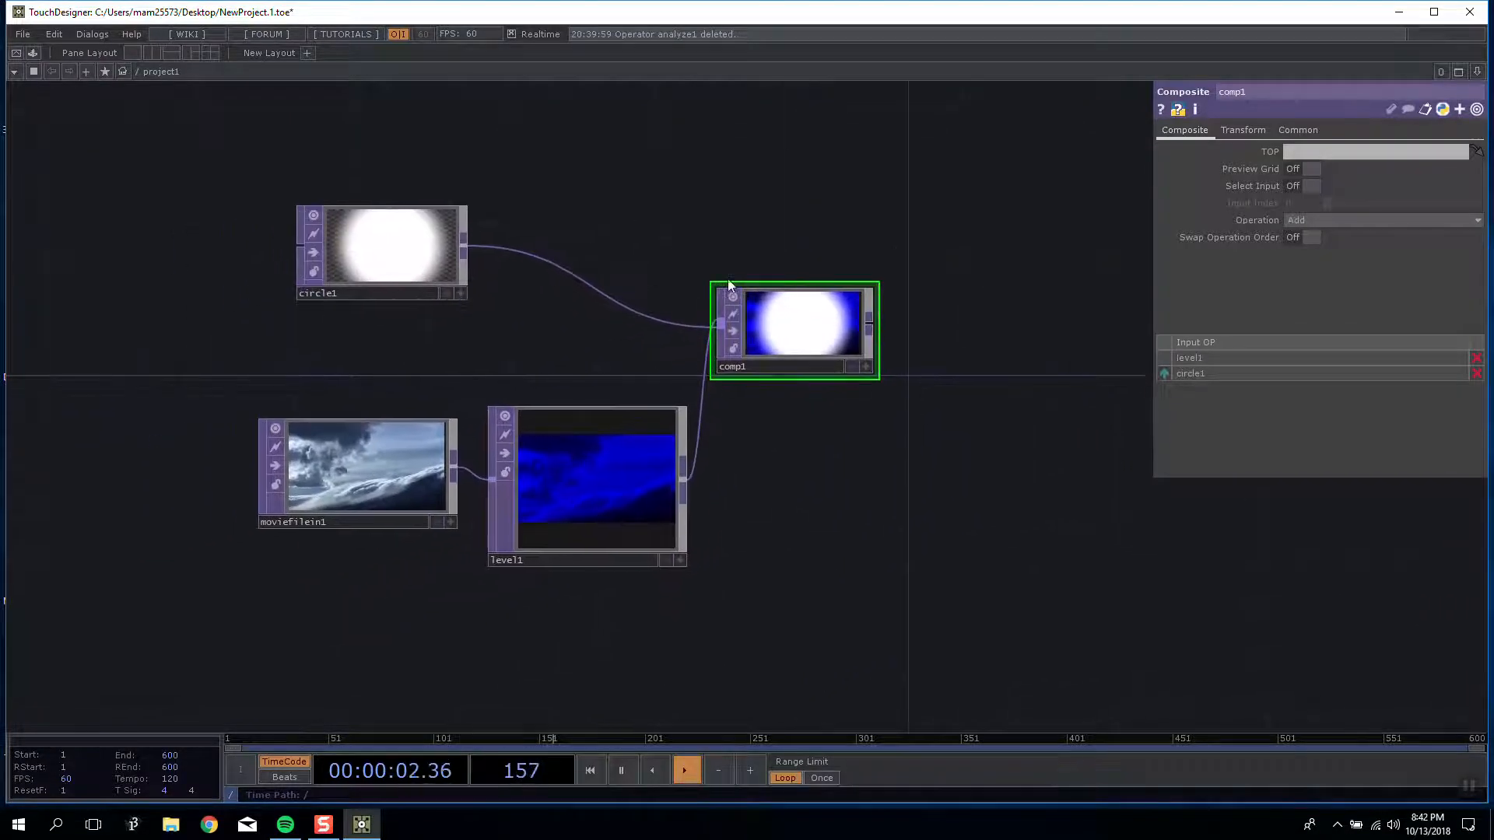
{"action": "left_click_drag", "start_coordinate": [840, 371], "coordinate": [840, 332]}
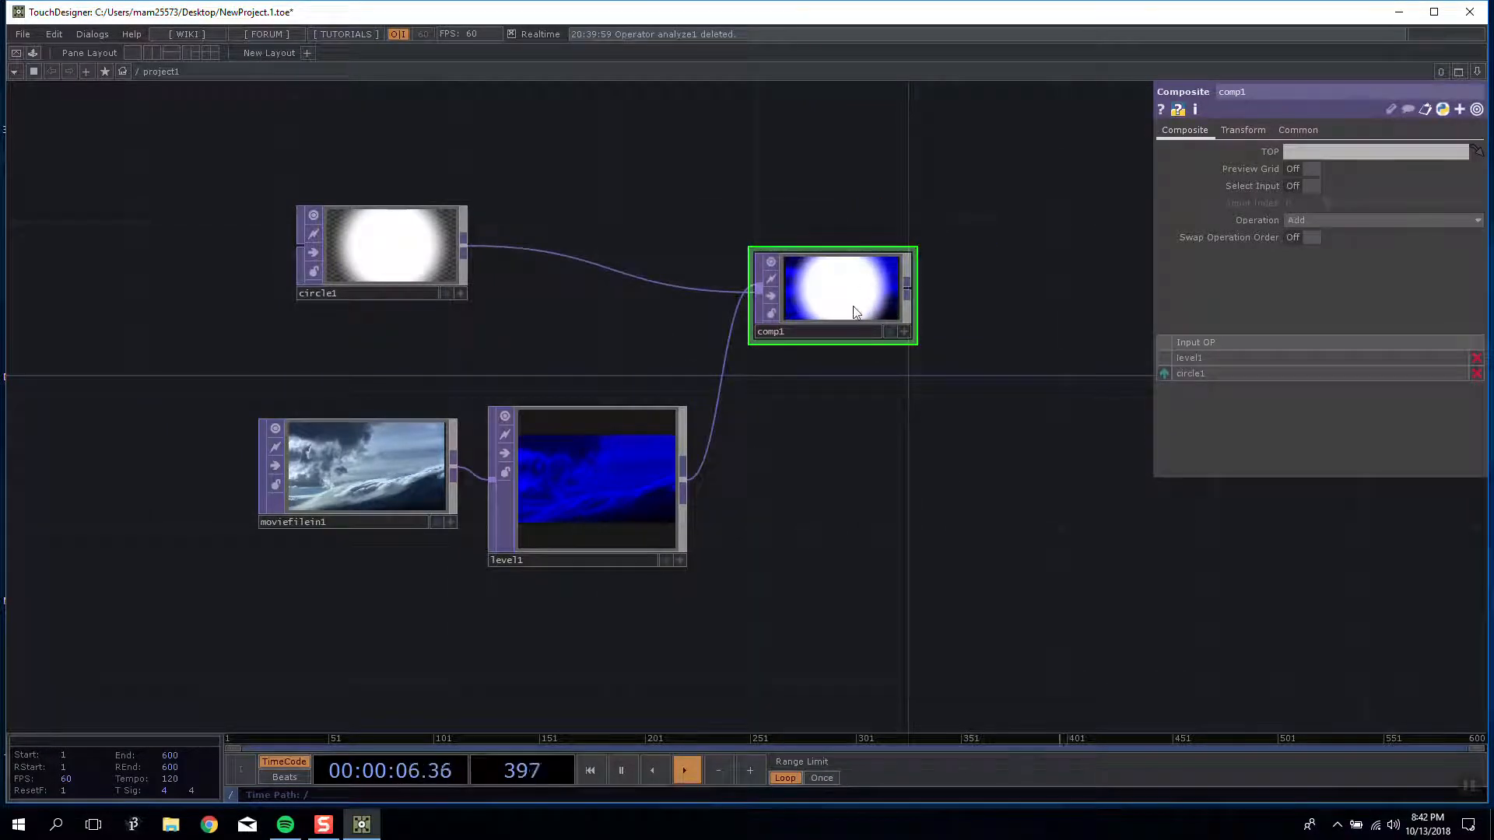
Step: Set comp1's Operation to Multiply and check the masked blue image up close
{"action": "left_click", "coordinate": [1292, 223]}
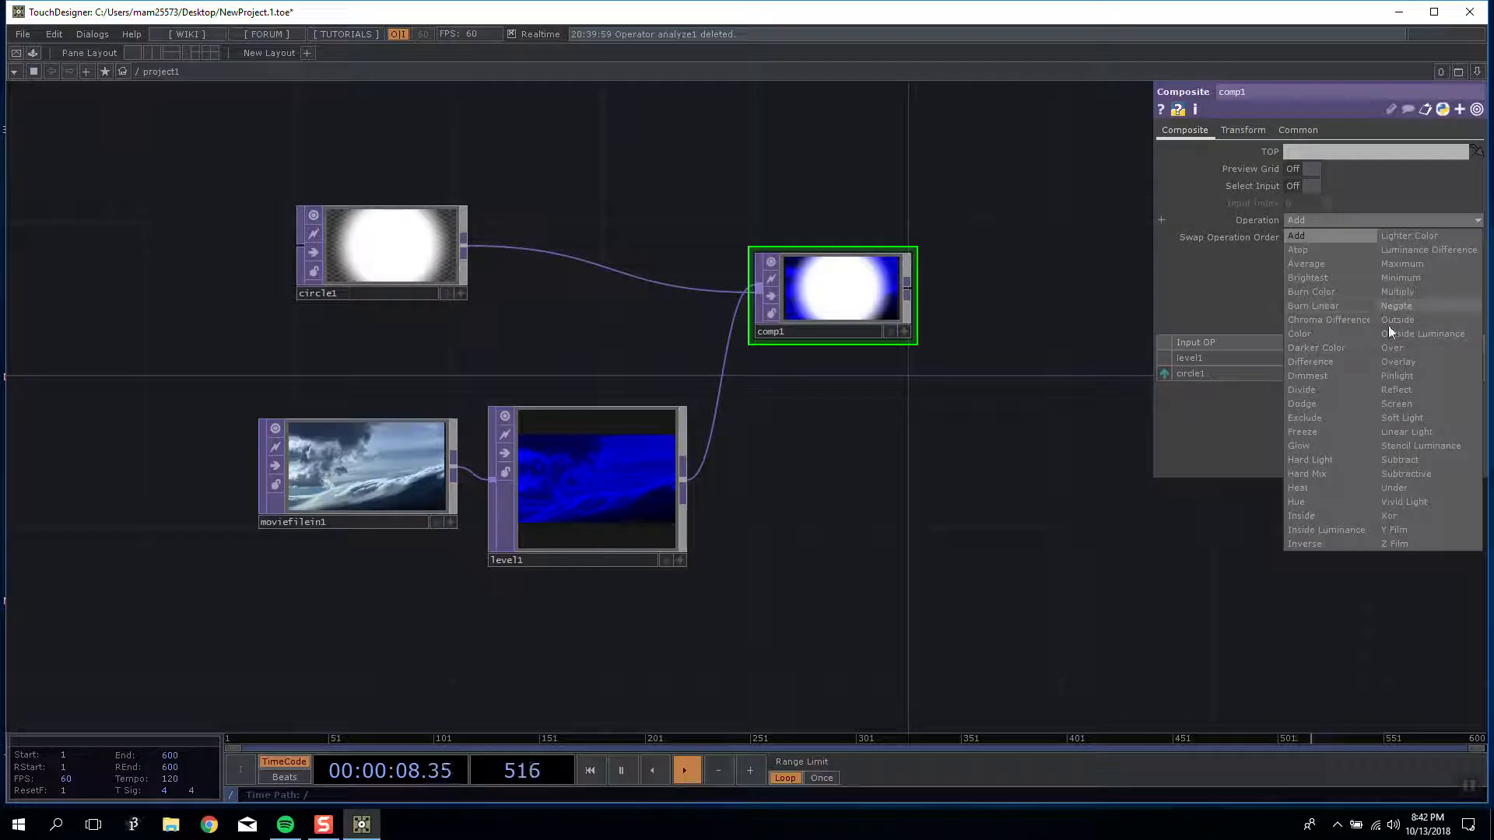
{"action": "left_click", "coordinate": [1394, 292]}
{"action": "left_click", "coordinate": [1340, 222]}
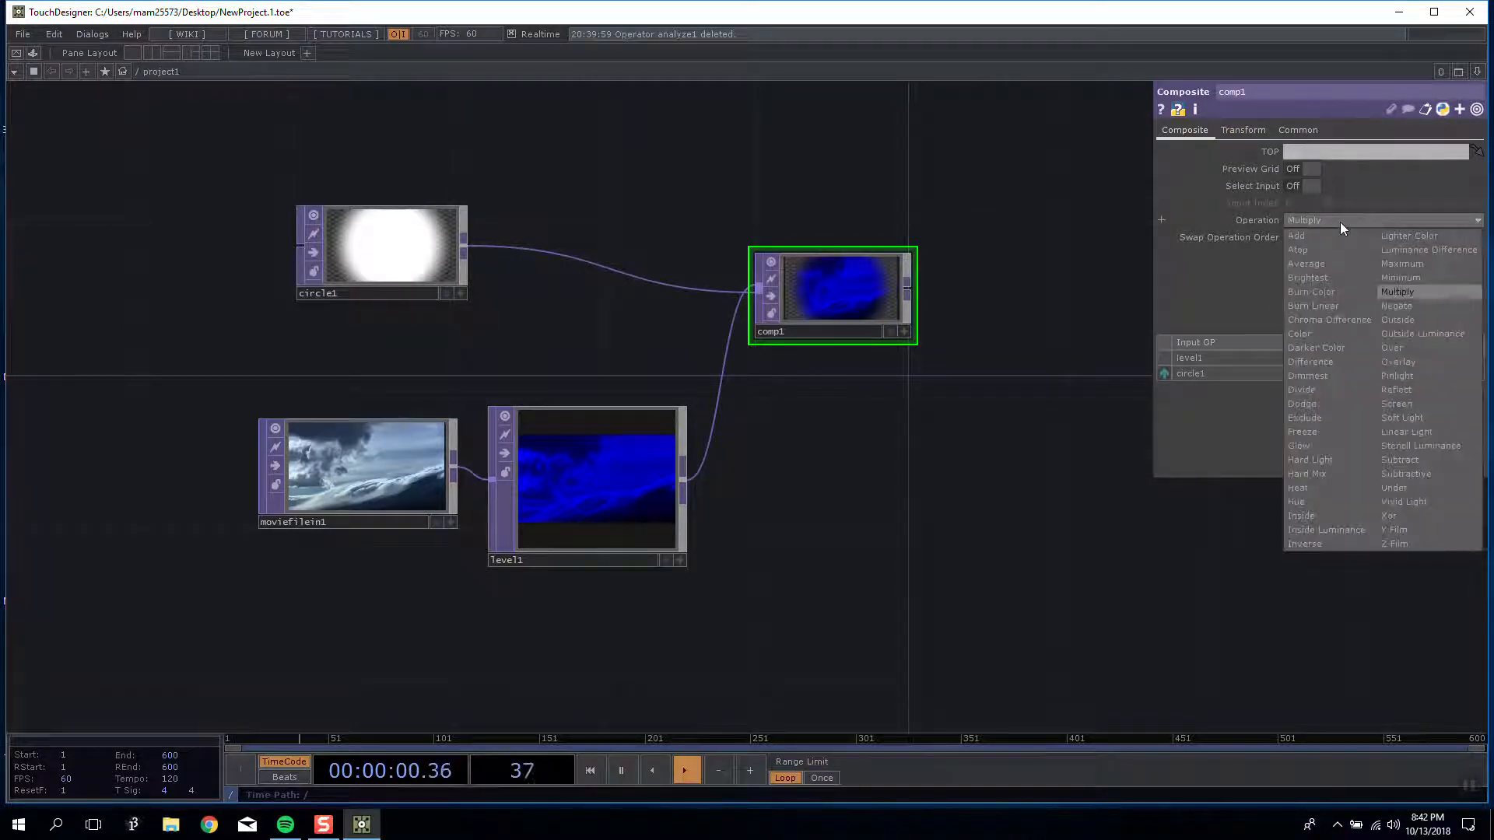
{"action": "scroll", "coordinate": [833, 302], "scroll_direction": "up", "scroll_amount": 5}
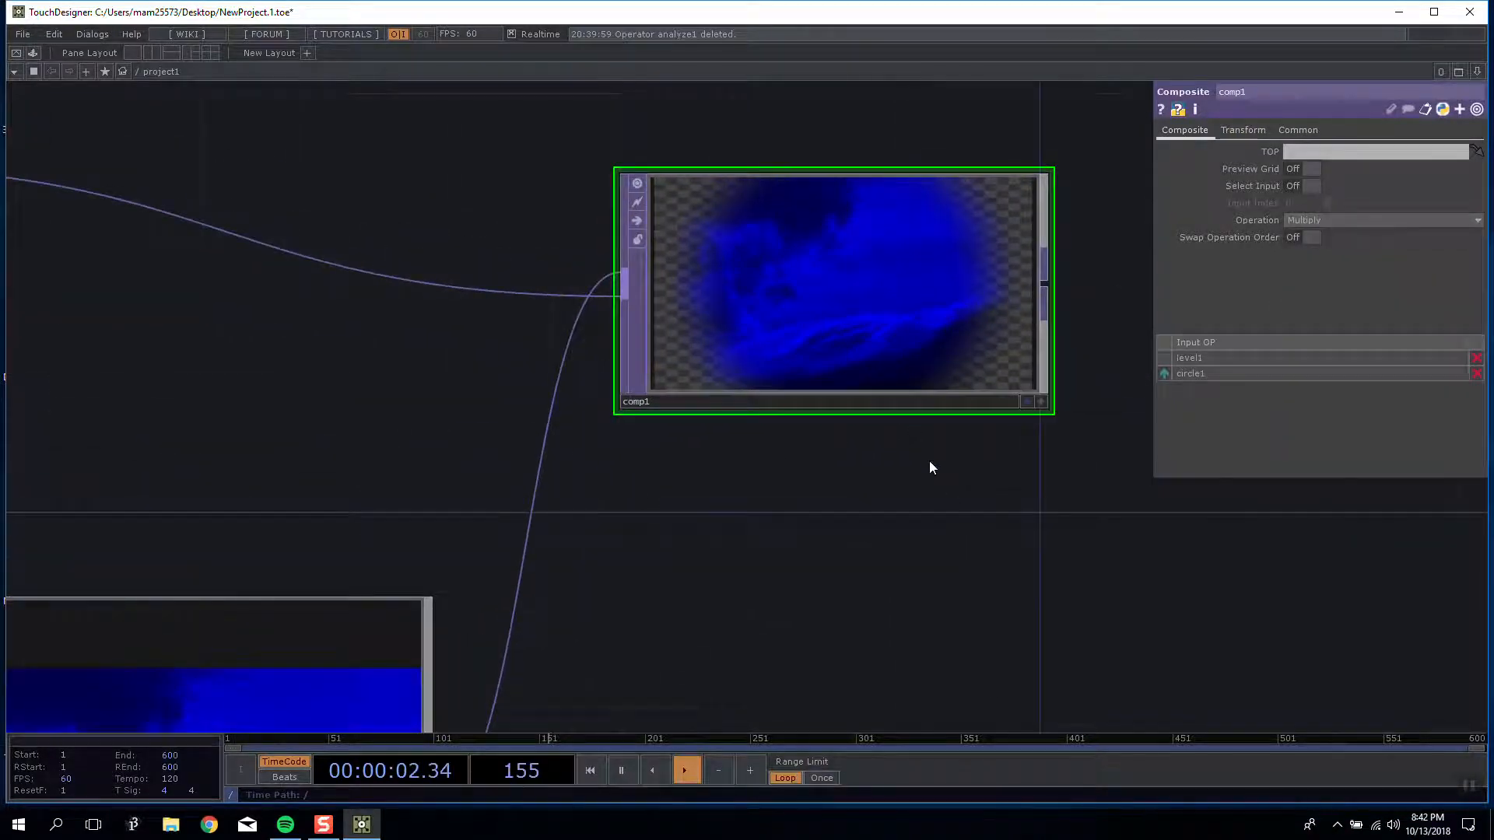
{"action": "left_click_drag", "start_coordinate": [929, 460], "coordinate": [772, 458]}
{"action": "left_click_drag", "start_coordinate": [754, 334], "coordinate": [693, 347]}
{"action": "scroll", "coordinate": [658, 432], "scroll_direction": "down", "scroll_amount": 3}
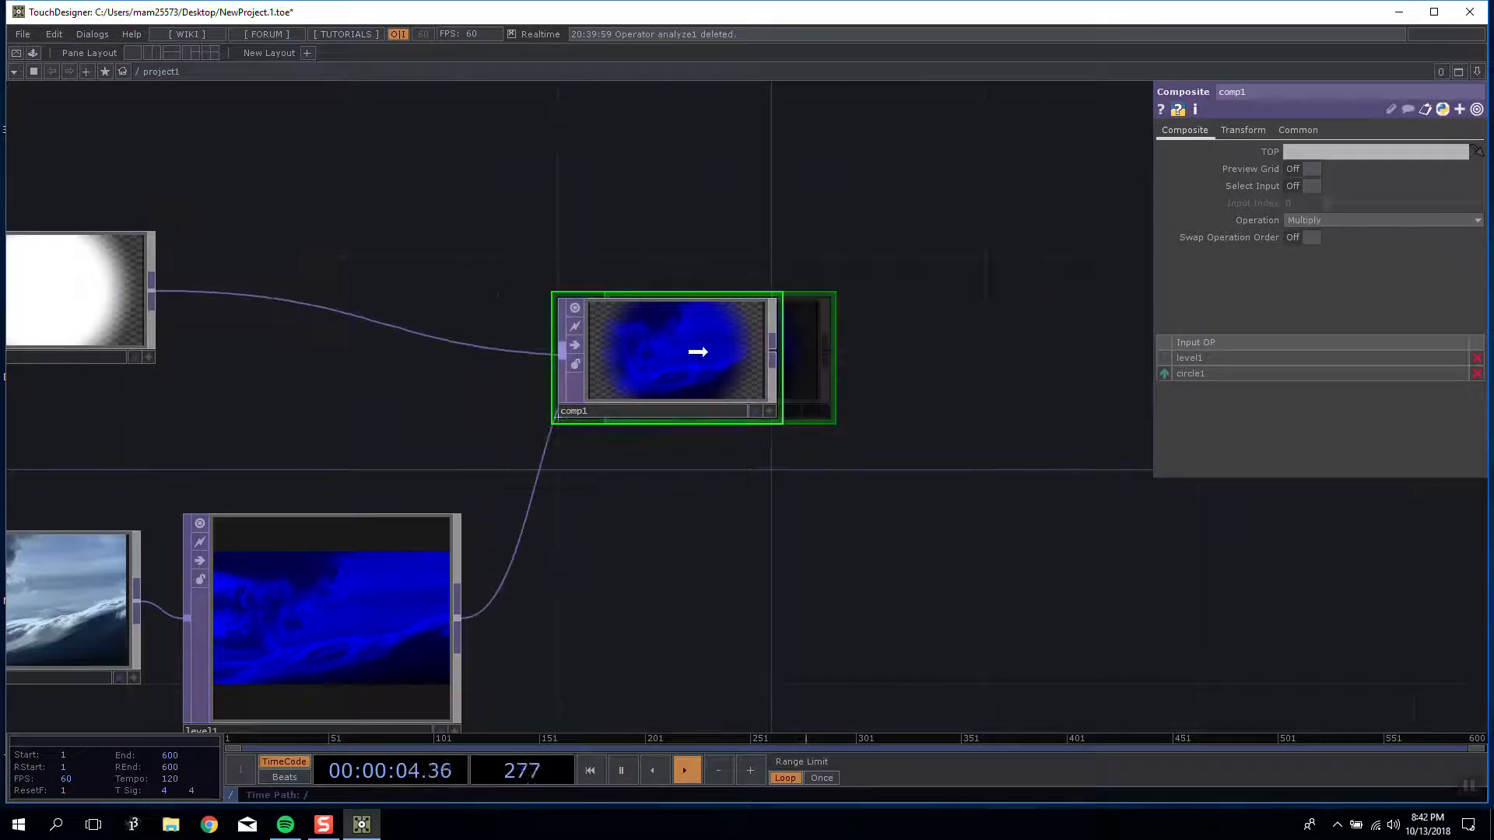
{"action": "left_click_drag", "start_coordinate": [764, 432], "coordinate": [821, 412]}
{"action": "left_click_drag", "start_coordinate": [794, 575], "coordinate": [767, 485]}
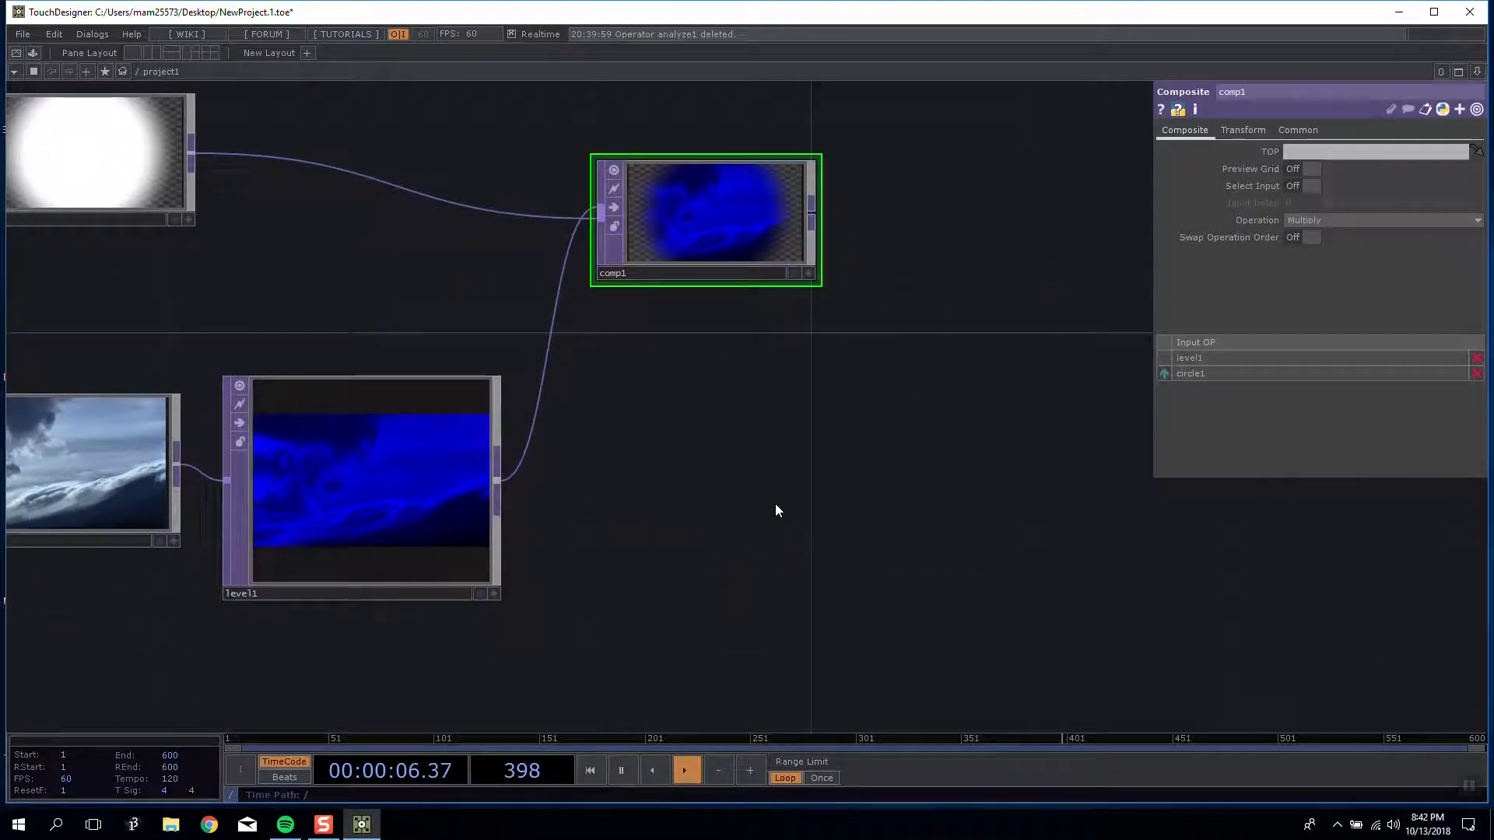
{"action": "double_click", "coordinate": [769, 488]}
{"action": "left_click", "coordinate": [576, 207]}
{"action": "left_click_drag", "start_coordinate": [776, 434], "coordinate": [941, 449]}
{"action": "left_click_drag", "start_coordinate": [577, 300], "coordinate": [584, 158]}
{"action": "double_click", "coordinate": [415, 624]}
{"action": "left_click", "coordinate": [275, 237]}
{"action": "left_click_drag", "start_coordinate": [276, 237], "coordinate": [287, 120]}
Step: Switch to File Explorer and browse from Fall 18 through AET362C-Generative Media Visuals and Week 7 to the inner UN-ED ASSETS folder
{"action": "left_click", "coordinate": [172, 826]}
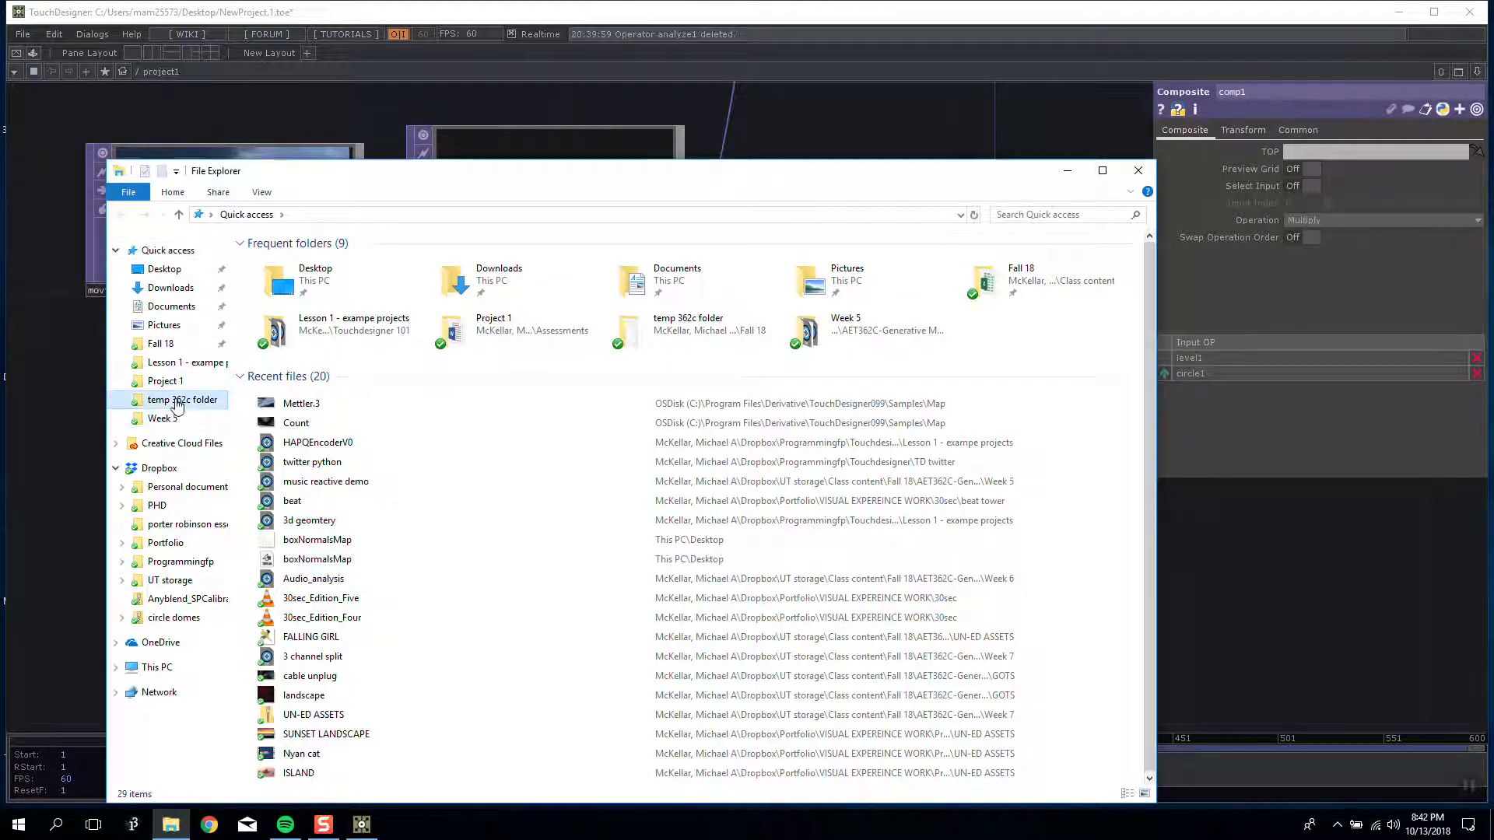
{"action": "left_click", "coordinate": [177, 401]}
{"action": "double_click", "coordinate": [261, 261]}
{"action": "double_click", "coordinate": [265, 262]}
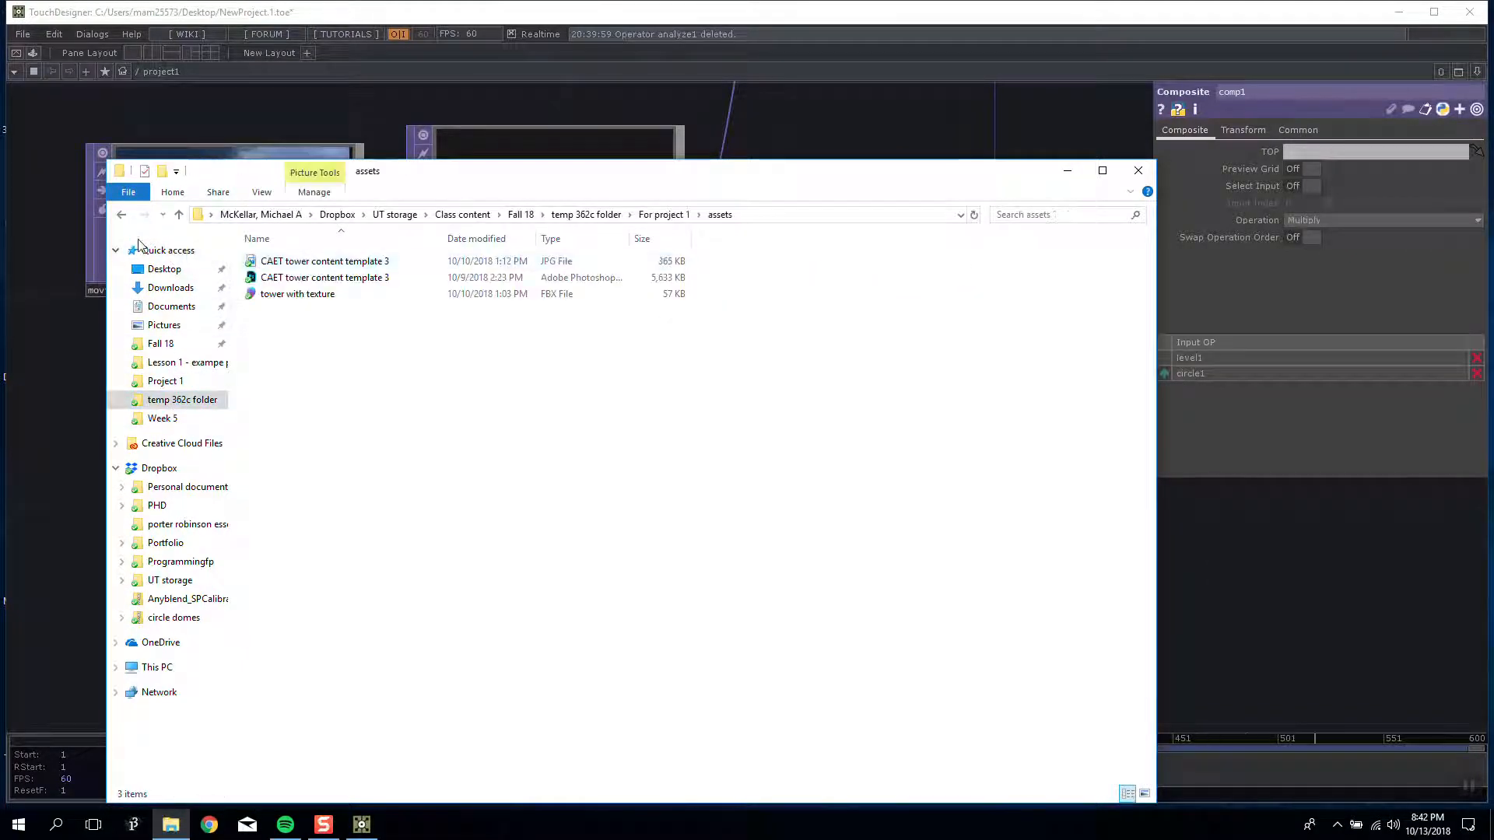
{"action": "left_click", "coordinate": [120, 214]}
{"action": "left_click", "coordinate": [160, 343]}
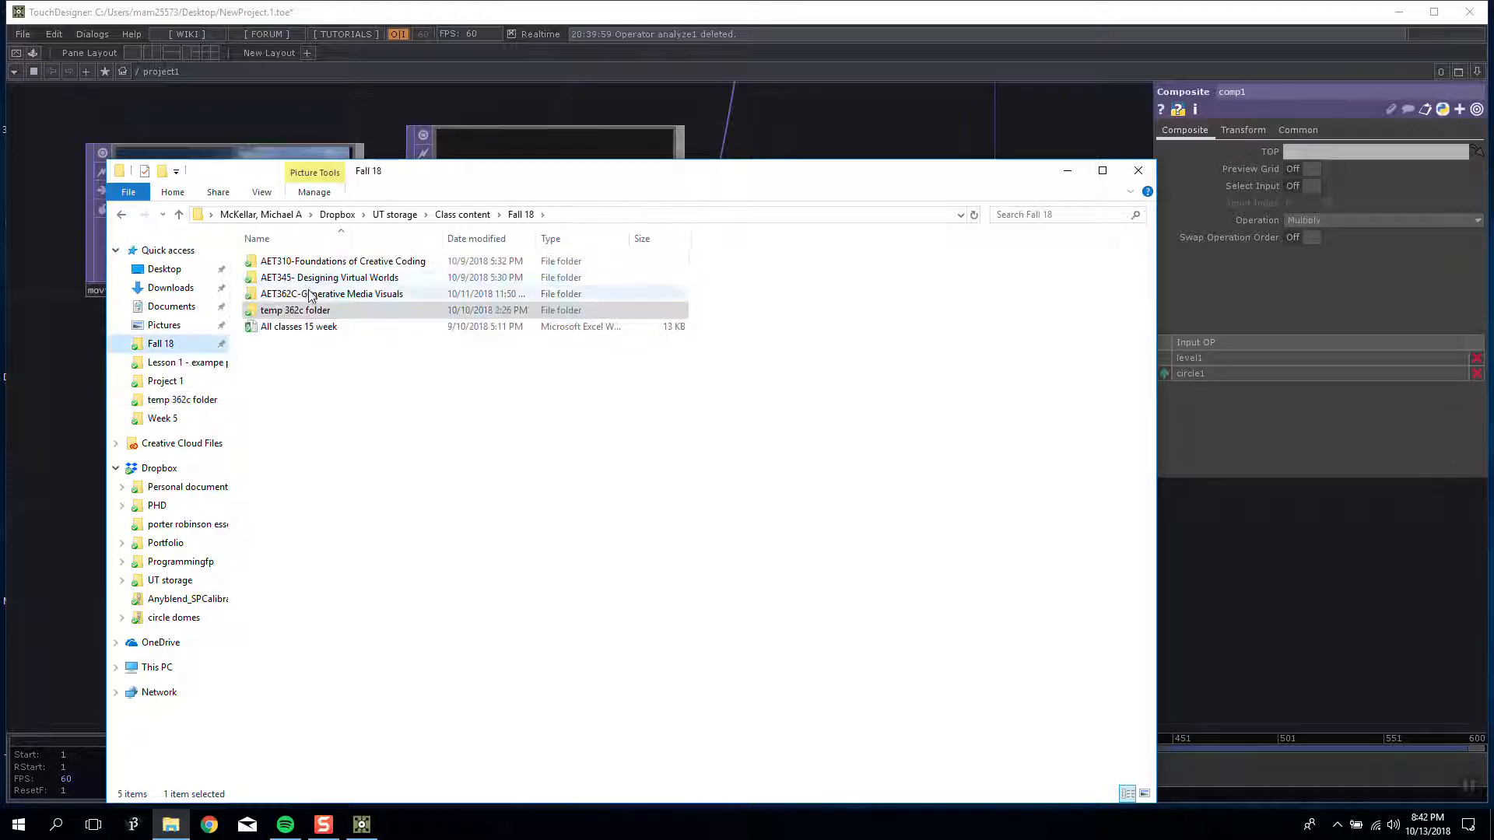
{"action": "double_click", "coordinate": [313, 294]}
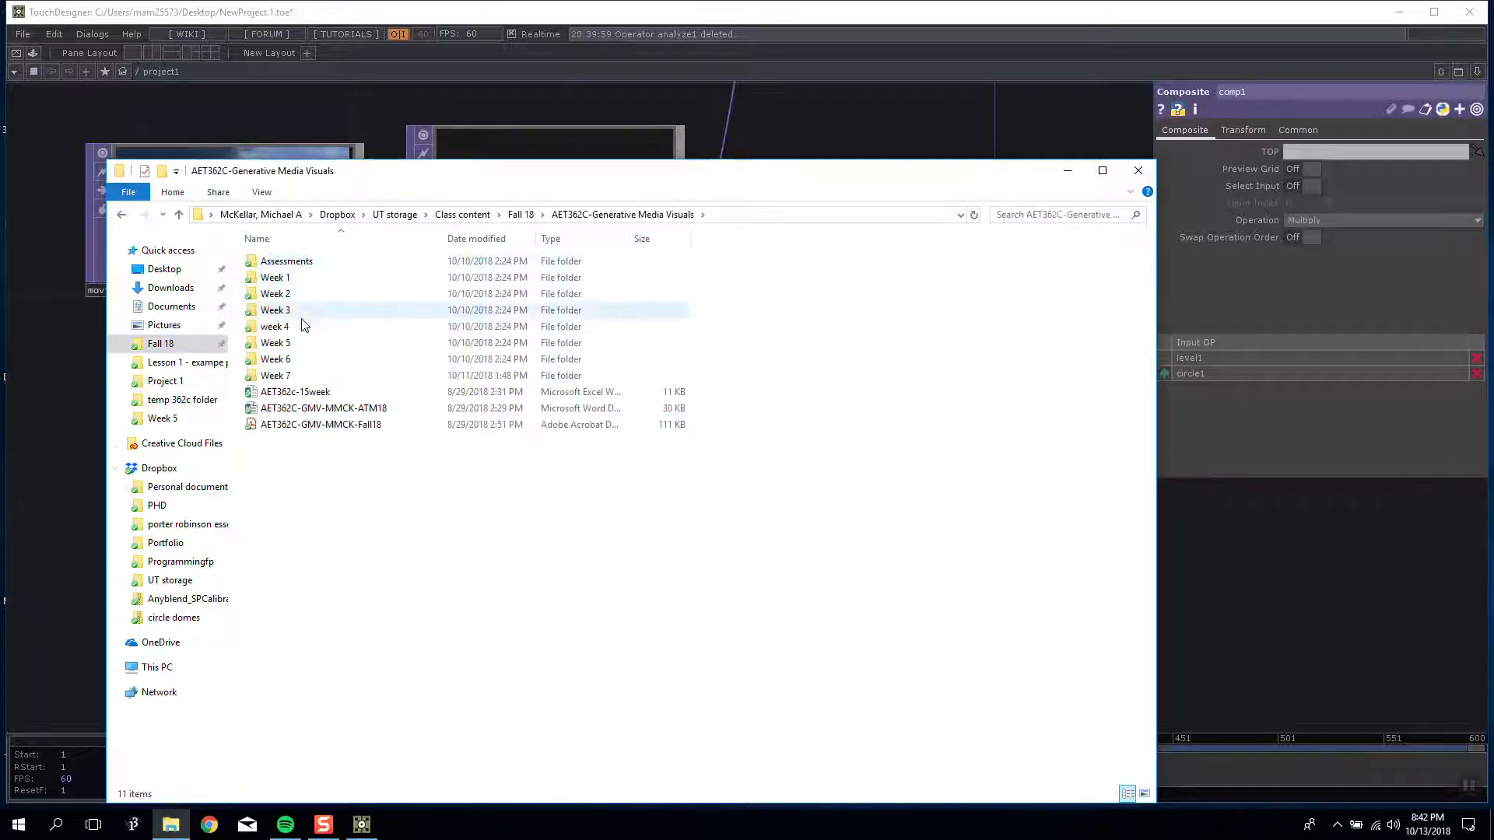
{"action": "double_click", "coordinate": [275, 375]}
{"action": "double_click", "coordinate": [292, 261]}
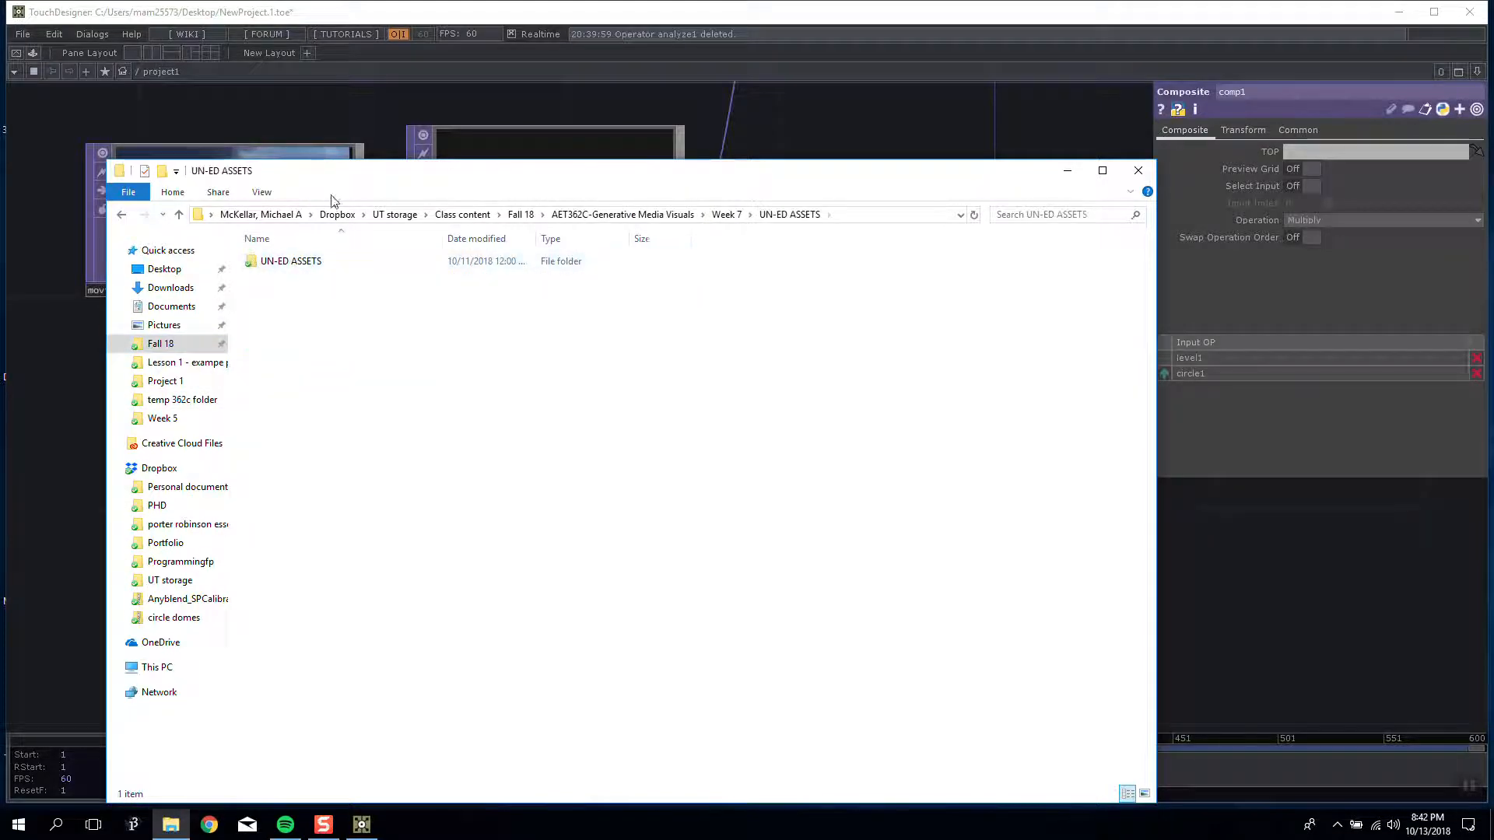
{"action": "left_click_drag", "start_coordinate": [334, 182], "coordinate": [913, 189]}
{"action": "double_click", "coordinate": [866, 268]}
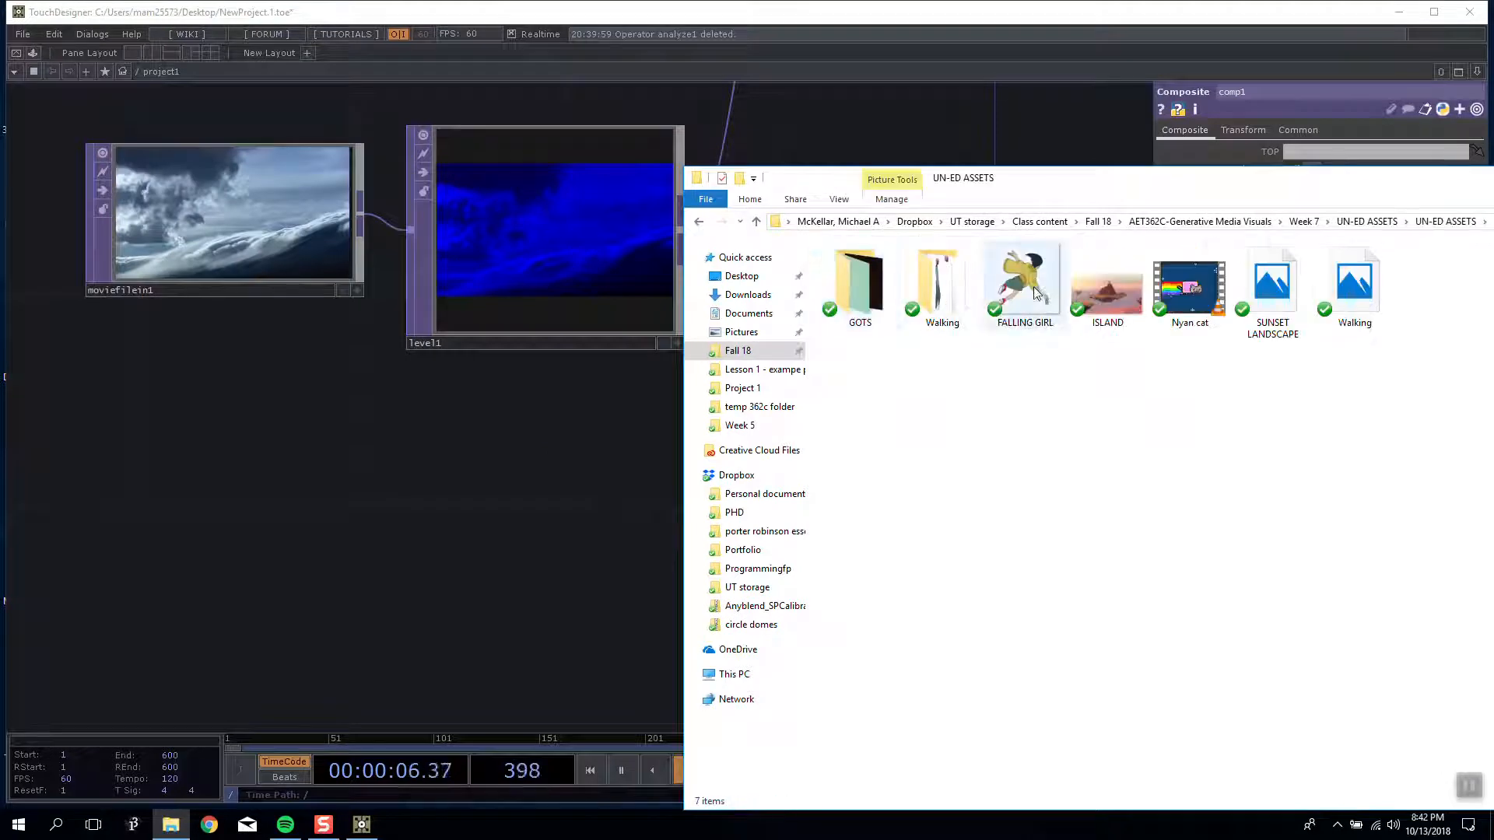
Step: Add the Walking GIF, the ISLAND image and the Nyan cat video from UN-ED ASSETS to the TouchDesigner network below moviefilein1 and level1
{"action": "left_click_drag", "start_coordinate": [1362, 288], "coordinate": [258, 518]}
{"action": "scroll", "coordinate": [259, 503], "scroll_direction": "up", "scroll_amount": 3}
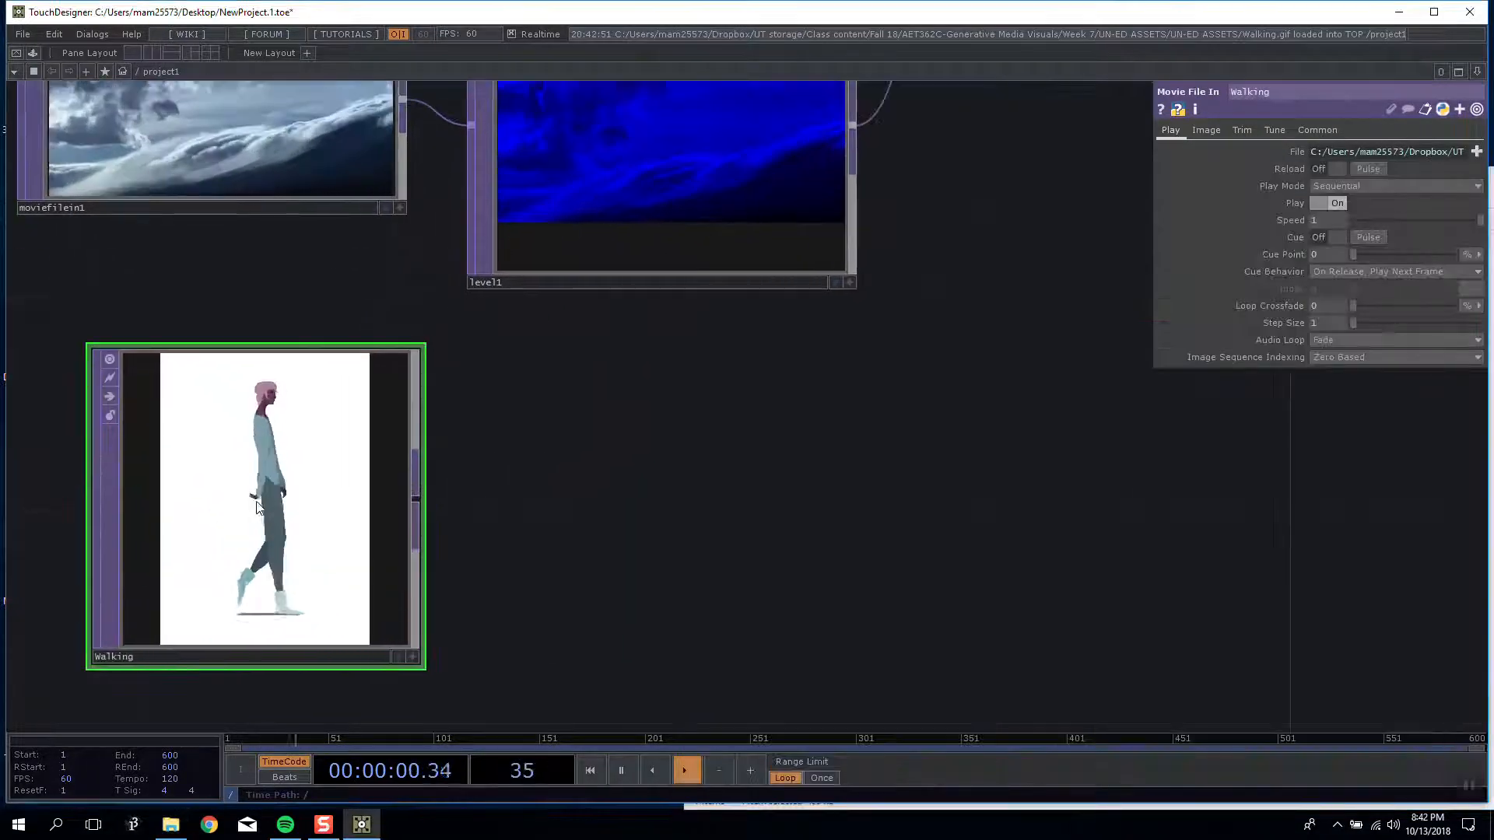
{"action": "left_click", "coordinate": [180, 828]}
{"action": "left_click_drag", "start_coordinate": [1107, 292], "coordinate": [670, 468]}
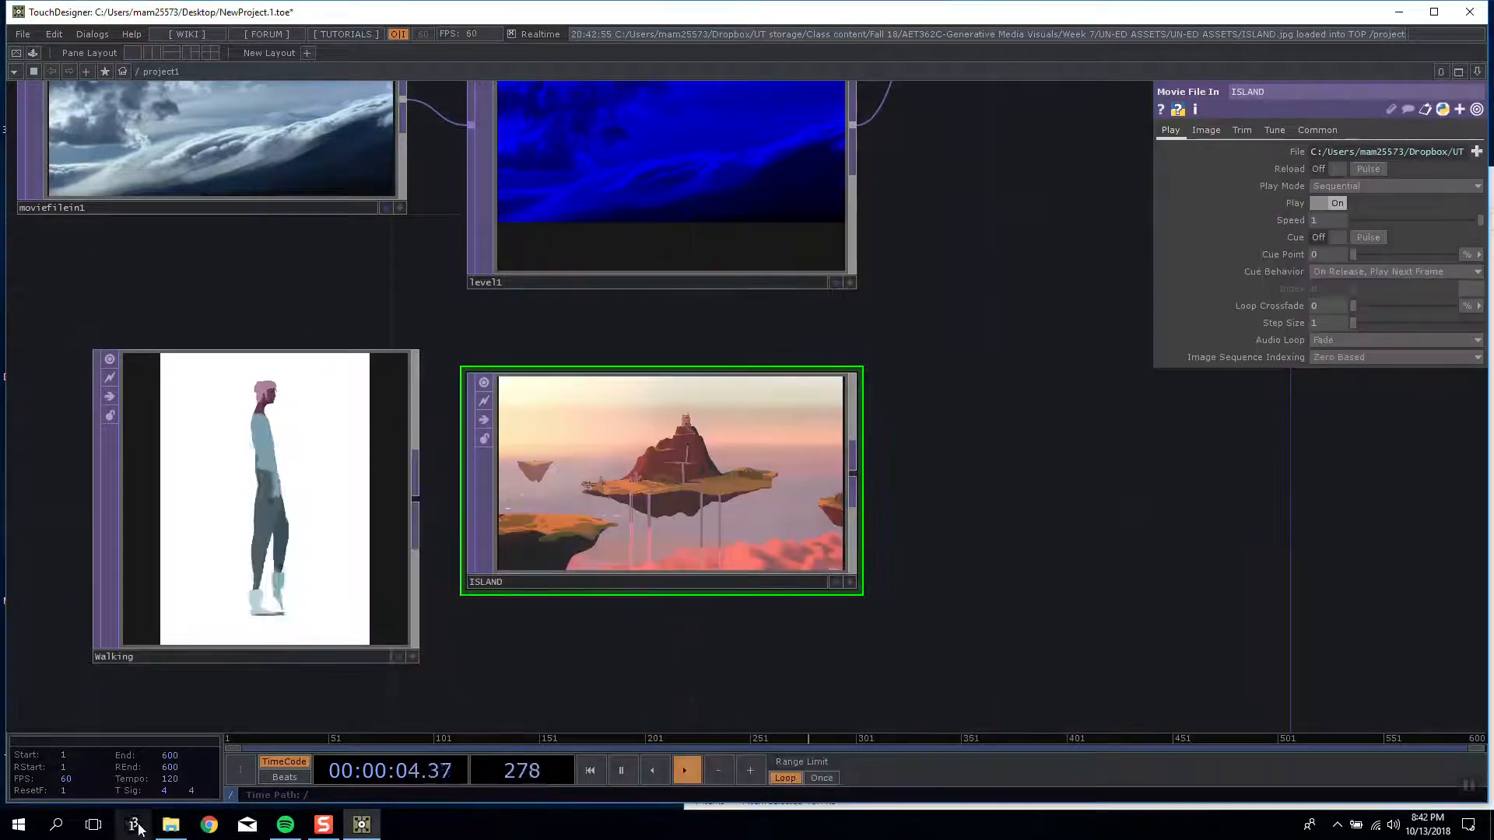
{"action": "left_click", "coordinate": [171, 825]}
{"action": "left_click_drag", "start_coordinate": [1190, 288], "coordinate": [511, 691]}
Step: Position the Nyan_cat node below and between Walking and ISLAND, and select the Walking node
{"action": "left_click_drag", "start_coordinate": [415, 301], "coordinate": [375, 110]}
{"action": "left_click_drag", "start_coordinate": [474, 573], "coordinate": [474, 722]}
{"action": "left_click_drag", "start_coordinate": [812, 494], "coordinate": [631, 488]}
{"action": "scroll", "coordinate": [799, 404], "scroll_direction": "down", "scroll_amount": 3}
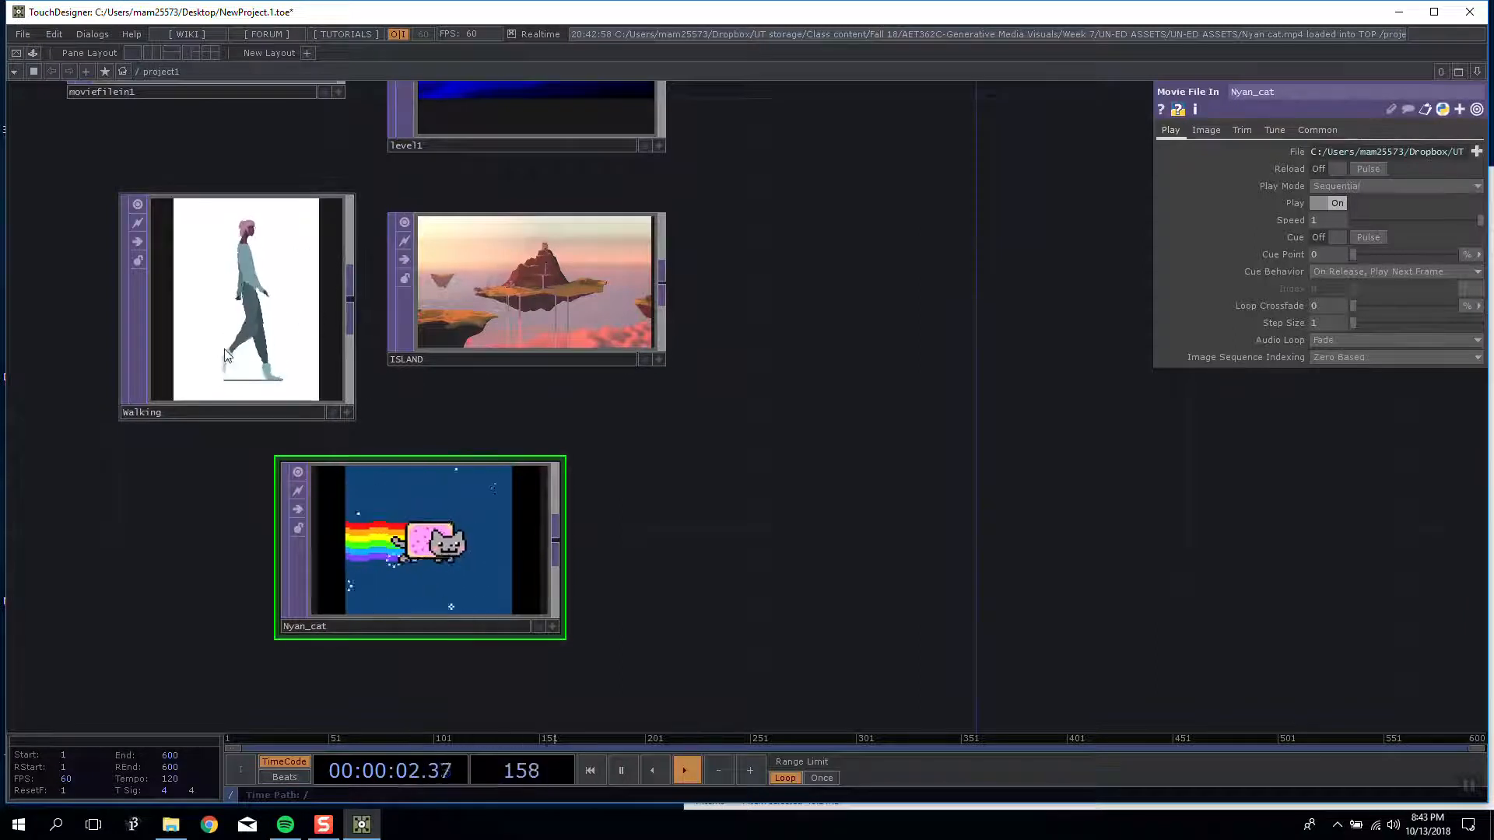
{"action": "left_click_drag", "start_coordinate": [469, 520], "coordinate": [362, 519]}
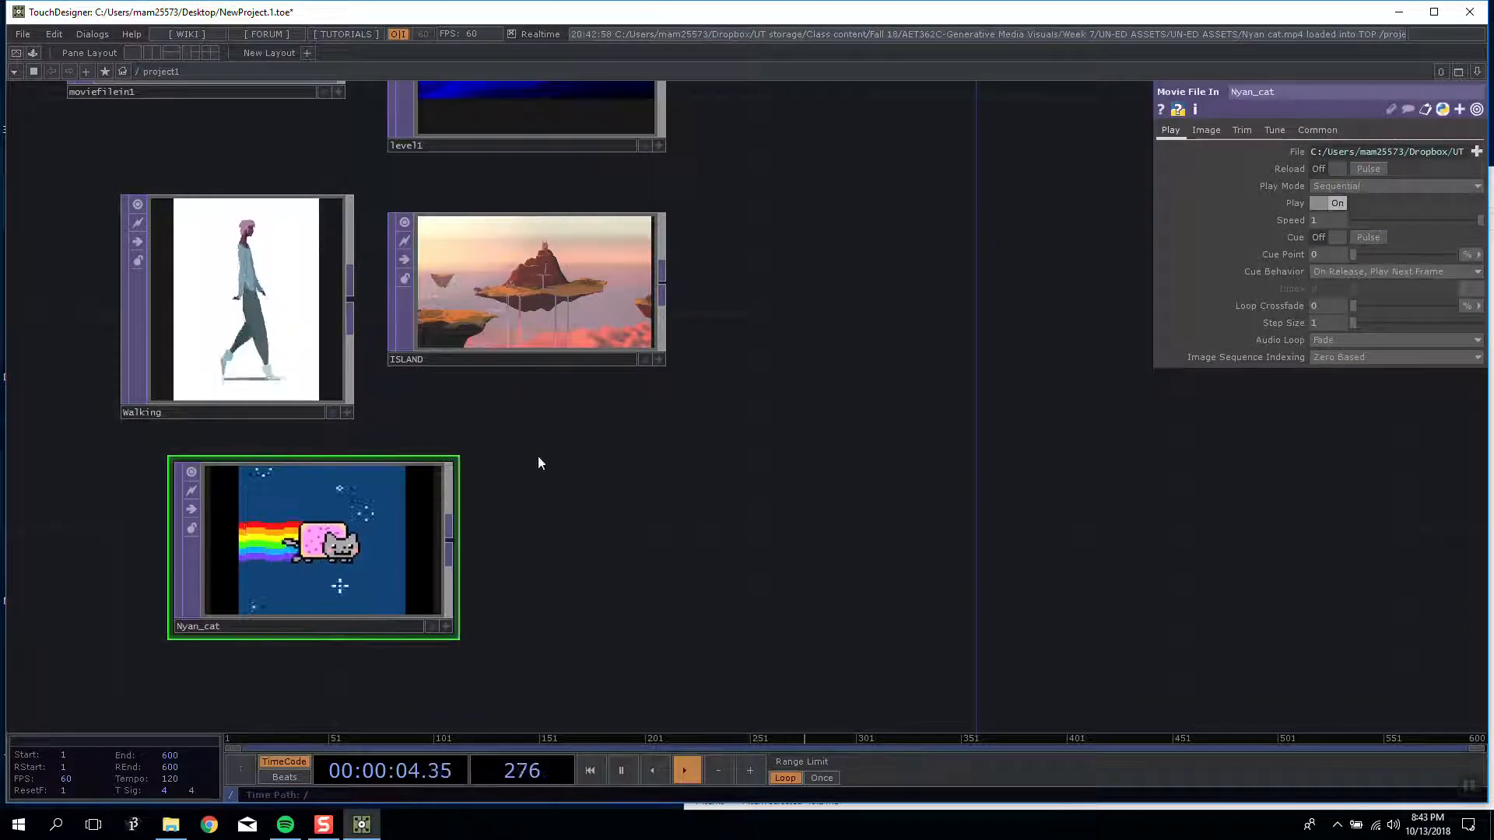
{"action": "left_click_drag", "start_coordinate": [539, 455], "coordinate": [615, 452]}
{"action": "left_click_drag", "start_coordinate": [483, 498], "coordinate": [533, 498]}
{"action": "mouse_move", "coordinate": [661, 435]}
{"action": "left_mouse_down"}
{"action": "mouse_move", "coordinate": [550, 422]}
{"action": "mouse_move", "coordinate": [671, 453]}
{"action": "left_mouse_up"}
{"action": "left_click", "coordinate": [328, 324]}
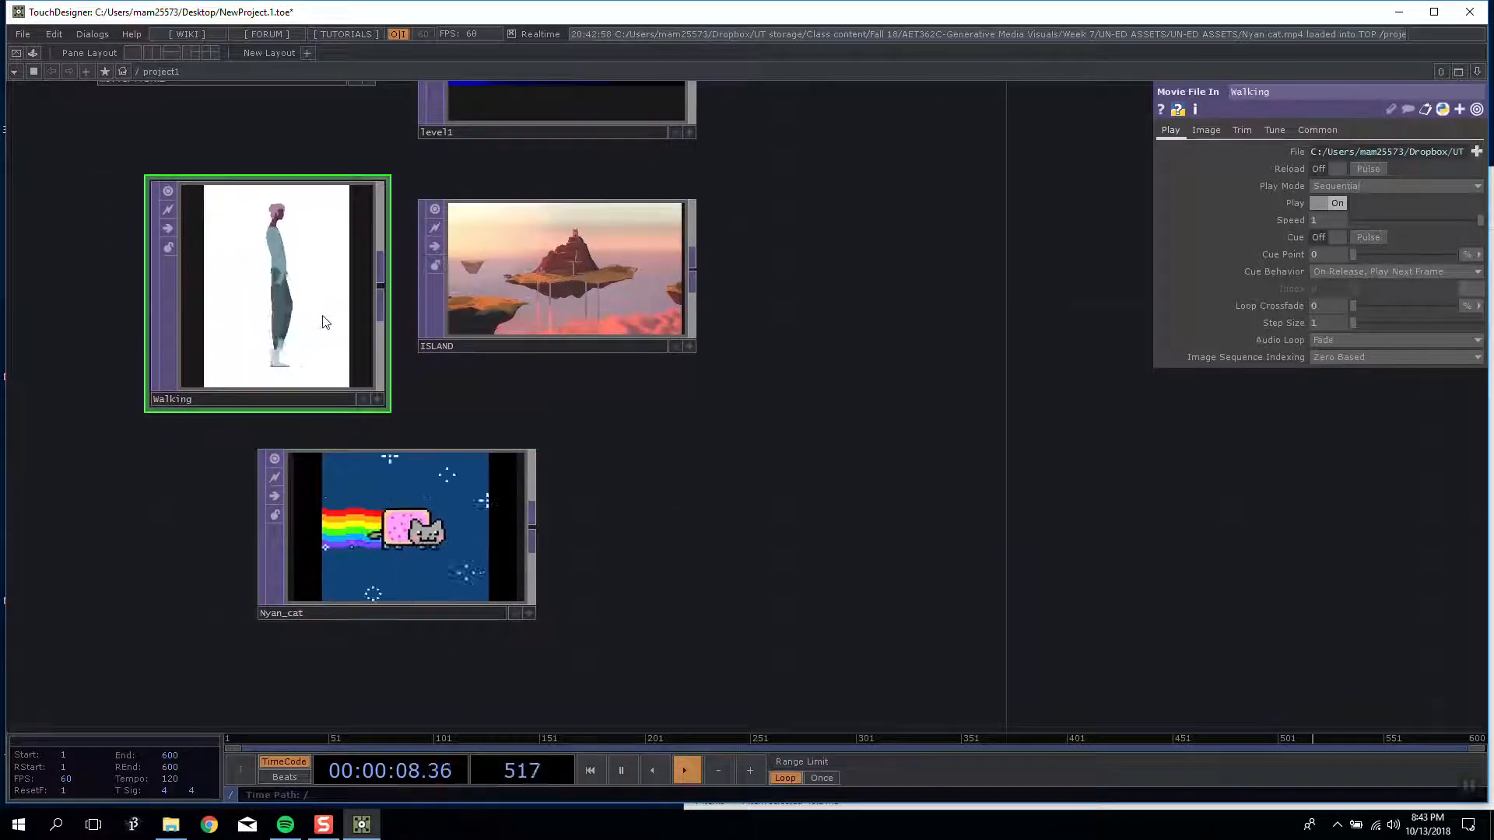
Step: Examine the node info of Walking, Nyan_cat and ISLAND, including size, length and sample rate
{"action": "mouse_move", "coordinate": [785, 372]}
{"action": "left_mouse_down"}
{"action": "mouse_move", "coordinate": [703, 328]}
{"action": "mouse_move", "coordinate": [756, 391]}
{"action": "mouse_move", "coordinate": [781, 383]}
{"action": "left_mouse_up"}
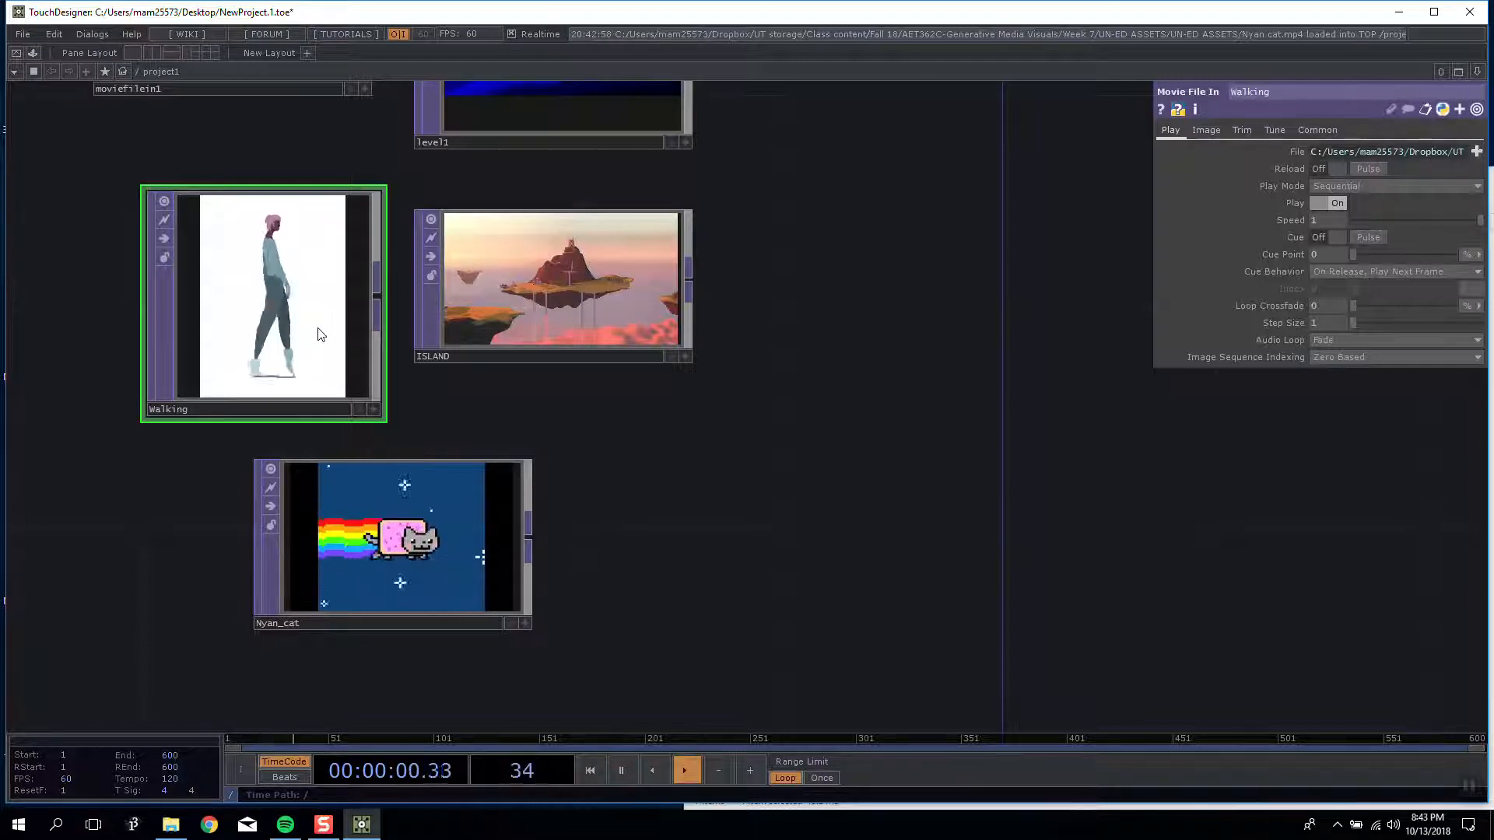
{"action": "middle_click", "coordinate": [262, 272]}
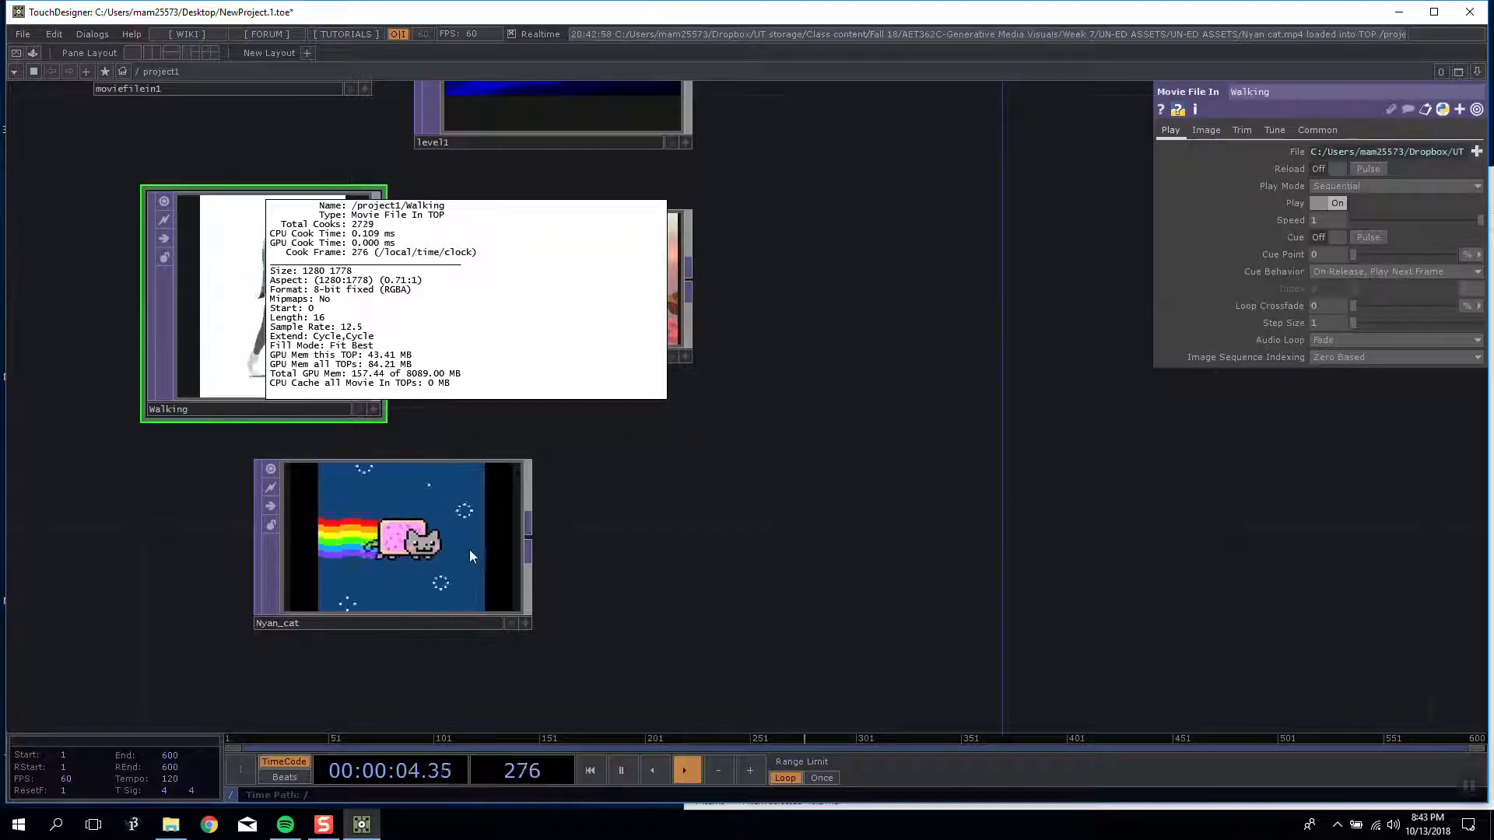
{"action": "middle_click", "coordinate": [432, 537]}
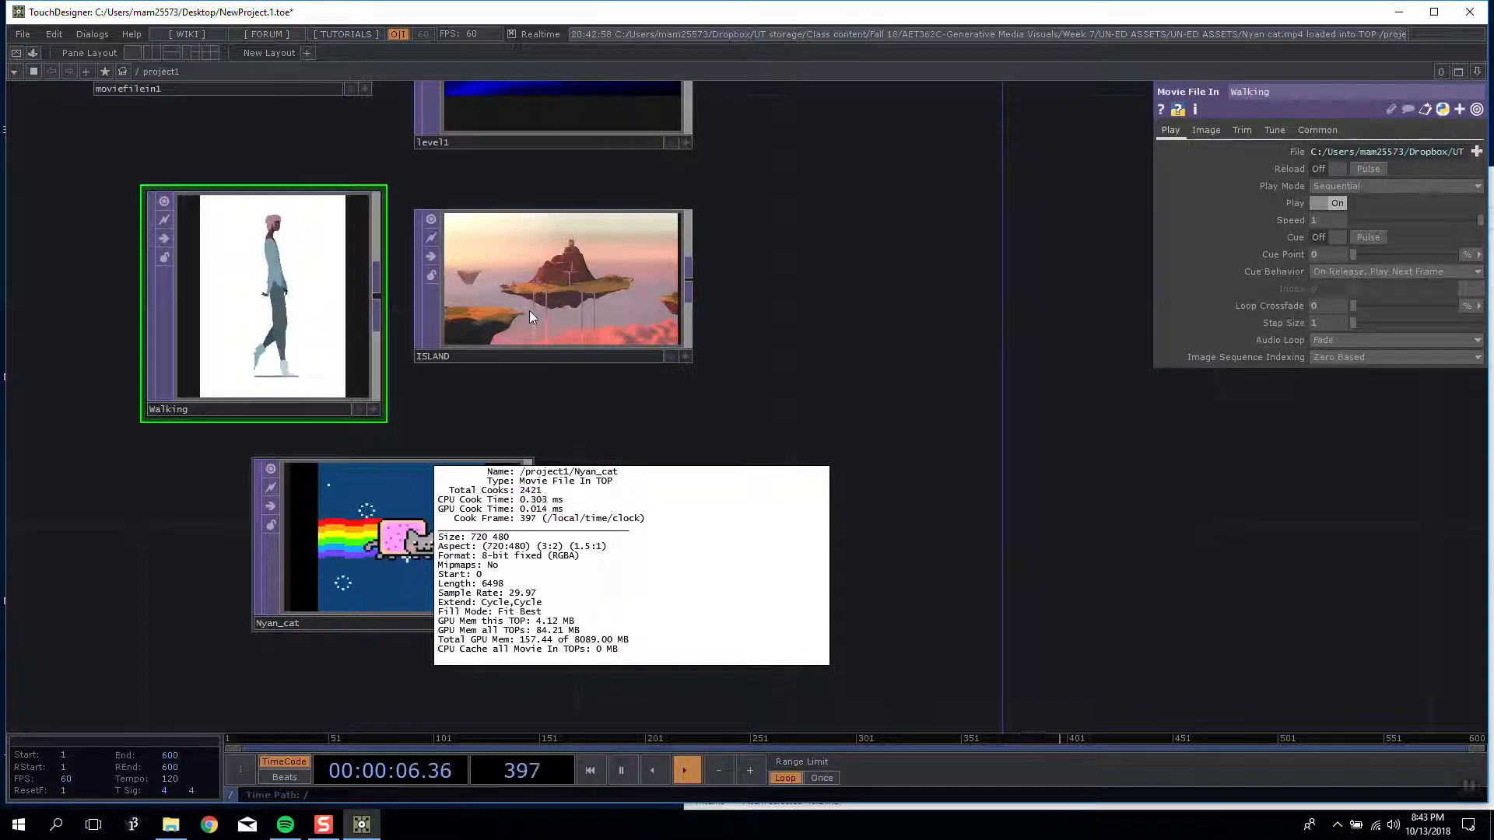
{"action": "middle_click", "coordinate": [375, 567]}
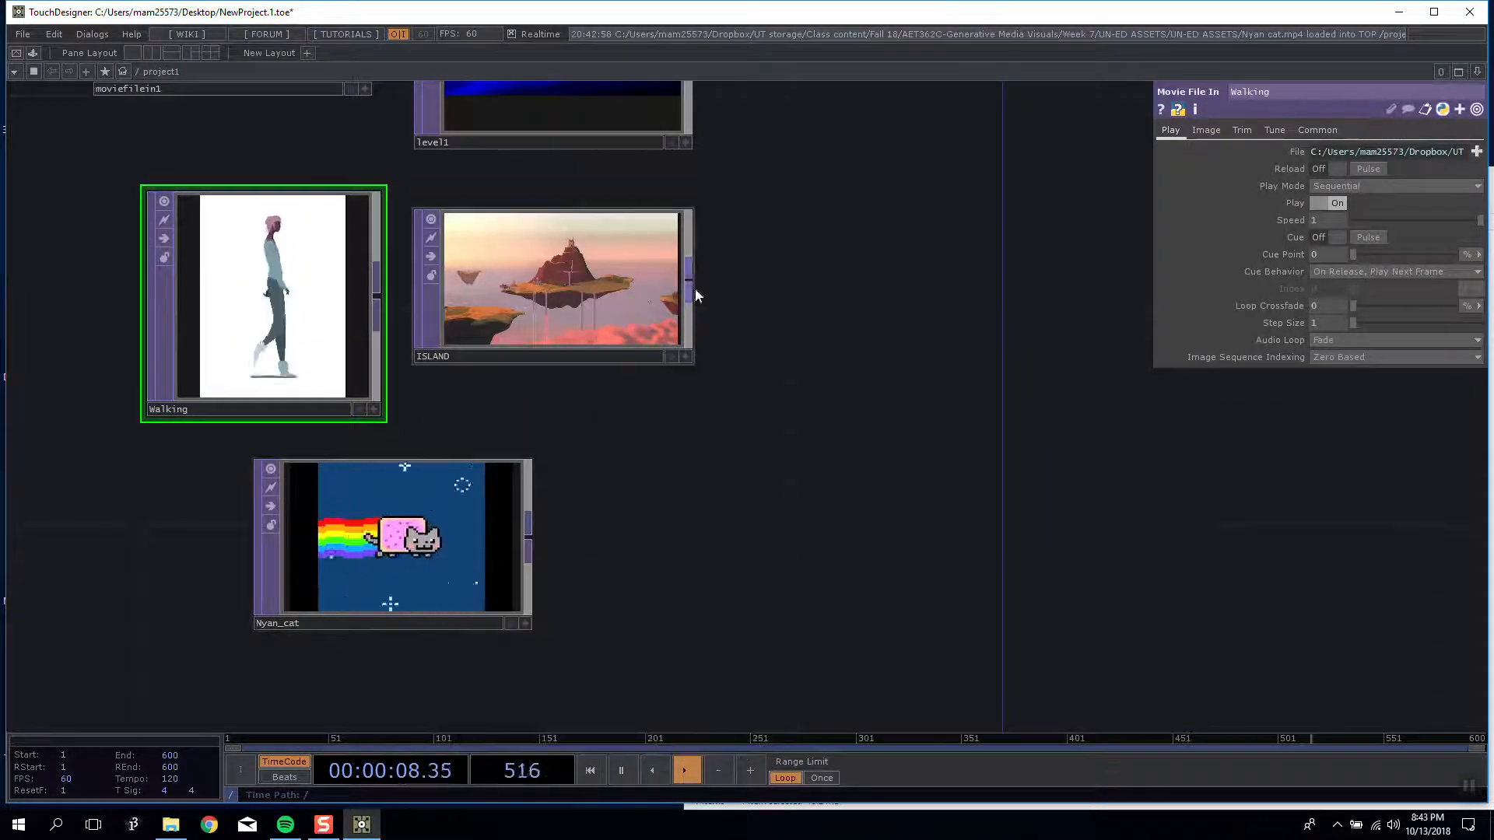
{"action": "middle_click_drag", "start_coordinate": [523, 291], "coordinate": [573, 393]}
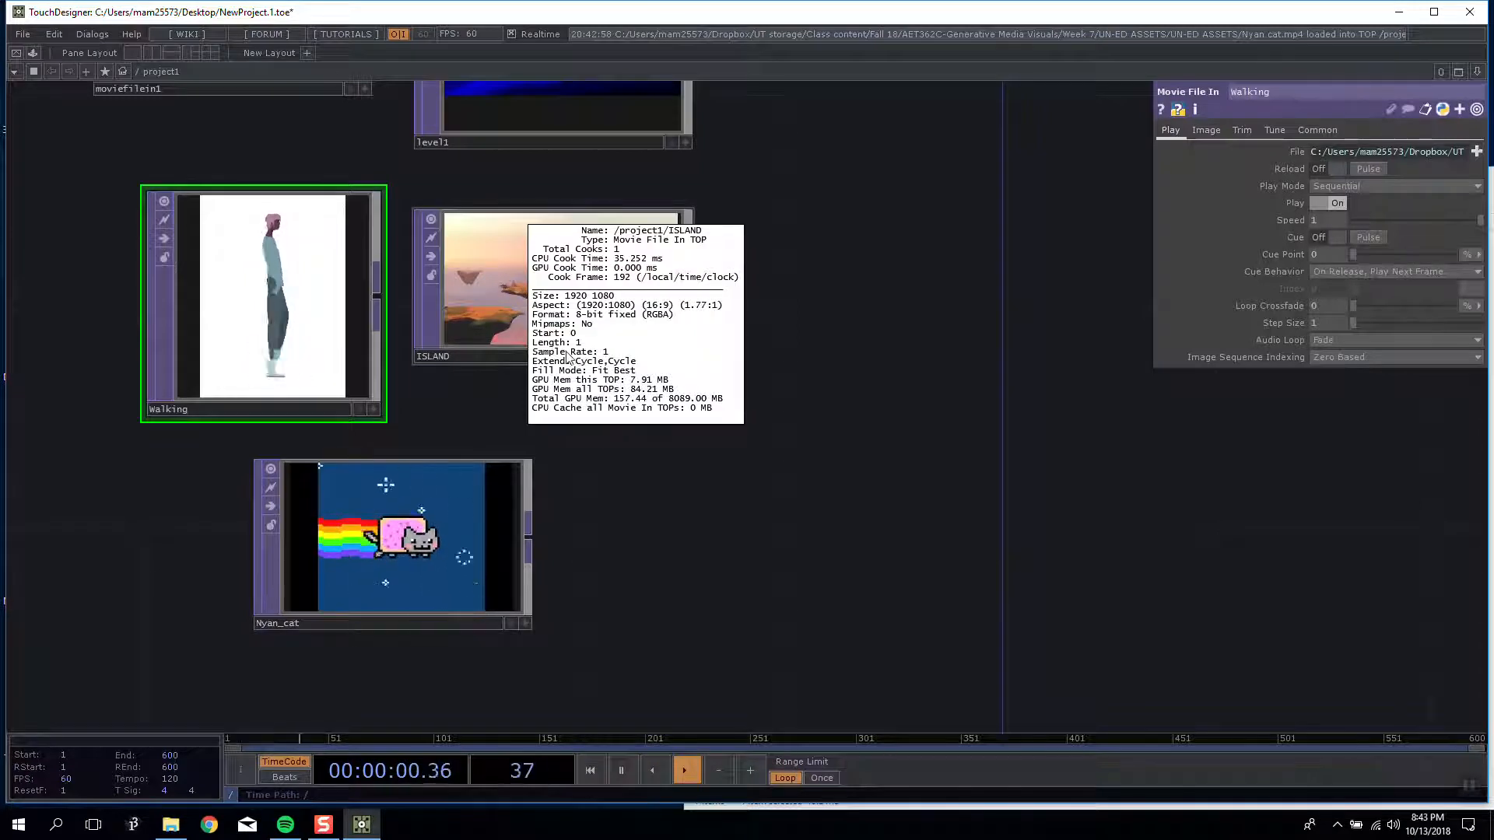
{"action": "middle_click", "coordinate": [299, 311]}
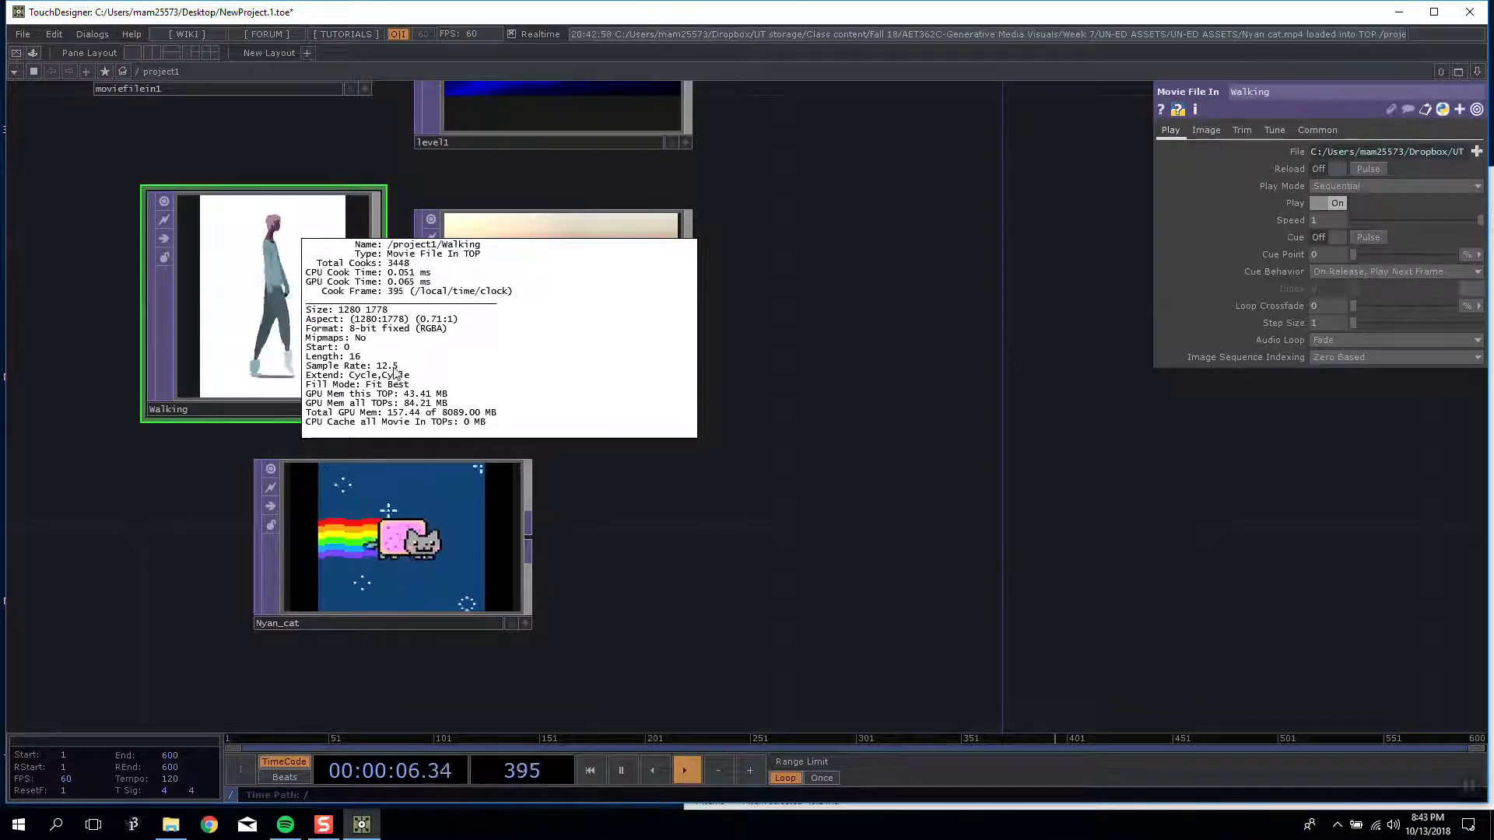
{"action": "middle_click_drag", "start_coordinate": [464, 553], "coordinate": [526, 597]}
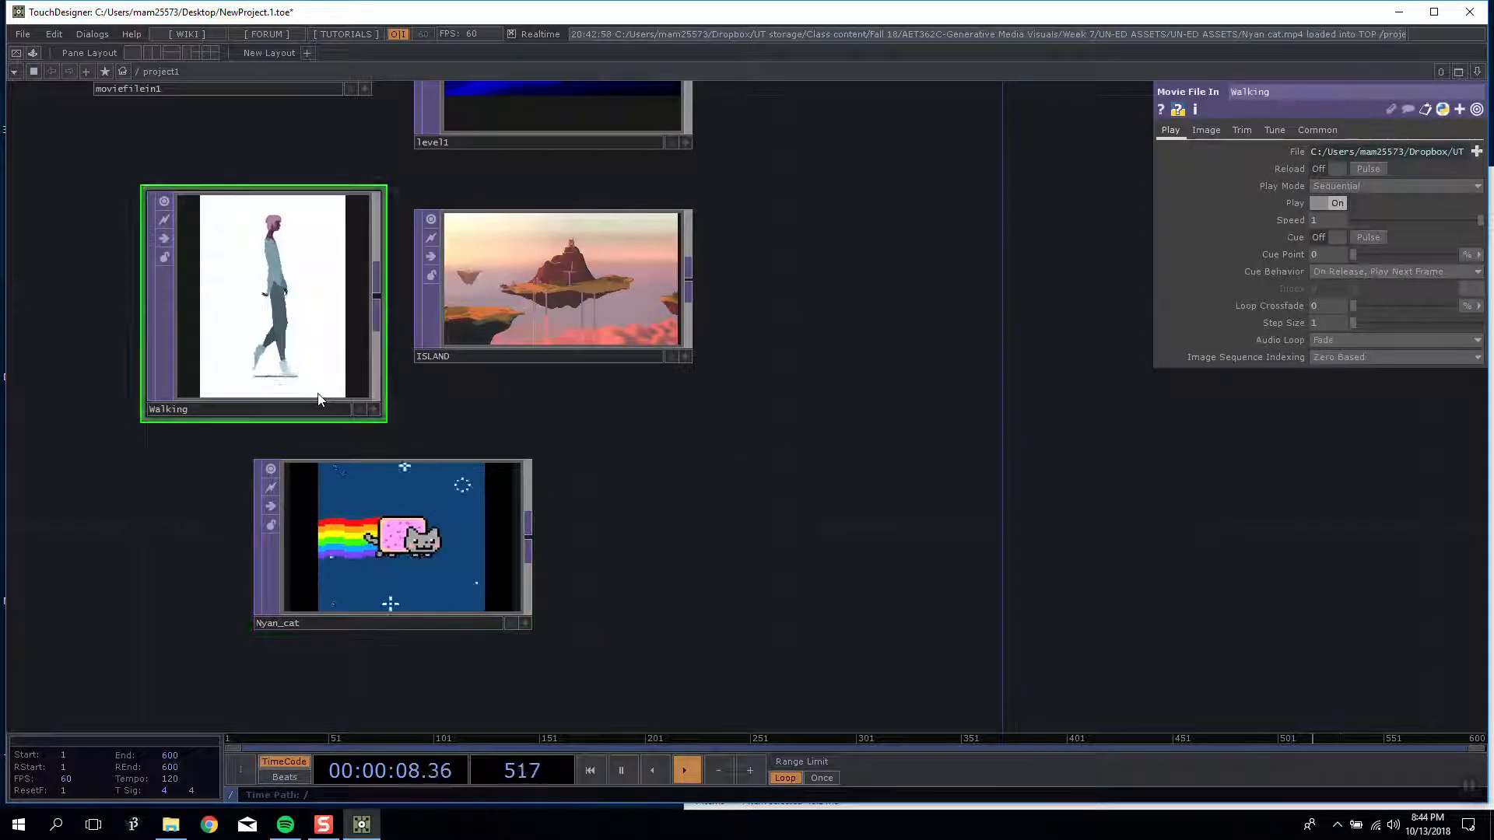
Step: Try the Specify Index and Locked to Timeline play modes on Walking and look through its Image, Trim and Tune parameters
{"action": "left_click", "coordinate": [1318, 188]}
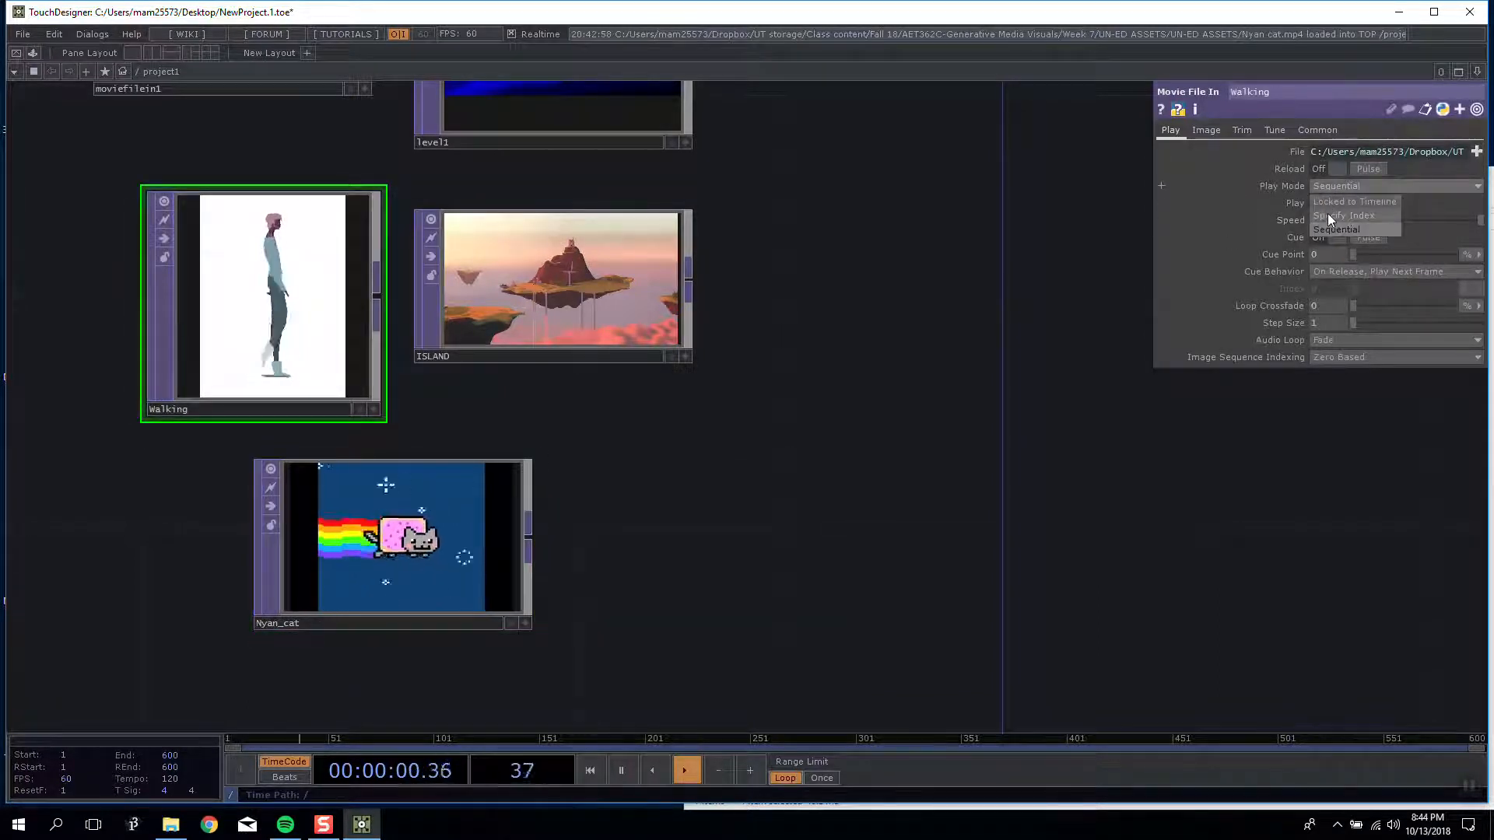
{"action": "left_click", "coordinate": [1328, 215]}
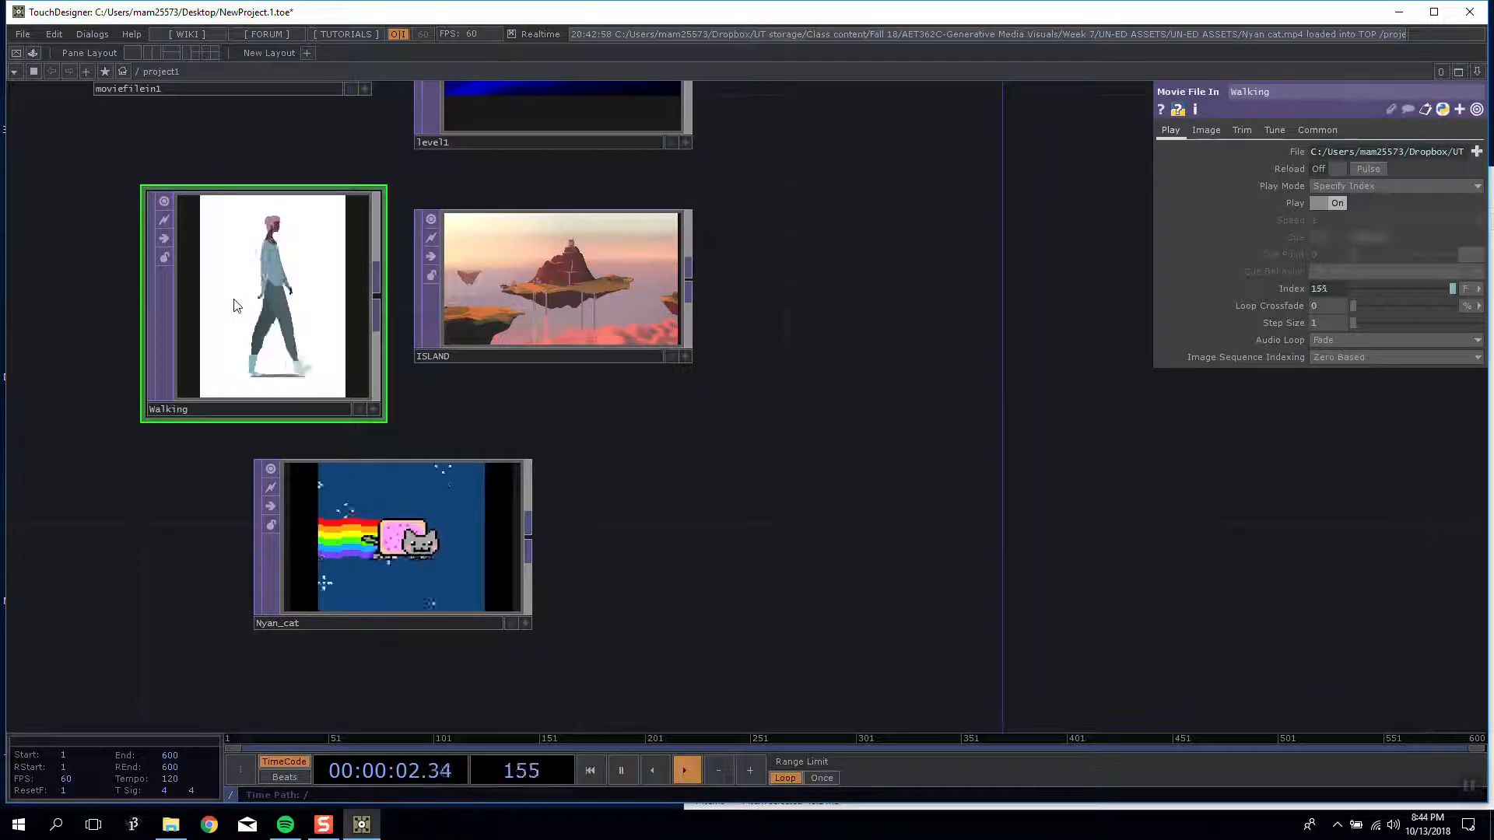
{"action": "left_click", "coordinate": [1333, 205]}
{"action": "left_click", "coordinate": [1333, 203]}
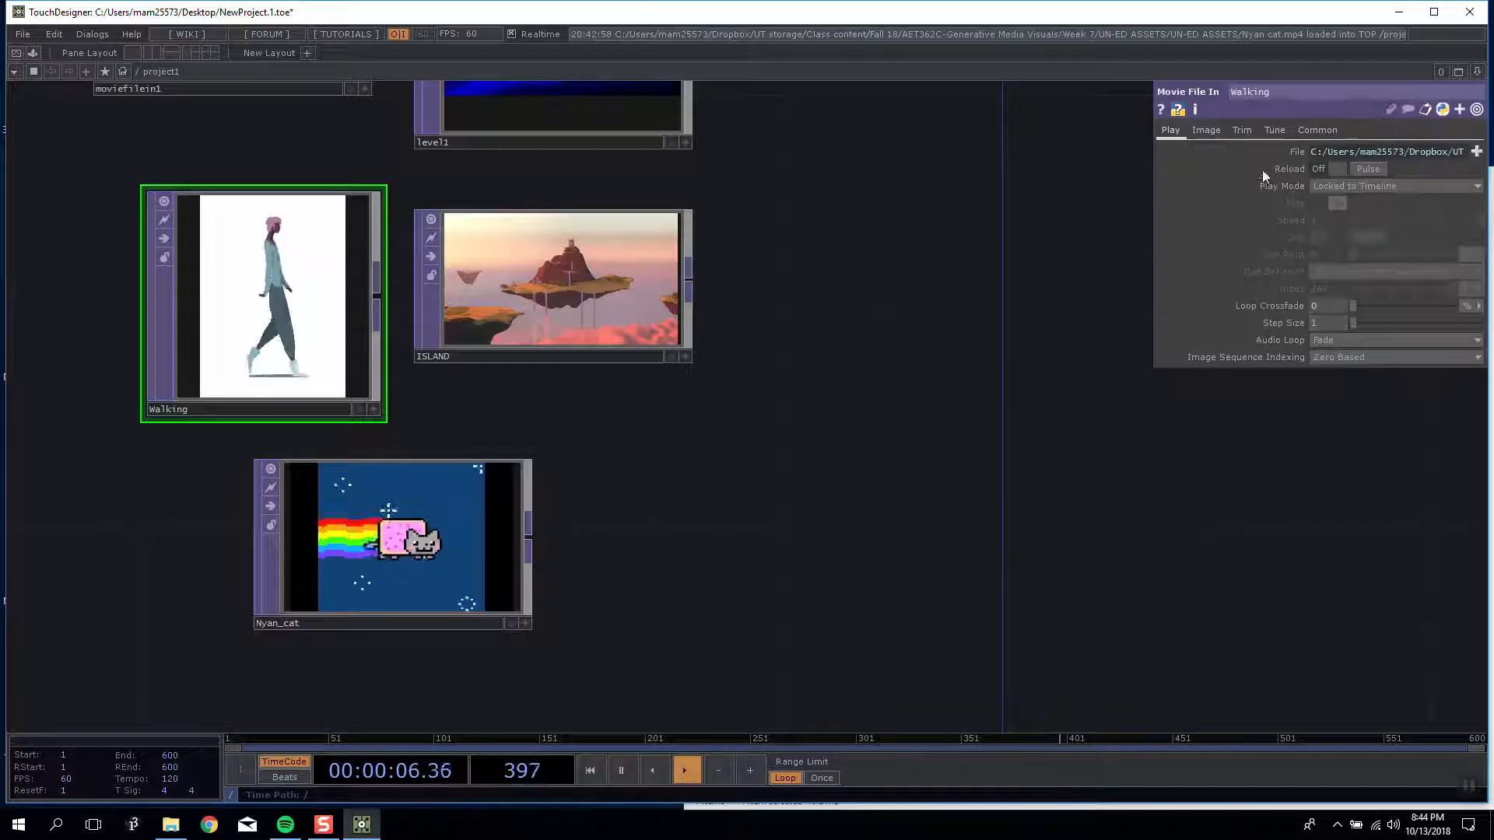
{"action": "left_click", "coordinate": [1208, 130]}
{"action": "left_click", "coordinate": [1243, 130]}
{"action": "left_click", "coordinate": [1274, 130]}
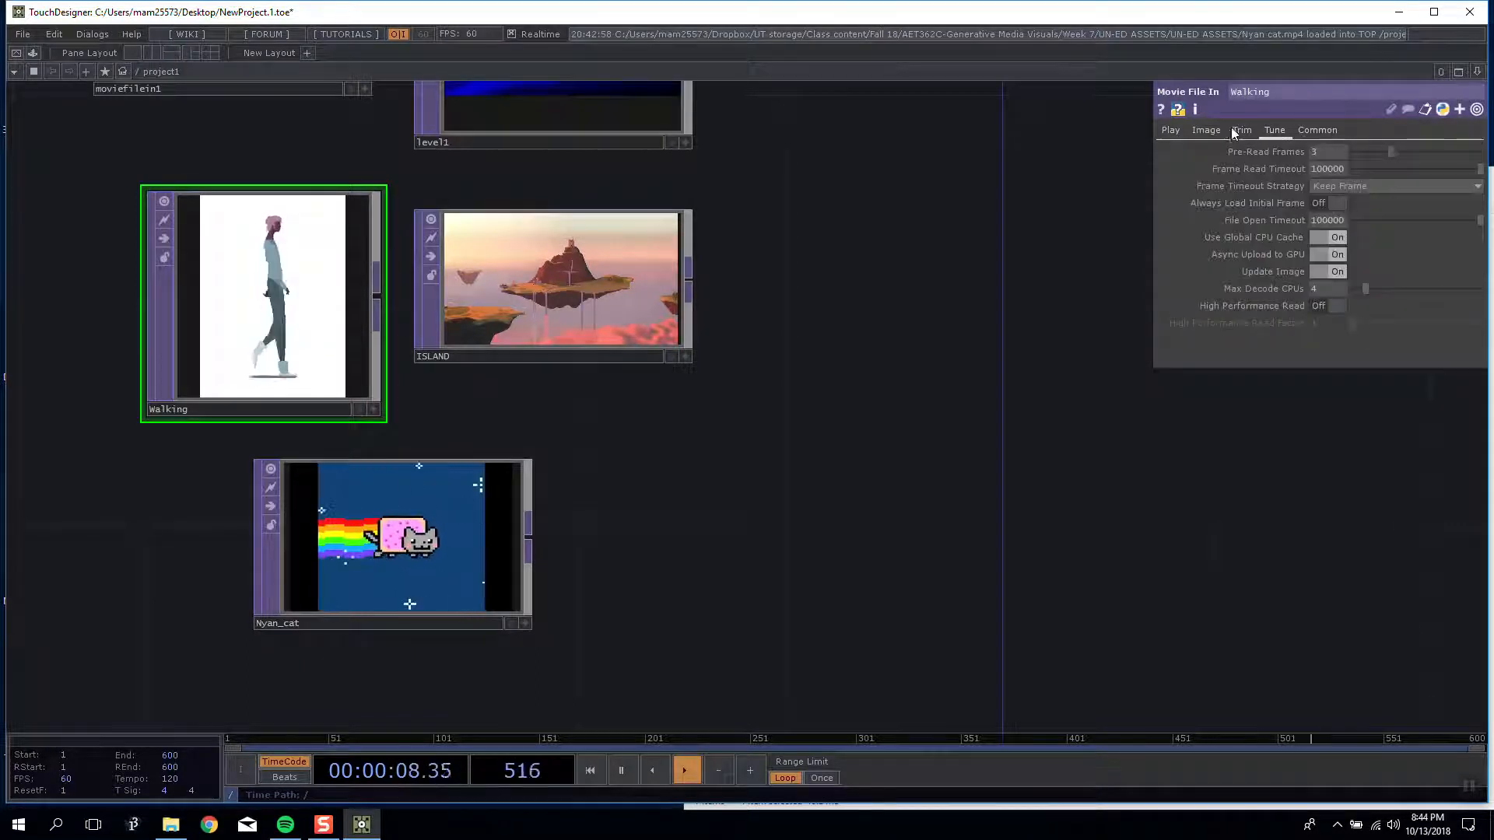
{"action": "left_click", "coordinate": [1171, 130]}
Step: Try Specify Index on Walking again, examine its Index expression, and return the Play Mode to Sequential
{"action": "left_click_drag", "start_coordinate": [818, 434], "coordinate": [1142, 434]}
{"action": "left_click", "coordinate": [1348, 187]}
{"action": "left_click", "coordinate": [1339, 217]}
{"action": "left_click", "coordinate": [1334, 186]}
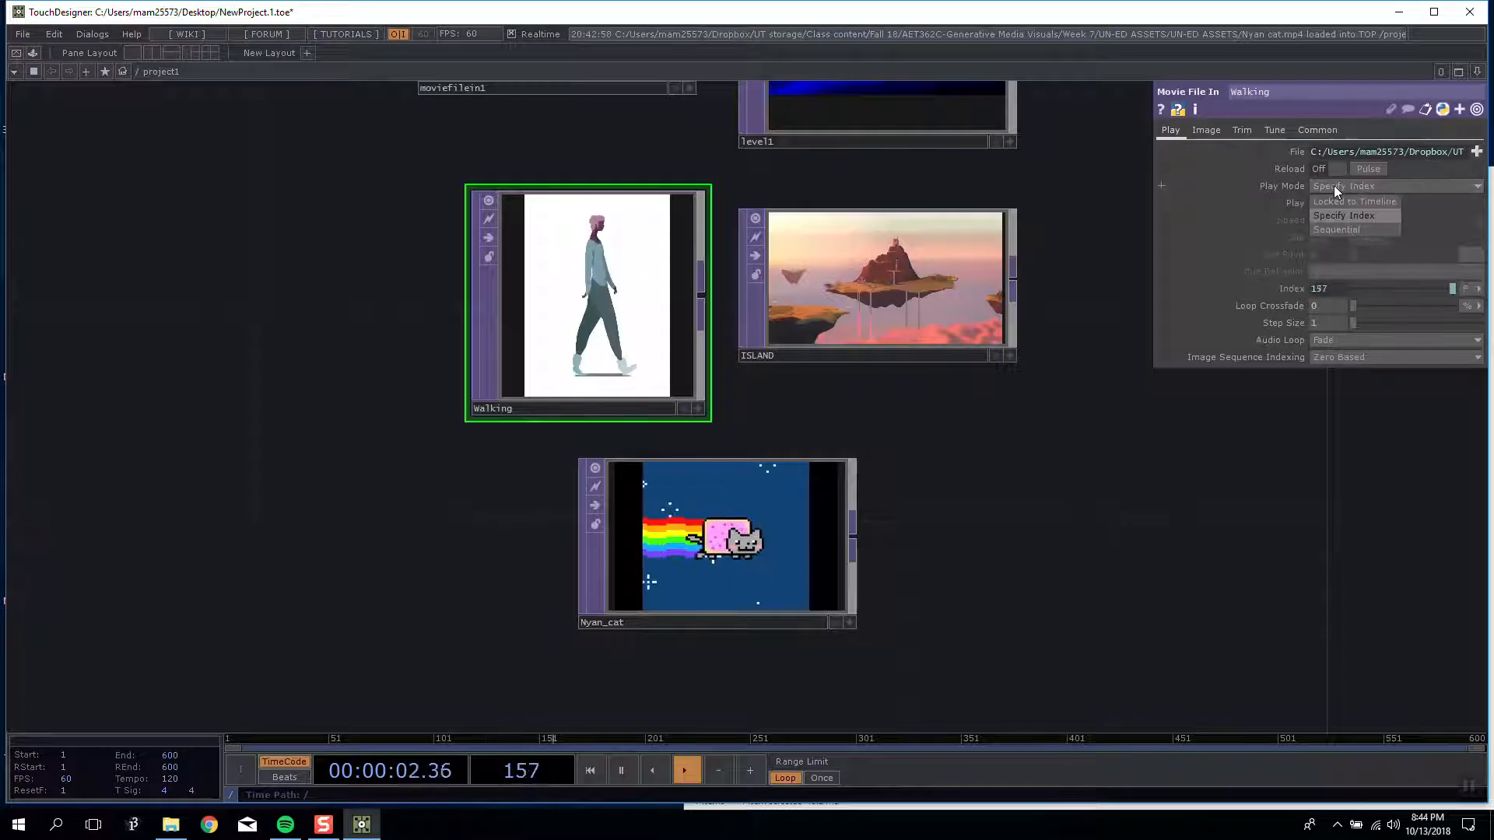
{"action": "left_click", "coordinate": [1334, 219]}
{"action": "left_click", "coordinate": [1340, 297]}
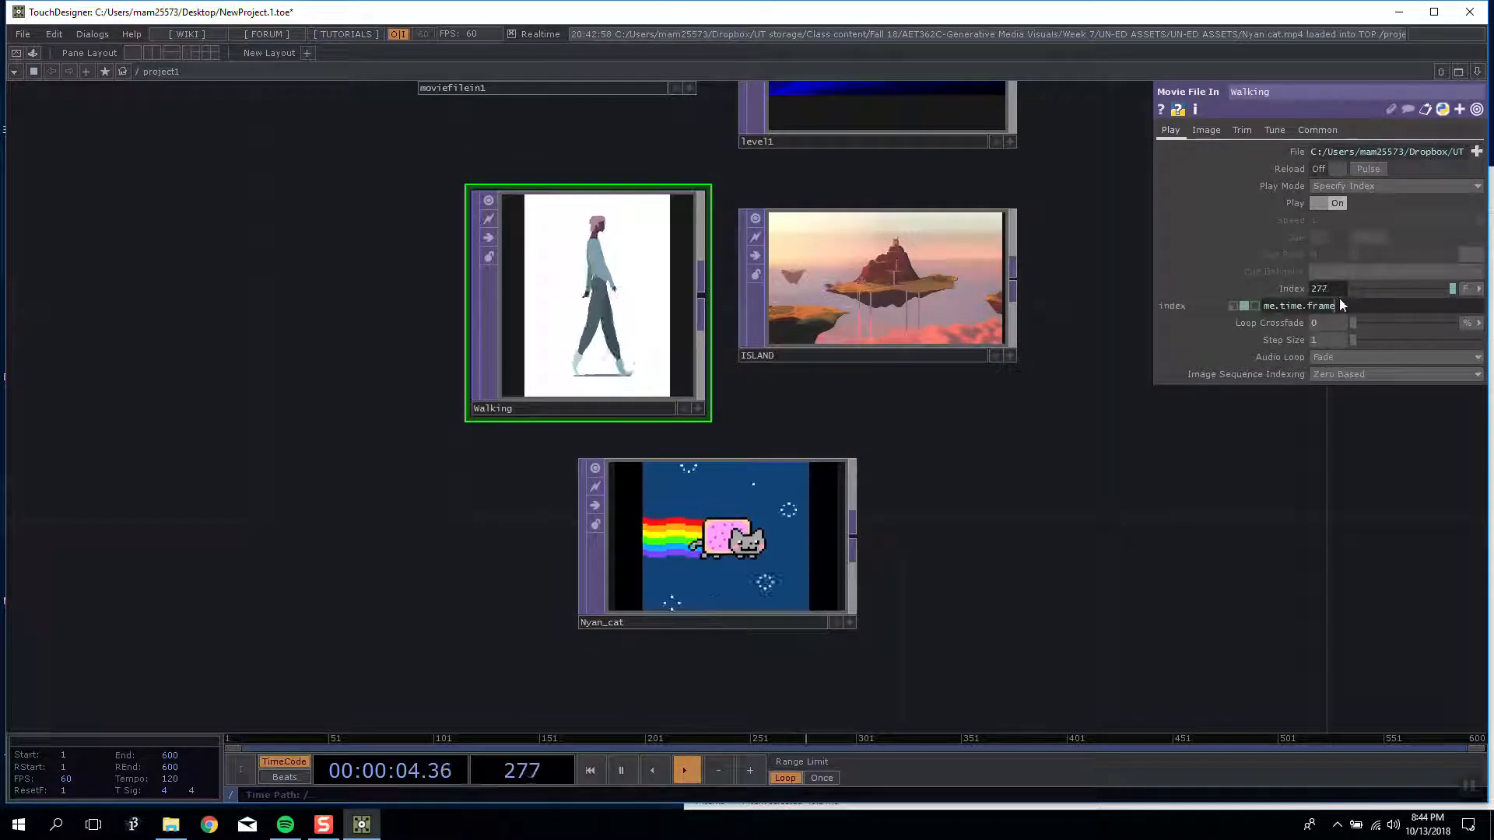
{"action": "left_click", "coordinate": [1335, 186]}
{"action": "left_click", "coordinate": [1338, 234]}
Step: Switch to File Explorer, open the Walking folder to examine its numbered image frames, and return to TouchDesigner
{"action": "left_click_drag", "start_coordinate": [1140, 487], "coordinate": [944, 470]}
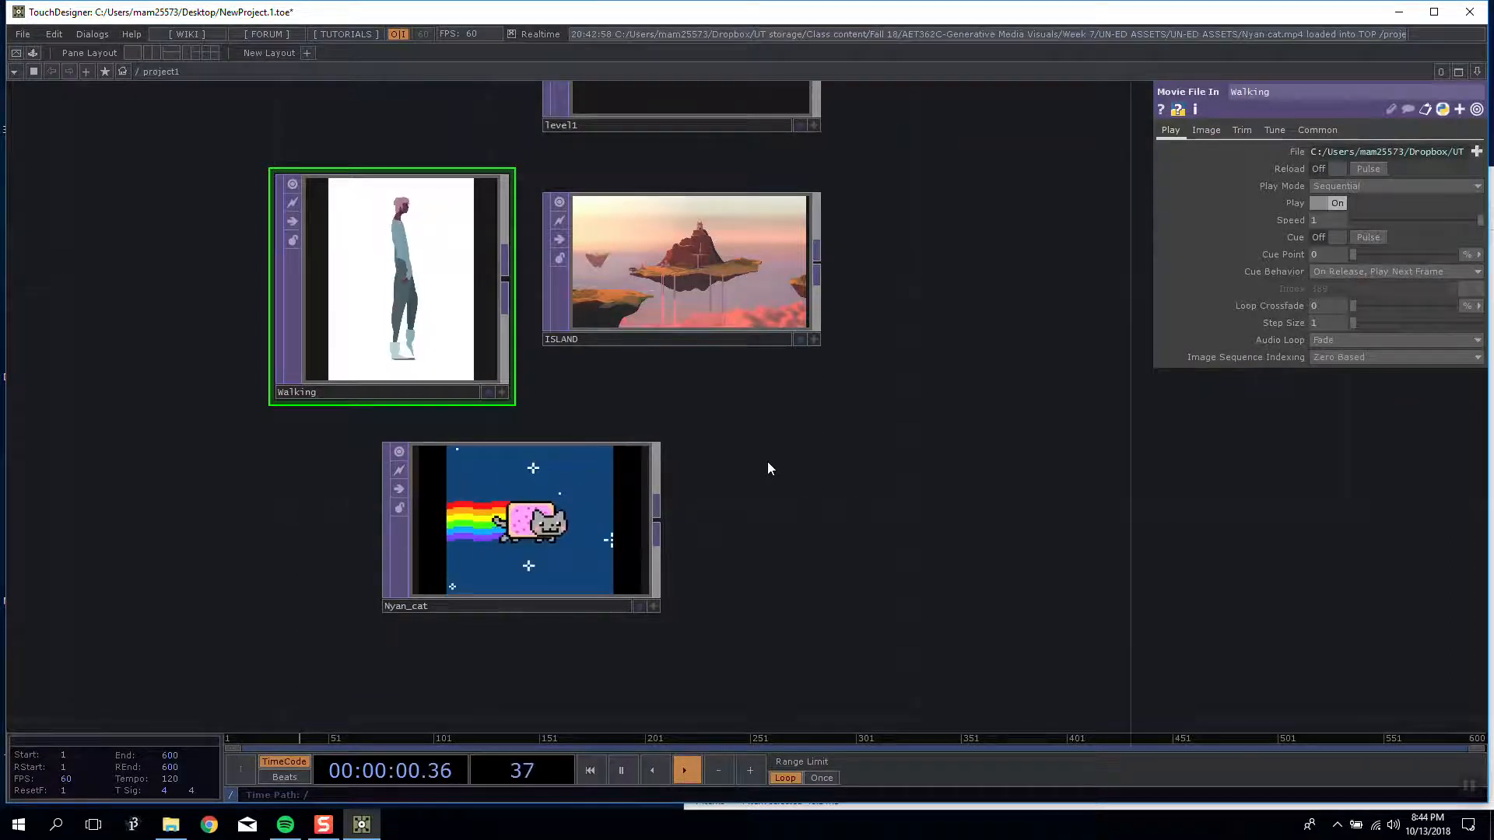
{"action": "left_click_drag", "start_coordinate": [888, 328], "coordinate": [787, 446]}
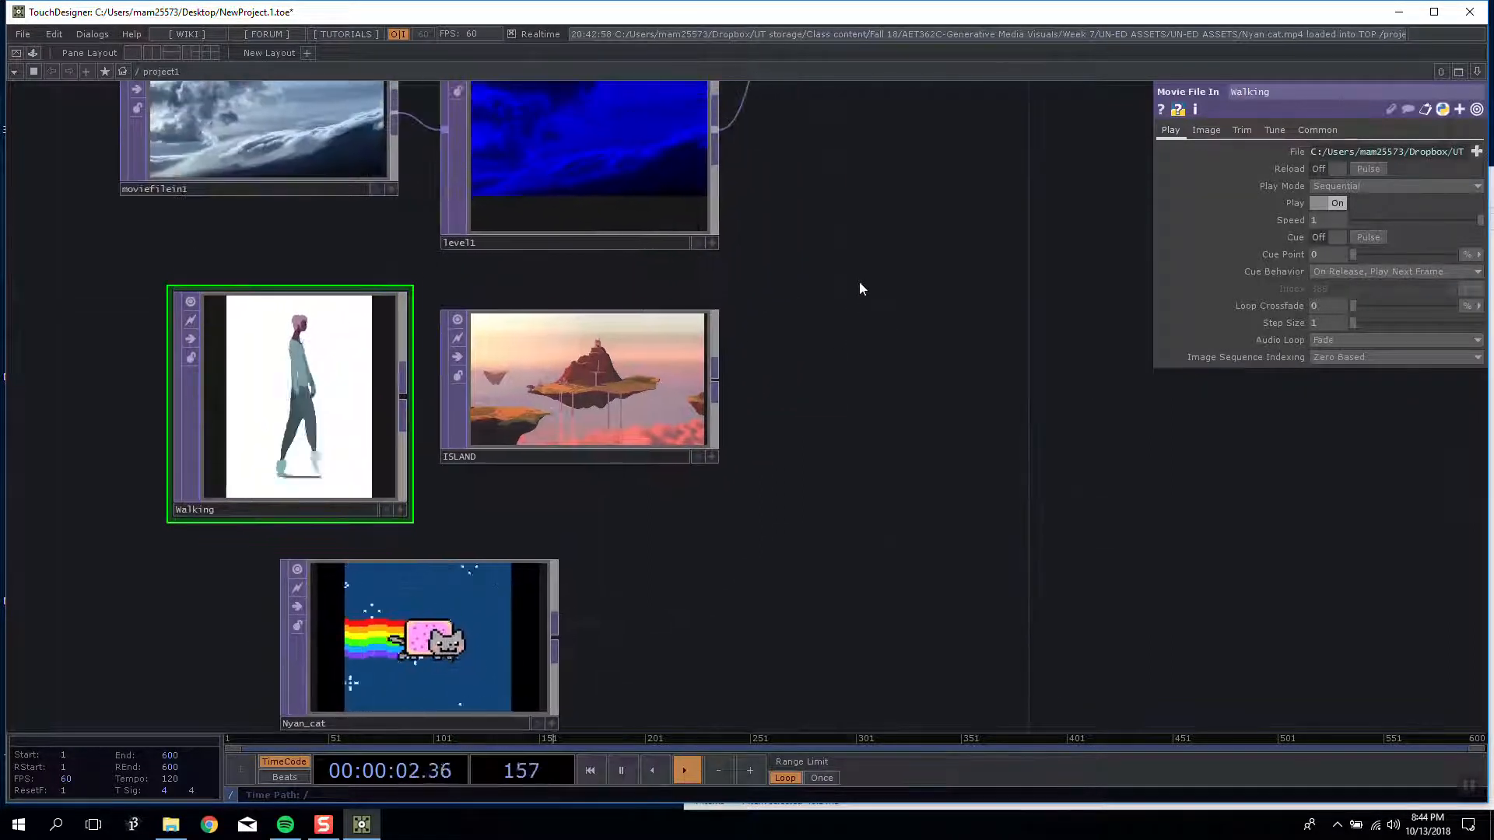
{"action": "left_click_drag", "start_coordinate": [871, 401], "coordinate": [872, 445]}
{"action": "left_click_drag", "start_coordinate": [957, 415], "coordinate": [1008, 614]}
{"action": "middle_click_drag", "start_coordinate": [984, 464], "coordinate": [726, 444]}
{"action": "left_click_drag", "start_coordinate": [753, 410], "coordinate": [806, 185]}
{"action": "left_click_drag", "start_coordinate": [726, 332], "coordinate": [683, 399]}
{"action": "key", "text": "Tab"}
{"action": "key", "text": "Escape"}
{"action": "key", "text": "alt+Tab"}
{"action": "double_click", "coordinate": [926, 276]}
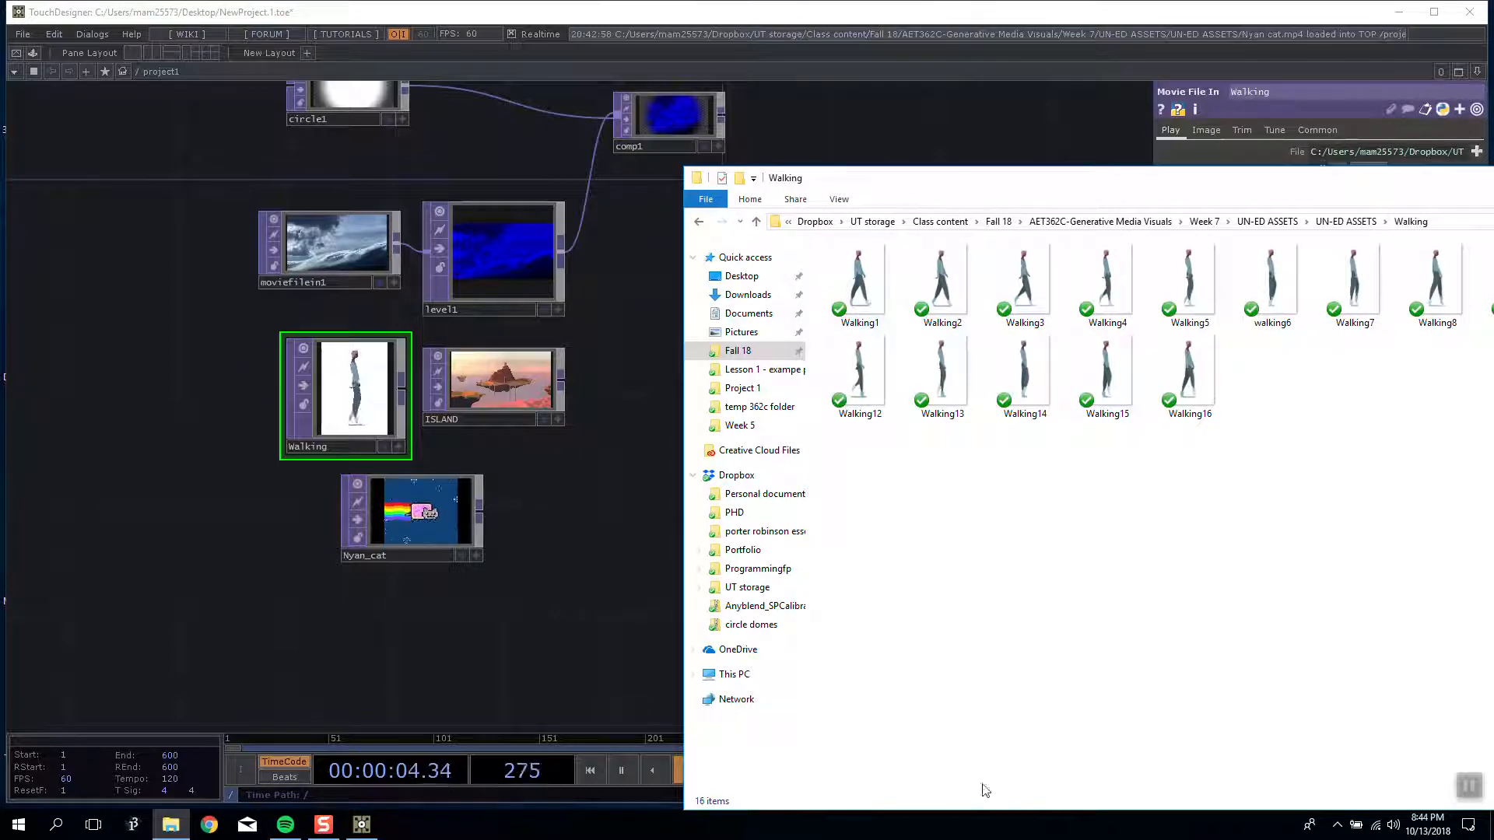
{"action": "left_click", "coordinate": [1469, 787]}
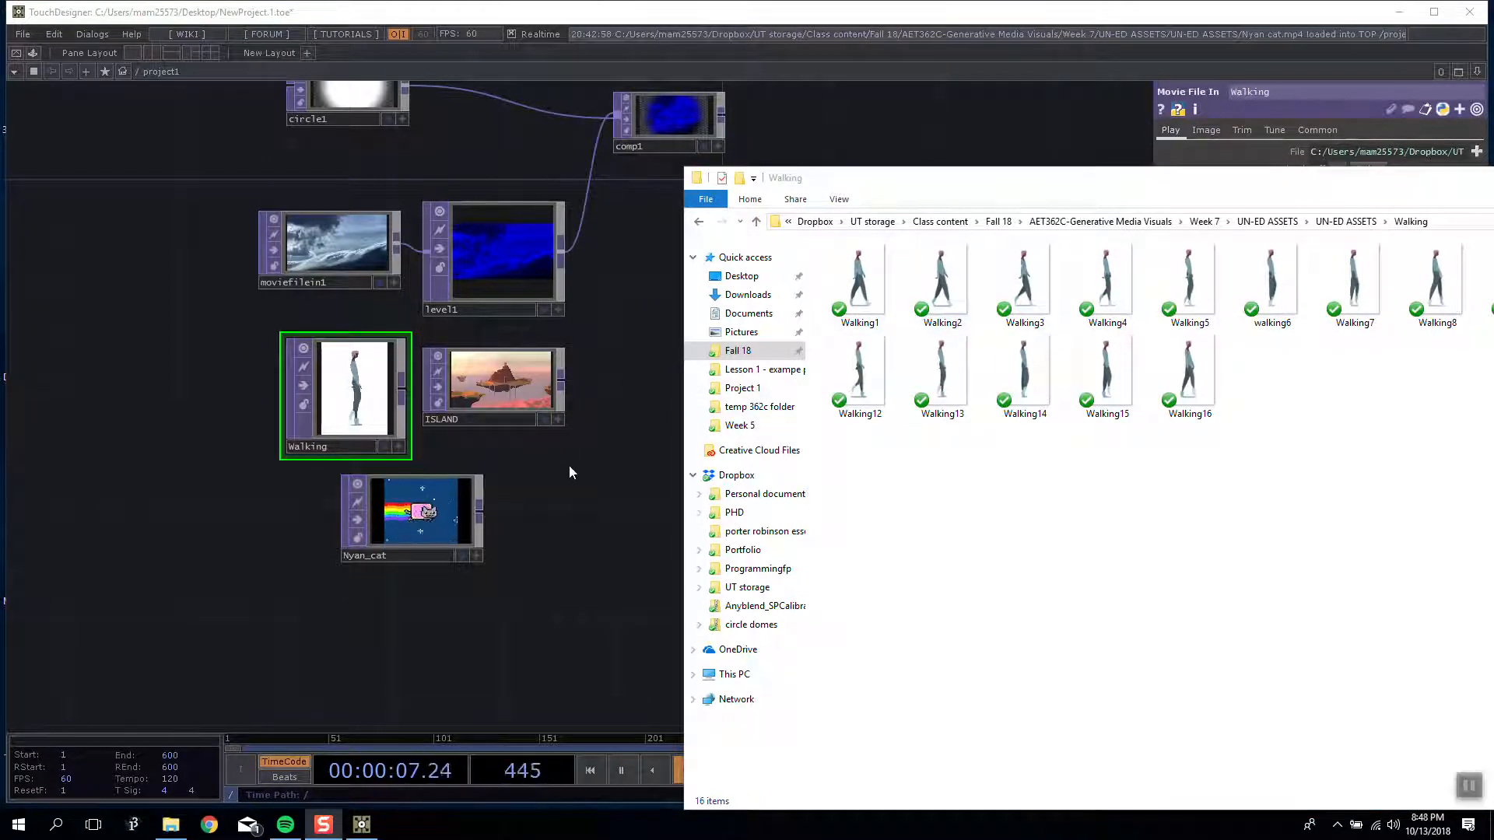
{"action": "key", "text": "alt+Tab"}
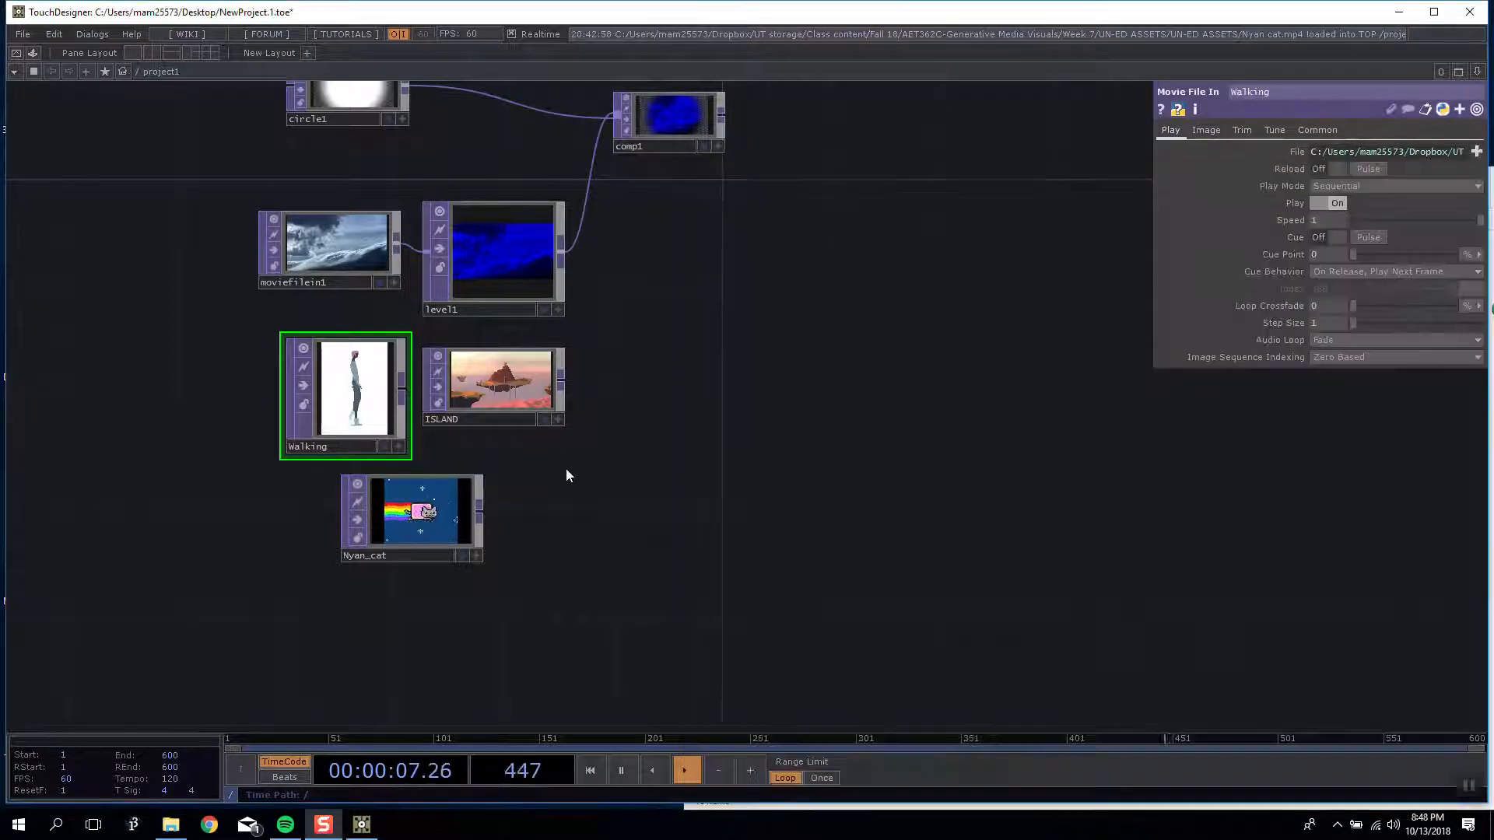
Step: Add a Movie File In TOP to the right of Nyan_cat
{"action": "key", "text": "Tab"}
{"action": "left_click", "coordinate": [350, 656]}
{"action": "left_click", "coordinate": [582, 508]}
{"action": "scroll", "coordinate": [580, 424], "scroll_direction": "up", "scroll_amount": 3}
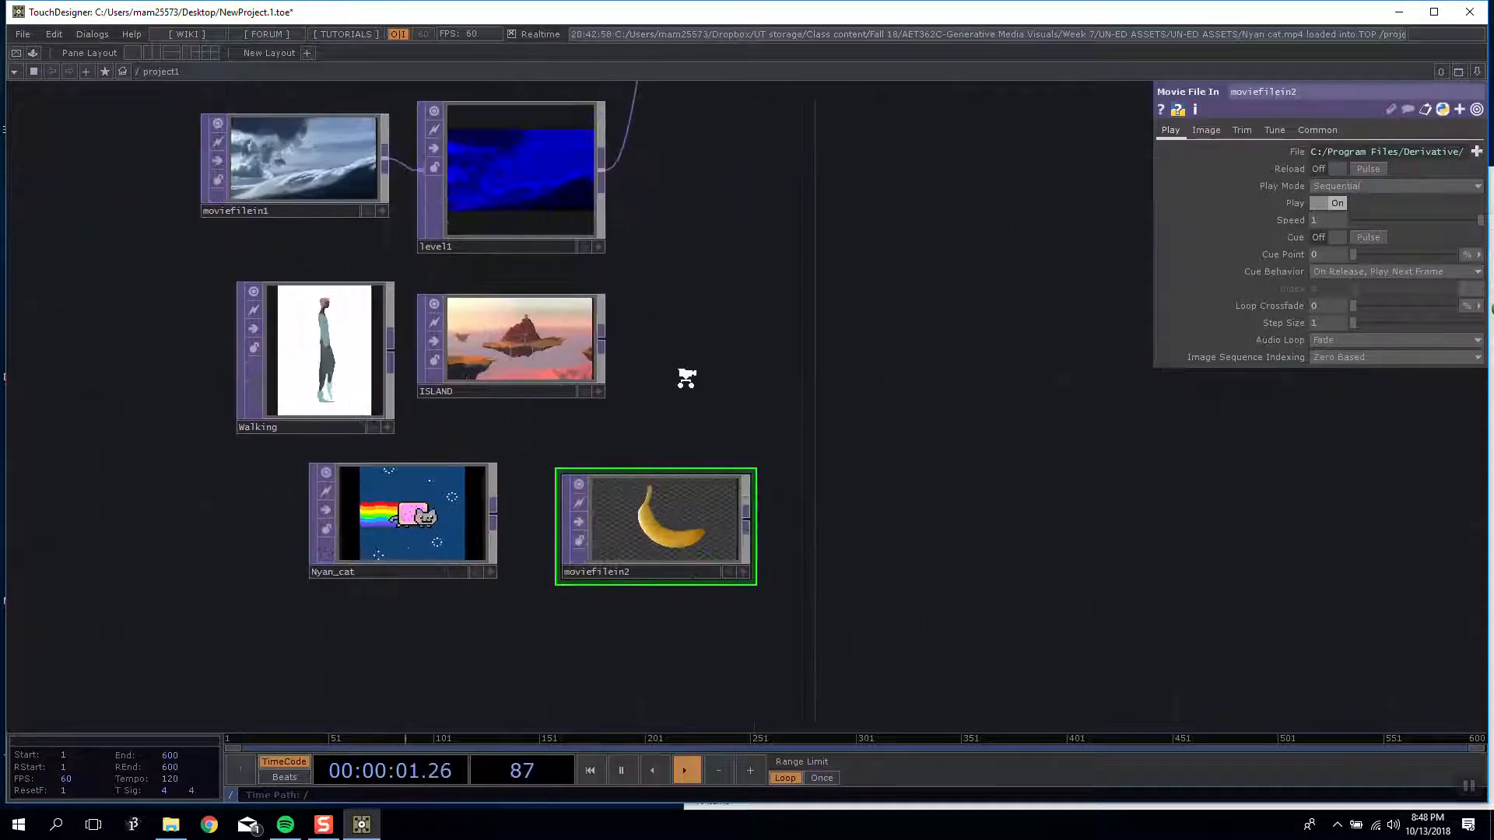
{"action": "scroll", "coordinate": [686, 378], "scroll_direction": "up", "scroll_amount": 4}
{"action": "scroll", "coordinate": [687, 381], "scroll_direction": "down", "scroll_amount": 2}
{"action": "left_click_drag", "start_coordinate": [687, 381], "coordinate": [694, 288]}
Step: Load Walking1 from the Walking folder in Week 7's inner UN-ED ASSETS folder into moviefilein2
{"action": "left_click", "coordinate": [1475, 151]}
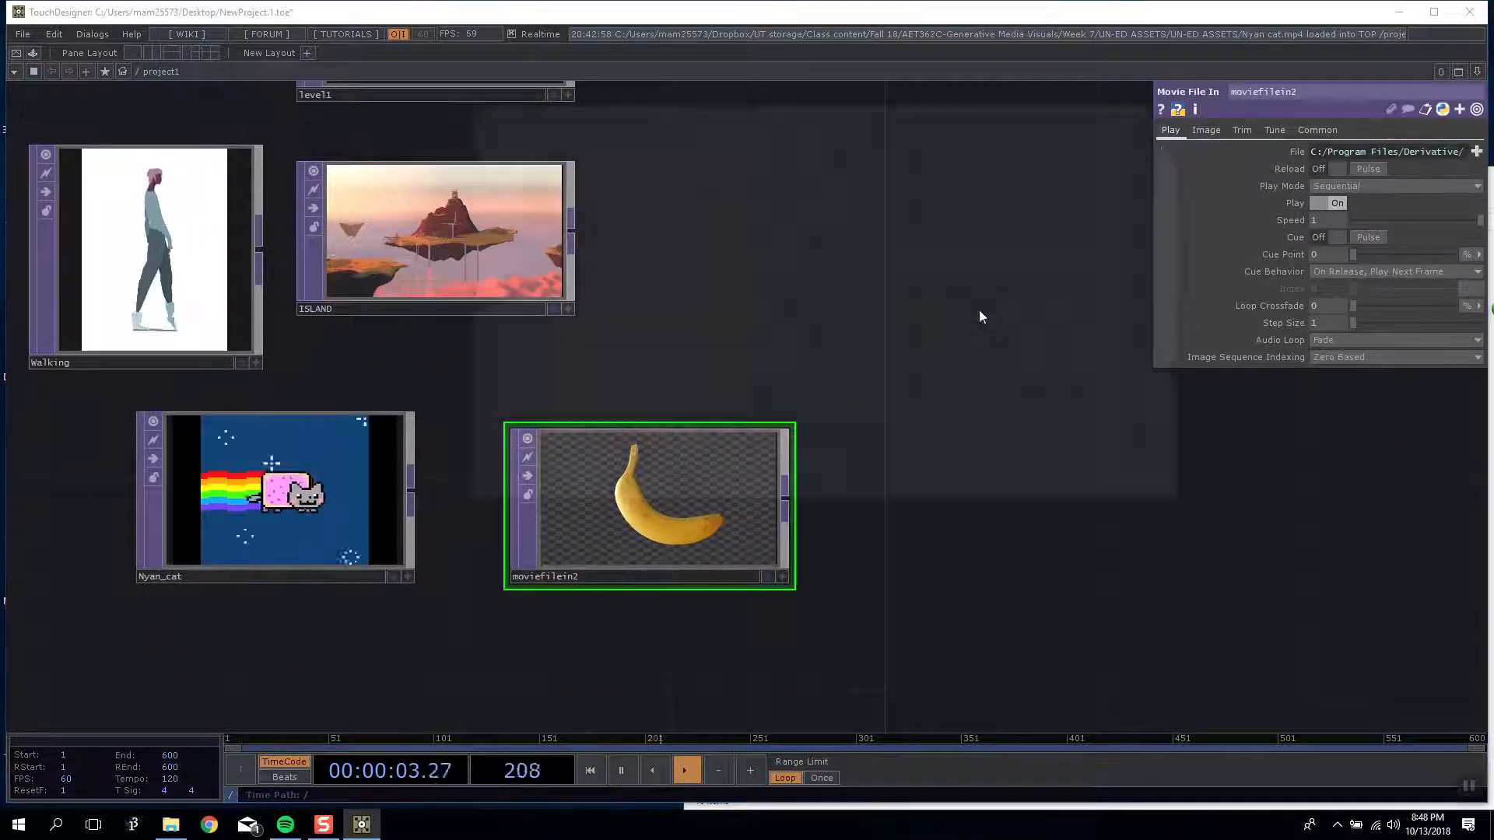
{"action": "scroll", "coordinate": [510, 218], "scroll_direction": "up", "scroll_amount": 1}
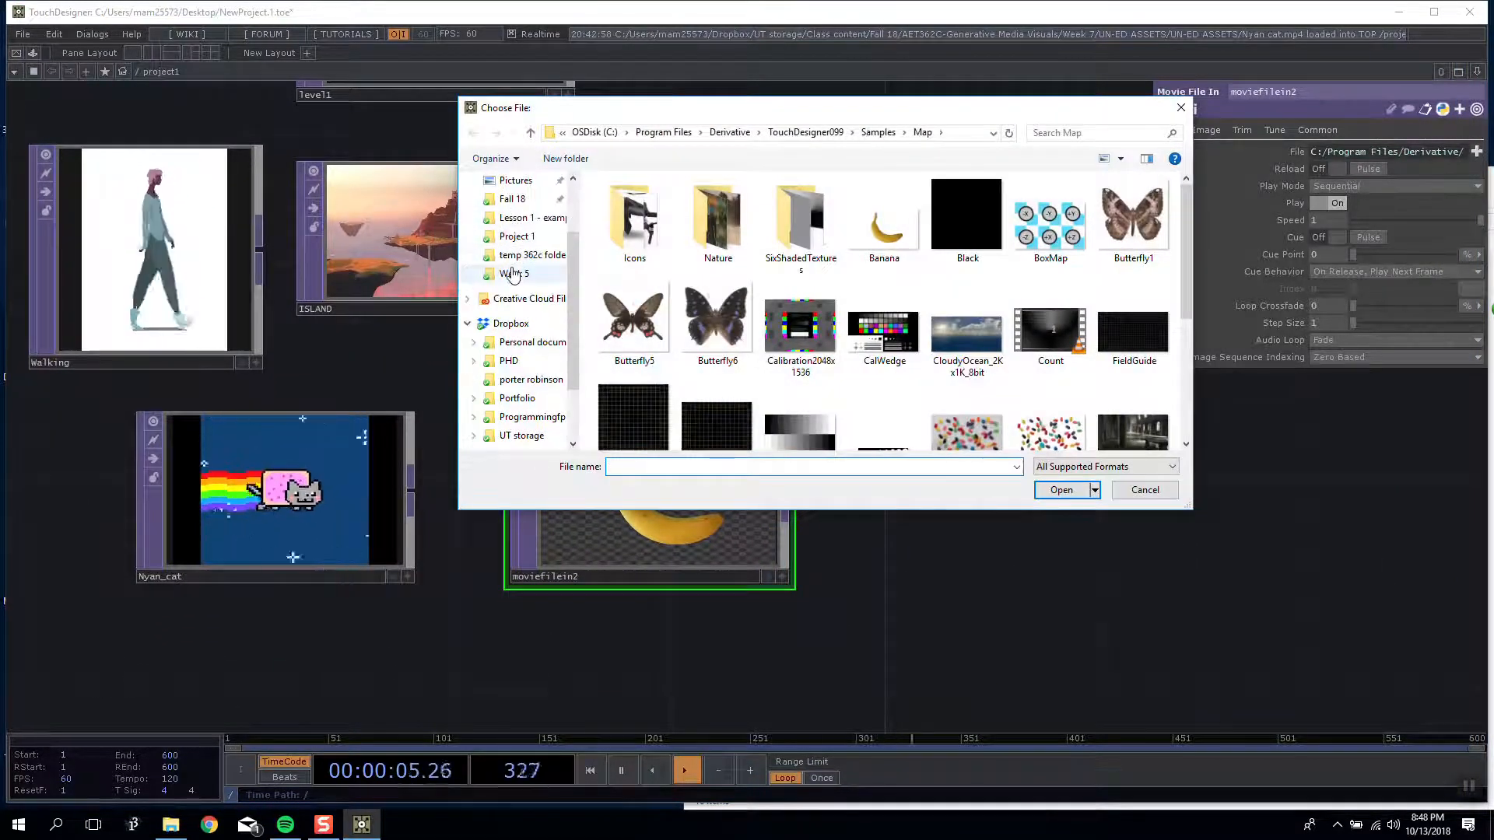
{"action": "left_click", "coordinate": [512, 199]}
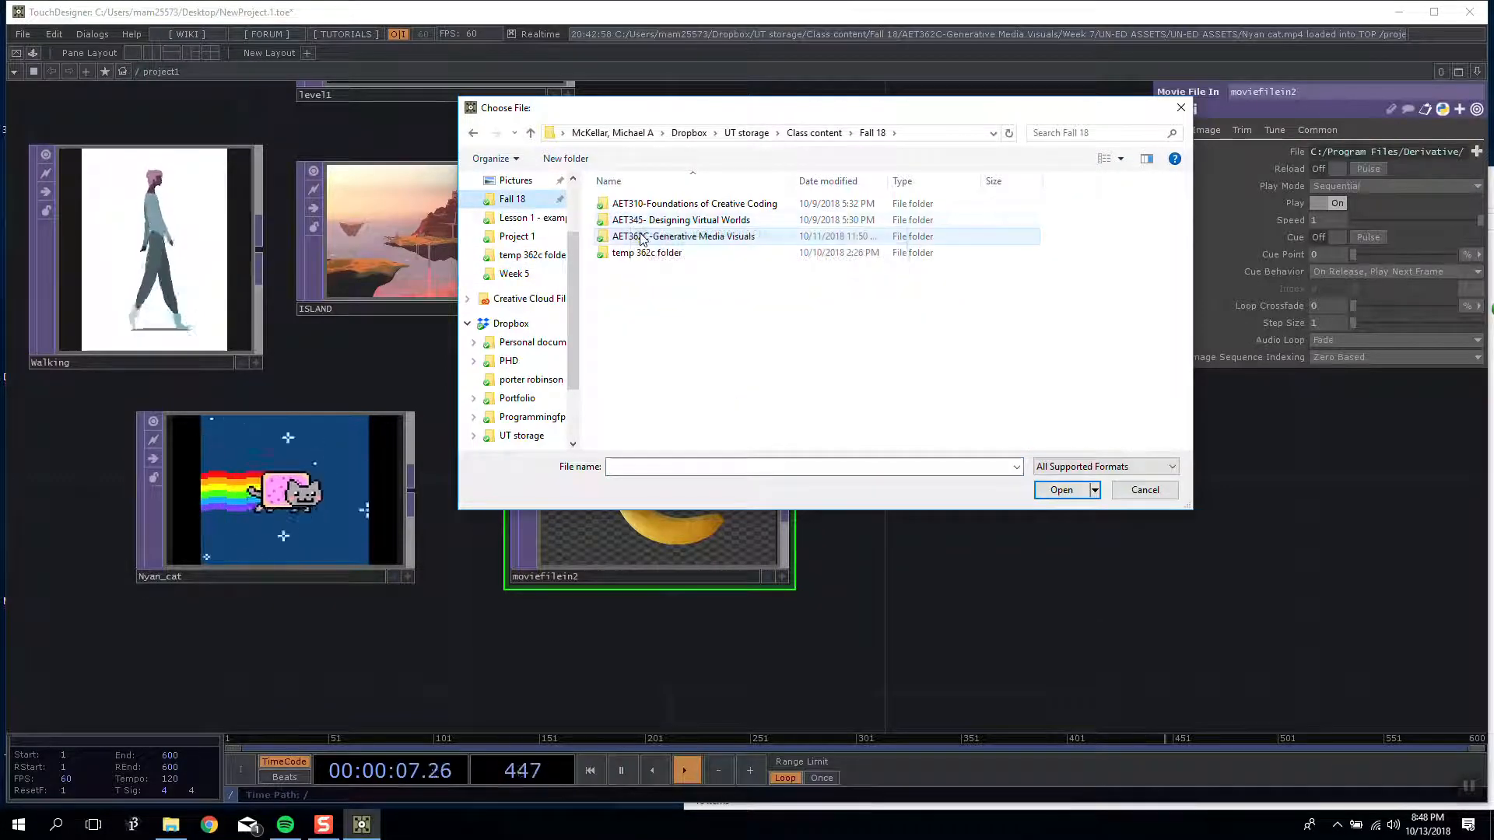
{"action": "double_click", "coordinate": [634, 236]}
{"action": "double_click", "coordinate": [627, 317]}
{"action": "double_click", "coordinate": [638, 204]}
{"action": "double_click", "coordinate": [640, 203]}
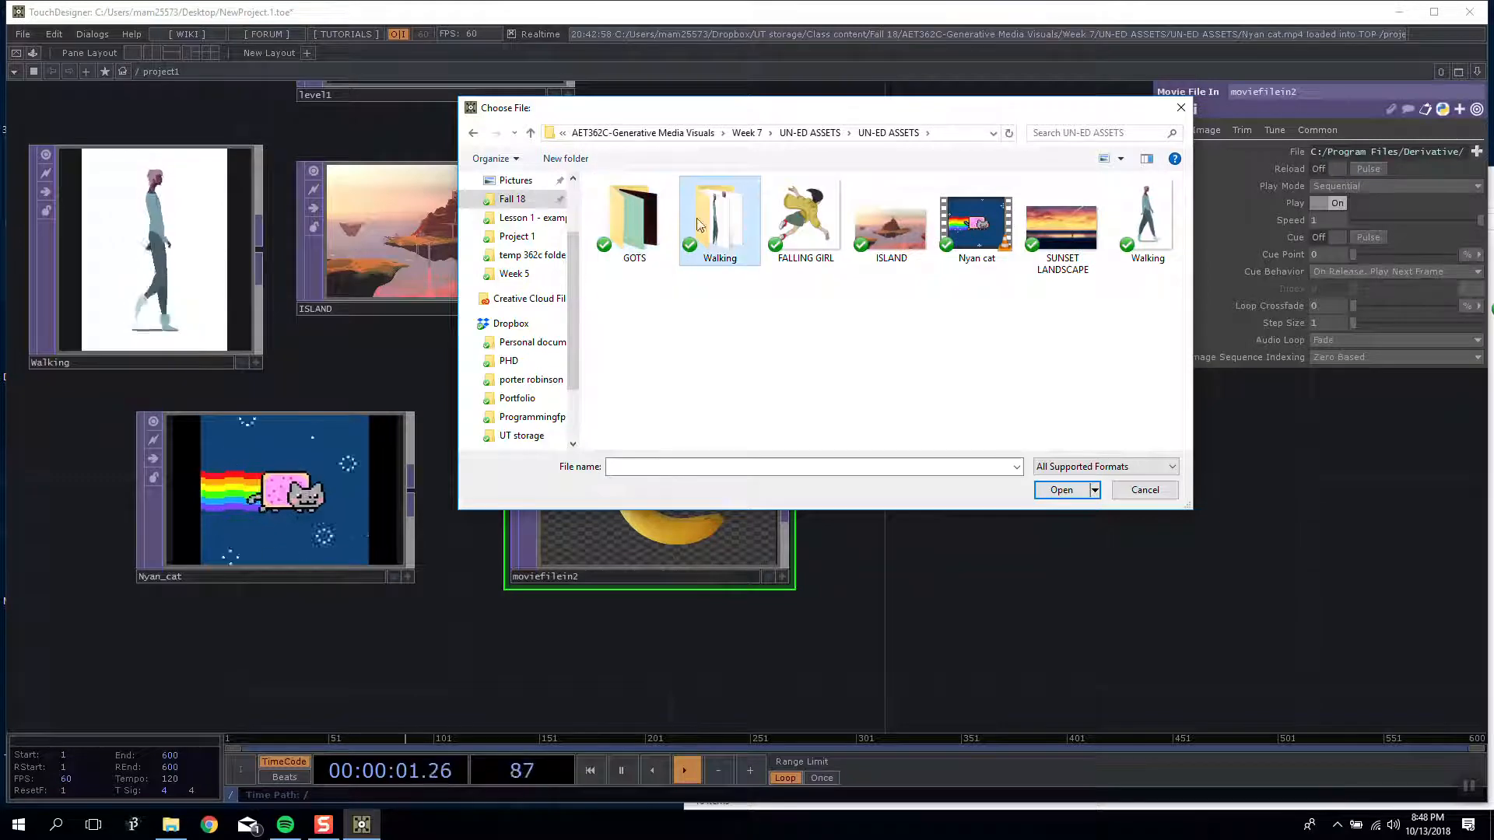
{"action": "double_click", "coordinate": [722, 239]}
{"action": "left_click", "coordinate": [634, 239]}
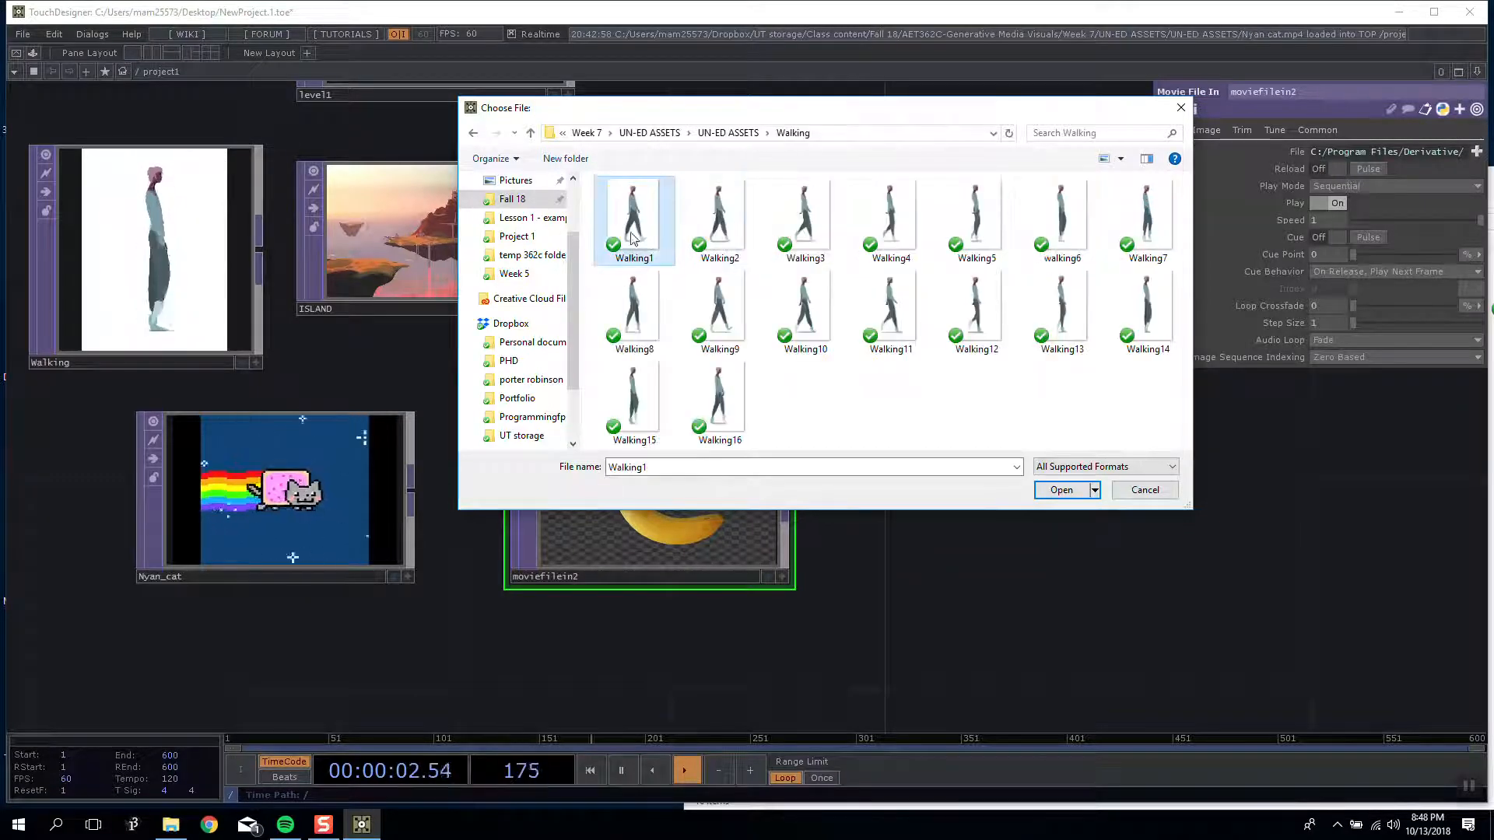
{"action": "left_click", "coordinate": [1073, 488]}
Step: Examine moviefilein2's playback and file path, and look through its Image, Trim and Tune parameters
{"action": "left_click_drag", "start_coordinate": [1387, 153], "coordinate": [1493, 153]}
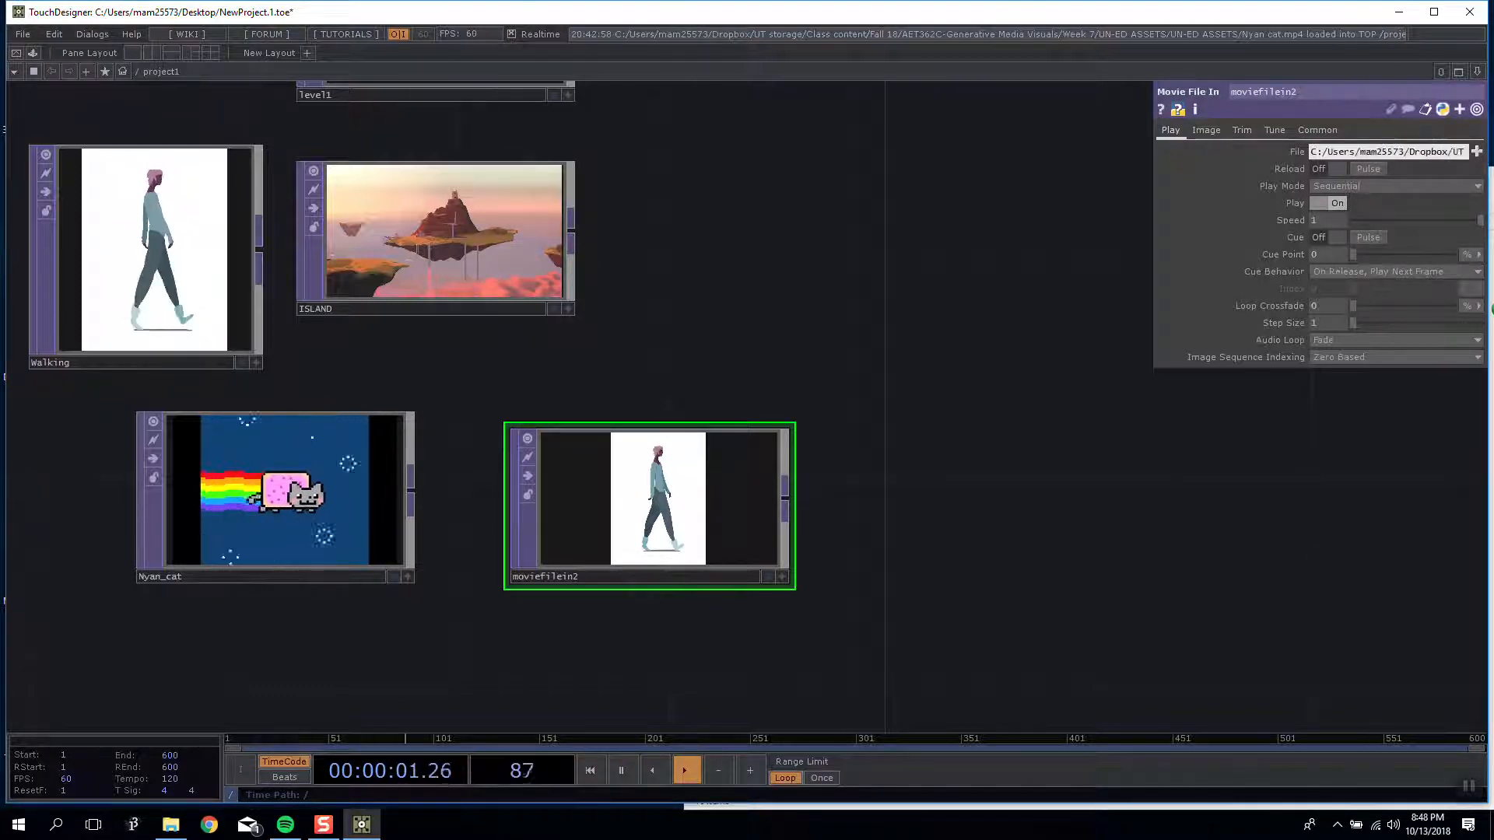
{"action": "scroll", "coordinate": [828, 534], "scroll_direction": "up", "scroll_amount": 3}
{"action": "left_click_drag", "start_coordinate": [584, 214], "coordinate": [712, 225]}
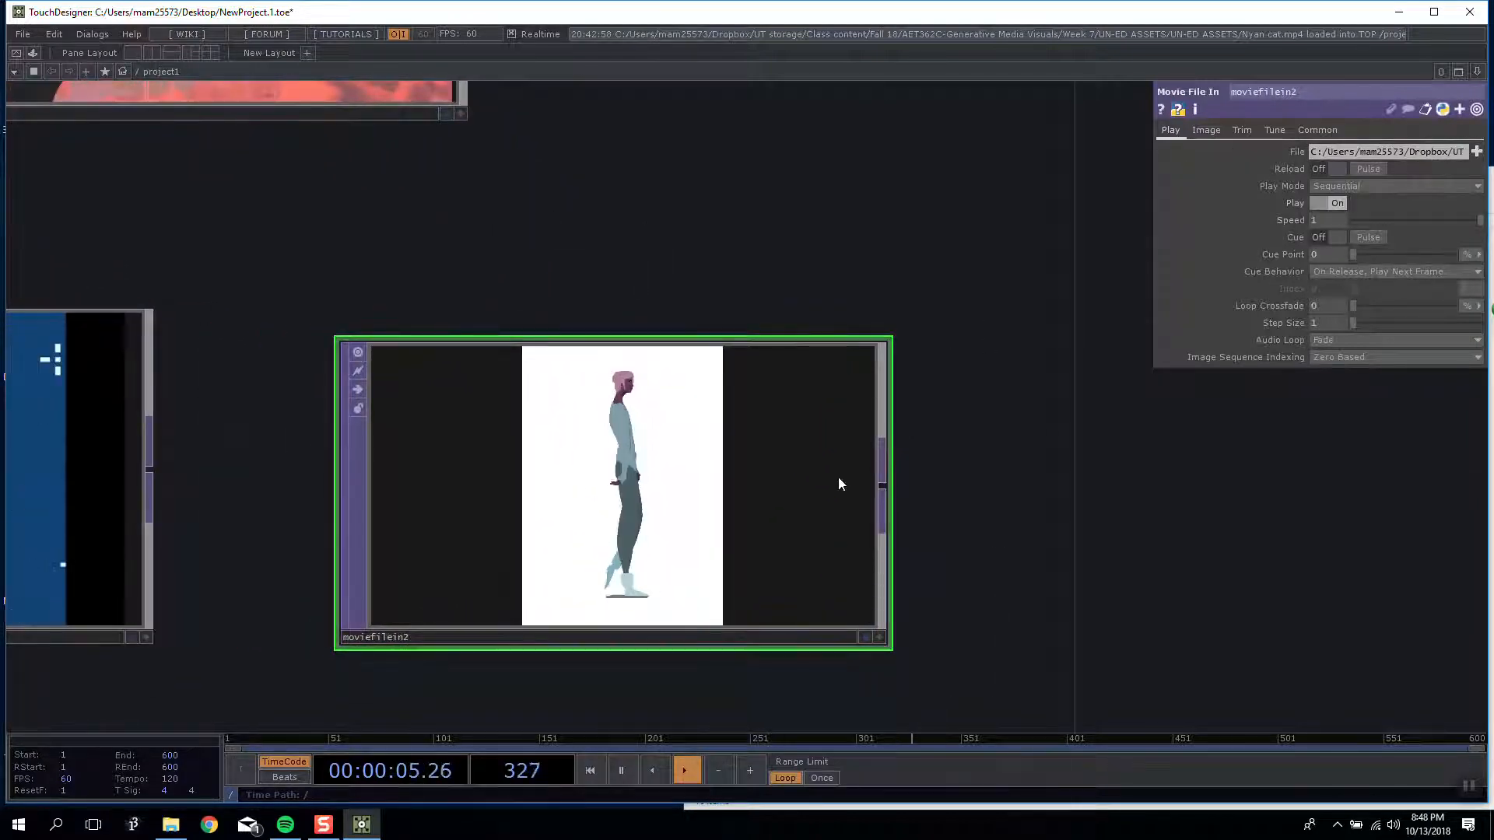
{"action": "scroll", "coordinate": [790, 428], "scroll_direction": "down", "scroll_amount": 1}
{"action": "middle_click_drag", "start_coordinate": [790, 428], "coordinate": [765, 456]}
{"action": "left_click_drag", "start_coordinate": [769, 310], "coordinate": [728, 318]}
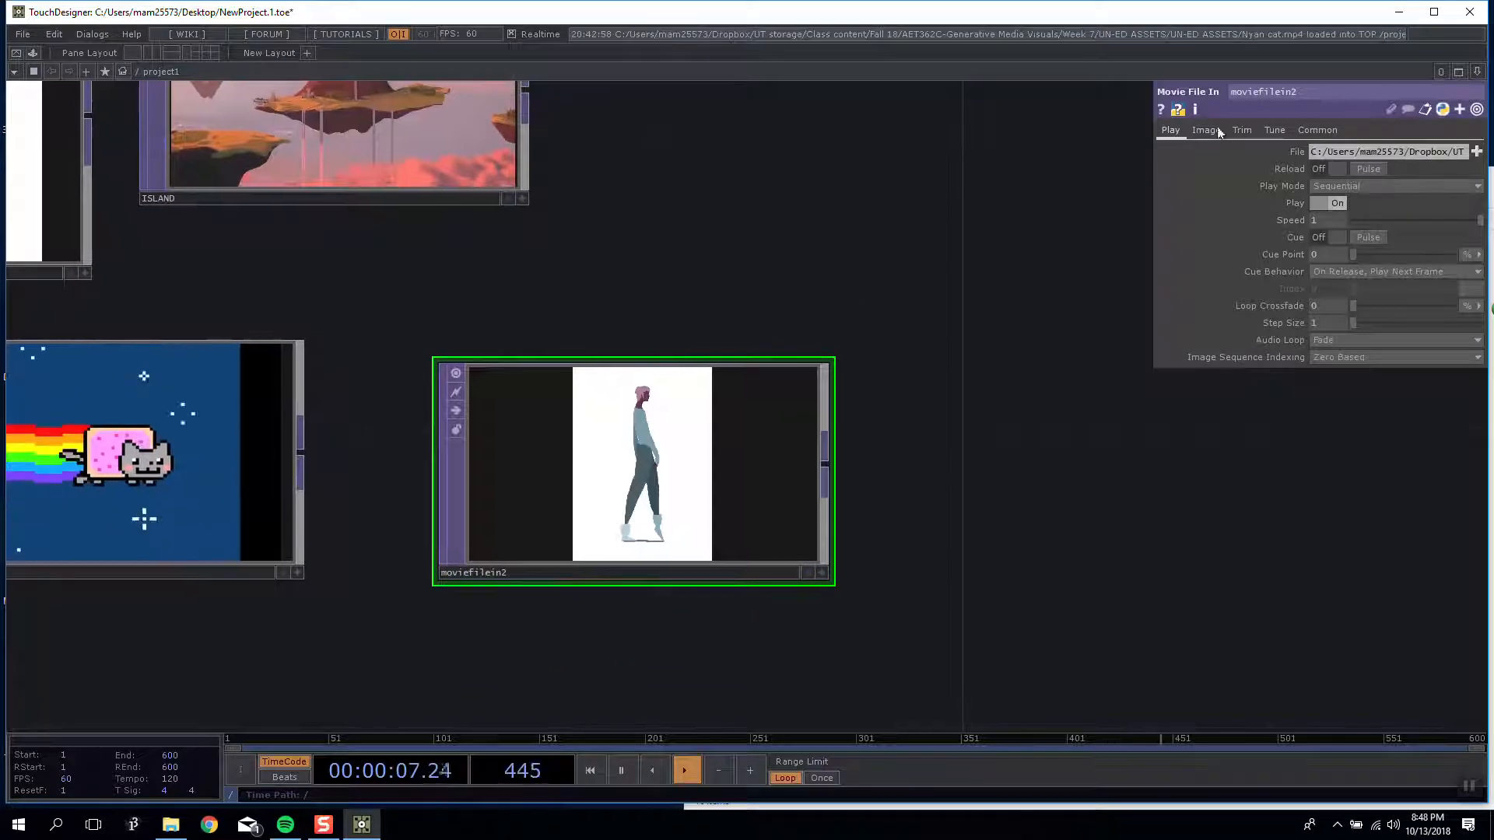
{"action": "left_click", "coordinate": [1365, 151]}
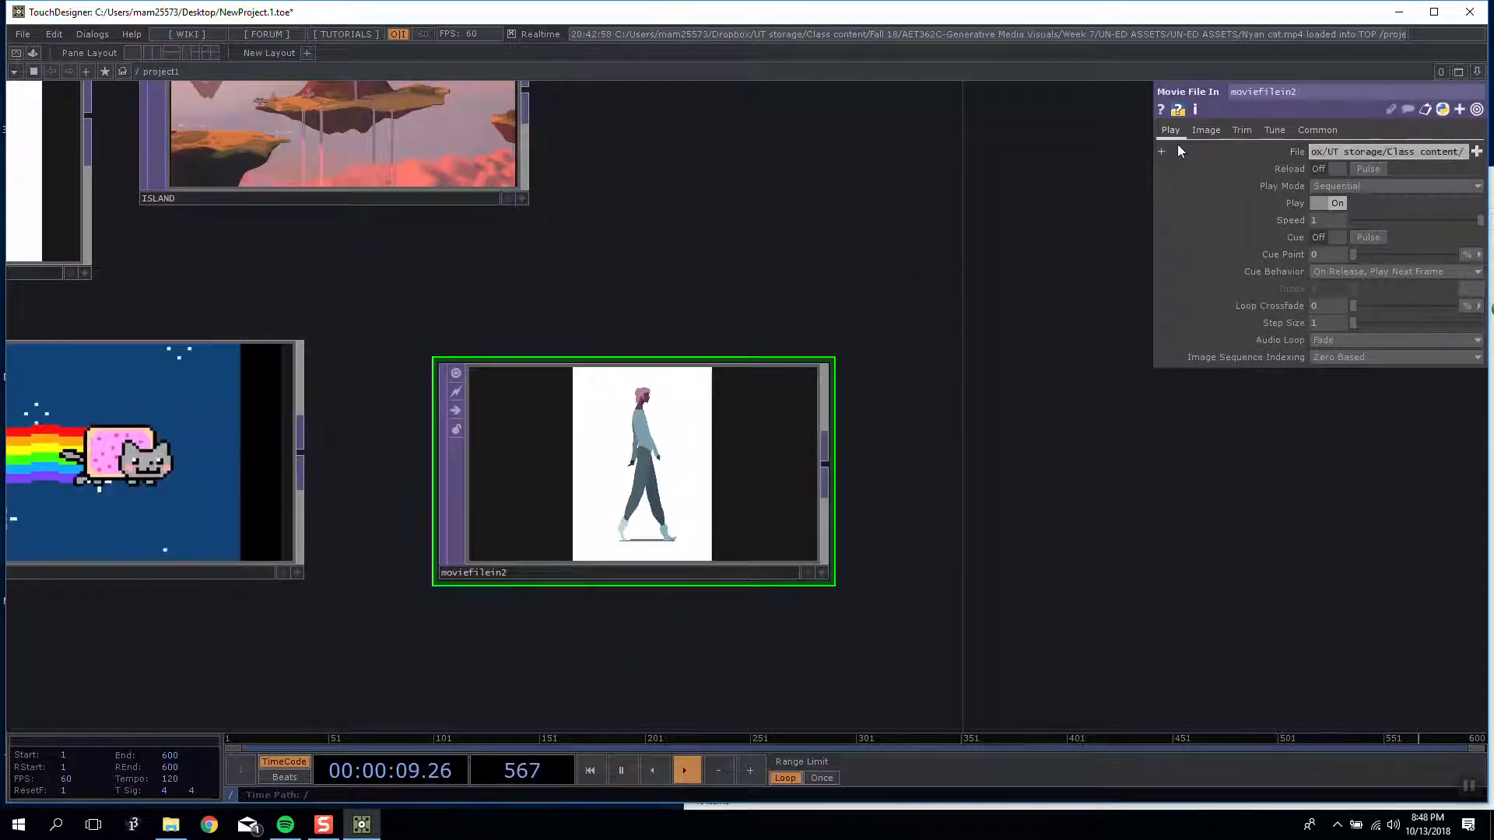
{"action": "left_click", "coordinate": [1206, 130]}
{"action": "left_click", "coordinate": [1245, 132]}
{"action": "left_click", "coordinate": [1285, 135]}
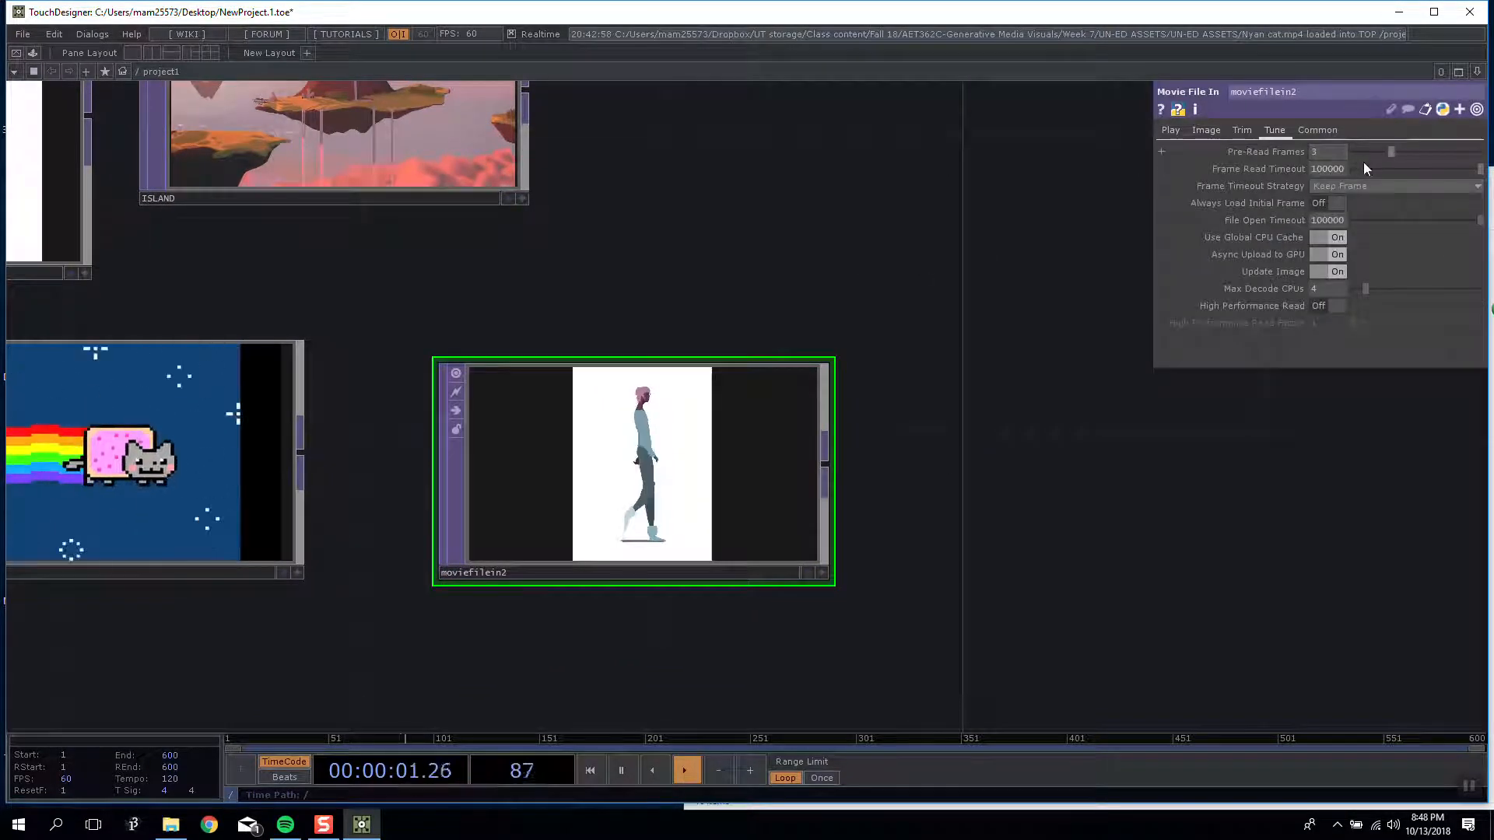
{"action": "left_click", "coordinate": [1246, 130]}
{"action": "left_click", "coordinate": [1195, 130]}
{"action": "left_click", "coordinate": [1170, 131]}
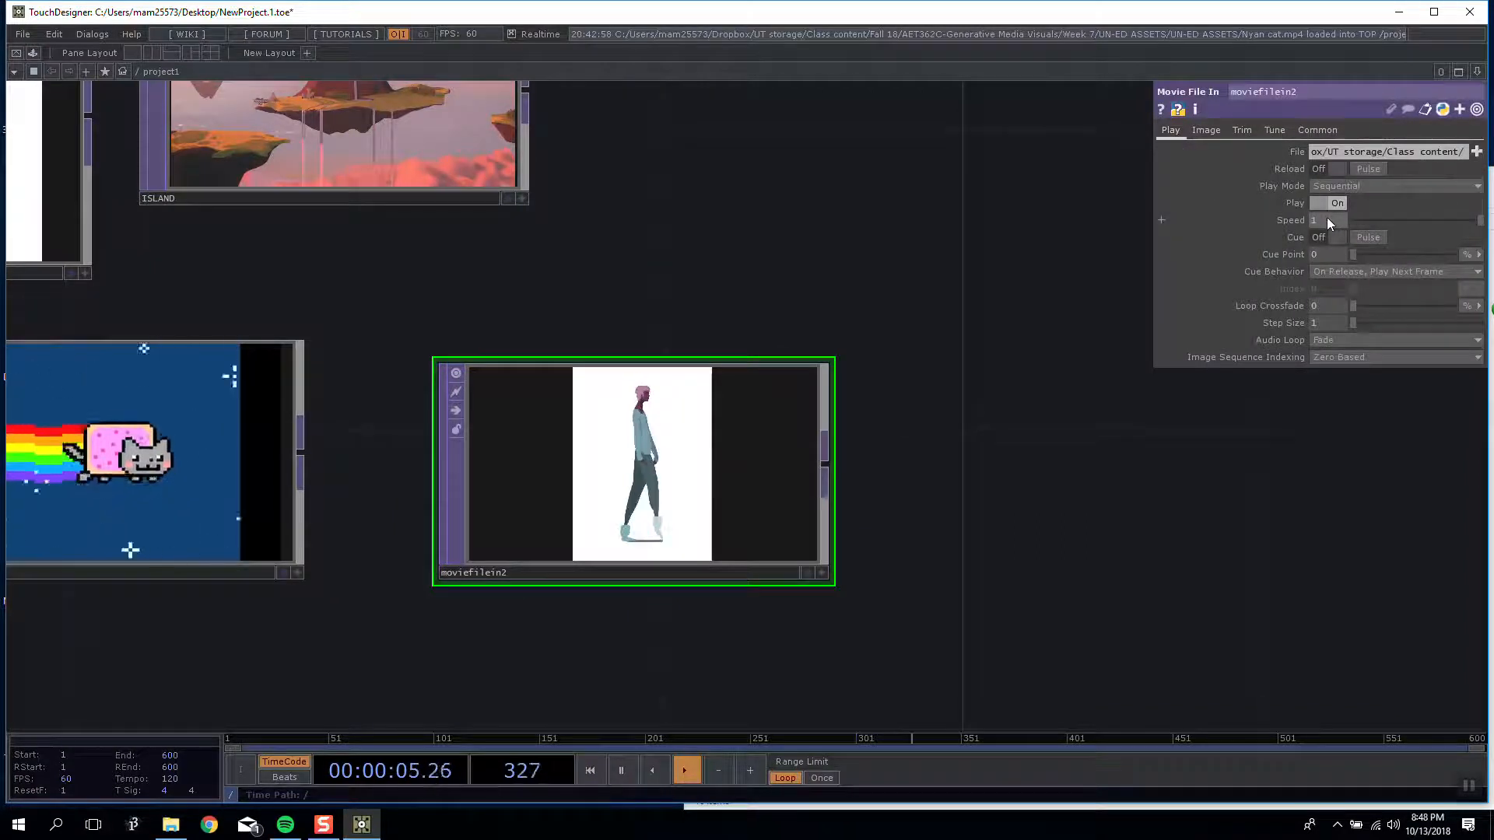
Step: Set moviefilein2's Speed to 12.5 and check Walking's node info for comparison
{"action": "left_click", "coordinate": [1346, 185]}
{"action": "left_click_drag", "start_coordinate": [895, 246], "coordinate": [1023, 263]}
{"action": "scroll", "coordinate": [990, 260], "scroll_direction": "down", "scroll_amount": 3}
{"action": "scroll", "coordinate": [988, 346], "scroll_direction": "up", "scroll_amount": 3}
{"action": "scroll", "coordinate": [990, 370], "scroll_direction": "down", "scroll_amount": 3}
{"action": "scroll", "coordinate": [990, 371], "scroll_direction": "up", "scroll_amount": 4}
{"action": "scroll", "coordinate": [981, 367], "scroll_direction": "down", "scroll_amount": 2}
{"action": "scroll", "coordinate": [981, 364], "scroll_direction": "up", "scroll_amount": 2}
{"action": "left_click_drag", "start_coordinate": [987, 282], "coordinate": [982, 330]}
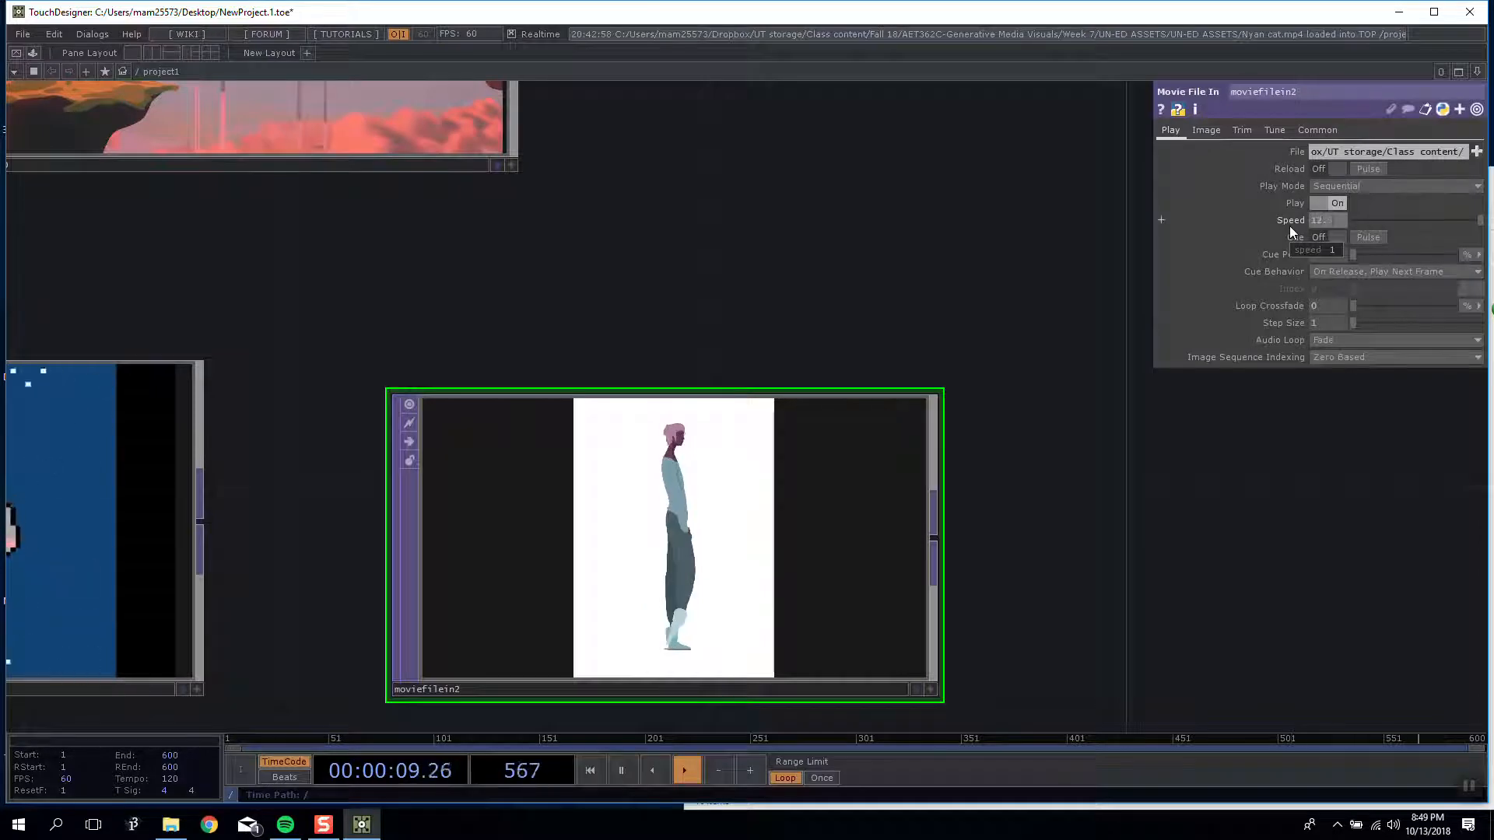
{"action": "key", "text": "h"}
{"action": "middle_click", "coordinate": [287, 263]}
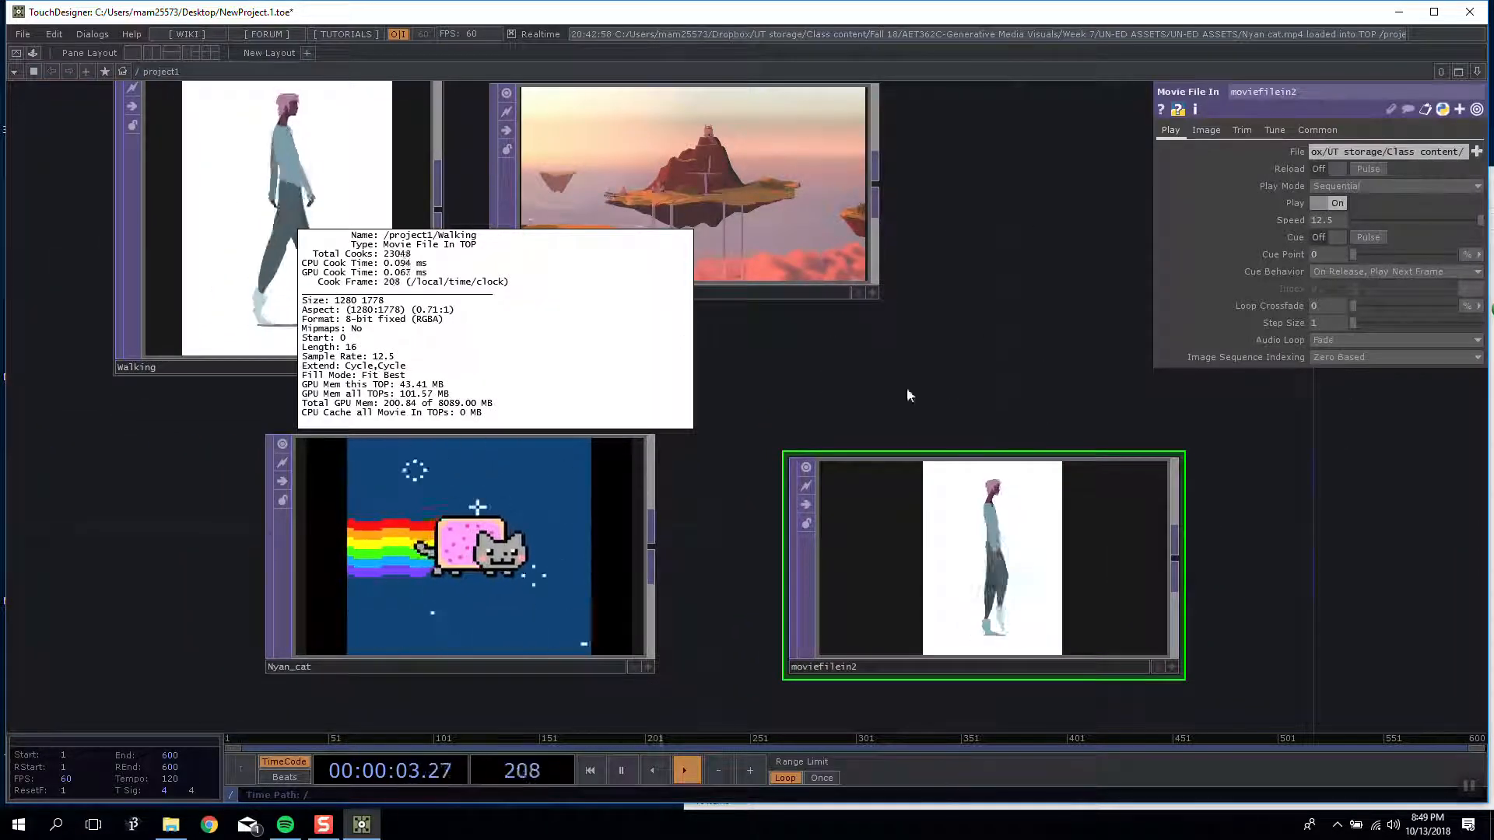
Step: Move moviefilein2 to the left of Walking and compare the two nodes' playback parameters
{"action": "left_click_drag", "start_coordinate": [1085, 590], "coordinate": [188, 366]}
{"action": "left_click_drag", "start_coordinate": [677, 429], "coordinate": [1185, 555]}
{"action": "left_click_drag", "start_coordinate": [589, 442], "coordinate": [364, 291]}
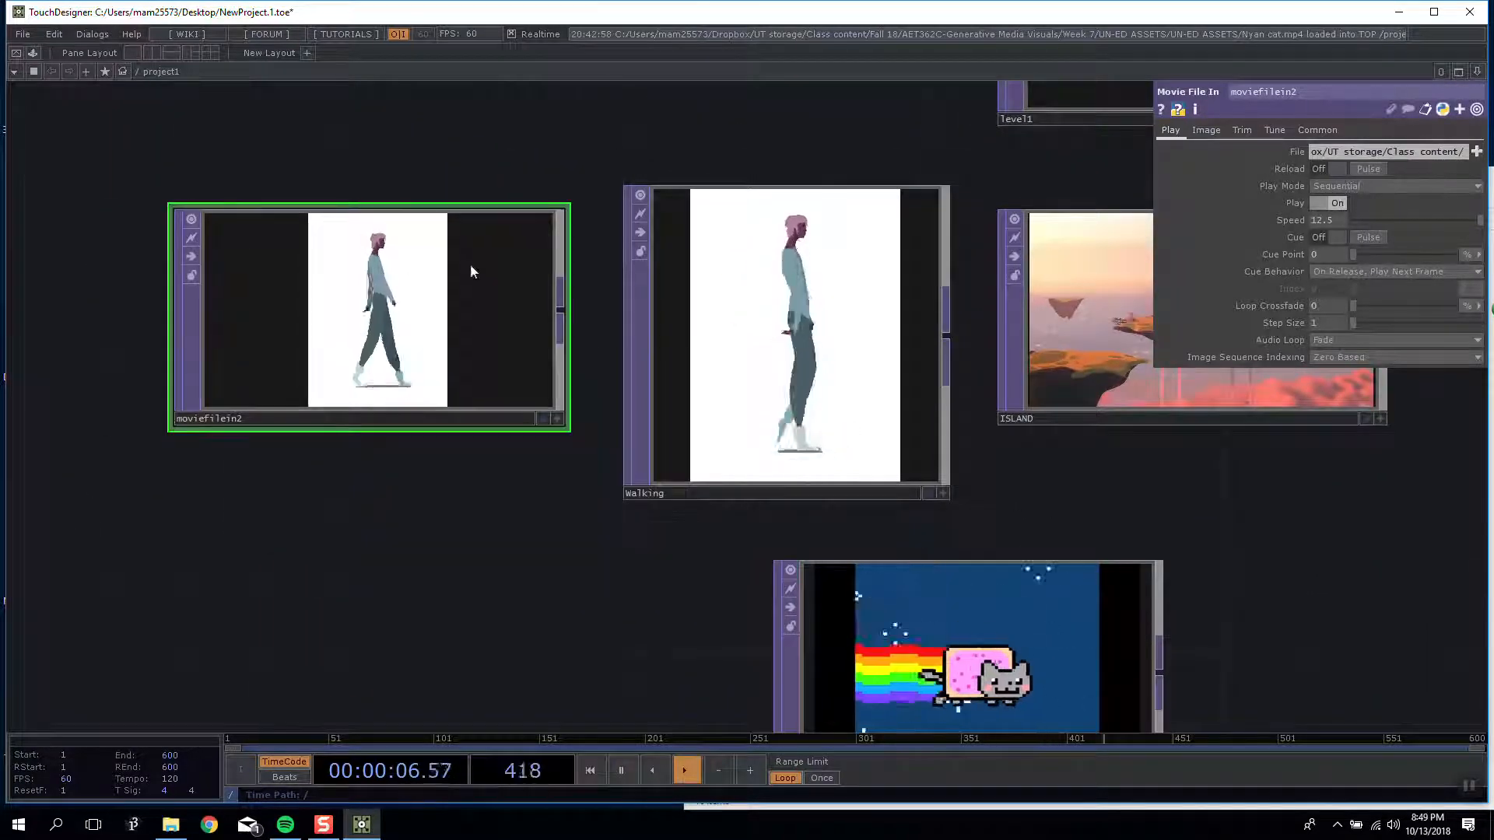
{"action": "left_click", "coordinate": [632, 251]}
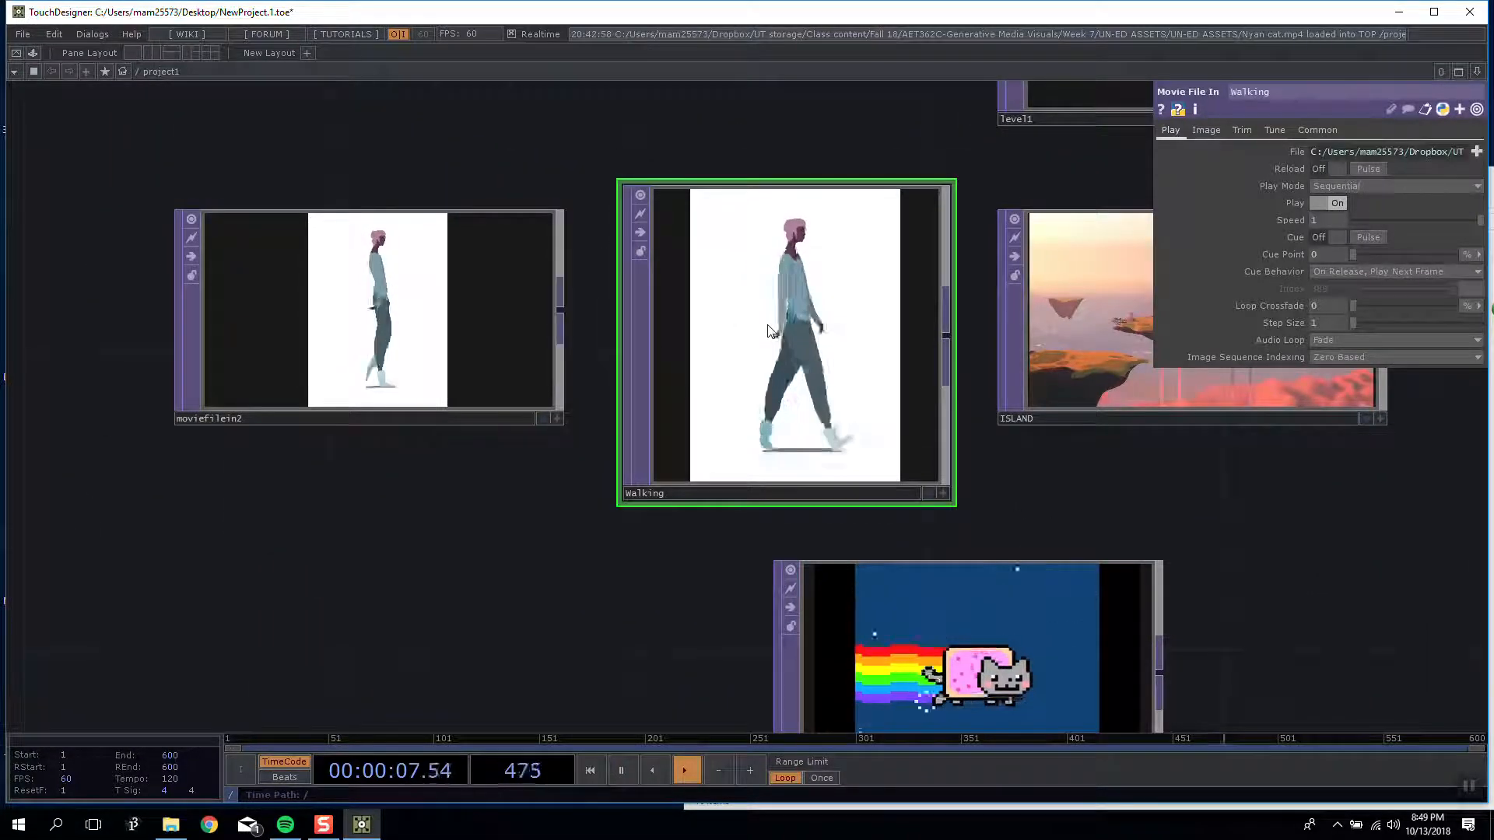
{"action": "left_click", "coordinate": [344, 326]}
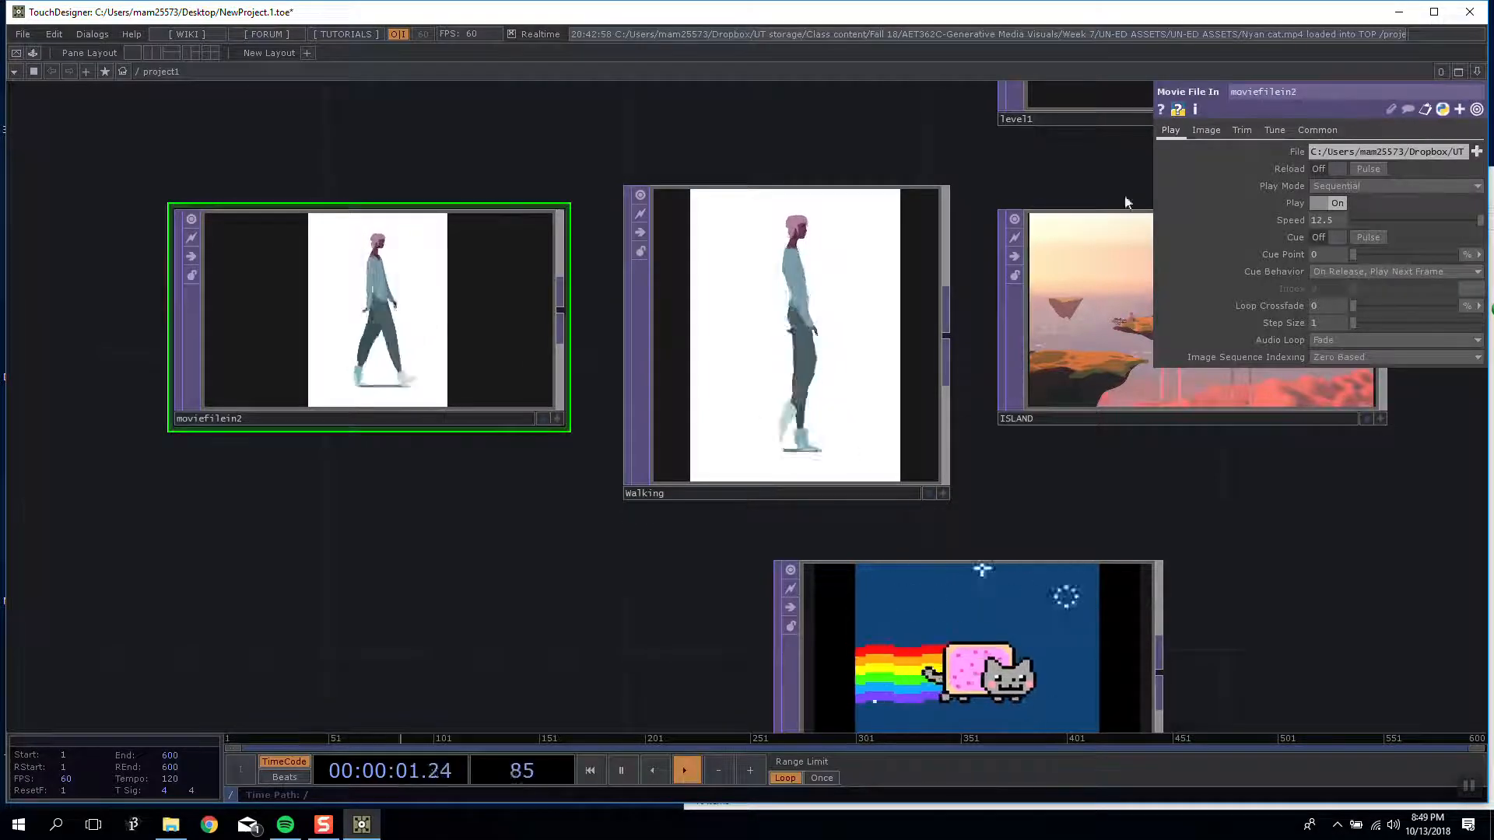
Step: Check moviefilein2's node info, then add an Info CHOP for moviefilein2 and place it below and to the left of that node
{"action": "middle_click", "coordinate": [434, 308]}
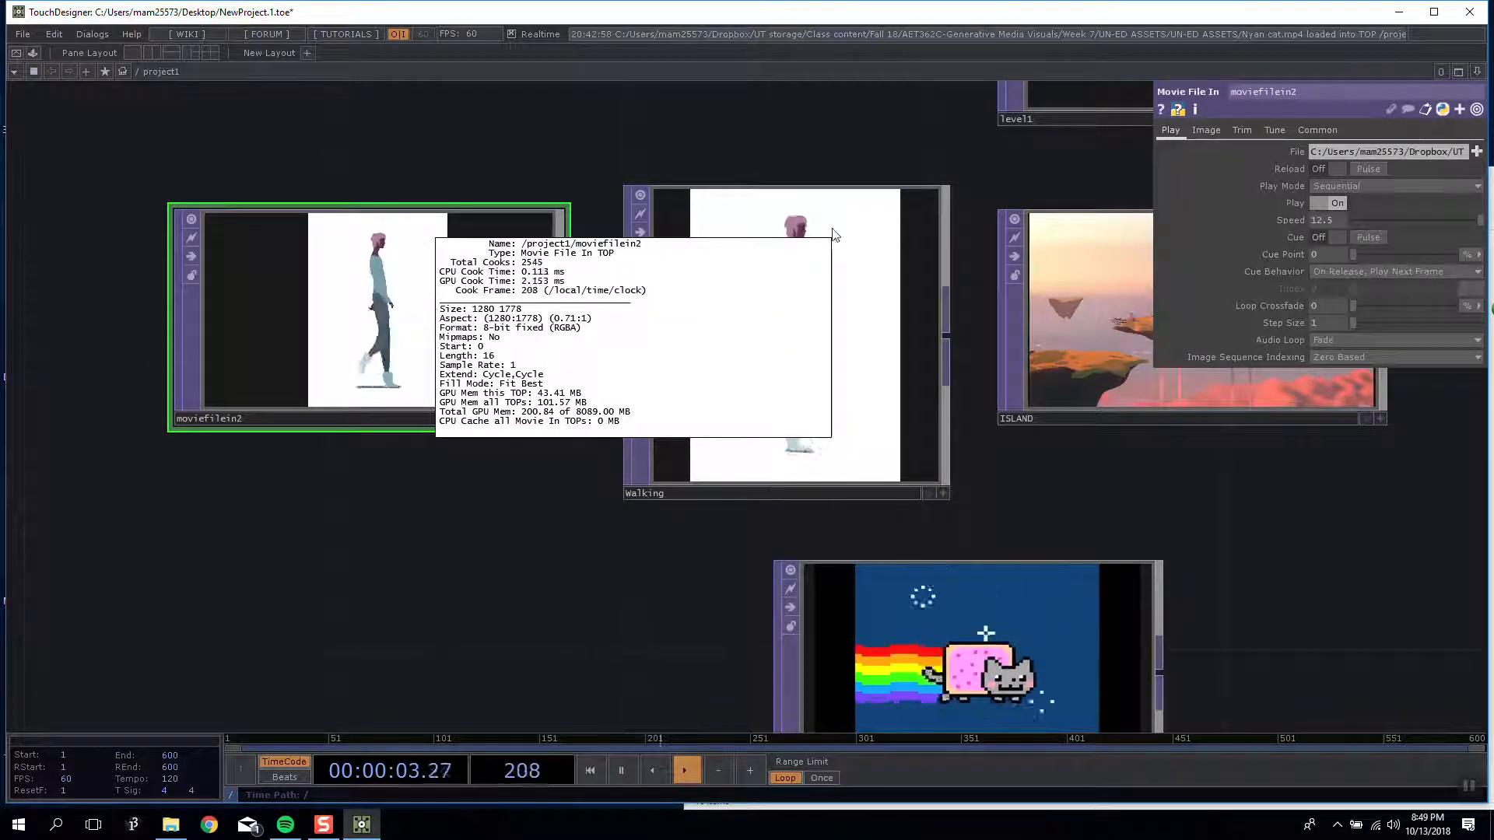
{"action": "key", "text": "Tab"}
{"action": "left_click", "coordinate": [203, 354]}
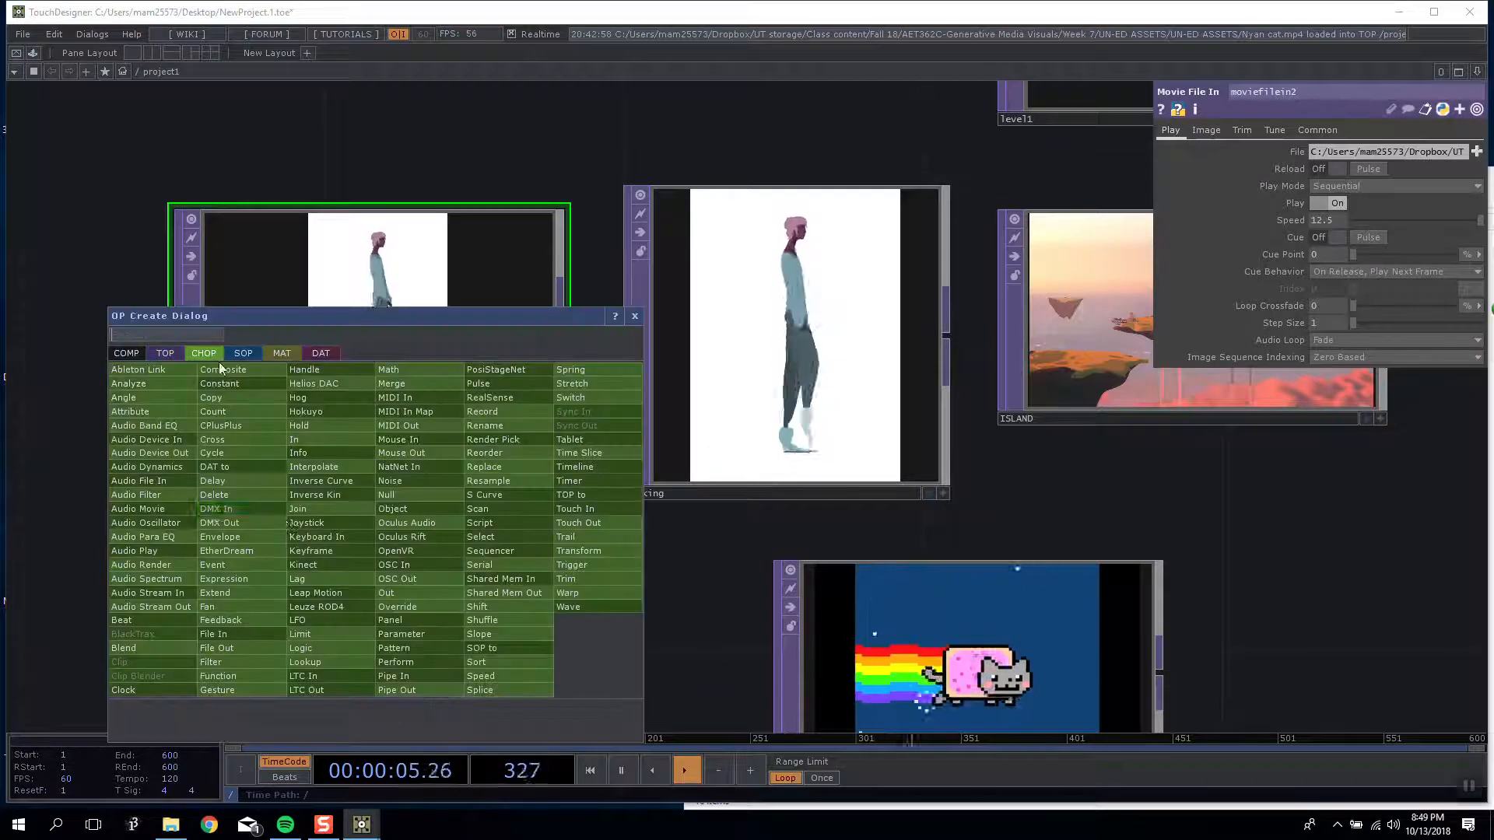
{"action": "left_click", "coordinate": [316, 453]}
{"action": "left_click", "coordinate": [294, 590]}
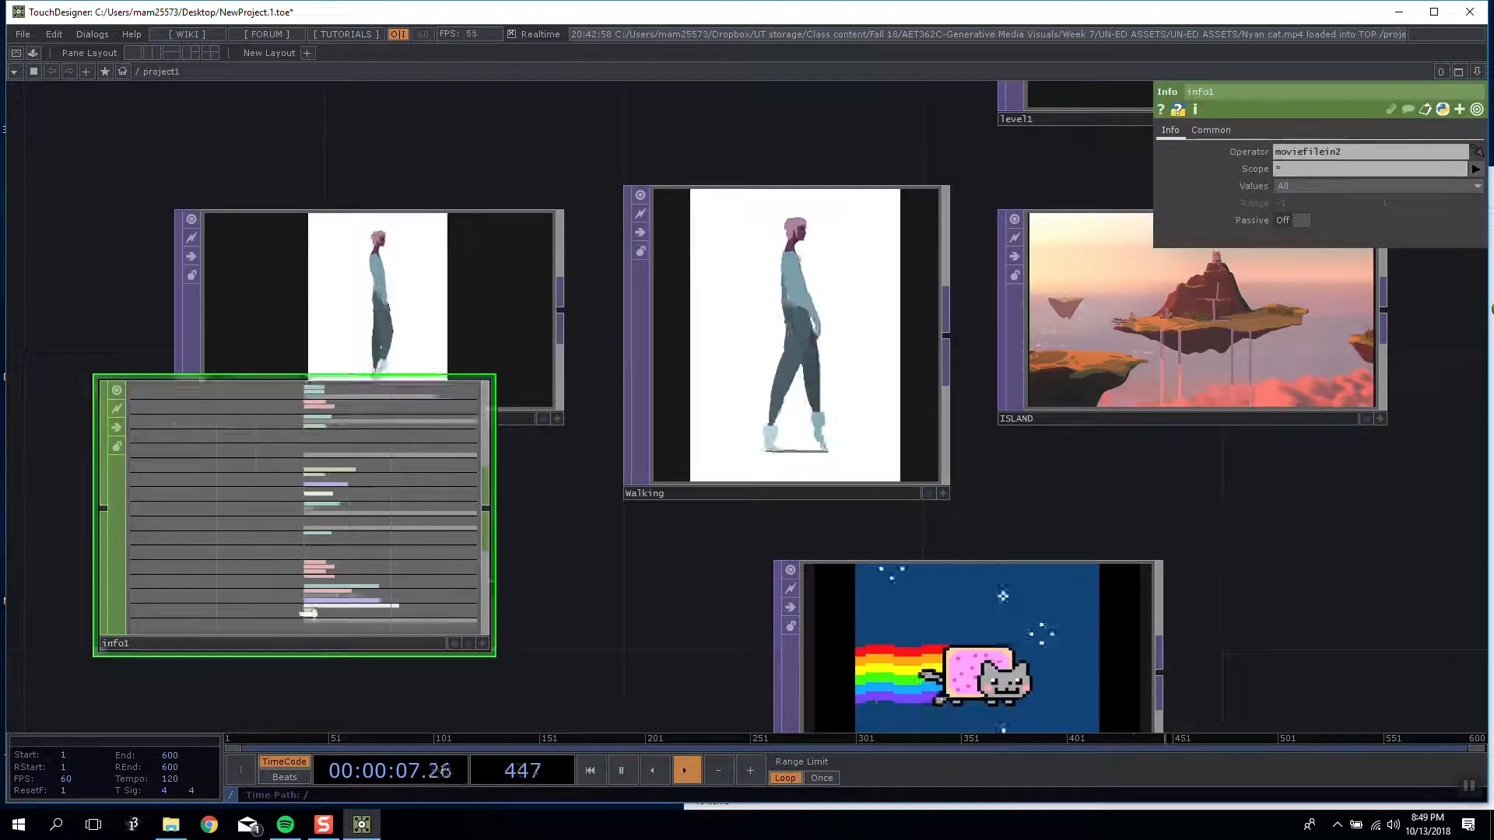
{"action": "key", "text": "Tab"}
{"action": "left_click", "coordinate": [571, 511]}
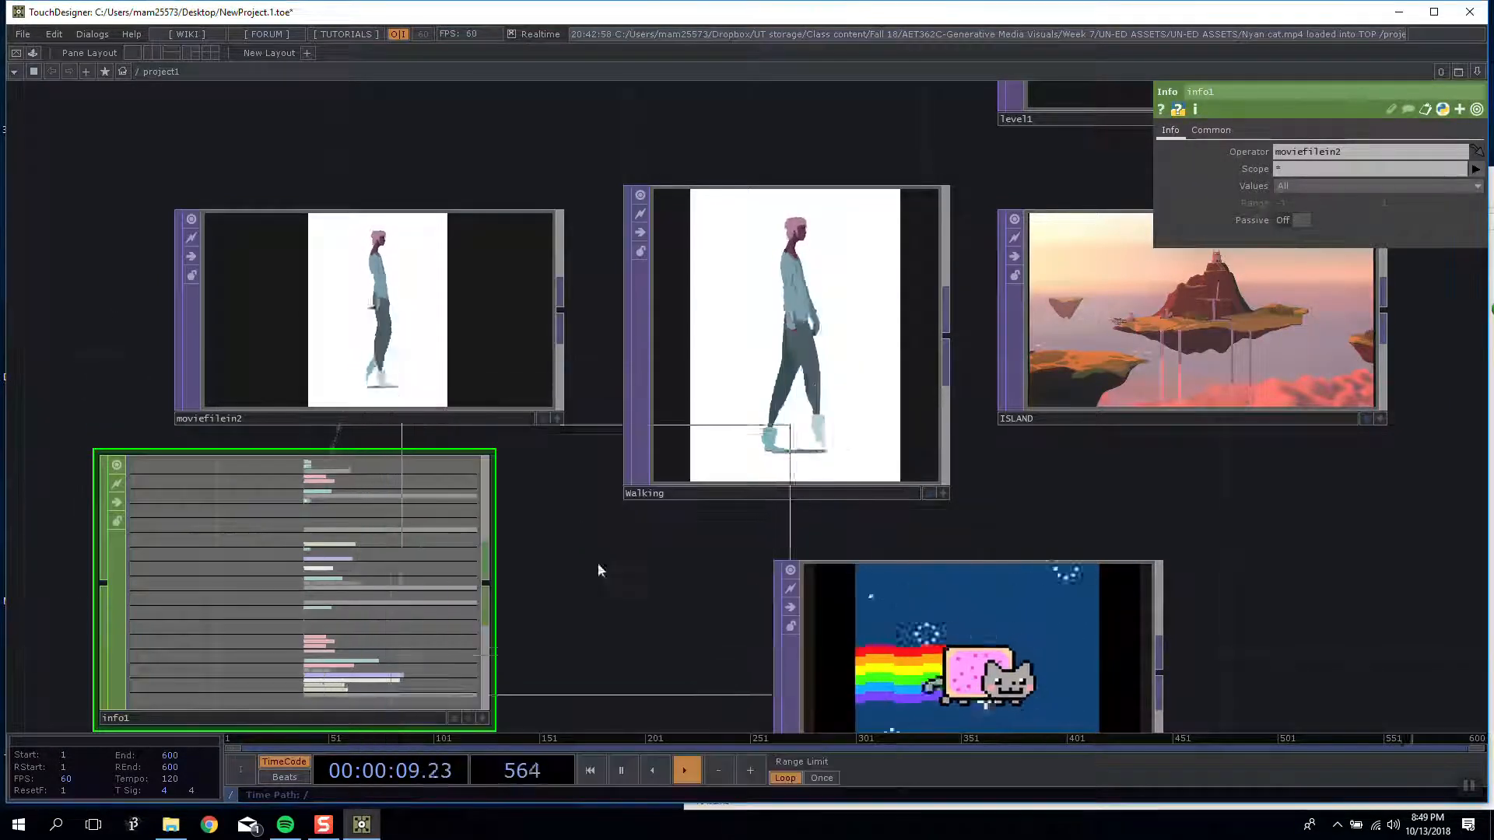
{"action": "left_click", "coordinate": [597, 565]}
{"action": "key", "text": "Delete"}
{"action": "left_click_drag", "start_coordinate": [381, 571], "coordinate": [278, 573]}
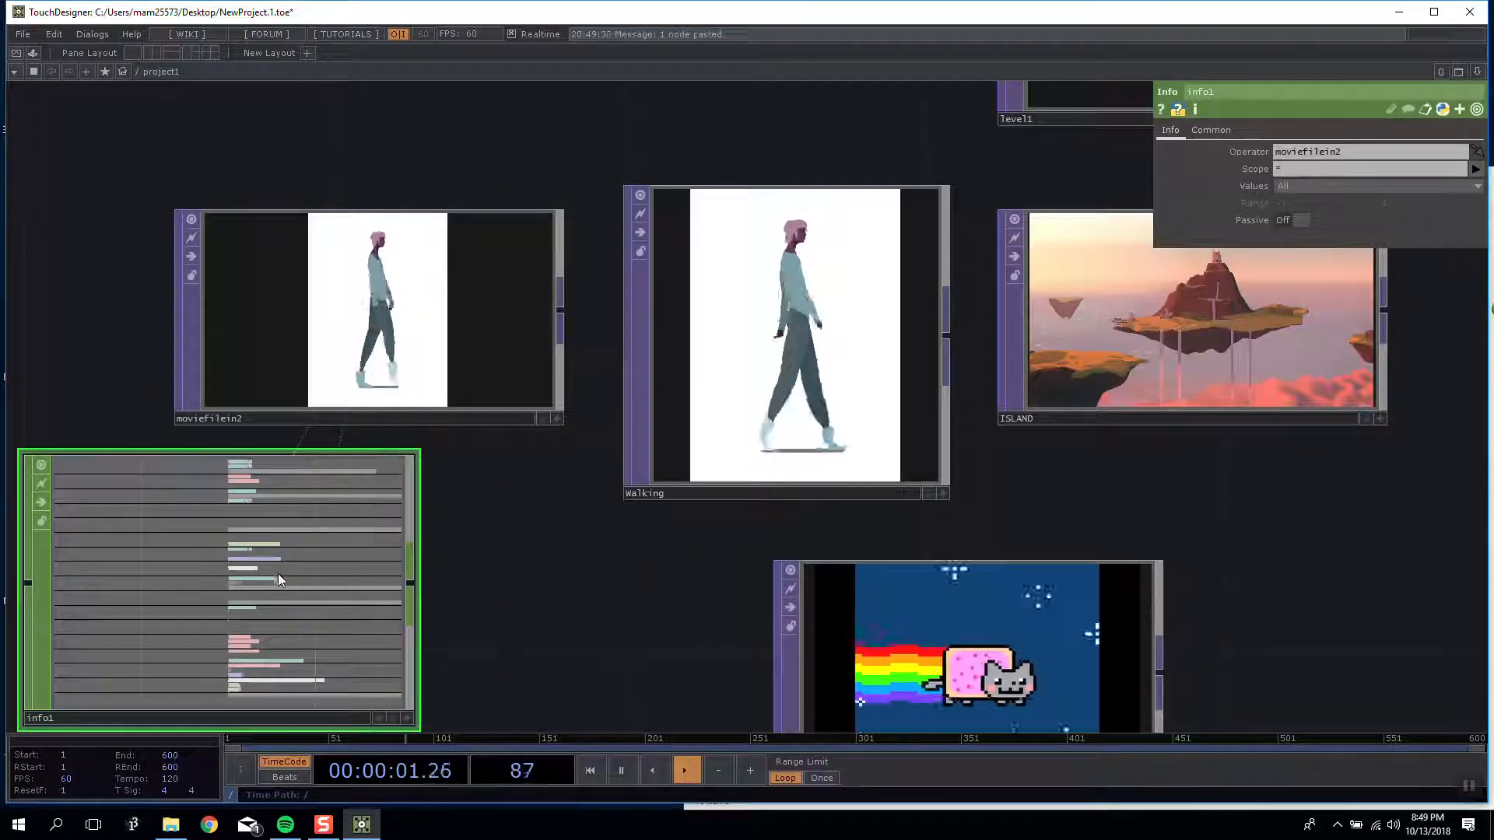
Step: Duplicate the Info CHOP and set the copy's Operator to Walking
{"action": "key", "text": "ctrl+c"}
{"action": "key", "text": "ctrl+v"}
{"action": "scroll", "coordinate": [617, 596], "scroll_direction": "down", "scroll_amount": 5}
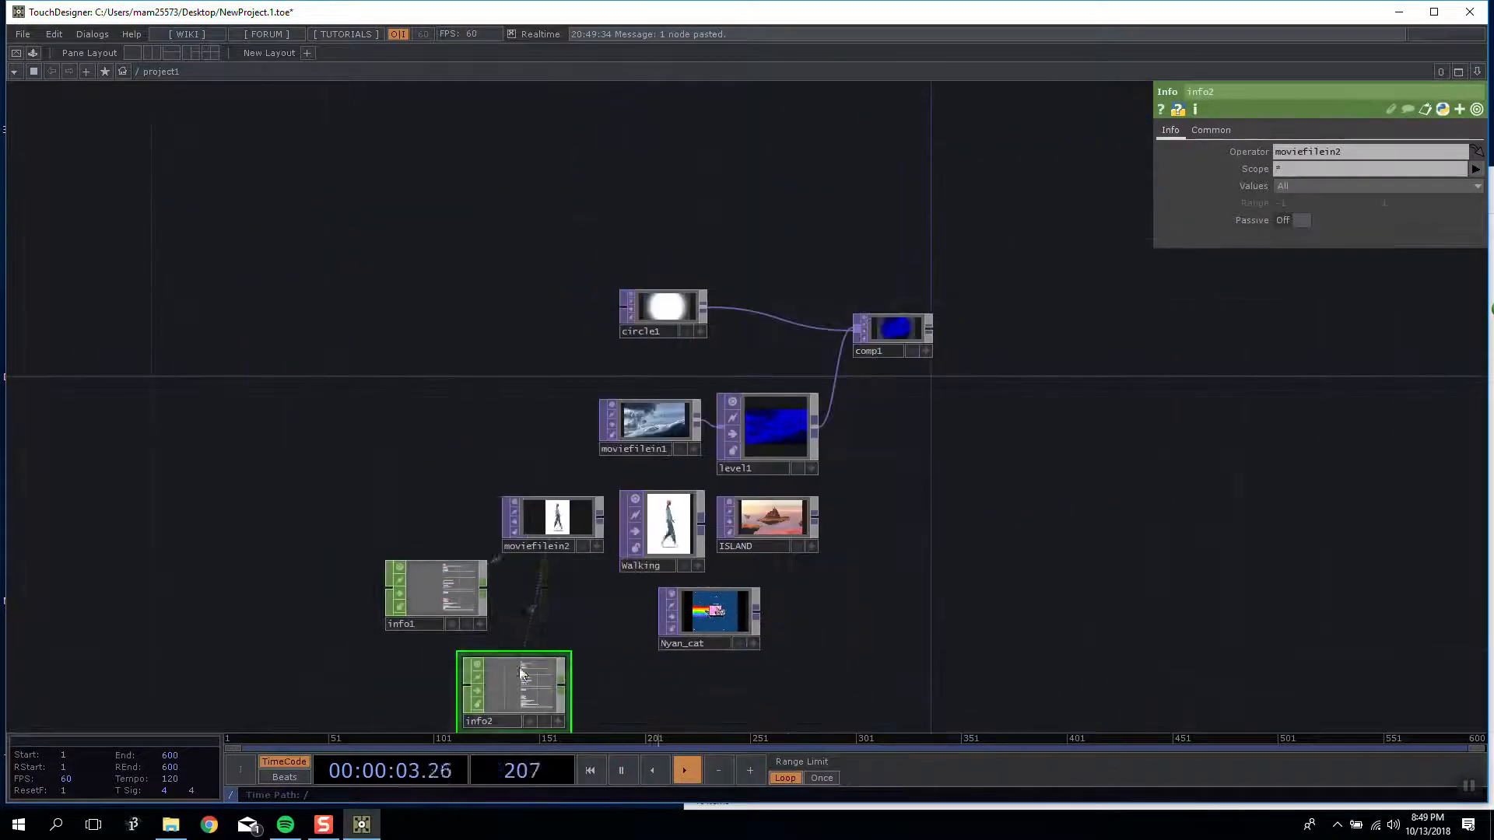
{"action": "left_click", "coordinate": [572, 587]}
{"action": "scroll", "coordinate": [561, 615], "scroll_direction": "up", "scroll_amount": 5}
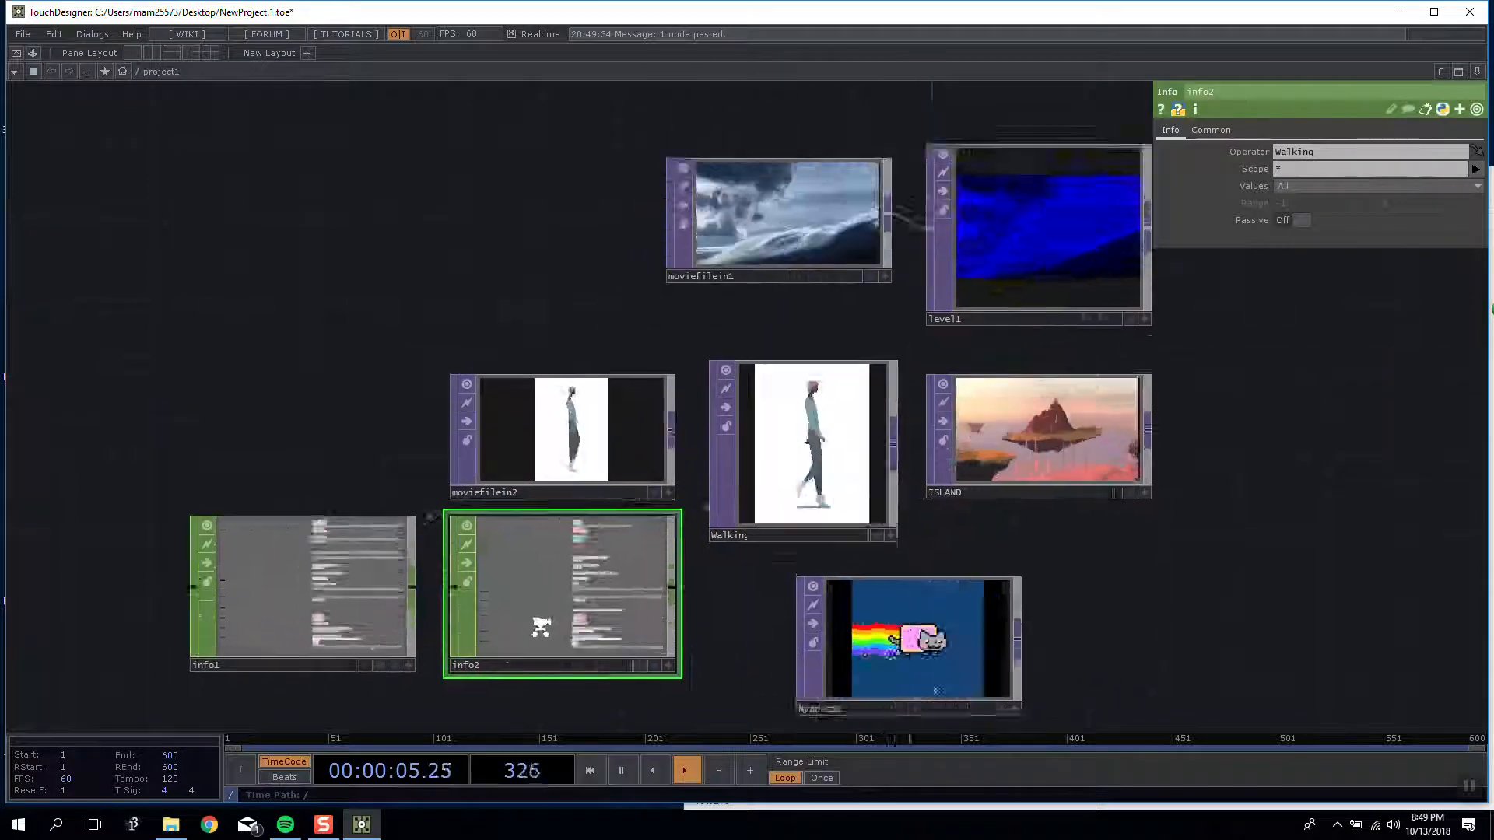
Step: Compare the length, sample rate and cache channels of the moviefilein2 and Walking Info CHOPs
{"action": "scroll", "coordinate": [545, 622], "scroll_direction": "up", "scroll_amount": 4}
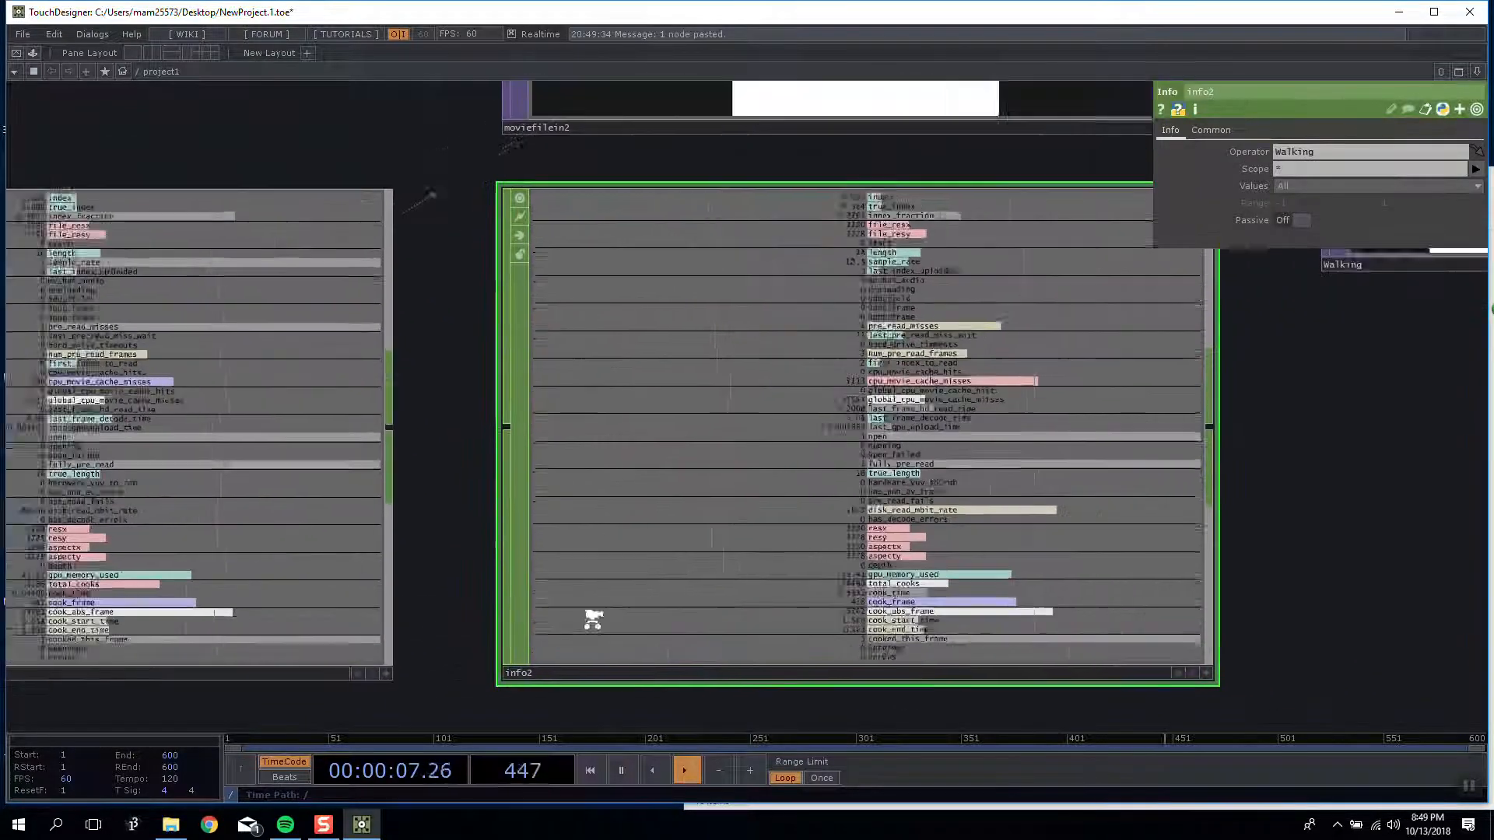
{"action": "scroll", "coordinate": [568, 545], "scroll_direction": "up", "scroll_amount": 4}
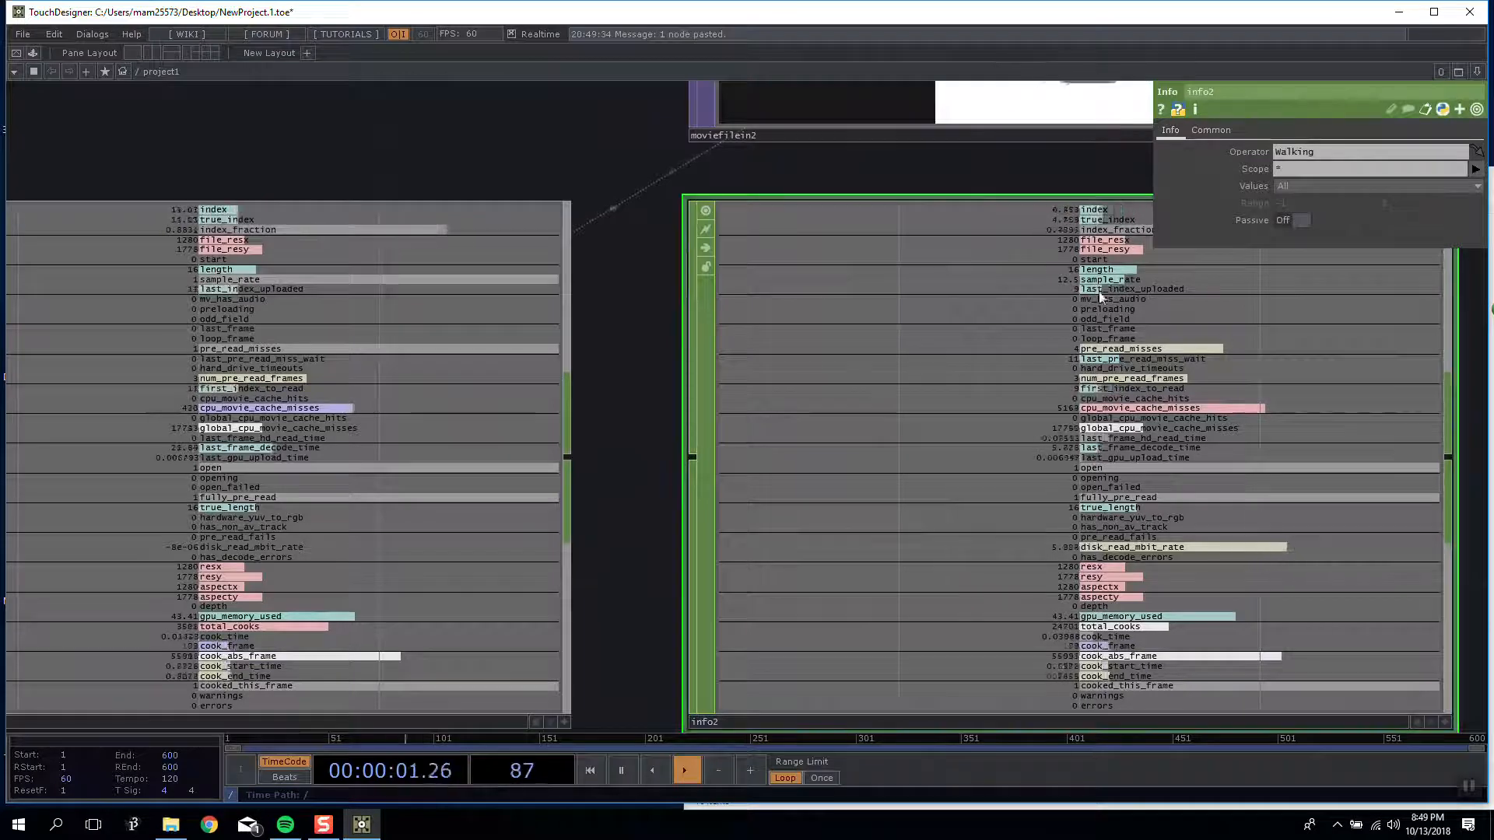
{"action": "left_click_drag", "start_coordinate": [999, 300], "coordinate": [851, 300]}
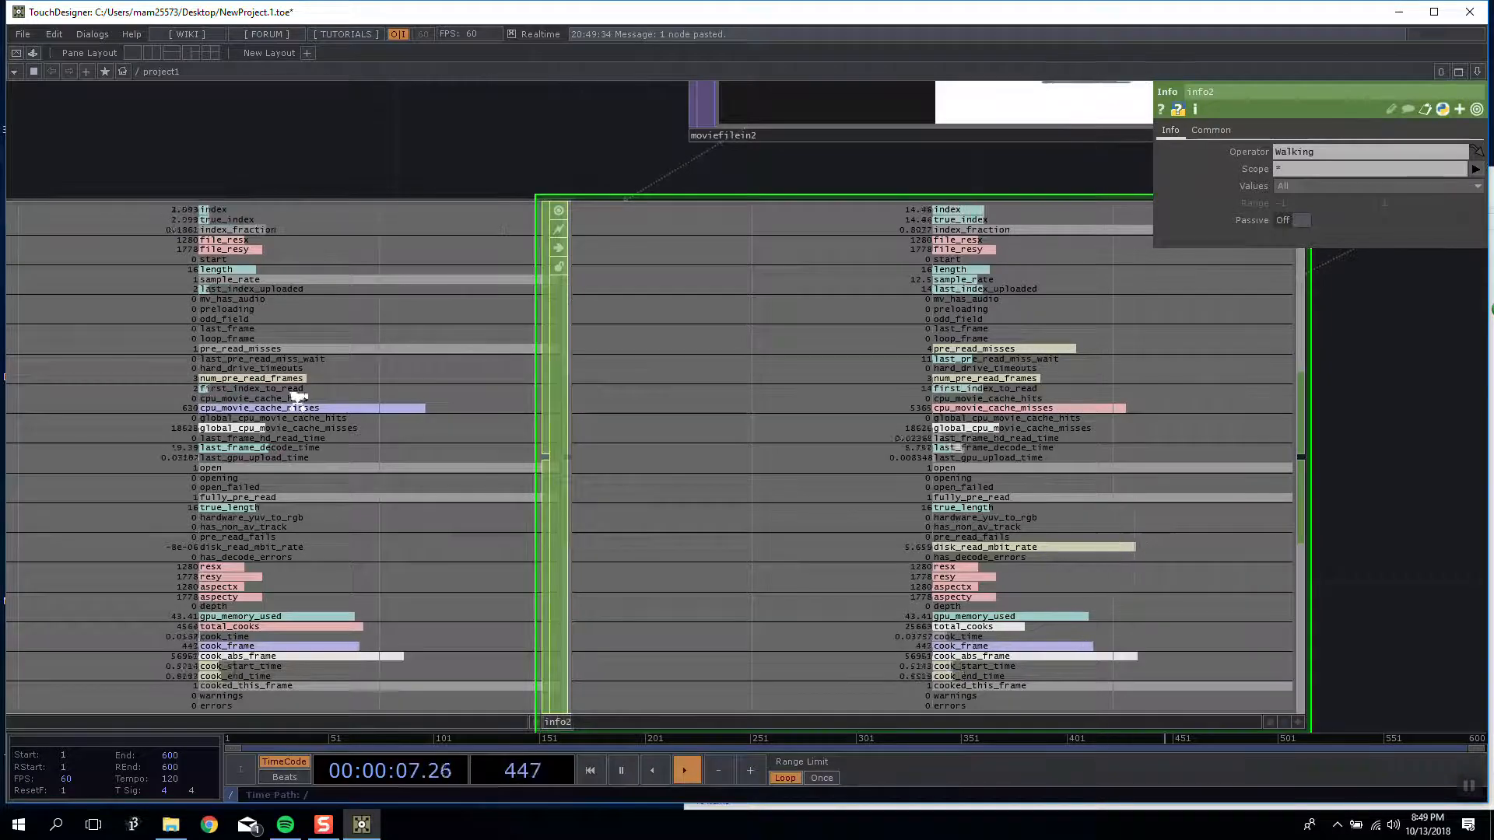
{"action": "scroll", "coordinate": [298, 397], "scroll_direction": "down", "scroll_amount": 5}
{"action": "scroll", "coordinate": [298, 397], "scroll_direction": "down", "scroll_amount": 3}
{"action": "scroll", "coordinate": [281, 343], "scroll_direction": "up", "scroll_amount": 5}
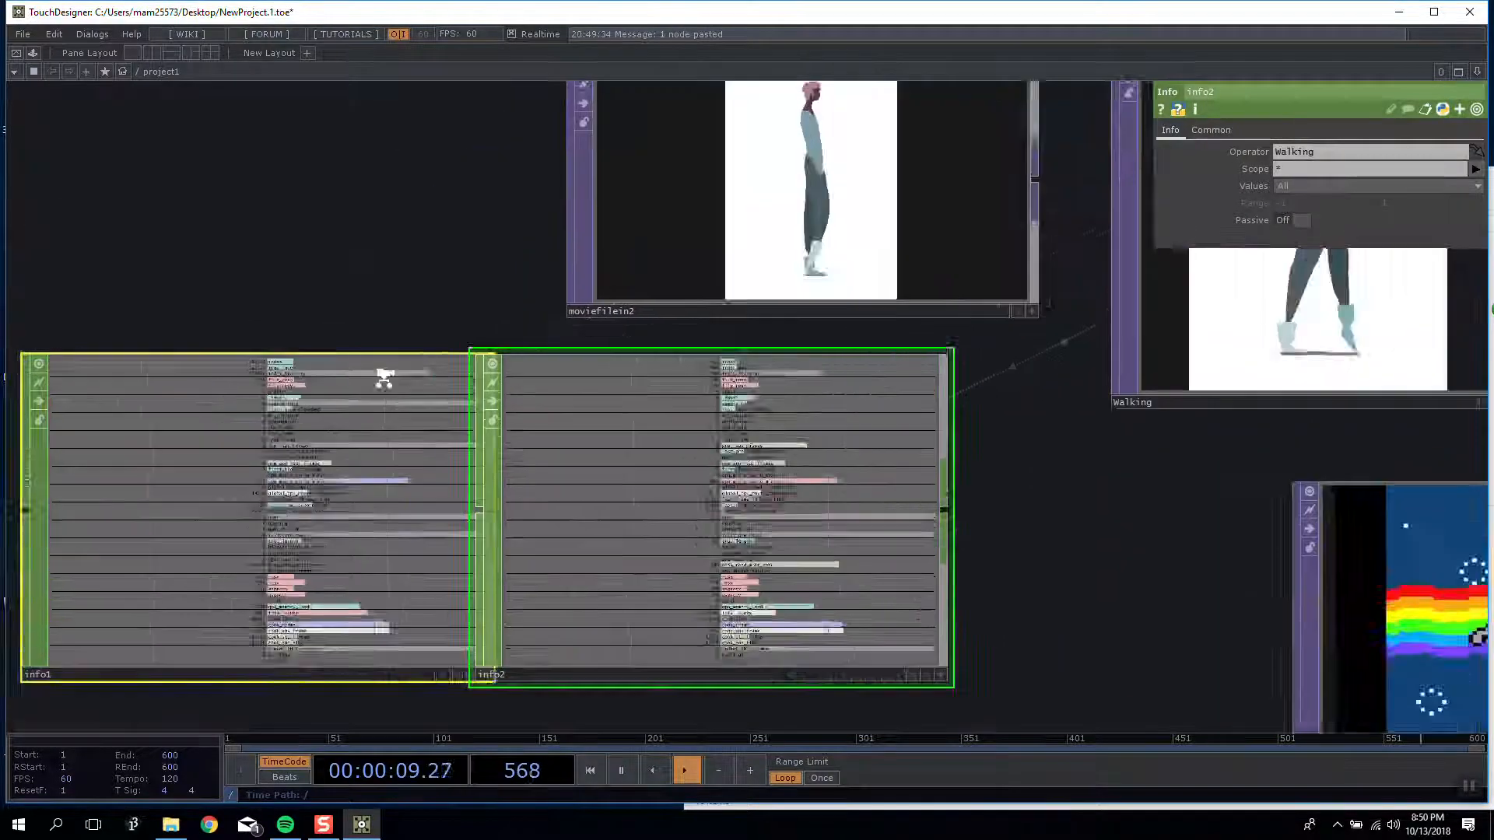
Step: Delete both Info CHOPs from the network
{"action": "left_click_drag", "start_coordinate": [221, 353], "coordinate": [115, 371]}
{"action": "left_click_drag", "start_coordinate": [1067, 595], "coordinate": [1181, 565]}
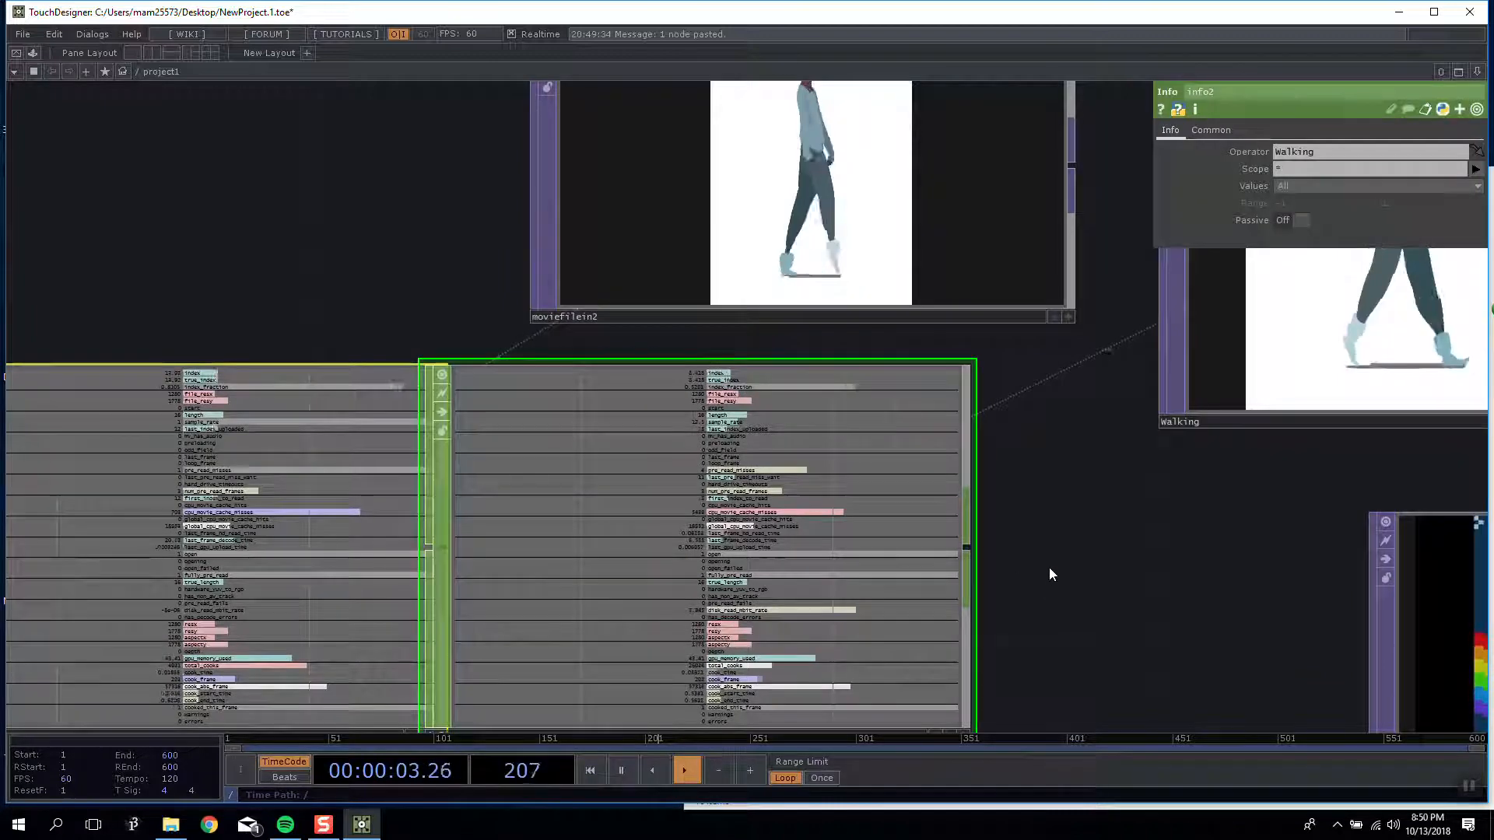
{"action": "key", "text": "Delete"}
{"action": "left_click_drag", "start_coordinate": [1045, 563], "coordinate": [414, 551]}
{"action": "scroll", "coordinate": [544, 572], "scroll_direction": "down", "scroll_amount": 3}
{"action": "scroll", "coordinate": [581, 575], "scroll_direction": "down", "scroll_amount": 3}
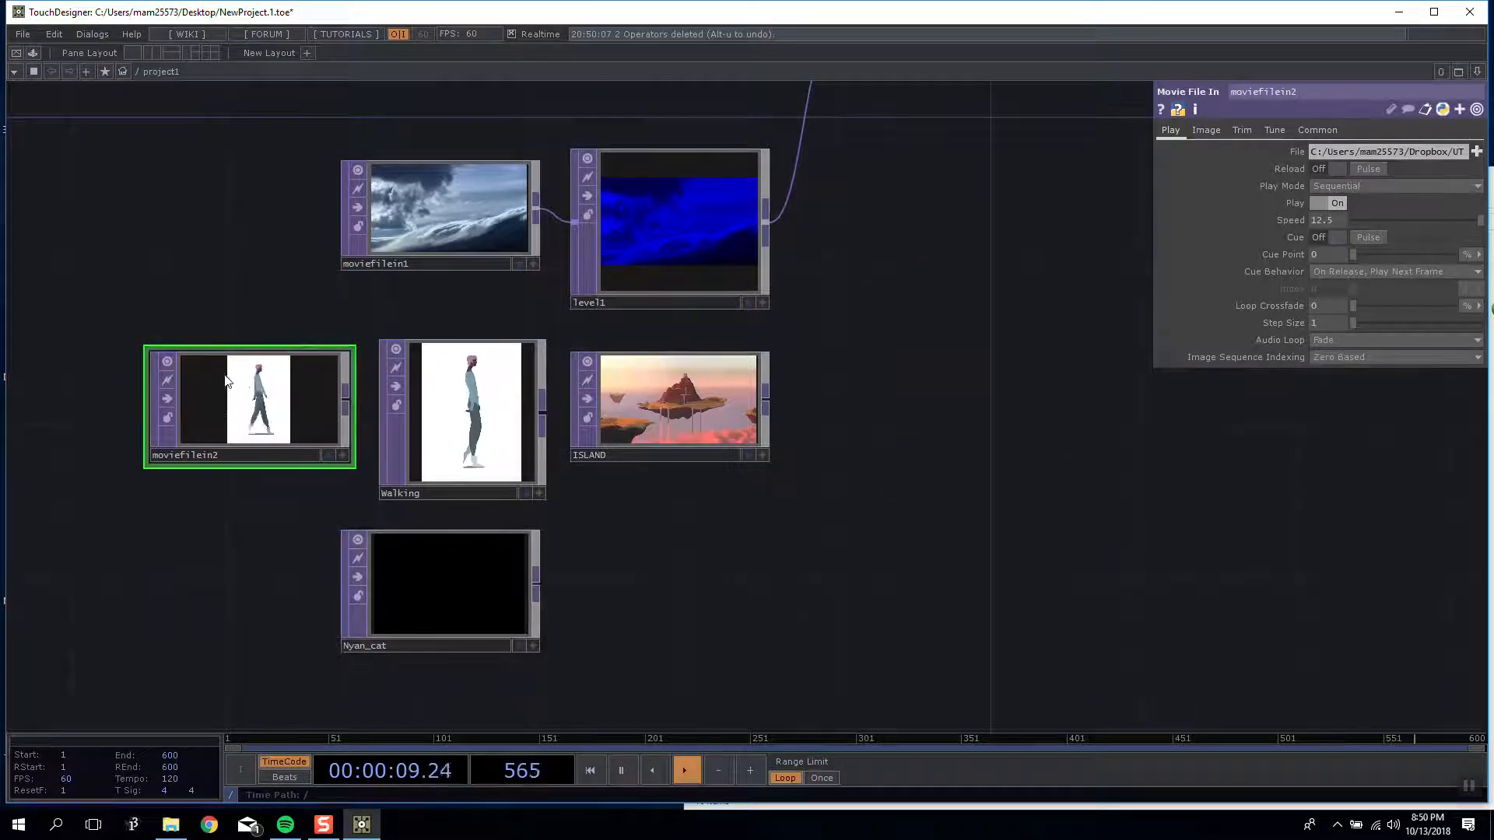
Step: Look through the playback parameters of ISLAND, Nyan_cat and Walking
{"action": "left_click", "coordinate": [589, 379]}
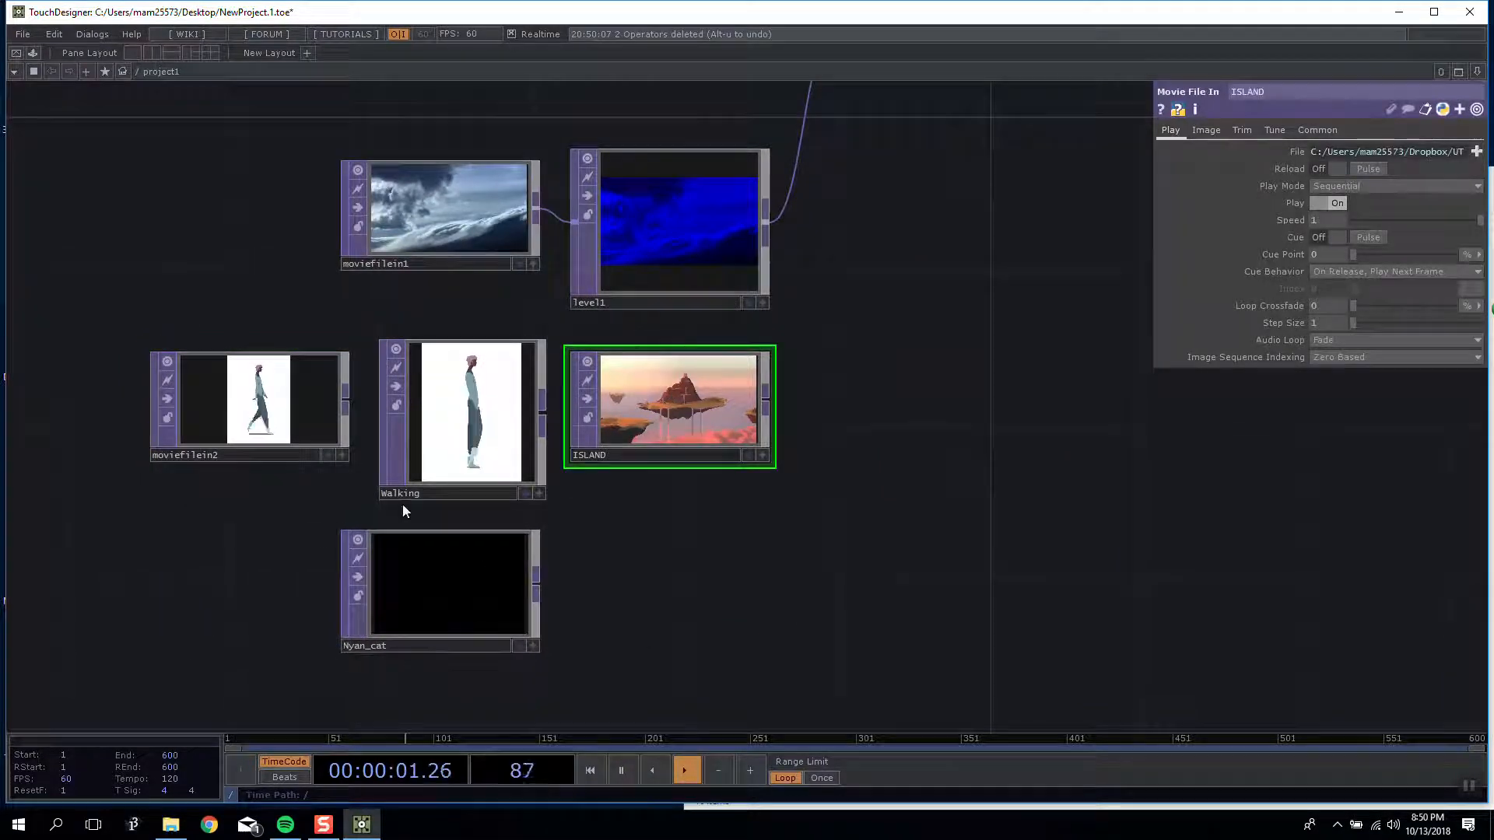
{"action": "left_click", "coordinate": [461, 586]}
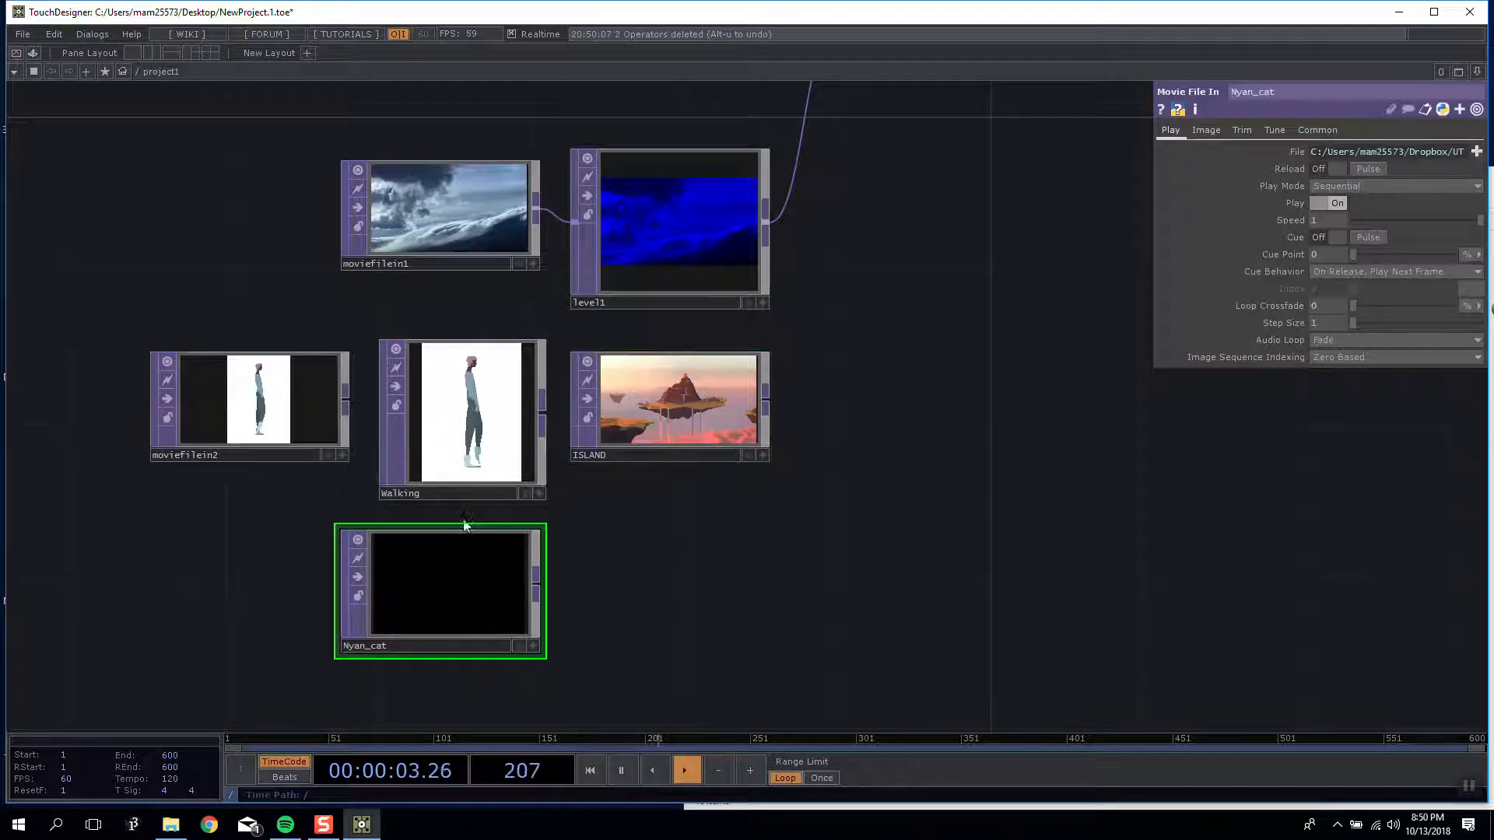
{"action": "left_click", "coordinate": [500, 446]}
{"action": "left_click_drag", "start_coordinate": [736, 482], "coordinate": [675, 477]}
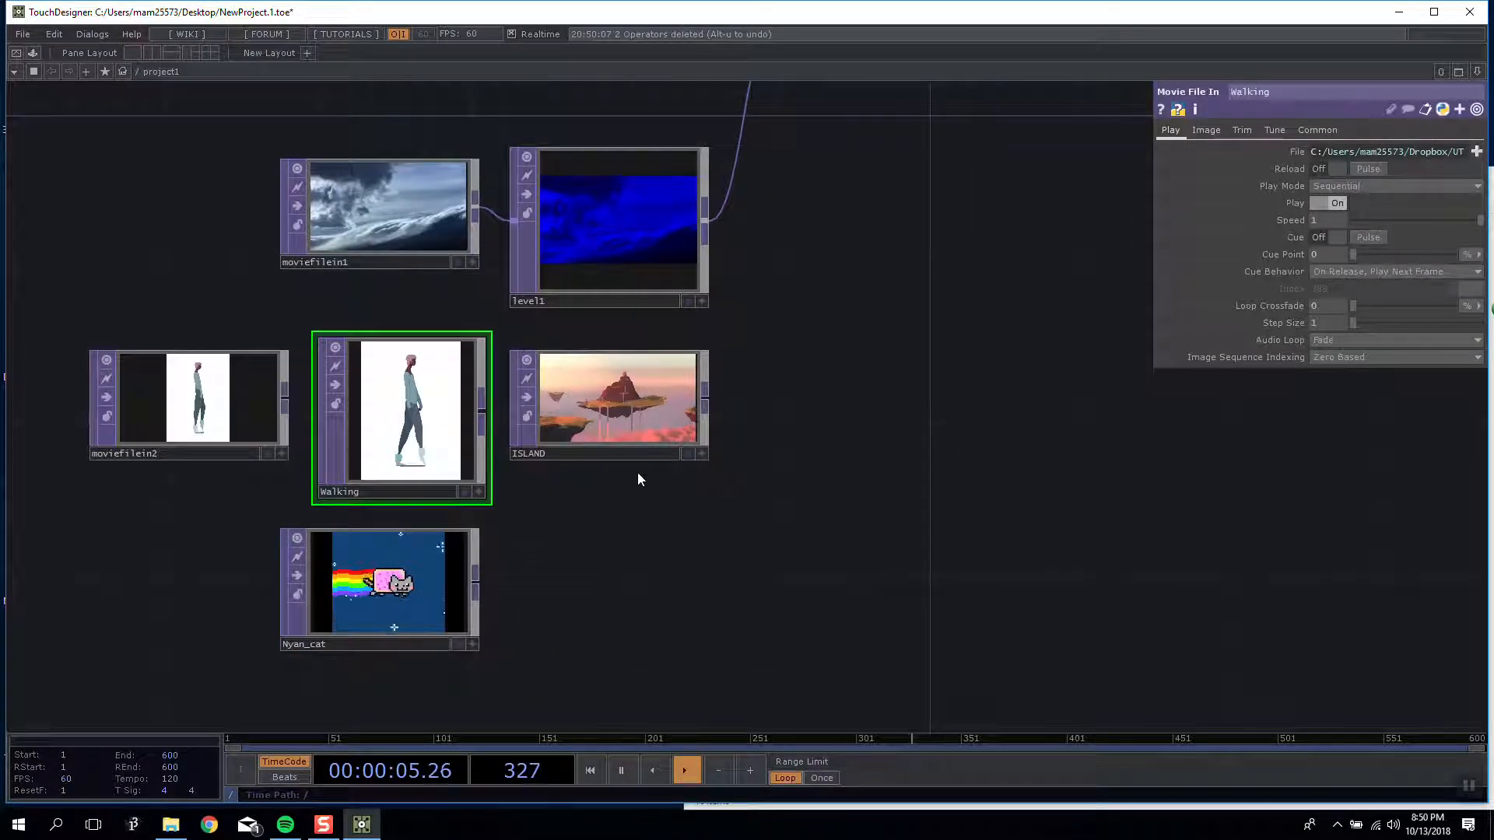
Step: Review the existing circle1, level1 and comp1 network and look at circle1's parameters
{"action": "left_click_drag", "start_coordinate": [805, 488], "coordinate": [797, 514]}
{"action": "left_click_drag", "start_coordinate": [814, 375], "coordinate": [793, 443]}
{"action": "left_click_drag", "start_coordinate": [336, 213], "coordinate": [593, 238]}
{"action": "left_click_drag", "start_coordinate": [862, 311], "coordinate": [783, 334]}
{"action": "scroll", "coordinate": [727, 309], "scroll_direction": "down", "scroll_amount": 3}
{"action": "scroll", "coordinate": [735, 293], "scroll_direction": "up", "scroll_amount": 3}
{"action": "scroll", "coordinate": [734, 333], "scroll_direction": "down", "scroll_amount": 1}
{"action": "scroll", "coordinate": [744, 327], "scroll_direction": "up", "scroll_amount": 2}
{"action": "scroll", "coordinate": [222, 112], "scroll_direction": "down", "scroll_amount": 2}
{"action": "scroll", "coordinate": [147, 119], "scroll_direction": "up", "scroll_amount": 2}
{"action": "left_click", "coordinate": [148, 119]}
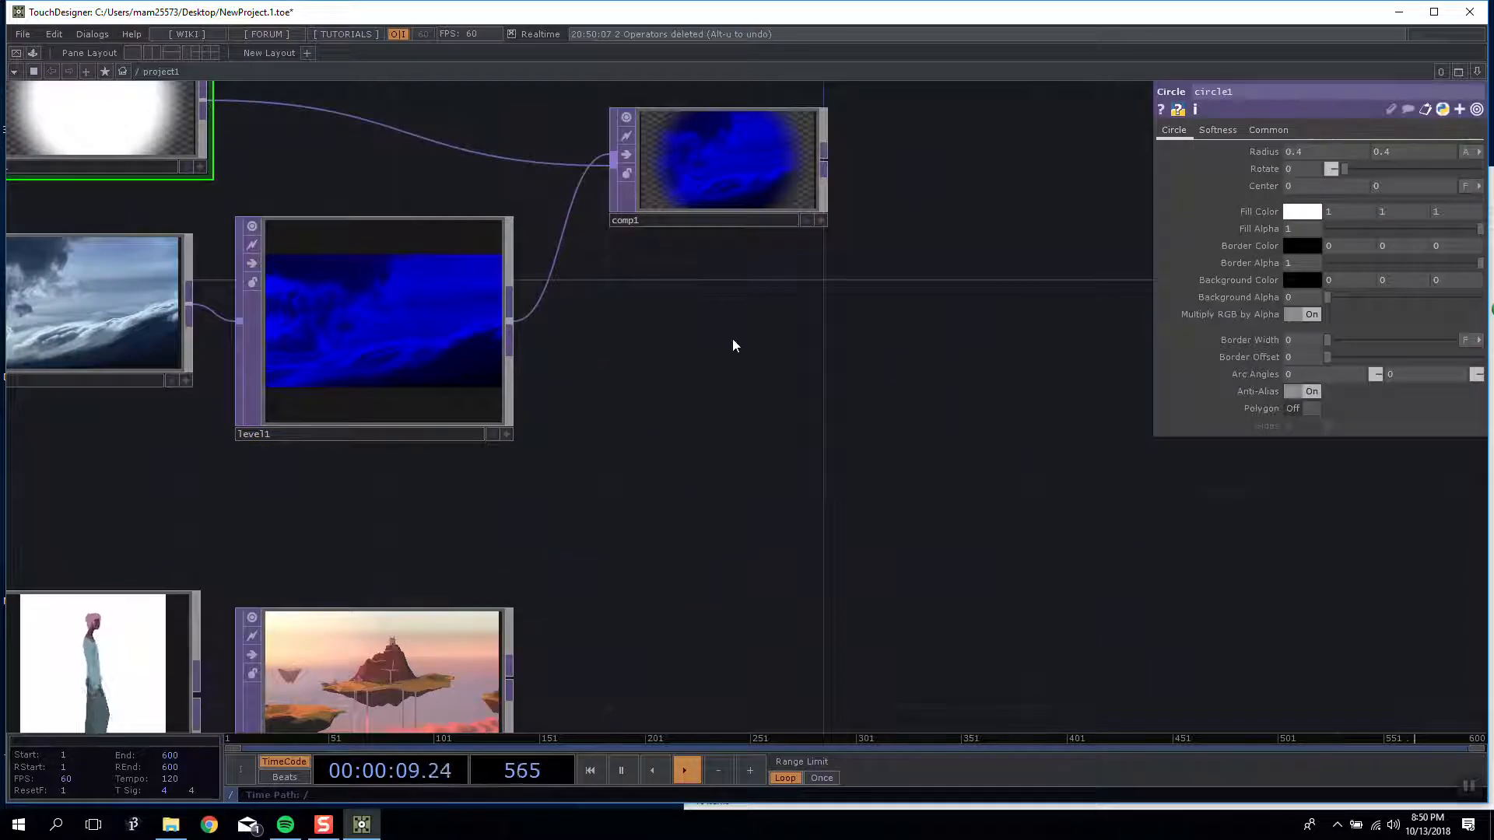
Step: Add a Composite TOP in the empty area beside ISLAND and connect ISLAND to its input
{"action": "left_click_drag", "start_coordinate": [745, 357], "coordinate": [711, 300]}
{"action": "scroll", "coordinate": [708, 296], "scroll_direction": "down", "scroll_amount": 4}
{"action": "scroll", "coordinate": [784, 355], "scroll_direction": "up", "scroll_amount": 2}
{"action": "left_click_drag", "start_coordinate": [497, 514], "coordinate": [470, 421]}
{"action": "left_click_drag", "start_coordinate": [788, 436], "coordinate": [720, 367]}
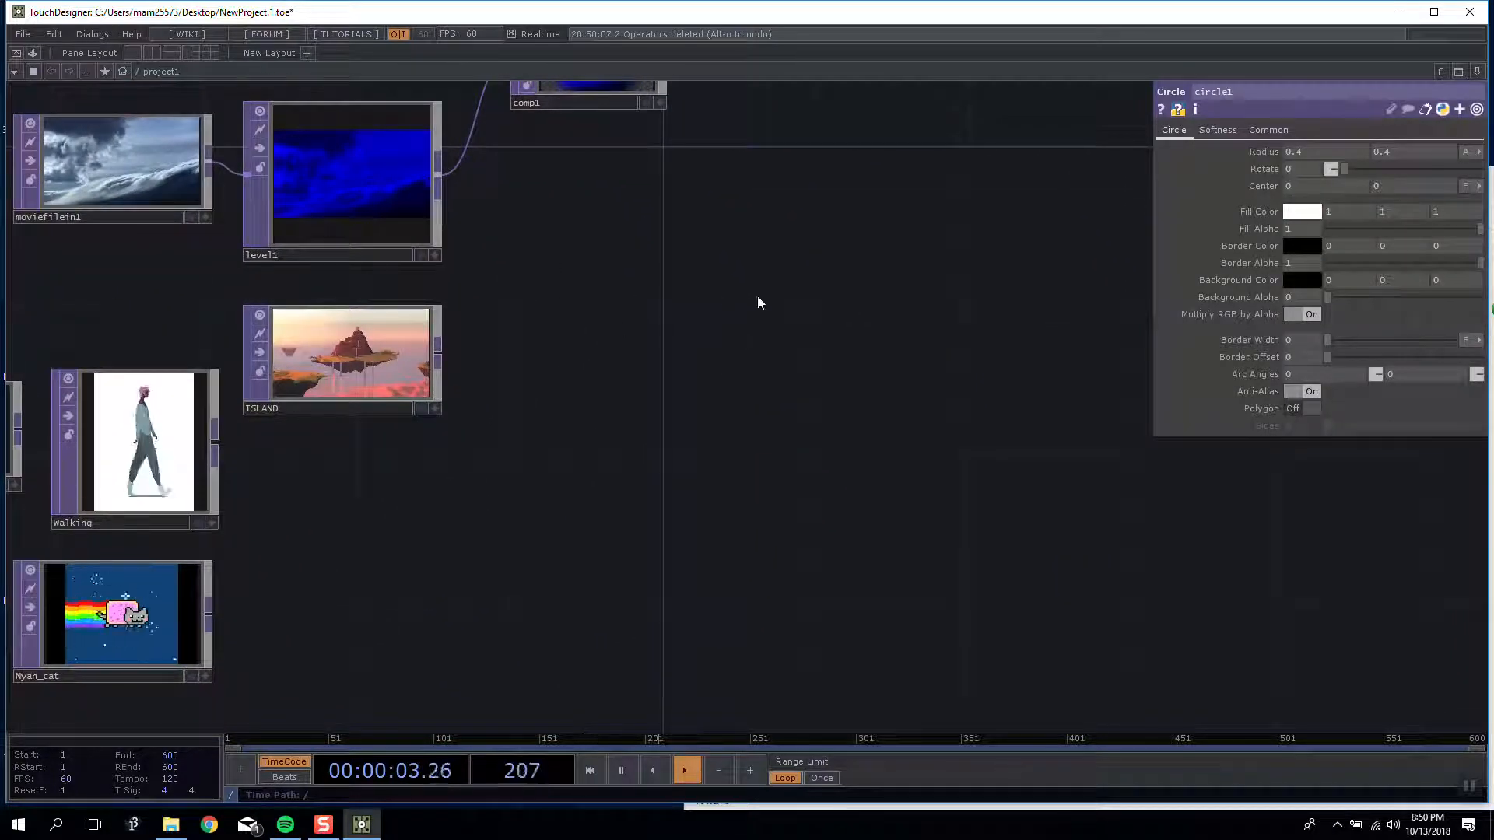
{"action": "key", "text": "Tab"}
{"action": "left_click", "coordinate": [558, 128]}
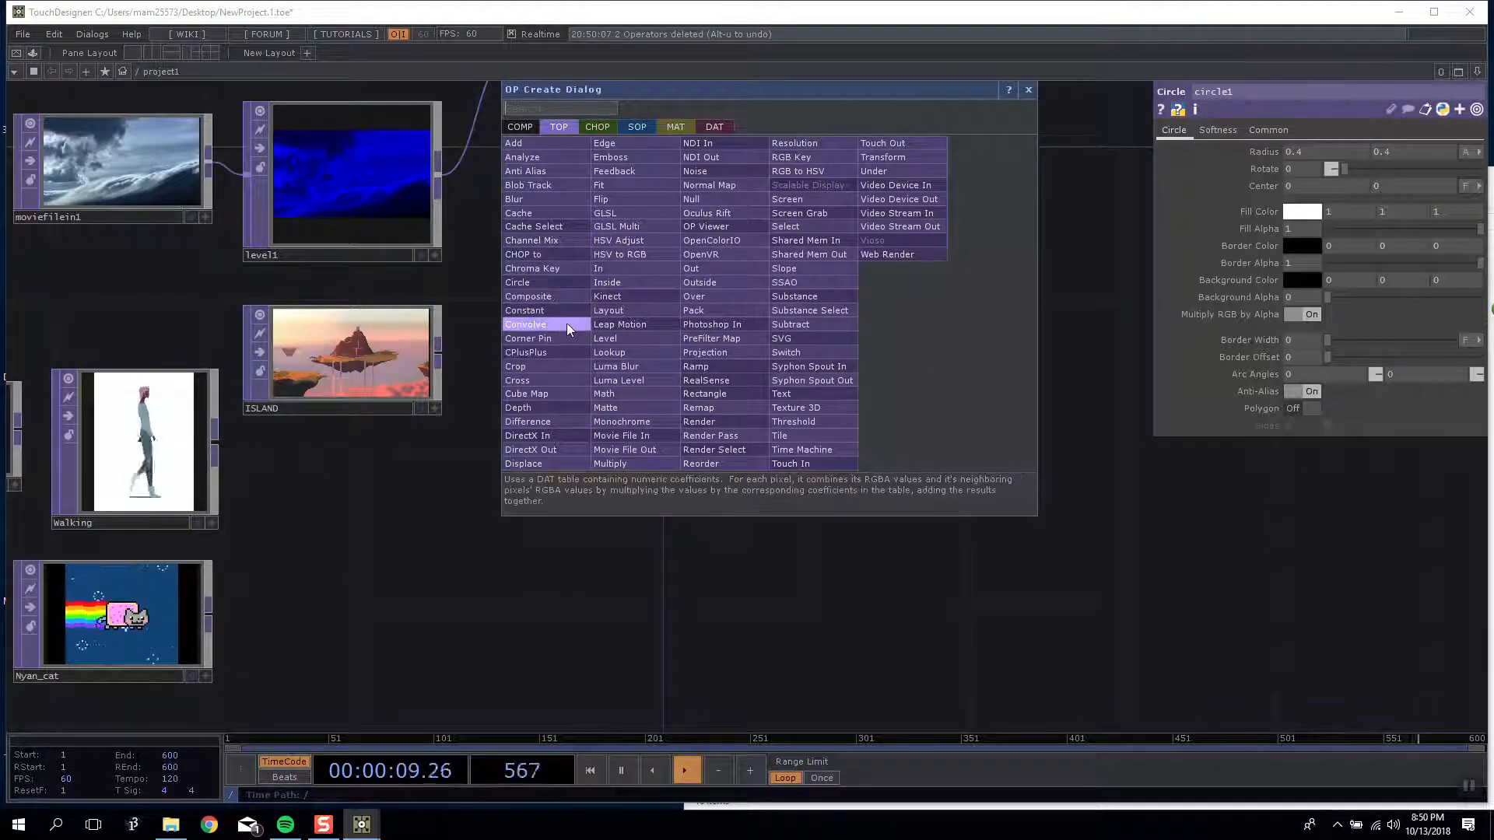
{"action": "left_click", "coordinate": [557, 297]}
{"action": "left_click", "coordinate": [757, 470]}
{"action": "left_click_drag", "start_coordinate": [424, 409], "coordinate": [663, 460]}
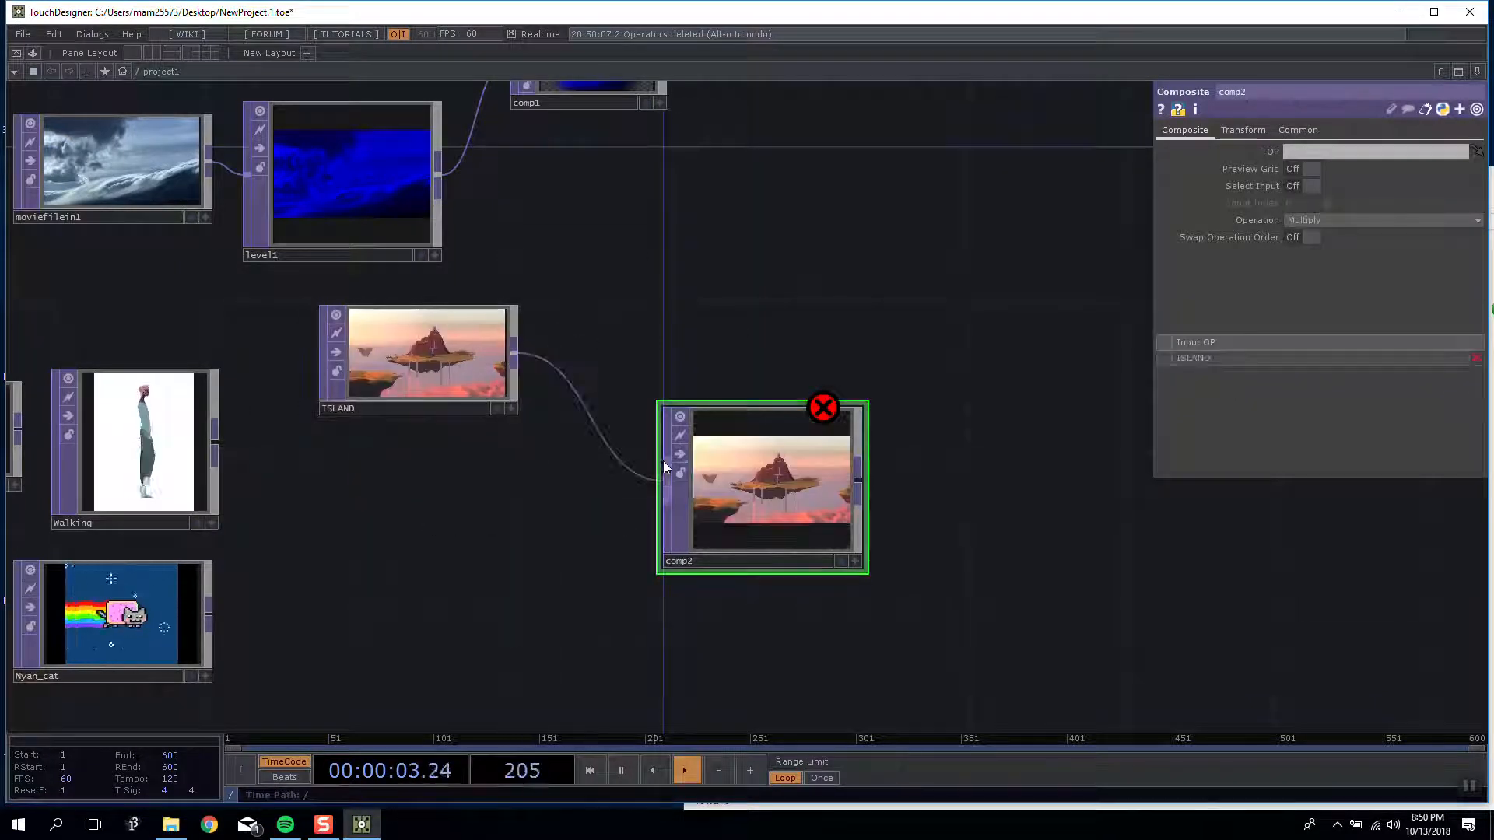
Step: Reposition Walking below and to the left of ISLAND and connect it to comp2
{"action": "left_click_drag", "start_coordinate": [153, 466], "coordinate": [460, 582]}
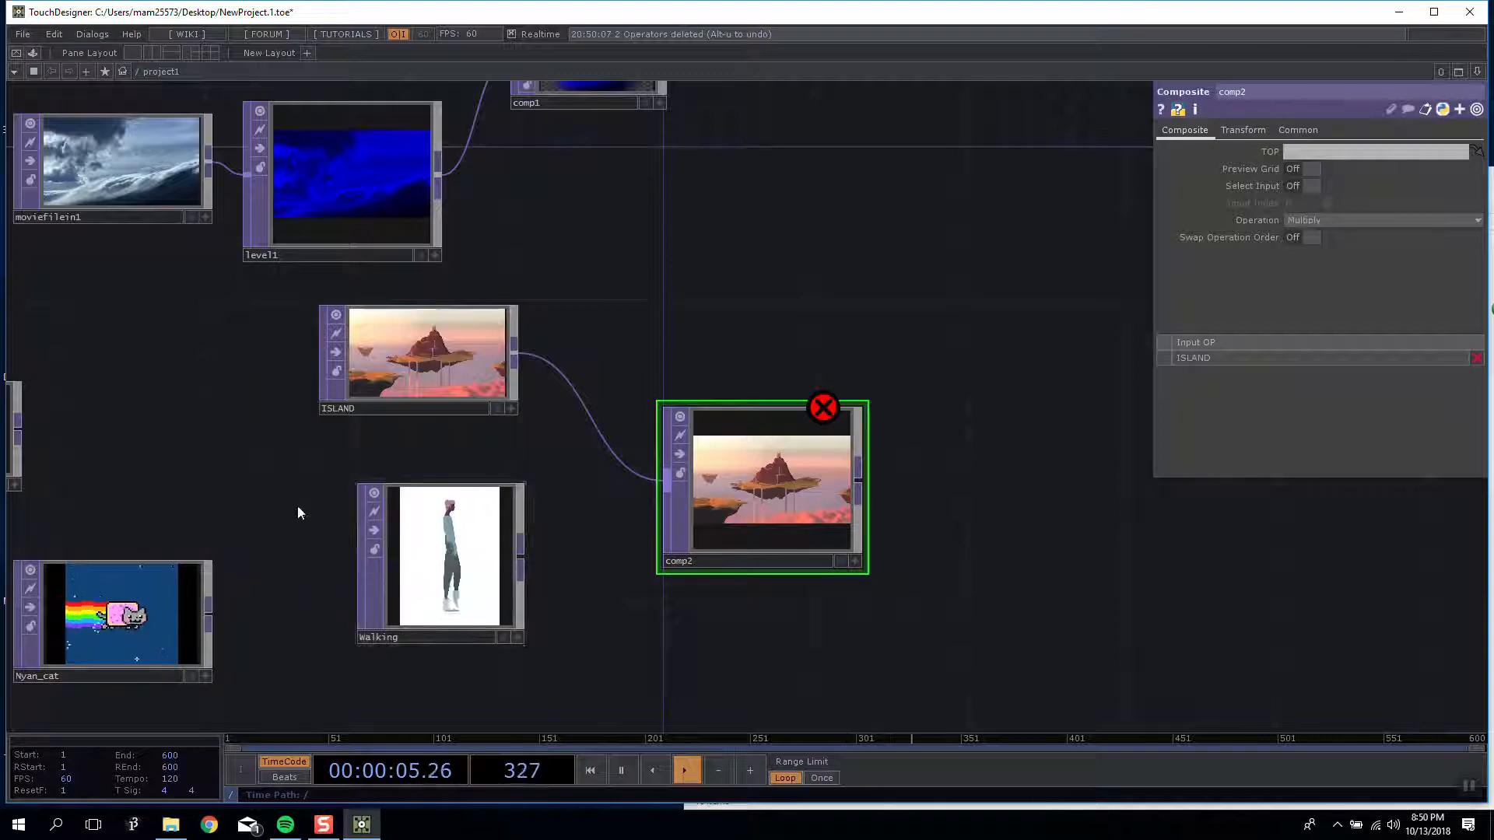
{"action": "left_click_drag", "start_coordinate": [301, 510], "coordinate": [568, 453]}
{"action": "left_click_drag", "start_coordinate": [674, 517], "coordinate": [406, 400]}
{"action": "left_click_drag", "start_coordinate": [518, 385], "coordinate": [934, 424]}
Step: Swap comp2's input order to compare the results, leaving Walking above ISLAND
{"action": "left_click", "coordinate": [1162, 375]}
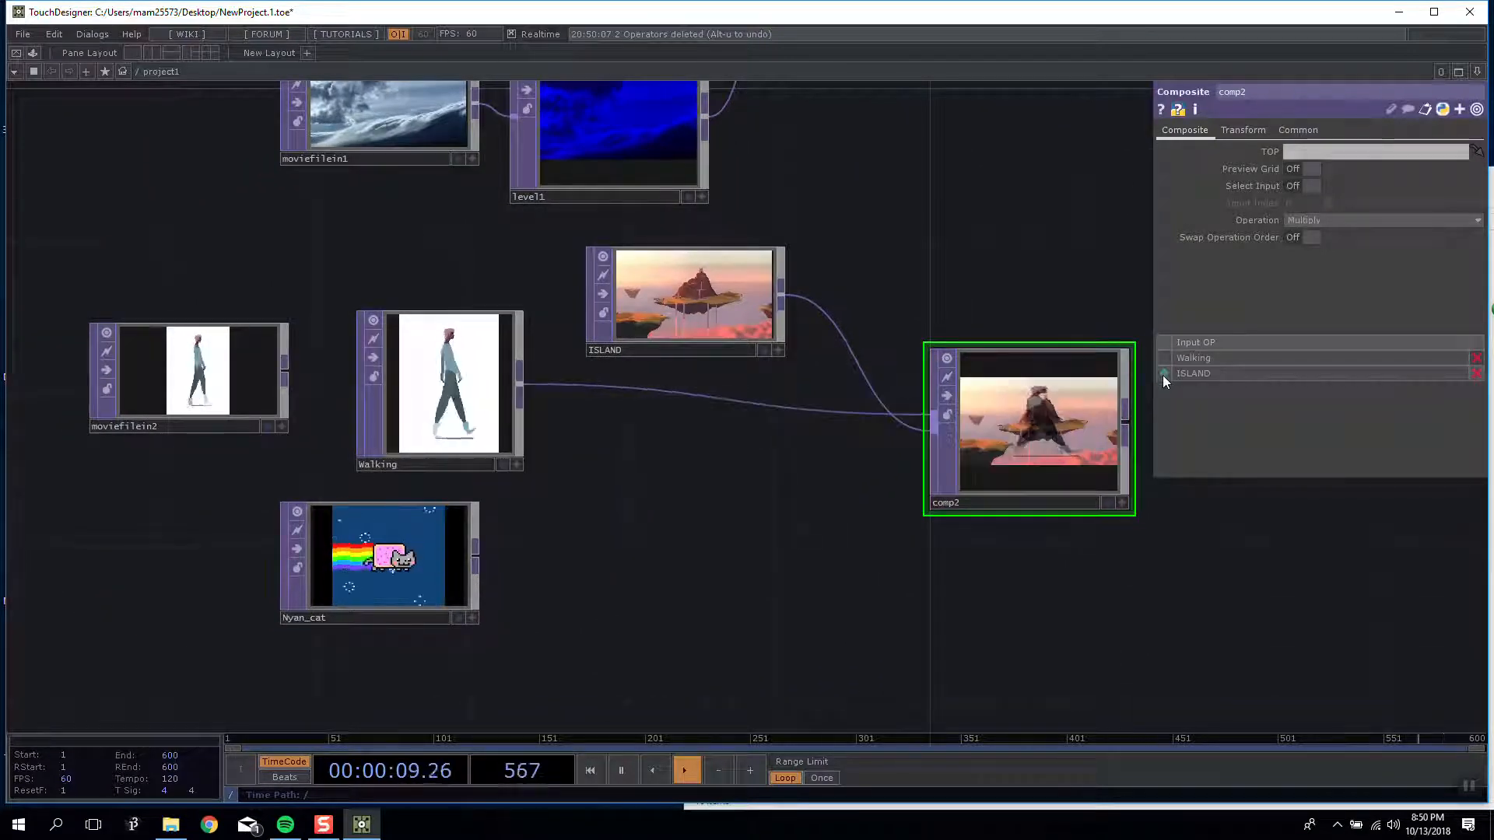
{"action": "left_click", "coordinate": [1163, 375]}
{"action": "left_click_drag", "start_coordinate": [847, 253], "coordinate": [401, 254]}
{"action": "left_click_drag", "start_coordinate": [661, 254], "coordinate": [966, 235]}
{"action": "scroll", "coordinate": [875, 404], "scroll_direction": "up", "scroll_amount": 4}
{"action": "scroll", "coordinate": [876, 403], "scroll_direction": "up", "scroll_amount": 1}
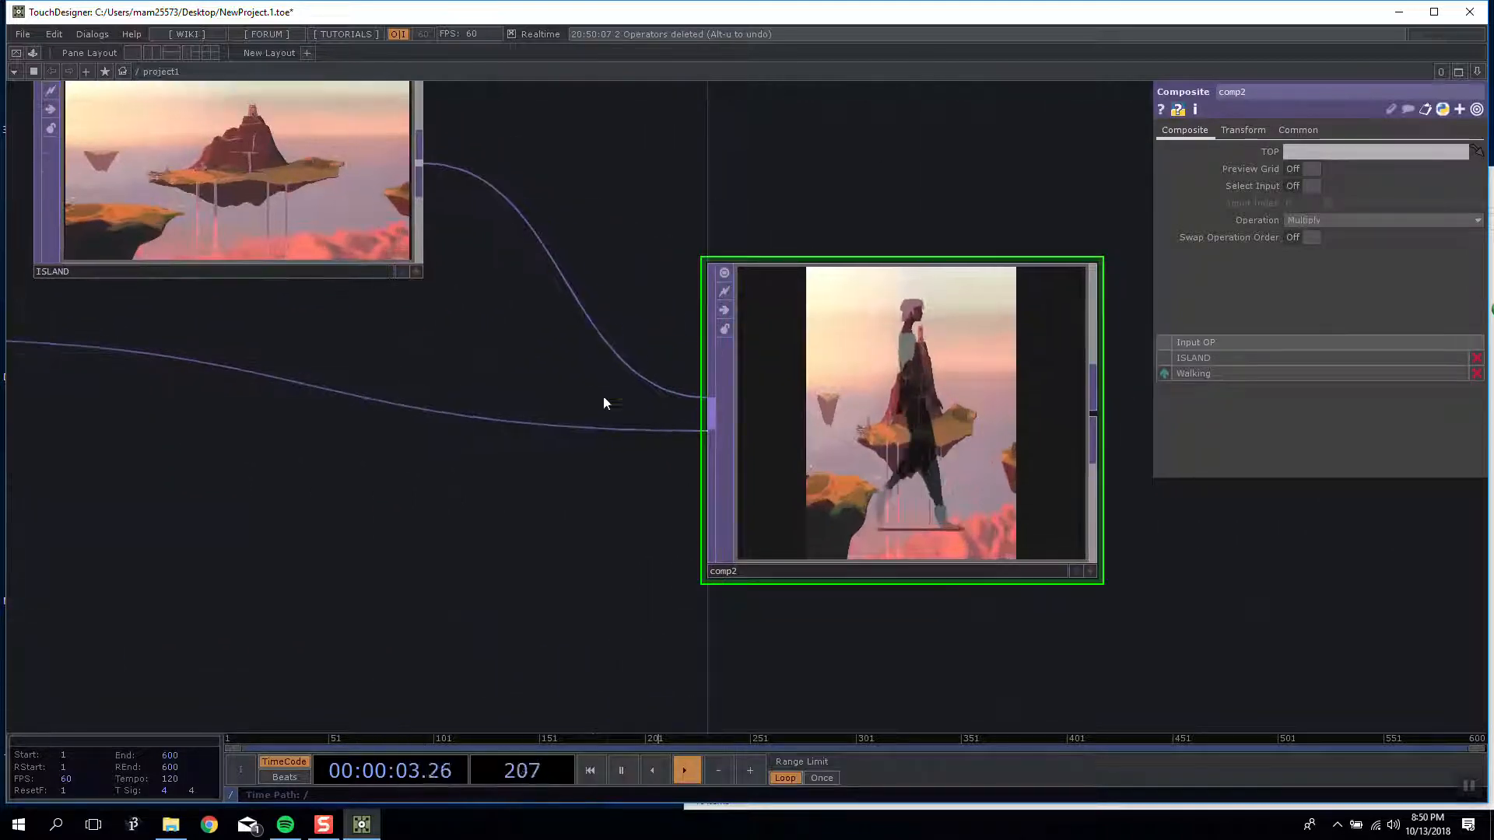
{"action": "left_click", "coordinate": [1164, 374]}
Step: Examine the walking figure over the island in comp2 and check comp2's resolution in its node info
{"action": "left_click_drag", "start_coordinate": [1276, 554], "coordinate": [988, 535]}
{"action": "scroll", "coordinate": [695, 409], "scroll_direction": "down", "scroll_amount": 3}
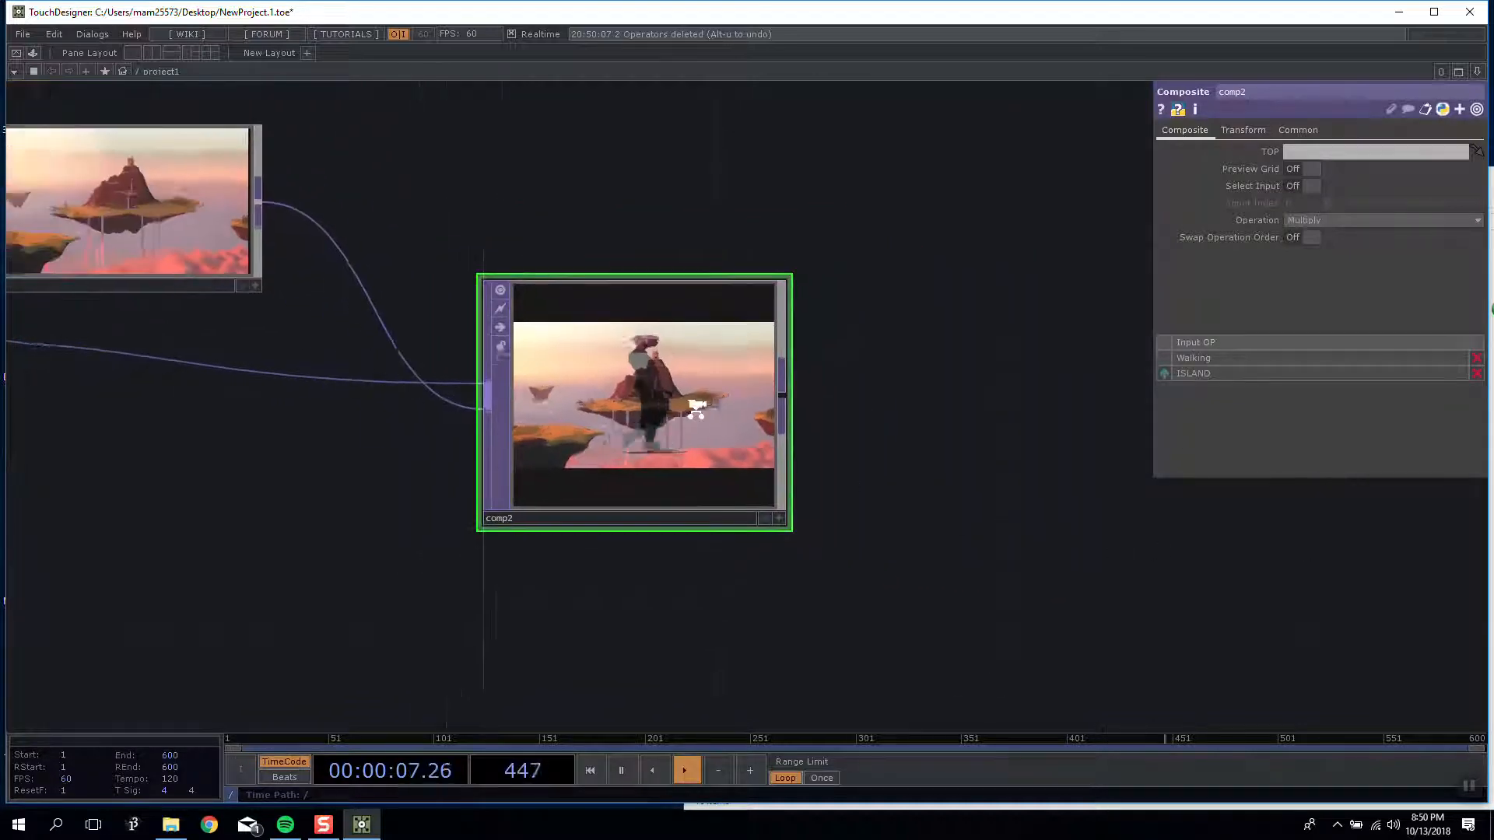
{"action": "scroll", "coordinate": [656, 414], "scroll_direction": "up", "scroll_amount": 1}
{"action": "scroll", "coordinate": [656, 413], "scroll_direction": "up", "scroll_amount": 3}
{"action": "scroll", "coordinate": [626, 385], "scroll_direction": "down", "scroll_amount": 6}
{"action": "scroll", "coordinate": [624, 366], "scroll_direction": "up", "scroll_amount": 6}
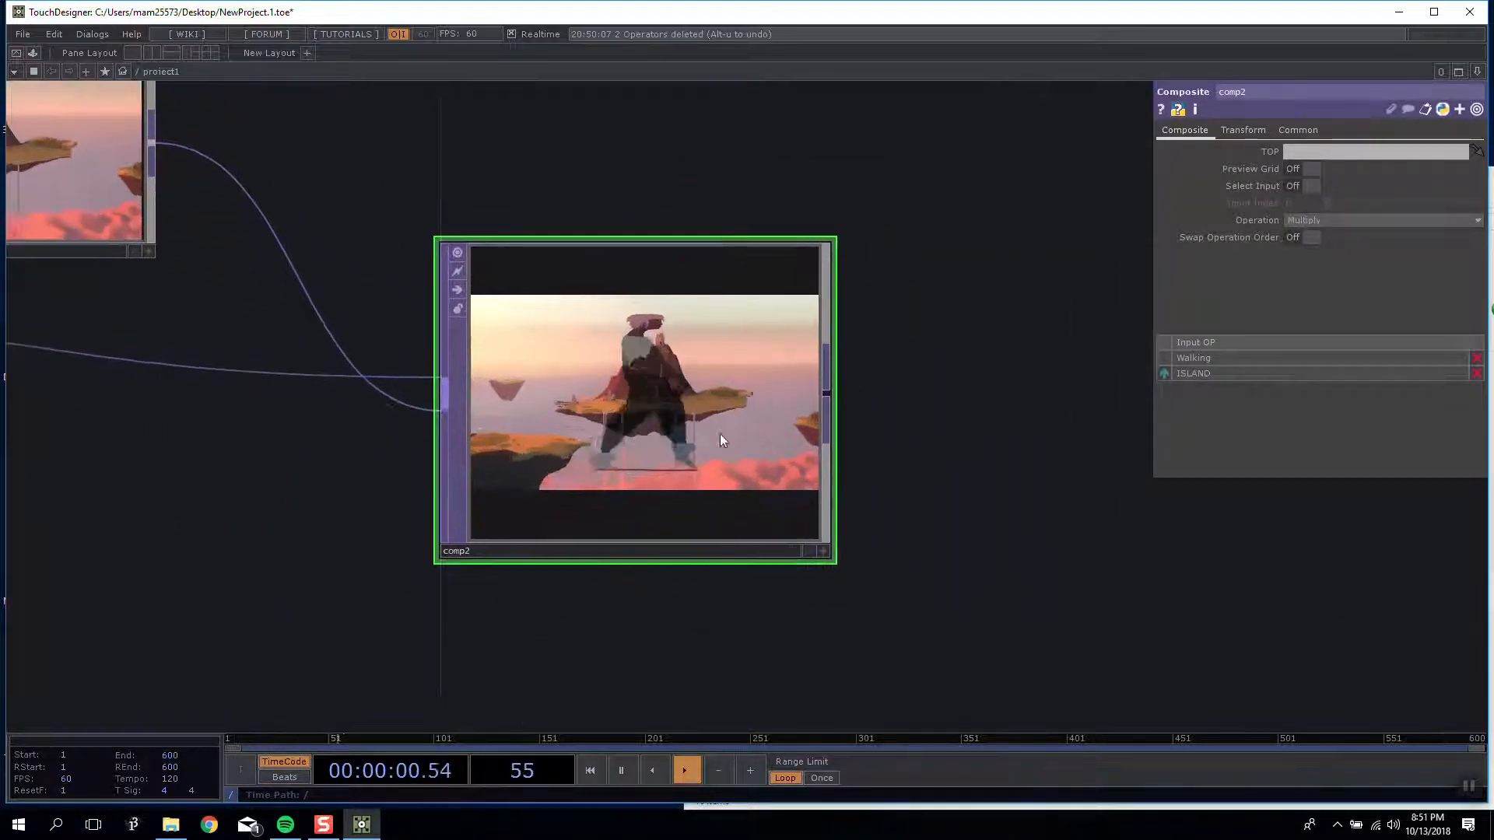
{"action": "middle_click", "coordinate": [682, 356]}
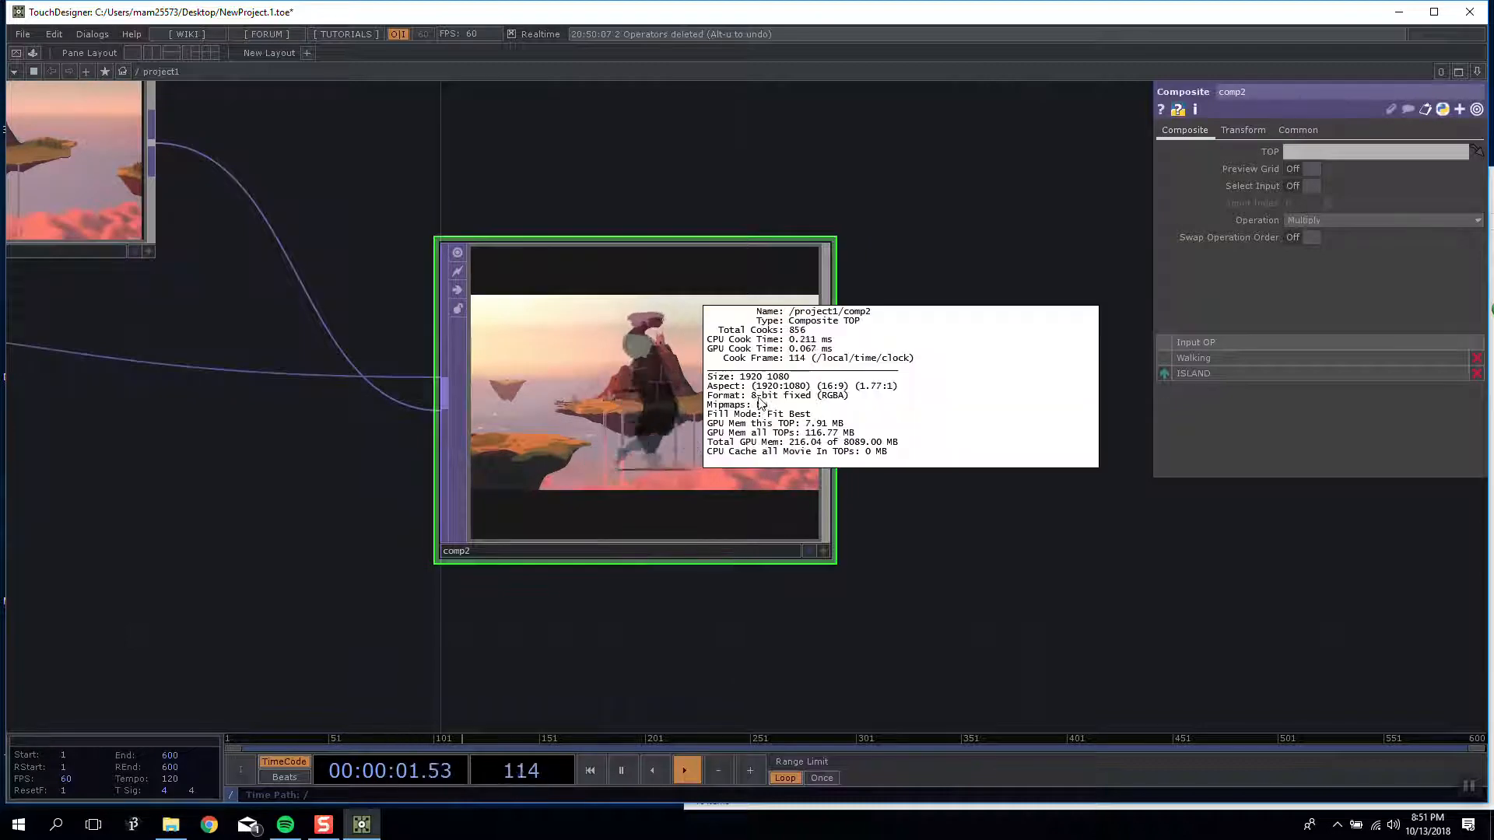
{"action": "left_click", "coordinate": [523, 200]}
{"action": "left_click_drag", "start_coordinate": [423, 196], "coordinate": [571, 209]}
{"action": "left_click_drag", "start_coordinate": [778, 206], "coordinate": [698, 236]}
{"action": "left_click_drag", "start_coordinate": [847, 199], "coordinate": [997, 193]}
{"action": "left_click_drag", "start_coordinate": [1079, 167], "coordinate": [1215, 137]}
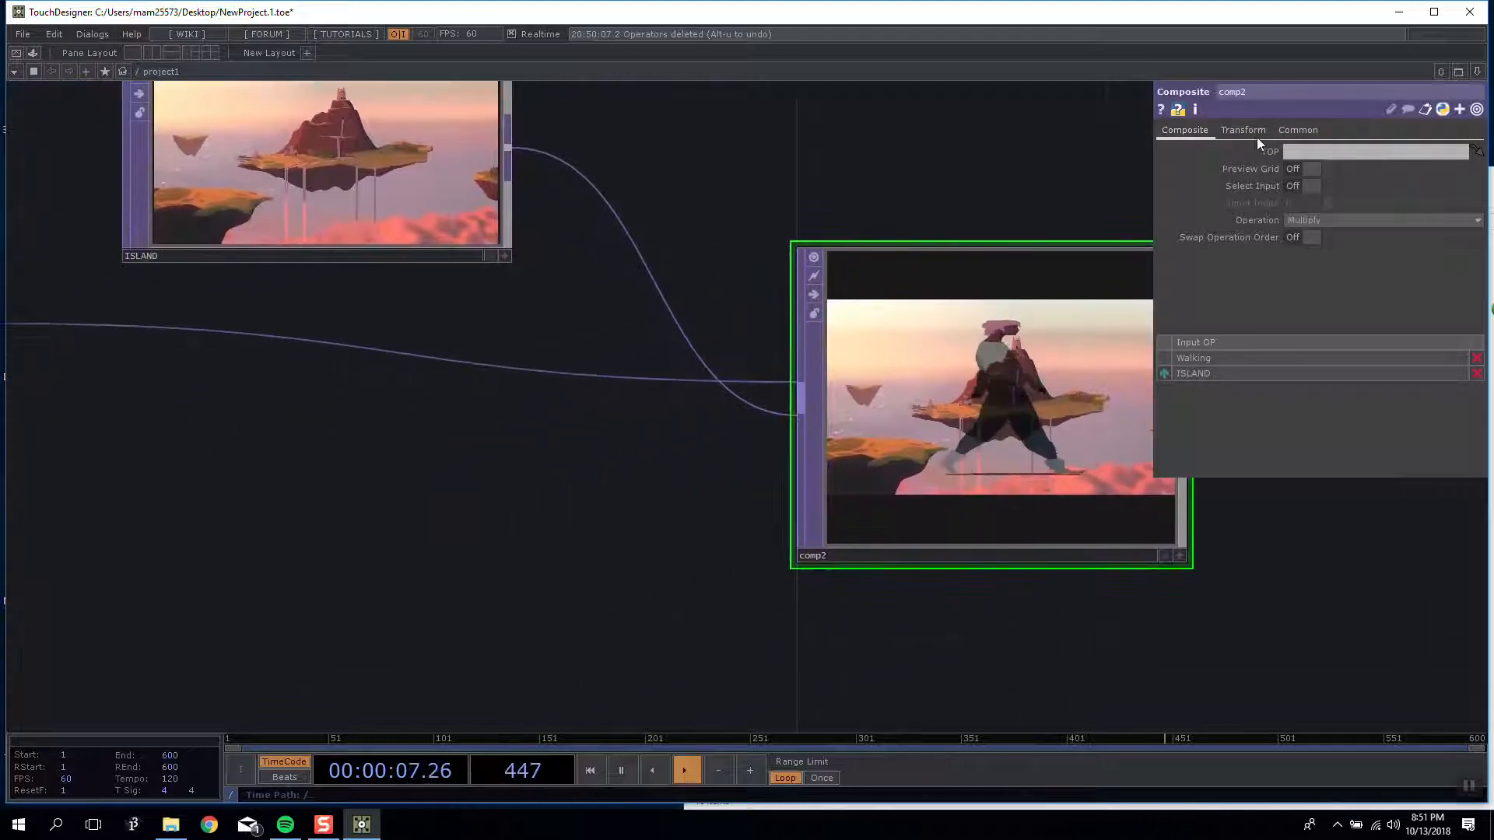
Step: Set comp2's Pre-Fit Overlay to Native Resolution in its transform parameters
{"action": "left_click", "coordinate": [1243, 130]}
{"action": "left_click_drag", "start_coordinate": [920, 185], "coordinate": [807, 218]}
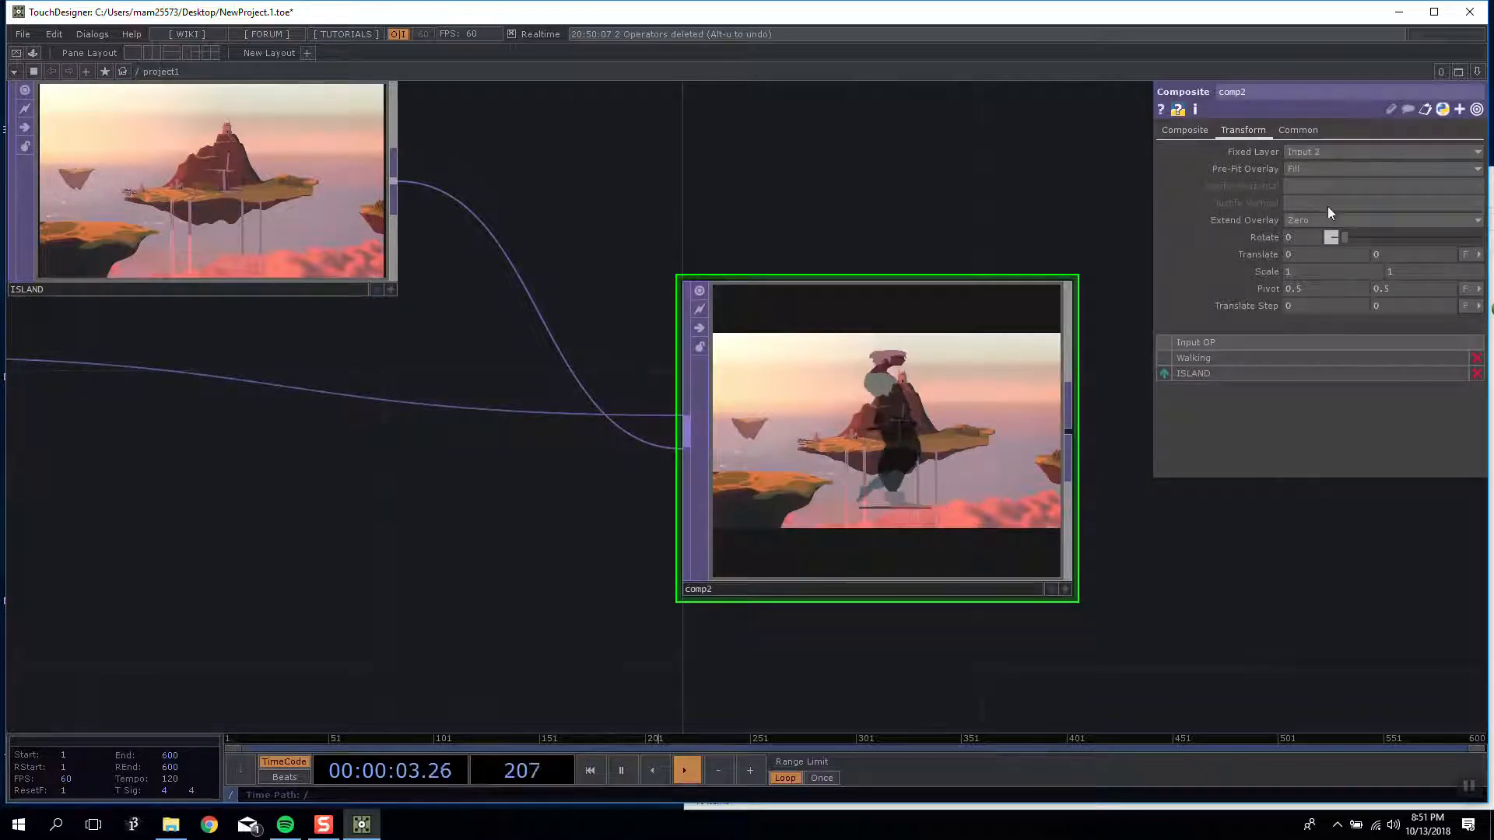
{"action": "left_click", "coordinate": [1306, 169]}
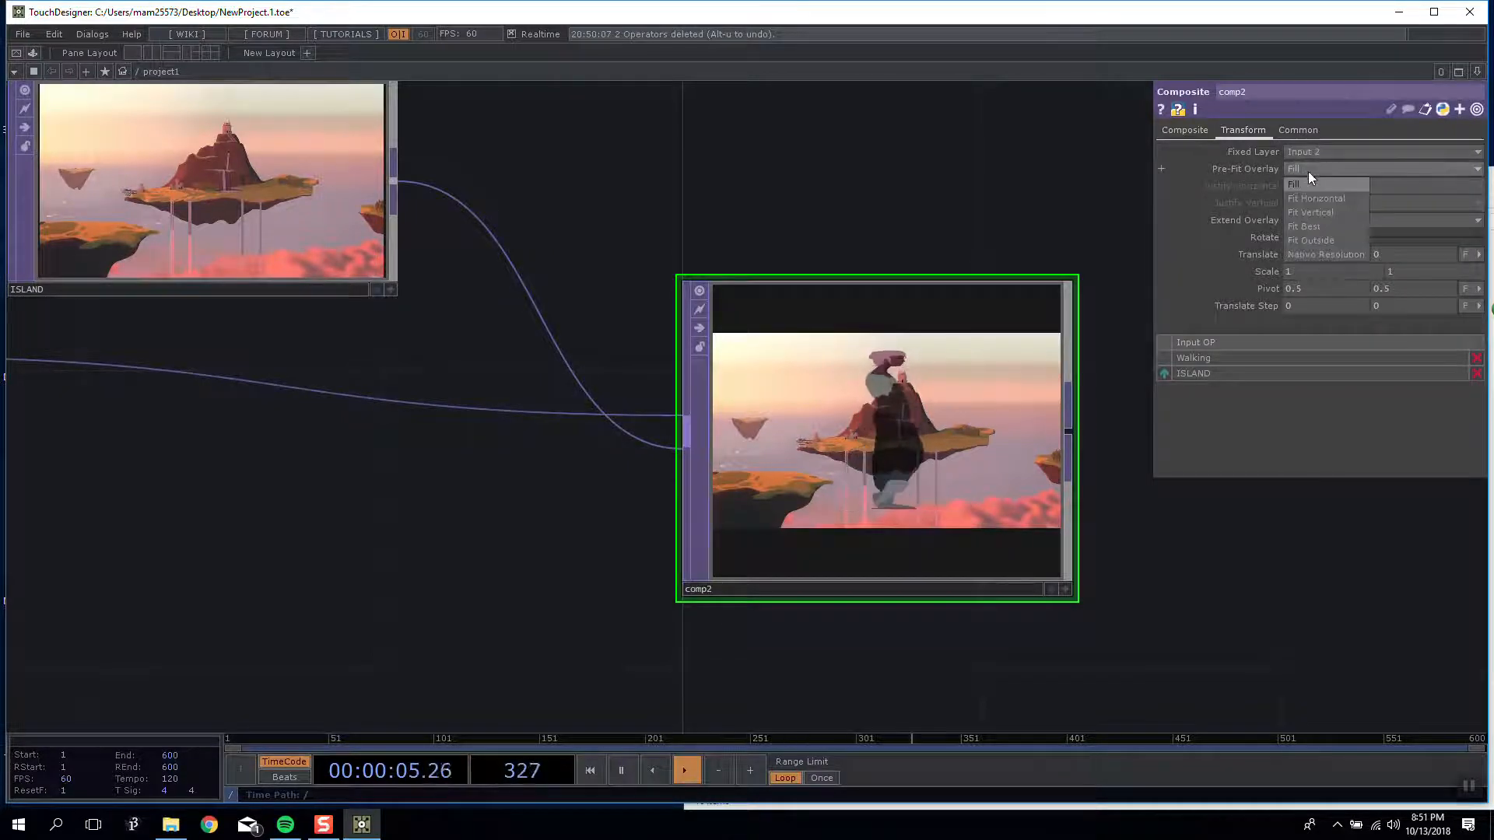
{"action": "left_click", "coordinate": [1337, 256]}
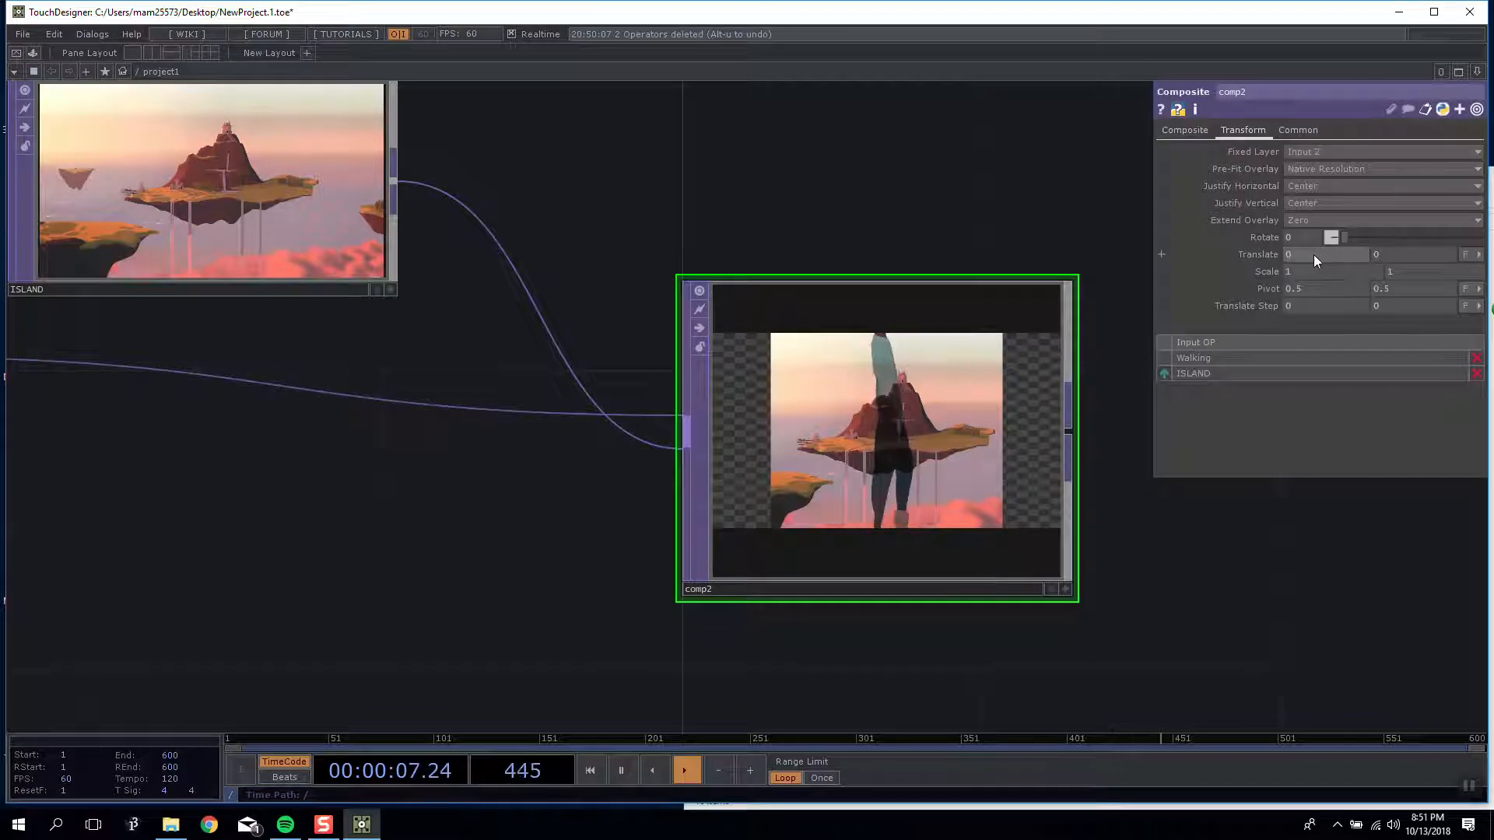
Step: Set comp2's overlay Scale to 0.4 on both axes and inspect the result alongside the ISLAND and Walking inputs
{"action": "left_click_drag", "start_coordinate": [1061, 267], "coordinate": [367, 424]}
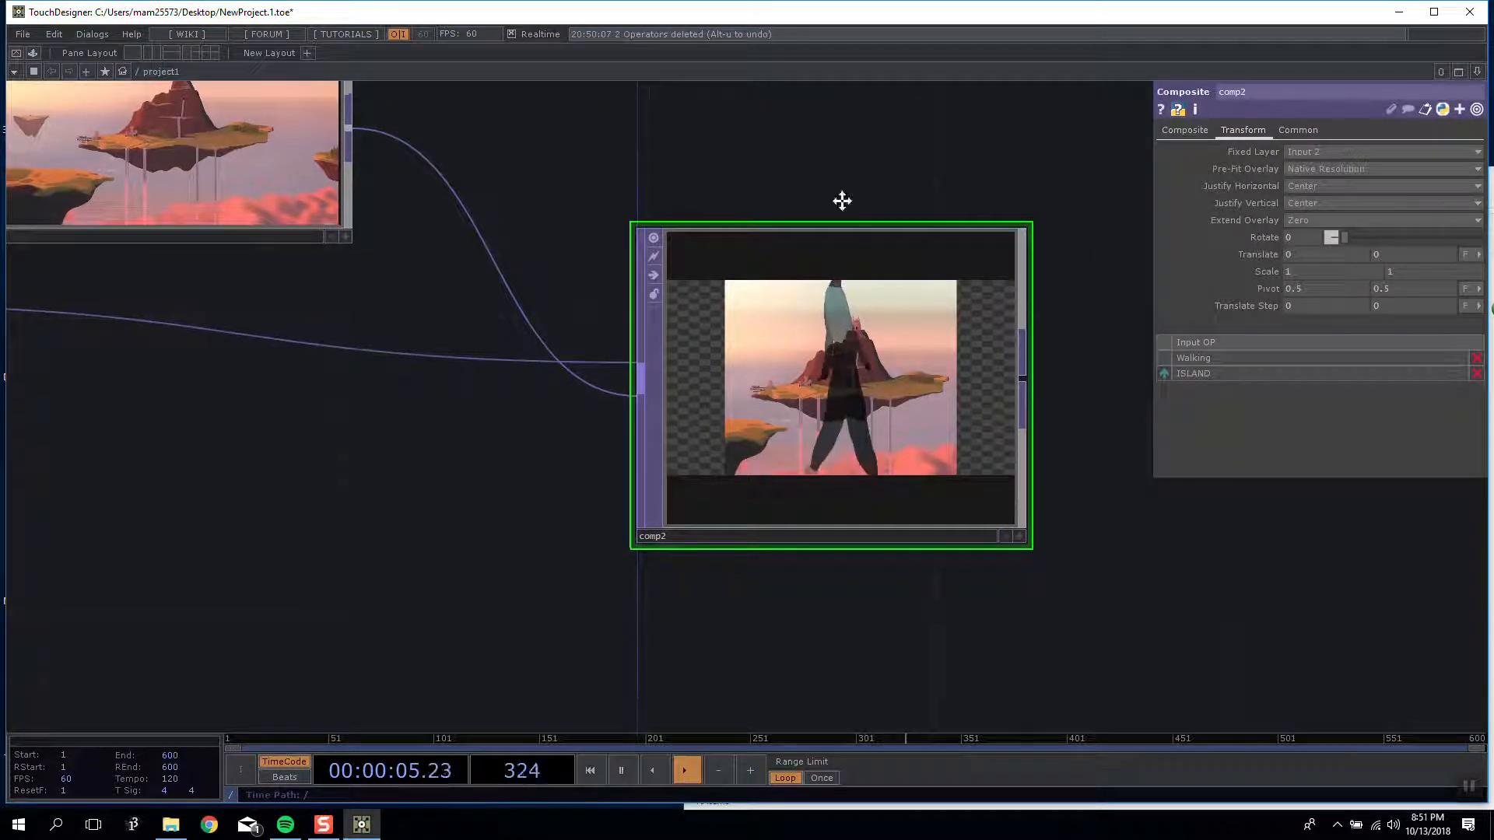
{"action": "left_click_drag", "start_coordinate": [841, 200], "coordinate": [853, 242]}
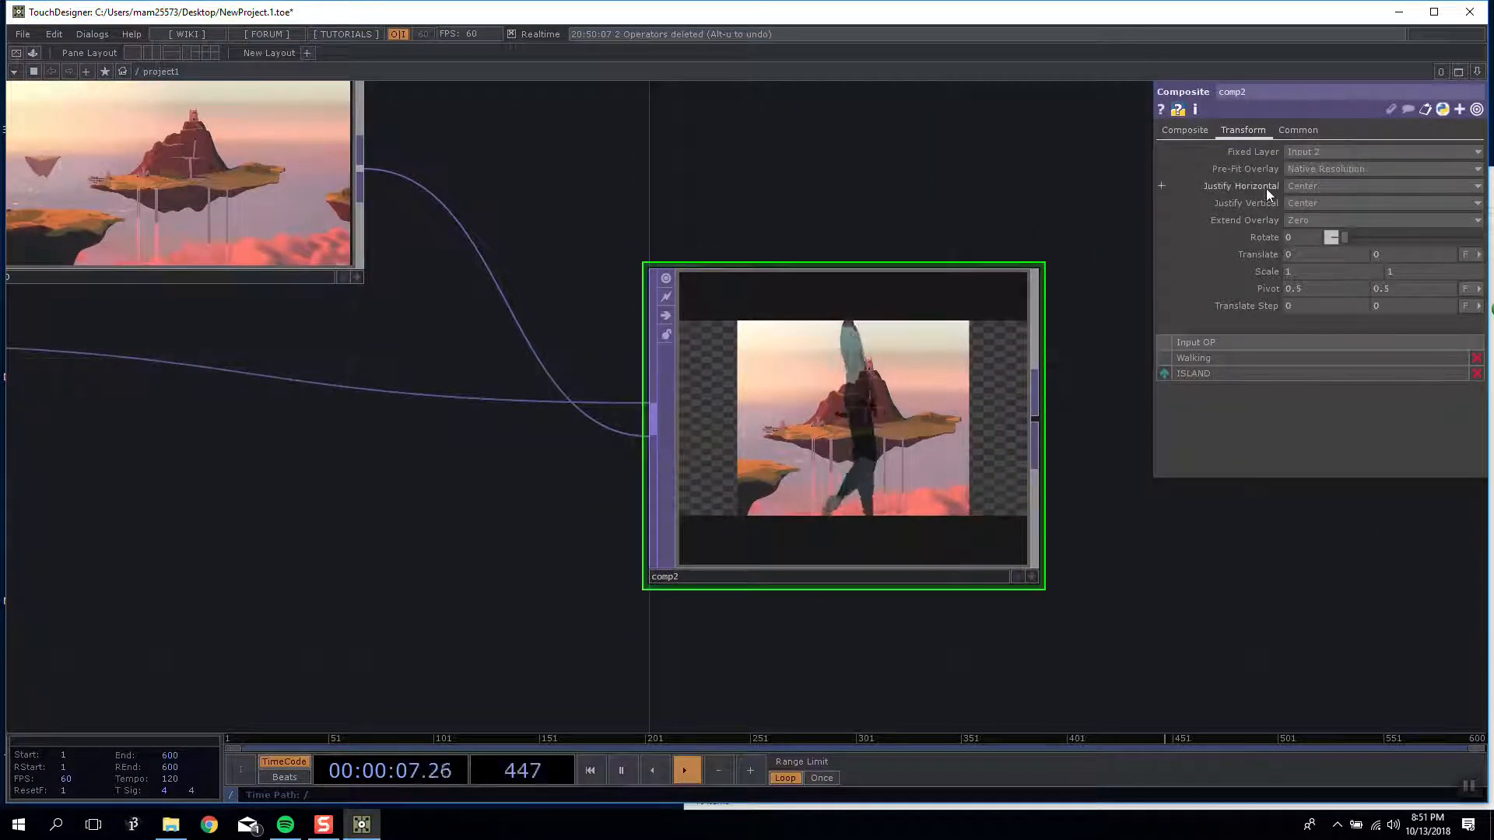
{"action": "left_click_drag", "start_coordinate": [1258, 269], "coordinate": [1197, 249]}
{"action": "left_click_drag", "start_coordinate": [916, 191], "coordinate": [957, 180]}
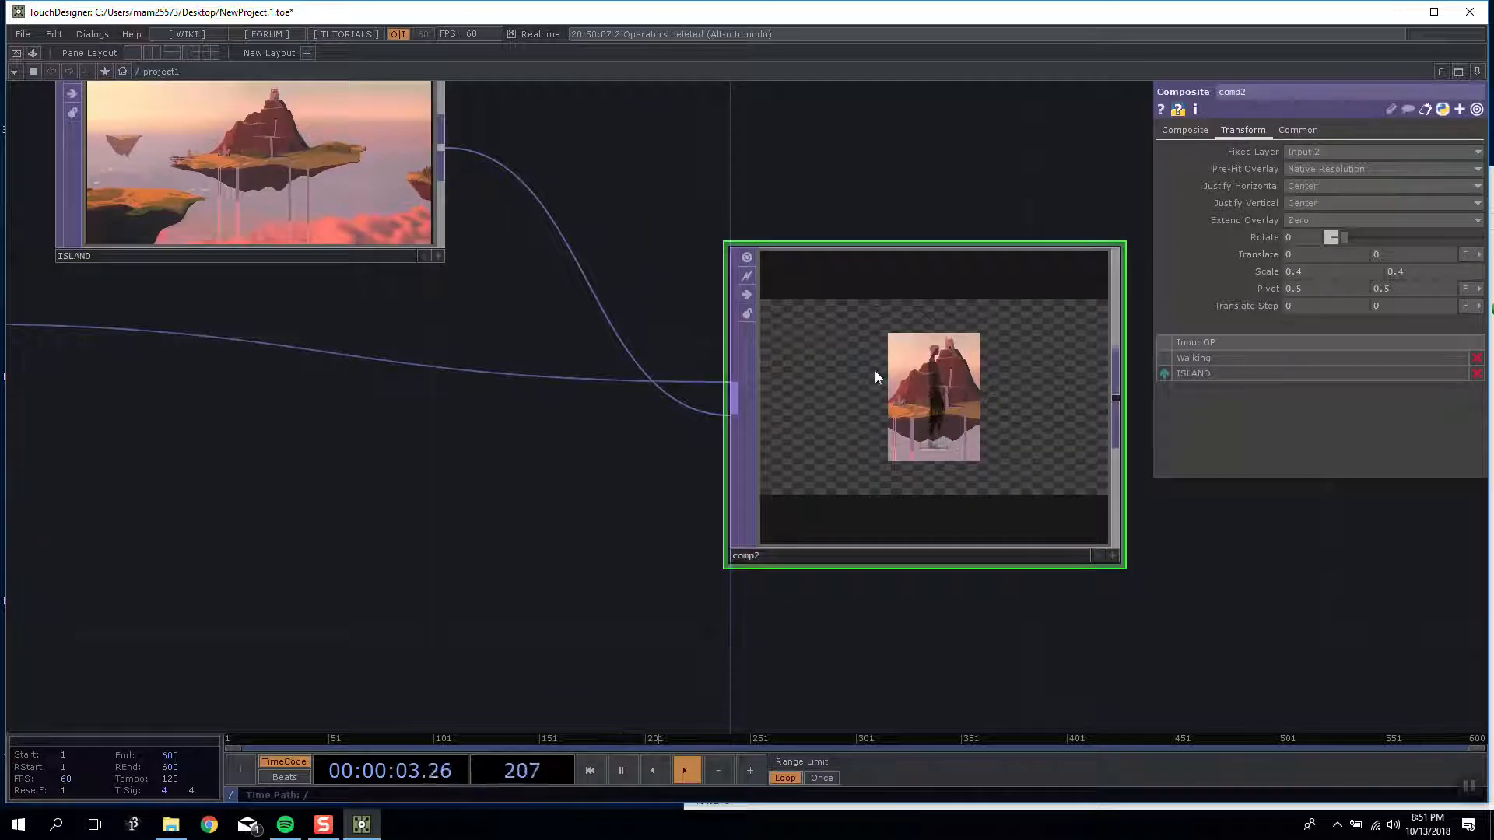
{"action": "scroll", "coordinate": [944, 410], "scroll_direction": "up", "scroll_amount": 5}
{"action": "scroll", "coordinate": [968, 459], "scroll_direction": "down", "scroll_amount": 5}
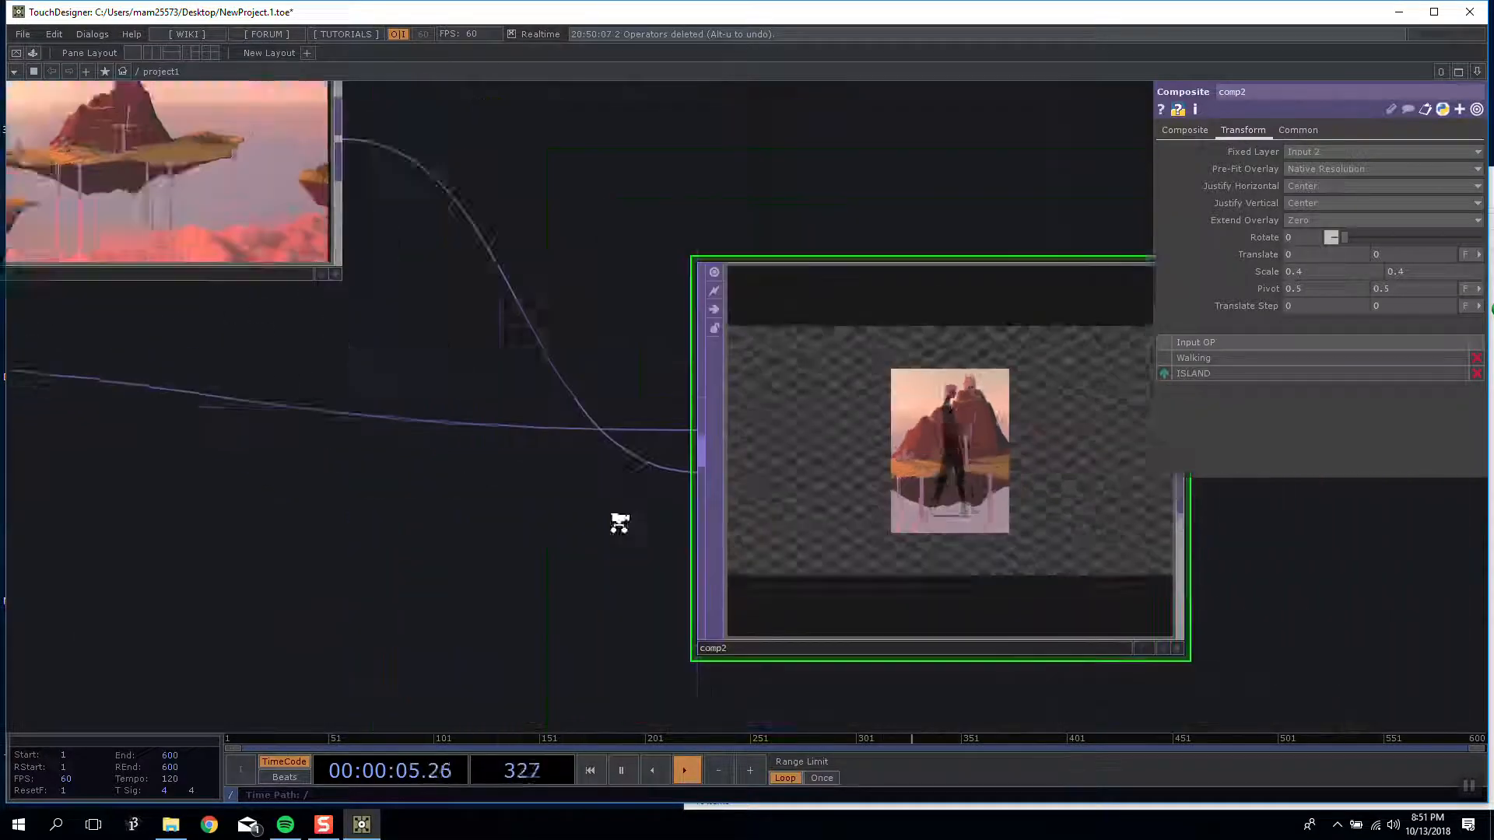
{"action": "left_click_drag", "start_coordinate": [254, 499], "coordinate": [778, 481]}
{"action": "left_click_drag", "start_coordinate": [731, 401], "coordinate": [448, 377]}
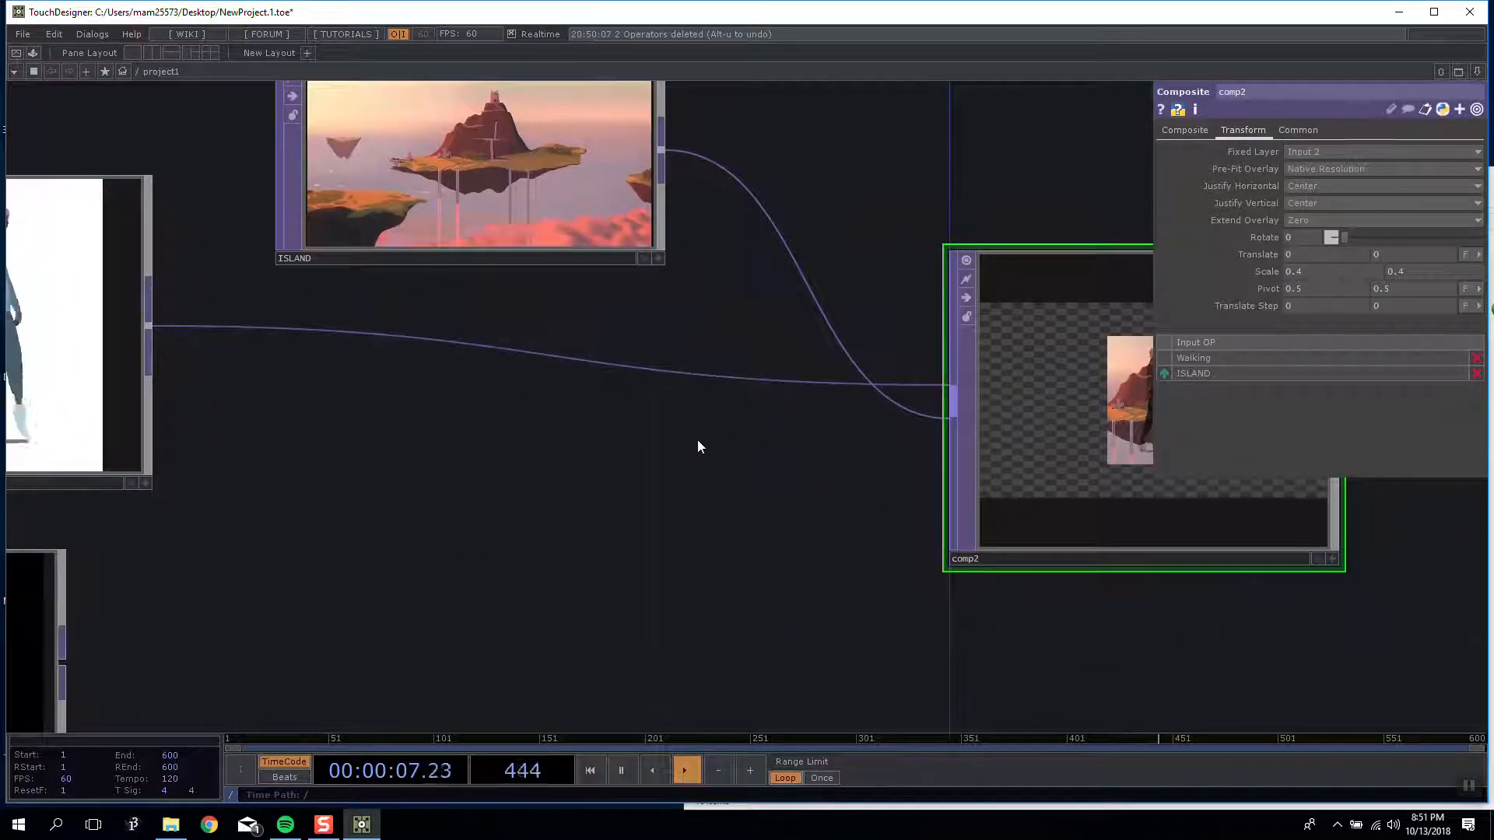
Step: Set comp2's compositing operation to Atop and check the walking figure over the island
{"action": "left_click", "coordinate": [1185, 128]}
{"action": "left_click", "coordinate": [1292, 221]}
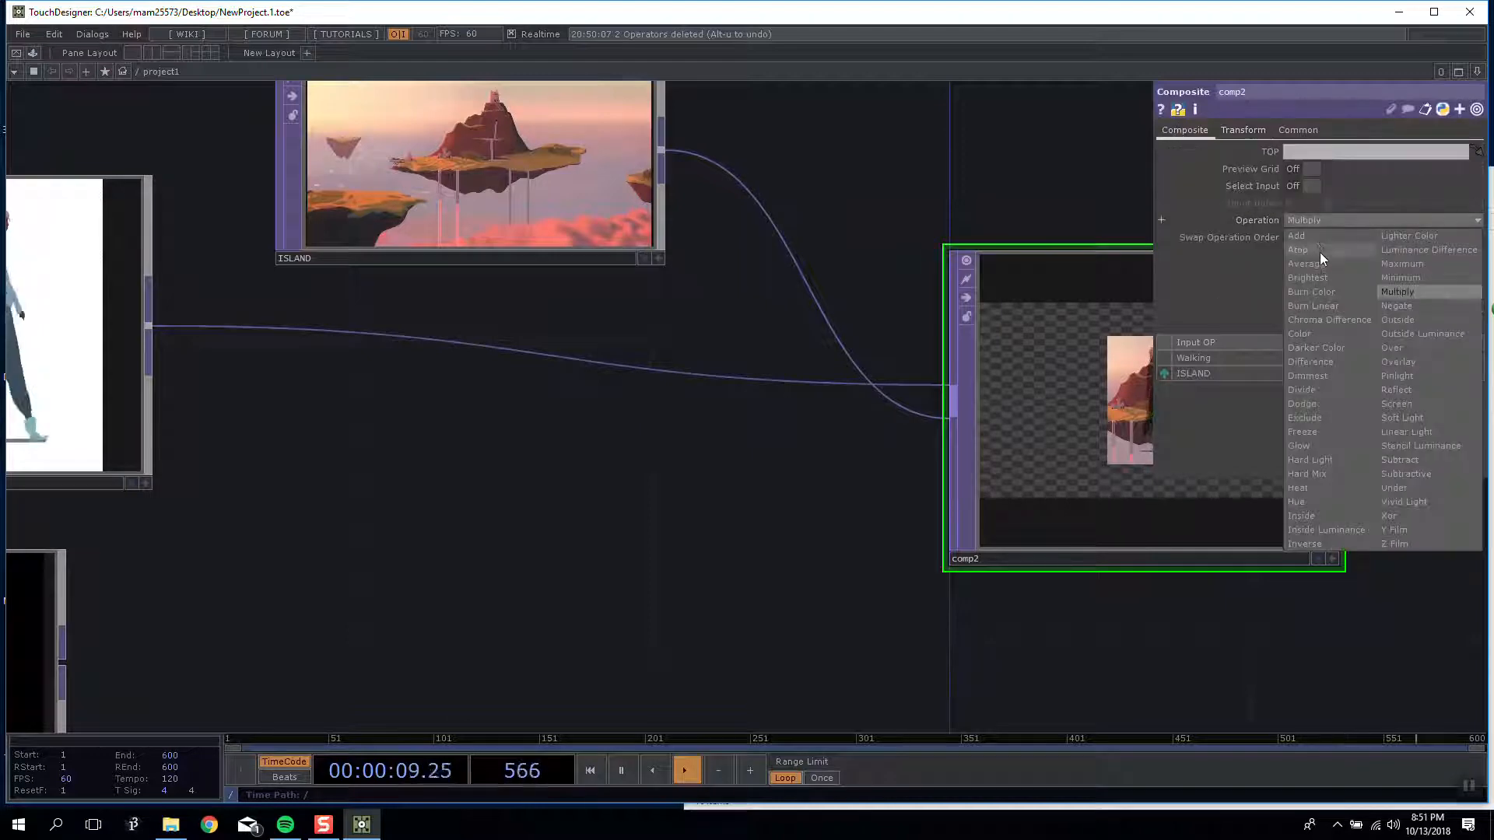
{"action": "left_click", "coordinate": [1316, 238]}
{"action": "left_click_drag", "start_coordinate": [848, 526], "coordinate": [394, 493]}
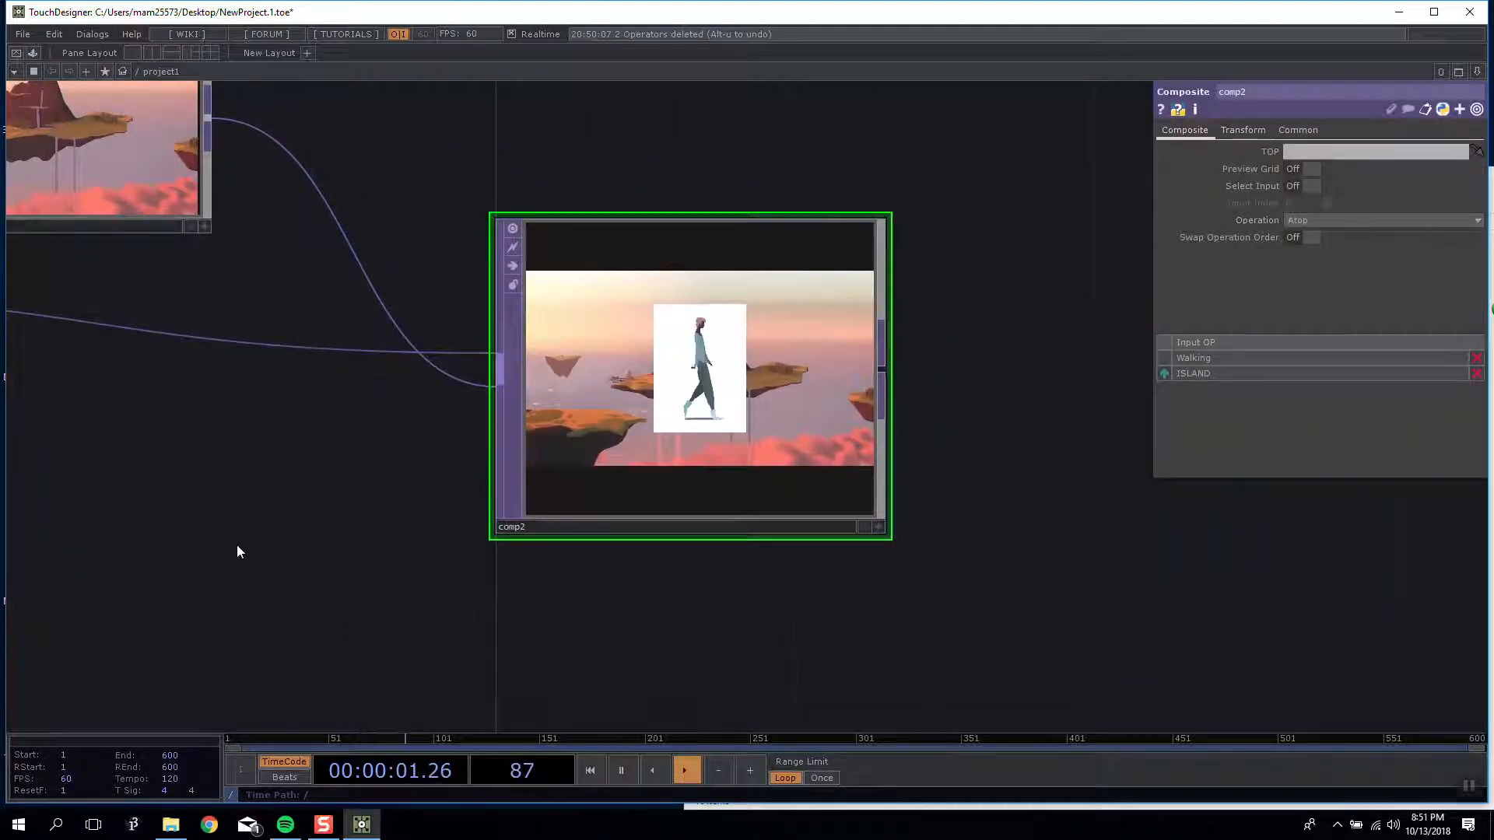
Step: Insert a Level TOP on the connection between Walking and comp2
{"action": "left_click_drag", "start_coordinate": [217, 548], "coordinate": [835, 512]}
{"action": "right_click", "coordinate": [605, 269]}
{"action": "left_click", "coordinate": [631, 255]}
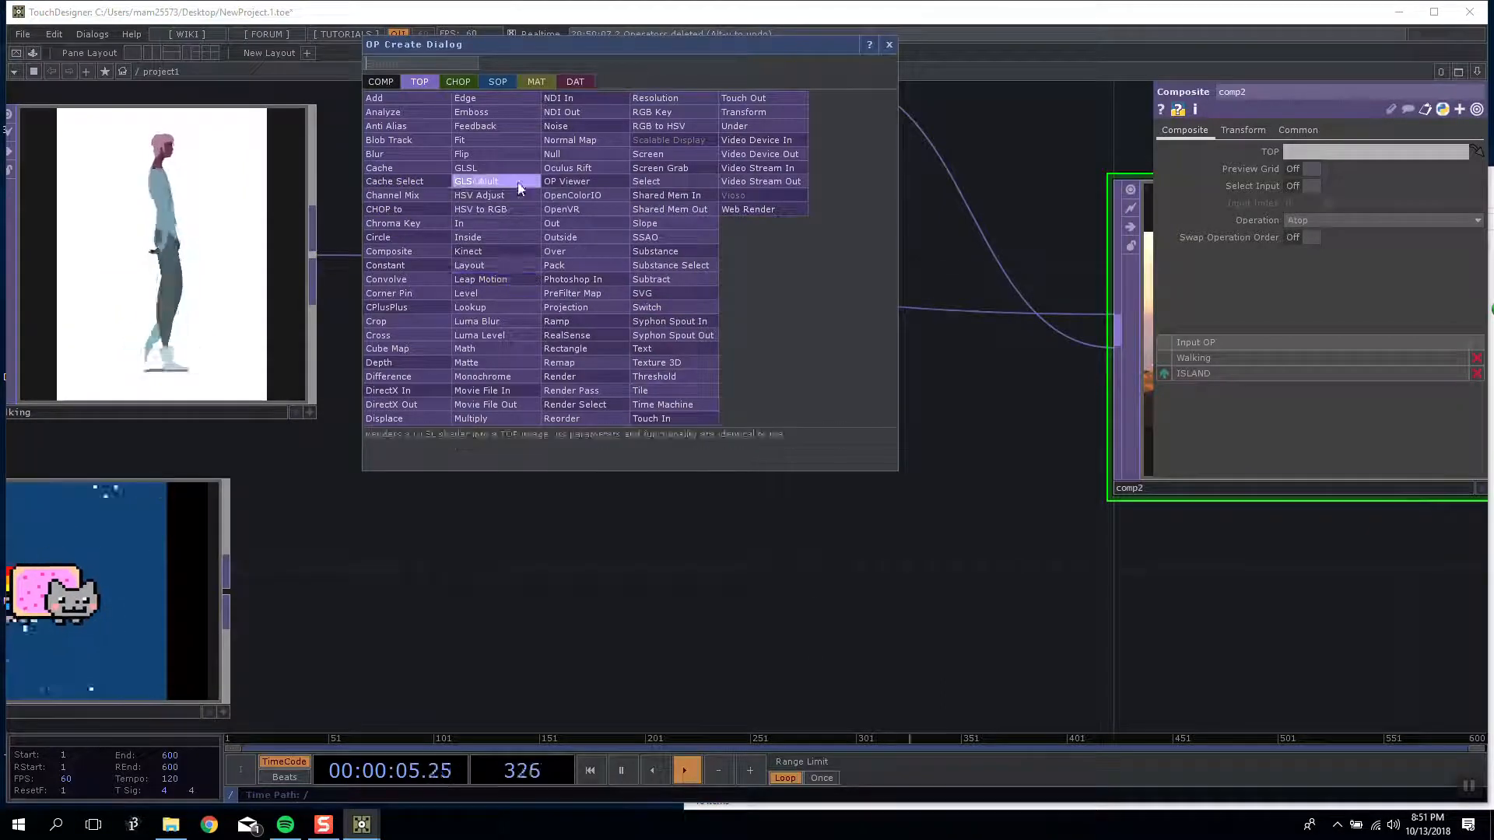
{"action": "left_click", "coordinate": [502, 293]}
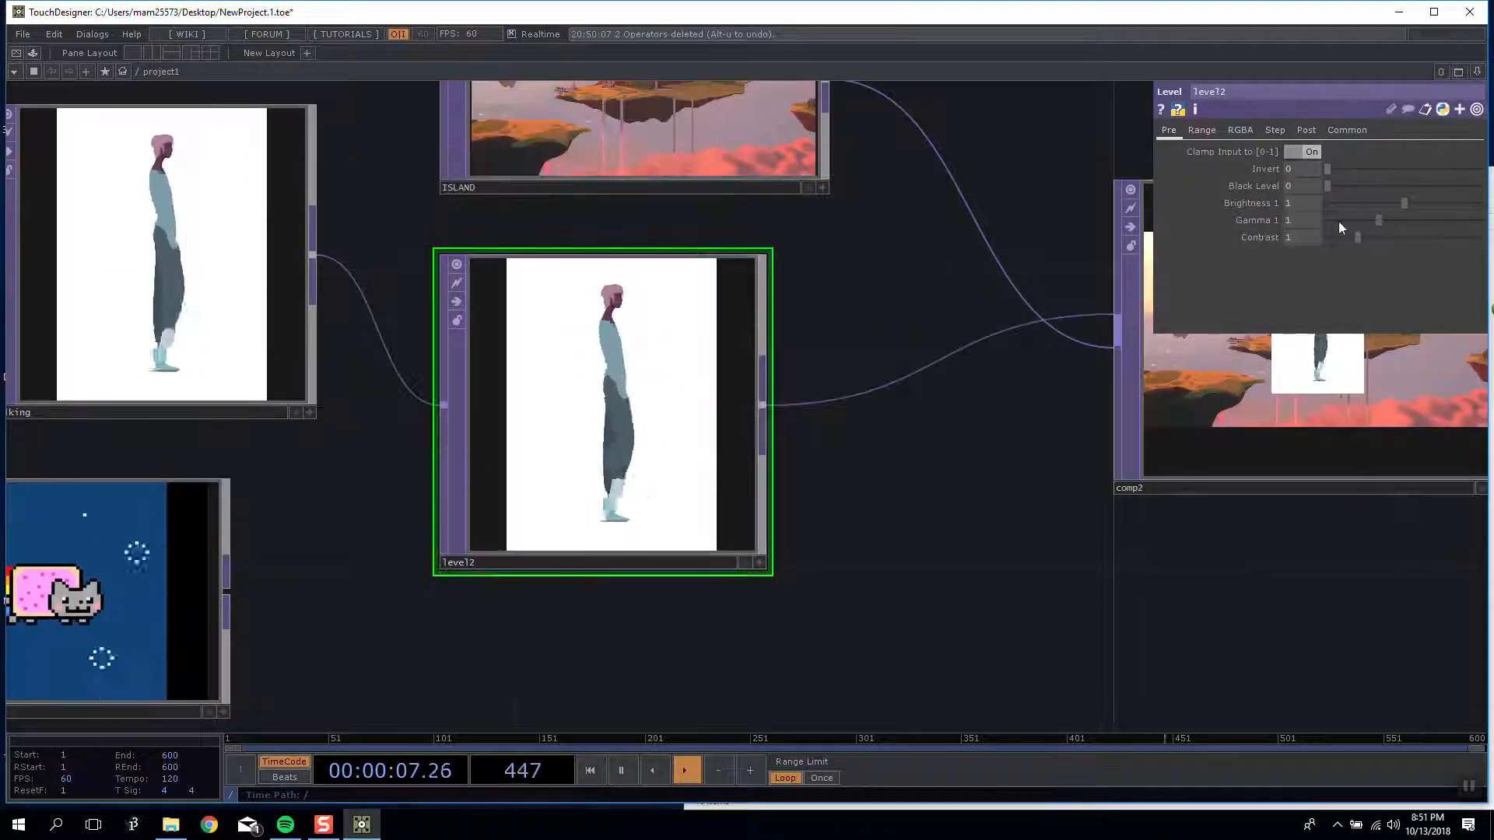
Step: Try the Level TOP's RGBA range parameters on the walking figure, testing the alpha and colour channel limits
{"action": "left_click", "coordinate": [1241, 131]}
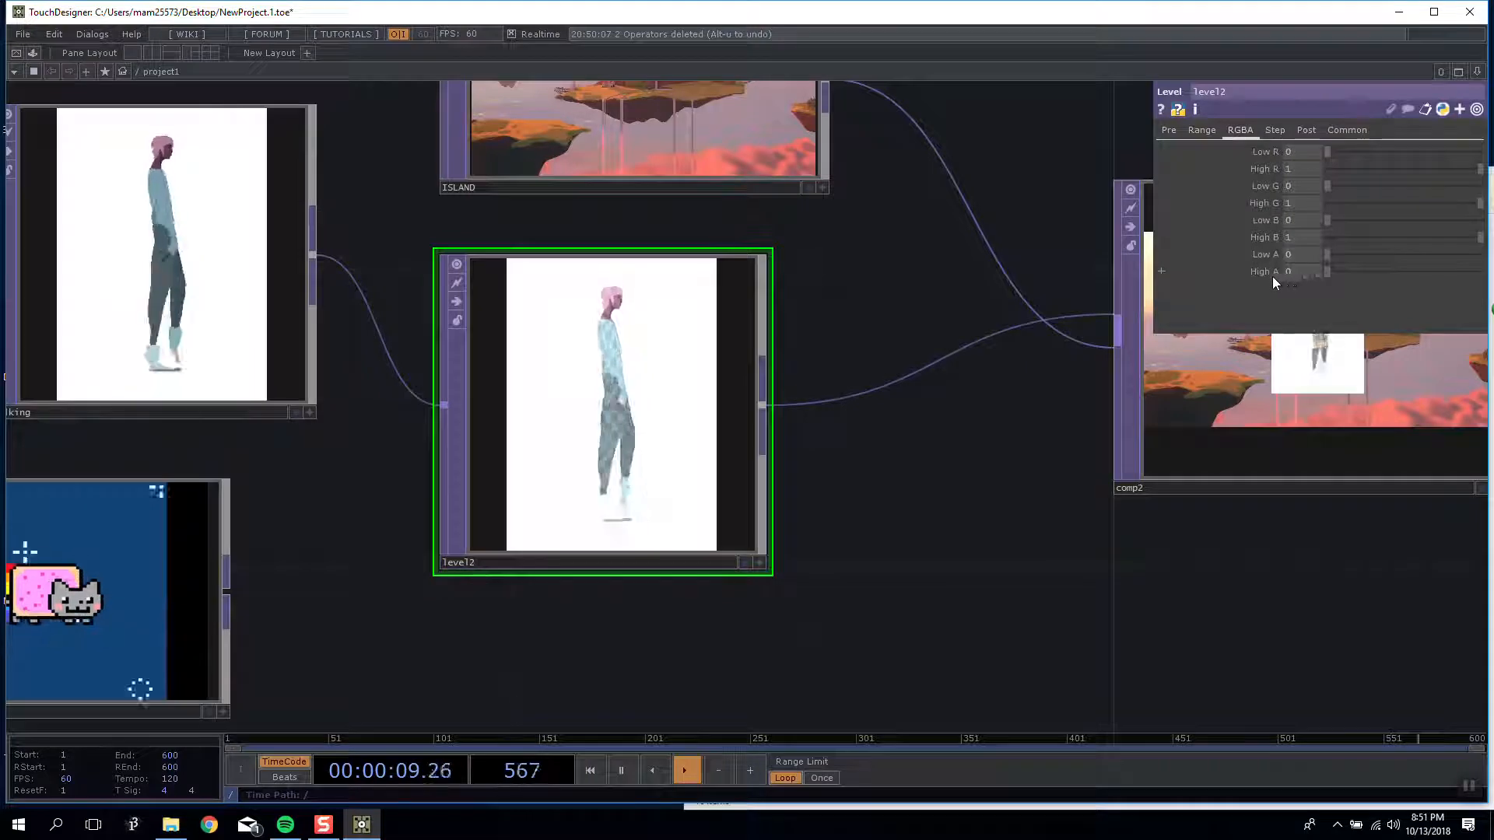
{"action": "left_click_drag", "start_coordinate": [1331, 254], "coordinate": [1487, 272]}
{"action": "left_click_drag", "start_coordinate": [1363, 234], "coordinate": [1488, 236]}
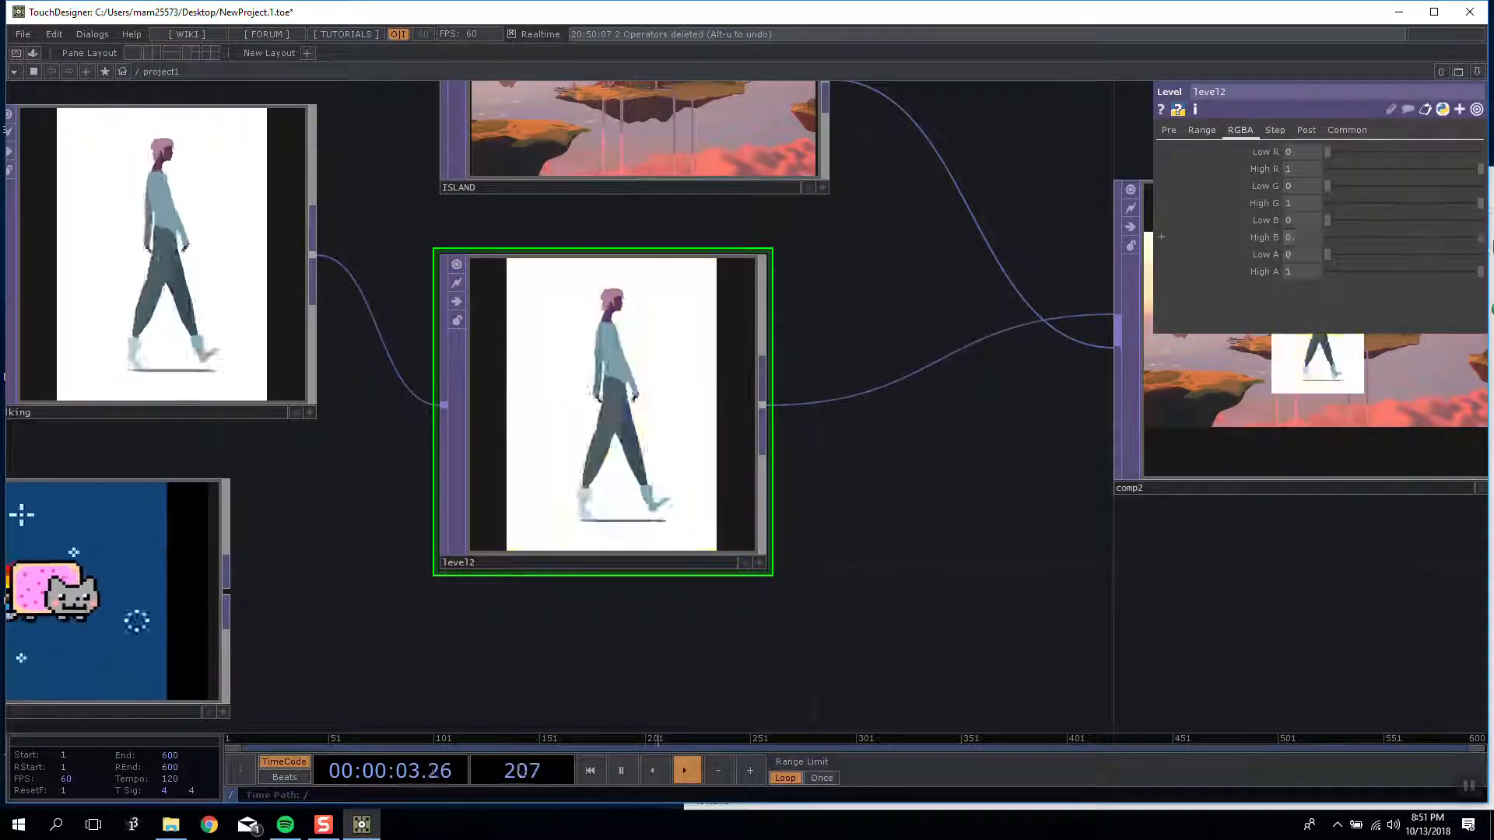
{"action": "left_click_drag", "start_coordinate": [1353, 221], "coordinate": [1068, 217]}
{"action": "left_click_drag", "start_coordinate": [1347, 173], "coordinate": [1487, 173]}
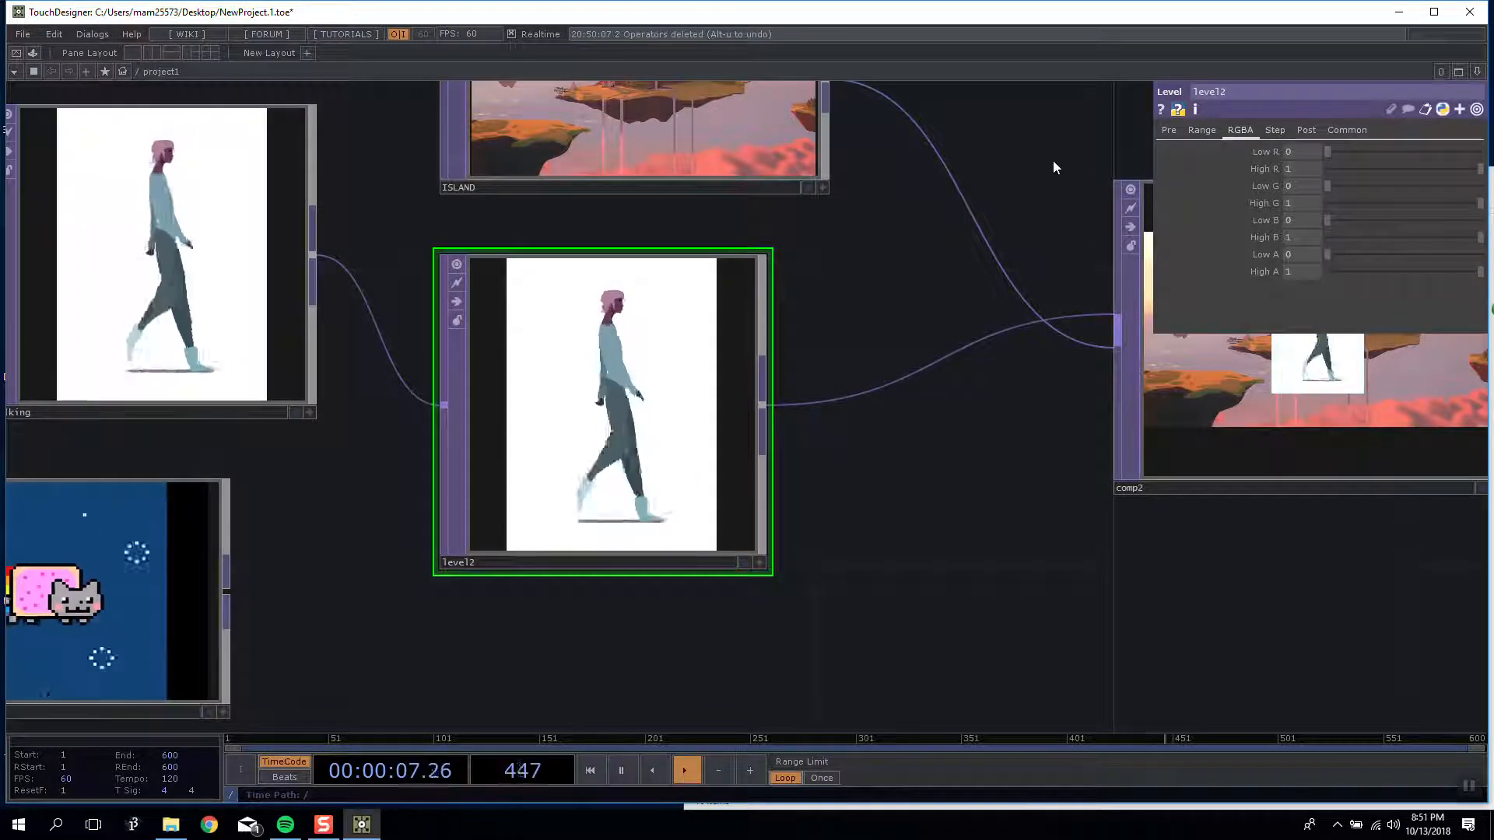
Step: Try the Level TOP's input clamp, brightness and opacity on the walking figure, and delete the operator
{"action": "left_click", "coordinate": [1175, 131]}
{"action": "left_click_drag", "start_coordinate": [1346, 185], "coordinate": [1309, 164]}
{"action": "left_click", "coordinate": [1306, 151]}
{"action": "left_click", "coordinate": [1306, 151]}
{"action": "mouse_move", "coordinate": [1404, 204]}
{"action": "left_mouse_down"}
{"action": "mouse_move", "coordinate": [1474, 207]}
{"action": "mouse_move", "coordinate": [1402, 207]}
{"action": "left_mouse_up"}
{"action": "left_click", "coordinate": [1313, 130]}
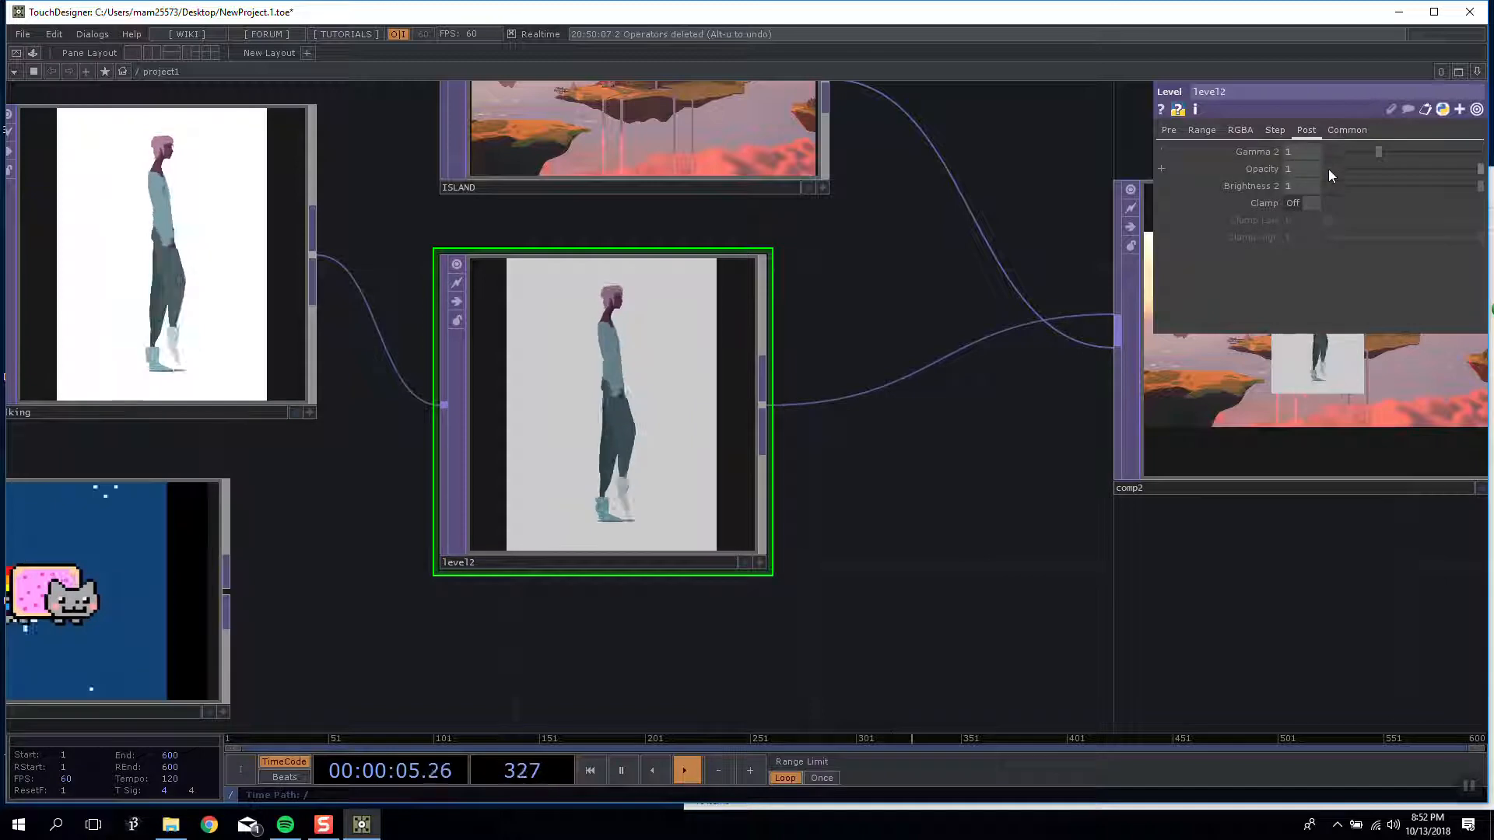
{"action": "mouse_move", "coordinate": [1356, 169]}
{"action": "left_mouse_down"}
{"action": "mouse_move", "coordinate": [1302, 171]}
{"action": "mouse_move", "coordinate": [1480, 170]}
{"action": "left_mouse_up"}
{"action": "left_click", "coordinate": [1275, 130]}
{"action": "key", "text": "Delete"}
Step: Insert a Chroma Key TOP on the connection between Walking and comp2, placed below ISLAND
{"action": "right_click", "coordinate": [484, 258]}
{"action": "left_click", "coordinate": [449, 259]}
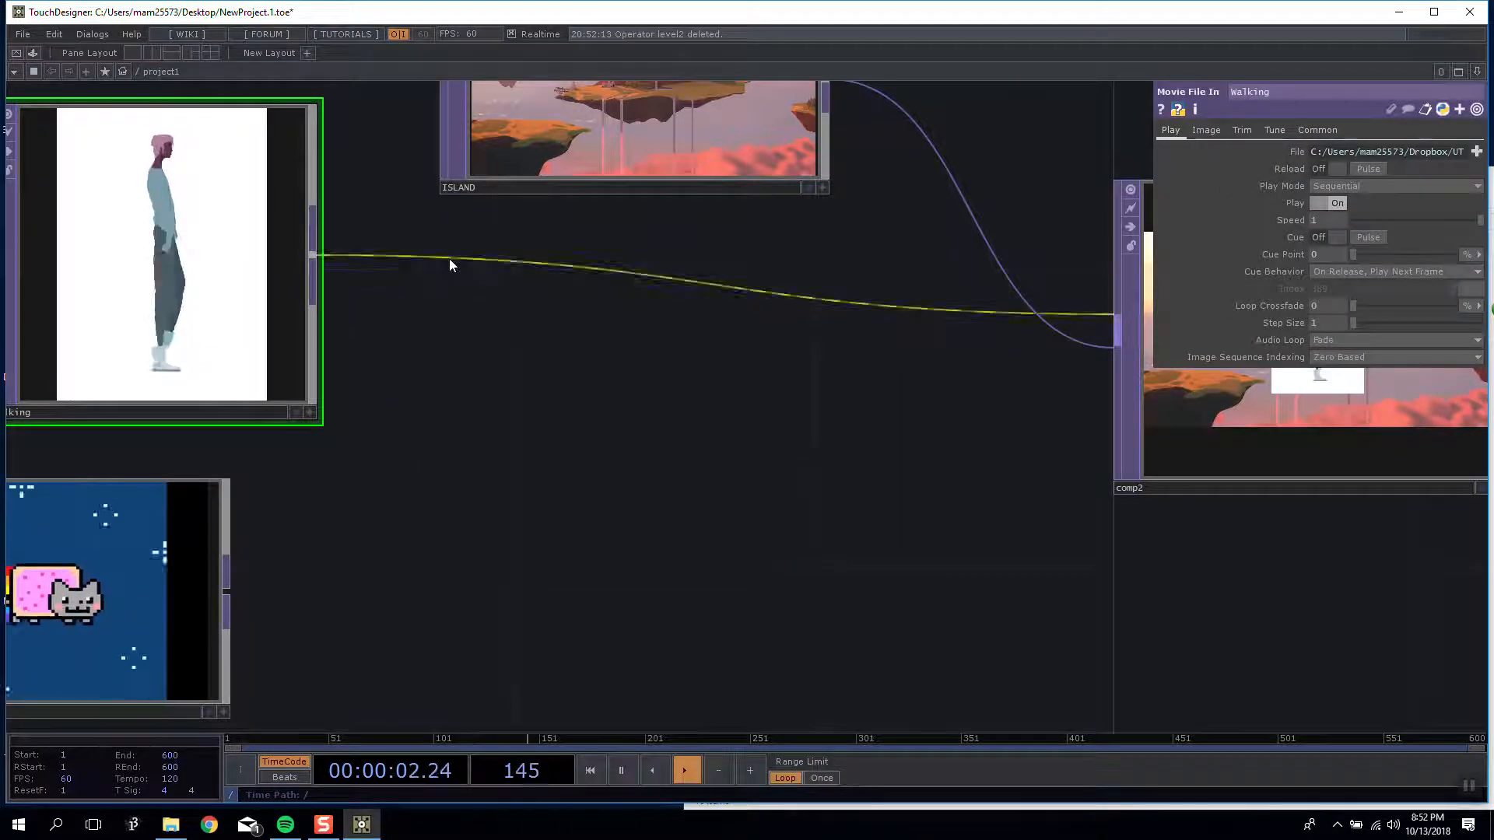
{"action": "right_click", "coordinate": [568, 265]}
{"action": "left_click", "coordinate": [585, 254]}
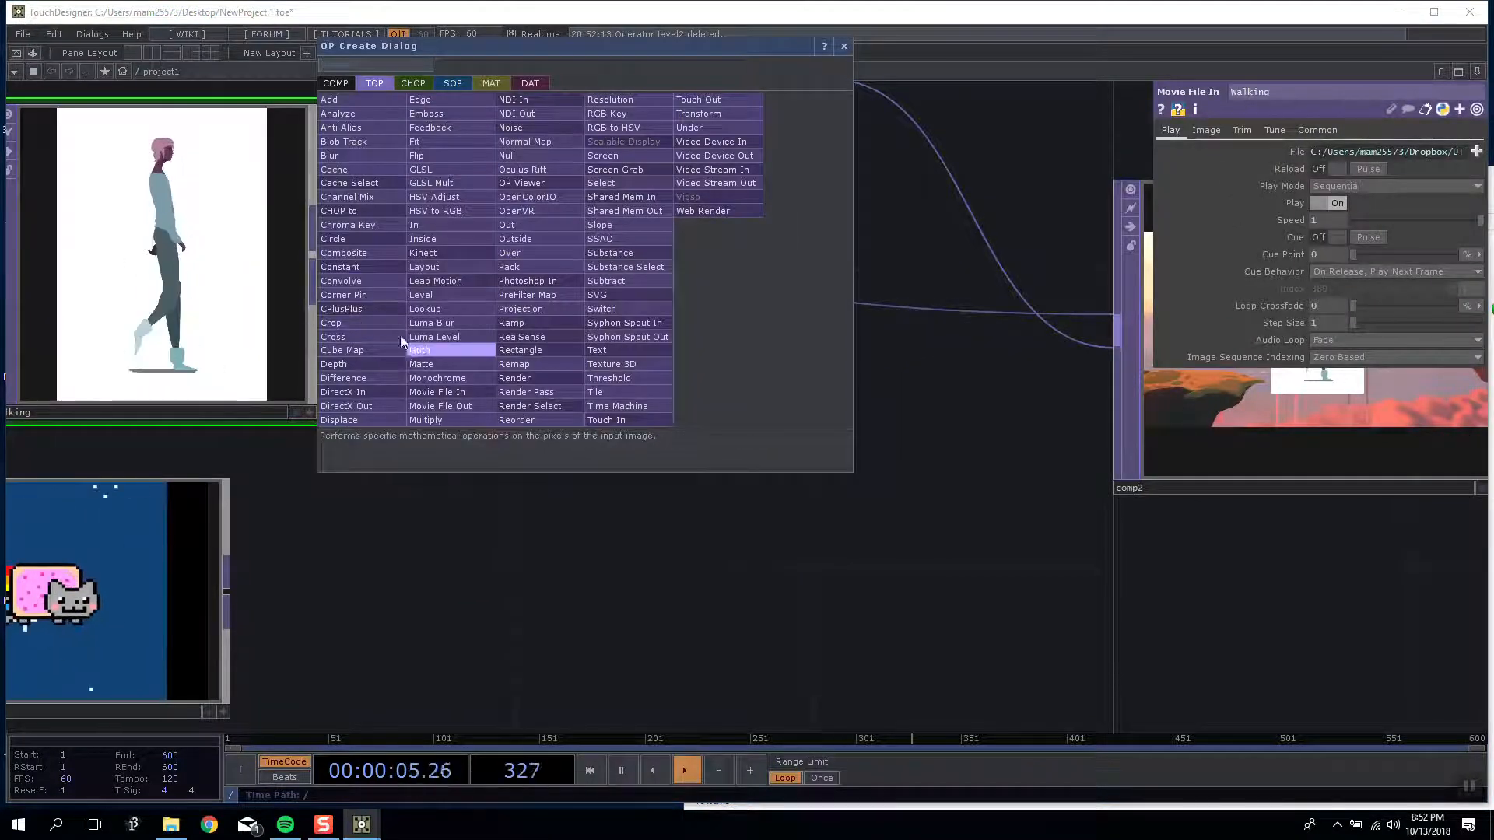
{"action": "left_click", "coordinate": [376, 224]}
{"action": "left_click_drag", "start_coordinate": [683, 378], "coordinate": [683, 453]}
Step: Set the Chroma Key's Sat Min to 0.056 and inspect the keyed edges of the walking figure
{"action": "left_click", "coordinate": [1198, 130]}
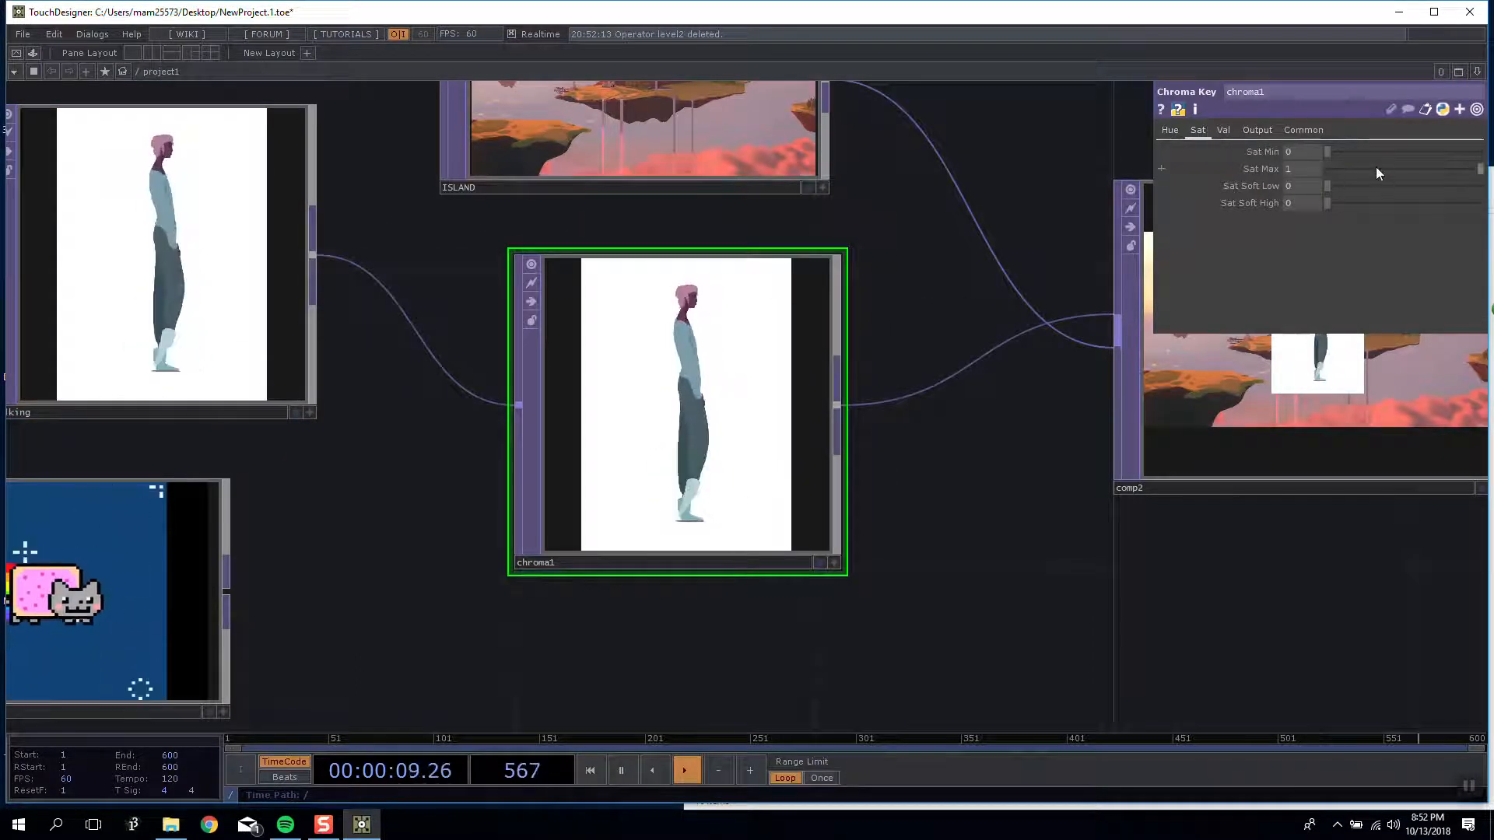
{"action": "mouse_move", "coordinate": [1329, 152]}
{"action": "left_mouse_down"}
{"action": "mouse_move", "coordinate": [1374, 164]}
{"action": "mouse_move", "coordinate": [1332, 154]}
{"action": "left_mouse_up"}
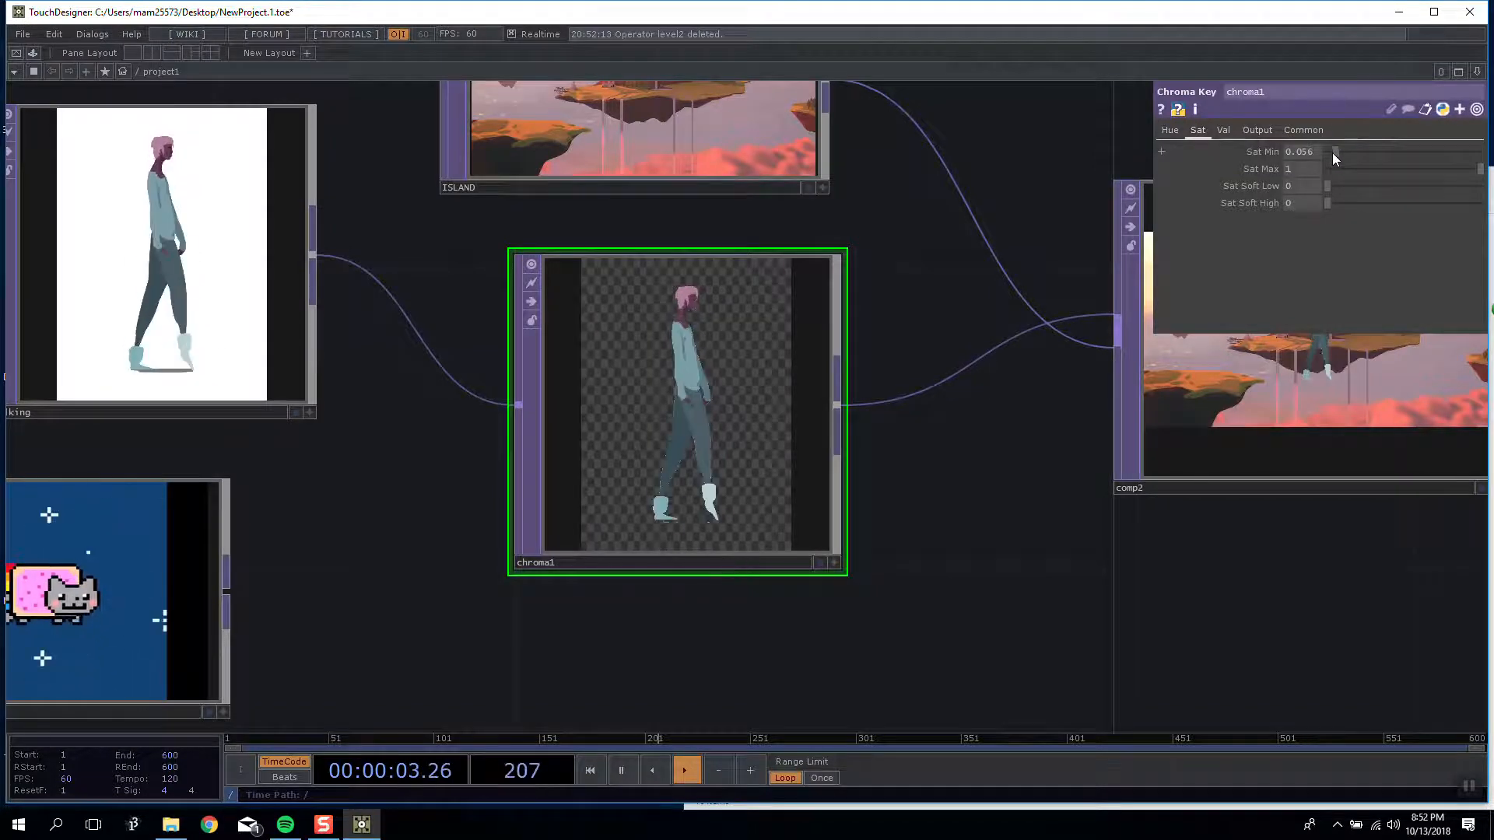
{"action": "scroll", "coordinate": [749, 446], "scroll_direction": "up", "scroll_amount": 5}
{"action": "scroll", "coordinate": [607, 472], "scroll_direction": "down", "scroll_amount": 2}
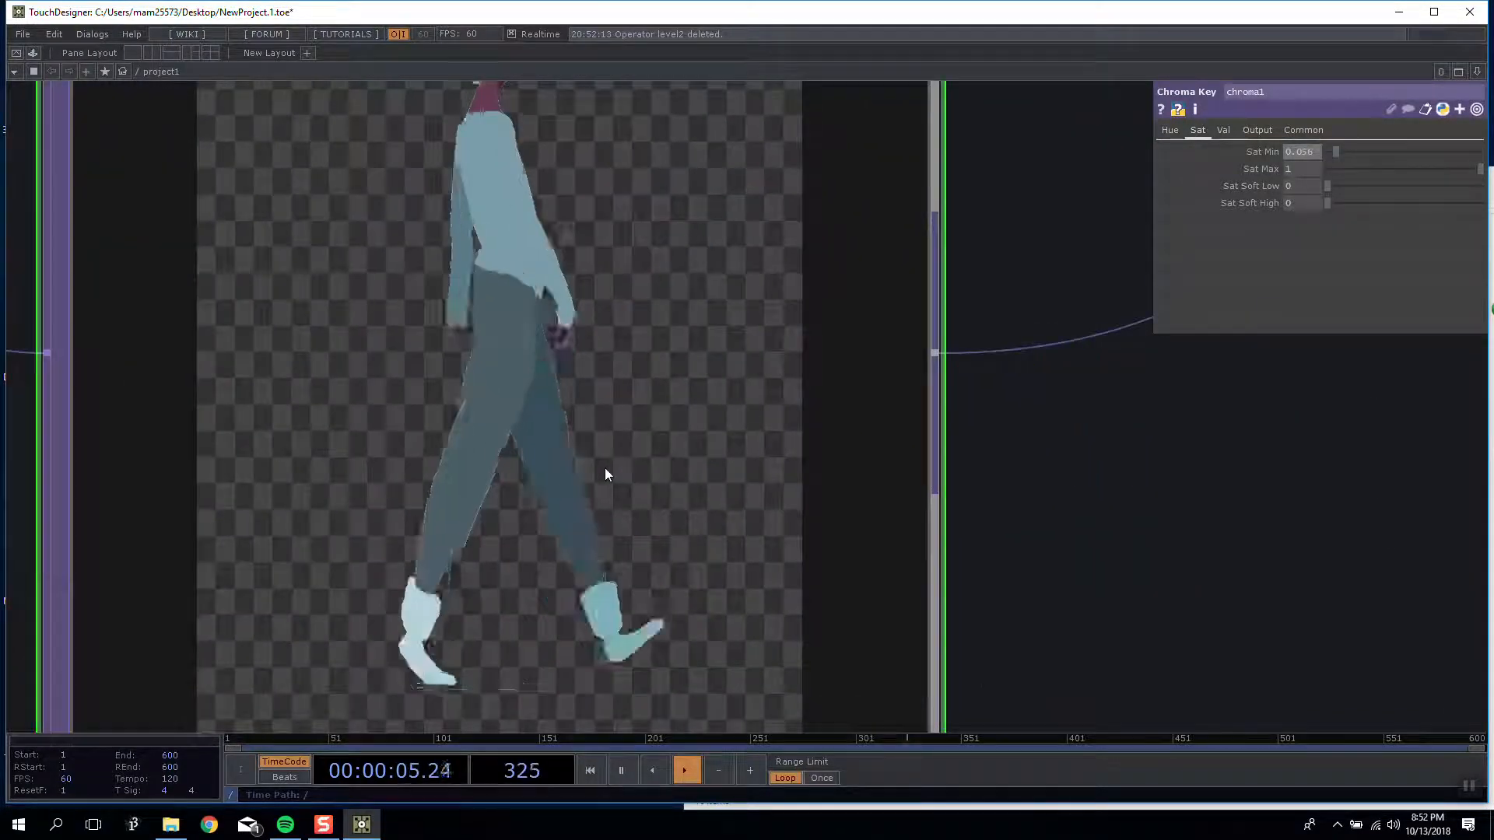
{"action": "scroll", "coordinate": [605, 466], "scroll_direction": "down", "scroll_amount": 2}
{"action": "scroll", "coordinate": [604, 466], "scroll_direction": "up", "scroll_amount": 3}
{"action": "scroll", "coordinate": [605, 468], "scroll_direction": "up", "scroll_amount": 1}
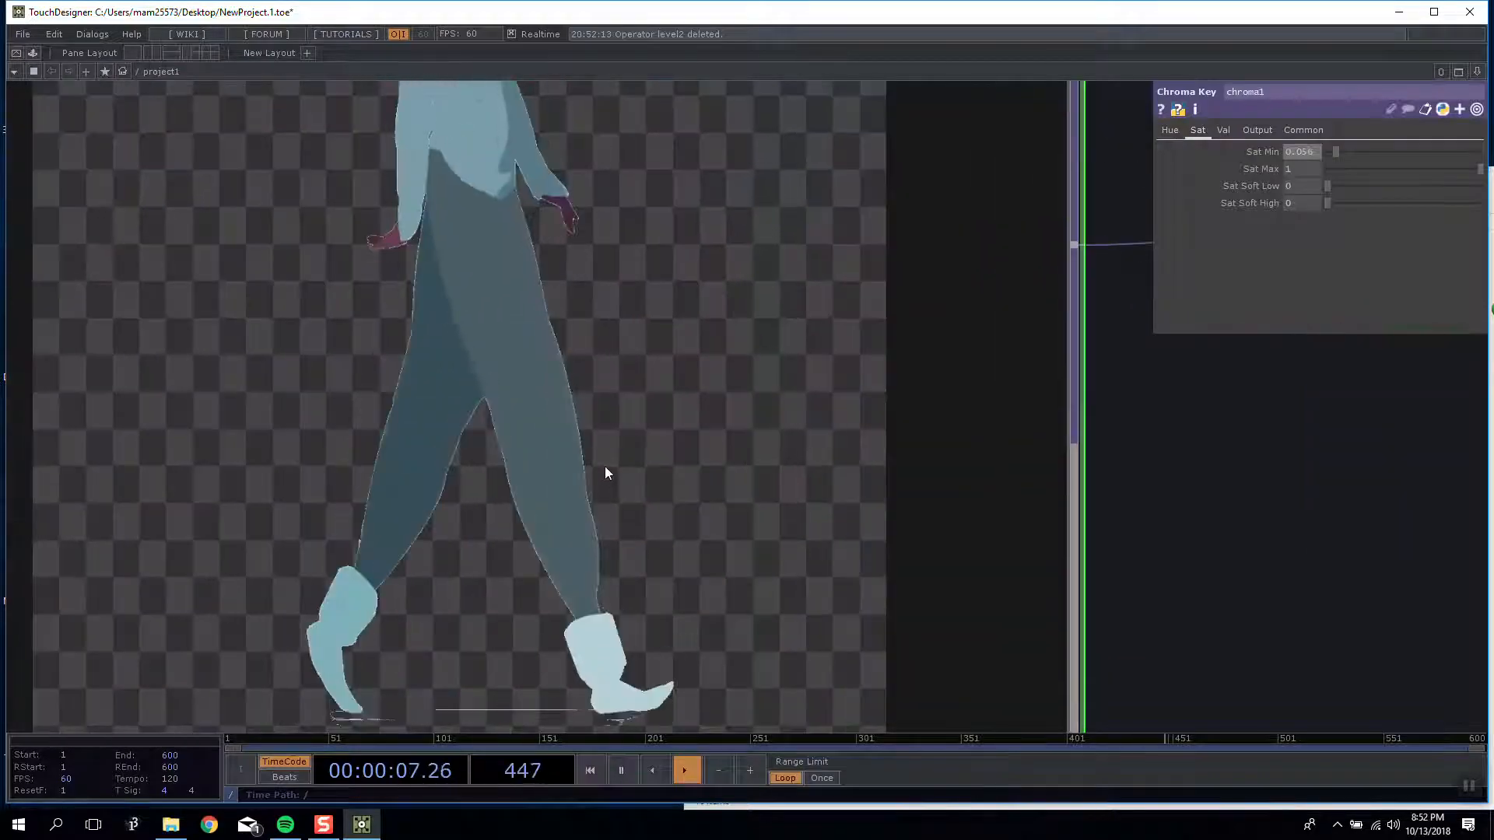
{"action": "scroll", "coordinate": [609, 467], "scroll_direction": "down", "scroll_amount": 2}
{"action": "scroll", "coordinate": [574, 523], "scroll_direction": "up", "scroll_amount": 3}
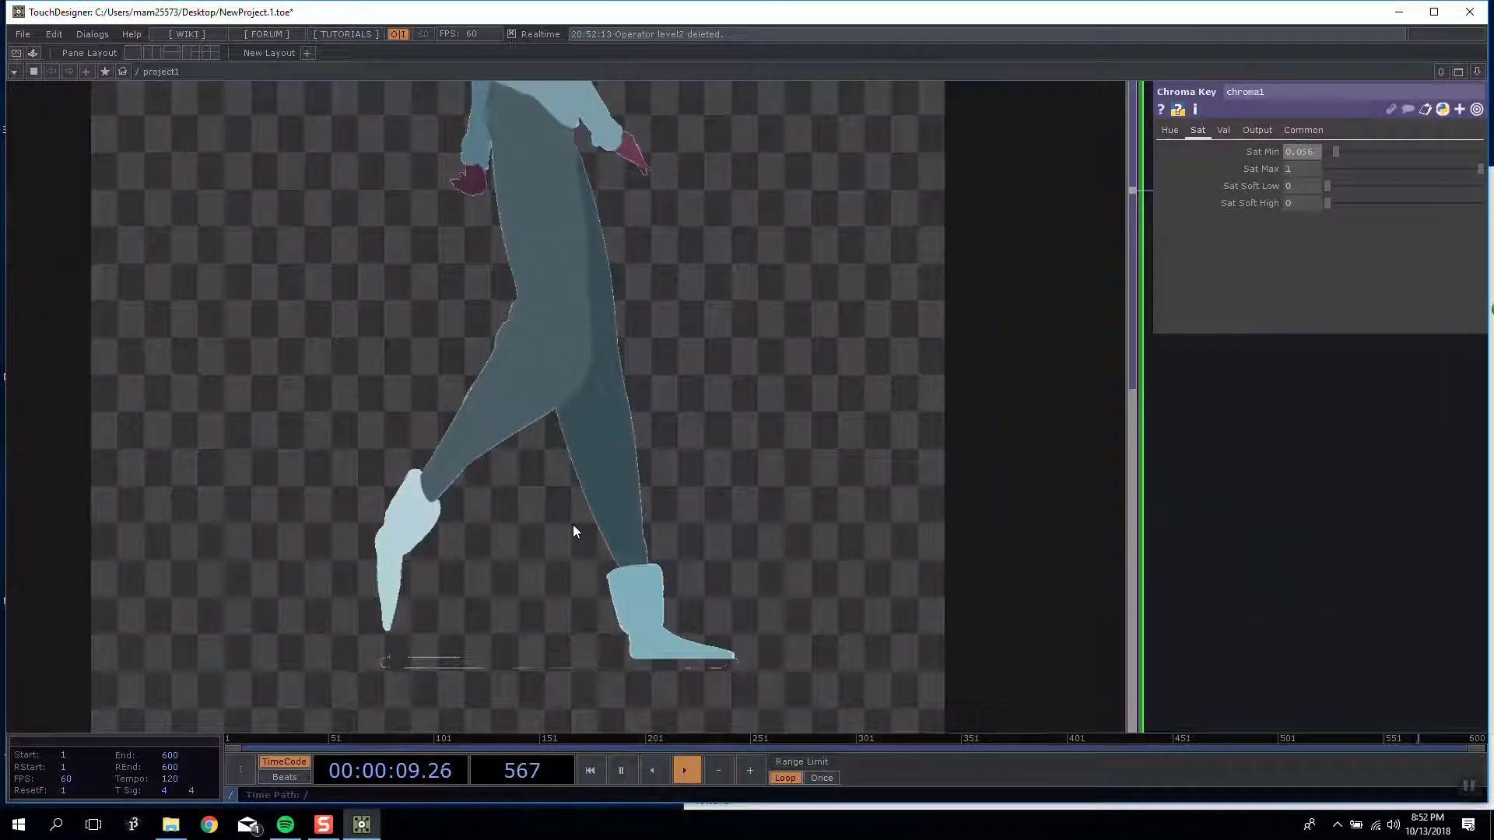
Step: Examine the keyed walking figure over the island in comp2 up close
{"action": "scroll", "coordinate": [573, 525], "scroll_direction": "down", "scroll_amount": 5}
{"action": "scroll", "coordinate": [516, 506], "scroll_direction": "up", "scroll_amount": 2}
{"action": "scroll", "coordinate": [517, 506], "scroll_direction": "up", "scroll_amount": 3}
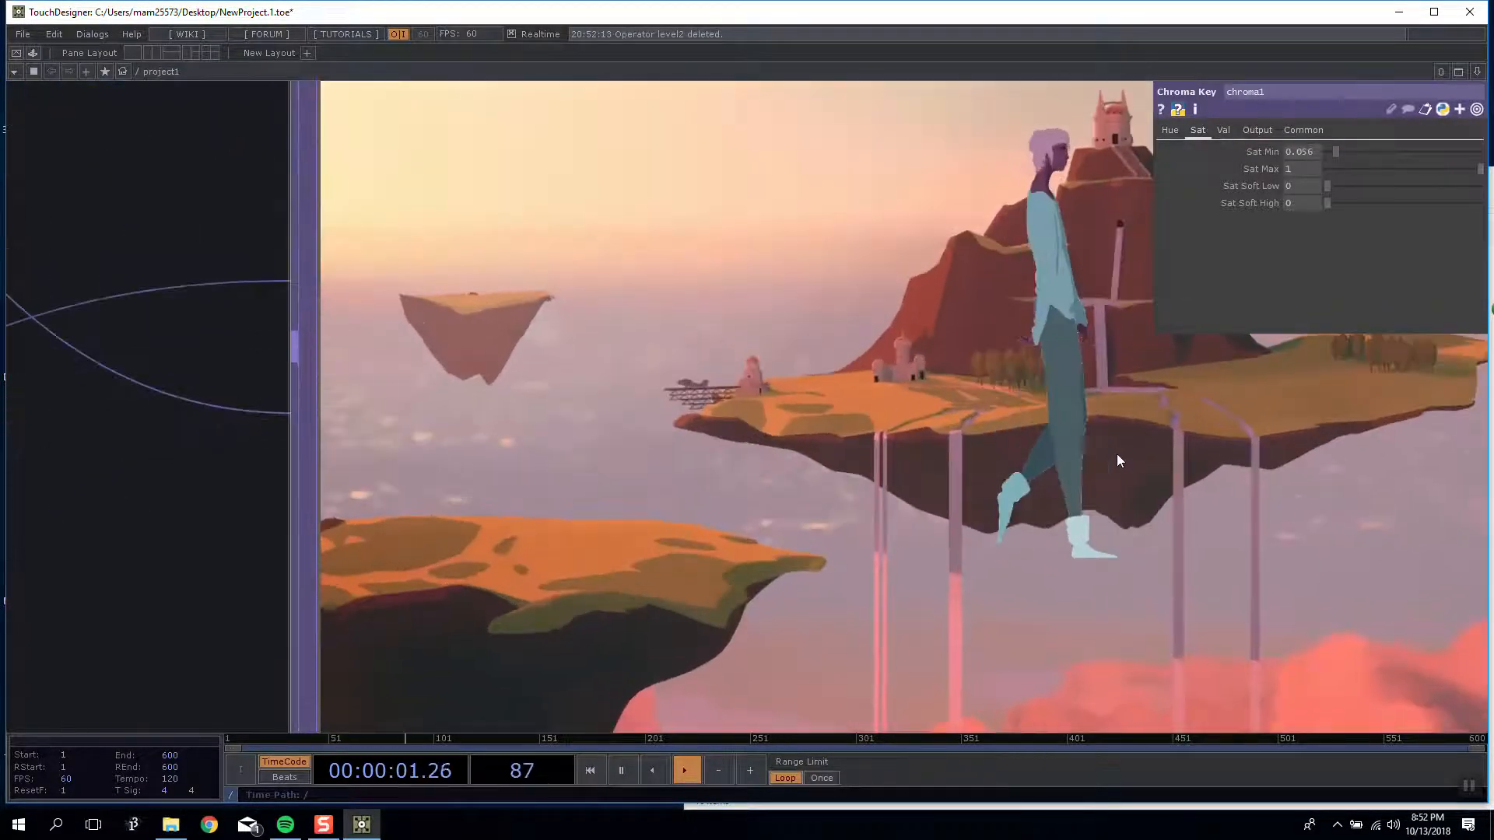
{"action": "scroll", "coordinate": [1117, 455], "scroll_direction": "down", "scroll_amount": 4}
{"action": "scroll", "coordinate": [650, 456], "scroll_direction": "up", "scroll_amount": 4}
{"action": "scroll", "coordinate": [648, 453], "scroll_direction": "up", "scroll_amount": 2}
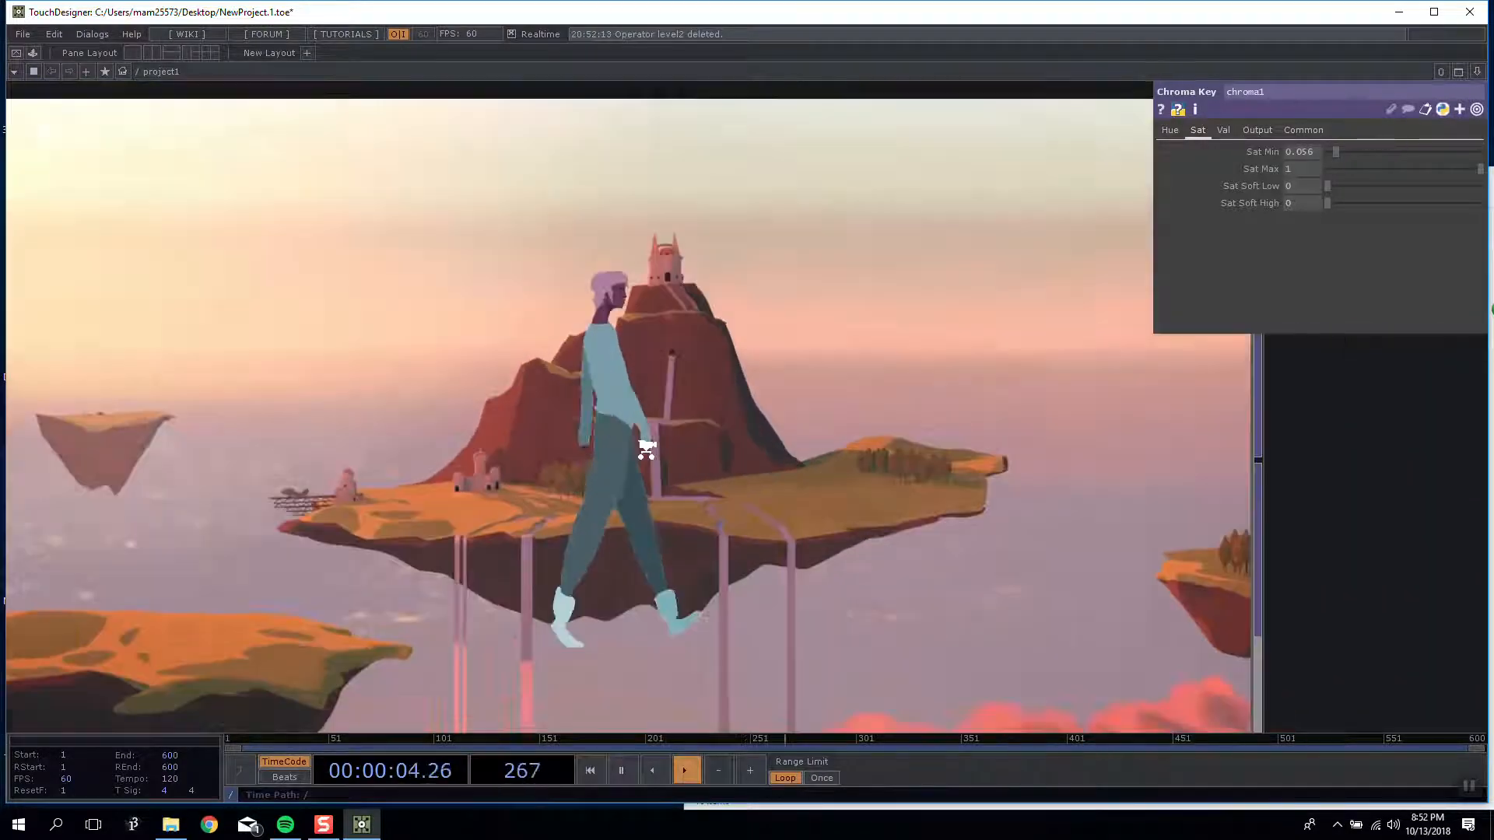
{"action": "scroll", "coordinate": [646, 453], "scroll_direction": "up", "scroll_amount": 3}
{"action": "scroll", "coordinate": [646, 449], "scroll_direction": "down", "scroll_amount": 5}
{"action": "scroll", "coordinate": [646, 450], "scroll_direction": "up", "scroll_amount": 3}
{"action": "scroll", "coordinate": [288, 548], "scroll_direction": "down", "scroll_amount": 3}
{"action": "scroll", "coordinate": [623, 478], "scroll_direction": "up", "scroll_amount": 2}
{"action": "scroll", "coordinate": [623, 478], "scroll_direction": "up", "scroll_amount": 2}
{"action": "left_click_drag", "start_coordinate": [718, 457], "coordinate": [770, 247]}
{"action": "key", "text": "Tab"}
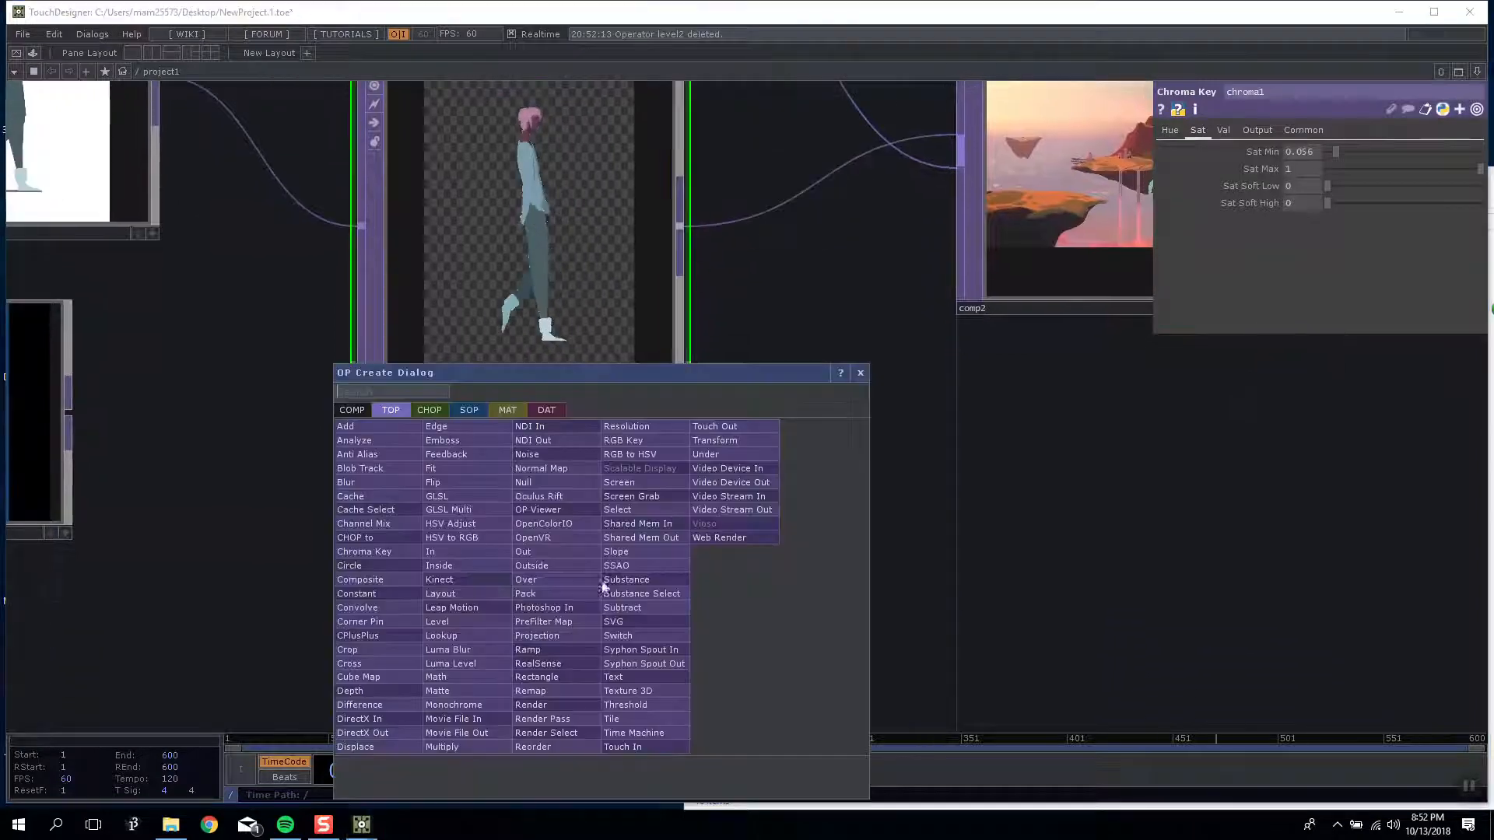
{"action": "left_click", "coordinate": [460, 492]}
{"action": "left_click", "coordinate": [506, 580]}
{"action": "key", "text": "Delete"}
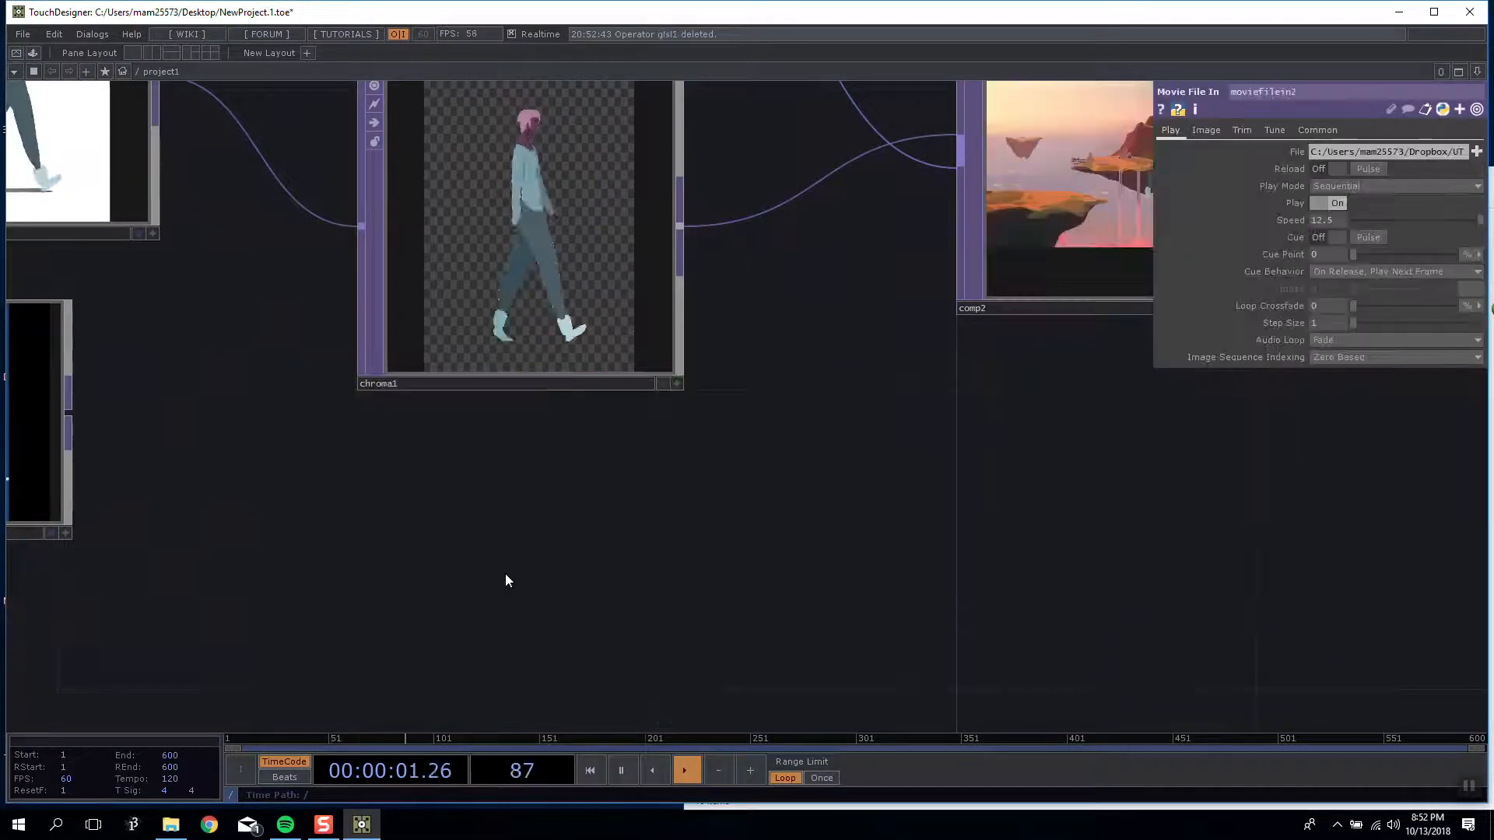
Step: Add a Channel Mix TOP below chroma1 and feed it from Walking
{"action": "key", "text": "Tab"}
{"action": "left_click", "coordinate": [288, 511]}
{"action": "left_click", "coordinate": [562, 553]}
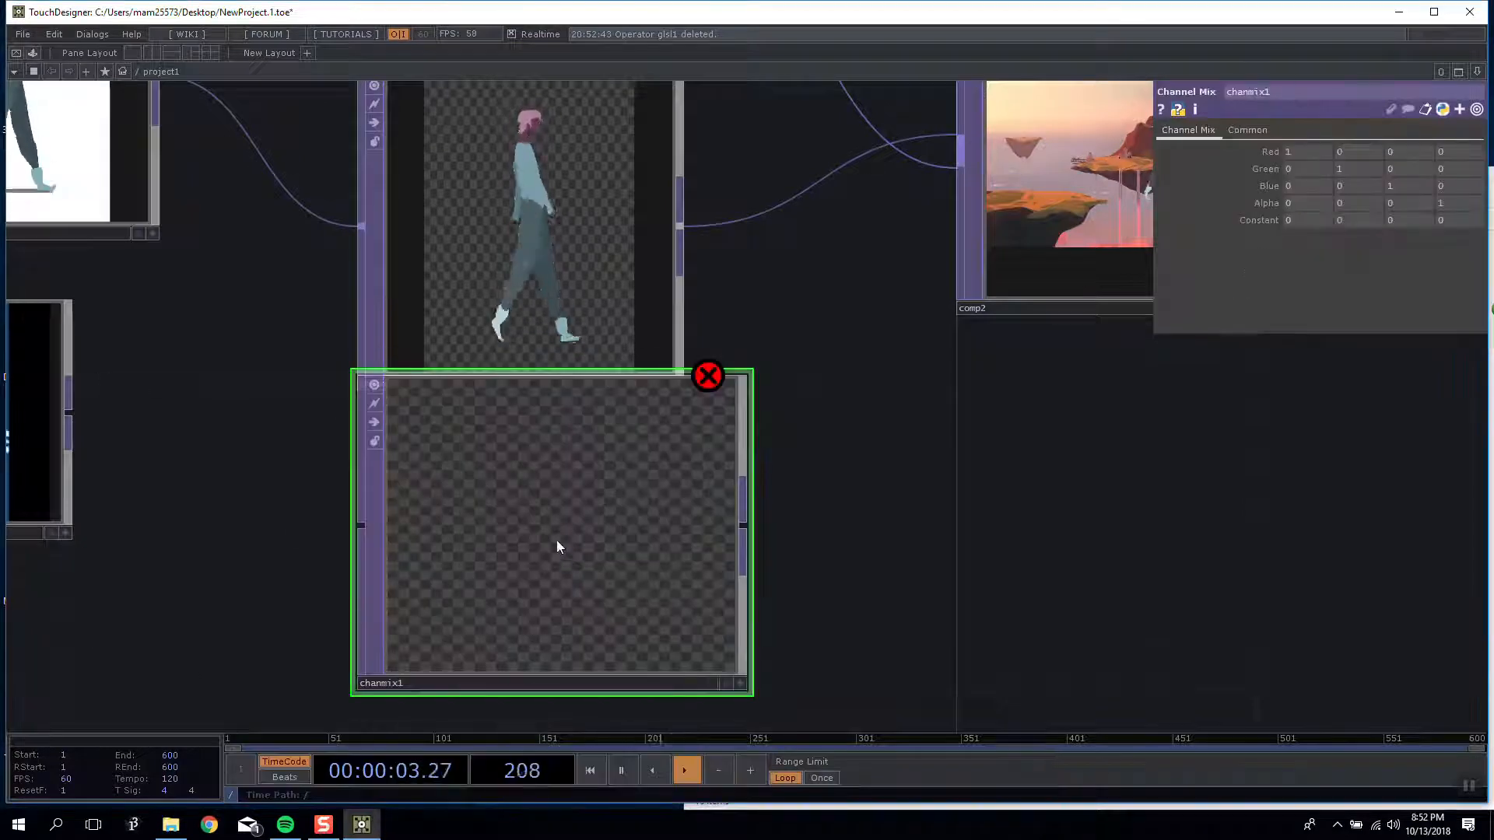
{"action": "left_click_drag", "start_coordinate": [158, 106], "coordinate": [361, 525]}
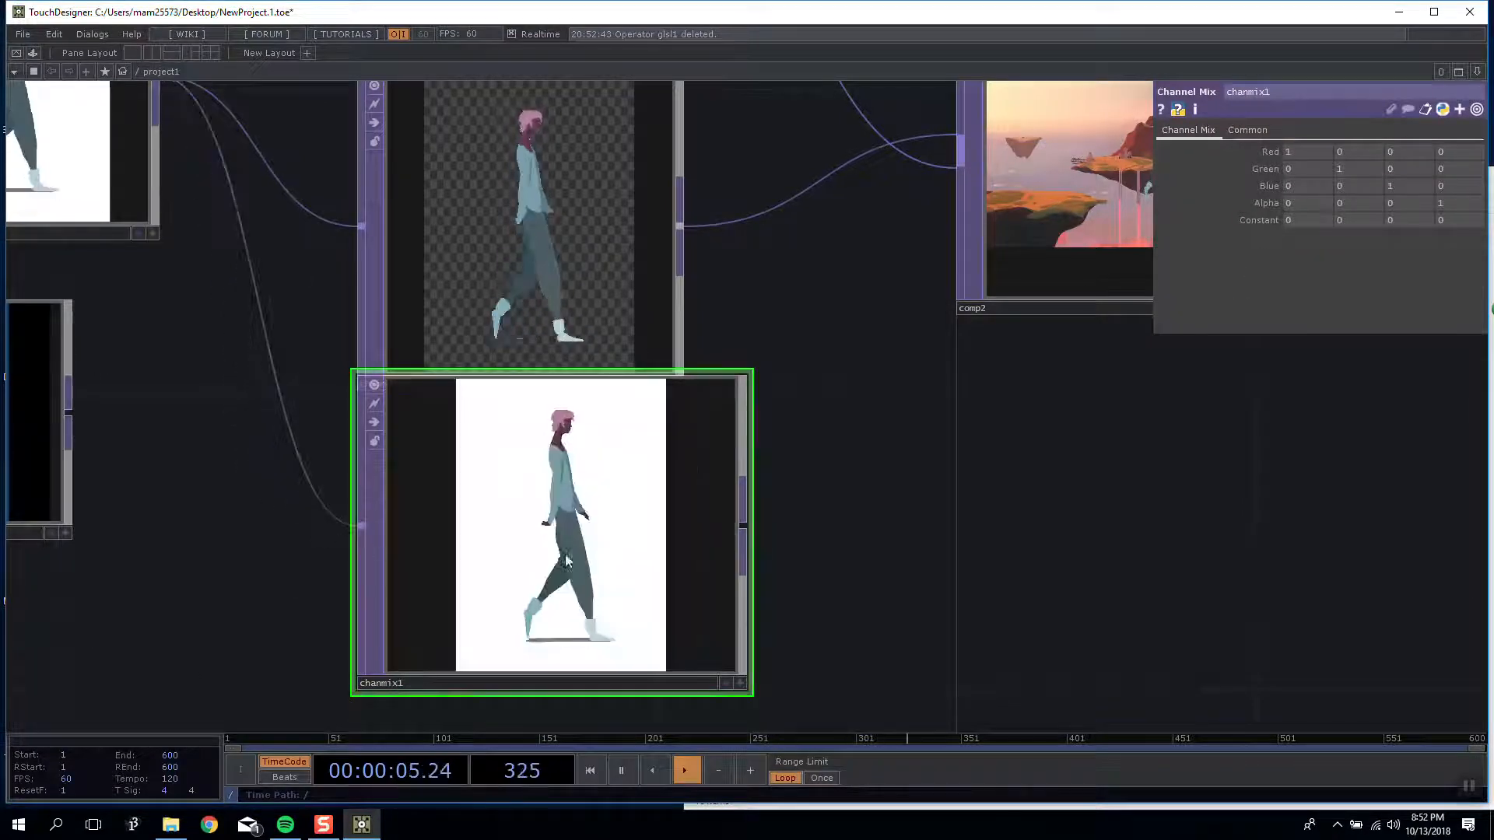
{"action": "left_click_drag", "start_coordinate": [567, 554], "coordinate": [566, 629]}
Step: Try raising the Channel Mix's alpha-to-alpha value, undo the change, and delete the operator
{"action": "left_click_drag", "start_coordinate": [1468, 203], "coordinate": [1483, 200]}
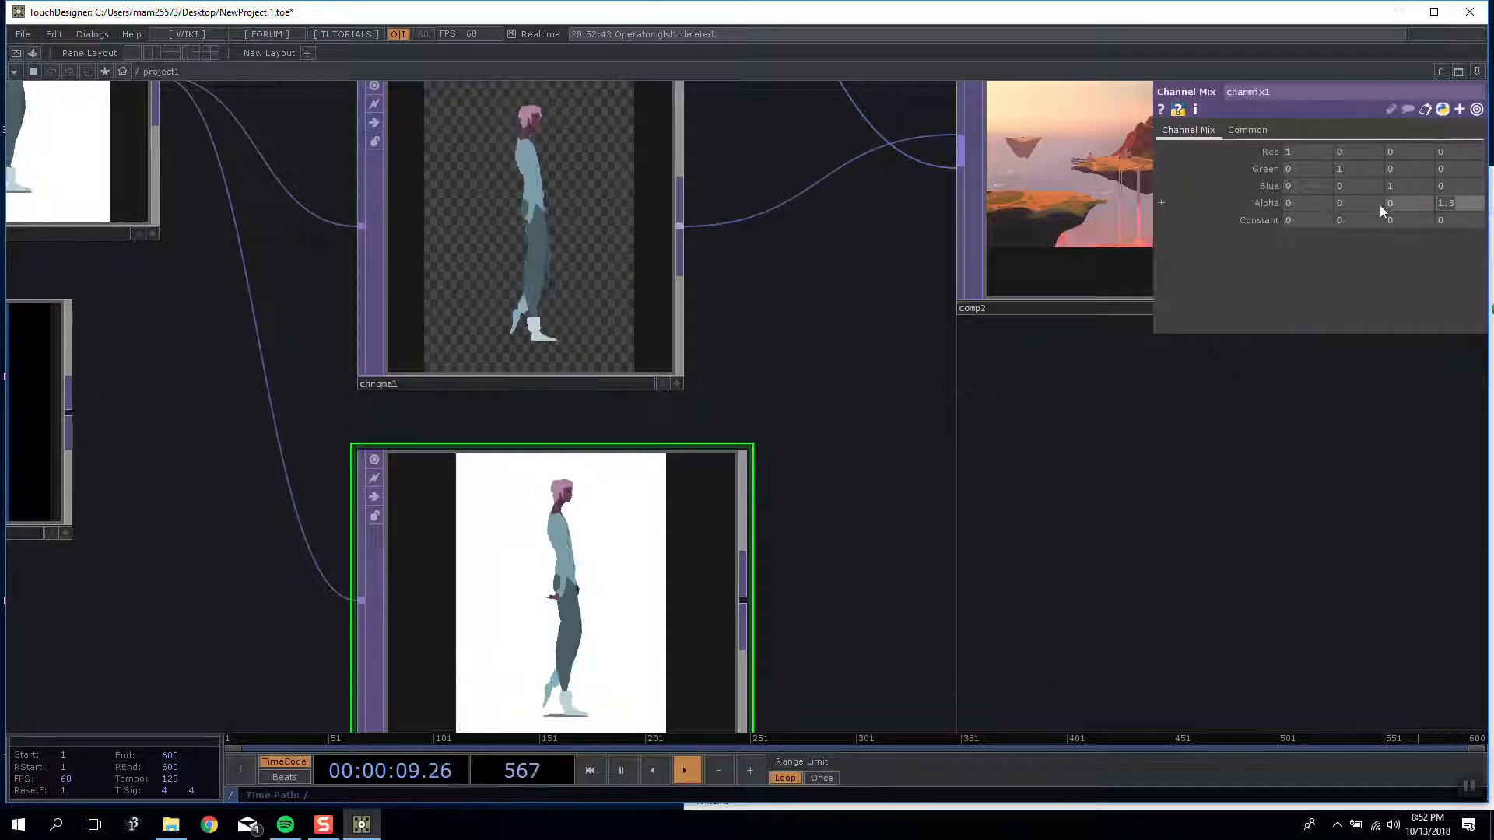
{"action": "key", "text": "ctrl+z"}
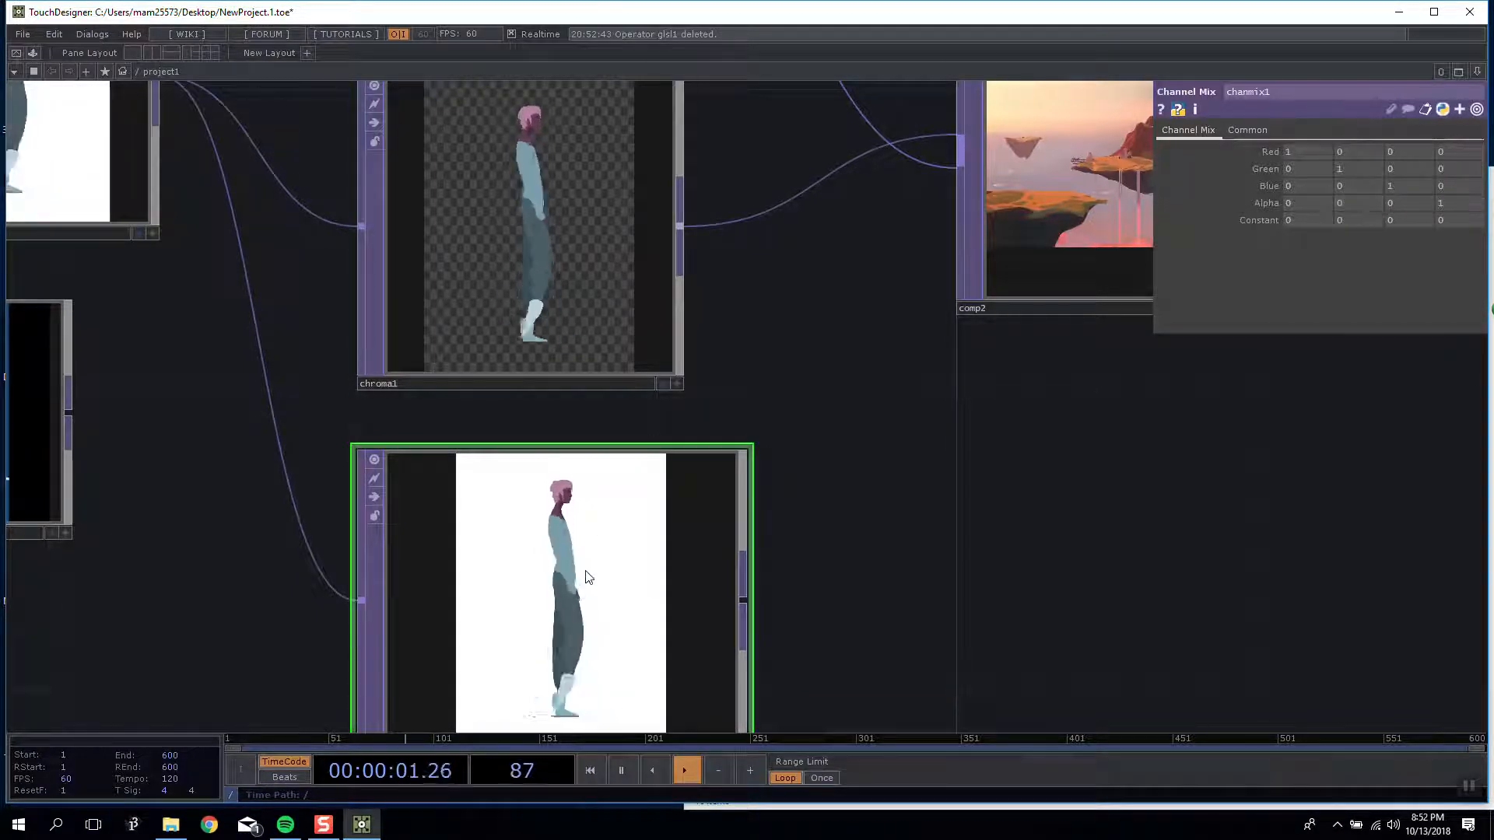
{"action": "key", "text": "Delete"}
Step: Examine the keyed figure in chroma1 and the resulting composite in comp2
{"action": "left_click_drag", "start_coordinate": [607, 384], "coordinate": [602, 298]}
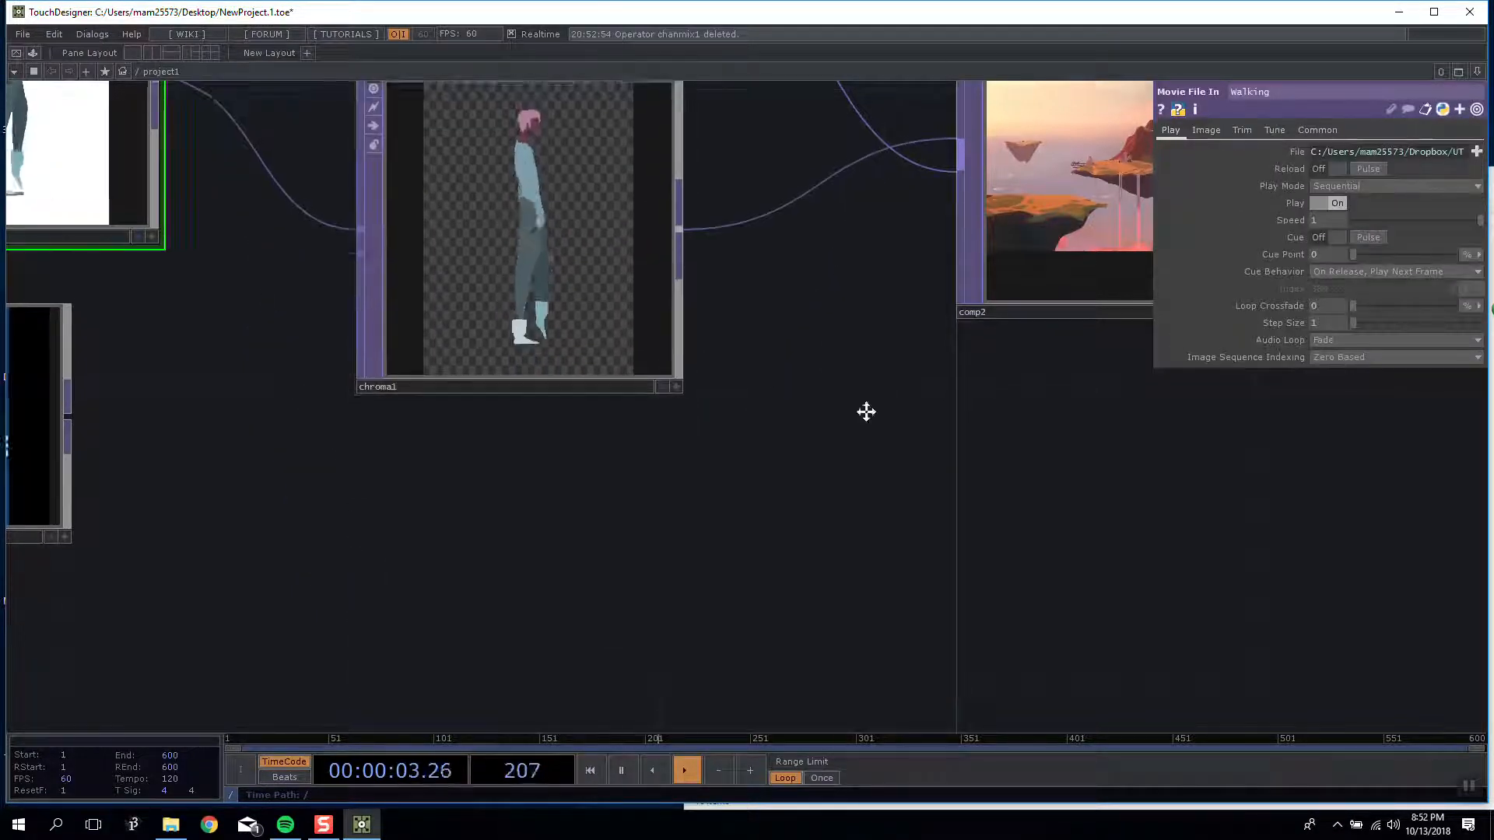
{"action": "left_click_drag", "start_coordinate": [864, 413], "coordinate": [897, 663]}
{"action": "scroll", "coordinate": [548, 502], "scroll_direction": "up", "scroll_amount": 5}
{"action": "scroll", "coordinate": [563, 498], "scroll_direction": "down", "scroll_amount": 3}
{"action": "scroll", "coordinate": [567, 490], "scroll_direction": "up", "scroll_amount": 3}
{"action": "scroll", "coordinate": [592, 461], "scroll_direction": "down", "scroll_amount": 4}
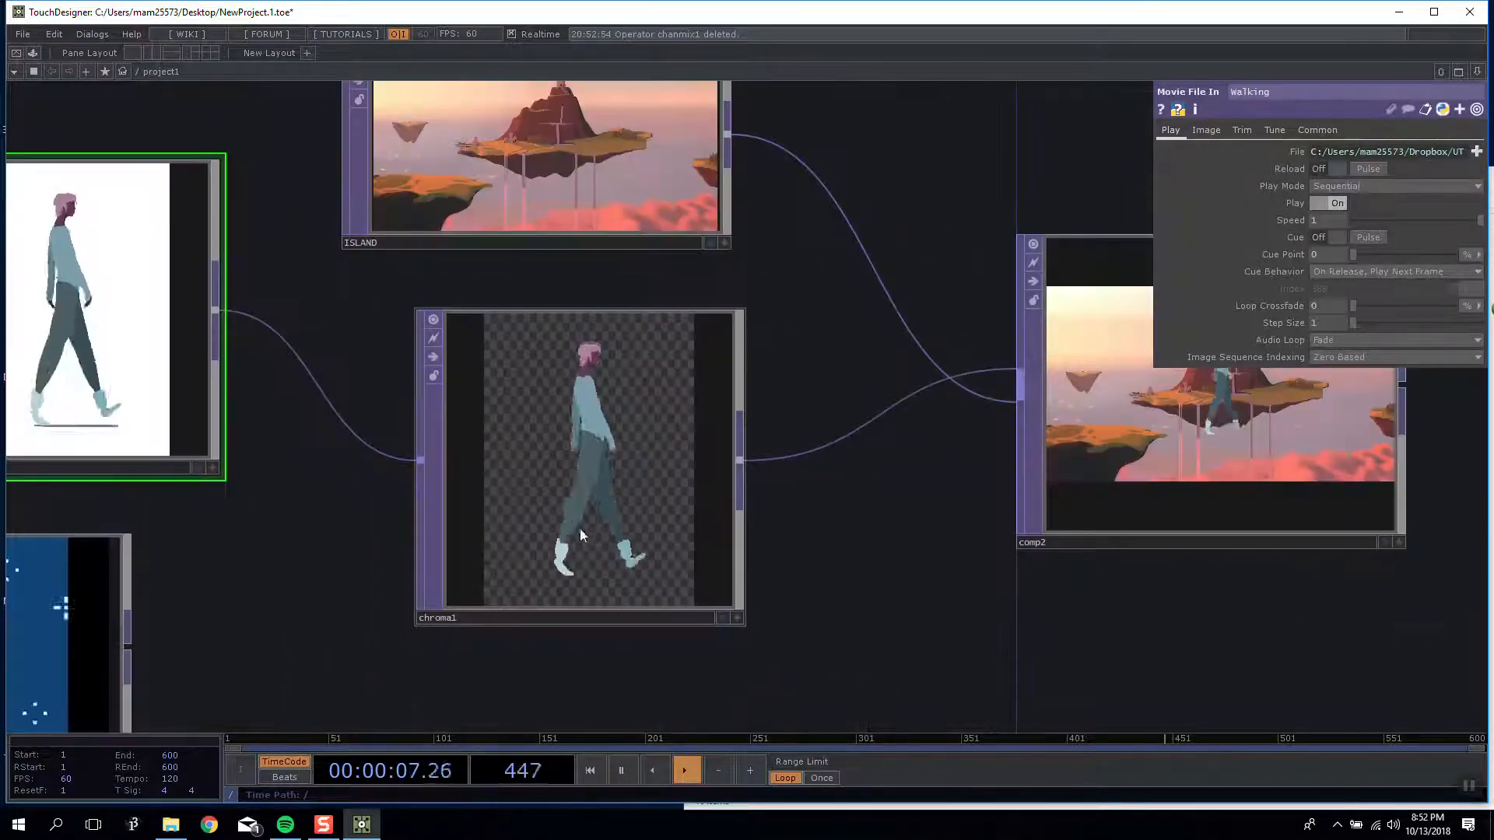
{"action": "left_click_drag", "start_coordinate": [917, 643], "coordinate": [192, 521]}
{"action": "scroll", "coordinate": [472, 296], "scroll_direction": "up", "scroll_amount": 6}
{"action": "scroll", "coordinate": [602, 268], "scroll_direction": "down", "scroll_amount": 5}
Step: Set comp2's overlay Scale to 0.2 on both axes and Translate to -0.4, -0.1, standing the figure on the near island
{"action": "left_click_drag", "start_coordinate": [1007, 330], "coordinate": [1023, 417]}
{"action": "left_click", "coordinate": [878, 336]}
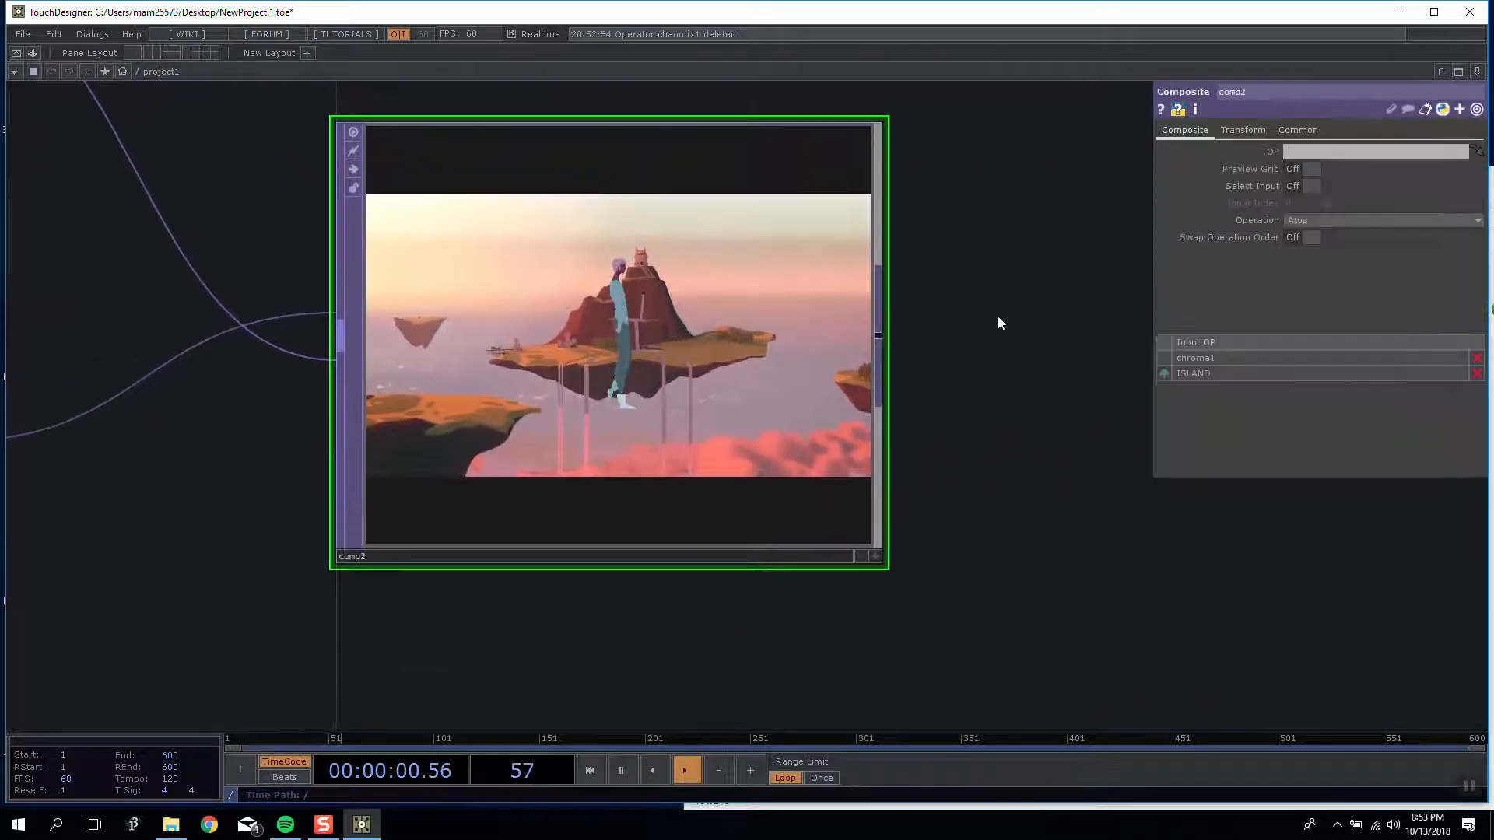
{"action": "left_click", "coordinate": [1226, 130]}
{"action": "middle_click_drag", "start_coordinate": [1322, 272], "coordinate": [1267, 273]}
{"action": "middle_click", "coordinate": [1269, 254]}
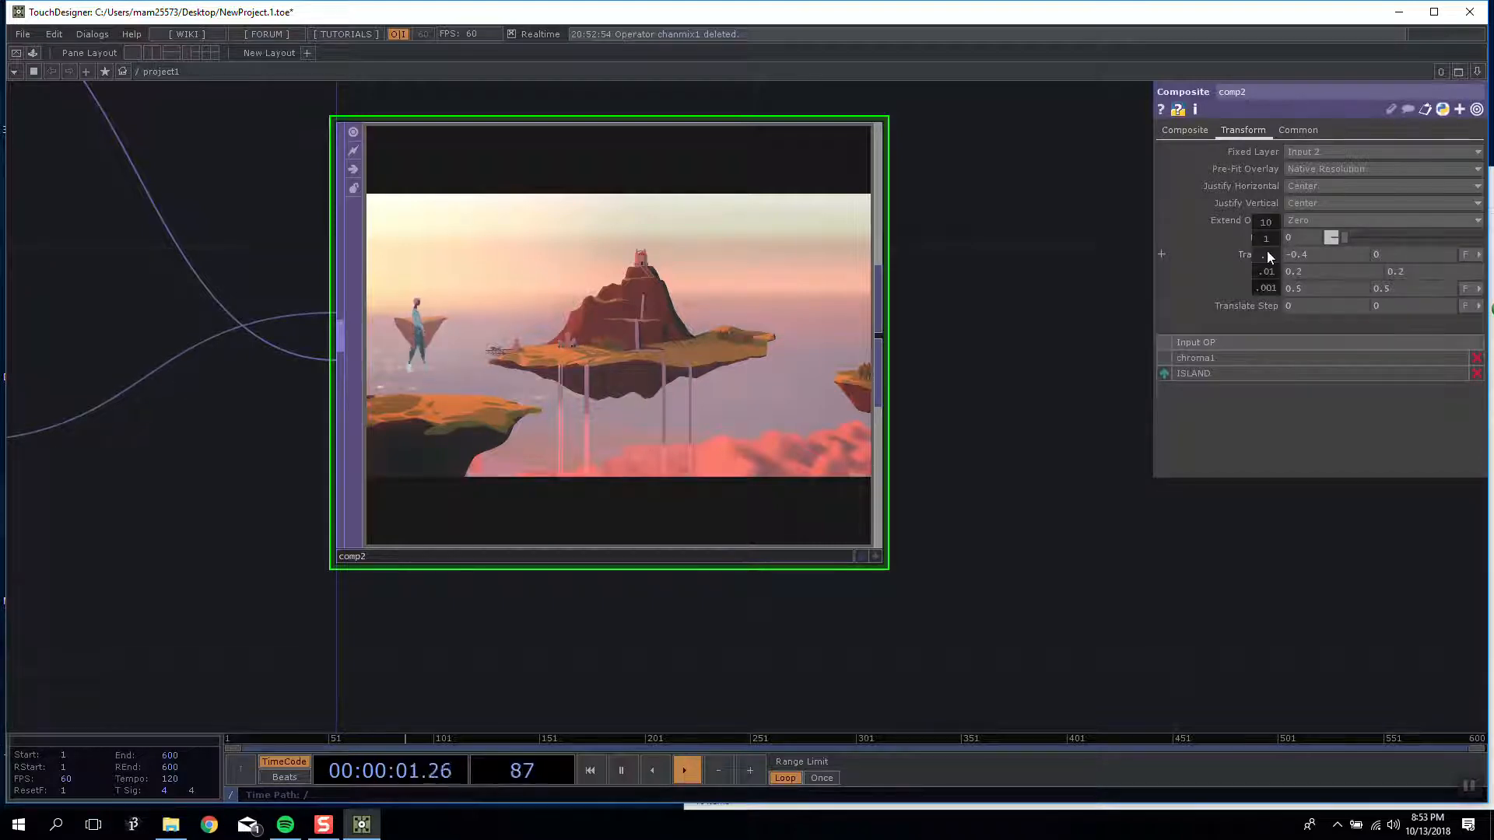
{"action": "middle_click_drag", "start_coordinate": [1387, 255], "coordinate": [1383, 226]}
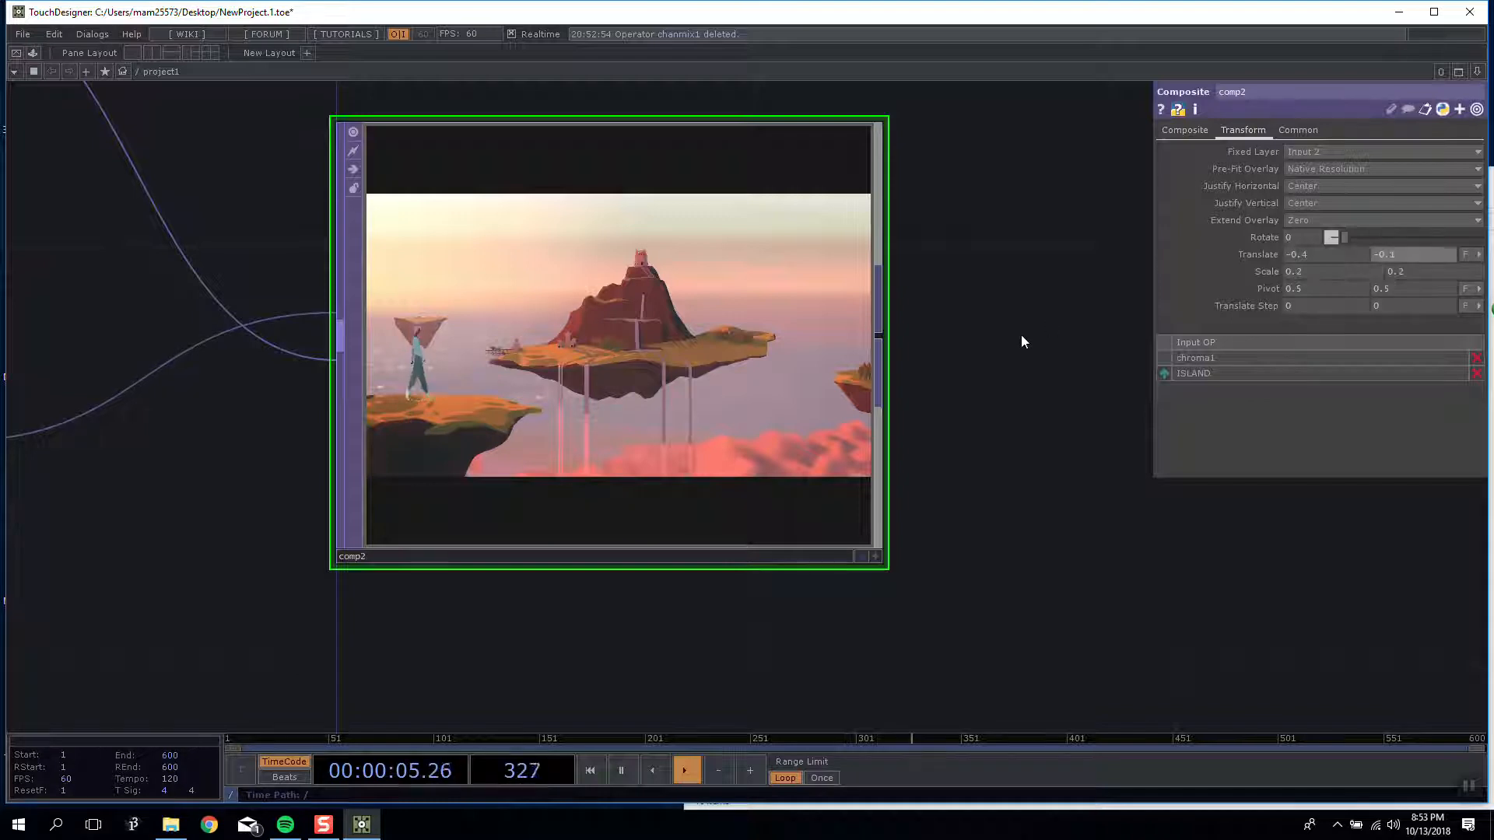
Step: Review the chain from Walking and ISLAND through chroma1, and the final composite in comp2
{"action": "scroll", "coordinate": [1021, 334], "scroll_direction": "down", "scroll_amount": 3}
{"action": "left_click_drag", "start_coordinate": [574, 557], "coordinate": [1077, 553]}
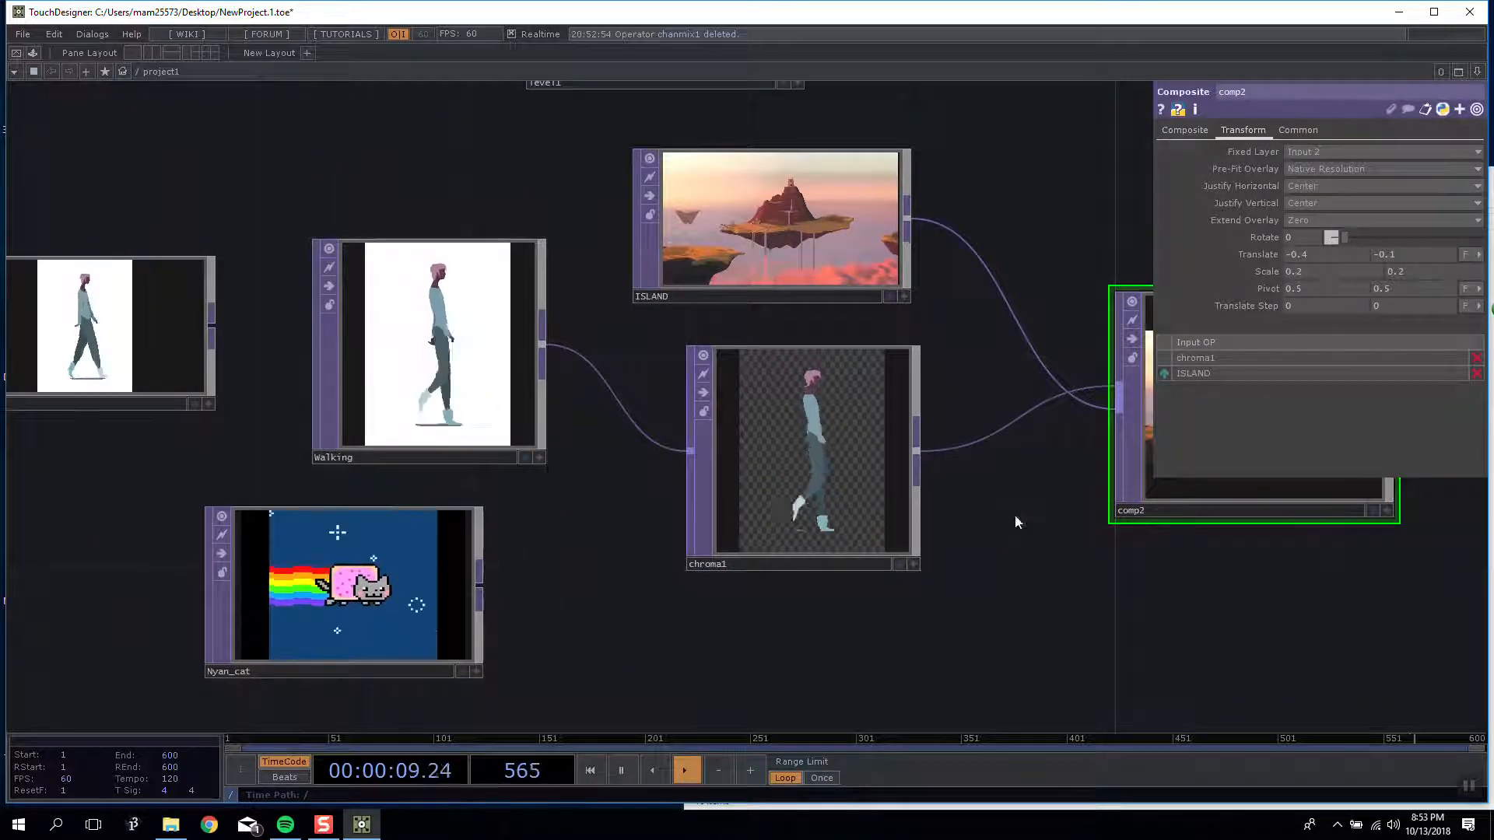
{"action": "left_click_drag", "start_coordinate": [1102, 433], "coordinate": [756, 465]}
{"action": "scroll", "coordinate": [860, 426], "scroll_direction": "up", "scroll_amount": 4}
{"action": "scroll", "coordinate": [870, 431], "scroll_direction": "down", "scroll_amount": 2}
{"action": "left_click_drag", "start_coordinate": [1375, 613], "coordinate": [1000, 557]}
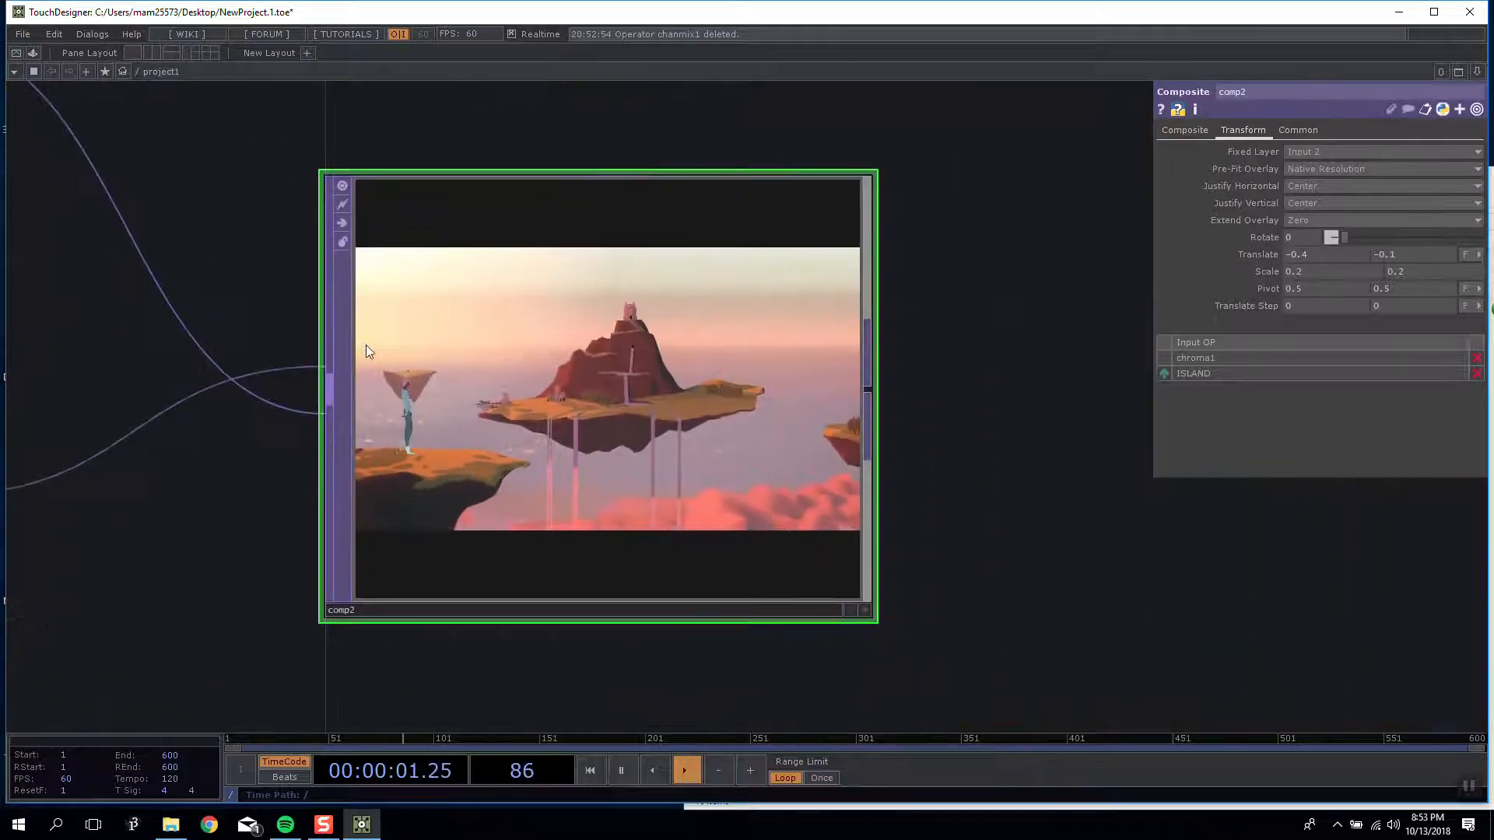
{"action": "scroll", "coordinate": [389, 350], "scroll_direction": "up", "scroll_amount": 4}
{"action": "scroll", "coordinate": [647, 417], "scroll_direction": "down", "scroll_amount": 3}
{"action": "left_click_drag", "start_coordinate": [1191, 562], "coordinate": [1088, 563]}
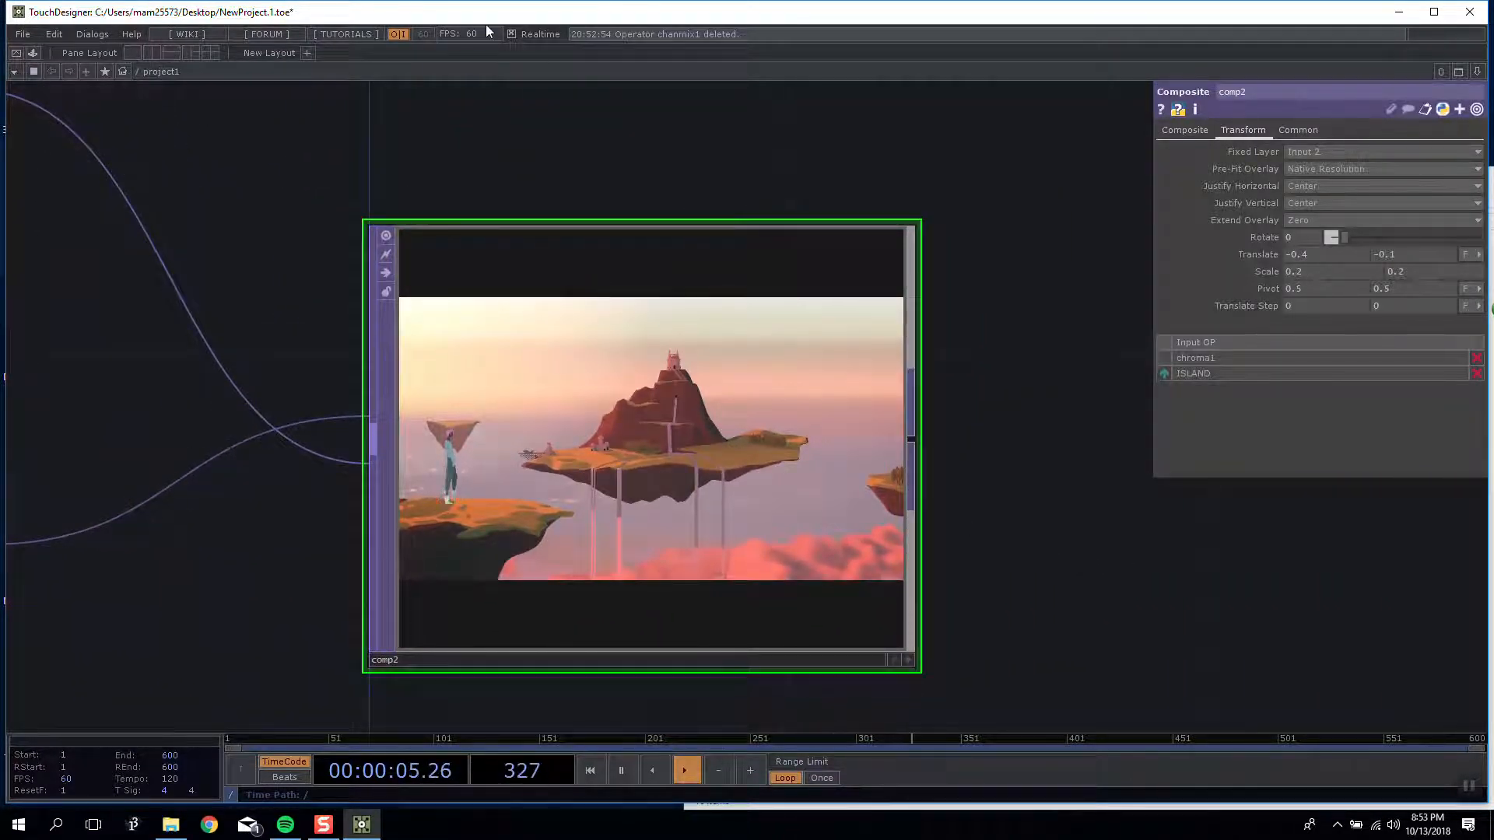
{"action": "scroll", "coordinate": [551, 334], "scroll_direction": "down", "scroll_amount": 3}
{"action": "scroll", "coordinate": [610, 314], "scroll_direction": "up", "scroll_amount": 6}
{"action": "scroll", "coordinate": [612, 314], "scroll_direction": "down", "scroll_amount": 6}
Step: Delete three operators of the earlier composite above the island network, keeping circle1
{"action": "left_click_drag", "start_coordinate": [468, 472], "coordinate": [374, 581]}
{"action": "left_click_drag", "start_coordinate": [750, 265], "coordinate": [1003, 269]}
{"action": "left_click_drag", "start_coordinate": [732, 316], "coordinate": [533, 411]}
{"action": "scroll", "coordinate": [638, 248], "scroll_direction": "down", "scroll_amount": 3}
{"action": "scroll", "coordinate": [638, 244], "scroll_direction": "up", "scroll_amount": 5}
{"action": "left_click_drag", "start_coordinate": [627, 208], "coordinate": [620, 353]}
{"action": "left_click_drag", "start_coordinate": [704, 466], "coordinate": [674, 196]}
{"action": "scroll", "coordinate": [676, 320], "scroll_direction": "up", "scroll_amount": 3}
{"action": "scroll", "coordinate": [662, 272], "scroll_direction": "down", "scroll_amount": 3}
{"action": "left_click_drag", "start_coordinate": [459, 97], "coordinate": [687, 367]}
{"action": "scroll", "coordinate": [688, 366], "scroll_direction": "down", "scroll_amount": 4}
{"action": "right_click_drag", "start_coordinate": [641, 390], "coordinate": [190, 313]}
{"action": "key", "text": "Delete"}
{"action": "left_click_drag", "start_coordinate": [315, 263], "coordinate": [615, 319]}
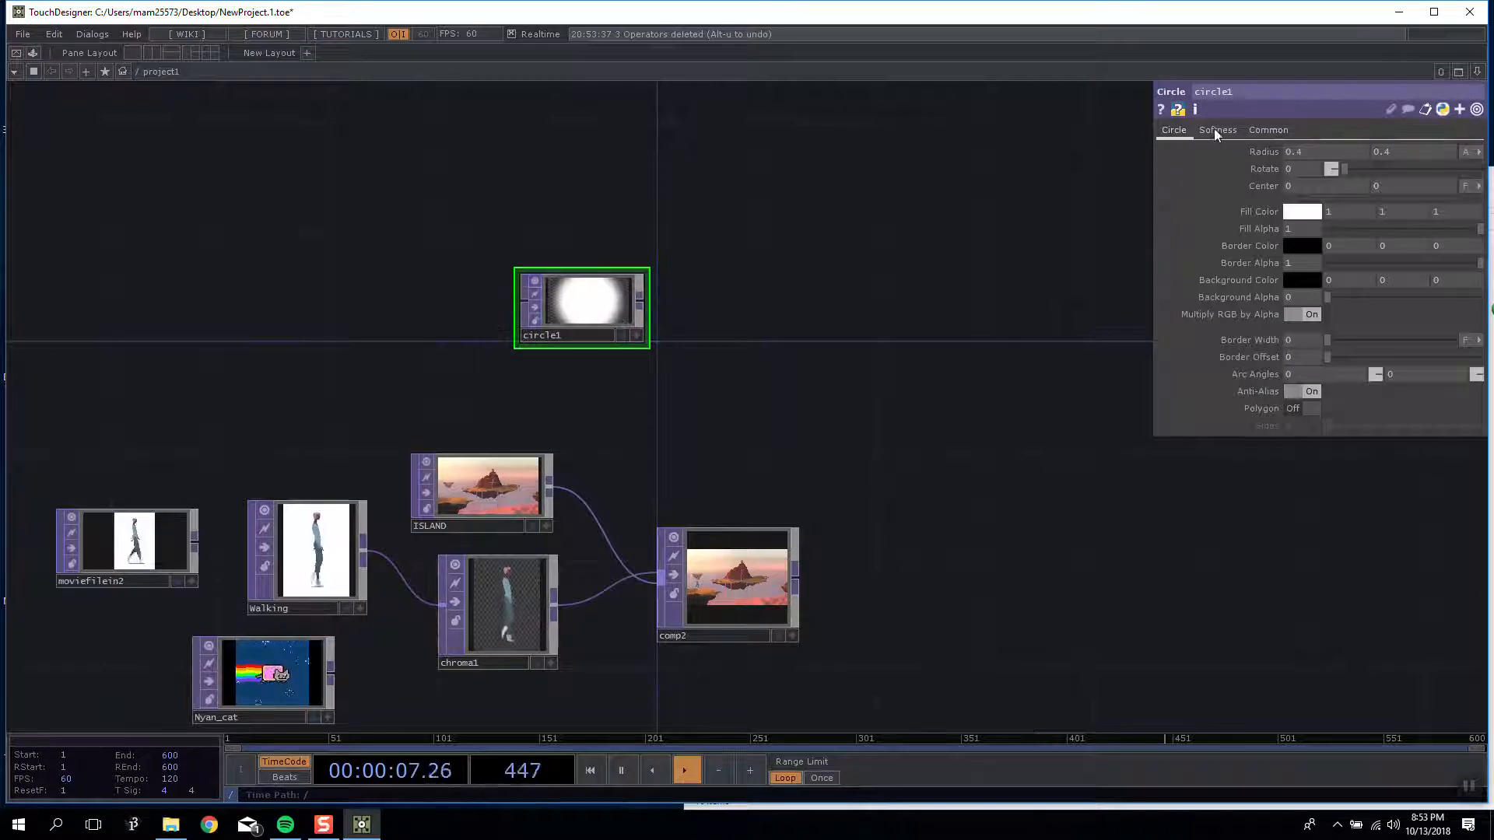
Step: Reset all of circle1's parameters to their defaults
{"action": "left_click", "coordinate": [1178, 131]}
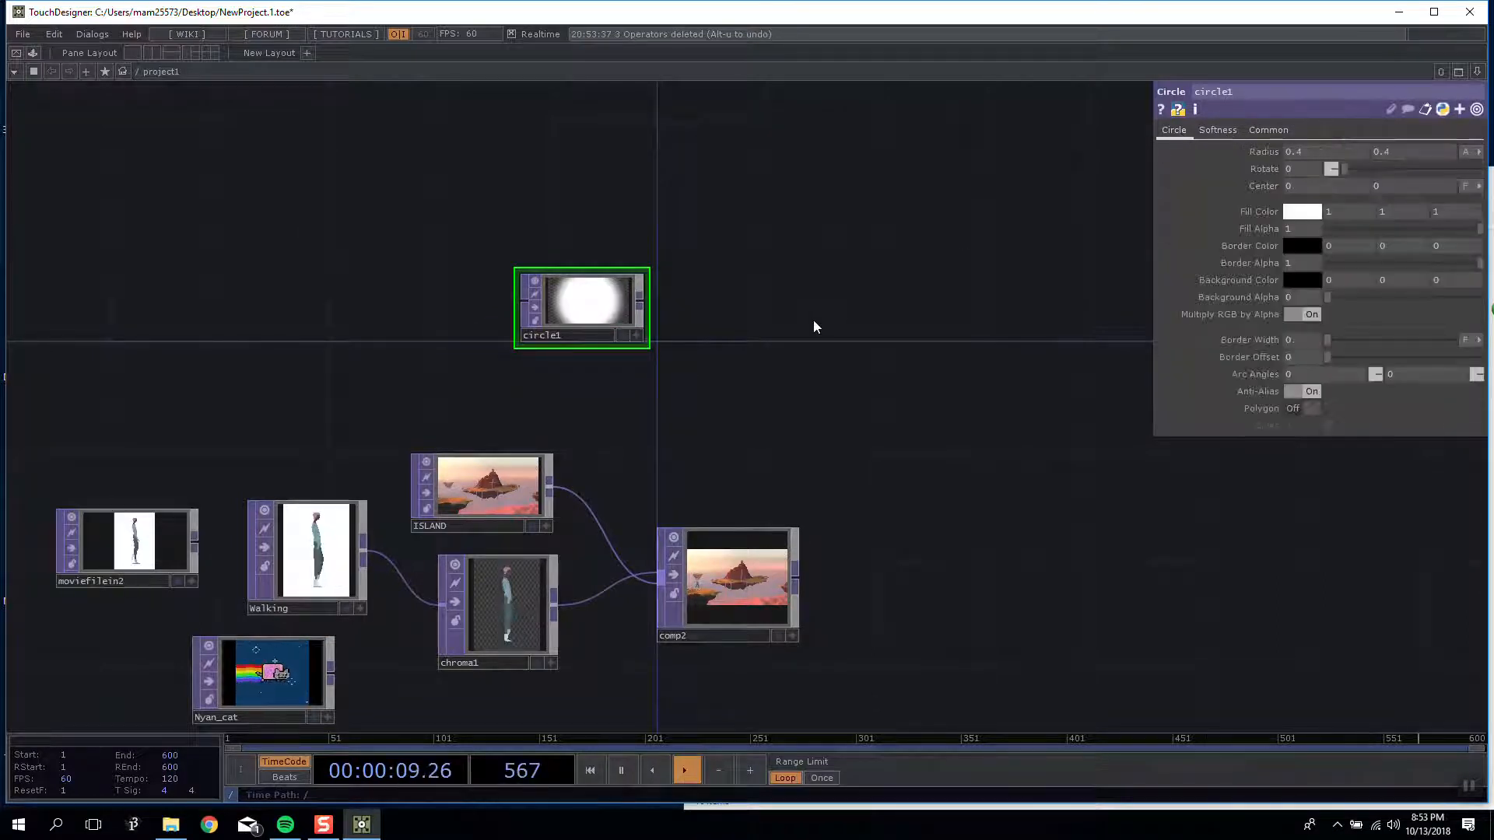
{"action": "scroll", "coordinate": [824, 320], "scroll_direction": "up", "scroll_amount": 5}
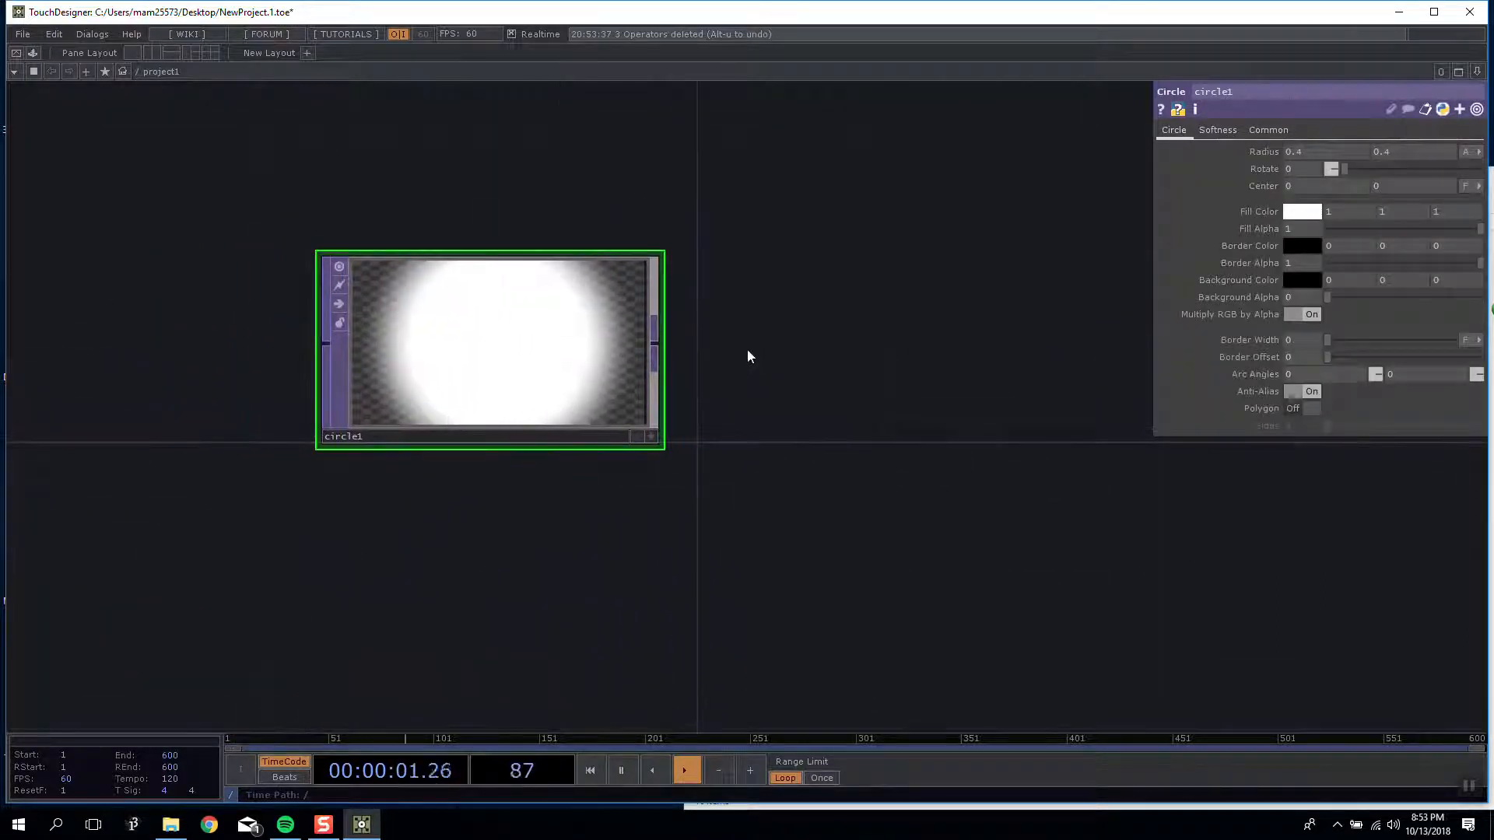
{"action": "left_click_drag", "start_coordinate": [748, 351], "coordinate": [691, 369]}
{"action": "right_click", "coordinate": [488, 333]}
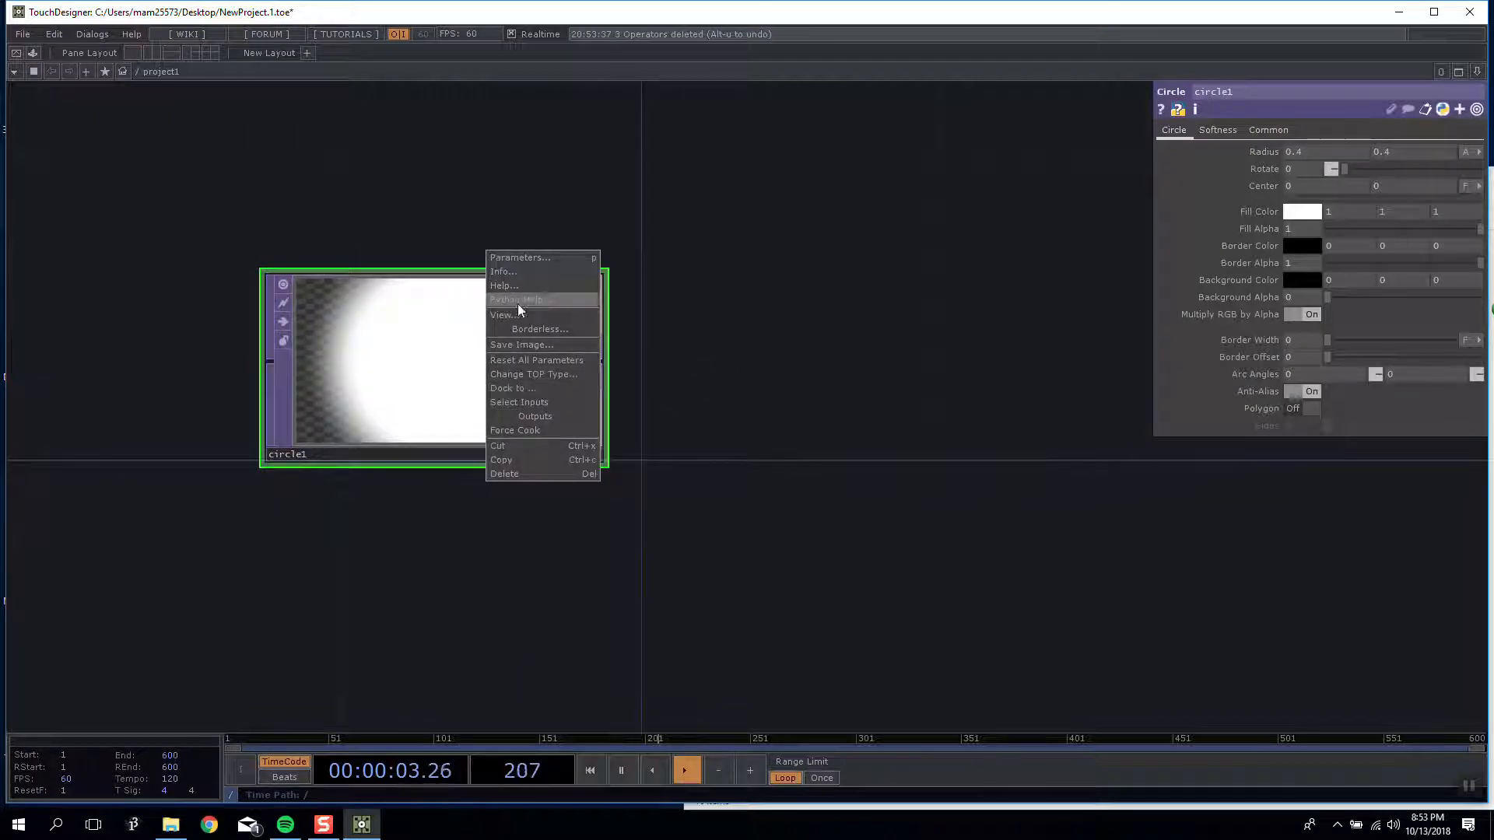
{"action": "left_click", "coordinate": [506, 337]}
{"action": "left_click_drag", "start_coordinate": [599, 369], "coordinate": [519, 386]}
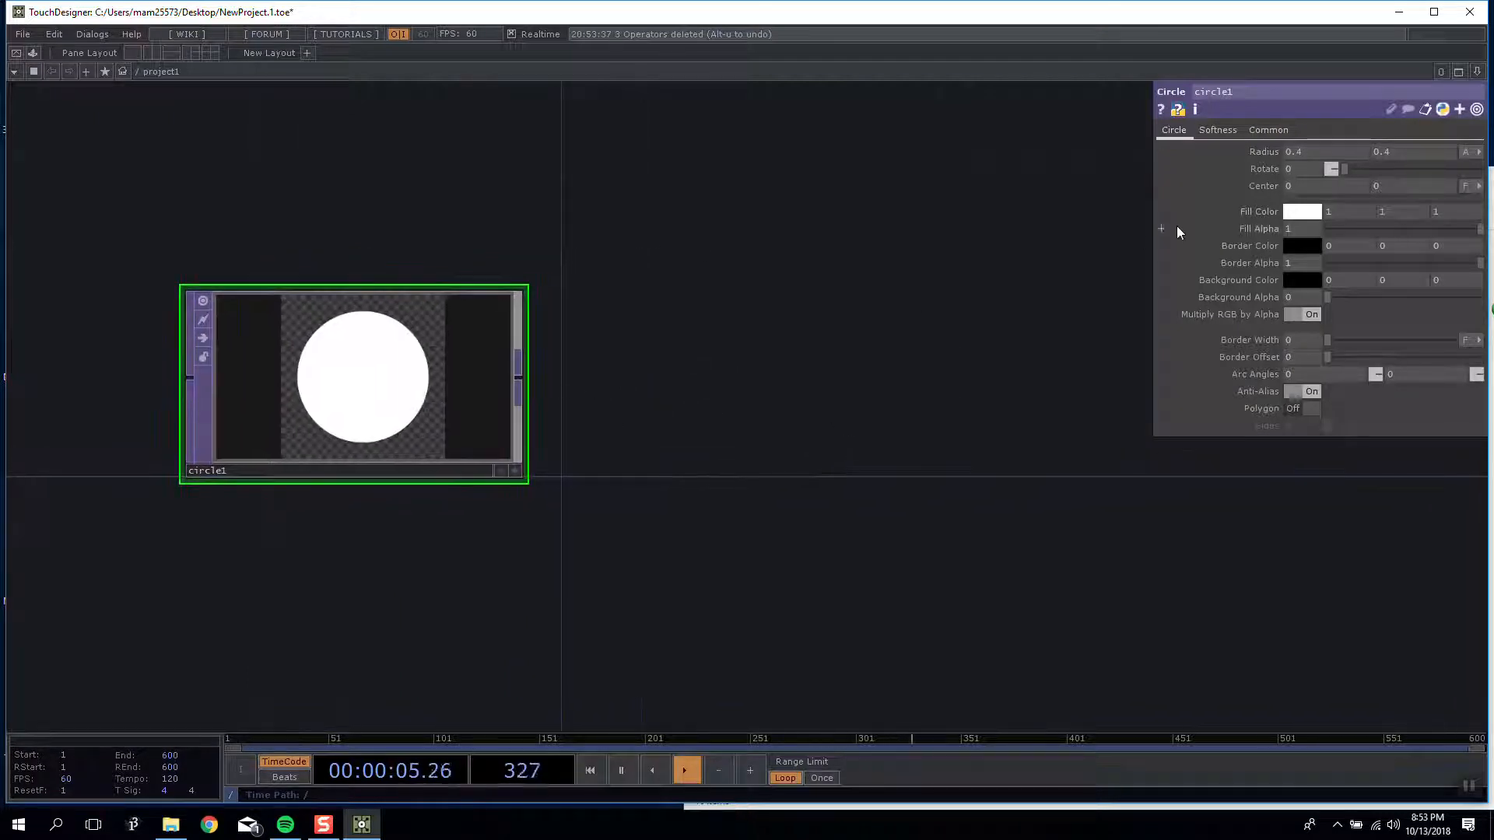
Step: Give circle1 a slight soft edge with its softness settings
{"action": "left_click", "coordinate": [1218, 132]}
{"action": "left_click_drag", "start_coordinate": [1333, 154], "coordinate": [1371, 154]}
{"action": "left_click", "coordinate": [1358, 186]}
{"action": "left_click", "coordinate": [1339, 219]}
{"action": "left_click", "coordinate": [1176, 131]}
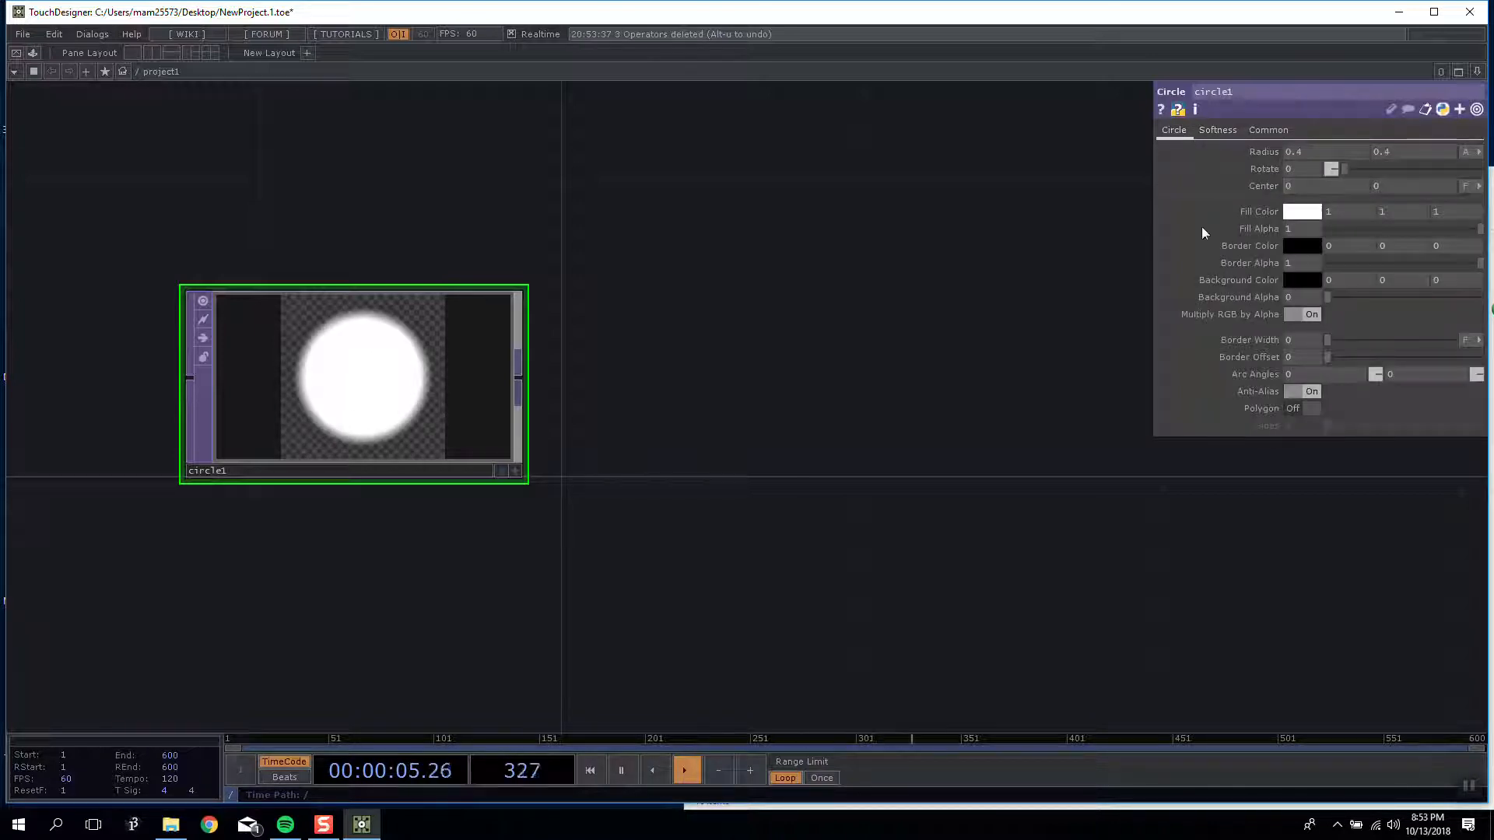
Step: Try a red fill color on circle1 and return the fill to white
{"action": "left_click_drag", "start_coordinate": [710, 293], "coordinate": [1011, 281]}
{"action": "left_click", "coordinate": [1290, 212]}
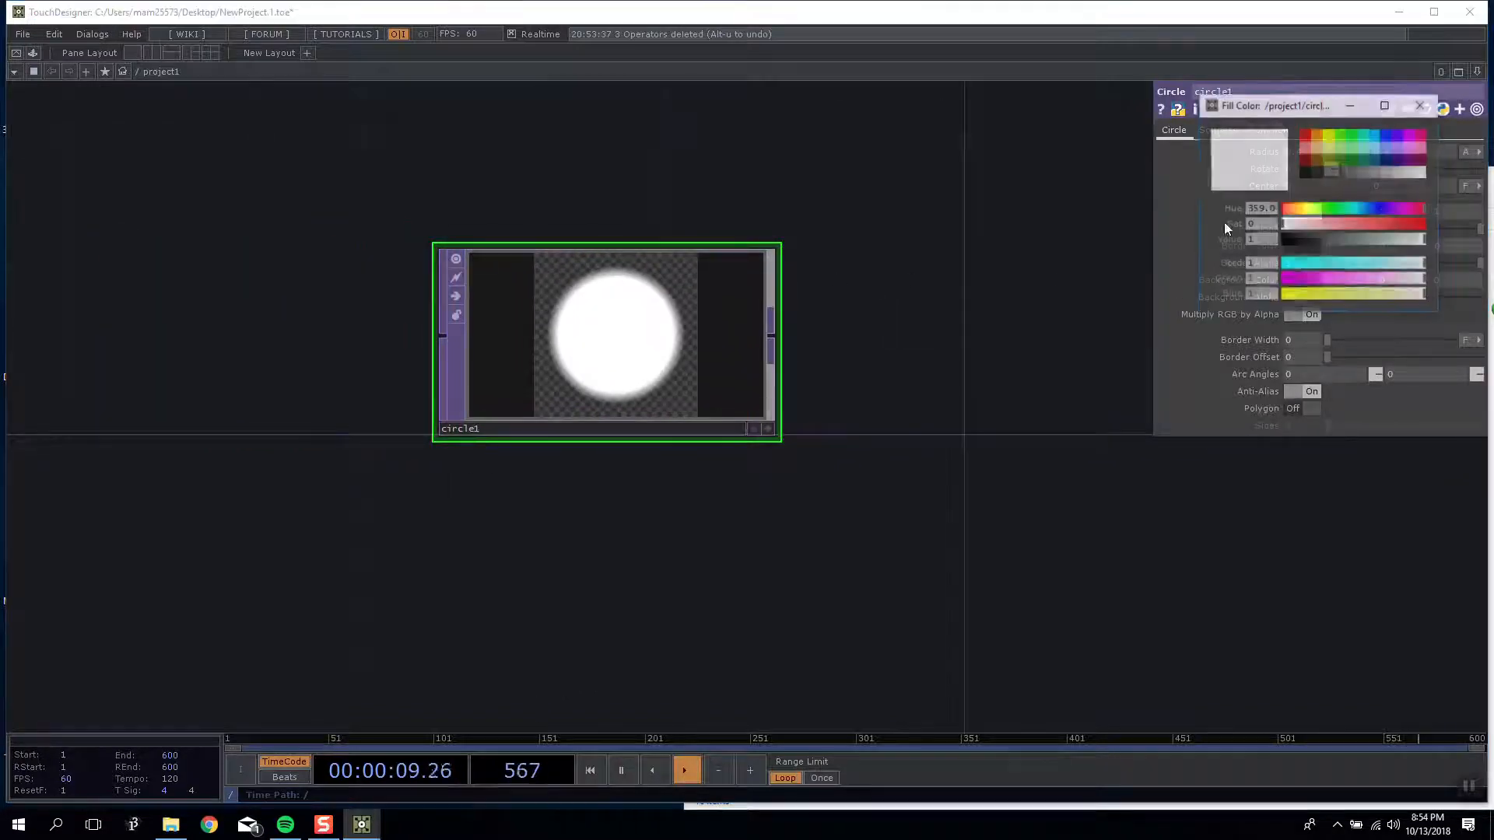
{"action": "left_click", "coordinate": [1328, 138]}
{"action": "left_click", "coordinate": [1316, 136]}
{"action": "left_click", "coordinate": [1306, 136]}
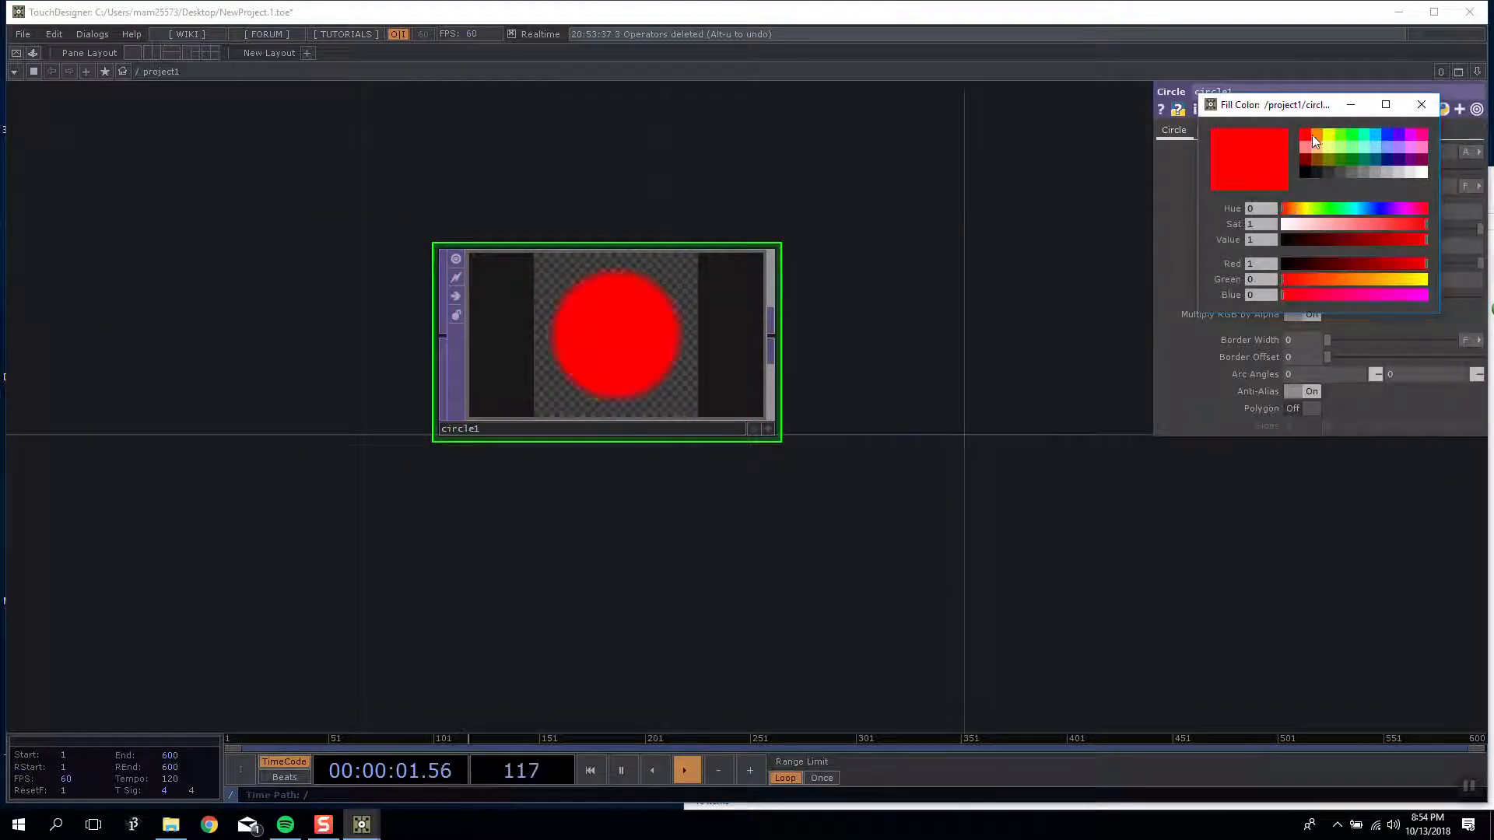
{"action": "left_click", "coordinate": [1424, 171]}
Step: Try a Level TOP on circle1's output and delete it
{"action": "right_click", "coordinate": [767, 263]}
{"action": "left_click", "coordinate": [745, 282]}
{"action": "right_click", "coordinate": [771, 319]}
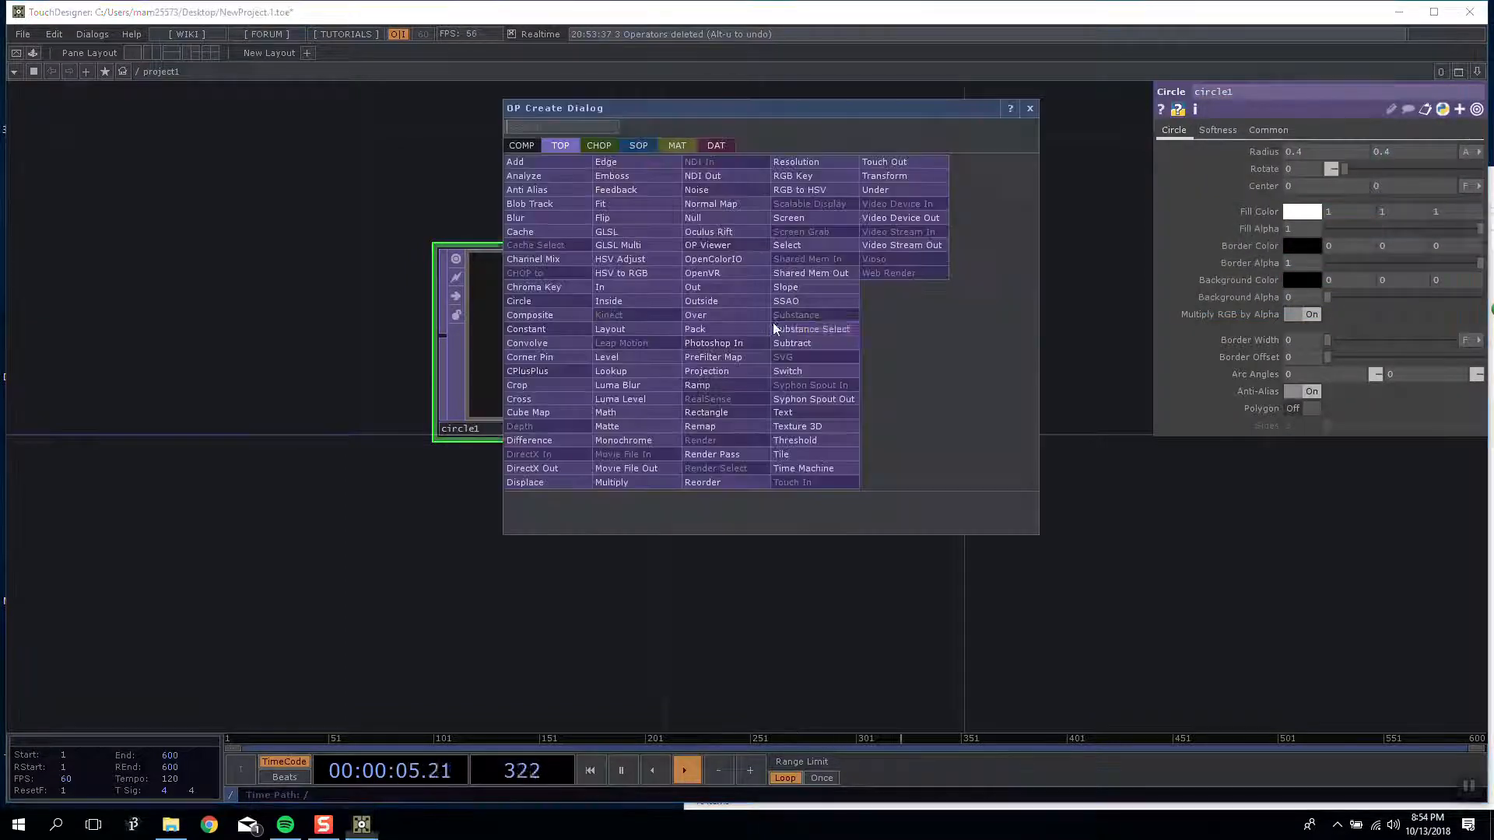
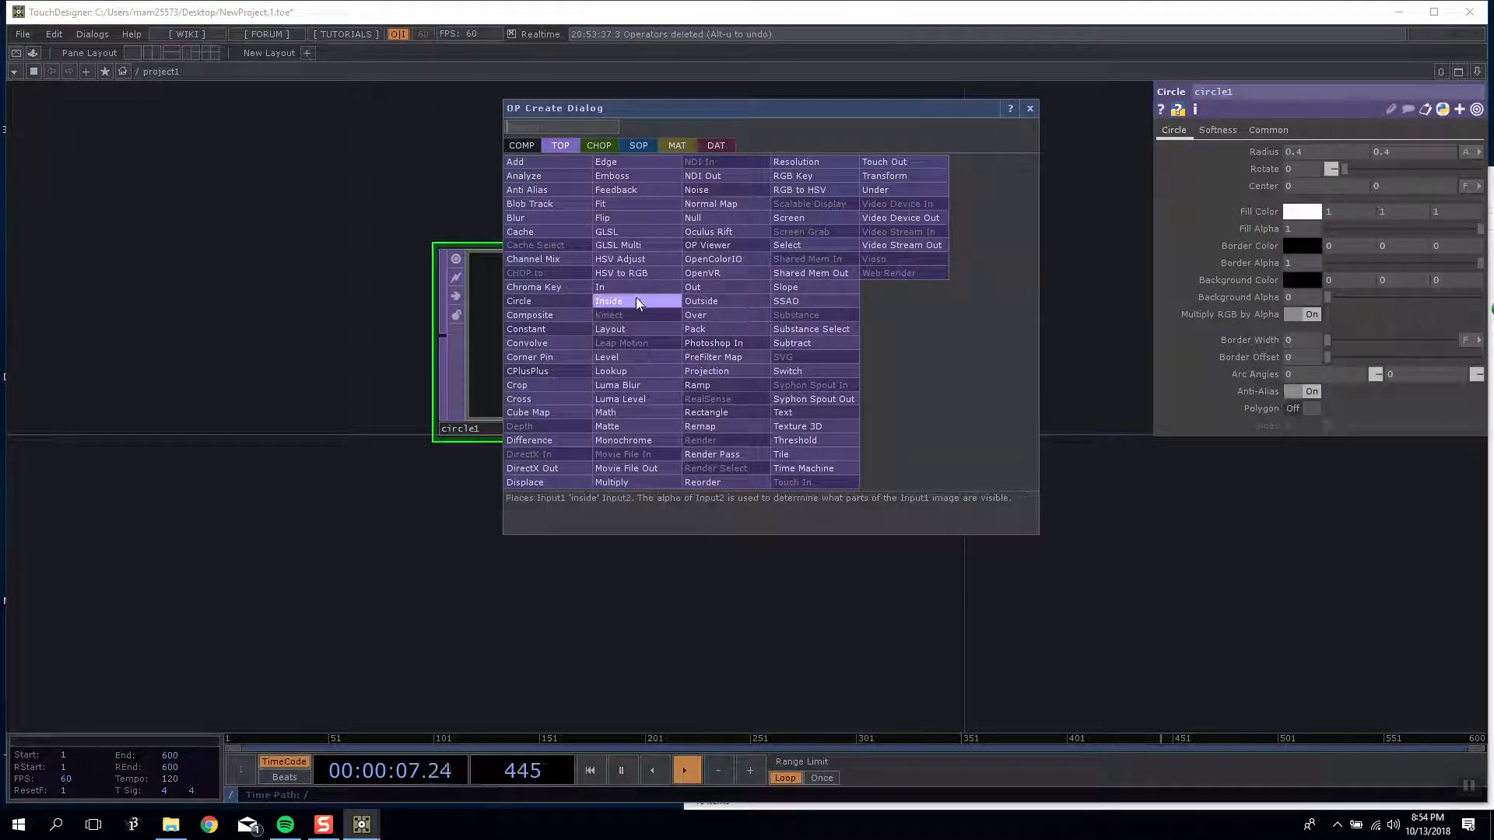
{"action": "left_click", "coordinate": [640, 358]}
{"action": "left_click", "coordinate": [908, 349]}
{"action": "left_click_drag", "start_coordinate": [961, 337], "coordinate": [1047, 394]}
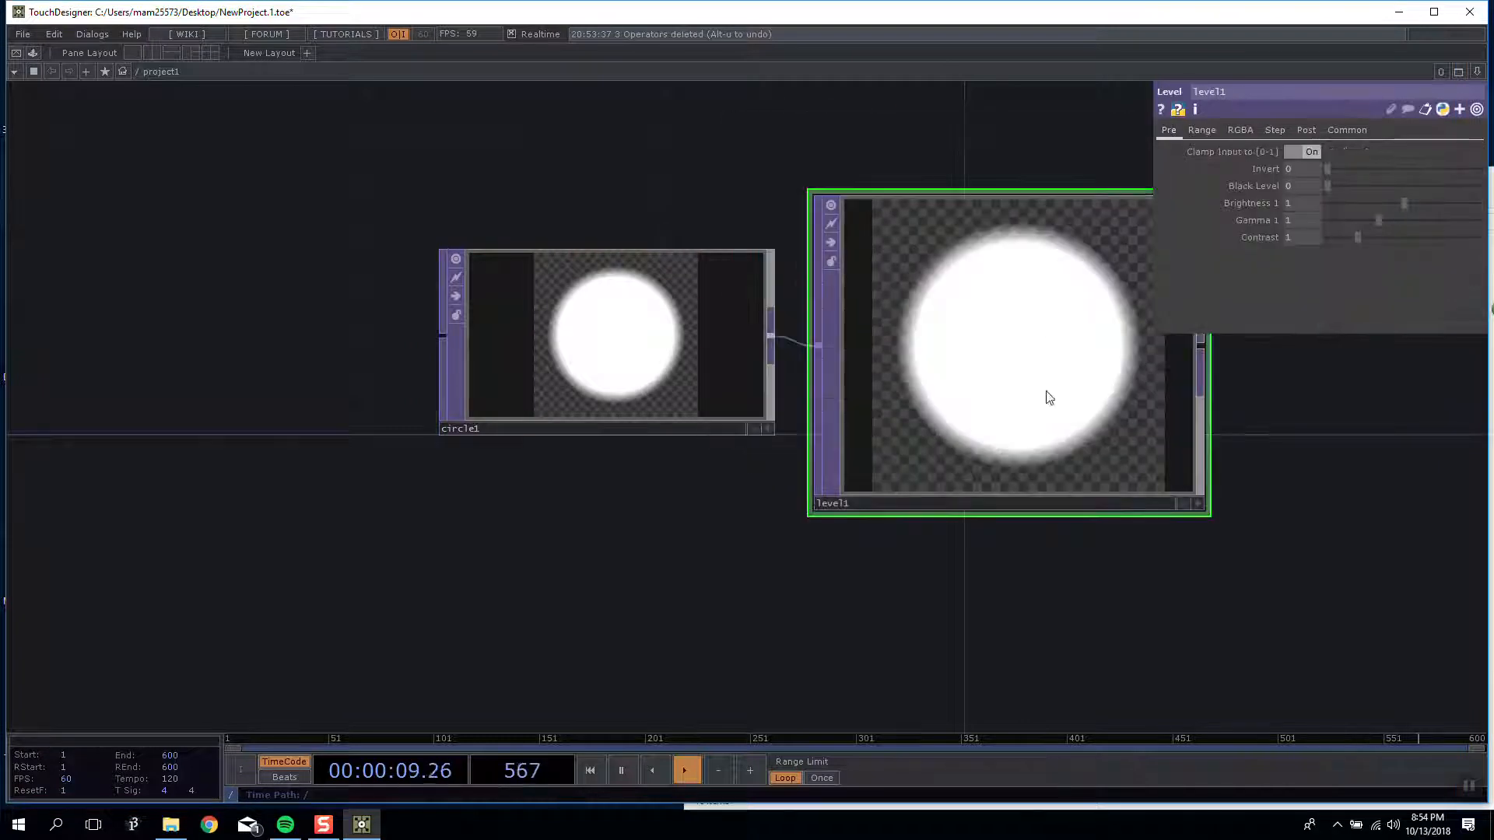
{"action": "key", "text": "Delete"}
Step: Add a Constant TOP above circle1 and set its color to orange (1, 0.545098, 0)
{"action": "left_click_drag", "start_coordinate": [876, 372], "coordinate": [851, 456]}
{"action": "left_click_drag", "start_coordinate": [598, 389], "coordinate": [597, 465]}
{"action": "left_click_drag", "start_coordinate": [610, 299], "coordinate": [607, 393]}
{"action": "left_click_drag", "start_coordinate": [766, 516], "coordinate": [680, 428]}
{"action": "key", "text": "Tab"}
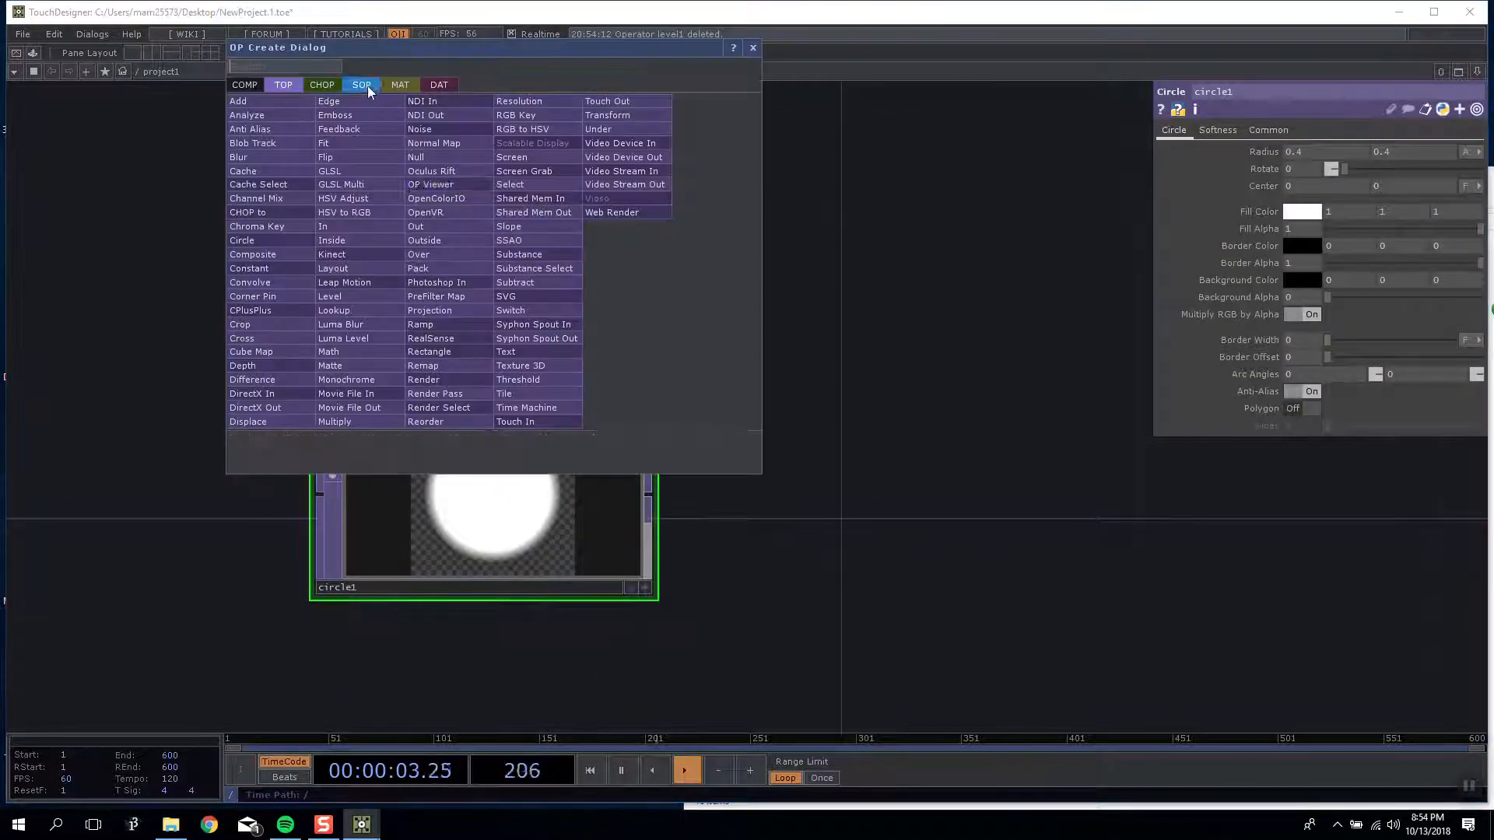
{"action": "left_click", "coordinate": [257, 268]}
{"action": "left_click", "coordinate": [493, 263]}
{"action": "left_click", "coordinate": [1296, 152]}
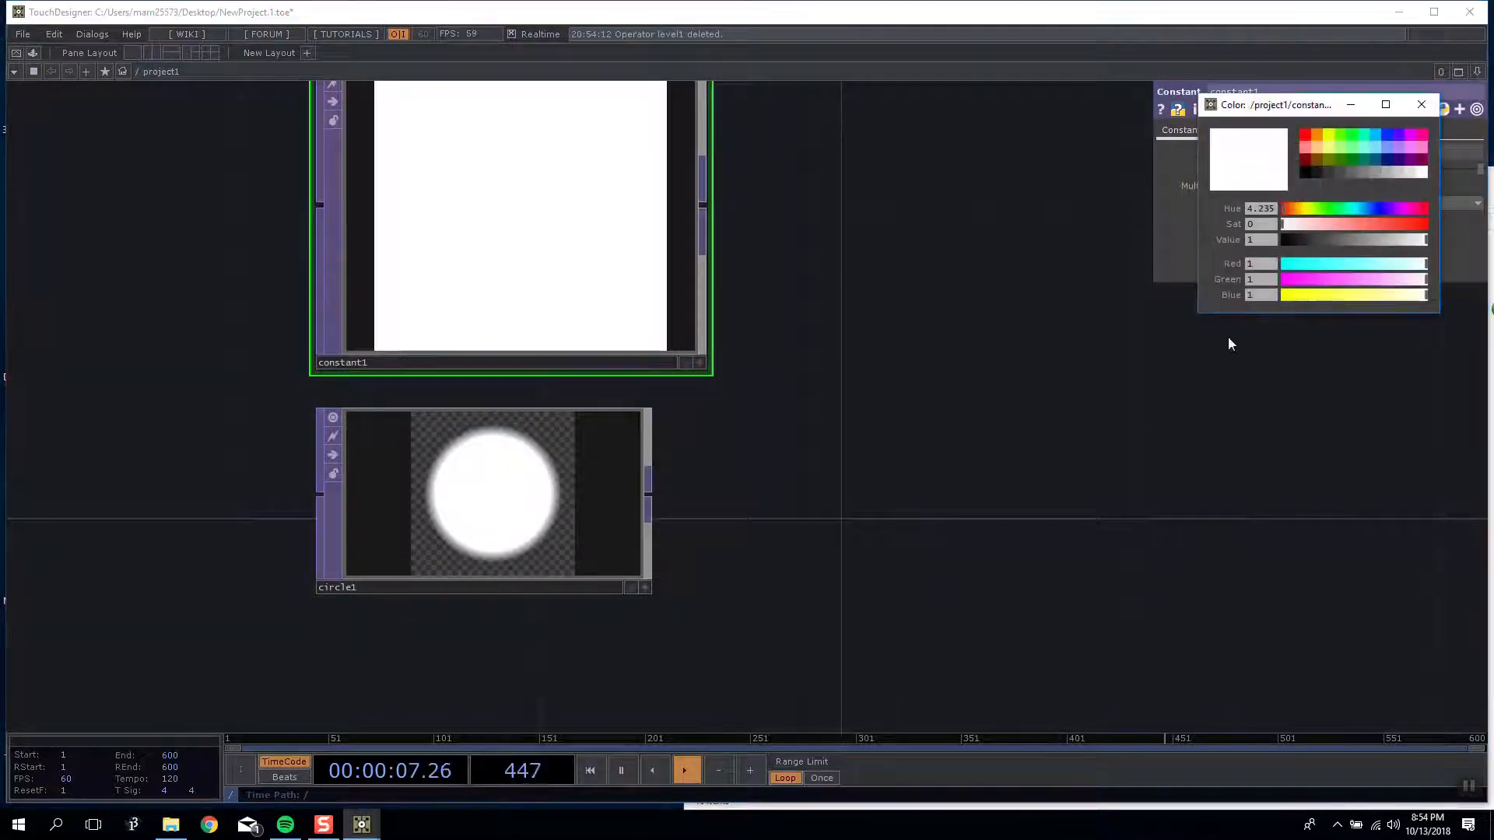
{"action": "left_click", "coordinate": [1327, 140]}
{"action": "left_click", "coordinate": [1423, 105]}
Step: Add a Composite TOP fed by constant1 and circle1 to color the soft circle orange
{"action": "left_click_drag", "start_coordinate": [863, 438], "coordinate": [634, 716]}
{"action": "scroll", "coordinate": [710, 412], "scroll_direction": "down", "scroll_amount": 3}
{"action": "left_click_drag", "start_coordinate": [554, 481], "coordinate": [405, 476]}
{"action": "right_click", "coordinate": [385, 460]}
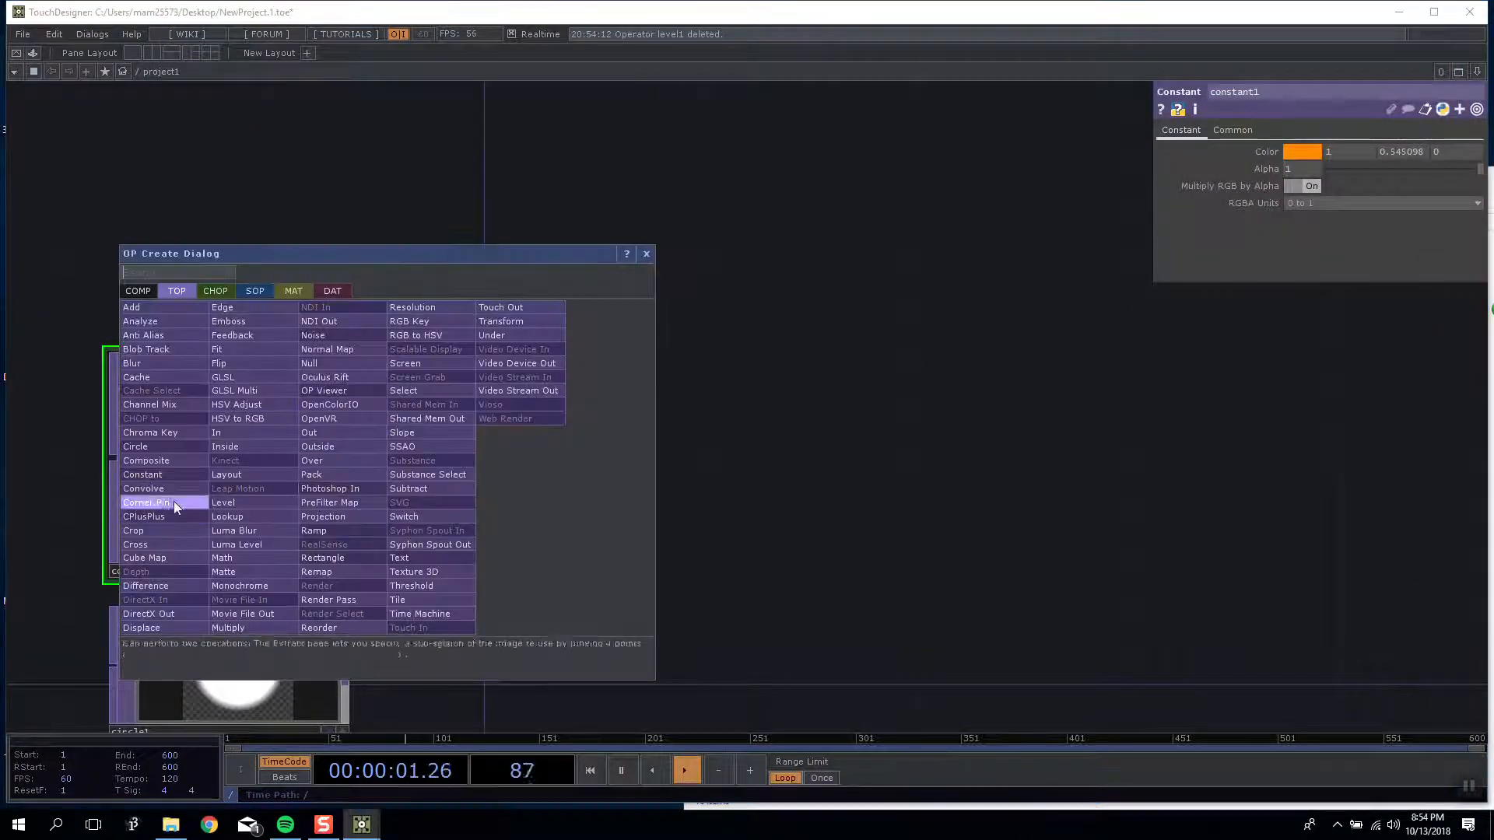
{"action": "left_click", "coordinate": [171, 476]}
{"action": "left_click", "coordinate": [624, 519]}
{"action": "left_click_drag", "start_coordinate": [347, 667], "coordinate": [488, 512]}
{"action": "left_click_drag", "start_coordinate": [924, 552], "coordinate": [879, 440]}
{"action": "left_click_drag", "start_coordinate": [656, 429], "coordinate": [657, 482]}
{"action": "left_click_drag", "start_coordinate": [878, 452], "coordinate": [880, 391]}
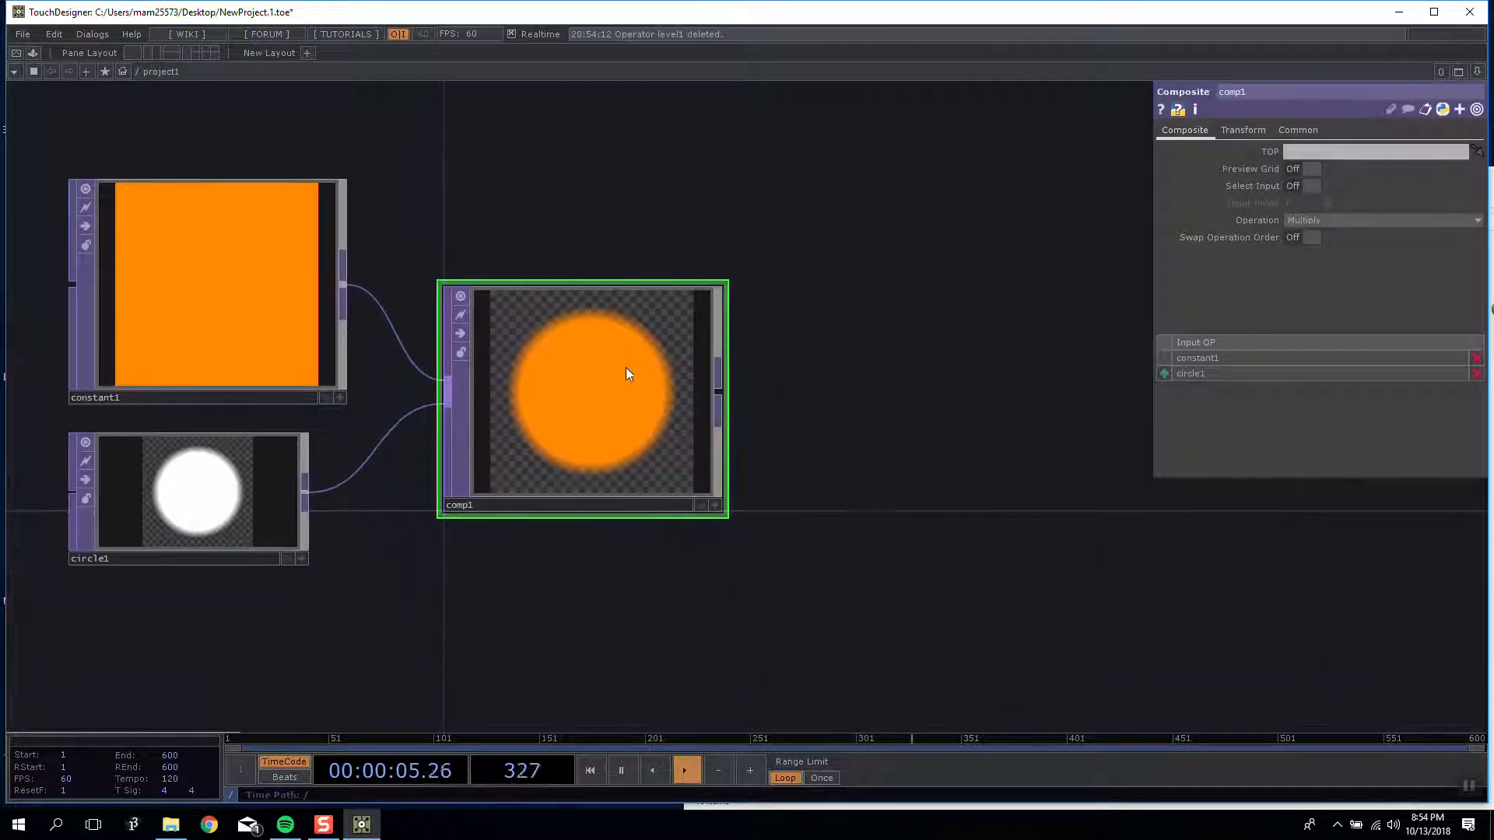
Step: Examine circle1, constant1 and the circle they produce together in comp1
{"action": "scroll", "coordinate": [625, 369], "scroll_direction": "down", "scroll_amount": 3}
{"action": "scroll", "coordinate": [621, 369], "scroll_direction": "up", "scroll_amount": 3}
{"action": "scroll", "coordinate": [619, 369], "scroll_direction": "down", "scroll_amount": 3}
{"action": "left_click", "coordinate": [320, 462]}
{"action": "scroll", "coordinate": [317, 458], "scroll_direction": "up", "scroll_amount": 5}
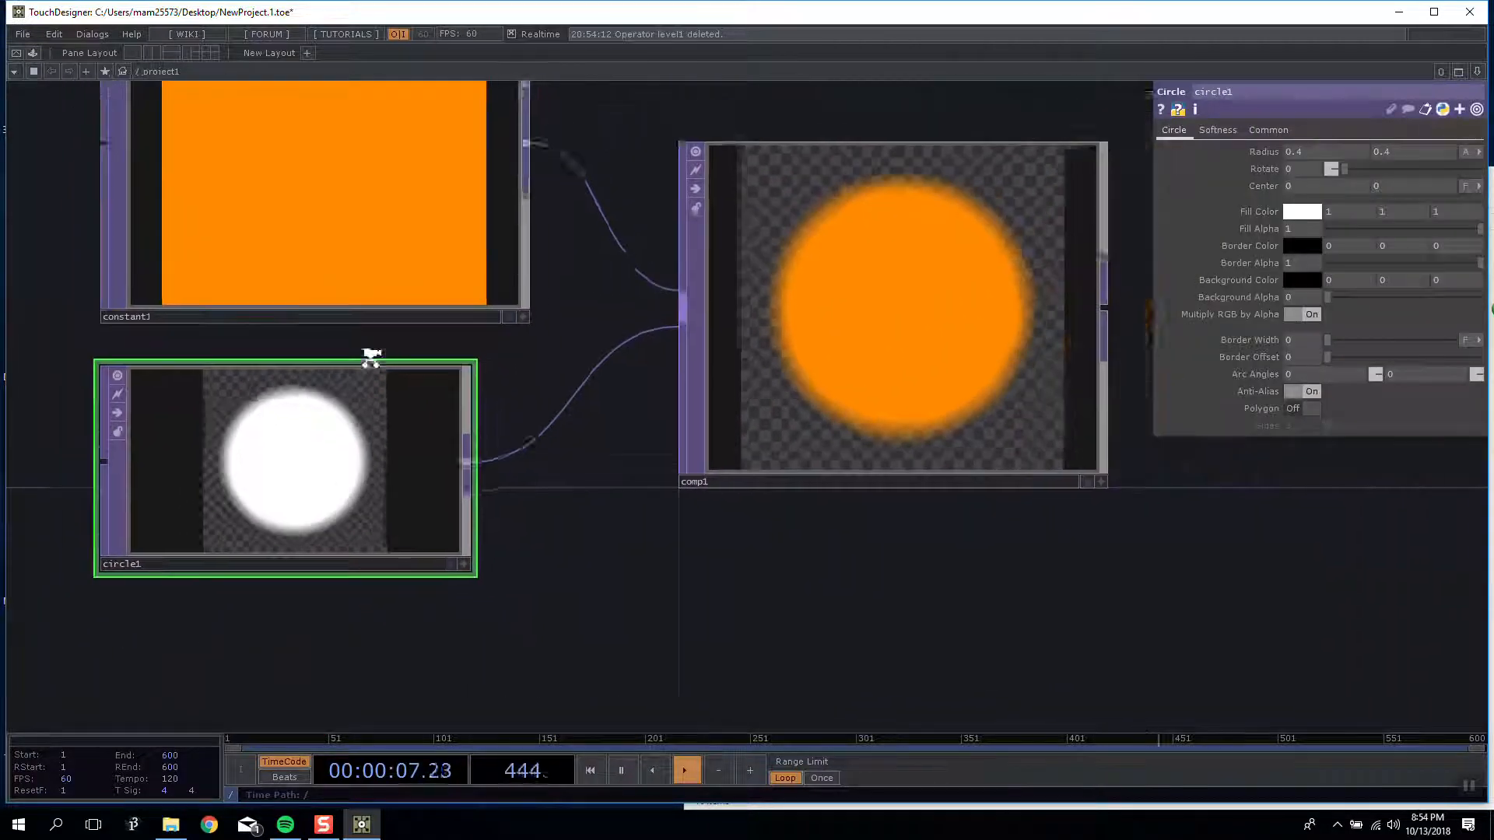
{"action": "scroll", "coordinate": [364, 355], "scroll_direction": "down", "scroll_amount": 1}
{"action": "left_click", "coordinate": [385, 268]}
{"action": "left_click_drag", "start_coordinate": [752, 506], "coordinate": [546, 475]}
{"action": "scroll", "coordinate": [592, 435], "scroll_direction": "down", "scroll_amount": 2}
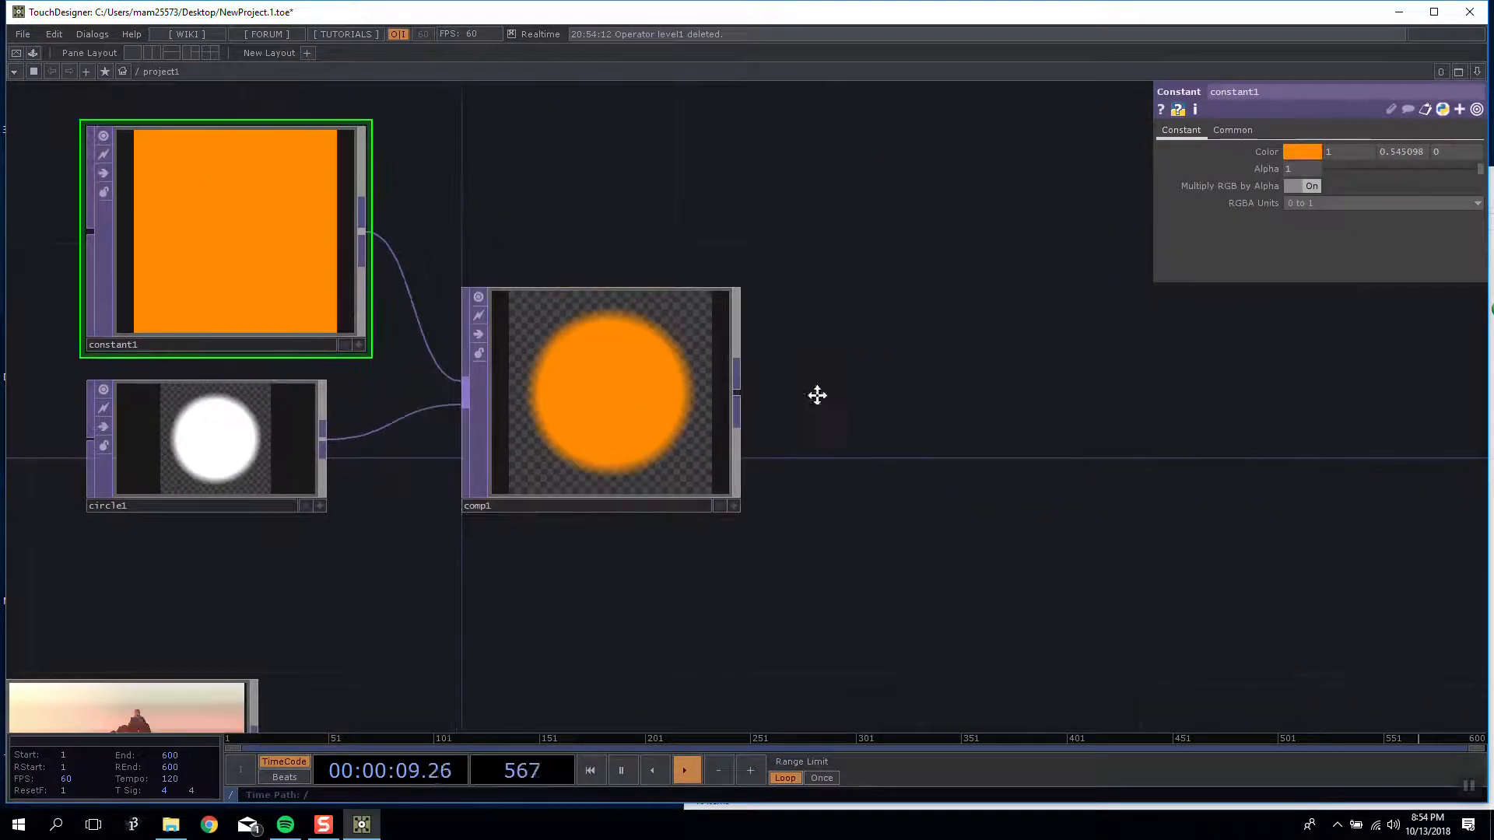
Step: Move comp1 down, closer to comp2 in the island network
{"action": "scroll", "coordinate": [700, 374], "scroll_direction": "down", "scroll_amount": 3}
{"action": "left_click_drag", "start_coordinate": [669, 323], "coordinate": [802, 425]}
{"action": "left_click_drag", "start_coordinate": [641, 344], "coordinate": [648, 425]}
{"action": "left_click_drag", "start_coordinate": [733, 445], "coordinate": [689, 382]}
{"action": "scroll", "coordinate": [566, 403], "scroll_direction": "up", "scroll_amount": 2}
{"action": "scroll", "coordinate": [566, 403], "scroll_direction": "up", "scroll_amount": 3}
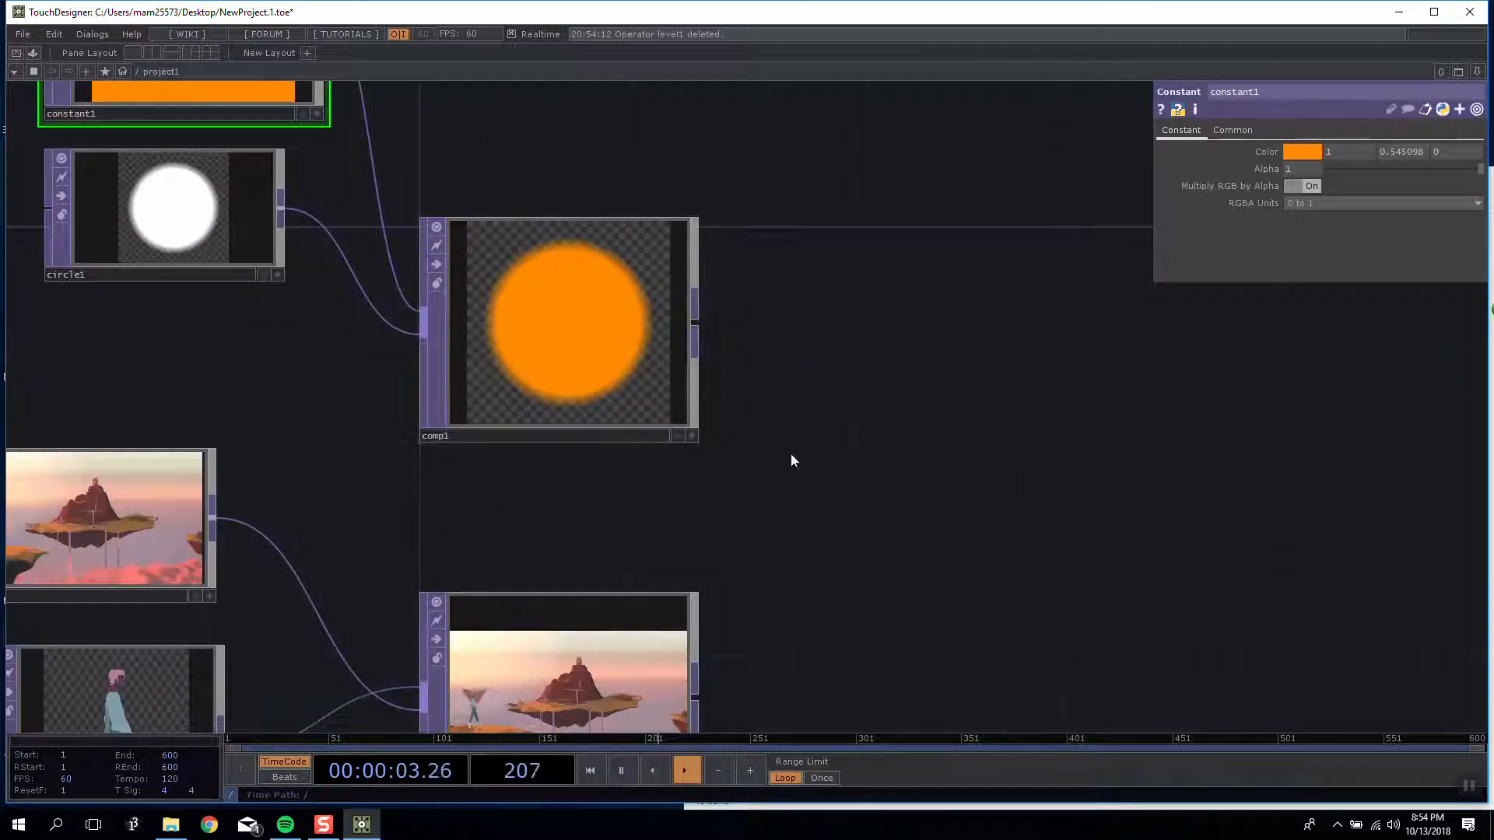
Step: Add a Composite TOP with comp1 as its first input and comp2 as its second
{"action": "left_click_drag", "start_coordinate": [968, 521], "coordinate": [669, 507]}
{"action": "right_click", "coordinate": [394, 308]}
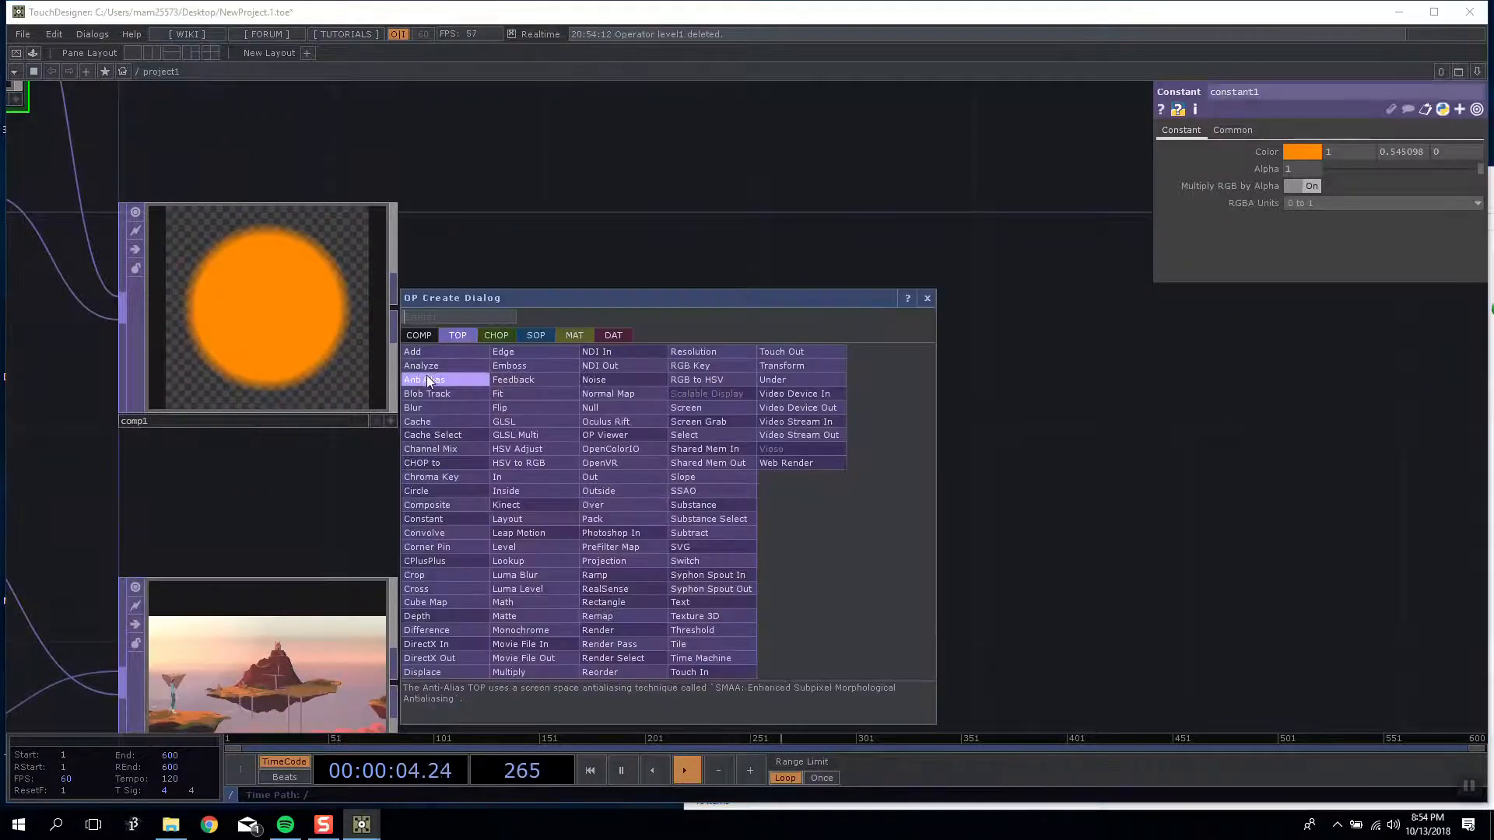
{"action": "left_click", "coordinate": [460, 507]}
{"action": "left_click", "coordinate": [725, 548]}
{"action": "mouse_move", "coordinate": [405, 689]}
{"action": "left_mouse_down"}
{"action": "mouse_move", "coordinate": [407, 627]}
{"action": "mouse_move", "coordinate": [406, 672]}
{"action": "left_mouse_up"}
{"action": "left_click_drag", "start_coordinate": [405, 672], "coordinate": [620, 504]}
{"action": "left_click_drag", "start_coordinate": [406, 300], "coordinate": [594, 479]}
Step: Set comp3's Operation to Atop so the orange circle lies over the island scene
{"action": "left_click", "coordinate": [1164, 375]}
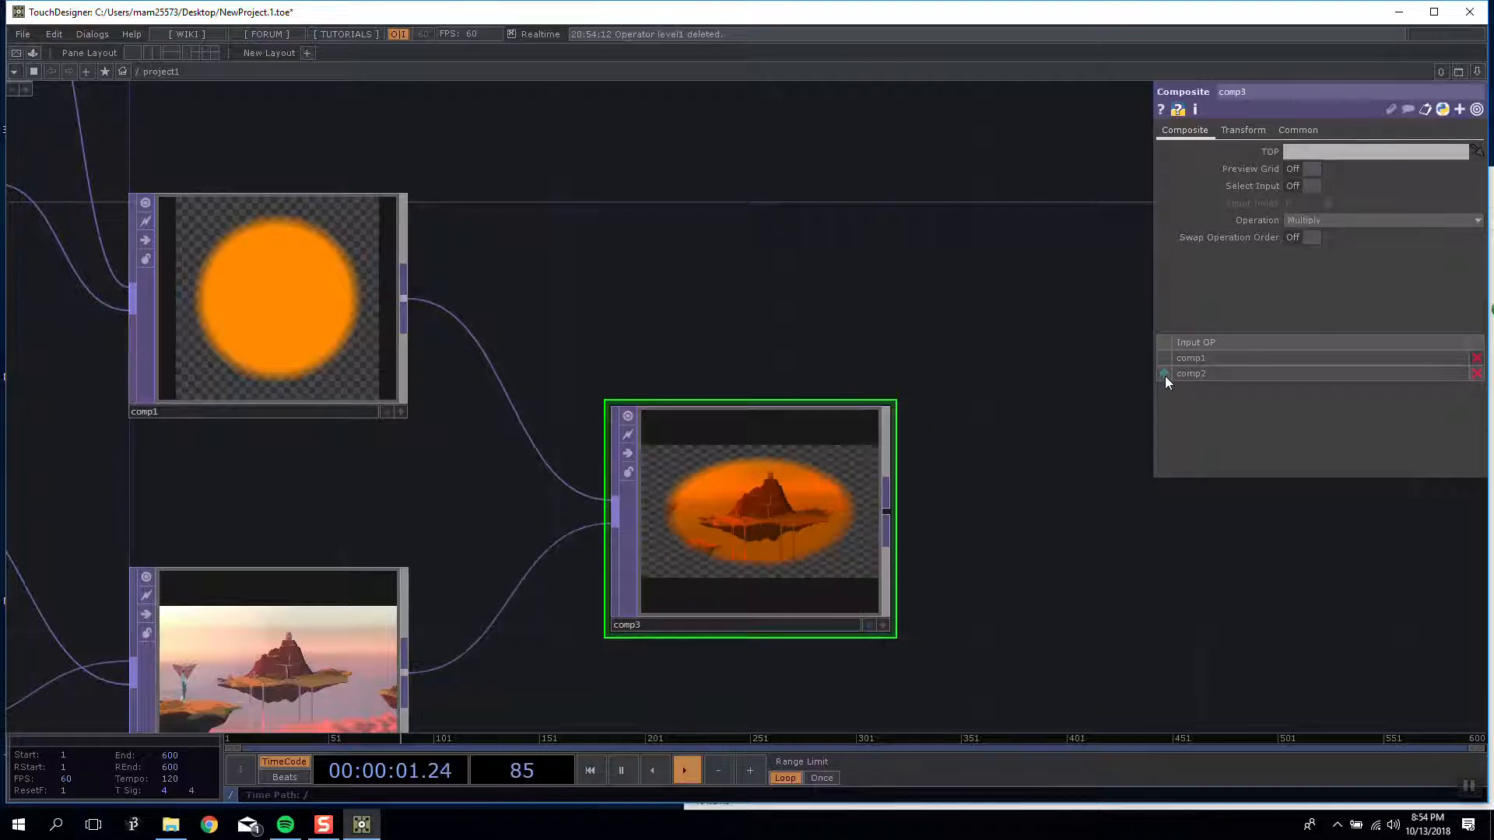
{"action": "left_click", "coordinate": [1334, 221]}
{"action": "left_click", "coordinate": [1321, 251]}
{"action": "left_click_drag", "start_coordinate": [684, 317], "coordinate": [909, 361]}
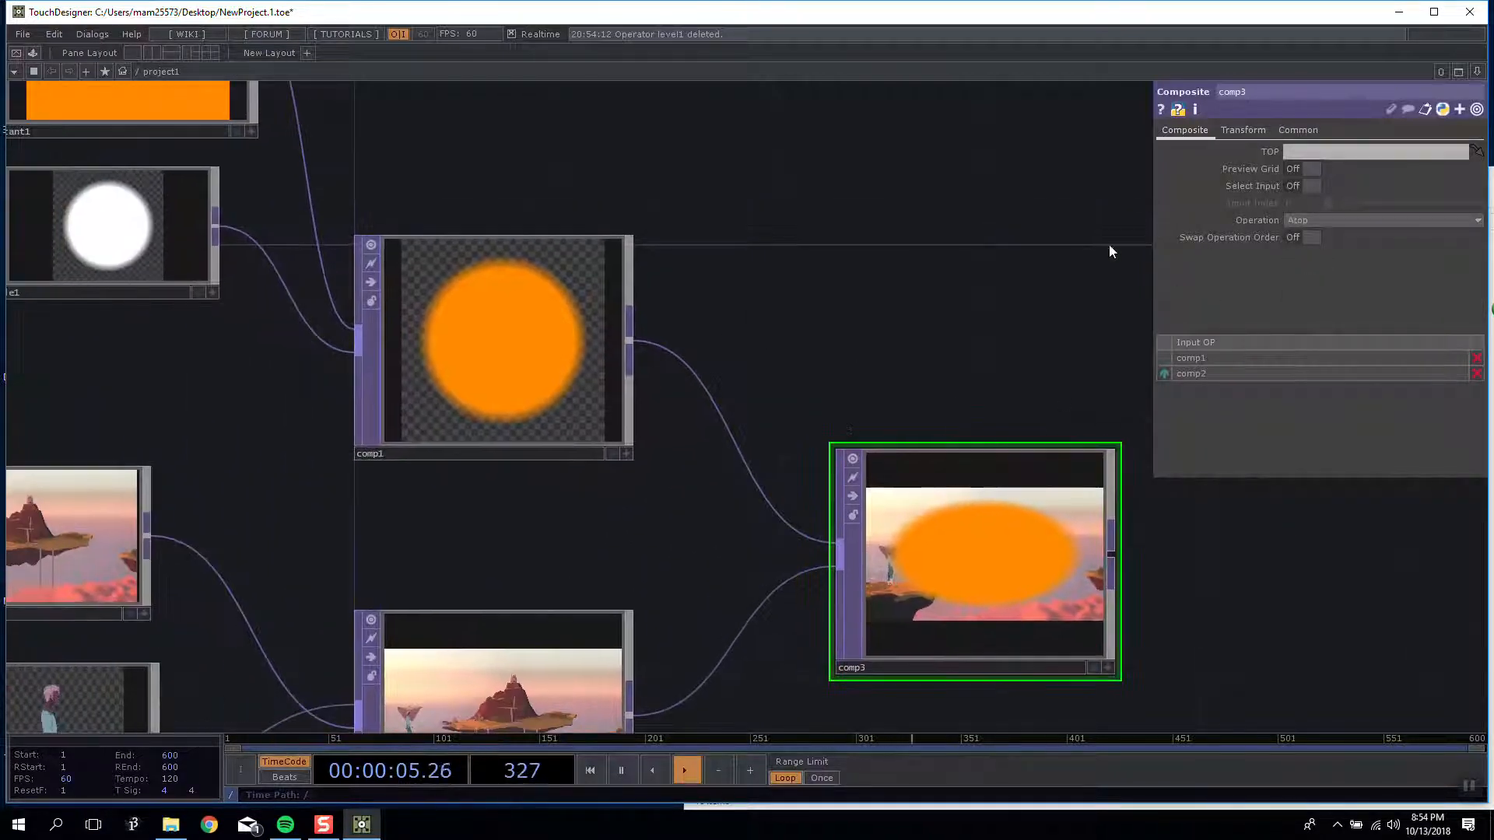
Step: Set comp3's Pre-Fit Overlay to Native Resolution and Translate to 0.4, 0.3, placing the circle as a sun in the sky
{"action": "left_click_drag", "start_coordinate": [1141, 244], "coordinate": [957, 193]}
{"action": "left_click", "coordinate": [1242, 131]}
{"action": "left_click", "coordinate": [1306, 172]}
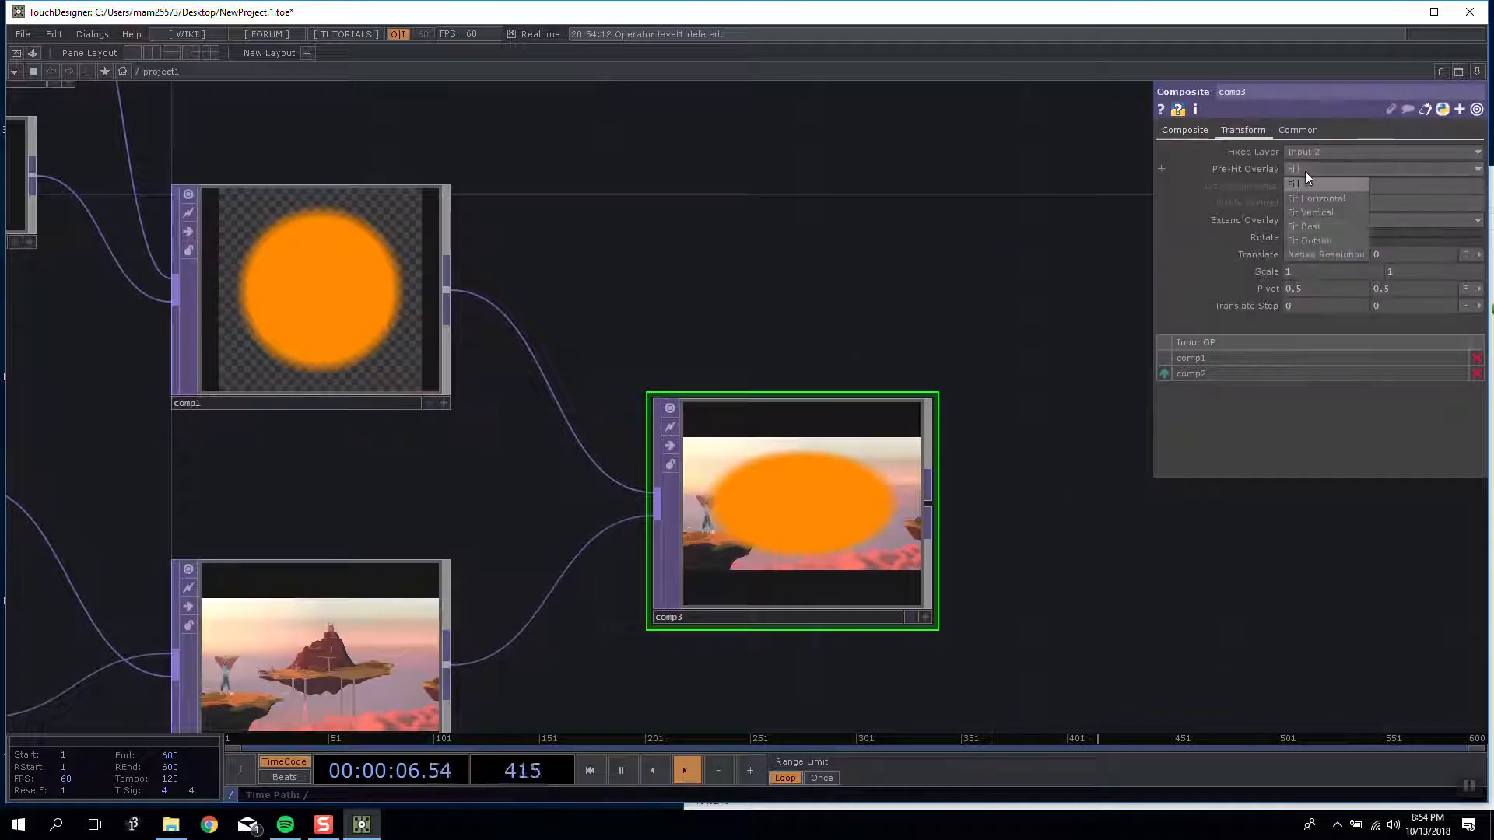
{"action": "left_click", "coordinate": [1331, 263]}
{"action": "middle_click_drag", "start_coordinate": [1318, 254], "coordinate": [1448, 251]}
Step: Try inserting a Transform TOP between comp1 and comp3 and scaling the orange circle down with it
{"action": "left_click_drag", "start_coordinate": [660, 180], "coordinate": [613, 198]}
{"action": "left_click_drag", "start_coordinate": [690, 291], "coordinate": [974, 296]}
{"action": "scroll", "coordinate": [574, 299], "scroll_direction": "up", "scroll_amount": 5}
{"action": "scroll", "coordinate": [574, 300], "scroll_direction": "down", "scroll_amount": 3}
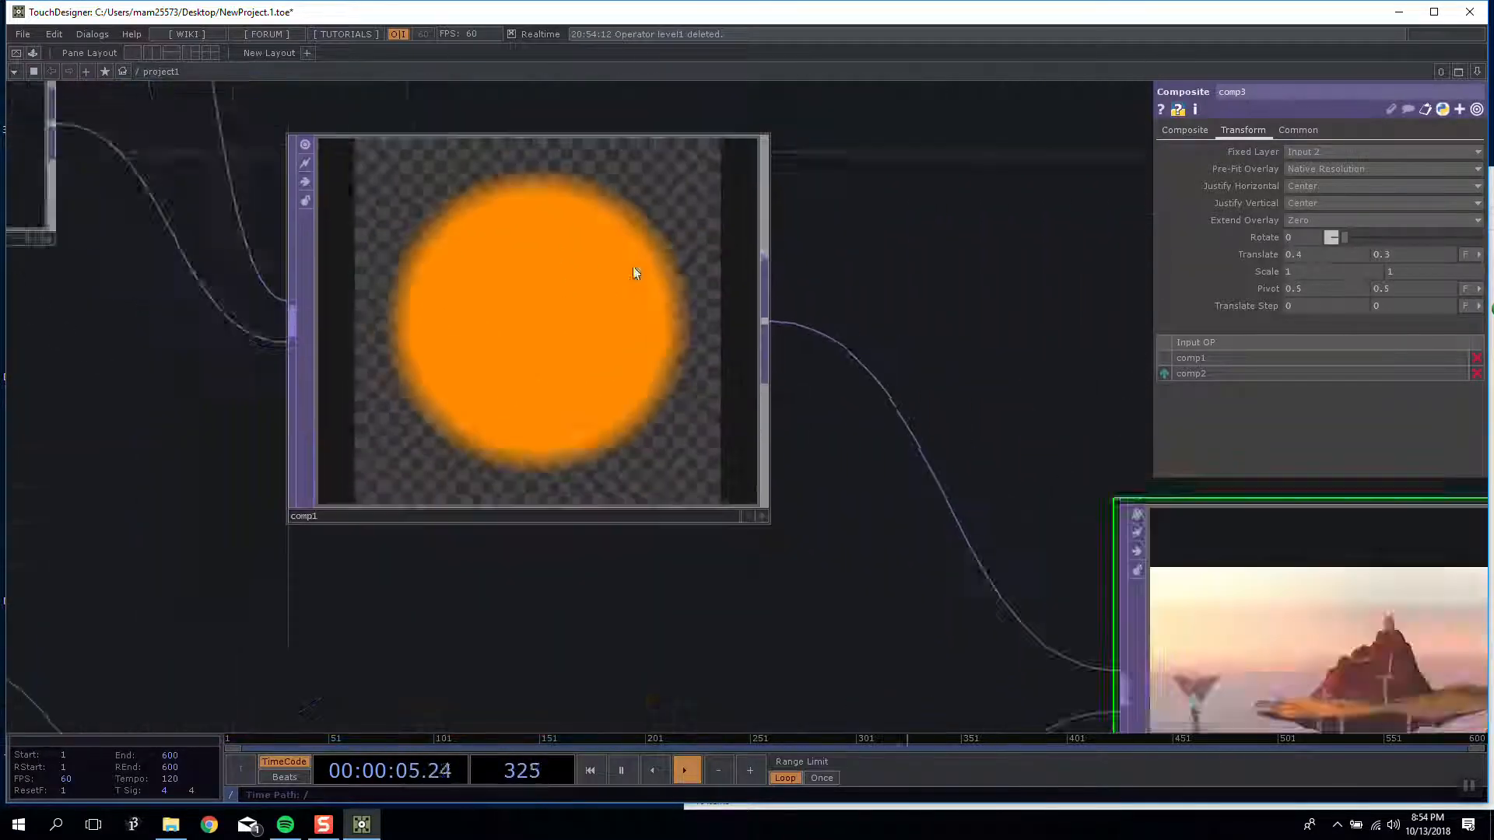
{"action": "scroll", "coordinate": [552, 354], "scroll_direction": "down", "scroll_amount": 1}
{"action": "scroll", "coordinate": [552, 354], "scroll_direction": "down", "scroll_amount": 2}
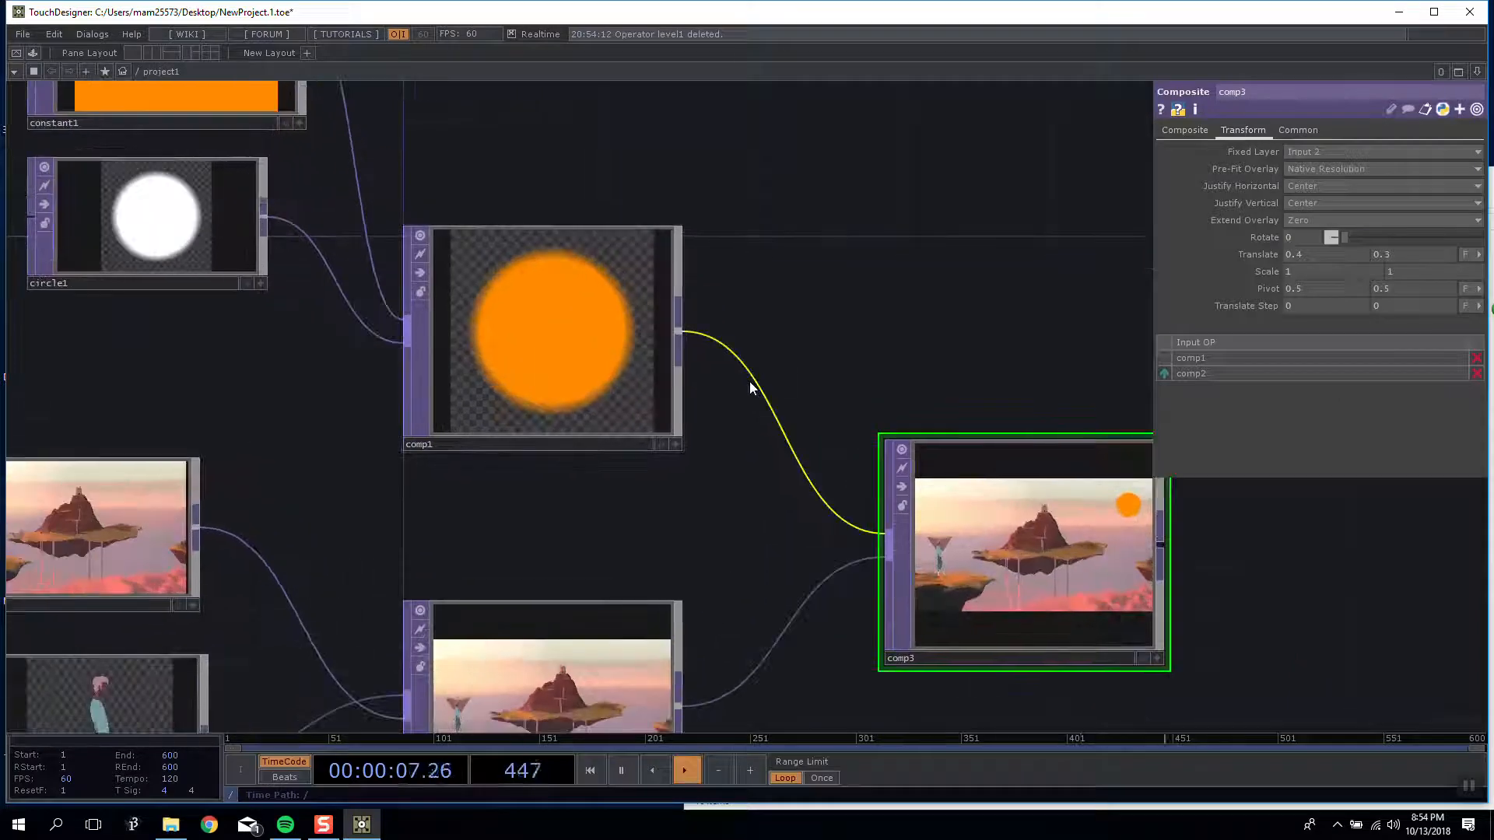
{"action": "right_click", "coordinate": [761, 362]}
{"action": "left_click", "coordinate": [776, 366]}
{"action": "left_click", "coordinate": [889, 223]}
{"action": "left_click", "coordinate": [853, 319]}
{"action": "middle_click", "coordinate": [1245, 204]}
{"action": "middle_click_drag", "start_coordinate": [1245, 204], "coordinate": [997, 249]}
Step: Delete the Transform TOP between comp1 and comp3
{"action": "left_click", "coordinate": [618, 312]}
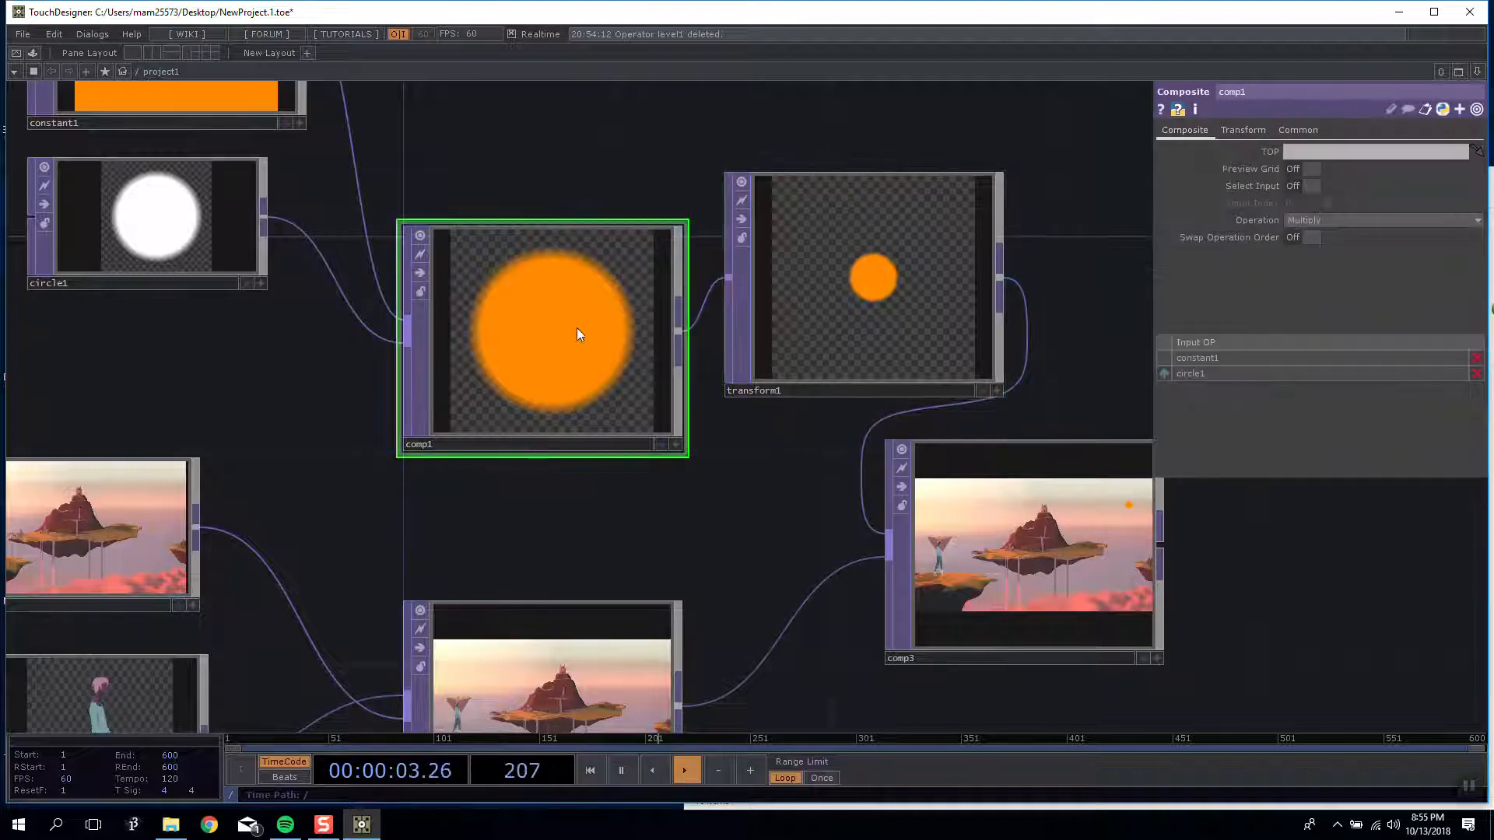
{"action": "left_click", "coordinate": [857, 248]}
{"action": "key", "text": "Delete"}
Step: Shift the sun slightly toward the island by reducing comp3's horizontal Translate
{"action": "left_click_drag", "start_coordinate": [856, 247], "coordinate": [655, 193]}
{"action": "scroll", "coordinate": [857, 444], "scroll_direction": "up", "scroll_amount": 3}
{"action": "left_click", "coordinate": [856, 450]}
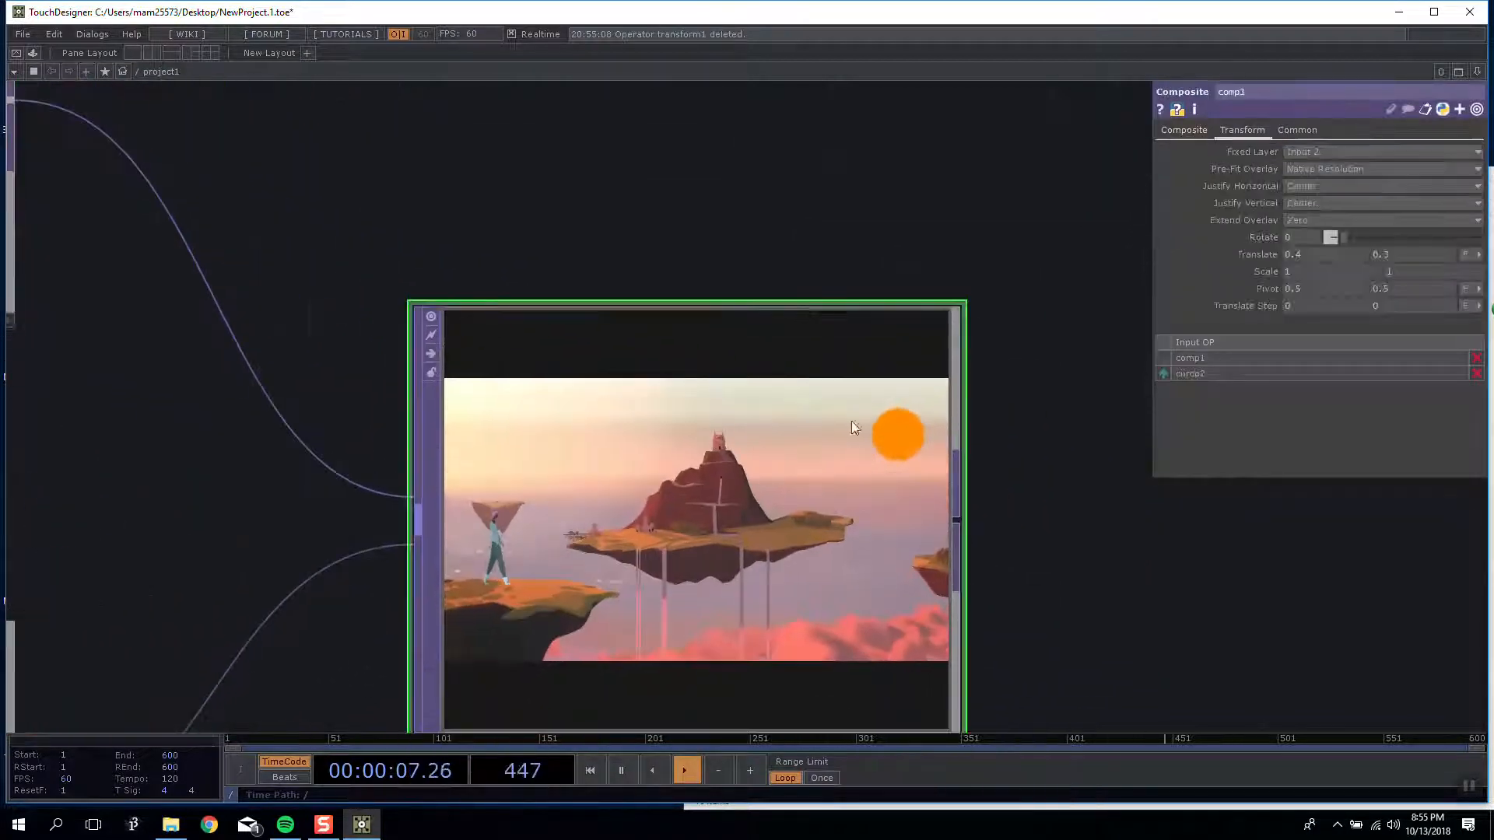
{"action": "mouse_move", "coordinate": [1311, 253]}
{"action": "middle_mouse_down"}
{"action": "mouse_move", "coordinate": [1297, 251]}
{"action": "mouse_move", "coordinate": [1315, 251]}
{"action": "middle_mouse_up"}
{"action": "scroll", "coordinate": [870, 257], "scroll_direction": "down", "scroll_amount": 3}
{"action": "scroll", "coordinate": [869, 259], "scroll_direction": "down", "scroll_amount": 5}
{"action": "scroll", "coordinate": [778, 524], "scroll_direction": "up", "scroll_amount": 4}
Step: Move constant1 and circle1 away from comp1 so they line up above ISLAND
{"action": "left_click_drag", "start_coordinate": [714, 487], "coordinate": [712, 249]}
{"action": "right_click_drag", "start_coordinate": [36, 151], "coordinate": [186, 311]}
{"action": "left_click_drag", "start_coordinate": [207, 323], "coordinate": [130, 324]}
{"action": "left_click", "coordinate": [480, 174]}
{"action": "left_click_drag", "start_coordinate": [480, 175], "coordinate": [609, 271]}
{"action": "left_click_drag", "start_coordinate": [674, 360], "coordinate": [548, 367]}
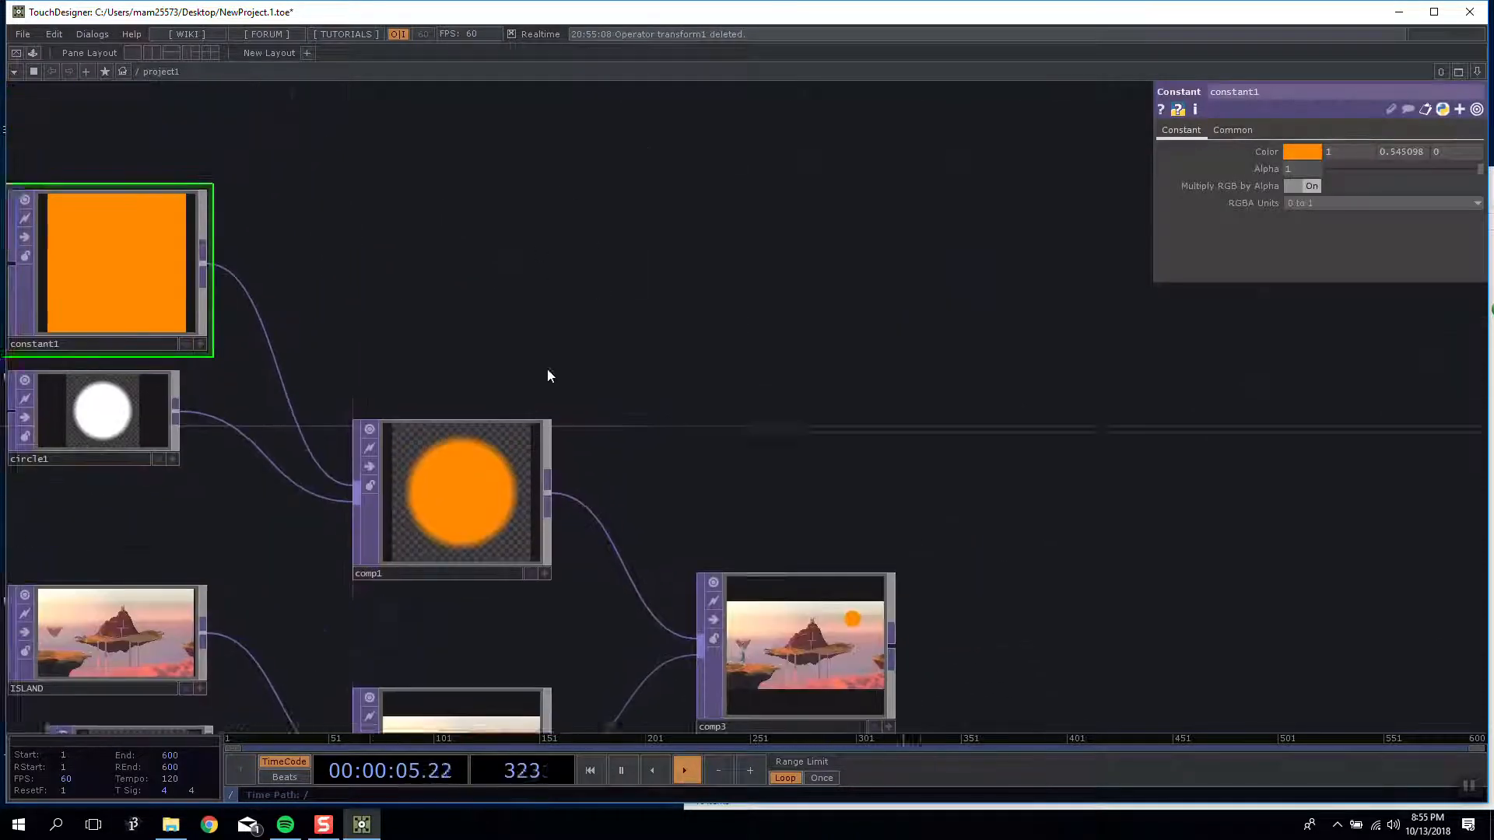
Step: Add a Rectangle TOP in the empty area above comp1
{"action": "left_click_drag", "start_coordinate": [640, 182], "coordinate": [564, 295]}
{"action": "key", "text": "Tab"}
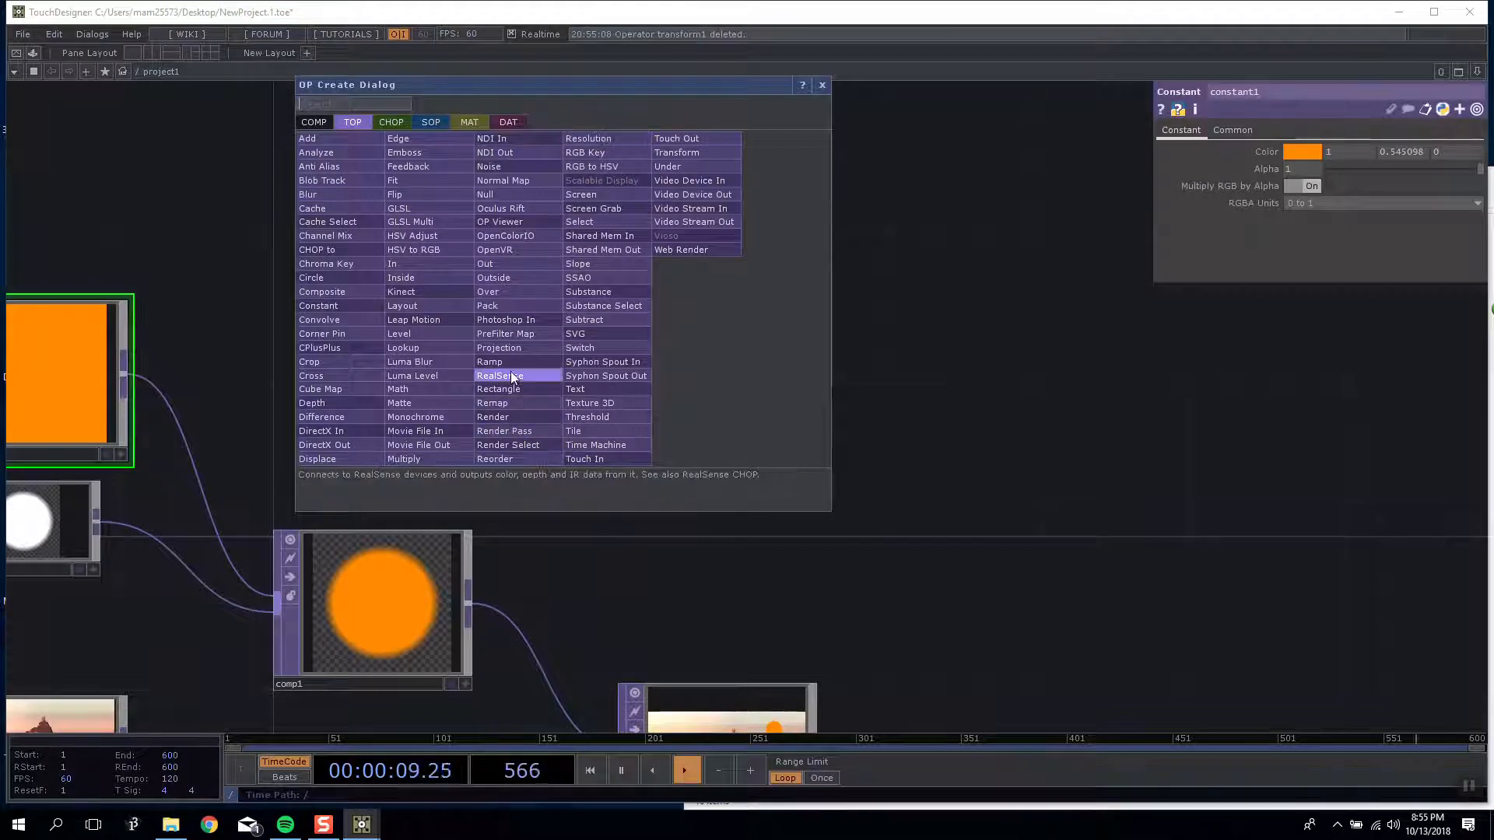
{"action": "left_click", "coordinate": [544, 445]}
{"action": "left_click", "coordinate": [611, 291]}
{"action": "left_click_drag", "start_coordinate": [568, 327], "coordinate": [417, 237]}
{"action": "mouse_move", "coordinate": [803, 350]}
{"action": "left_mouse_down"}
{"action": "mouse_move", "coordinate": [787, 289]}
{"action": "mouse_move", "coordinate": [780, 355]}
{"action": "left_mouse_up"}
Step: Shape rectangle1 into a diagonal bar with Size 1.7 by 0.1 and Rotate 45
{"action": "middle_click_drag", "start_coordinate": [1320, 149], "coordinate": [1403, 123]}
{"action": "left_click_drag", "start_coordinate": [635, 267], "coordinate": [720, 231]}
{"action": "middle_click_drag", "start_coordinate": [1310, 167], "coordinate": [1306, 146]}
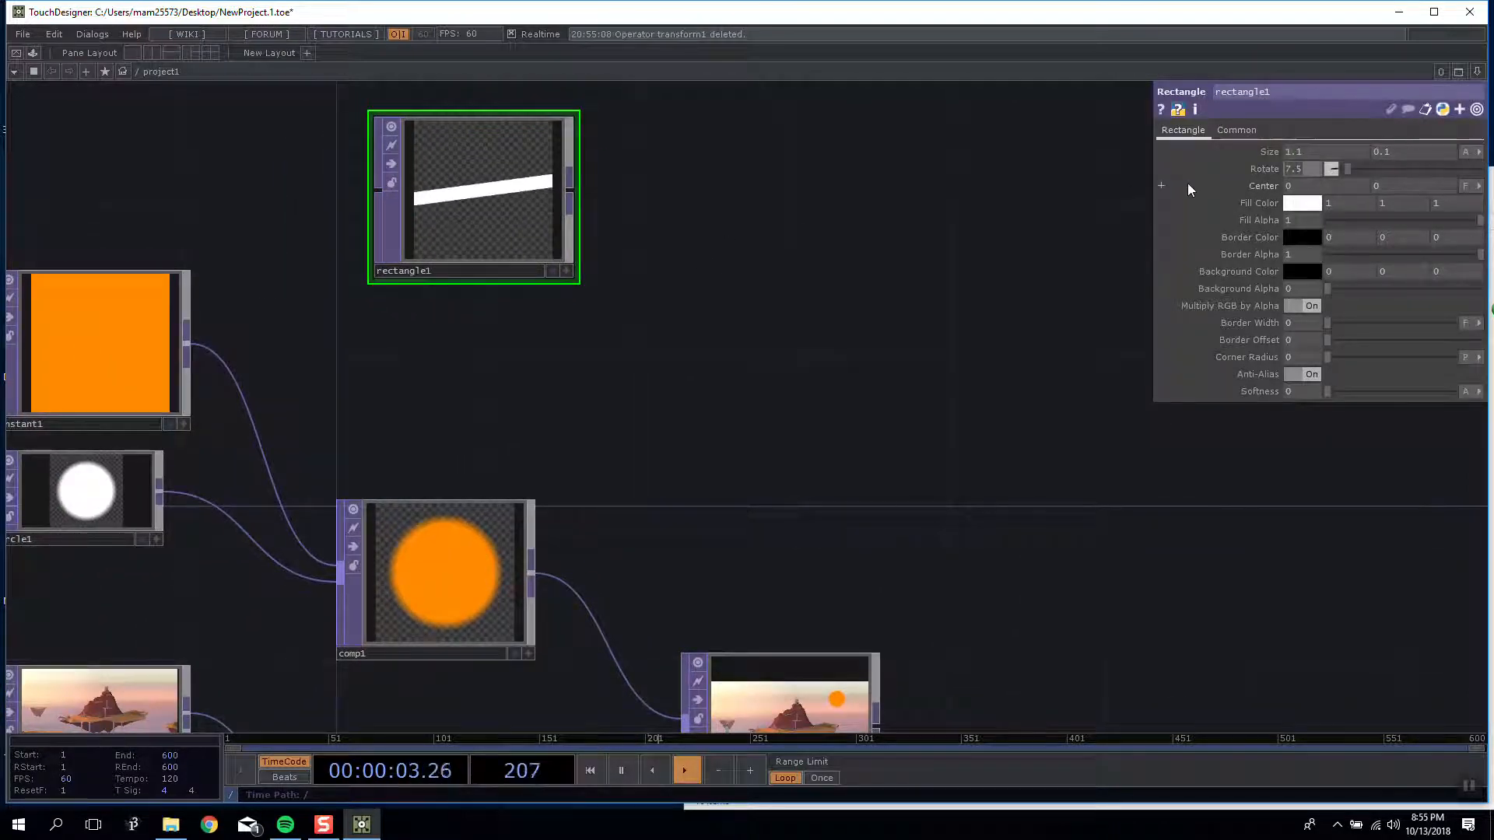
{"action": "type", "text": "45"}
{"action": "key", "text": "Return"}
{"action": "middle_click_drag", "start_coordinate": [1335, 154], "coordinate": [1336, 124]}
Step: Move rectangle1 closer to comp1 and spread constant1 and circle1 farther apart vertically
{"action": "left_click_drag", "start_coordinate": [474, 193], "coordinate": [534, 276]}
{"action": "left_click_drag", "start_coordinate": [395, 386], "coordinate": [526, 278]}
{"action": "left_click_drag", "start_coordinate": [204, 364], "coordinate": [207, 399]}
{"action": "left_click_drag", "start_coordinate": [249, 280], "coordinate": [249, 241]}
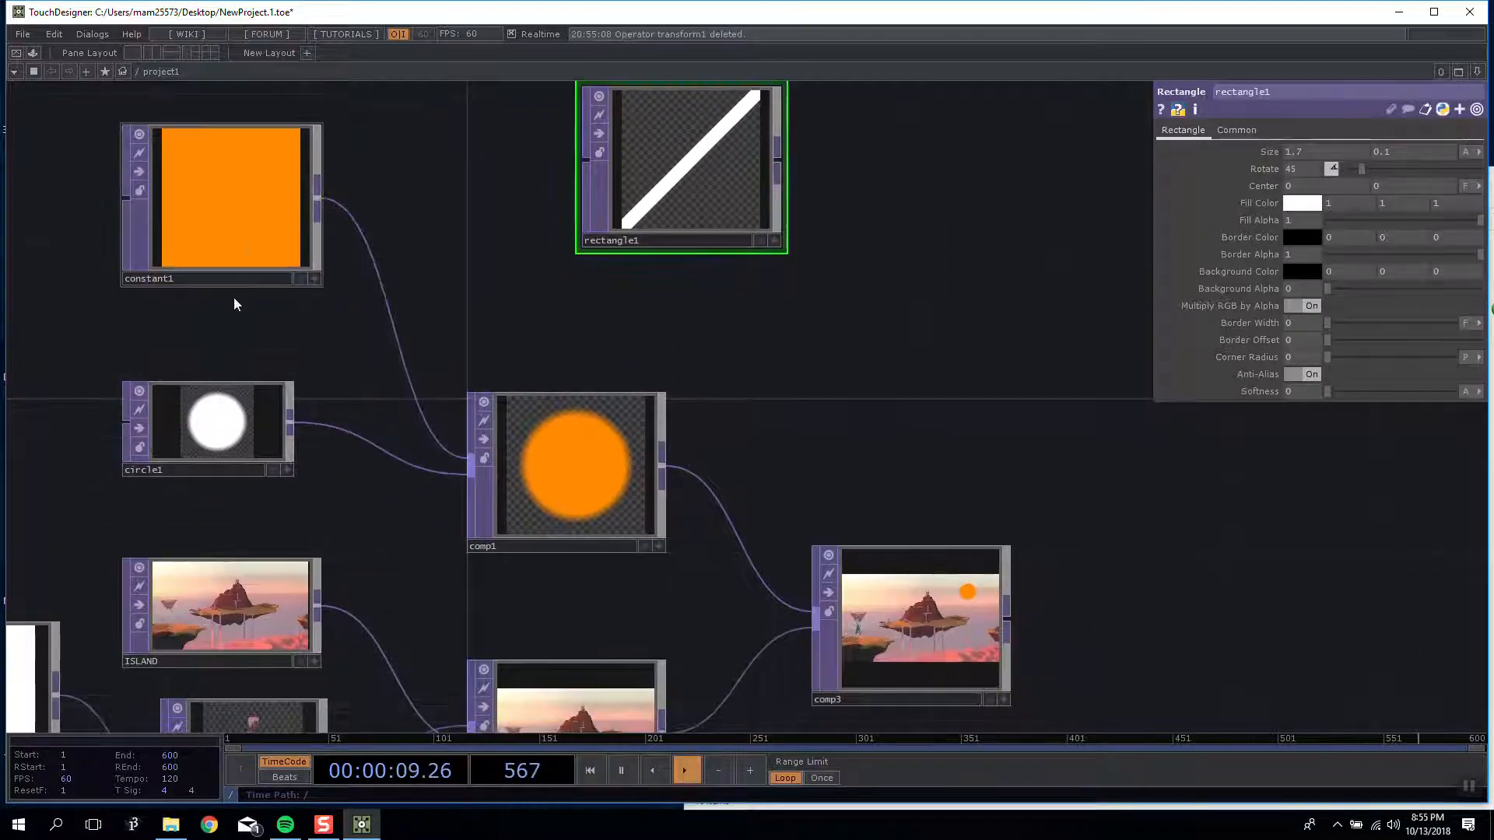
{"action": "left_click_drag", "start_coordinate": [243, 428], "coordinate": [243, 464]}
Step: Try an orange fill on circle1 and return the fill color to white
{"action": "left_click", "coordinate": [243, 464]}
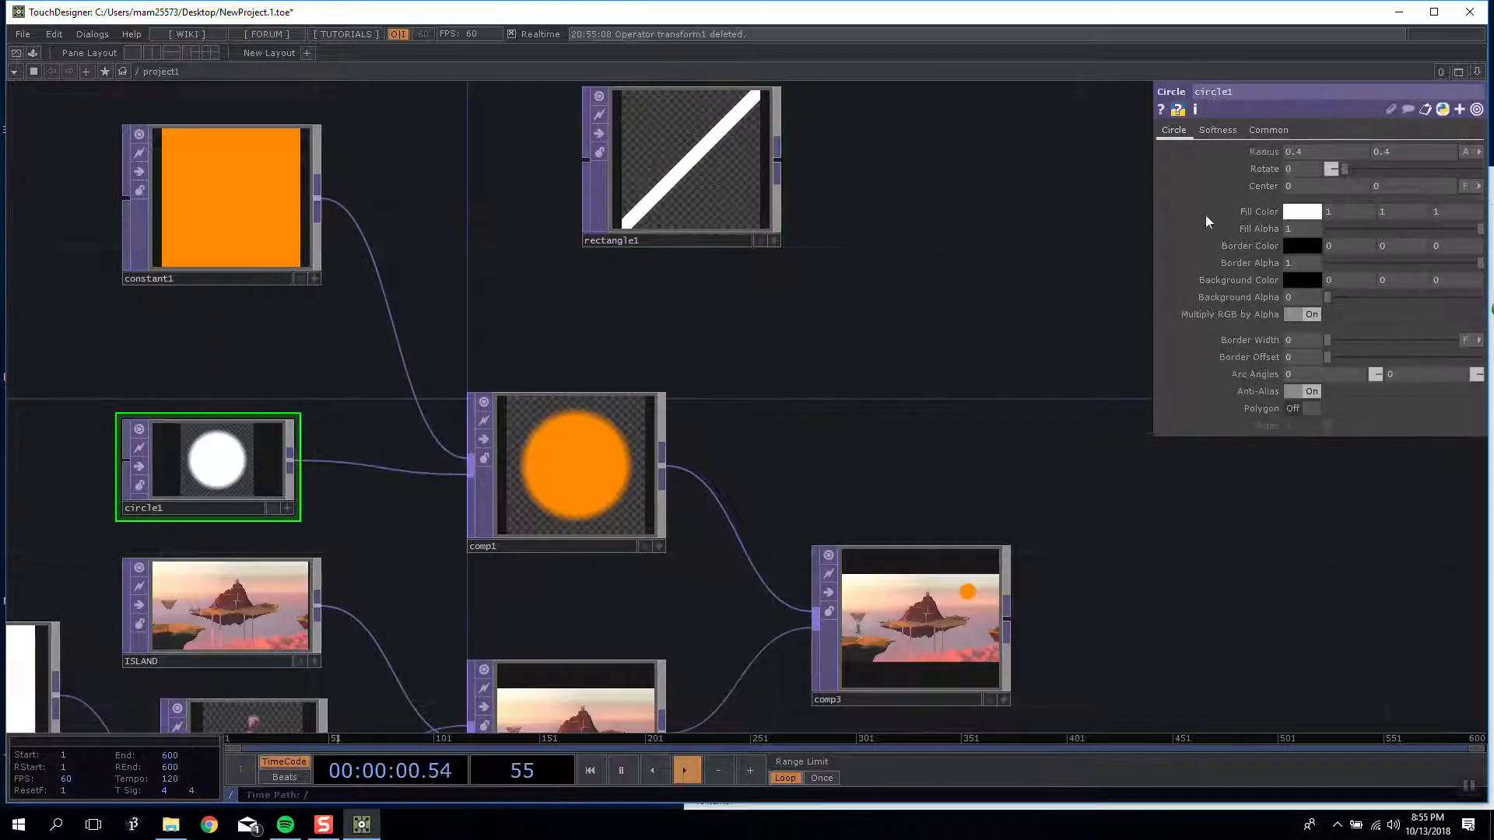
{"action": "left_click", "coordinate": [1312, 213]}
{"action": "left_click", "coordinate": [1319, 137]}
{"action": "left_click", "coordinate": [1422, 105]}
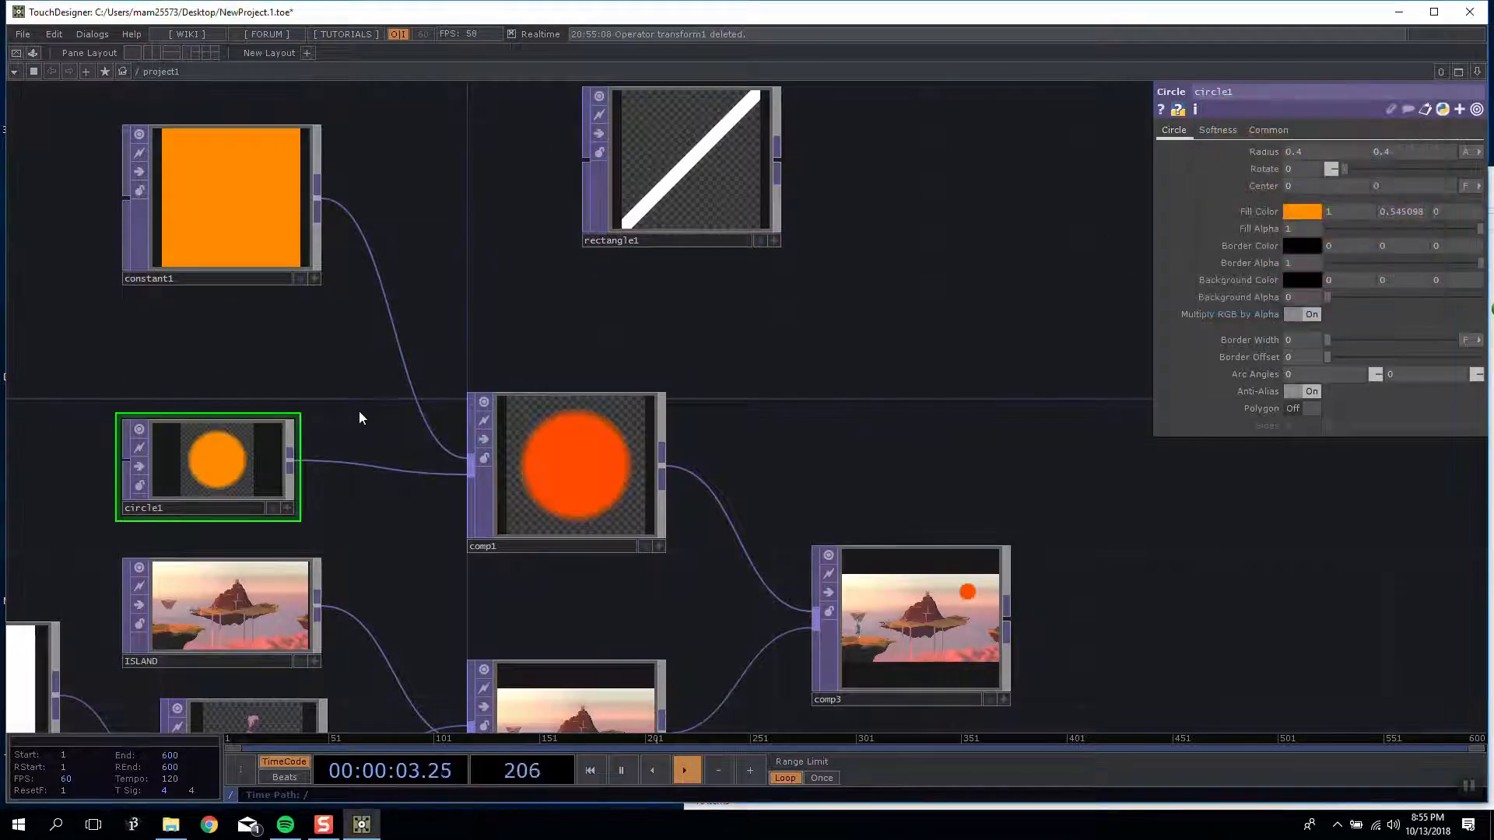
{"action": "left_click", "coordinate": [1309, 211]}
{"action": "left_click", "coordinate": [1280, 224]}
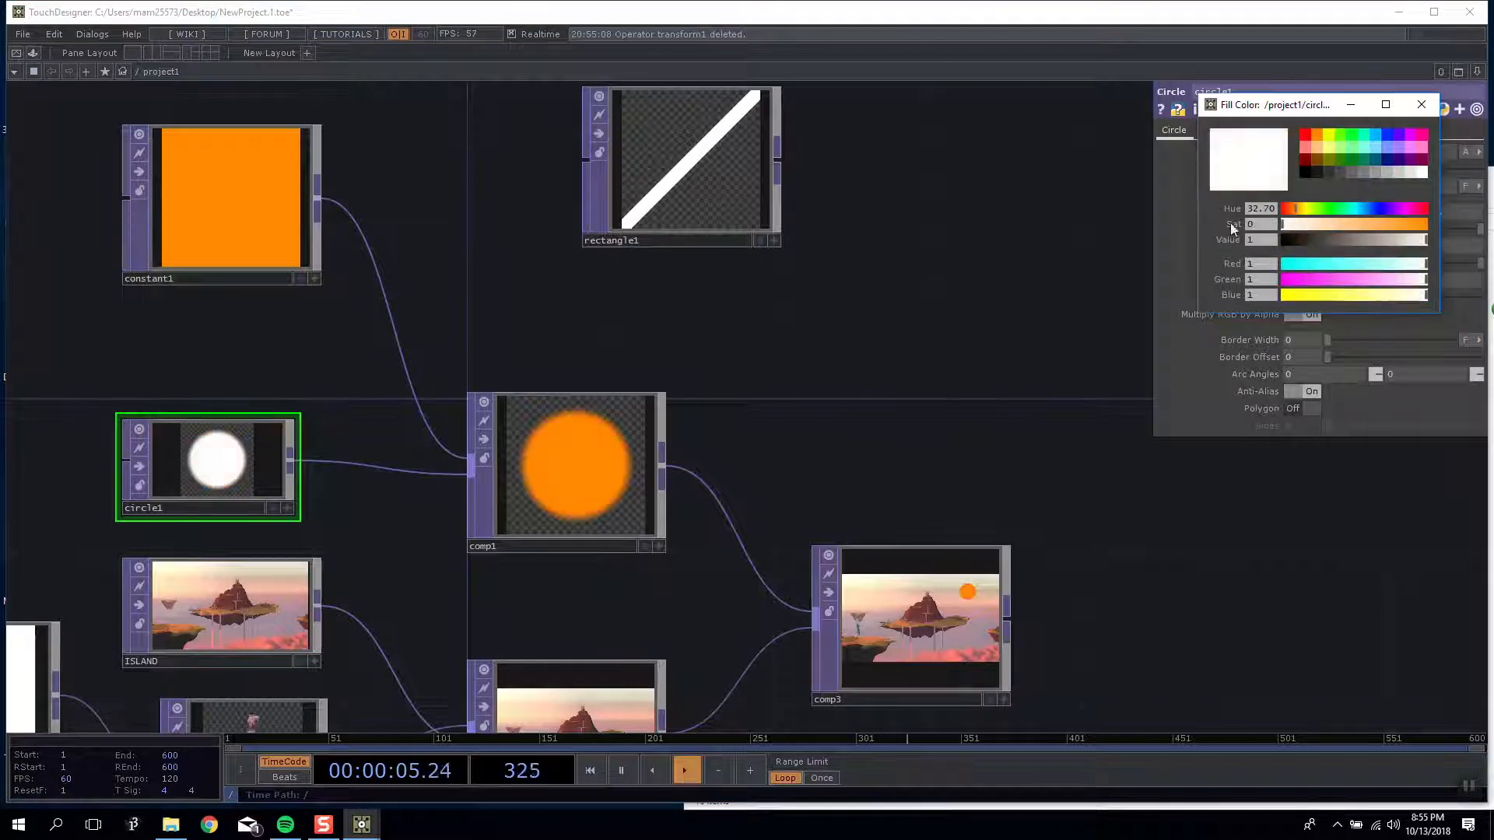
{"action": "left_click", "coordinate": [1422, 105]}
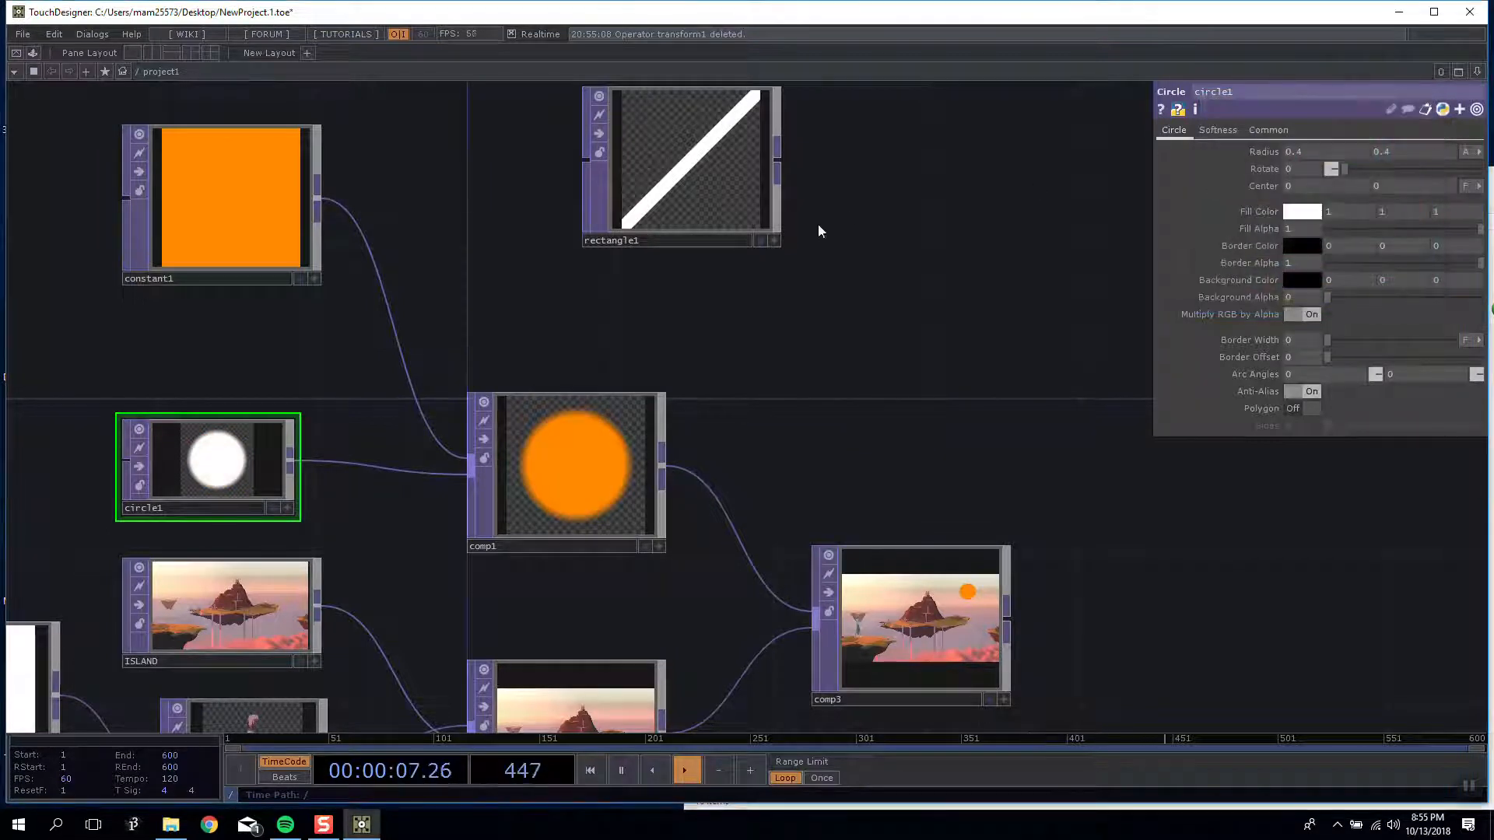
Step: Duplicate comp1 and place the copy just below rectangle1 in the network
{"action": "left_click", "coordinate": [586, 476]}
{"action": "key", "text": "ctrl+c"}
{"action": "key", "text": "ctrl+v"}
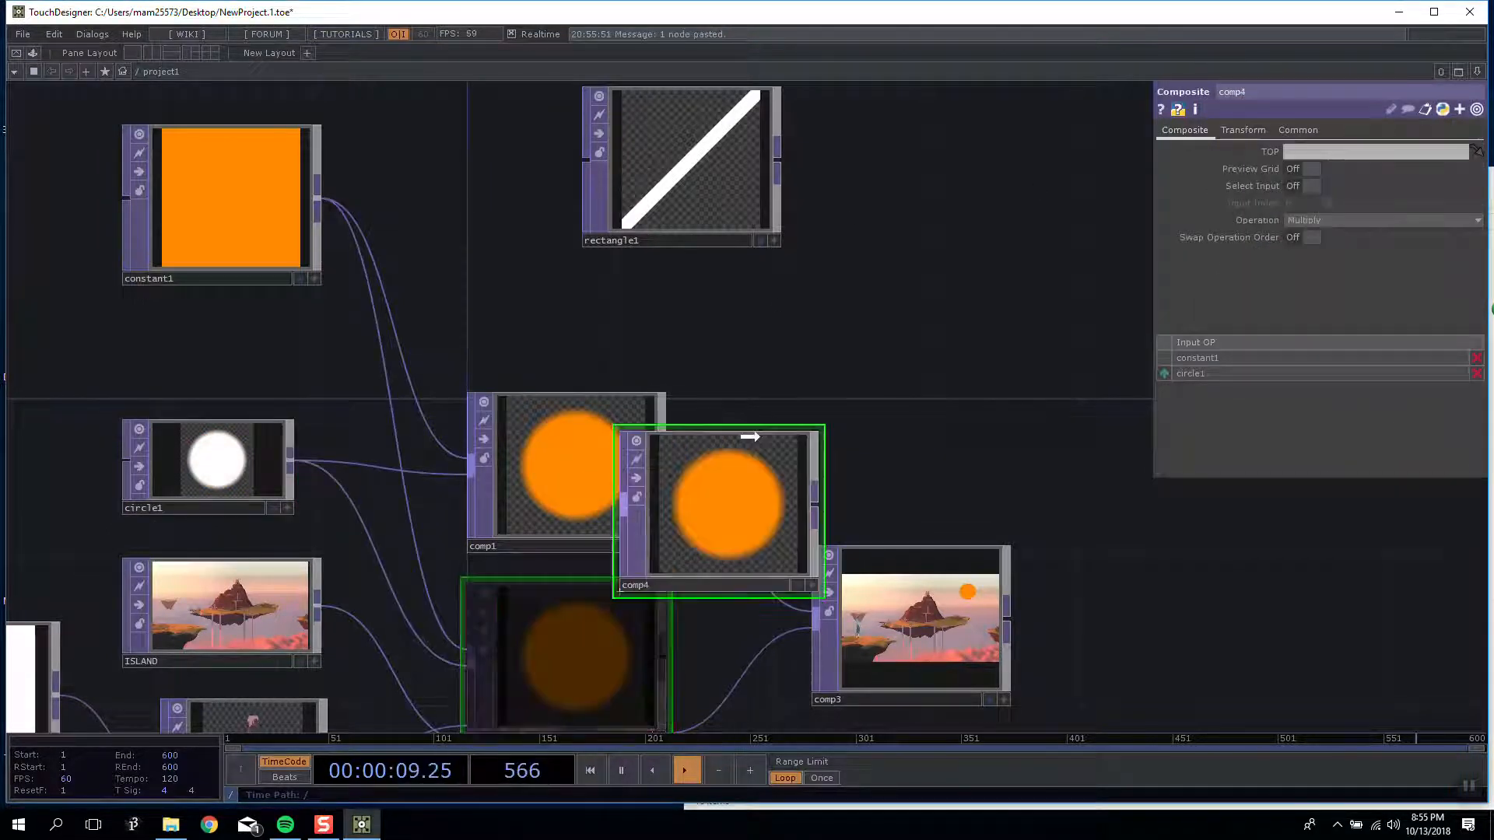
{"action": "left_click", "coordinate": [751, 286]}
Step: Replace circle1 with rectangle1 as the second input of comp4, keeping constant1 as the first
{"action": "left_click_drag", "start_coordinate": [777, 160], "coordinate": [791, 199]}
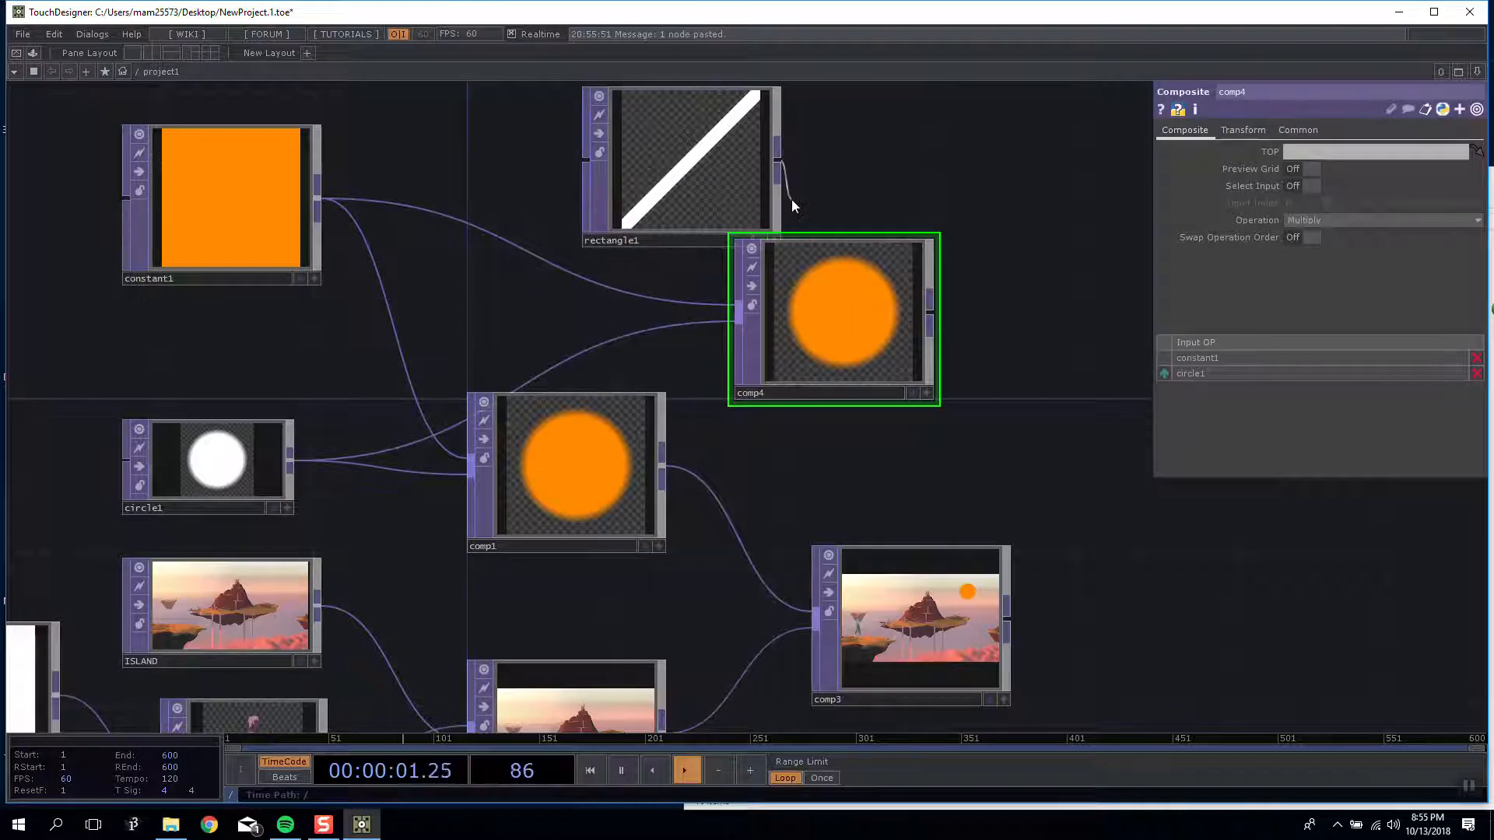
{"action": "left_click_drag", "start_coordinate": [878, 126], "coordinate": [746, 238]}
{"action": "left_click_drag", "start_coordinate": [526, 231], "coordinate": [411, 155]}
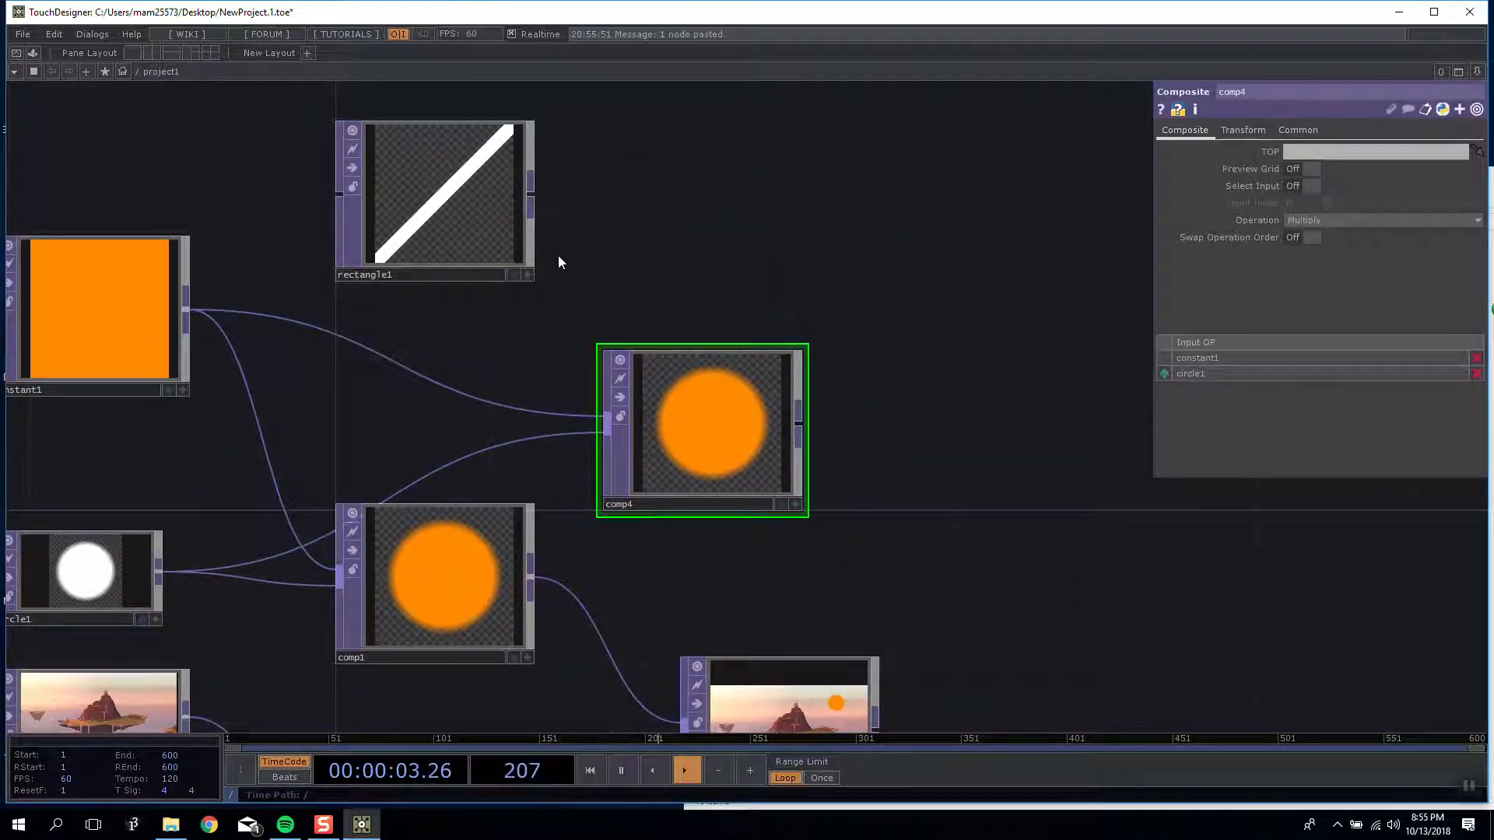
{"action": "left_click_drag", "start_coordinate": [531, 194], "coordinate": [778, 202]}
{"action": "left_click", "coordinate": [450, 571]}
{"action": "left_click_drag", "start_coordinate": [528, 190], "coordinate": [493, 448]}
{"action": "left_click_drag", "start_coordinate": [677, 433], "coordinate": [710, 291]}
{"action": "left_click_drag", "start_coordinate": [476, 231], "coordinate": [530, 300]}
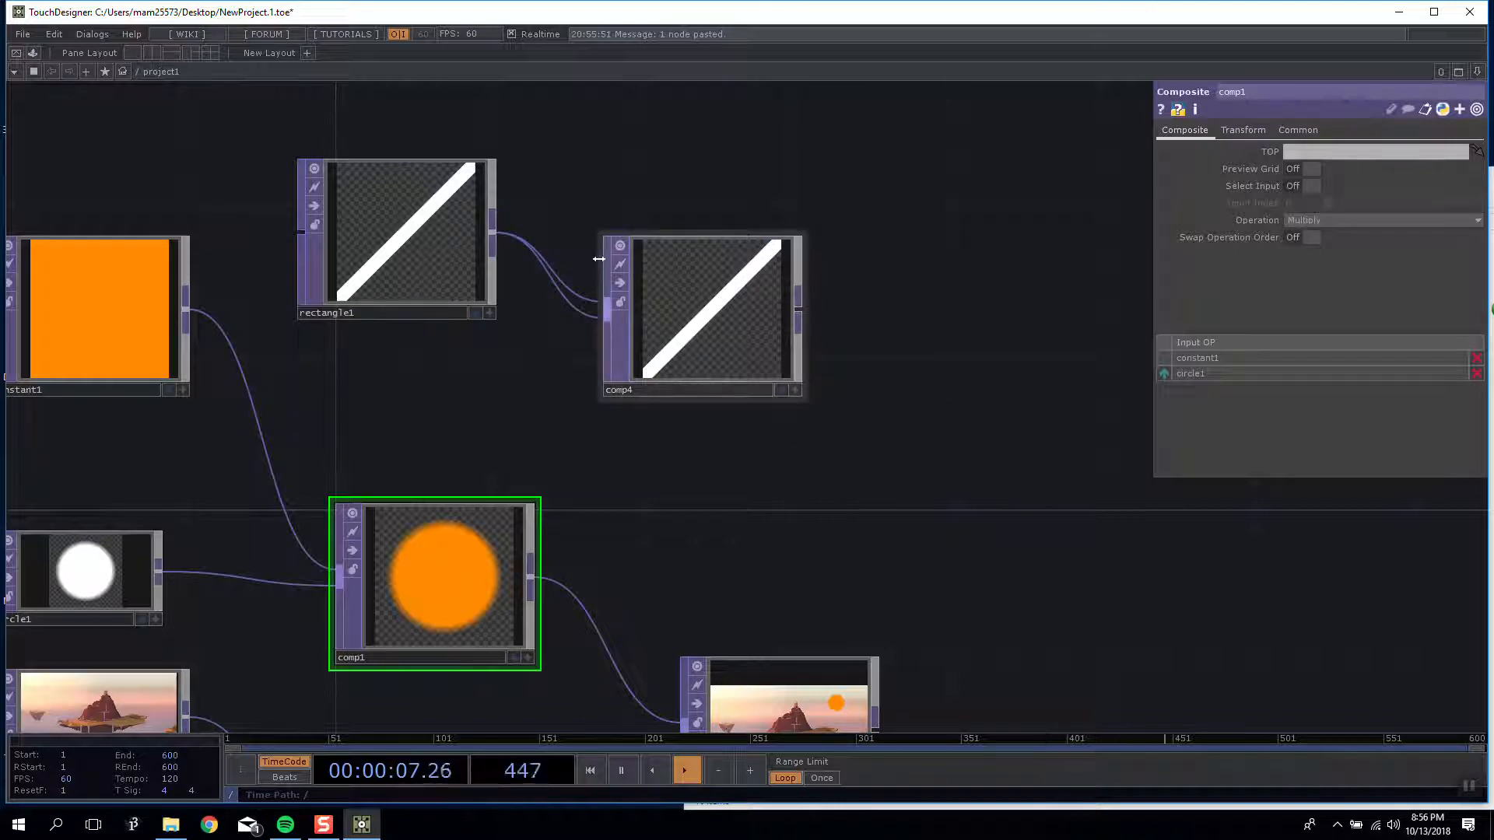
{"action": "key", "text": "ctrl+z"}
Step: Move comp4 lower and slightly closer to rectangle1
{"action": "left_click_drag", "start_coordinate": [601, 214], "coordinate": [572, 192]}
{"action": "left_click_drag", "start_coordinate": [664, 301], "coordinate": [664, 377]}
{"action": "left_click_drag", "start_coordinate": [794, 307], "coordinate": [669, 193]}
{"action": "scroll", "coordinate": [793, 345], "scroll_direction": "down", "scroll_amount": 3}
{"action": "scroll", "coordinate": [793, 345], "scroll_direction": "up", "scroll_amount": 4}
{"action": "left_click_drag", "start_coordinate": [731, 334], "coordinate": [638, 372]}
{"action": "left_click_drag", "start_coordinate": [414, 291], "coordinate": [361, 291]}
{"action": "left_click_drag", "start_coordinate": [639, 253], "coordinate": [922, 261]}
Step: Examine the composite and transform parameters of comp4 and the shape and softness parameters of rectangle1
{"action": "left_click", "coordinate": [670, 269]}
{"action": "left_click", "coordinate": [1245, 130]}
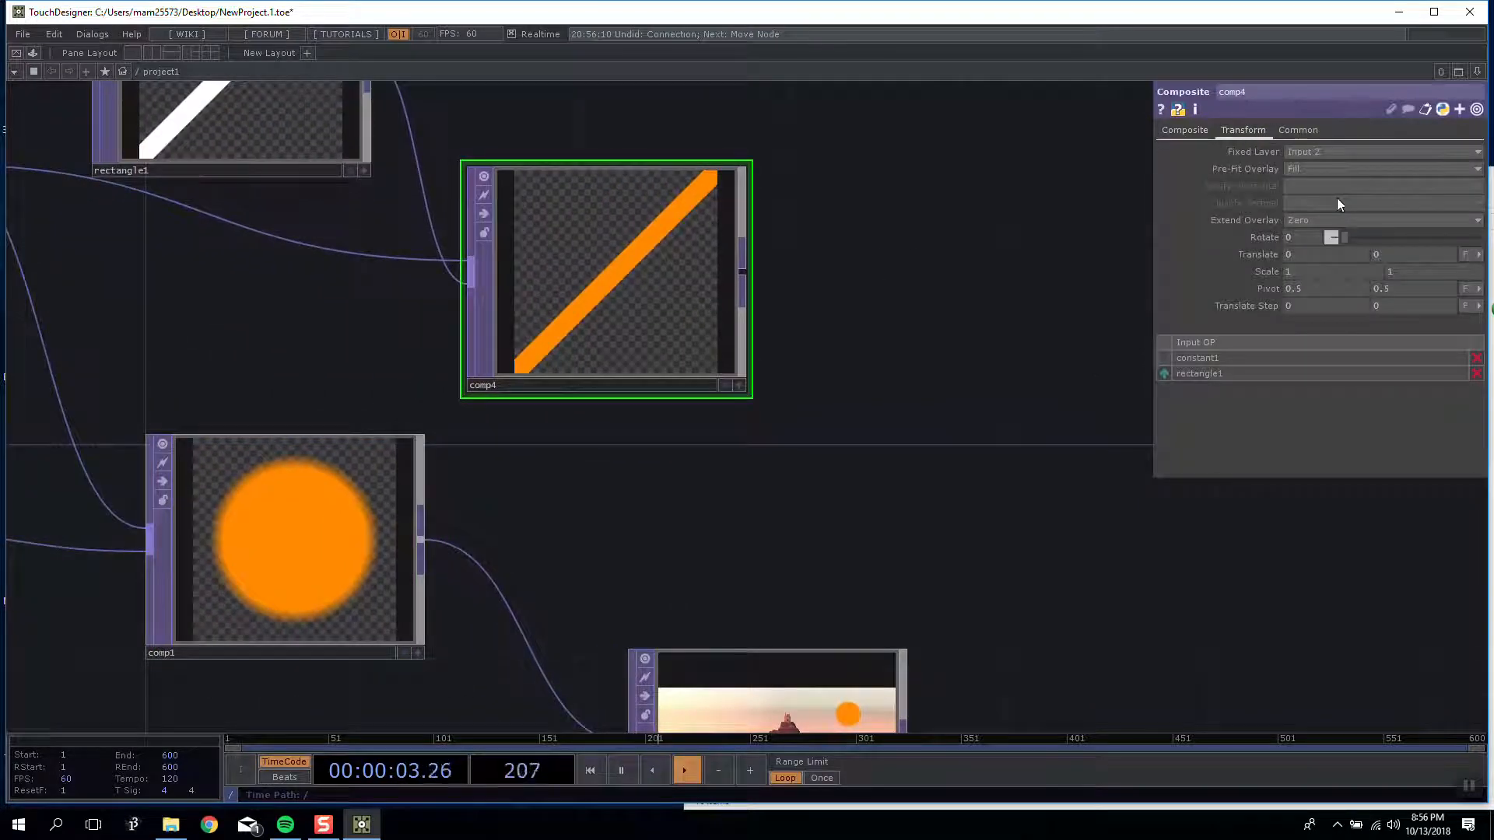
{"action": "left_click", "coordinate": [1183, 130]}
{"action": "left_click_drag", "start_coordinate": [819, 314], "coordinate": [780, 329]}
{"action": "right_click", "coordinate": [703, 298]}
{"action": "left_click", "coordinate": [300, 353]}
{"action": "left_click", "coordinate": [221, 133]}
{"action": "left_click", "coordinate": [1235, 130]}
{"action": "left_click", "coordinate": [1183, 130]}
{"action": "left_click_drag", "start_coordinate": [791, 176], "coordinate": [861, 258]}
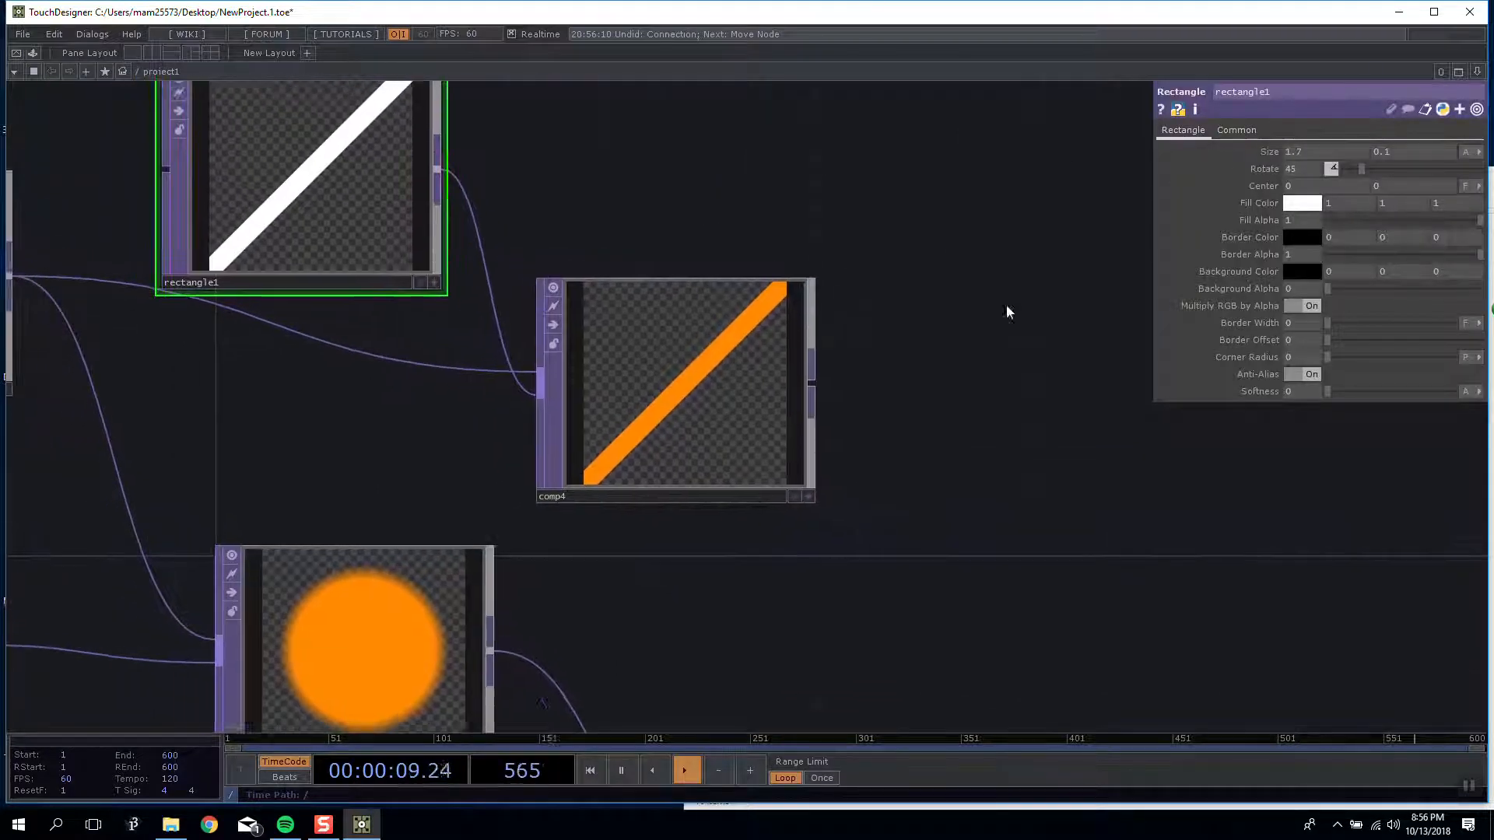
{"action": "left_click_drag", "start_coordinate": [1350, 393], "coordinate": [1321, 398]}
Step: Add a Blur TOP beside comp4, fed by comp4's output
{"action": "key", "text": "Tab"}
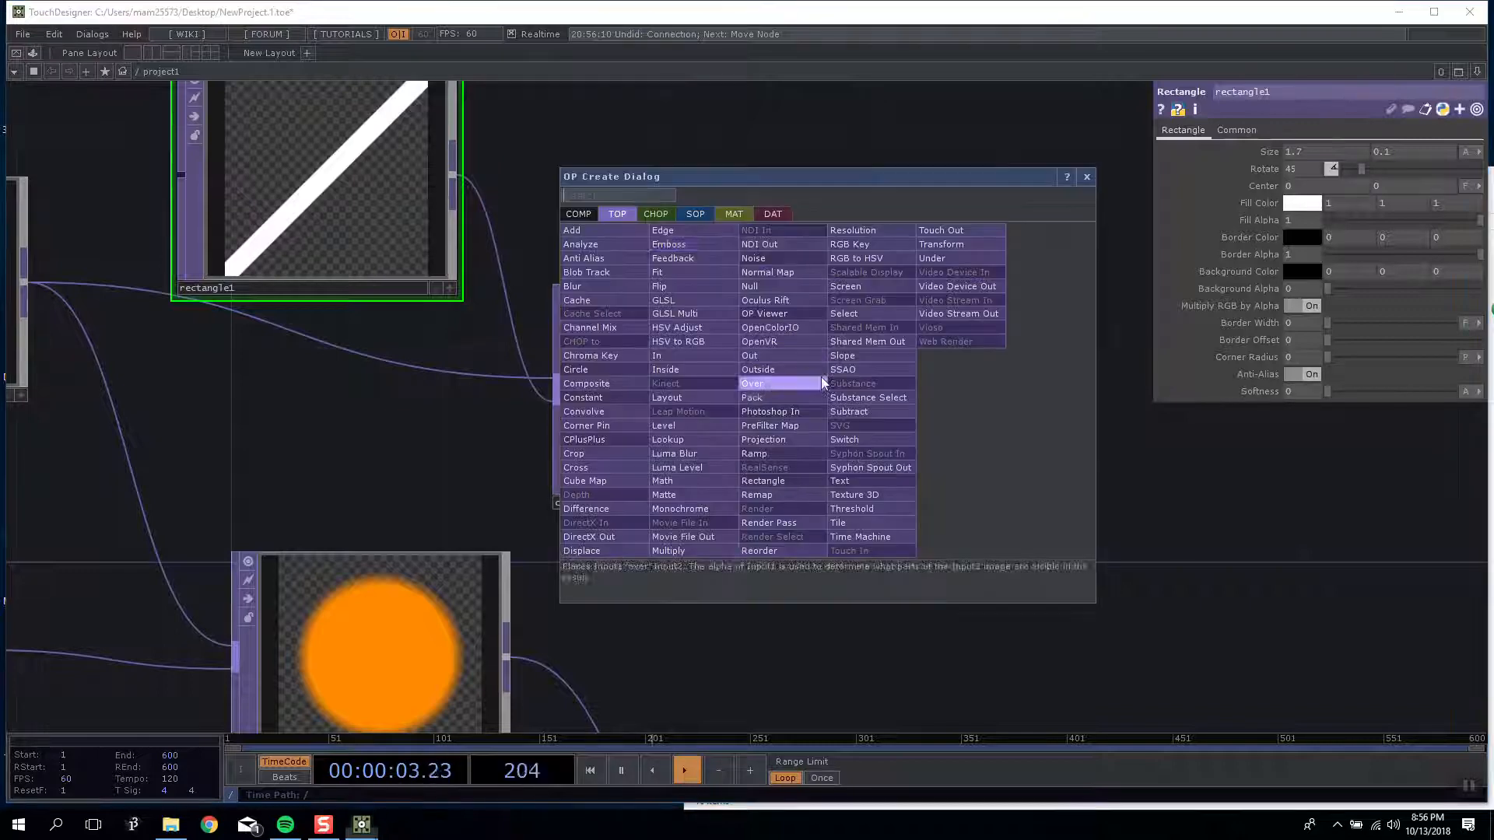
{"action": "left_click", "coordinate": [572, 286]}
{"action": "left_click", "coordinate": [957, 336]}
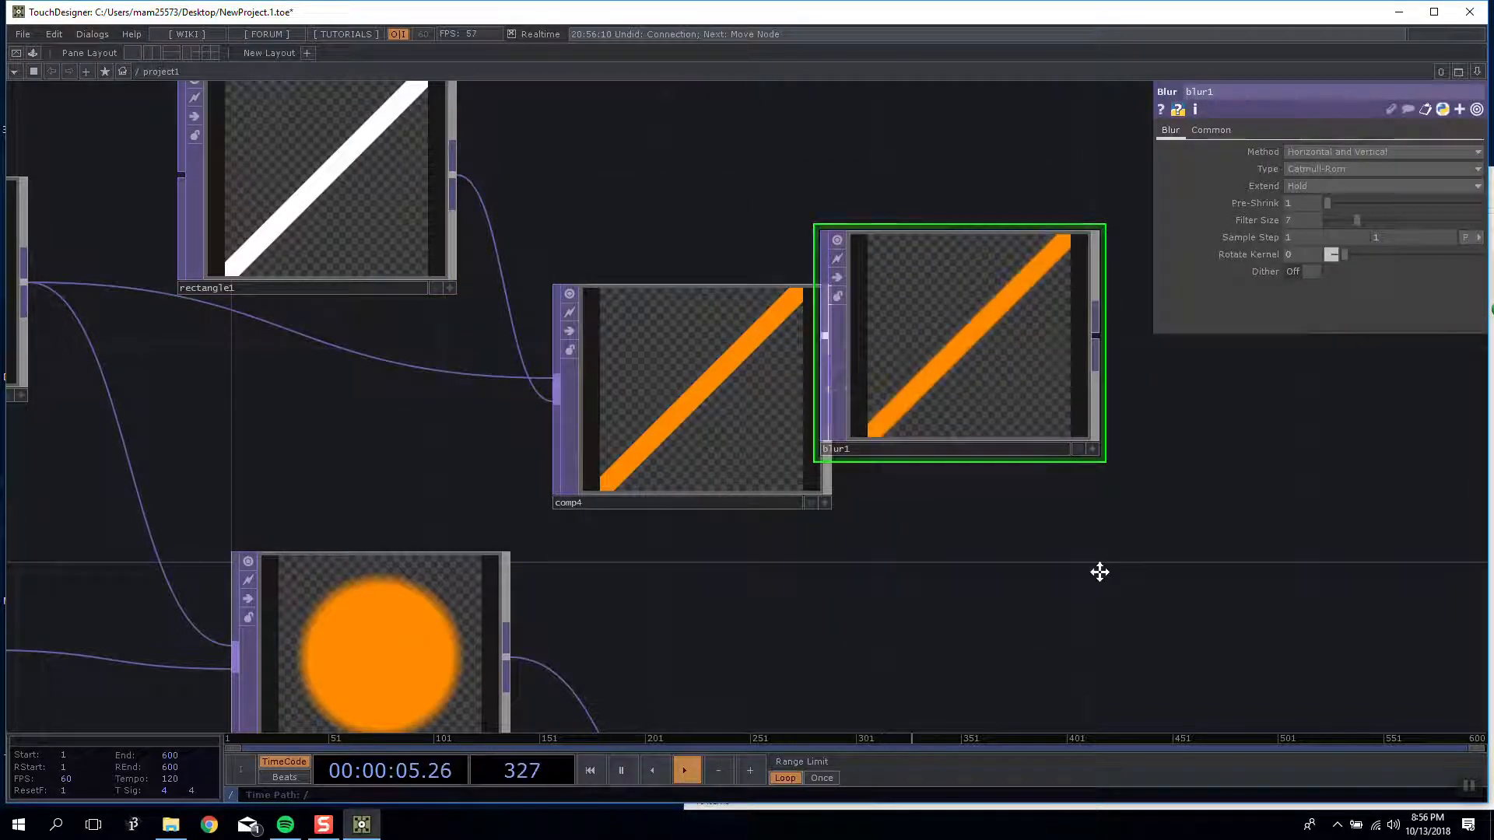
{"action": "scroll", "coordinate": [950, 421], "scroll_direction": "up", "scroll_amount": 5}
{"action": "scroll", "coordinate": [941, 397], "scroll_direction": "up", "scroll_amount": 3}
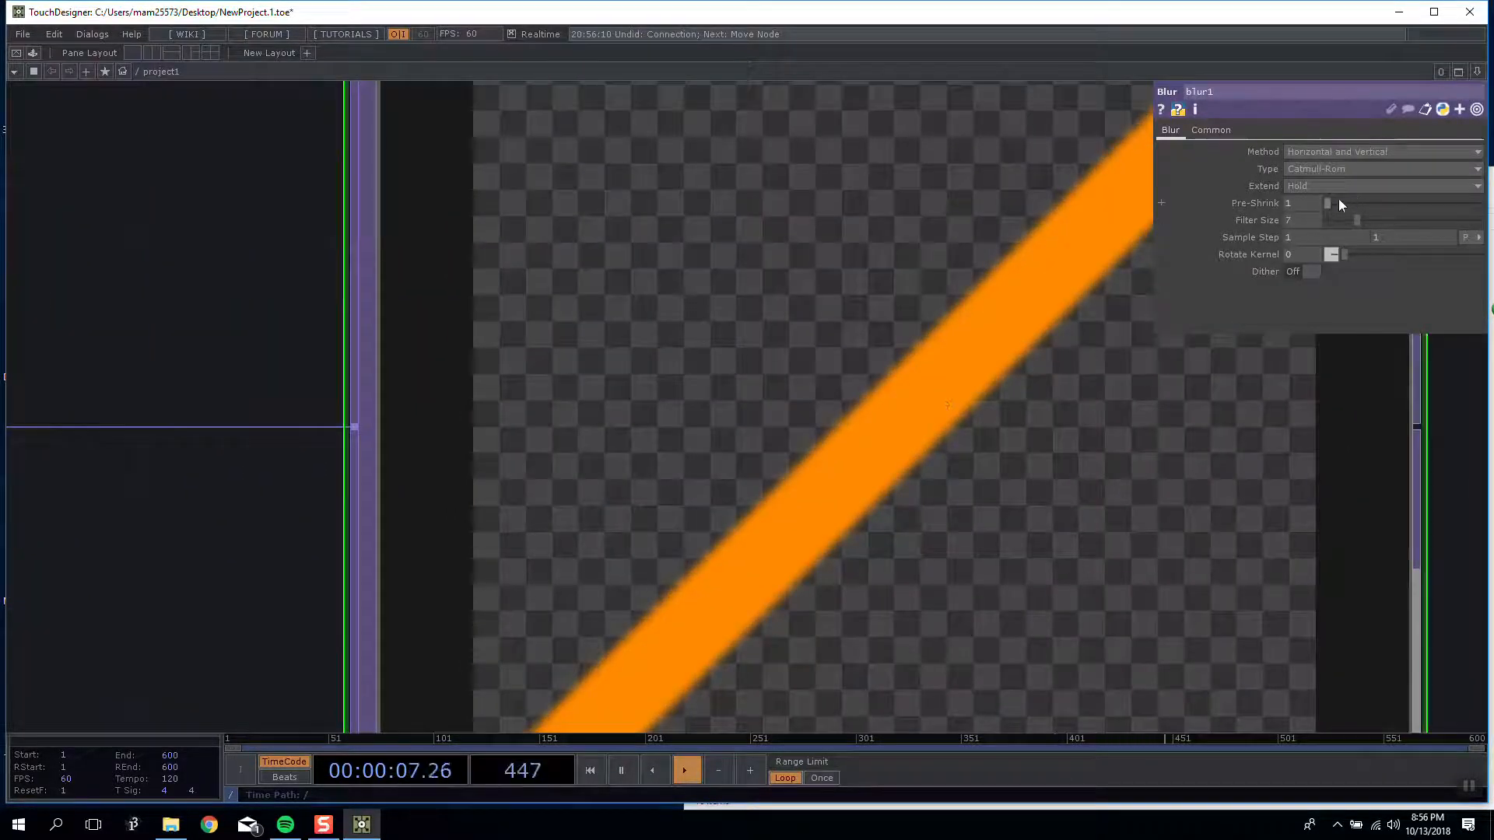
Step: Set blur1's Pre-Shrink to 2
{"action": "left_click", "coordinate": [1211, 131]}
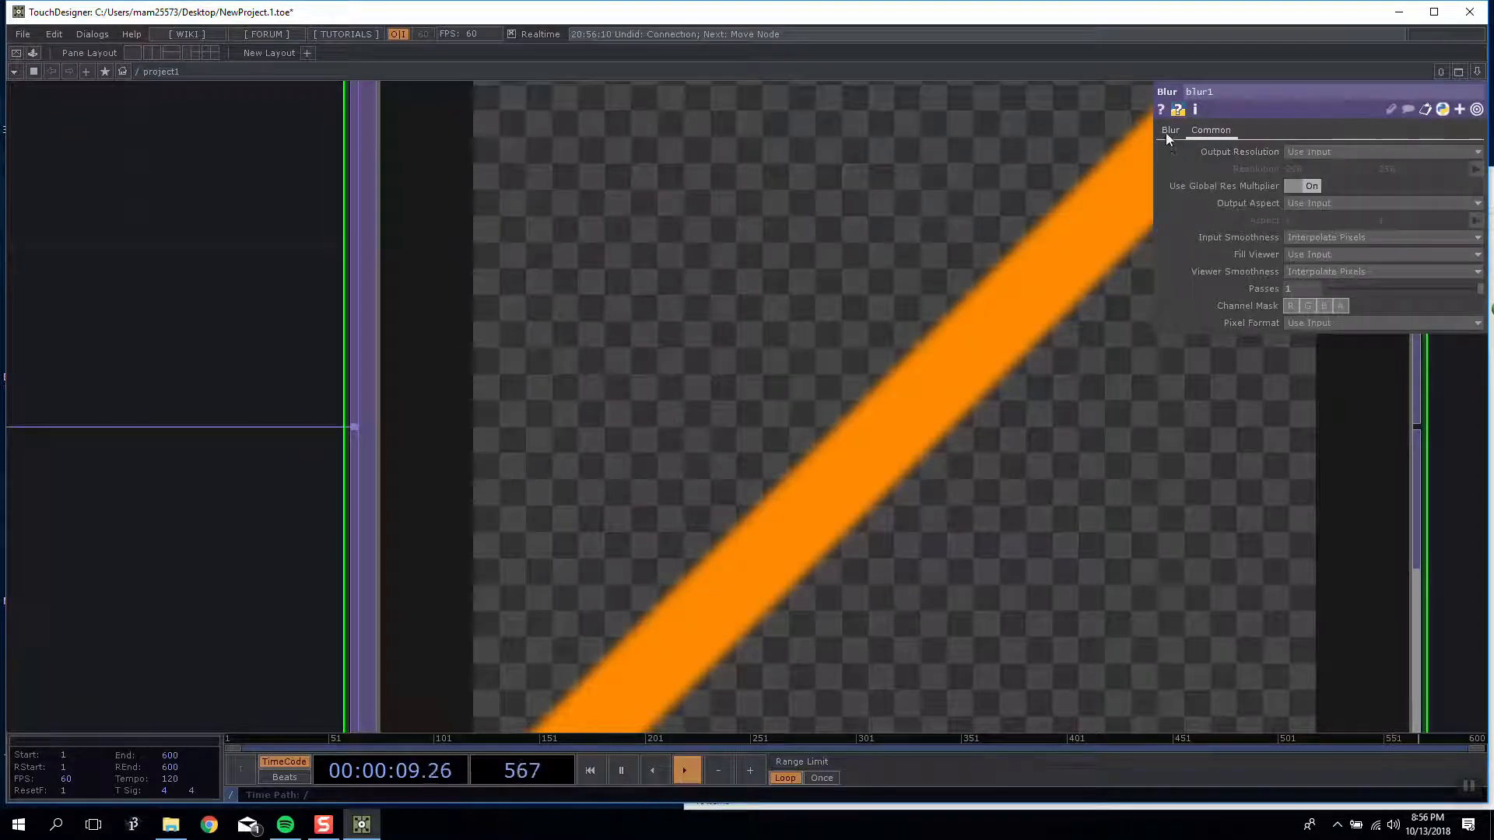
{"action": "left_click", "coordinate": [1171, 129]}
{"action": "left_click_drag", "start_coordinate": [1335, 203], "coordinate": [1346, 206]}
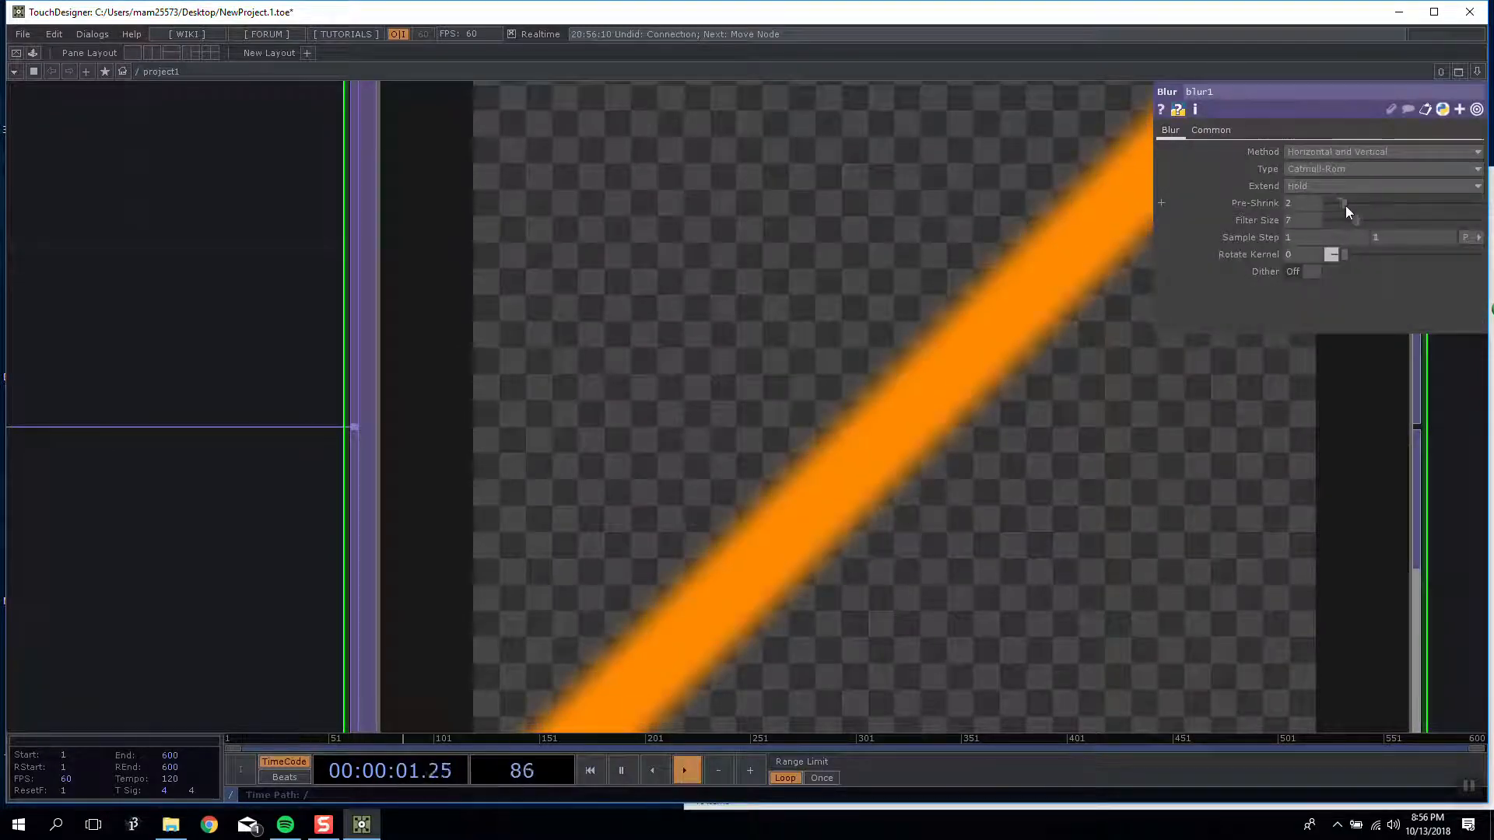
{"action": "scroll", "coordinate": [1362, 436], "scroll_direction": "down", "scroll_amount": 4}
{"action": "scroll", "coordinate": [857, 440], "scroll_direction": "down", "scroll_amount": 8}
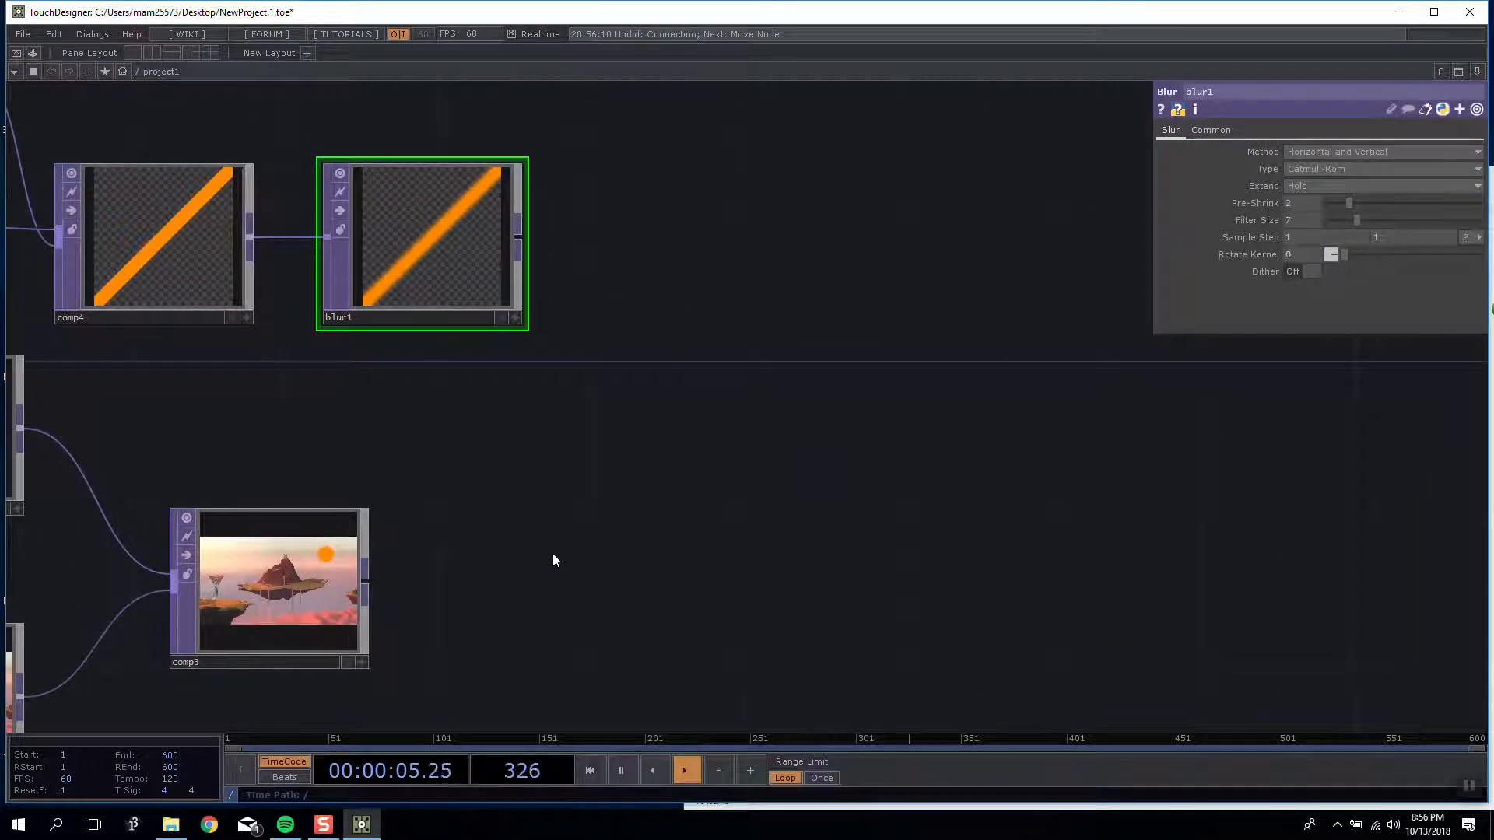
Step: Add a Channel Mix TOP after blur1 and set its Alpha row's last value to 0.2
{"action": "key", "text": "Tab"}
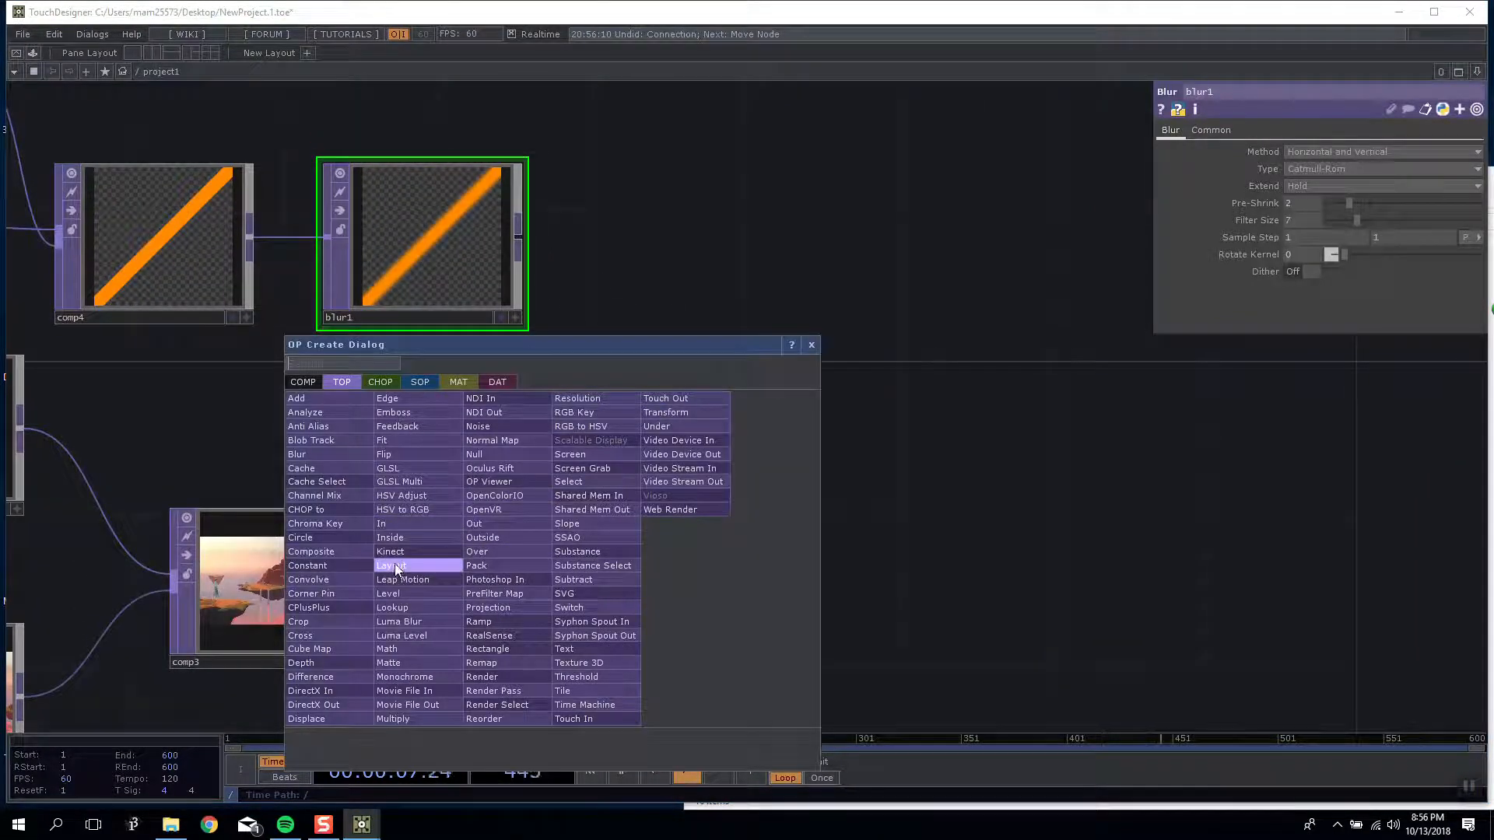
{"action": "left_click", "coordinate": [334, 496]}
{"action": "left_click", "coordinate": [645, 249]}
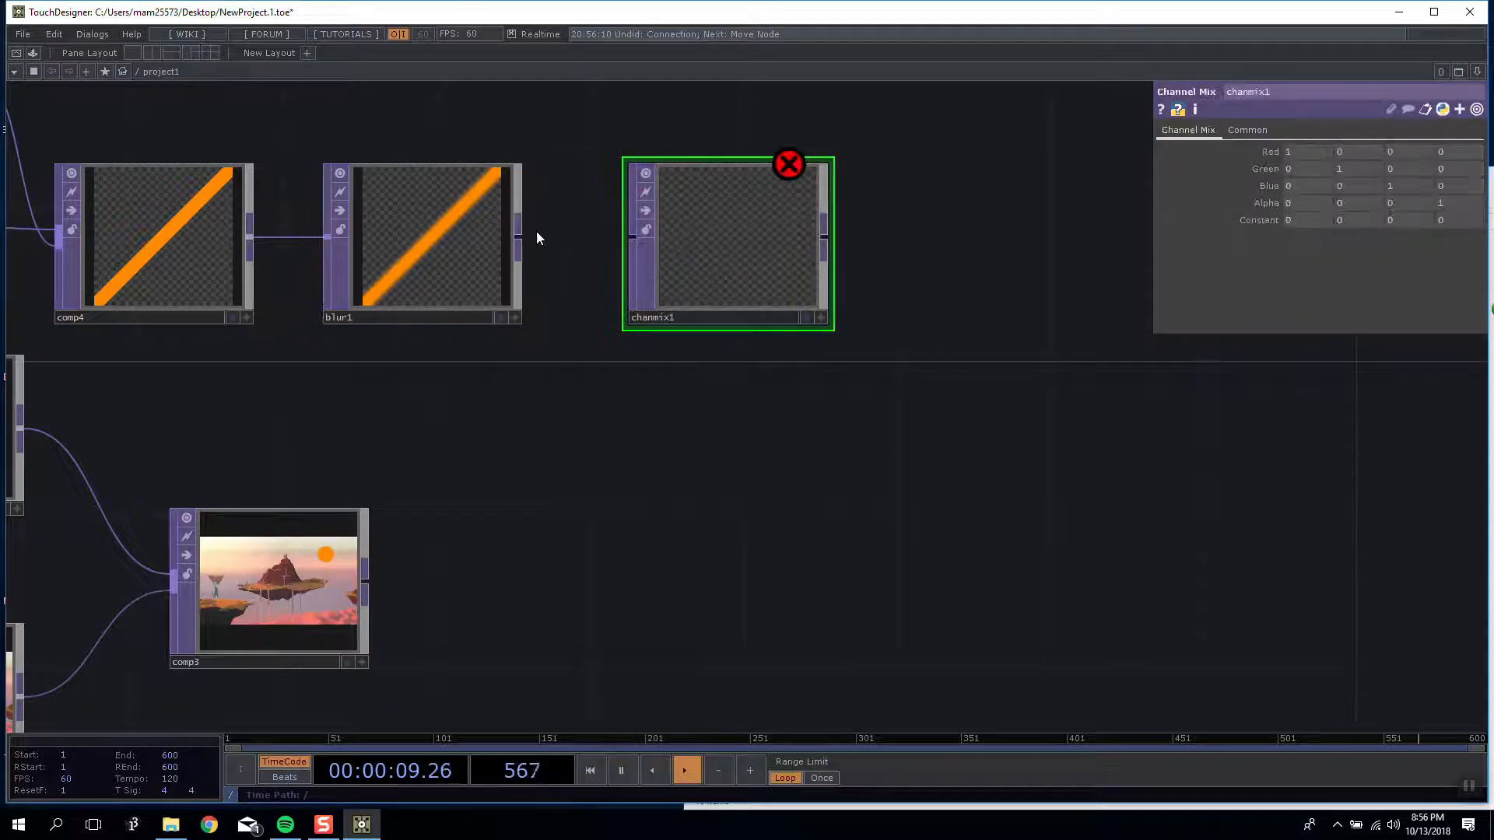
{"action": "mouse_move", "coordinate": [1454, 201]}
{"action": "middle_mouse_down"}
{"action": "mouse_move", "coordinate": [1449, 183]}
{"action": "mouse_move", "coordinate": [1473, 201]}
{"action": "middle_mouse_up"}
{"action": "double_click", "coordinate": [1473, 203]}
{"action": "type", "text": "0.2"}
{"action": "key", "text": "Return"}
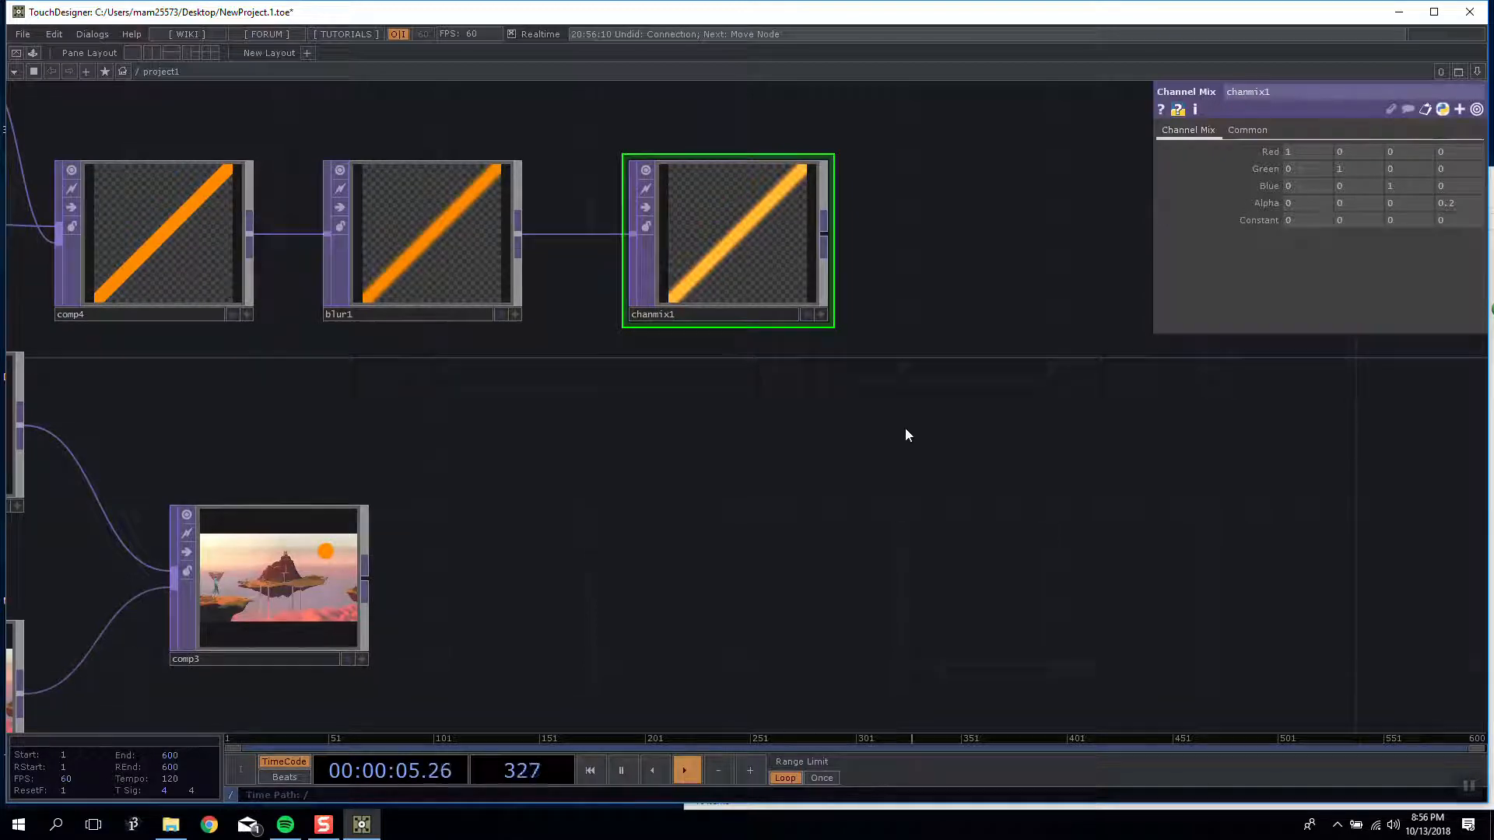
Step: Add a Composite TOP beside comp3 and connect chanmix1 and comp3 as its first and second inputs
{"action": "key", "text": "Tab"}
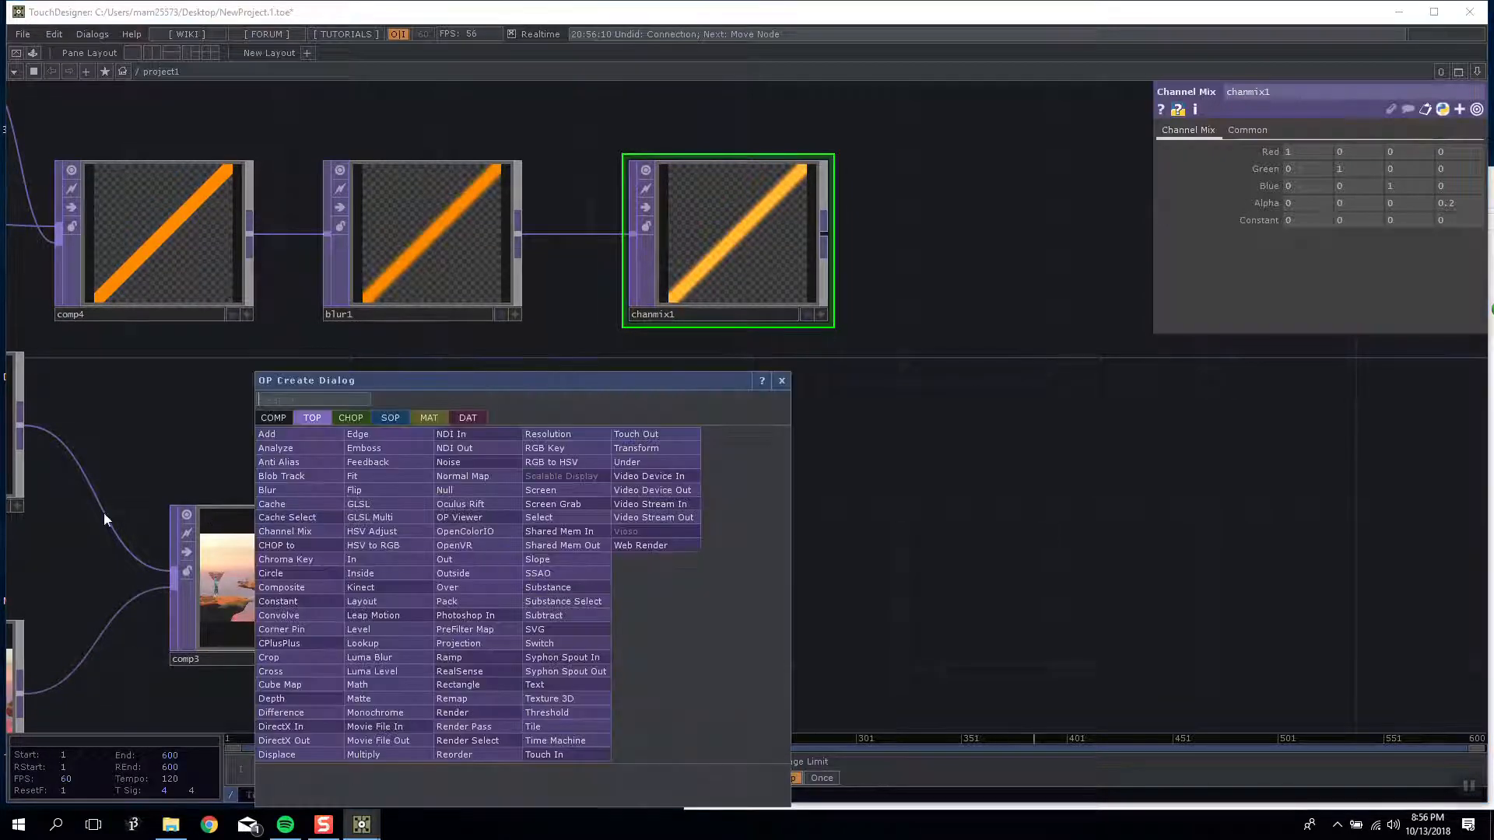
{"action": "left_click", "coordinate": [298, 587]}
{"action": "left_click", "coordinate": [689, 545]}
{"action": "left_click_drag", "start_coordinate": [279, 602], "coordinate": [356, 601]}
{"action": "left_click_drag", "start_coordinate": [829, 231], "coordinate": [630, 553]}
{"action": "left_click_drag", "start_coordinate": [440, 580], "coordinate": [595, 545]}
Step: Set comp5's operation to Atop and check the light beam over the island scene
{"action": "left_click", "coordinate": [1318, 222]}
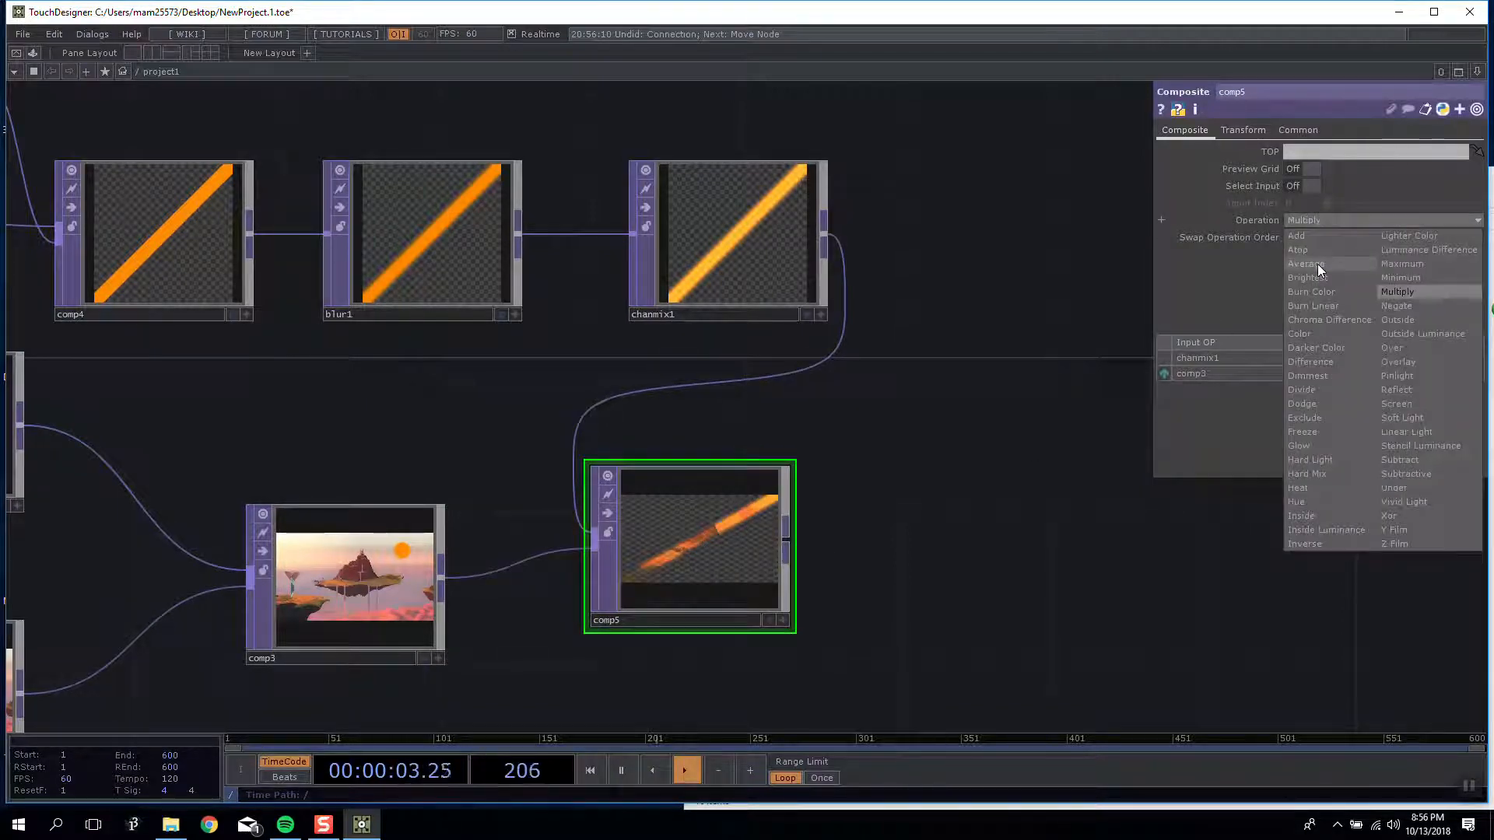
{"action": "left_click", "coordinate": [1317, 251]}
{"action": "left_click_drag", "start_coordinate": [677, 514], "coordinate": [639, 552]}
{"action": "left_click_drag", "start_coordinate": [525, 427], "coordinate": [817, 386]}
{"action": "mouse_move", "coordinate": [630, 494]}
{"action": "left_mouse_down"}
{"action": "mouse_move", "coordinate": [667, 530]}
{"action": "mouse_move", "coordinate": [628, 491]}
{"action": "left_mouse_up"}
{"action": "scroll", "coordinate": [951, 554], "scroll_direction": "up", "scroll_amount": 5}
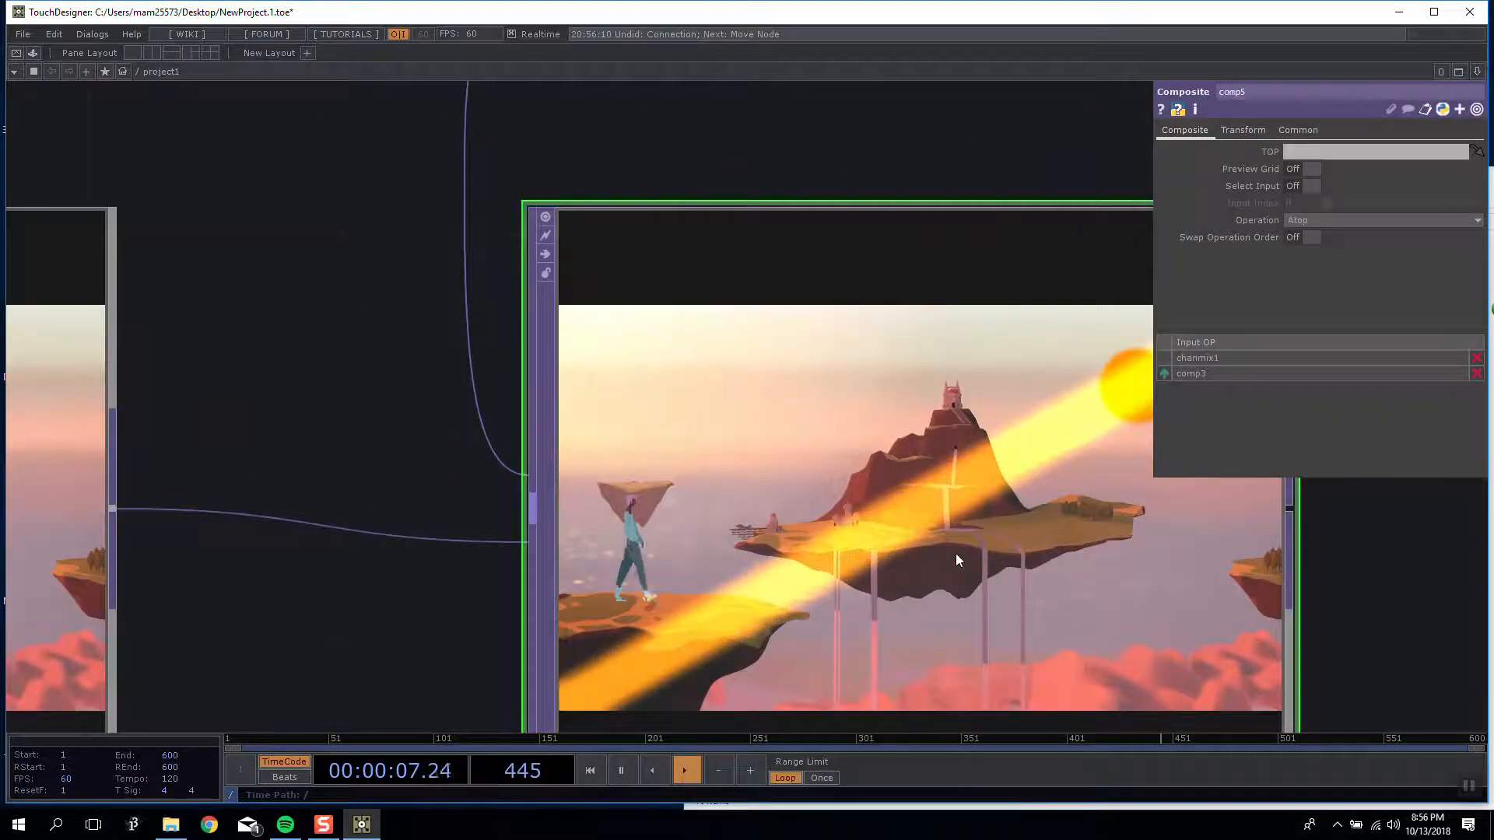
{"action": "scroll", "coordinate": [955, 553], "scroll_direction": "down", "scroll_amount": 3}
{"action": "left_click_drag", "start_coordinate": [625, 319], "coordinate": [502, 296]}
{"action": "scroll", "coordinate": [554, 330], "scroll_direction": "down", "scroll_amount": 3}
{"action": "left_click_drag", "start_coordinate": [458, 421], "coordinate": [458, 459]}
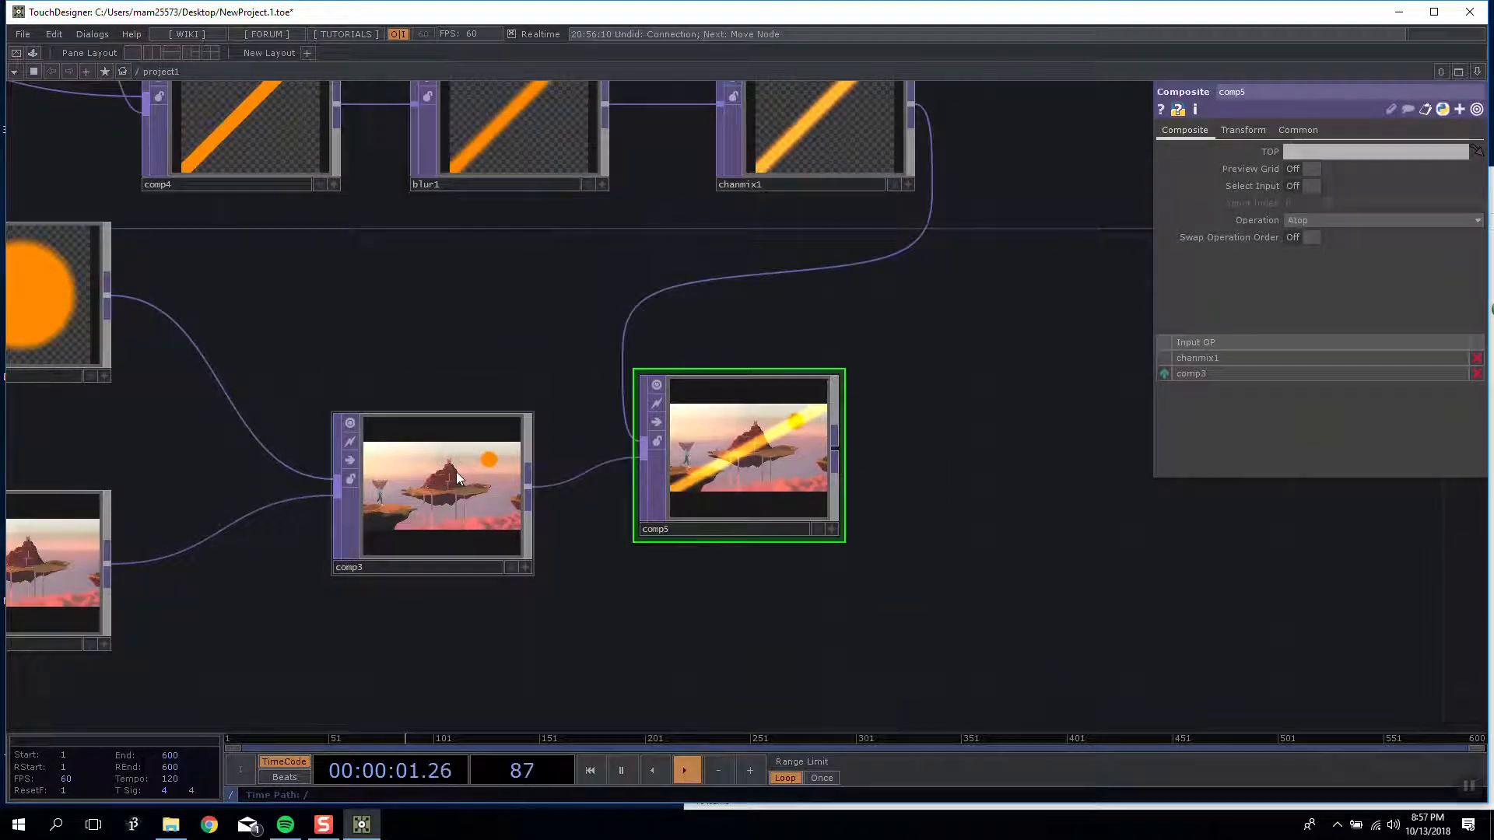
{"action": "left_click_drag", "start_coordinate": [156, 276], "coordinate": [359, 320]}
{"action": "left_click_drag", "start_coordinate": [529, 424], "coordinate": [568, 428]}
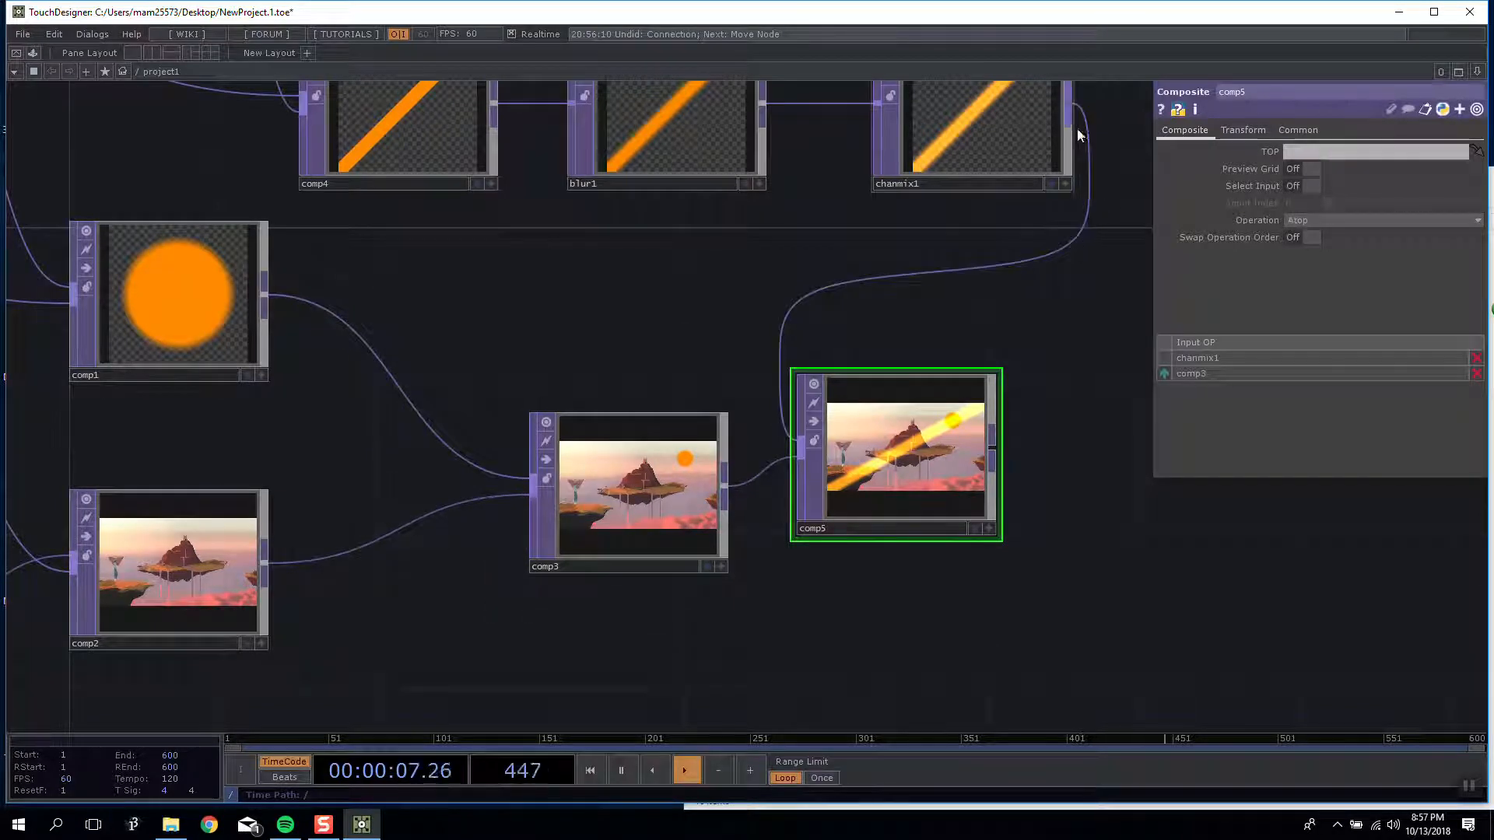
Step: Disconnect comp3 from comp5, shift comp3 farther away, and place comp5 between comp2 and comp3
{"action": "left_click_drag", "start_coordinate": [896, 459], "coordinate": [514, 689]}
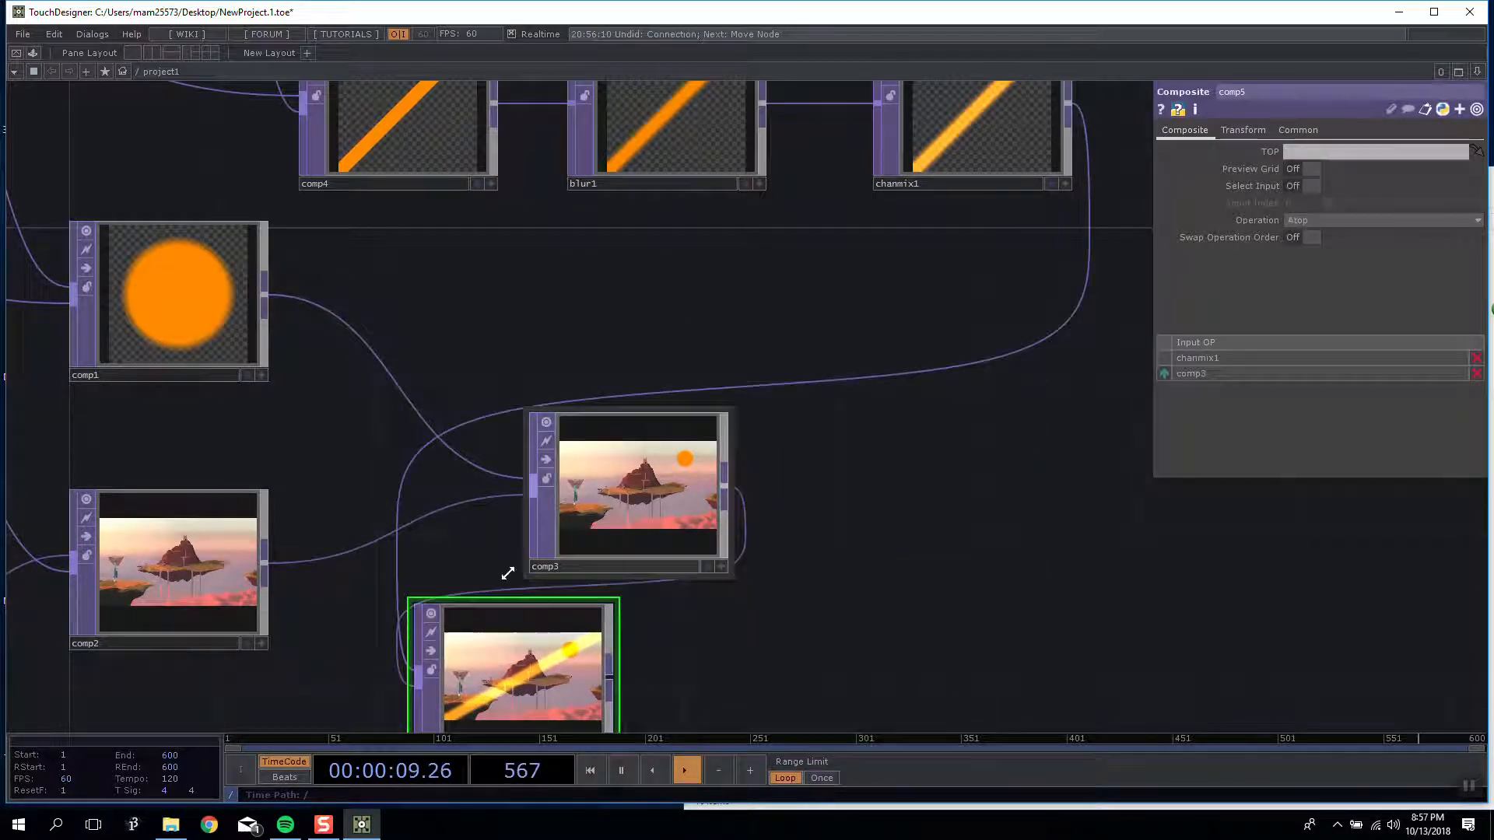
{"action": "left_click", "coordinate": [266, 559]}
{"action": "left_click", "coordinate": [402, 691]}
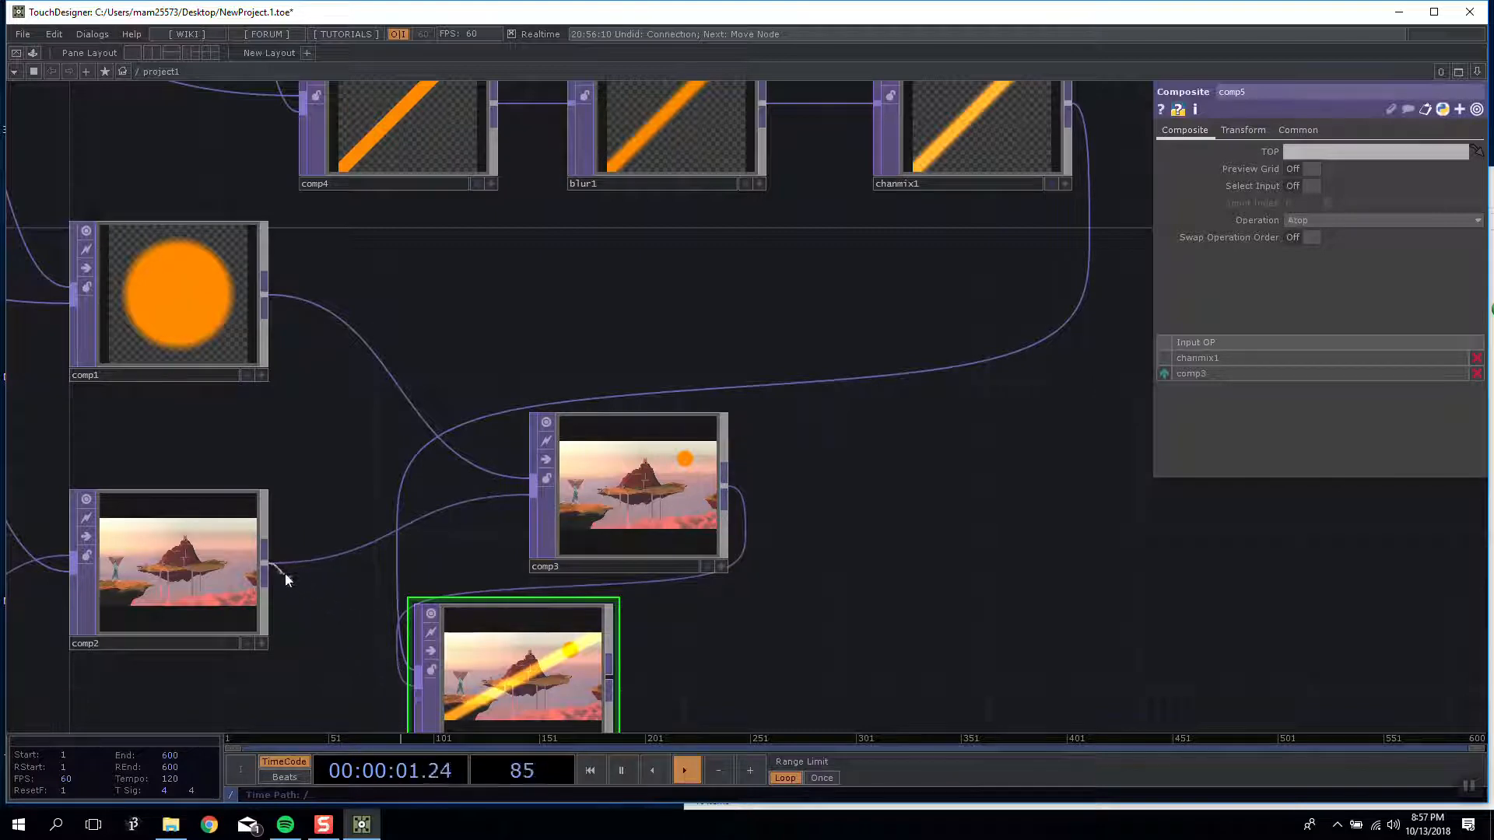
{"action": "left_click_drag", "start_coordinate": [614, 499], "coordinate": [919, 499]}
{"action": "left_click_drag", "start_coordinate": [555, 650], "coordinate": [1321, 377]}
{"action": "right_click", "coordinate": [1090, 455]}
{"action": "left_click", "coordinate": [1116, 515]}
{"action": "left_click_drag", "start_coordinate": [1241, 487], "coordinate": [514, 641]}
Step: Connect comp2 as comp5's second input and feed comp5's output into comp3's second input
{"action": "left_click", "coordinate": [266, 562]}
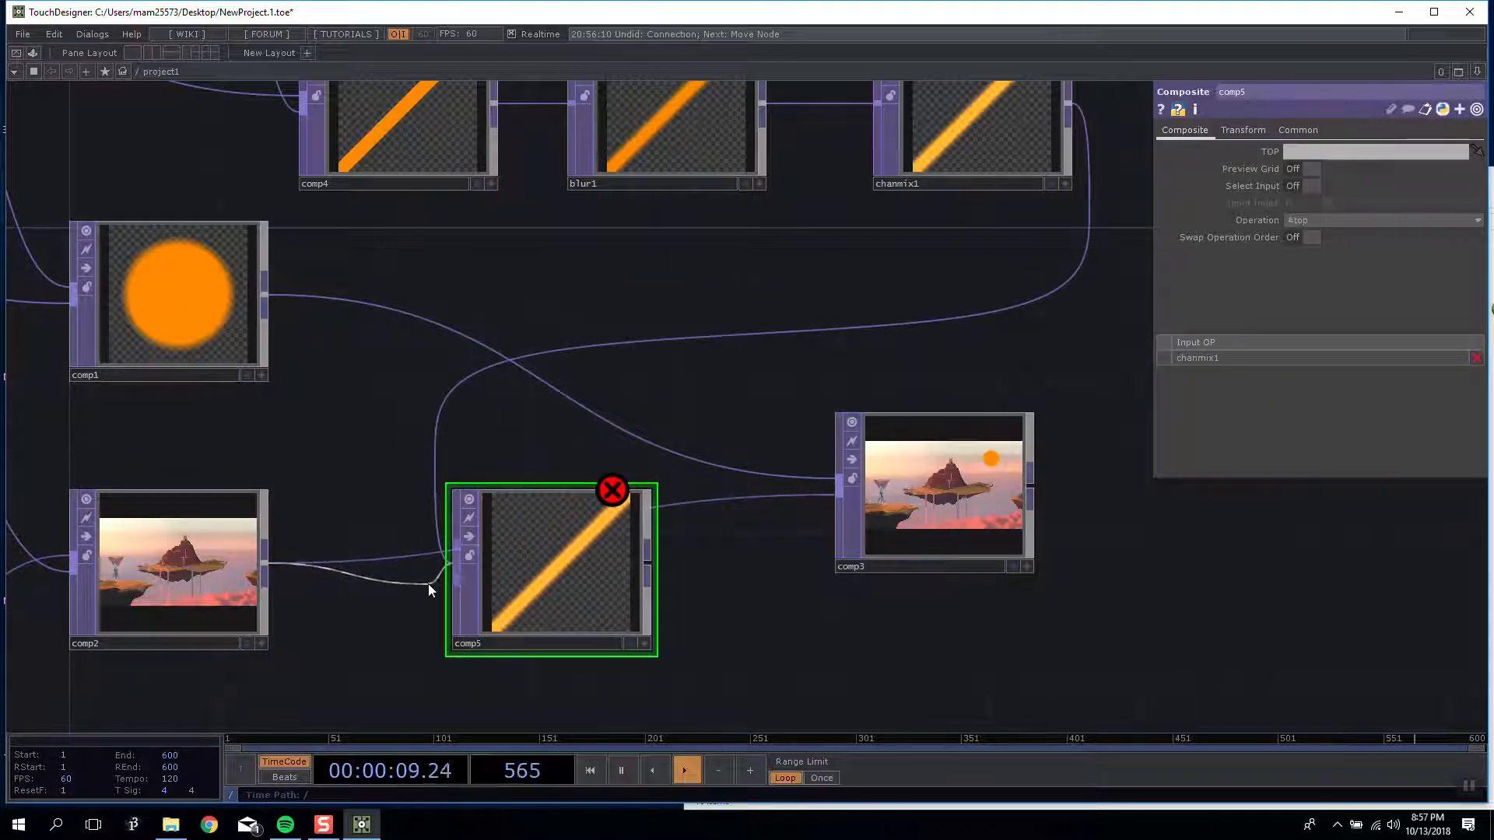
{"action": "left_click", "coordinate": [453, 567]}
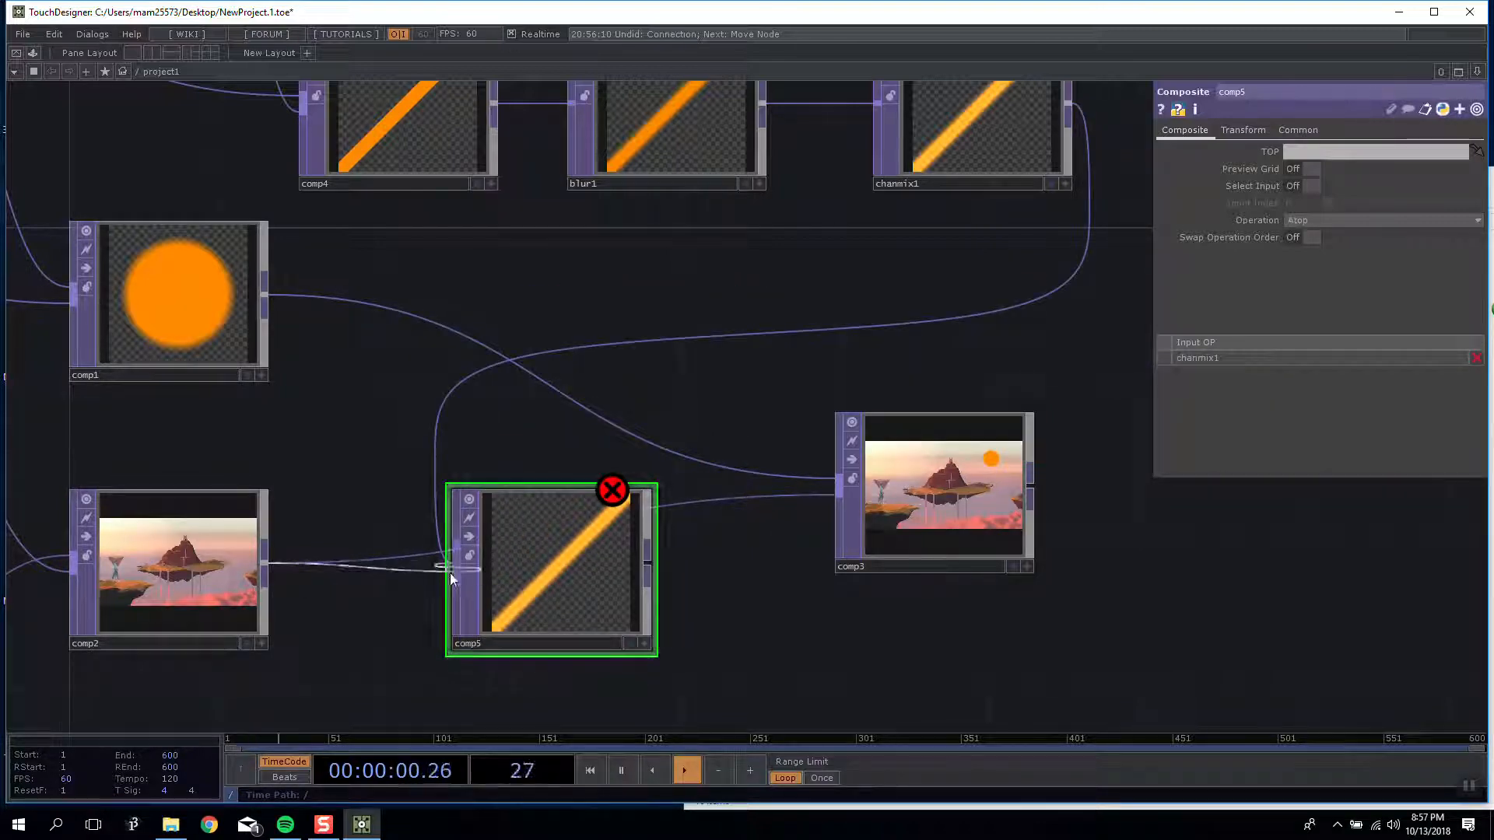
{"action": "left_click", "coordinate": [648, 567]}
{"action": "left_click", "coordinate": [711, 503]}
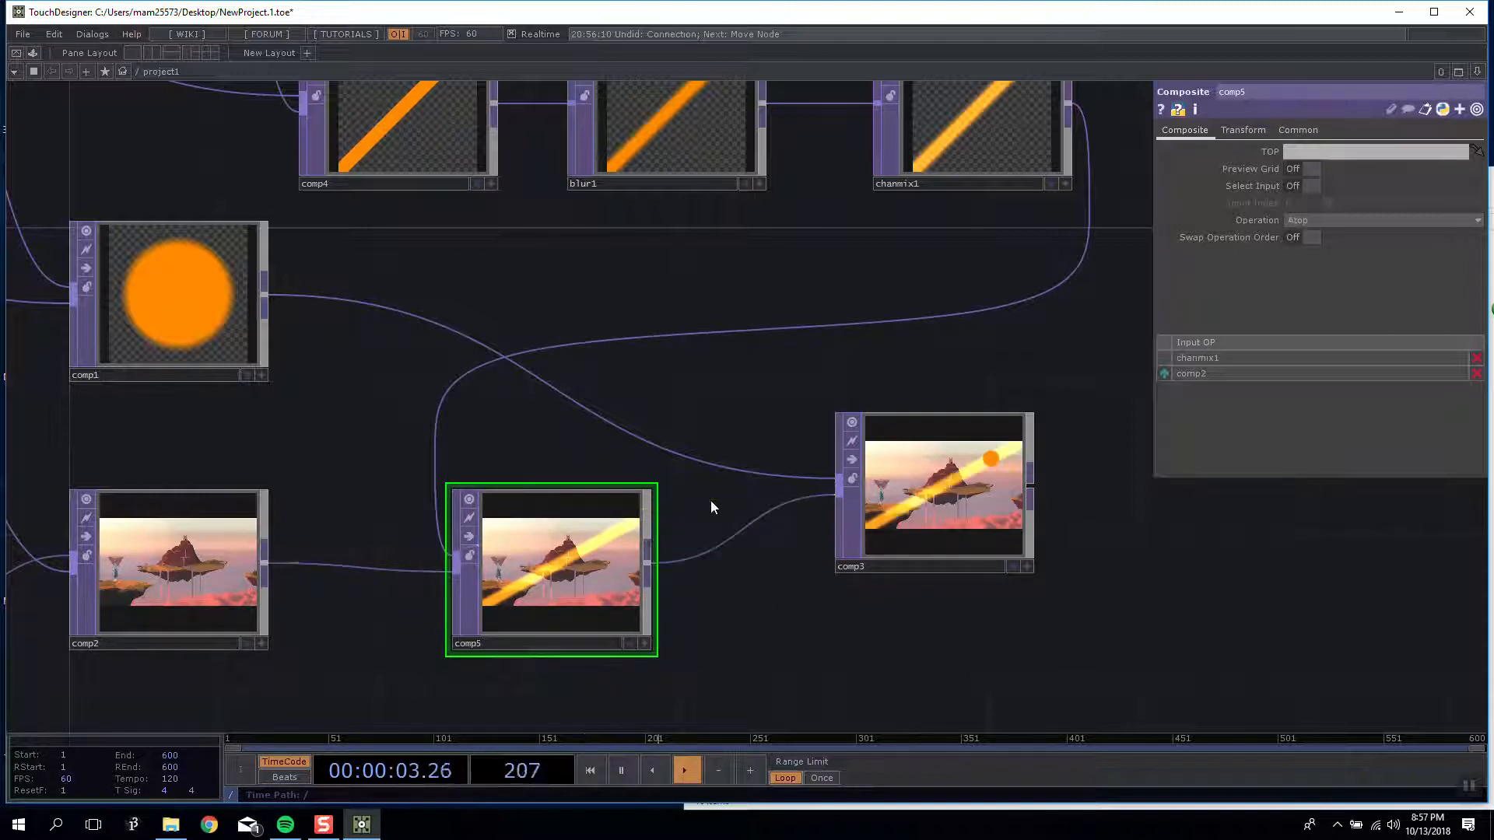
{"action": "left_click_drag", "start_coordinate": [517, 576], "coordinate": [476, 506]}
{"action": "scroll", "coordinate": [1004, 452], "scroll_direction": "up", "scroll_amount": 10}
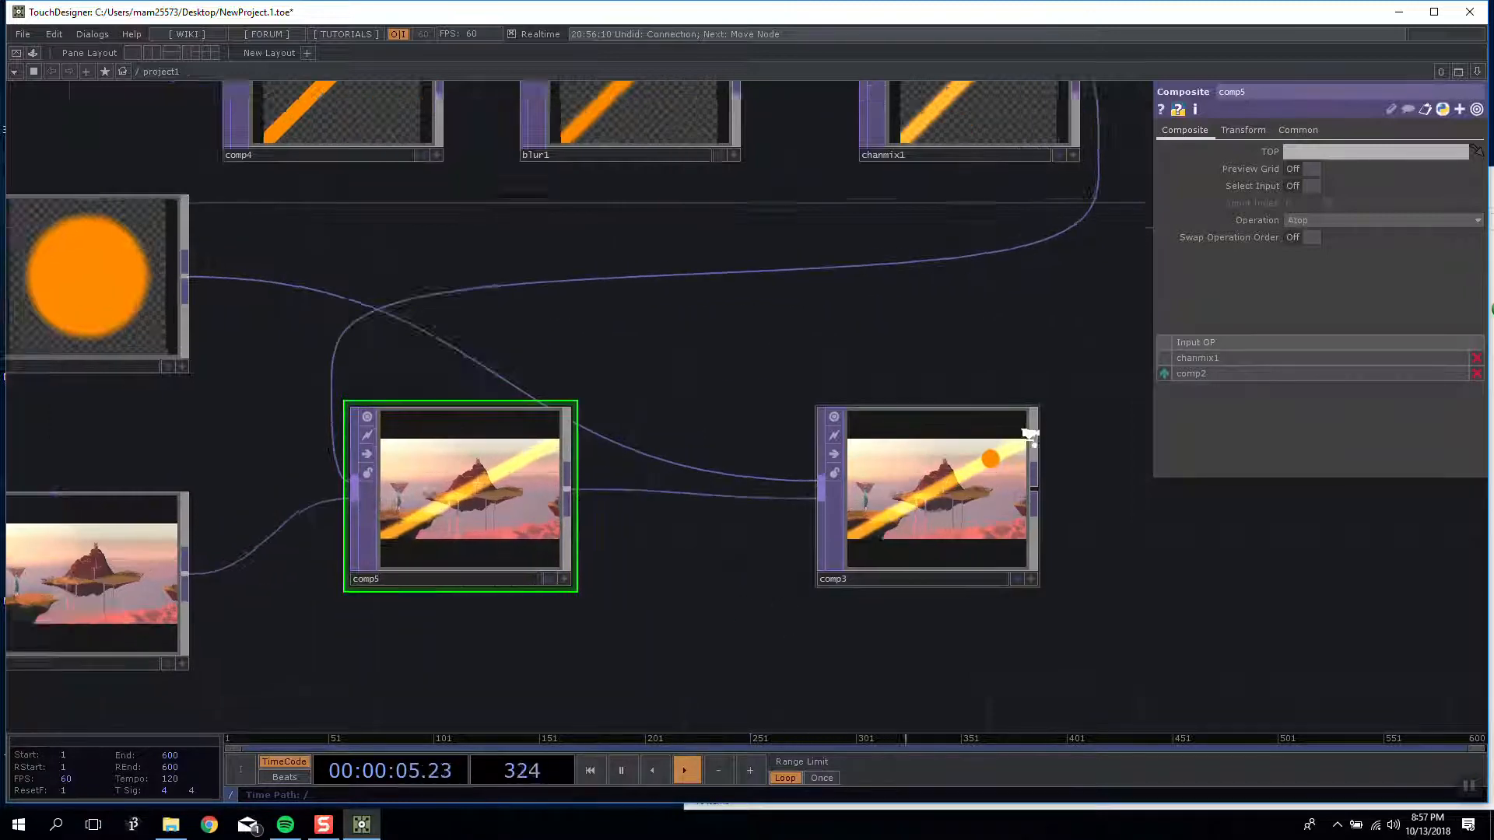
{"action": "scroll", "coordinate": [921, 469], "scroll_direction": "down", "scroll_amount": 6}
{"action": "scroll", "coordinate": [921, 469], "scroll_direction": "down", "scroll_amount": 6}
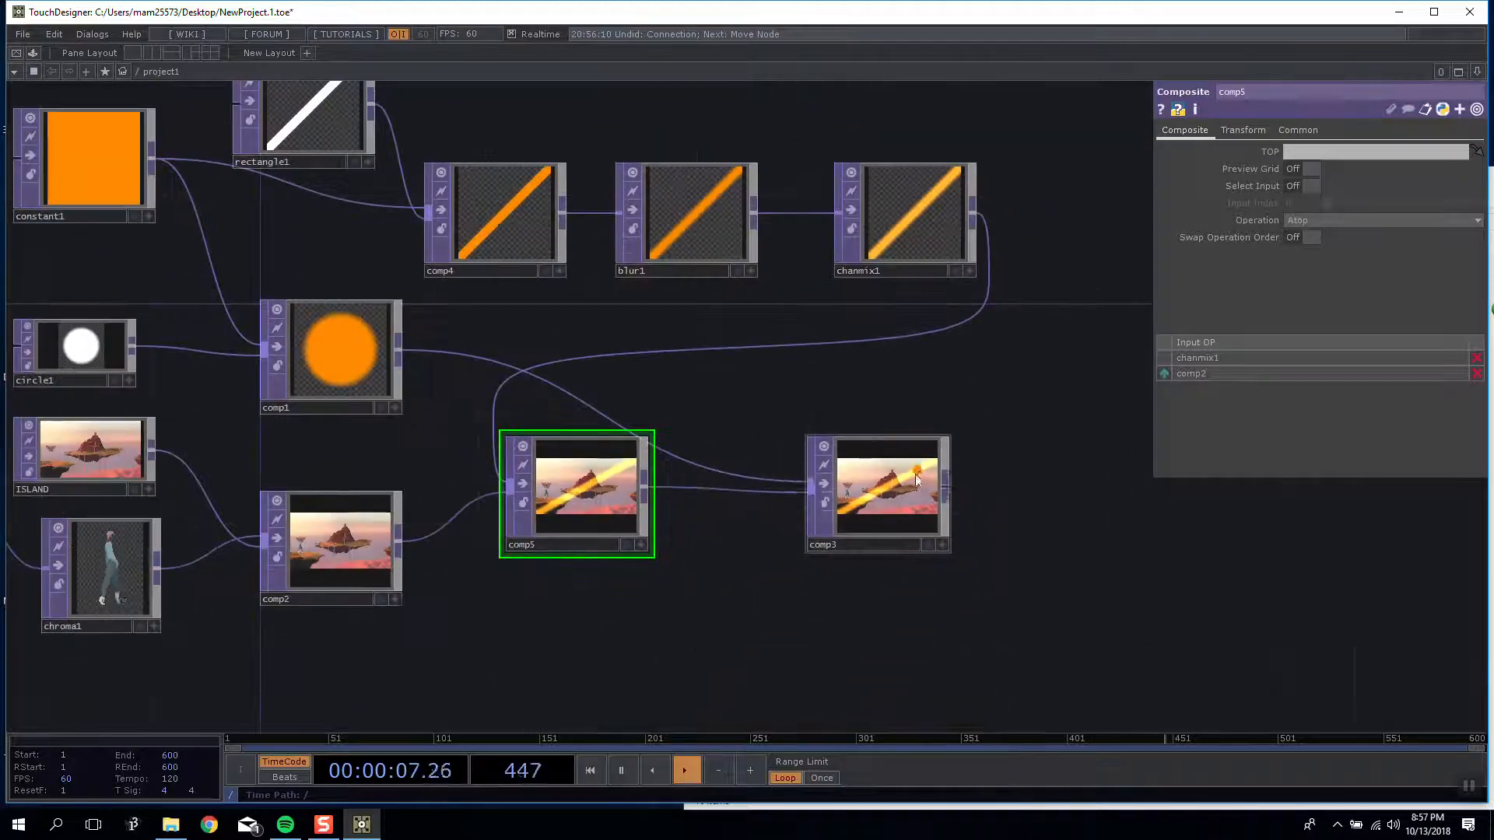
Step: Move comp3 closer to comp5, slightly above its level
{"action": "left_click_drag", "start_coordinate": [915, 474], "coordinate": [832, 422]}
{"action": "scroll", "coordinate": [566, 494], "scroll_direction": "up", "scroll_amount": 5}
{"action": "left_click_drag", "start_coordinate": [634, 496], "coordinate": [696, 539]}
{"action": "left_click_drag", "start_coordinate": [887, 564], "coordinate": [801, 581]}
{"action": "left_click_drag", "start_coordinate": [661, 572], "coordinate": [661, 518]}
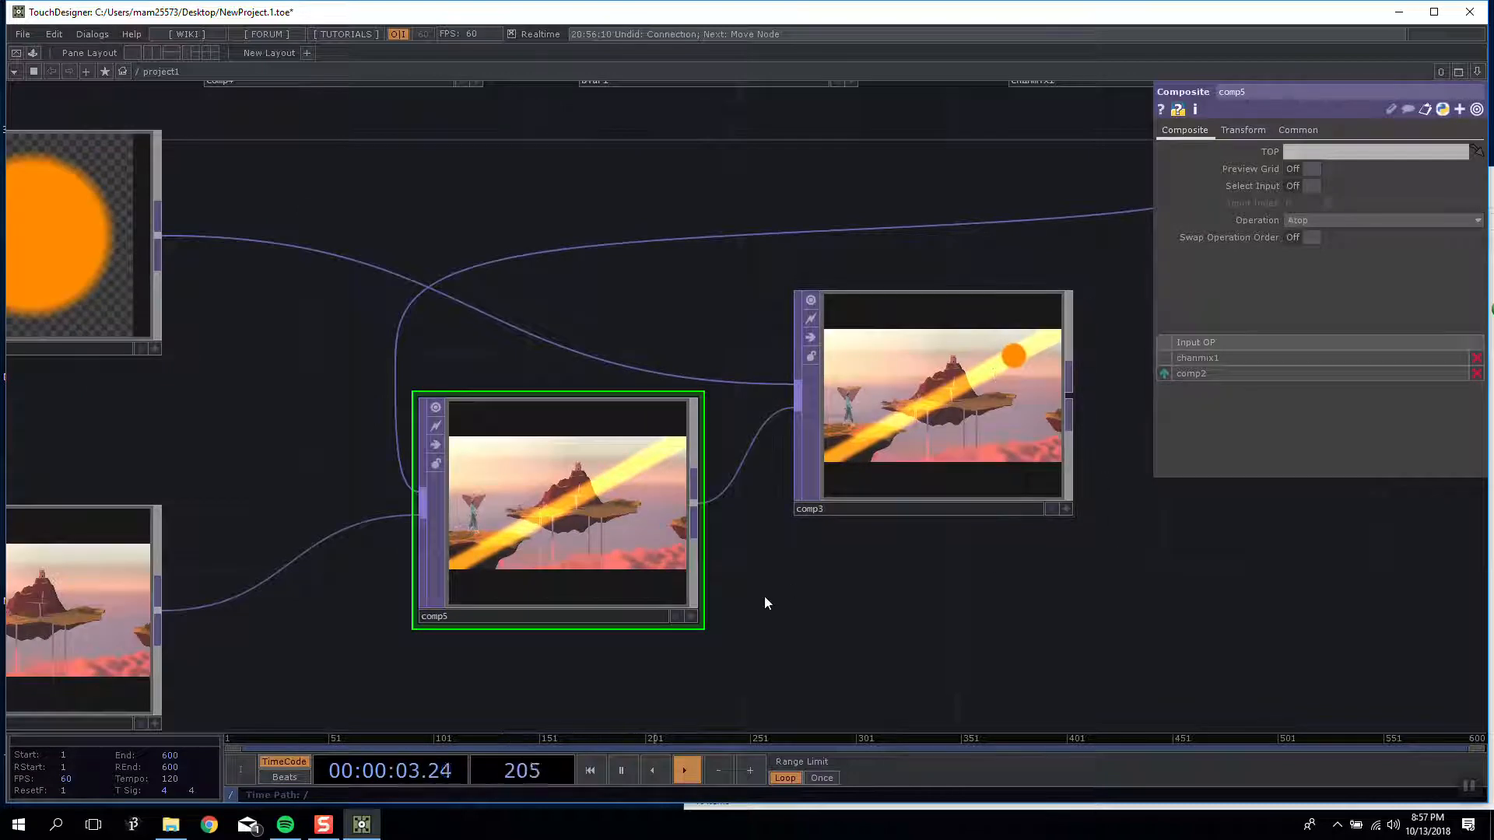
{"action": "scroll", "coordinate": [617, 307], "scroll_direction": "down", "scroll_amount": 3}
{"action": "left_click_drag", "start_coordinate": [575, 342], "coordinate": [496, 443]}
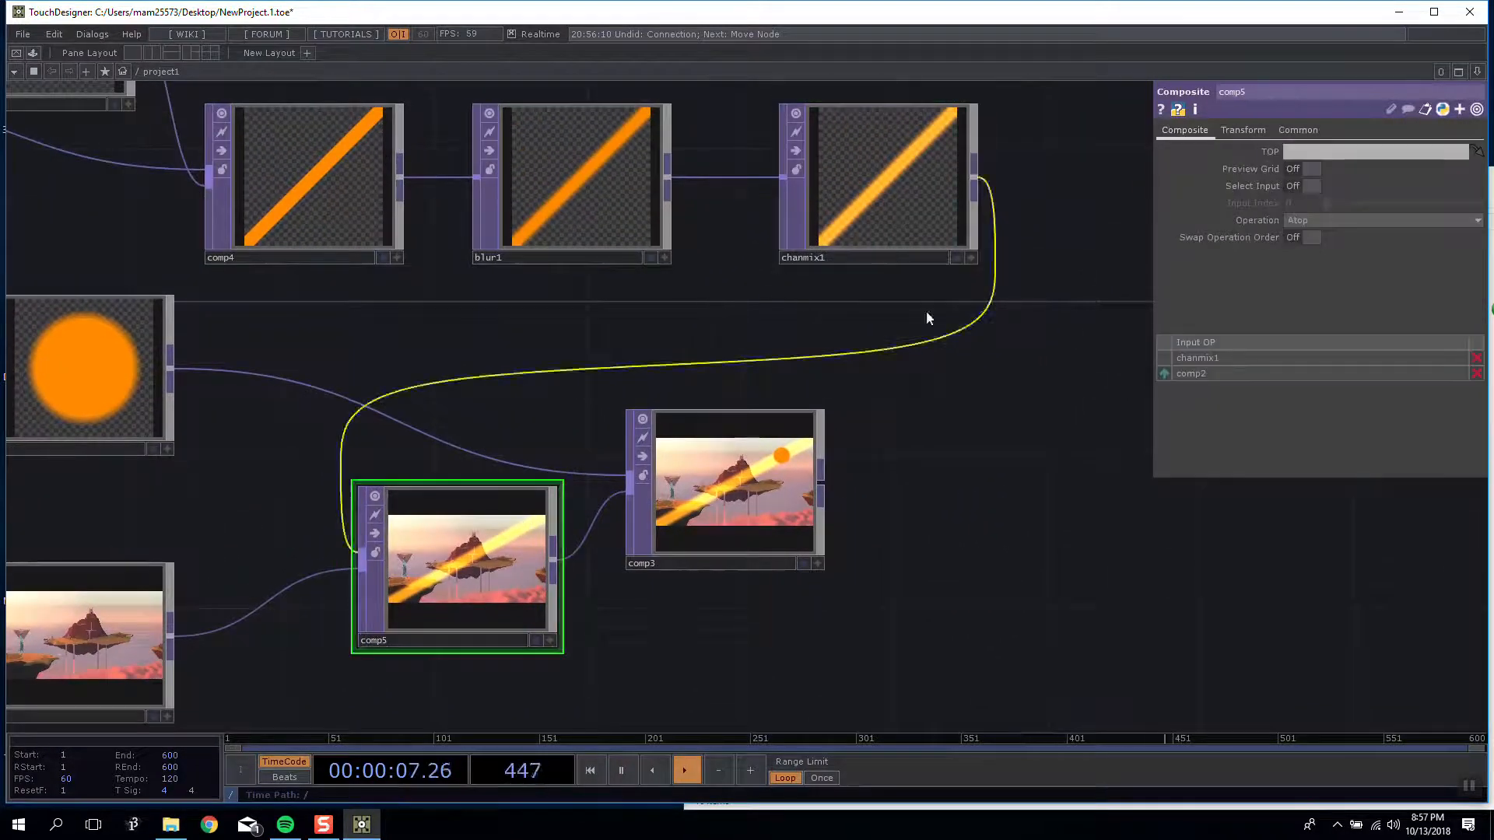
Step: Try Native Resolution as comp5's Pre-Fit Overlay and return it to Fill
{"action": "left_click", "coordinate": [1245, 129]}
{"action": "left_click", "coordinate": [1324, 166]}
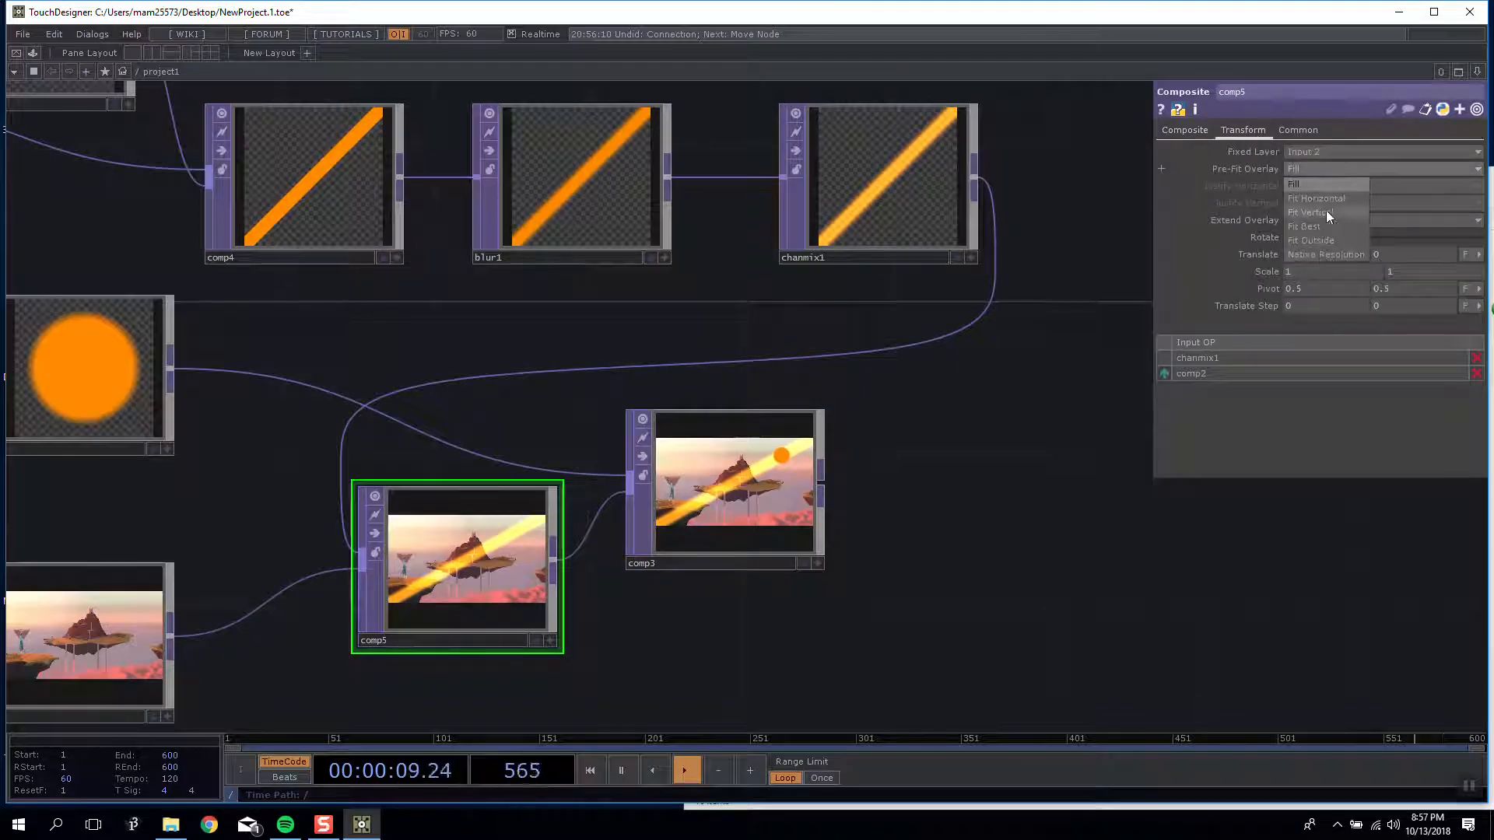
{"action": "left_click", "coordinate": [1319, 251]}
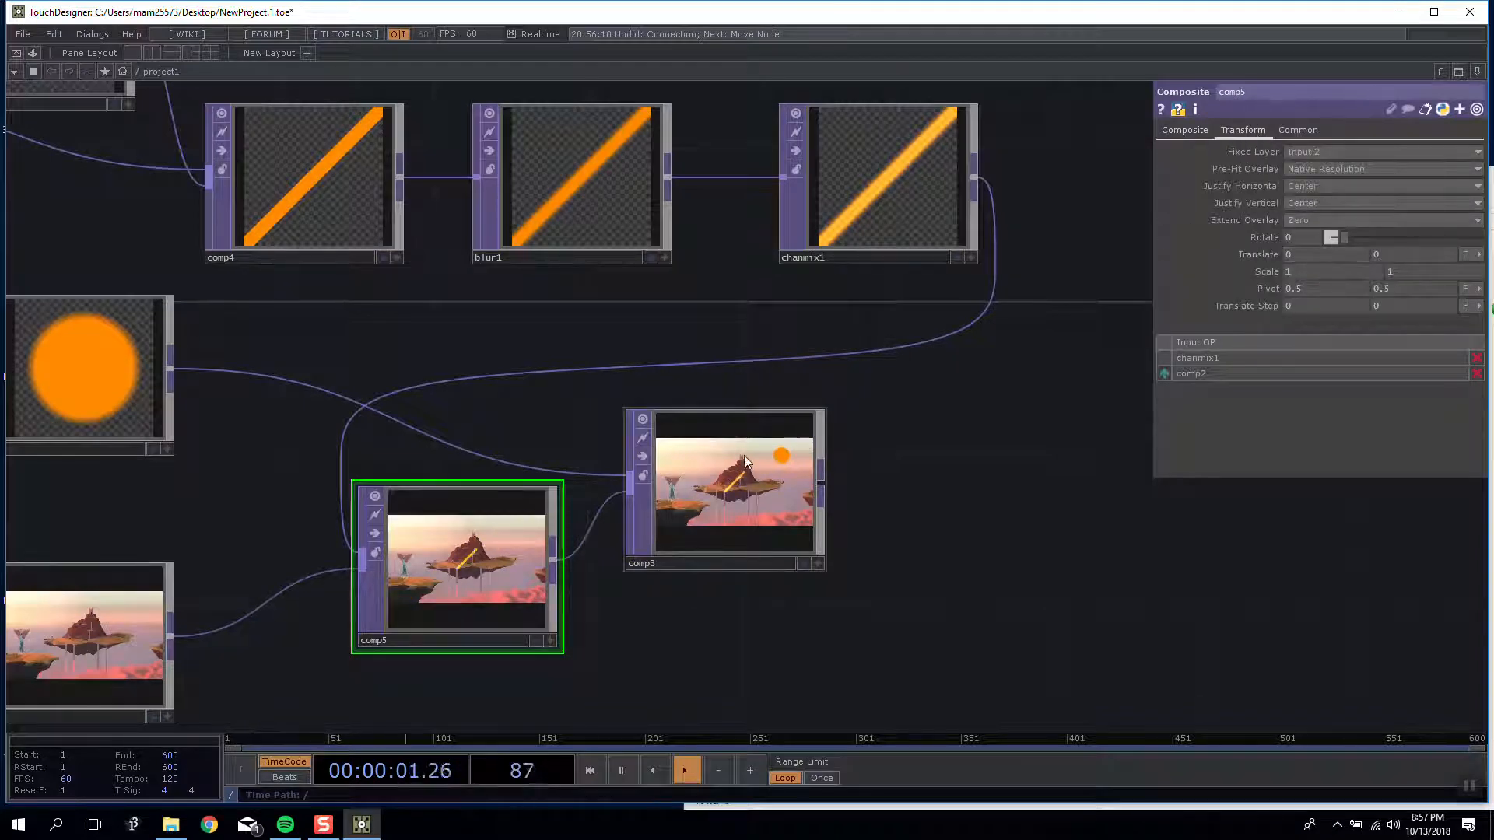
{"action": "left_click", "coordinate": [1323, 169]}
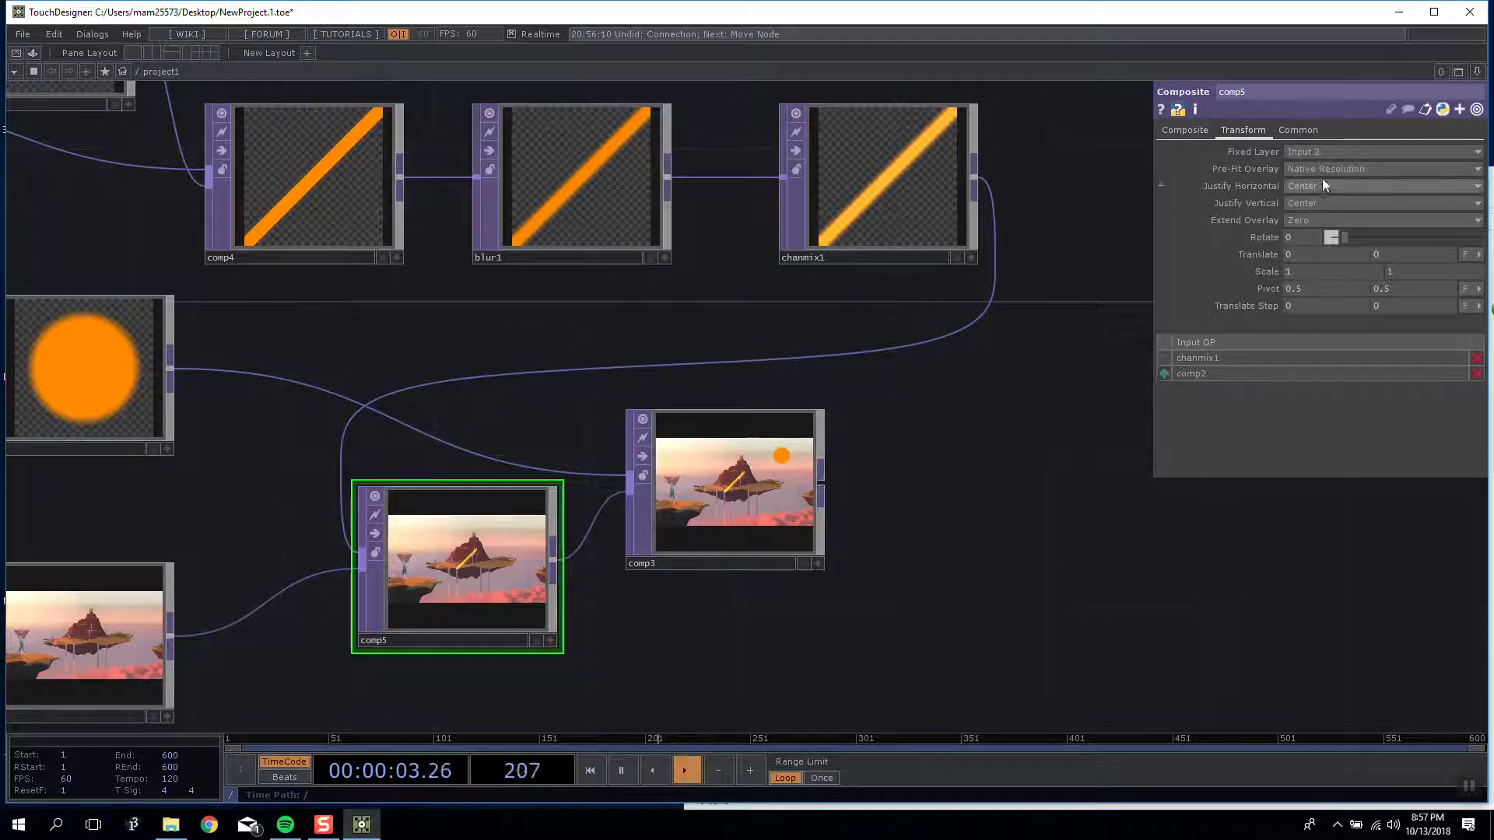
{"action": "left_click", "coordinate": [1322, 167]}
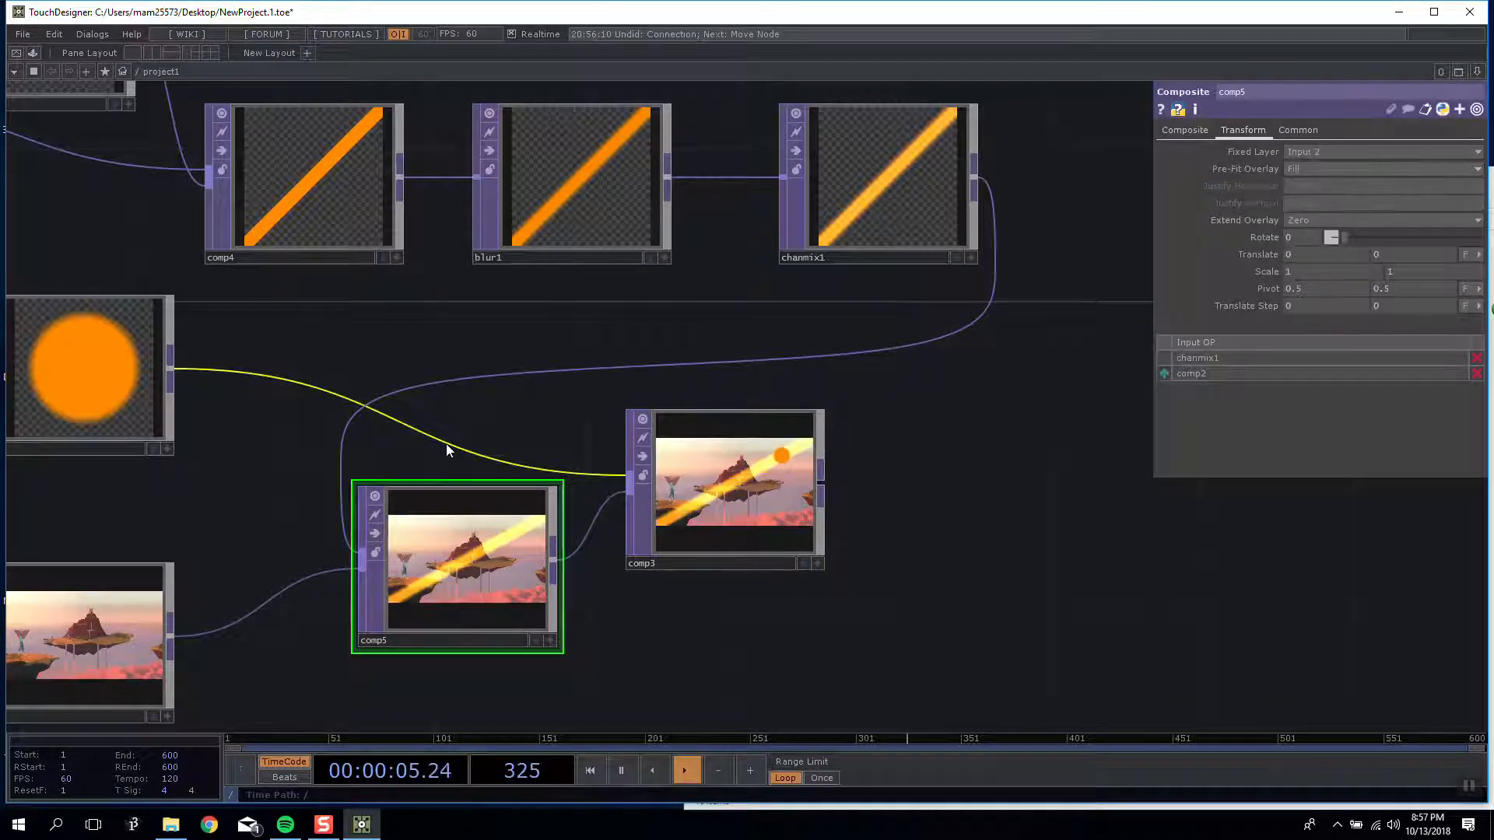
Step: Move comp4, blur1 and chanmix1 farther away from rectangle1, with blur1 directly beside chanmix1
{"action": "left_click_drag", "start_coordinate": [686, 283], "coordinate": [643, 308]}
{"action": "left_click", "coordinate": [476, 193]}
{"action": "left_click_drag", "start_coordinate": [492, 404], "coordinate": [725, 477]}
{"action": "left_click_drag", "start_coordinate": [752, 291], "coordinate": [750, 247]}
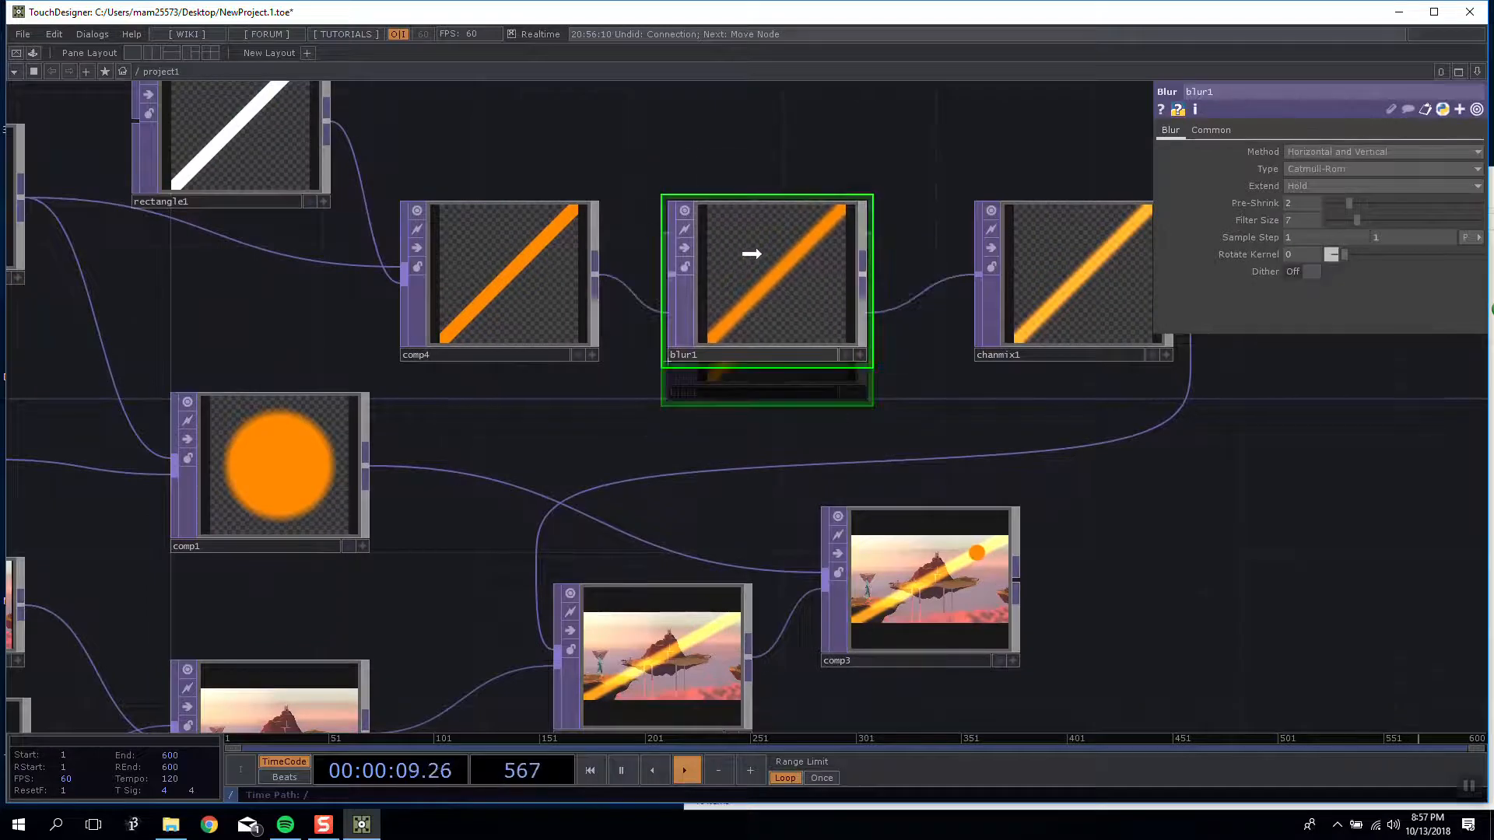
{"action": "left_click", "coordinate": [567, 243]}
{"action": "left_click_drag", "start_coordinate": [572, 253], "coordinate": [703, 450]}
{"action": "left_click_drag", "start_coordinate": [627, 341], "coordinate": [346, 232]}
{"action": "scroll", "coordinate": [461, 249], "scroll_direction": "down", "scroll_amount": 4}
{"action": "left_click_drag", "start_coordinate": [610, 356], "coordinate": [691, 356]}
Step: Insert a Transform TOP between comp4 and blur1, placed below comp4
{"action": "right_click", "coordinate": [464, 337]}
{"action": "left_click", "coordinate": [593, 195]}
{"action": "left_click", "coordinate": [550, 417]}
{"action": "left_click_drag", "start_coordinate": [360, 169], "coordinate": [908, 395]}
{"action": "left_click_drag", "start_coordinate": [576, 409], "coordinate": [518, 391]}
{"action": "left_click", "coordinate": [848, 423]}
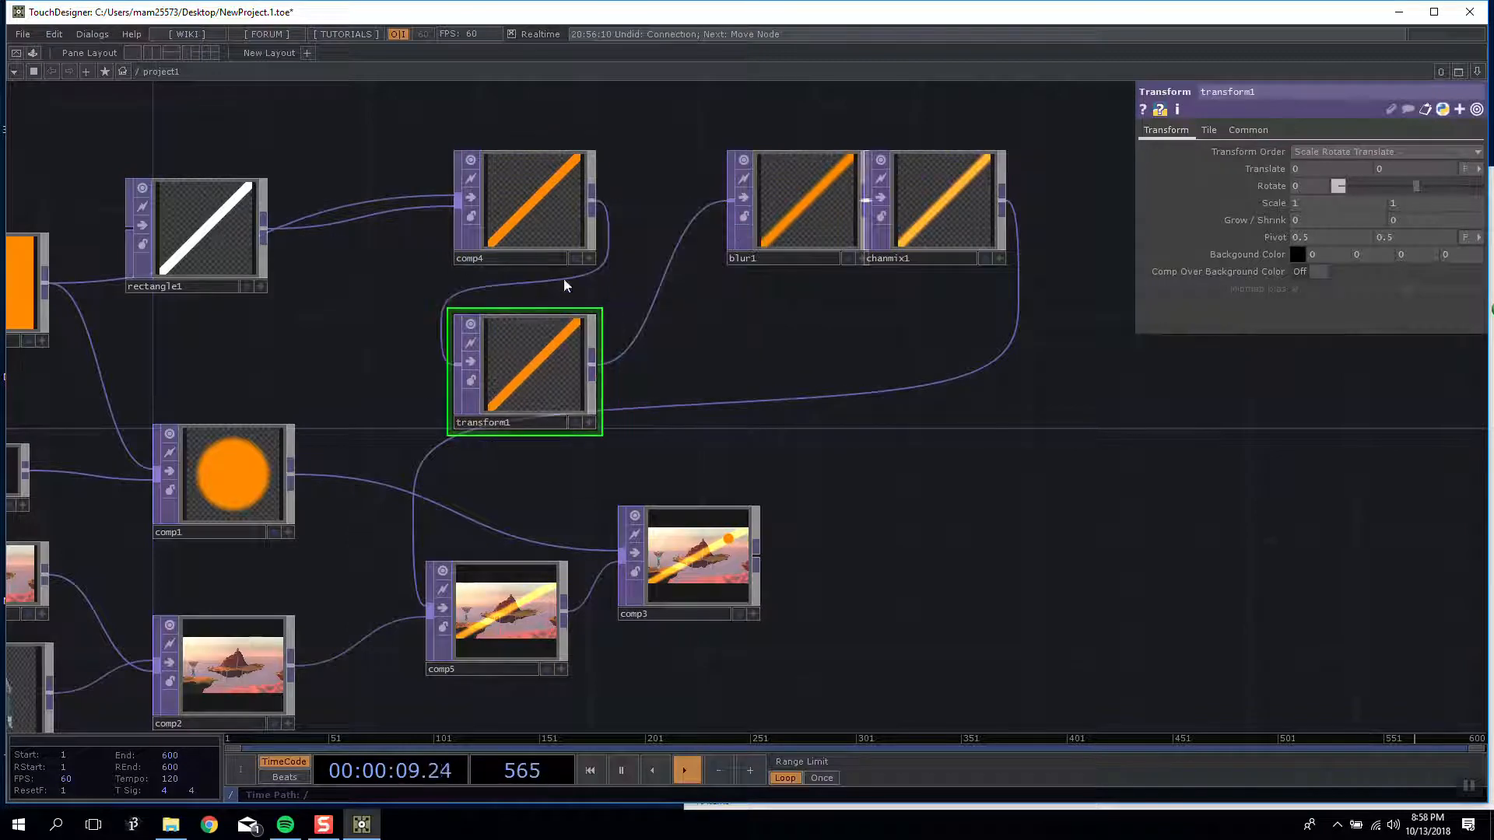
Step: Reconnect comp4 directly to blur1, delete transform1, and shift blur1 and chanmix1 closer to comp4
{"action": "left_click", "coordinate": [593, 207]}
{"action": "left_click", "coordinate": [724, 215]}
{"action": "scroll", "coordinate": [744, 241], "scroll_direction": "down", "scroll_amount": 3}
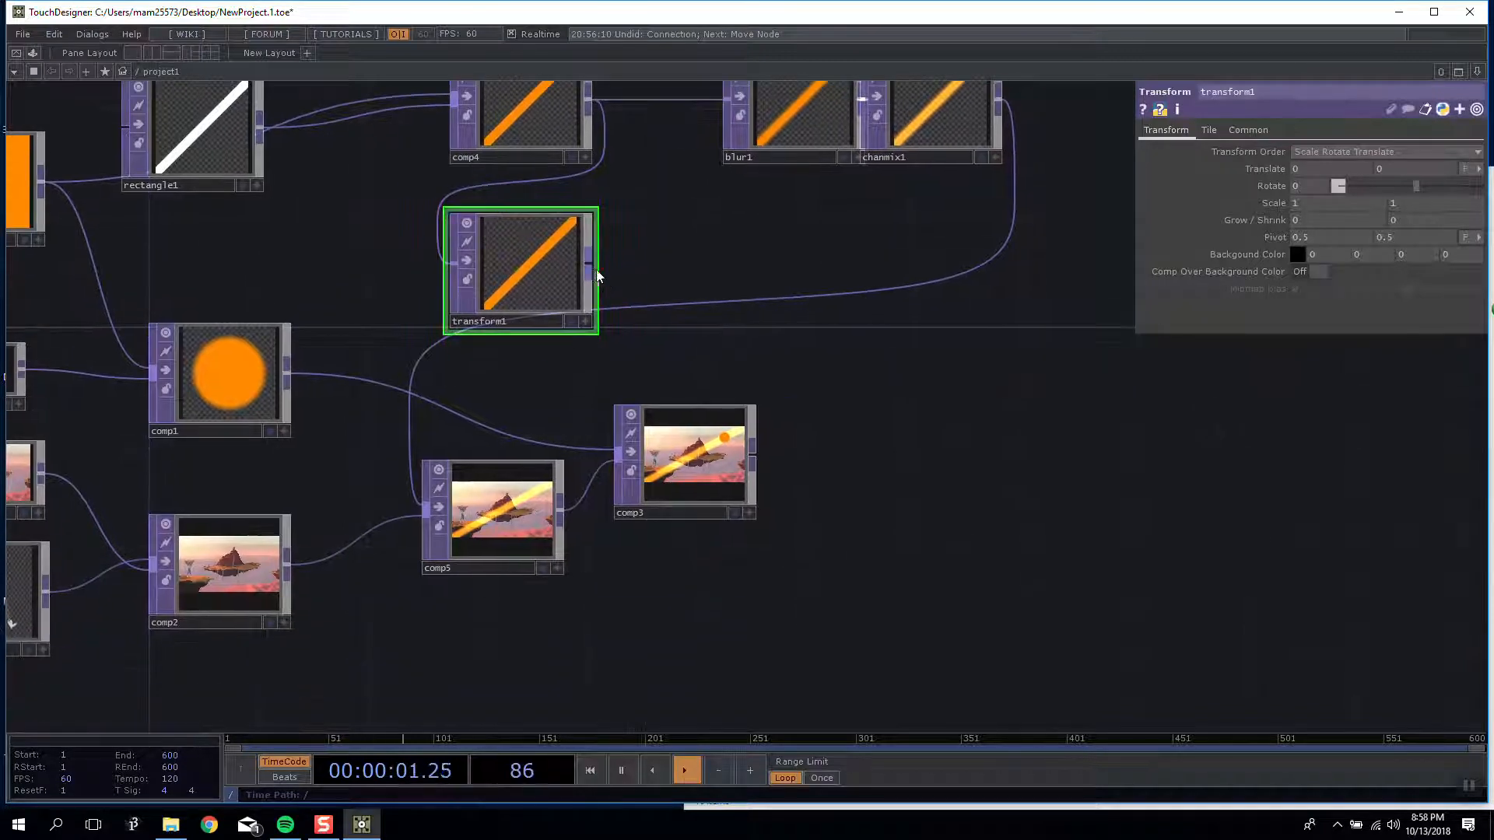
{"action": "left_click_drag", "start_coordinate": [557, 256], "coordinate": [618, 227]}
{"action": "key", "text": "Delete"}
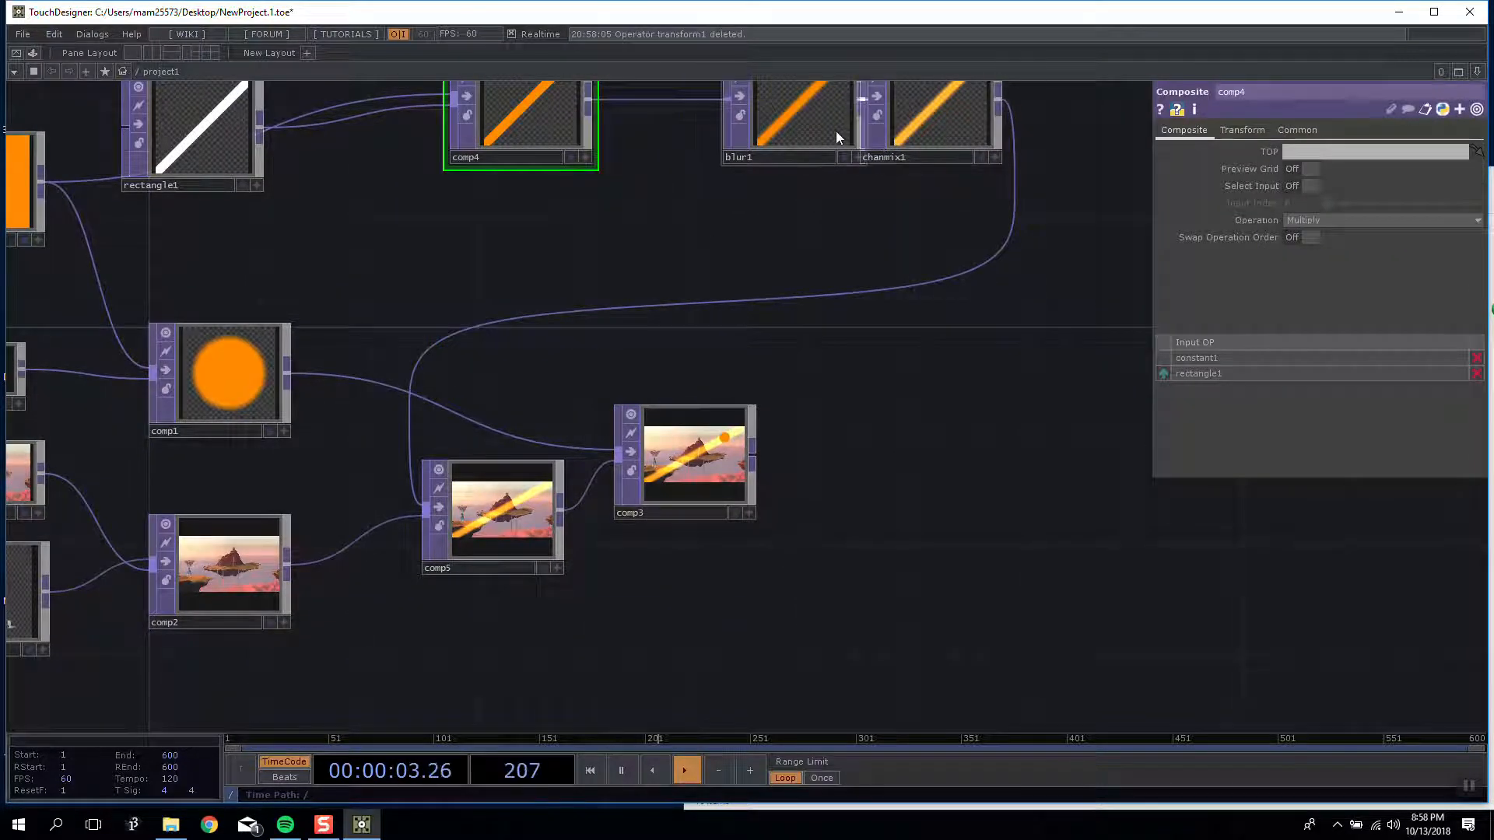
{"action": "left_click_drag", "start_coordinate": [836, 130], "coordinate": [809, 130]}
{"action": "left_click_drag", "start_coordinate": [942, 110], "coordinate": [914, 110]}
Step: Add a Transform TOP fed by chanmix1 below comp4, with Rotate -21 and vertical Translate 0.2
{"action": "right_click", "coordinate": [970, 113]}
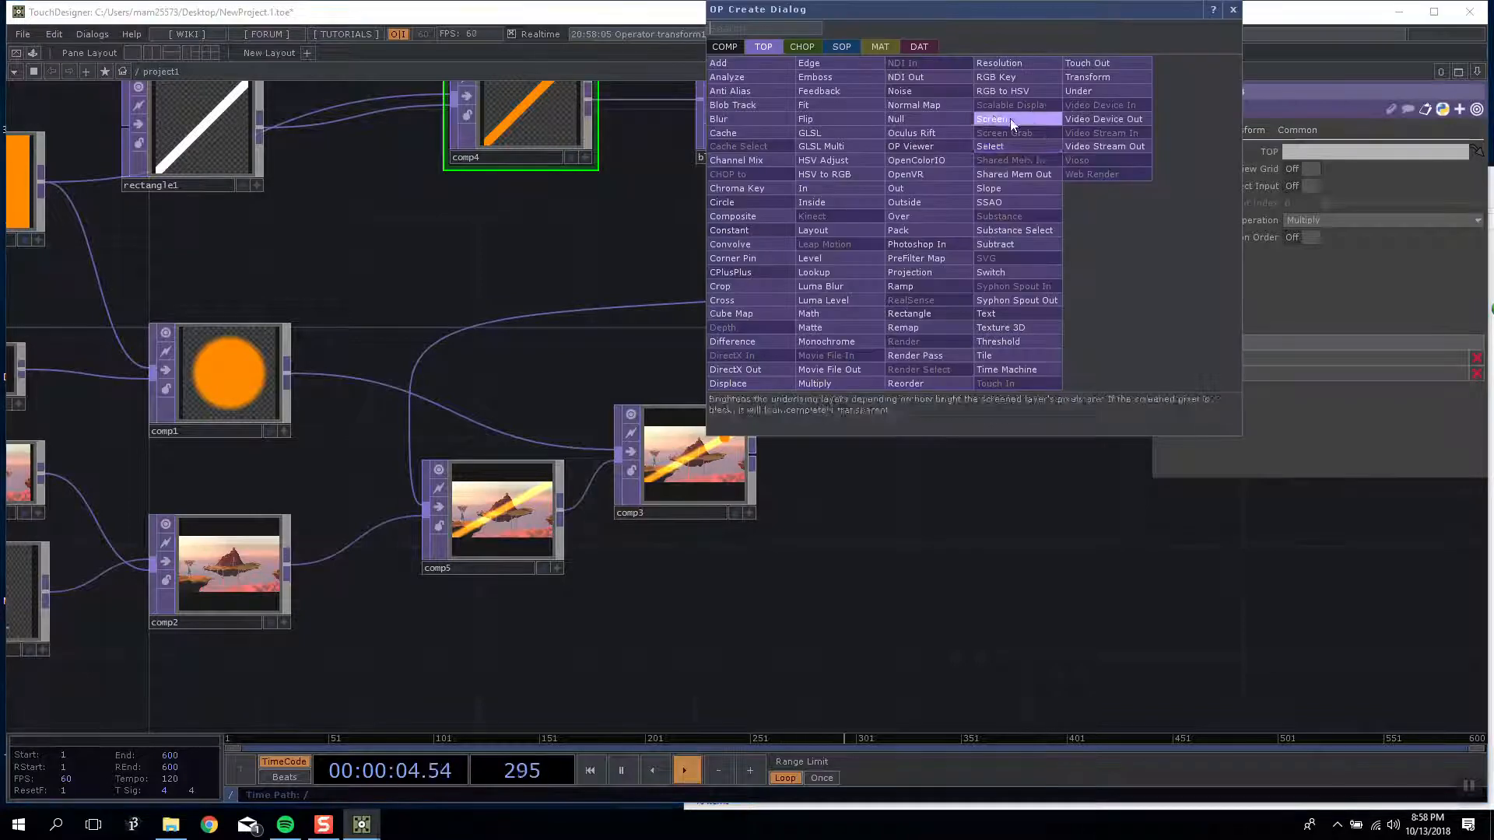
{"action": "left_click", "coordinate": [1094, 87]}
{"action": "left_click", "coordinate": [840, 258]}
{"action": "left_click_drag", "start_coordinate": [840, 258], "coordinate": [730, 285]}
{"action": "left_click_drag", "start_coordinate": [973, 101], "coordinate": [651, 385]}
{"action": "left_click_drag", "start_coordinate": [769, 268], "coordinate": [550, 268]}
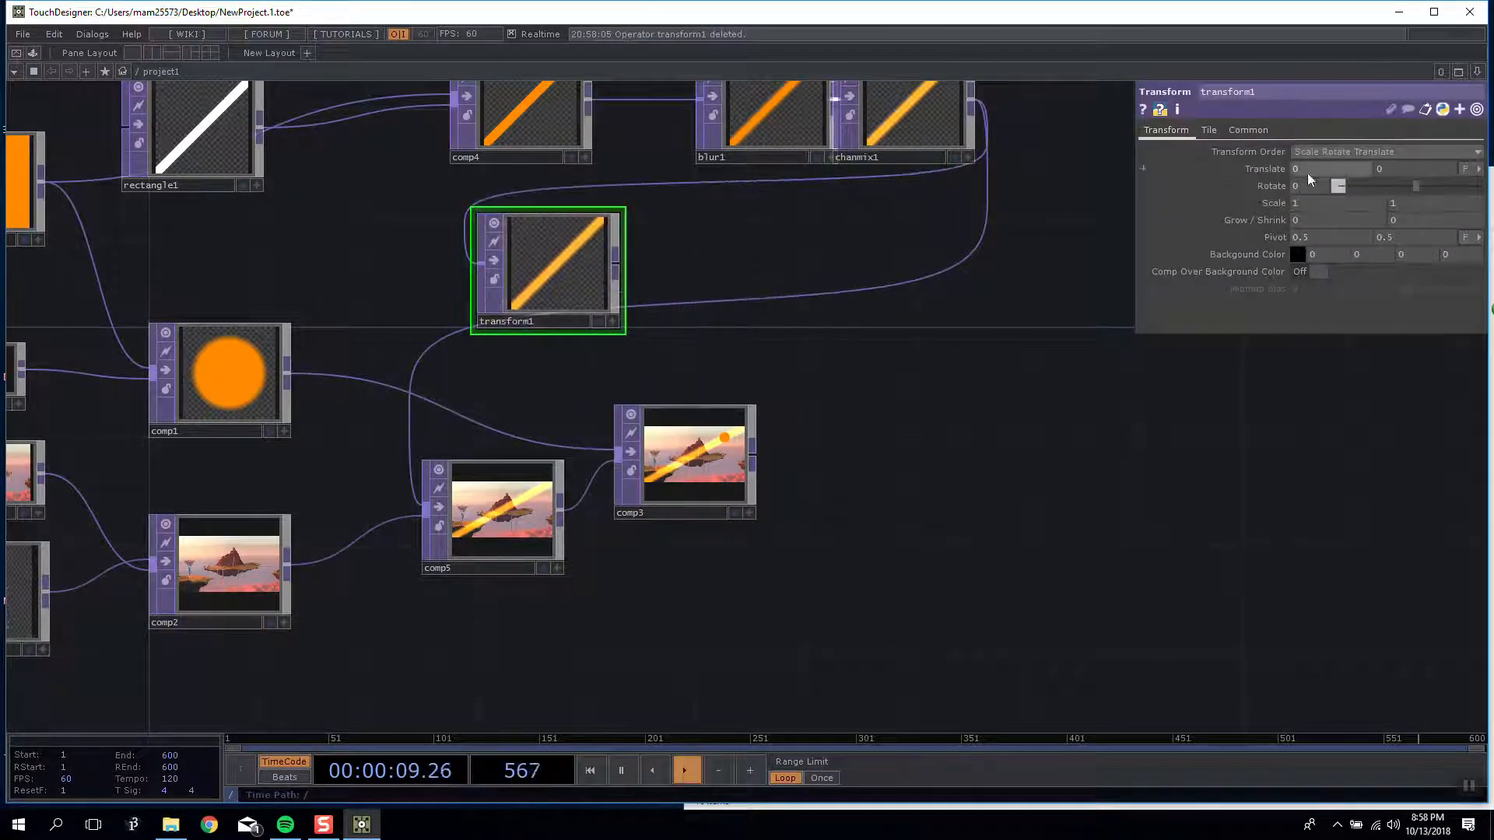
{"action": "middle_click_drag", "start_coordinate": [1315, 185], "coordinate": [1435, 140]}
Step: Connect transform1 to comp5, ordering it above comp2 in the inputs, and move comp5 slightly lower
{"action": "left_click_drag", "start_coordinate": [615, 267], "coordinate": [424, 488]}
{"action": "left_click", "coordinate": [467, 517]}
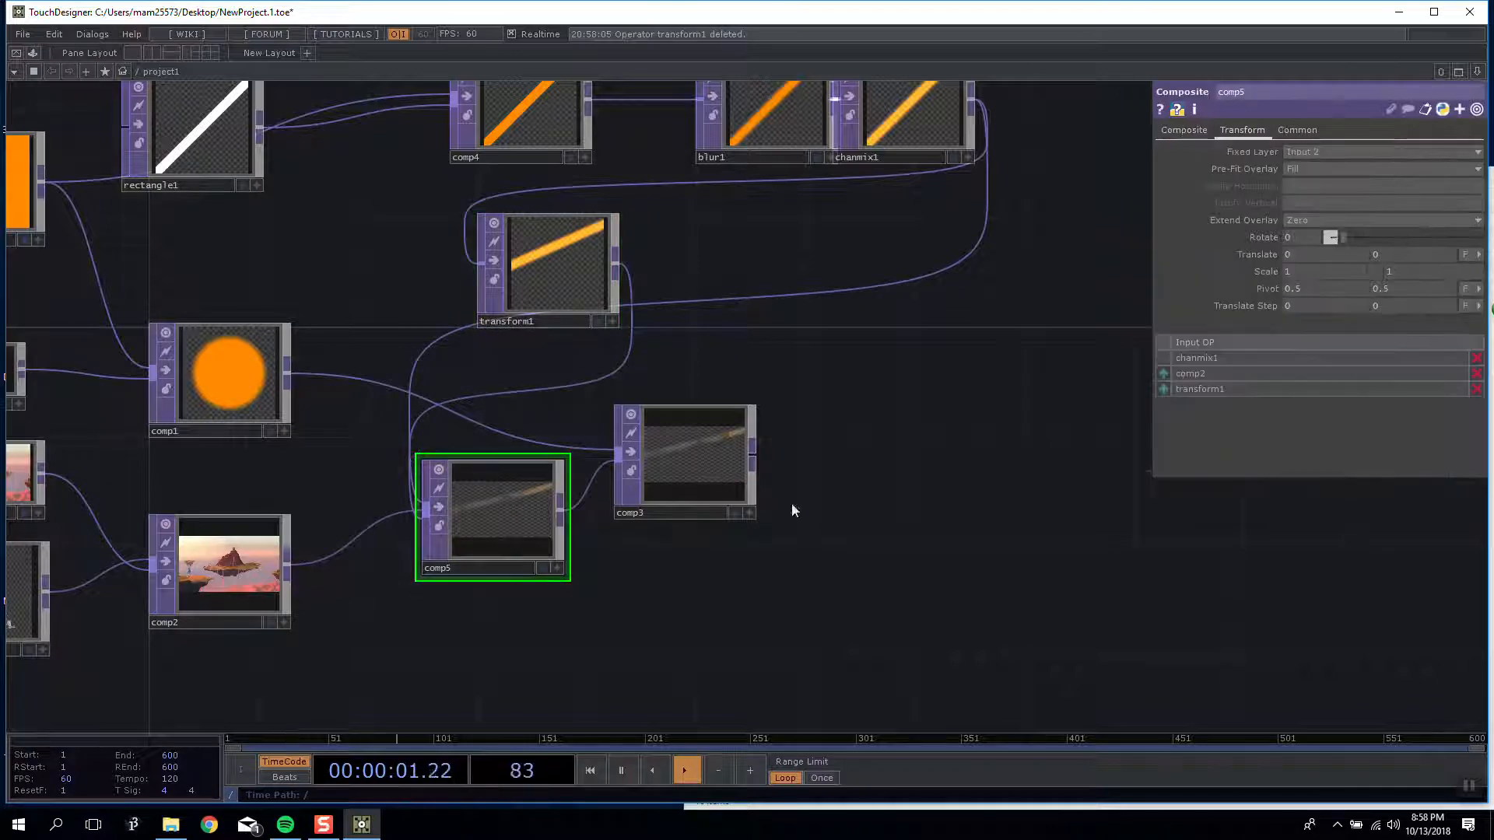
{"action": "left_click", "coordinate": [1167, 385]}
{"action": "scroll", "coordinate": [421, 523], "scroll_direction": "up", "scroll_amount": 5}
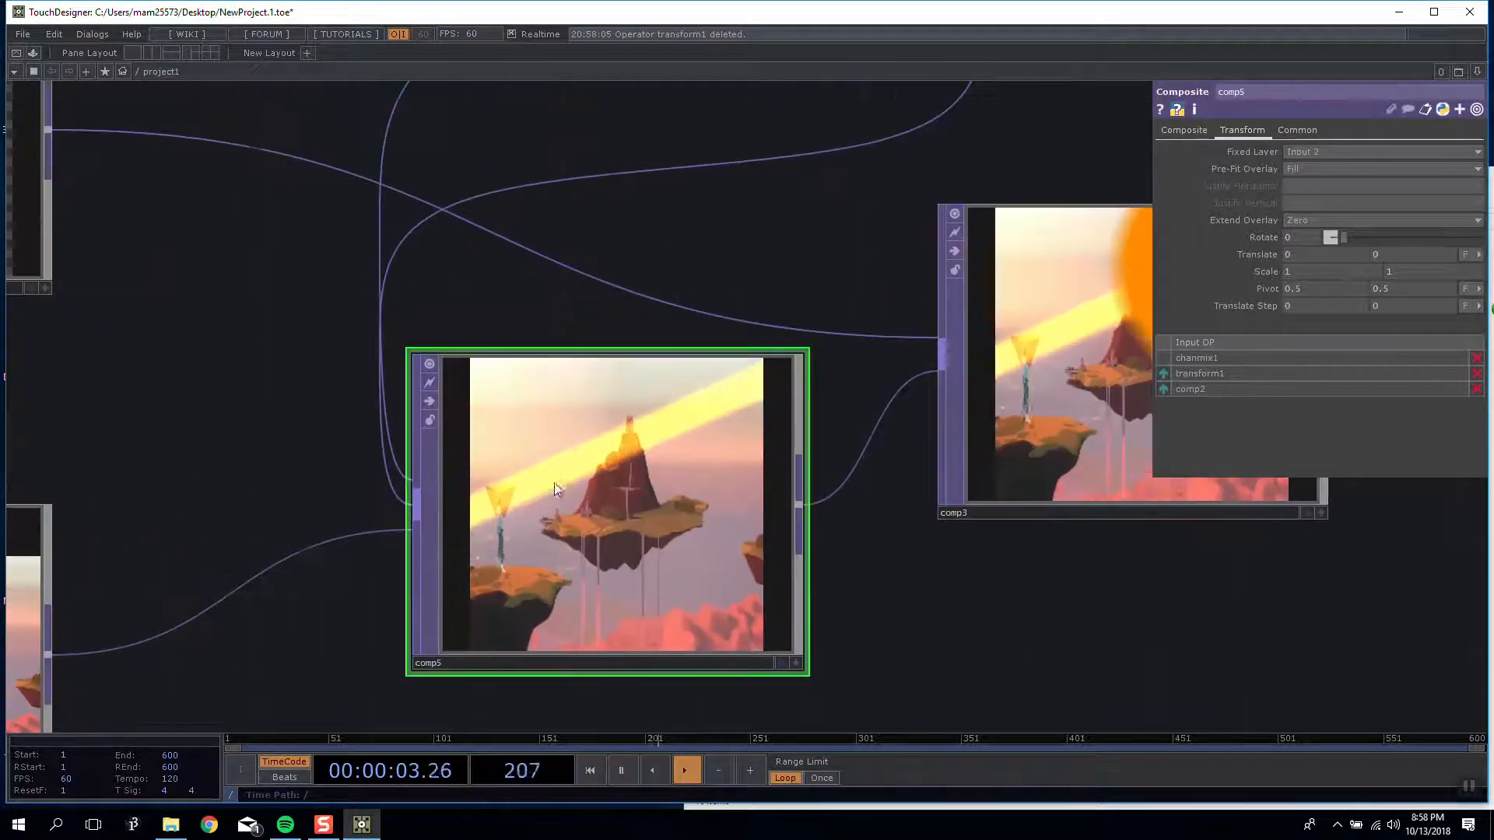
{"action": "scroll", "coordinate": [628, 456], "scroll_direction": "down", "scroll_amount": 4}
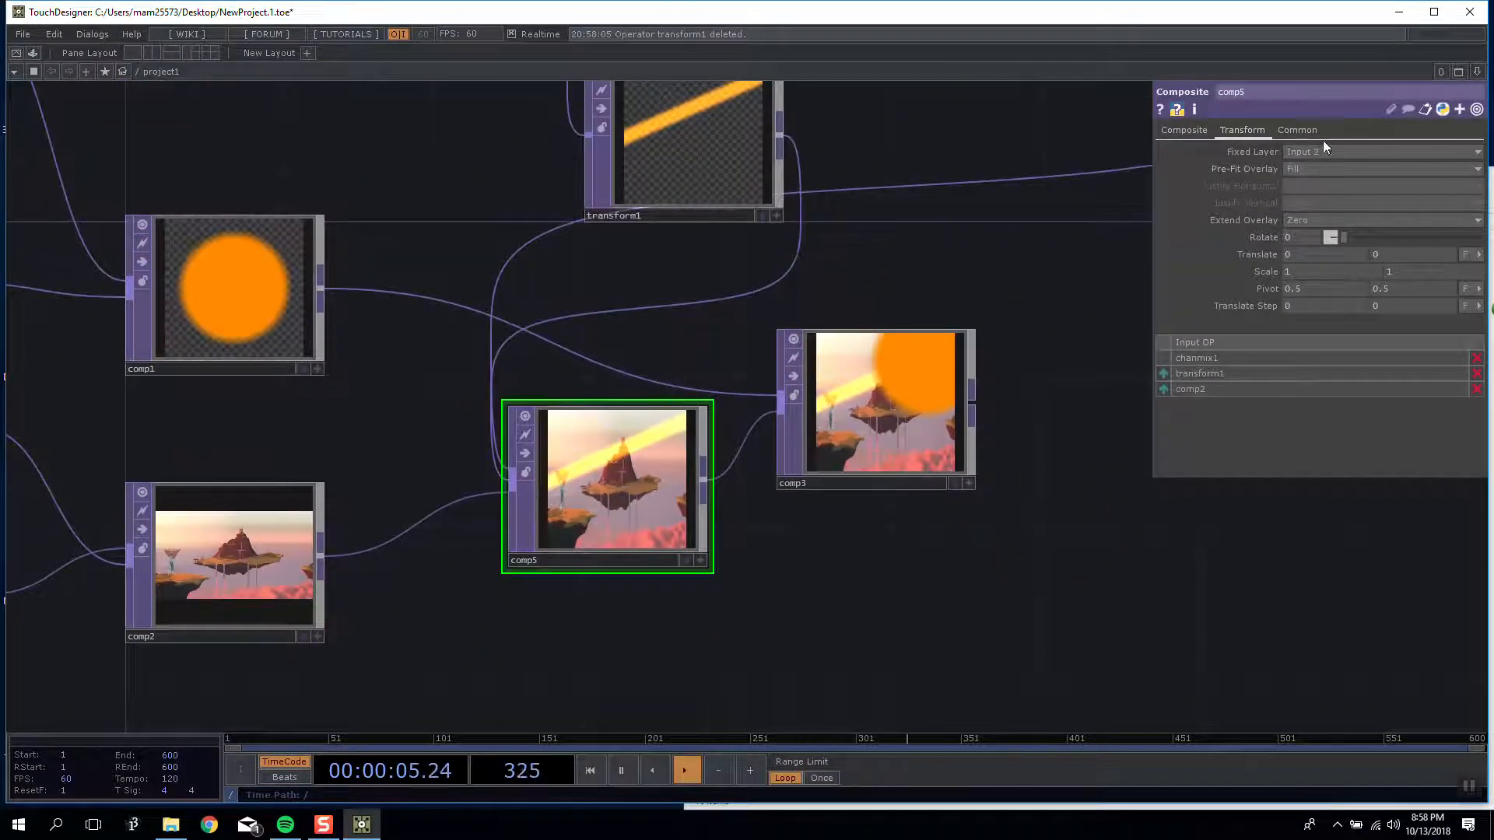
{"action": "left_click_drag", "start_coordinate": [1046, 235], "coordinate": [1082, 324]}
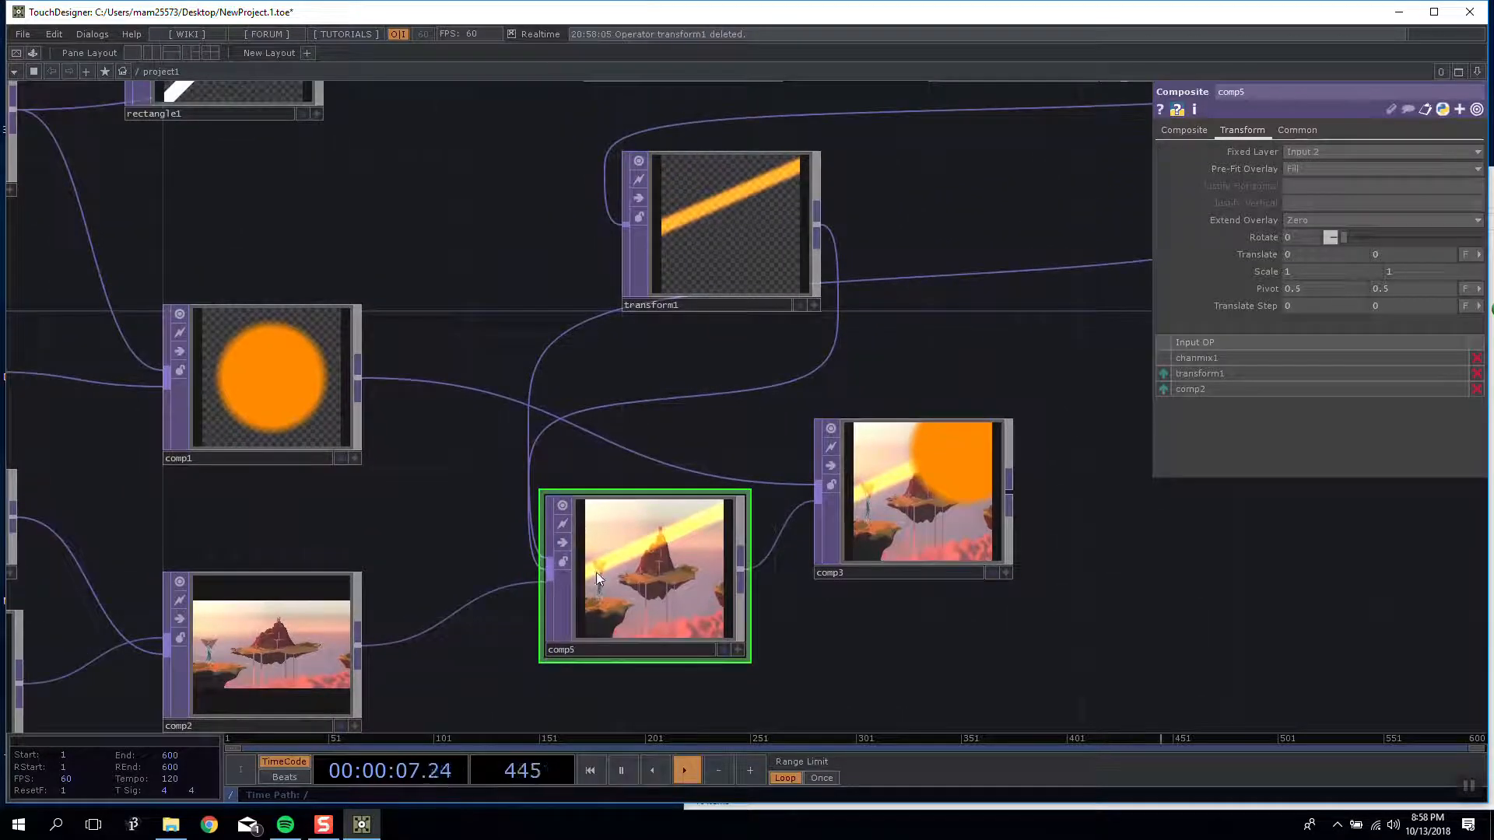
{"action": "left_click_drag", "start_coordinate": [650, 557], "coordinate": [649, 633]}
{"action": "left_click_drag", "start_coordinate": [460, 463], "coordinate": [453, 351]}
Step: Check comp5's Fixed Layer options and examine comp2's transform settings and composited image
{"action": "left_click", "coordinate": [1365, 151]}
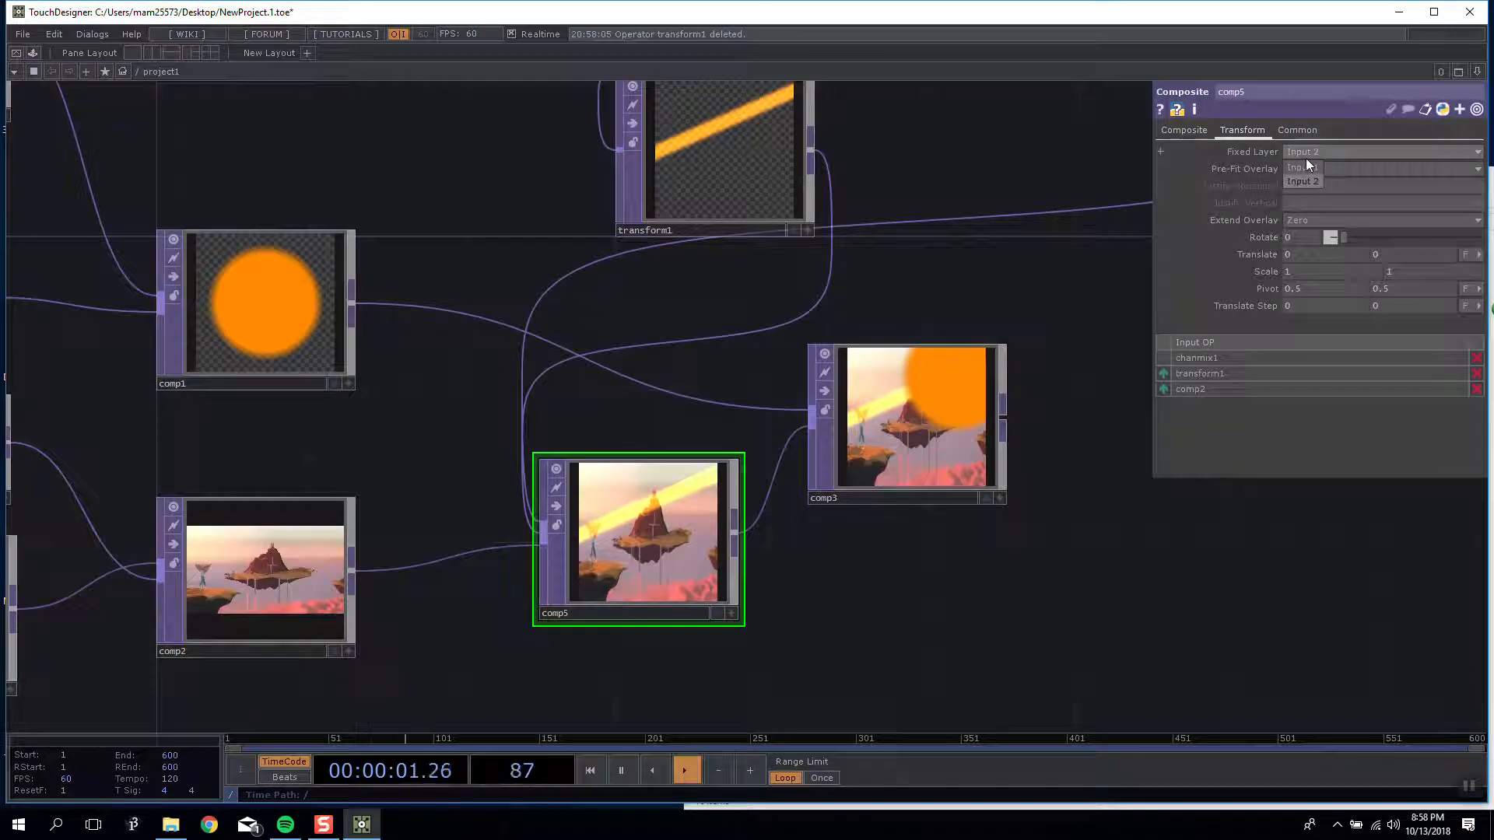
{"action": "left_click", "coordinate": [1325, 148]}
{"action": "left_click", "coordinate": [292, 603]}
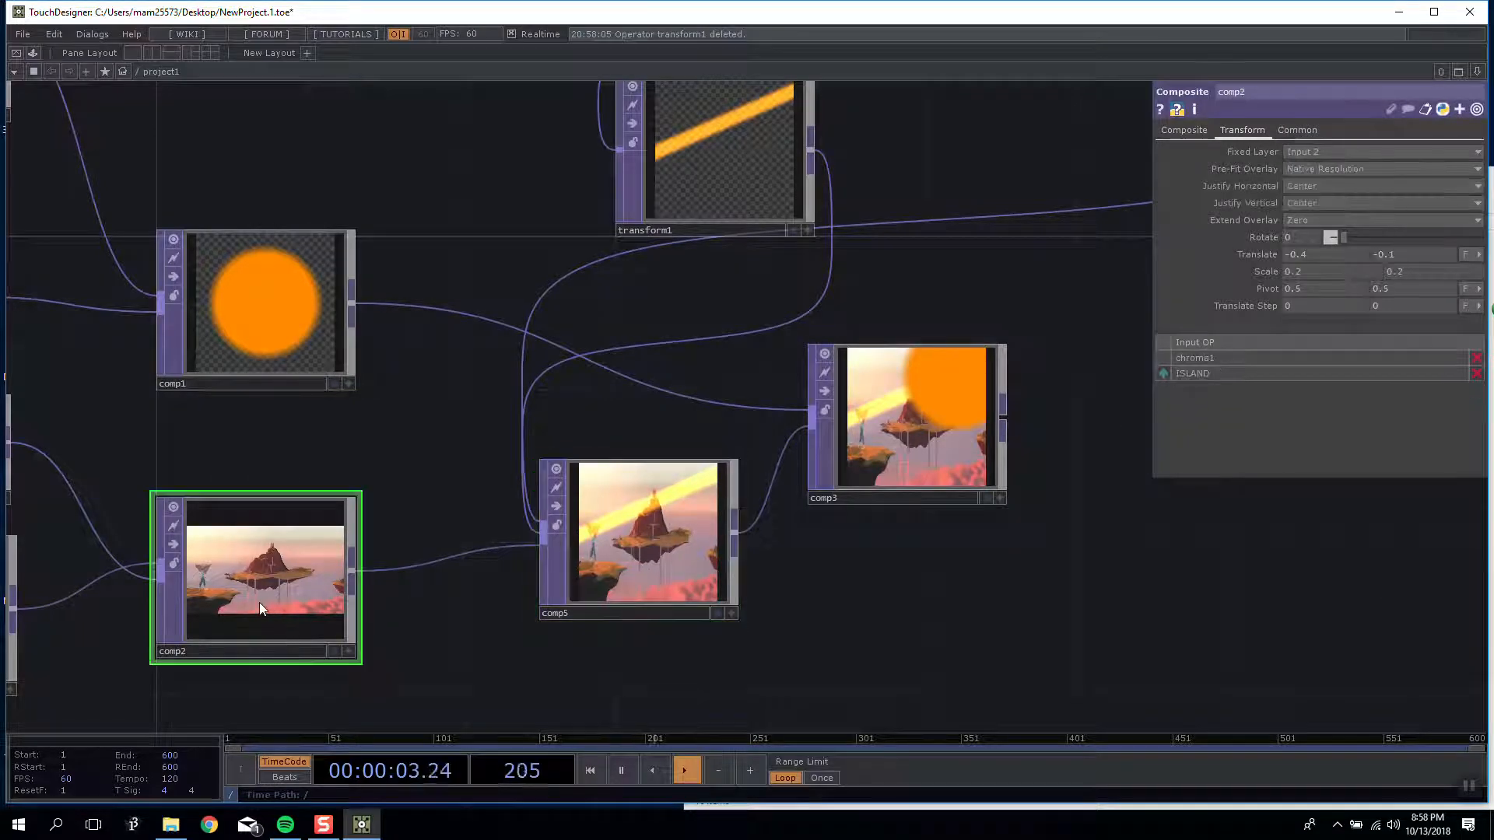
{"action": "scroll", "coordinate": [259, 602], "scroll_direction": "up", "scroll_amount": 5}
{"action": "scroll", "coordinate": [257, 600], "scroll_direction": "down", "scroll_amount": 3}
{"action": "scroll", "coordinate": [257, 600], "scroll_direction": "up", "scroll_amount": 6}
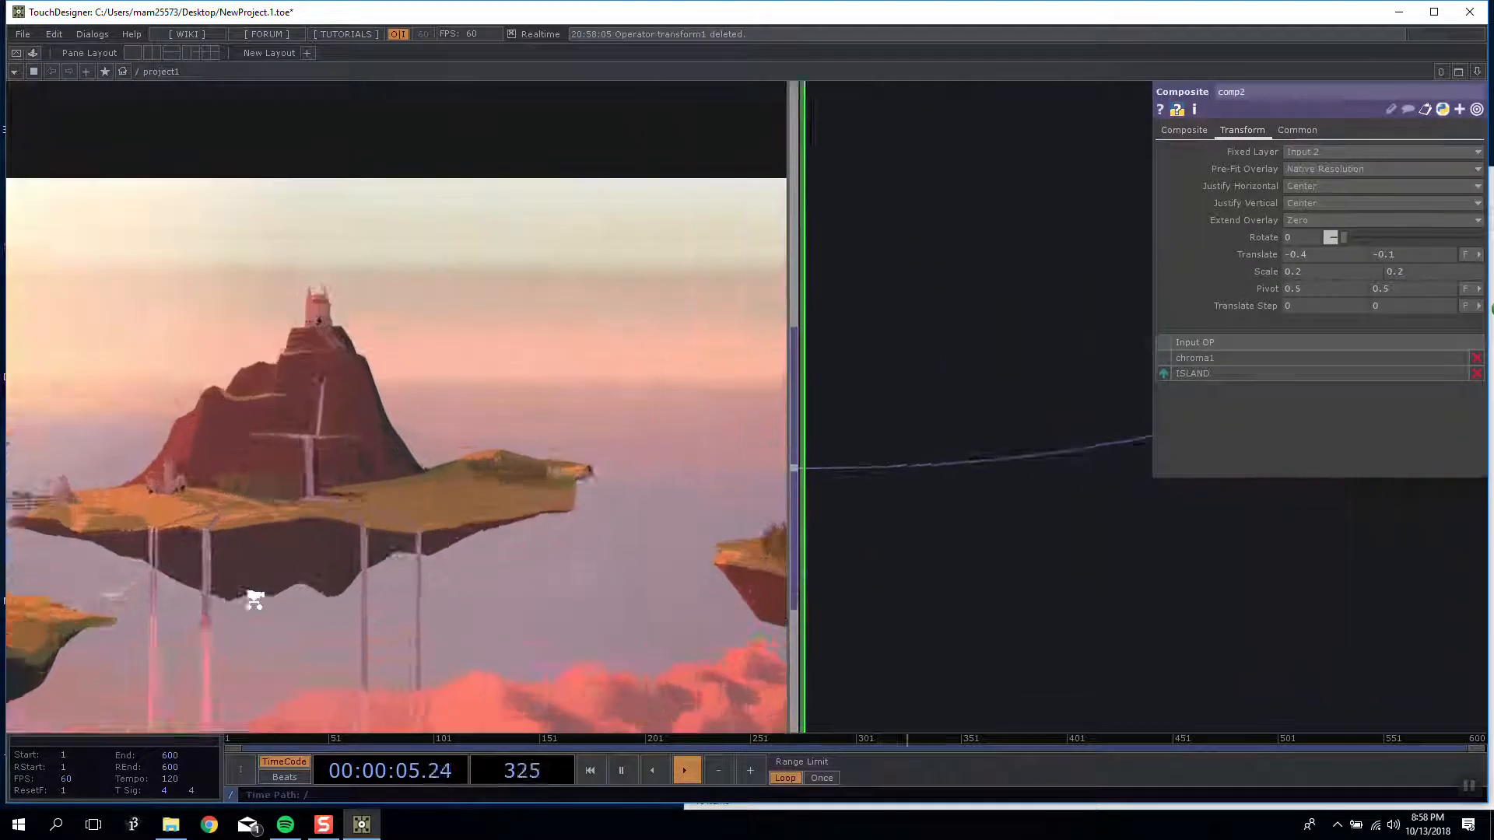
{"action": "scroll", "coordinate": [255, 600], "scroll_direction": "down", "scroll_amount": 7}
{"action": "left_click_drag", "start_coordinate": [354, 480], "coordinate": [250, 448]}
Step: Set comp5's Output Resolution to Custom Resolution at 1920 by 1080
{"action": "left_click", "coordinate": [564, 470]}
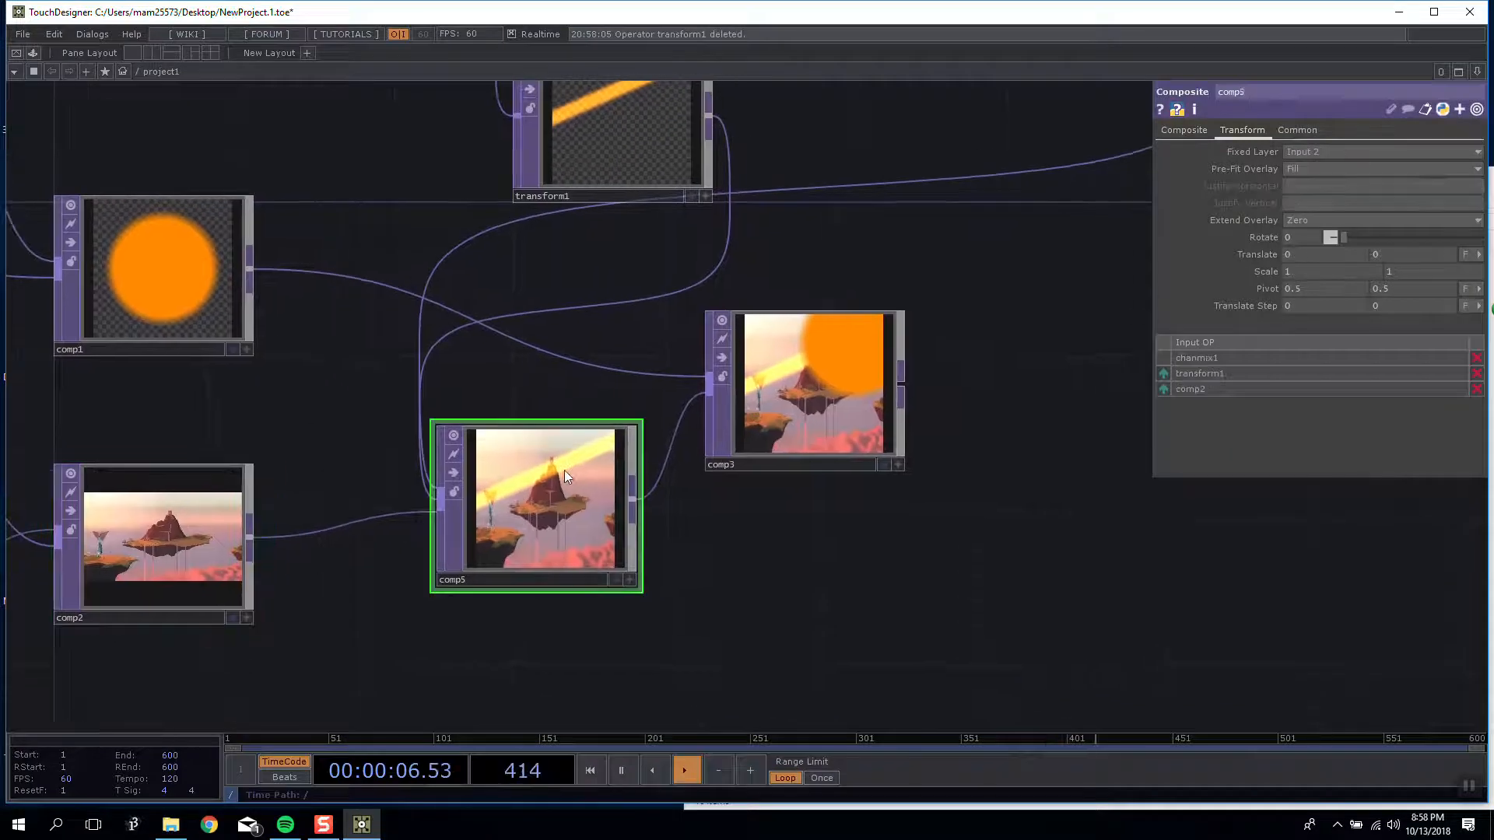
{"action": "left_click", "coordinate": [1295, 130]}
{"action": "left_click", "coordinate": [1307, 153]}
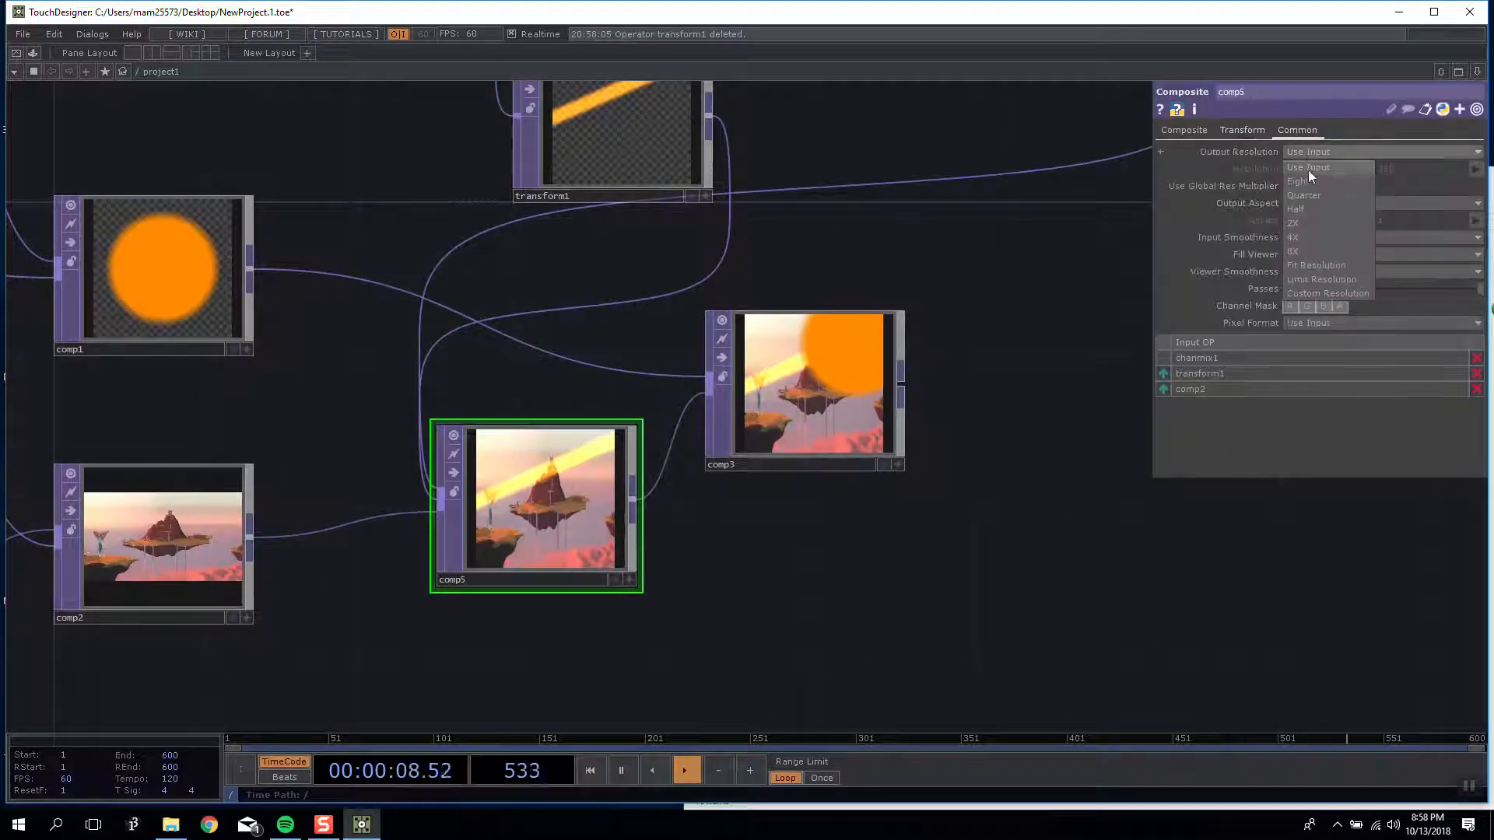
{"action": "left_click", "coordinate": [1312, 295]}
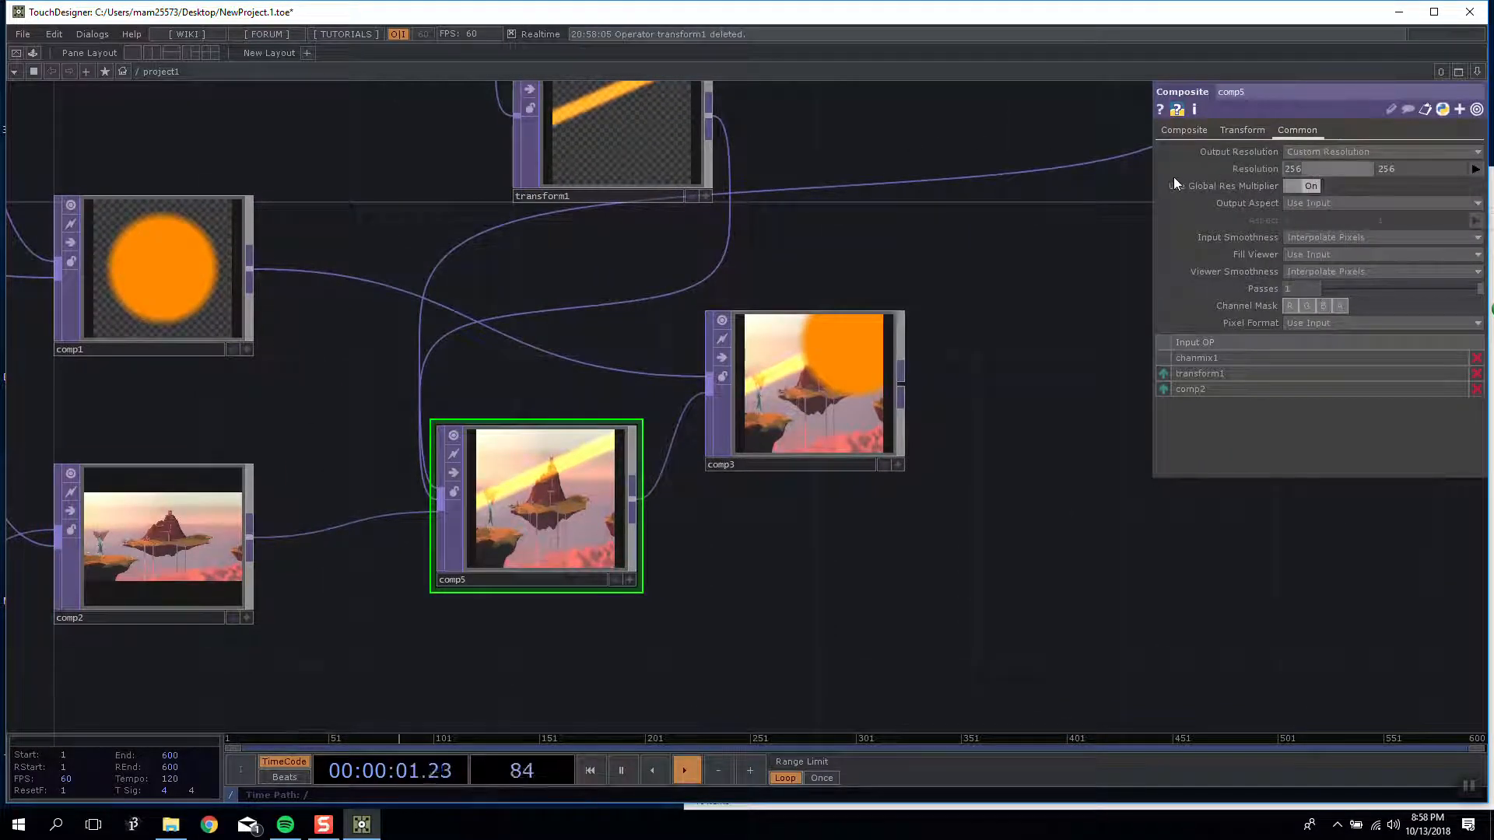
{"action": "type", "text": "1920"}
{"action": "key", "text": "Tab"}
{"action": "type", "text": "1080"}
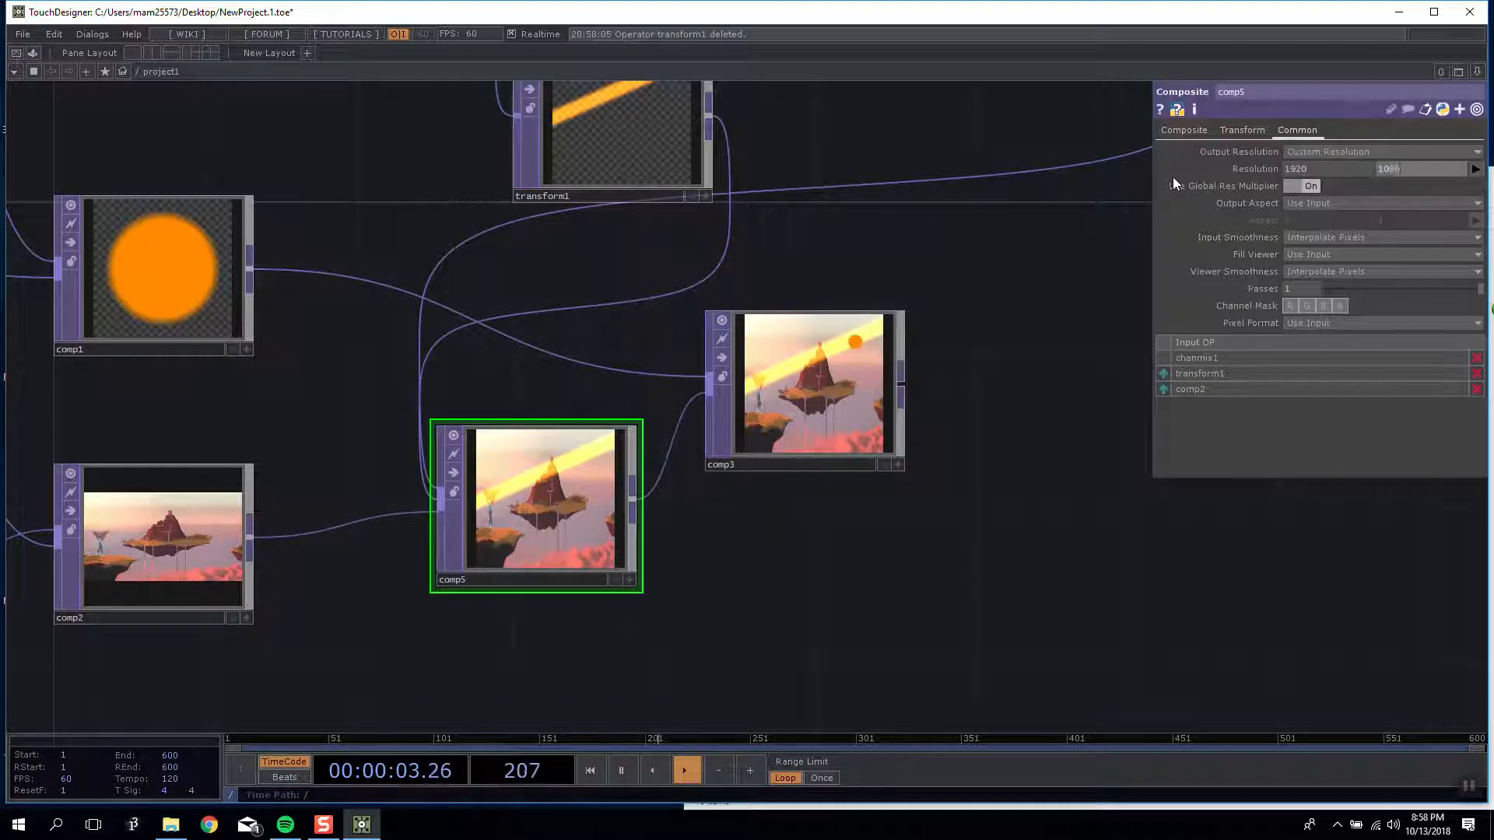
{"action": "key", "text": "Return"}
Step: Set comp5's Output Aspect to Resolution
{"action": "left_click", "coordinate": [1321, 202]}
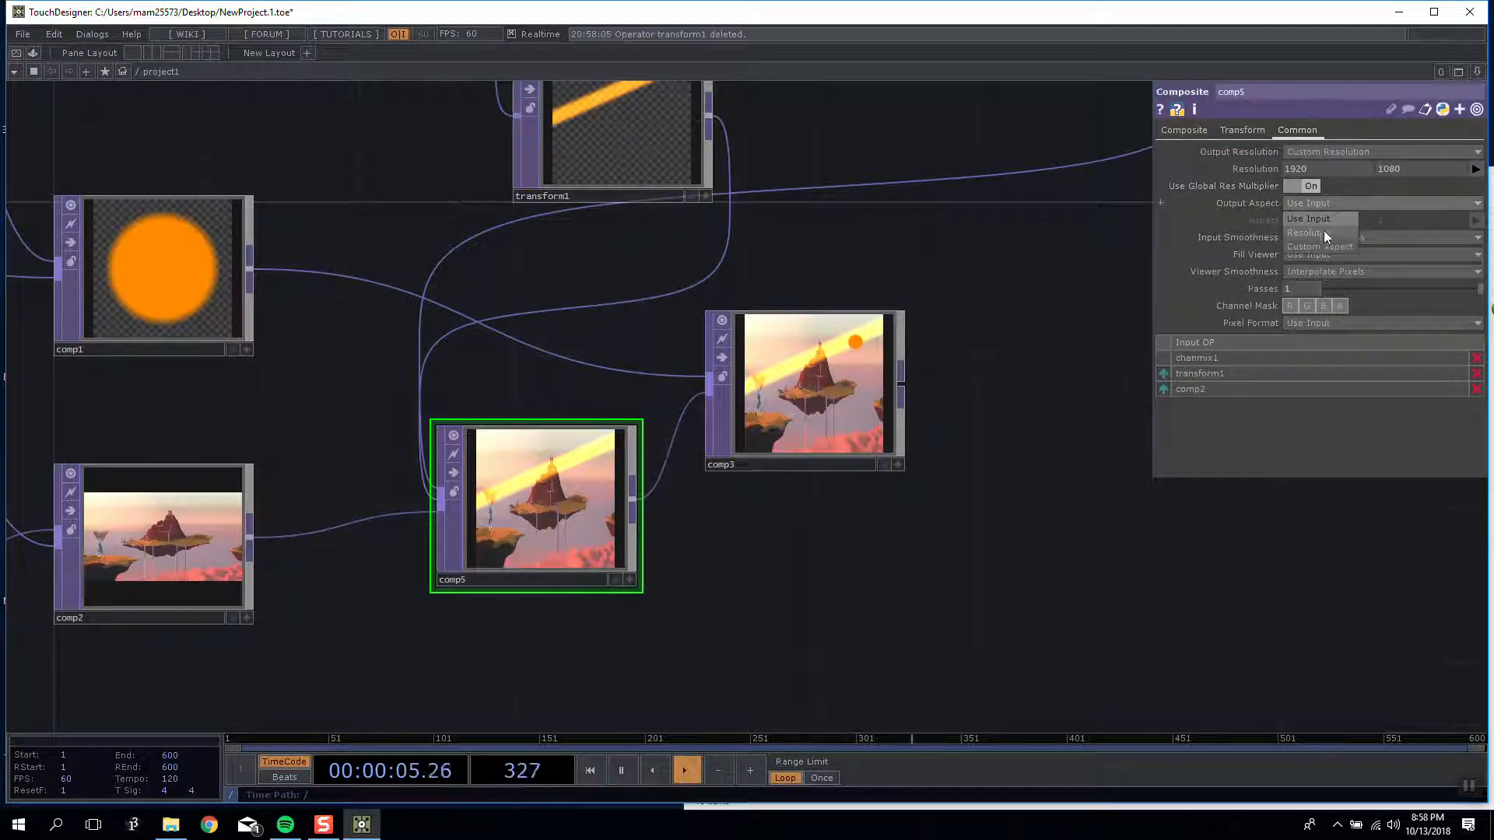
{"action": "left_click", "coordinate": [1324, 232]}
{"action": "scroll", "coordinate": [535, 513], "scroll_direction": "up", "scroll_amount": 5}
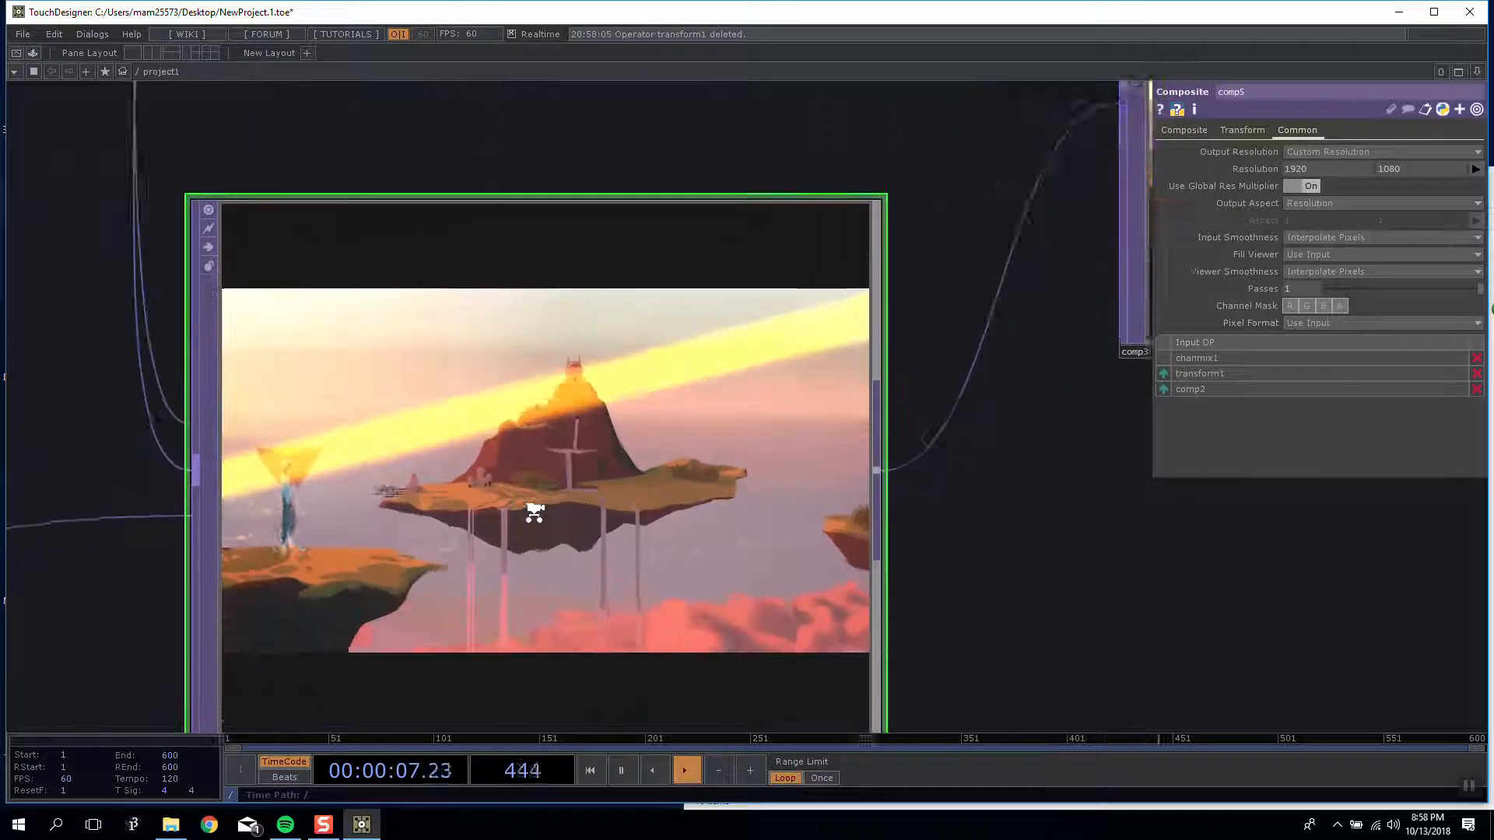
{"action": "scroll", "coordinate": [534, 512], "scroll_direction": "down", "scroll_amount": 4}
{"action": "left_click_drag", "start_coordinate": [831, 514], "coordinate": [665, 510]}
{"action": "scroll", "coordinate": [436, 483], "scroll_direction": "down", "scroll_amount": 4}
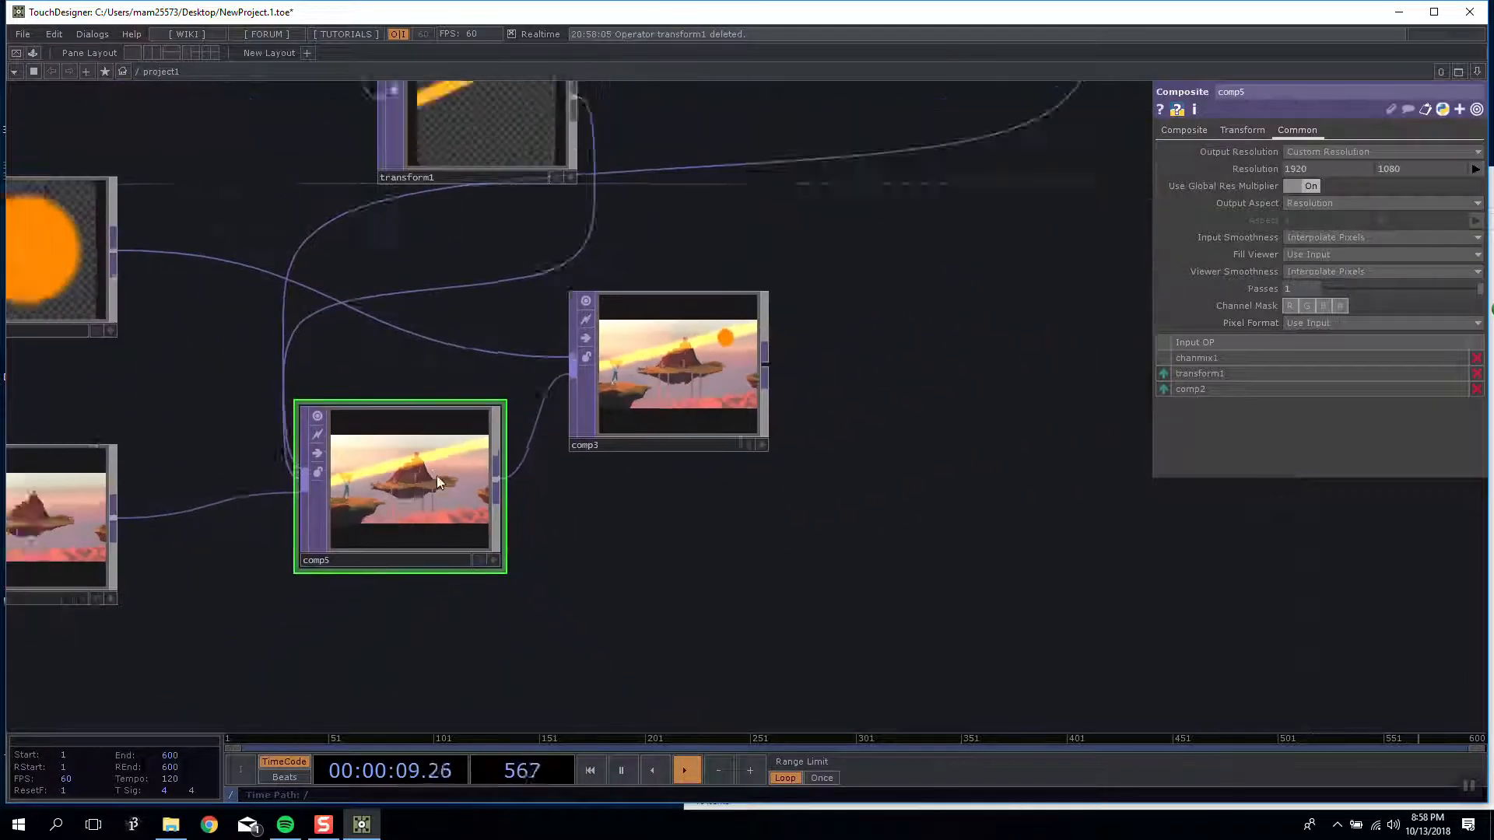
{"action": "scroll", "coordinate": [439, 482], "scroll_direction": "up", "scroll_amount": 2}
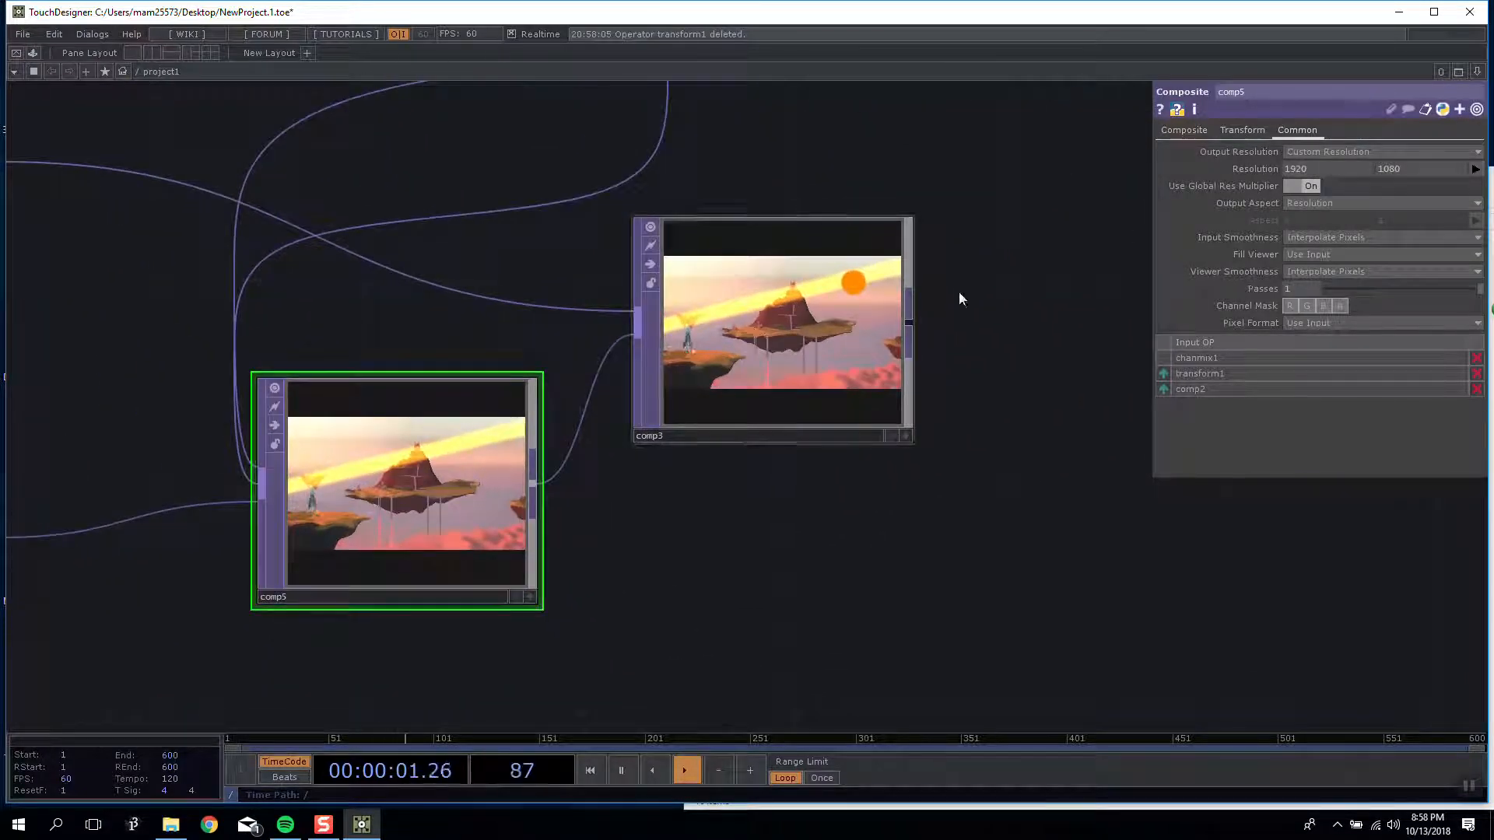
Step: Try Fit Horizontal, Fit Vertical and Native Resolution as comp5's Pre-Fit Overlay, keeping Input 2 as Fixed Layer
{"action": "left_click", "coordinate": [1242, 130]}
{"action": "left_click", "coordinate": [1351, 169]}
{"action": "left_click", "coordinate": [1328, 198]}
{"action": "left_click", "coordinate": [1323, 169]}
{"action": "left_click", "coordinate": [1323, 213]}
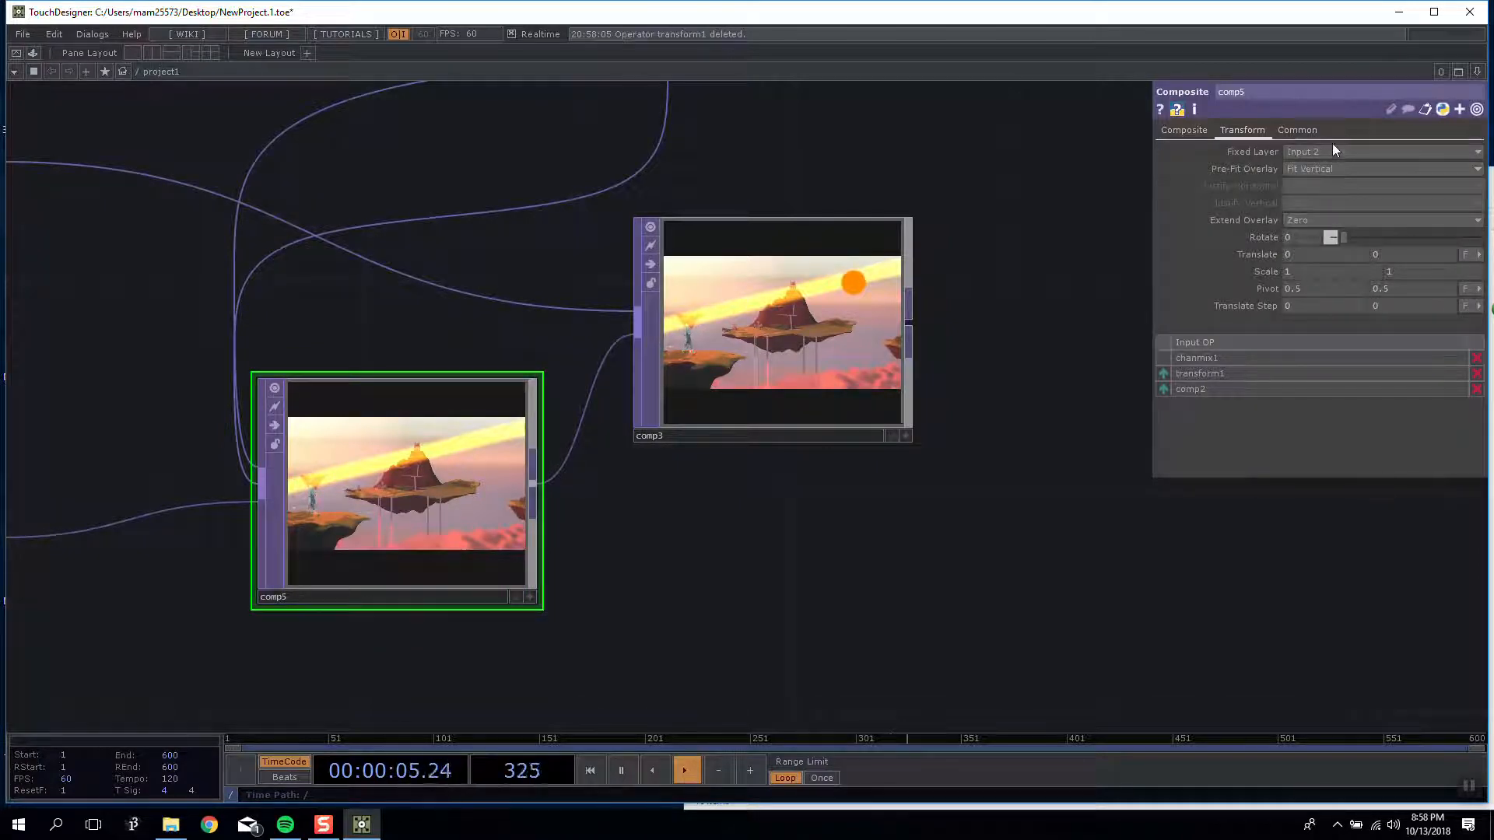
{"action": "left_click", "coordinate": [1333, 152]}
{"action": "left_click", "coordinate": [1332, 157]}
{"action": "left_click", "coordinate": [1335, 167]}
{"action": "left_click", "coordinate": [1332, 257]}
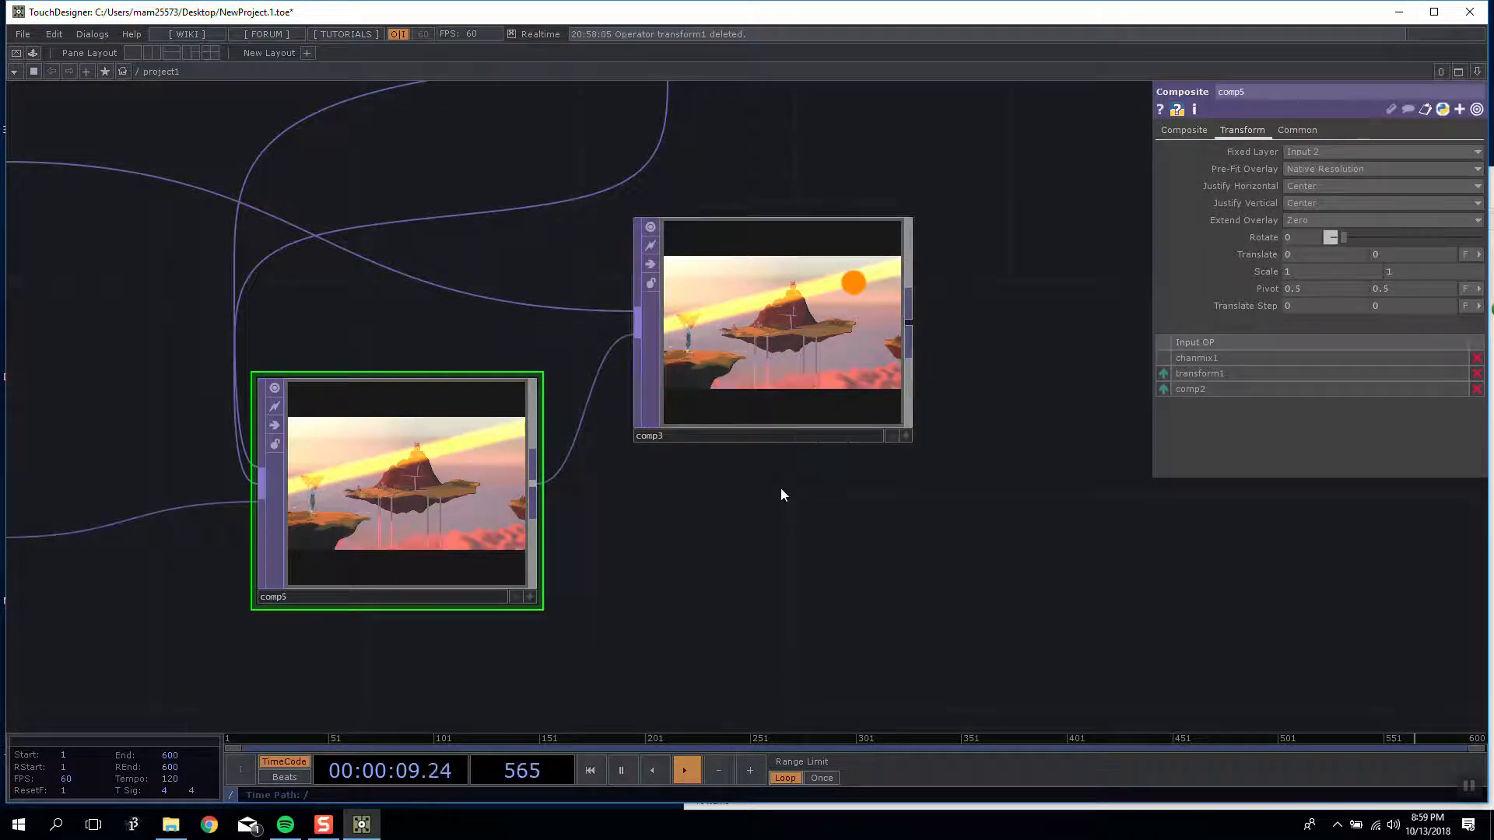
Step: Set comp5's Fixed Layer to Input 1
{"action": "scroll", "coordinate": [781, 495], "scroll_direction": "down", "scroll_amount": 3}
{"action": "left_click", "coordinate": [1329, 151]}
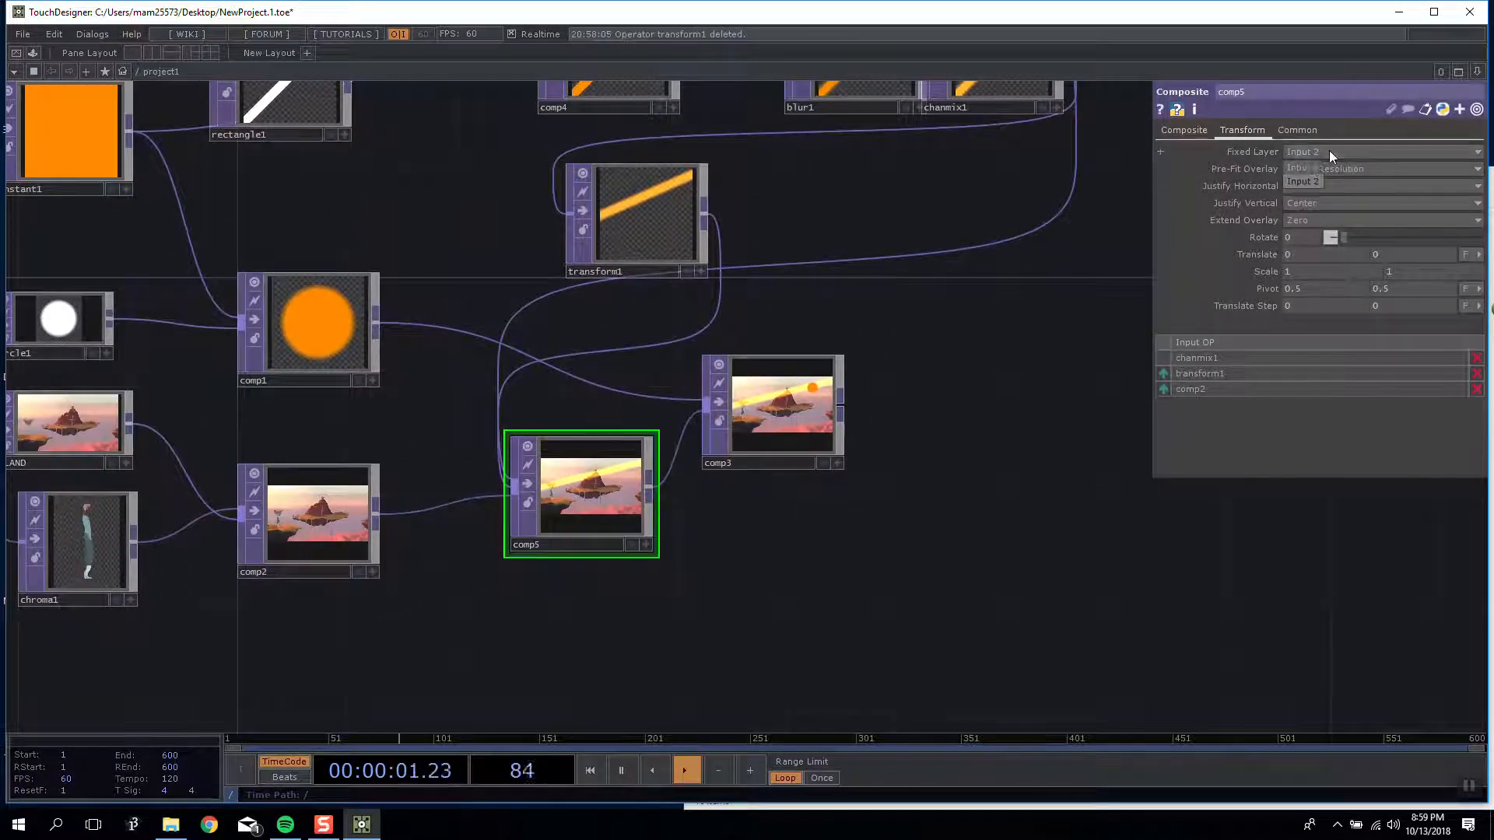
{"action": "left_click", "coordinate": [1298, 169]}
{"action": "scroll", "coordinate": [560, 496], "scroll_direction": "up", "scroll_amount": 5}
{"action": "scroll", "coordinate": [560, 496], "scroll_direction": "down", "scroll_amount": 4}
{"action": "scroll", "coordinate": [642, 492], "scroll_direction": "up", "scroll_amount": 3}
Step: With Input 1 fixed, try Fit Horizontal, Fit Vertical and Native Resolution as comp5's Pre-Fit Overlay
{"action": "left_click", "coordinate": [1346, 169]}
{"action": "left_click", "coordinate": [1329, 198]}
{"action": "scroll", "coordinate": [1021, 500], "scroll_direction": "down", "scroll_amount": 2}
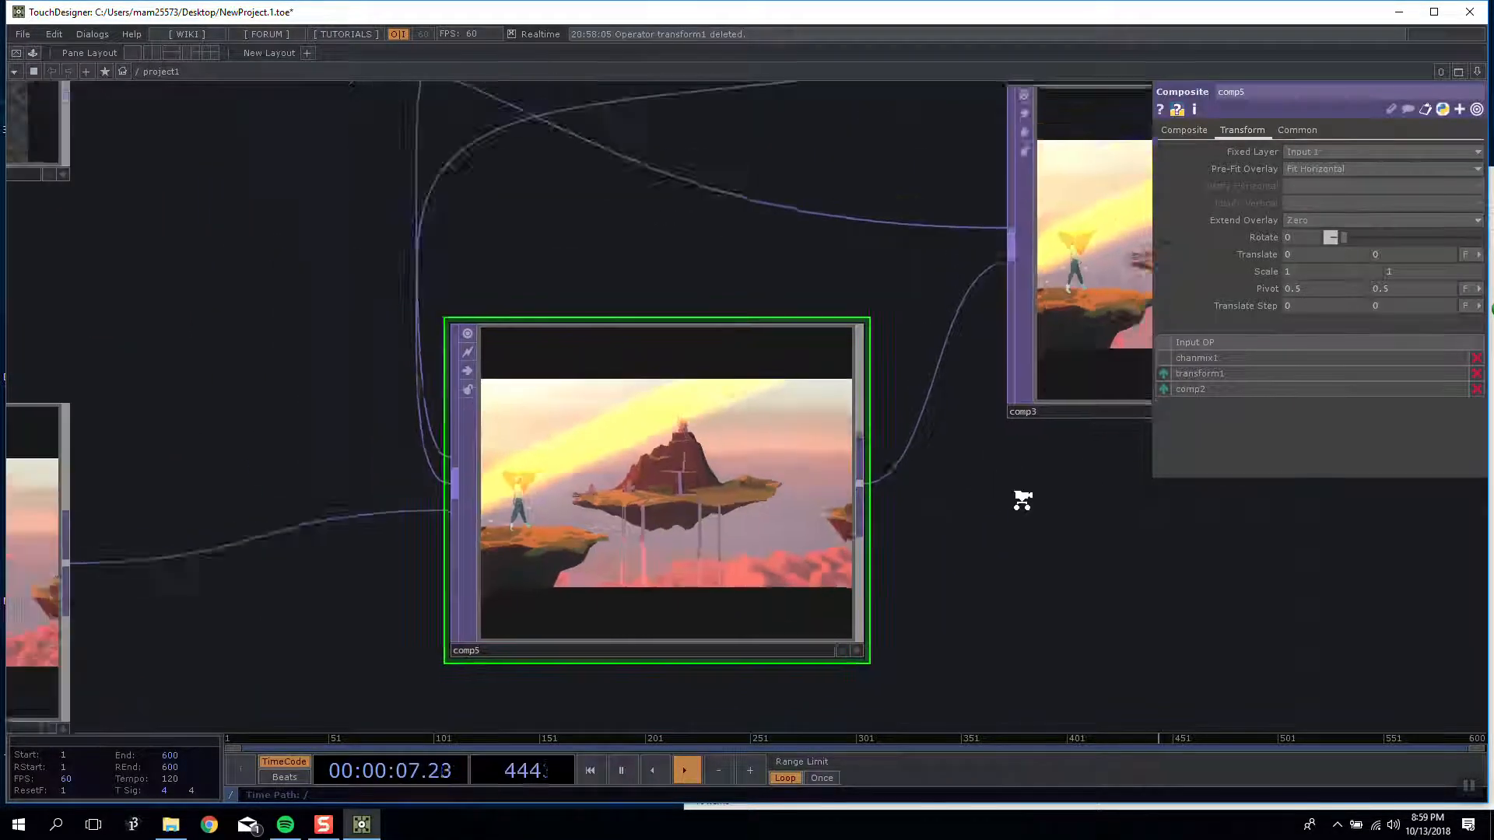
{"action": "scroll", "coordinate": [1021, 500], "scroll_direction": "down", "scroll_amount": 2}
{"action": "left_click", "coordinate": [1337, 169]}
{"action": "left_click", "coordinate": [1328, 211]}
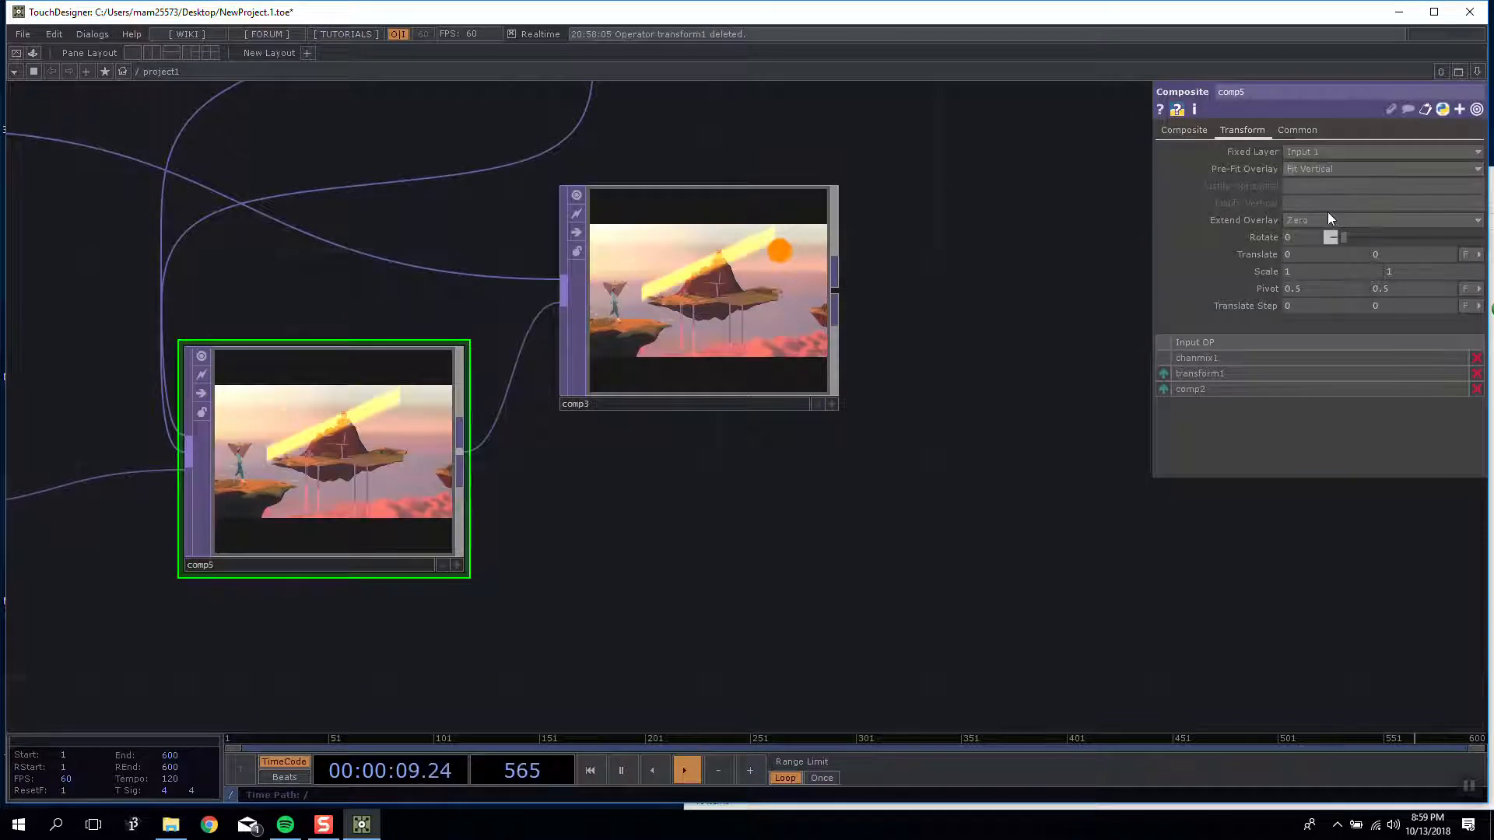
{"action": "left_click", "coordinate": [1354, 169]}
{"action": "left_click", "coordinate": [1329, 198]}
{"action": "left_click", "coordinate": [1319, 171]}
{"action": "left_click", "coordinate": [1324, 249]}
{"action": "left_click_drag", "start_coordinate": [774, 517], "coordinate": [895, 550]}
{"action": "scroll", "coordinate": [885, 548], "scroll_direction": "down", "scroll_amount": 2}
{"action": "scroll", "coordinate": [885, 548], "scroll_direction": "up", "scroll_amount": 2}
Step: Set comp5's Pre-Fit Overlay to Fill
{"action": "left_click", "coordinate": [1339, 169]}
{"action": "left_click", "coordinate": [1342, 185]}
{"action": "left_click_drag", "start_coordinate": [974, 190], "coordinate": [928, 448]}
{"action": "scroll", "coordinate": [927, 448], "scroll_direction": "down", "scroll_amount": 2}
{"action": "left_click_drag", "start_coordinate": [696, 405], "coordinate": [812, 306]}
{"action": "scroll", "coordinate": [505, 423], "scroll_direction": "down", "scroll_amount": 2}
Step: Examine the composite preview and the transform values of transform1 and comp5
{"action": "left_click", "coordinate": [504, 422]}
{"action": "scroll", "coordinate": [588, 574], "scroll_direction": "up", "scroll_amount": 3}
{"action": "left_click", "coordinate": [618, 559]}
{"action": "scroll", "coordinate": [631, 282], "scroll_direction": "down", "scroll_amount": 3}
{"action": "left_click", "coordinate": [583, 269]}
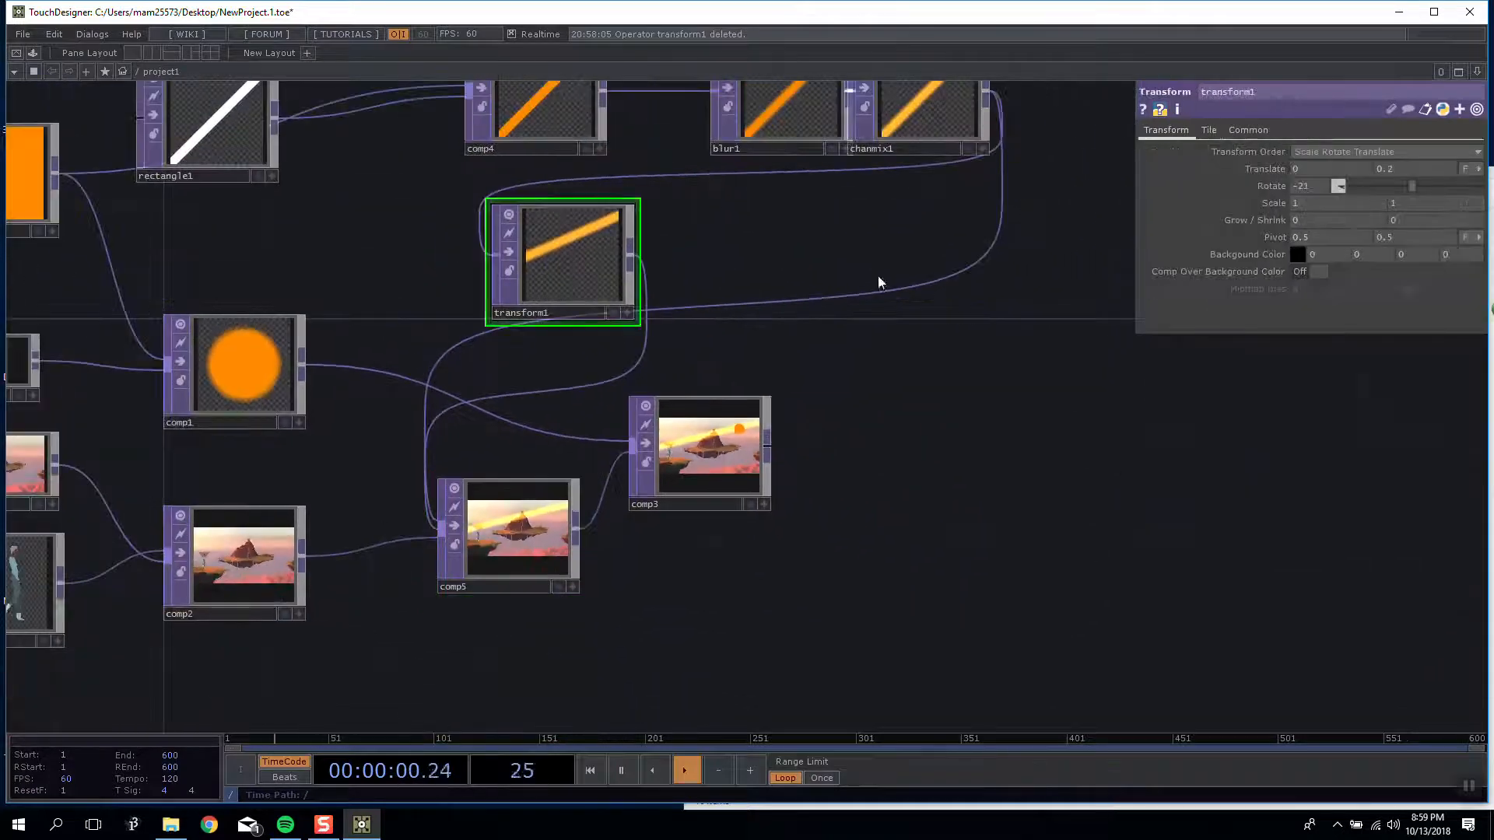
{"action": "left_click", "coordinate": [490, 548]}
{"action": "left_click", "coordinate": [1175, 129]}
{"action": "left_click", "coordinate": [1237, 128]}
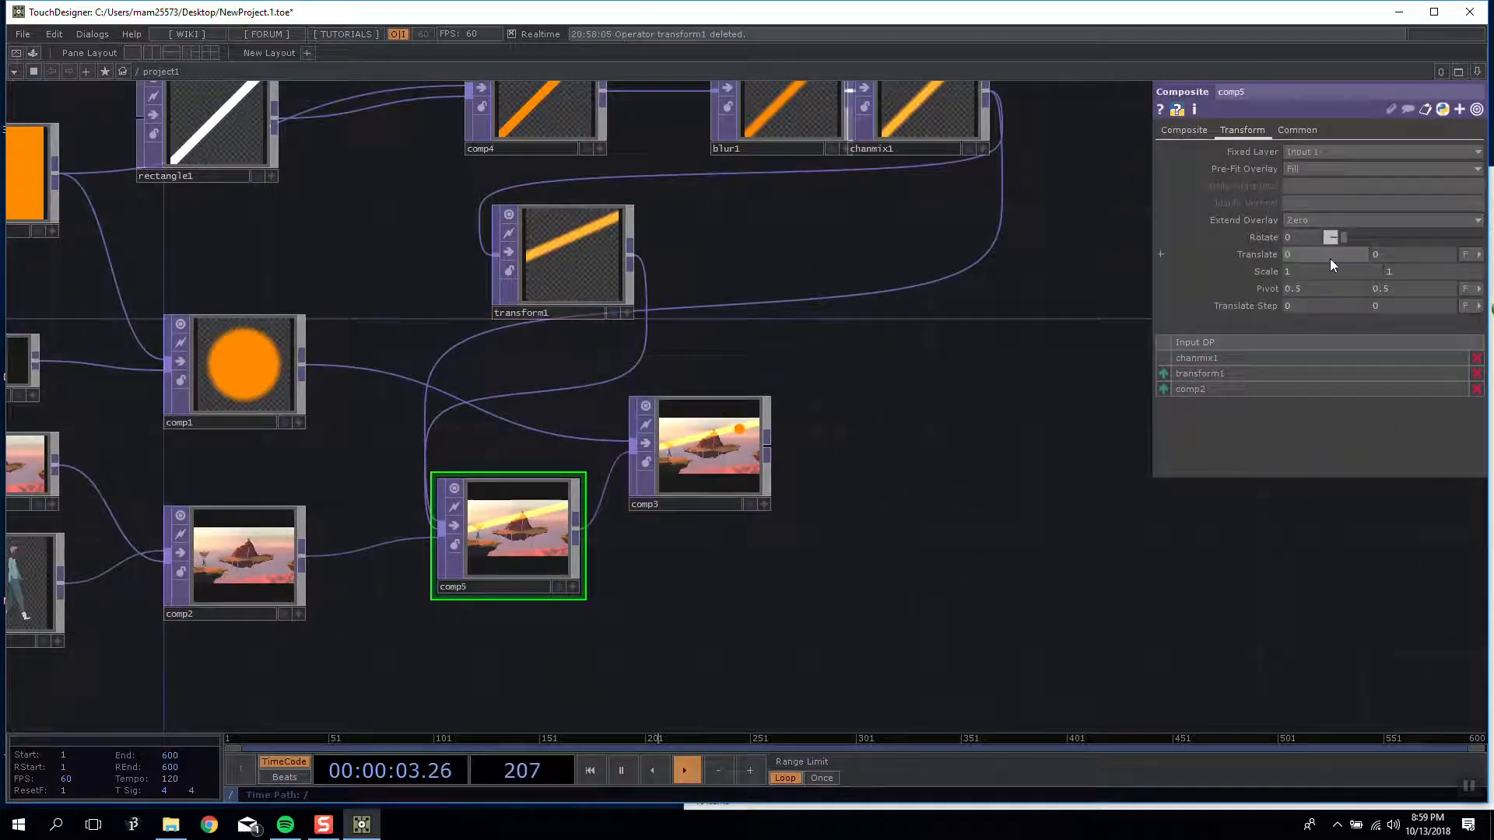
{"action": "left_click_drag", "start_coordinate": [1266, 270], "coordinate": [1265, 249]}
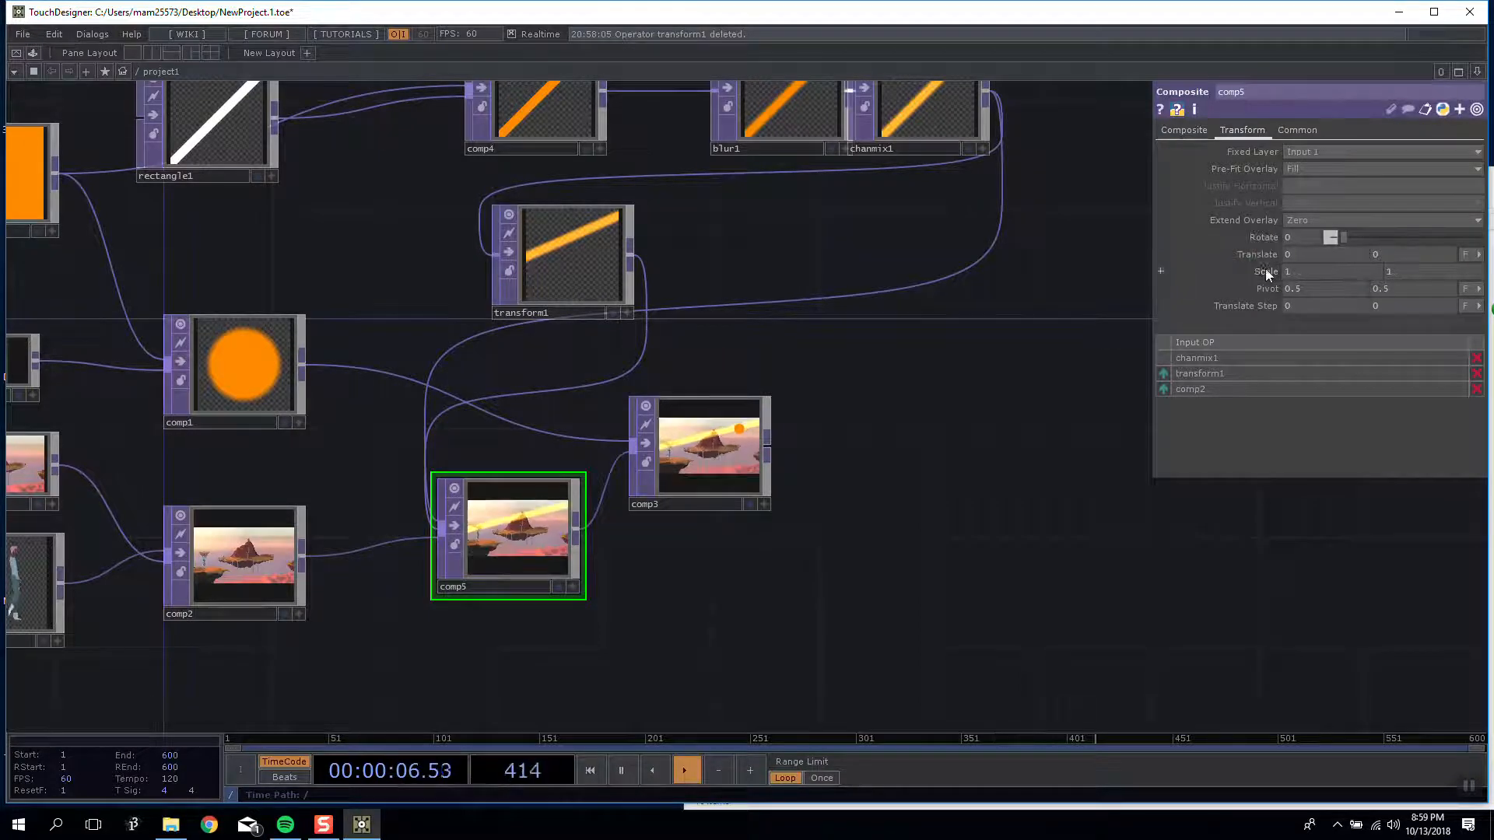
Step: Set transform1's Rotate to -27
{"action": "left_click", "coordinate": [589, 283]}
{"action": "left_click_drag", "start_coordinate": [1323, 184], "coordinate": [1312, 164]}
{"action": "middle_click_drag", "start_coordinate": [517, 495], "coordinate": [640, 497]}
Step: Change comp5's blending Operation to Add, keeping transform1 above comp2 in the input order
{"action": "left_click", "coordinate": [639, 496]}
{"action": "left_click", "coordinate": [1169, 371]}
{"action": "left_click", "coordinate": [1167, 370]}
{"action": "left_click", "coordinate": [1183, 130]}
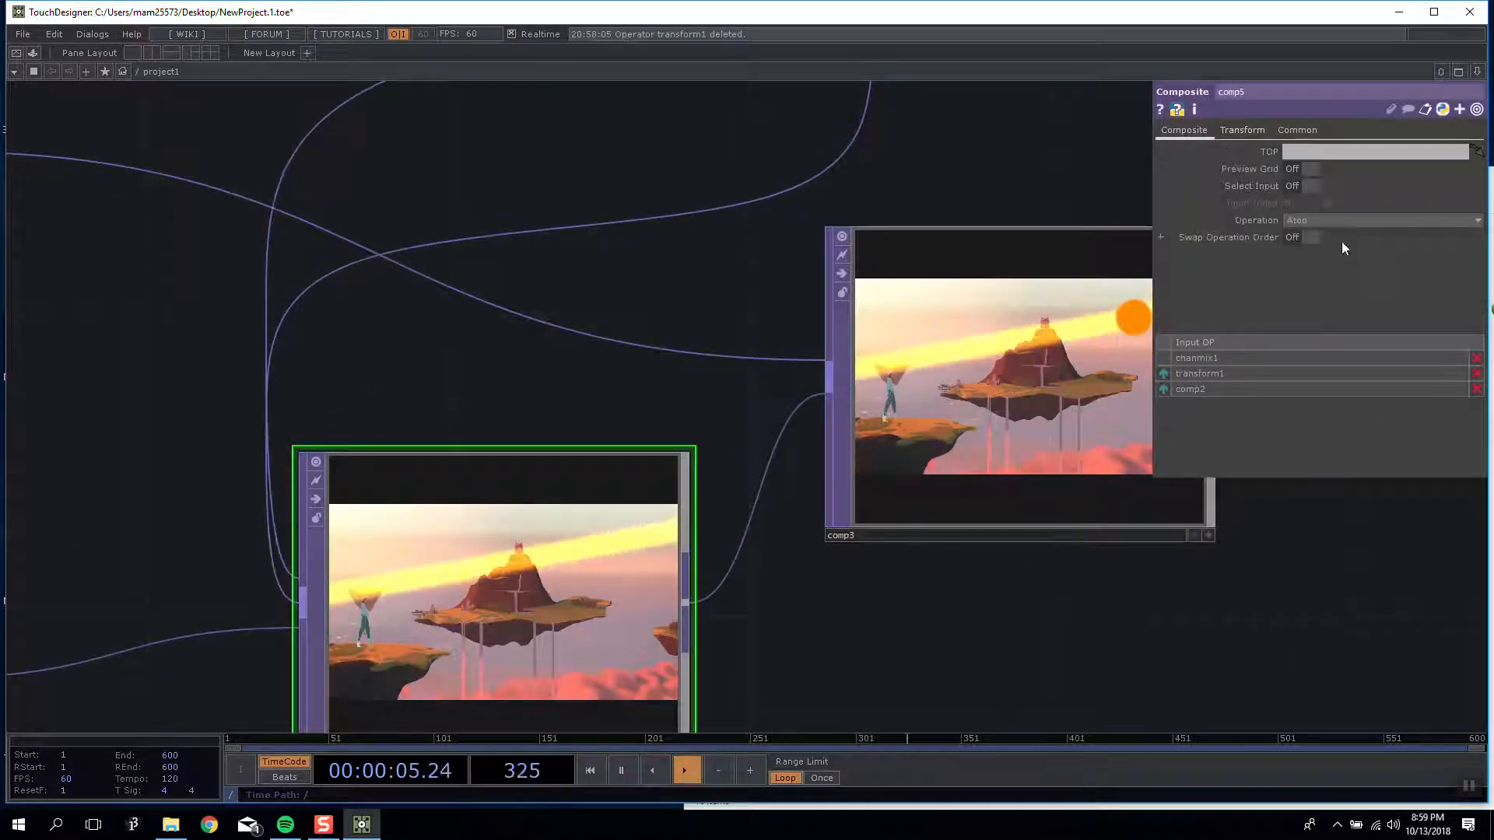
{"action": "left_click", "coordinate": [1342, 220]}
{"action": "left_click", "coordinate": [1315, 237]}
Step: Inspect how the two light beams blend over the island scene in comp5
{"action": "scroll", "coordinate": [567, 520], "scroll_direction": "down", "scroll_amount": 3}
{"action": "left_click_drag", "start_coordinate": [864, 347], "coordinate": [759, 392]}
{"action": "scroll", "coordinate": [372, 650], "scroll_direction": "up", "scroll_amount": 4}
{"action": "scroll", "coordinate": [425, 623], "scroll_direction": "down", "scroll_amount": 2}
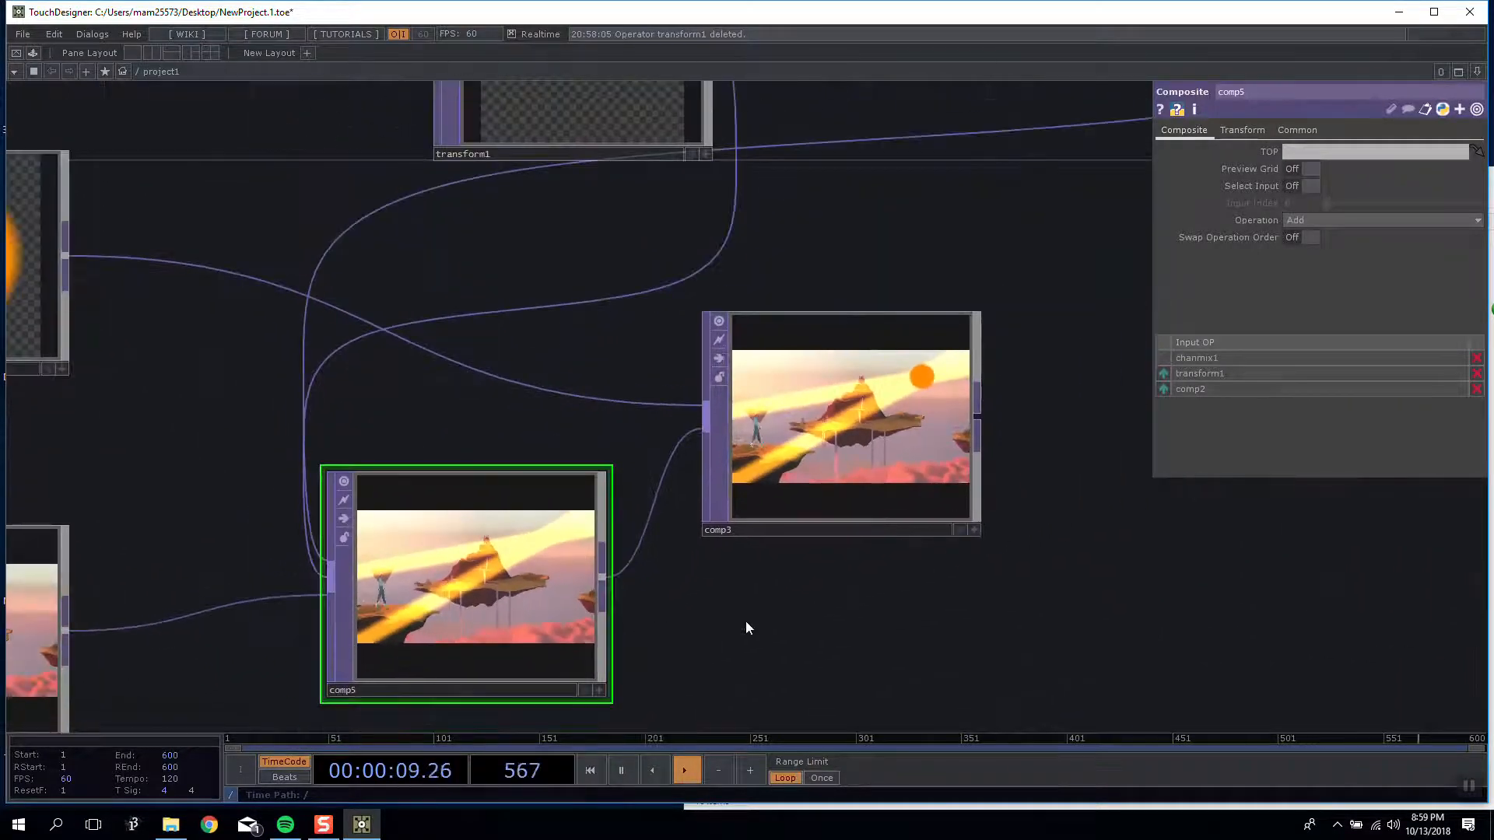
{"action": "left_click_drag", "start_coordinate": [714, 625], "coordinate": [567, 577]}
{"action": "scroll", "coordinate": [570, 583], "scroll_direction": "down", "scroll_amount": 3}
{"action": "scroll", "coordinate": [573, 591], "scroll_direction": "up", "scroll_amount": 3}
{"action": "left_click_drag", "start_coordinate": [420, 600], "coordinate": [698, 525]}
{"action": "scroll", "coordinate": [693, 526], "scroll_direction": "up", "scroll_amount": 3}
{"action": "scroll", "coordinate": [682, 531], "scroll_direction": "down", "scroll_amount": 3}
{"action": "scroll", "coordinate": [683, 528], "scroll_direction": "up", "scroll_amount": 3}
{"action": "scroll", "coordinate": [681, 518], "scroll_direction": "down", "scroll_amount": 3}
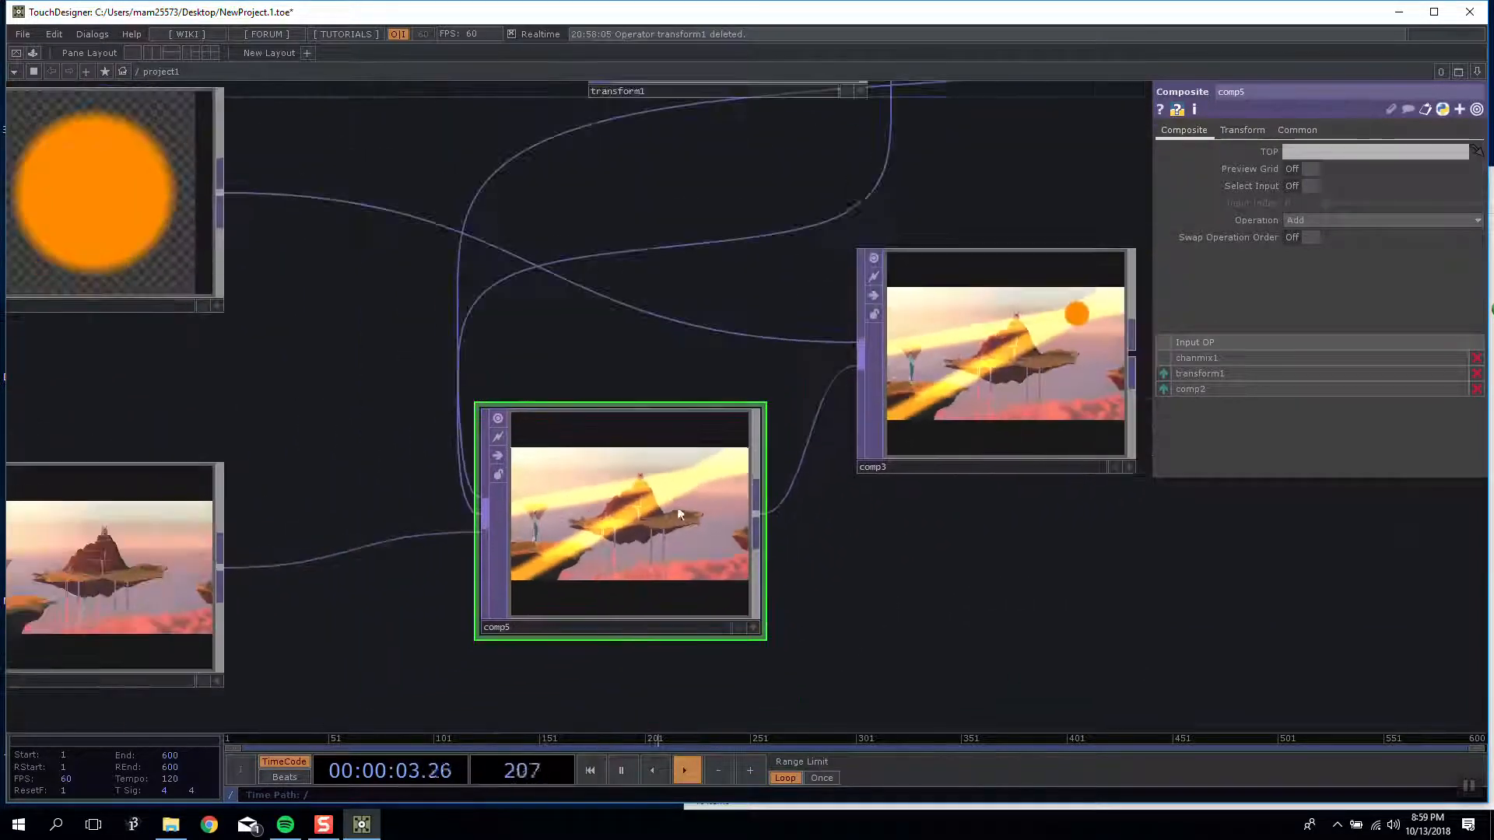
{"action": "scroll", "coordinate": [676, 508], "scroll_direction": "down", "scroll_amount": 3}
Step: Move transform1 directly beneath chanmix1
{"action": "left_click_drag", "start_coordinate": [959, 535], "coordinate": [819, 555]}
{"action": "left_click_drag", "start_coordinate": [605, 302], "coordinate": [582, 421]}
{"action": "scroll", "coordinate": [574, 253], "scroll_direction": "up", "scroll_amount": 5}
{"action": "left_click_drag", "start_coordinate": [576, 253], "coordinate": [859, 254]}
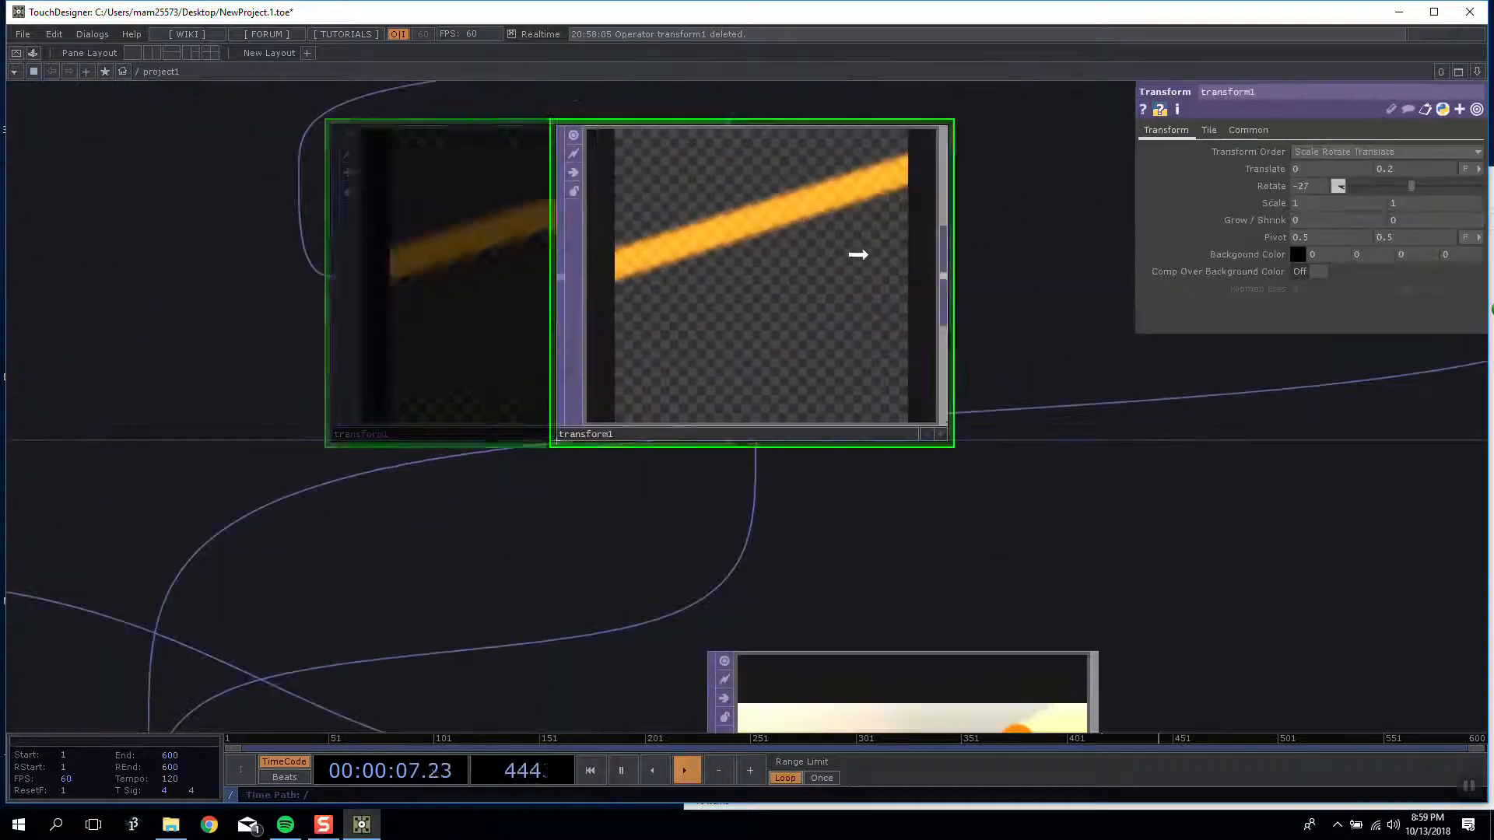
{"action": "scroll", "coordinate": [1089, 280], "scroll_direction": "down", "scroll_amount": 5}
{"action": "left_click_drag", "start_coordinate": [1123, 324], "coordinate": [851, 534]}
{"action": "left_click_drag", "start_coordinate": [667, 493], "coordinate": [890, 470]}
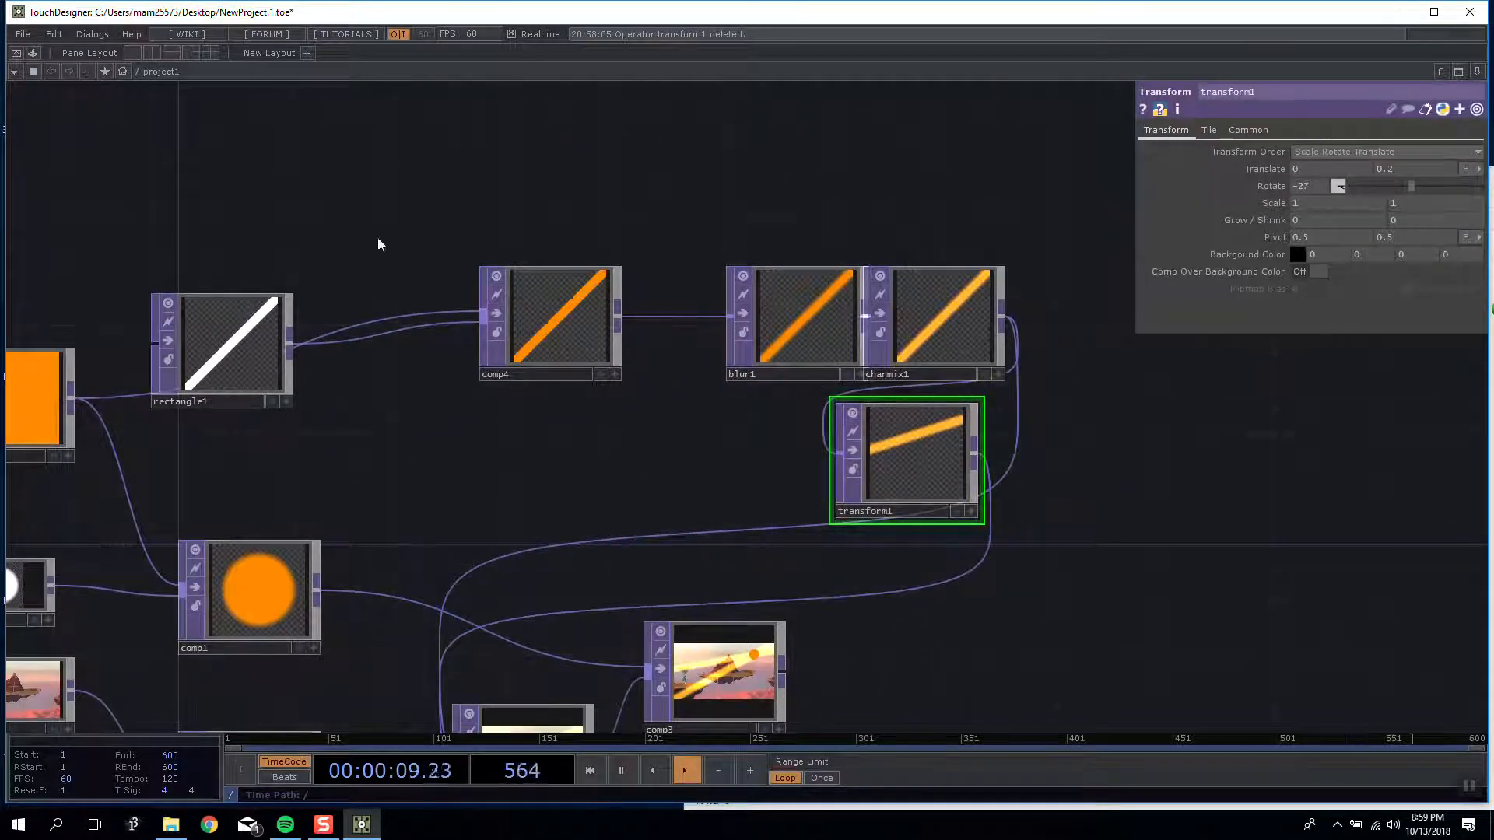
Step: Reposition rectangle1 higher above constant1 and bring comp4 closer, slightly below rectangle1's level
{"action": "right_click_drag", "start_coordinate": [424, 206], "coordinate": [673, 342]}
{"action": "left_click_drag", "start_coordinate": [531, 315], "coordinate": [475, 342]}
{"action": "left_click_drag", "start_coordinate": [210, 346], "coordinate": [237, 237]}
{"action": "left_click_drag", "start_coordinate": [461, 340], "coordinate": [409, 313]}
{"action": "left_click_drag", "start_coordinate": [471, 438], "coordinate": [803, 481]}
{"action": "left_click_drag", "start_coordinate": [557, 300], "coordinate": [503, 300]}
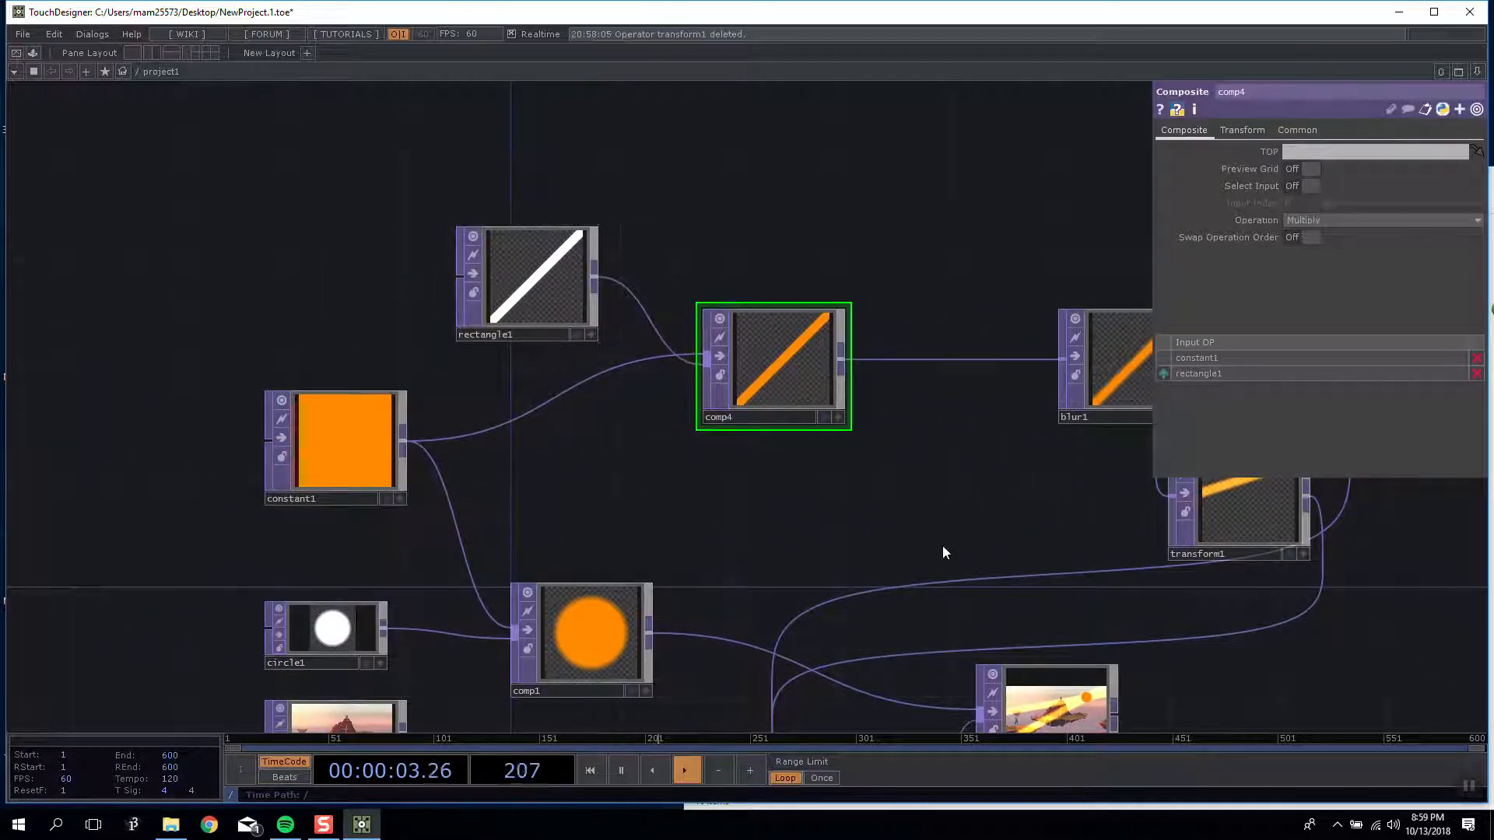
Step: Line up blur1 beside comp4, and place chanmix1 and transform1 side by side slightly higher
{"action": "left_click_drag", "start_coordinate": [884, 492], "coordinate": [511, 443]}
{"action": "left_click_drag", "start_coordinate": [457, 288], "coordinate": [401, 288]}
{"action": "left_click_drag", "start_coordinate": [776, 311], "coordinate": [556, 337]}
{"action": "left_click_drag", "start_coordinate": [852, 326], "coordinate": [717, 327]}
{"action": "left_click_drag", "start_coordinate": [510, 337], "coordinate": [511, 309]}
{"action": "left_click_drag", "start_coordinate": [758, 320], "coordinate": [703, 320]}
{"action": "left_click_drag", "start_coordinate": [821, 456], "coordinate": [653, 424]}
{"action": "left_click_drag", "start_coordinate": [730, 310], "coordinate": [730, 228]}
{"action": "left_click_drag", "start_coordinate": [716, 418], "coordinate": [900, 244]}
Step: Duplicate transform1 and place the copy beside it, continuing the row
{"action": "key", "text": "ctrl+c"}
{"action": "key", "text": "ctrl+v"}
{"action": "left_click_drag", "start_coordinate": [887, 354], "coordinate": [1078, 217]}
Step: Connect transform2 to comp5 and move it above comp2 in the input order
{"action": "left_click_drag", "start_coordinate": [891, 442], "coordinate": [610, 416]}
{"action": "left_click_drag", "start_coordinate": [874, 204], "coordinate": [136, 722]}
{"action": "left_click", "coordinate": [187, 714]}
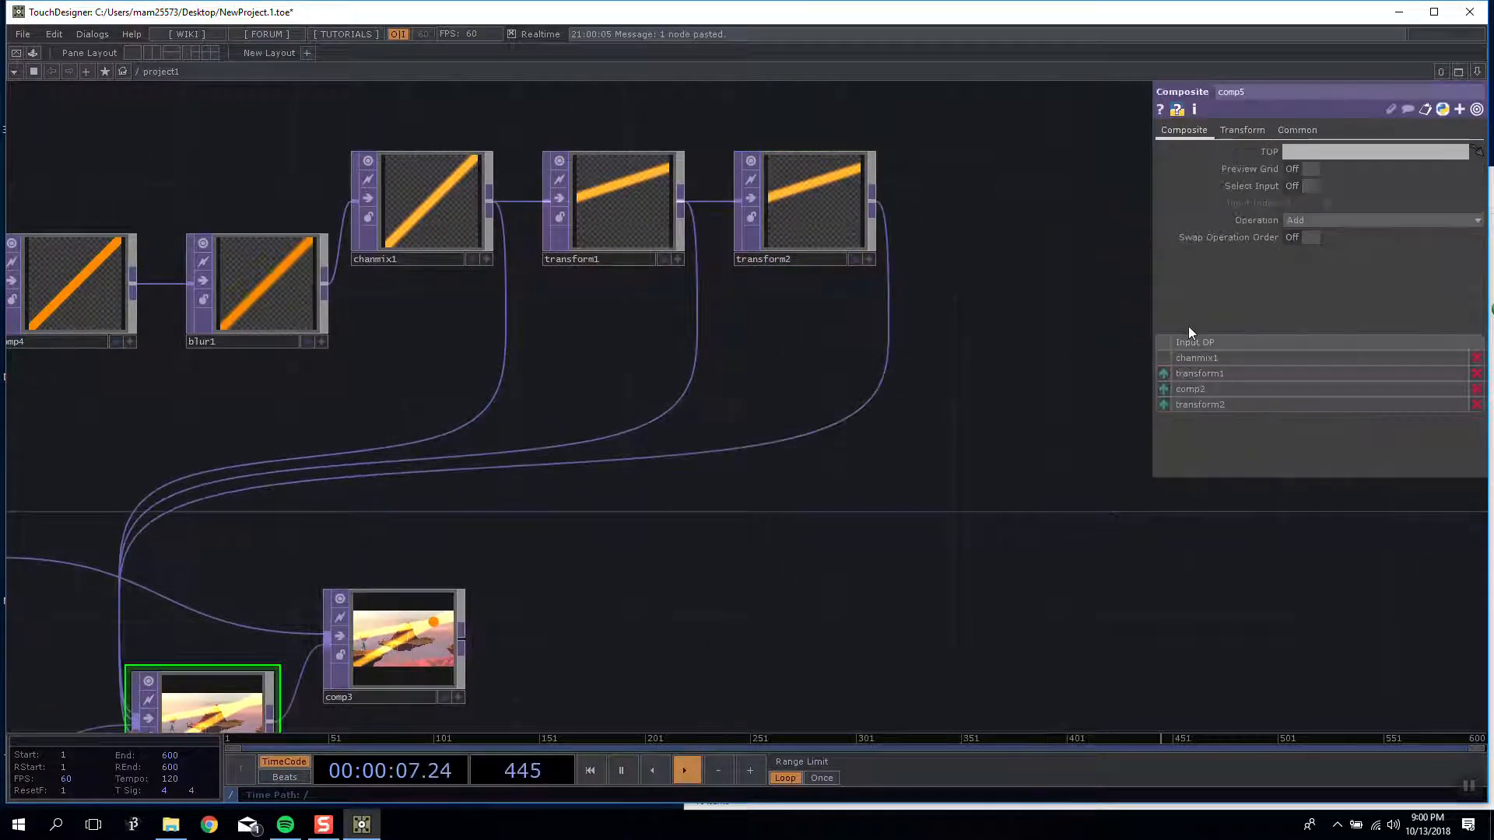
{"action": "left_click", "coordinate": [1165, 404]}
Step: Set transform2's Rotate to 8 and its vertical Translate to 0
{"action": "left_click_drag", "start_coordinate": [1146, 418], "coordinate": [722, 537]}
{"action": "left_click", "coordinate": [778, 206]}
{"action": "mouse_move", "coordinate": [1315, 178]}
{"action": "middle_mouse_down"}
{"action": "mouse_move", "coordinate": [1329, 159]}
{"action": "mouse_move", "coordinate": [1318, 192]}
{"action": "middle_mouse_up"}
{"action": "middle_click_drag", "start_coordinate": [1413, 168], "coordinate": [1411, 149]}
{"action": "left_click_drag", "start_coordinate": [652, 593], "coordinate": [761, 501]}
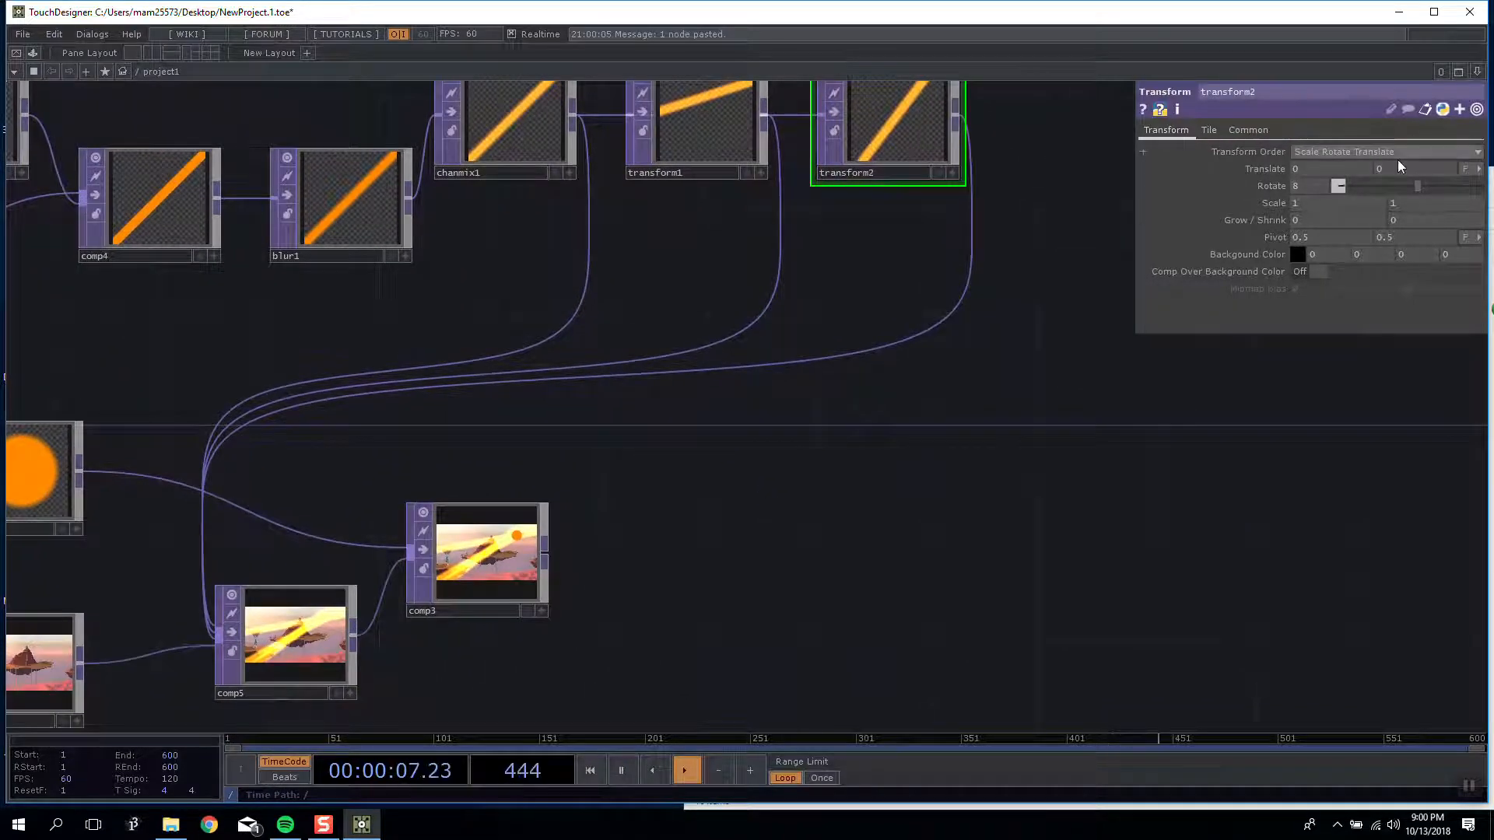
Step: Set transform2's horizontal Translate to 0.21 and its Rotate to 28
{"action": "mouse_move", "coordinate": [1298, 169]}
{"action": "middle_mouse_down"}
{"action": "mouse_move", "coordinate": [1300, 184]}
{"action": "mouse_move", "coordinate": [1304, 170]}
{"action": "middle_mouse_up"}
{"action": "left_click_drag", "start_coordinate": [1304, 164], "coordinate": [1339, 187]}
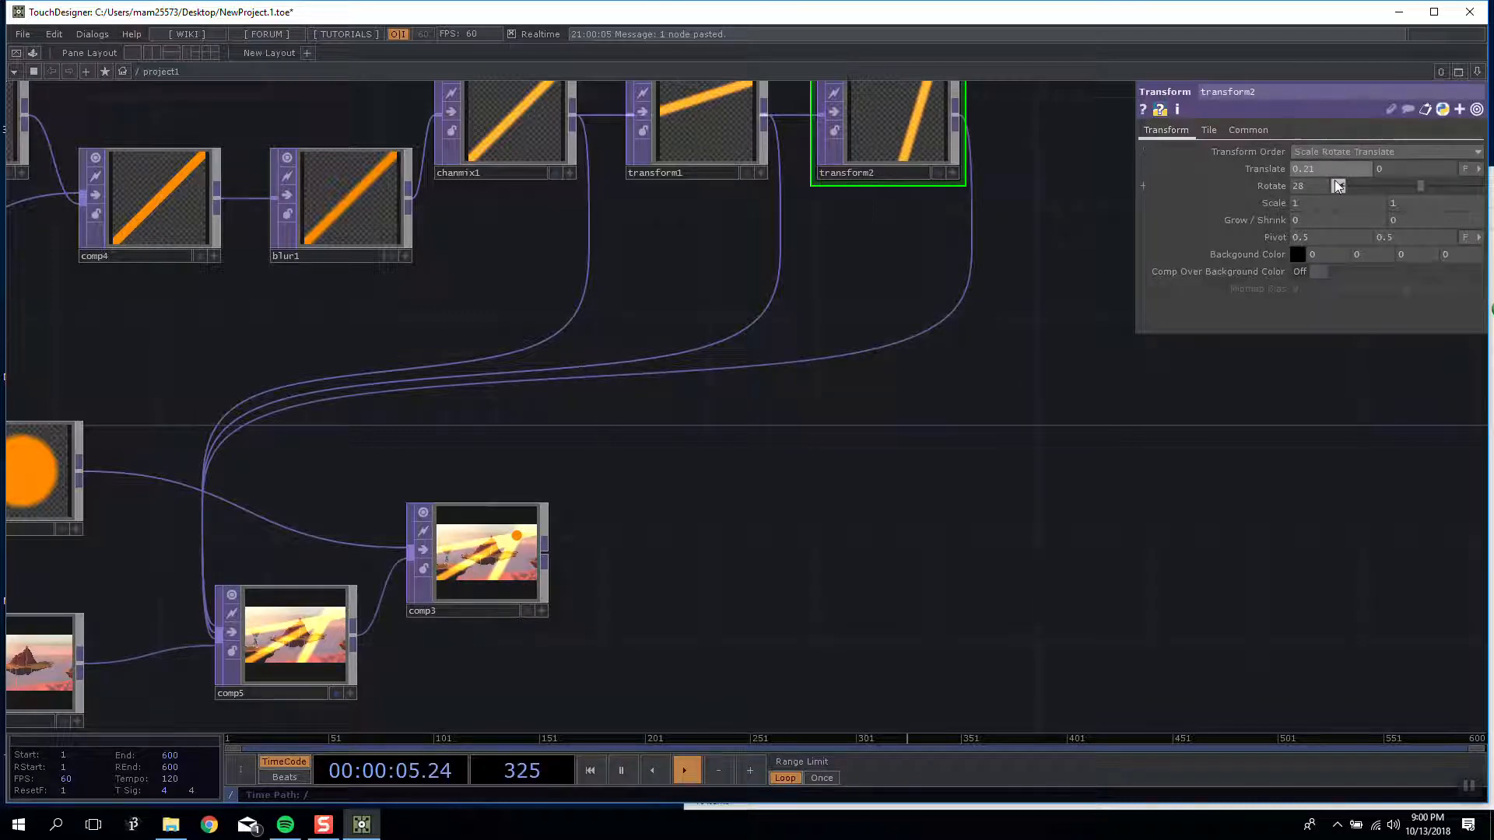
{"action": "left_click_drag", "start_coordinate": [1054, 439], "coordinate": [1095, 500]}
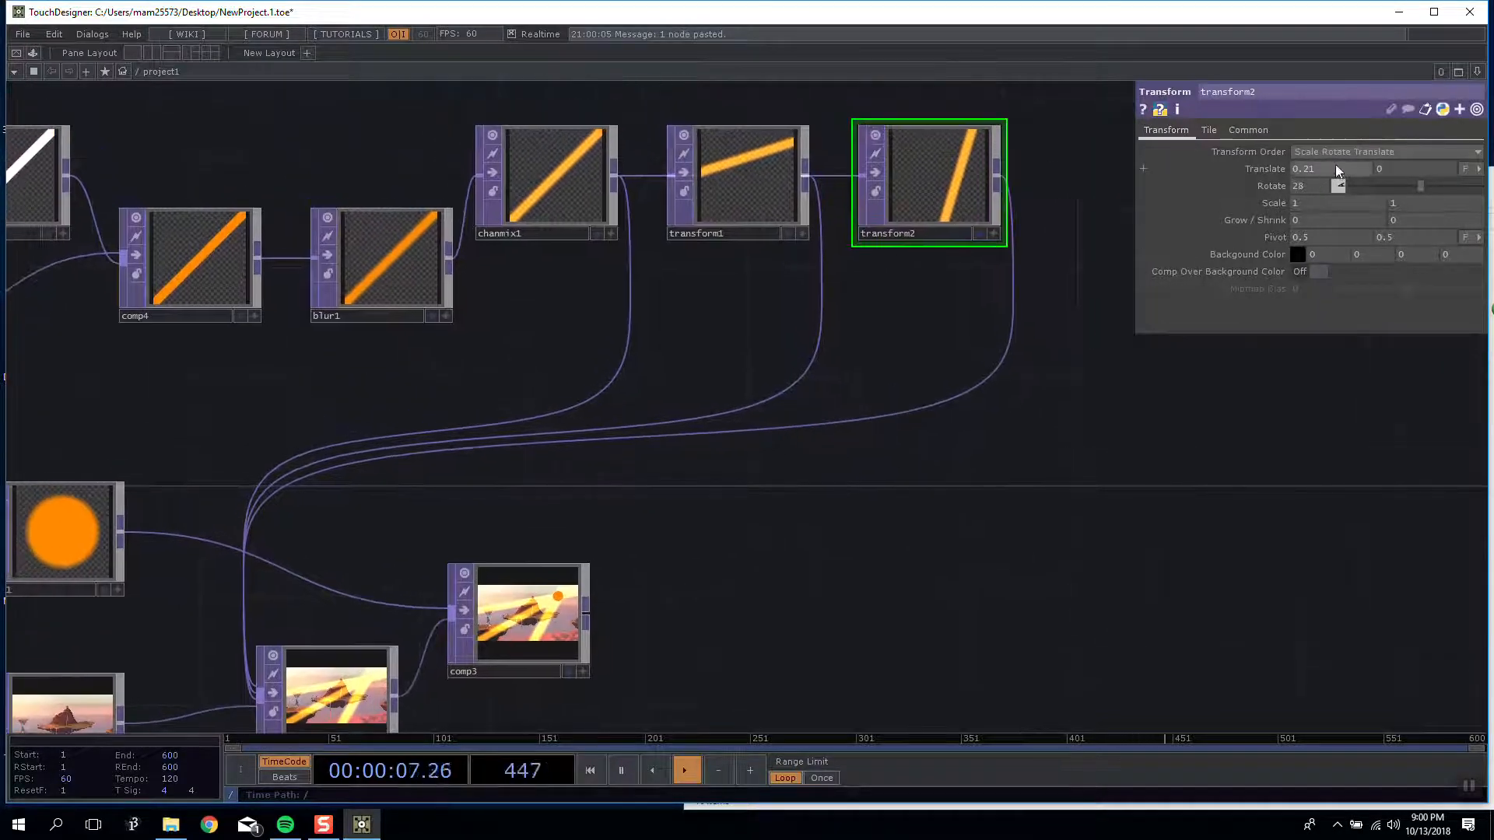
{"action": "mouse_move", "coordinate": [1334, 164]}
{"action": "middle_mouse_down"}
{"action": "mouse_move", "coordinate": [1348, 148]}
{"action": "mouse_move", "coordinate": [1339, 186]}
{"action": "mouse_move", "coordinate": [1336, 137]}
{"action": "mouse_move", "coordinate": [1327, 204]}
{"action": "middle_mouse_up"}
Step: Examine the three light beams in comp3's output up close
{"action": "scroll", "coordinate": [521, 548], "scroll_direction": "up", "scroll_amount": 6}
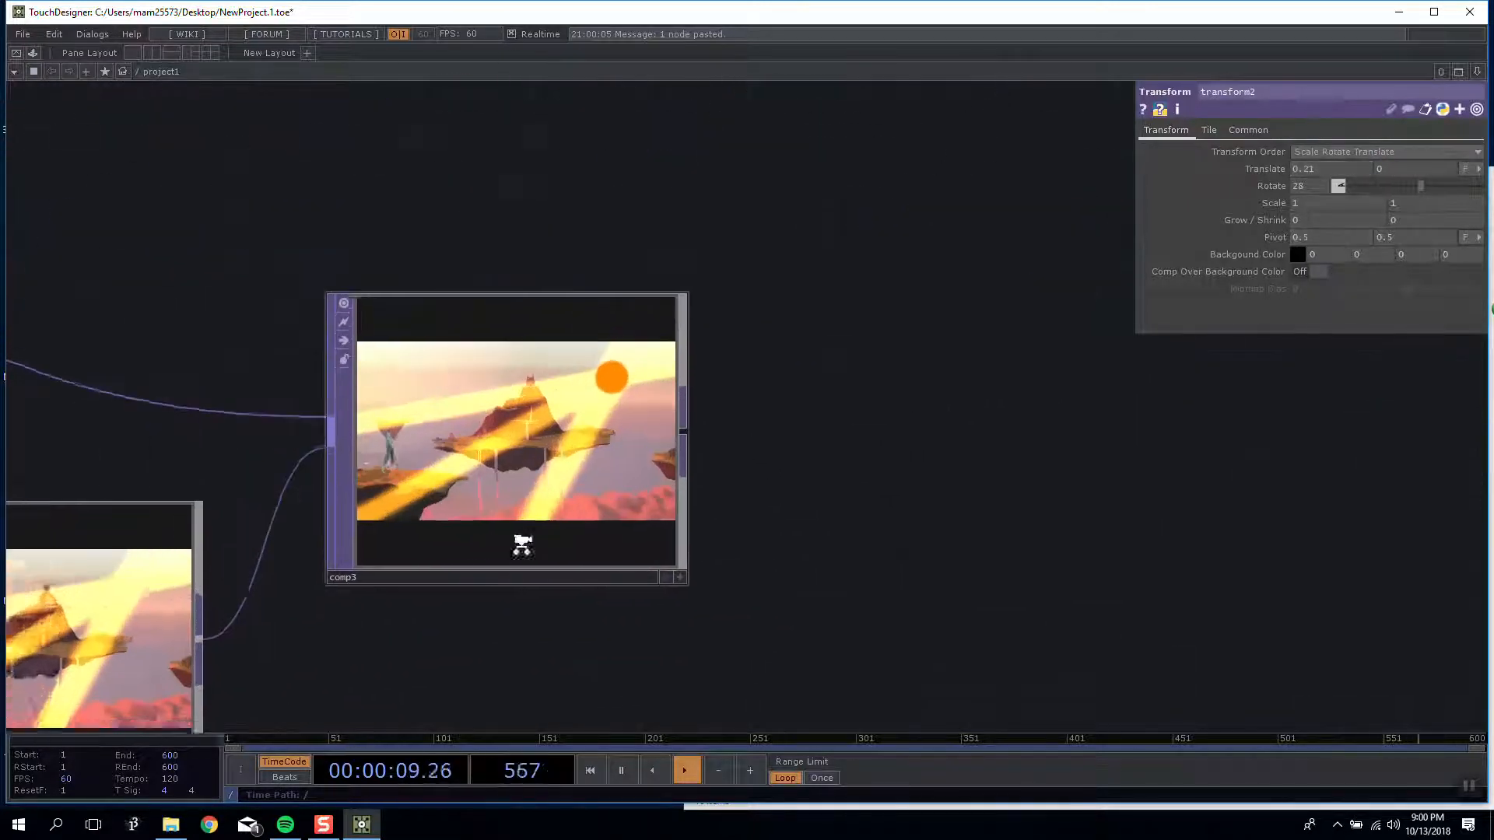
{"action": "scroll", "coordinate": [510, 473], "scroll_direction": "up", "scroll_amount": 6}
{"action": "scroll", "coordinate": [498, 468], "scroll_direction": "down", "scroll_amount": 12}
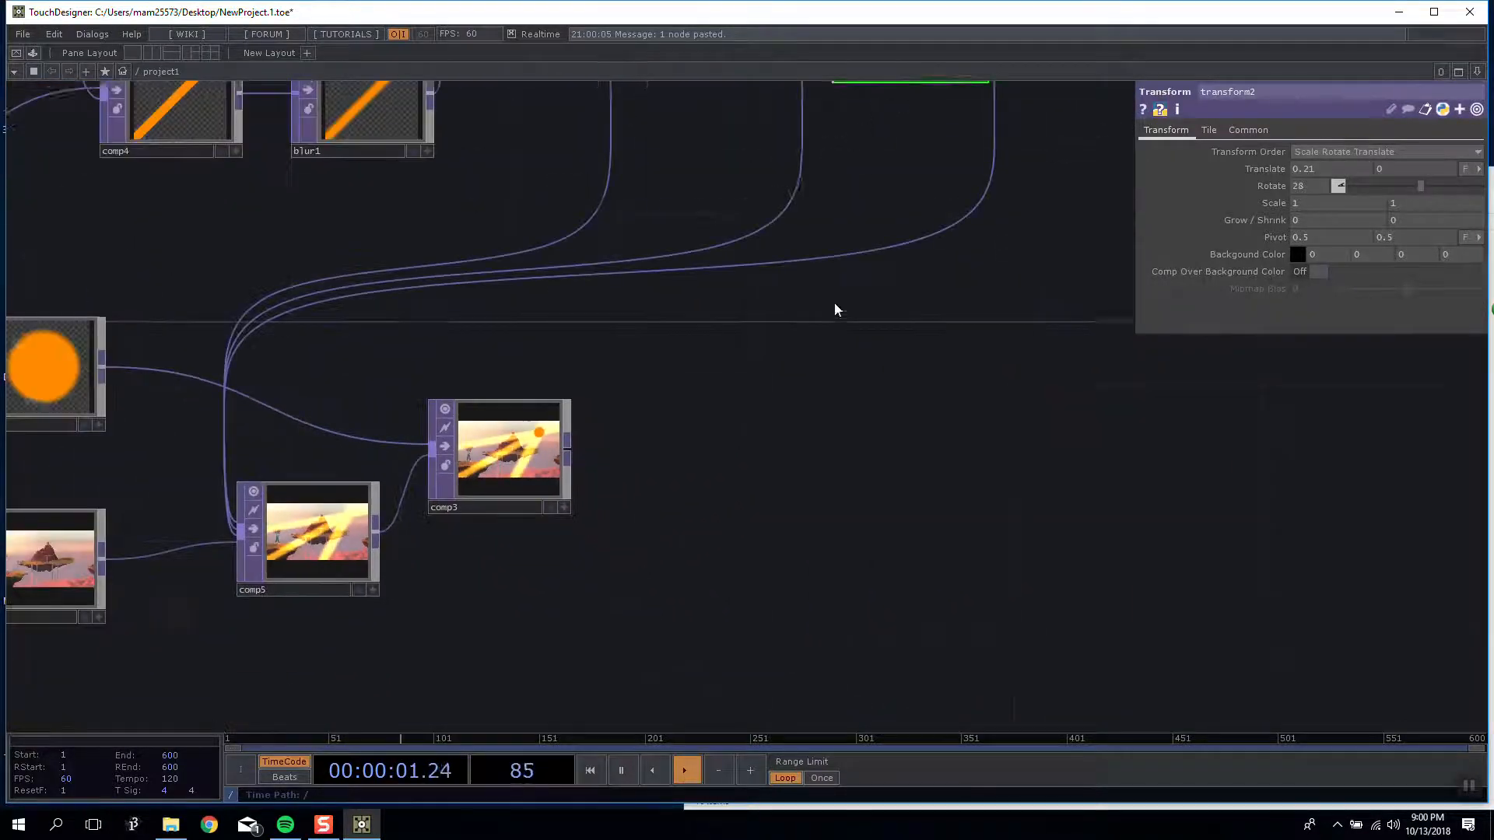
{"action": "left_click_drag", "start_coordinate": [835, 302], "coordinate": [909, 478]}
{"action": "scroll", "coordinate": [597, 561], "scroll_direction": "up", "scroll_amount": 8}
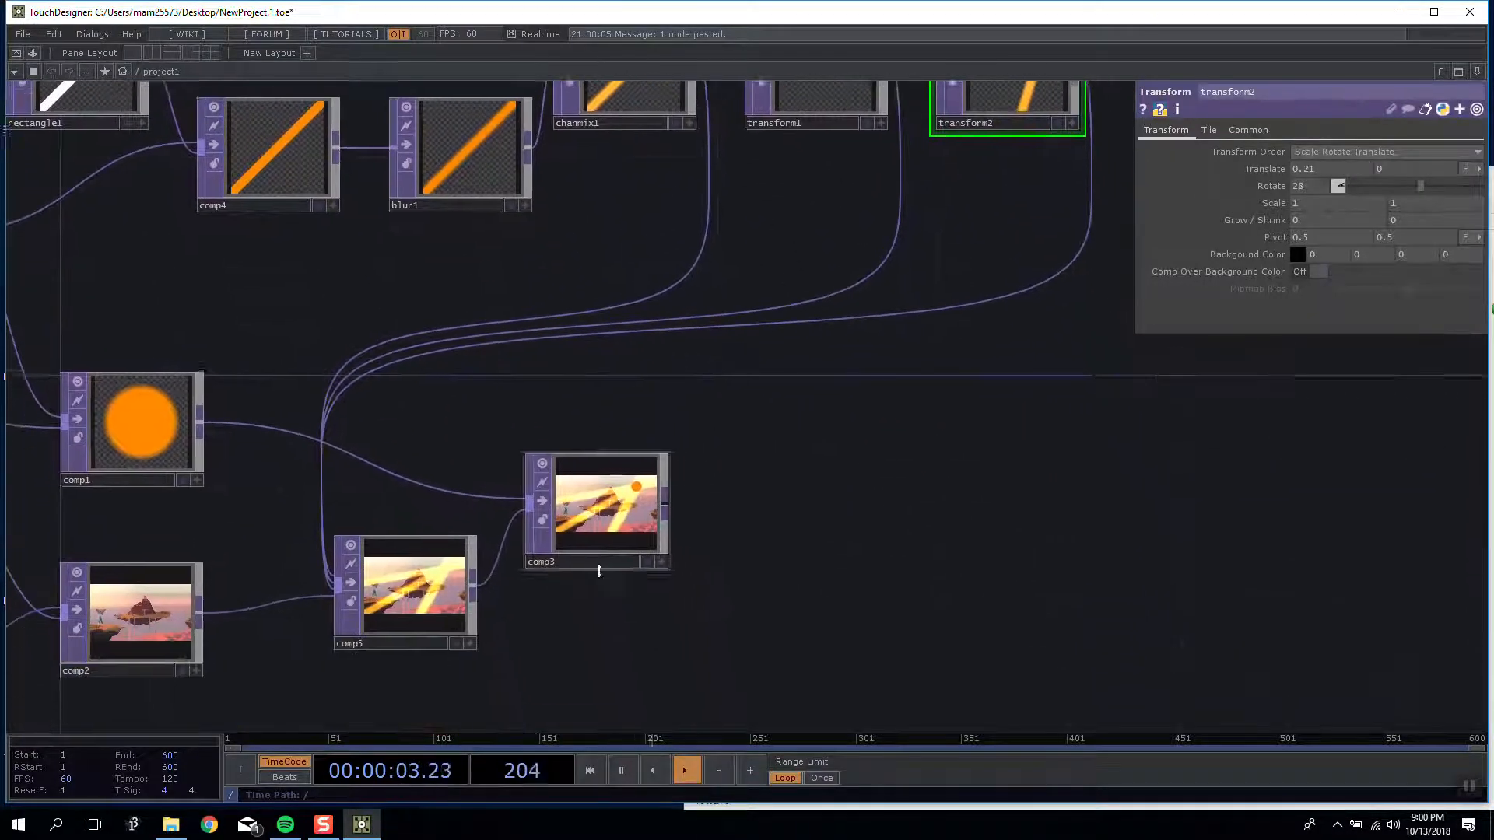
{"action": "scroll", "coordinate": [646, 355], "scroll_direction": "down", "scroll_amount": 6}
{"action": "left_click_drag", "start_coordinate": [1009, 586], "coordinate": [1014, 623]}
Step: Set the alpha channel's contribution in chanmix1's Alpha row to 0.1
{"action": "scroll", "coordinate": [848, 241], "scroll_direction": "down", "scroll_amount": 3}
{"action": "left_click_drag", "start_coordinate": [848, 241], "coordinate": [792, 530]}
{"action": "left_click_drag", "start_coordinate": [637, 245], "coordinate": [623, 323]}
{"action": "left_click", "coordinate": [659, 110]}
{"action": "mouse_move", "coordinate": [1461, 202]}
{"action": "middle_mouse_down"}
{"action": "mouse_move", "coordinate": [1464, 219]}
{"action": "mouse_move", "coordinate": [1461, 180]}
{"action": "mouse_move", "coordinate": [1447, 186]}
{"action": "middle_mouse_up"}
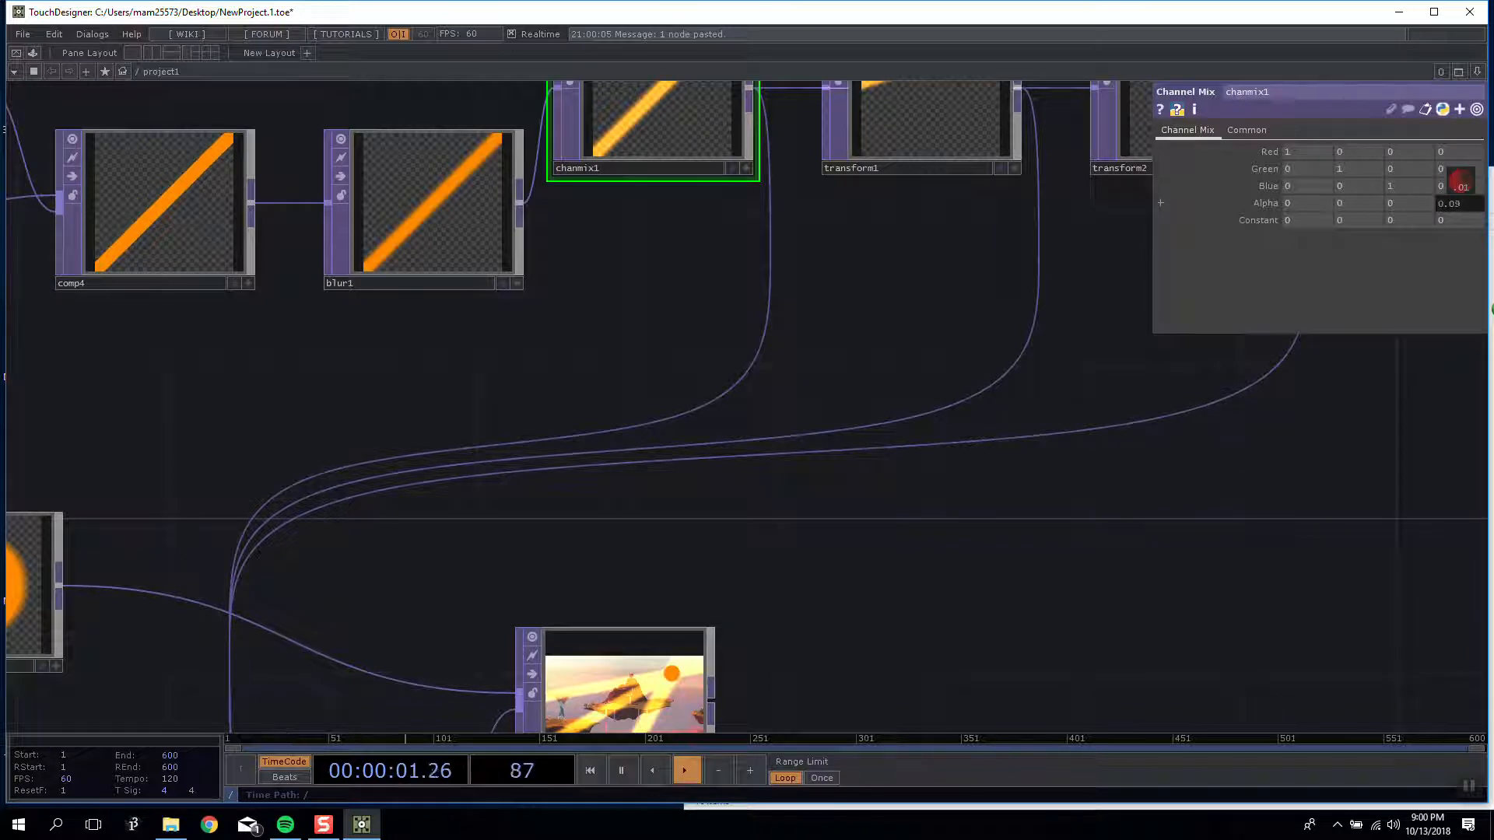
Step: Line chanmix1 up beside blur1 and set its red-to-red, green-to-green and blue-to-blue values to 0.75
{"action": "left_click_drag", "start_coordinate": [858, 382], "coordinate": [796, 558]}
{"action": "left_click_drag", "start_coordinate": [599, 321], "coordinate": [590, 428]}
{"action": "mouse_move", "coordinate": [1413, 186]}
{"action": "middle_mouse_down"}
{"action": "mouse_move", "coordinate": [1413, 206]}
{"action": "mouse_move", "coordinate": [1393, 204]}
{"action": "middle_mouse_up"}
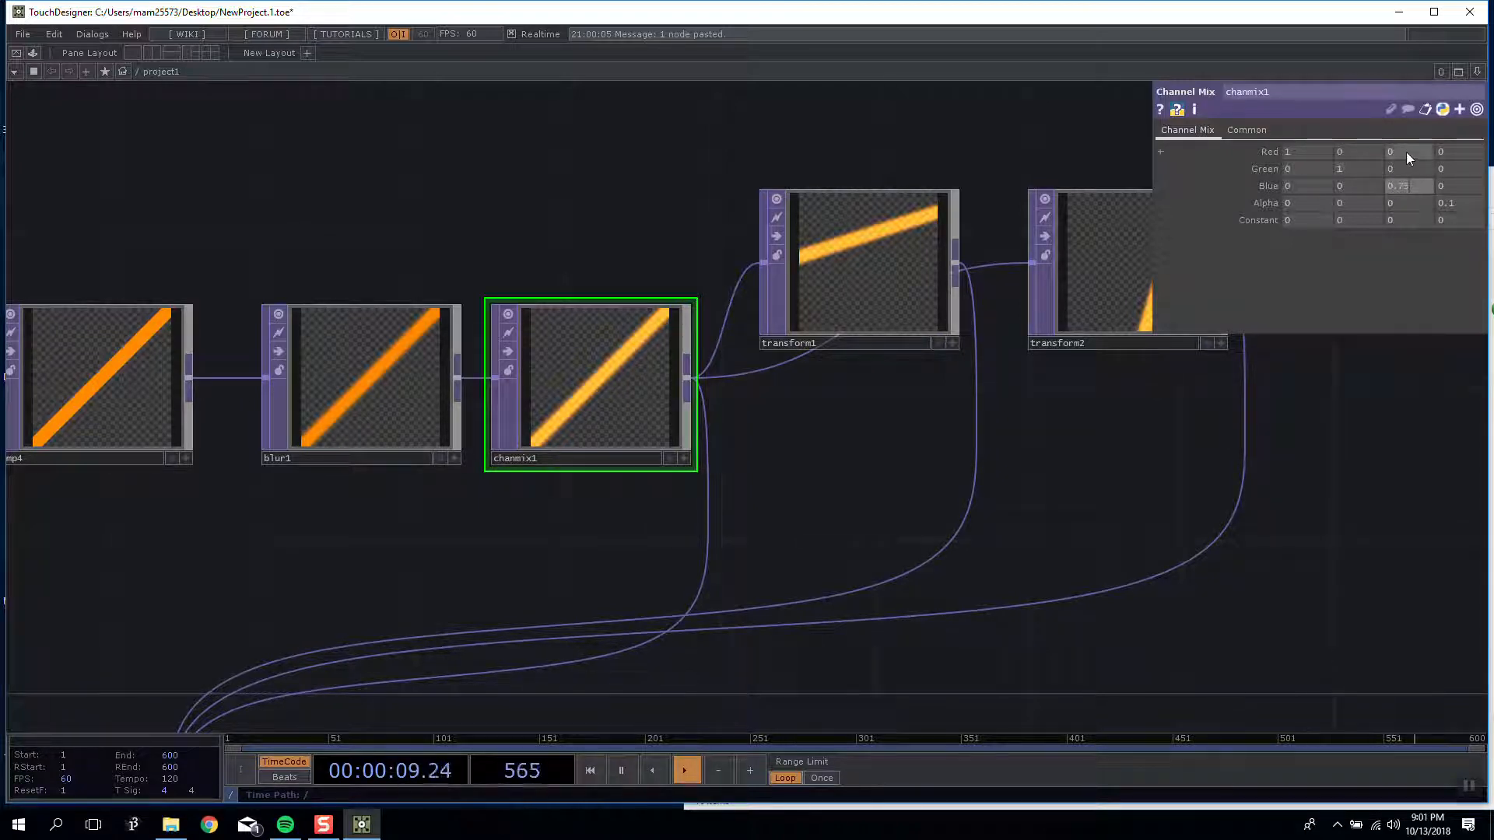
{"action": "type", "text": ".75"}
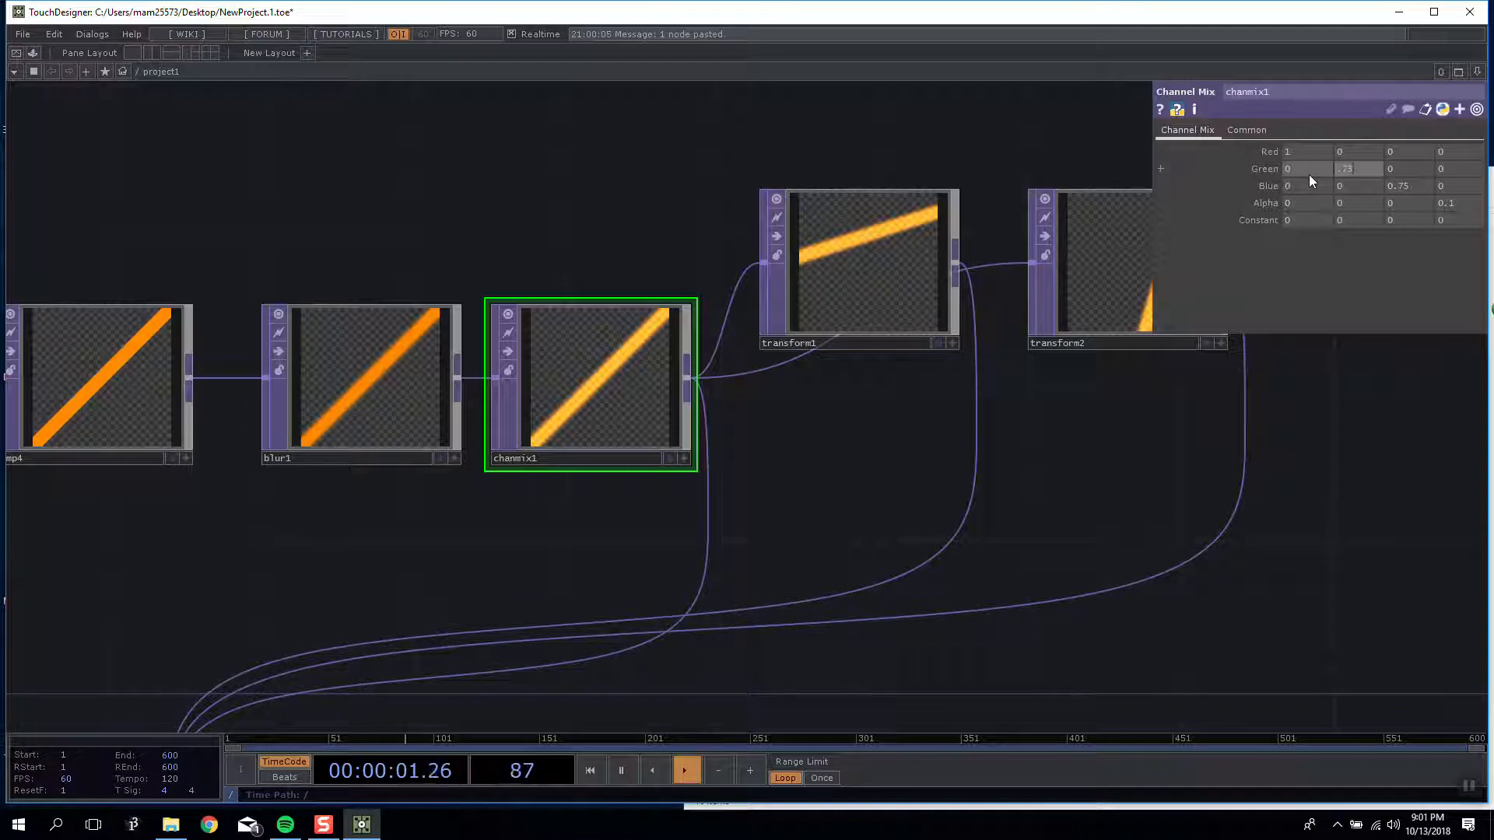
{"action": "left_click", "coordinate": [1297, 152]}
{"action": "type", "text": ".75"}
Step: Check the beams in comp3, try 0 for the last value in chanmix1's Alpha row, and set it to 1
{"action": "left_click_drag", "start_coordinate": [925, 404], "coordinate": [899, 89]}
{"action": "scroll", "coordinate": [467, 572], "scroll_direction": "up", "scroll_amount": 6}
{"action": "scroll", "coordinate": [847, 467], "scroll_direction": "up", "scroll_amount": 1}
{"action": "scroll", "coordinate": [846, 468], "scroll_direction": "down", "scroll_amount": 5}
{"action": "scroll", "coordinate": [809, 506], "scroll_direction": "up", "scroll_amount": 8}
{"action": "scroll", "coordinate": [856, 498], "scroll_direction": "down", "scroll_amount": 8}
{"action": "left_click_drag", "start_coordinate": [1216, 458], "coordinate": [1063, 458]}
{"action": "left_click_drag", "start_coordinate": [1463, 204], "coordinate": [1416, 204]}
{"action": "type", "text": "0"}
{"action": "left_click", "coordinate": [1459, 205]}
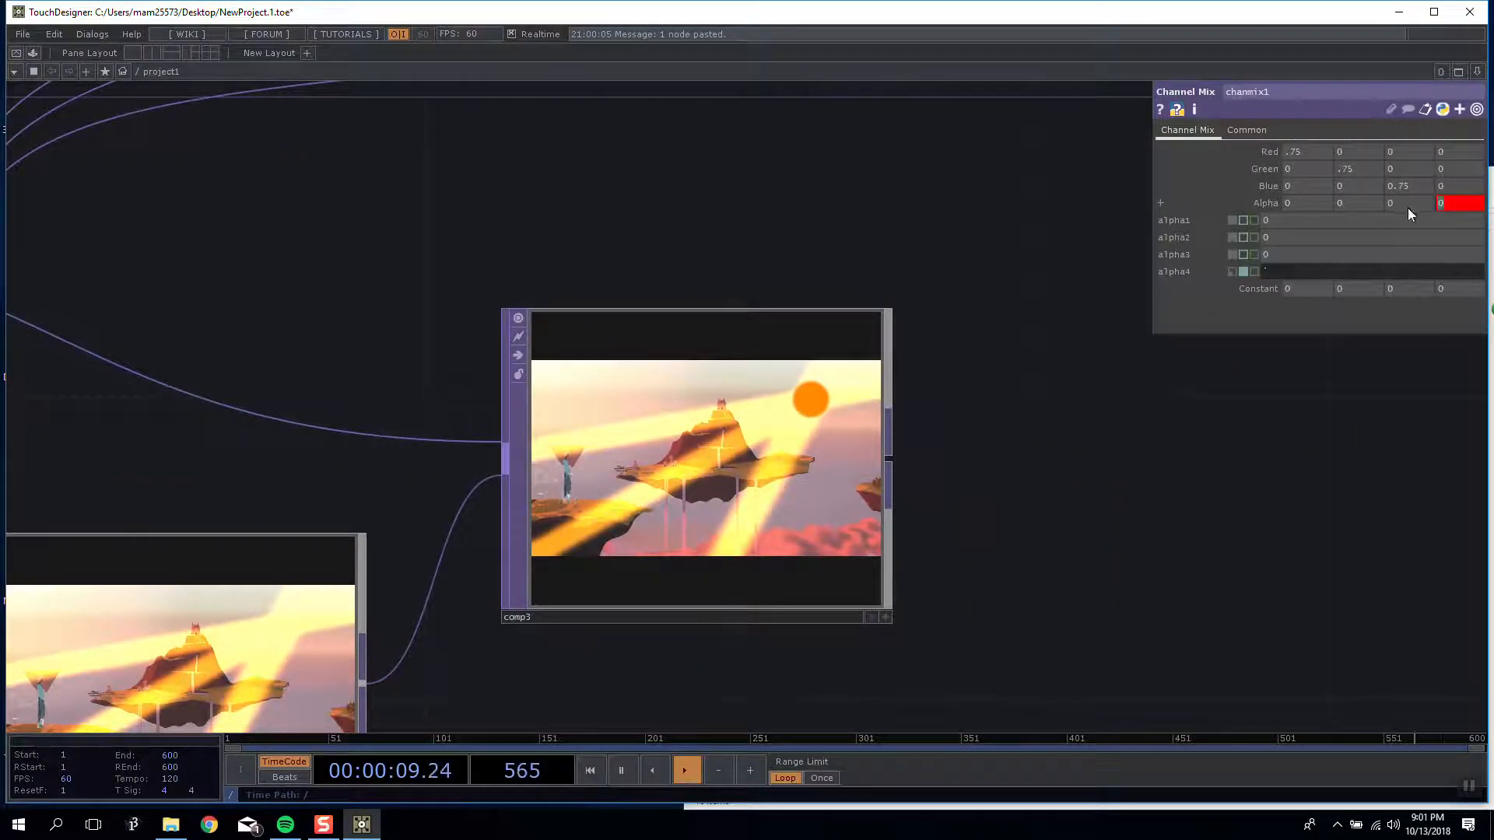
{"action": "key", "text": "ctrl+z"}
Step: Darken rectangle1's Fill Color to a grey with value 0.276 and check the beams in the composite
{"action": "scroll", "coordinate": [1124, 436], "scroll_direction": "down", "scroll_amount": 5}
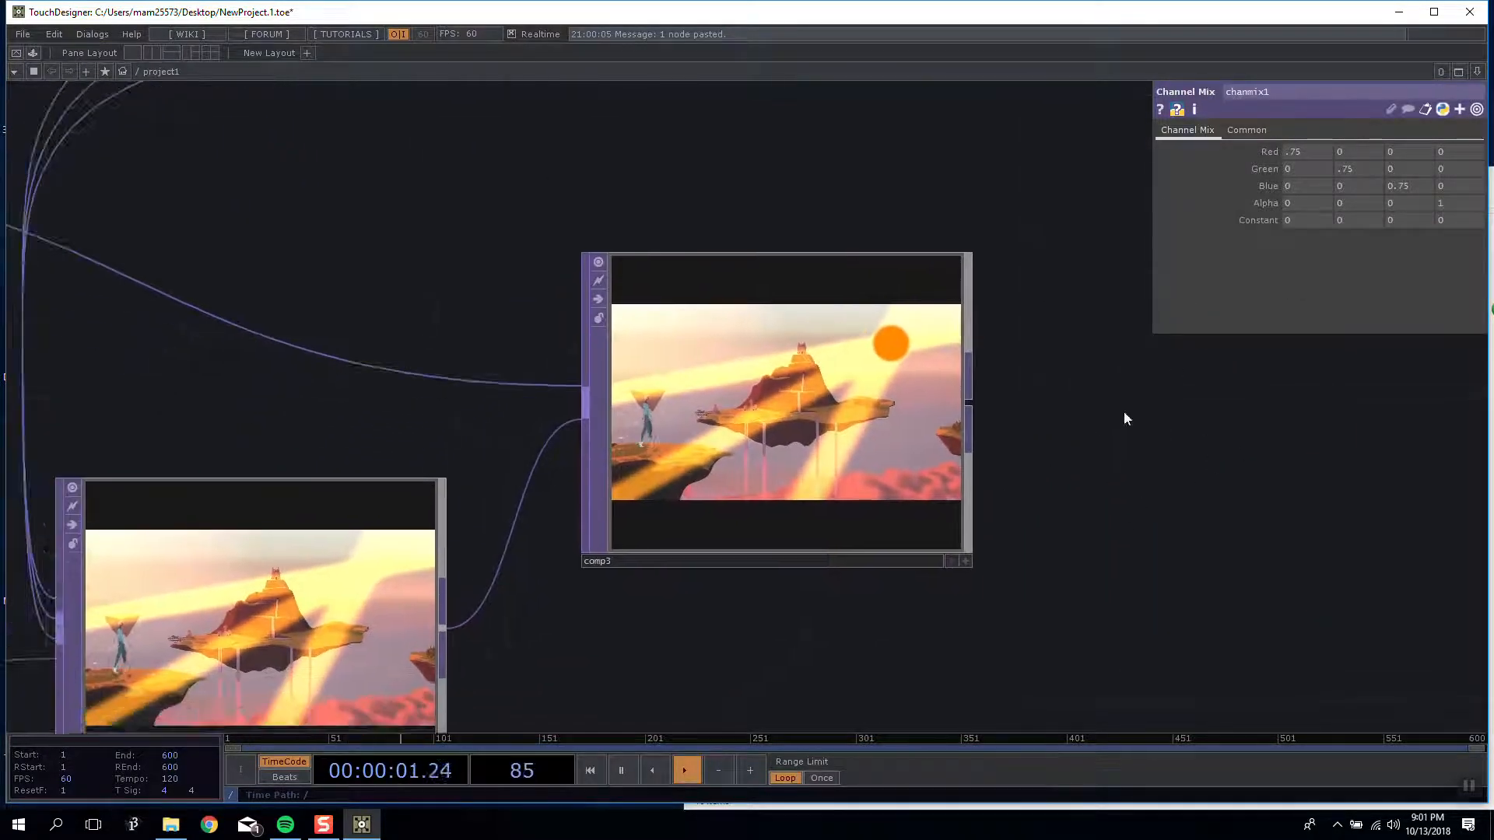
{"action": "left_click", "coordinate": [441, 484]}
{"action": "scroll", "coordinate": [450, 483], "scroll_direction": "down", "scroll_amount": 3}
{"action": "scroll", "coordinate": [453, 484], "scroll_direction": "up", "scroll_amount": 2}
{"action": "left_click_drag", "start_coordinate": [444, 396], "coordinate": [389, 646]}
{"action": "scroll", "coordinate": [392, 638], "scroll_direction": "down", "scroll_amount": 4}
{"action": "left_click_drag", "start_coordinate": [524, 428], "coordinate": [725, 334]}
{"action": "left_click", "coordinate": [473, 306]}
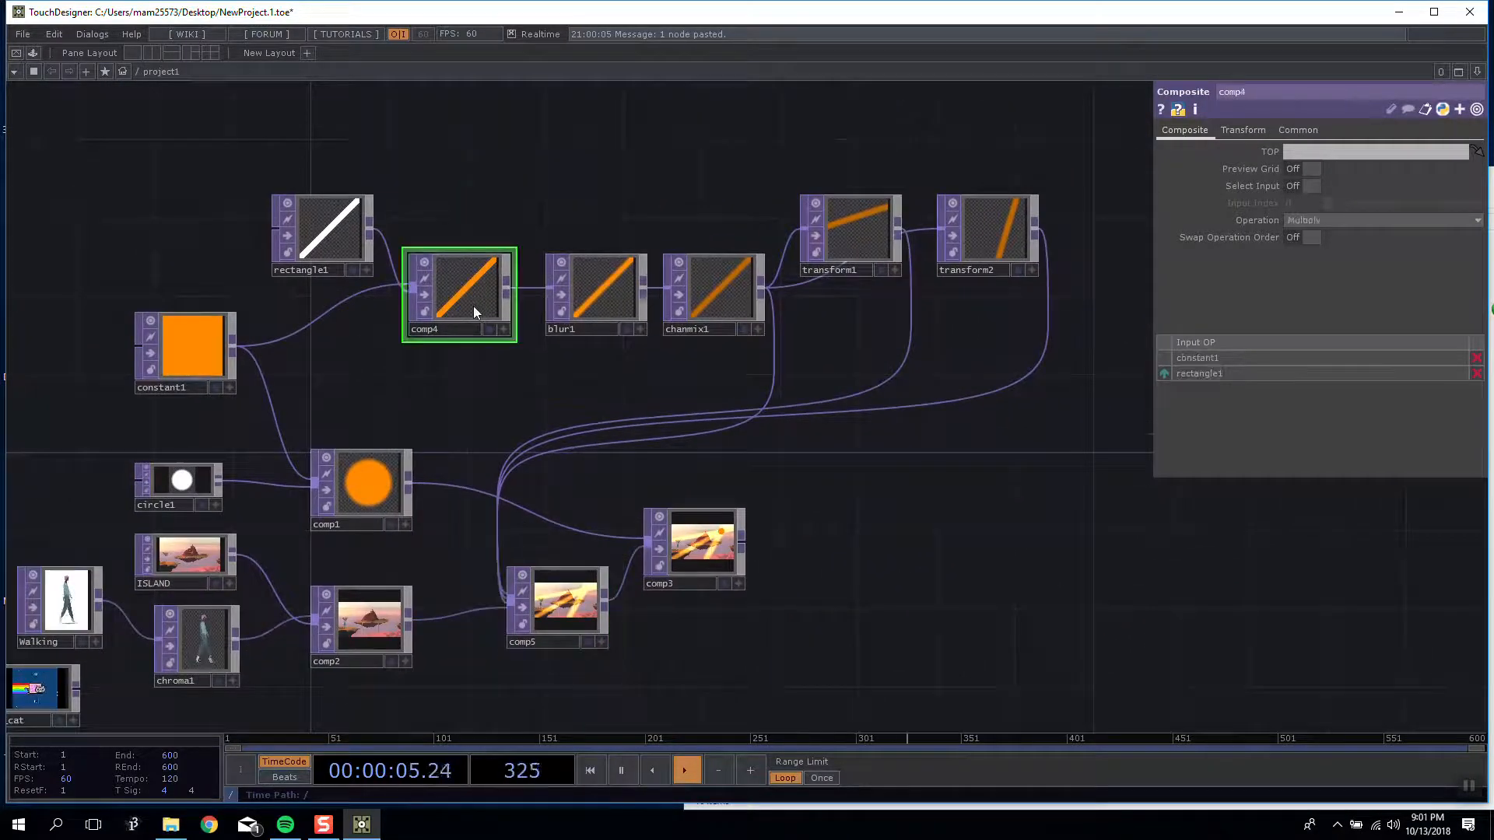
{"action": "left_click", "coordinate": [303, 231]}
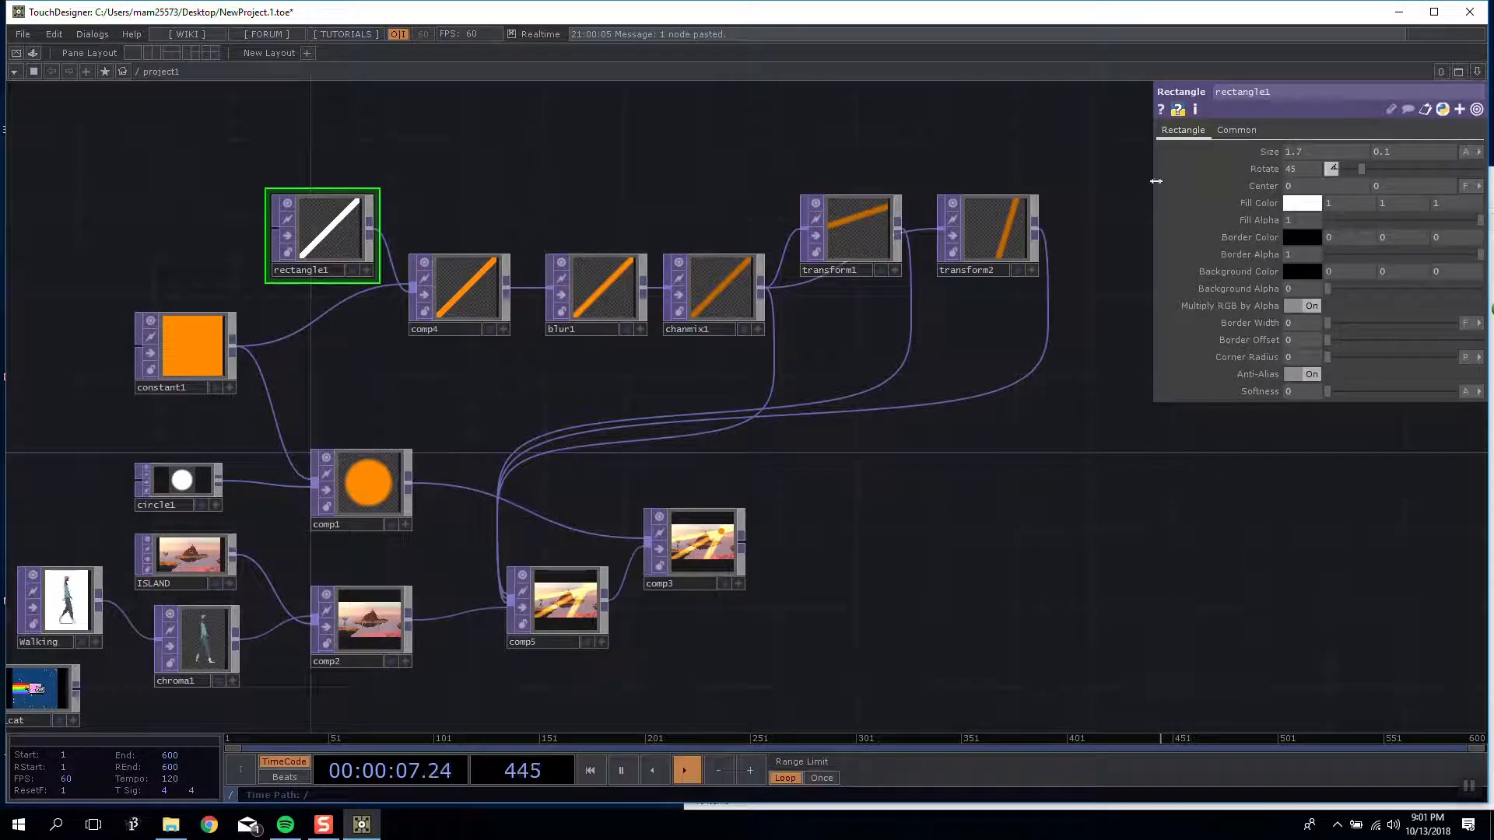
{"action": "left_click_drag", "start_coordinate": [1363, 218], "coordinate": [1322, 240]}
{"action": "left_click", "coordinate": [1307, 205]}
{"action": "scroll", "coordinate": [744, 521], "scroll_direction": "up", "scroll_amount": 5}
{"action": "scroll", "coordinate": [879, 433], "scroll_direction": "down", "scroll_amount": 3}
{"action": "scroll", "coordinate": [393, 348], "scroll_direction": "down", "scroll_amount": 3}
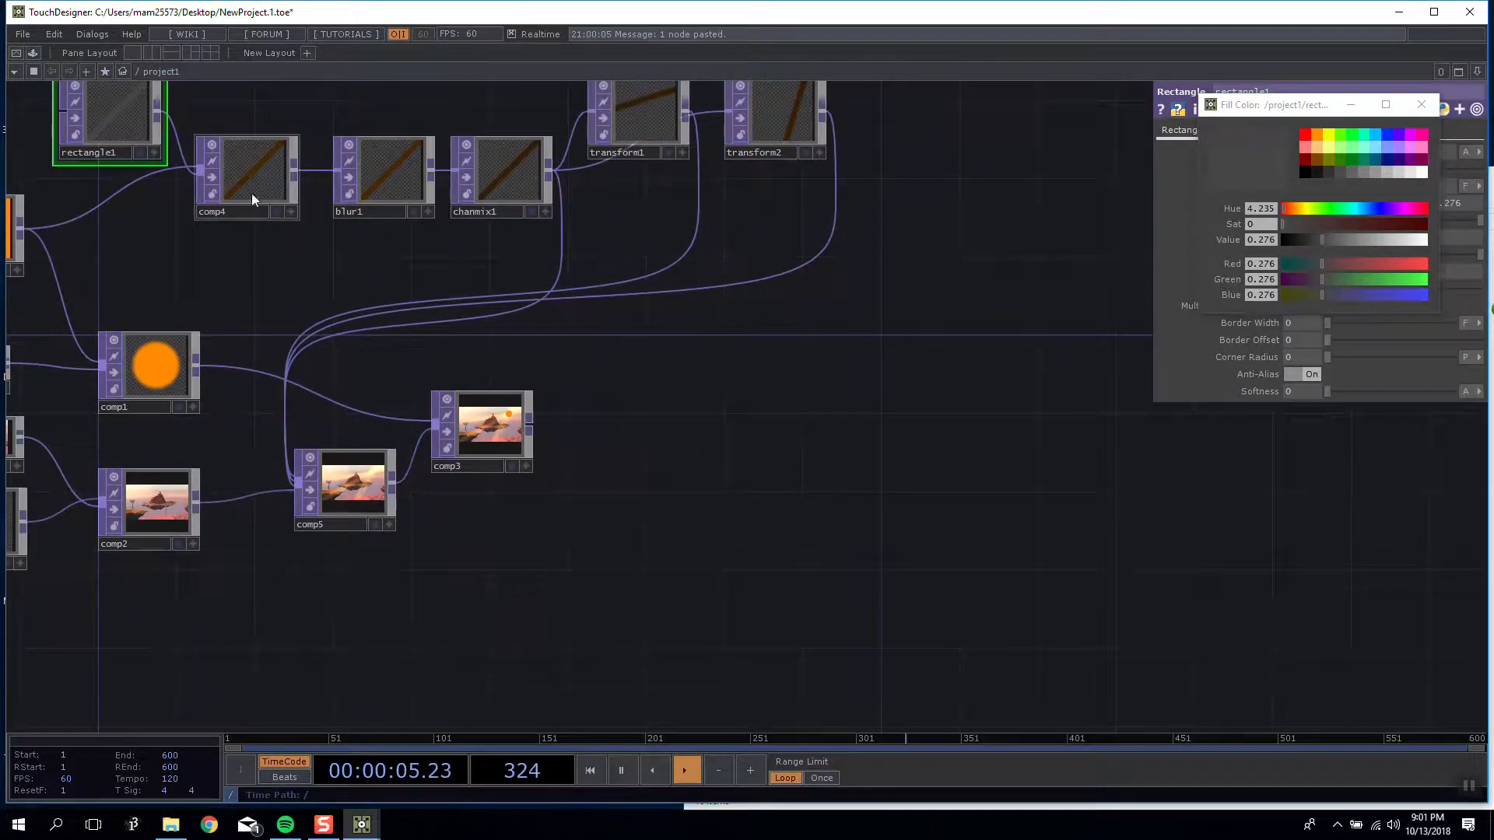
Step: Set rectangle1's Fill Color to a neutral grey of 0.4 and close the color picker
{"action": "left_click", "coordinate": [244, 170]}
{"action": "left_click", "coordinate": [117, 115]}
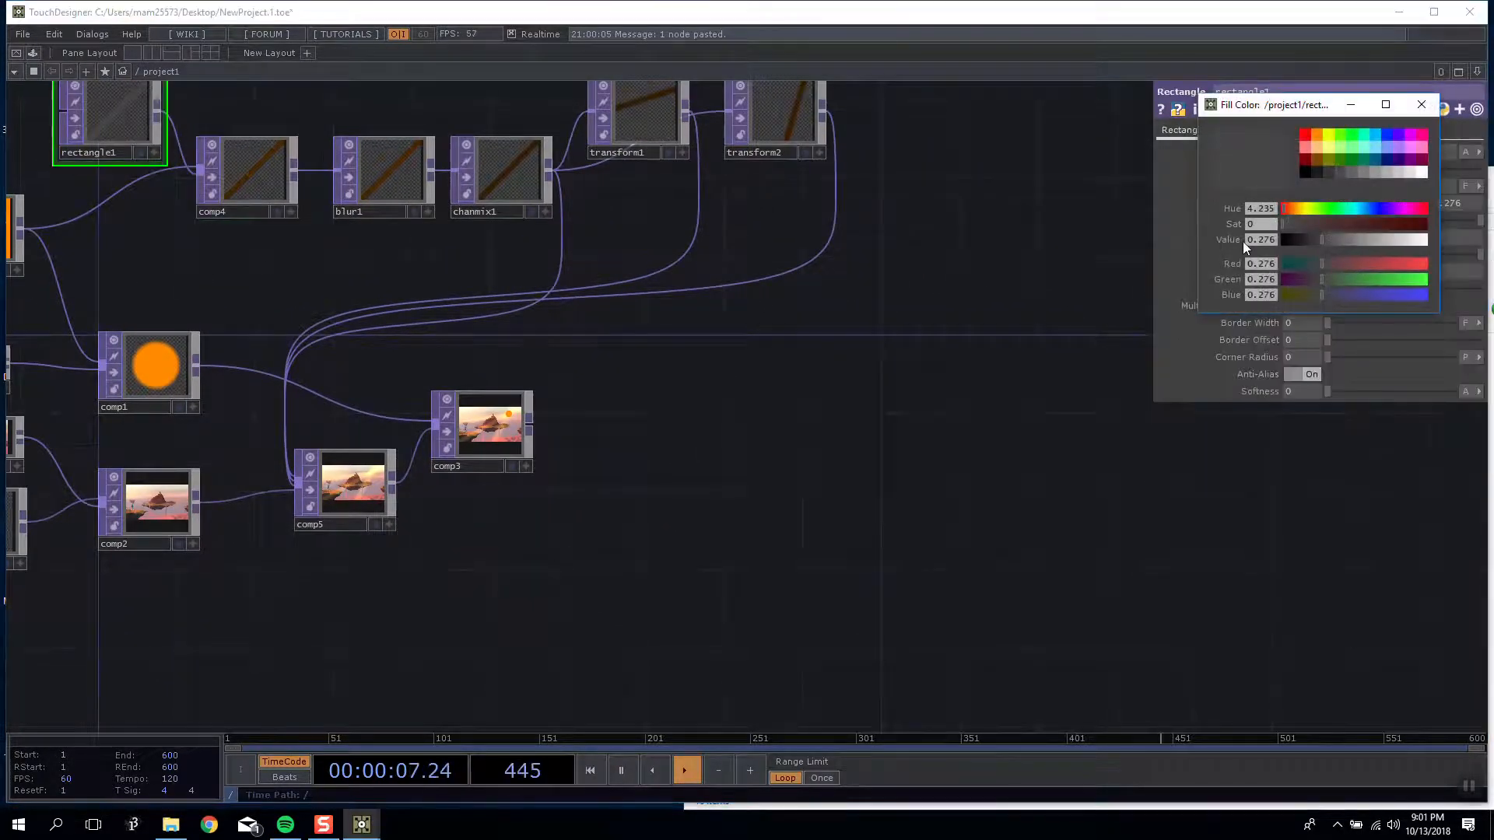
{"action": "mouse_move", "coordinate": [1350, 240]}
{"action": "left_mouse_down"}
{"action": "mouse_move", "coordinate": [1342, 221]}
{"action": "mouse_move", "coordinate": [1437, 236]}
{"action": "mouse_move", "coordinate": [1324, 221]}
{"action": "mouse_move", "coordinate": [1373, 211]}
{"action": "mouse_move", "coordinate": [1362, 248]}
{"action": "left_mouse_up"}
{"action": "left_click", "coordinate": [1422, 104]}
{"action": "left_click", "coordinate": [1311, 204]}
{"action": "left_click", "coordinate": [1422, 104]}
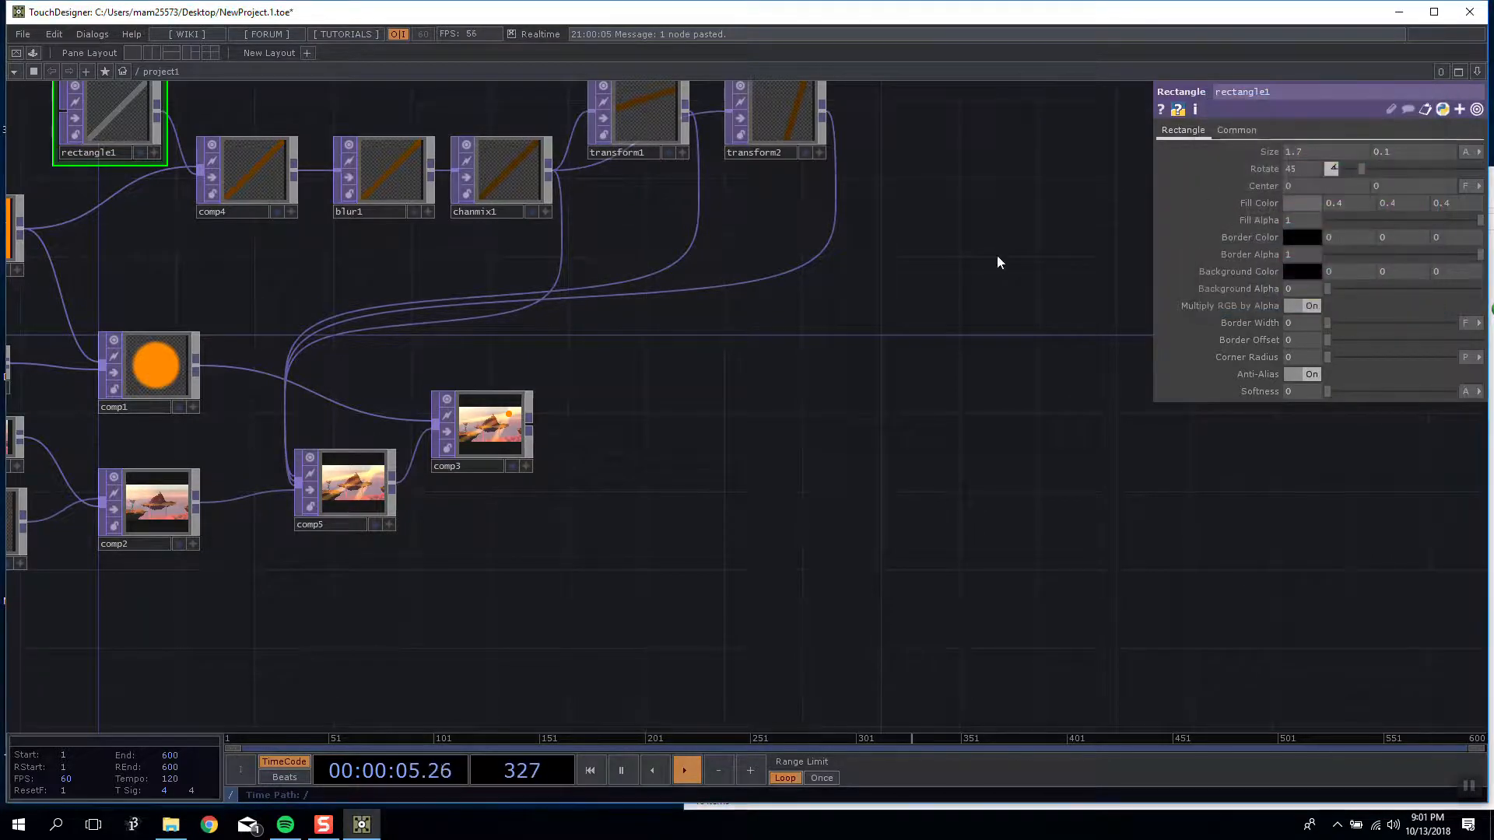
Step: Inspect comp3's output at several magnifications to judge how the softened beams blend with the island scene
{"action": "left_click_drag", "start_coordinate": [583, 426], "coordinate": [731, 405]}
{"action": "scroll", "coordinate": [731, 404], "scroll_direction": "up", "scroll_amount": 6}
{"action": "scroll", "coordinate": [525, 368], "scroll_direction": "down", "scroll_amount": 3}
{"action": "scroll", "coordinate": [526, 367], "scroll_direction": "up", "scroll_amount": 3}
{"action": "scroll", "coordinate": [526, 368], "scroll_direction": "down", "scroll_amount": 3}
{"action": "scroll", "coordinate": [532, 381], "scroll_direction": "up", "scroll_amount": 1}
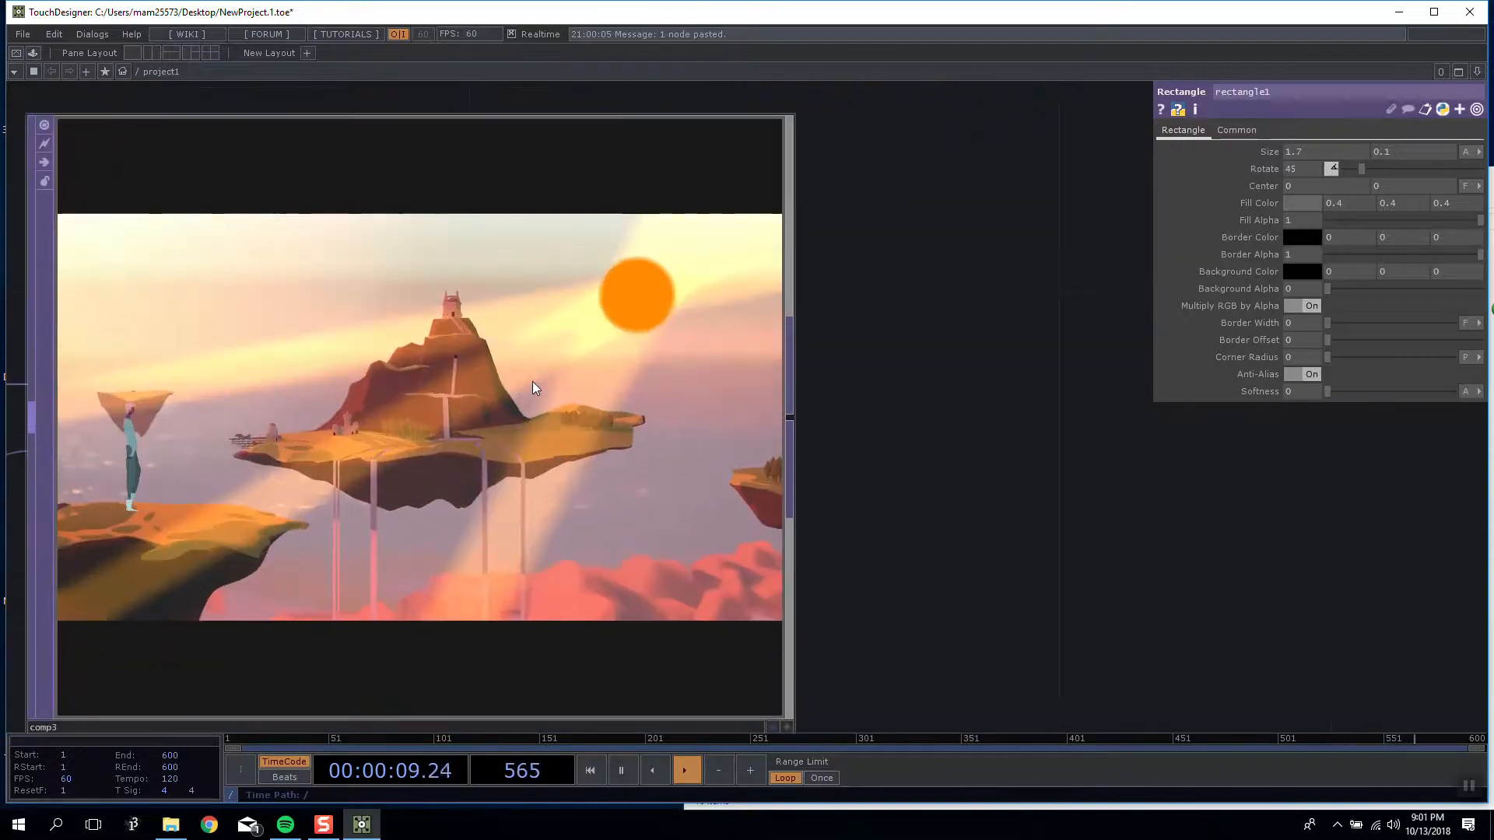
{"action": "scroll", "coordinate": [532, 382], "scroll_direction": "down", "scroll_amount": 4}
{"action": "scroll", "coordinate": [536, 375], "scroll_direction": "up", "scroll_amount": 3}
{"action": "scroll", "coordinate": [631, 584], "scroll_direction": "down", "scroll_amount": 2}
{"action": "scroll", "coordinate": [853, 358], "scroll_direction": "up", "scroll_amount": 3}
{"action": "scroll", "coordinate": [769, 257], "scroll_direction": "down", "scroll_amount": 3}
{"action": "left_click_drag", "start_coordinate": [930, 498], "coordinate": [691, 698]}
{"action": "scroll", "coordinate": [598, 409], "scroll_direction": "up", "scroll_amount": 3}
{"action": "scroll", "coordinate": [596, 408], "scroll_direction": "down", "scroll_amount": 1}
{"action": "scroll", "coordinate": [596, 408], "scroll_direction": "down", "scroll_amount": 5}
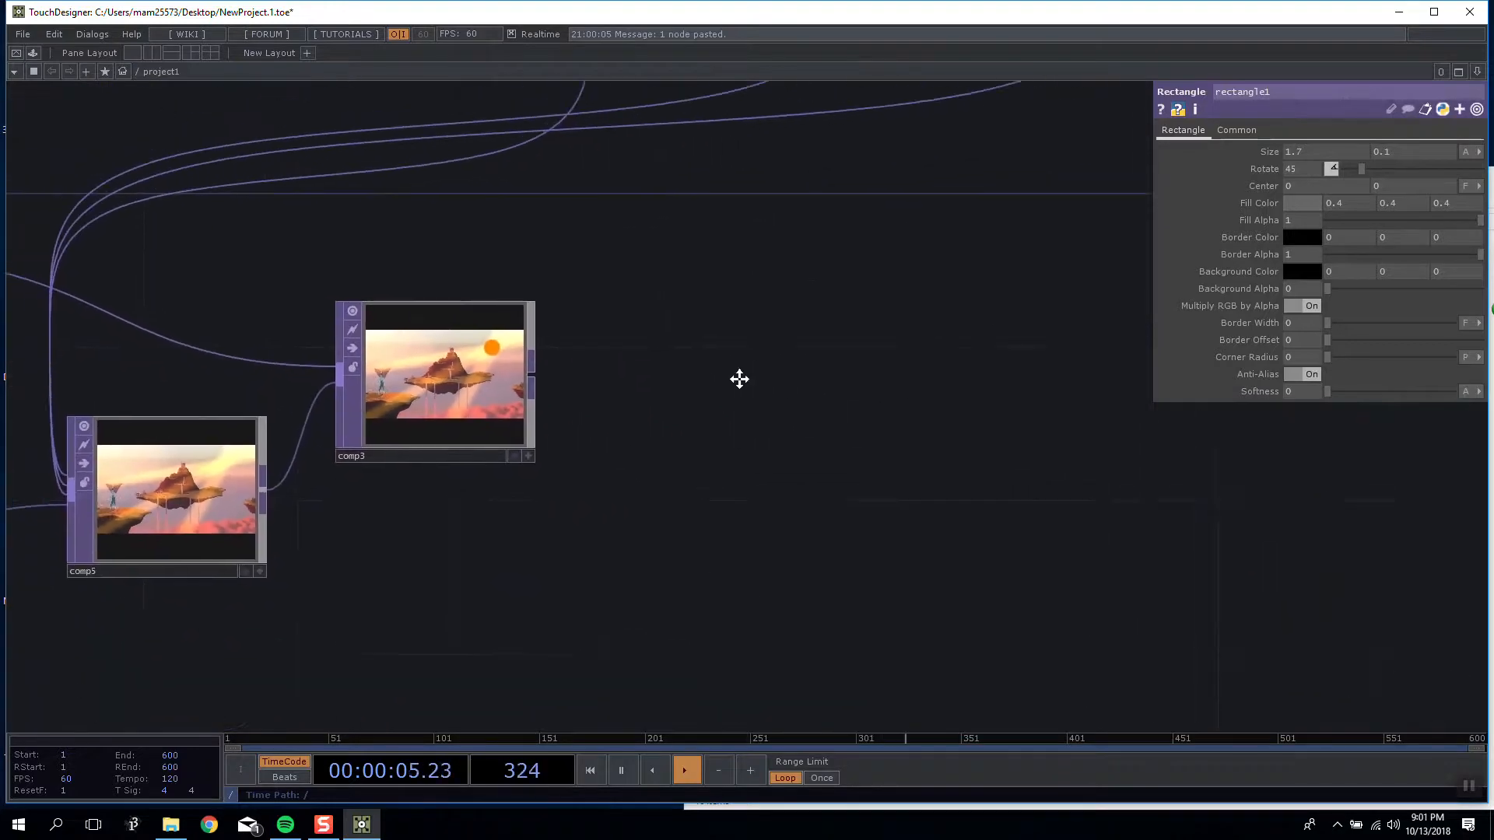
{"action": "left_click_drag", "start_coordinate": [717, 336], "coordinate": [721, 260]}
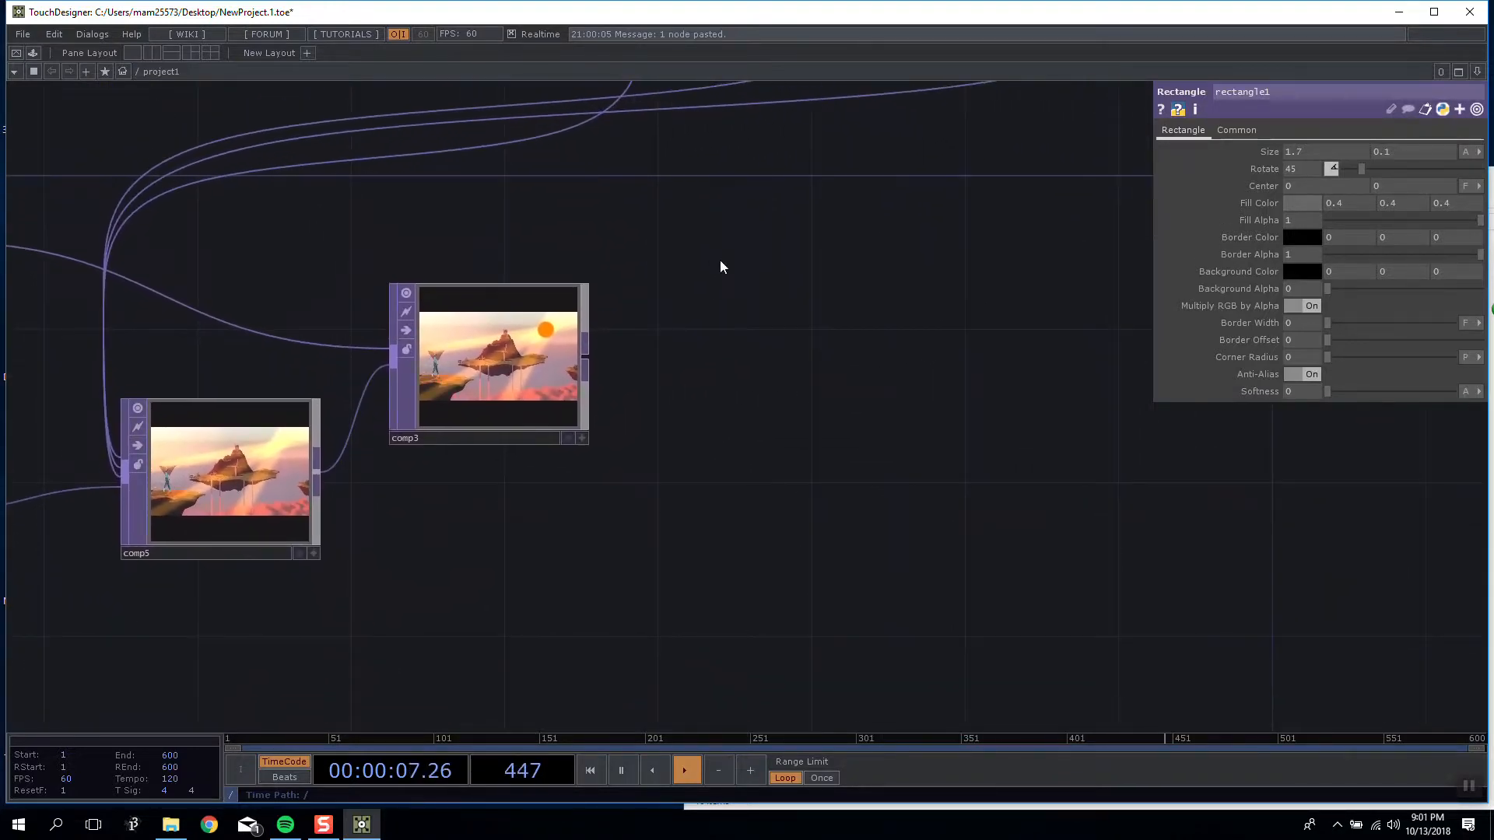